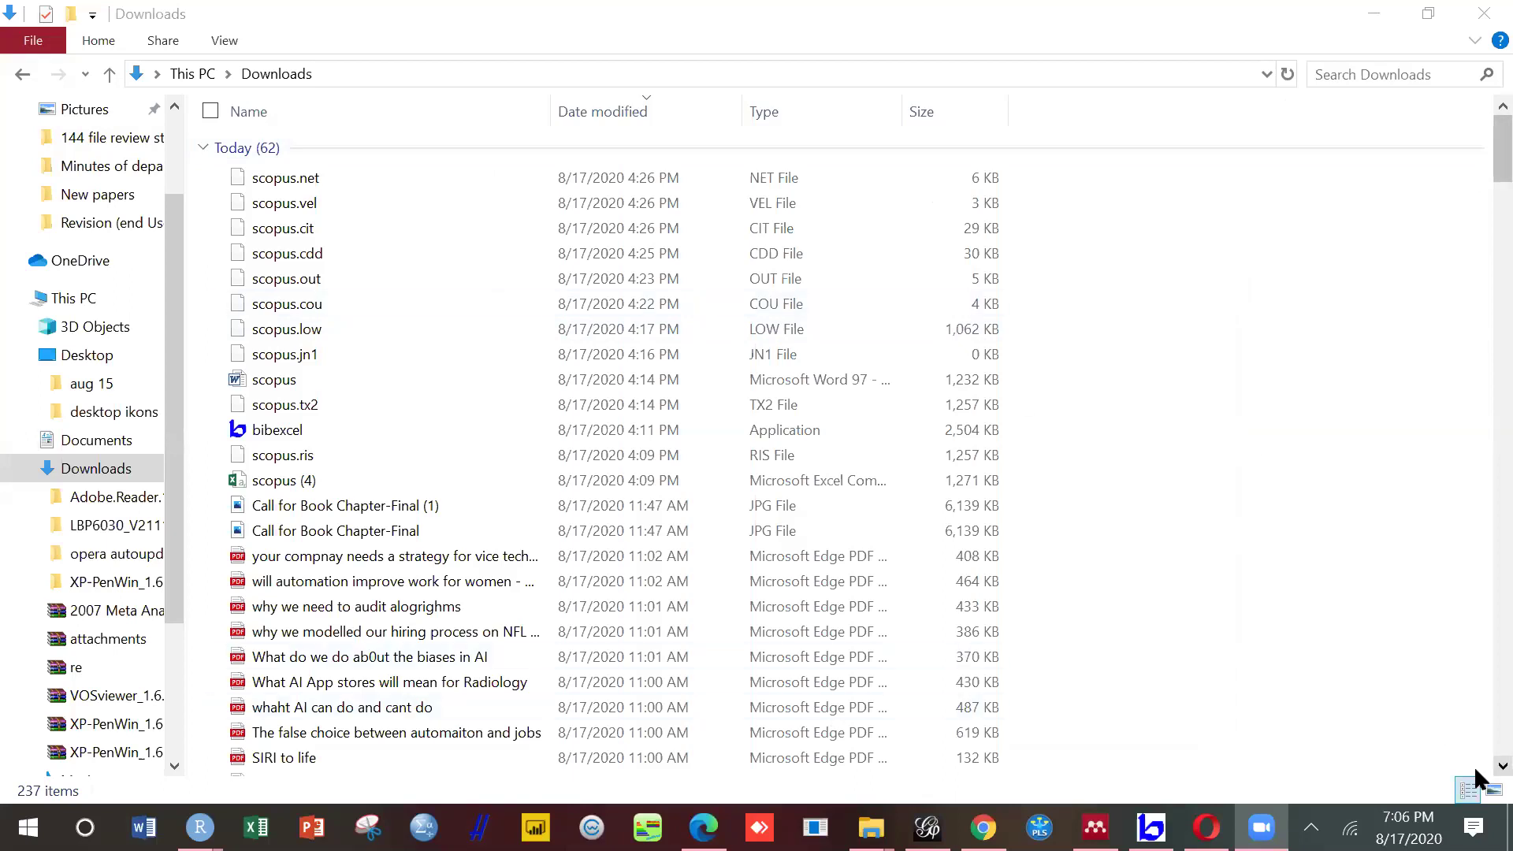
# Step: Find the scopus (4) spreadsheet among today's files in the Downloads folder and open it
pyautogui.click(1501, 766)
pyautogui.scroll(-4, 1476, 772)
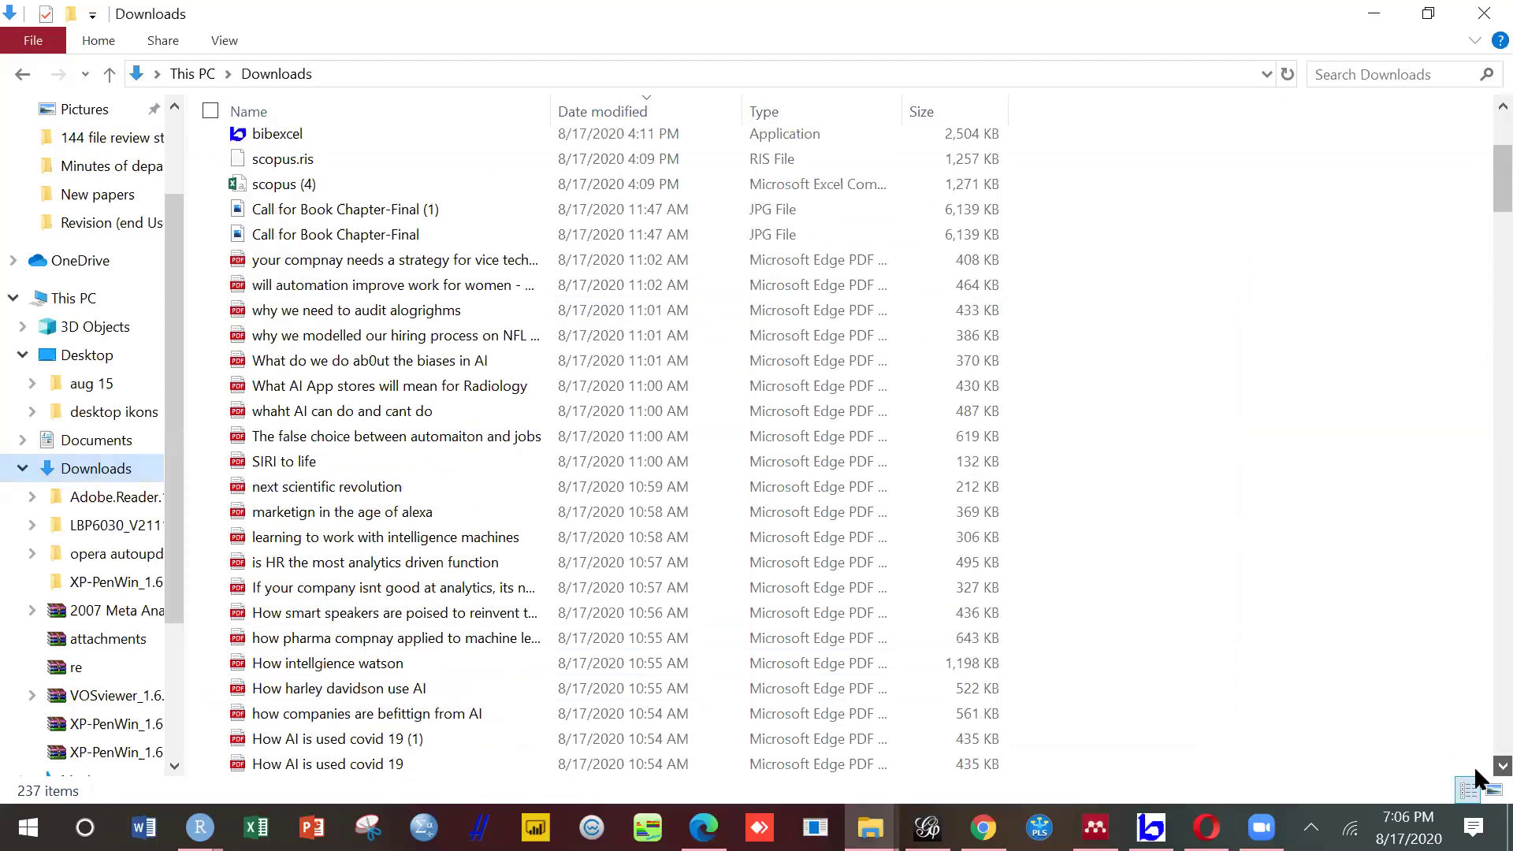
pyautogui.scroll(-3, 1476, 776)
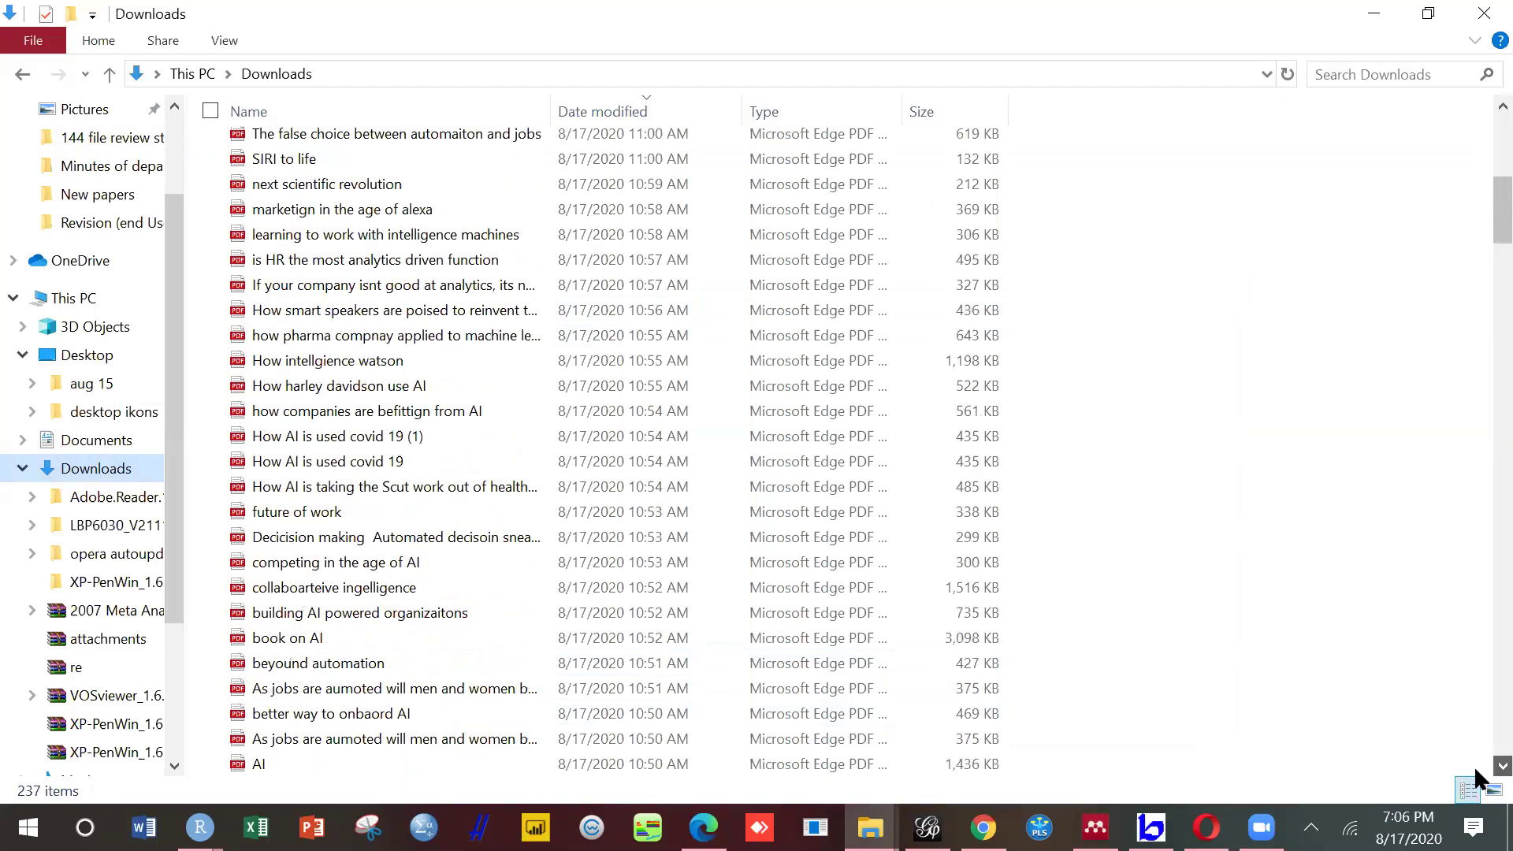
pyautogui.scroll(-7, 1476, 776)
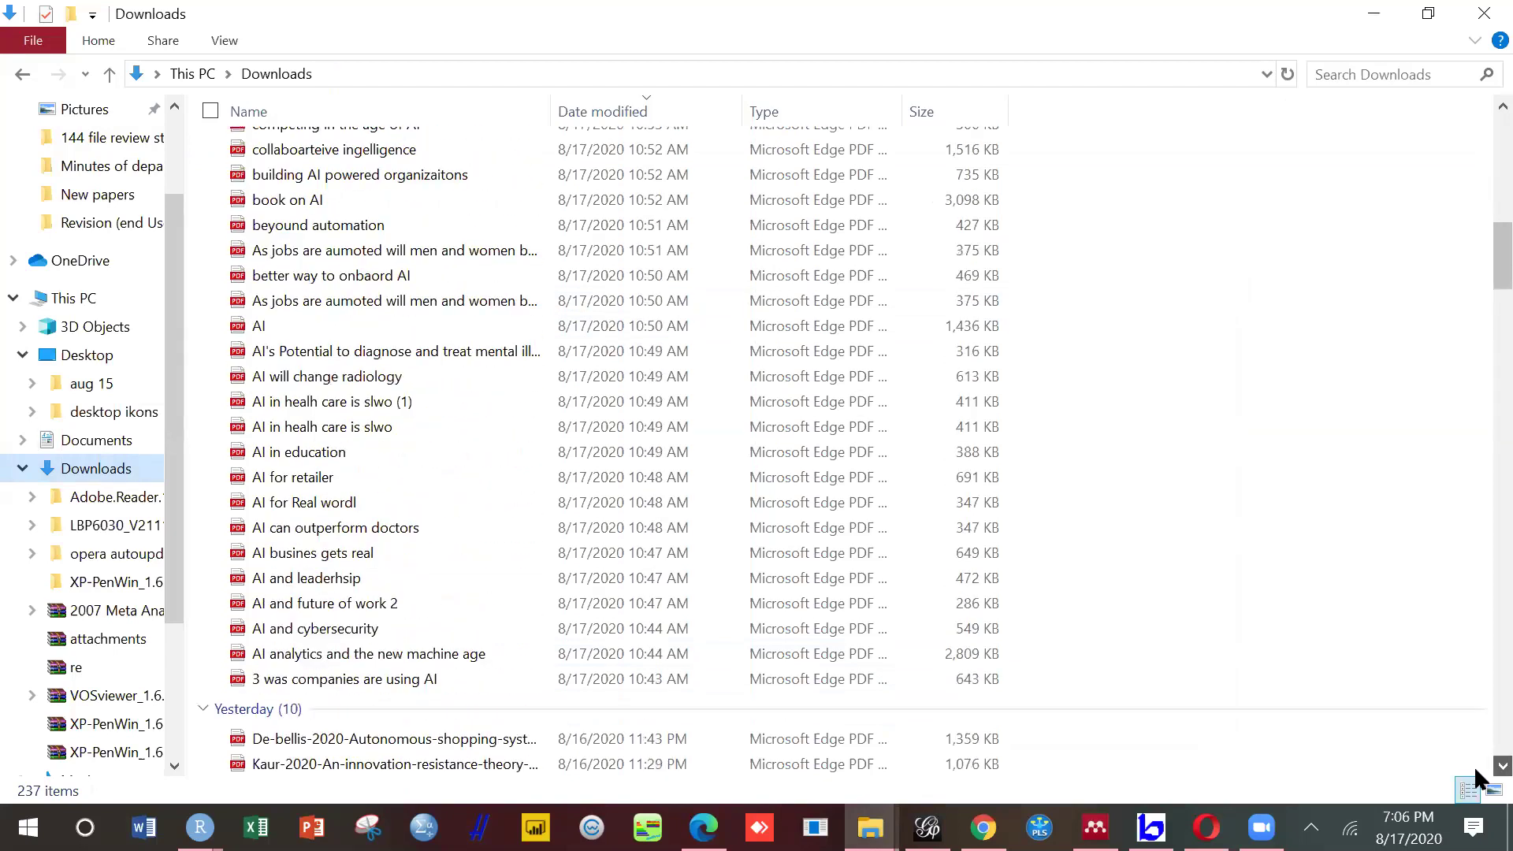
pyautogui.scroll(-1, 1476, 776)
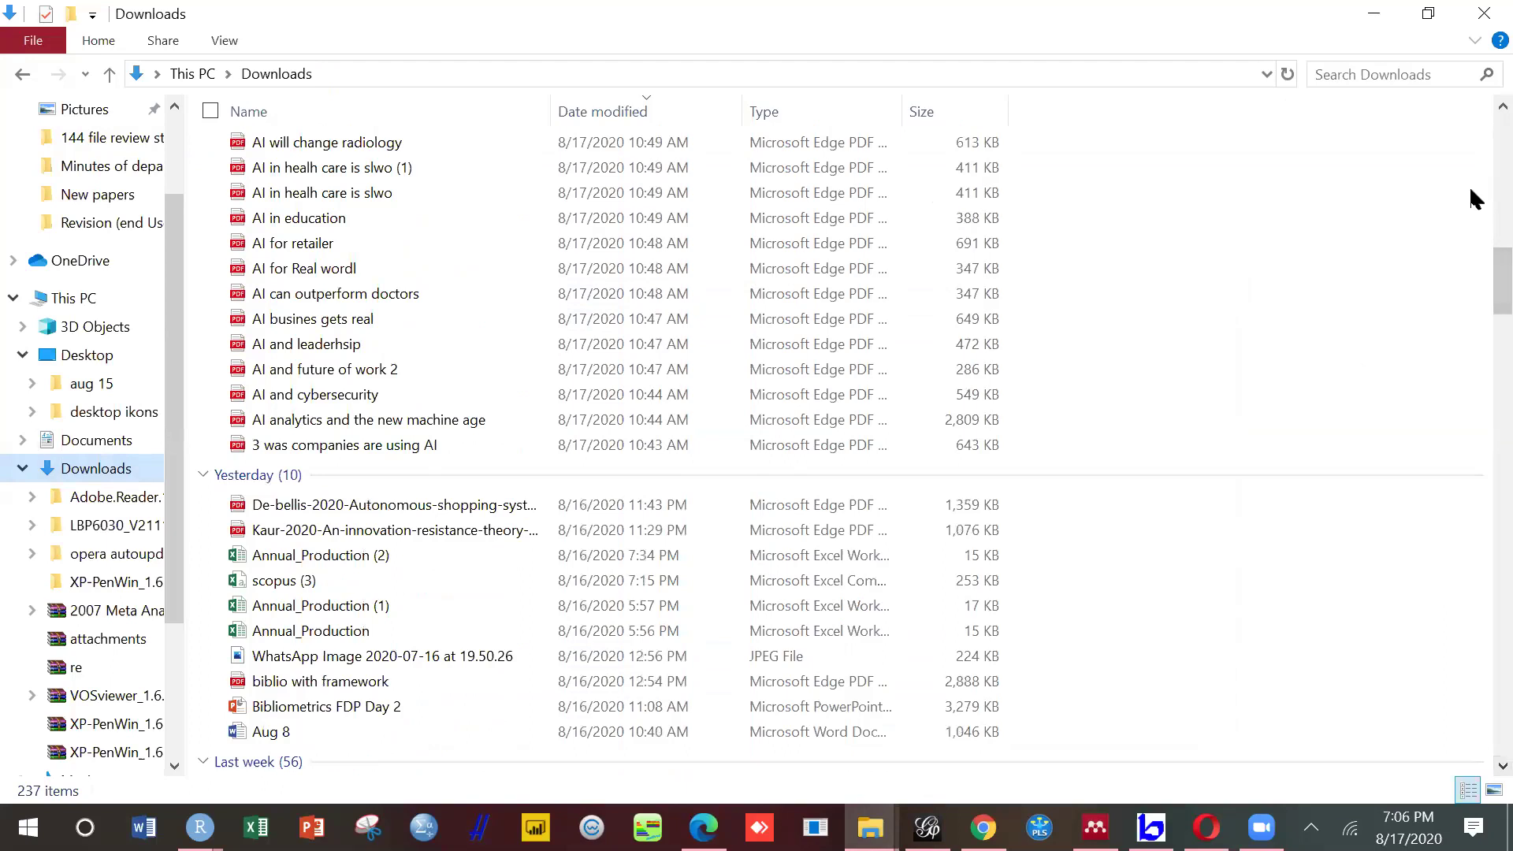
pyautogui.scroll(3, 1463, 189)
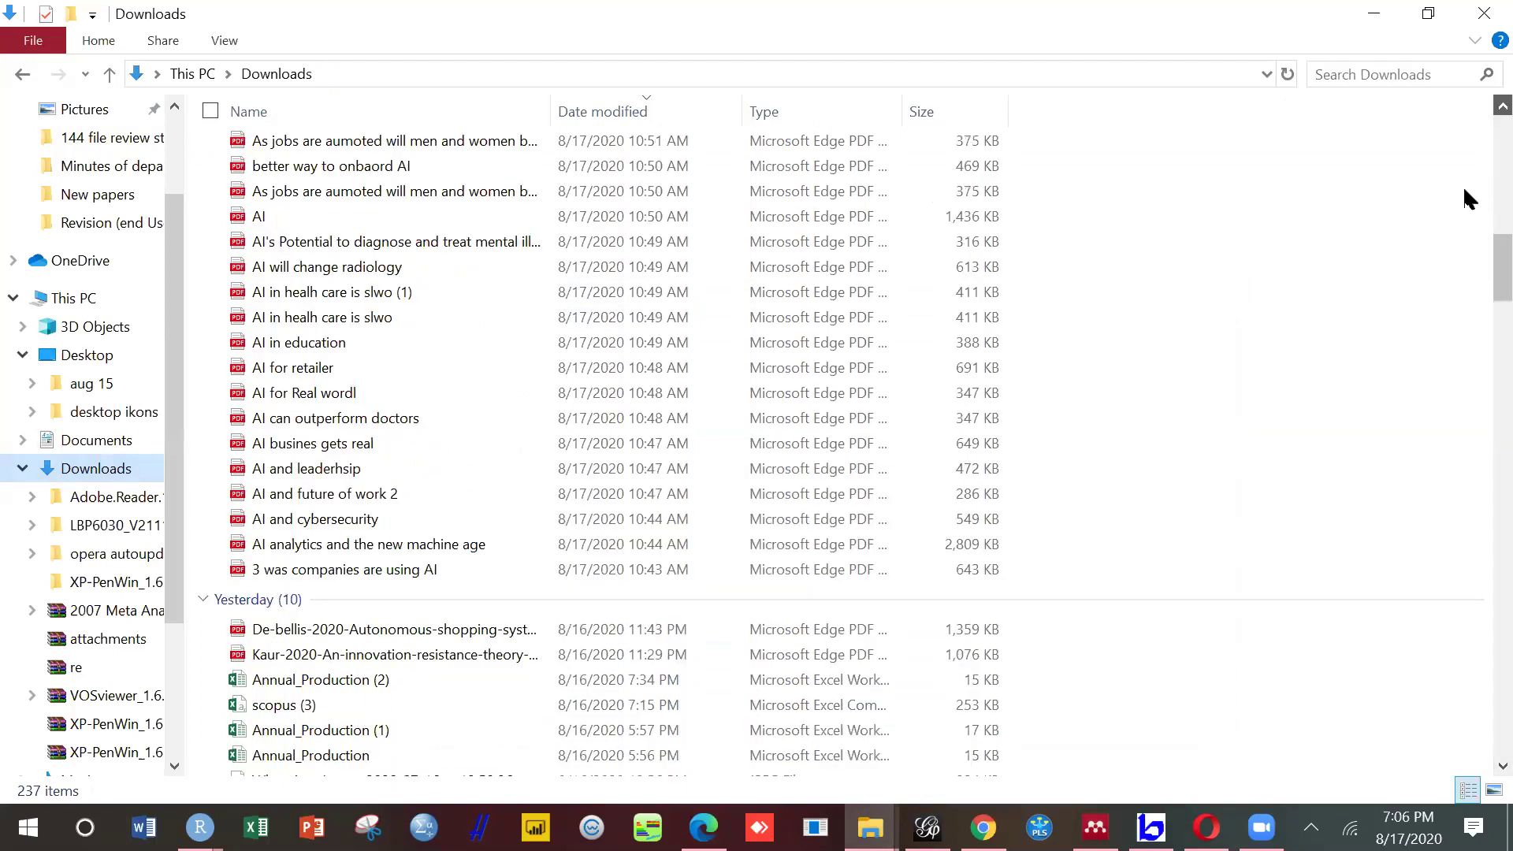
pyautogui.scroll(4, 1463, 189)
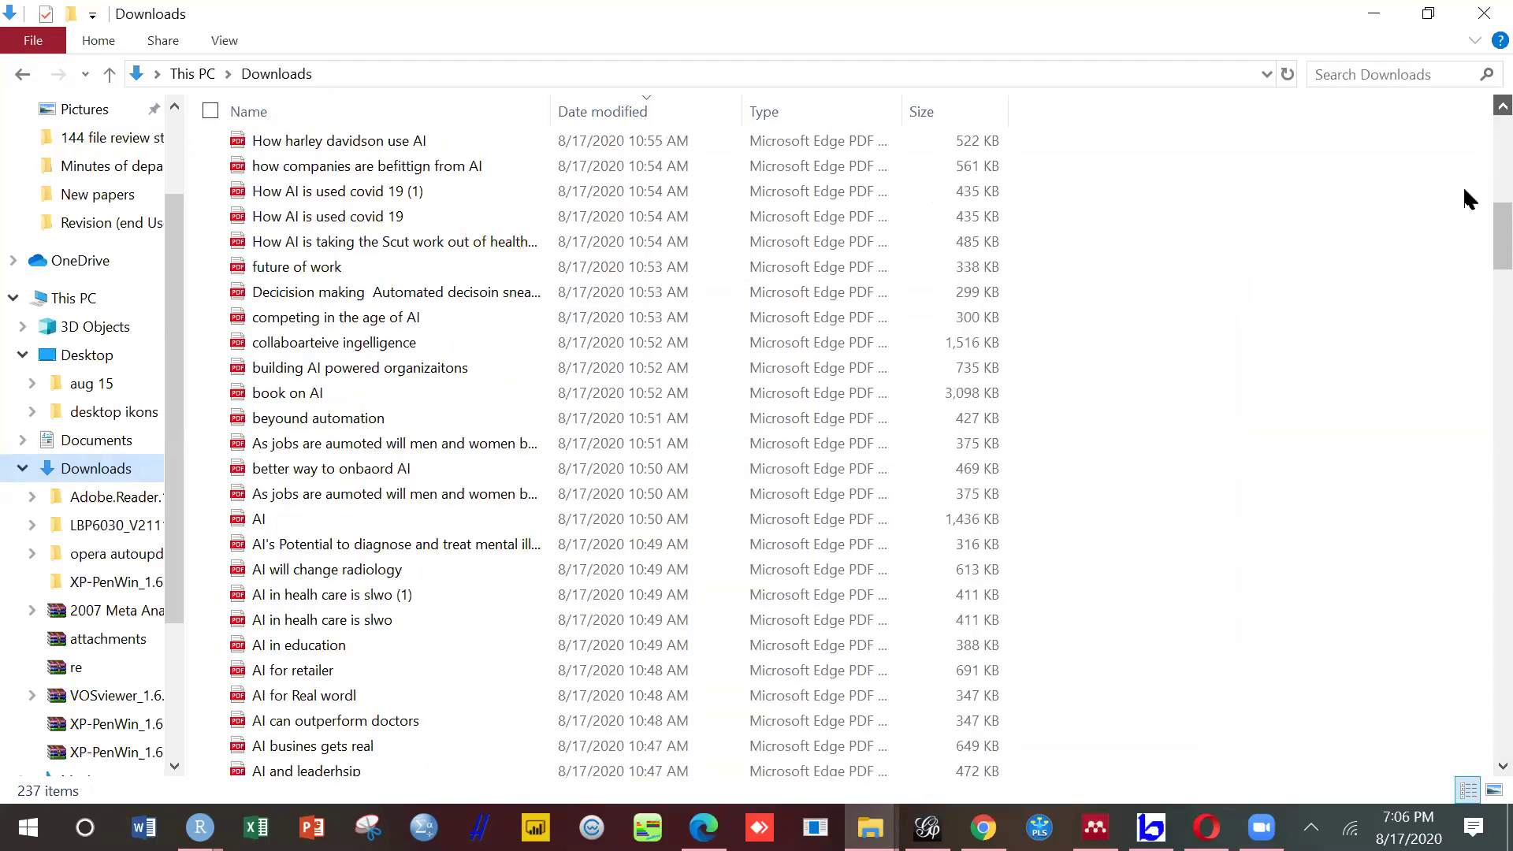
pyautogui.scroll(5, 1463, 189)
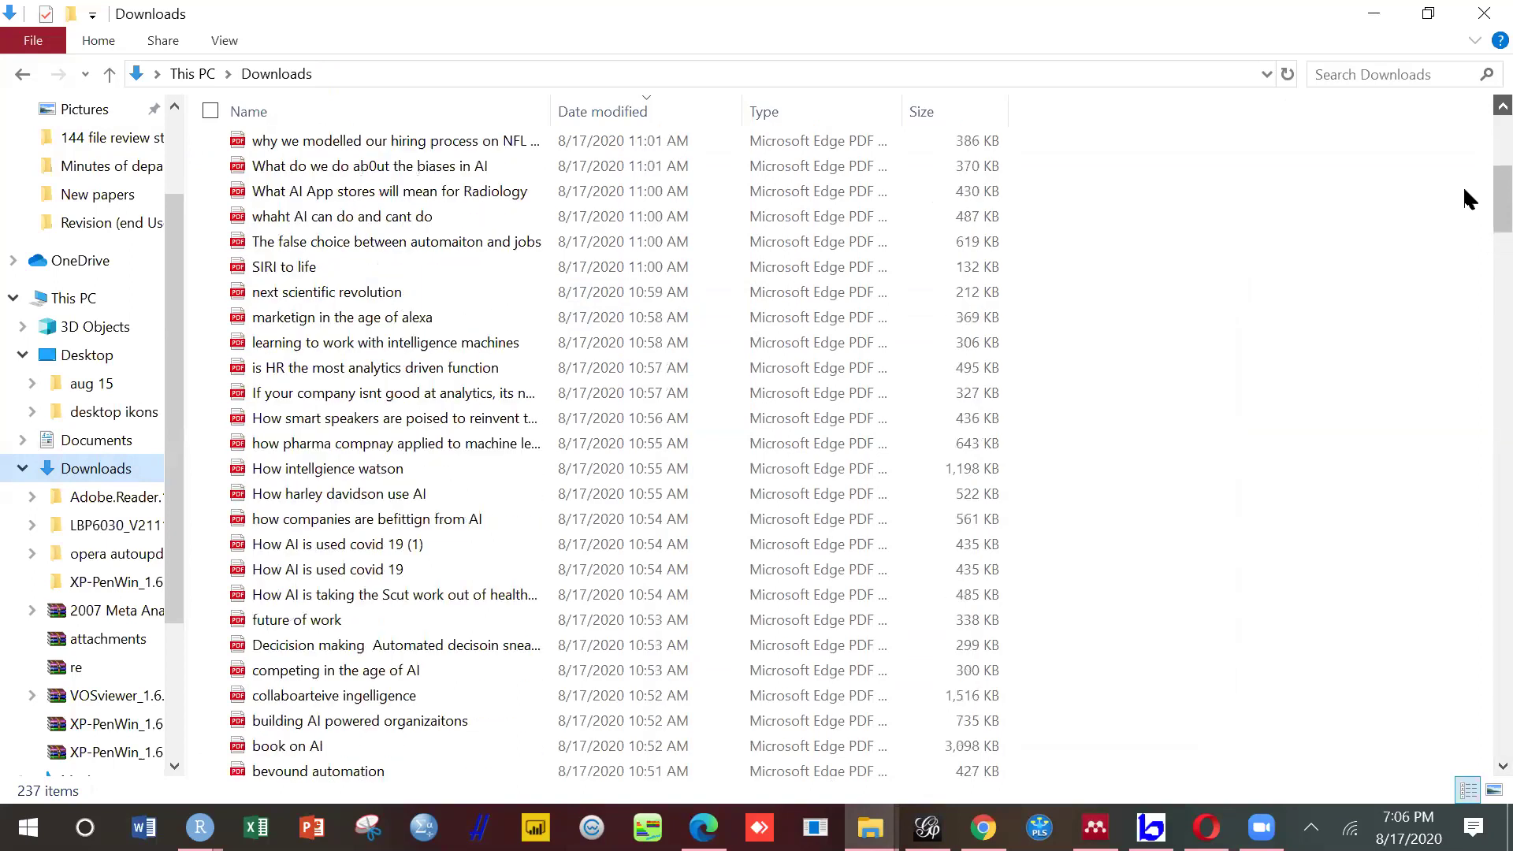
pyautogui.scroll(2, 1462, 189)
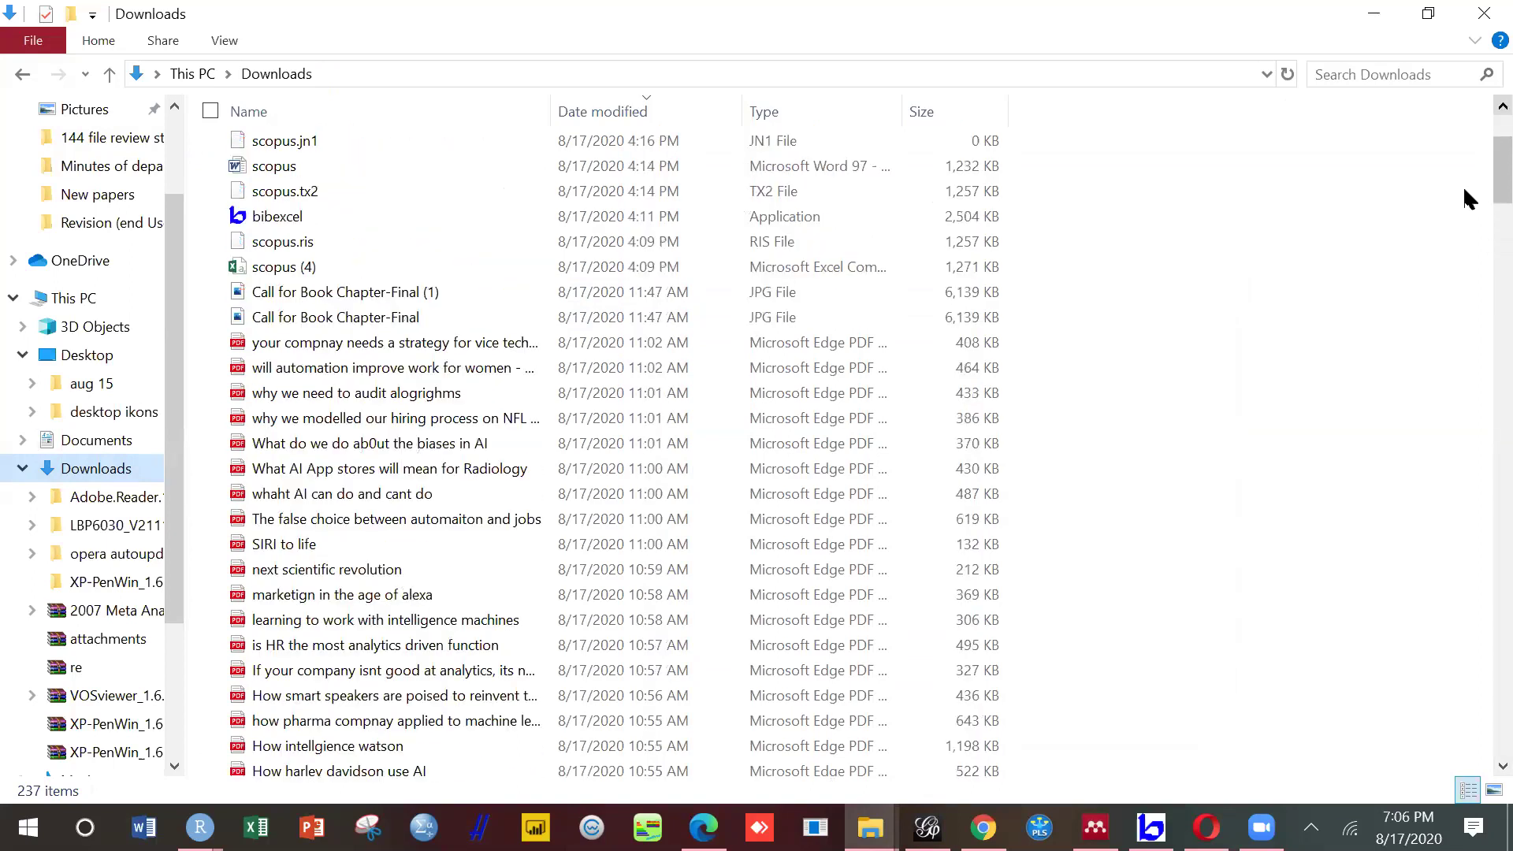
pyautogui.click(655, 275)
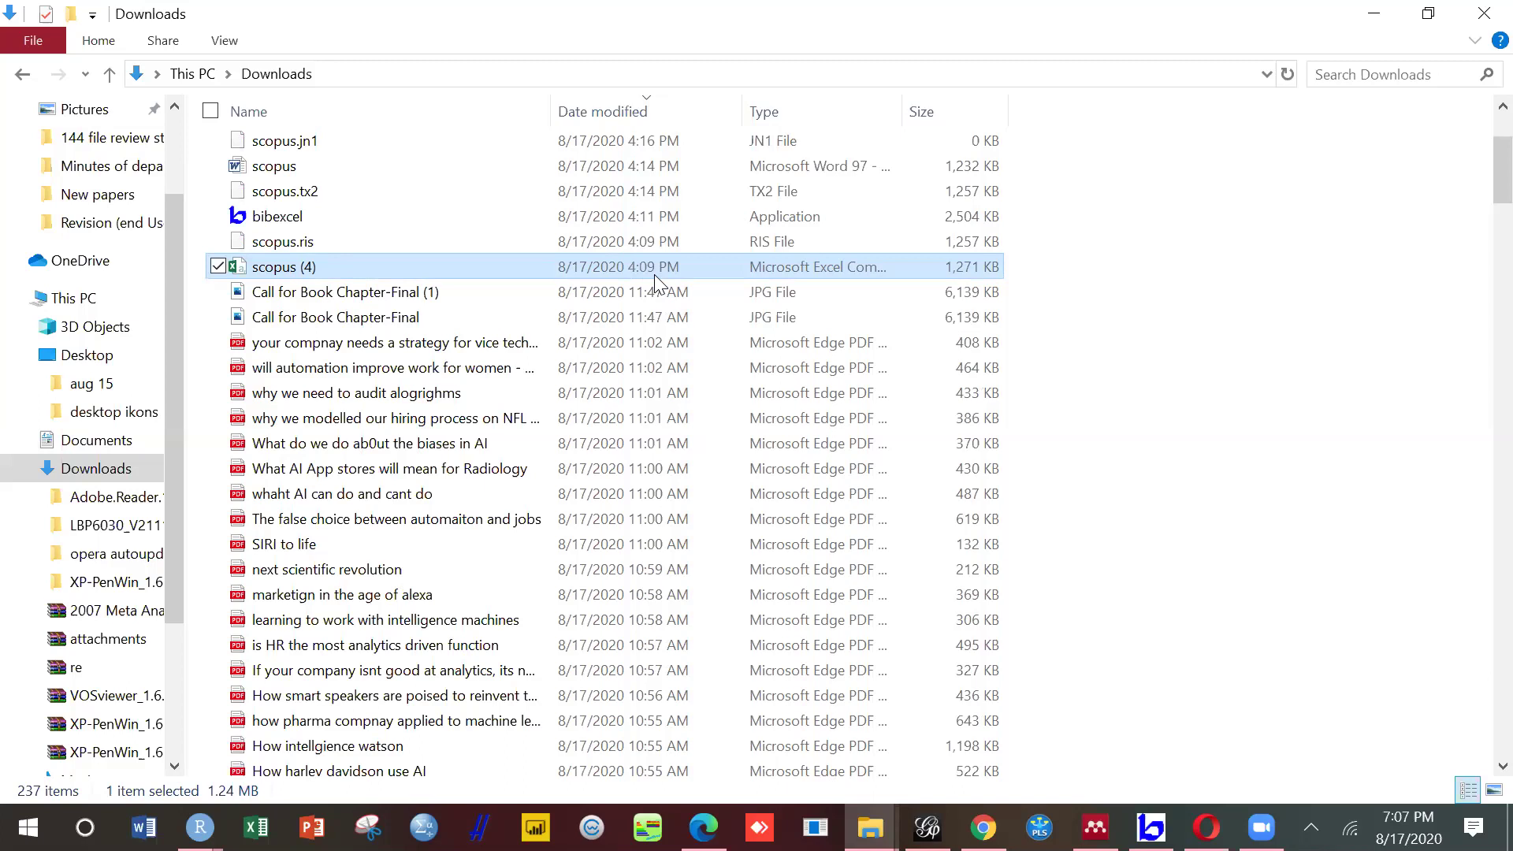
pyautogui.doubleClick(655, 272)
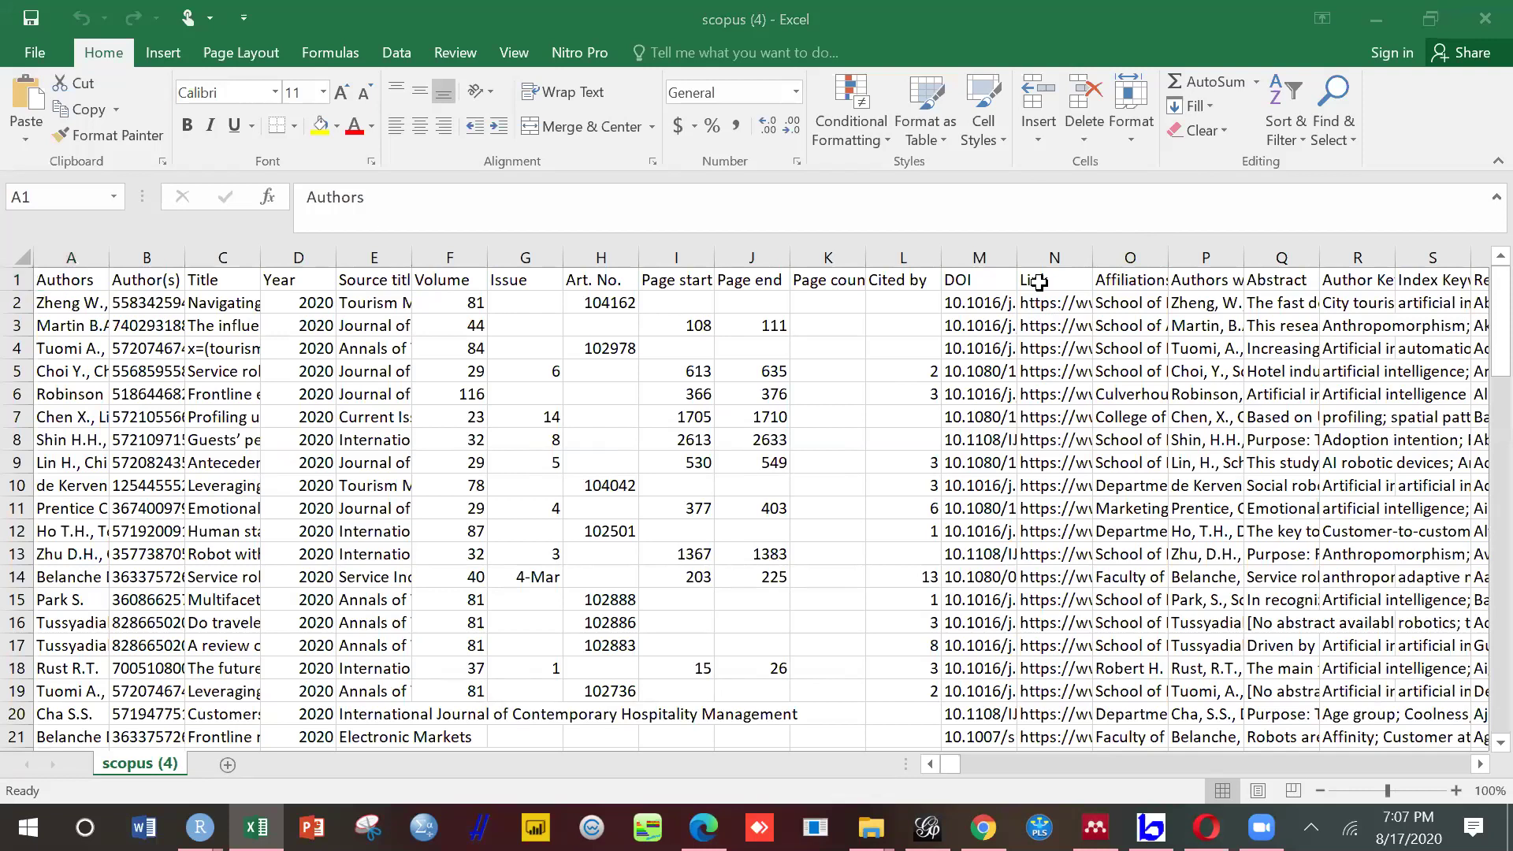
# Step: Copy the whole Affiliations column, from the header in O1 down to the last record in row 88
pyautogui.click(1125, 275)
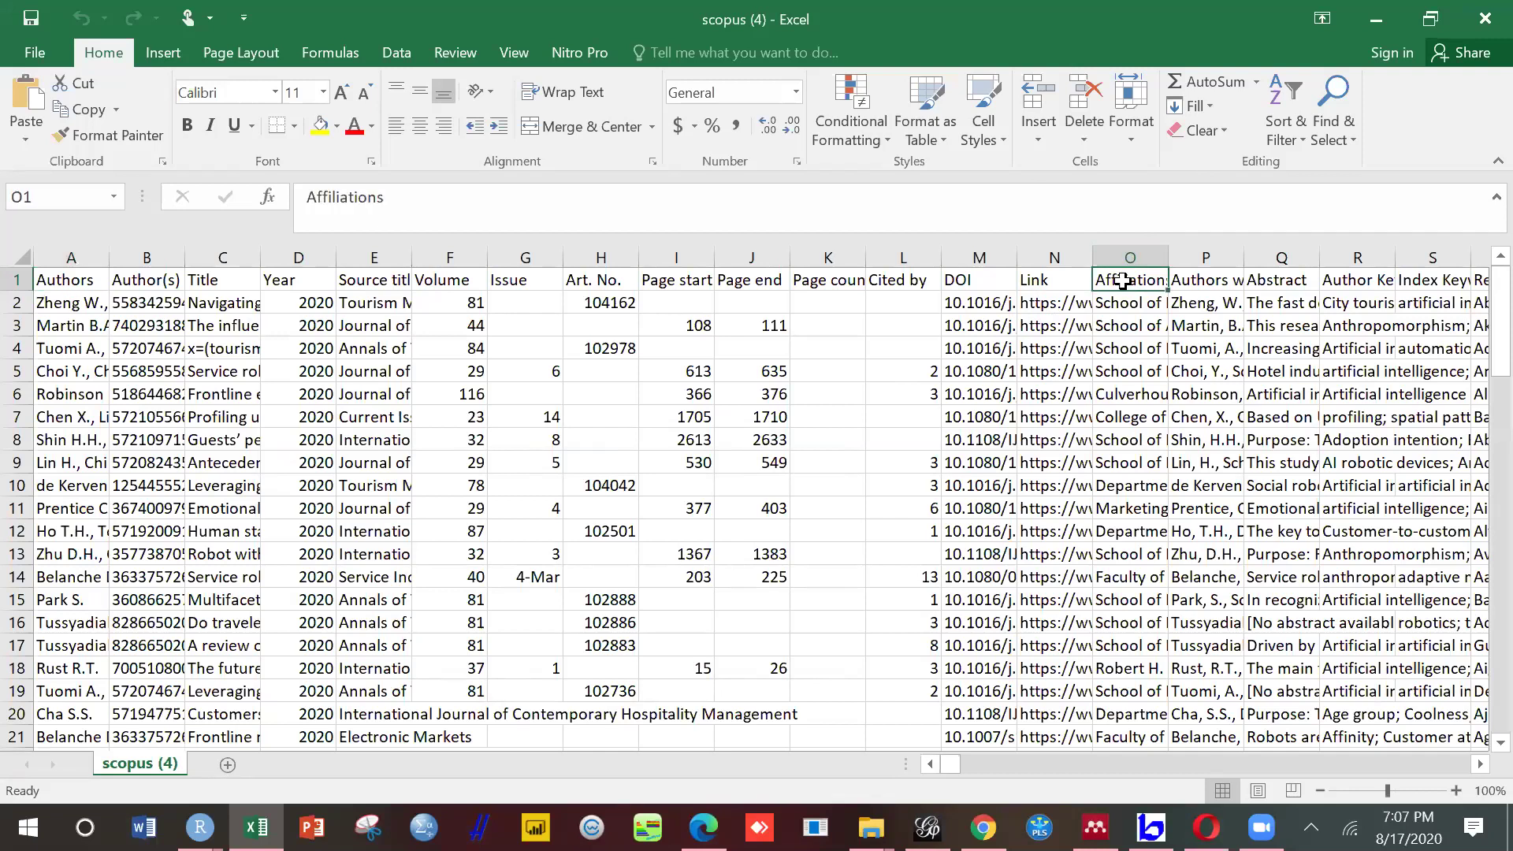
pyautogui.hotkey('shift', 'Down')
pyautogui.hotkey('shift', 'Down')
pyautogui.hotkey('shift', 'Down')
pyautogui.hotkey('shift', 'Down')
pyautogui.hotkey('shift', 'Down')
pyautogui.hotkey('shift', 'Down')
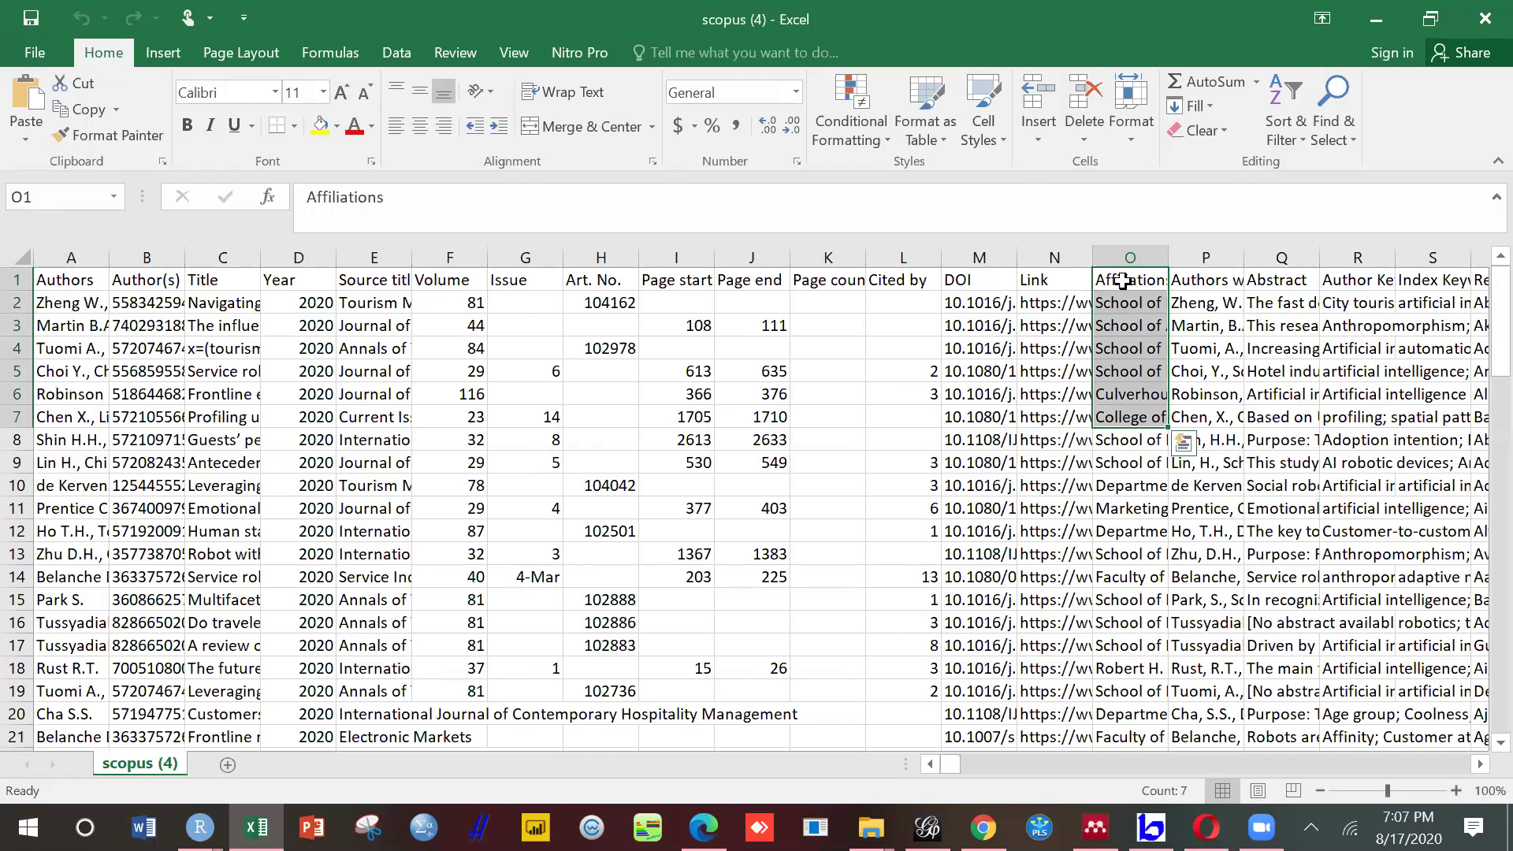
pyautogui.hotkey('shift', 'Down')
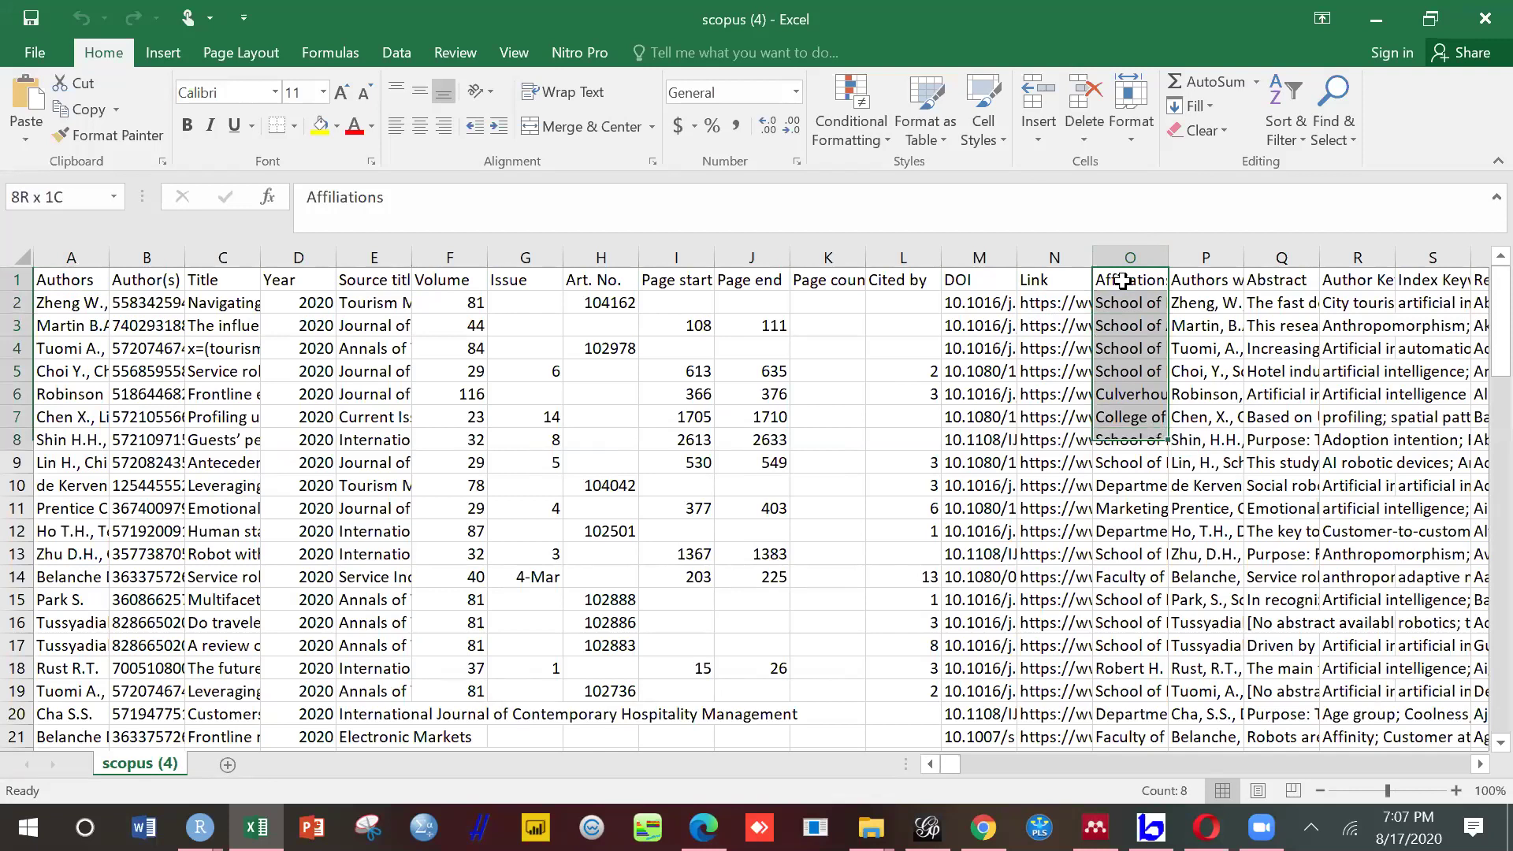
pyautogui.hotkey('shift', 'Down')
pyautogui.hotkey('shift', 'Down')
pyautogui.hotkey('shift', 'Down')
pyautogui.hotkey('shift', 'Down')
pyautogui.hotkey('shift', 'Down')
pyautogui.hotkey('shift', 'Down')
pyautogui.hotkey('shift', 'Down')
pyautogui.hotkey('shift', 'Down')
pyautogui.hotkey('shift', 'Down')
pyautogui.hotkey('shift', 'Down')
pyautogui.hotkey('shift', 'Down')
pyautogui.hotkey('shift', 'Down')
pyautogui.hotkey('shift', 'Down')
pyautogui.hotkey('shift', 'Down')
pyautogui.hotkey('shift', 'Down')
pyautogui.hotkey('shift', 'Down')
pyautogui.hotkey('shift', 'Down')
pyautogui.hotkey('shift', 'Down')
pyautogui.hotkey('shift', 'Down')
pyautogui.hotkey('shift', 'Down')
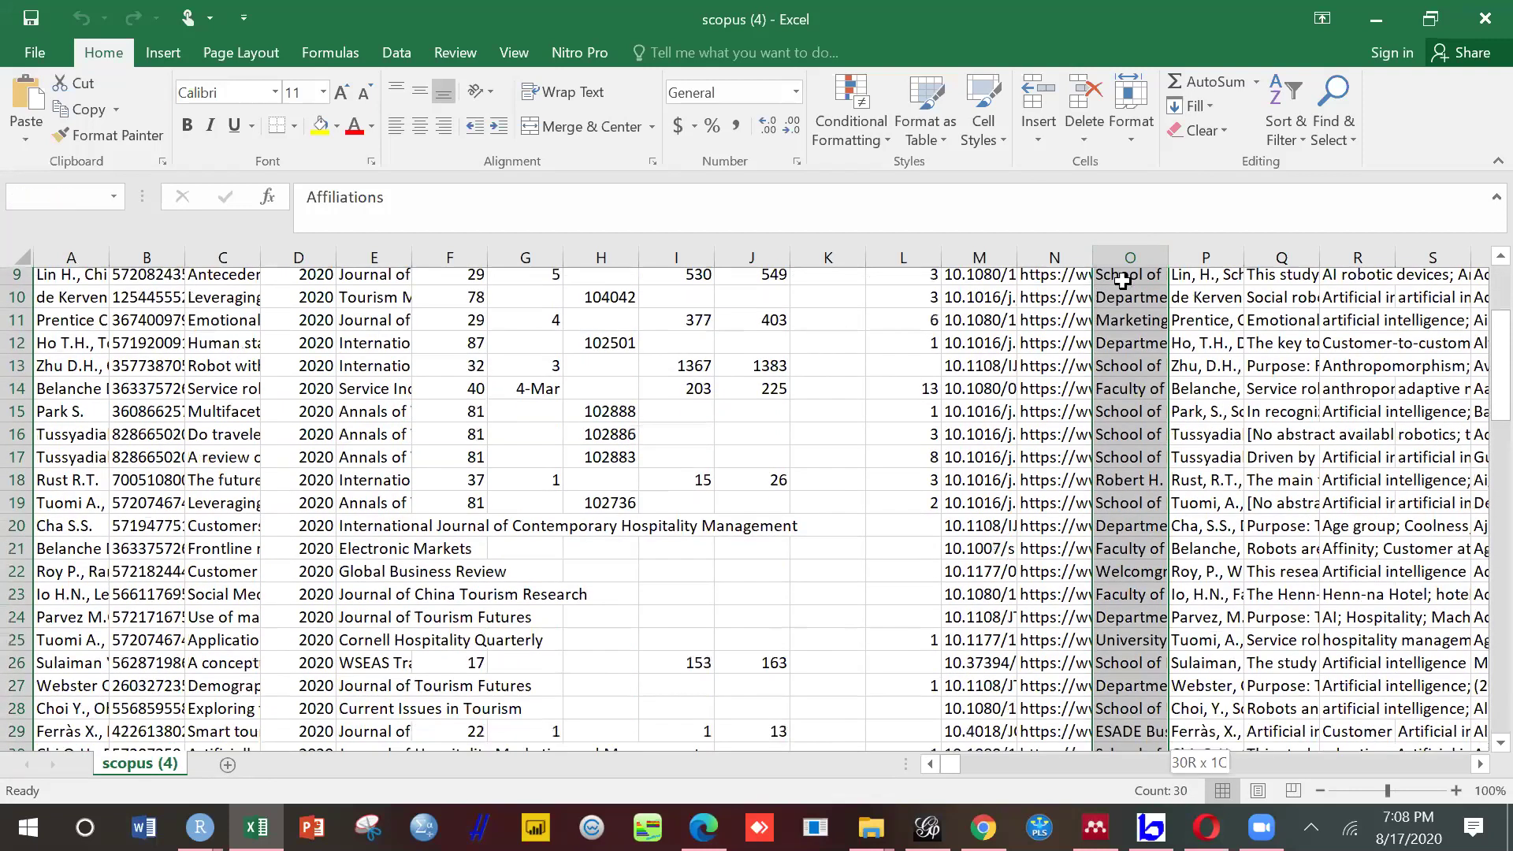
pyautogui.hotkey('shift', 'Down')
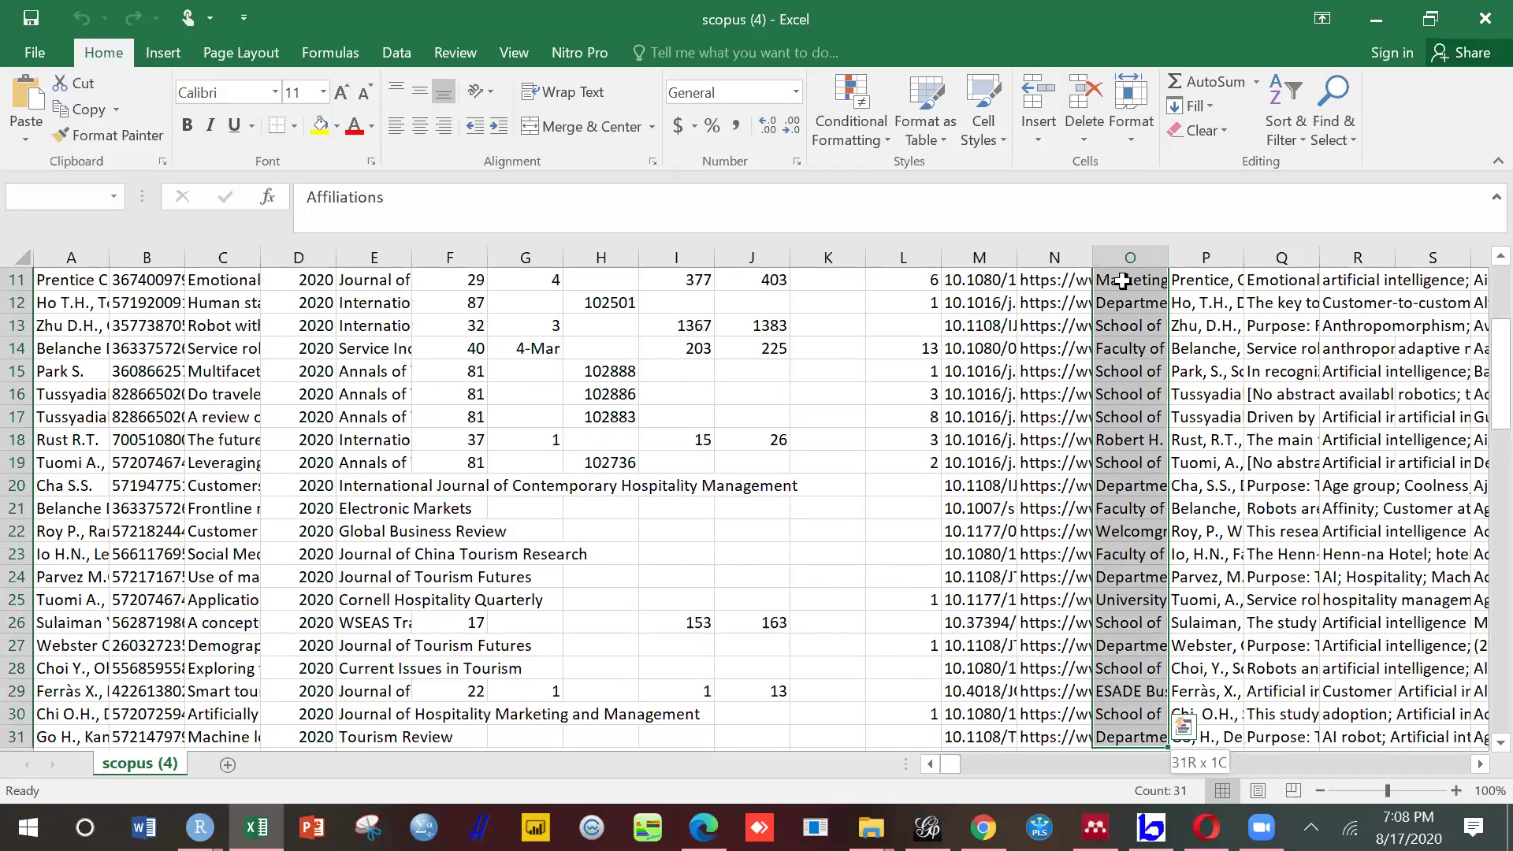
pyautogui.hotkey('shift', 'Down')
pyautogui.hotkey('shift', 'Down')
pyautogui.hotkey('shift', 'Down')
pyautogui.hotkey('shift', 'Down')
pyautogui.hotkey('shift', 'Down')
pyautogui.hotkey('shift', 'Down')
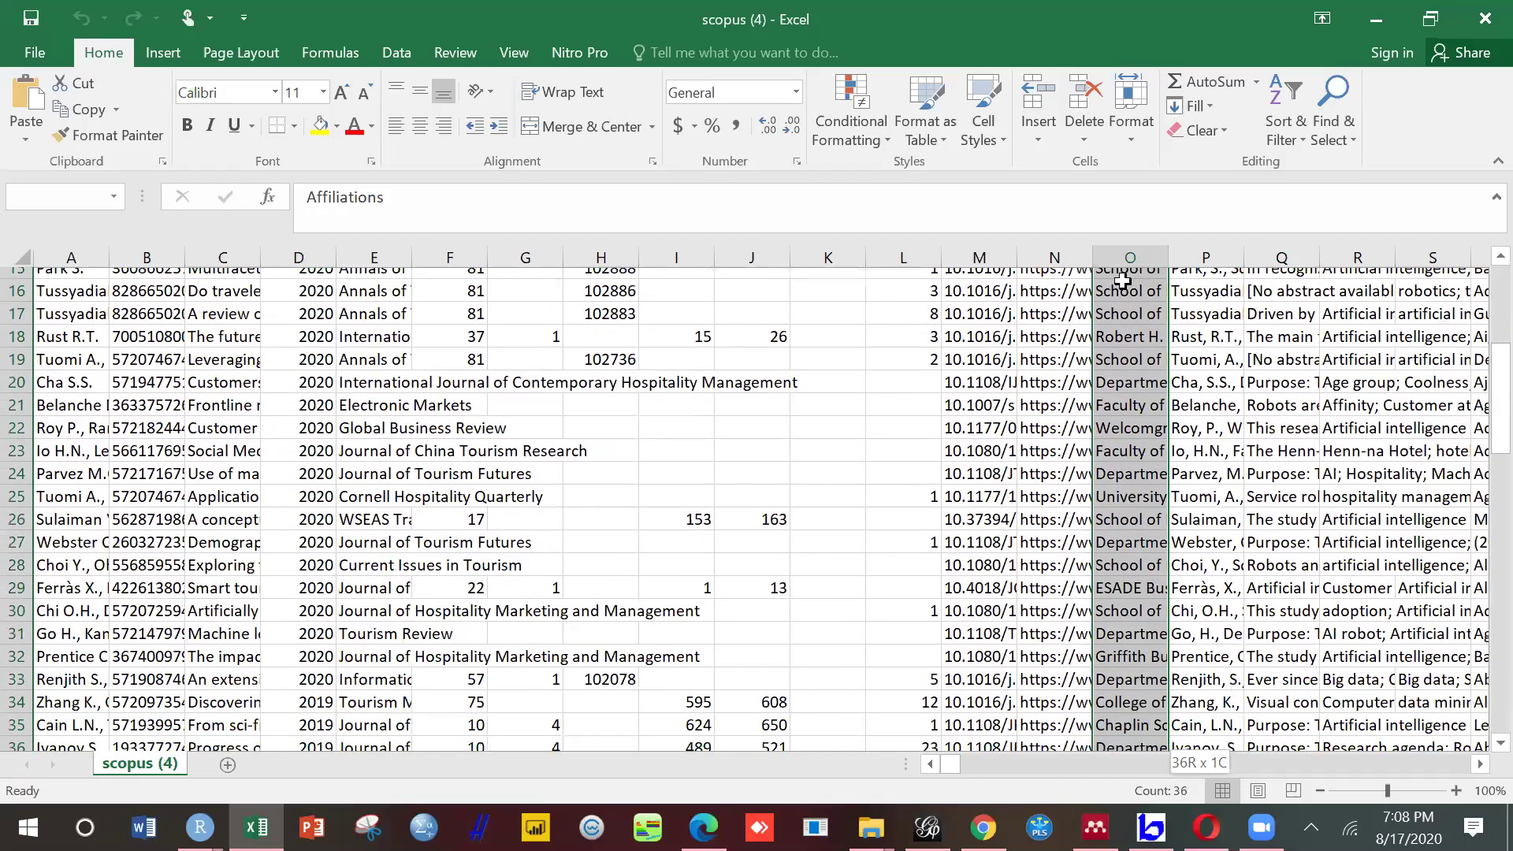
pyautogui.hotkey('shift', 'Down')
pyautogui.hotkey('shift', 'Down')
pyautogui.hotkey('shift', 'Down')
pyautogui.hotkey('shift', 'Down')
pyautogui.hotkey('shift', 'Down')
pyautogui.hotkey('shift', 'Down')
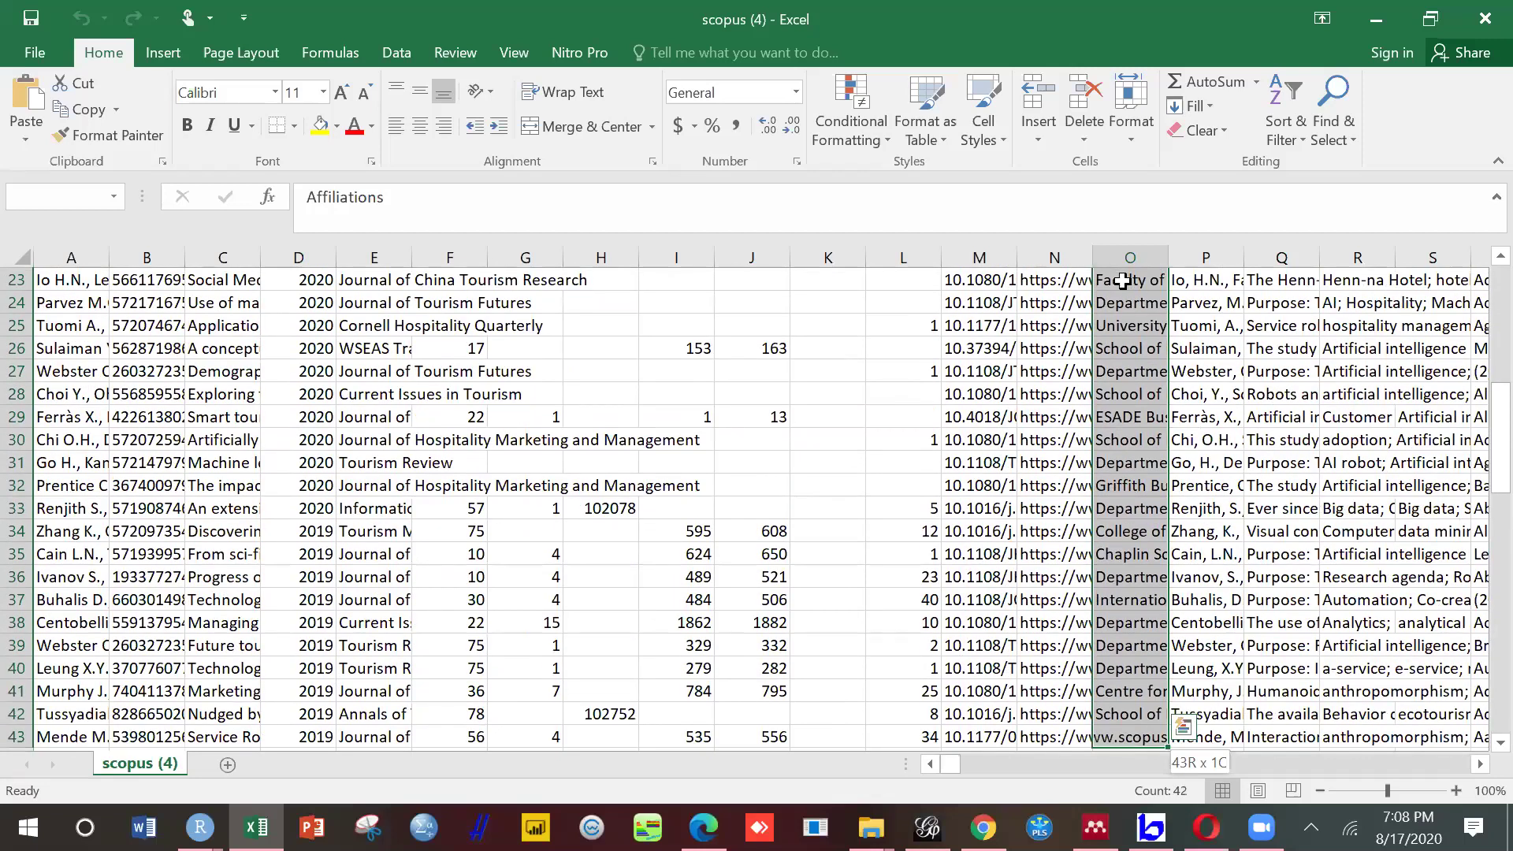
pyautogui.hotkey('shift', 'Down')
pyautogui.hotkey('shift', 'Down')
pyautogui.hotkey('shift', 'Down')
pyautogui.hotkey('shift', 'Down')
pyautogui.hotkey('shift', 'Down')
pyautogui.hotkey('shift', 'Down')
pyautogui.hotkey('shift', 'Down')
pyautogui.hotkey('shift', 'Down')
pyautogui.hotkey('shift', 'Down')
pyautogui.hotkey('shift', 'Down')
pyautogui.hotkey('shift', 'Down')
pyautogui.hotkey('shift', 'Down')
pyautogui.hotkey('shift', 'Down')
pyautogui.hotkey('shift', 'Down')
pyautogui.hotkey('shift', 'Down')
pyautogui.hotkey('shift', 'Down')
pyautogui.hotkey('shift', 'Down')
pyautogui.hotkey('shift', 'Down')
pyautogui.hotkey('shift', 'Down')
pyautogui.hotkey('shift', 'Down')
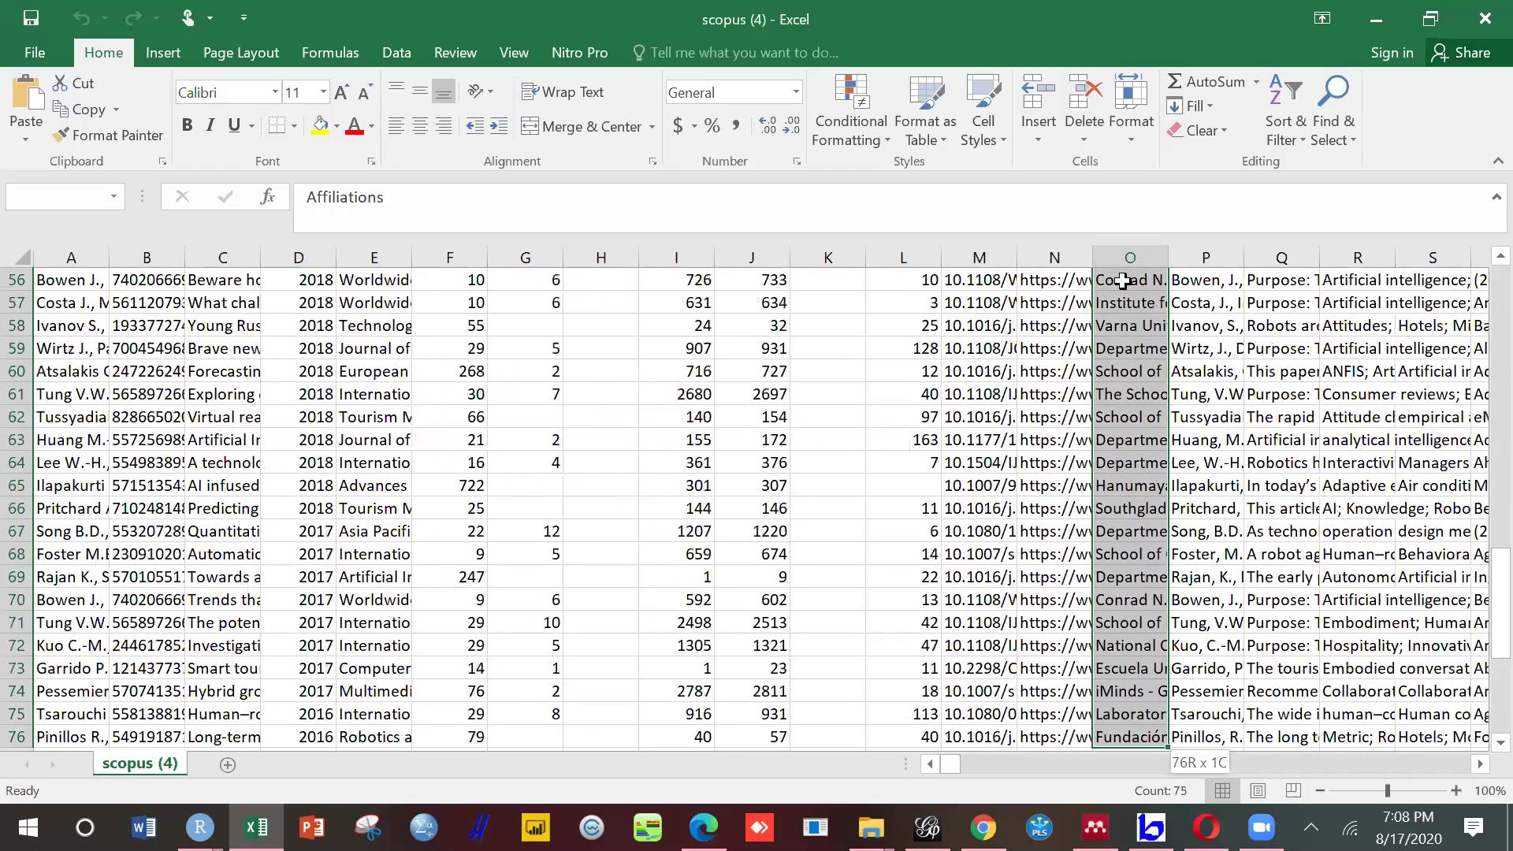
pyautogui.hotkey('ctrl', 'shift', 'Down')
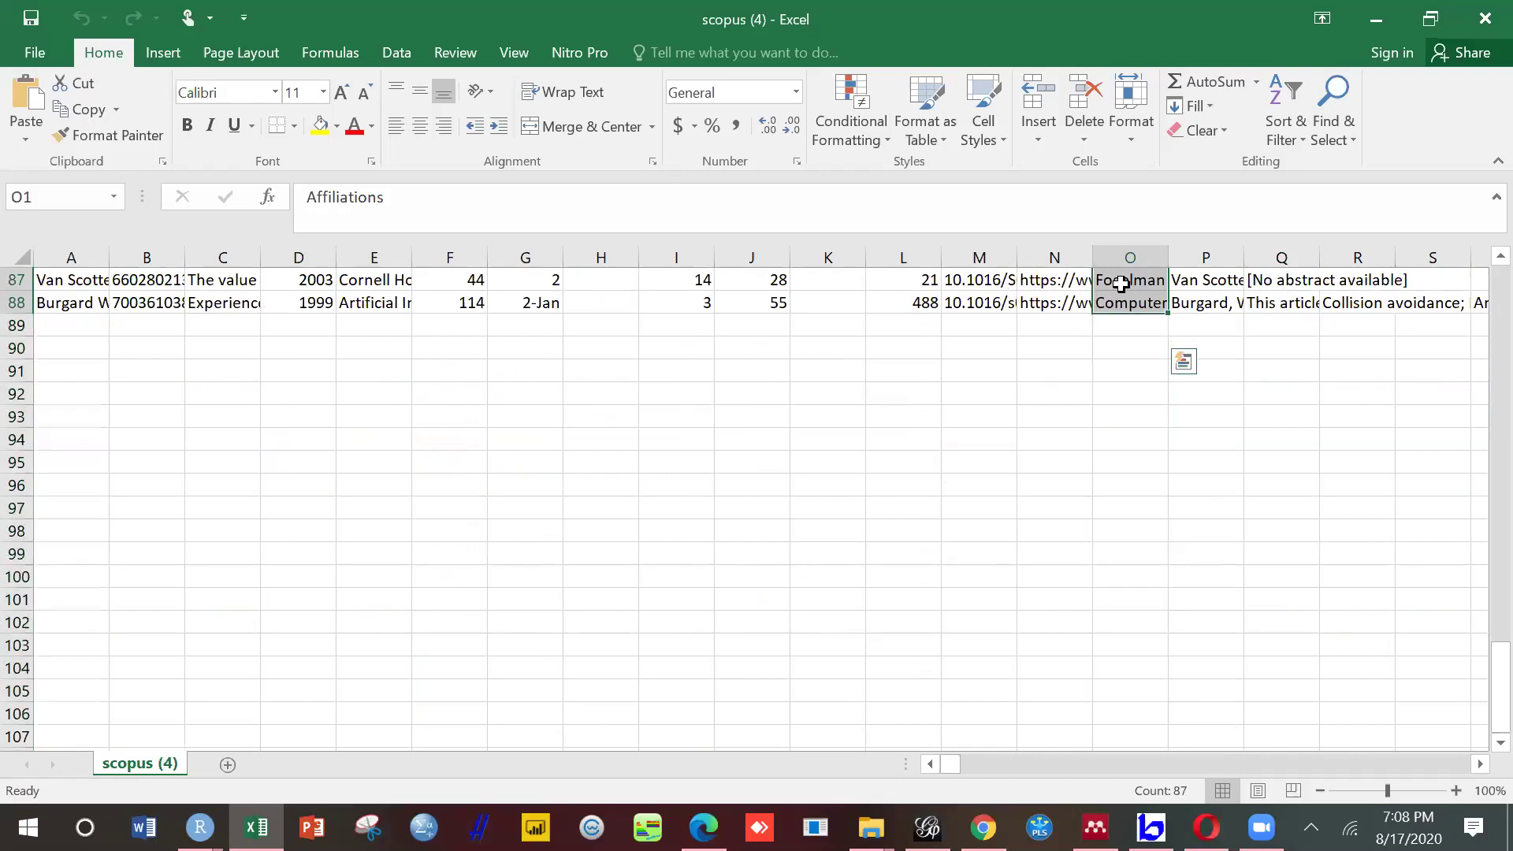
pyautogui.rightClick(1120, 284)
pyautogui.click(1172, 329)
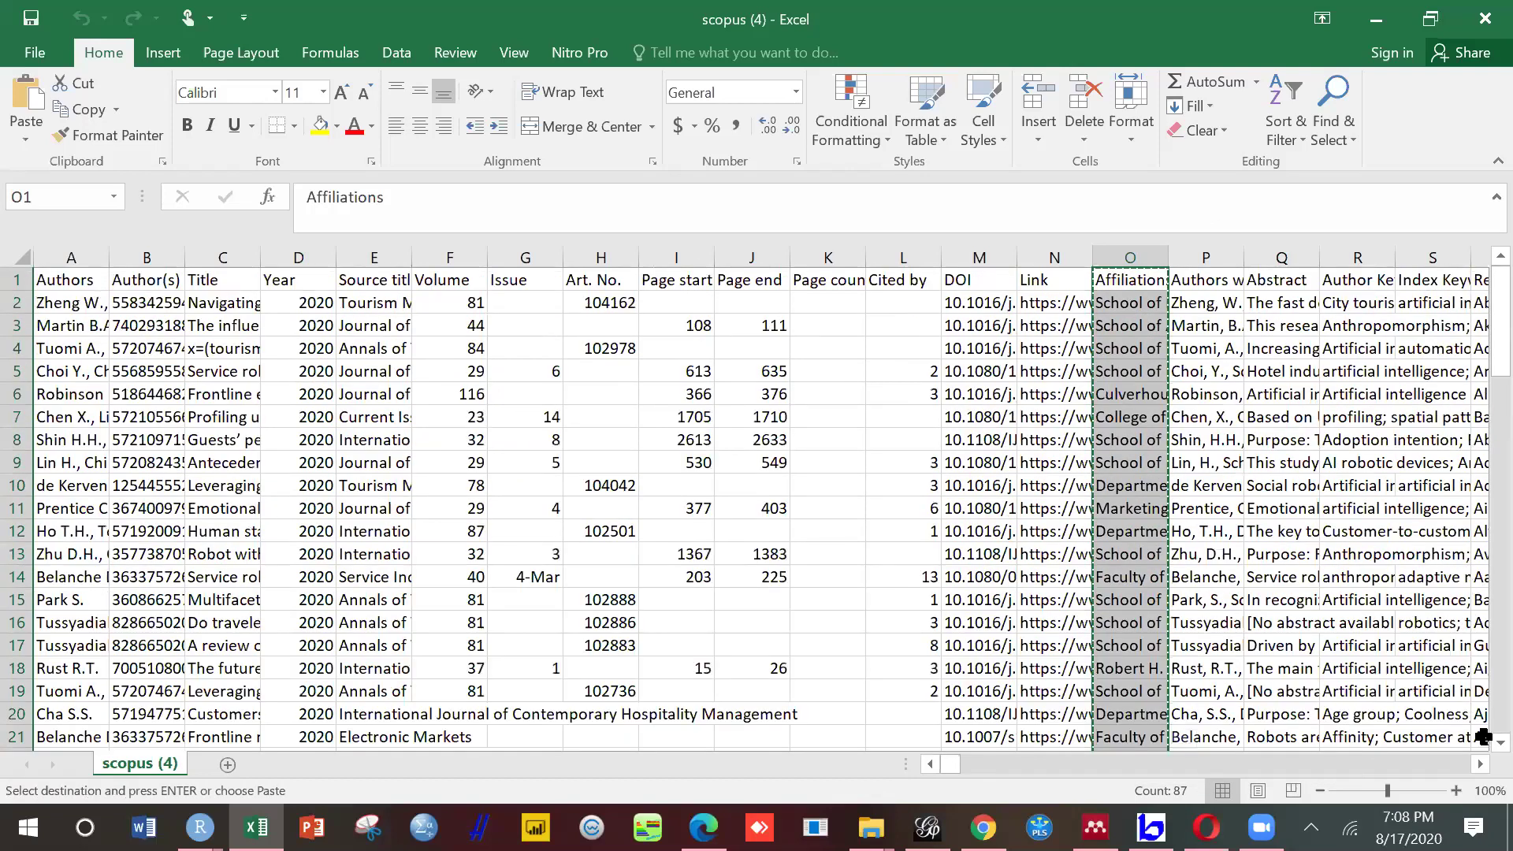
# Step: Paste the copied Affiliations column into the blank workbook Book1, starting at cell A1
pyautogui.scroll(-2, 1478, 756)
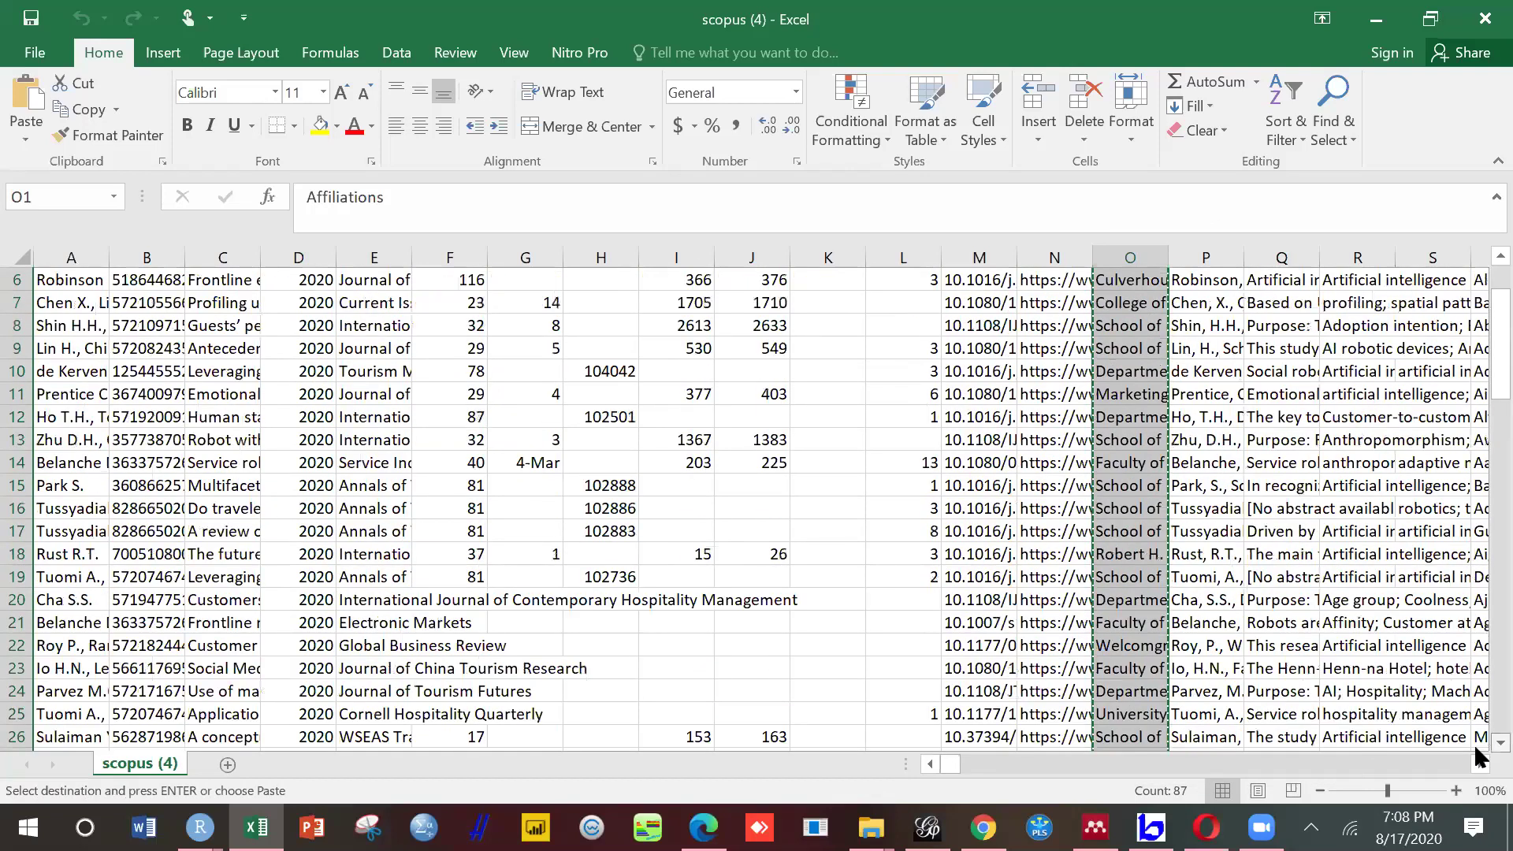
pyautogui.scroll(-5, 1478, 756)
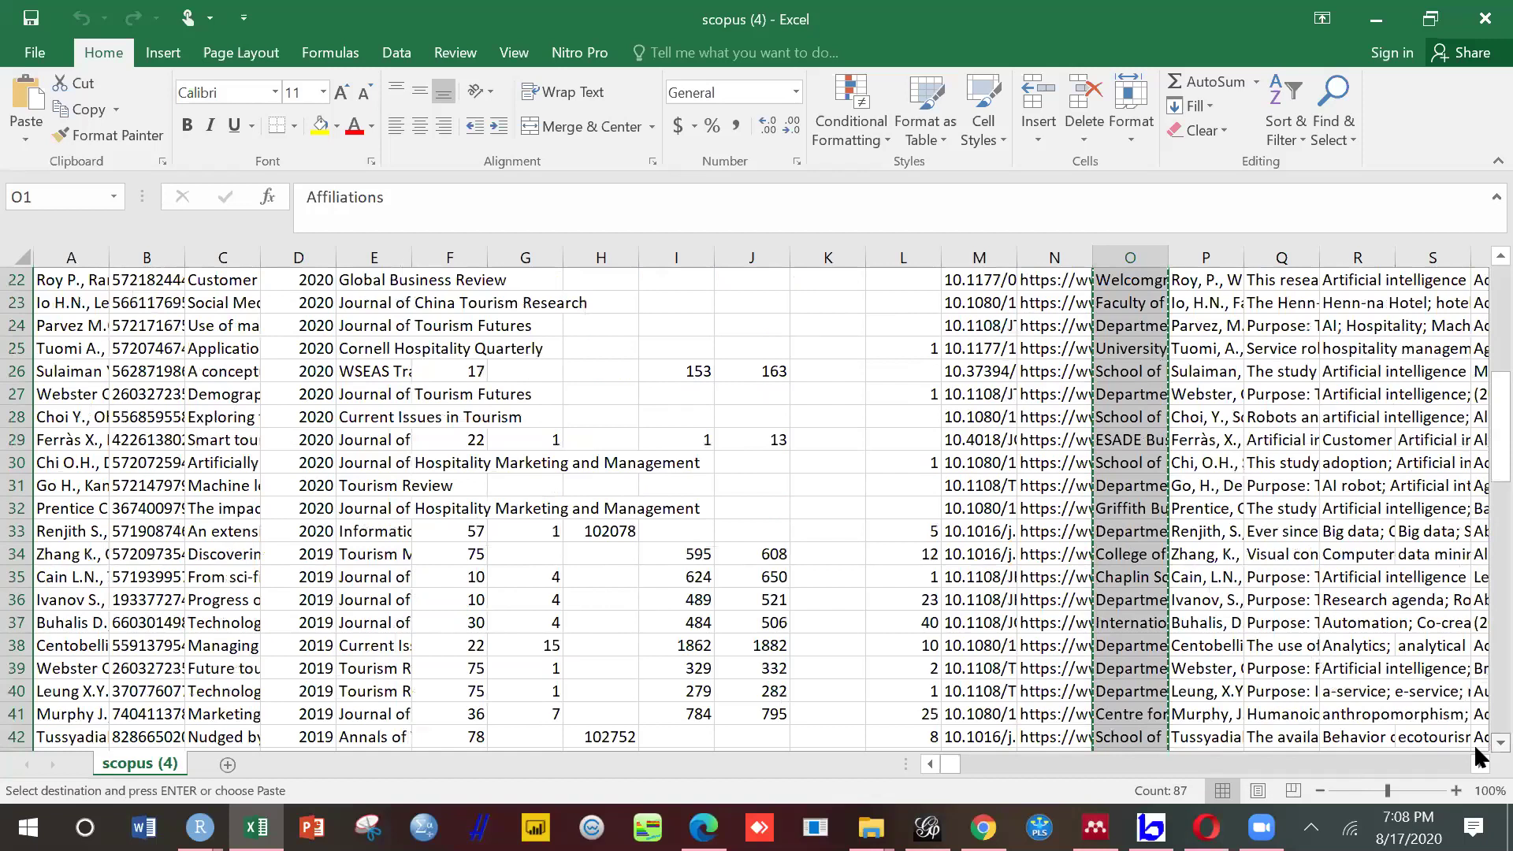
pyautogui.scroll(-11, 1479, 756)
pyautogui.scroll(-5, 1478, 756)
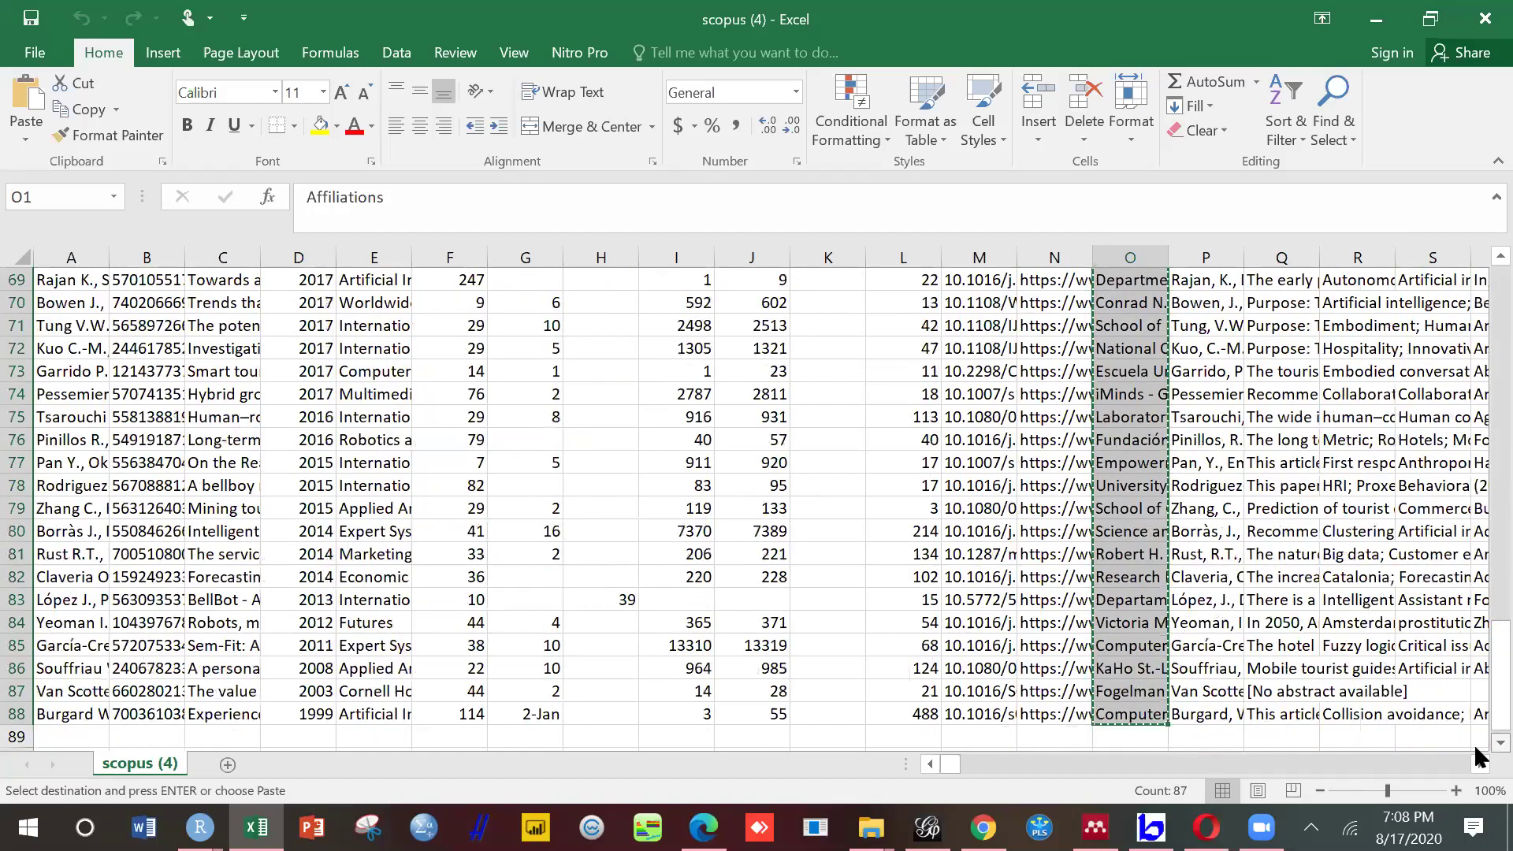
pyautogui.scroll(-5, 1478, 757)
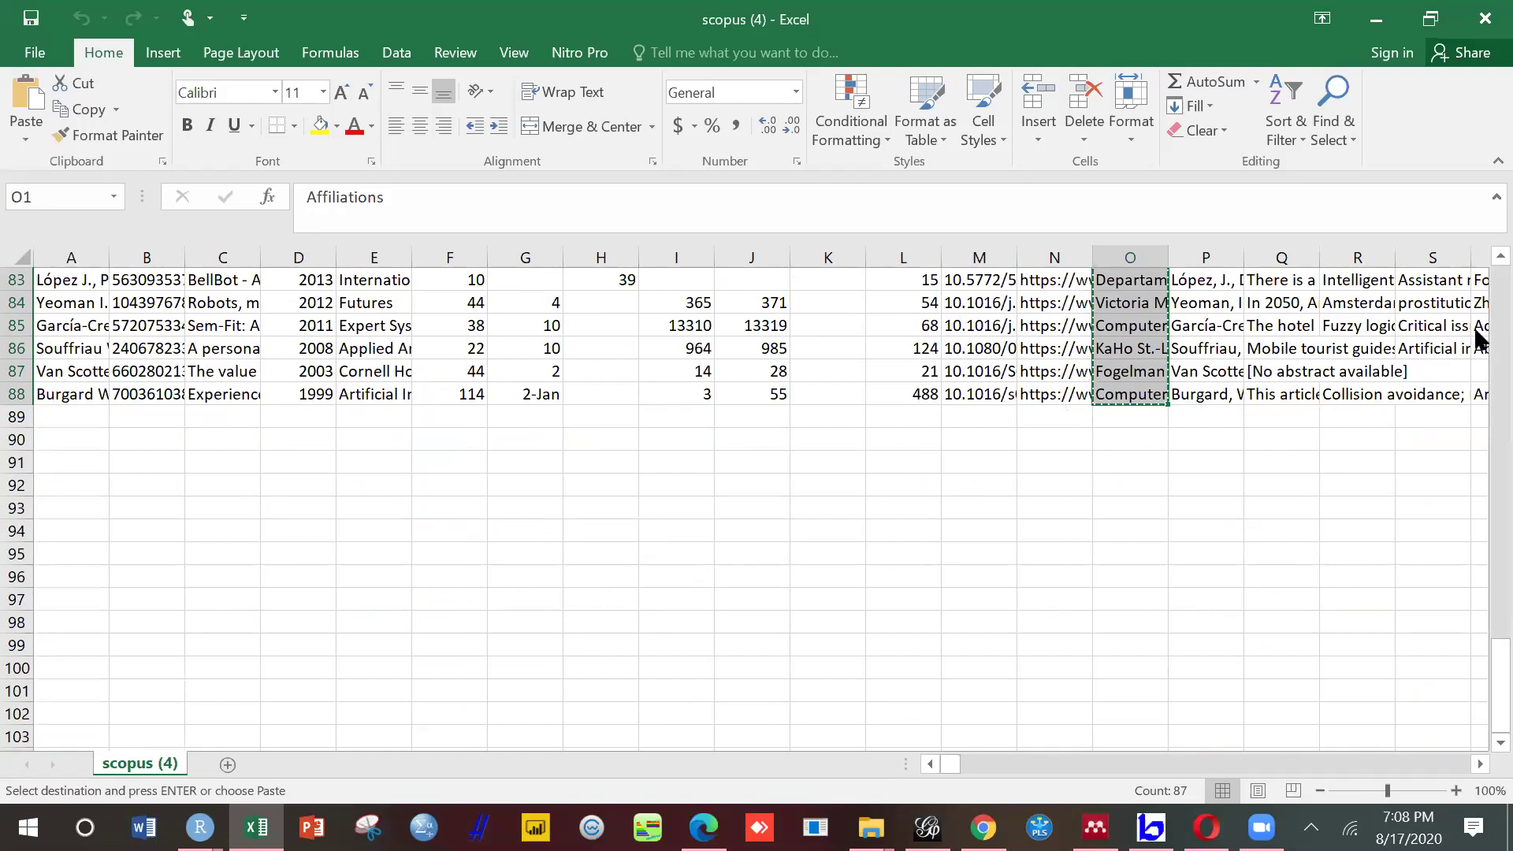
pyautogui.scroll(20, 1478, 339)
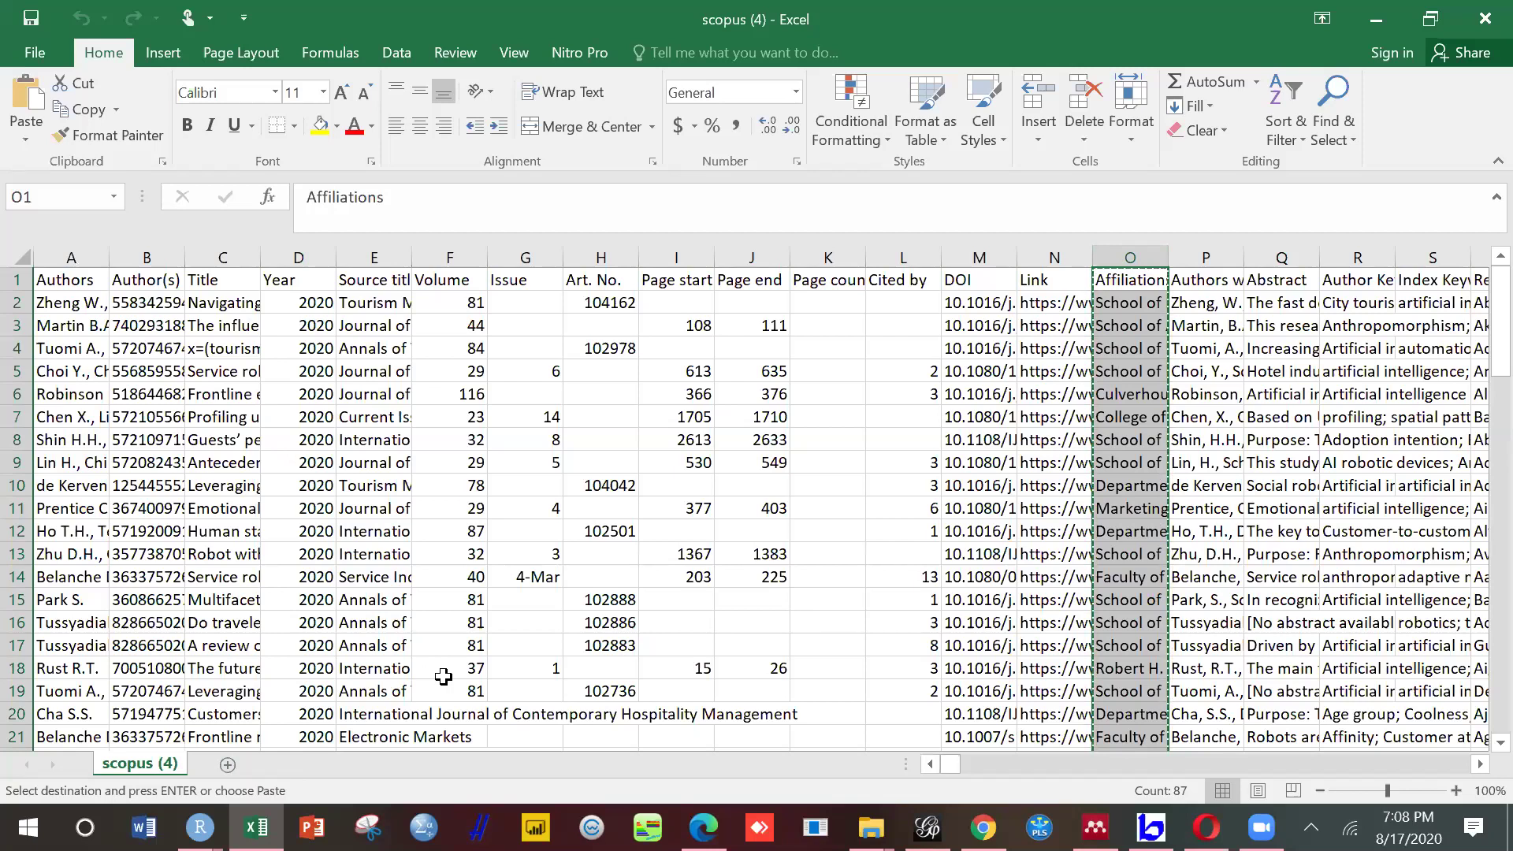
pyautogui.moveTo(444, 676); pyautogui.dragTo(456, 550)
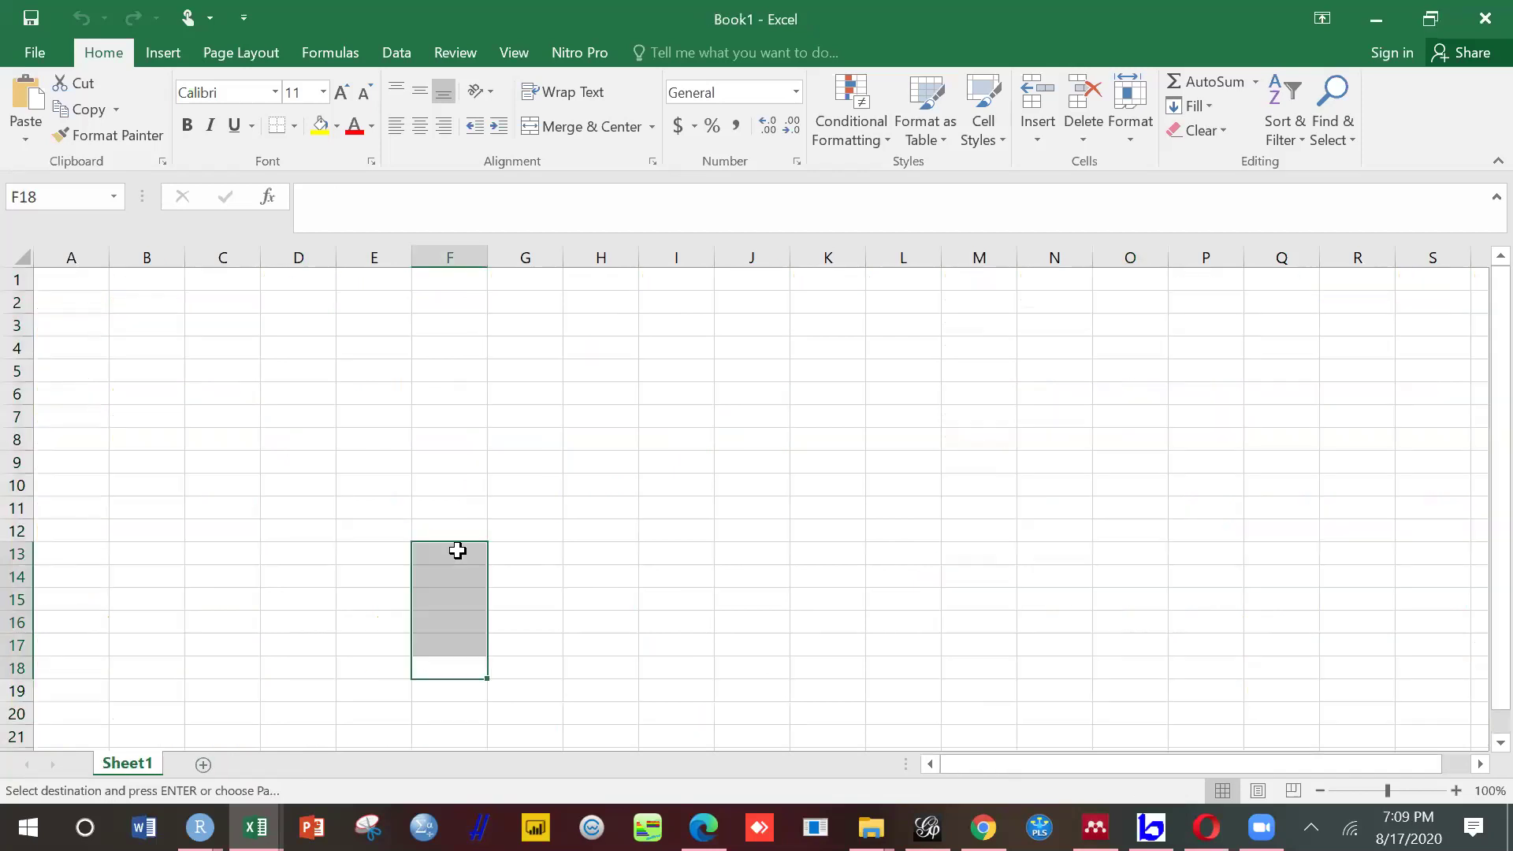
pyautogui.click(83, 275)
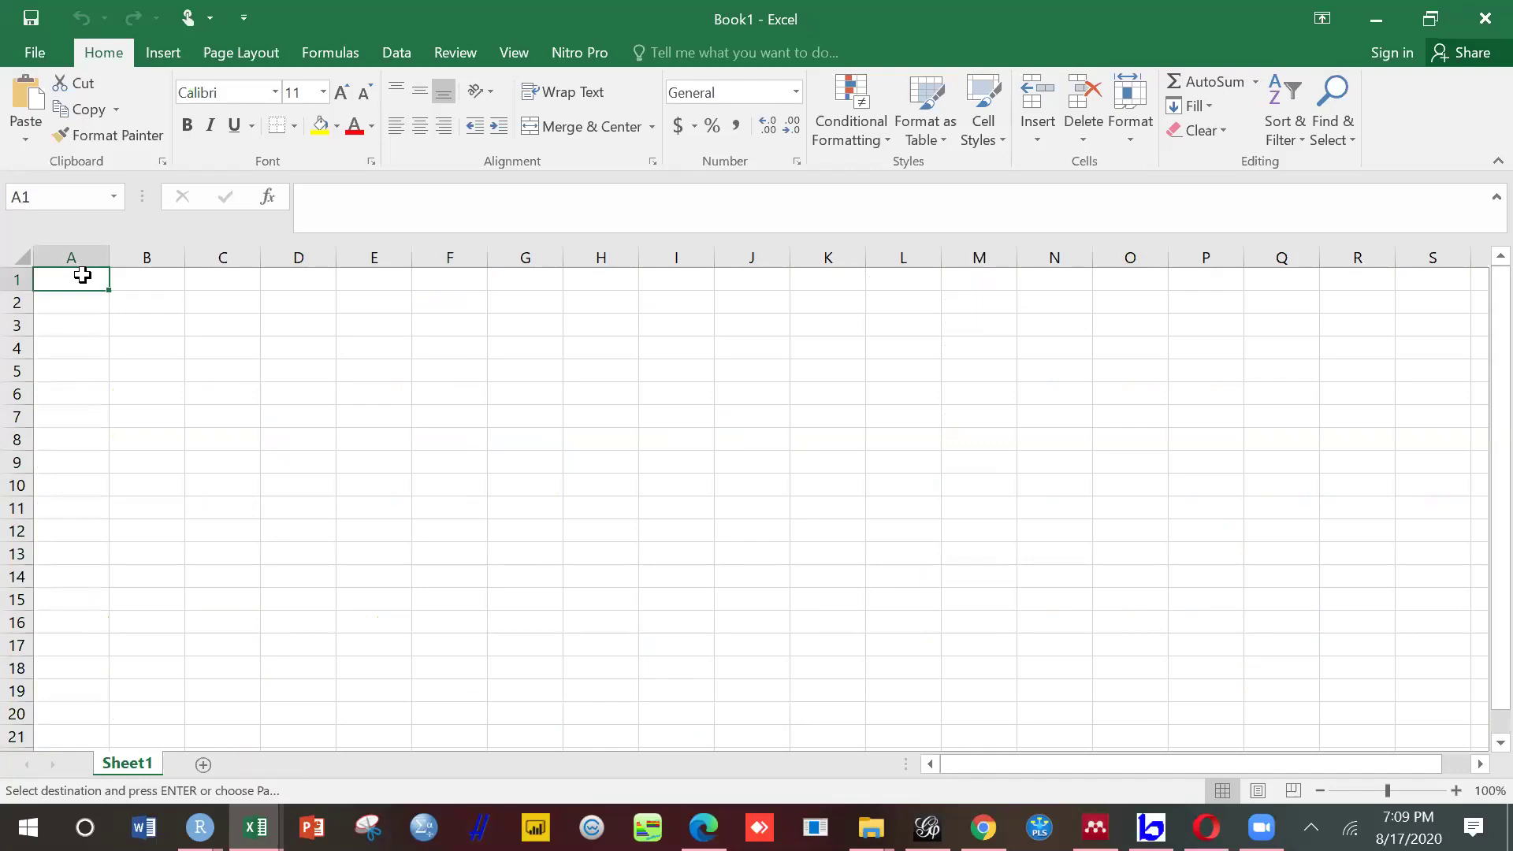
pyautogui.hotkey('ctrl', 'v')
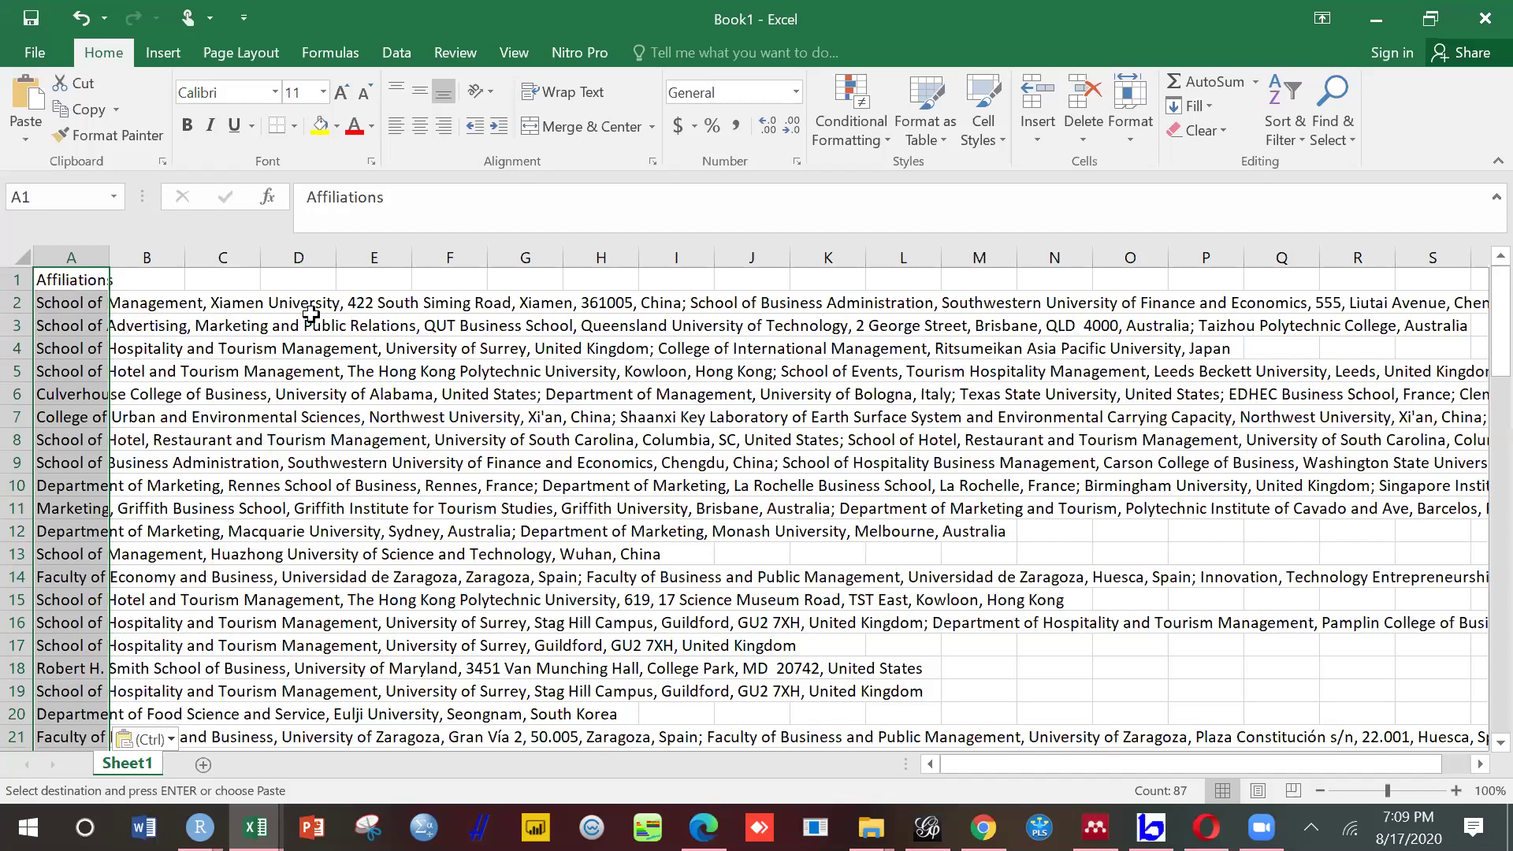
# Step: Select all affiliation entries from A2 through A88, leaving out the header, and bring up the data tools
pyautogui.click(84, 304)
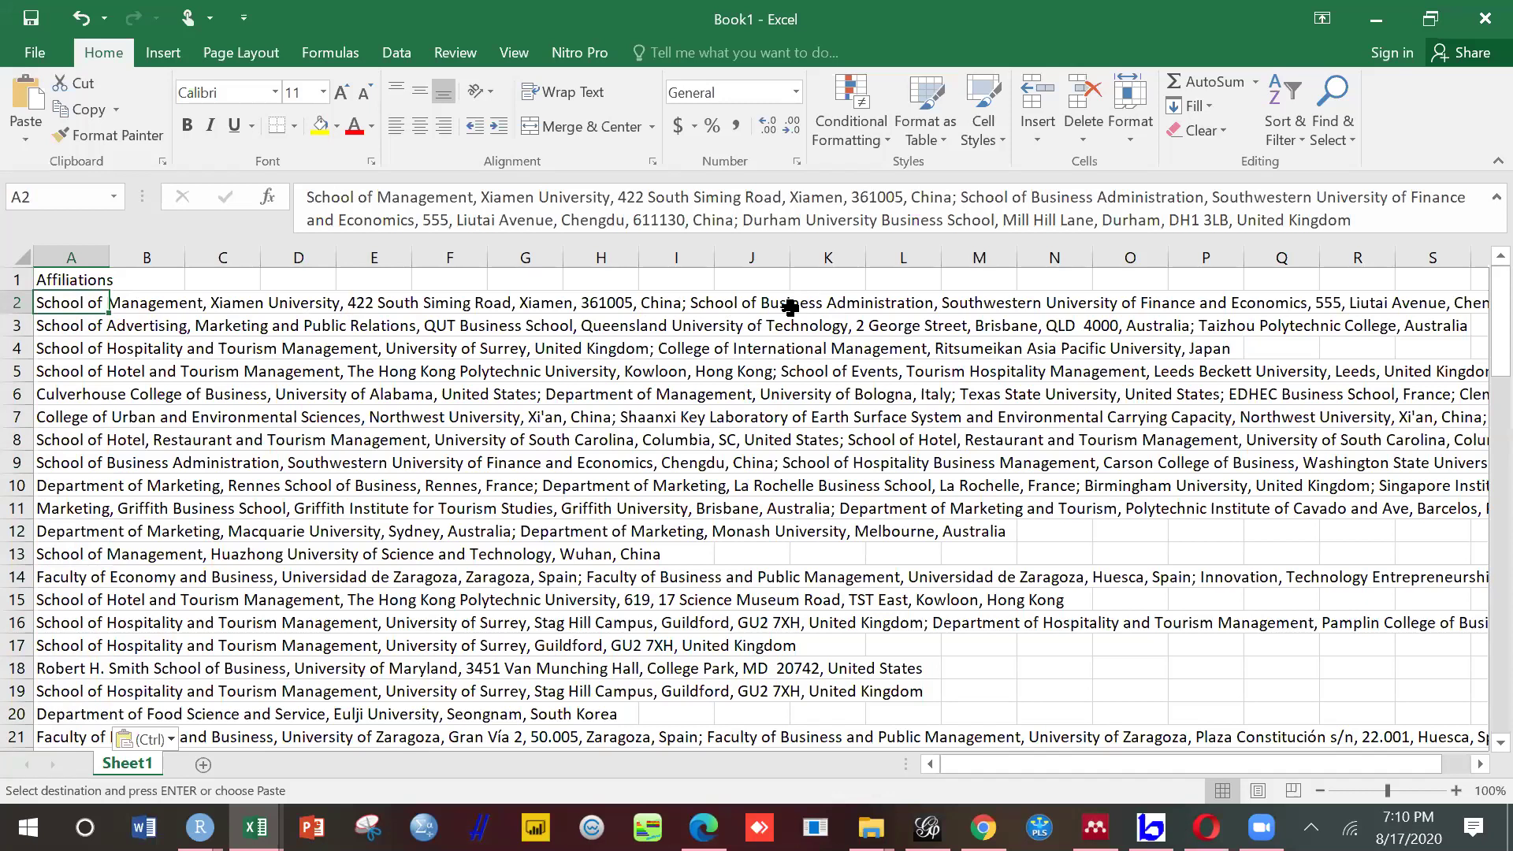
pyautogui.click(571, 307)
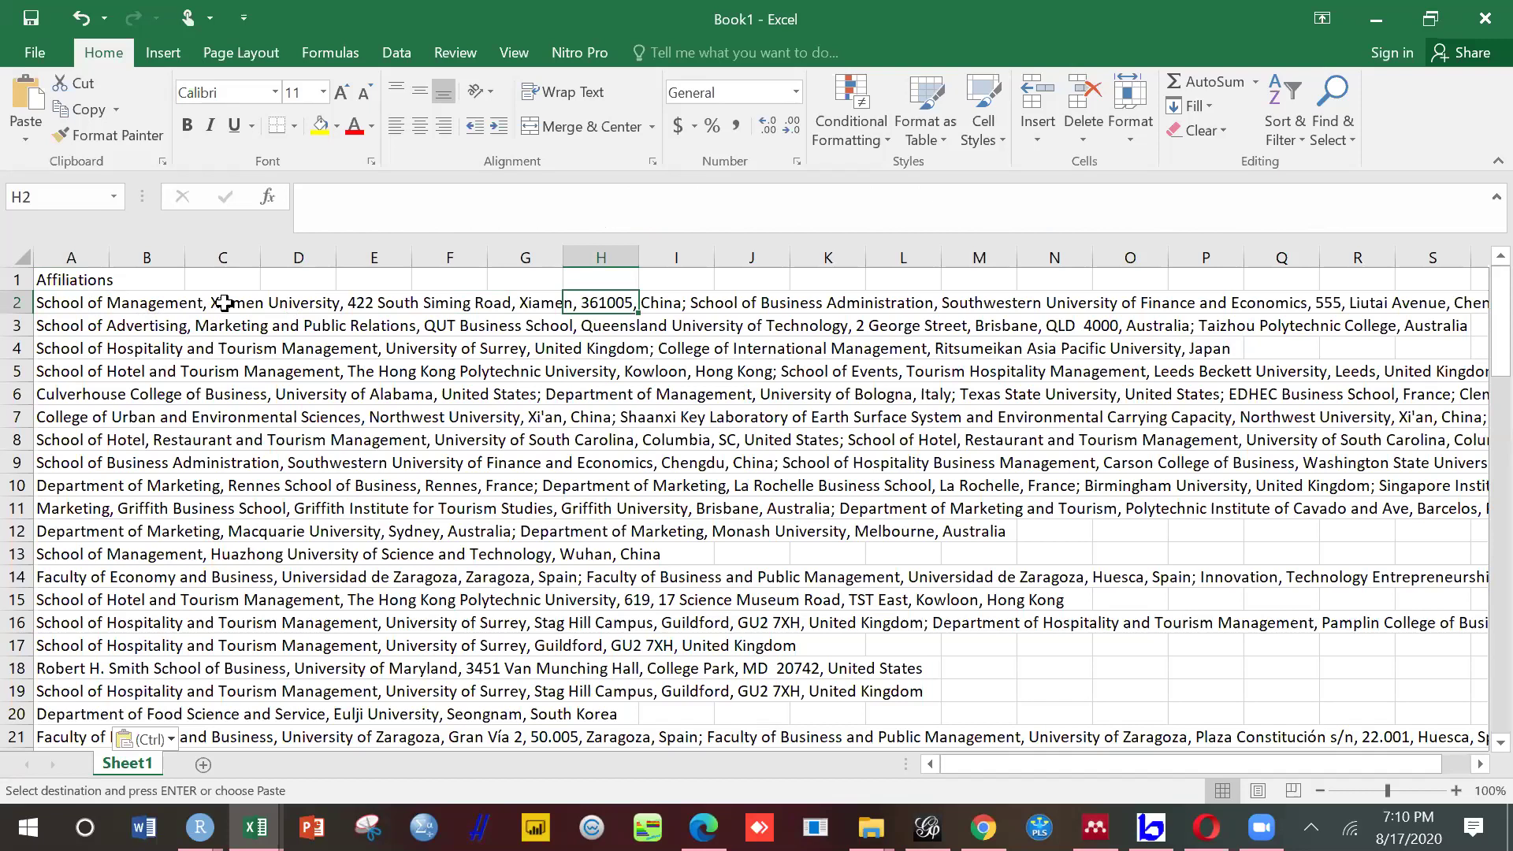
pyautogui.click(41, 303)
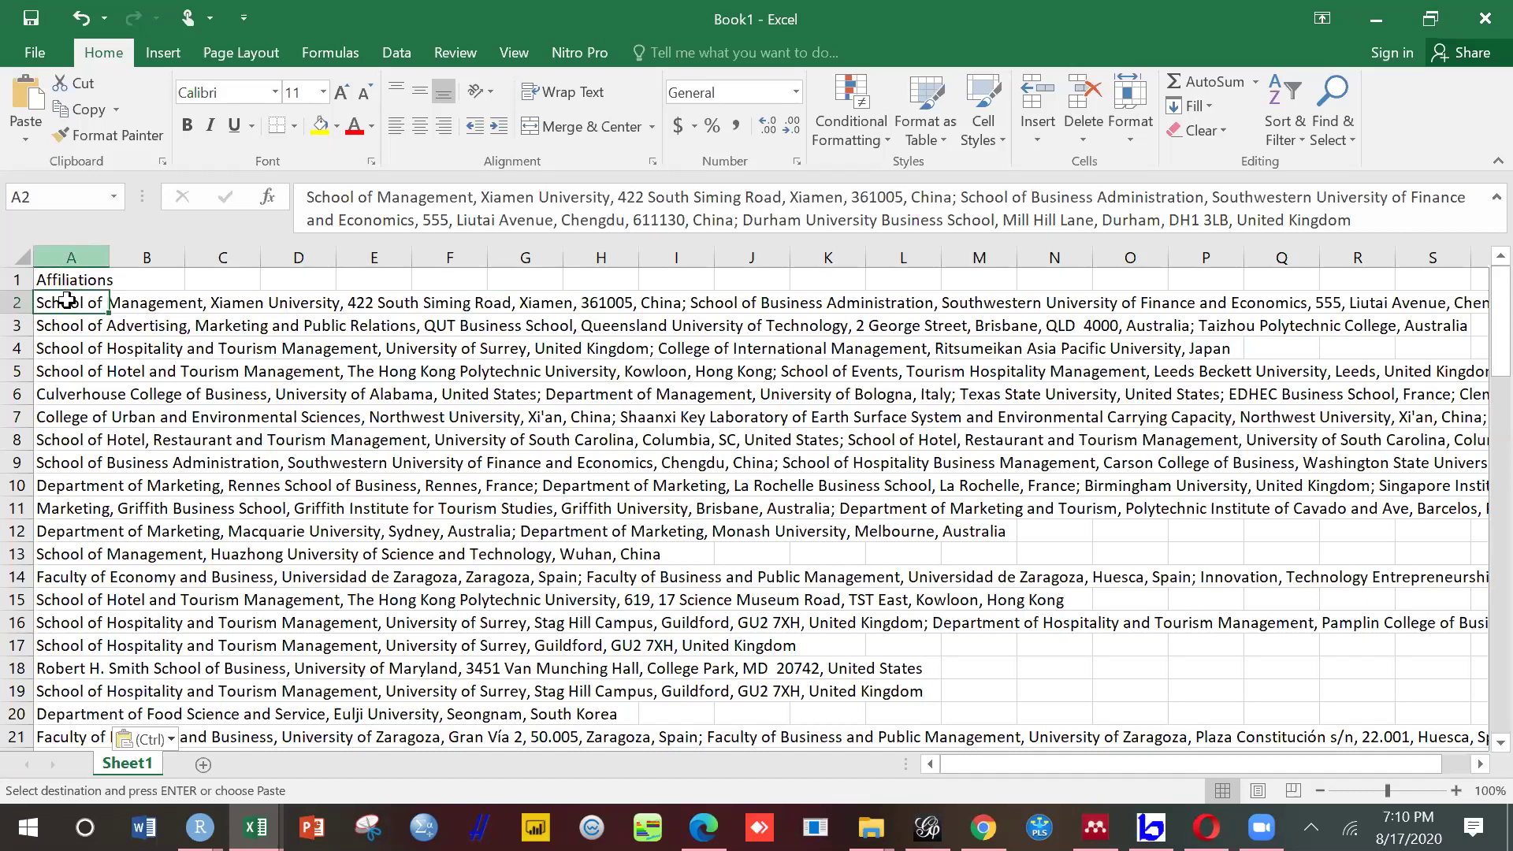
pyautogui.moveTo(66, 300); pyautogui.dragTo(103, 531)
pyautogui.hotkey('ctrl', 'v')
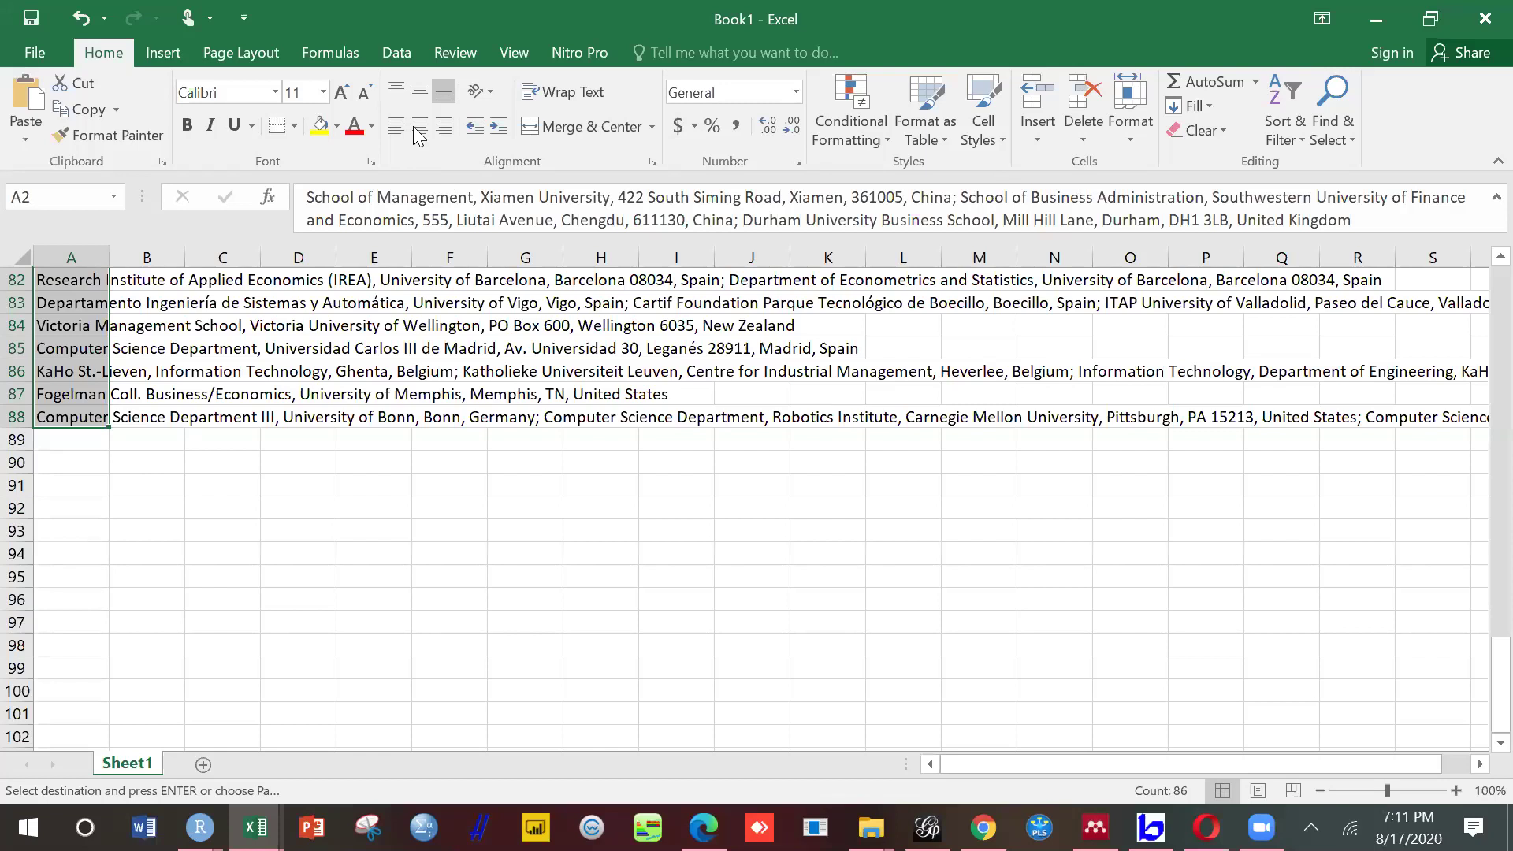
pyautogui.click(397, 54)
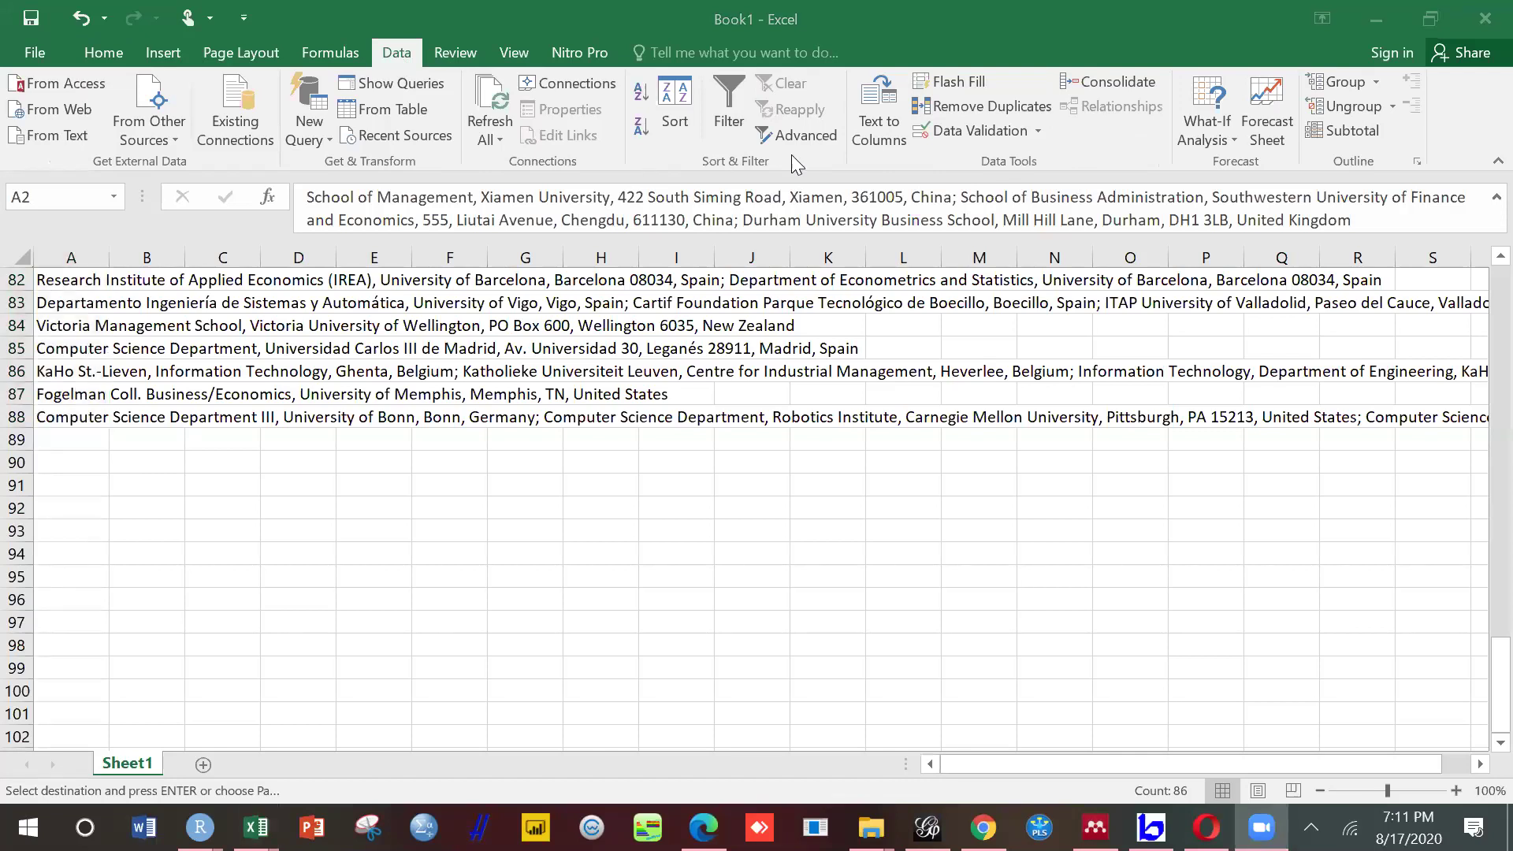
pyautogui.click(1376, 19)
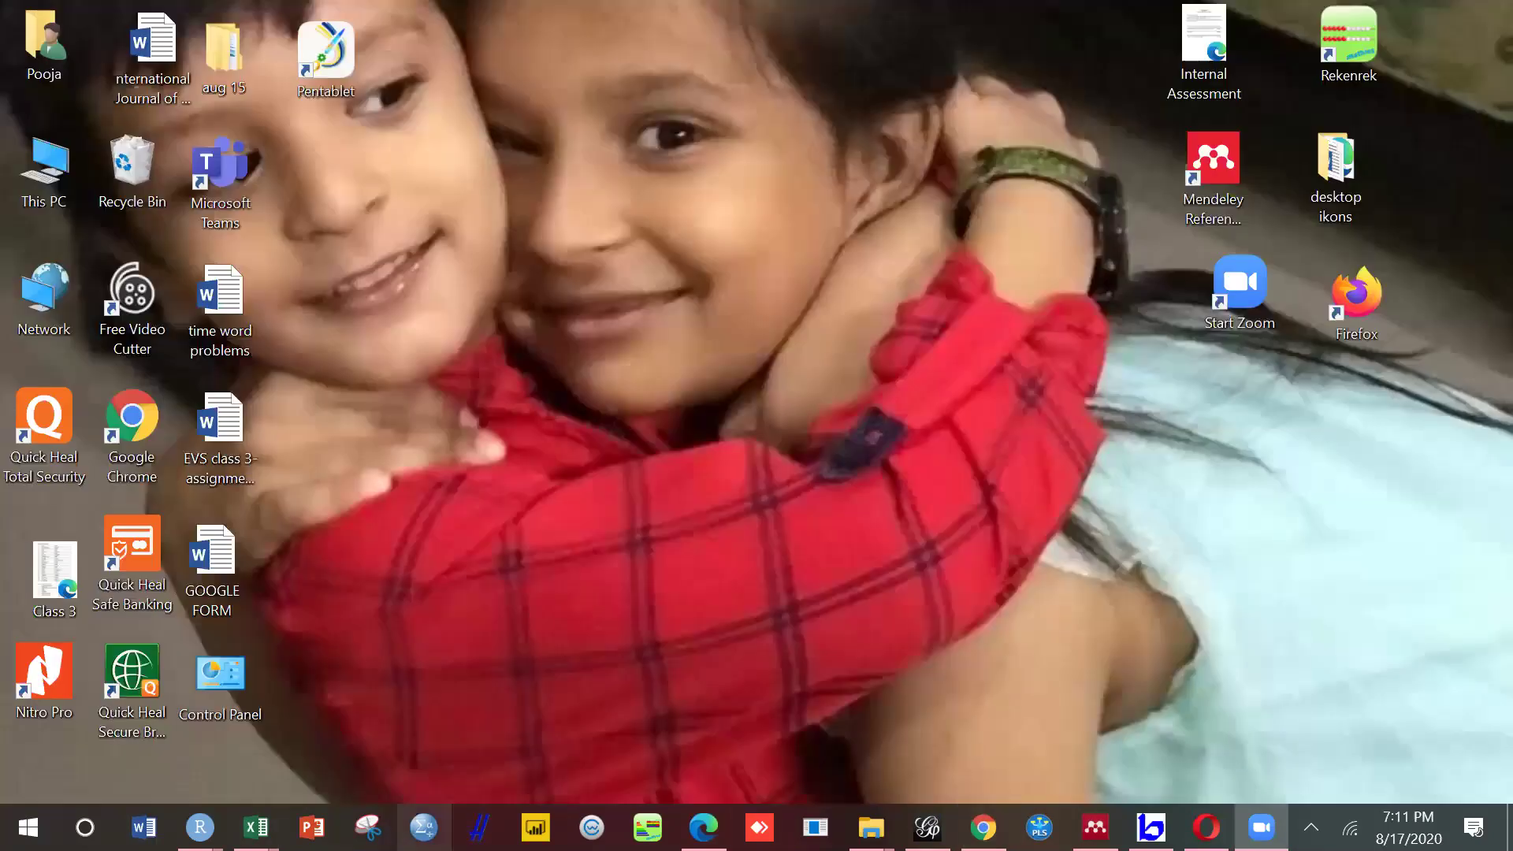
pyautogui.moveTo(256, 827)
pyautogui.click(388, 760)
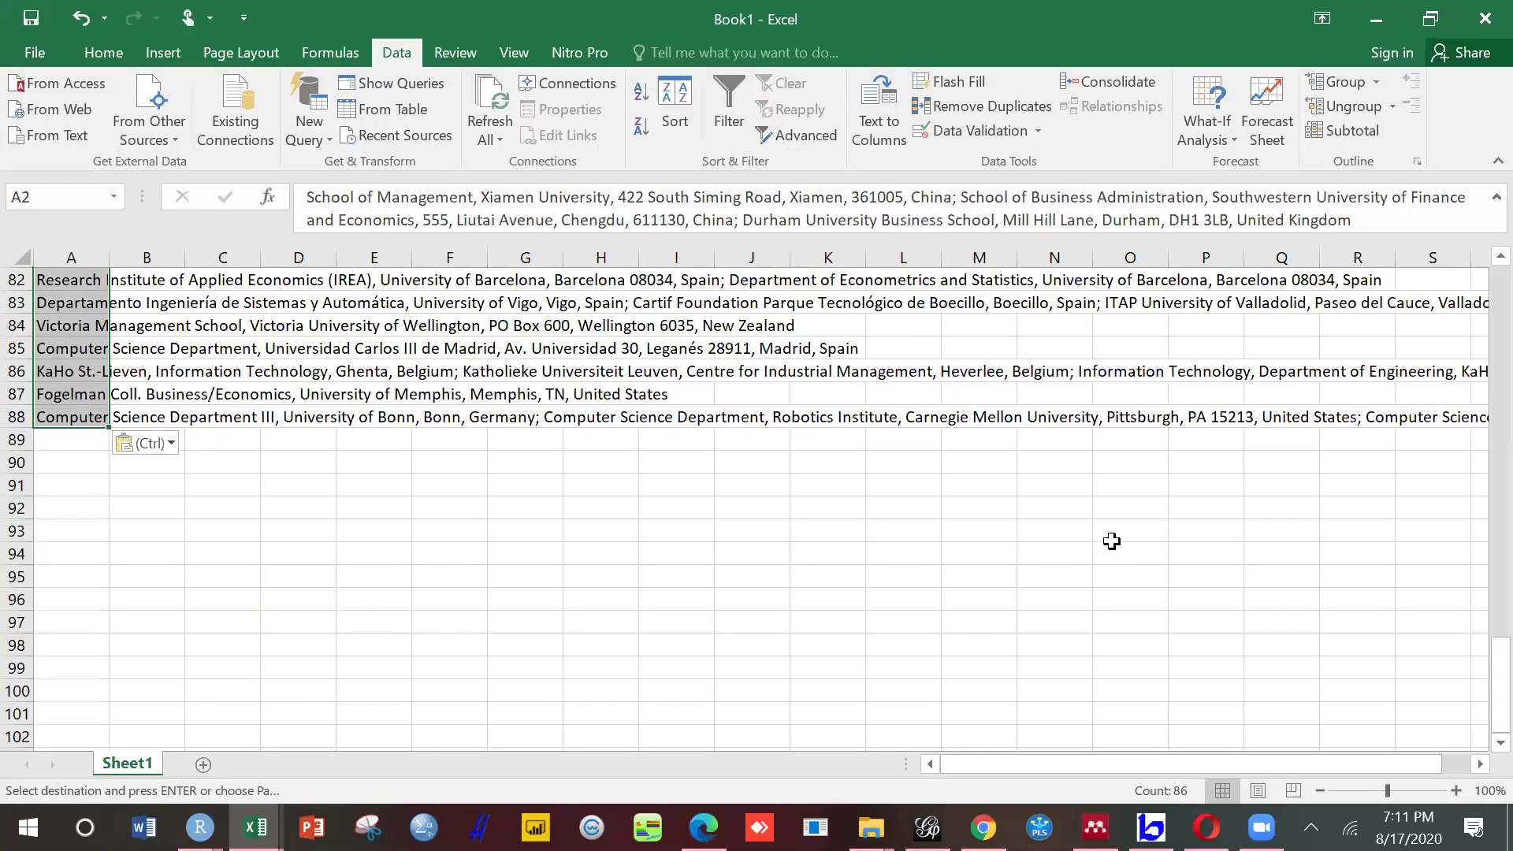
pyautogui.scroll(2, 1479, 268)
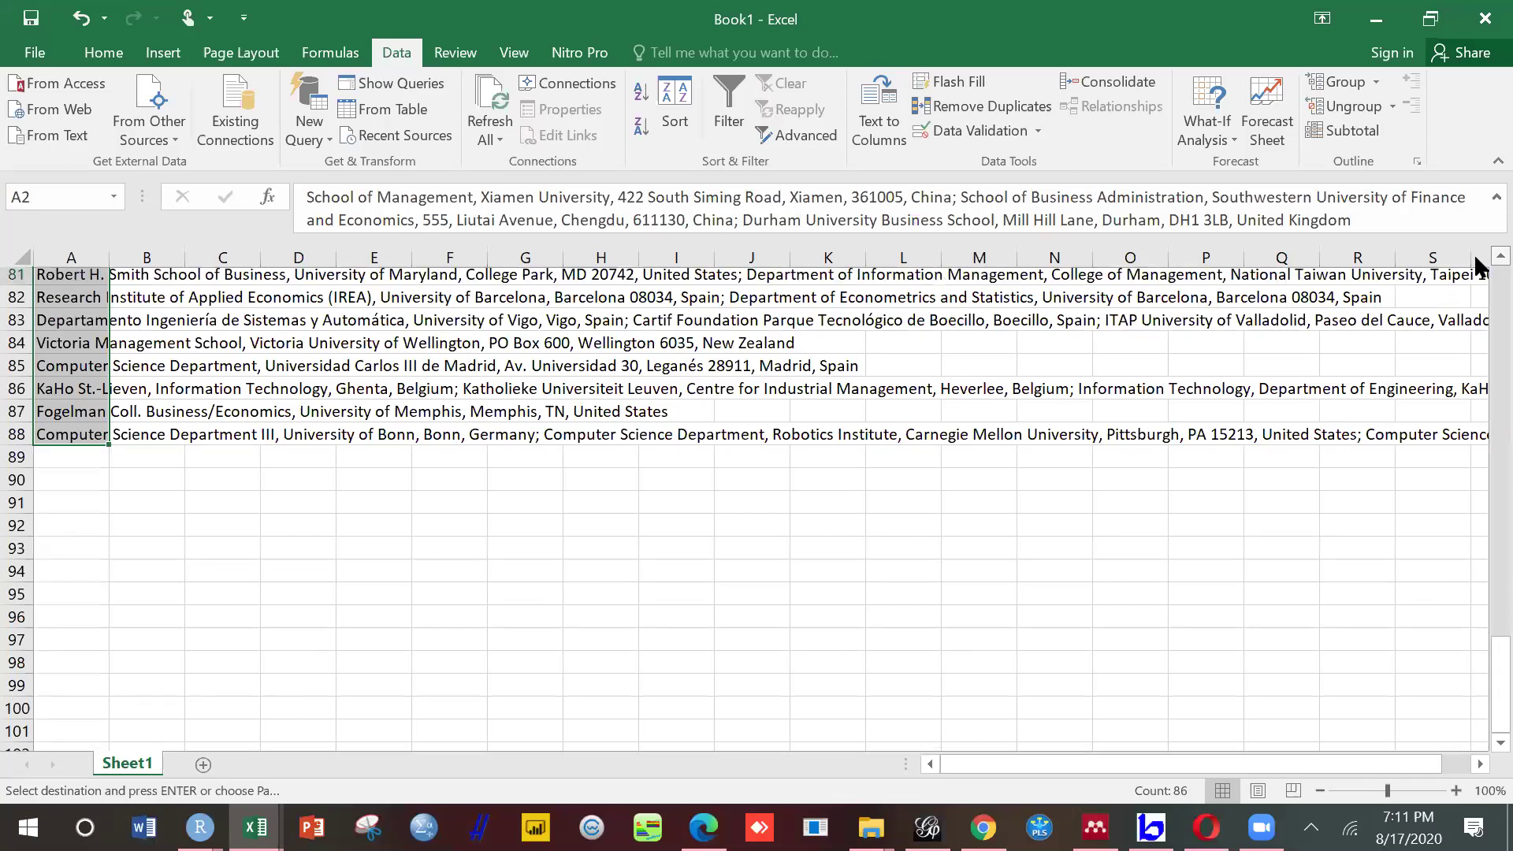
pyautogui.scroll(2, 1478, 267)
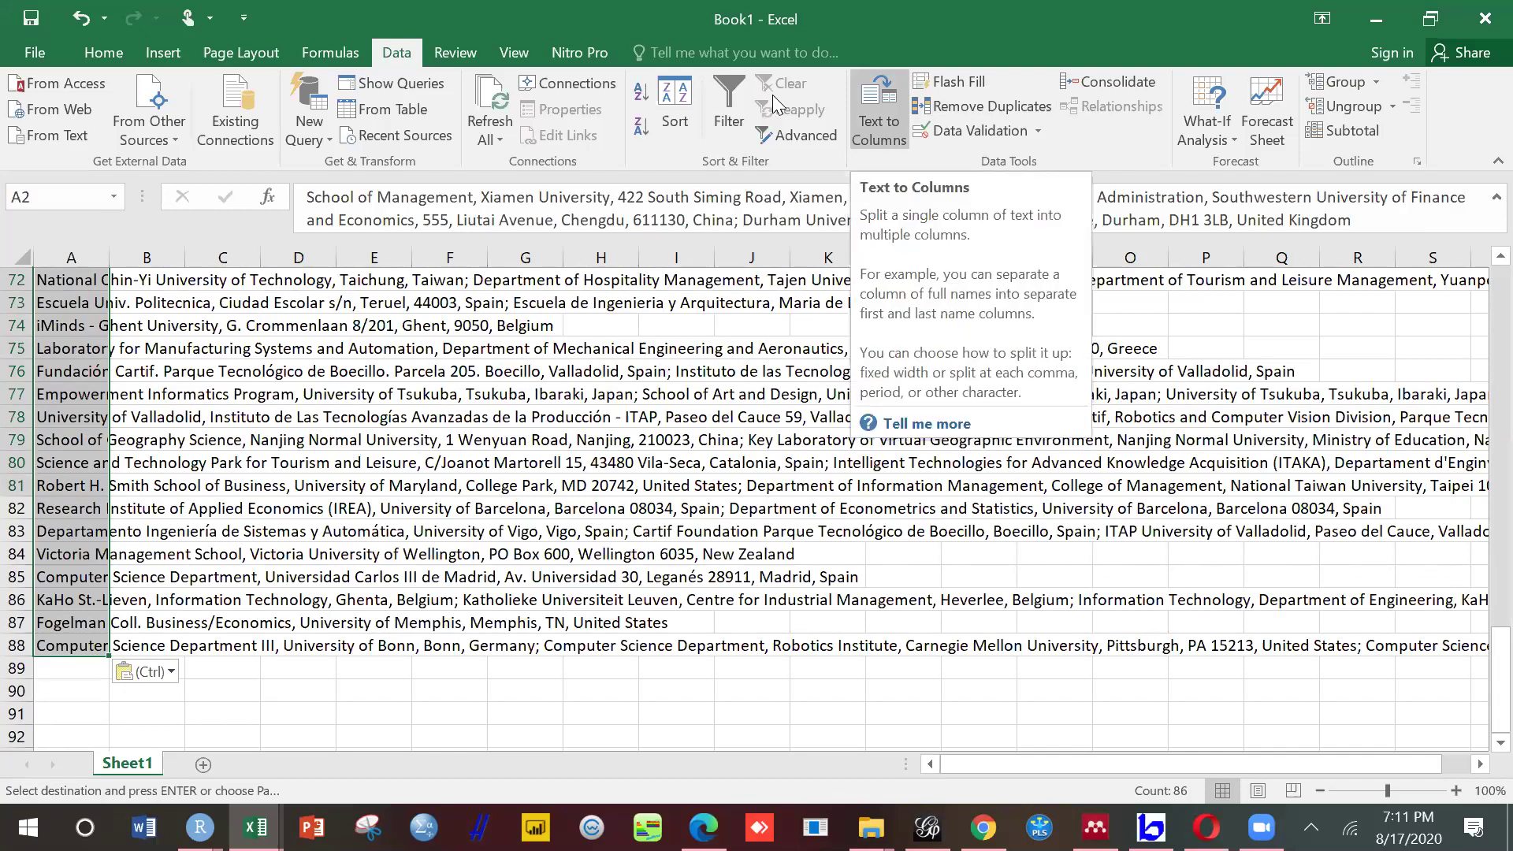
pyautogui.click(1261, 827)
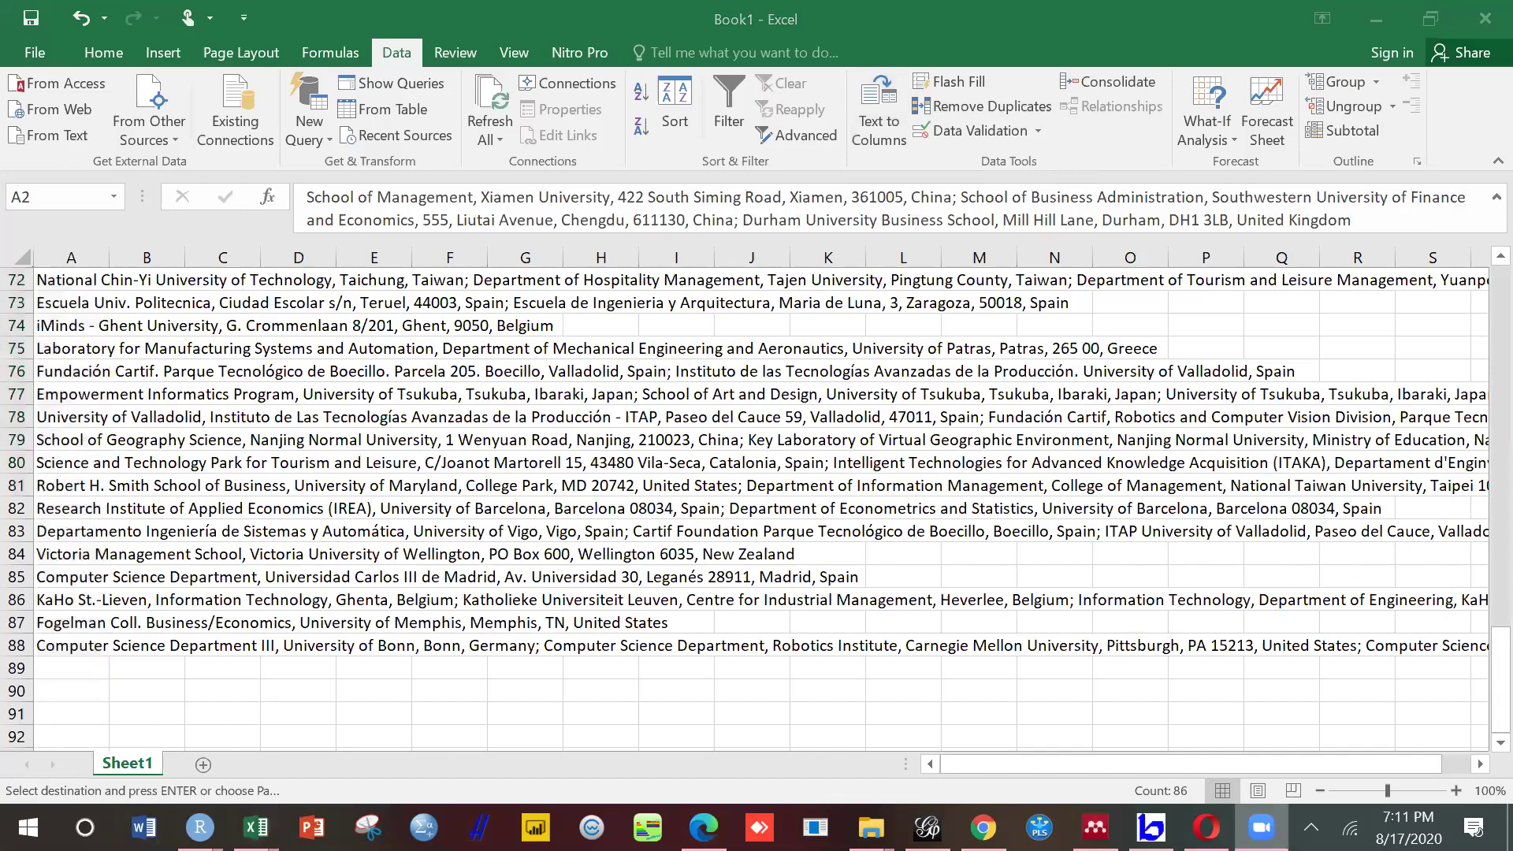
pyautogui.moveTo(1260, 827)
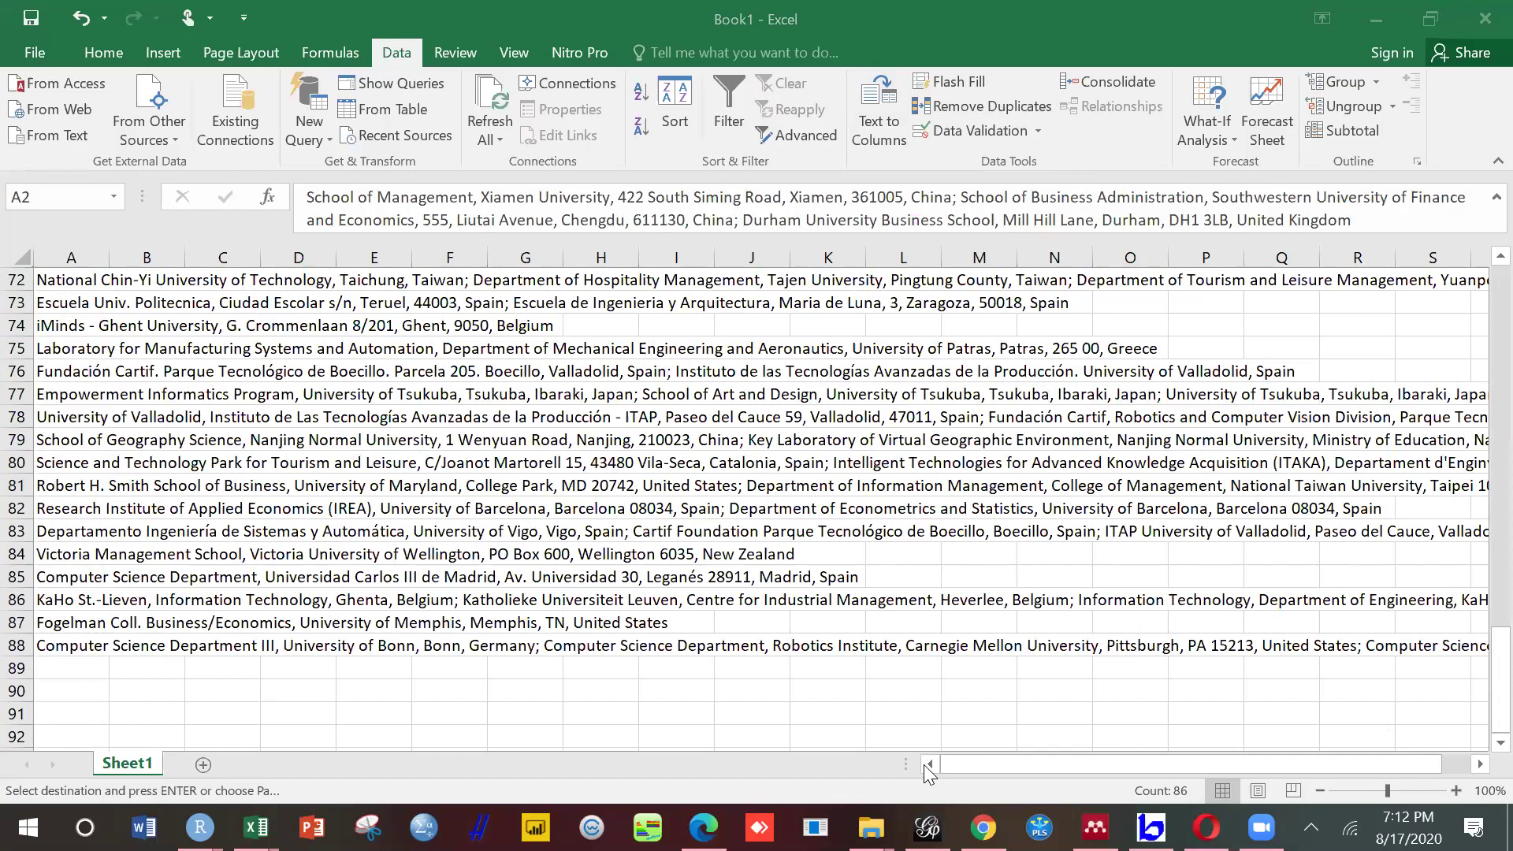
pyautogui.click(1478, 296)
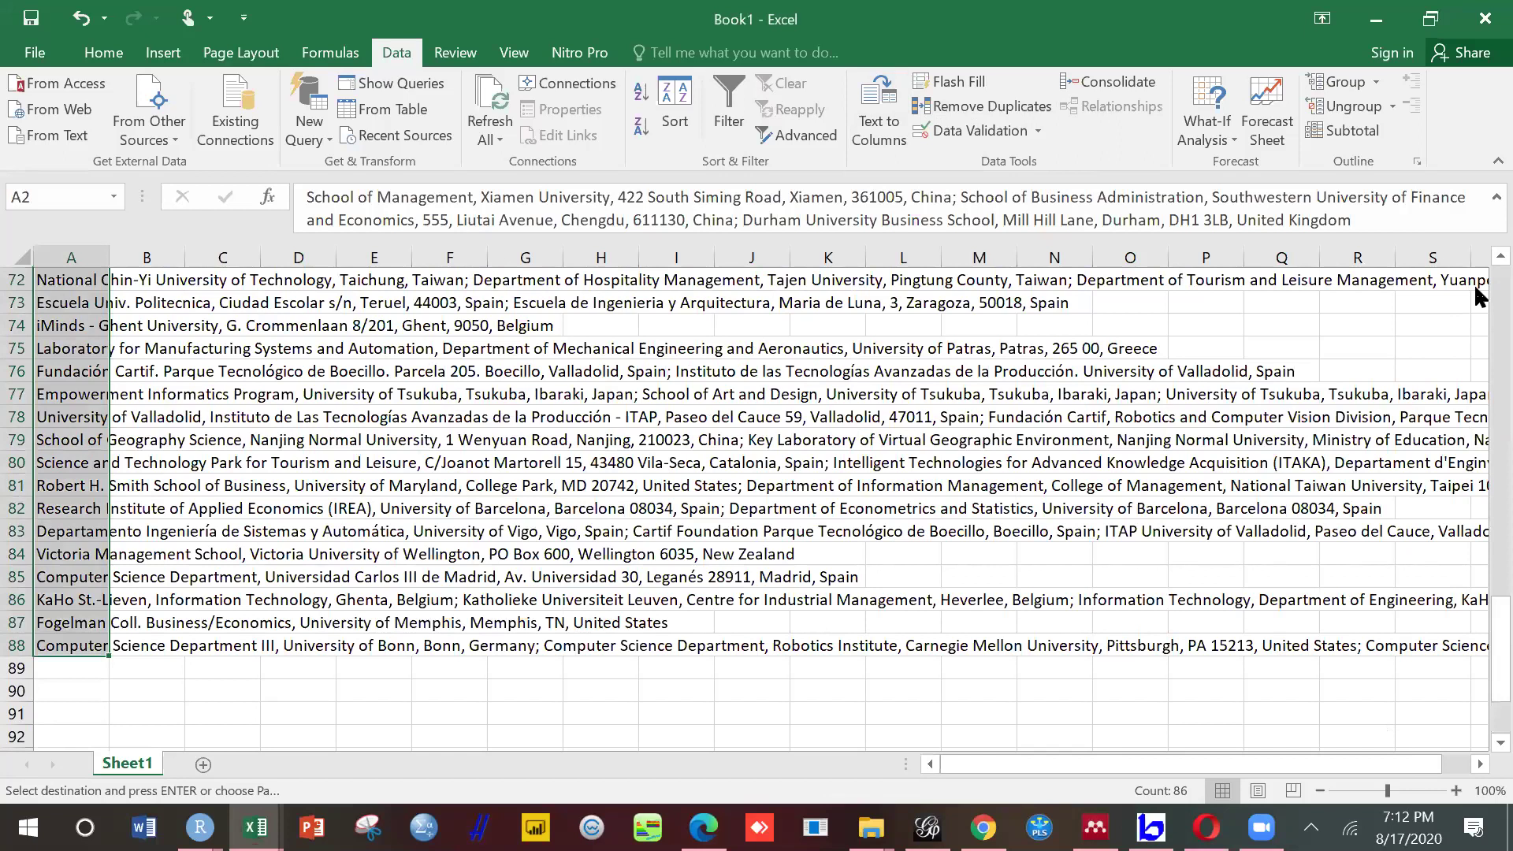
pyautogui.scroll(13, 1478, 296)
pyautogui.scroll(10, 1478, 296)
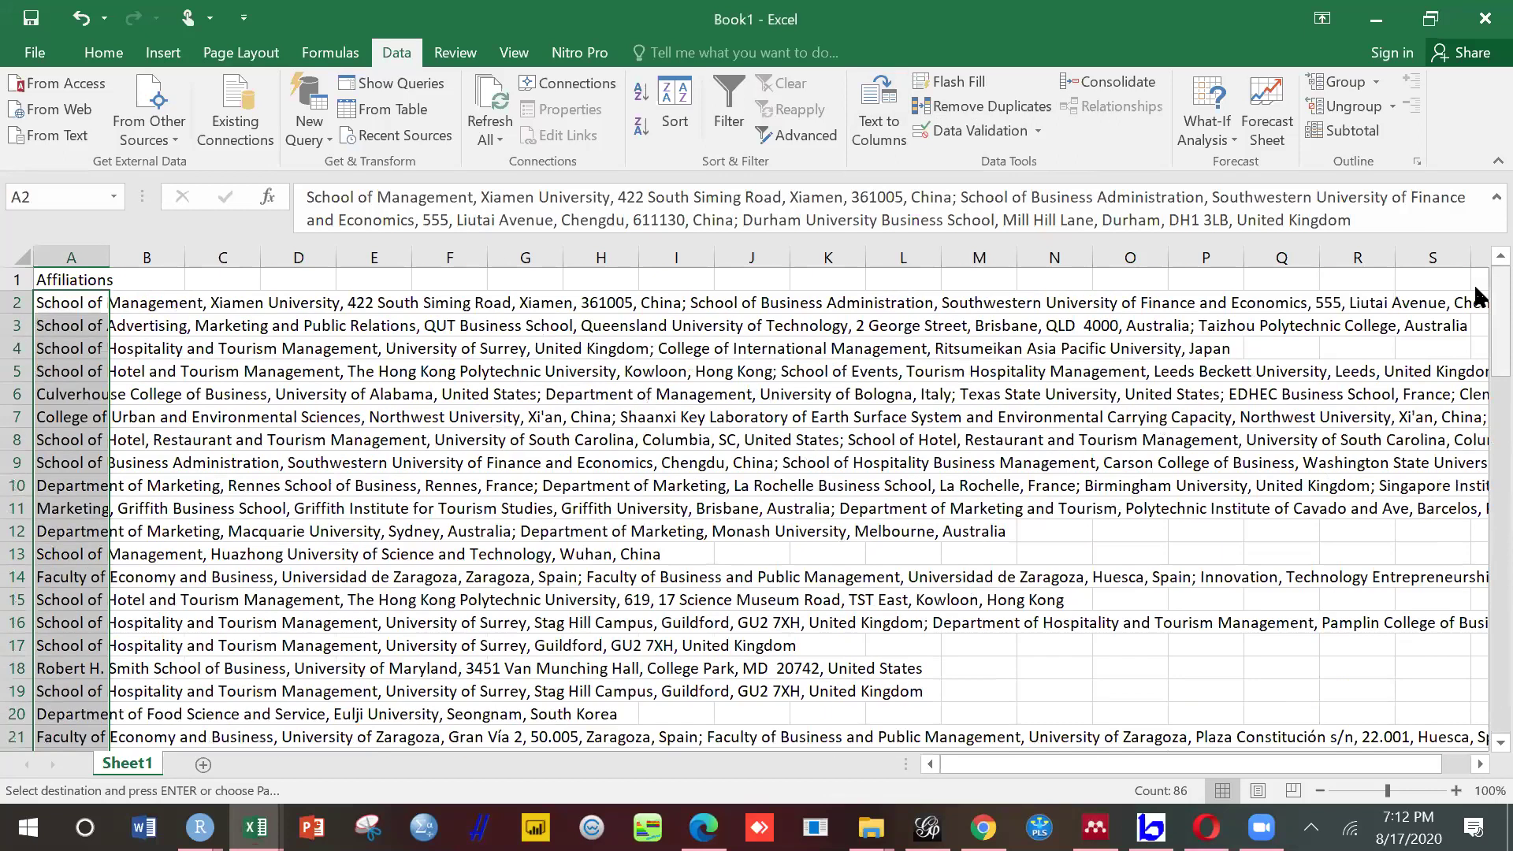
pyautogui.hotkey('ctrl', 'v')
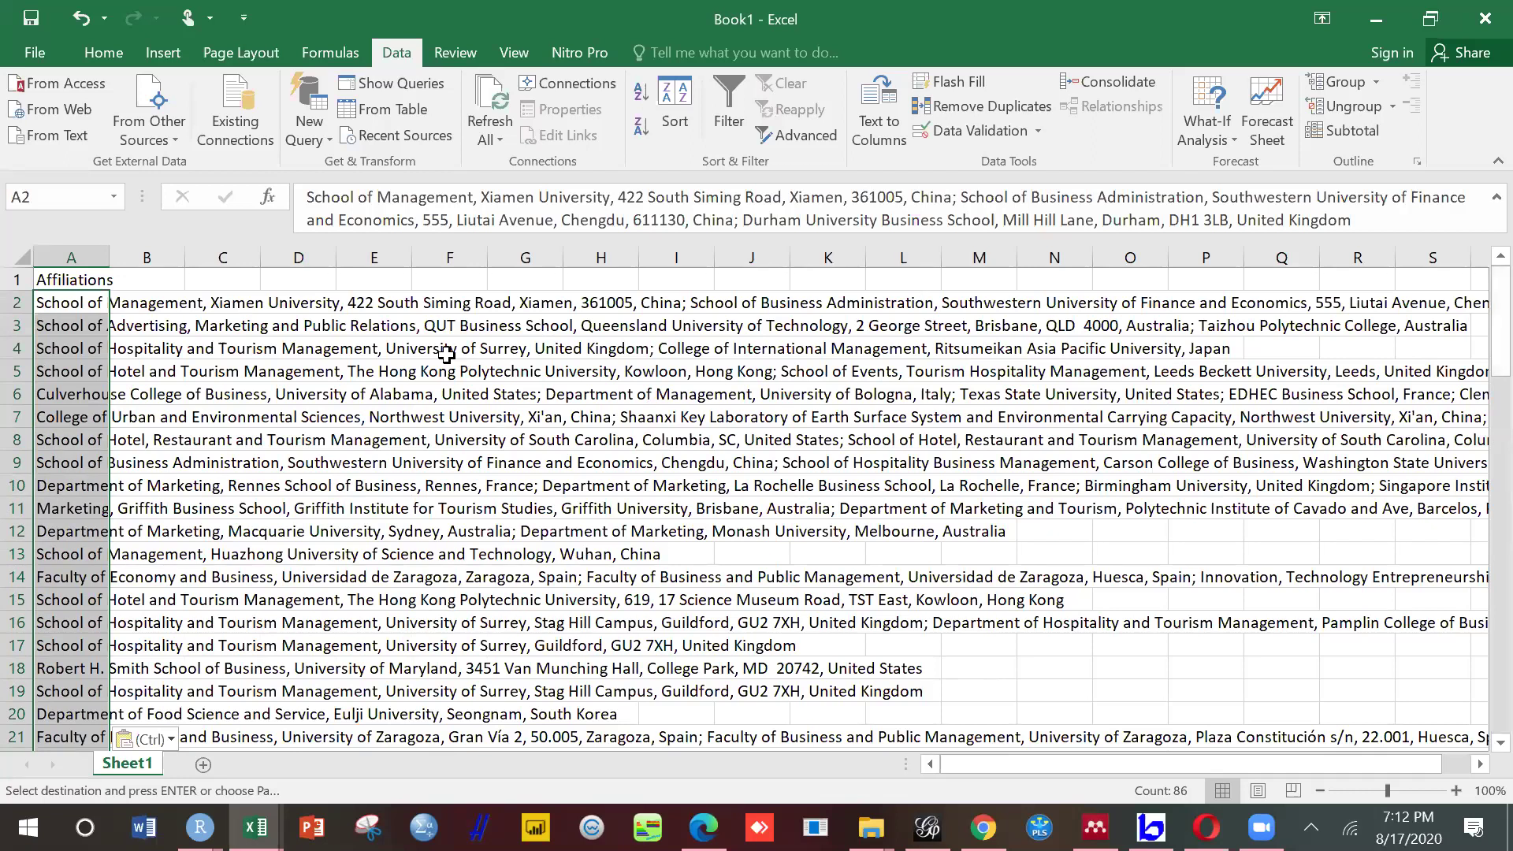
# Step: Select the affiliation entries in column A again, from A2 through the last record in A88, leaving out the header
pyautogui.click(74, 301)
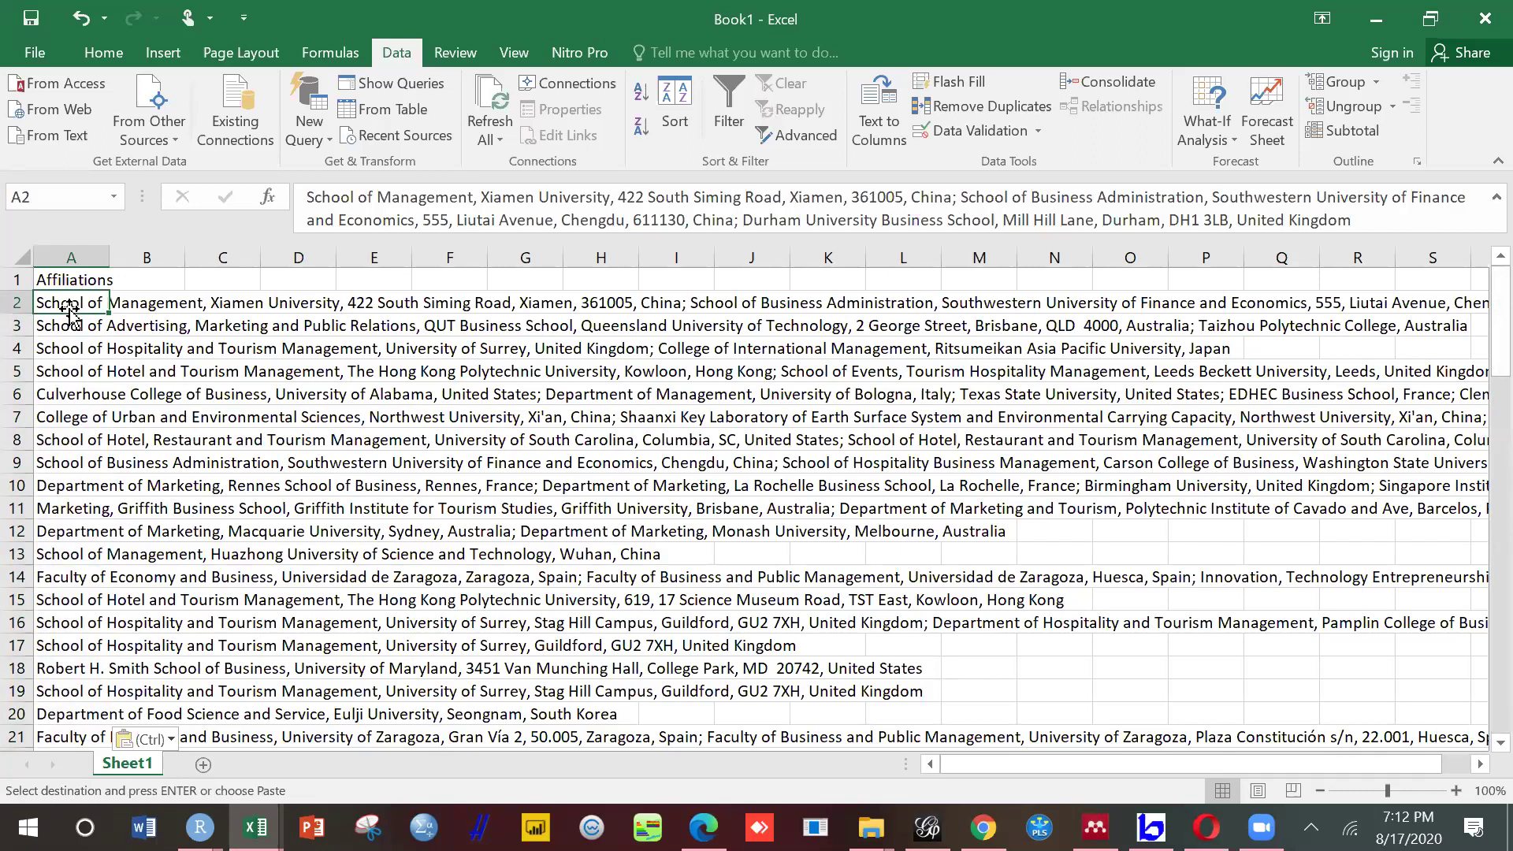
pyautogui.moveTo(69, 311); pyautogui.dragTo(70, 323)
pyautogui.hotkey('shift', 'Down')
pyautogui.hotkey('shift', 'Down')
pyautogui.hotkey('shift', 'Down')
pyautogui.hotkey('shift', 'Down')
pyautogui.hotkey('shift', 'Down')
pyautogui.hotkey('shift', 'Down')
pyautogui.hotkey('shift', 'Down')
pyautogui.hotkey('shift', 'Down')
pyautogui.hotkey('shift', 'Down')
pyautogui.hotkey('shift', 'Down')
pyautogui.hotkey('shift', 'Down')
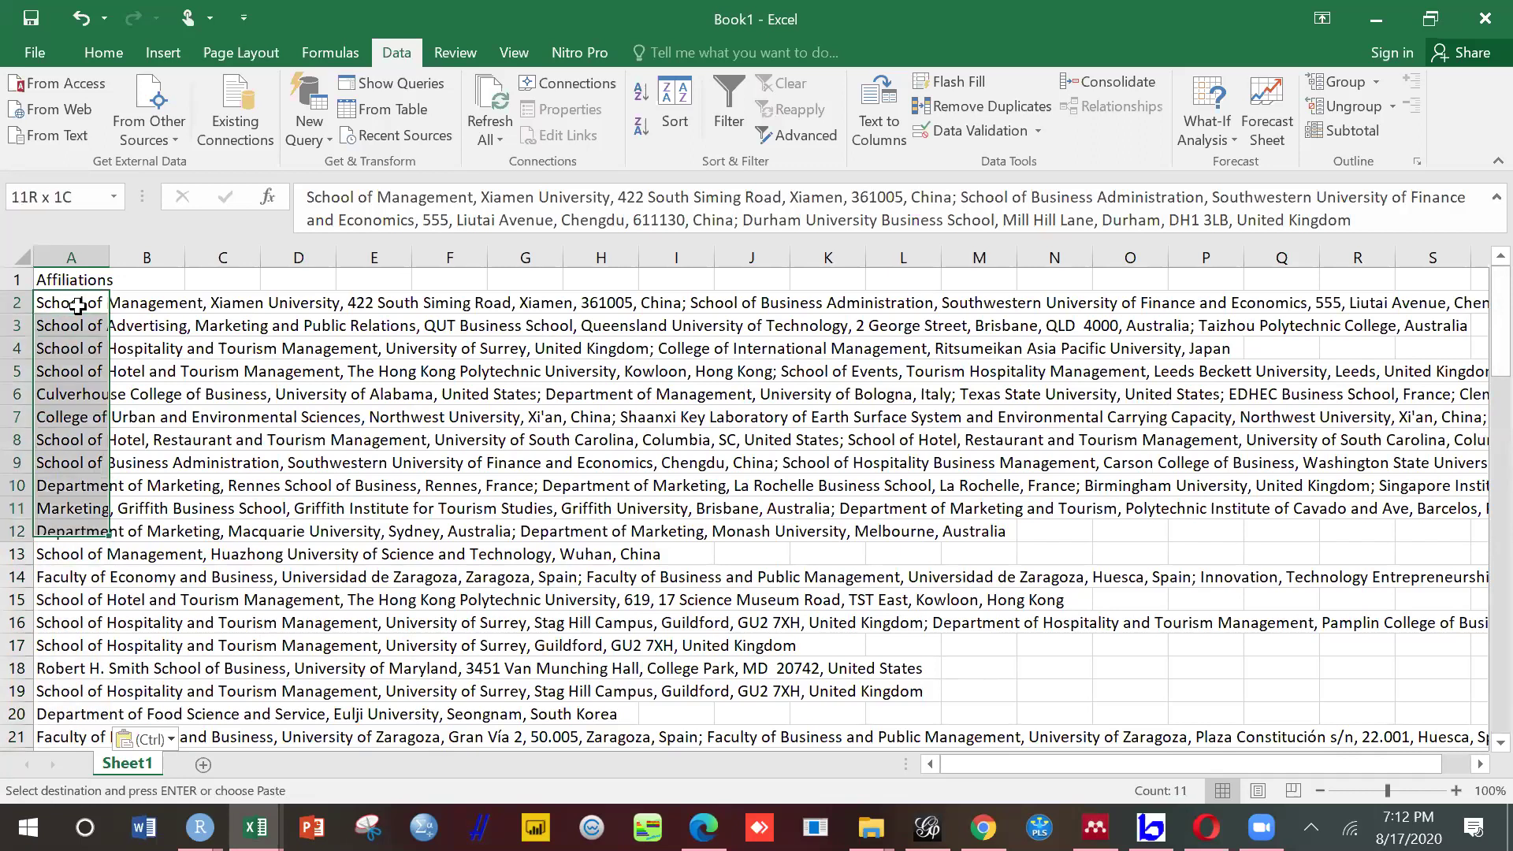
pyautogui.hotkey('shift', 'Down')
pyautogui.hotkey('shift', 'Down')
pyautogui.hotkey('shift', 'Down')
pyautogui.hotkey('shift', 'Down')
pyautogui.hotkey('shift', 'Down')
pyautogui.hotkey('shift', 'Down')
pyautogui.hotkey('shift', 'Down')
pyautogui.hotkey('shift', 'Down')
pyautogui.hotkey('shift', 'Down')
pyautogui.hotkey('shift', 'Down')
pyautogui.hotkey('shift', 'Down')
pyautogui.hotkey('shift', 'Down')
pyautogui.hotkey('shift', 'Down')
pyautogui.hotkey('shift', 'Down')
pyautogui.hotkey('shift', 'Down')
pyautogui.hotkey('shift', 'Down')
pyautogui.hotkey('shift', 'Down')
pyautogui.hotkey('shift', 'Down')
pyautogui.hotkey('shift', 'Down')
pyautogui.hotkey('shift', 'Down')
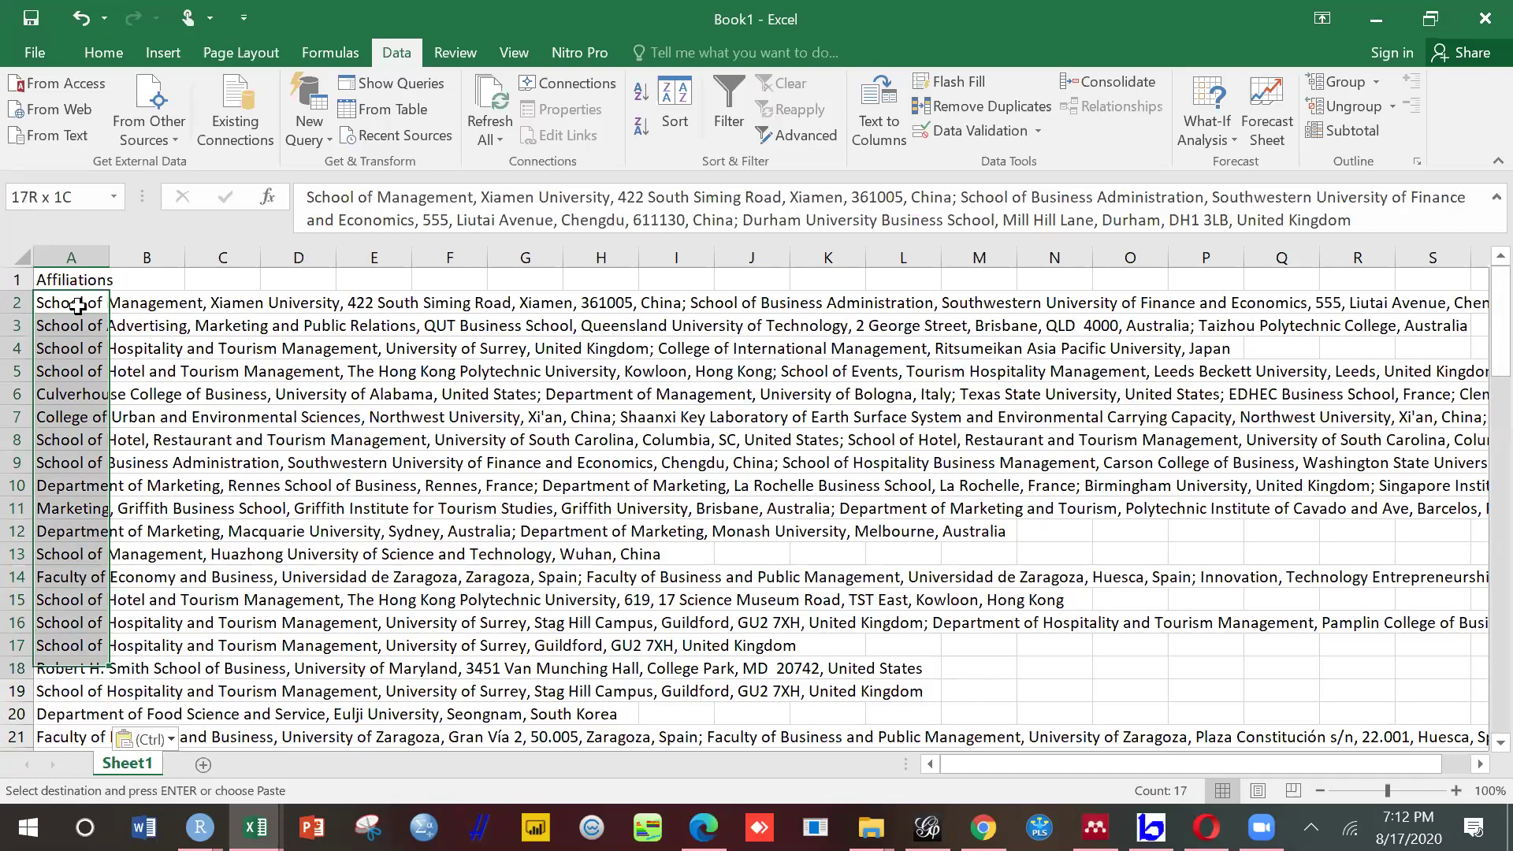
pyautogui.hotkey('shift', 'Down')
pyautogui.hotkey('shift', 'Down')
pyautogui.hotkey('shift', 'Down')
pyautogui.hotkey('shift', 'Down')
pyautogui.hotkey('shift', 'Down')
pyautogui.hotkey('shift', 'Down')
pyautogui.hotkey('shift', 'Down')
pyautogui.hotkey('shift', 'Down')
pyautogui.hotkey('shift', 'Down')
pyautogui.hotkey('shift', 'Down')
pyautogui.hotkey('shift', 'Down')
pyautogui.hotkey('shift', 'Down')
pyautogui.hotkey('shift', 'Down')
pyautogui.hotkey('shift', 'Down')
pyautogui.hotkey('shift', 'Down')
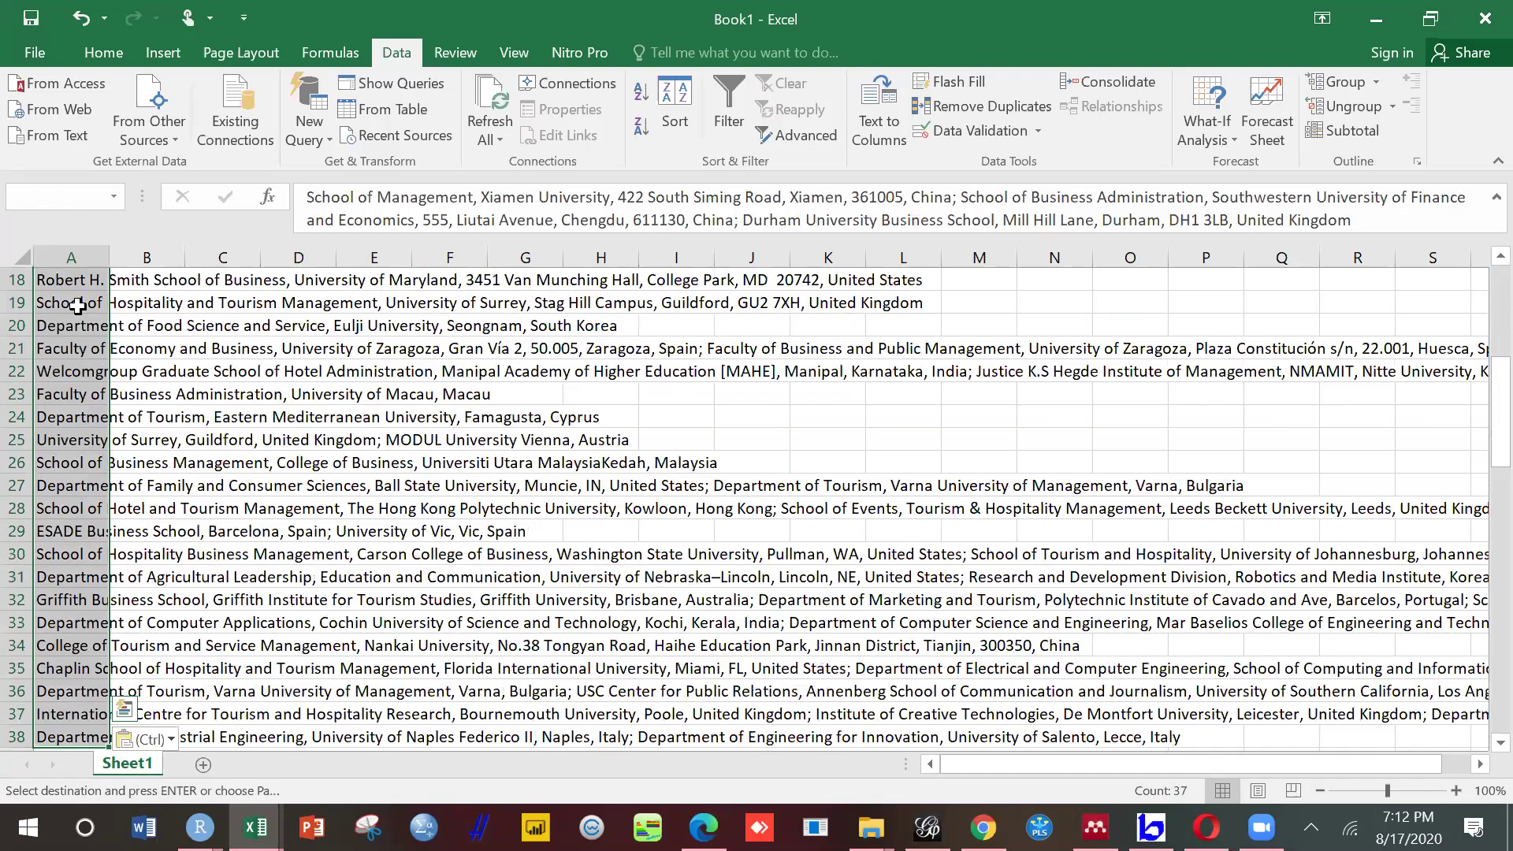
pyautogui.hotkey('shift', 'Down')
pyautogui.hotkey('shift', 'Down')
pyautogui.hotkey('shift', 'Down')
pyautogui.hotkey('shift', 'Down')
pyautogui.hotkey('shift', 'Down')
pyautogui.hotkey('shift', 'Down')
pyautogui.hotkey('shift', 'Down')
pyautogui.hotkey('shift', 'Down')
pyautogui.hotkey('shift', 'Down')
pyautogui.hotkey('shift', 'Down')
pyautogui.hotkey('shift', 'Down')
pyautogui.hotkey('shift', 'Down')
pyautogui.hotkey('shift', 'Down')
pyautogui.hotkey('shift', 'Down')
pyautogui.hotkey('shift', 'Down')
pyautogui.hotkey('shift', 'Down')
pyautogui.hotkey('shift', 'Down')
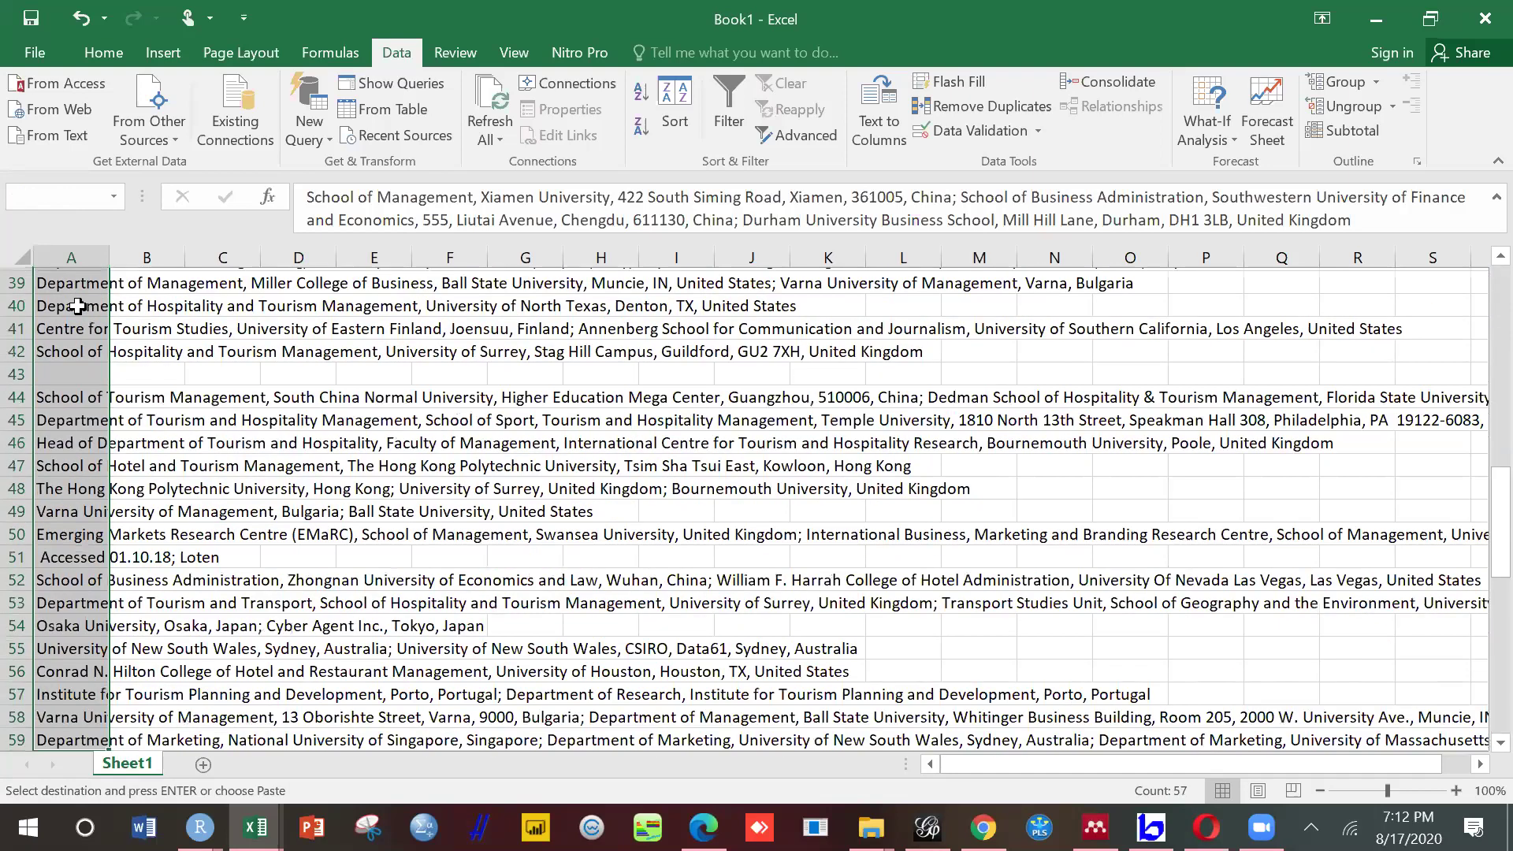
pyautogui.hotkey('shift', 'Down')
pyautogui.hotkey('shift', 'Down')
pyautogui.hotkey('shift', 'Down')
pyautogui.hotkey('shift', 'Down')
pyautogui.hotkey('shift', 'Down')
pyautogui.hotkey('shift', 'Down')
pyautogui.hotkey('shift', 'Down')
pyautogui.hotkey('shift', 'Down')
pyautogui.hotkey('shift', 'Down')
pyautogui.hotkey('shift', 'Down')
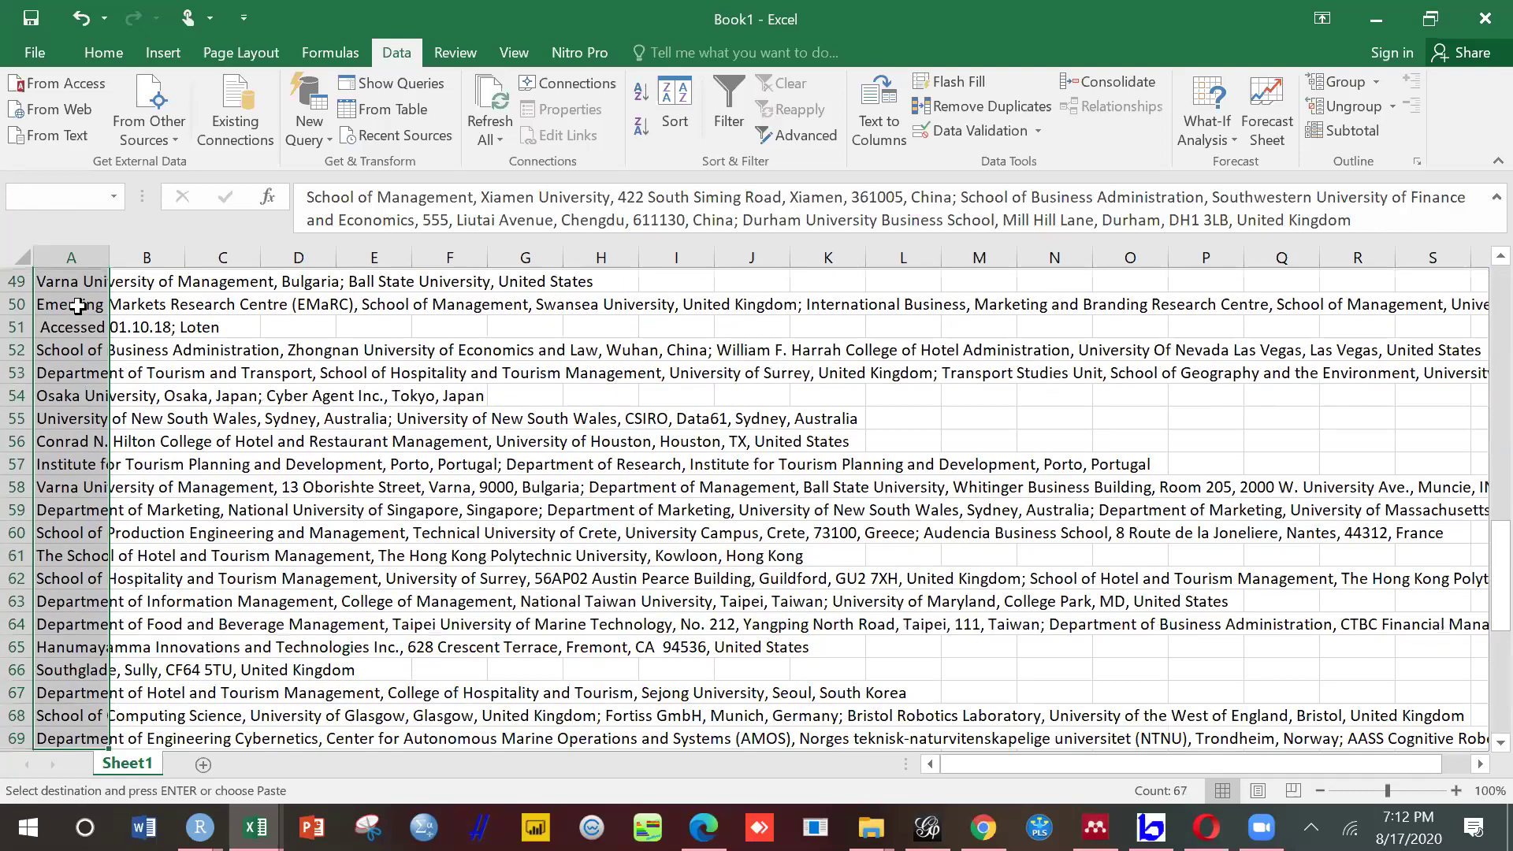
pyautogui.hotkey('shift', 'Down')
pyautogui.hotkey('shift', 'Down')
pyautogui.hotkey('shift', 'Down')
pyautogui.hotkey('shift', 'Down')
pyautogui.hotkey('shift', 'Down')
pyautogui.hotkey('shift', 'Down')
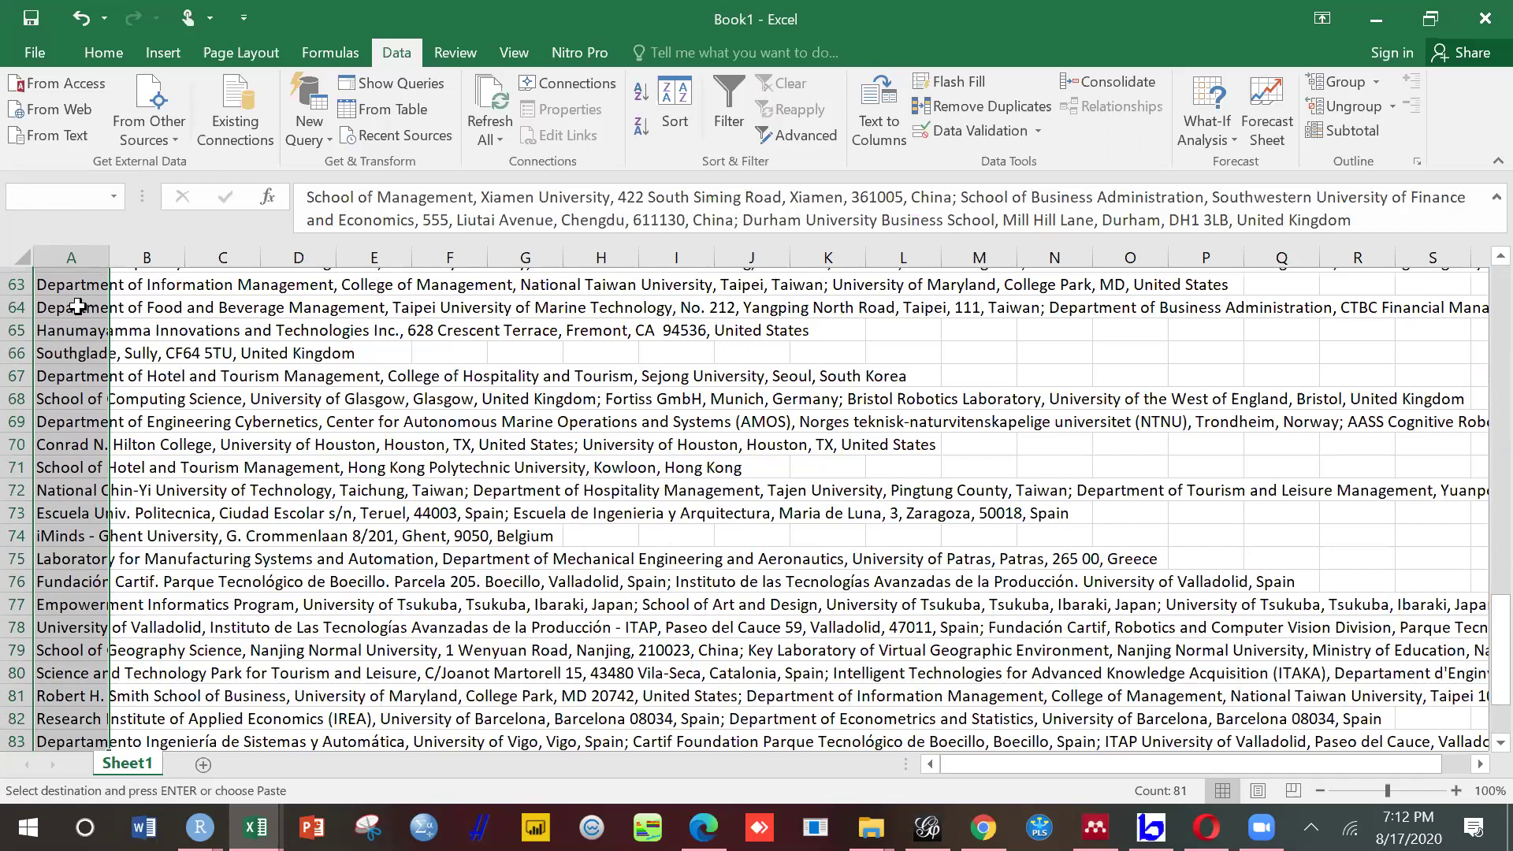
pyautogui.hotkey('shift', 'Down')
pyautogui.hotkey('shift', 'Down')
pyautogui.hotkey('shift', 'Down')
pyautogui.hotkey('shift', 'Down')
pyautogui.hotkey('shift', 'Down')
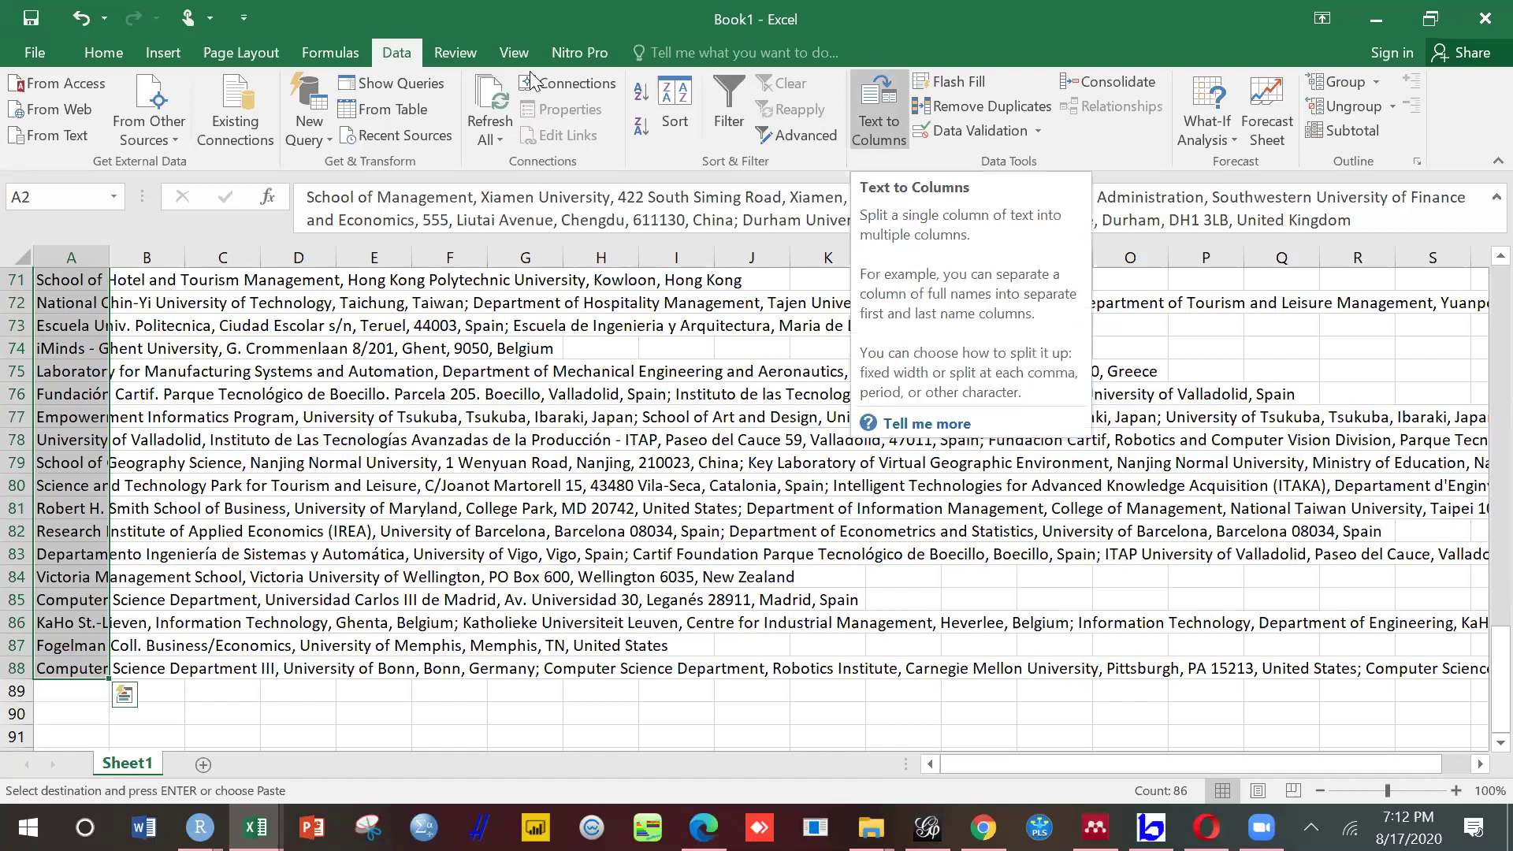
# Step: Split the selected affiliations with Text to Columns as delimited data, using only the semicolon as delimiter
pyautogui.hotkey('alt', 'a', 'e')
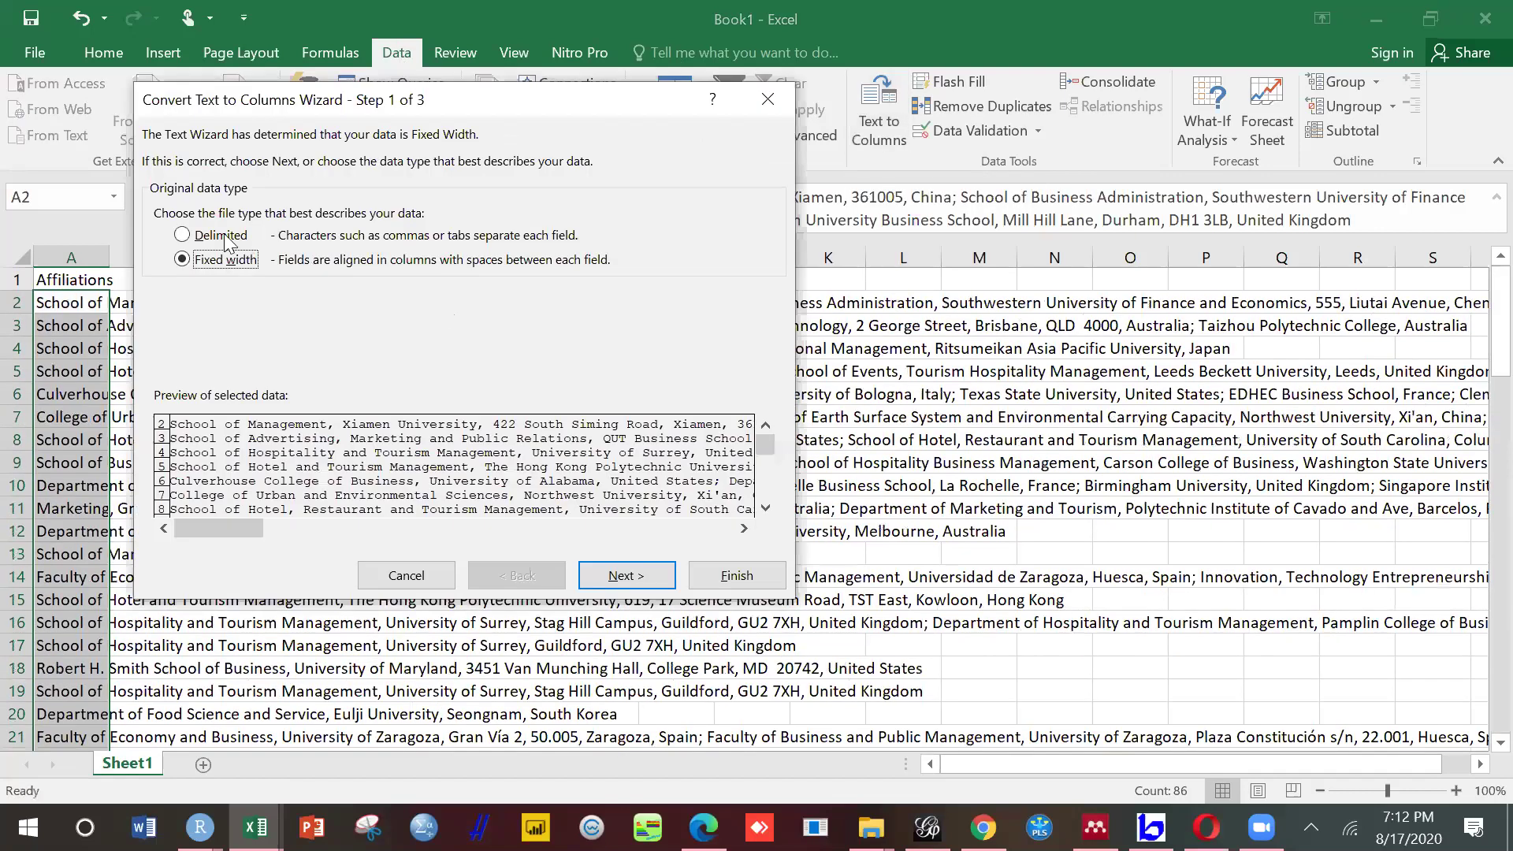
pyautogui.click(227, 237)
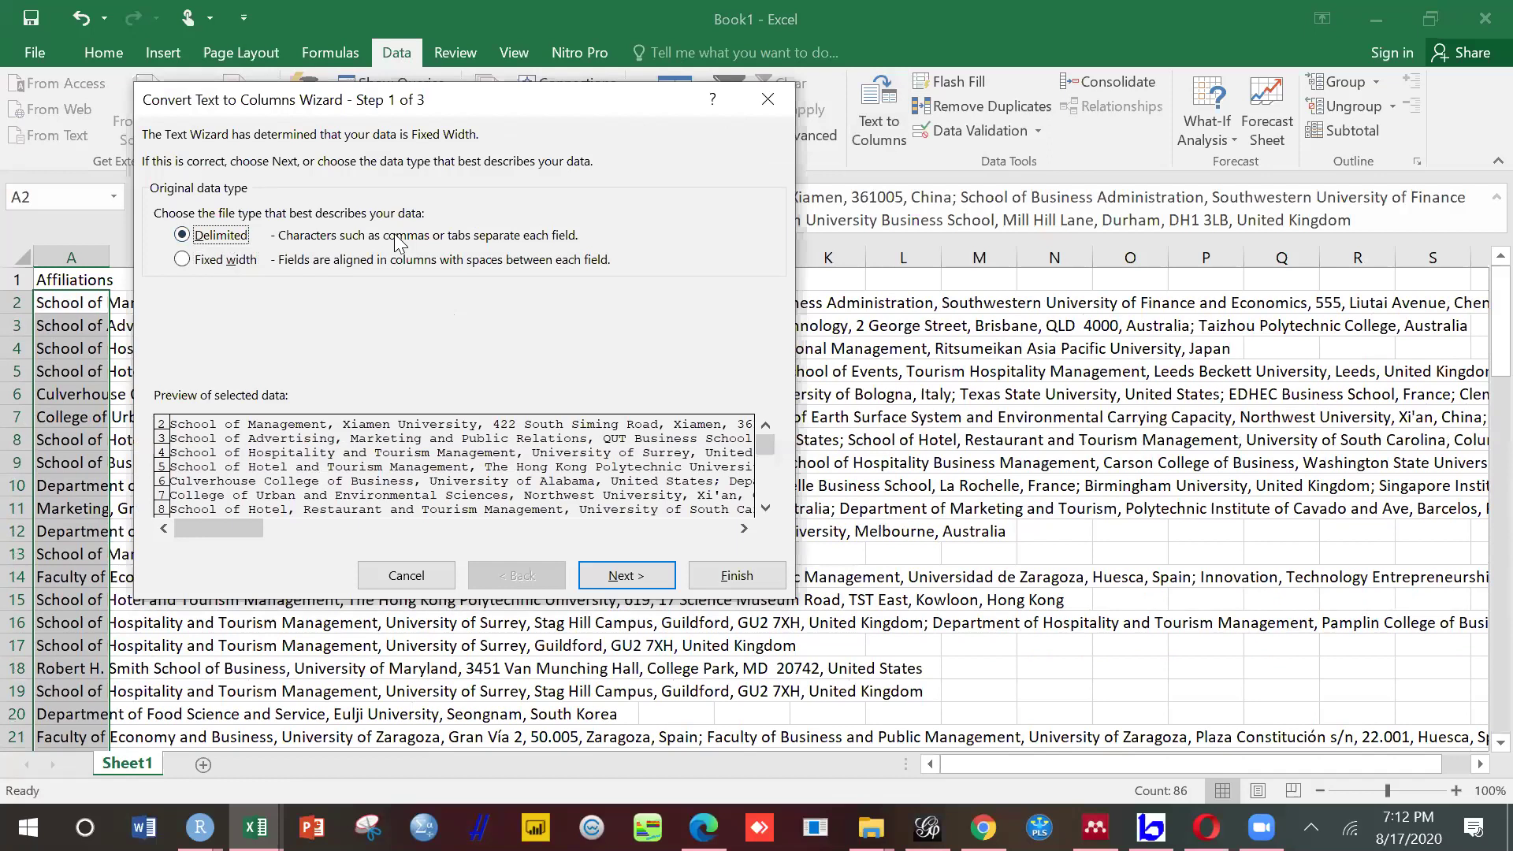
pyautogui.click(636, 579)
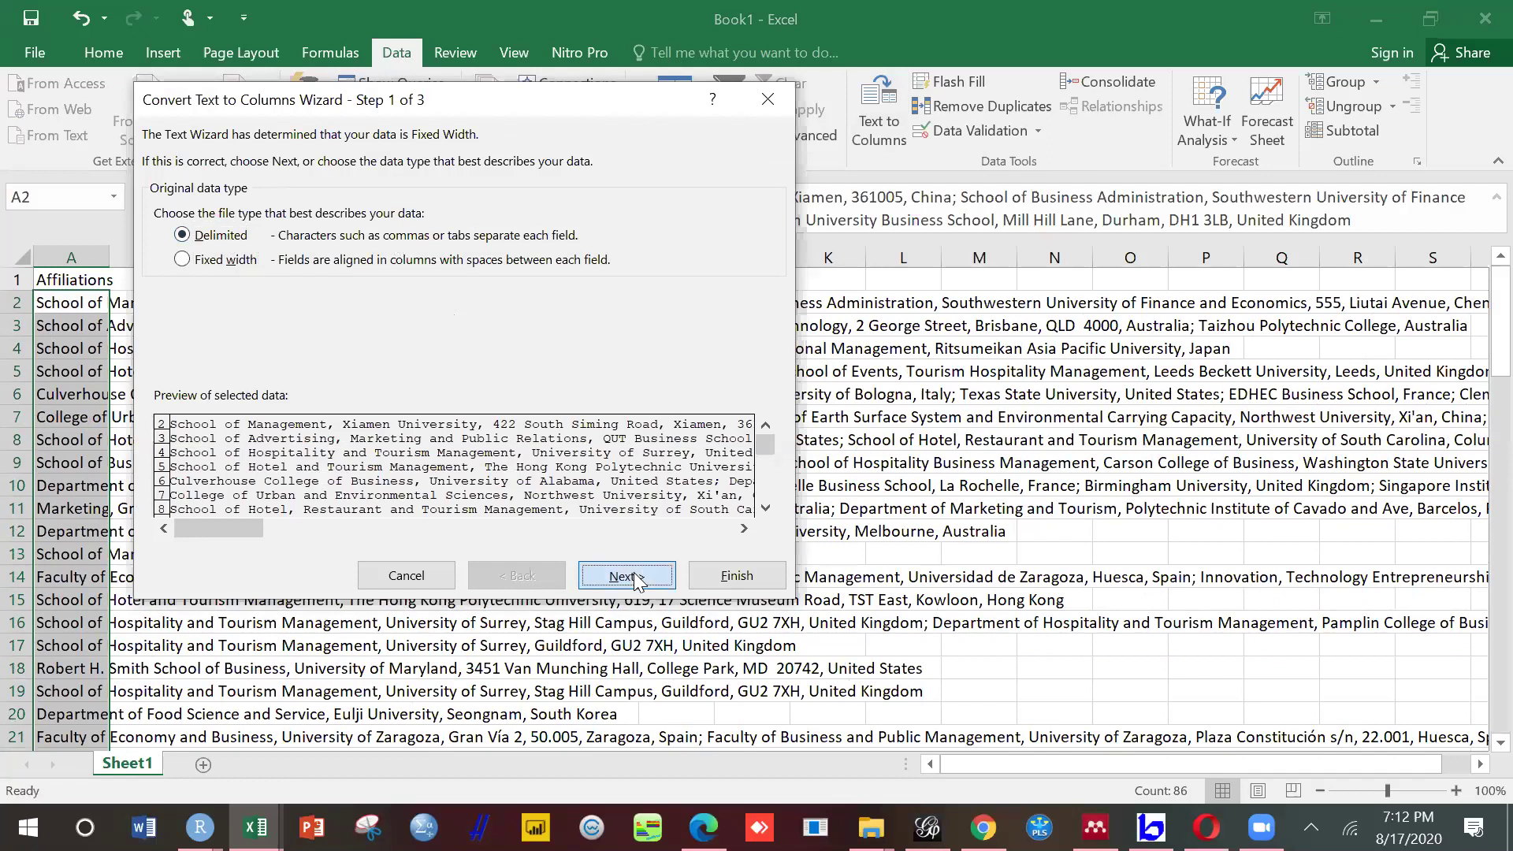
pyautogui.click(212, 221)
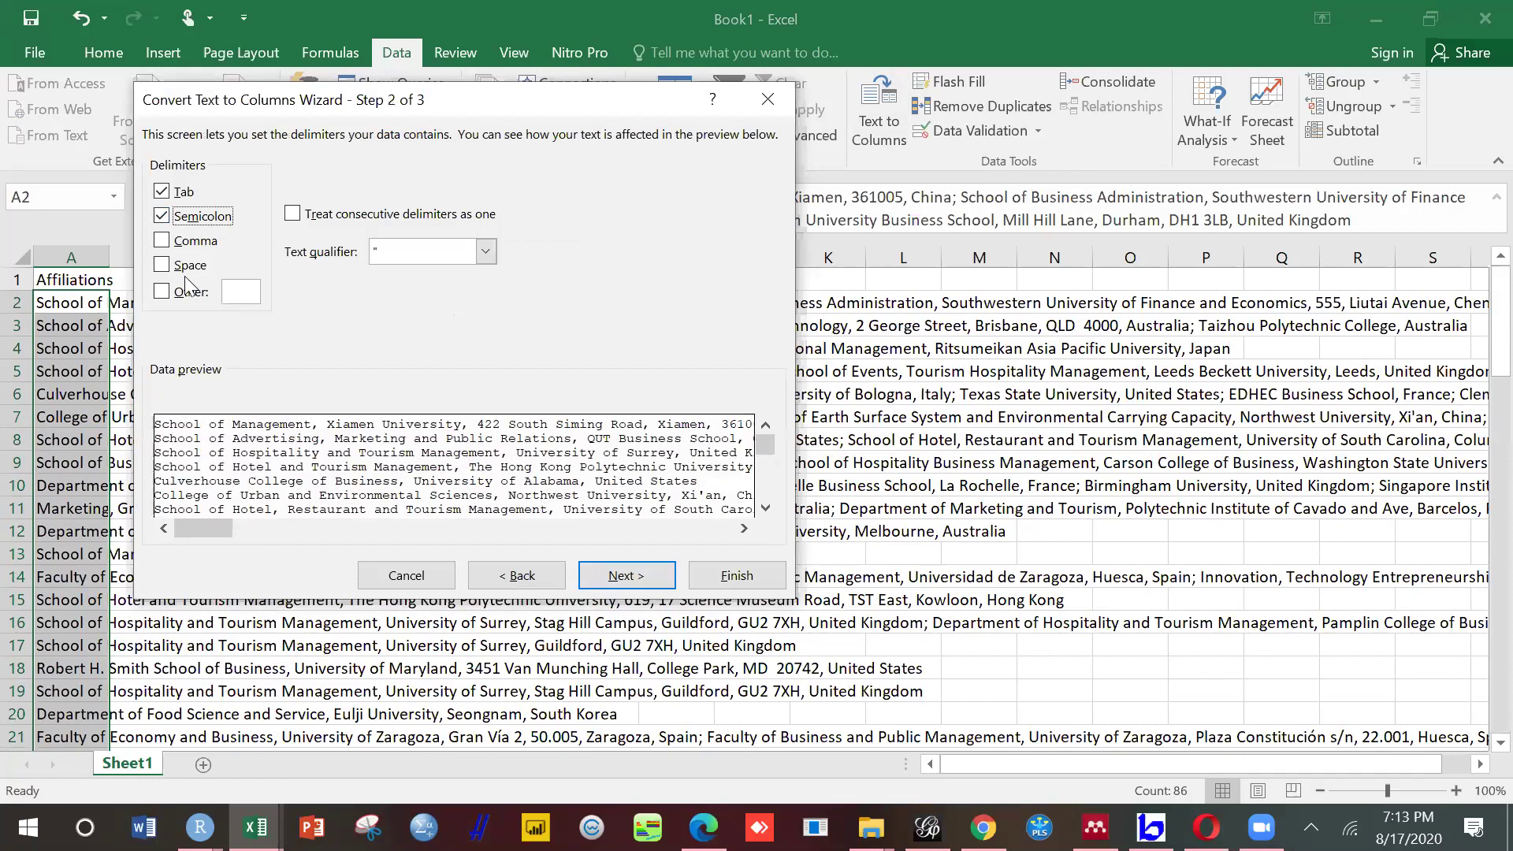
pyautogui.click(160, 193)
pyautogui.click(632, 574)
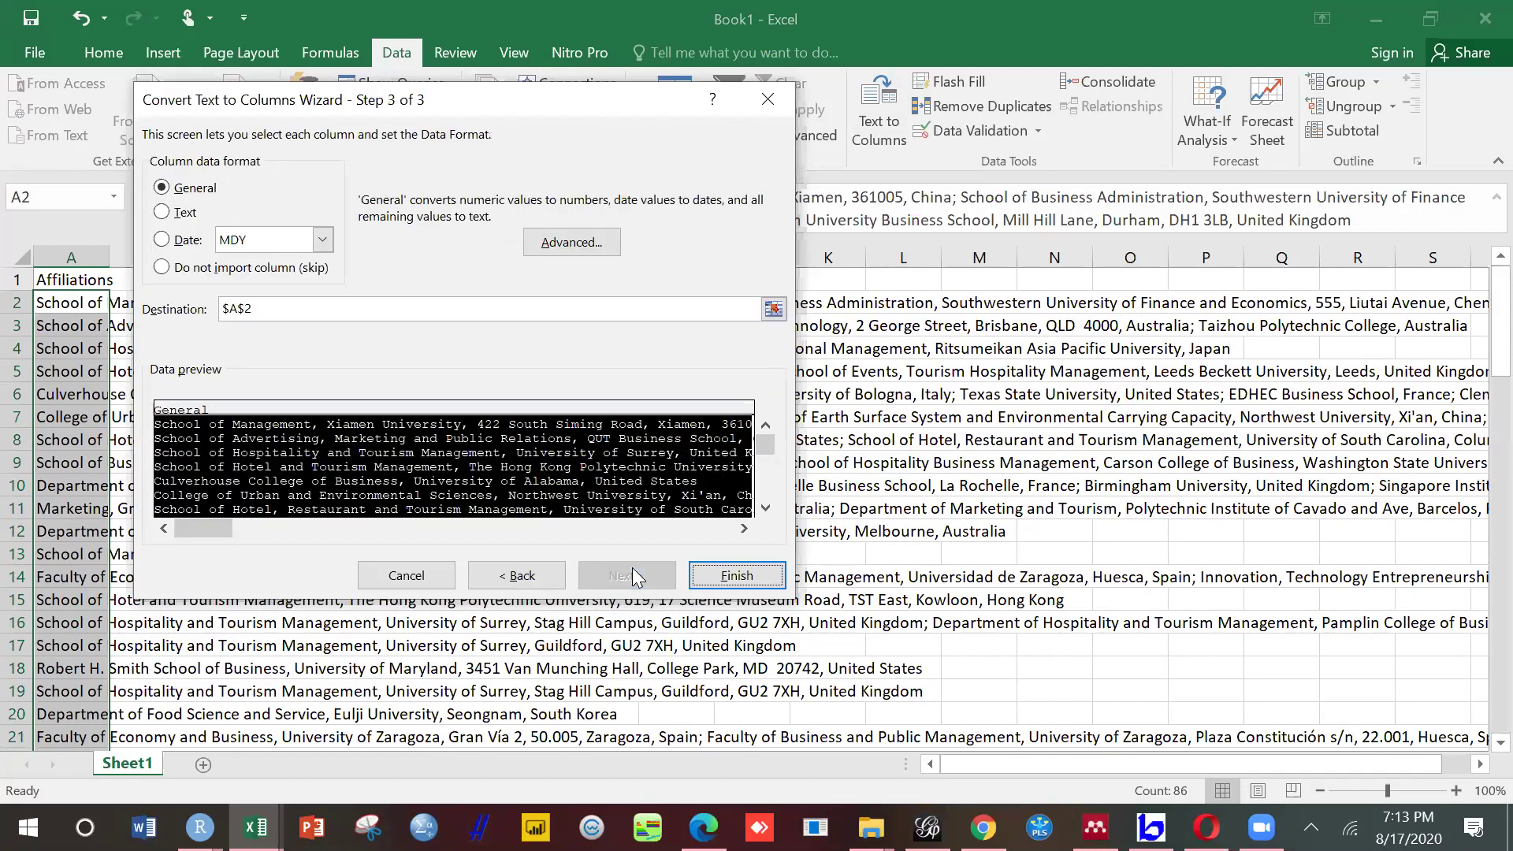
pyautogui.click(740, 587)
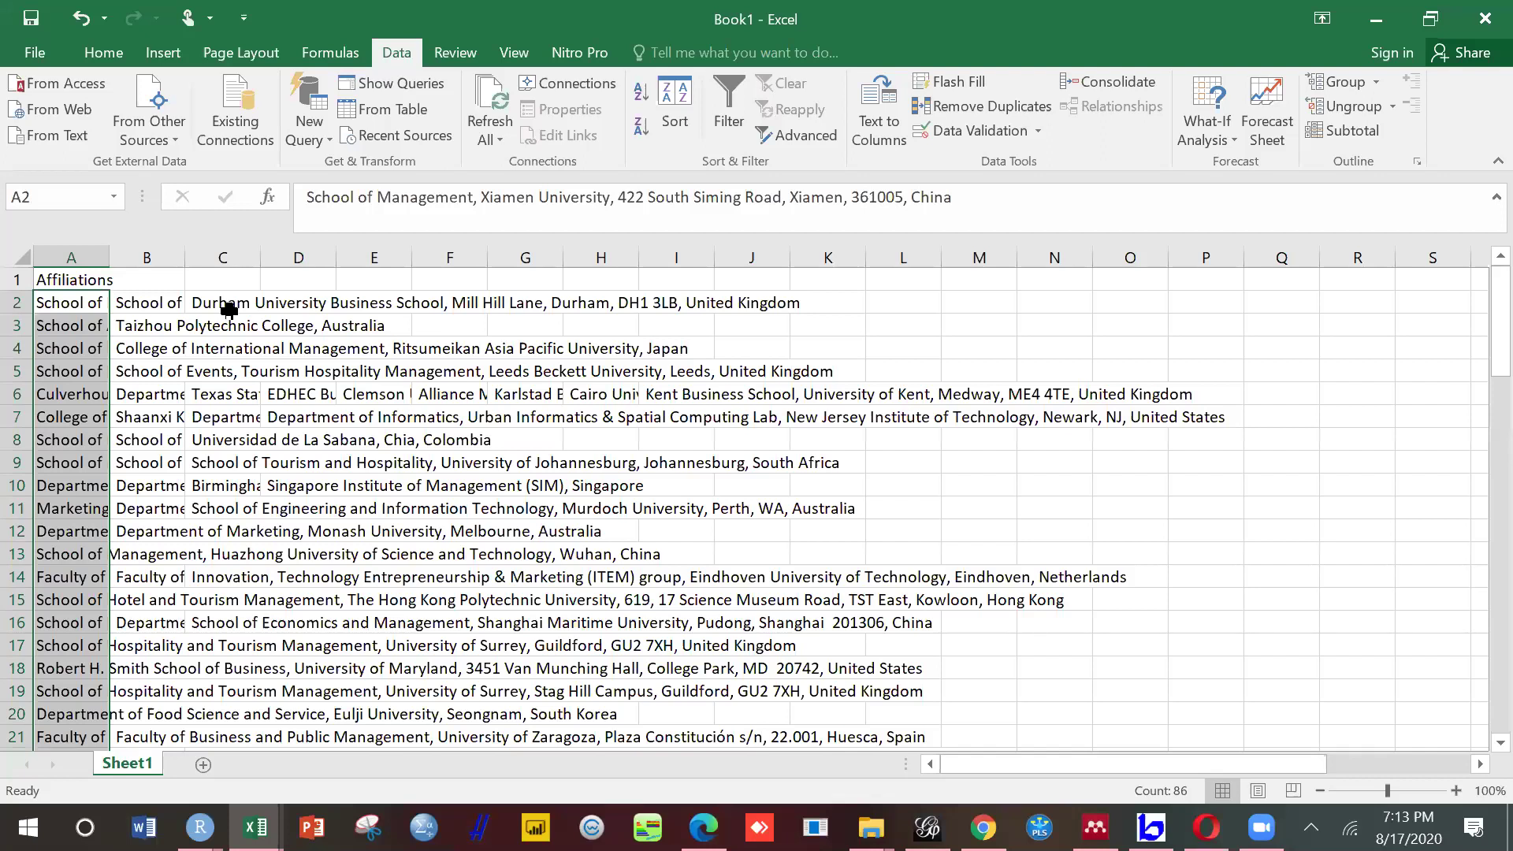
# Step: Go through the split entries in column A from A2 down to row 55, checking for text that is not an affiliation
pyautogui.click(84, 304)
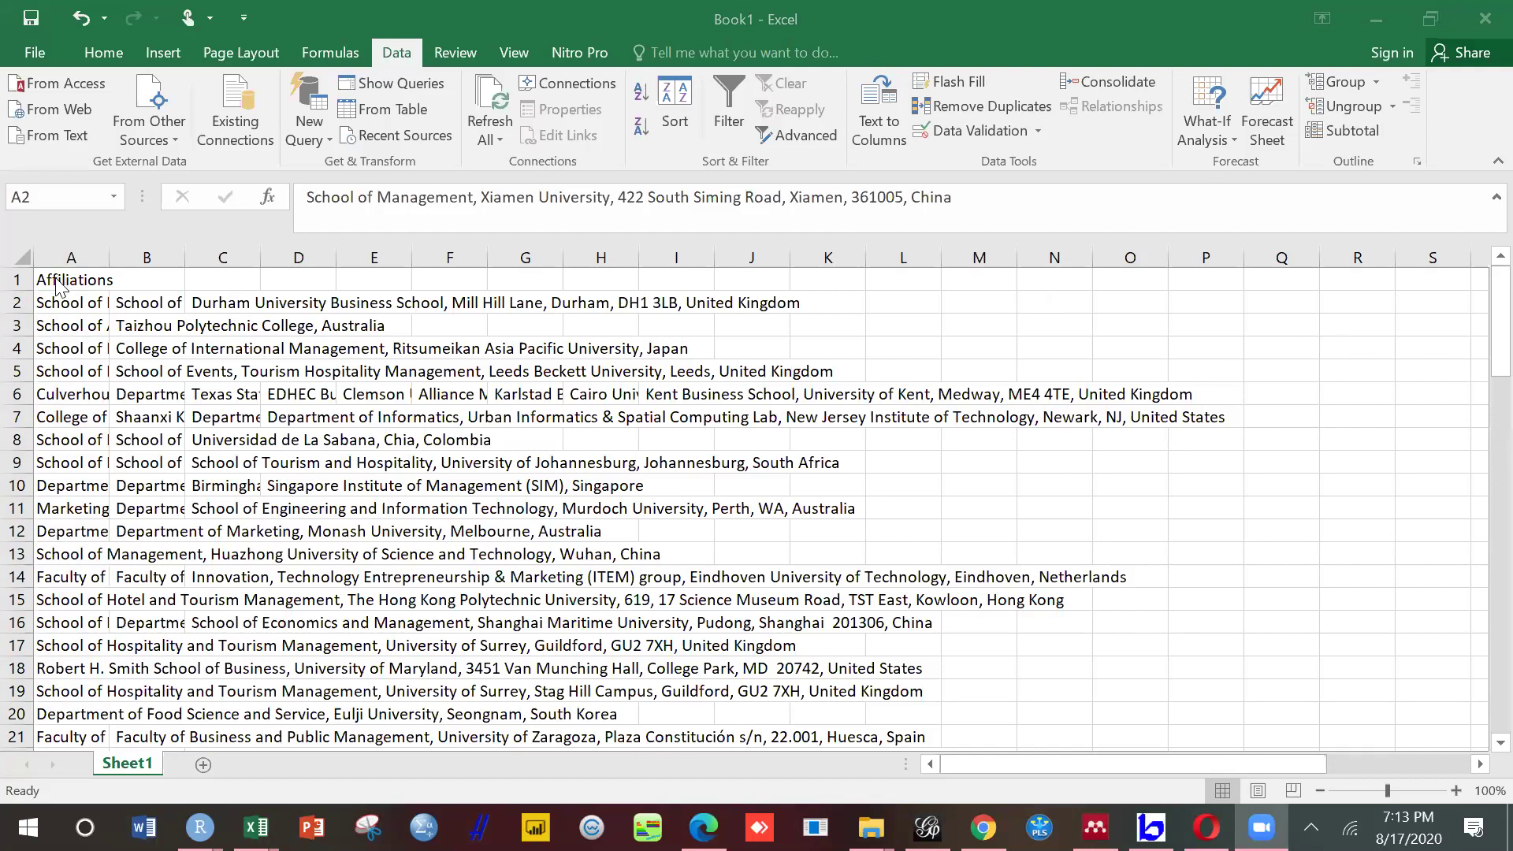
pyautogui.click(72, 301)
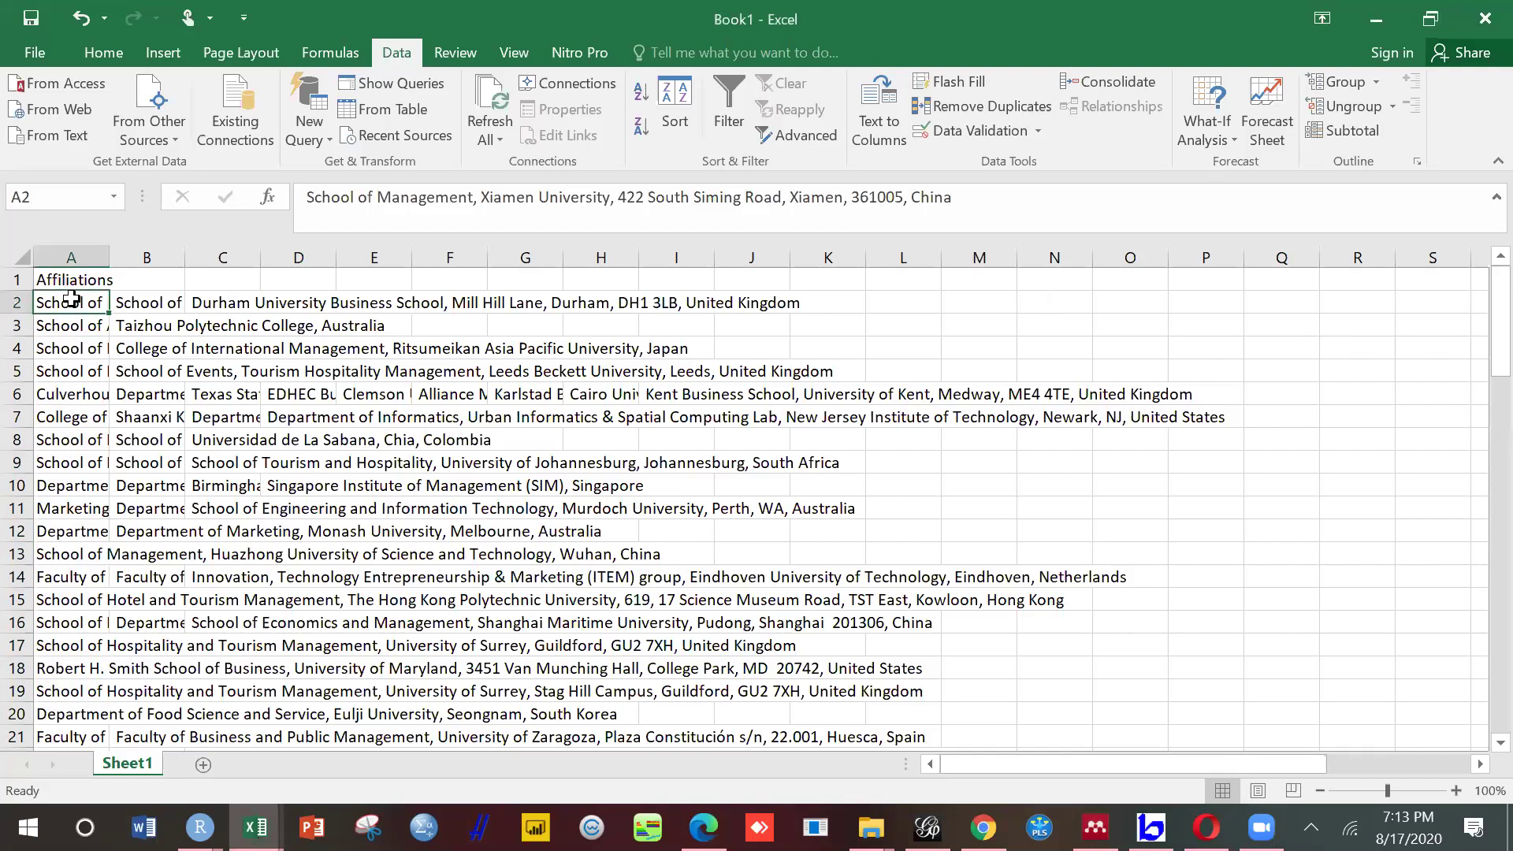
pyautogui.hotkey('shift', 'Down')
pyautogui.hotkey('shift', 'Down')
pyautogui.hotkey('shift', 'Down')
pyautogui.hotkey('shift', 'Down')
pyautogui.hotkey('shift', 'Down')
pyautogui.hotkey('shift', 'Down')
pyautogui.hotkey('shift', 'Down')
pyautogui.hotkey('shift', 'Down')
pyautogui.hotkey('shift', 'Down')
pyautogui.hotkey('shift', 'Down')
pyautogui.hotkey('shift', 'Down')
pyautogui.hotkey('shift', 'Down')
pyautogui.hotkey('shift', 'Down')
pyautogui.hotkey('shift', 'Down')
pyautogui.hotkey('shift', 'Down')
pyautogui.hotkey('shift', 'Down')
pyautogui.hotkey('shift', 'Down')
pyautogui.hotkey('shift', 'Down')
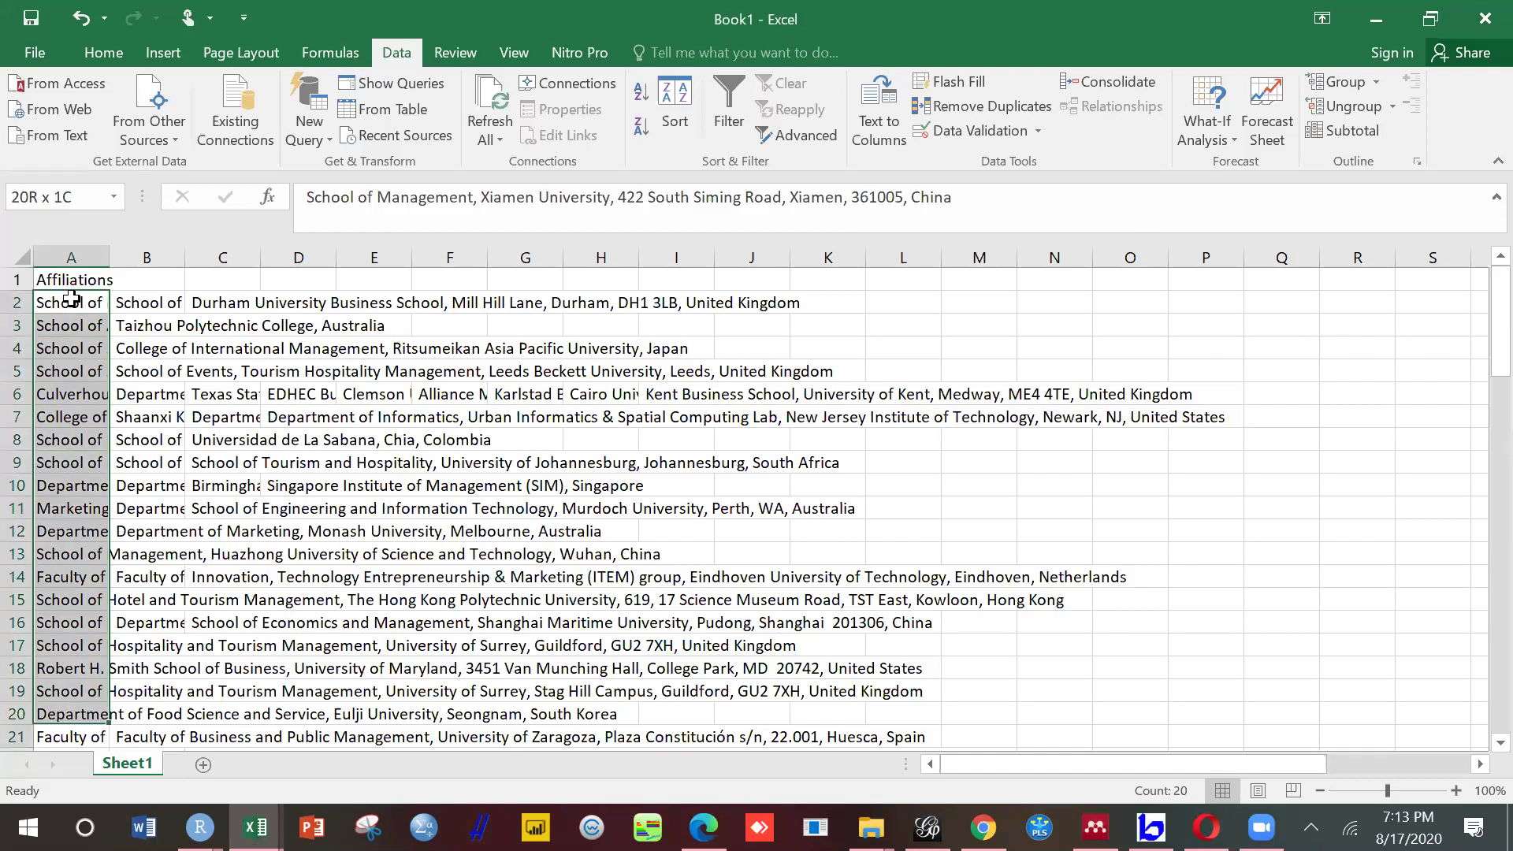
pyautogui.hotkey('shift', 'Down')
pyautogui.hotkey('shift', 'Down')
pyautogui.hotkey('shift', 'Down')
pyautogui.hotkey('shift', 'Down')
pyautogui.hotkey('shift', 'Down')
pyautogui.hotkey('shift', 'Down')
pyautogui.hotkey('shift', 'Down')
pyautogui.hotkey('shift', 'Down')
pyautogui.hotkey('shift', 'Down')
pyautogui.hotkey('shift', 'Down')
pyautogui.hotkey('shift', 'Down')
pyautogui.hotkey('shift', 'Down')
pyautogui.hotkey('shift', 'Down')
pyautogui.hotkey('shift', 'Down')
pyautogui.hotkey('shift', 'Down')
pyautogui.hotkey('shift', 'Down')
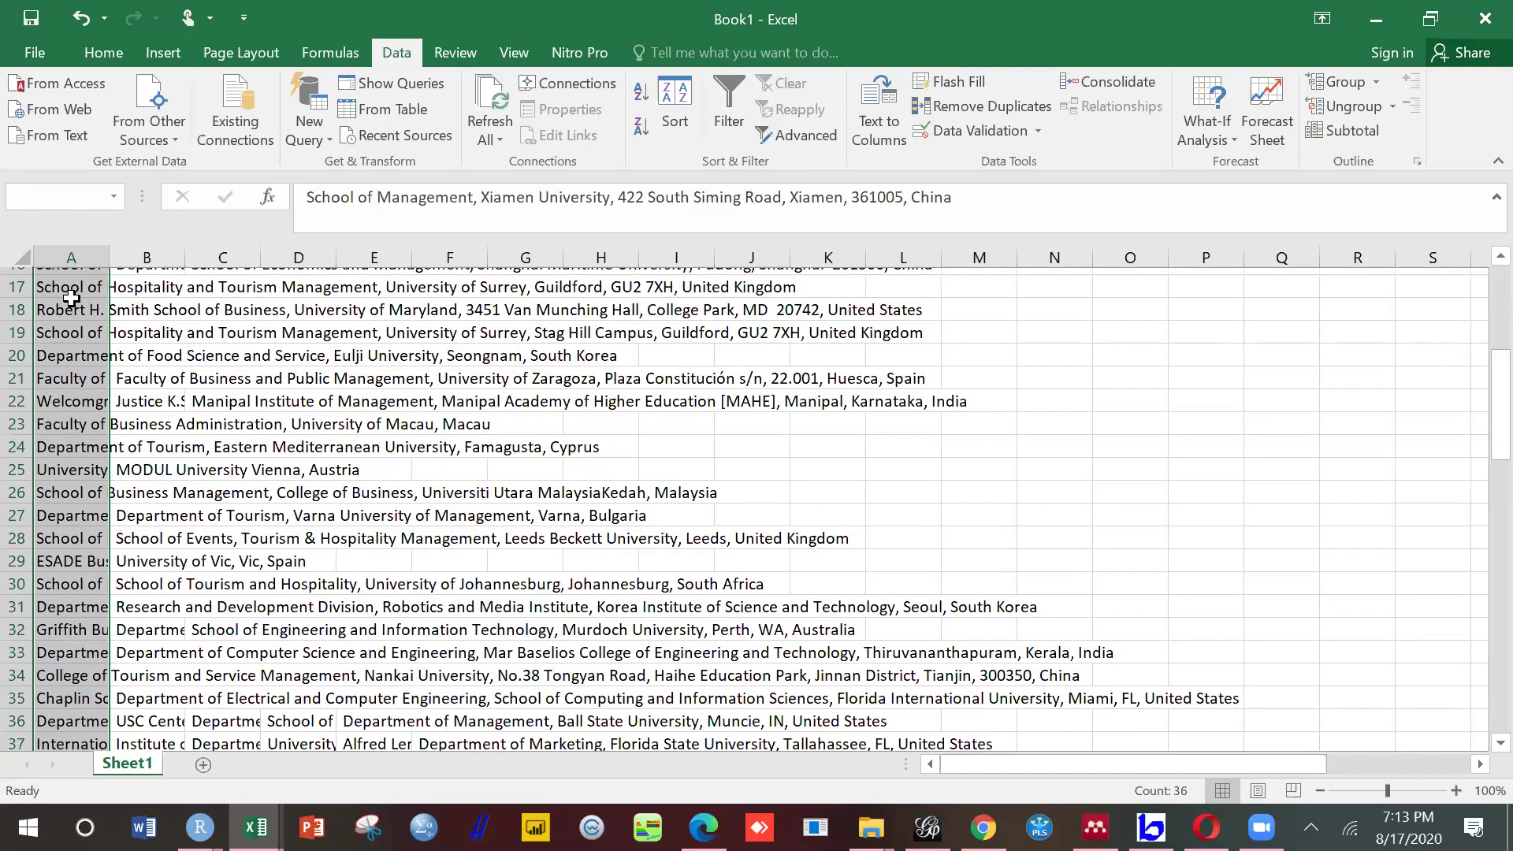
pyautogui.hotkey('shift', 'Down')
pyautogui.hotkey('shift', 'Down')
pyautogui.hotkey('shift', 'Down')
pyautogui.hotkey('shift', 'Down')
pyautogui.hotkey('shift', 'Down')
pyautogui.hotkey('shift', 'Down')
pyautogui.hotkey('shift', 'Down')
pyautogui.hotkey('shift', 'Down')
pyautogui.hotkey('shift', 'Down')
pyautogui.hotkey('shift', 'Down')
pyautogui.hotkey('shift', 'Down')
pyautogui.hotkey('shift', 'Down')
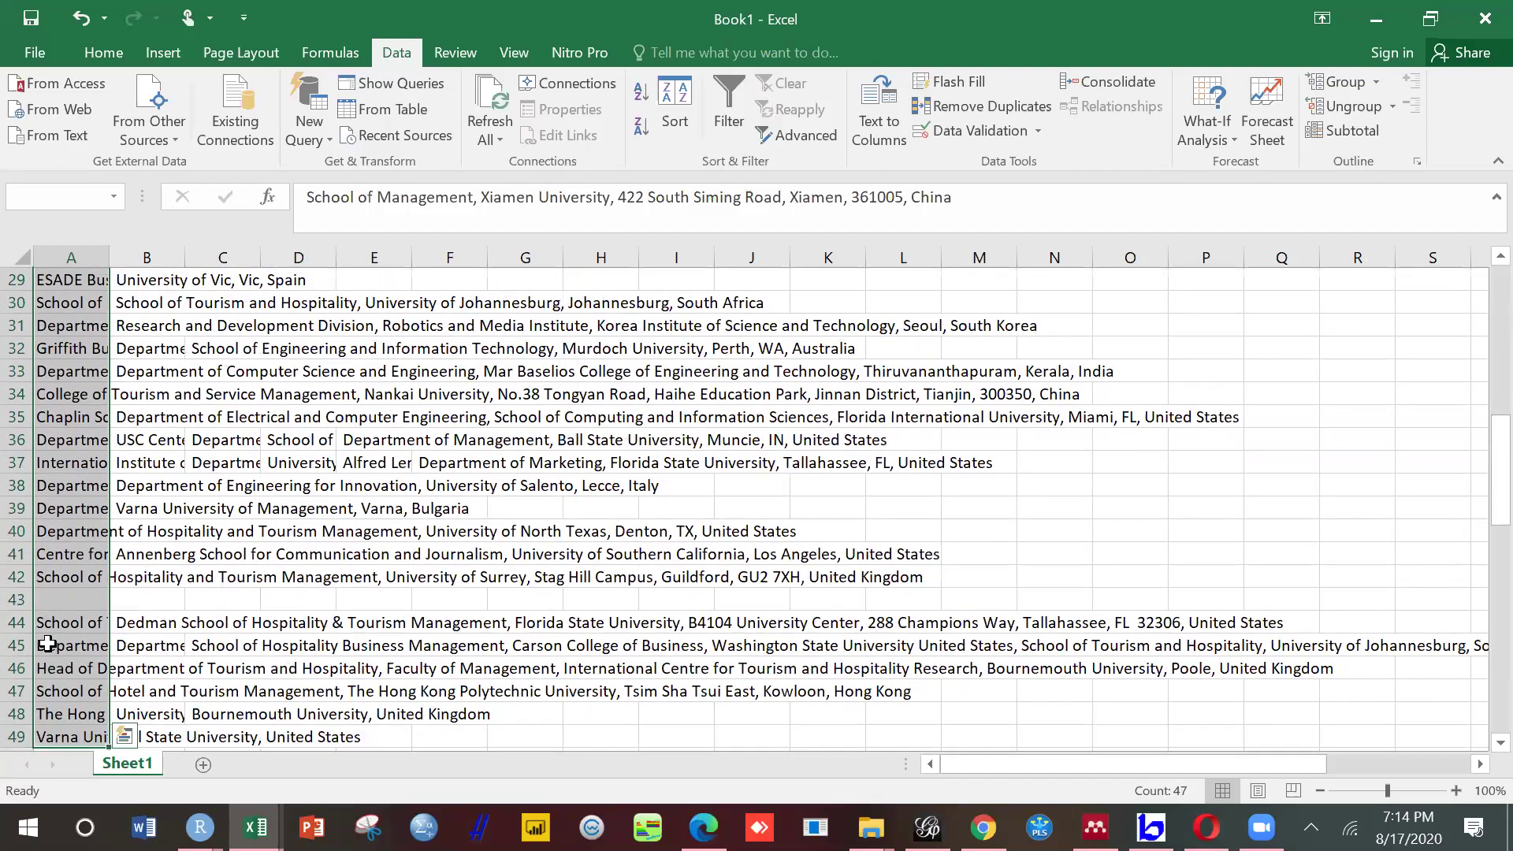
pyautogui.hotkey('shift', 'Down')
pyautogui.hotkey('shift', 'Down')
pyautogui.hotkey('shift', 'Down')
pyautogui.hotkey('shift', 'Down')
pyautogui.hotkey('shift', 'Down')
pyautogui.hotkey('shift', 'Down')
pyautogui.hotkey('shift', 'Down')
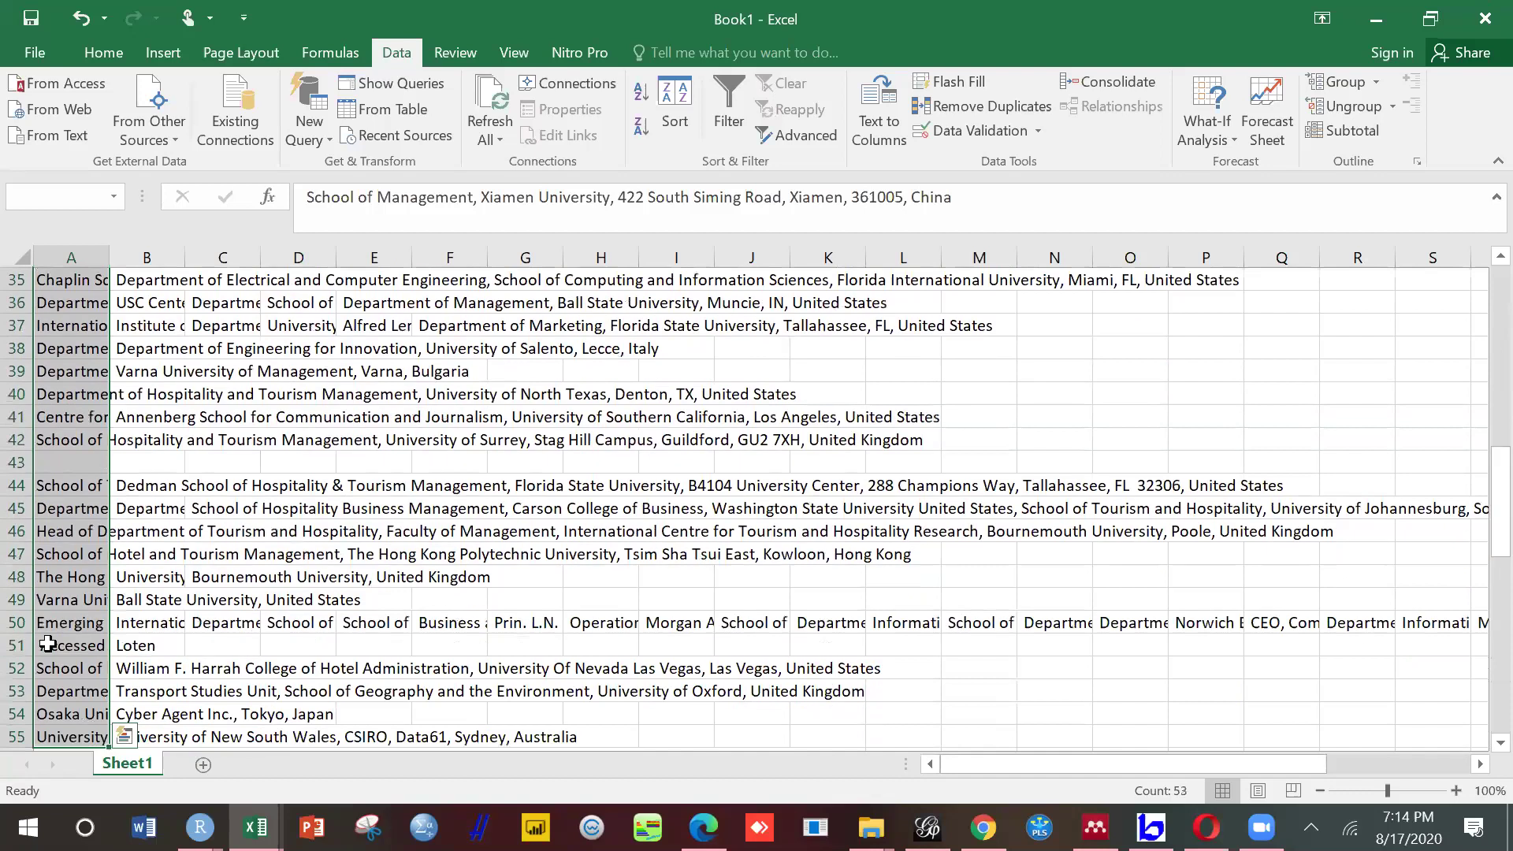
# Step: Clear the stray text "Accessed 01.10.18" from cell A51
pyautogui.click(102, 623)
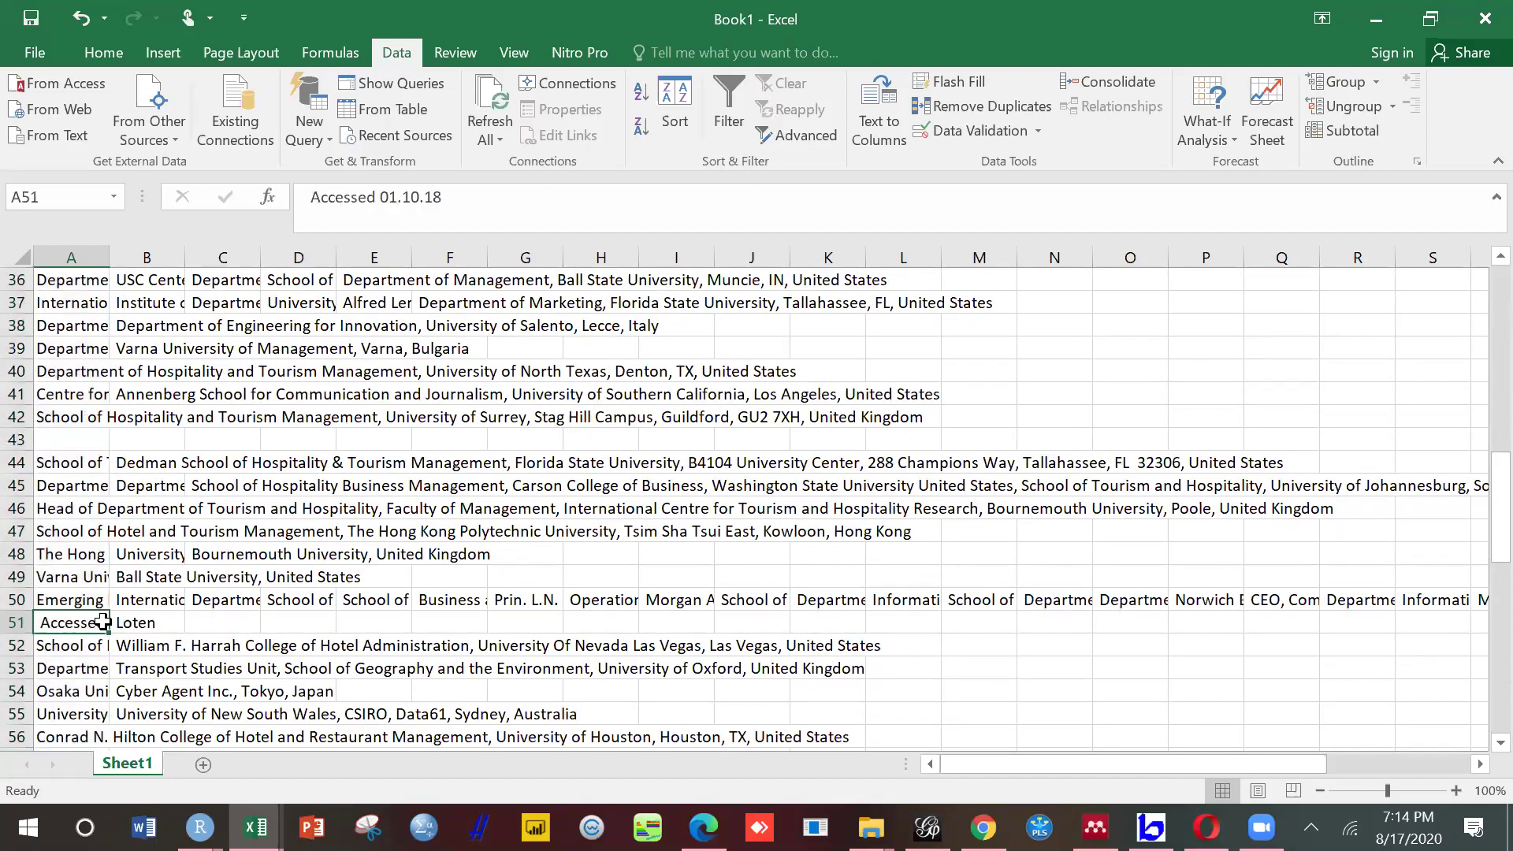
pyautogui.press('Delete')
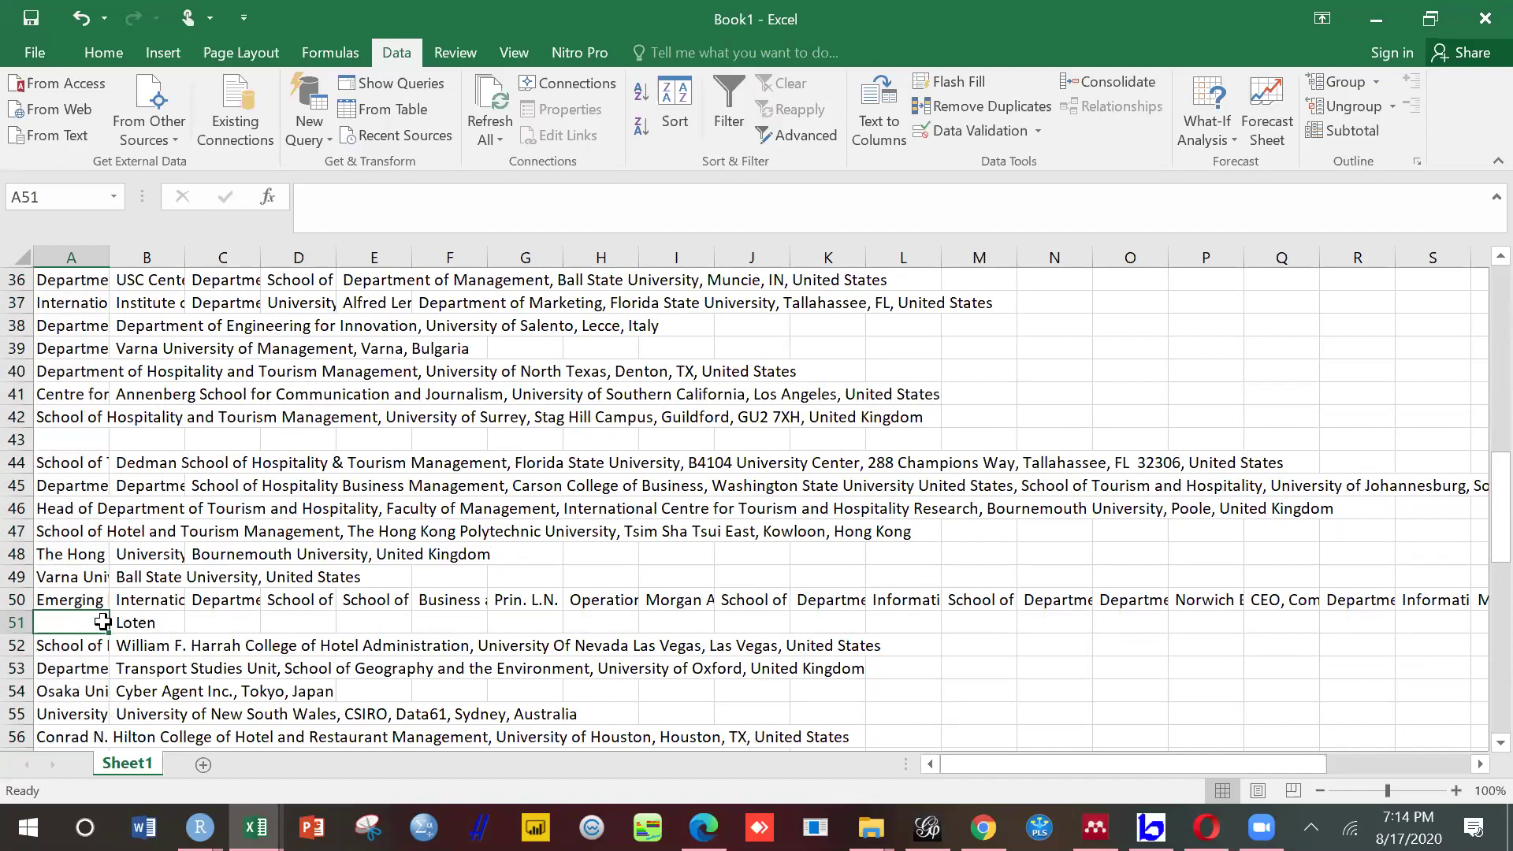
pyautogui.click(82, 353)
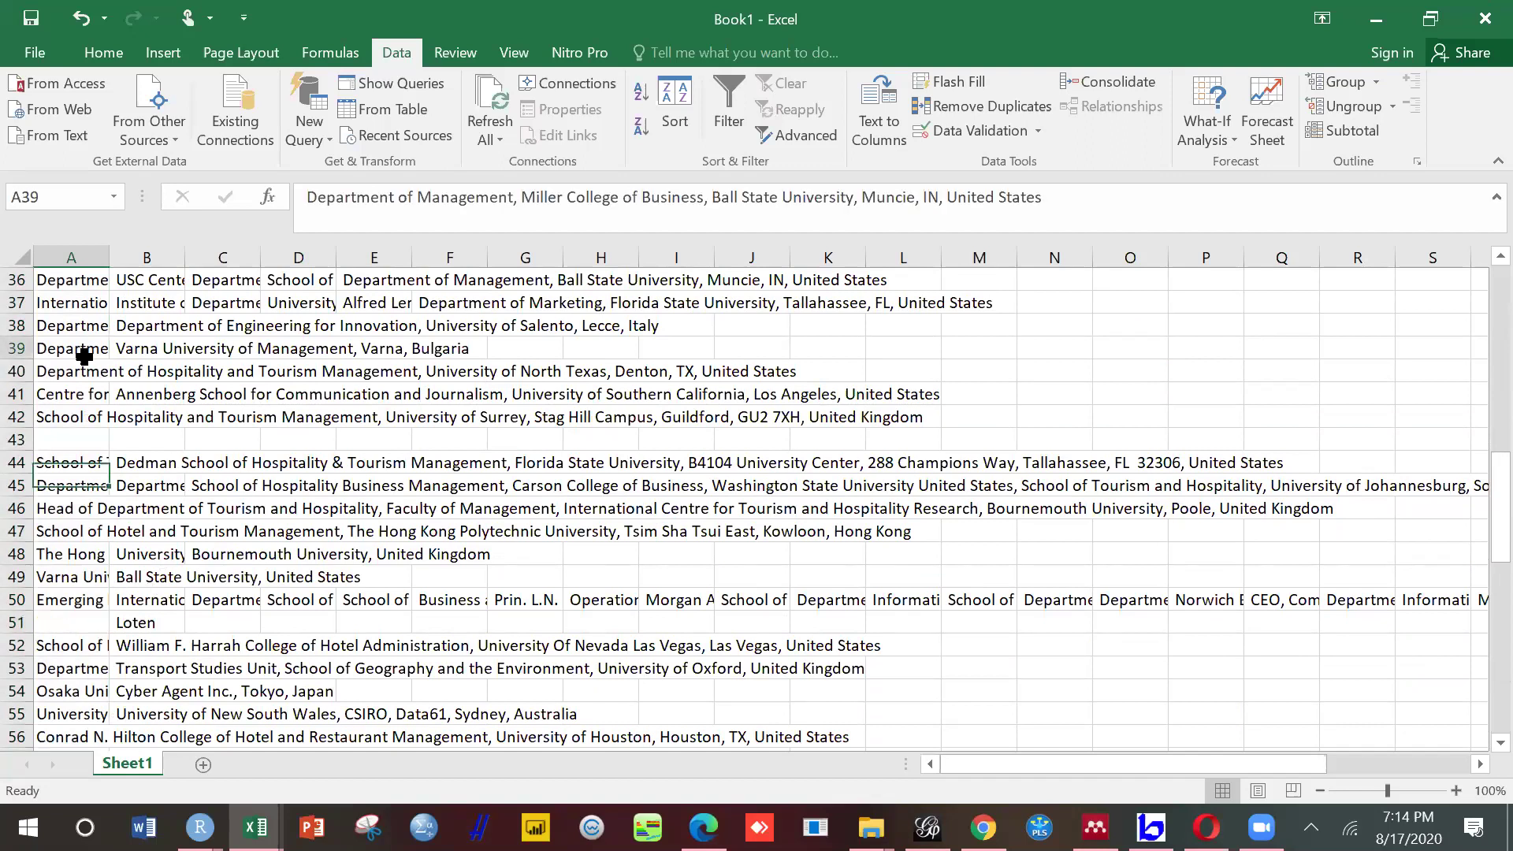
pyautogui.hotkey('ctrl', 'Up')
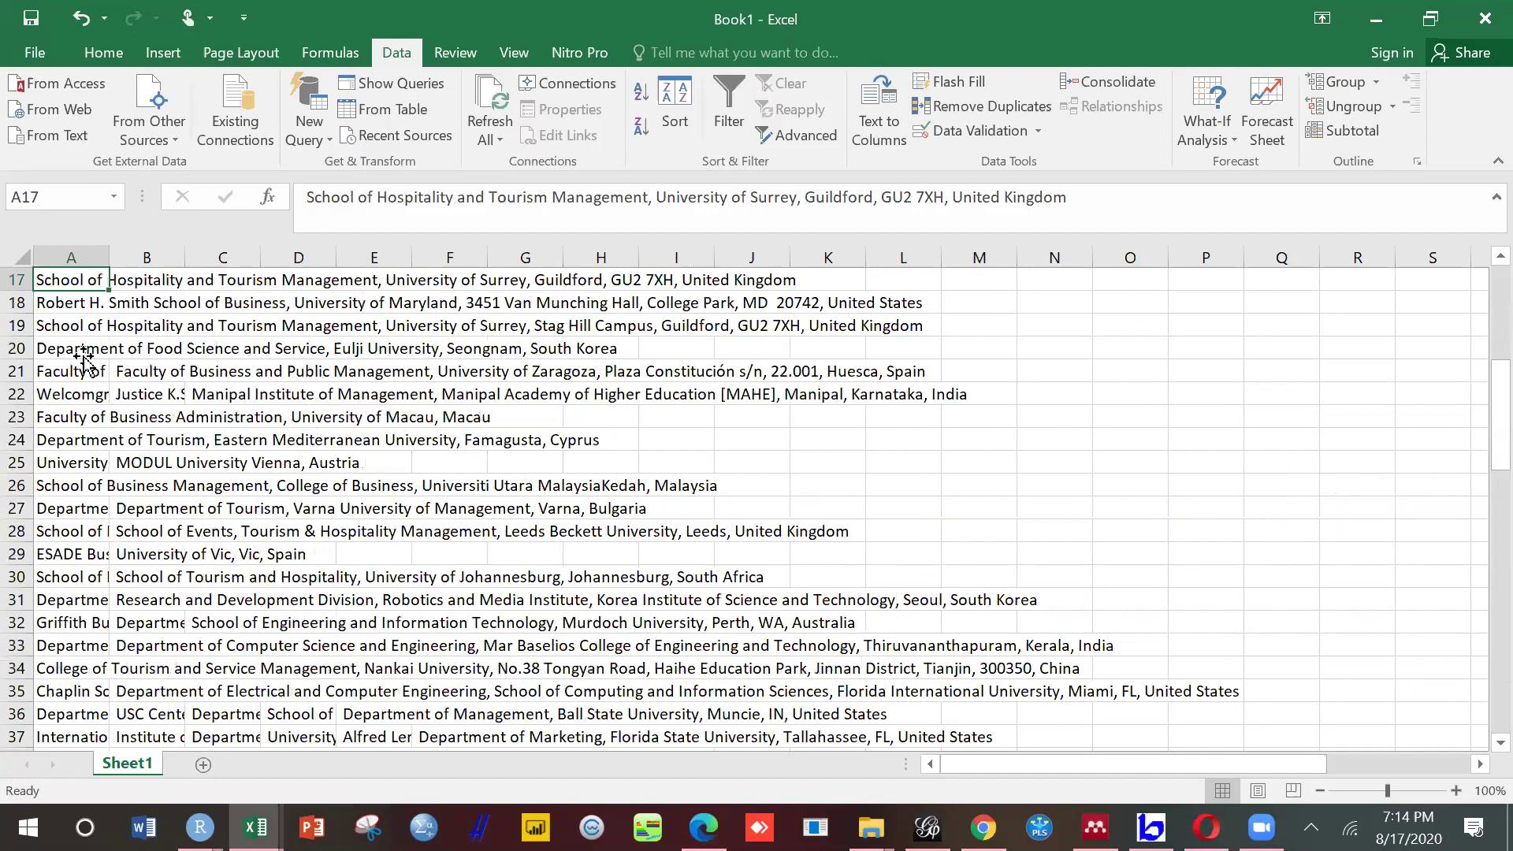
# Step: Select the affiliation entries in column A from A2 through the last record in A88, leaving out the header
pyautogui.hotkey('ctrl', 'Up')
pyautogui.press('Down')
pyautogui.hotkey('shift', 'Down')
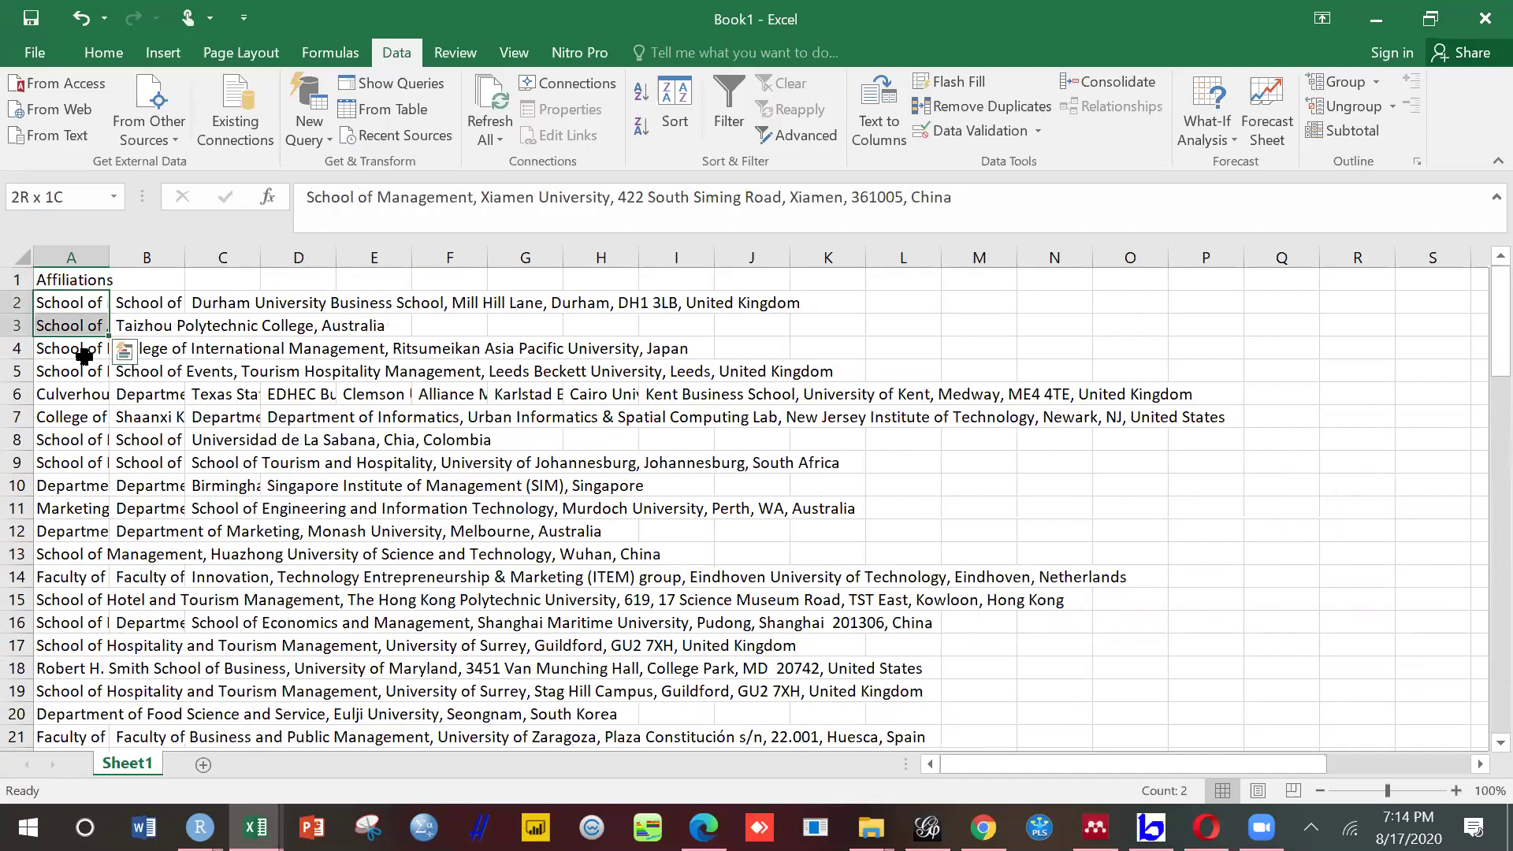
pyautogui.hotkey('shift', 'Down')
pyautogui.hotkey('shift', 'Down')
pyautogui.hotkey('shift', 'Down')
pyautogui.hotkey('shift', 'Down')
pyautogui.hotkey('shift', 'Down')
pyautogui.hotkey('shift', 'Down')
pyautogui.hotkey('shift', 'Down')
pyautogui.hotkey('shift', 'Down')
pyautogui.hotkey('shift', 'Down')
pyautogui.hotkey('shift', 'Down')
pyautogui.hotkey('shift', 'Down')
pyautogui.hotkey('shift', 'Down')
pyautogui.hotkey('shift', 'Down')
pyautogui.hotkey('shift', 'Down')
pyautogui.hotkey('shift', 'Down')
pyautogui.hotkey('shift', 'Down')
pyautogui.hotkey('shift', 'Down')
pyautogui.hotkey('shift', 'Down')
pyautogui.hotkey('shift', 'Down')
pyautogui.hotkey('shift', 'Down')
pyautogui.hotkey('shift', 'Down')
pyautogui.hotkey('shift', 'Down')
pyautogui.hotkey('shift', 'Down')
pyautogui.hotkey('shift', 'Down')
pyautogui.hotkey('shift', 'Down')
pyautogui.hotkey('shift', 'Down')
pyautogui.hotkey('shift', 'Down')
pyautogui.hotkey('shift', 'Down')
pyautogui.hotkey('shift', 'Down')
pyautogui.hotkey('shift', 'Down')
pyautogui.hotkey('shift', 'Down')
pyautogui.hotkey('shift', 'Down')
pyautogui.hotkey('shift', 'Down')
pyautogui.hotkey('shift', 'Down')
pyautogui.hotkey('shift', 'Down')
pyautogui.hotkey('shift', 'Down')
pyautogui.hotkey('shift', 'Down')
pyautogui.hotkey('shift', 'Down')
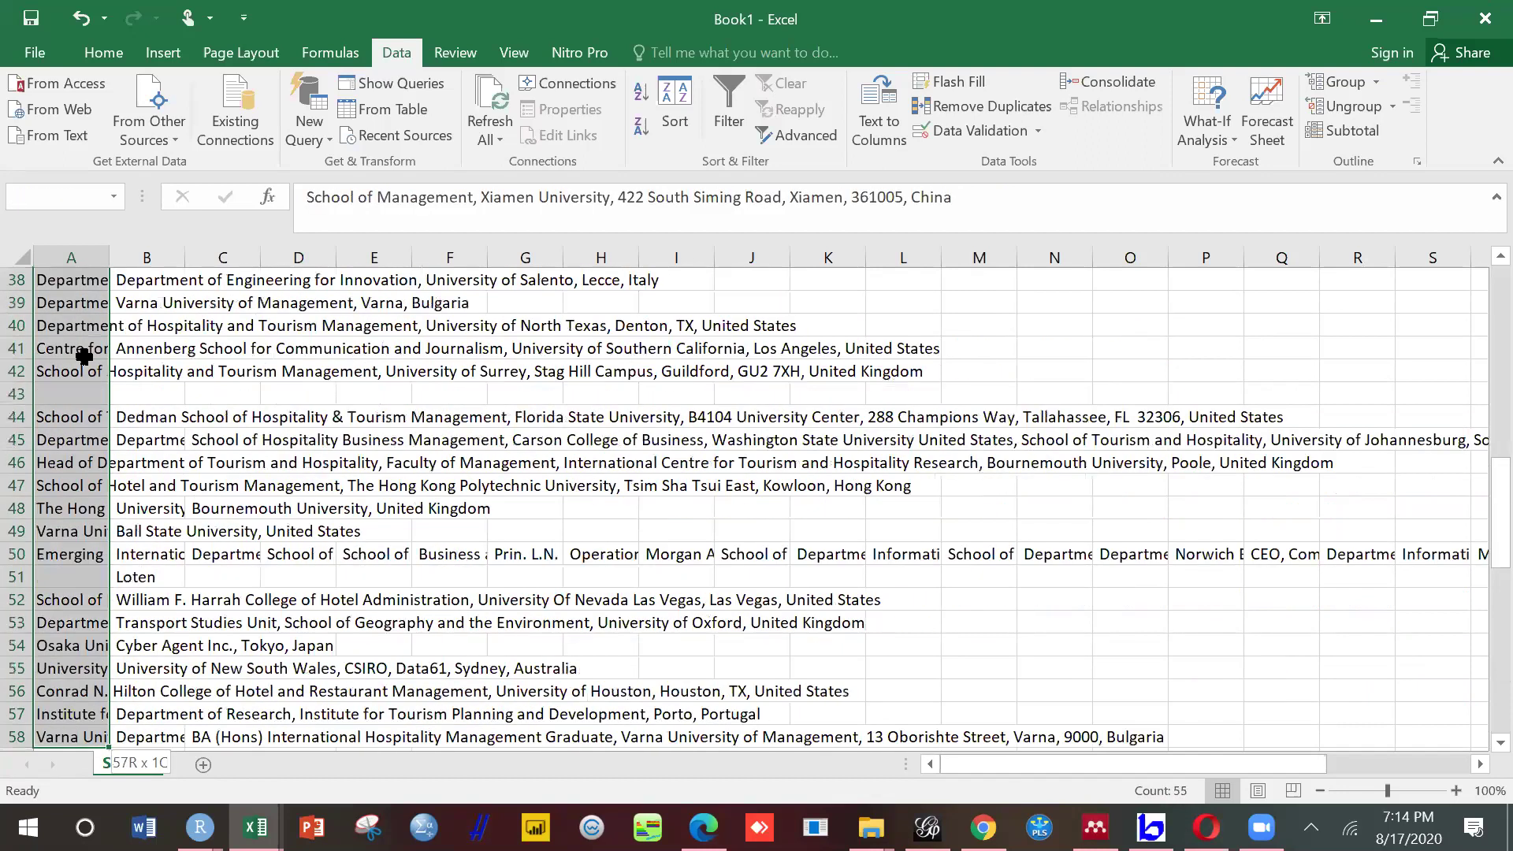
pyautogui.hotkey('shift', 'Down')
pyautogui.hotkey('shift', 'Down')
pyautogui.hotkey('shift', 'Down')
pyautogui.hotkey('shift', 'Down')
pyautogui.hotkey('shift', 'Down')
pyautogui.hotkey('shift', 'Down')
pyautogui.hotkey('shift', 'Down')
pyautogui.hotkey('shift', 'Down')
pyautogui.hotkey('shift', 'Down')
pyautogui.hotkey('shift', 'Down')
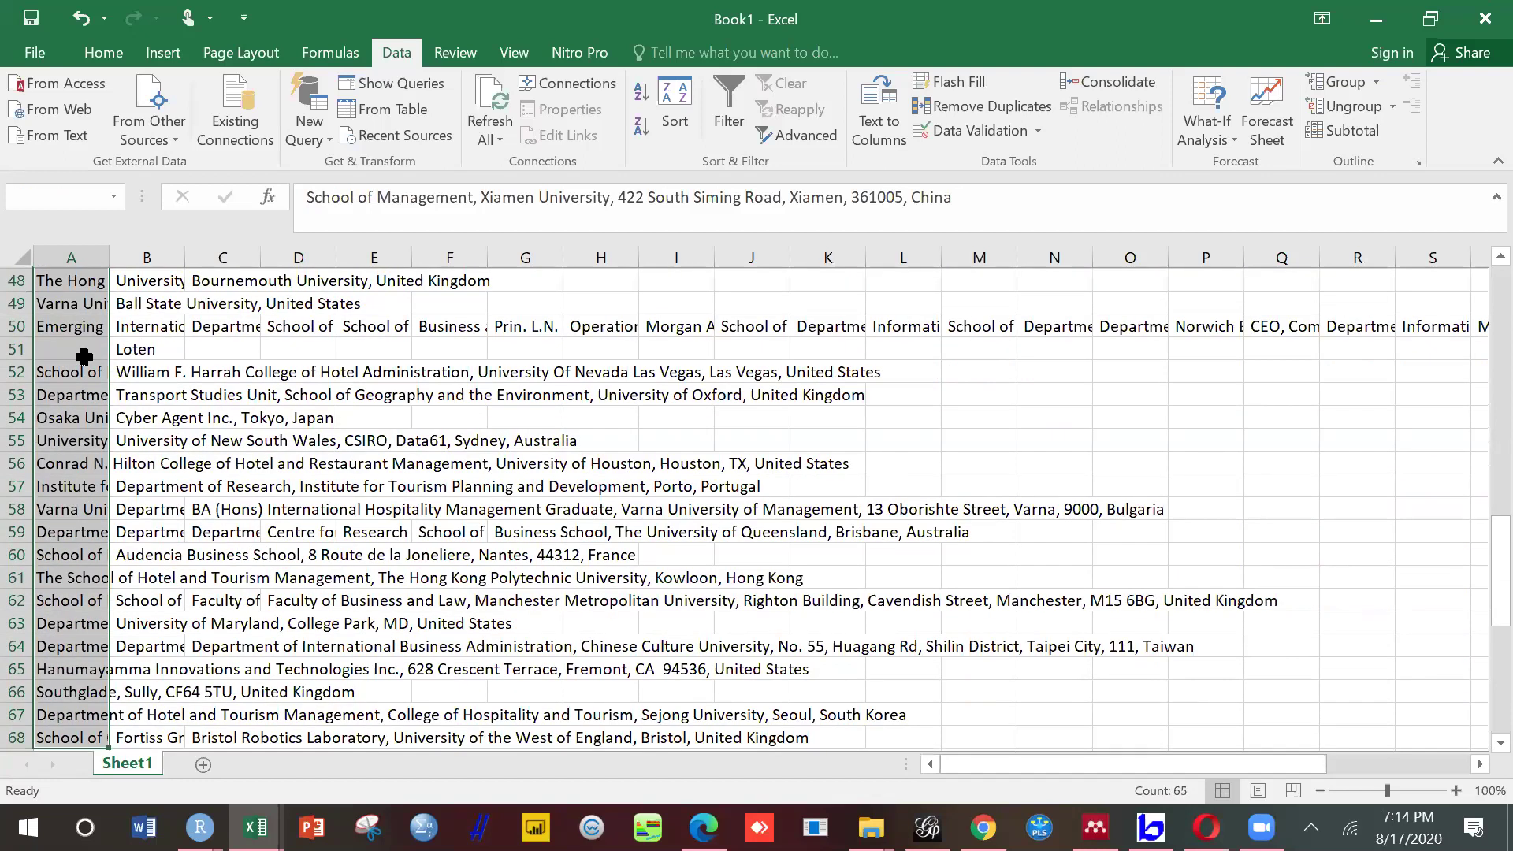
pyautogui.hotkey('shift', 'Down')
pyautogui.hotkey('shift', 'Down')
pyautogui.hotkey('shift', 'Down')
pyautogui.hotkey('shift', 'Down')
pyautogui.hotkey('shift', 'Down')
pyautogui.hotkey('shift', 'Down')
pyautogui.hotkey('shift', 'Down')
pyautogui.hotkey('shift', 'Down')
pyautogui.hotkey('shift', 'Down')
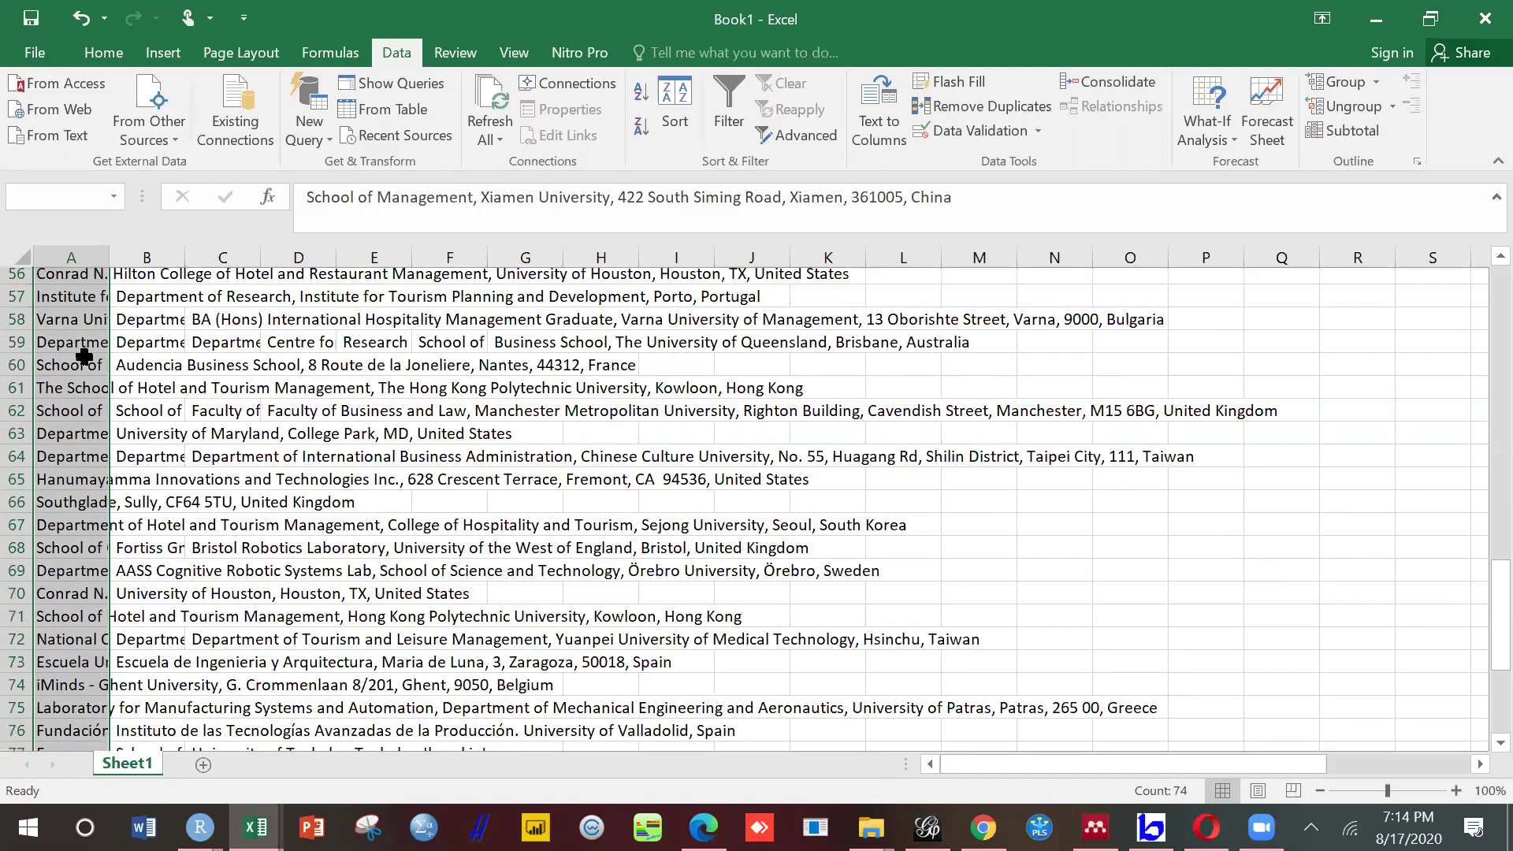
pyautogui.hotkey('shift', 'Down')
pyautogui.hotkey('shift', 'Down')
pyautogui.hotkey('shift', 'Down')
pyautogui.hotkey('shift', 'Down')
pyautogui.hotkey('shift', 'Down')
pyautogui.hotkey('shift', 'Down')
pyautogui.hotkey('shift', 'Down')
pyautogui.hotkey('shift', 'Down')
pyautogui.hotkey('shift', 'Down')
pyautogui.hotkey('shift', 'Down')
pyautogui.hotkey('shift', 'Down')
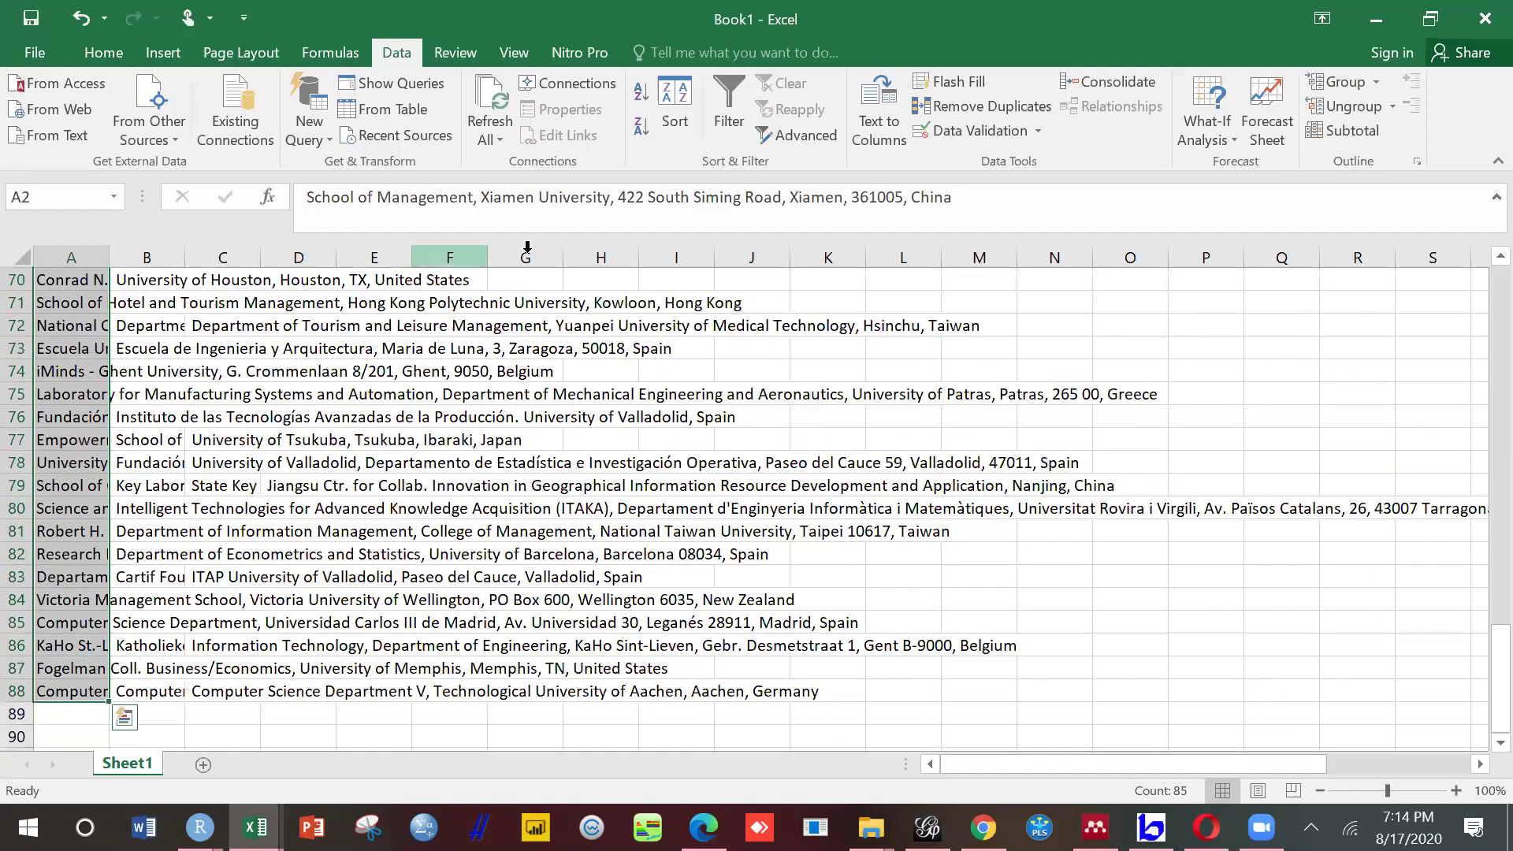
# Step: Find the blank cells within the selected range using Go To Special and delete their entire sheet rows
pyautogui.click(100, 62)
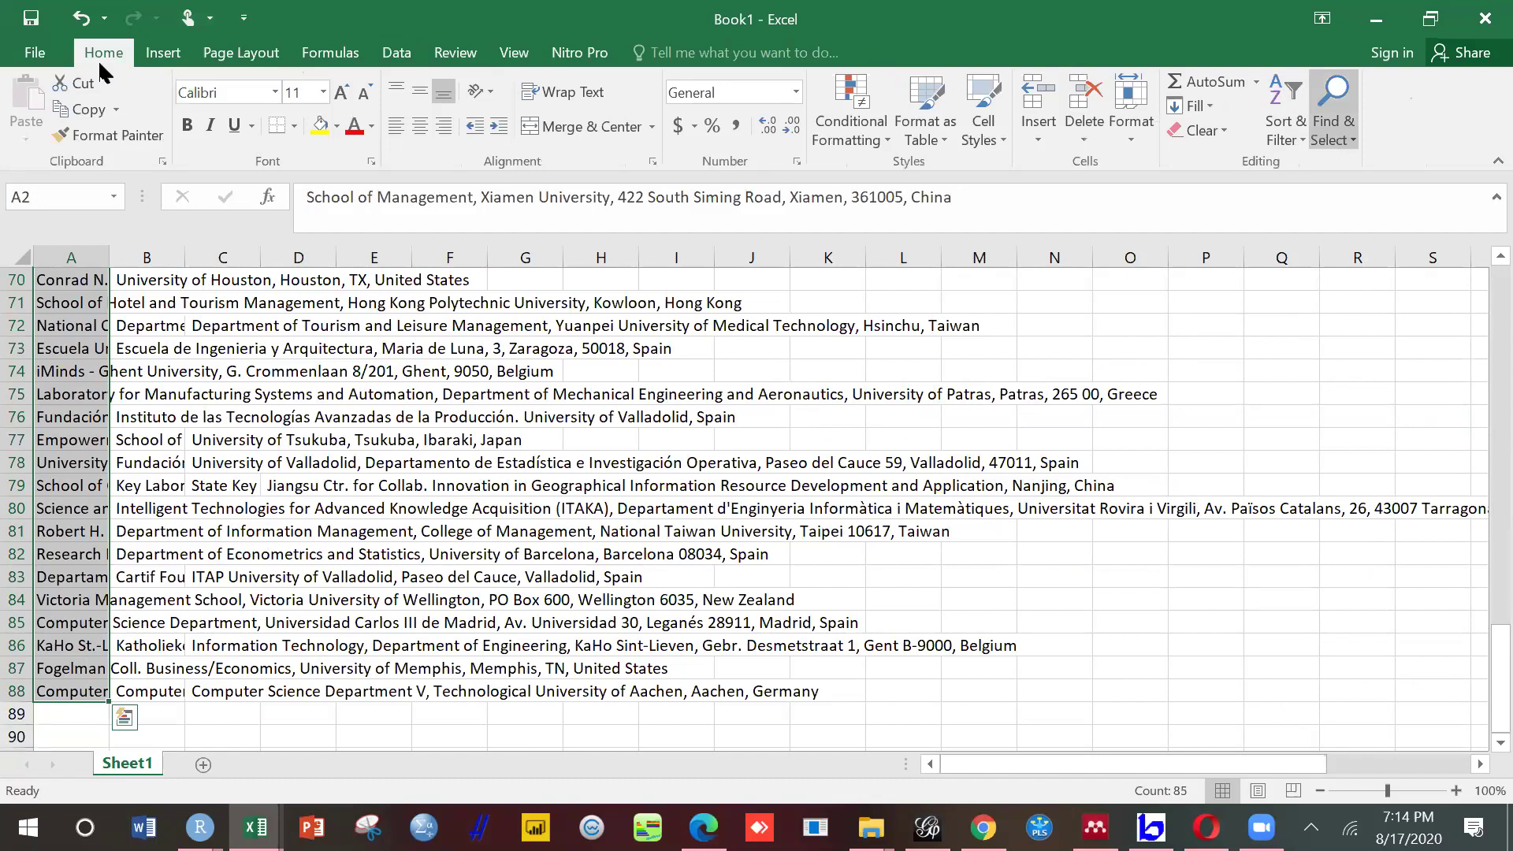
pyautogui.click(1334, 110)
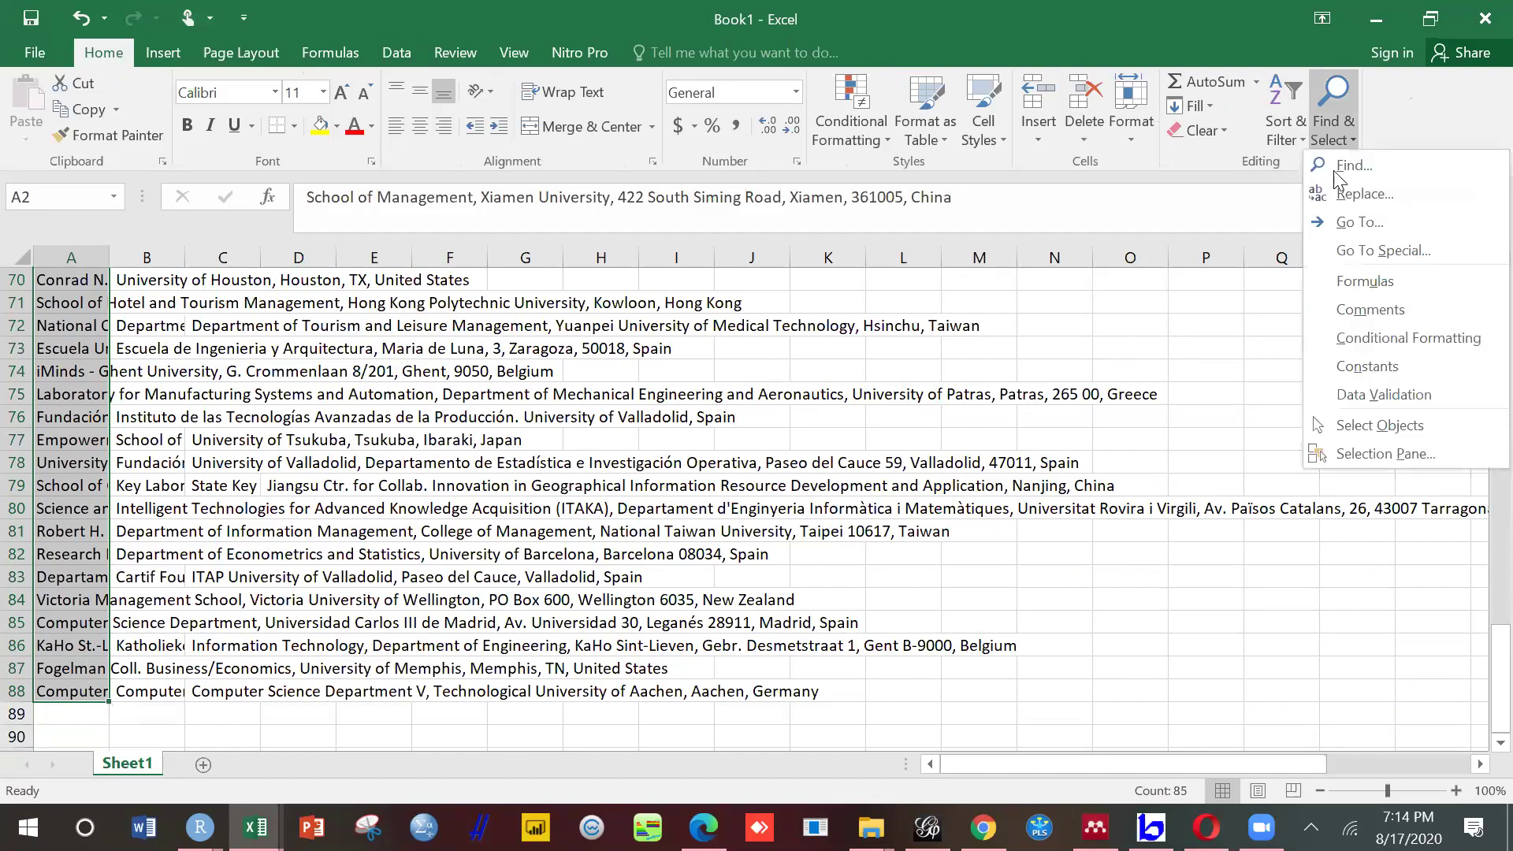
pyautogui.click(1347, 252)
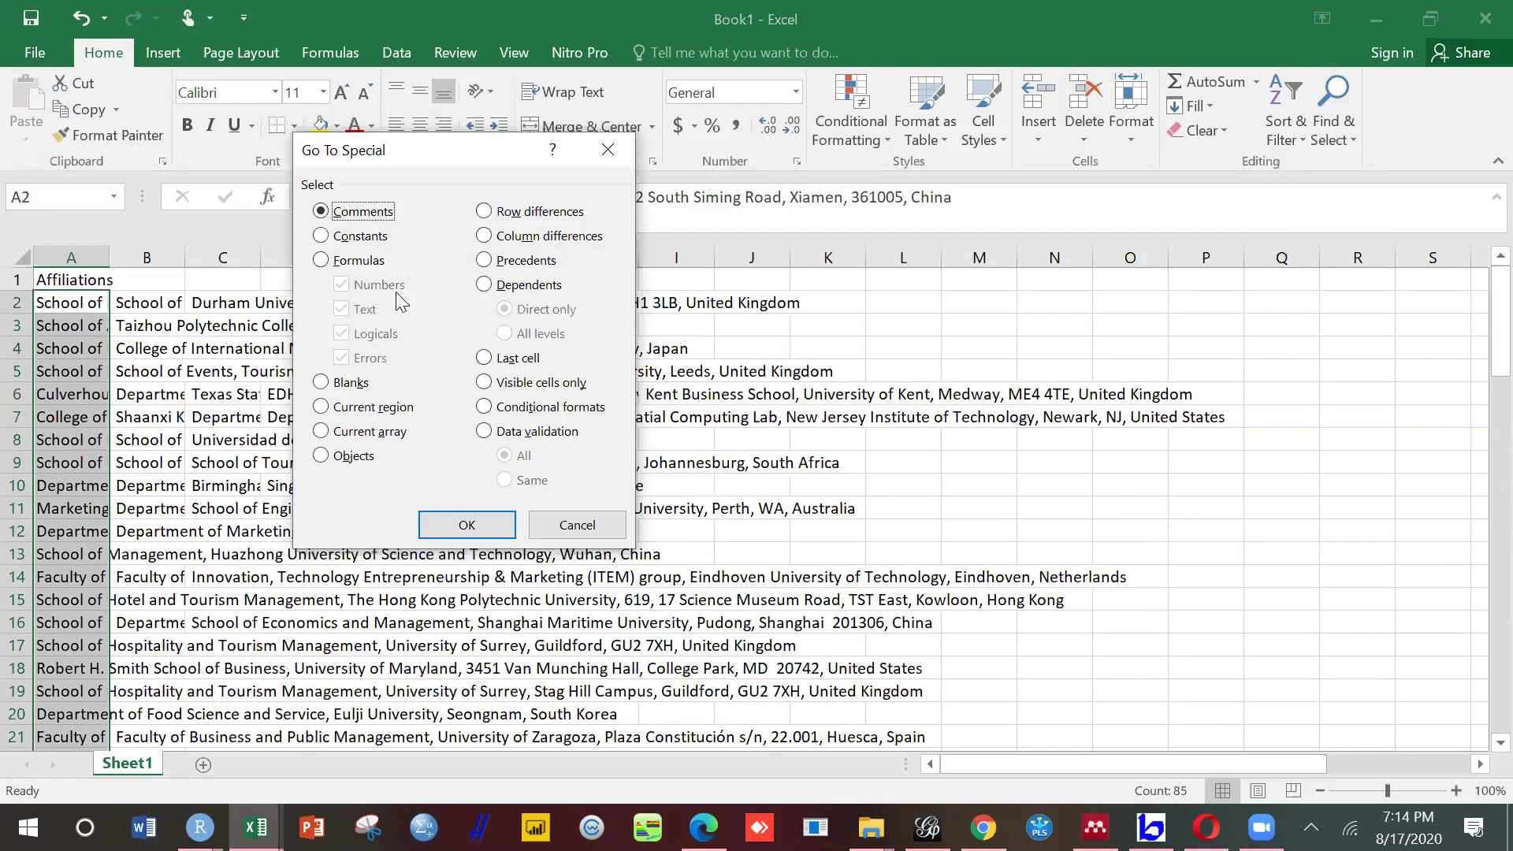
pyautogui.click(344, 390)
pyautogui.click(450, 526)
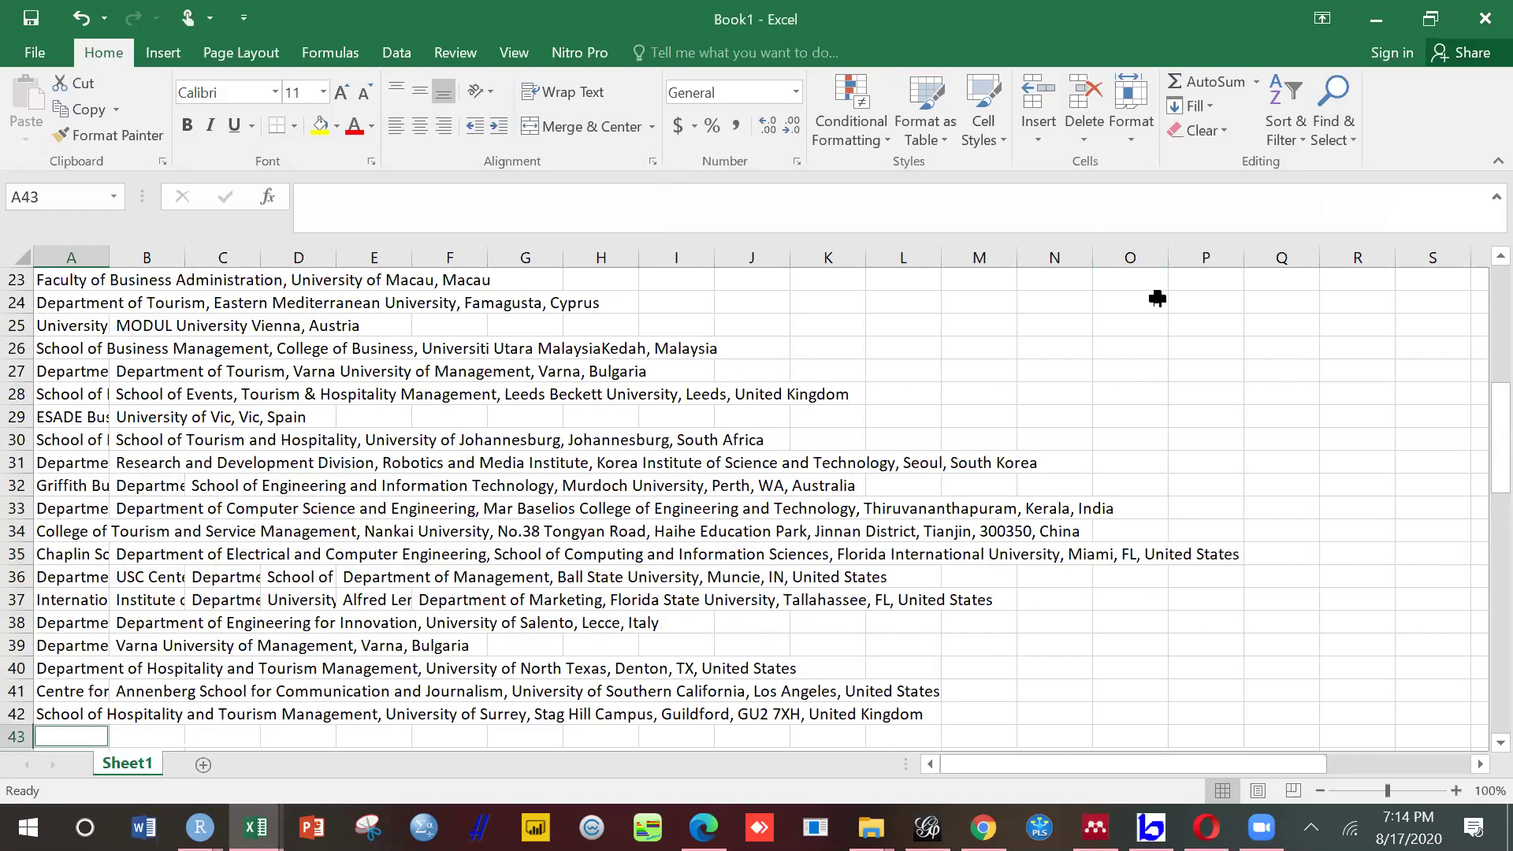
pyautogui.click(1084, 130)
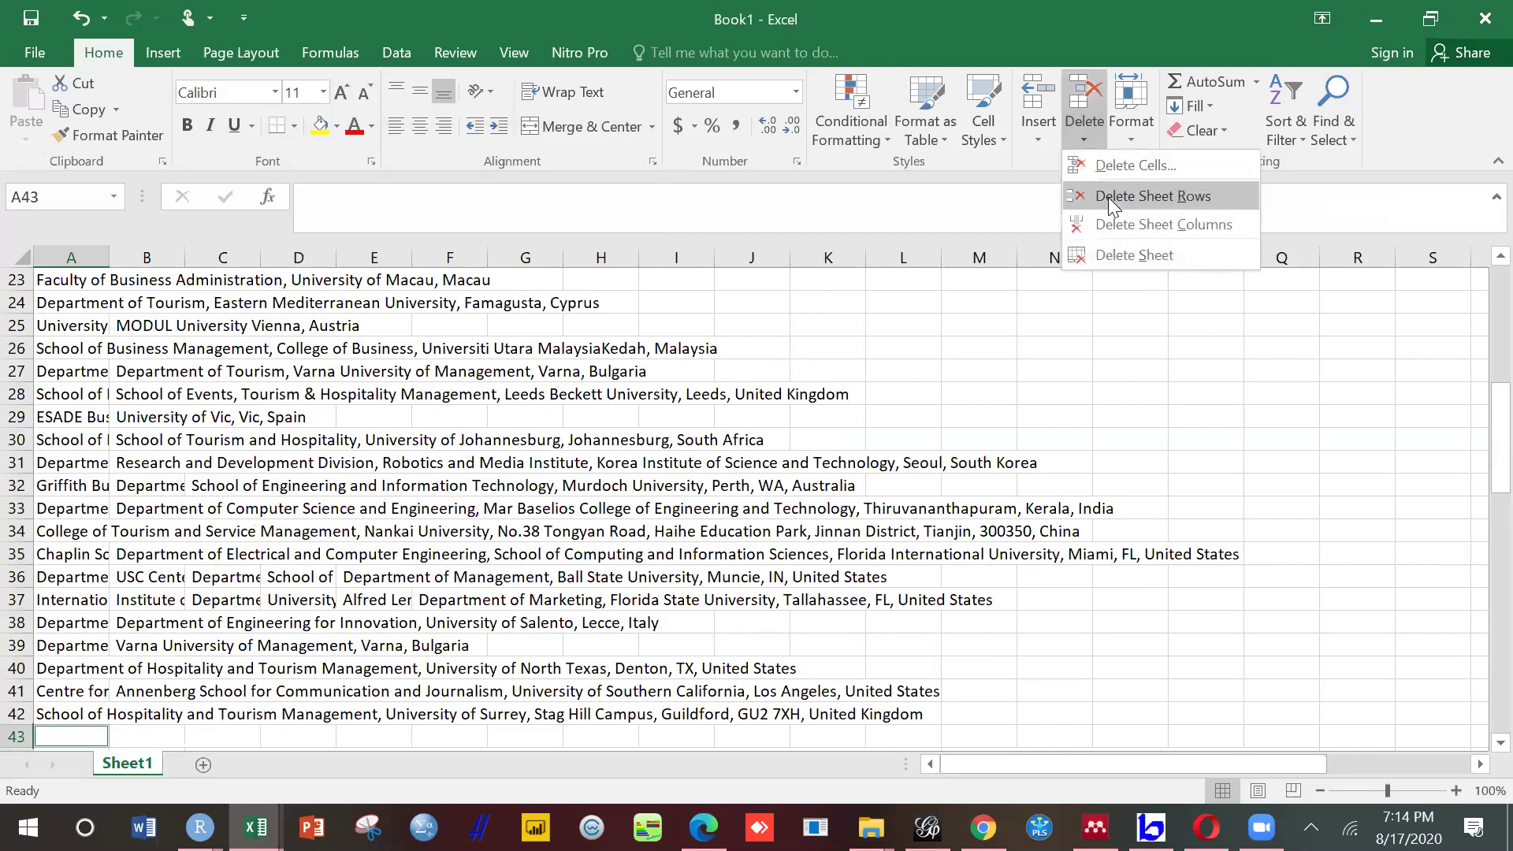
pyautogui.click(1108, 197)
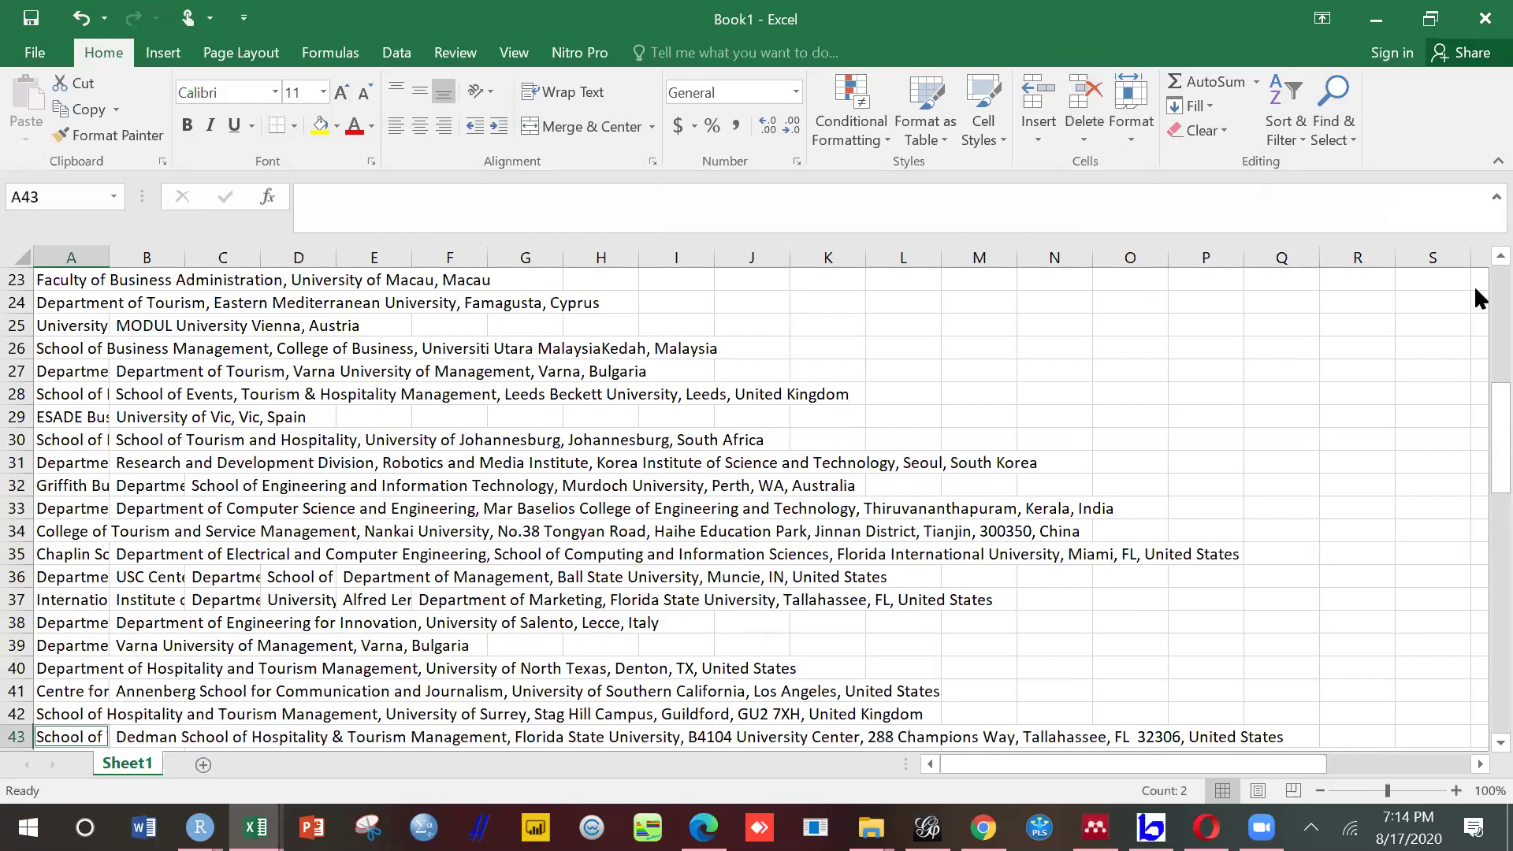
# Step: Copy the cleaned affiliations in column A from A2 through the last record in A86
pyautogui.scroll(7, 1473, 276)
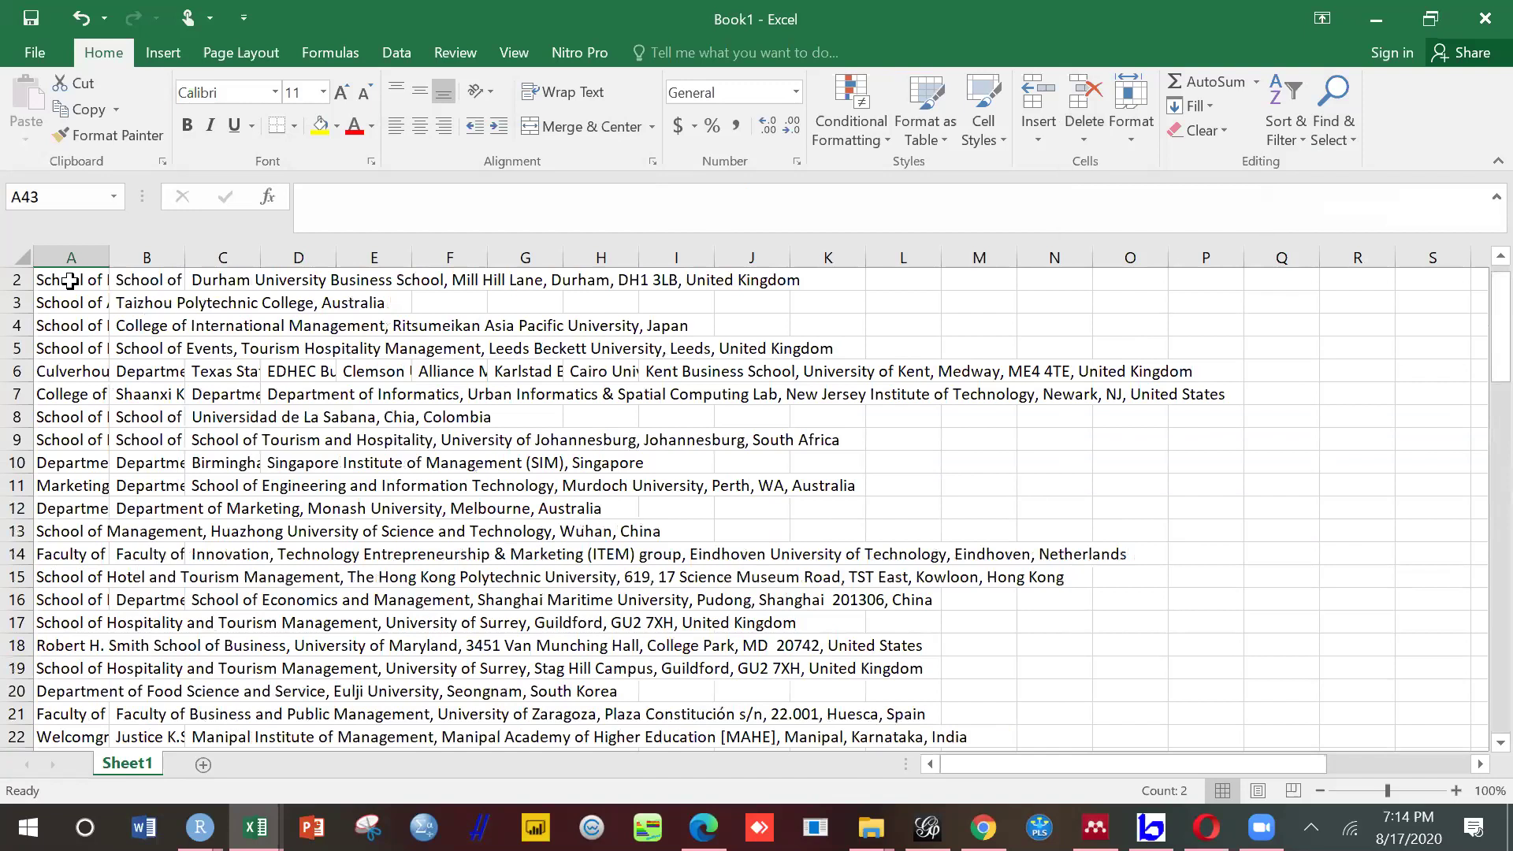
pyautogui.click(70, 280)
pyautogui.moveTo(70, 280)
pyautogui.mouseDown()
pyautogui.moveTo(70, 749)
pyautogui.moveTo(70, 281)
pyautogui.mouseUp()
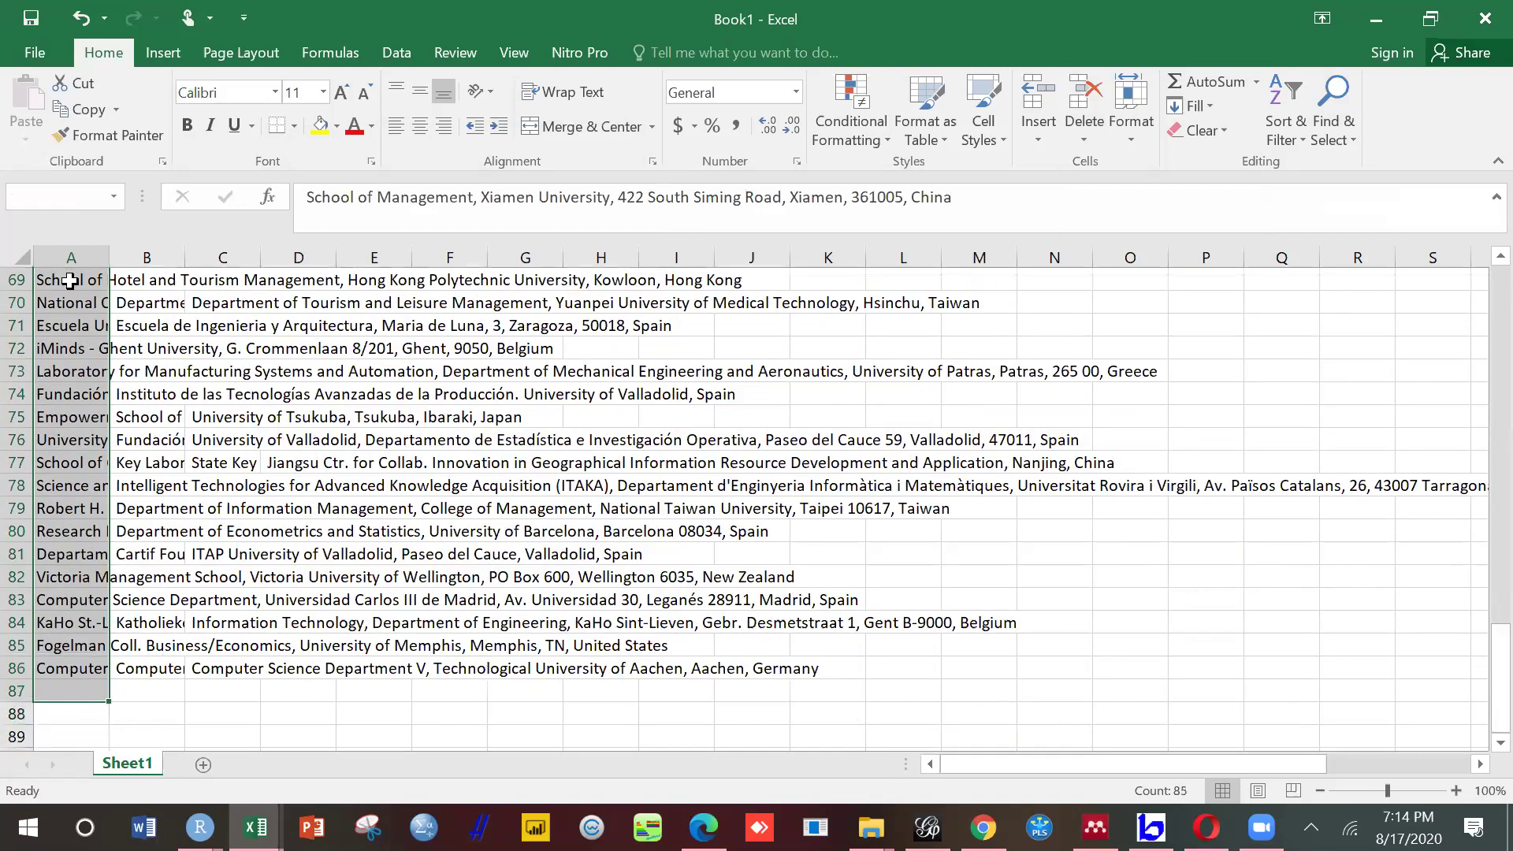
pyautogui.rightClick(81, 334)
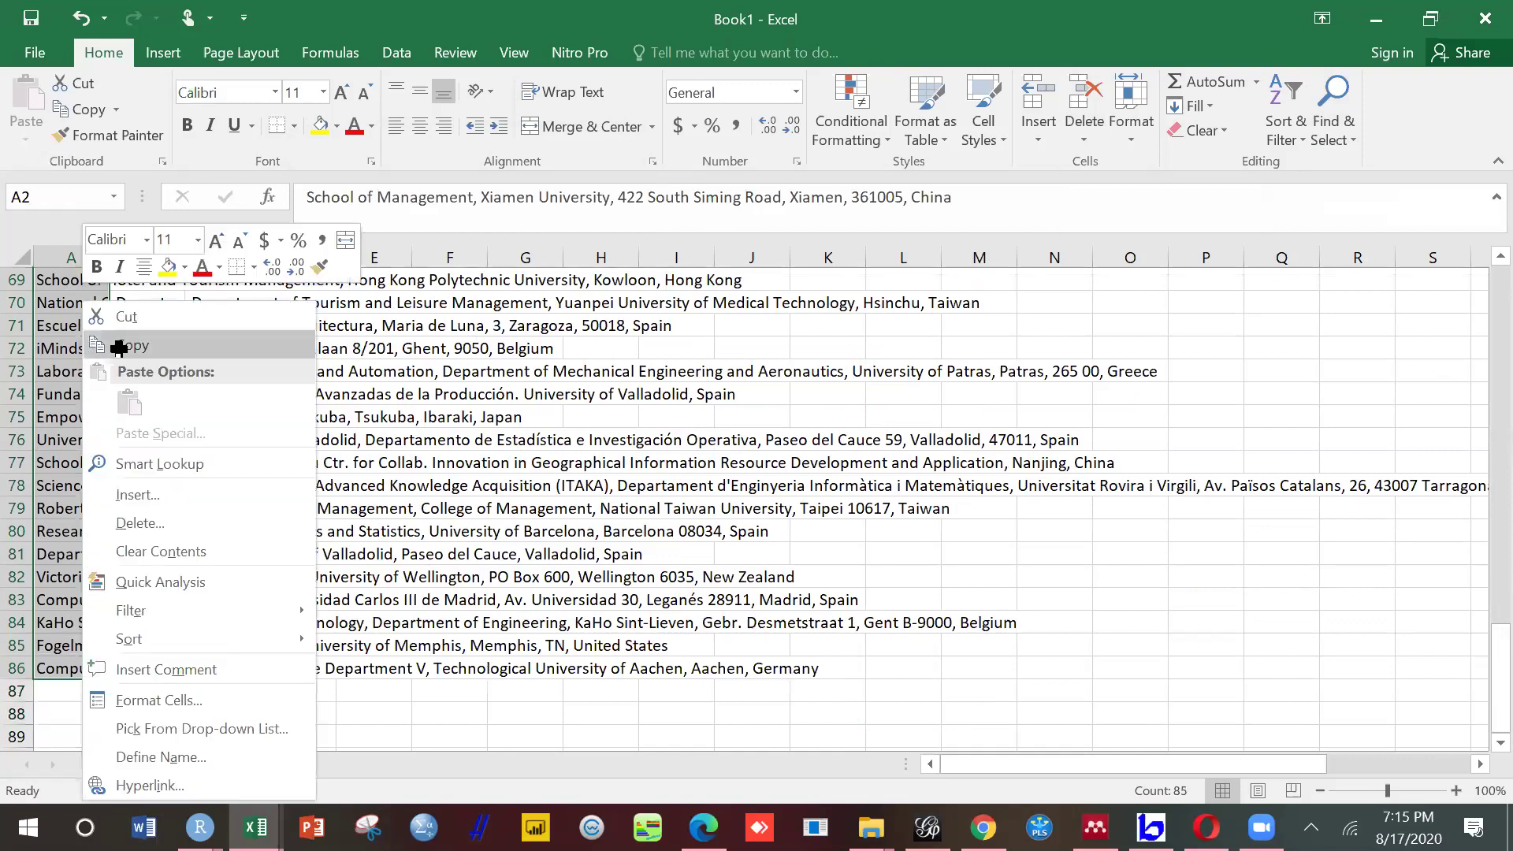
pyautogui.click(120, 346)
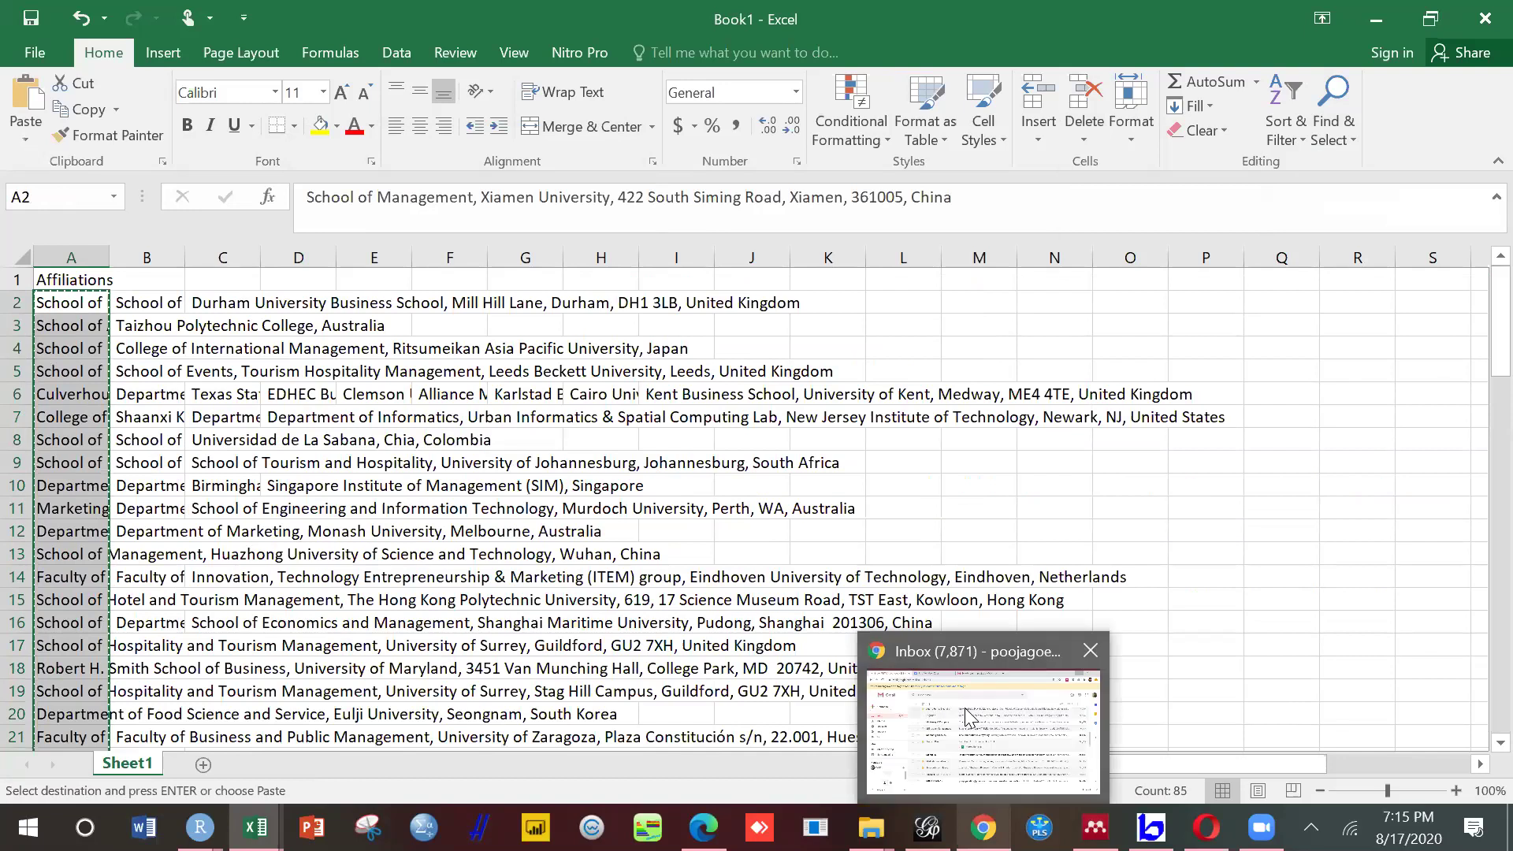
# Step: Switch to Chrome, create a blank Google Sheets spreadsheet and paste the copied affiliations into column A starting at A1
pyautogui.click(970, 713)
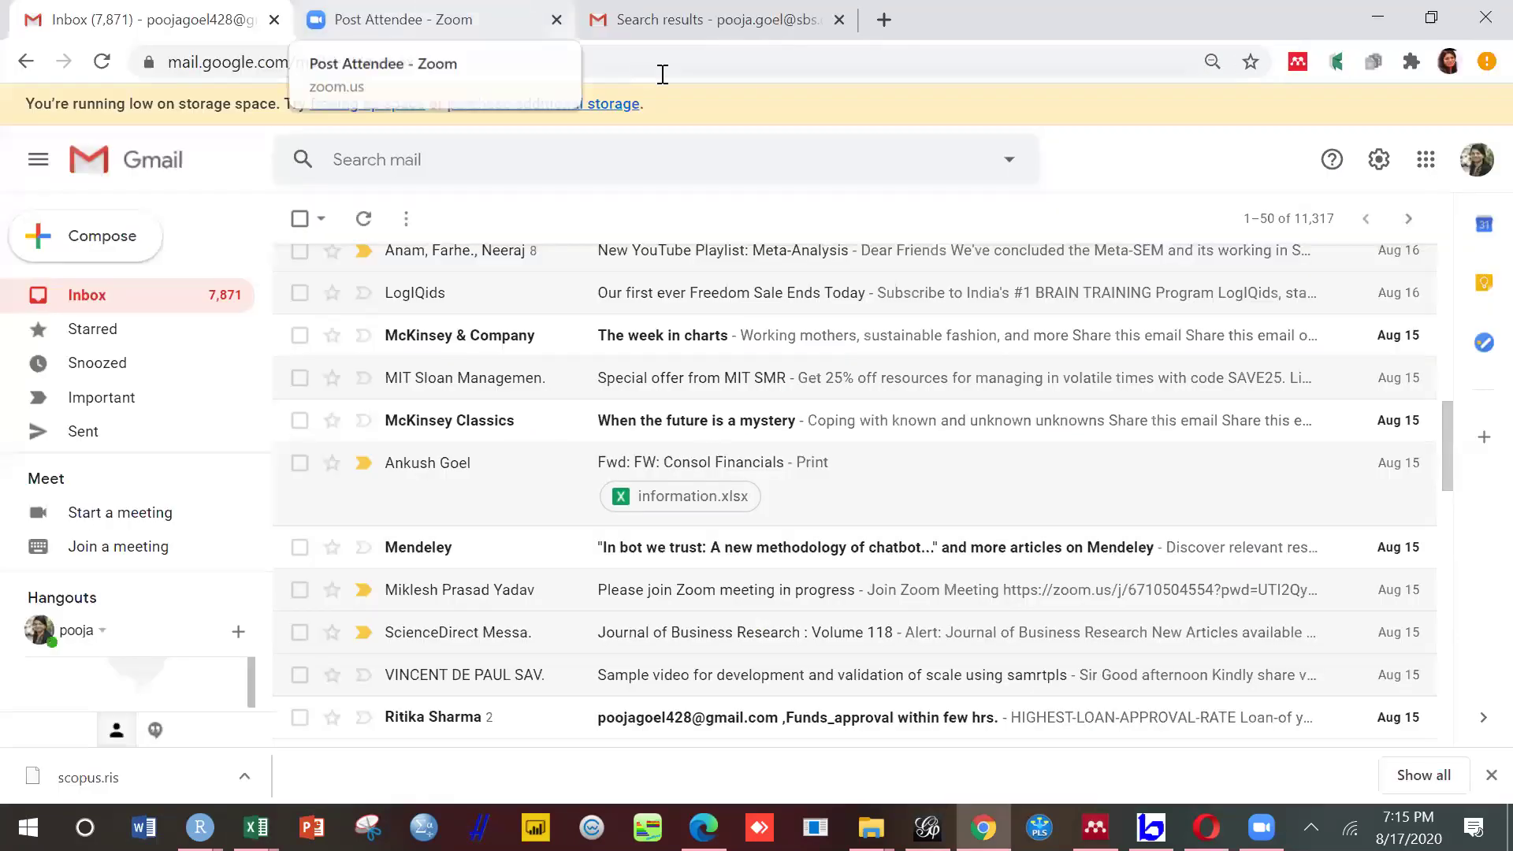
pyautogui.click(740, 29)
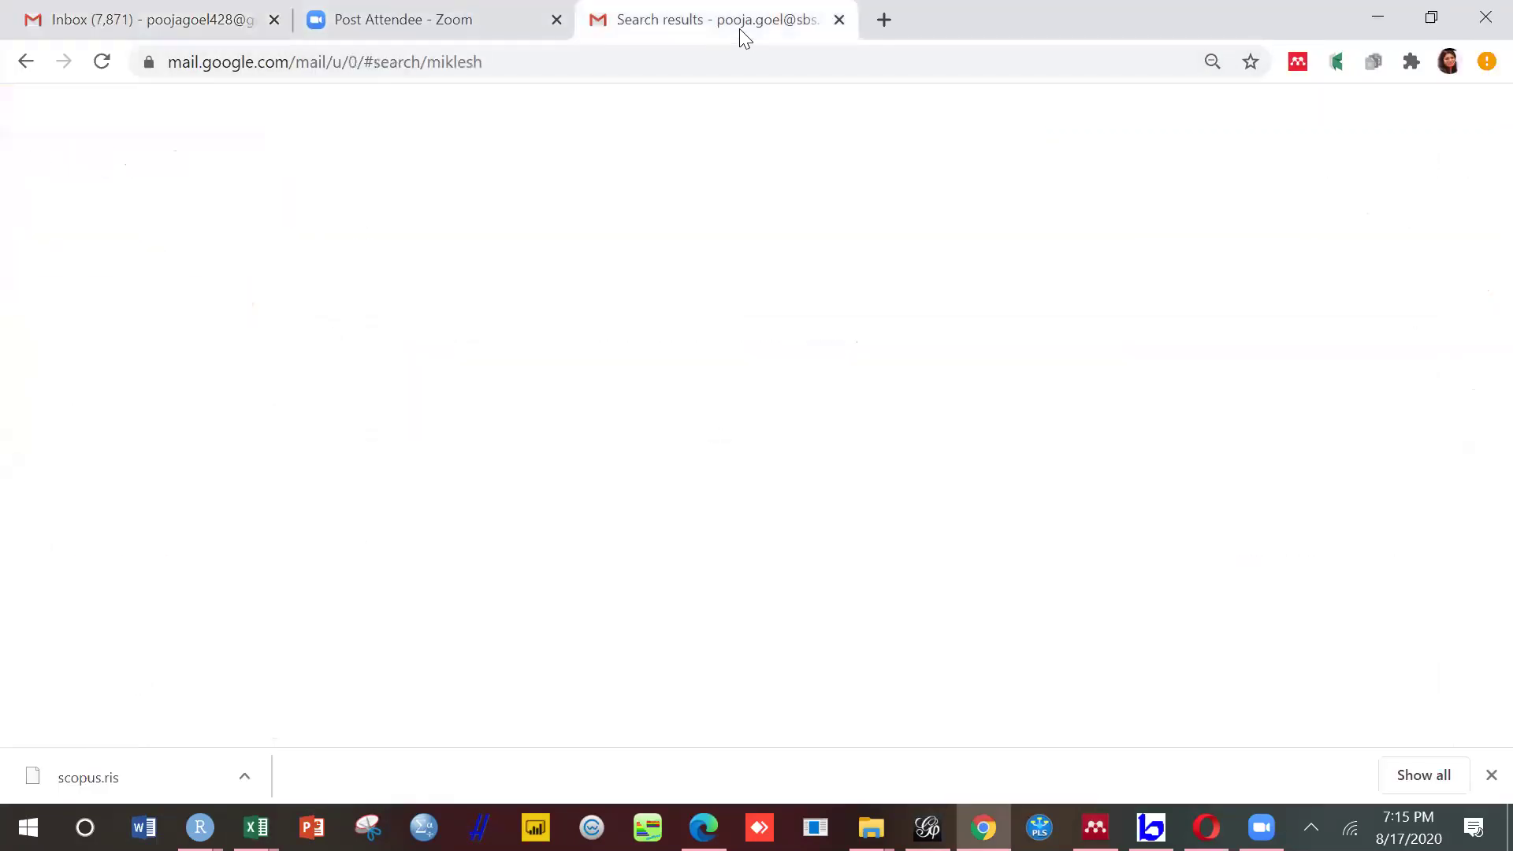
pyautogui.click(1319, 117)
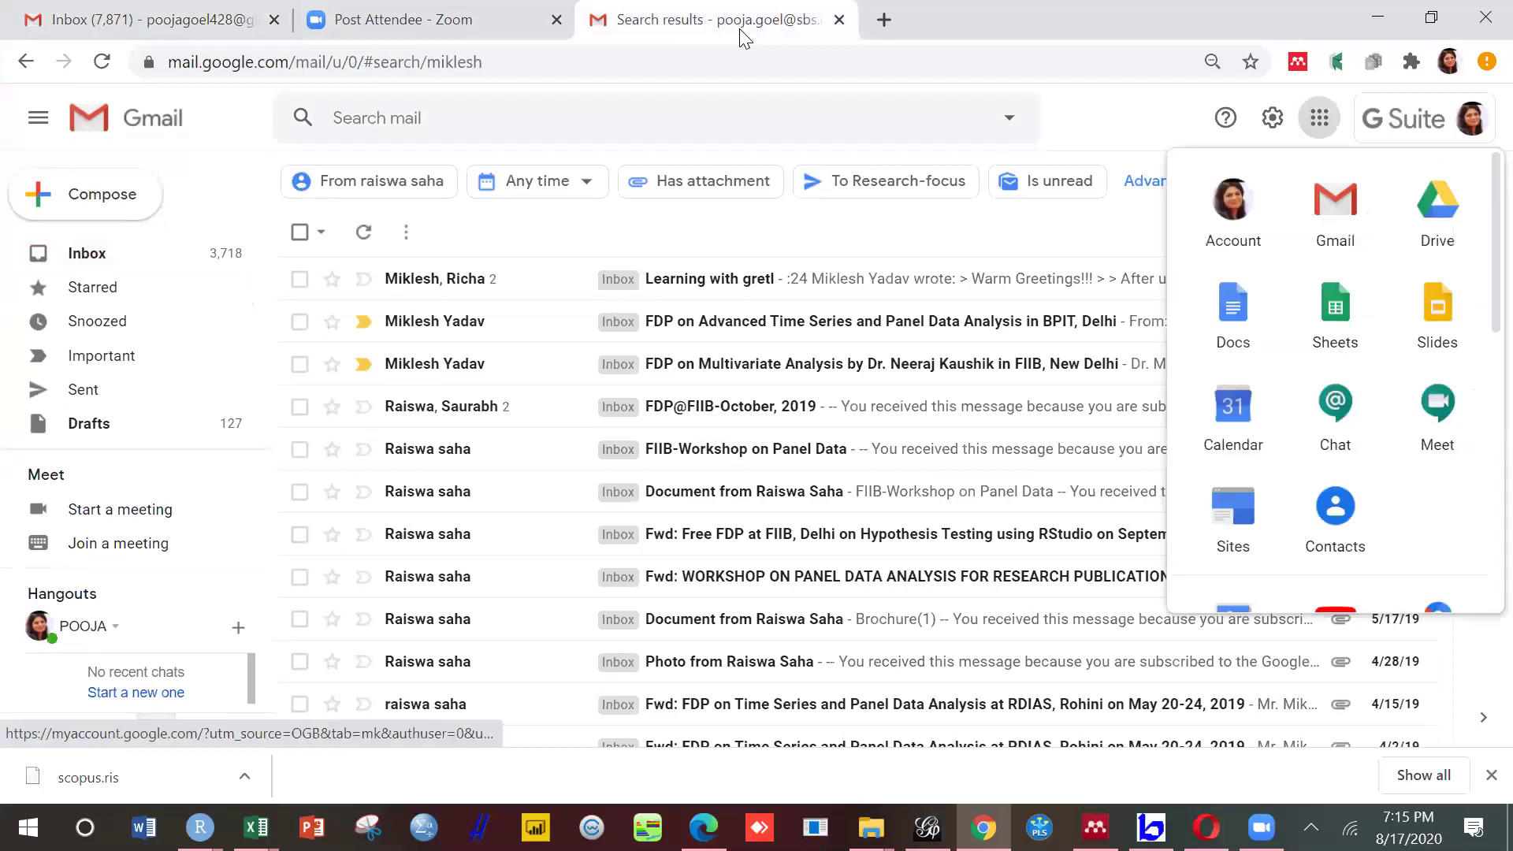
pyautogui.click(1330, 349)
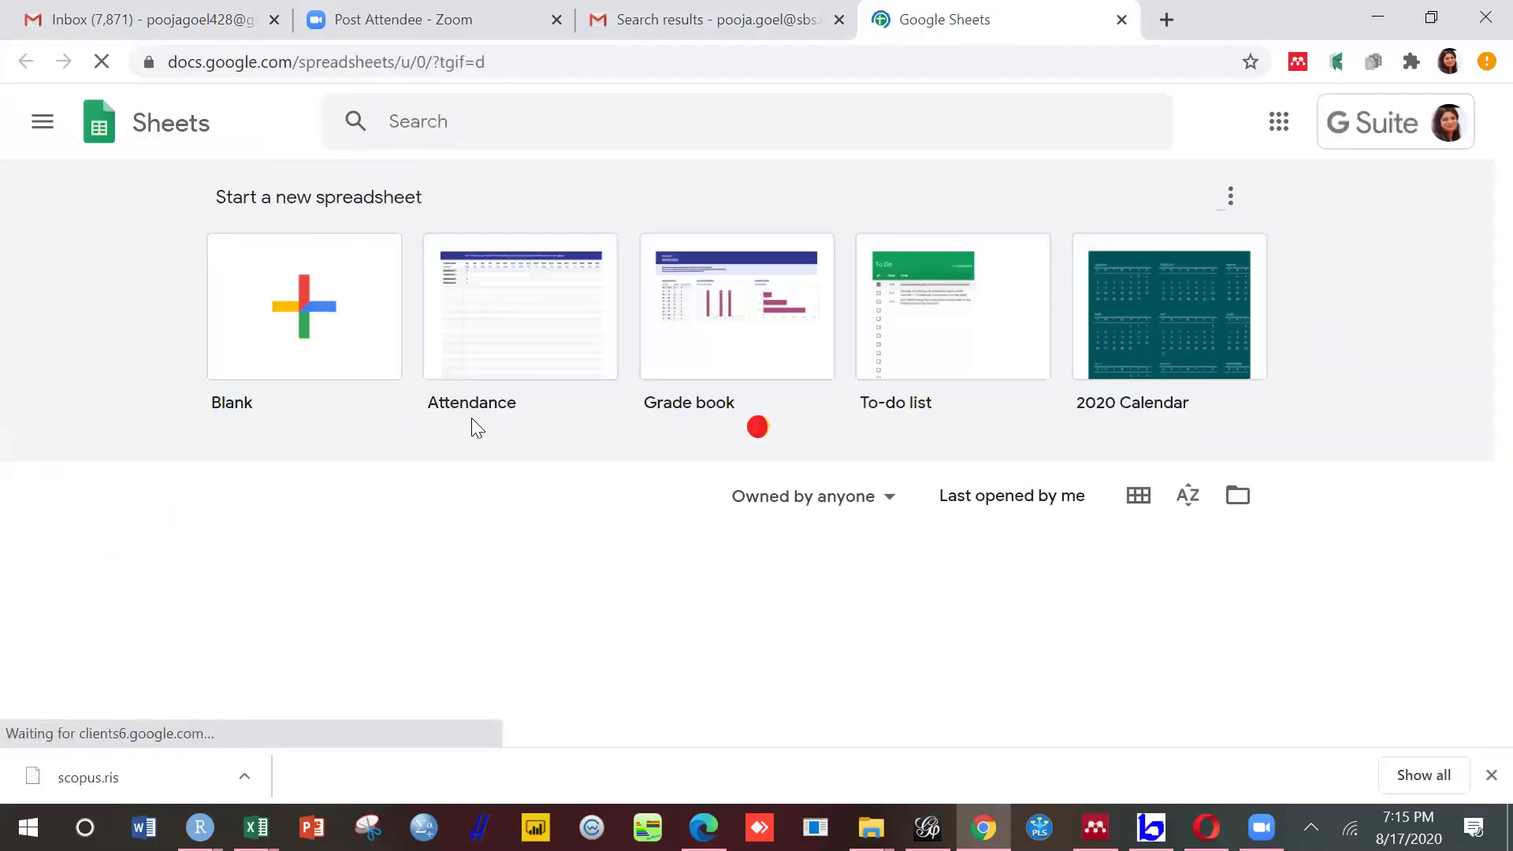
pyautogui.click(340, 364)
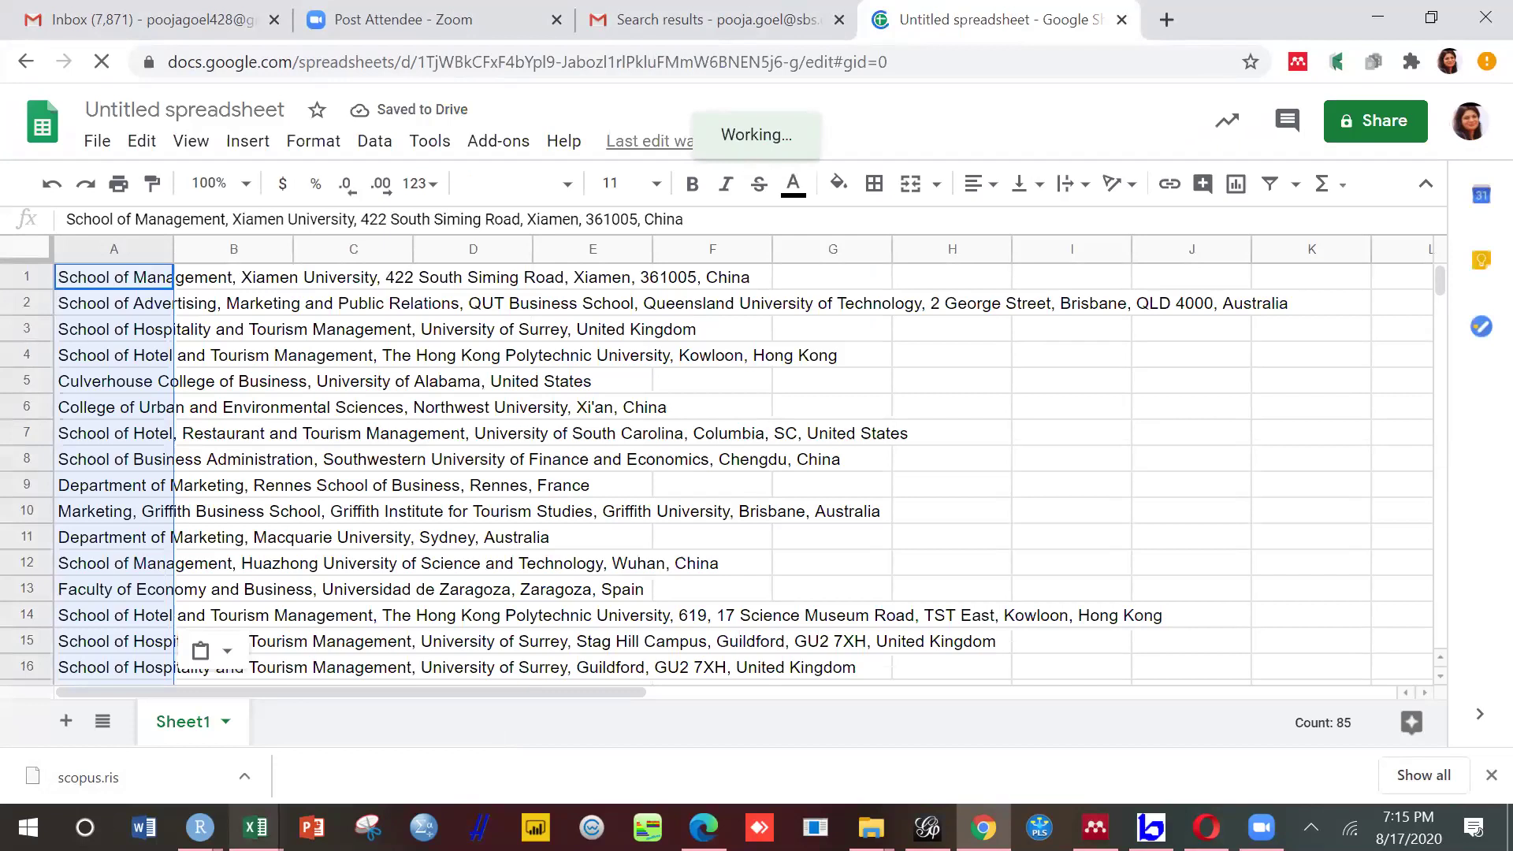
# Step: Switch back to the Excel workbook and select the column B affiliations from B2 through the last record row, B86
pyautogui.moveTo(255, 828)
pyautogui.click(410, 748)
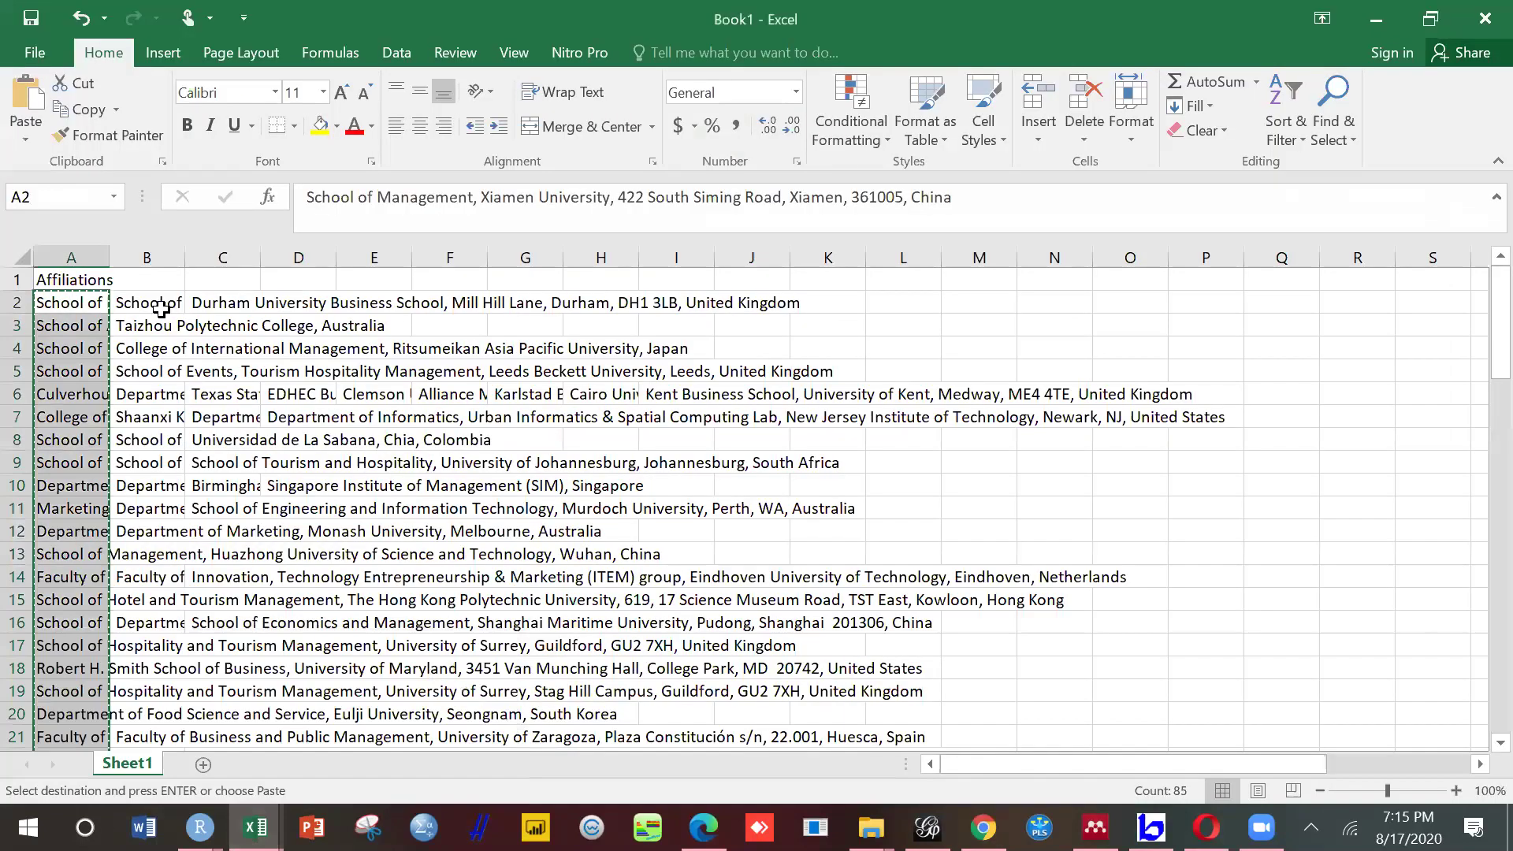
pyautogui.click(160, 309)
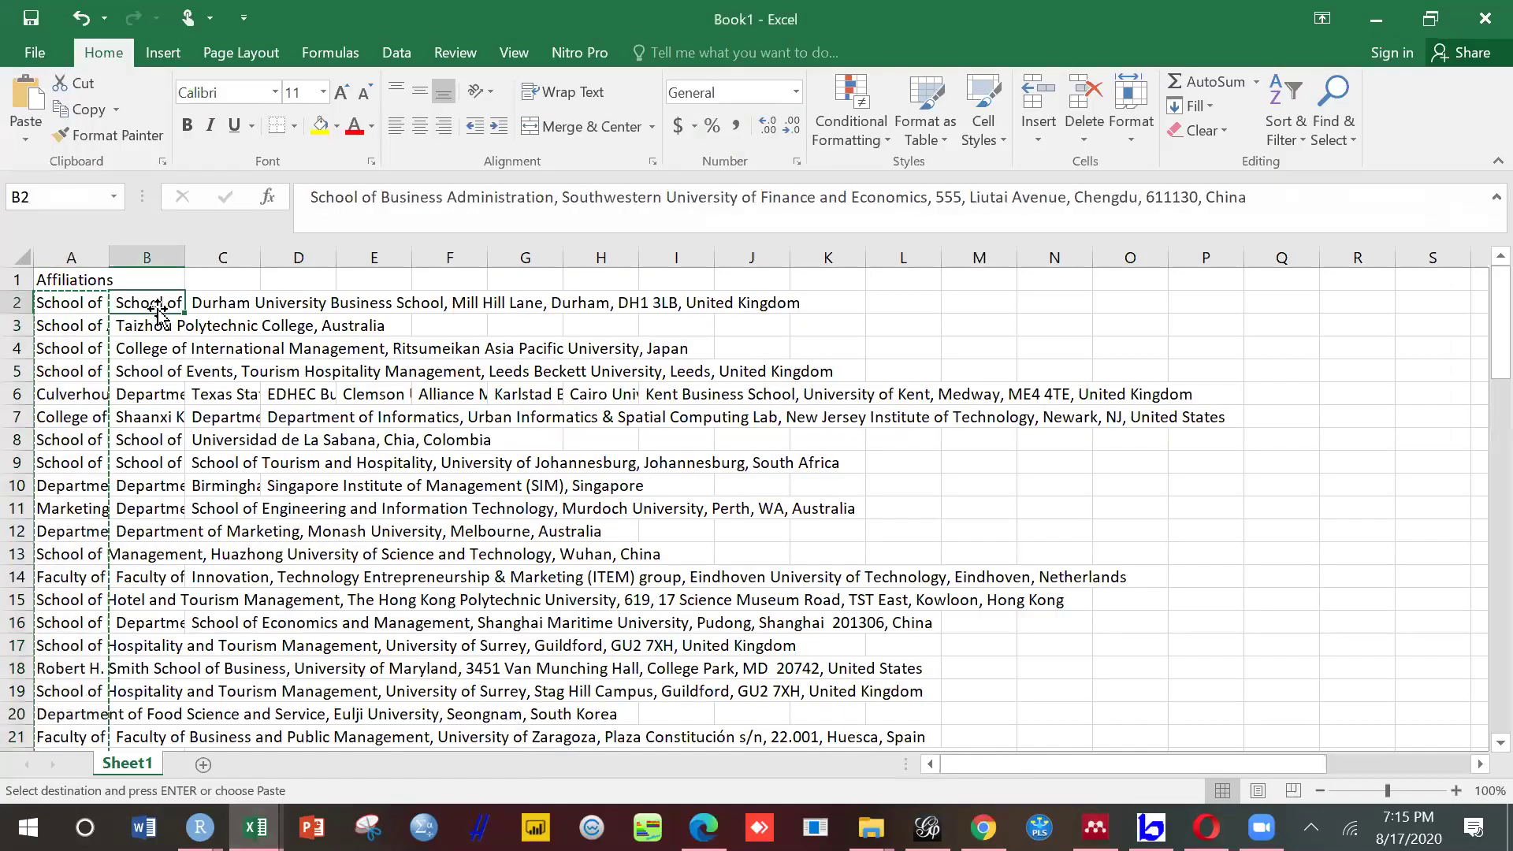
pyautogui.hotkey('shift', 'Down')
pyautogui.hotkey('shift', 'Down')
pyautogui.hotkey('shift', 'Down')
pyautogui.hotkey('shift', 'Down')
pyautogui.hotkey('shift', 'Down')
pyautogui.hotkey('shift', 'Down')
pyautogui.hotkey('shift', 'Down')
pyautogui.hotkey('shift', 'Down')
pyautogui.hotkey('shift', 'Down')
pyautogui.hotkey('shift', 'Down')
pyautogui.hotkey('shift', 'Down')
pyautogui.hotkey('shift', 'Down')
pyautogui.hotkey('shift', 'Down')
pyautogui.hotkey('shift', 'Down')
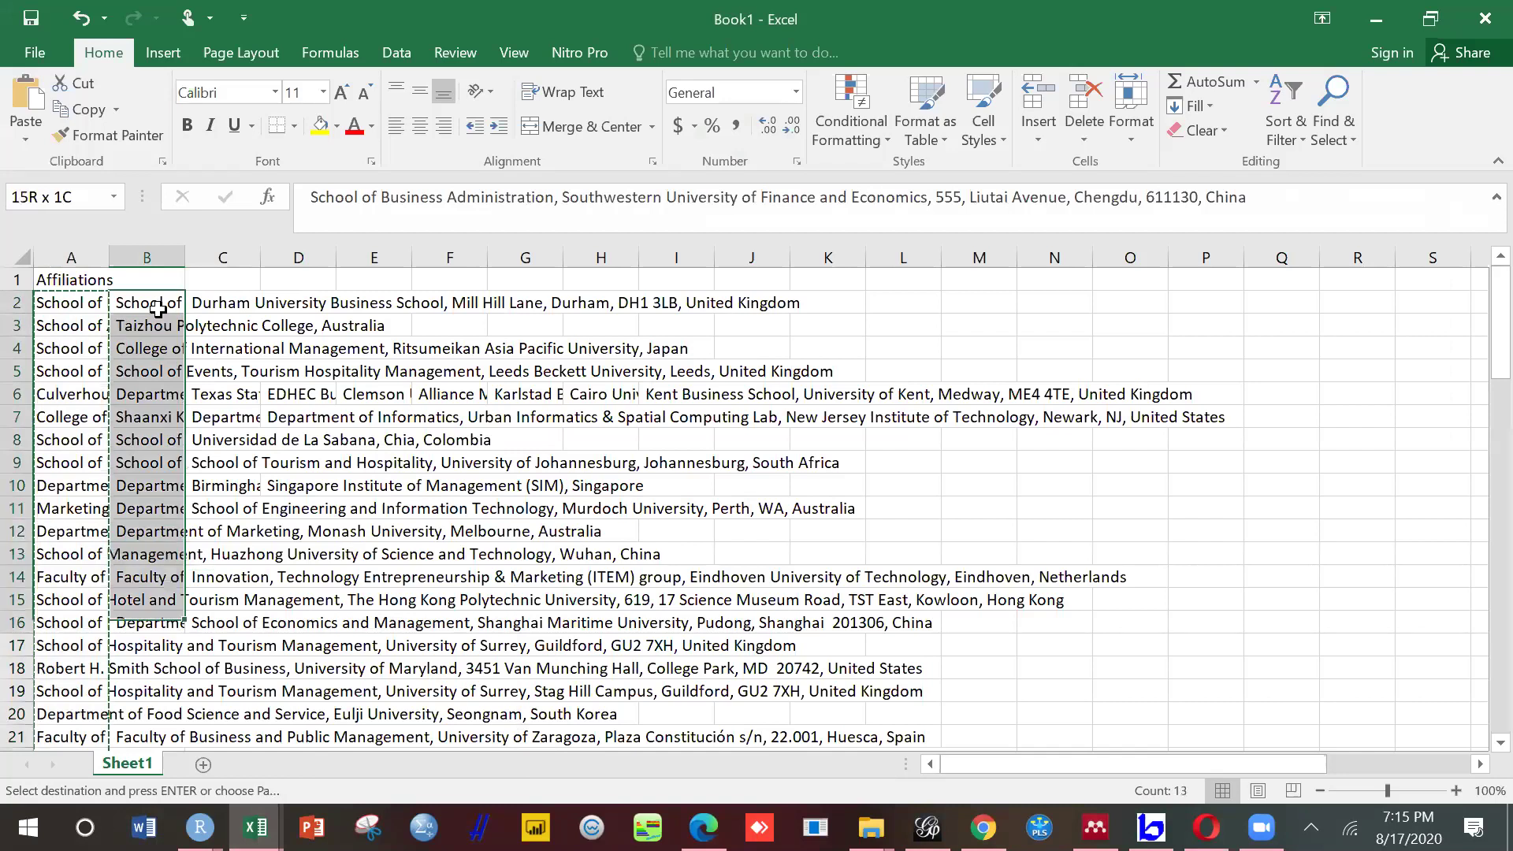
pyautogui.hotkey('shift', 'Down')
pyautogui.hotkey('shift', 'Down')
pyautogui.hotkey('shift', 'Down')
pyautogui.hotkey('shift', 'Down')
pyautogui.hotkey('shift', 'Down')
pyautogui.hotkey('shift', 'Down')
pyautogui.hotkey('shift', 'Down')
pyautogui.hotkey('shift', 'Down')
pyautogui.hotkey('shift', 'Down')
pyautogui.hotkey('shift', 'Down')
pyautogui.hotkey('shift', 'Down')
pyautogui.hotkey('shift', 'Down')
pyautogui.hotkey('shift', 'Down')
pyautogui.hotkey('shift', 'Down')
pyautogui.hotkey('shift', 'Down')
pyautogui.hotkey('shift', 'Down')
pyautogui.hotkey('shift', 'Down')
pyautogui.hotkey('shift', 'Down')
pyautogui.hotkey('shift', 'Down')
pyautogui.hotkey('shift', 'Down')
pyautogui.hotkey('shift', 'Down')
pyautogui.hotkey('shift', 'Down')
pyautogui.hotkey('shift', 'Down')
pyautogui.hotkey('shift', 'Down')
pyautogui.hotkey('shift', 'Down')
pyautogui.hotkey('shift', 'Down')
pyautogui.hotkey('shift', 'Down')
pyautogui.hotkey('shift', 'Down')
pyautogui.hotkey('shift', 'Down')
pyautogui.hotkey('shift', 'Down')
pyautogui.hotkey('shift', 'Down')
pyautogui.hotkey('shift', 'Down')
pyautogui.hotkey('shift', 'Down')
pyautogui.hotkey('shift', 'Down')
pyautogui.hotkey('shift', 'Down')
pyautogui.hotkey('shift', 'Down')
pyautogui.hotkey('shift', 'Down')
pyautogui.hotkey('shift', 'Down')
pyautogui.hotkey('shift', 'Down')
pyautogui.hotkey('shift', 'Down')
pyautogui.hotkey('shift', 'Down')
pyautogui.hotkey('shift', 'Down')
pyautogui.hotkey('shift', 'Down')
pyautogui.hotkey('shift', 'Down')
pyautogui.hotkey('shift', 'Down')
pyautogui.hotkey('shift', 'Down')
pyautogui.hotkey('shift', 'Down')
pyautogui.hotkey('shift', 'Down')
pyautogui.hotkey('shift', 'Down')
pyautogui.hotkey('shift', 'Down')
pyautogui.hotkey('shift', 'Down')
pyautogui.hotkey('shift', 'Down')
pyautogui.hotkey('shift', 'Down')
pyautogui.hotkey('shift', 'Down')
pyautogui.hotkey('shift', 'Down')
pyautogui.hotkey('shift', 'Down')
pyautogui.hotkey('shift', 'Down')
pyautogui.hotkey('shift', 'Down')
pyautogui.hotkey('shift', 'Down')
pyautogui.hotkey('shift', 'Down')
pyautogui.hotkey('shift', 'Down')
pyautogui.hotkey('shift', 'Down')
pyautogui.hotkey('shift', 'Down')
pyautogui.hotkey('shift', 'Down')
pyautogui.hotkey('shift', 'Down')
pyautogui.hotkey('shift', 'Down')
pyautogui.hotkey('shift', 'Down')
pyautogui.hotkey('shift', 'Down')
pyautogui.hotkey('shift', 'Down')
pyautogui.hotkey('shift', 'Down')
pyautogui.hotkey('shift', 'Down')
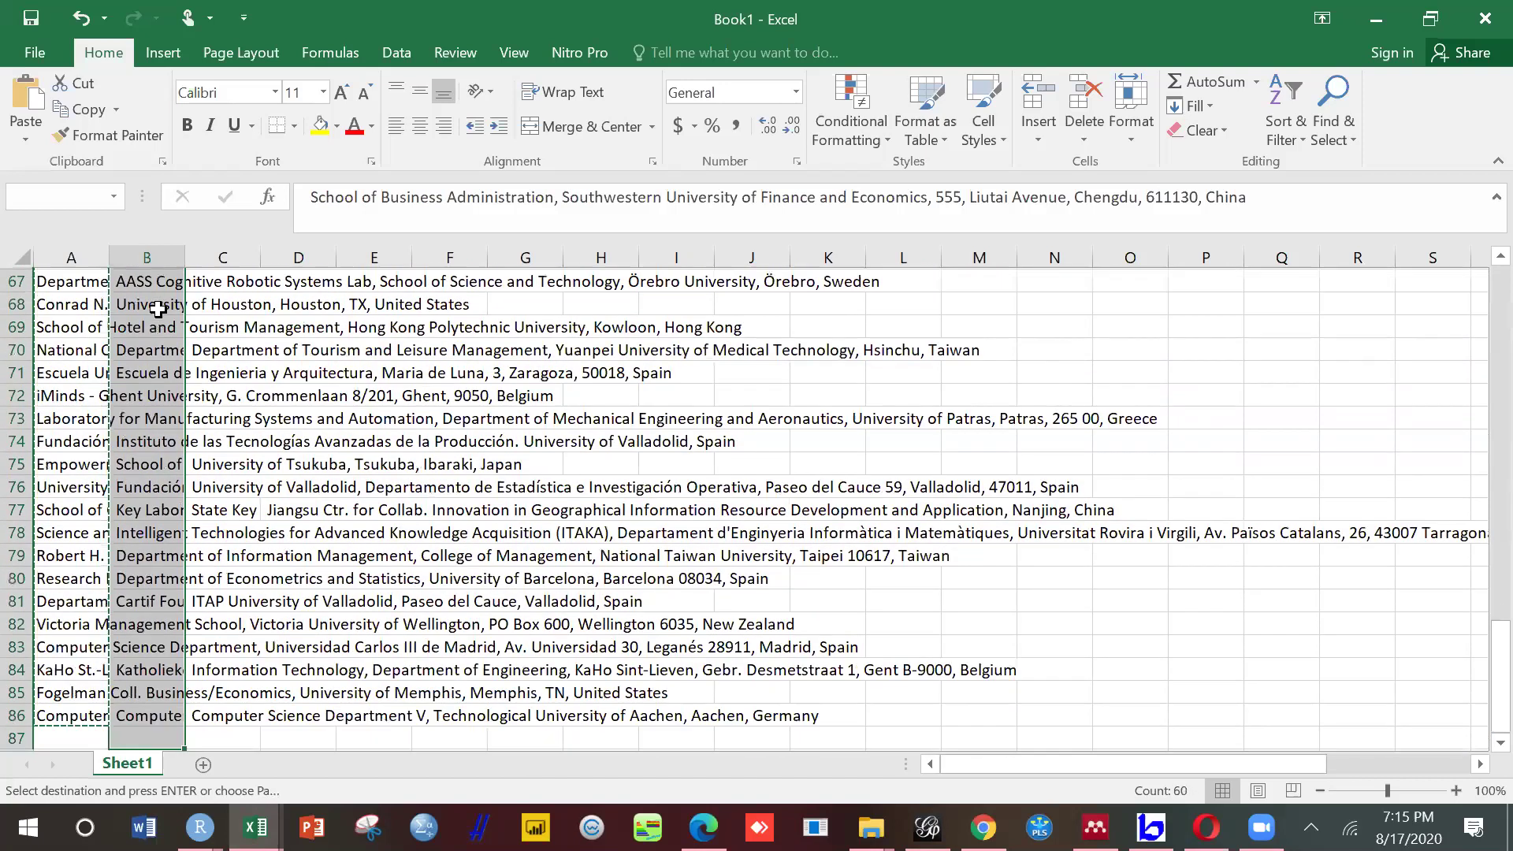
pyautogui.hotkey('shift', 'Up')
pyautogui.hotkey('shift', 'Up')
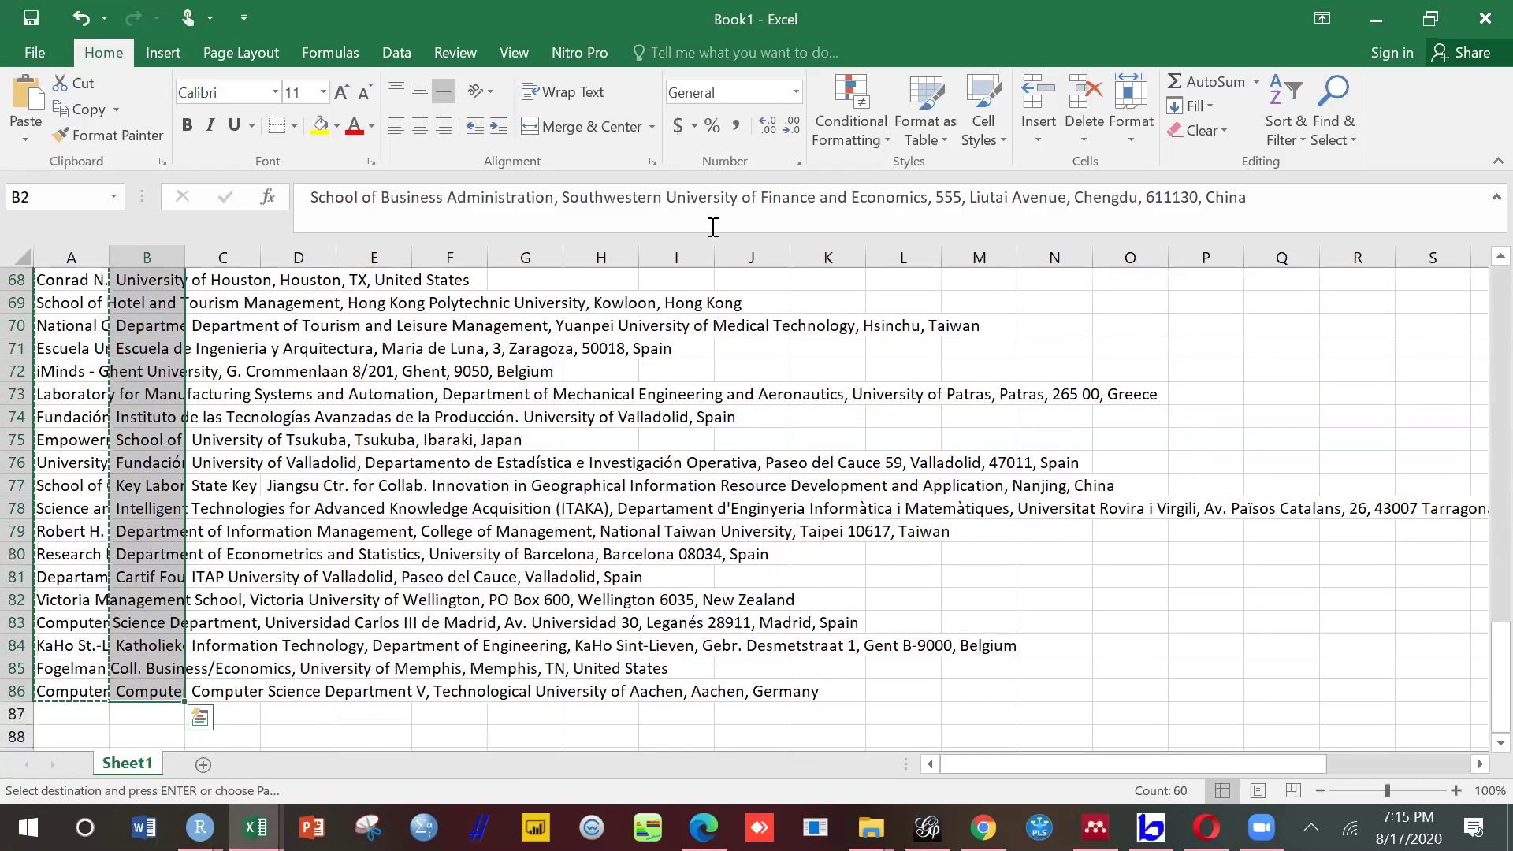
# Step: Find the blank cells within the selected column B range using Go To Special and delete their entire sheet rows
pyautogui.click(1336, 118)
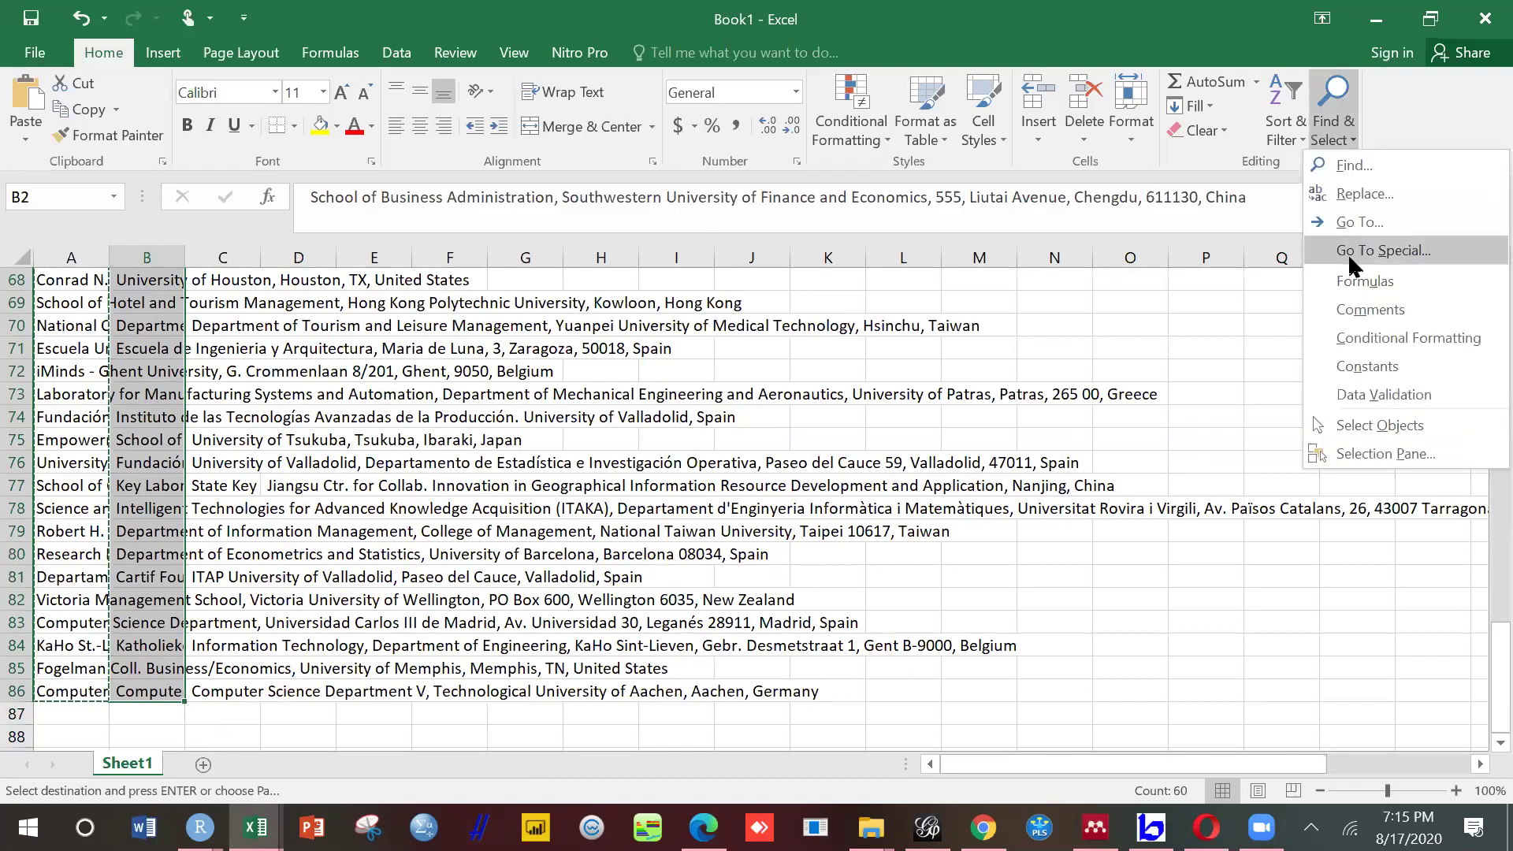
pyautogui.click(1350, 260)
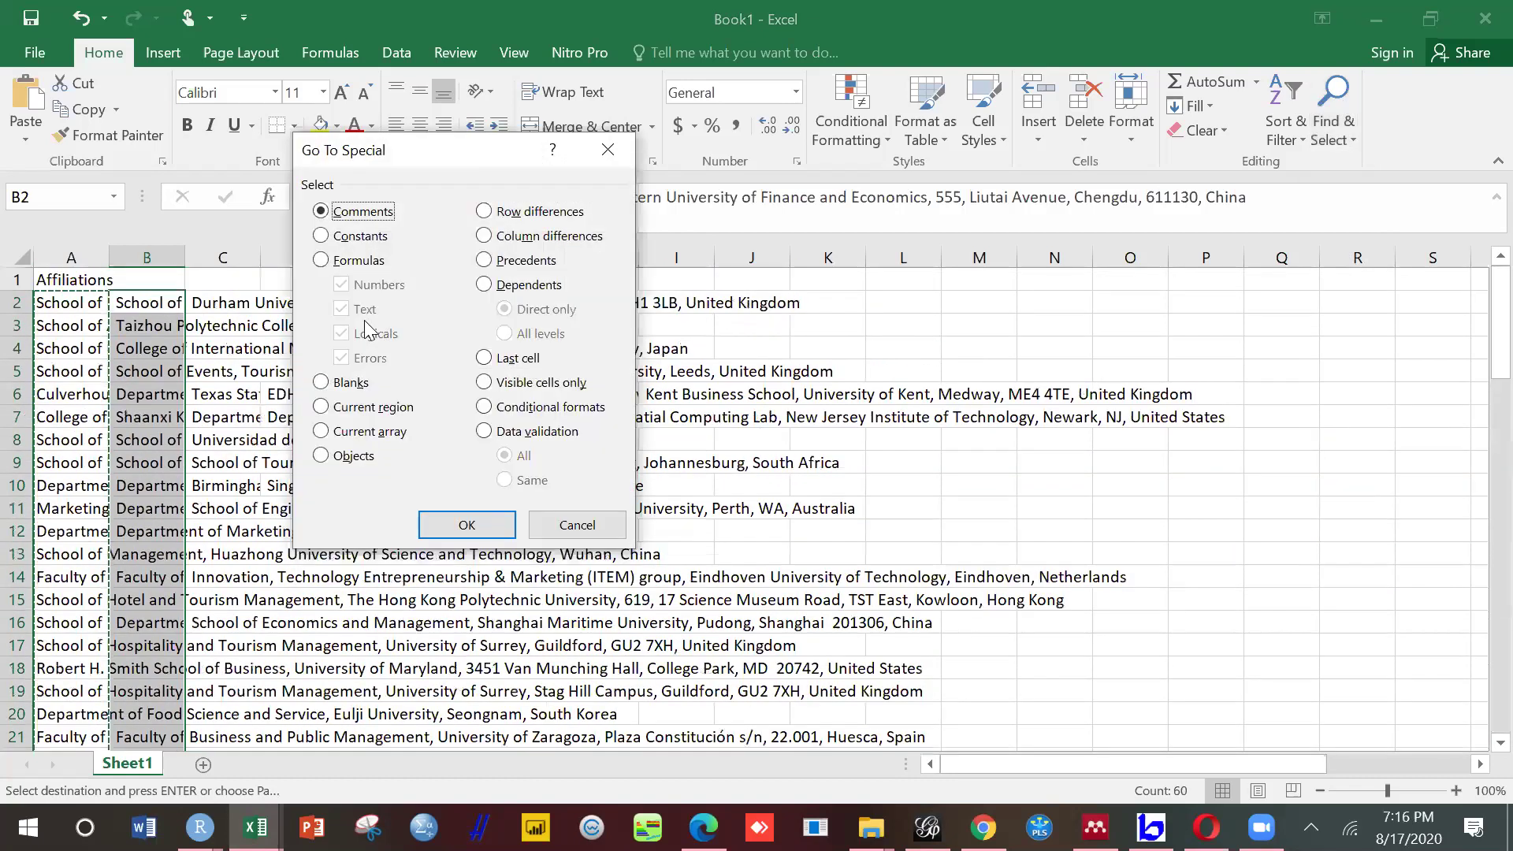
pyautogui.click(356, 386)
pyautogui.click(450, 517)
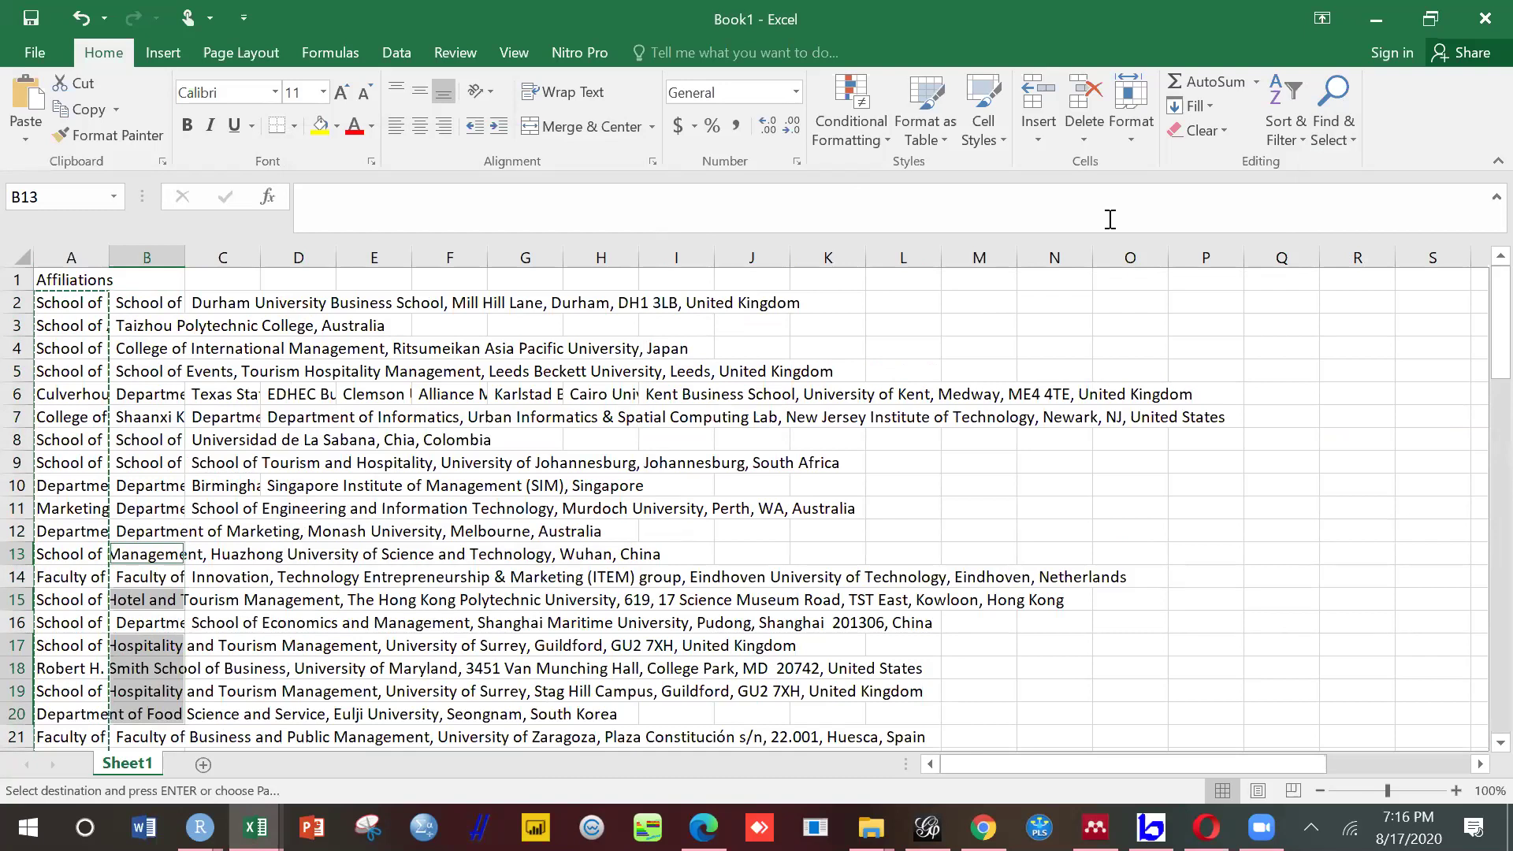
pyautogui.click(1084, 138)
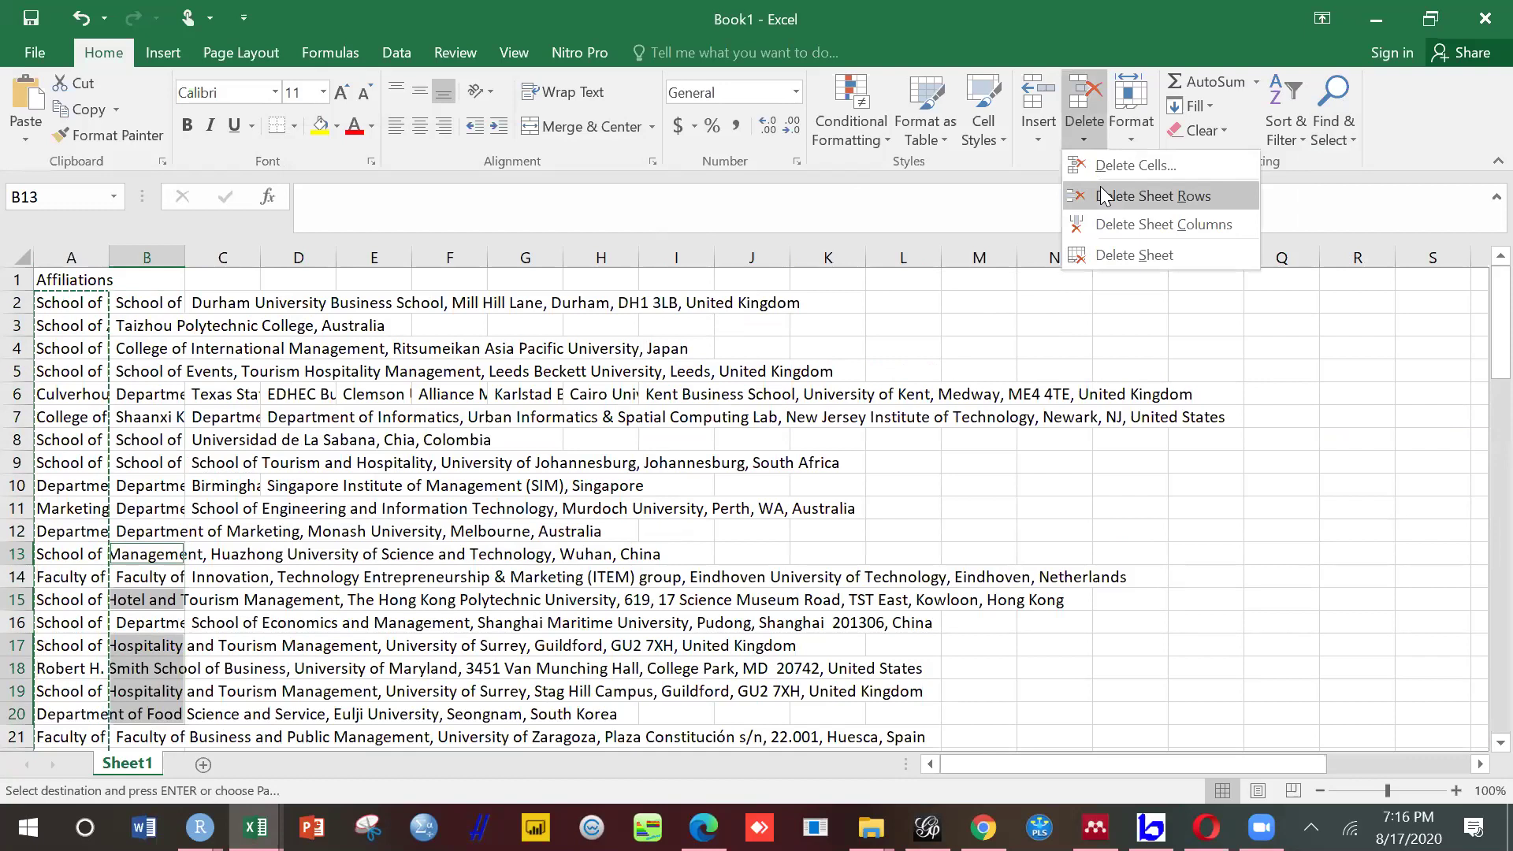
pyautogui.click(1105, 196)
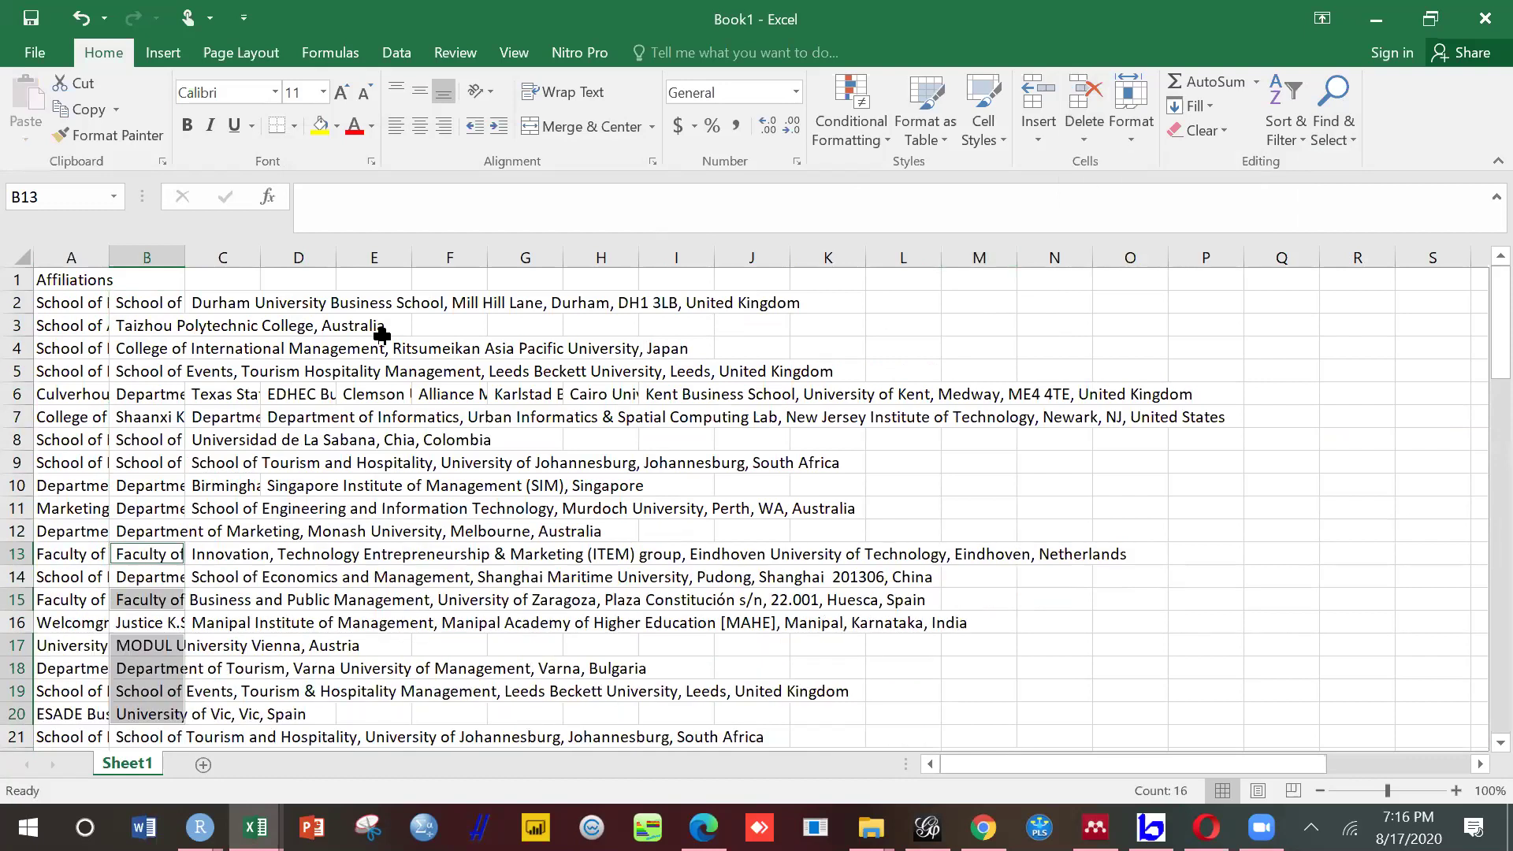
# Step: Copy the cleaned affiliations in column B from B2 through the last record in B61
pyautogui.click(155, 307)
pyautogui.hotkey('shift', 'Down')
pyautogui.hotkey('shift', 'Down')
pyautogui.hotkey('shift', 'Down')
pyautogui.hotkey('shift', 'Down')
pyautogui.hotkey('shift', 'Down')
pyautogui.hotkey('shift', 'Down')
pyautogui.hotkey('shift', 'Down')
pyautogui.hotkey('shift', 'Down')
pyautogui.hotkey('shift', 'Down')
pyautogui.hotkey('shift', 'Down')
pyautogui.hotkey('shift', 'Down')
pyautogui.hotkey('shift', 'Down')
pyautogui.hotkey('shift', 'Down')
pyautogui.hotkey('shift', 'Down')
pyautogui.hotkey('shift', 'Down')
pyautogui.hotkey('shift', 'Down')
pyautogui.hotkey('shift', 'Down')
pyautogui.hotkey('shift', 'Down')
pyautogui.hotkey('shift', 'Down')
pyautogui.hotkey('shift', 'Down')
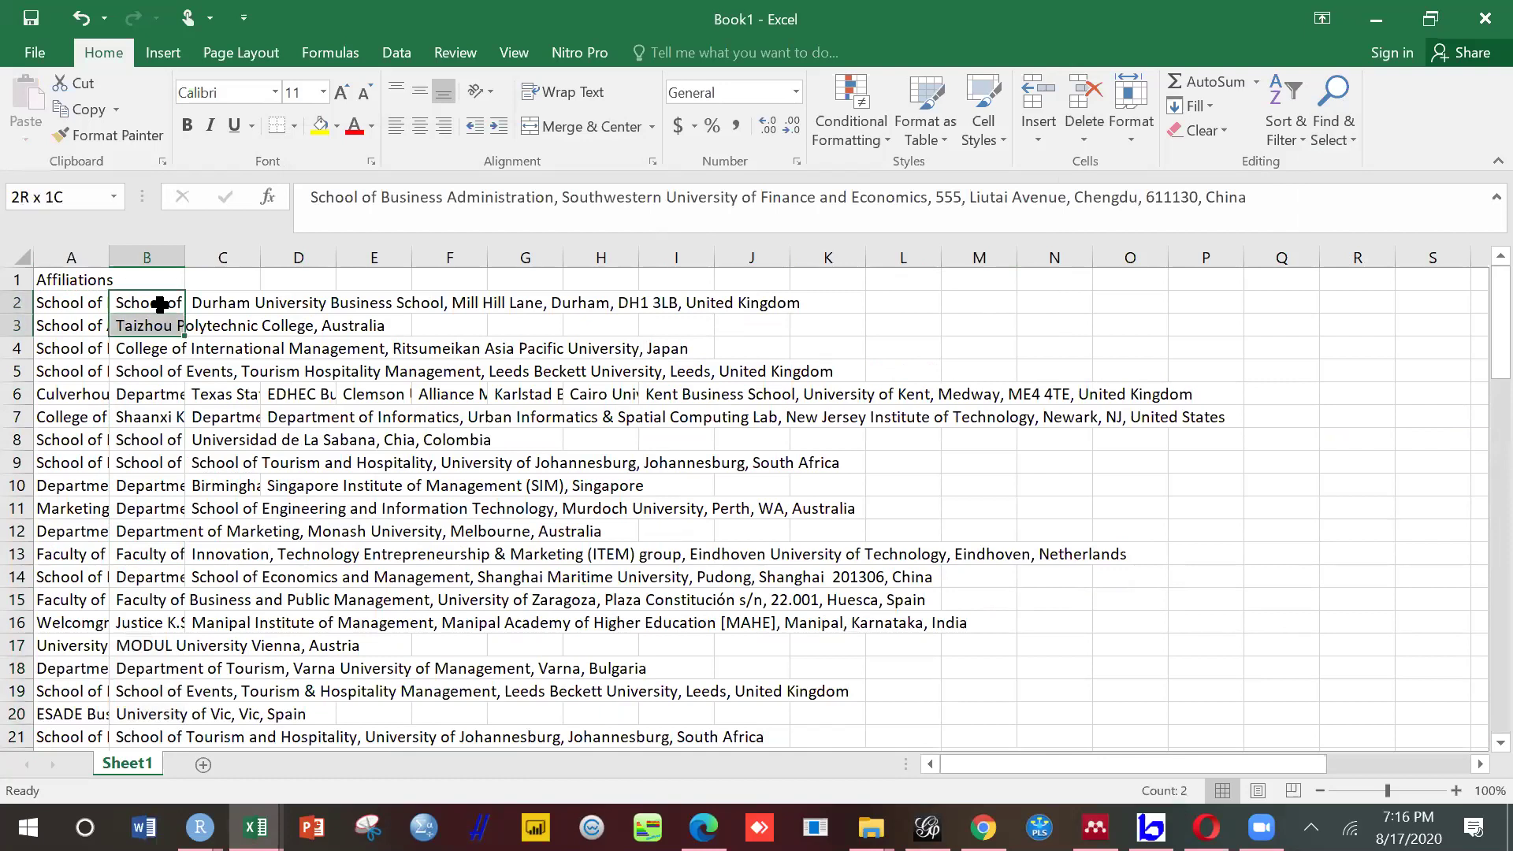
pyautogui.hotkey('shift', 'Down')
pyautogui.hotkey('shift', 'Down')
pyautogui.hotkey('shift', 'Down')
pyautogui.hotkey('shift', 'Down')
pyautogui.hotkey('shift', 'Down')
pyautogui.hotkey('shift', 'Down')
pyautogui.hotkey('shift', 'Down')
pyautogui.hotkey('shift', 'Down')
pyautogui.hotkey('shift', 'Down')
pyautogui.hotkey('shift', 'Down')
pyautogui.hotkey('shift', 'Down')
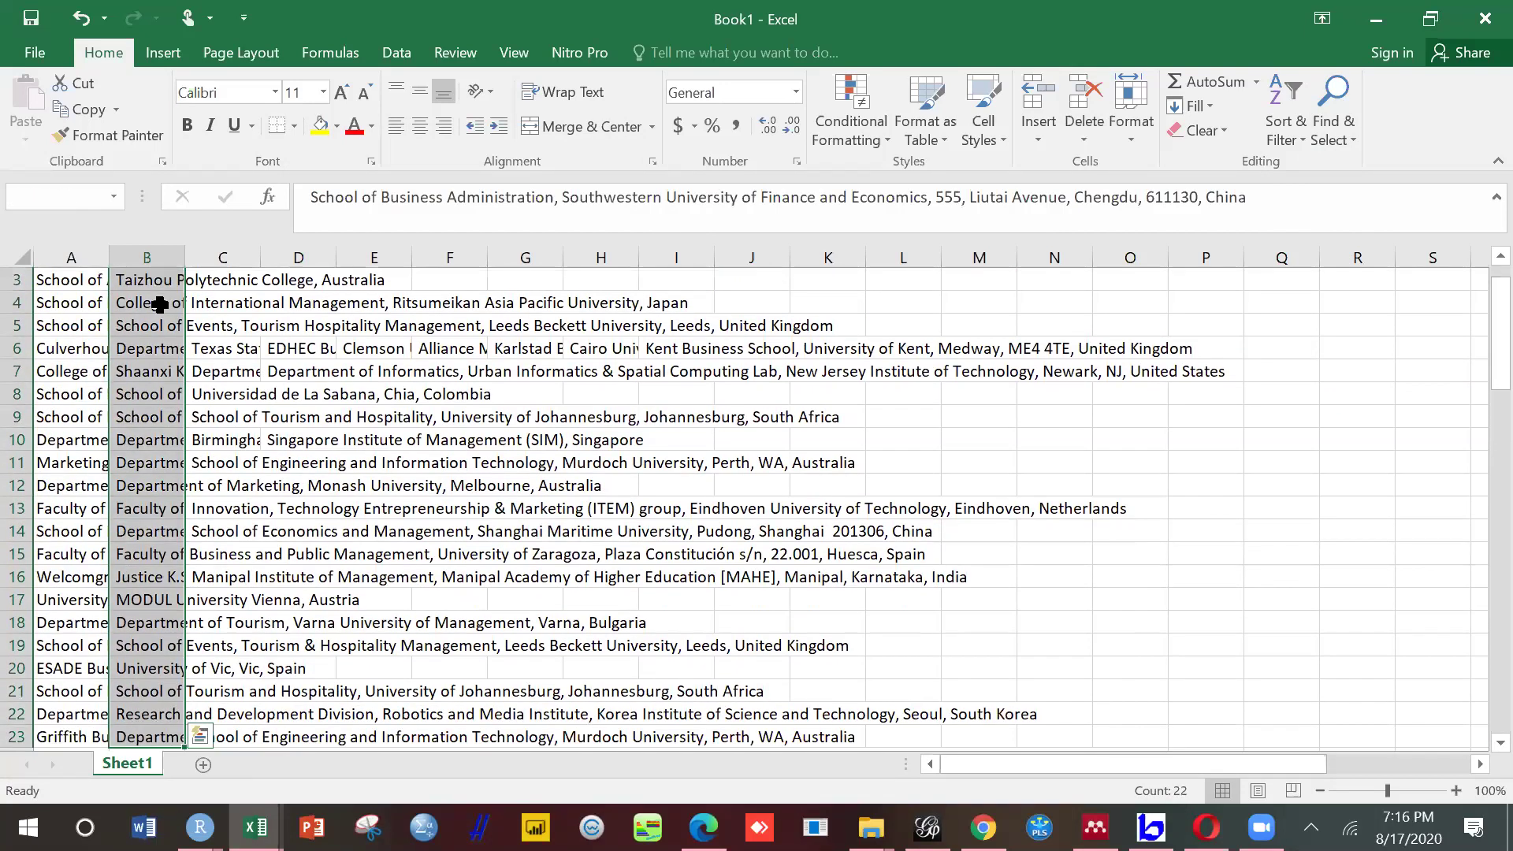
pyautogui.hotkey('shift', 'Down')
pyautogui.hotkey('shift', 'Down')
pyautogui.hotkey('shift', 'Down')
pyautogui.hotkey('shift', 'Down')
pyautogui.hotkey('shift', 'Down')
pyautogui.hotkey('shift', 'Down')
pyautogui.hotkey('shift', 'Down')
pyautogui.hotkey('shift', 'Down')
pyautogui.hotkey('shift', 'Down')
pyautogui.hotkey('shift', 'Down')
pyautogui.hotkey('shift', 'Down')
pyautogui.hotkey('shift', 'Down')
pyautogui.hotkey('shift', 'Down')
pyautogui.hotkey('shift', 'Down')
pyautogui.hotkey('shift', 'Down')
pyautogui.hotkey('shift', 'Down')
pyautogui.hotkey('shift', 'Down')
pyautogui.hotkey('shift', 'Down')
pyautogui.hotkey('shift', 'Down')
pyautogui.hotkey('shift', 'Down')
pyautogui.hotkey('shift', 'Up')
pyautogui.hotkey('shift', 'Up')
pyautogui.hotkey('shift', 'Up')
pyautogui.hotkey('shift', 'Up')
pyautogui.hotkey('shift', 'Up')
pyautogui.hotkey('shift', 'Up')
pyautogui.hotkey('shift', 'Up')
pyautogui.hotkey('shift', 'Up')
pyautogui.hotkey('shift', 'Up')
pyautogui.hotkey('shift', 'Up')
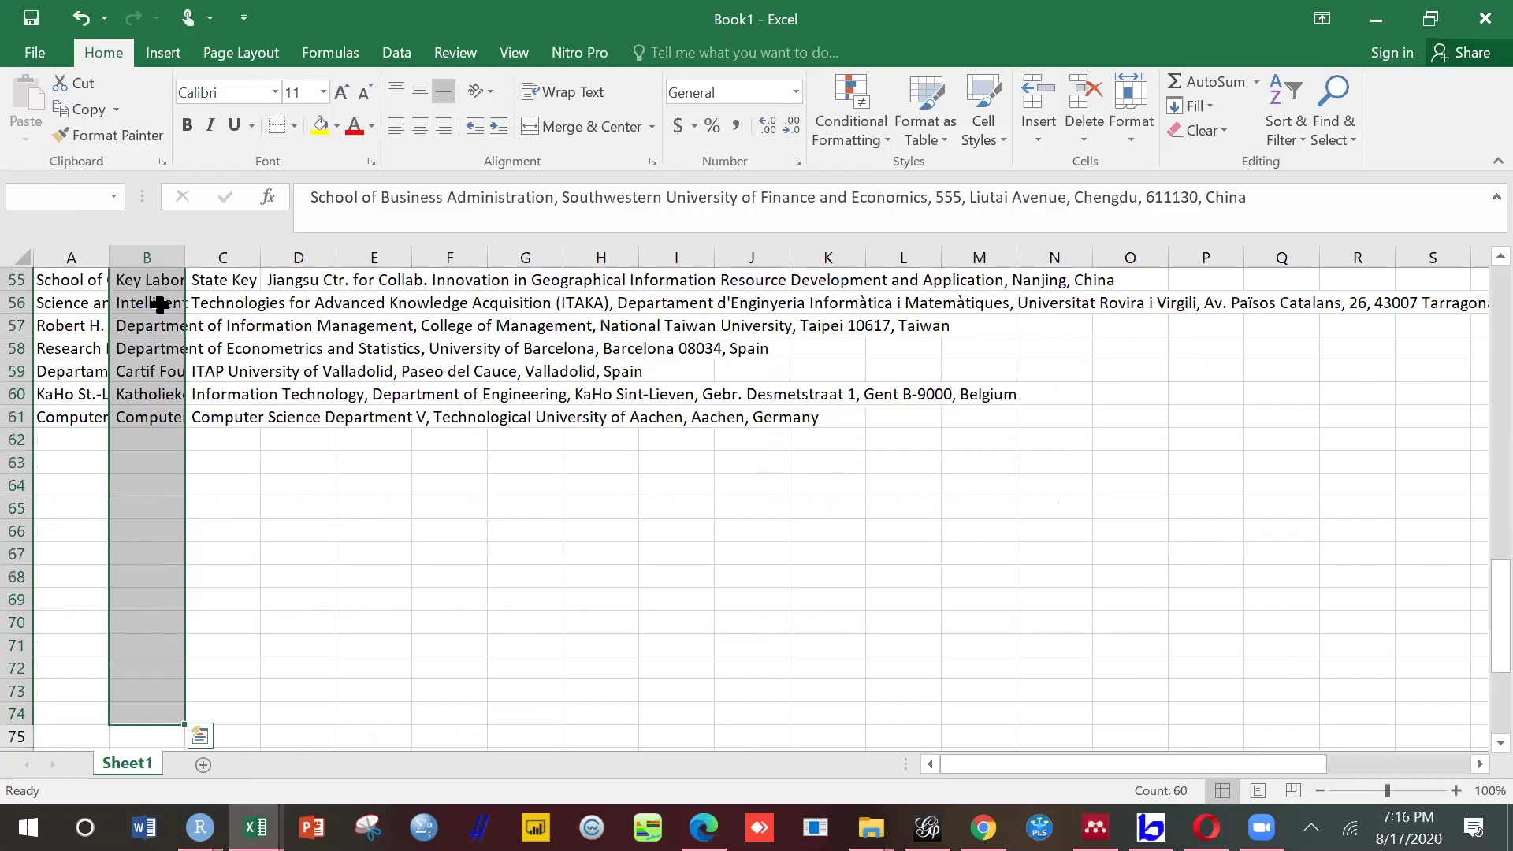
pyautogui.hotkey('shift', 'Up')
pyautogui.hotkey('shift', 'Up')
pyautogui.hotkey('shift', 'Up')
pyautogui.hotkey('shift', 'Up')
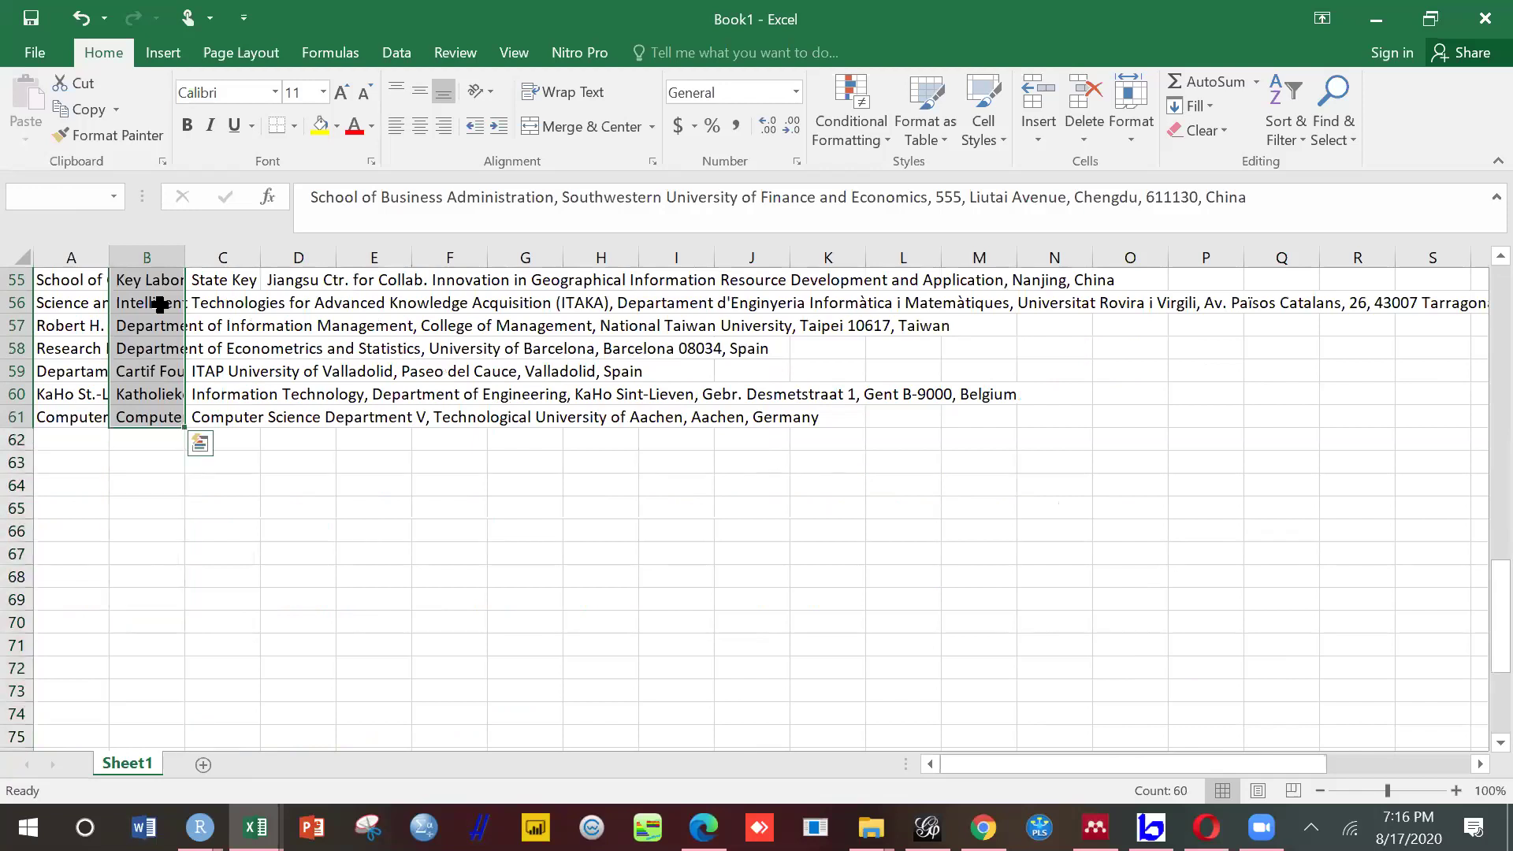
pyautogui.rightClick(160, 305)
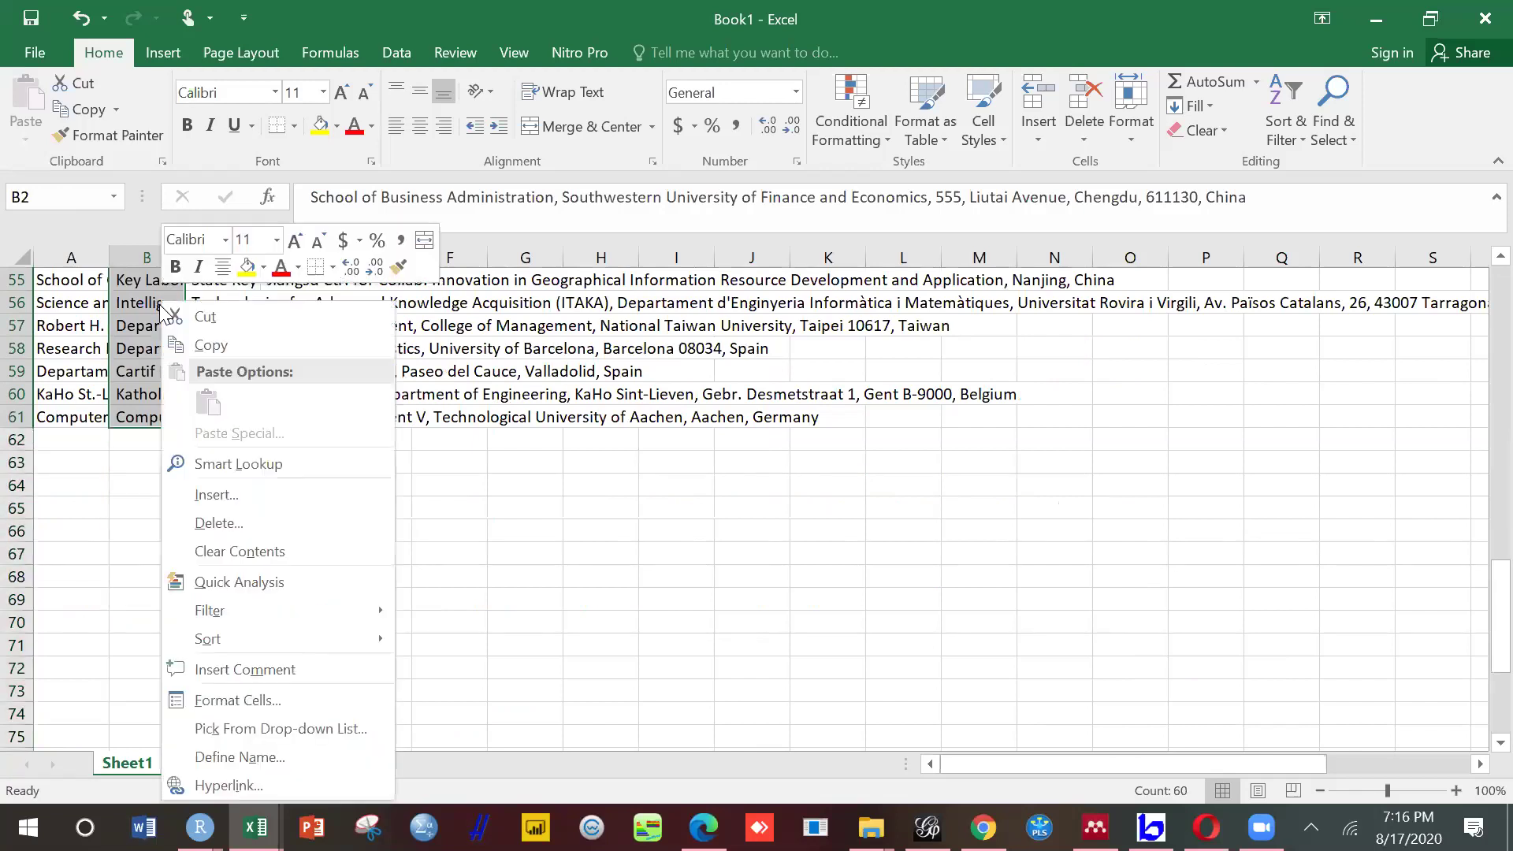
pyautogui.click(209, 346)
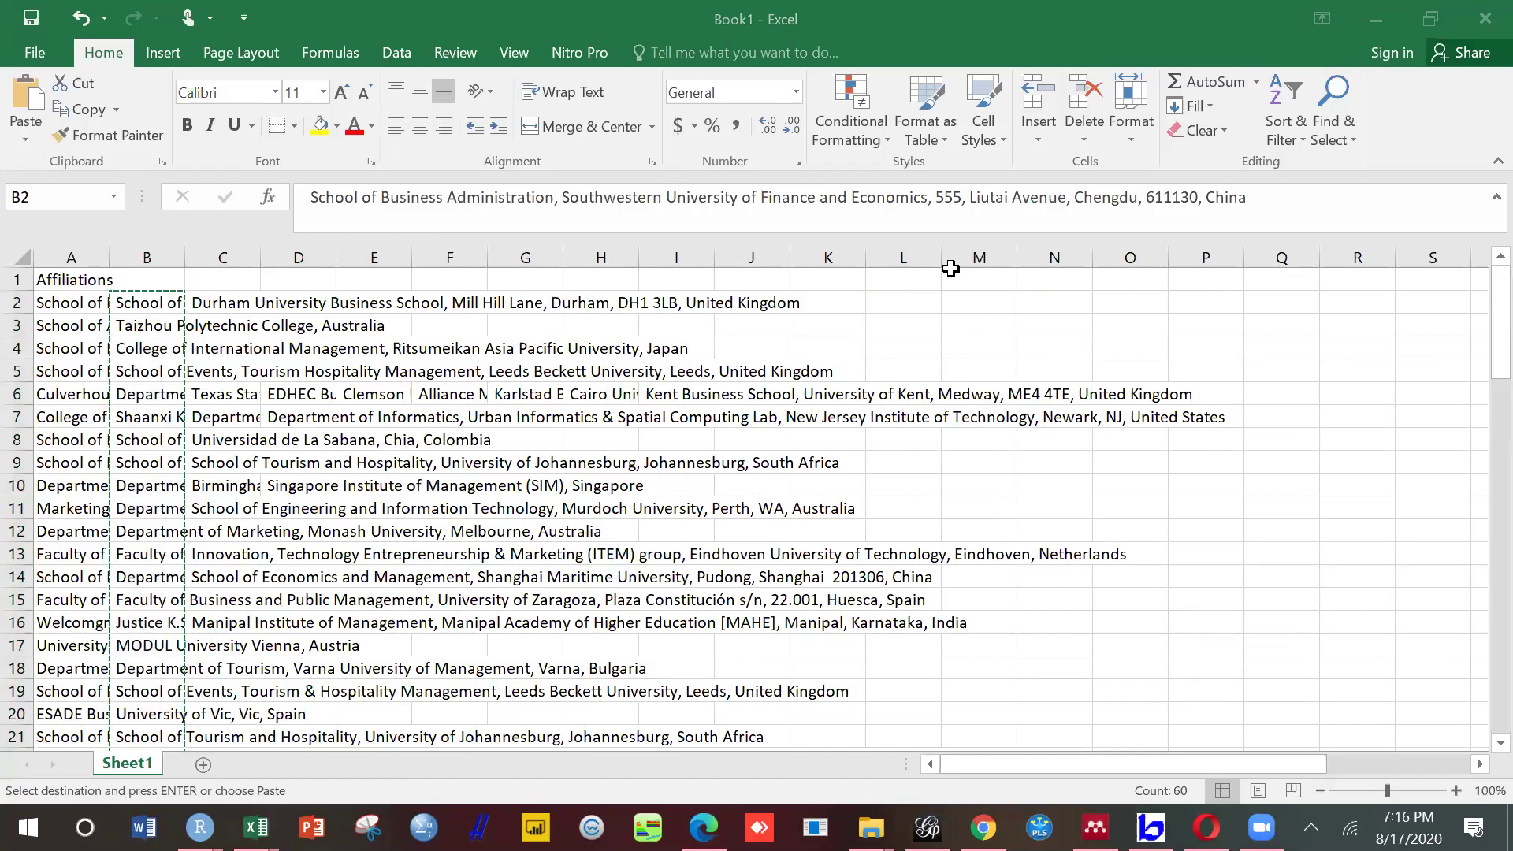
pyautogui.rightClick(140, 345)
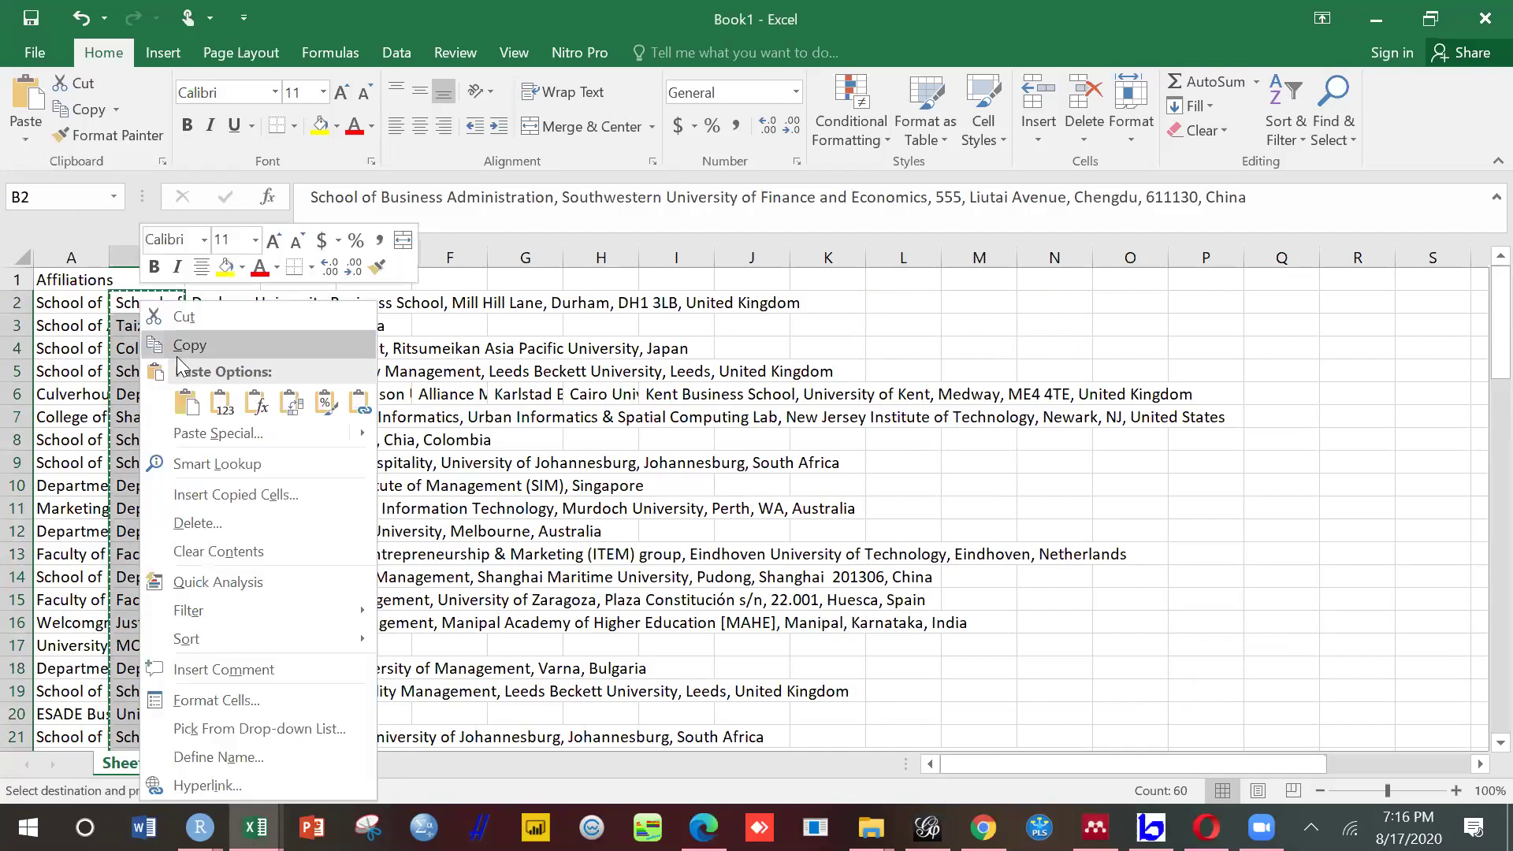
pyautogui.click(177, 350)
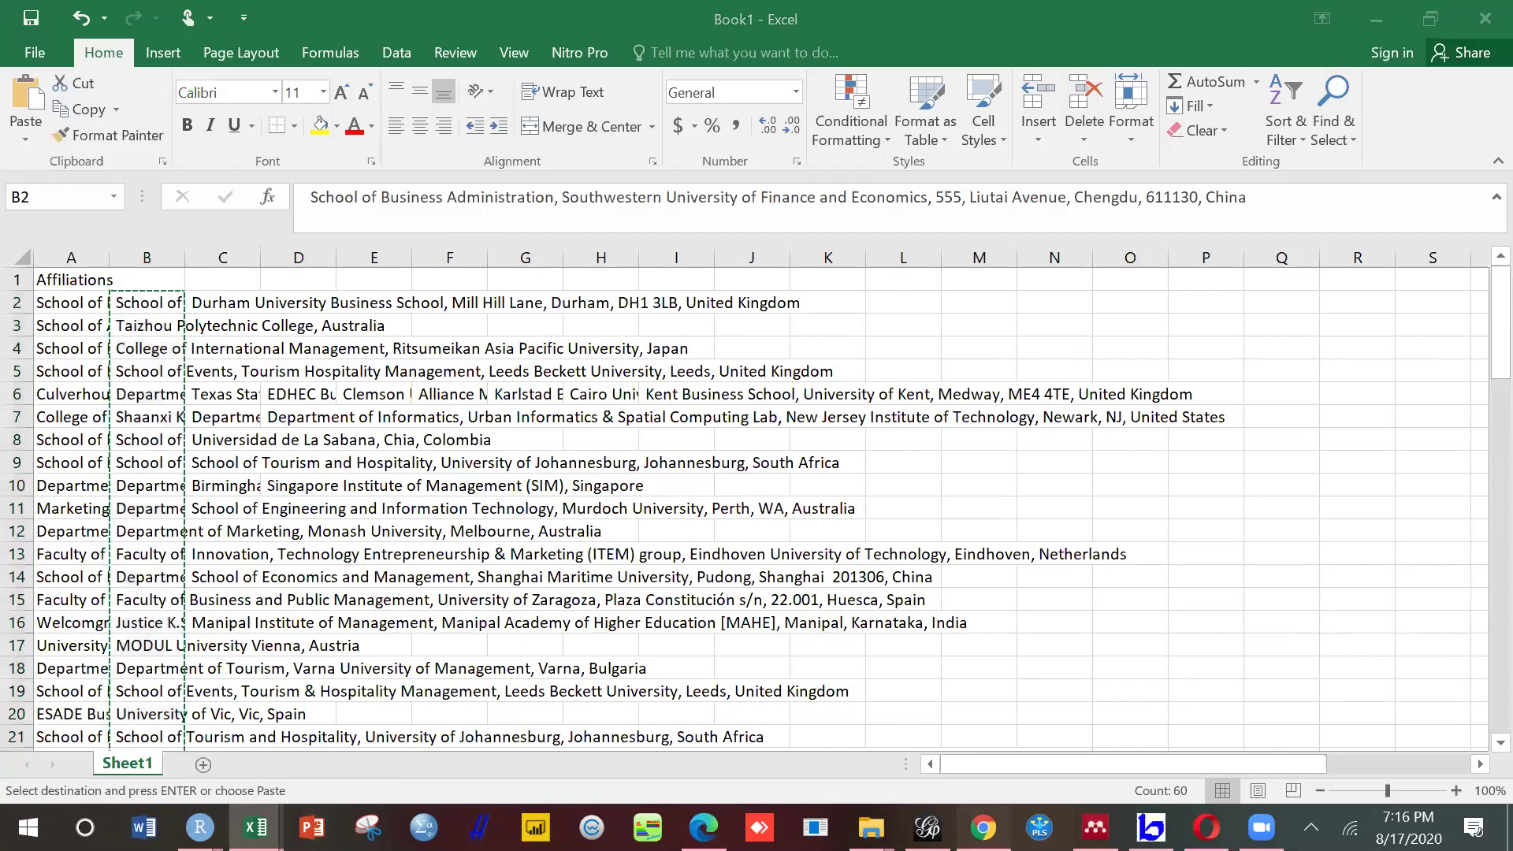
# Step: Switch to Chrome and try to paste the copied affiliations into cell A86, directly below the existing list, then undo the paste
pyautogui.click(983, 828)
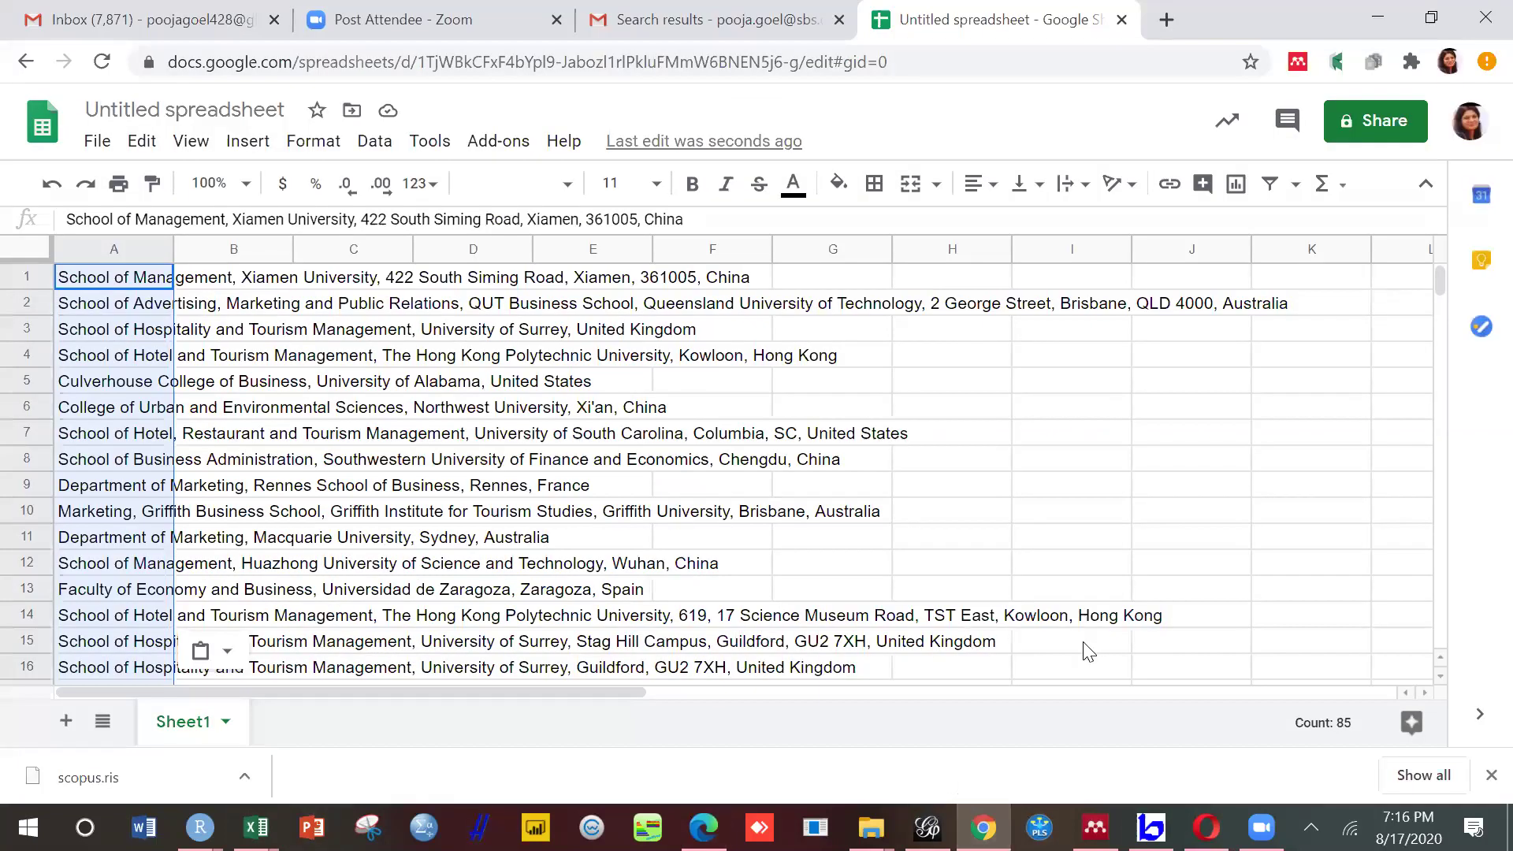
pyautogui.press('Down')
pyautogui.press('Down')
pyautogui.moveTo(1437, 674); pyautogui.dragTo(1438, 675)
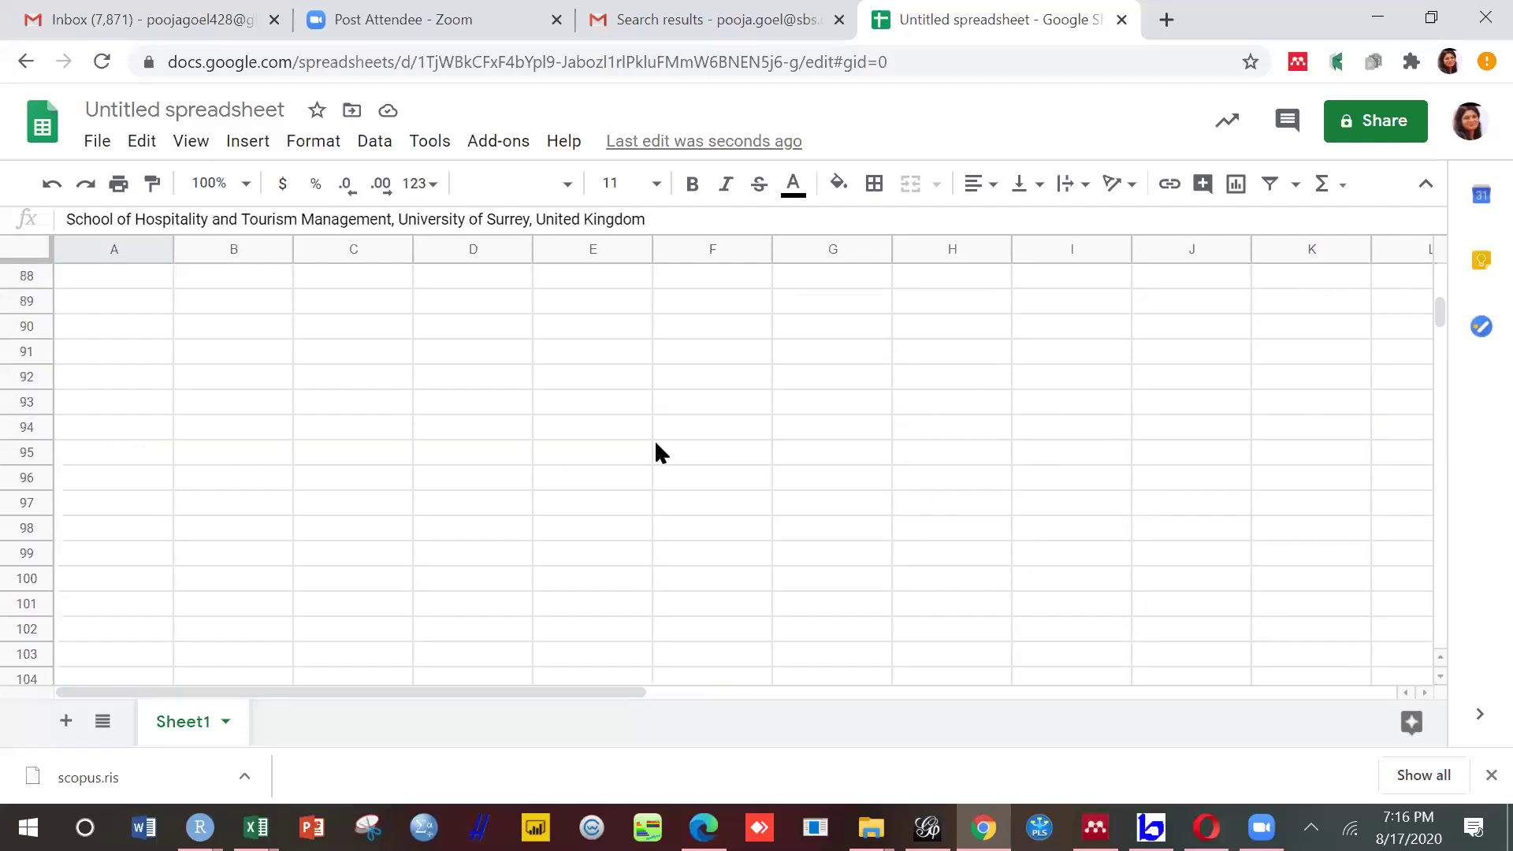
pyautogui.scroll(1, 1442, 276)
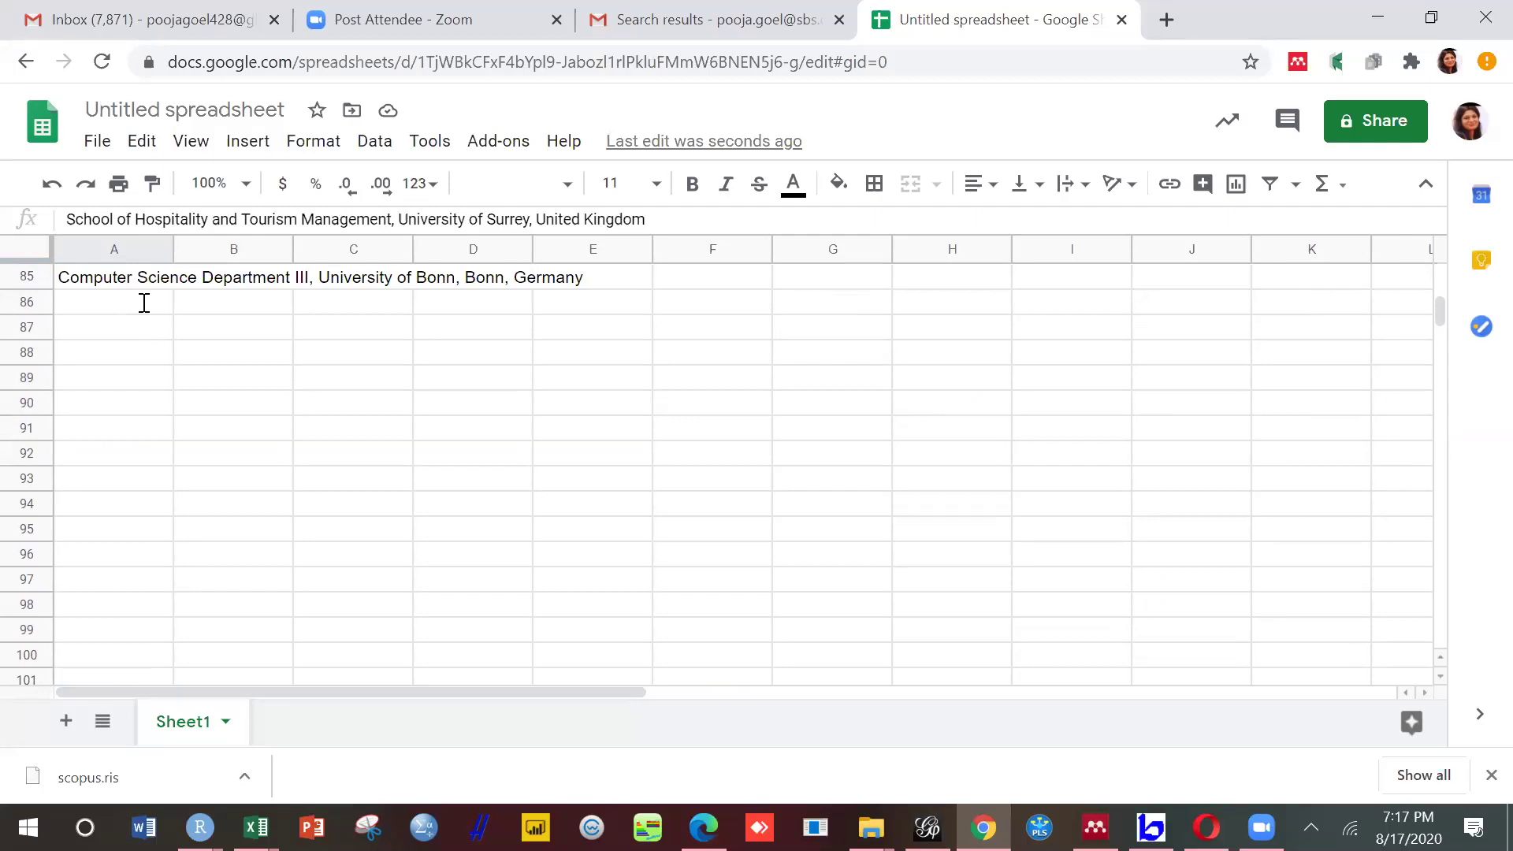
pyautogui.click(144, 304)
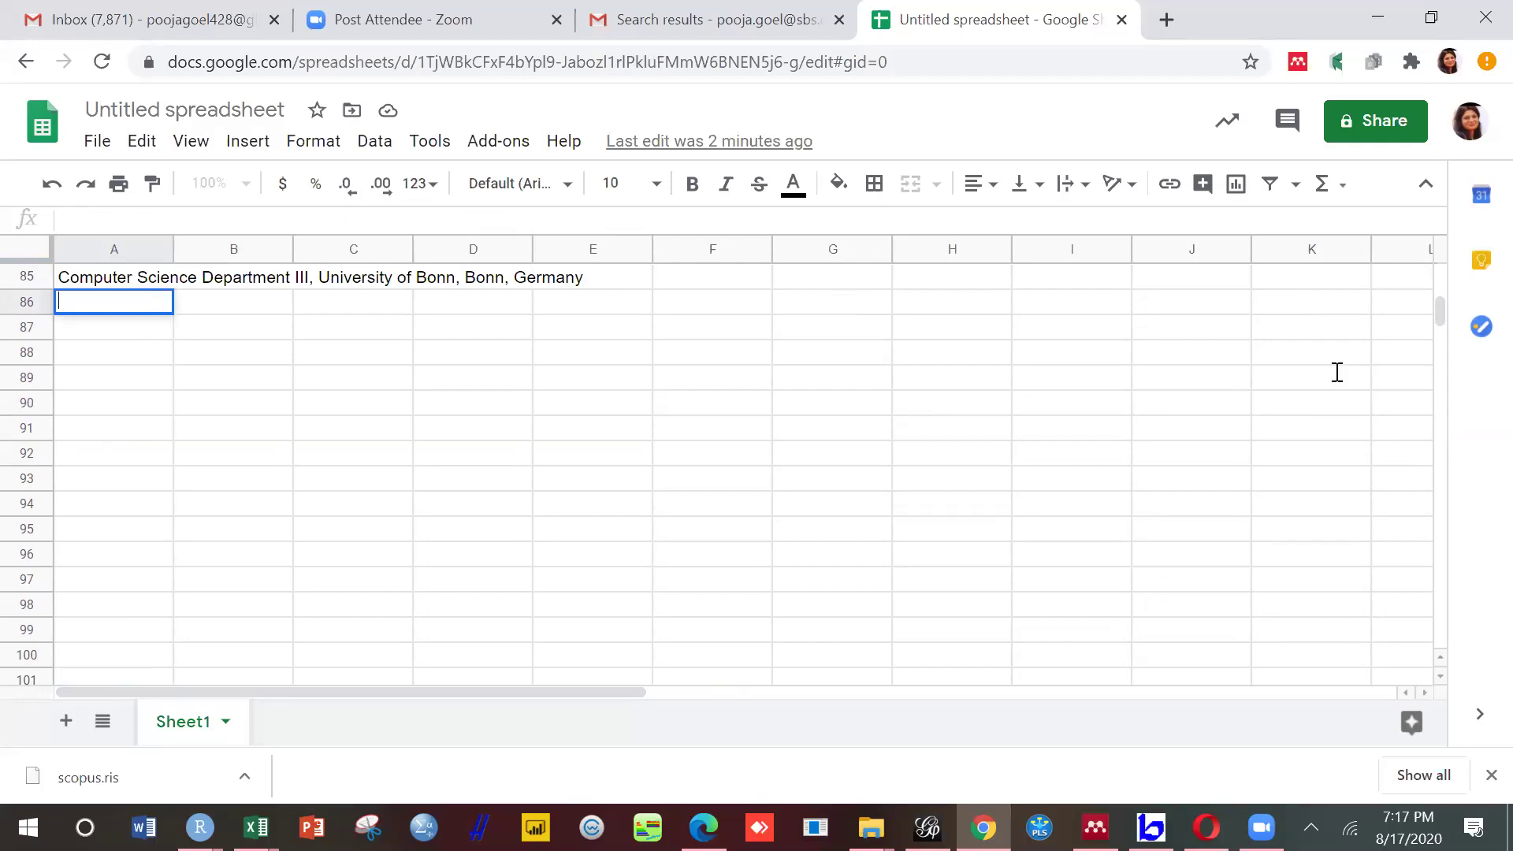
pyautogui.hotkey('ctrl', 'v')
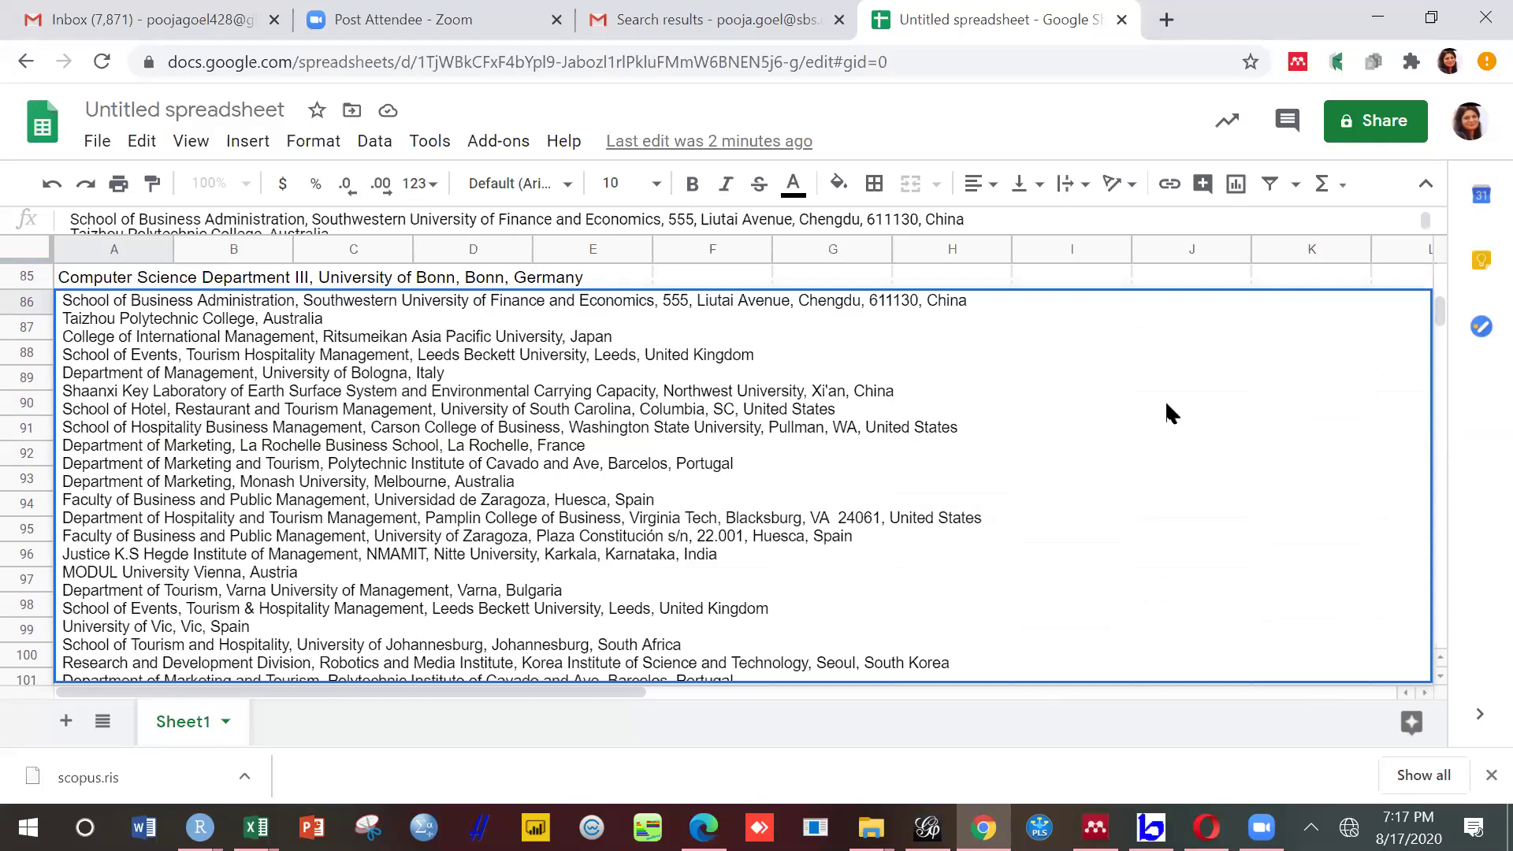
pyautogui.hotkey('ctrl', 'z')
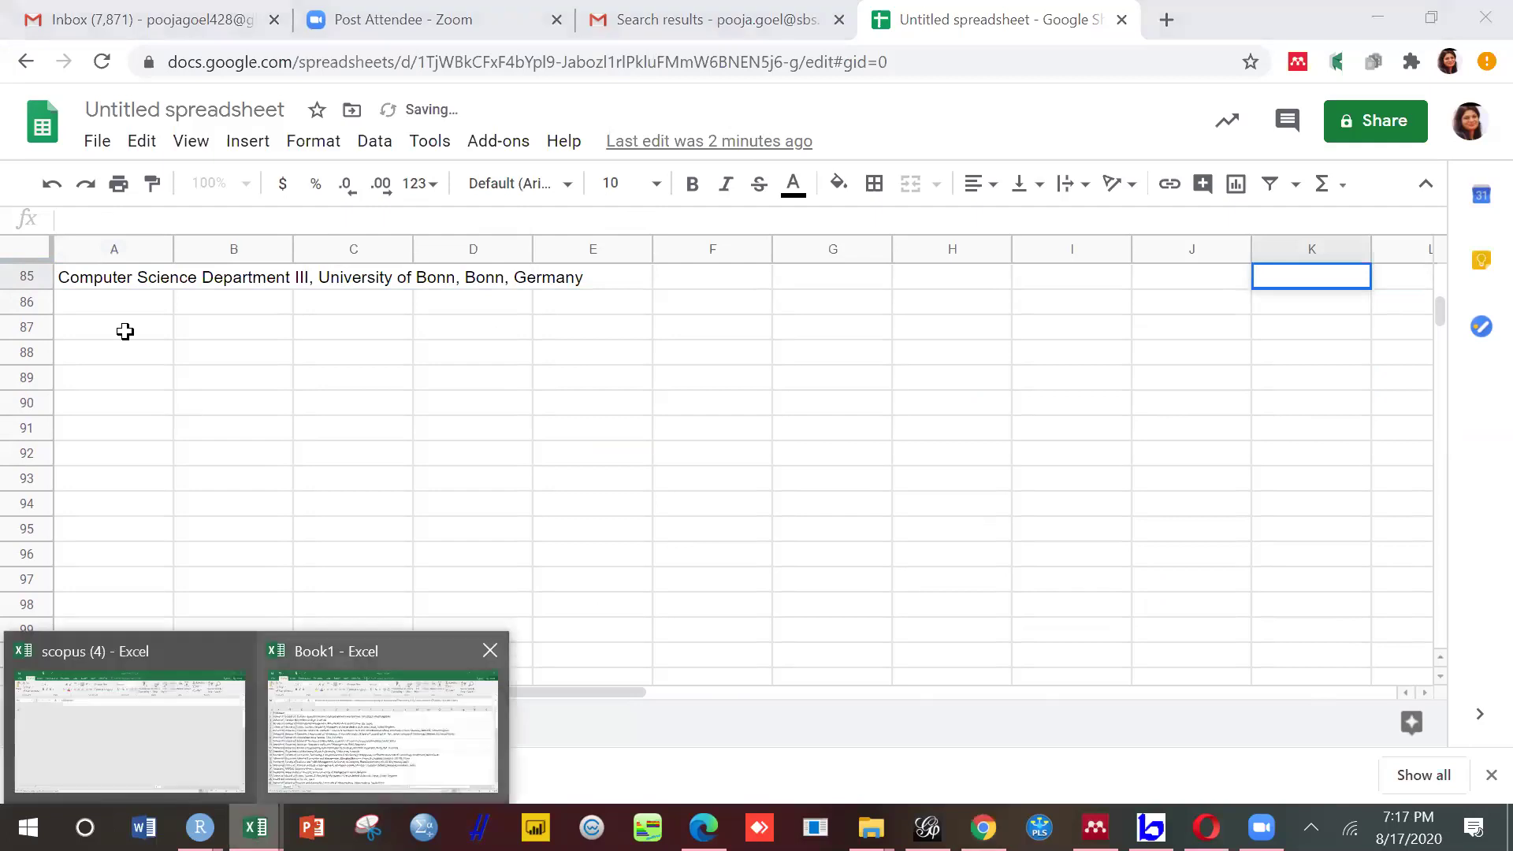
# Step: Recheck the copied column B range in Book1 and paste it into column A of the Google Sheets spreadsheet starting at A86
pyautogui.hotkey('alt', 'Tab')
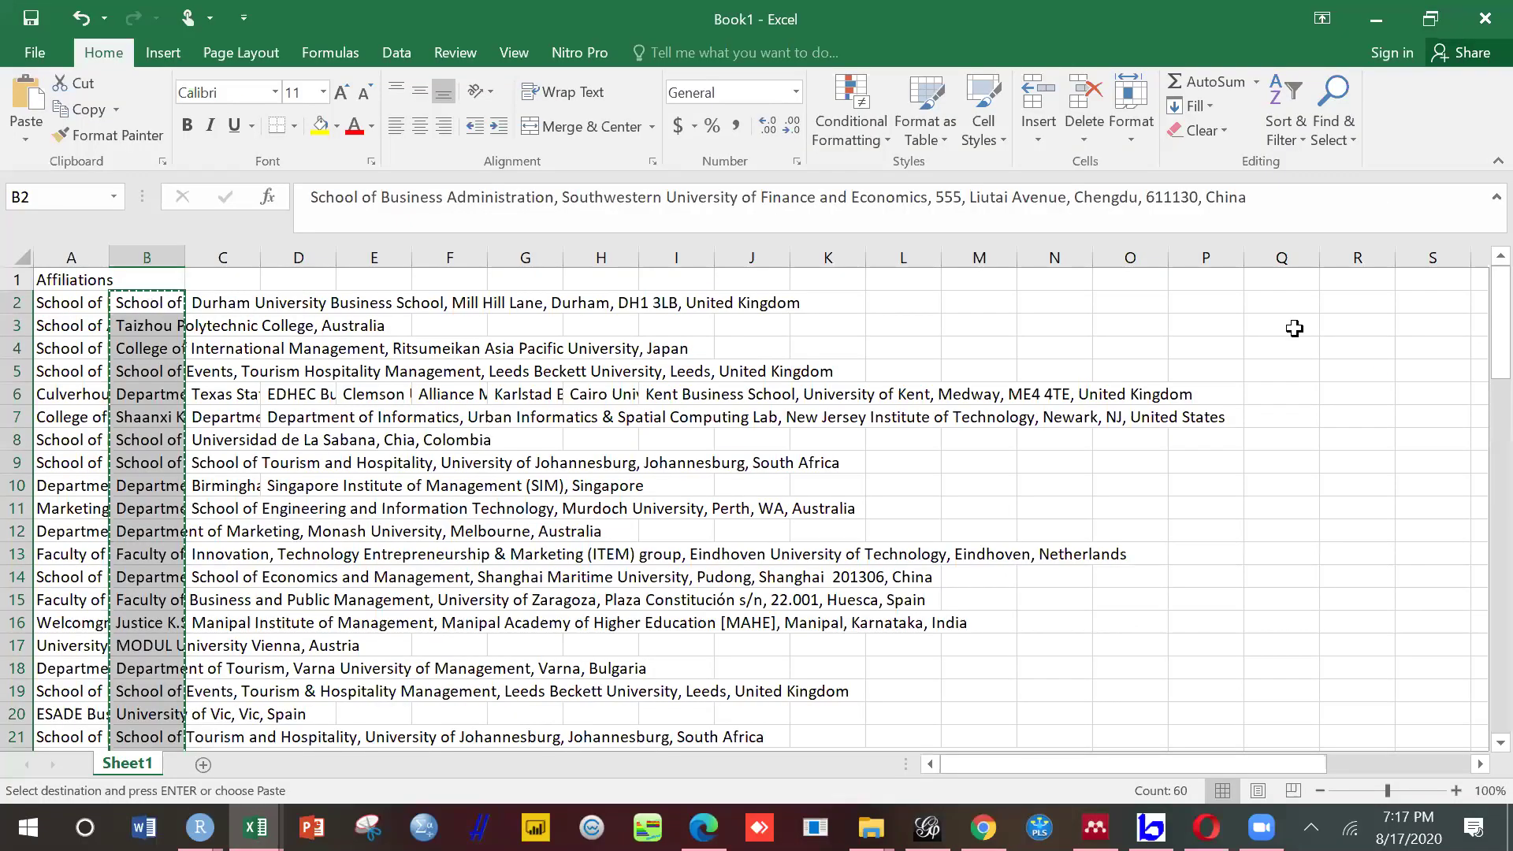
pyautogui.click(1346, 396)
pyautogui.moveTo(127, 312); pyautogui.dragTo(130, 309)
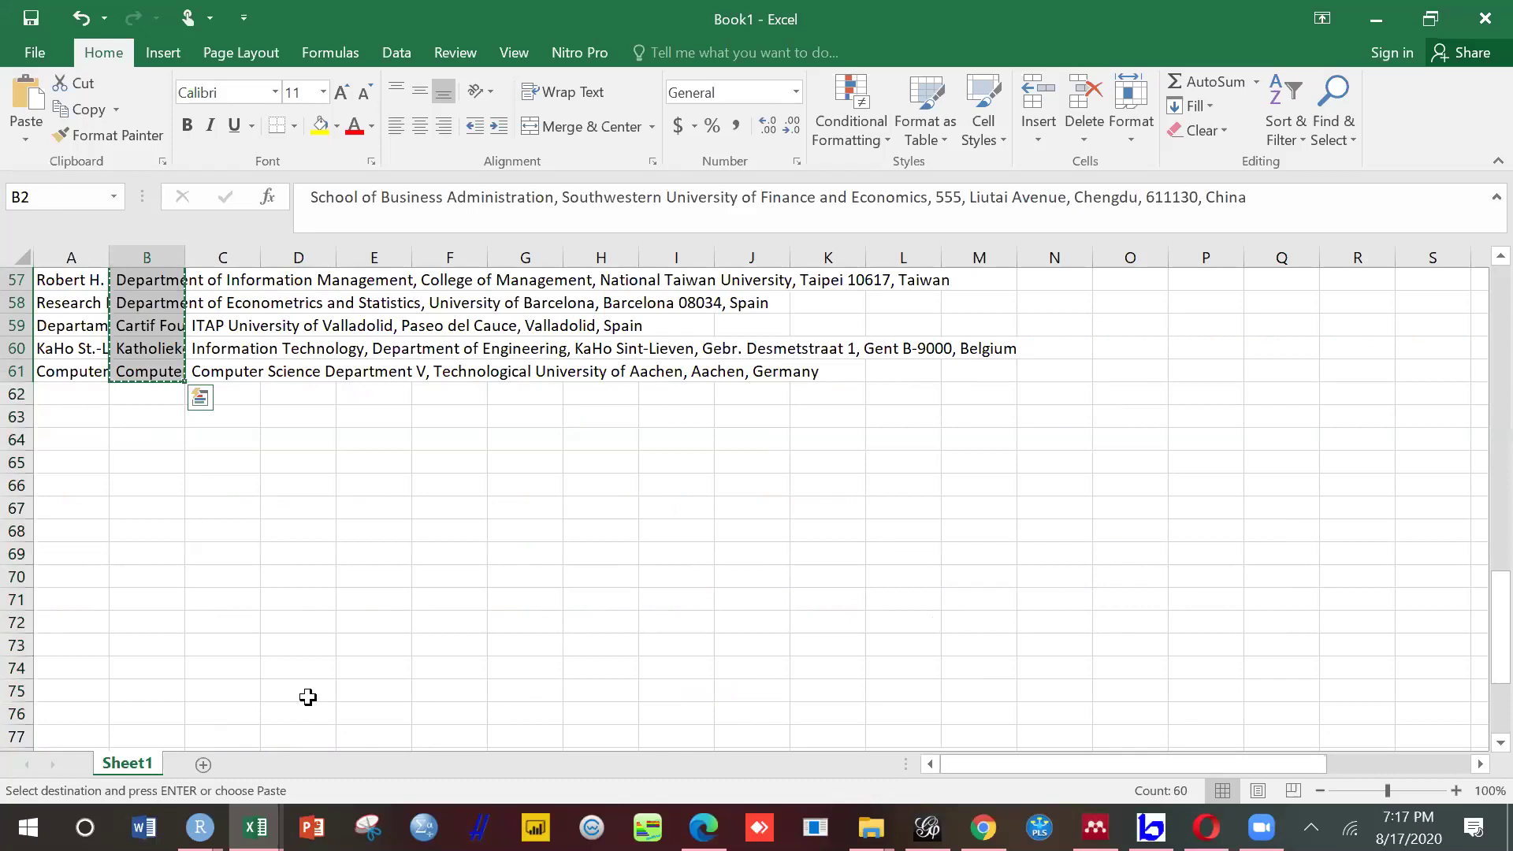
pyautogui.click(983, 828)
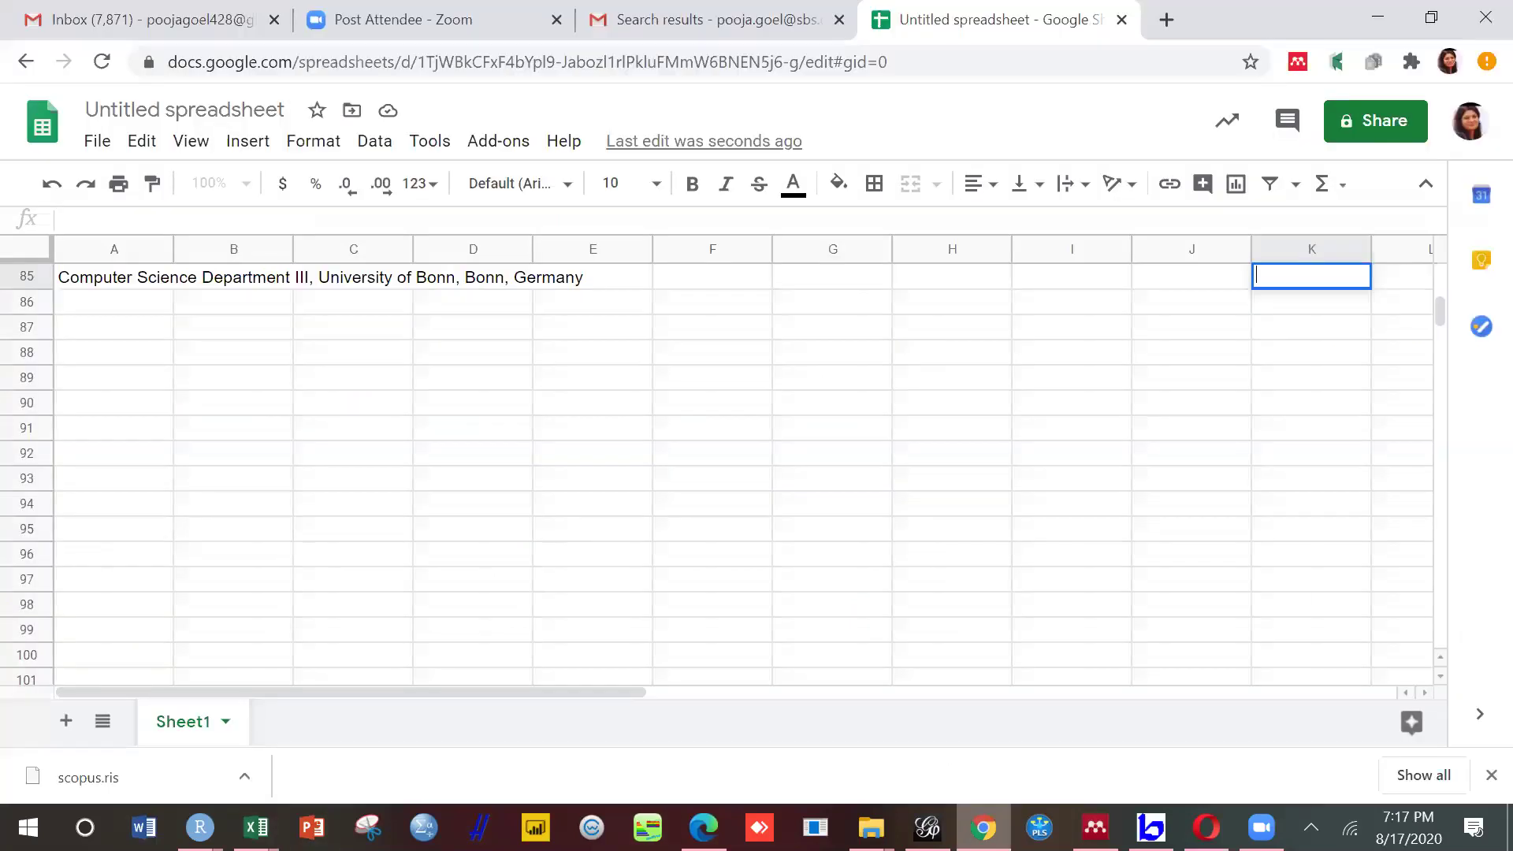
pyautogui.click(89, 307)
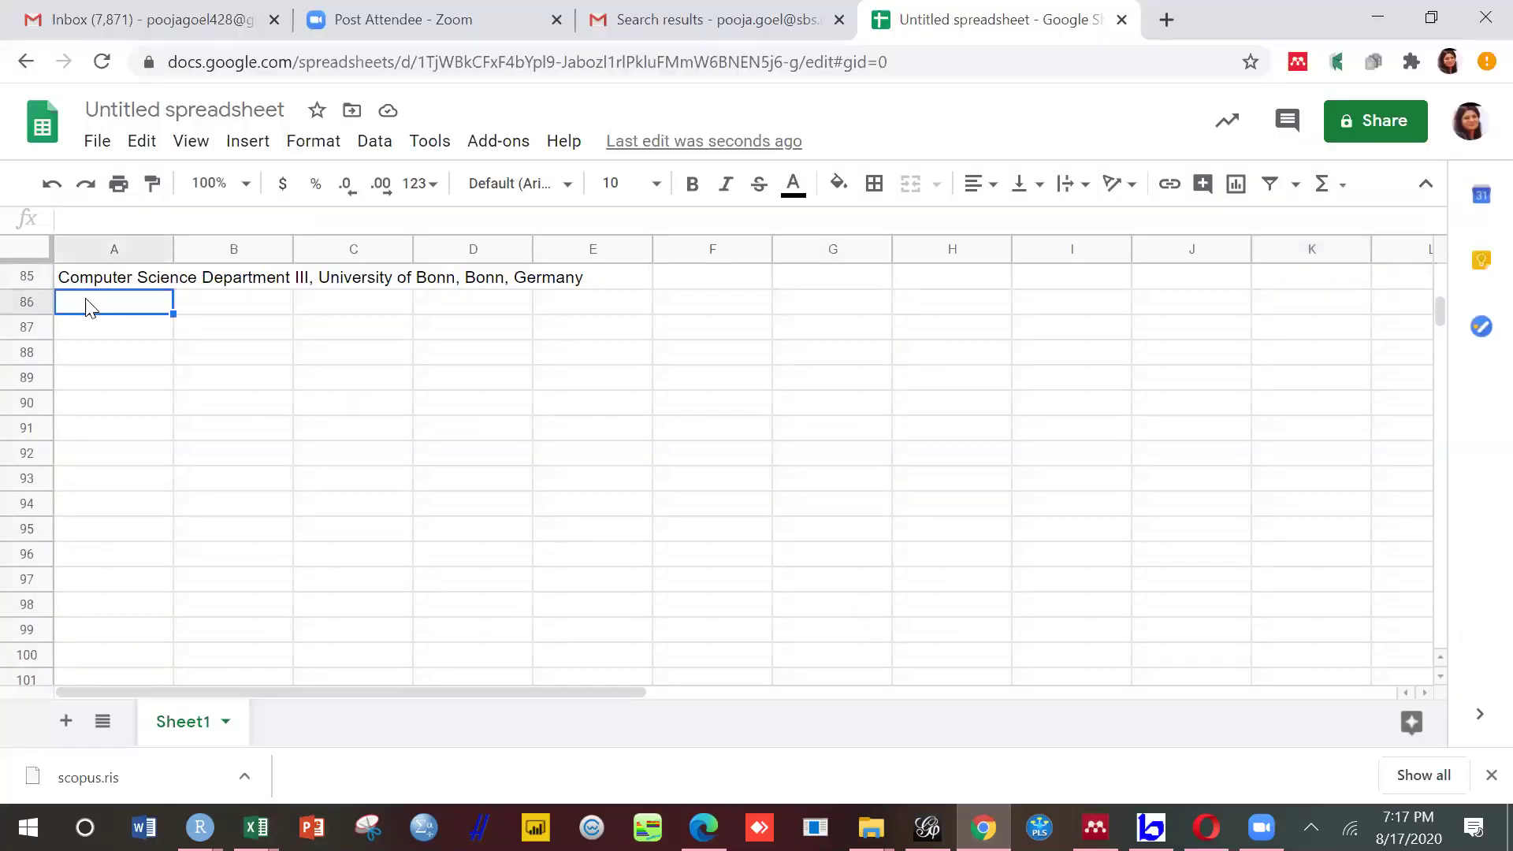
pyautogui.hotkey('ctrl', 'v')
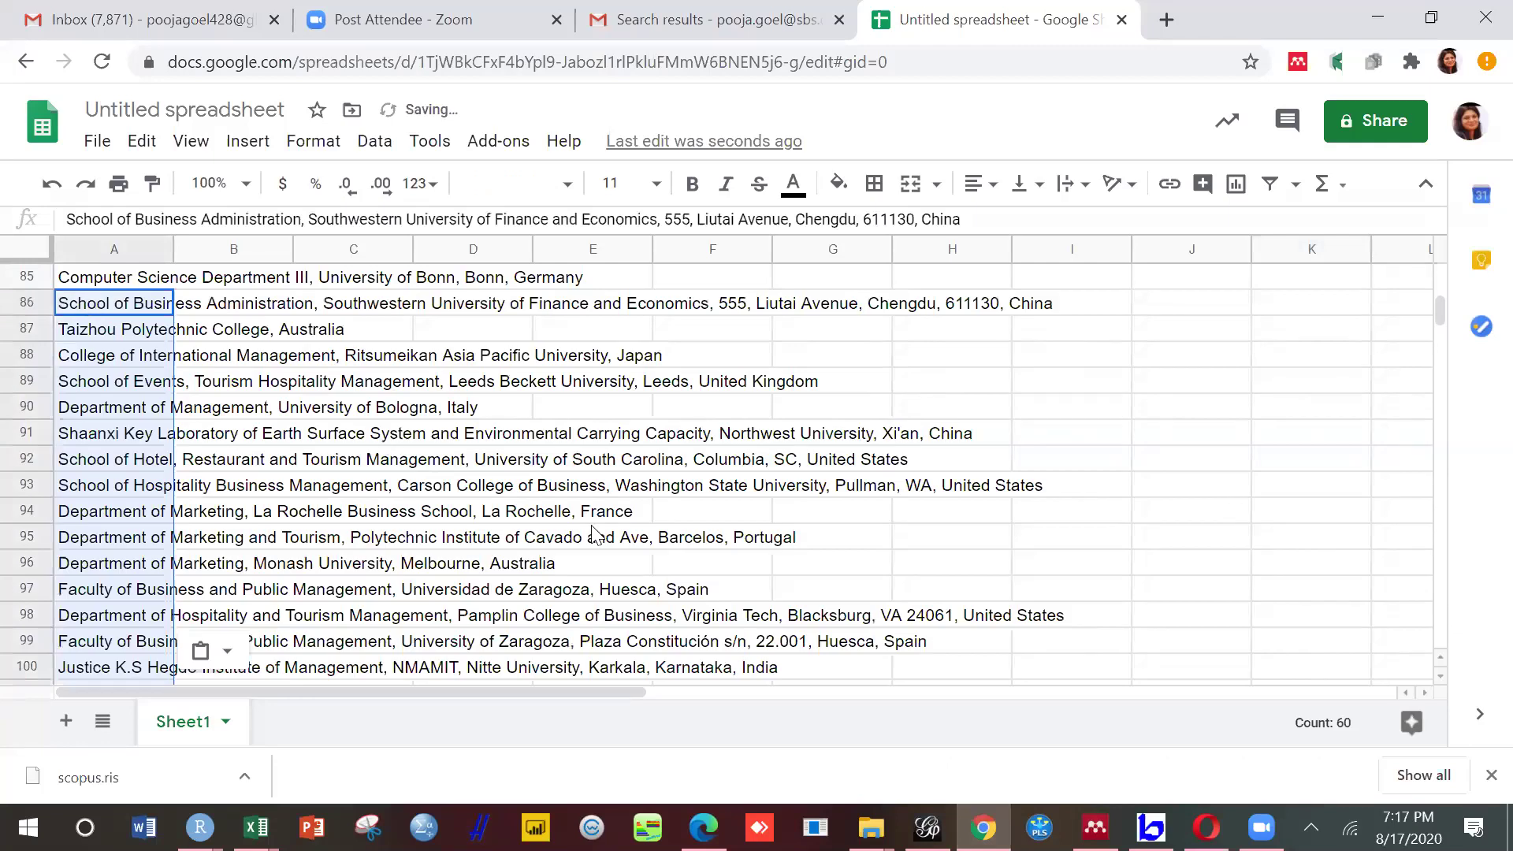
# Step: Switch back to the Book1 Excel workbook and select the column C affiliations from C2 through the last record row, C61
pyautogui.click(257, 826)
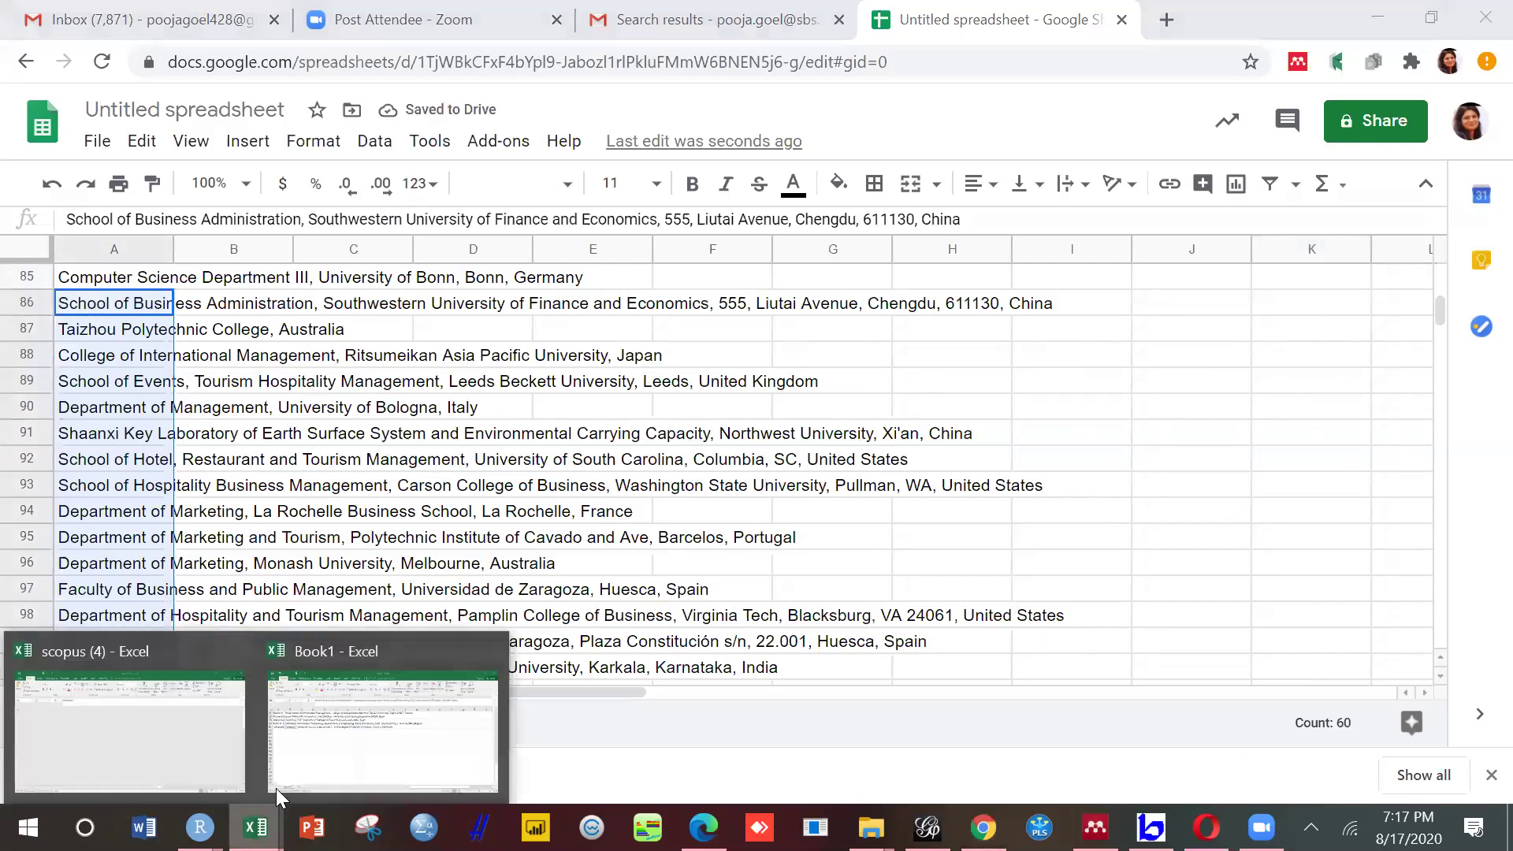
pyautogui.click(355, 759)
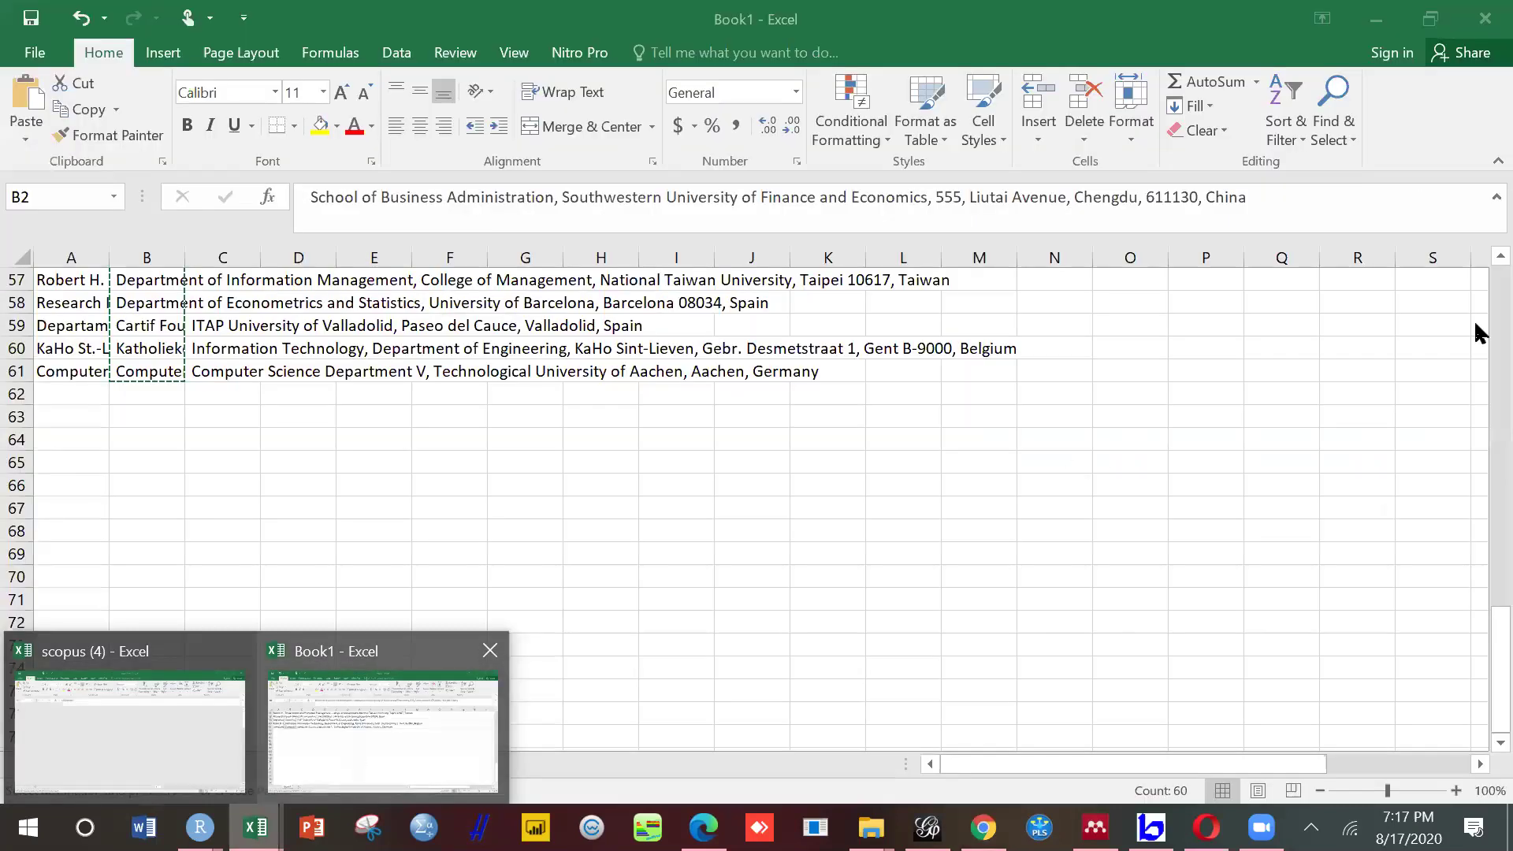
pyautogui.scroll(4, 1475, 303)
pyautogui.scroll(14, 1475, 303)
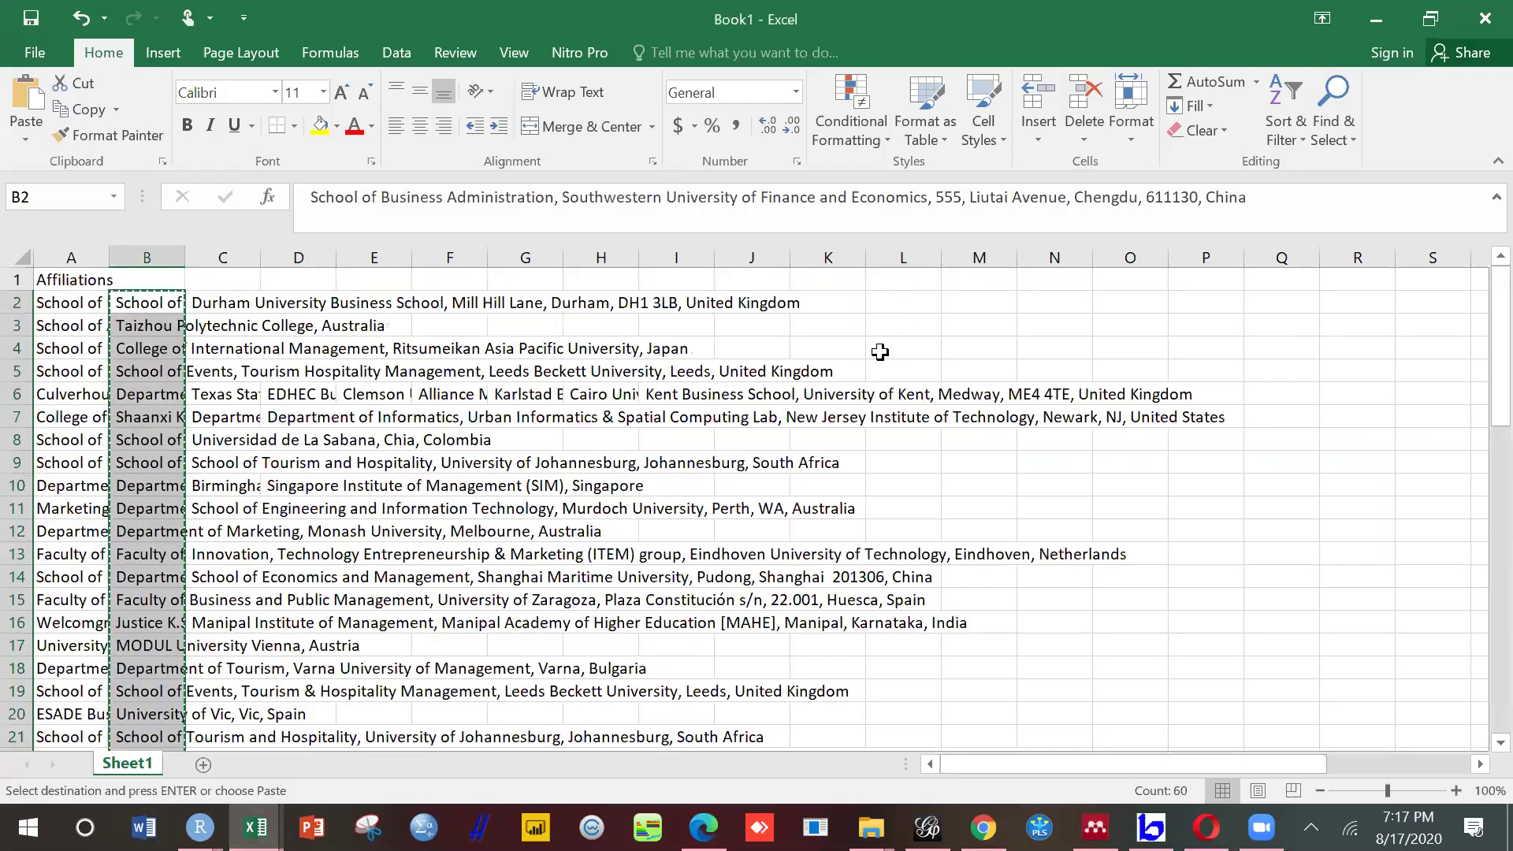
pyautogui.click(234, 303)
pyautogui.hotkey('shift', 'Down')
pyautogui.hotkey('shift', 'Down')
pyautogui.hotkey('shift', 'Down')
pyautogui.hotkey('shift', 'Down')
pyautogui.hotkey('shift', 'Down')
pyautogui.hotkey('shift', 'Down')
pyautogui.hotkey('shift', 'Down')
pyautogui.hotkey('shift', 'Down')
pyautogui.hotkey('shift', 'Down')
pyautogui.hotkey('shift', 'Down')
pyautogui.hotkey('shift', 'Down')
pyautogui.hotkey('shift', 'Down')
pyautogui.hotkey('shift', 'Down')
pyautogui.hotkey('shift', 'Down')
pyautogui.hotkey('shift', 'Down')
pyautogui.hotkey('shift', 'Down')
pyautogui.hotkey('shift', 'Down')
pyautogui.hotkey('shift', 'Down')
pyautogui.hotkey('shift', 'Down')
pyautogui.hotkey('shift', 'Down')
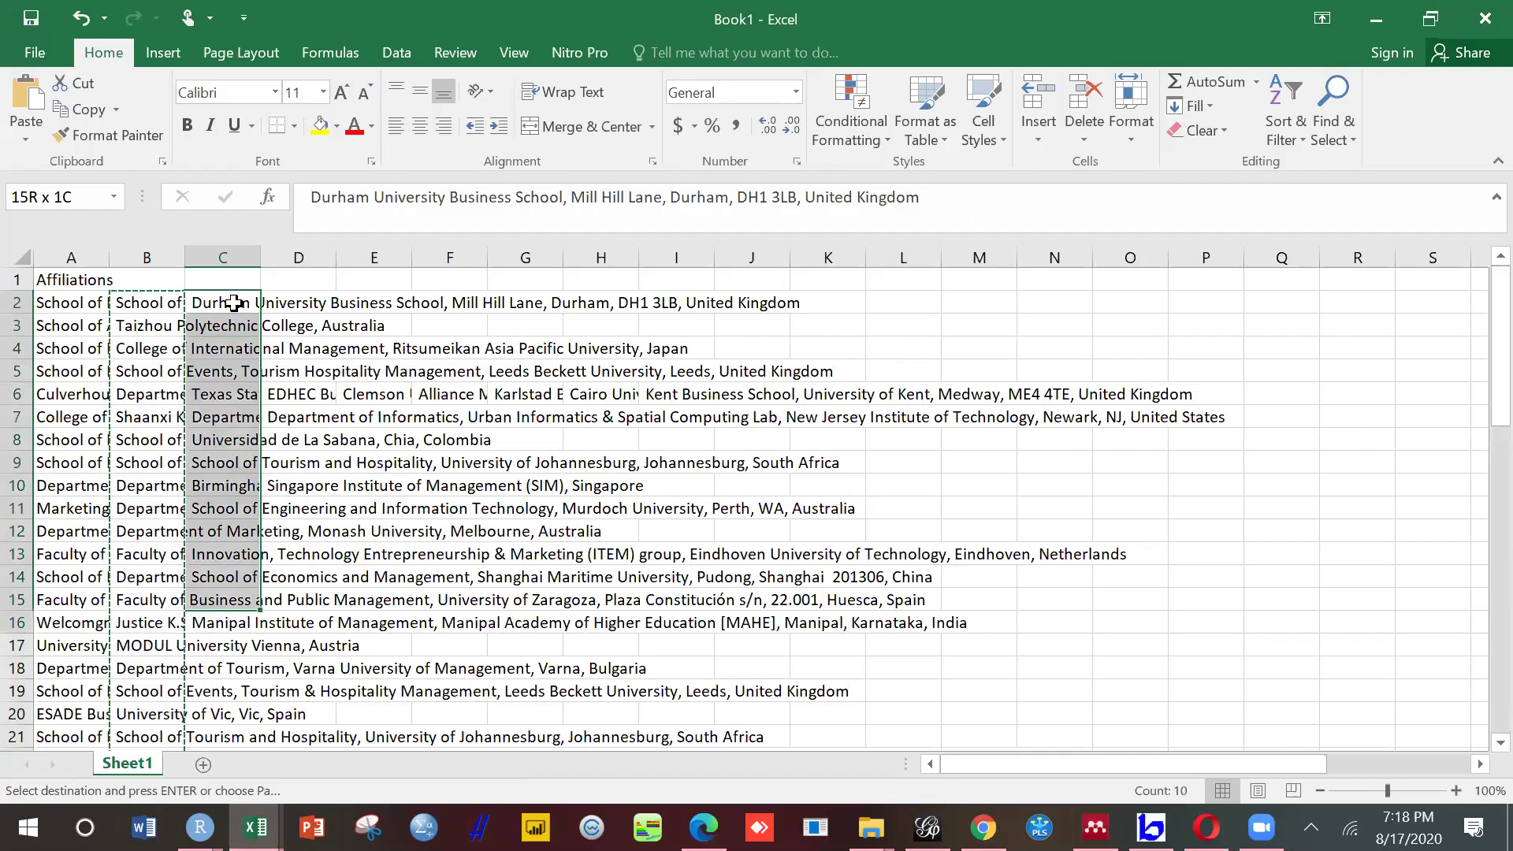
pyautogui.hotkey('shift', 'Down')
pyautogui.hotkey('shift', 'Down')
pyautogui.hotkey('shift', 'Down')
pyautogui.hotkey('shift', 'Down')
pyautogui.hotkey('shift', 'Down')
pyautogui.hotkey('shift', 'Down')
pyautogui.hotkey('shift', 'Down')
pyautogui.hotkey('shift', 'Down')
pyautogui.hotkey('shift', 'Down')
pyautogui.hotkey('shift', 'Down')
pyautogui.hotkey('shift', 'Down')
pyautogui.hotkey('shift', 'Down')
pyautogui.hotkey('shift', 'Down')
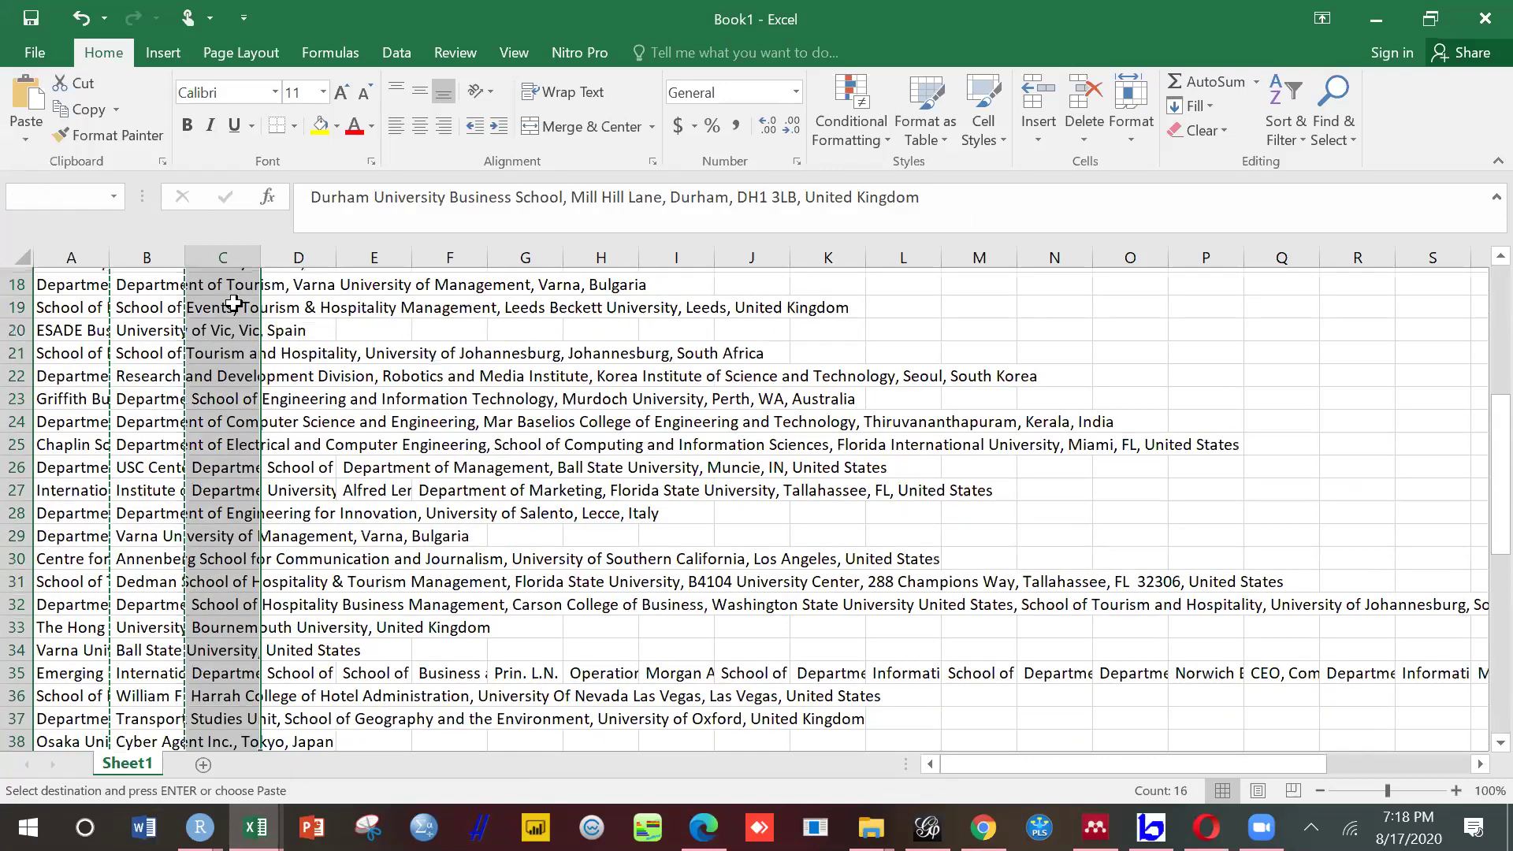
pyautogui.hotkey('shift', 'Down')
pyautogui.hotkey('shift', 'Down')
pyautogui.hotkey('shift', 'Down')
pyautogui.hotkey('shift', 'Down')
pyautogui.hotkey('shift', 'Down')
pyautogui.hotkey('shift', 'Down')
pyautogui.hotkey('shift', 'Down')
pyautogui.hotkey('shift', 'Down')
pyautogui.hotkey('shift', 'Down')
pyautogui.hotkey('shift', 'Down')
pyautogui.hotkey('shift', 'Down')
pyautogui.hotkey('shift', 'Down')
pyautogui.hotkey('shift', 'Down')
pyautogui.hotkey('shift', 'Down')
pyautogui.hotkey('shift', 'Down')
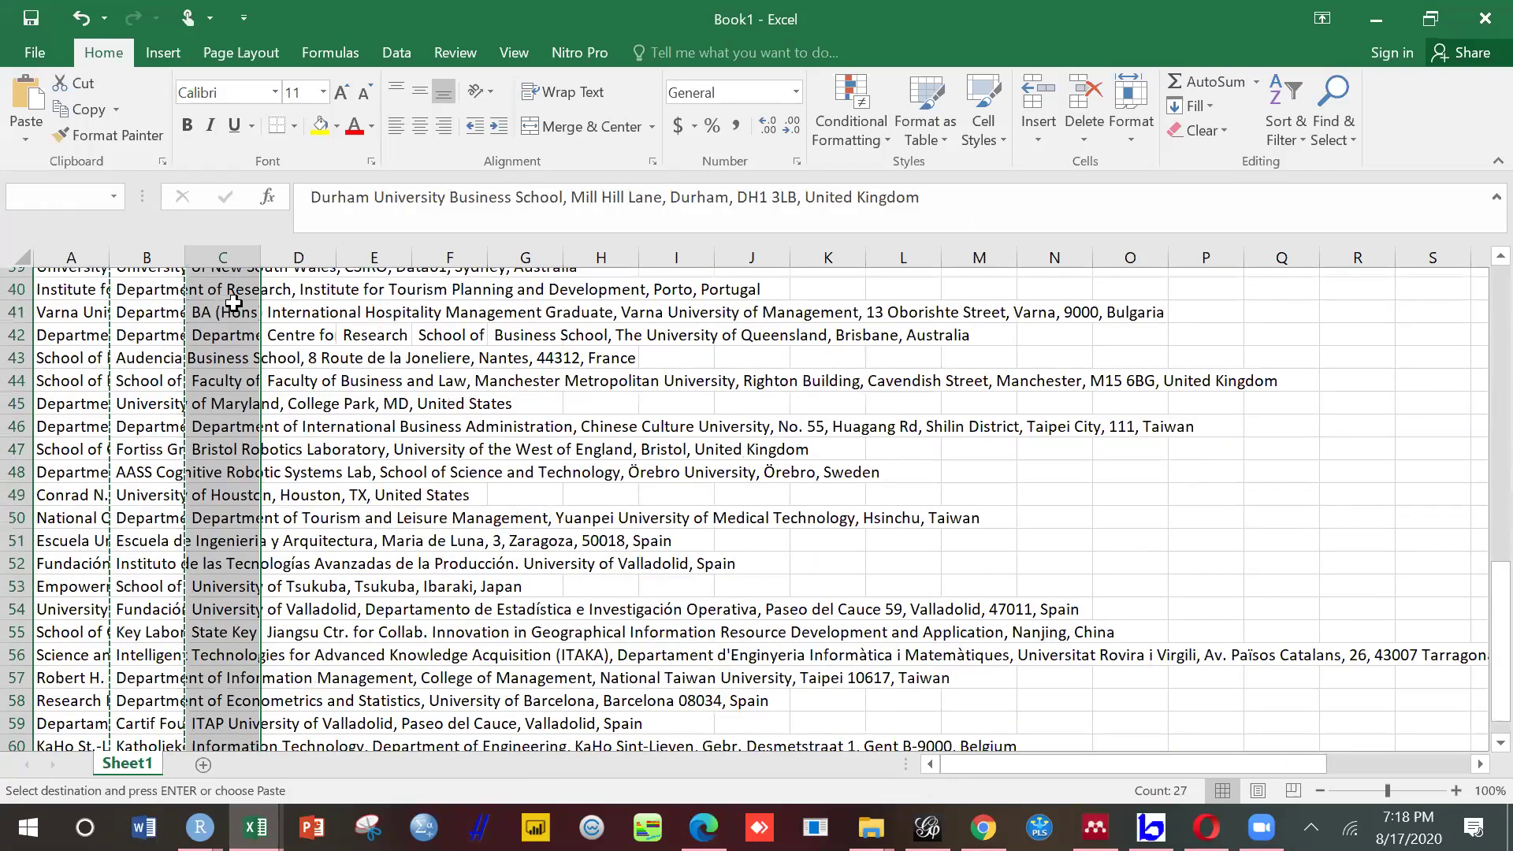
pyautogui.hotkey('shift', 'Down')
pyautogui.hotkey('shift', 'Down')
pyautogui.hotkey('shift', 'Up')
pyautogui.hotkey('ctrl', 'v')
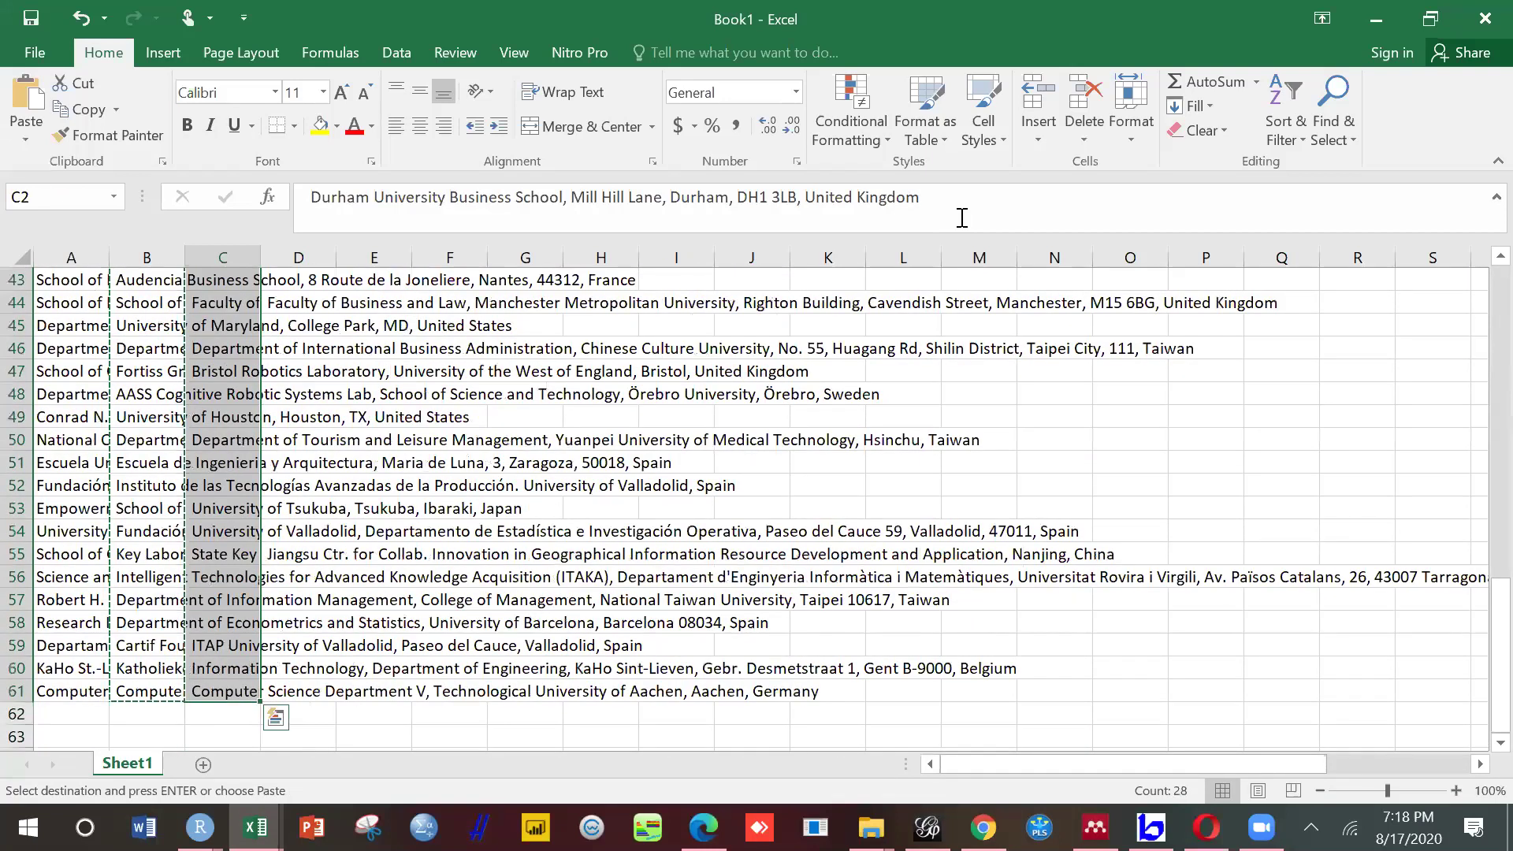
# Step: Select the blank cells within C2:C61 using Go To Special and delete their entire sheet rows
pyautogui.click(1333, 110)
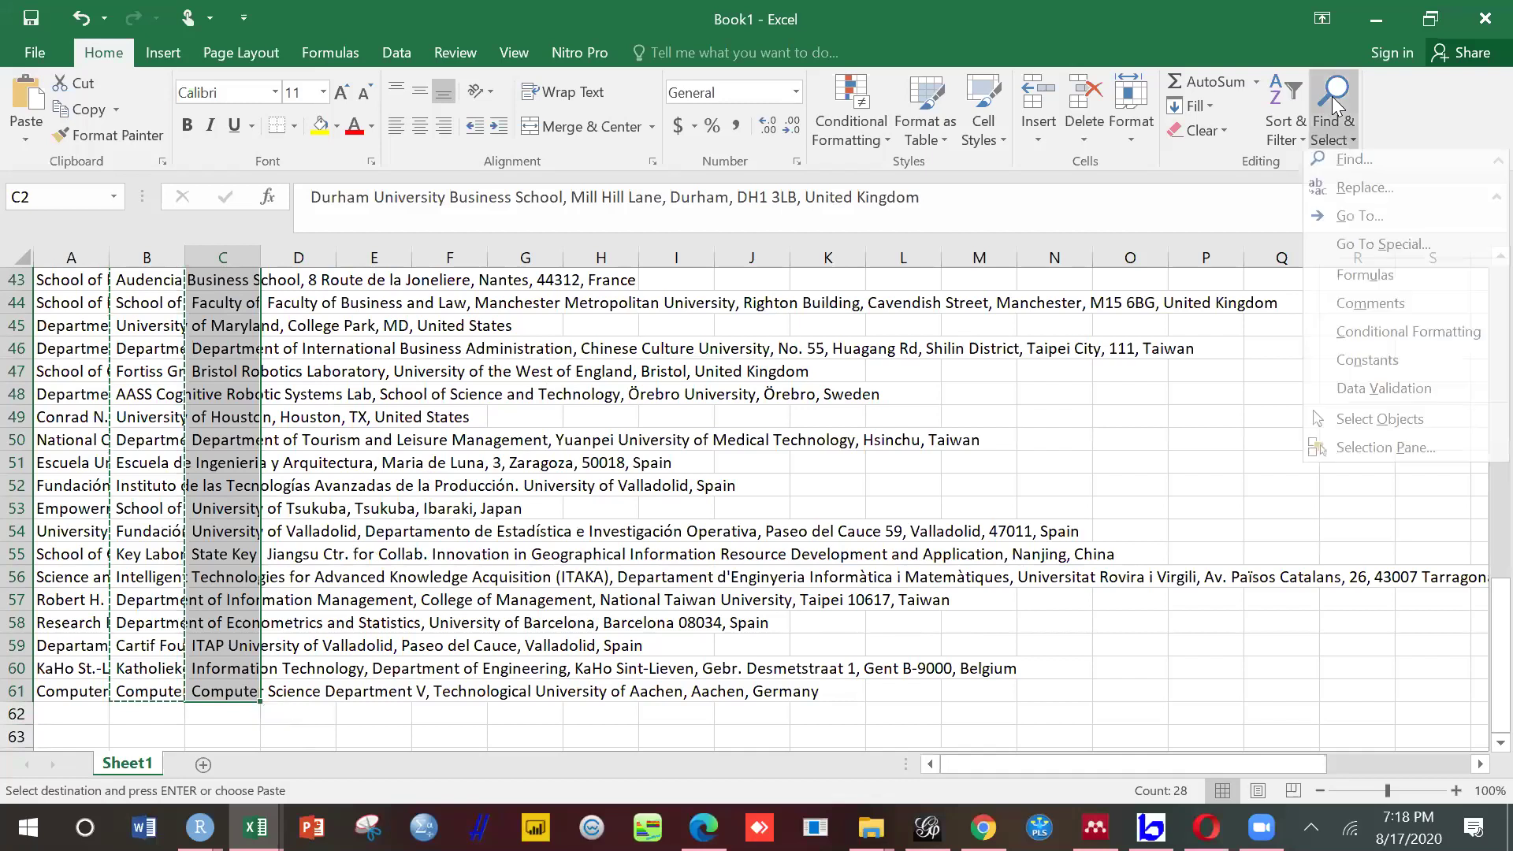
pyautogui.click(1352, 244)
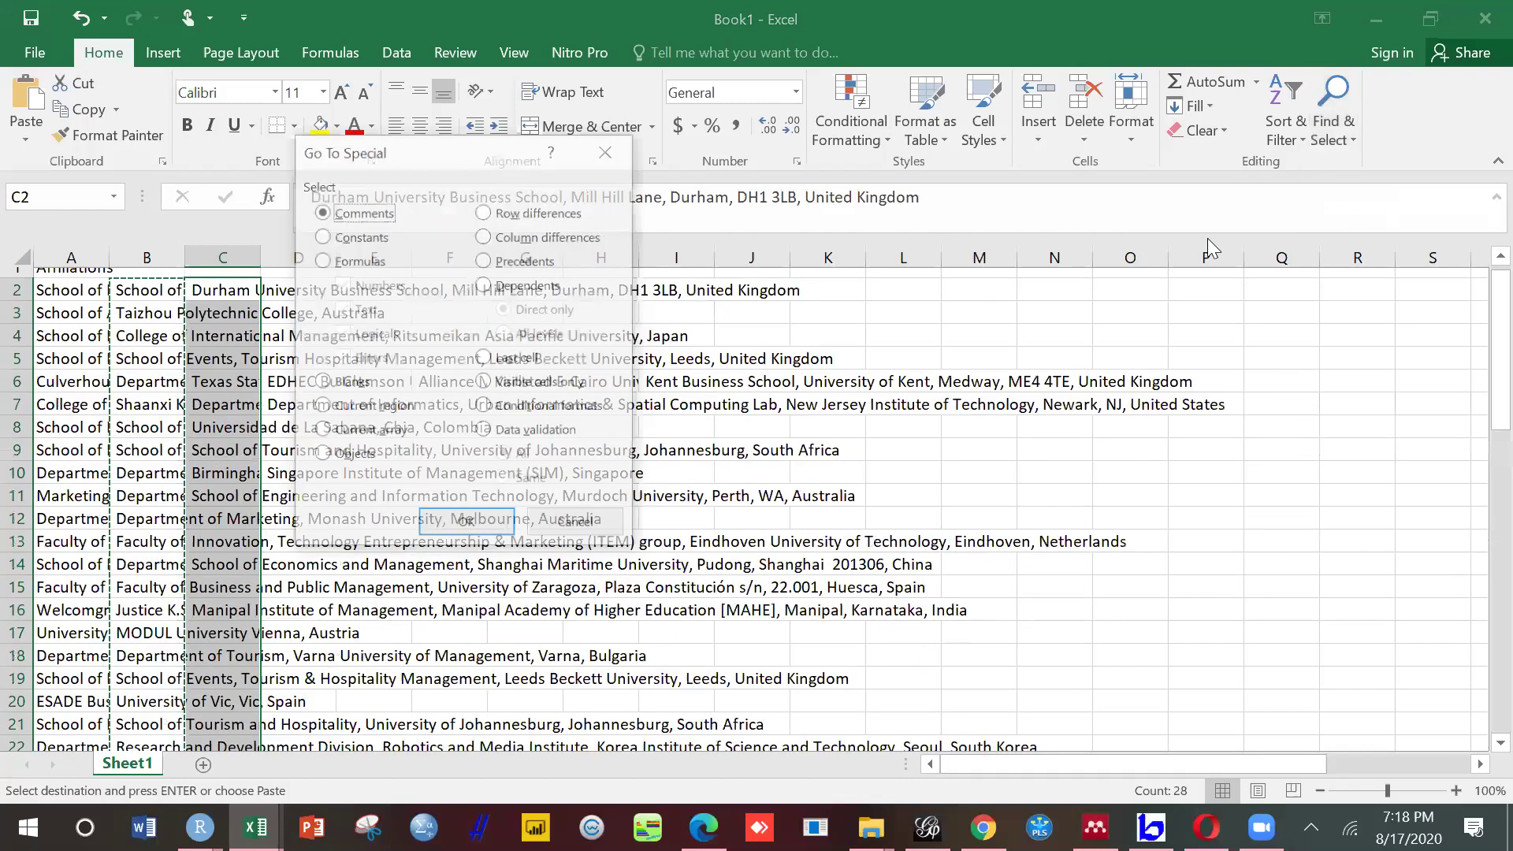
pyautogui.click(339, 383)
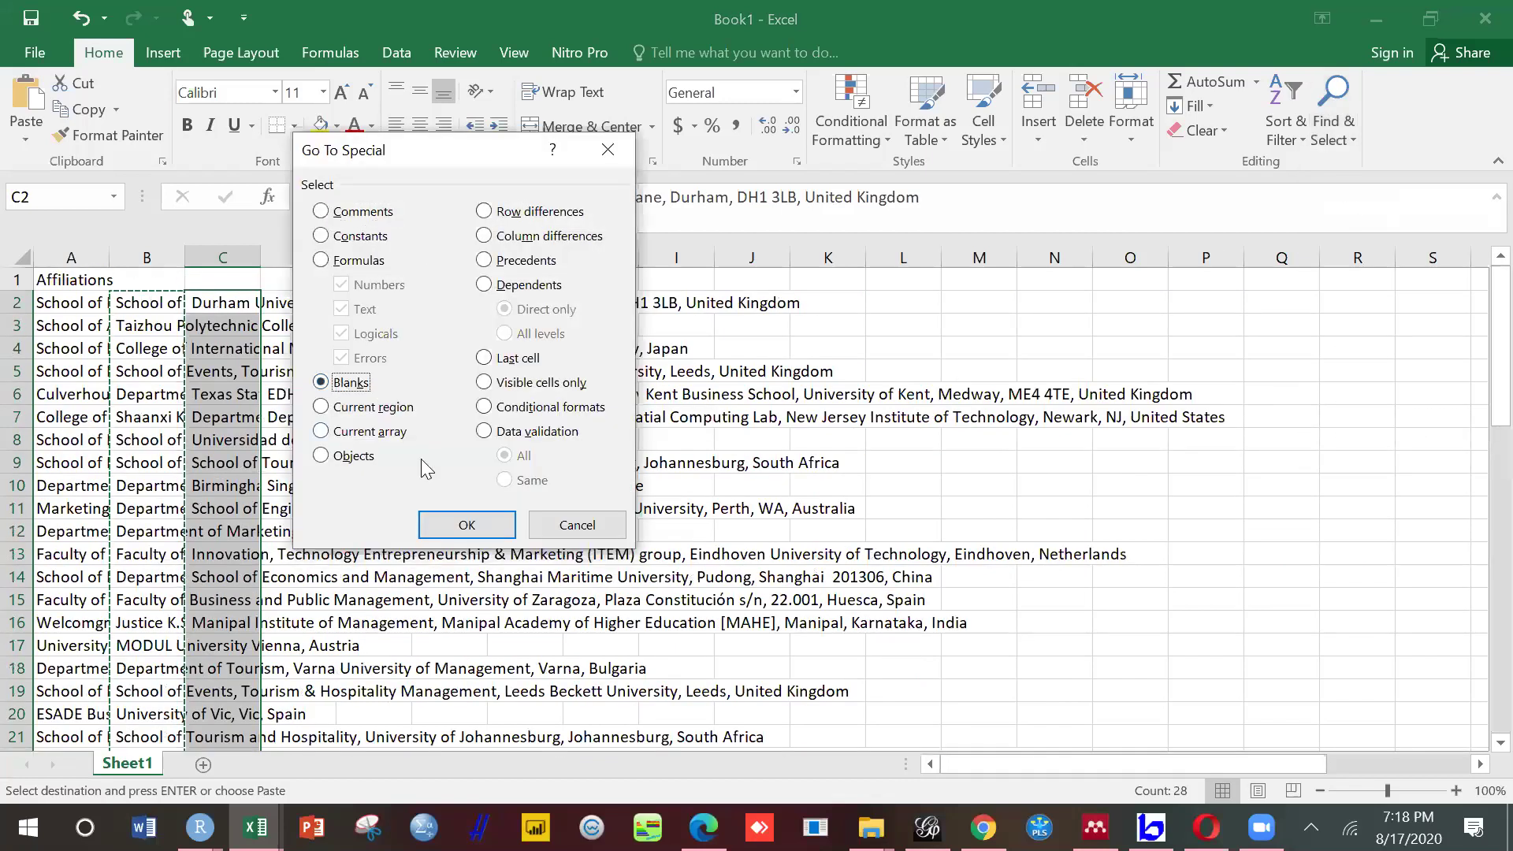
pyautogui.click(446, 521)
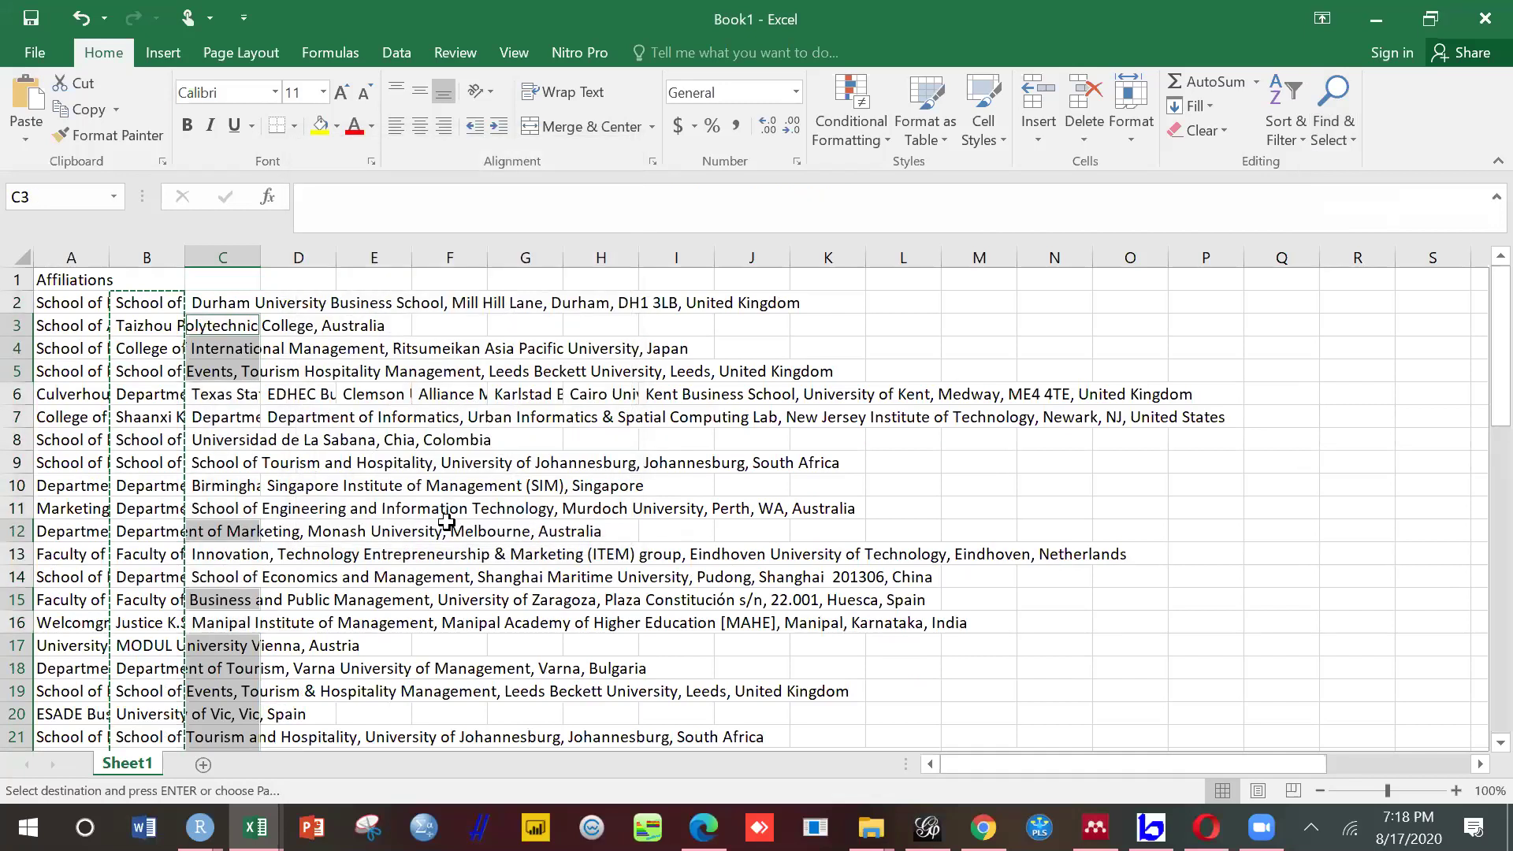
pyautogui.hotkey('alt', 'h')
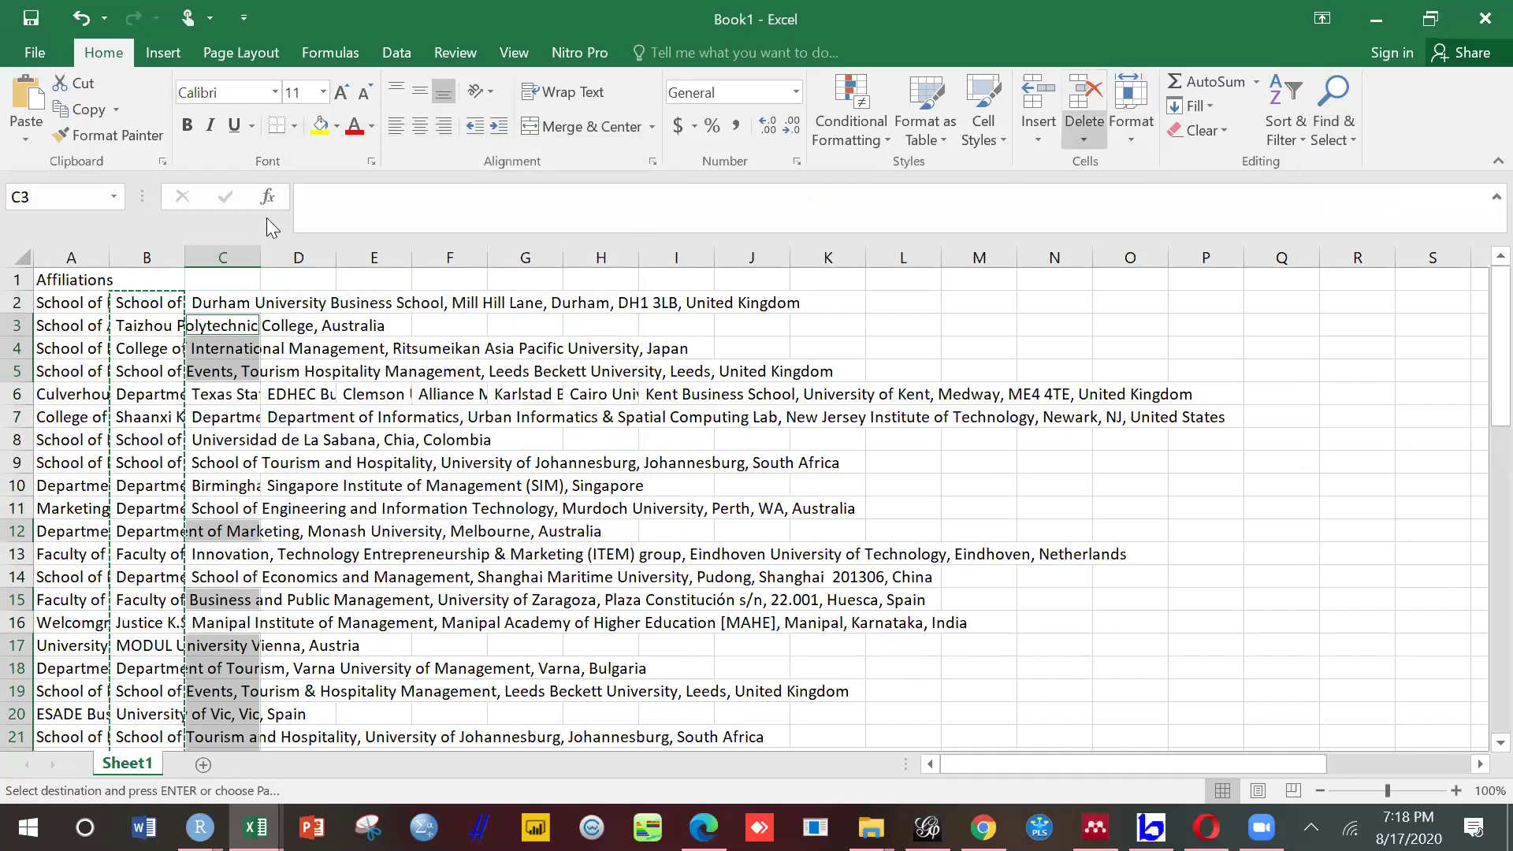
pyautogui.press('d')
pyautogui.click(1109, 205)
# Step: Copy the cleaned affiliations in column C from C2 through the last record in C29
pyautogui.click(217, 302)
pyautogui.hotkey('shift', 'Down')
pyautogui.hotkey('shift', 'Down')
pyautogui.hotkey('shift', 'Down')
pyautogui.hotkey('shift', 'Down')
pyautogui.hotkey('shift', 'Down')
pyautogui.hotkey('shift', 'Down')
pyautogui.hotkey('shift', 'Down')
pyautogui.hotkey('shift', 'Down')
pyautogui.hotkey('shift', 'Down')
pyautogui.hotkey('shift', 'Down')
pyautogui.hotkey('shift', 'Down')
pyautogui.hotkey('shift', 'Down')
pyautogui.hotkey('shift', 'Down')
pyautogui.hotkey('shift', 'Down')
pyautogui.hotkey('shift', 'Down')
pyautogui.hotkey('shift', 'Down')
pyautogui.hotkey('shift', 'Down')
pyautogui.hotkey('shift', 'Down')
pyautogui.hotkey('shift', 'Down')
pyautogui.hotkey('shift', 'Down')
pyautogui.hotkey('shift', 'Down')
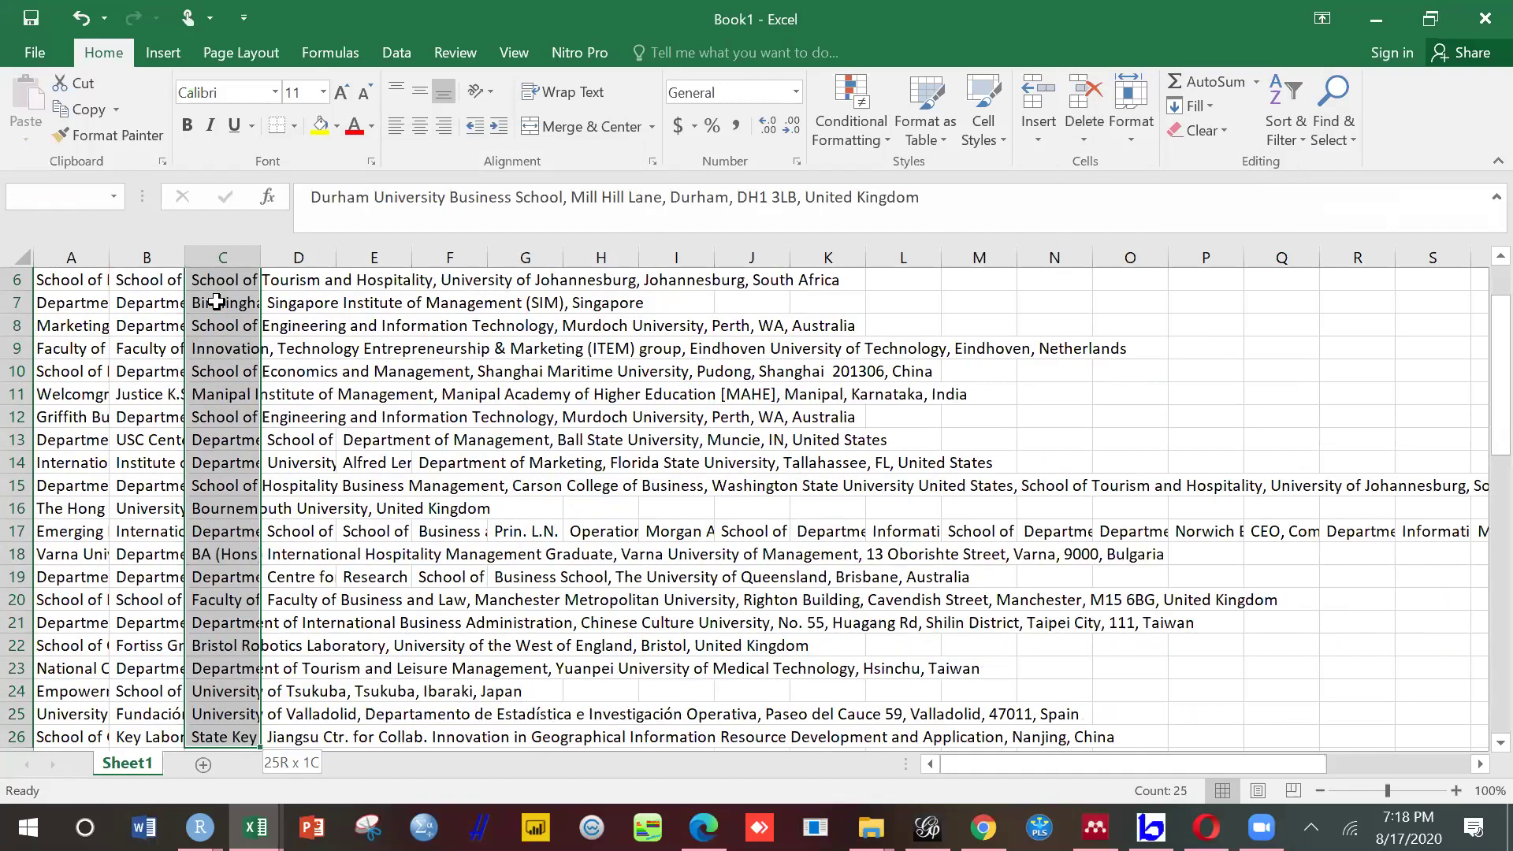
pyautogui.hotkey('shift', 'Down')
pyautogui.hotkey('shift', 'Down')
pyautogui.hotkey('shift', 'Down')
pyautogui.hotkey('shift', 'Down')
pyautogui.hotkey('shift', 'Down')
pyautogui.hotkey('shift', 'Down')
pyautogui.hotkey('shift', 'Down')
pyautogui.hotkey('shift', 'Down')
pyautogui.hotkey('shift', 'Down')
pyautogui.hotkey('shift', 'Down')
pyautogui.hotkey('shift', 'Down')
pyautogui.hotkey('shift', 'Down')
pyautogui.hotkey('shift', 'Down')
pyautogui.hotkey('shift', 'Down')
pyautogui.hotkey('shift', 'Down')
pyautogui.hotkey('shift', 'Down')
pyautogui.hotkey('shift', 'Up')
pyautogui.hotkey('shift', 'Up')
pyautogui.hotkey('shift', 'Up')
pyautogui.hotkey('shift', 'Up')
pyautogui.hotkey('shift', 'Up')
pyautogui.hotkey('shift', 'Up')
pyautogui.hotkey('shift', 'Up')
pyautogui.hotkey('shift', 'Up')
pyautogui.hotkey('shift', 'Up')
pyautogui.hotkey('shift', 'Up')
pyautogui.hotkey('shift', 'Up')
pyautogui.hotkey('shift', 'Up')
pyautogui.hotkey('shift', 'Up')
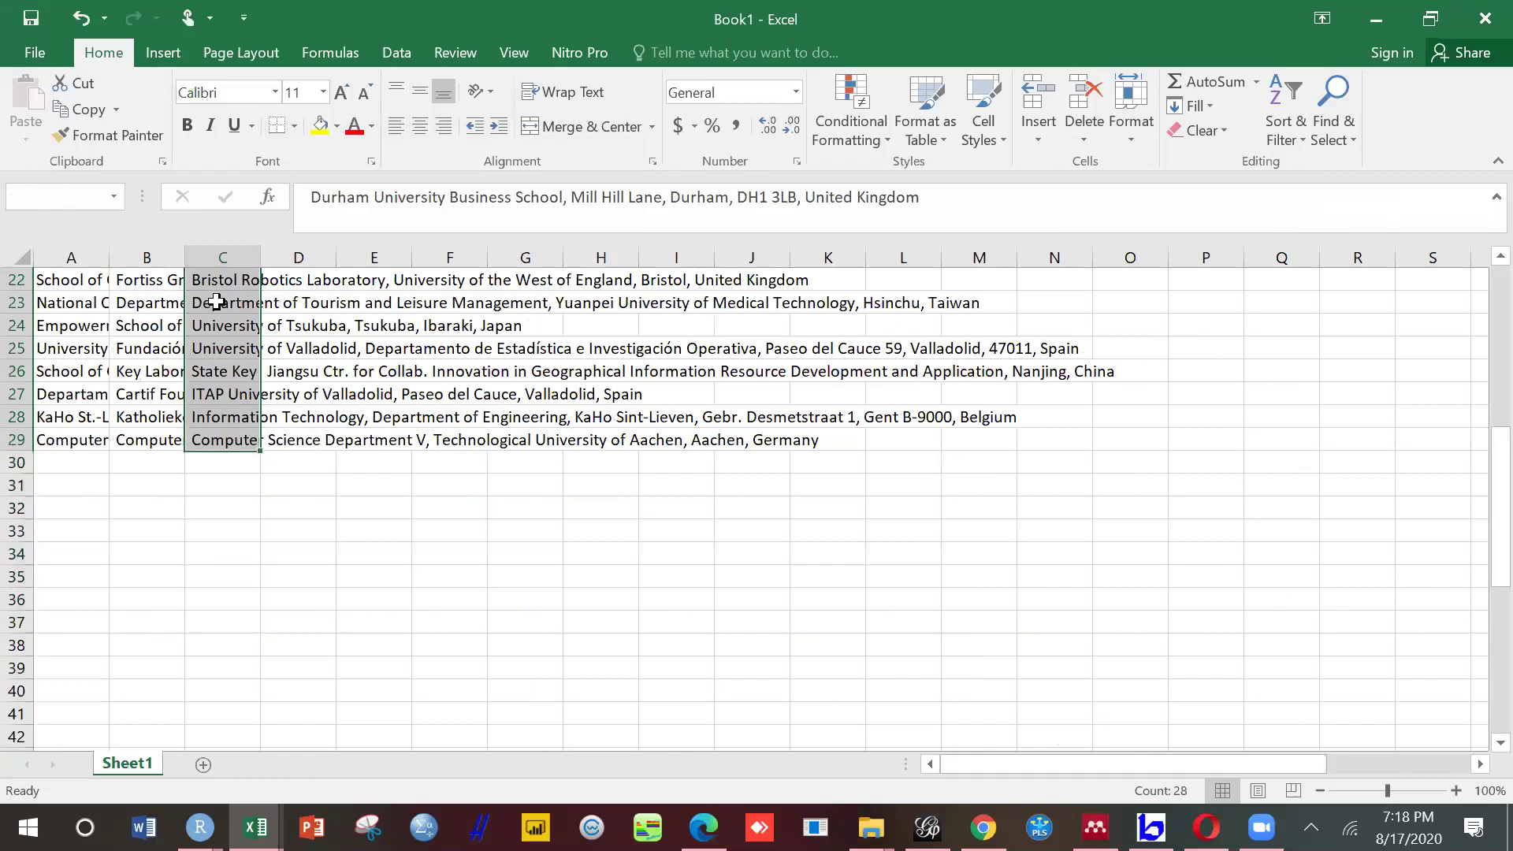
pyautogui.rightClick(217, 302)
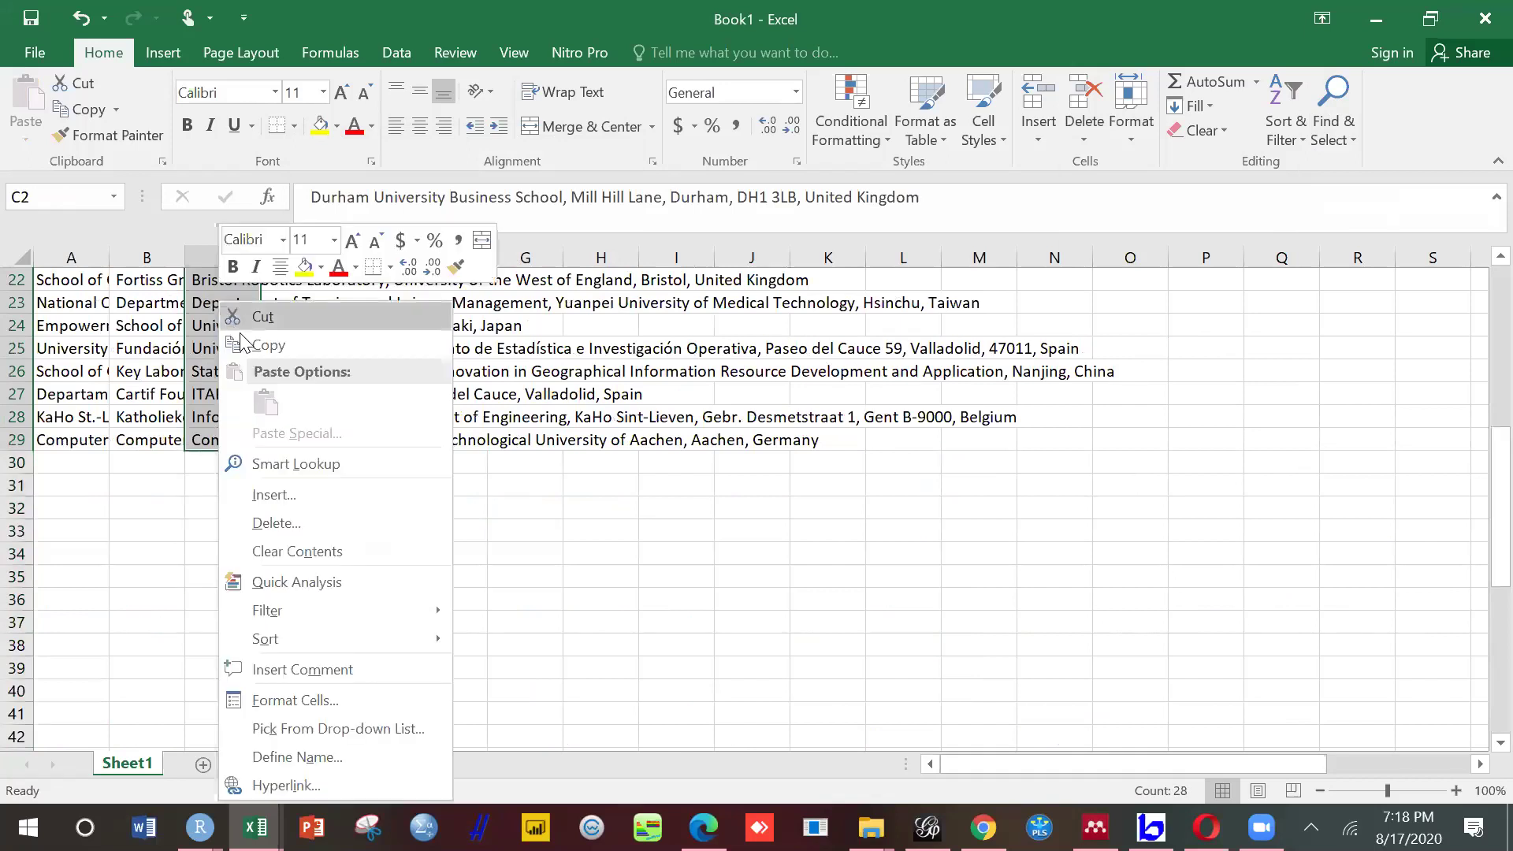
pyautogui.press('Escape')
pyautogui.hotkey('ctrl', 'c')
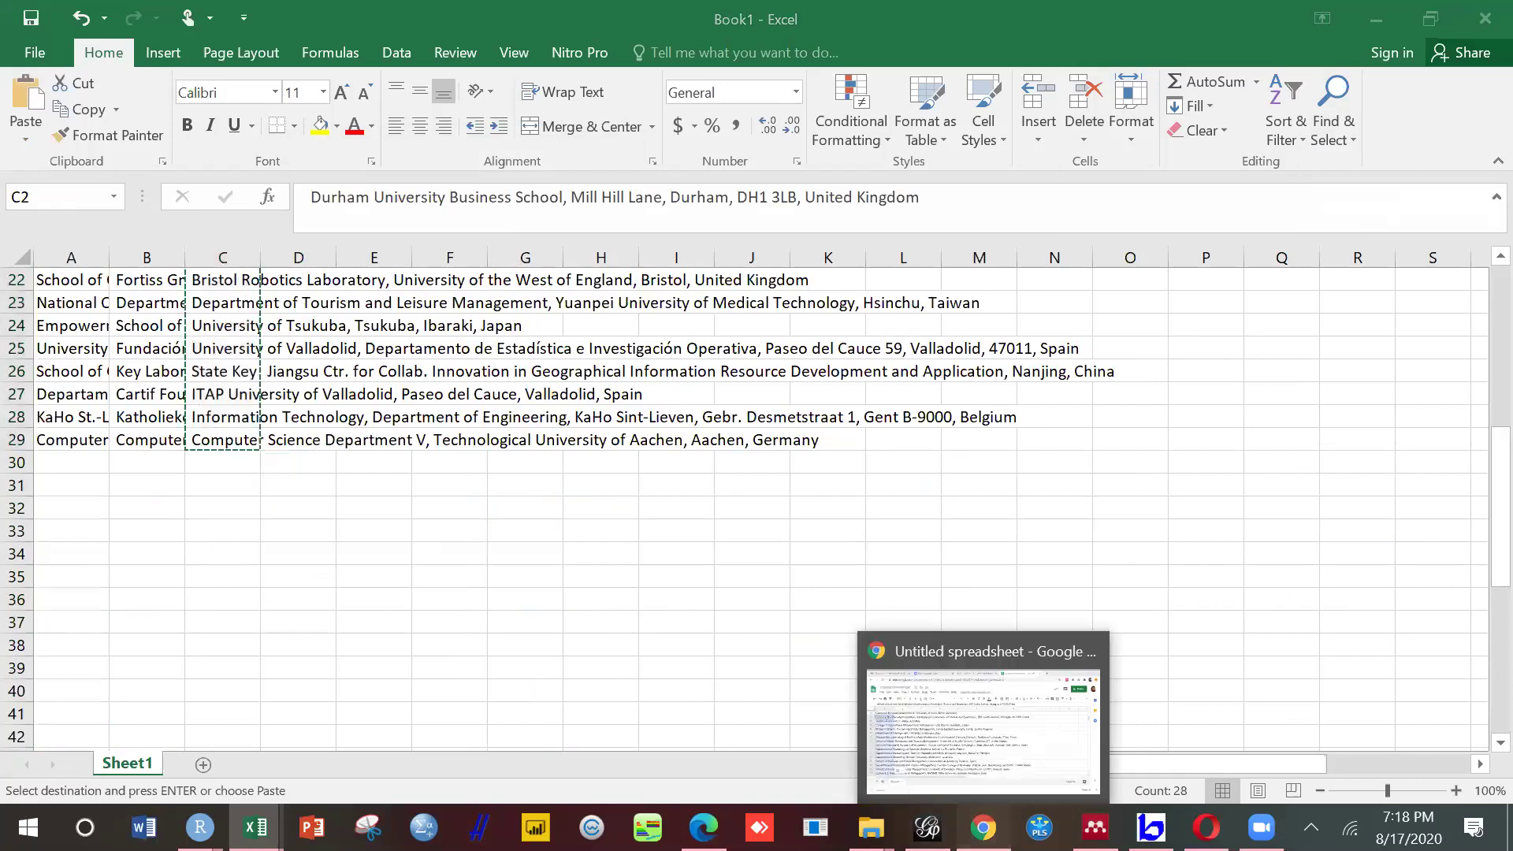
# Step: Switch to the Google Sheets spreadsheet in Chrome and paste the copied column C affiliations below the existing list, starting at A146
pyautogui.click(983, 827)
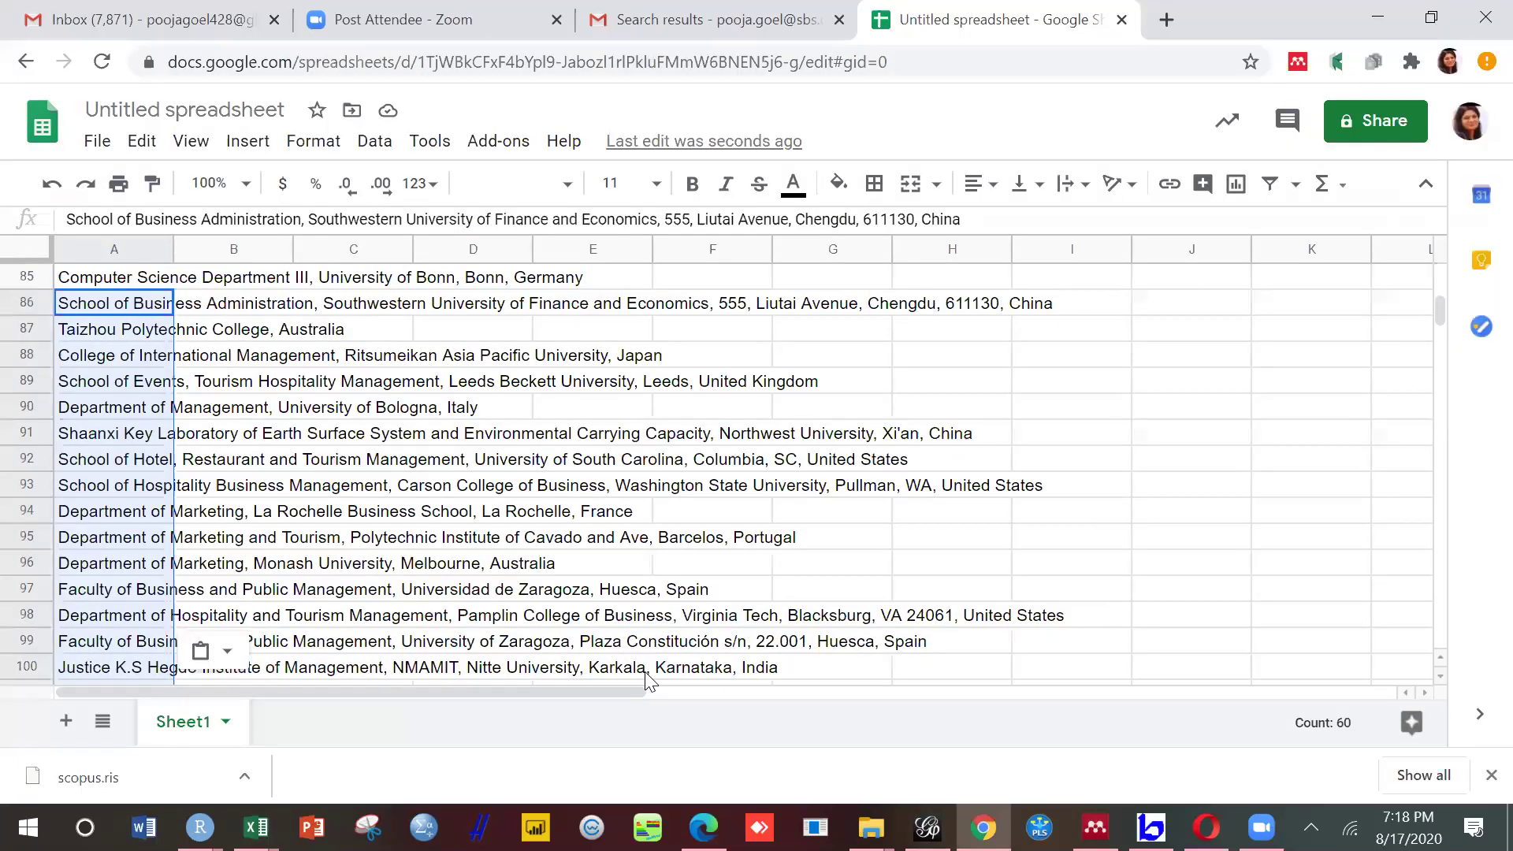
pyautogui.click(1441, 673)
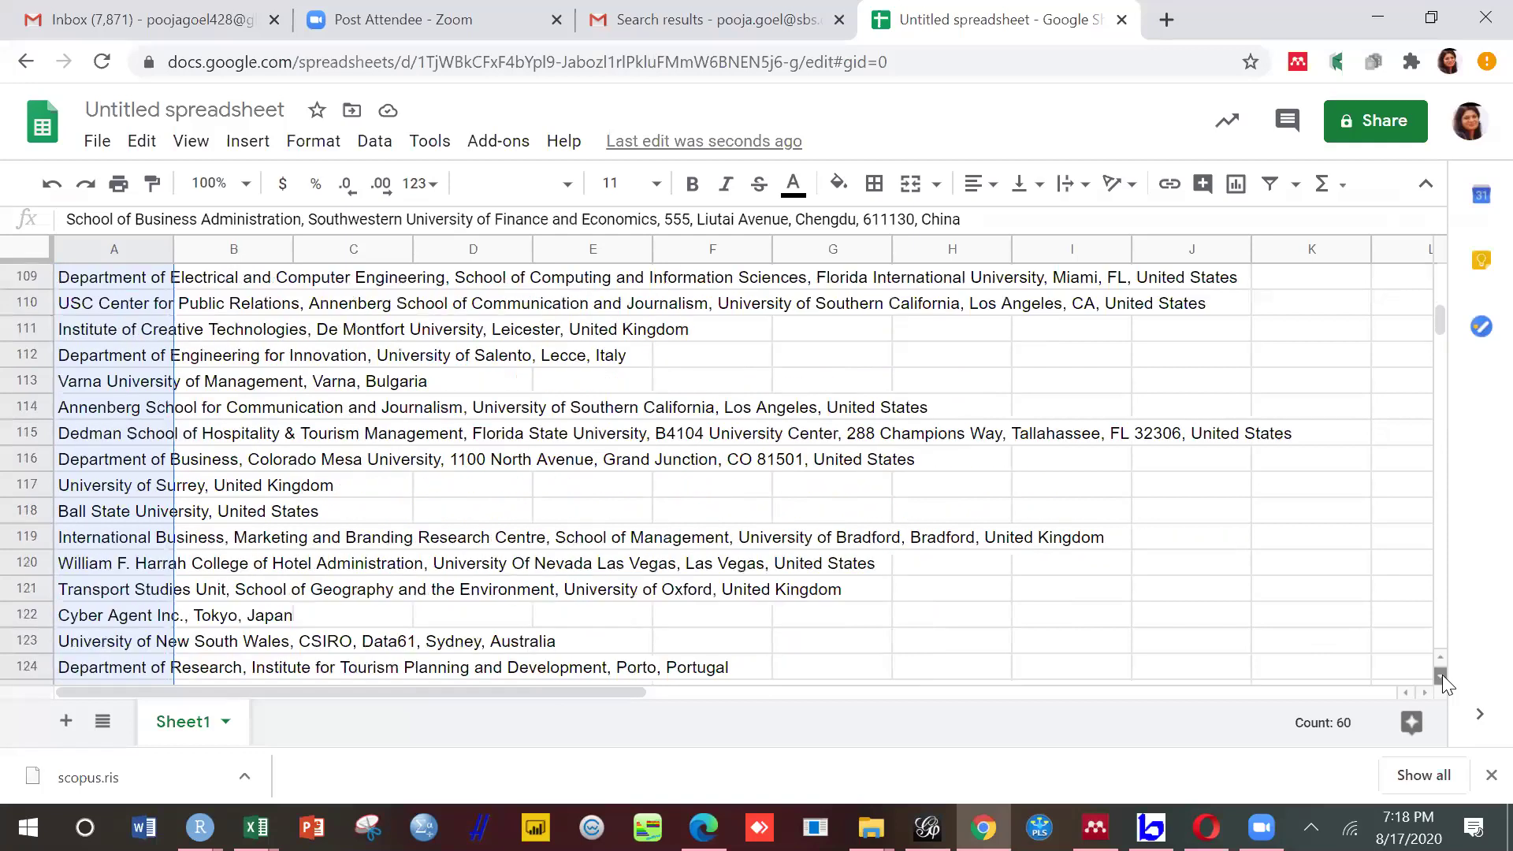
pyautogui.scroll(-5, 496, 513)
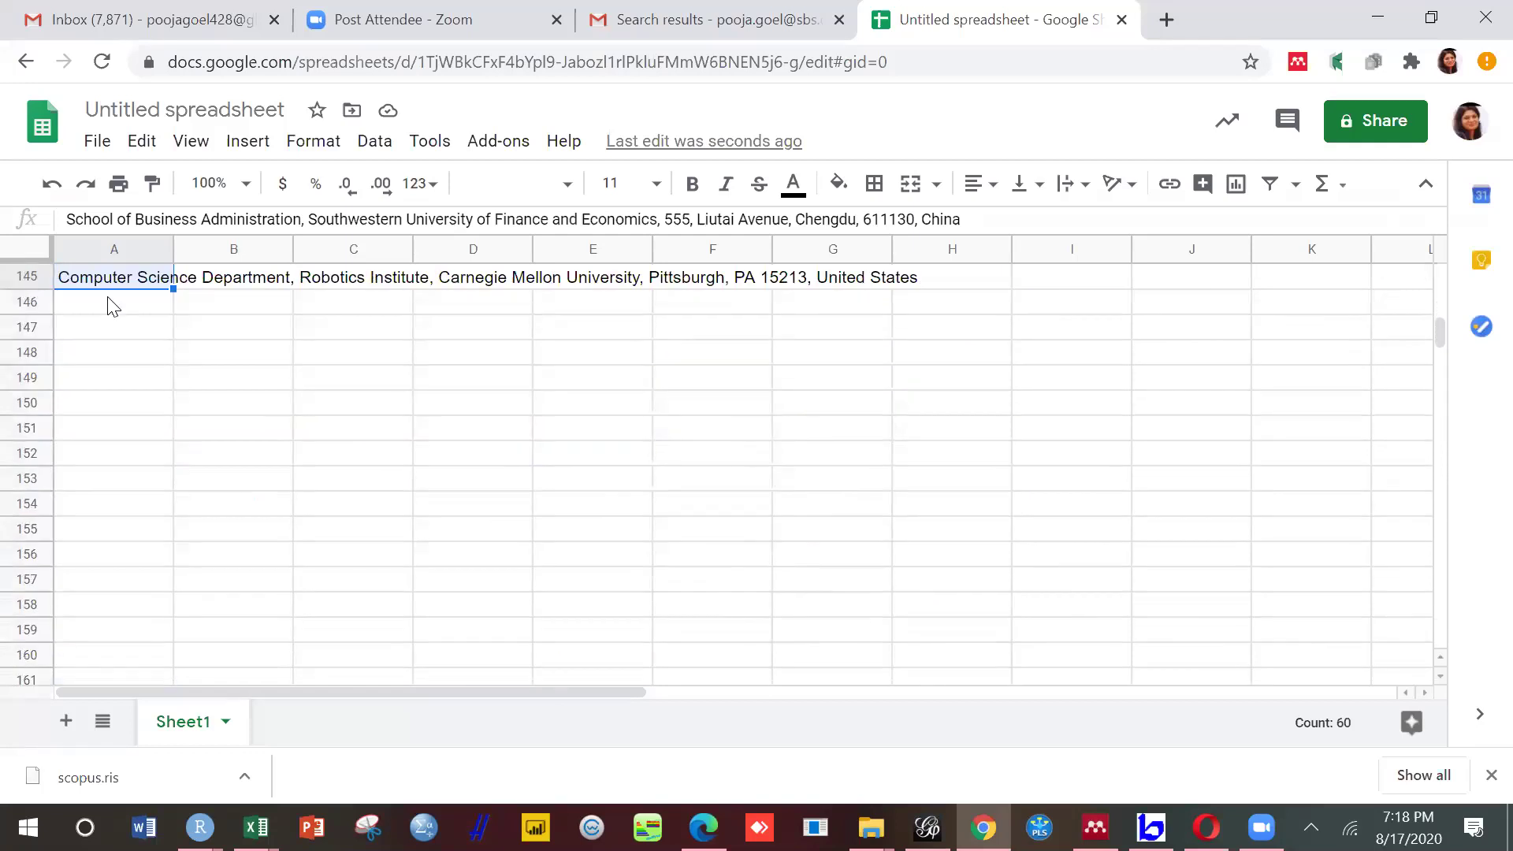
pyautogui.click(113, 306)
pyautogui.hotkey('ctrl', 'v')
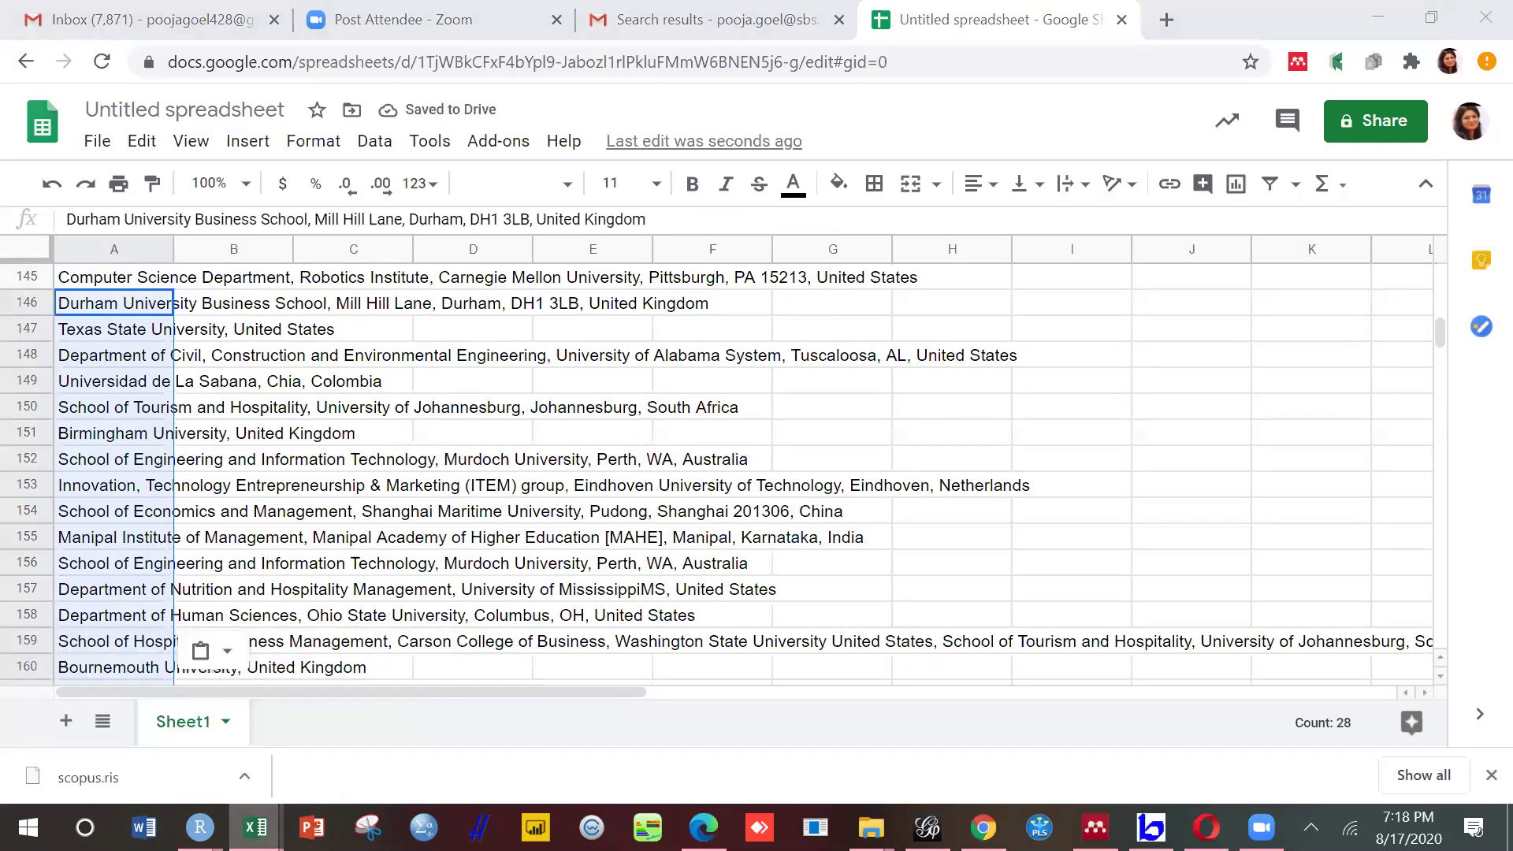
# Step: Switch back to the Book1 Excel workbook and delete the entire sheet rows containing blank cells in D2:D29
pyautogui.moveTo(260, 823)
pyautogui.click(339, 771)
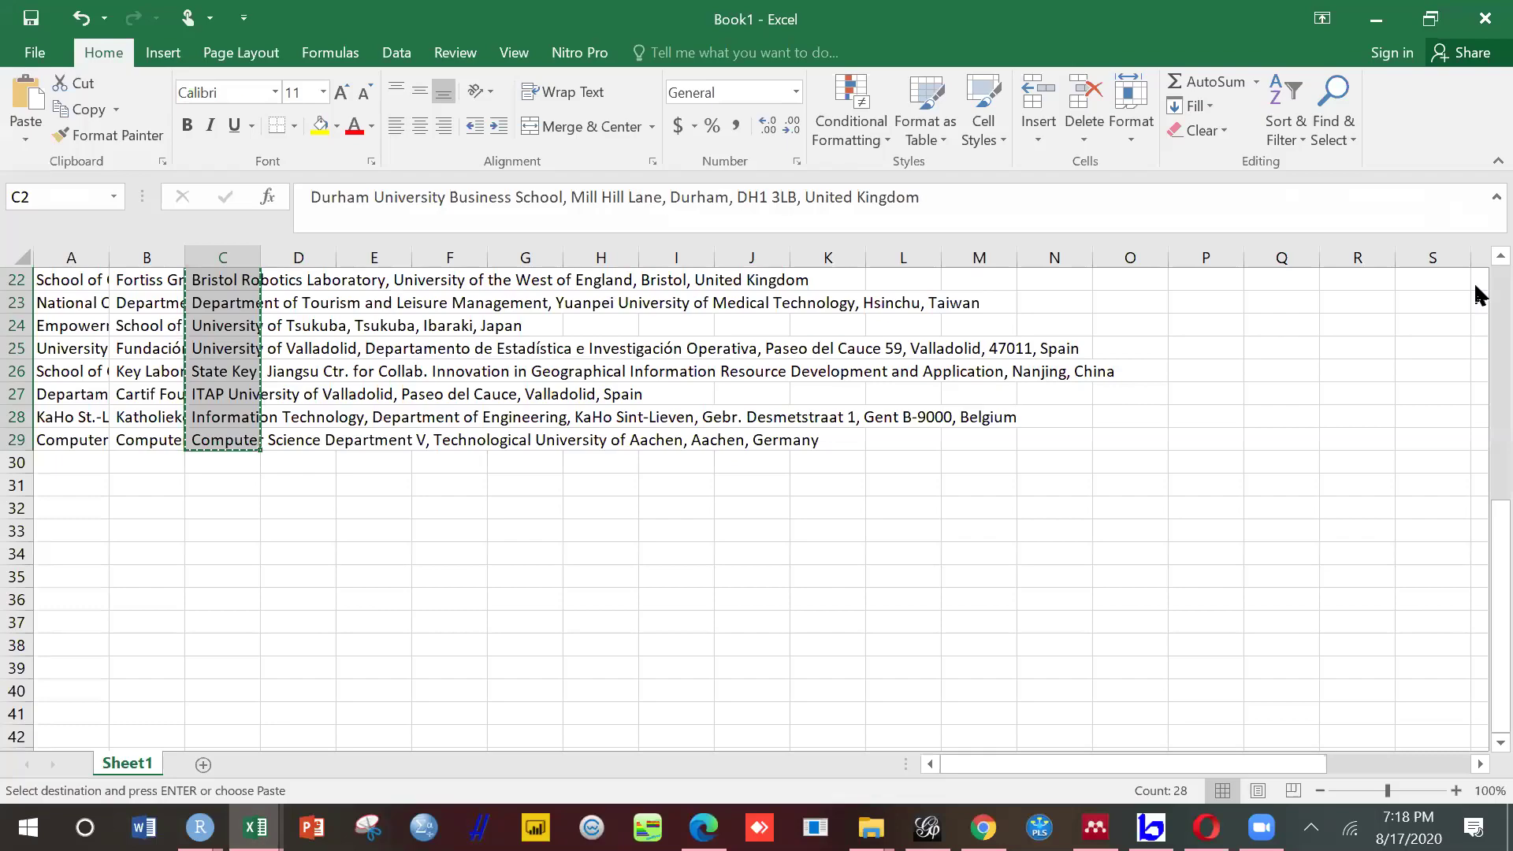
pyautogui.scroll(7, 1476, 294)
pyautogui.moveTo(313, 305); pyautogui.dragTo(313, 307)
pyautogui.scroll(-4, 313, 307)
pyautogui.click(1349, 99)
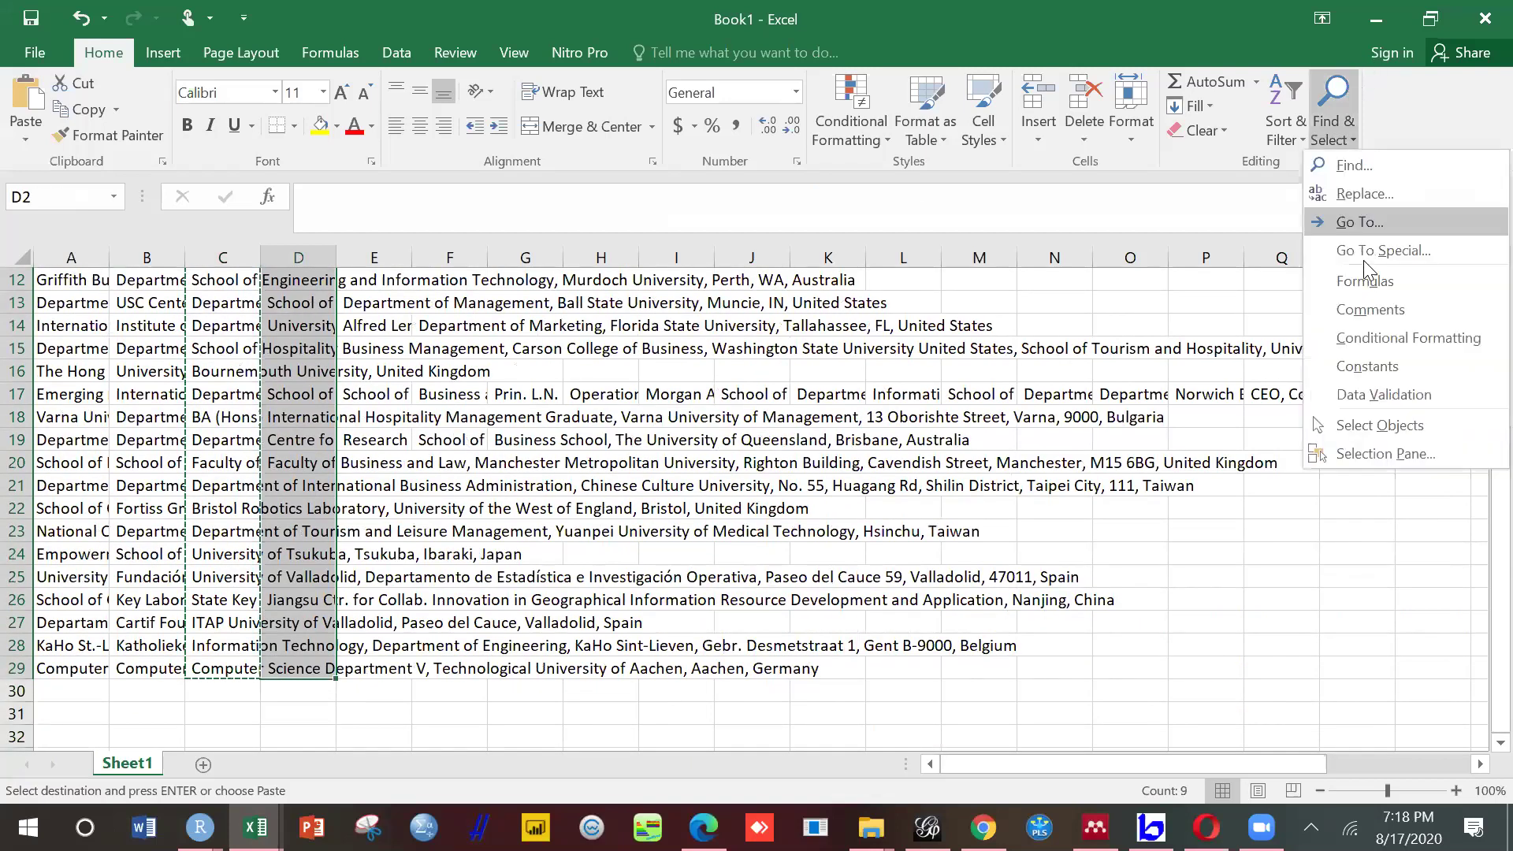
pyautogui.click(1363, 259)
pyautogui.click(352, 383)
pyautogui.click(466, 523)
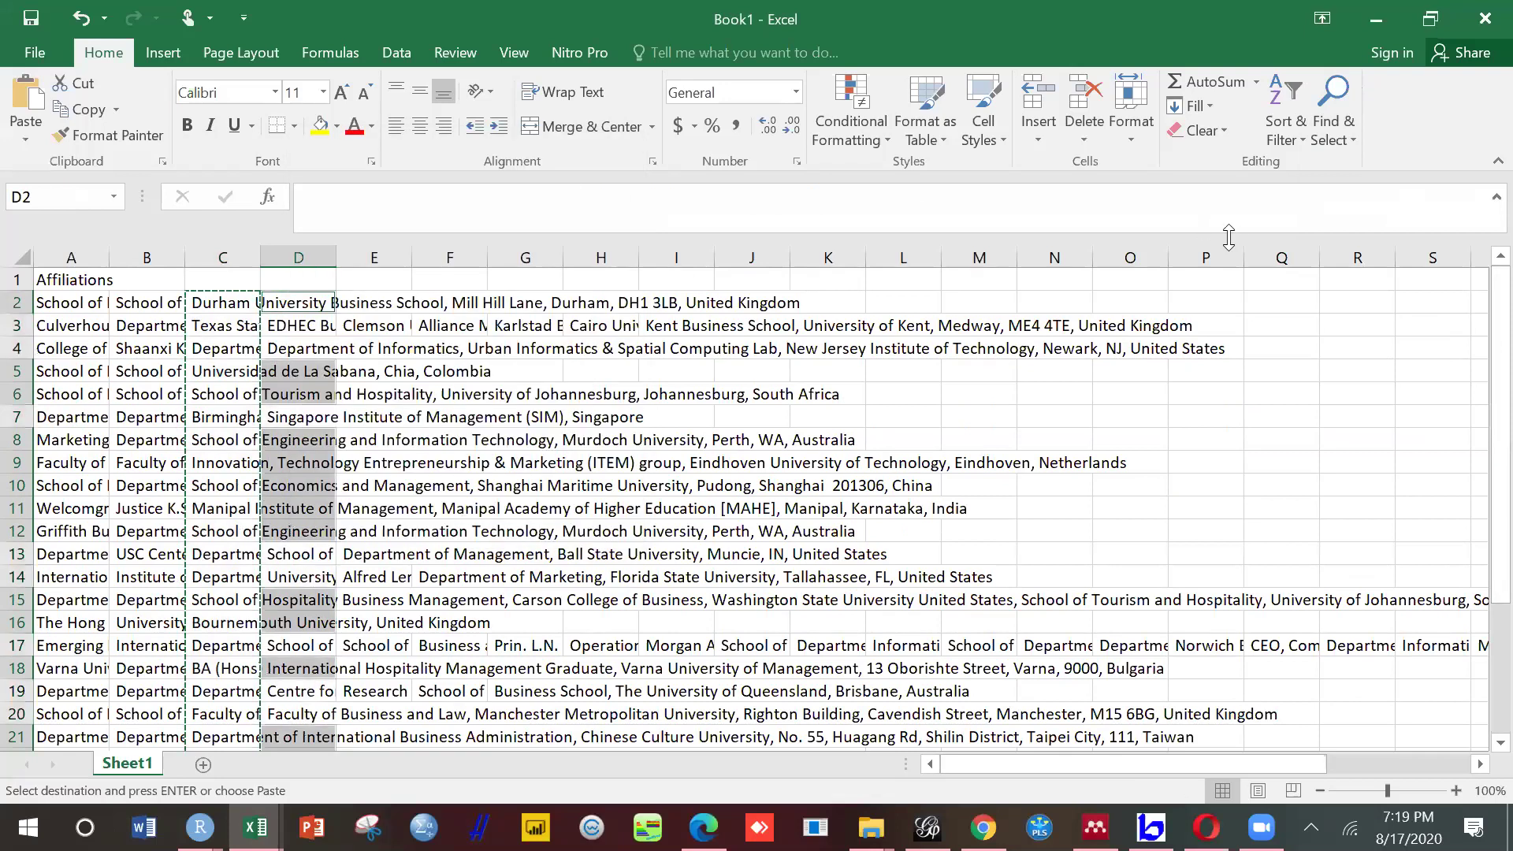
pyautogui.click(1084, 126)
pyautogui.click(1104, 197)
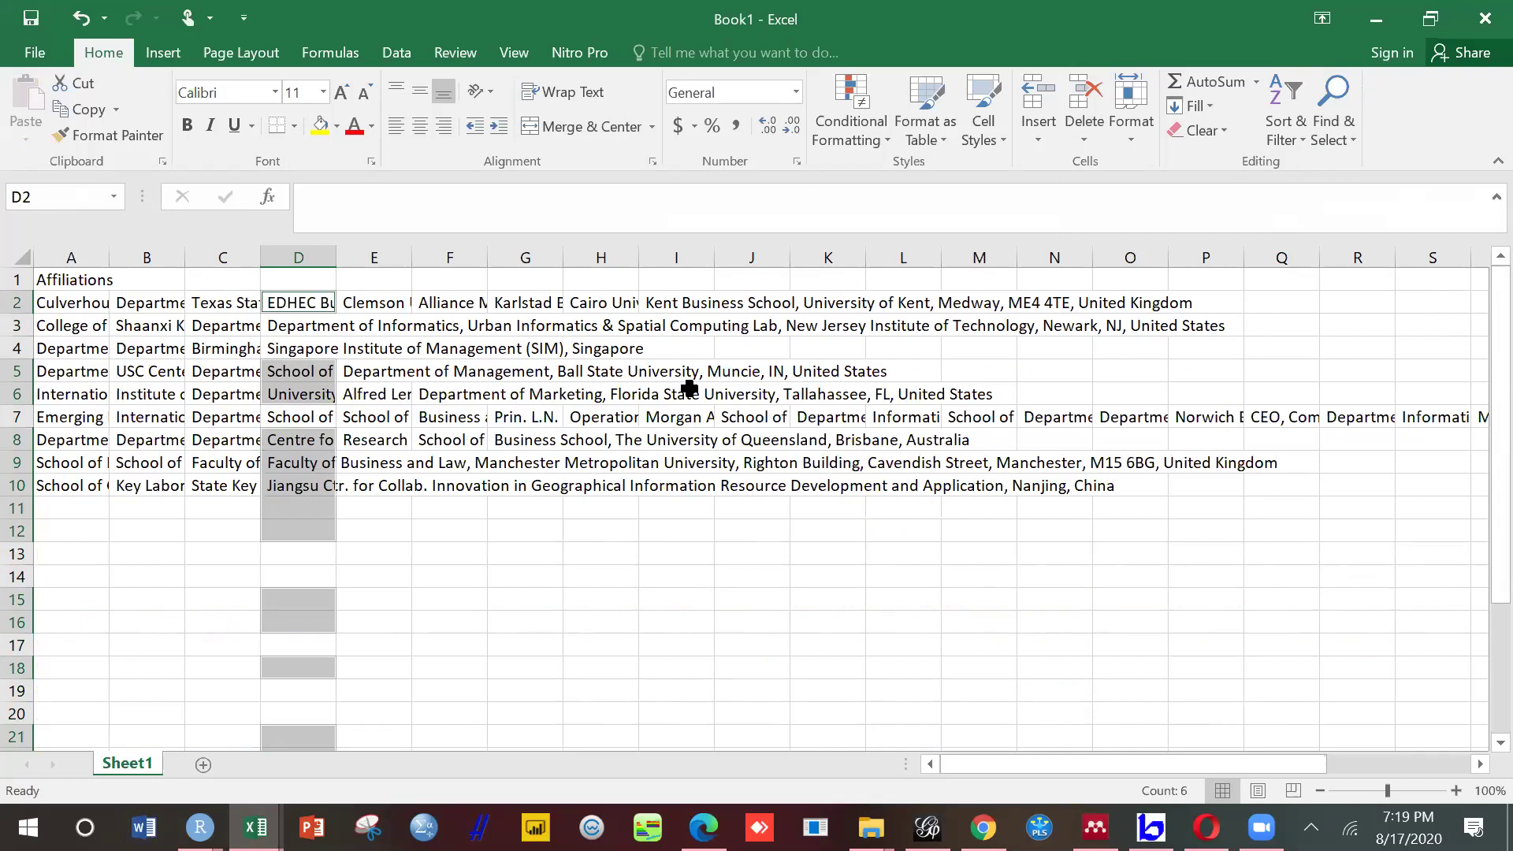
# Step: Copy the cleaned column D affiliations in D2:D10 and paste them into the Google Sheets list in Chrome starting at A174
pyautogui.moveTo(315, 305); pyautogui.dragTo(304, 313)
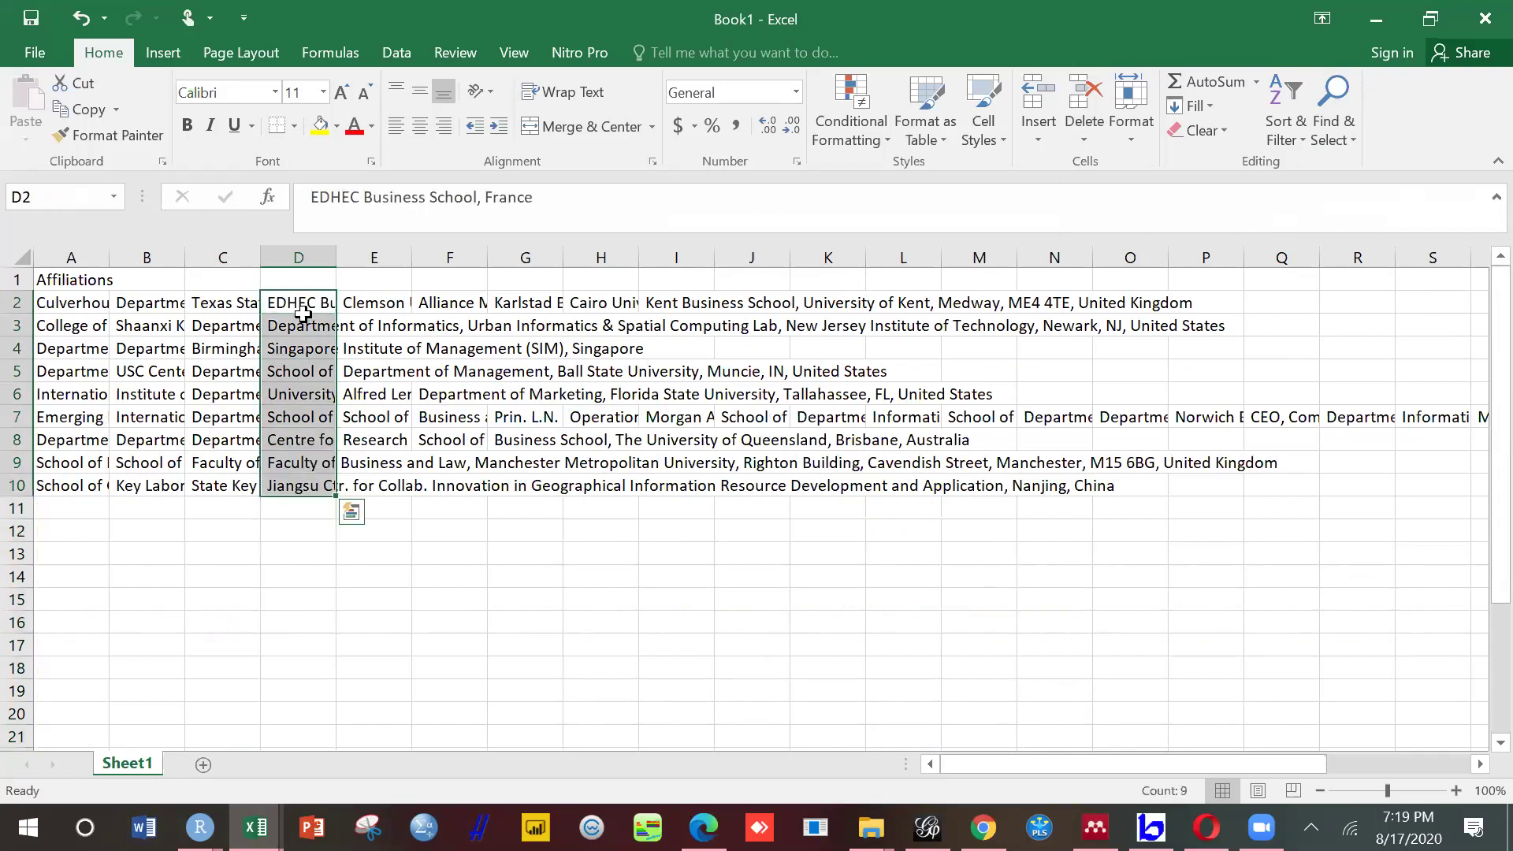
pyautogui.rightClick(306, 302)
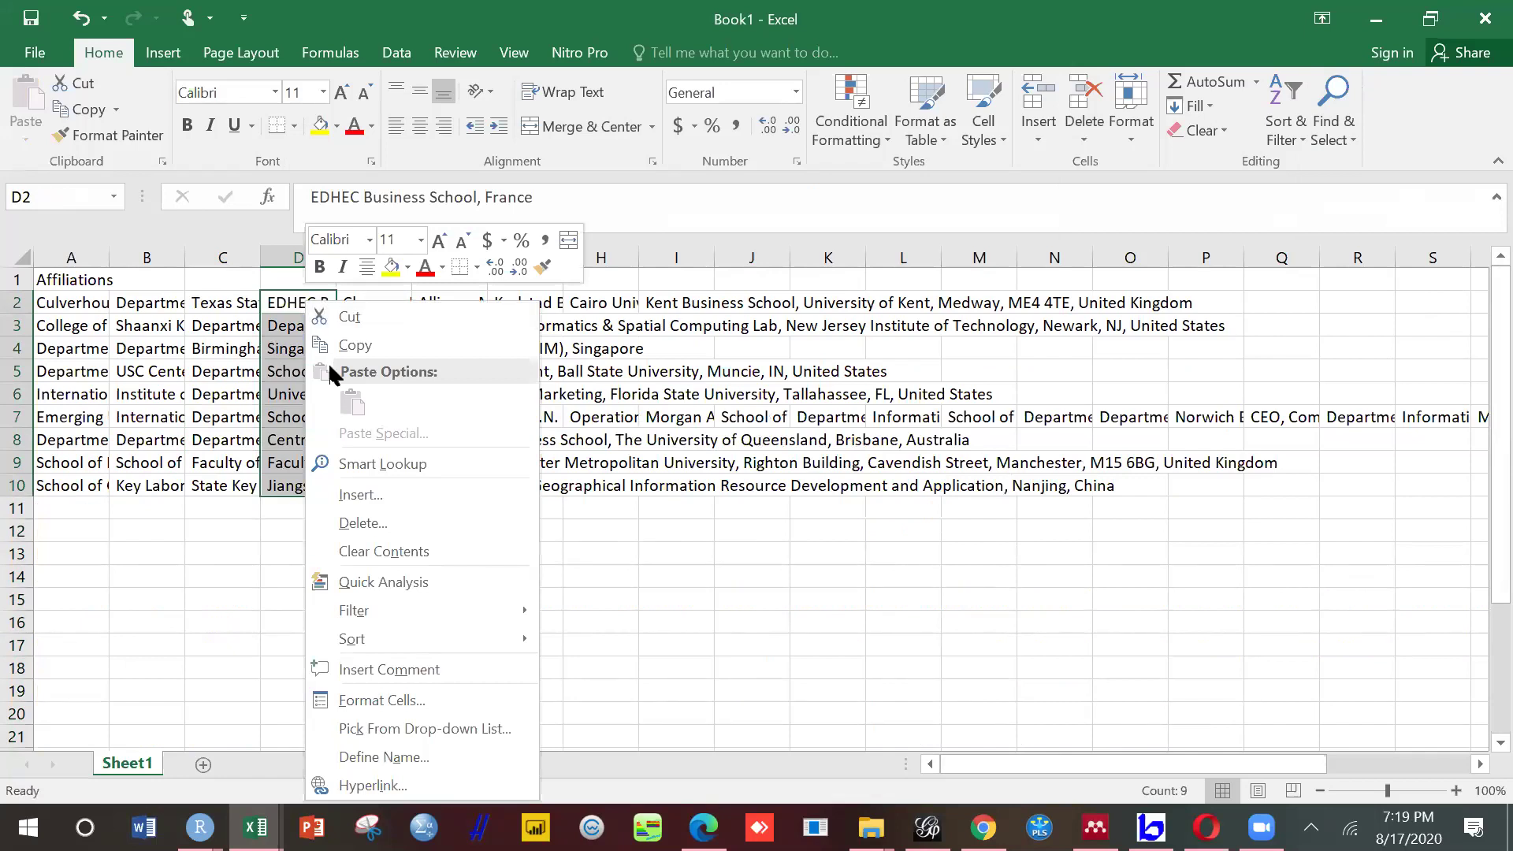
pyautogui.click(355, 345)
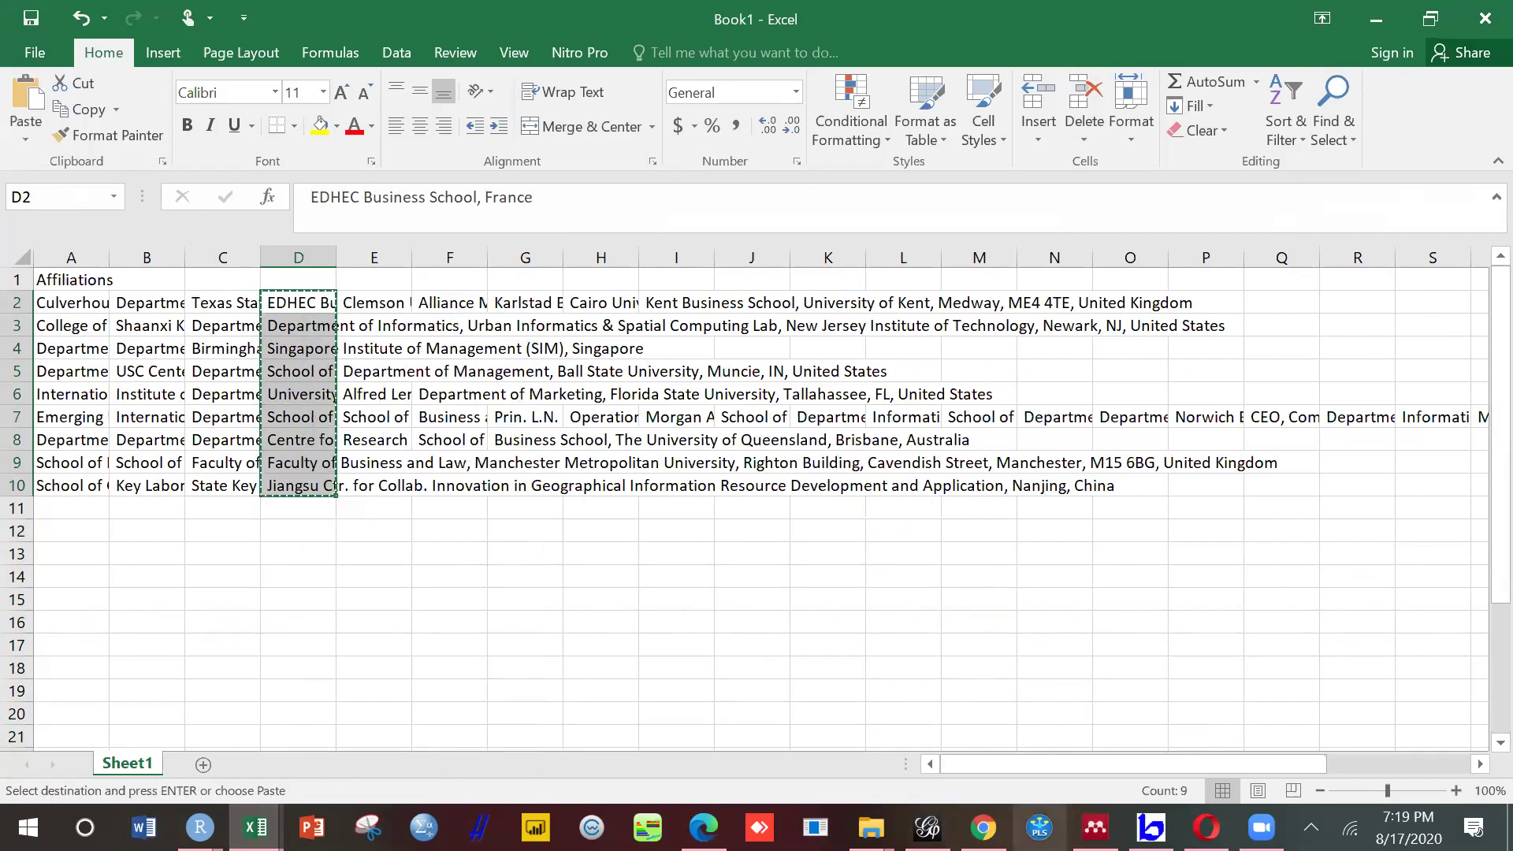
pyautogui.click(983, 827)
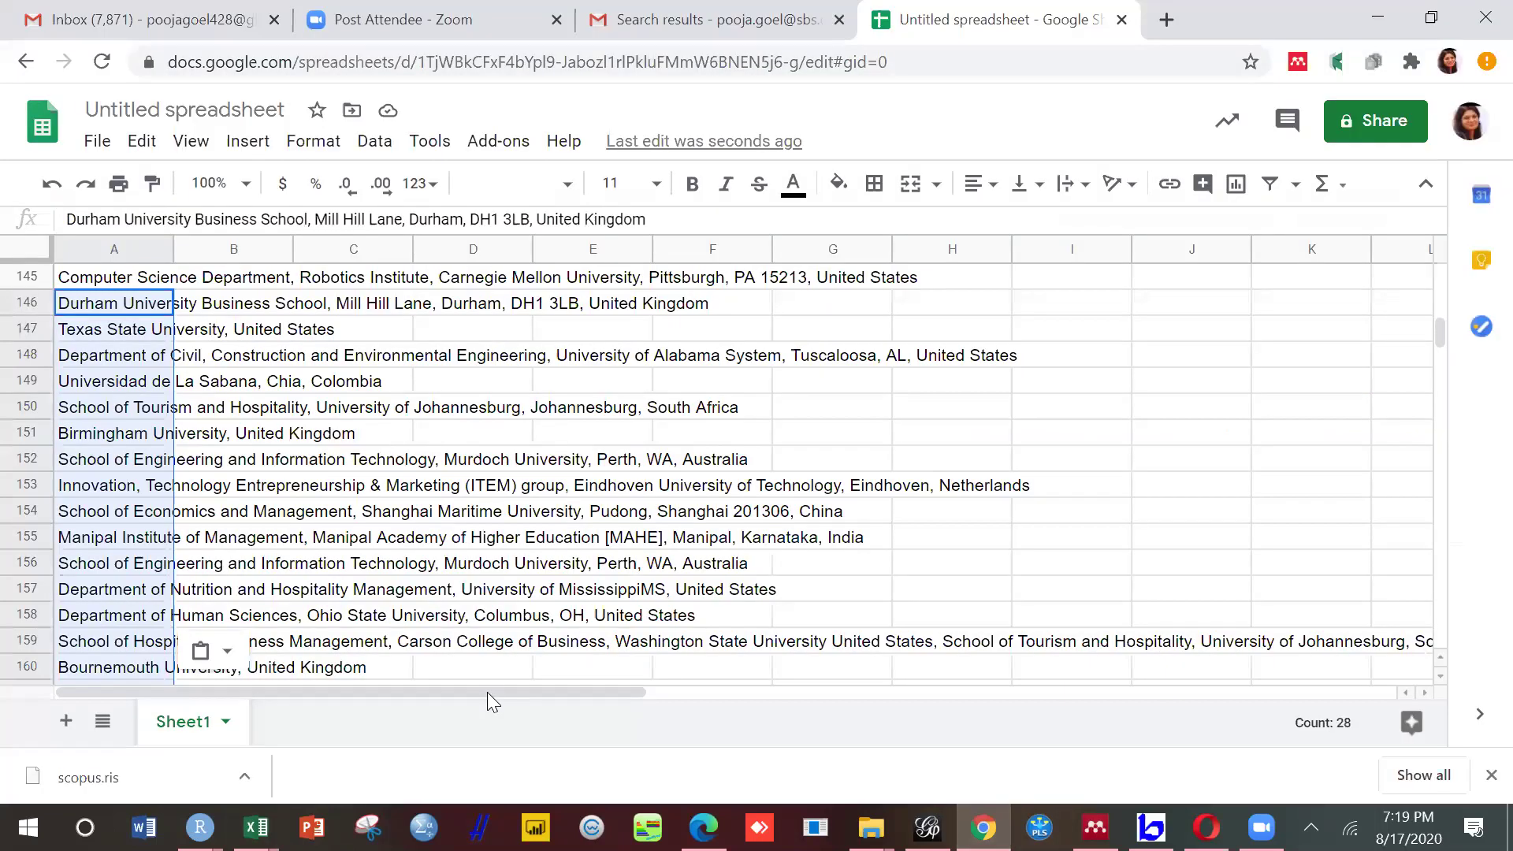
pyautogui.moveTo(1442, 676); pyautogui.dragTo(1442, 676)
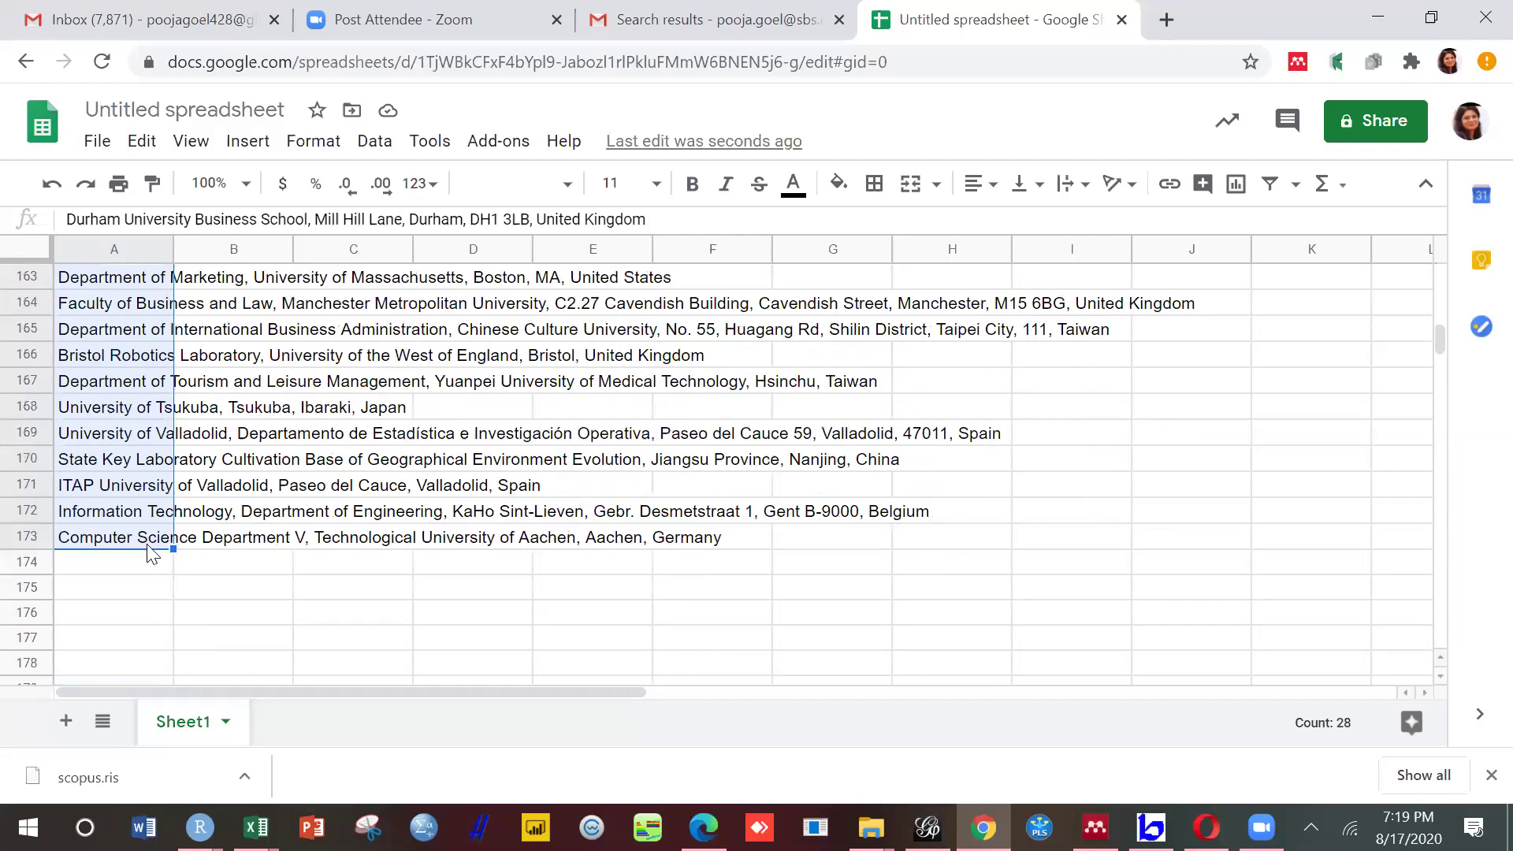
pyautogui.click(141, 565)
pyautogui.hotkey('ctrl', 'v')
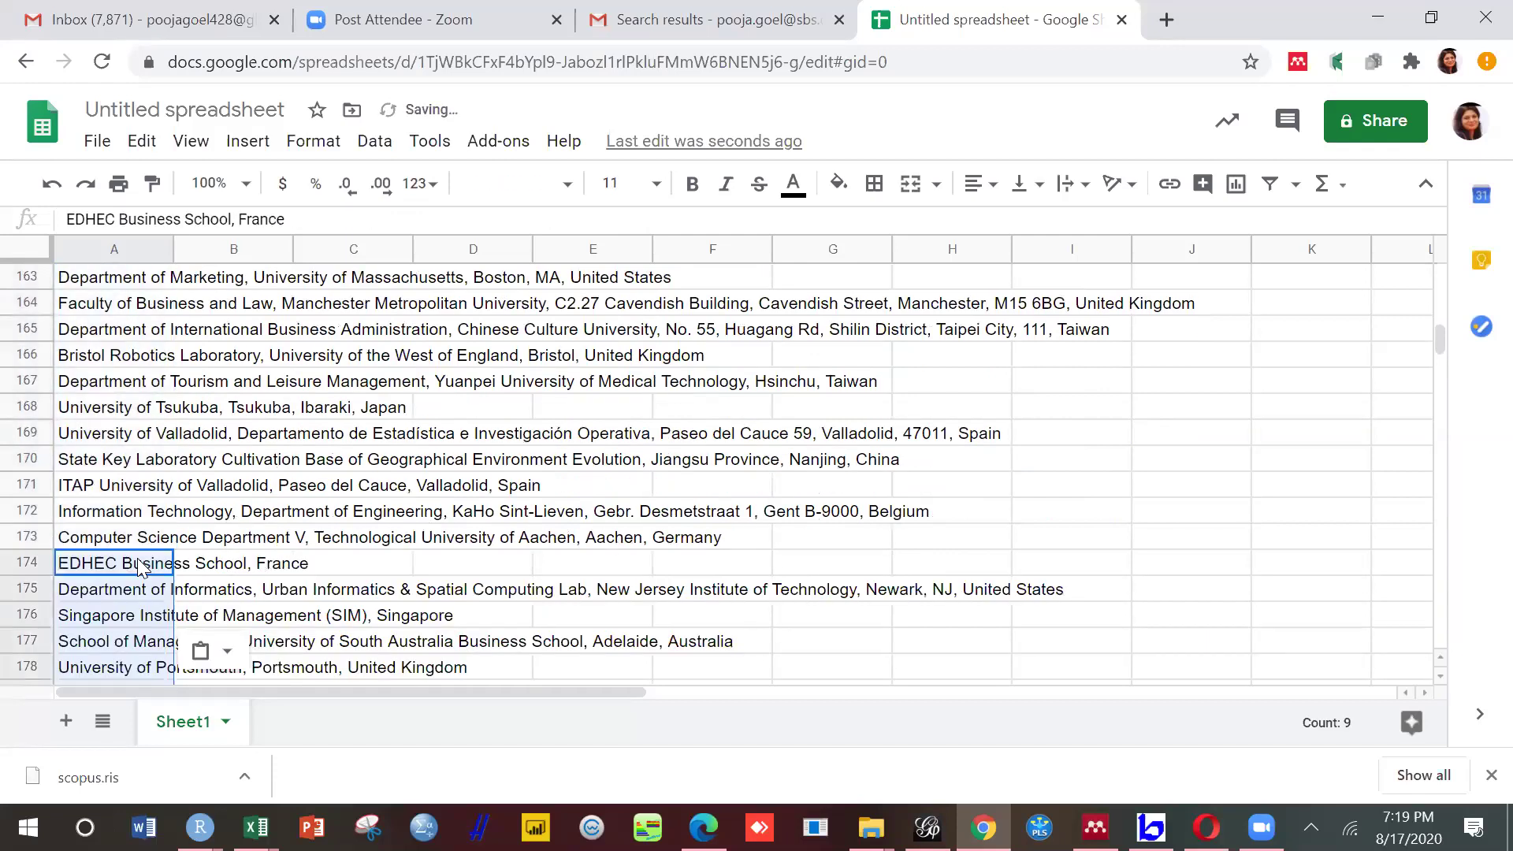
# Step: Run the Geocode by Awesome Table add-on on Sheet1, using the affiliations in column A as the address column
pyautogui.moveTo(1440, 269); pyautogui.dragTo(1440, 270)
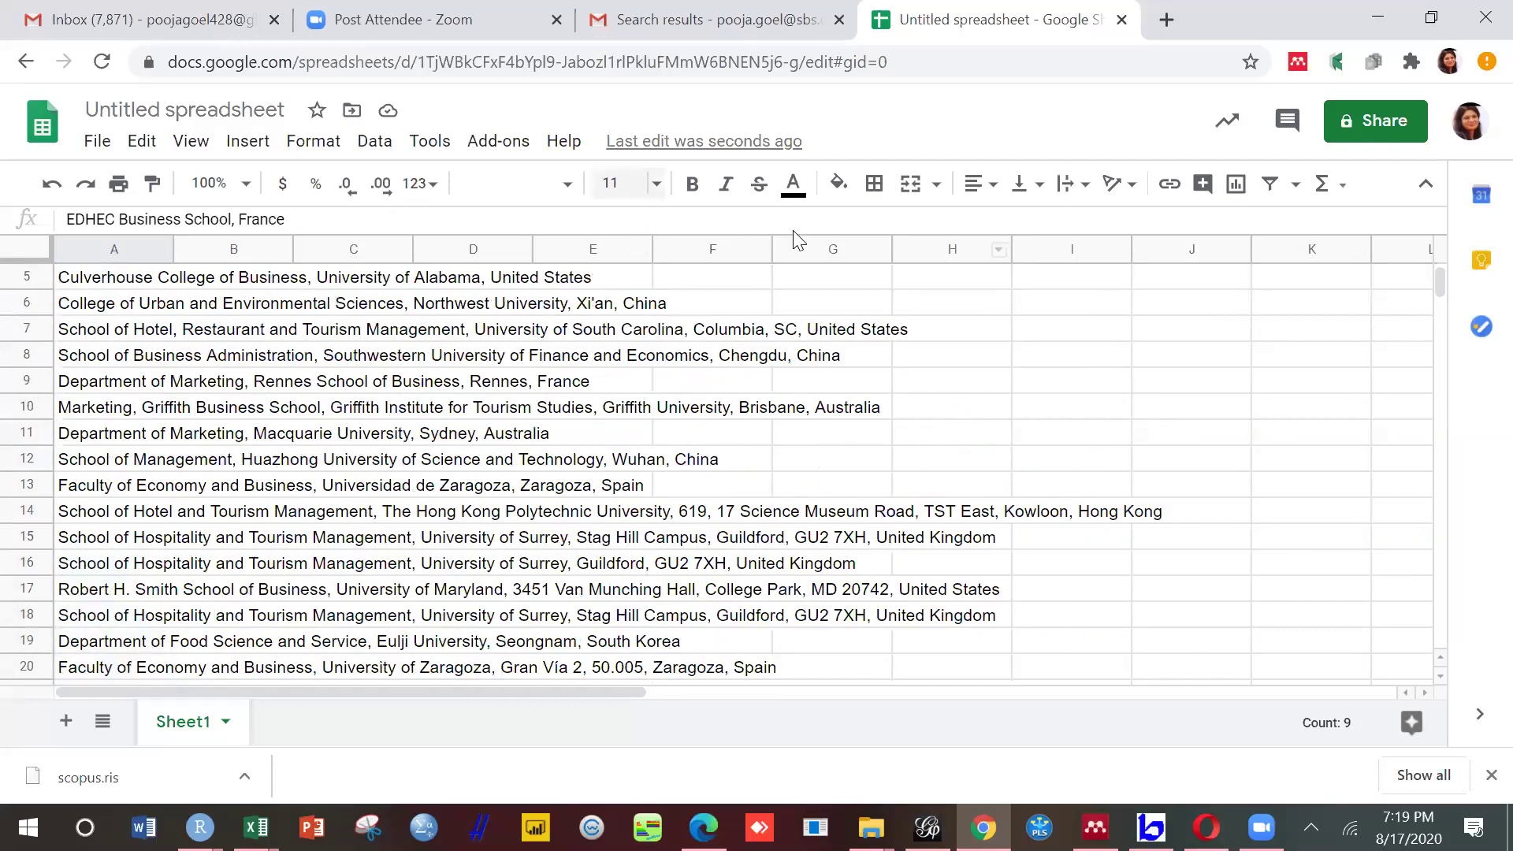
pyautogui.hotkey('alt', 'n')
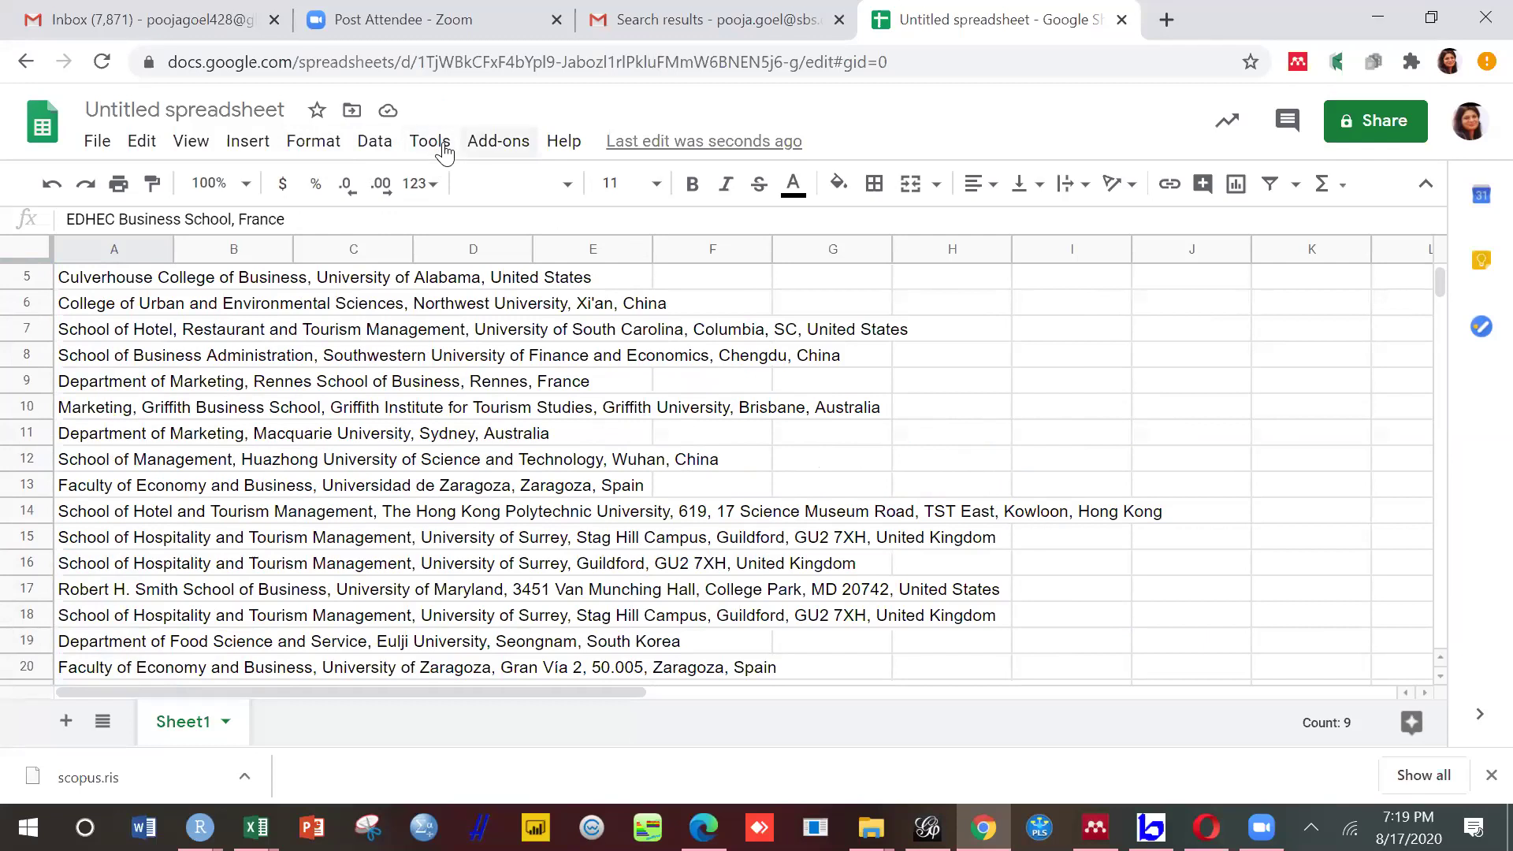
pyautogui.moveTo(567, 249)
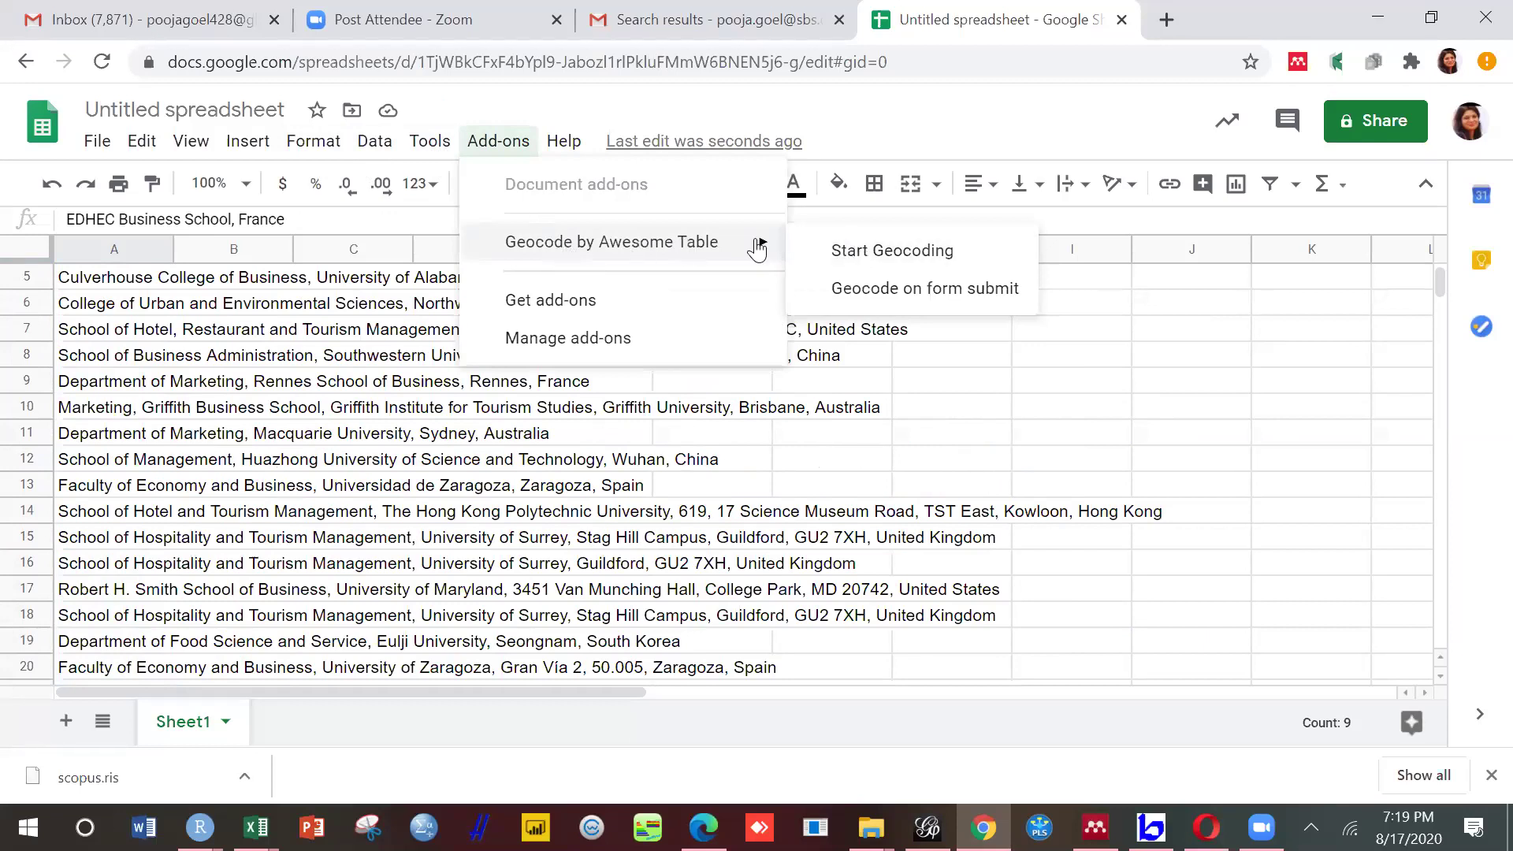
pyautogui.click(859, 253)
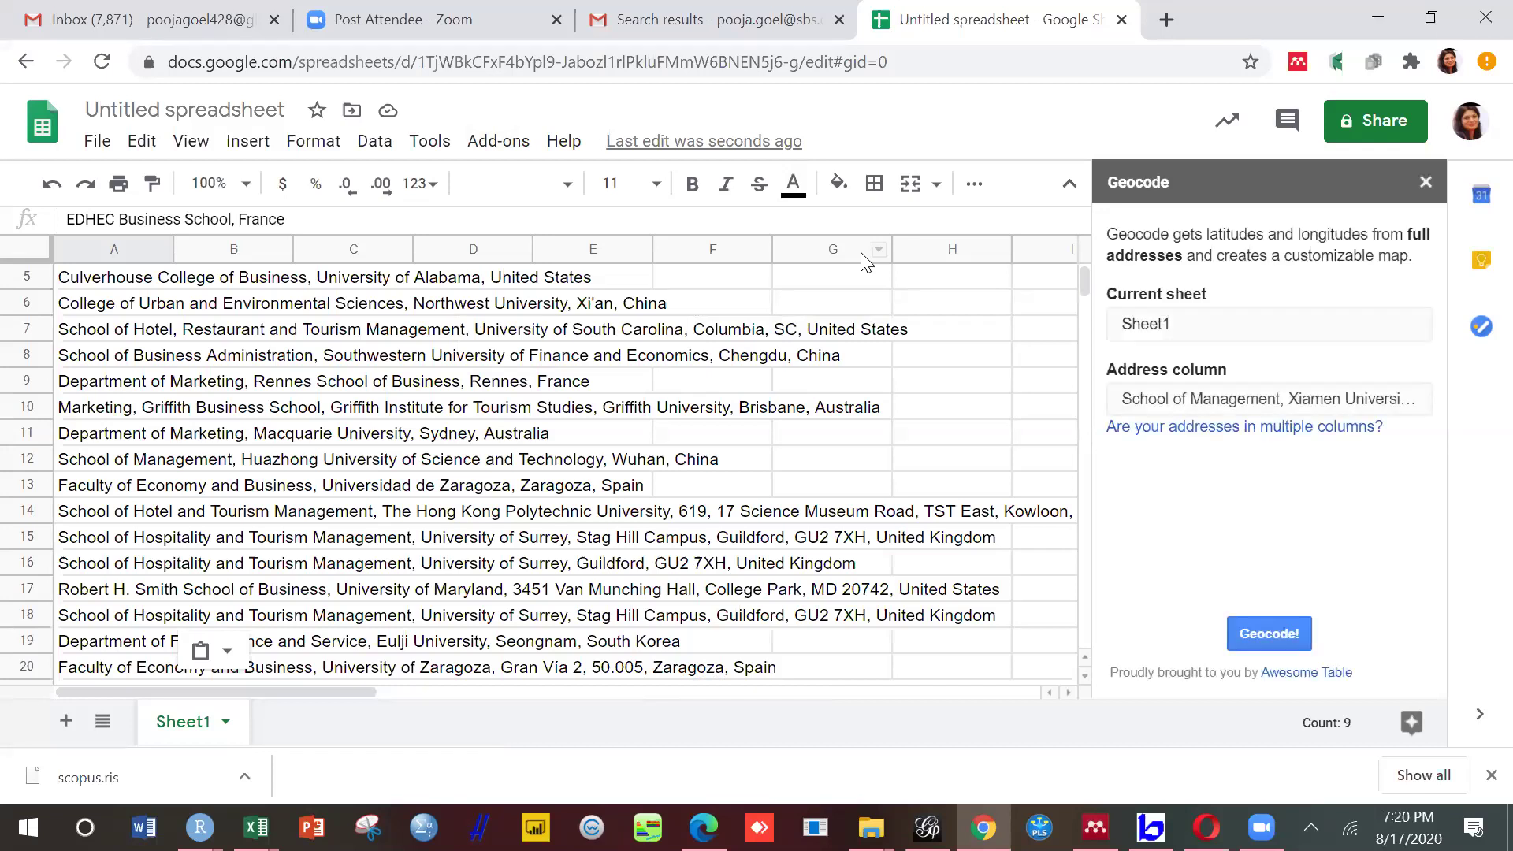
pyautogui.click(1256, 651)
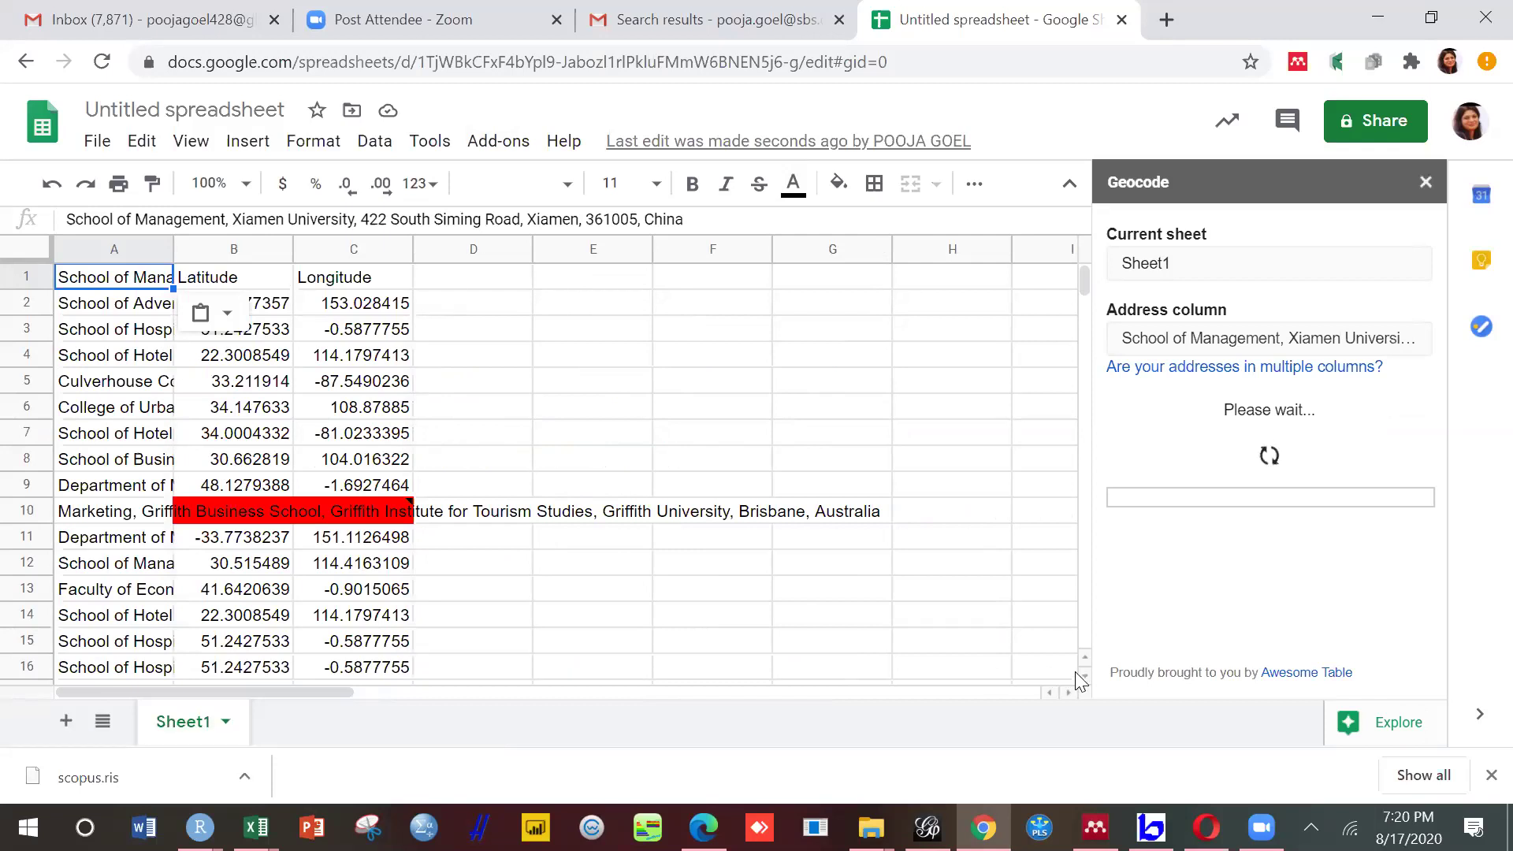
# Step: Examine the latitude and longitude columns across the affiliation rows for addresses left without coordinates
pyautogui.scroll(-2, 1081, 678)
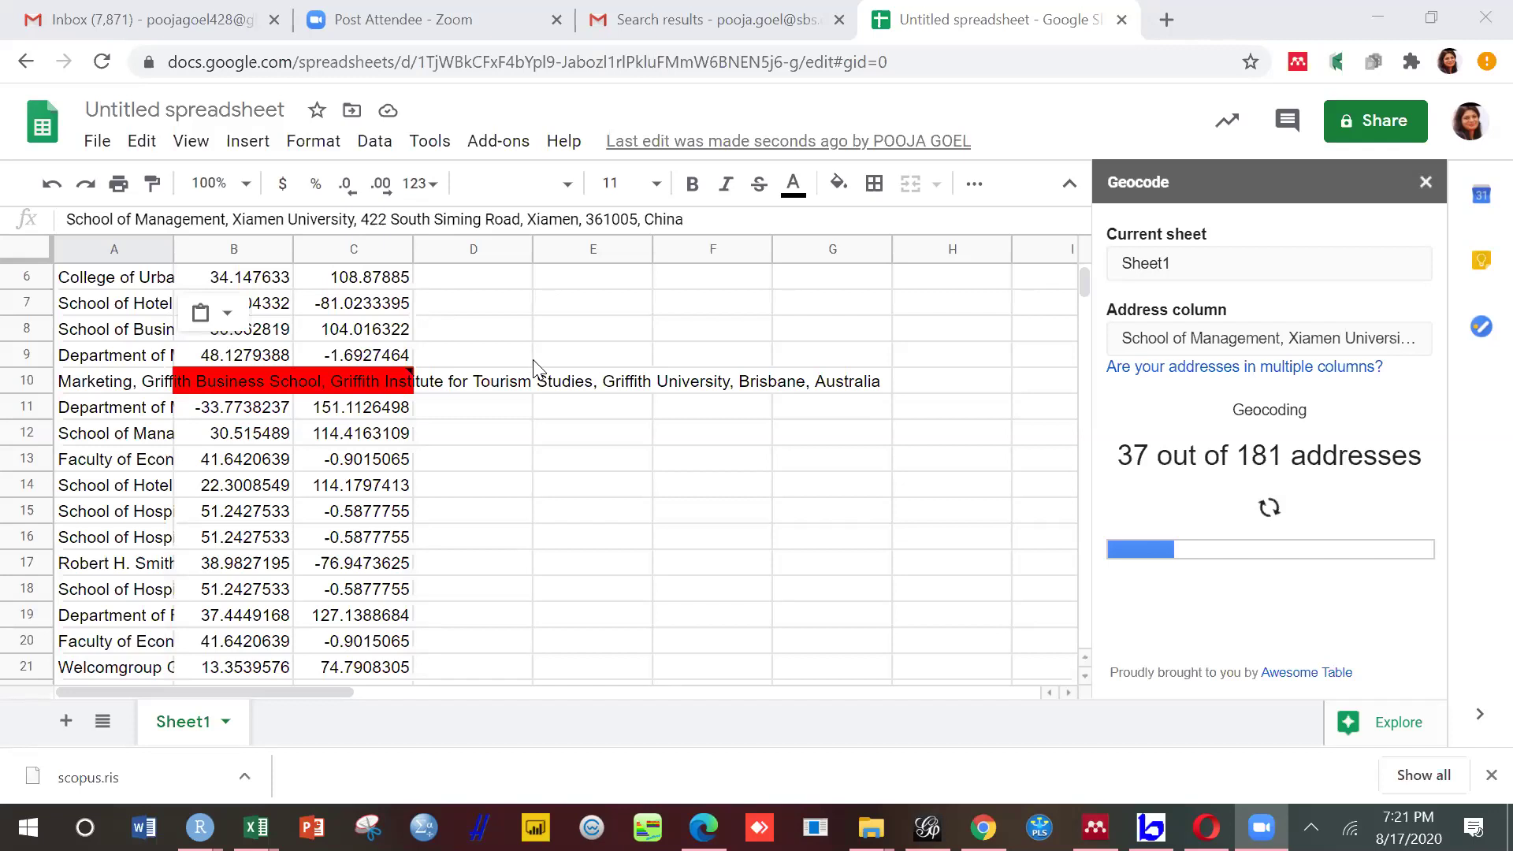
pyautogui.moveTo(396, 398)
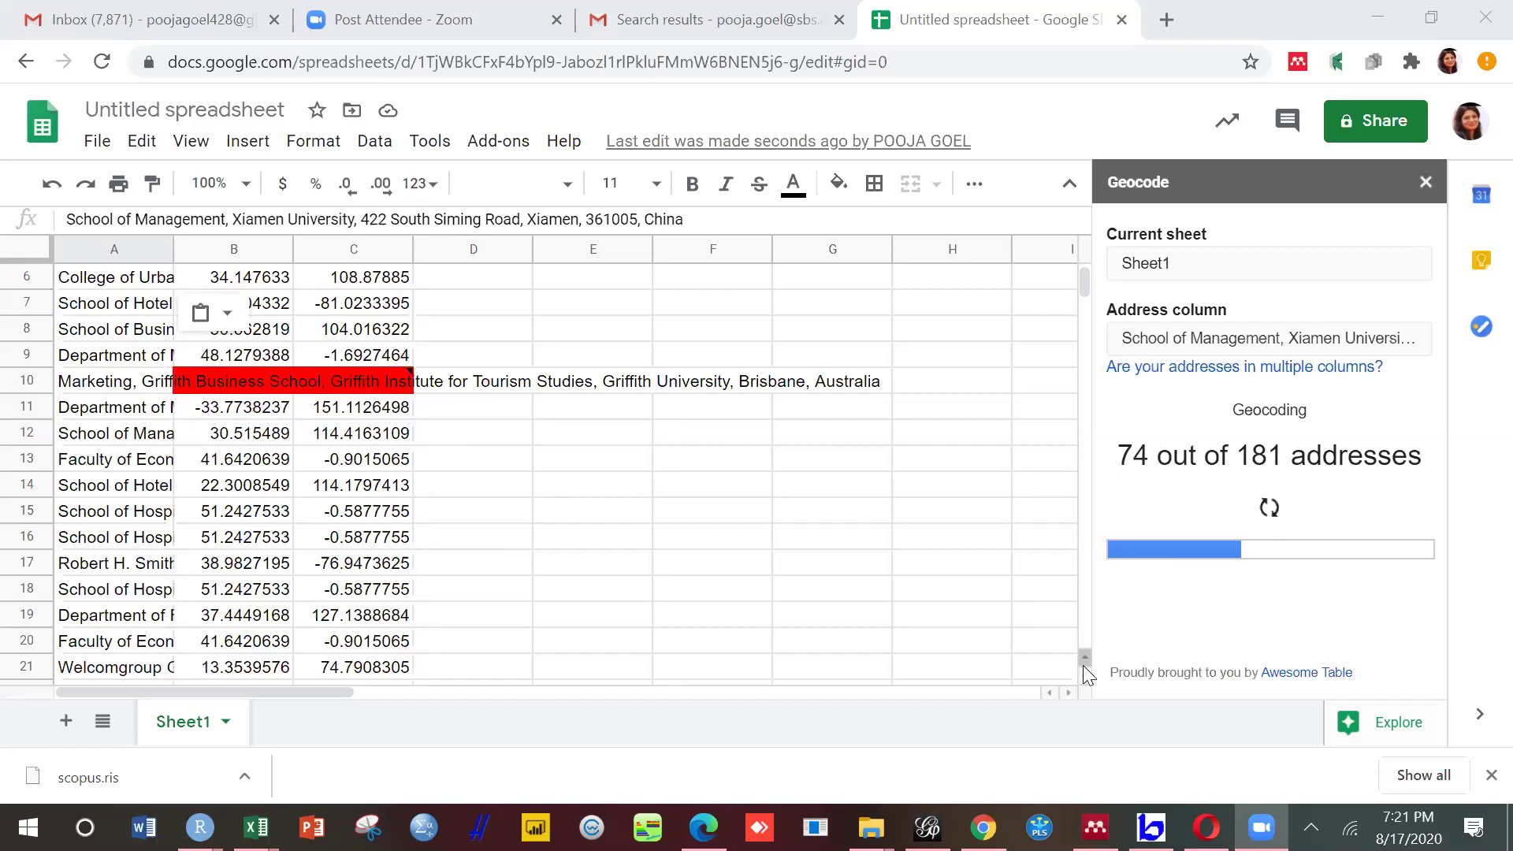
pyautogui.moveTo(1082, 678); pyautogui.dragTo(1082, 678)
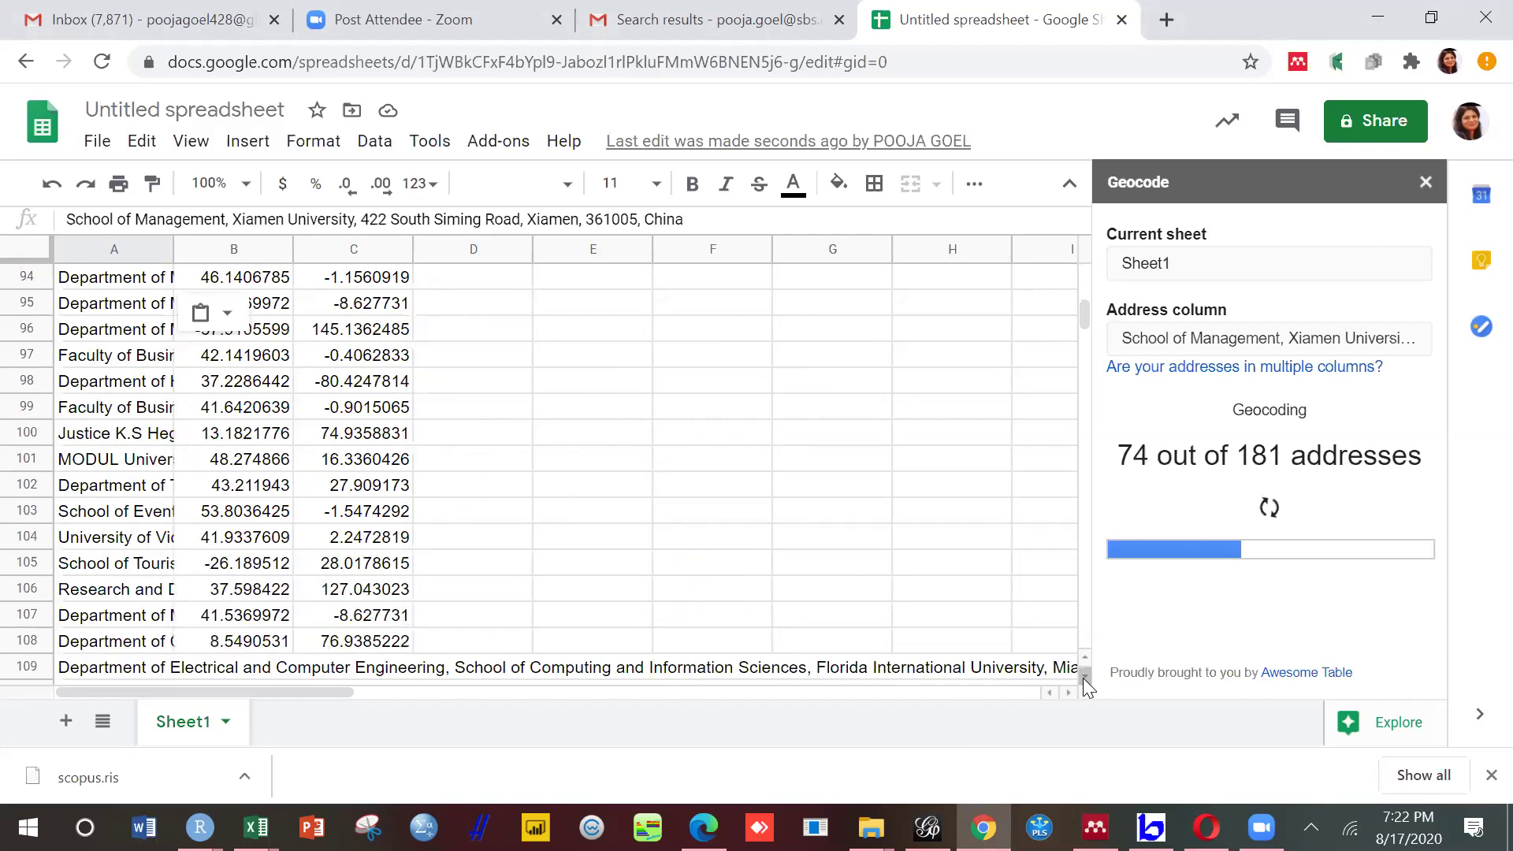
pyautogui.click(1084, 676)
pyautogui.moveTo(1084, 676); pyautogui.dragTo(1084, 676)
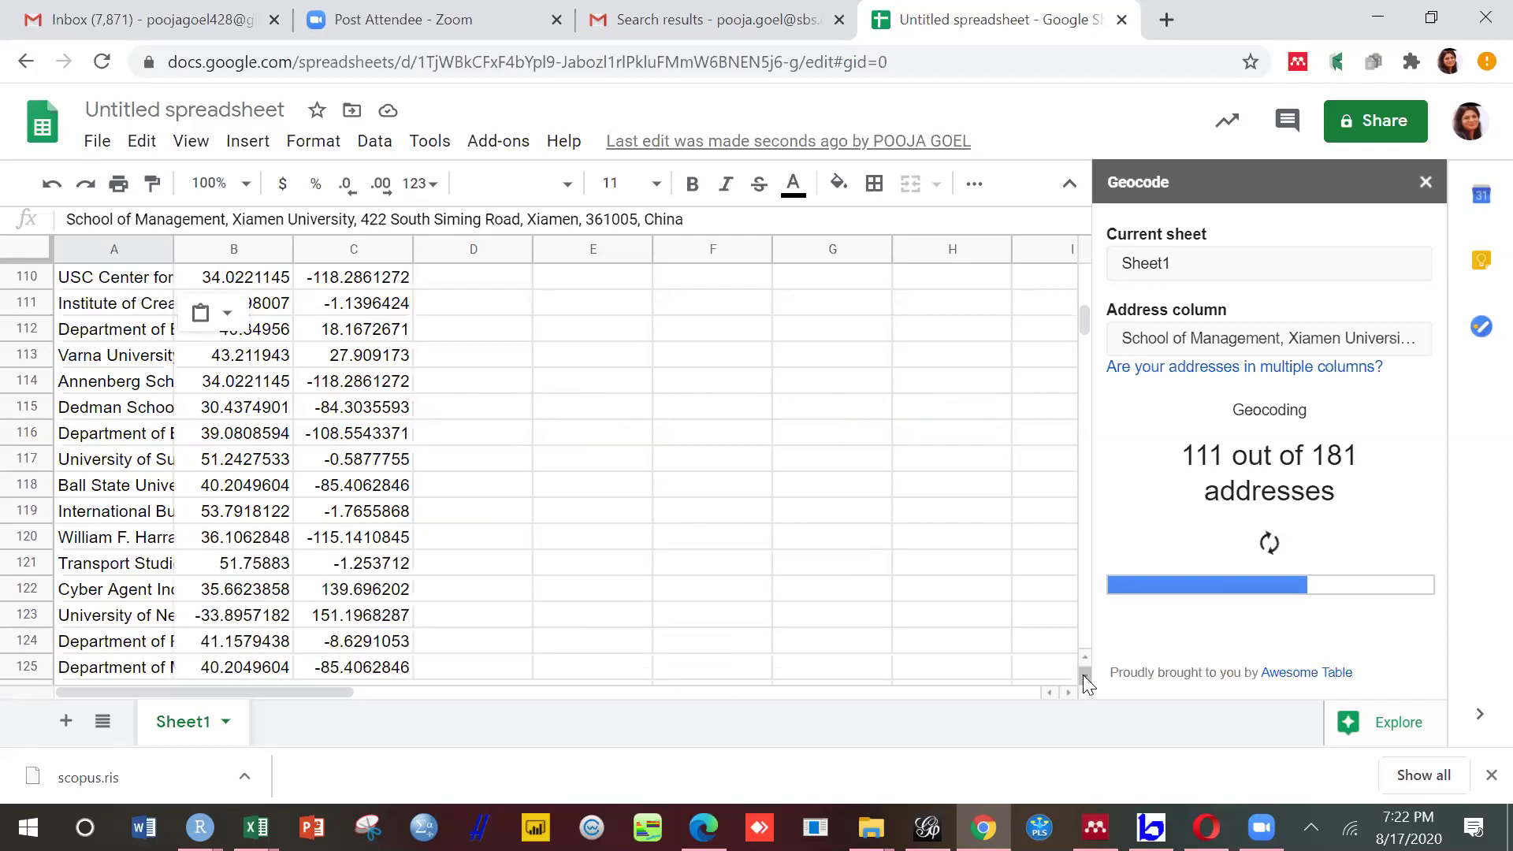
pyautogui.moveTo(1084, 678); pyautogui.dragTo(1083, 674)
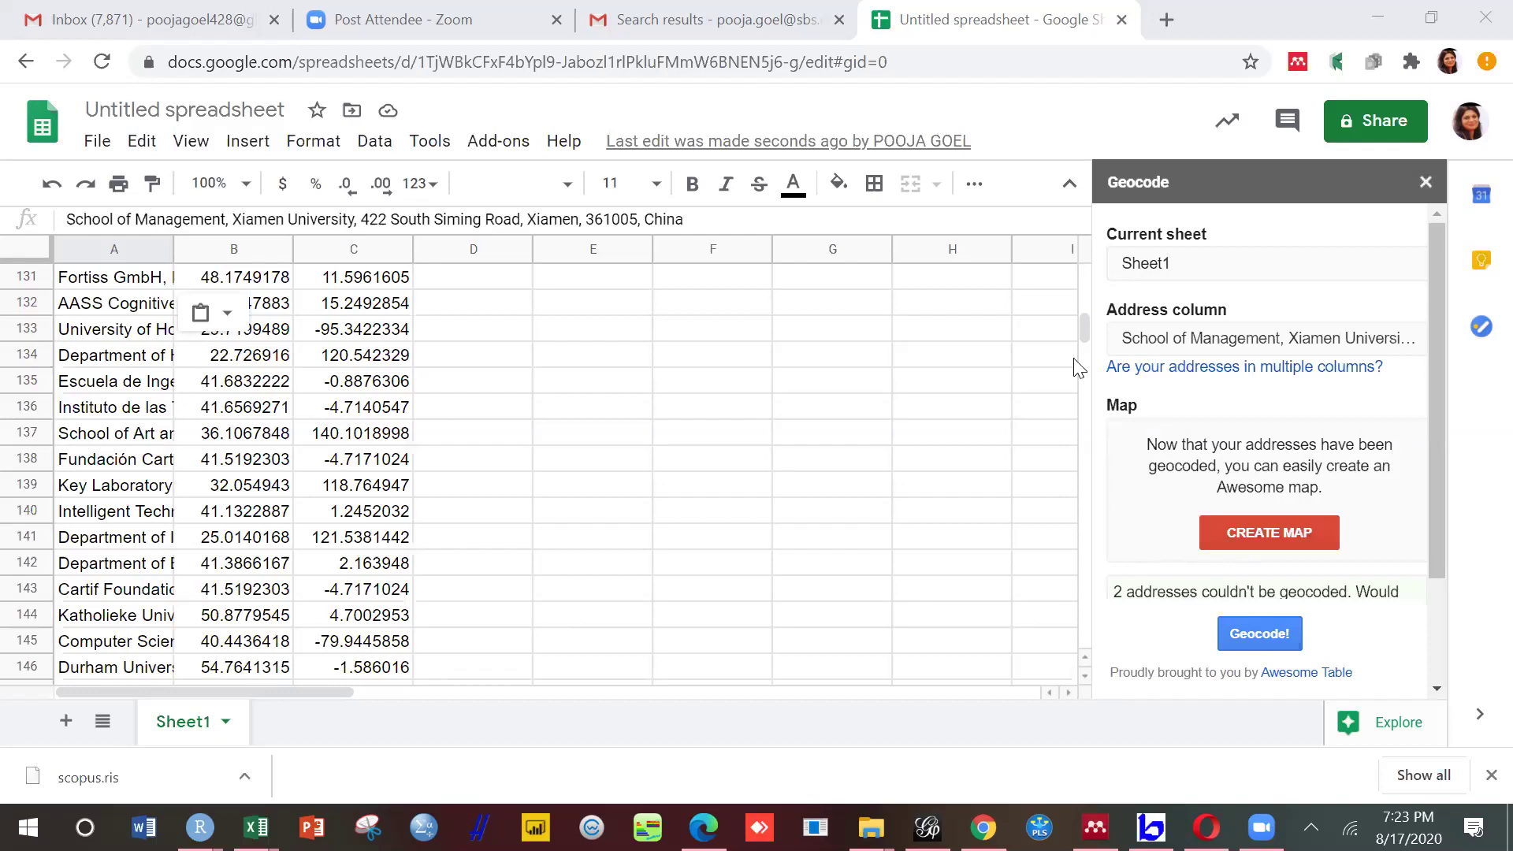
pyautogui.click(1091, 304)
pyautogui.scroll(2, 1091, 304)
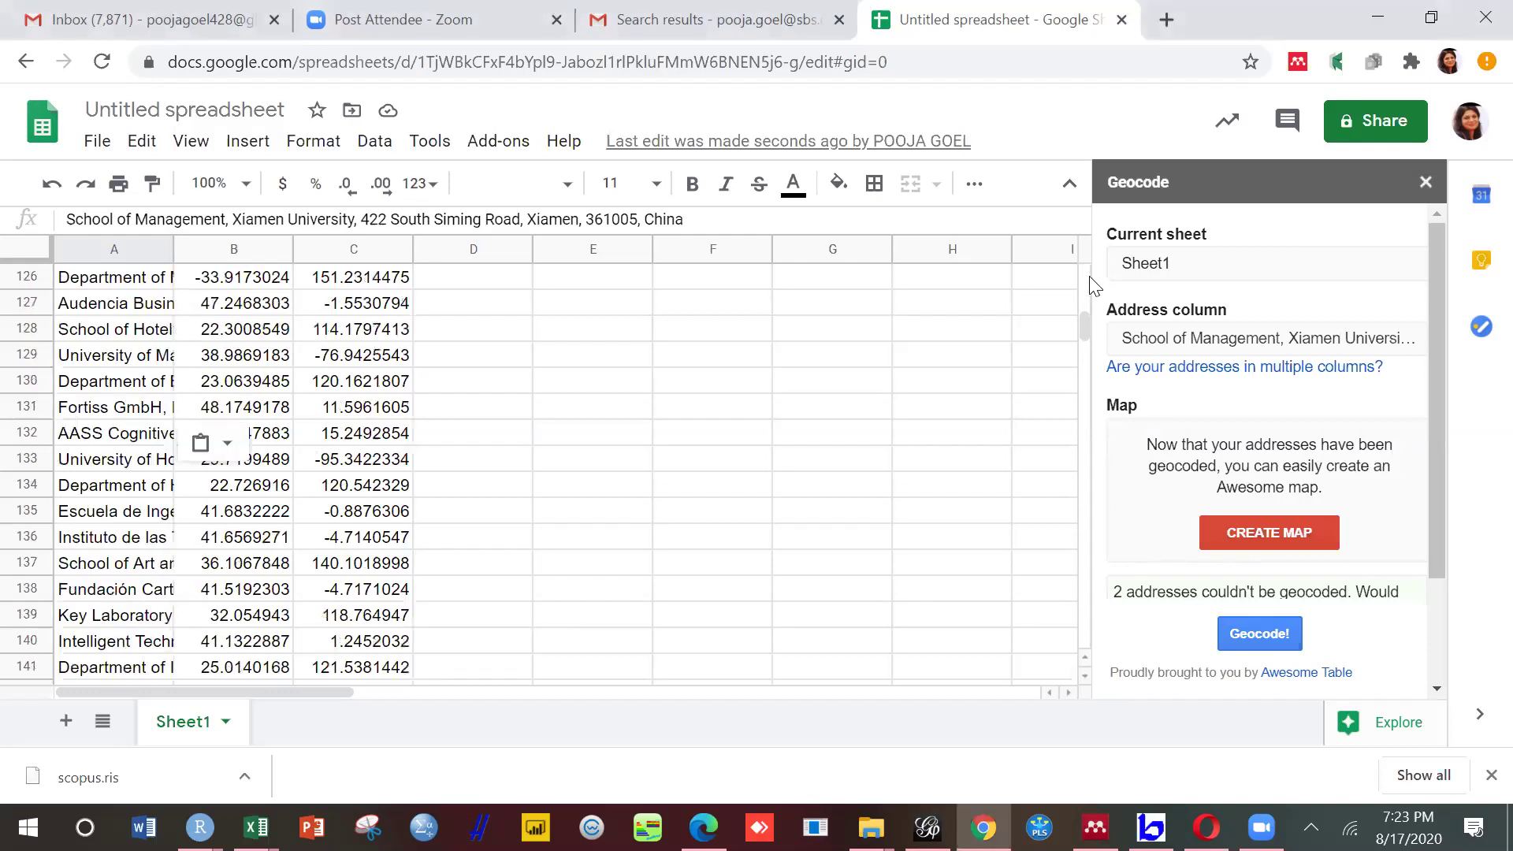
pyautogui.scroll(20, 1090, 277)
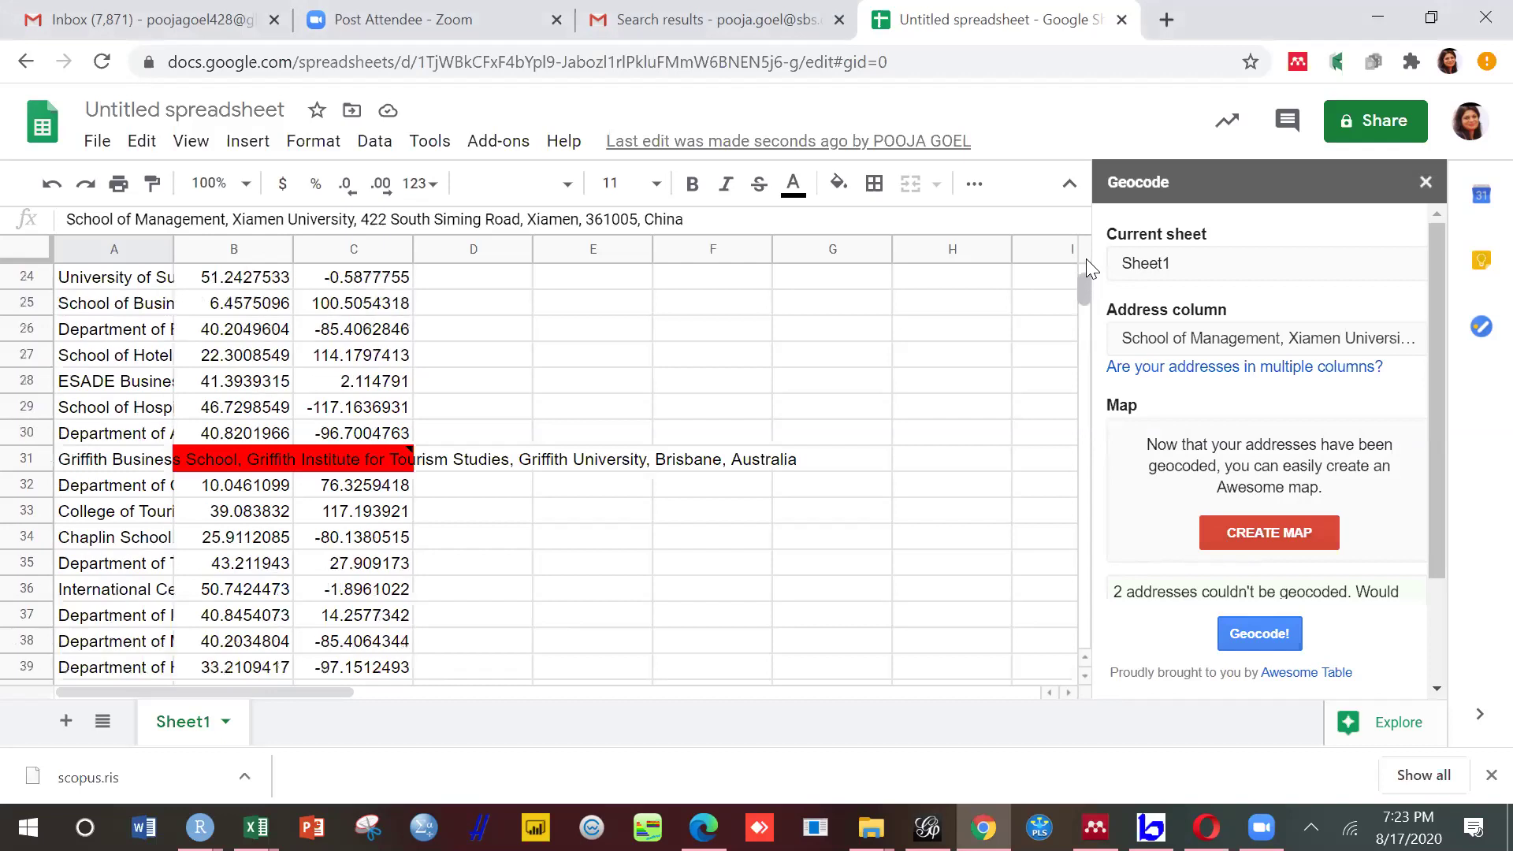
# Step: Replace the affiliation in cell A1 of the sheet with the column header "Institute"
pyautogui.scroll(2, 1086, 275)
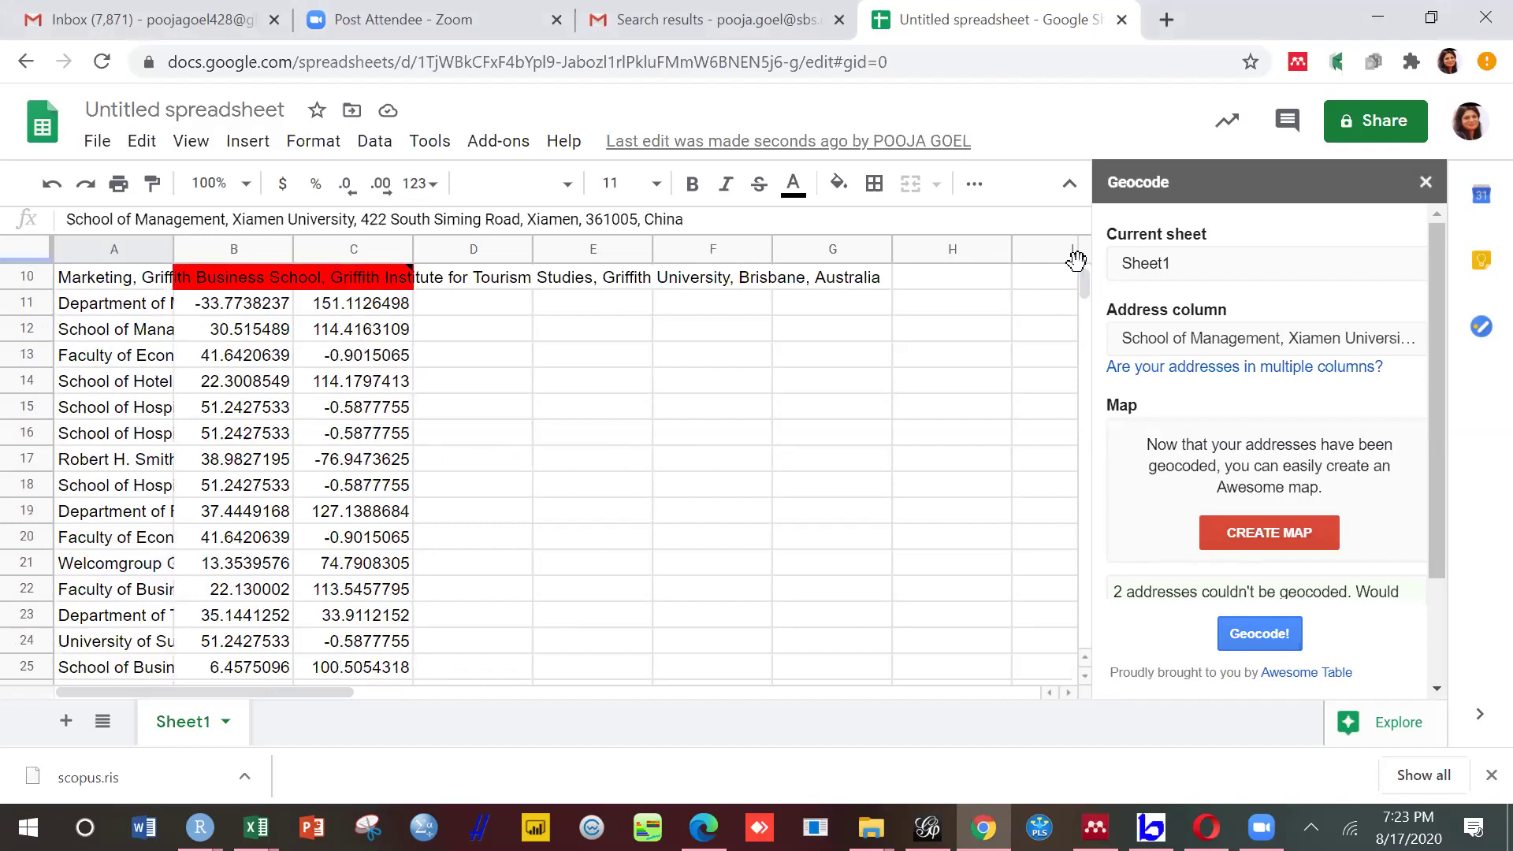
pyautogui.scroll(3, 1086, 275)
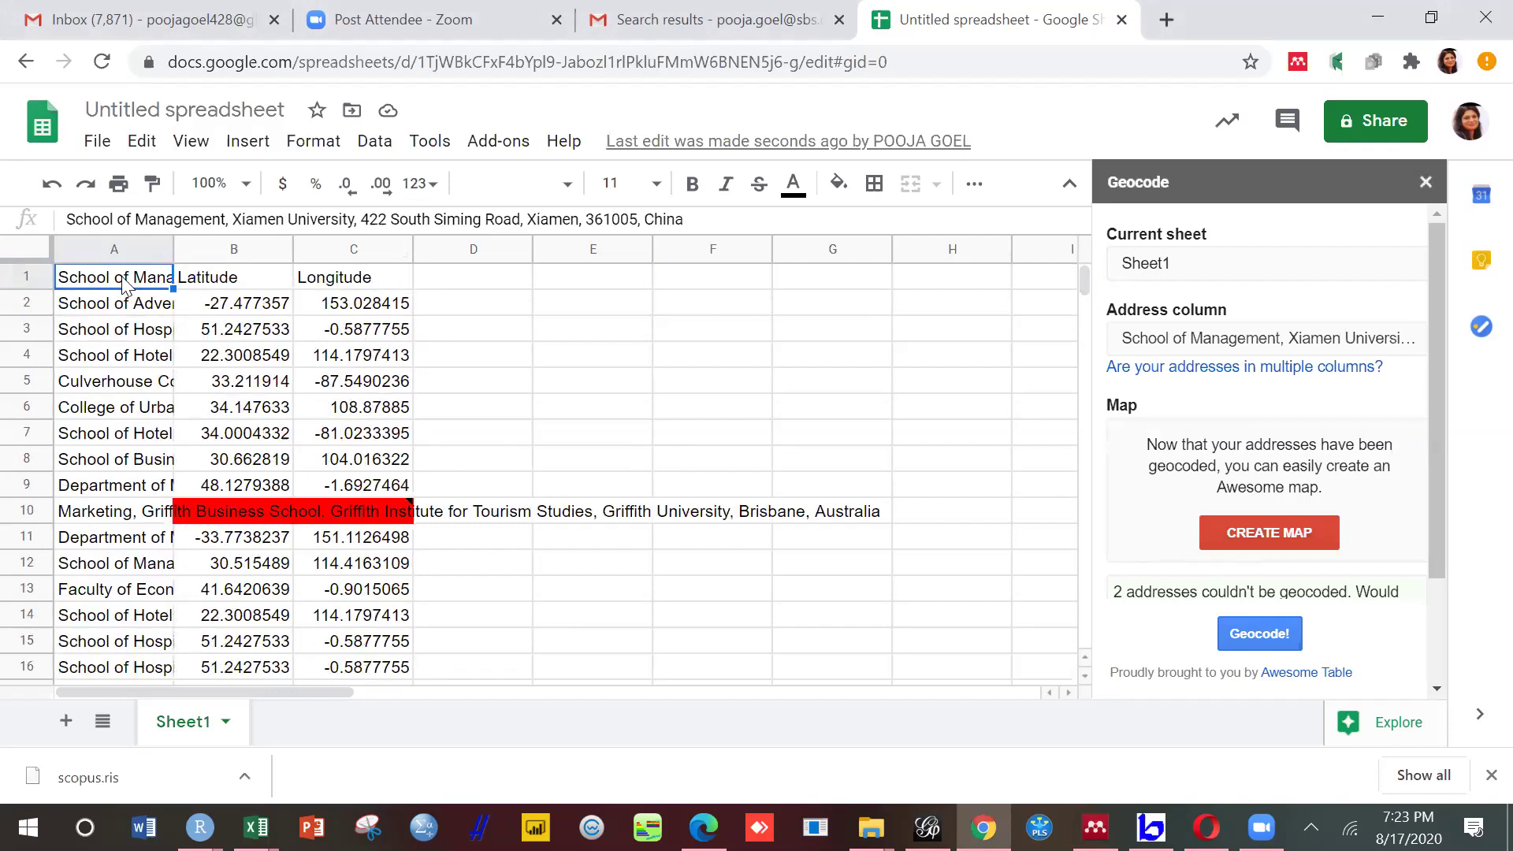
pyautogui.press('Delete')
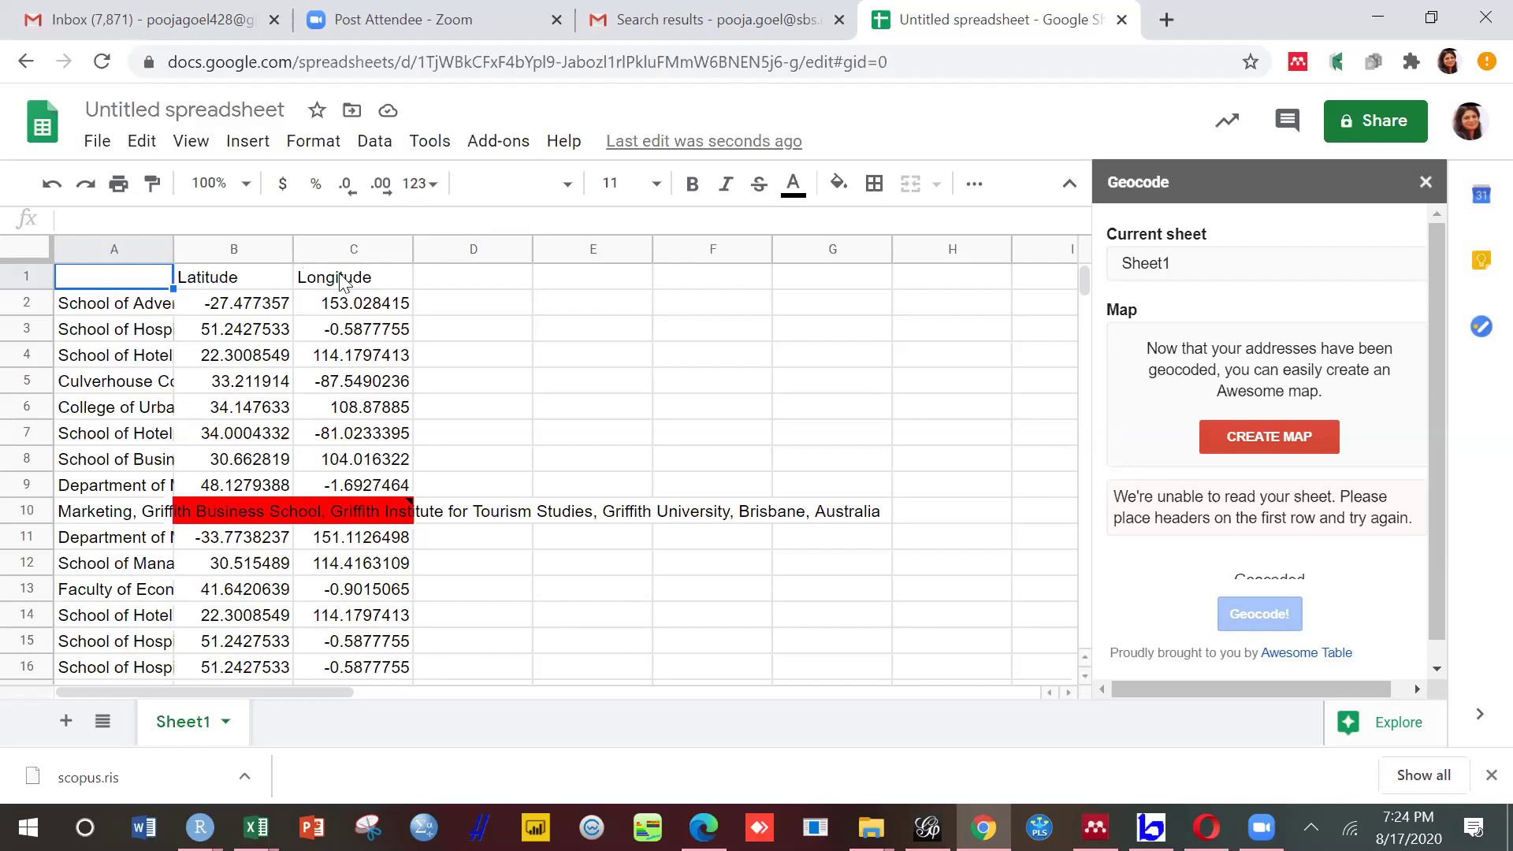
pyautogui.doubleClick(134, 277)
pyautogui.write('In')
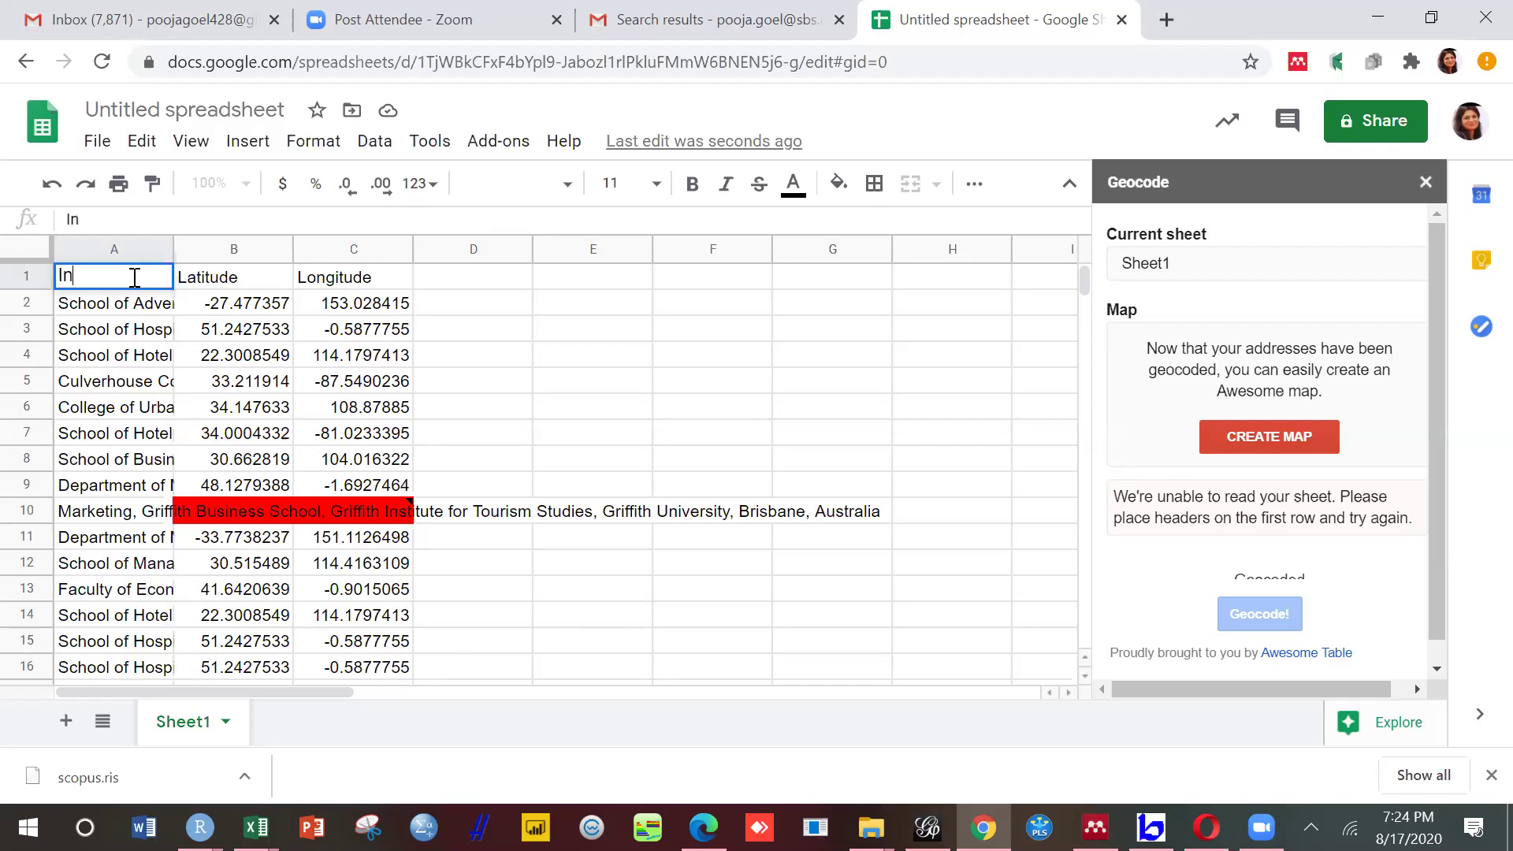
pyautogui.write('stitute')
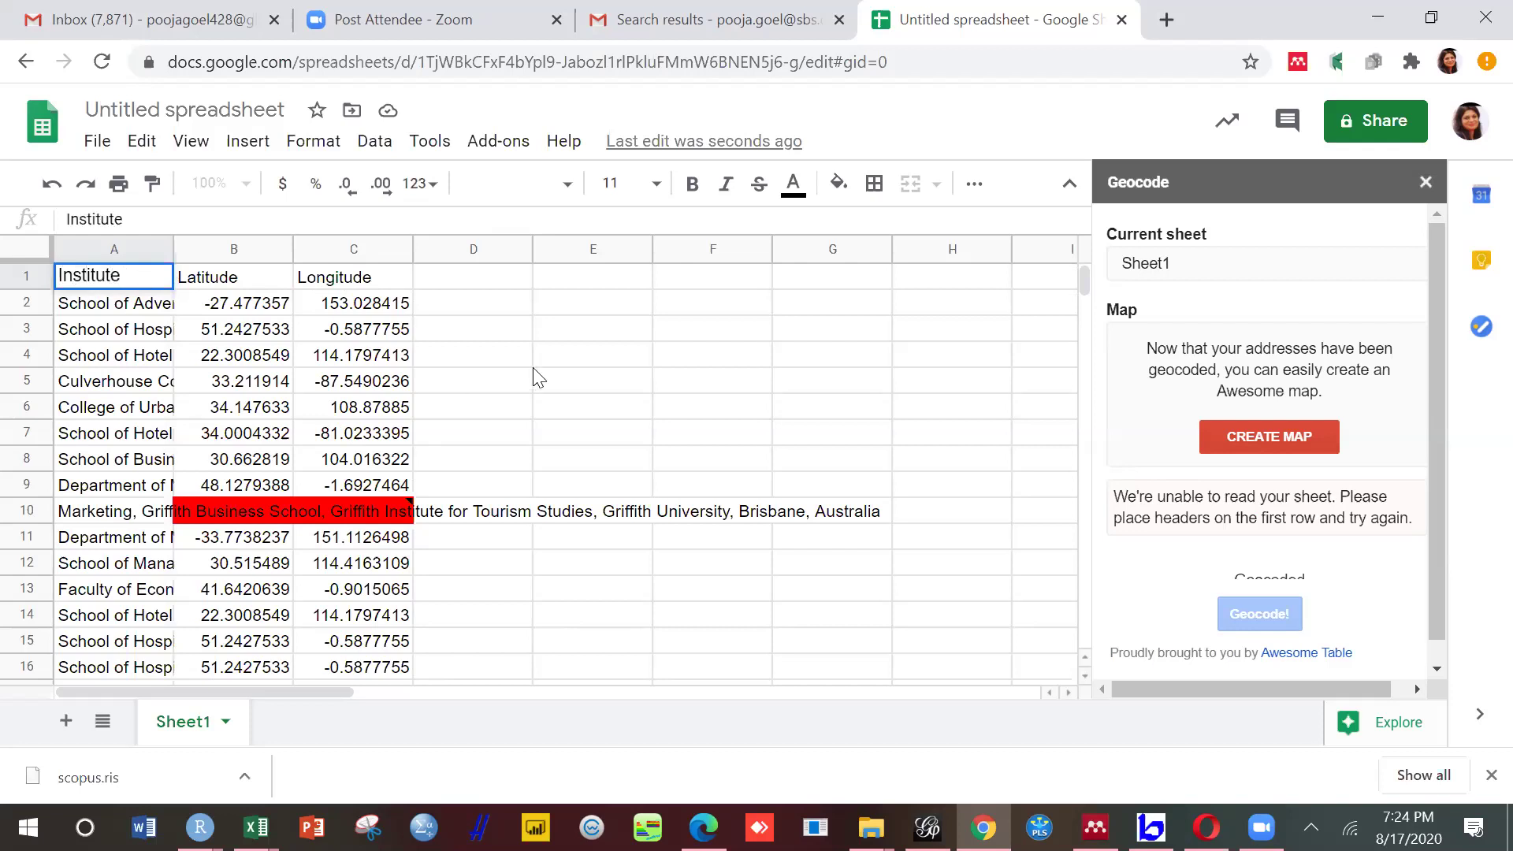
# Step: Search Google for "google map" in a new browser tab and open the Google Maps site from the results
pyautogui.click(1165, 19)
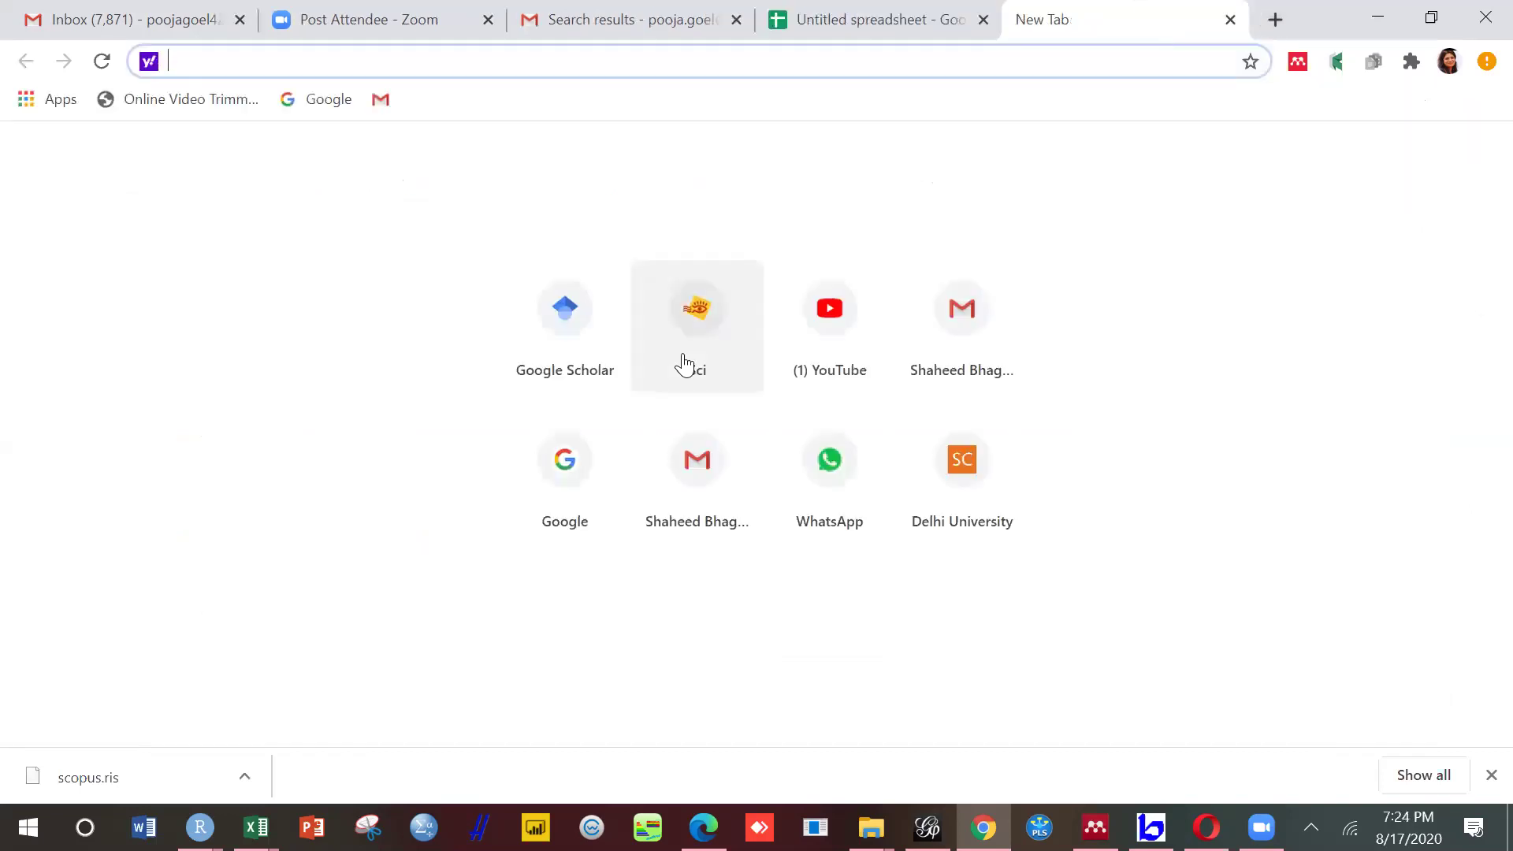
pyautogui.click(582, 466)
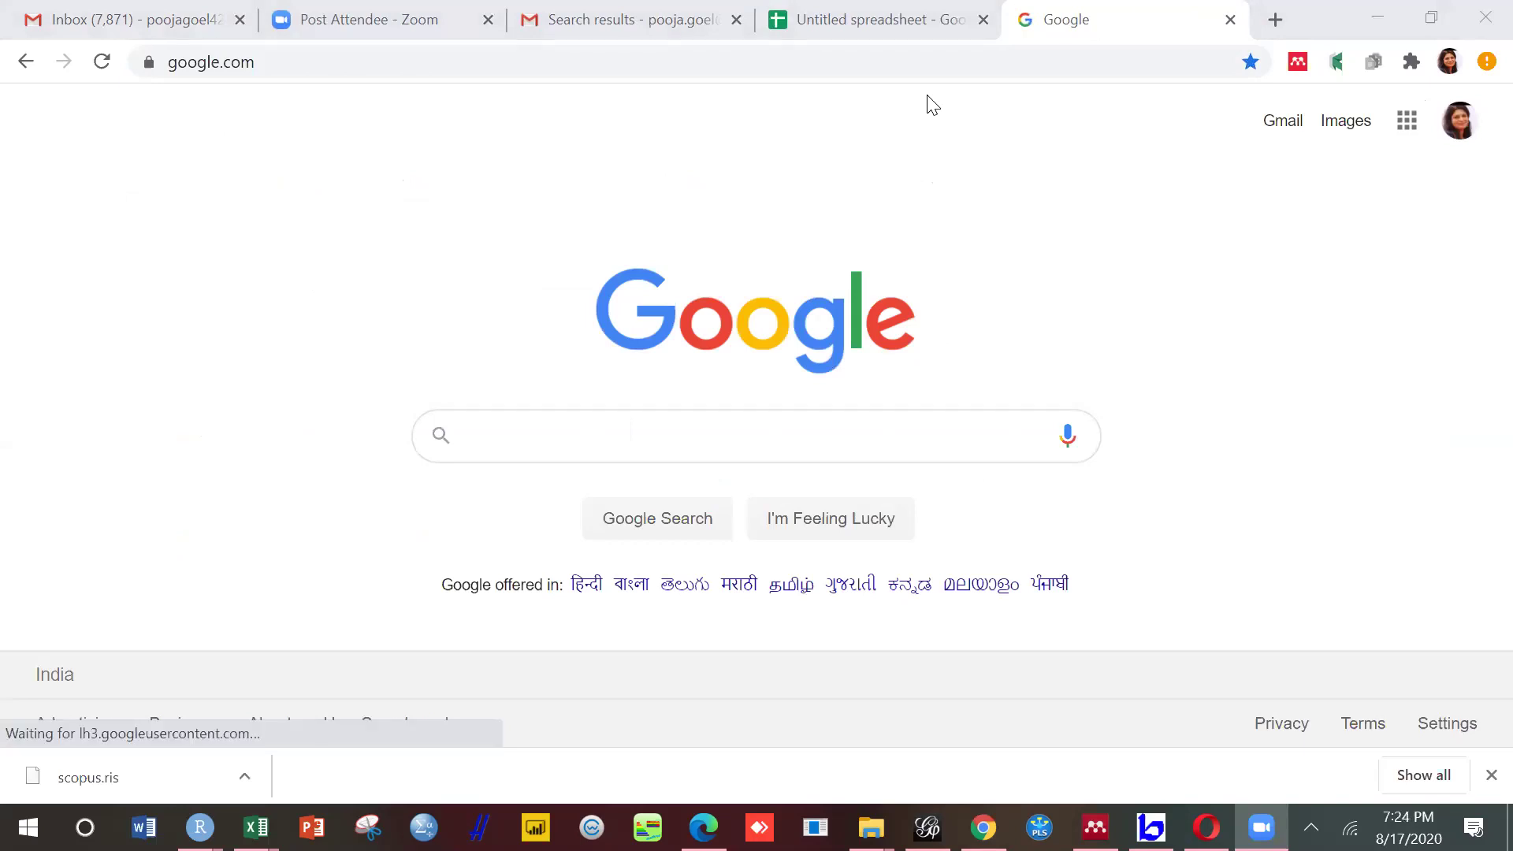
pyautogui.click(809, 436)
pyautogui.write('googl')
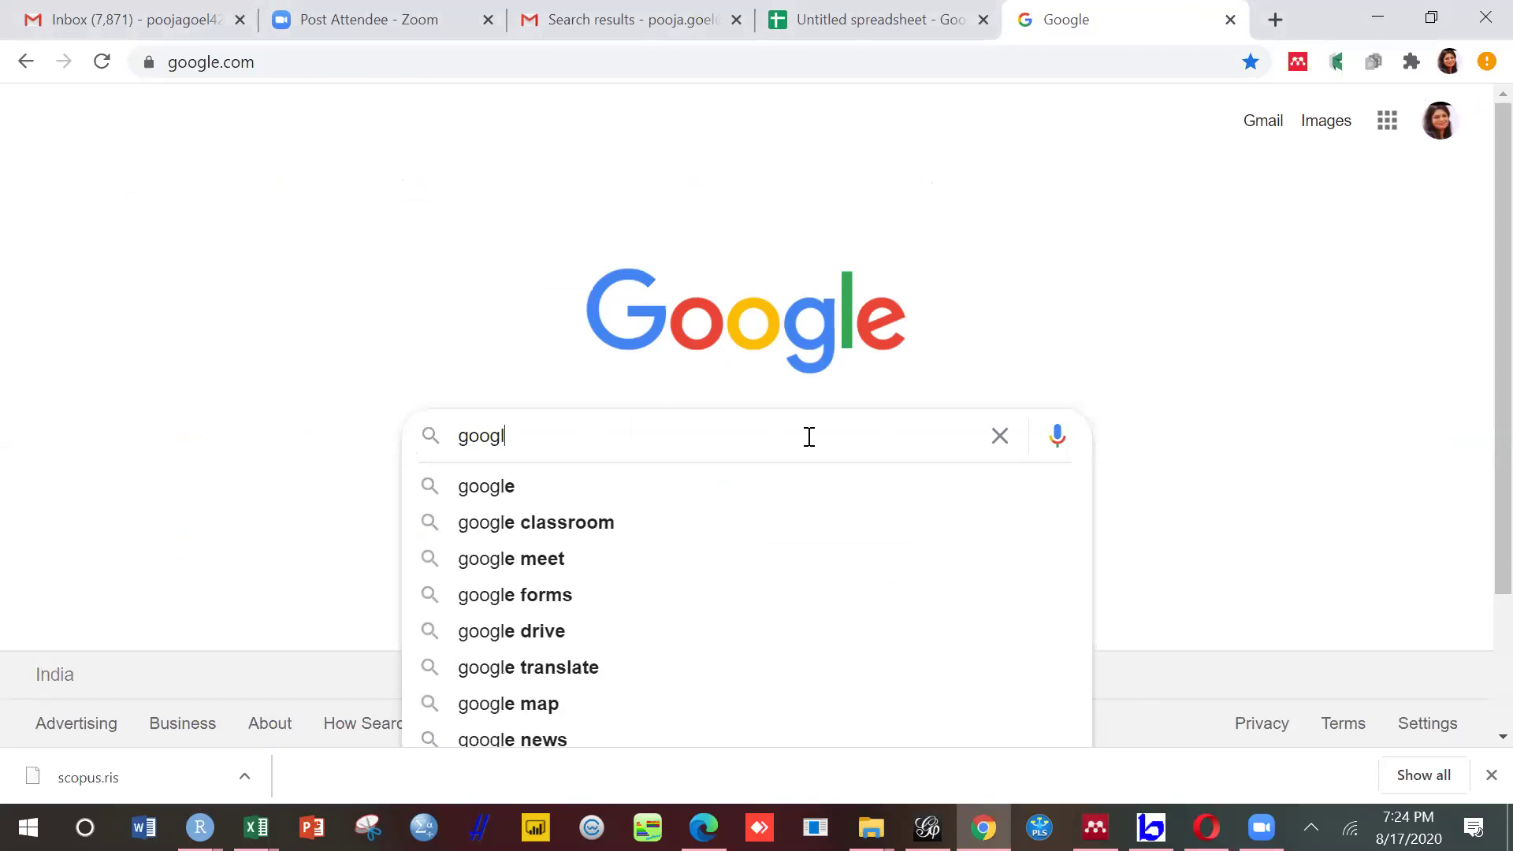
pyautogui.write('e map')
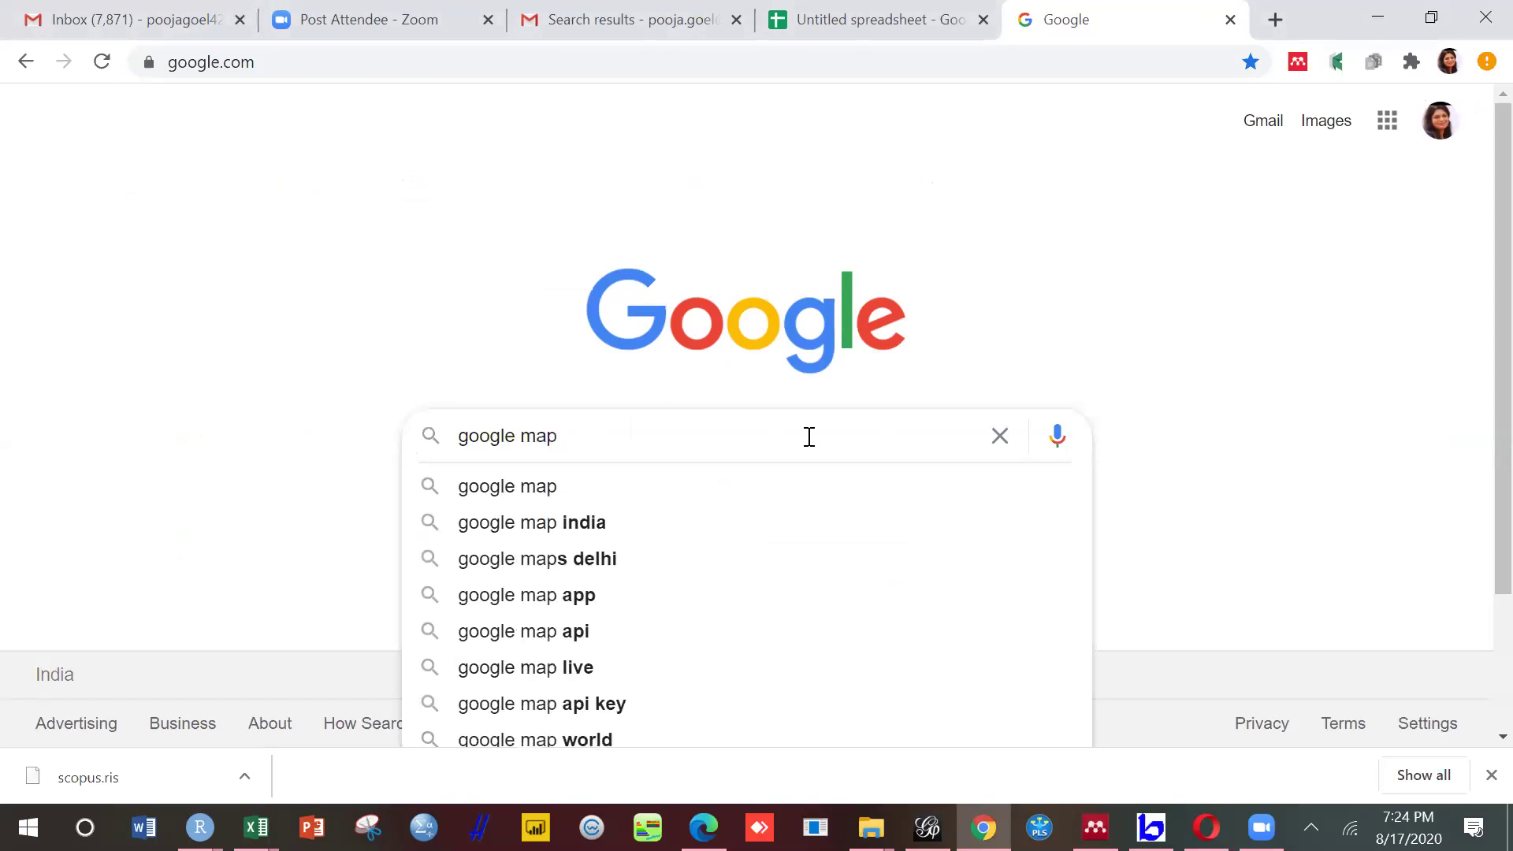
pyautogui.press('Return')
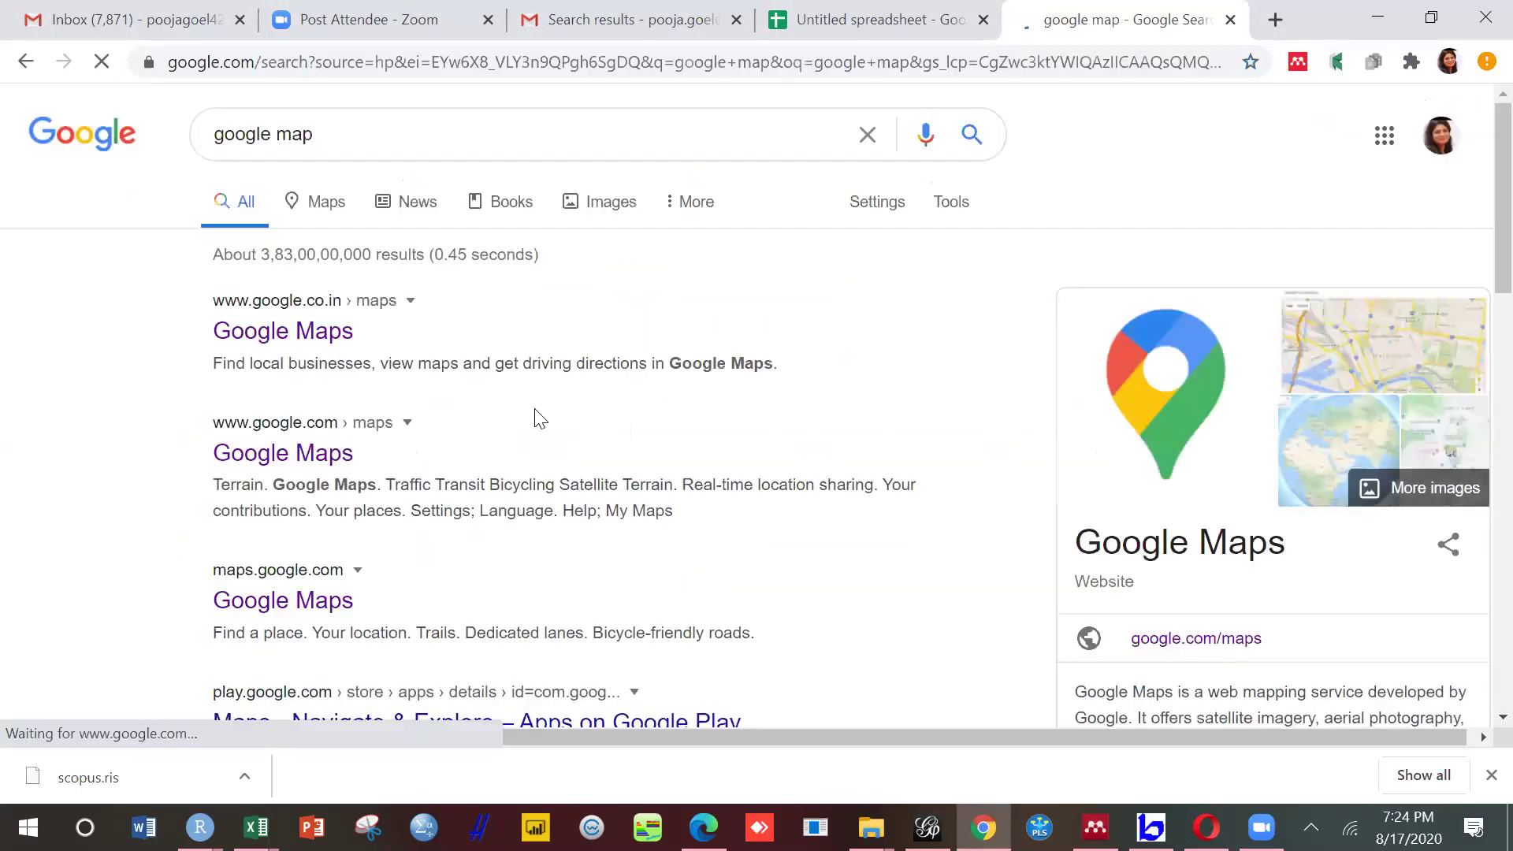
pyautogui.click(302, 335)
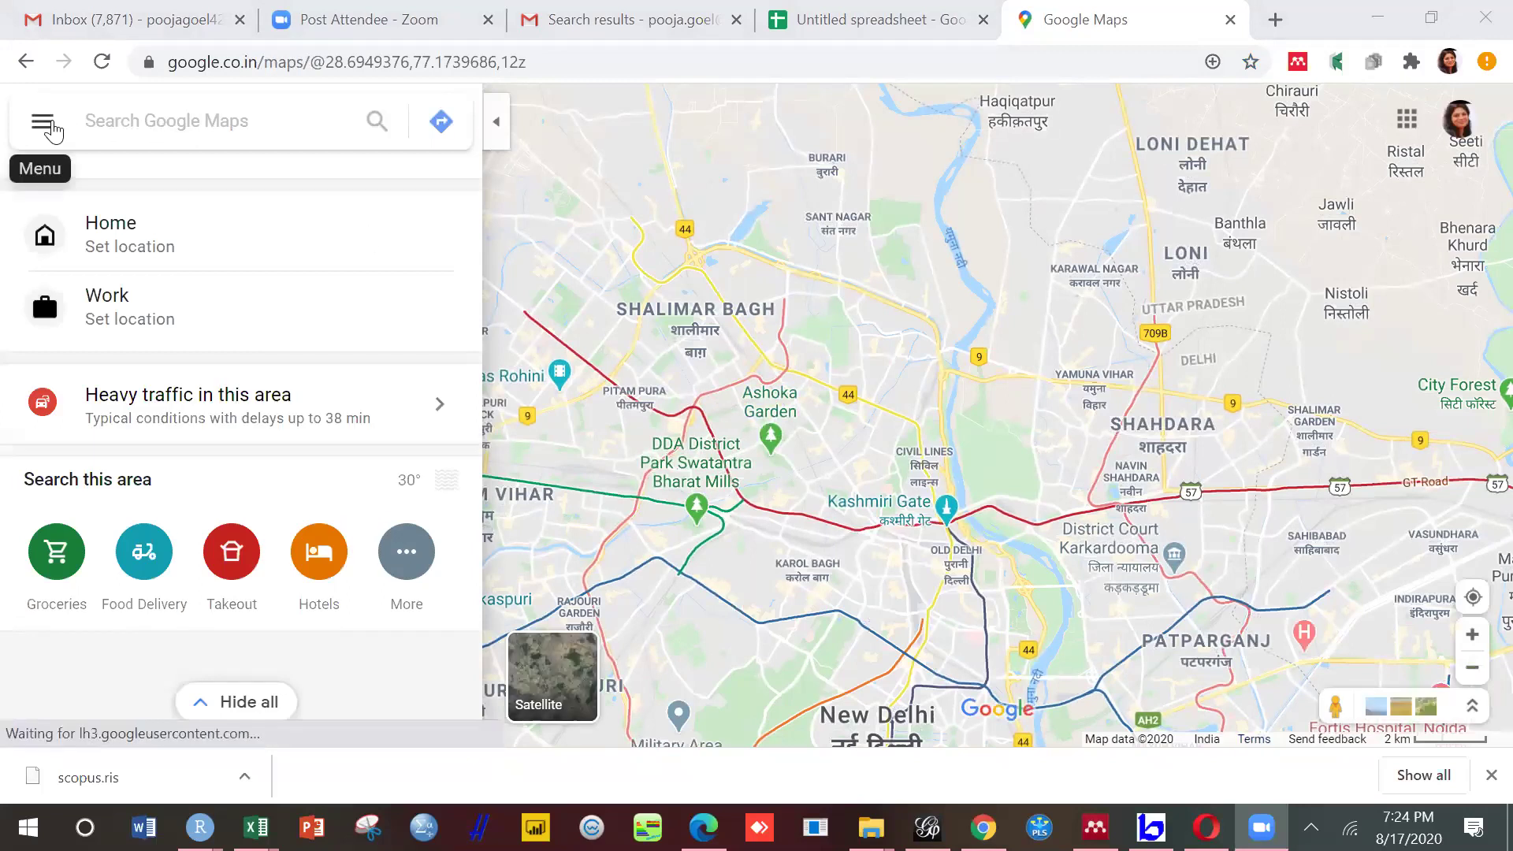
# Step: Create a new custom map from the Maps list under Your places in Google Maps
pyautogui.click(43, 121)
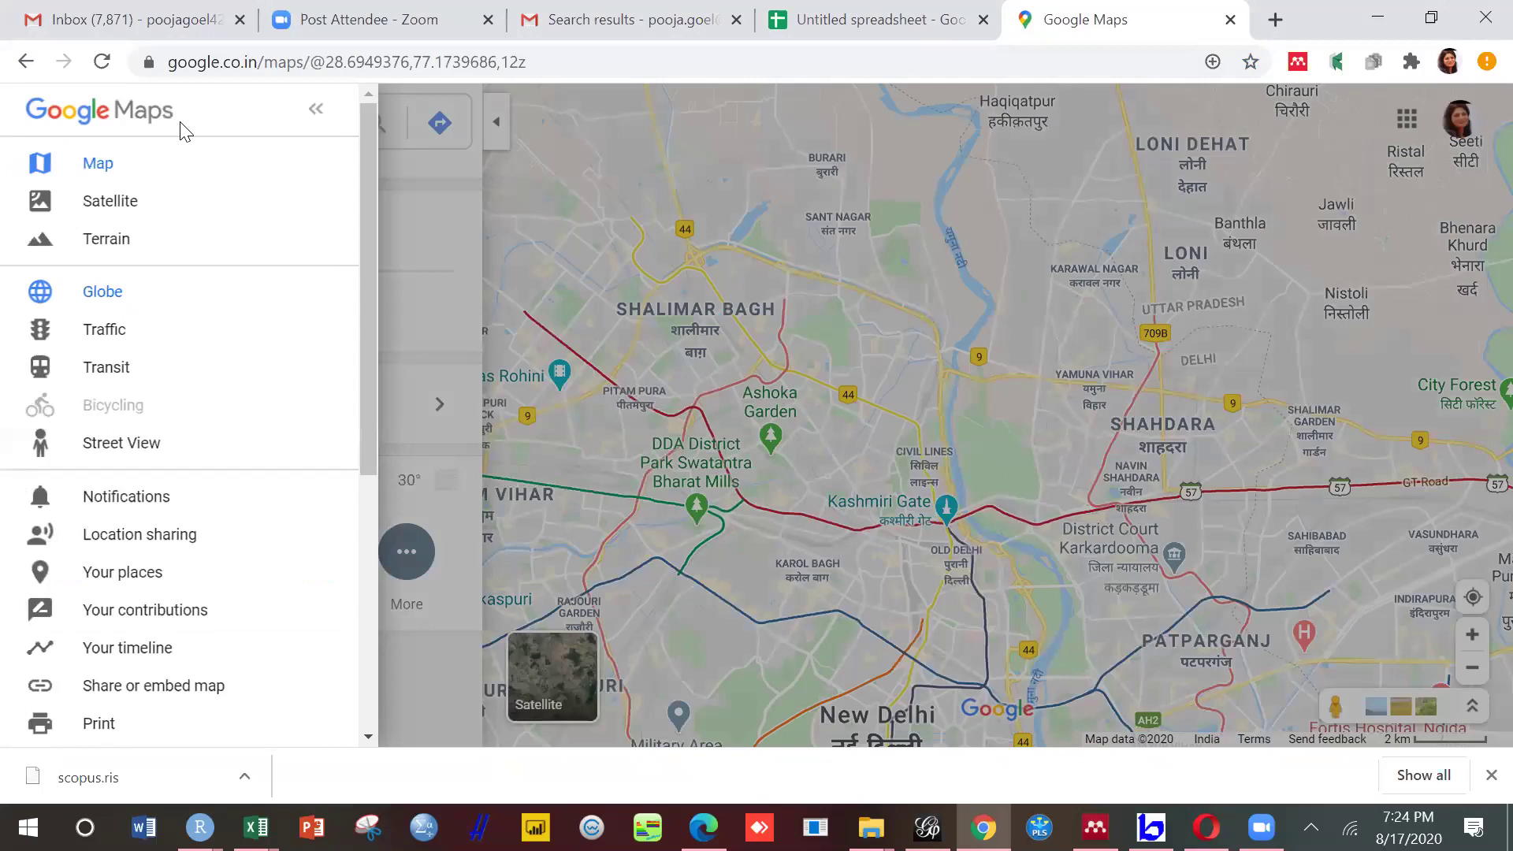
pyautogui.press('Escape')
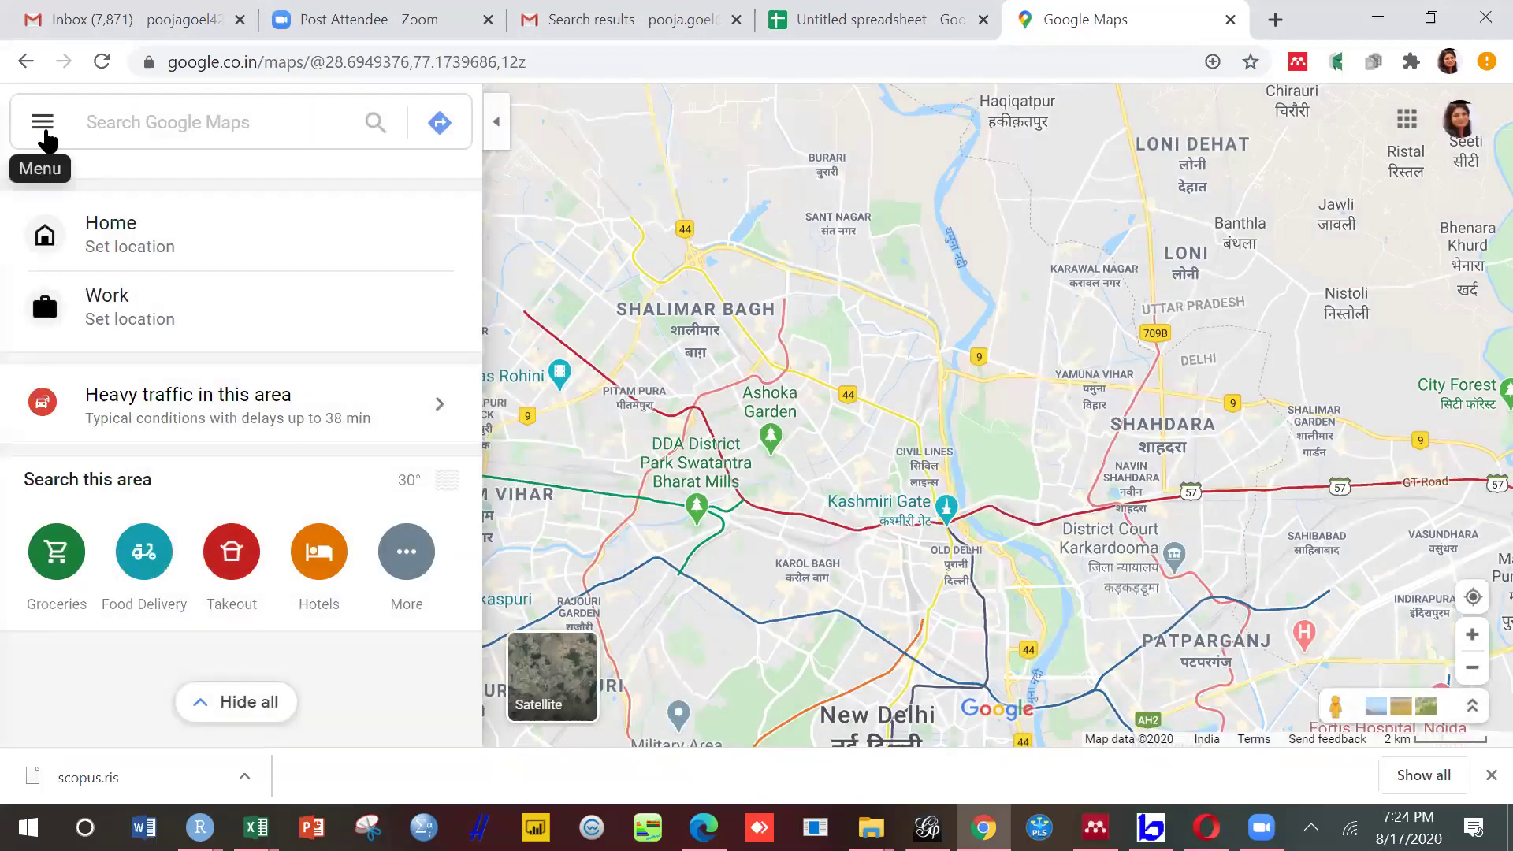
pyautogui.click(44, 128)
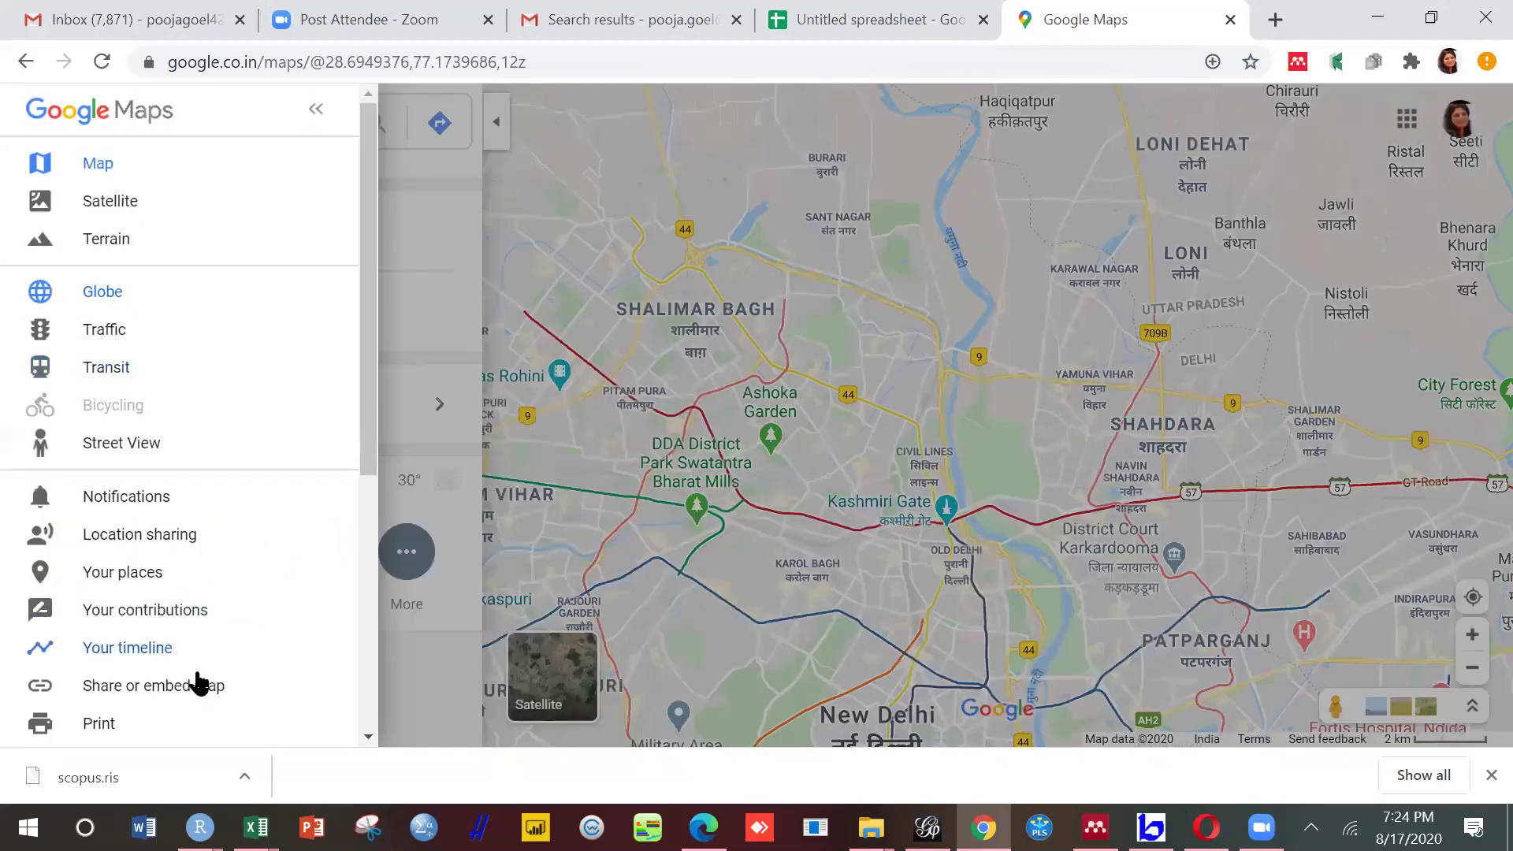
pyautogui.click(136, 578)
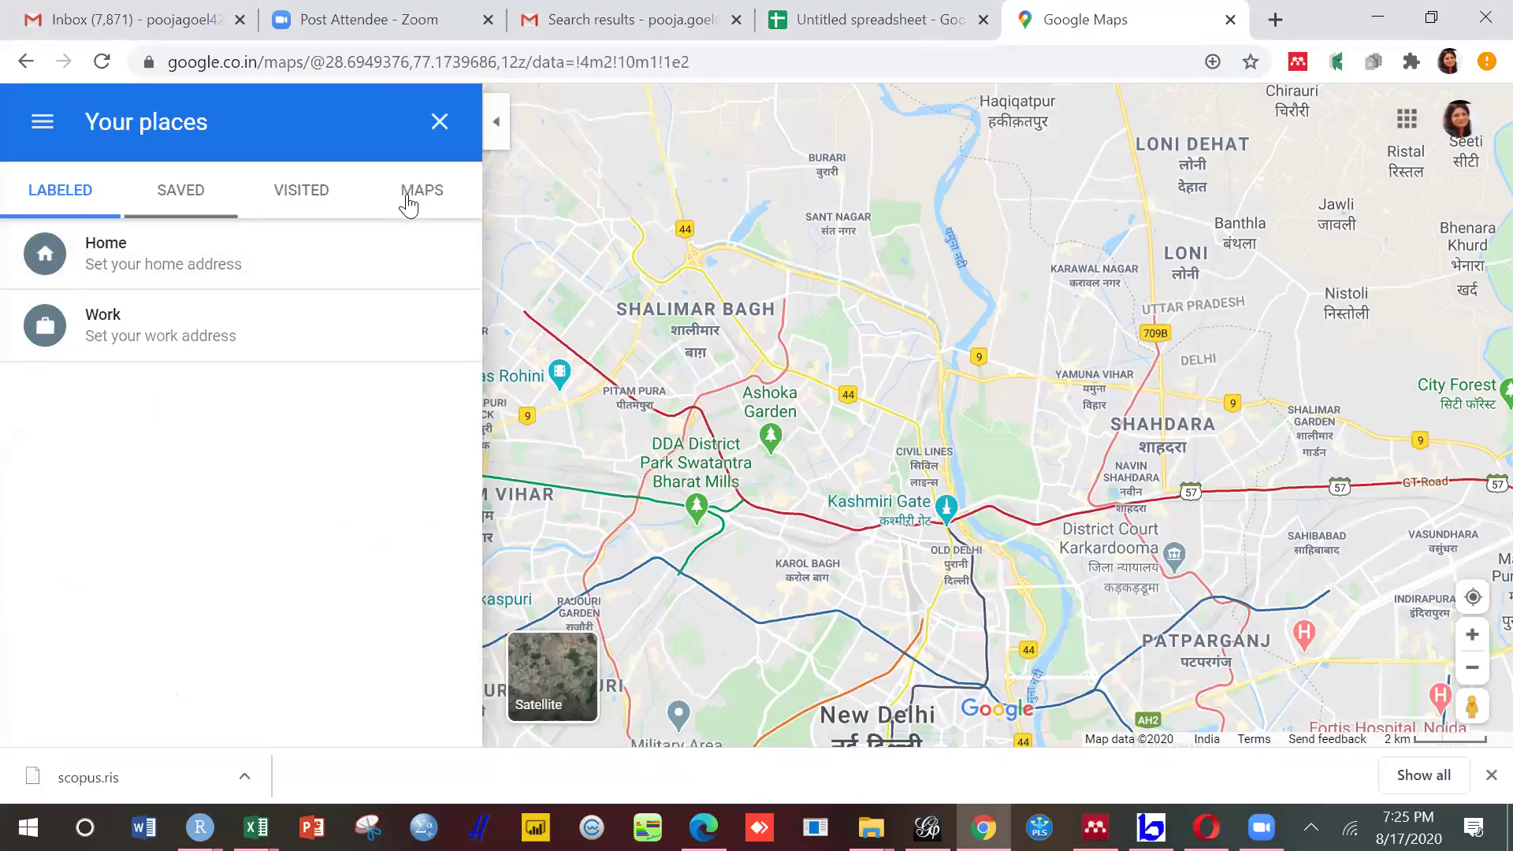
pyautogui.click(407, 203)
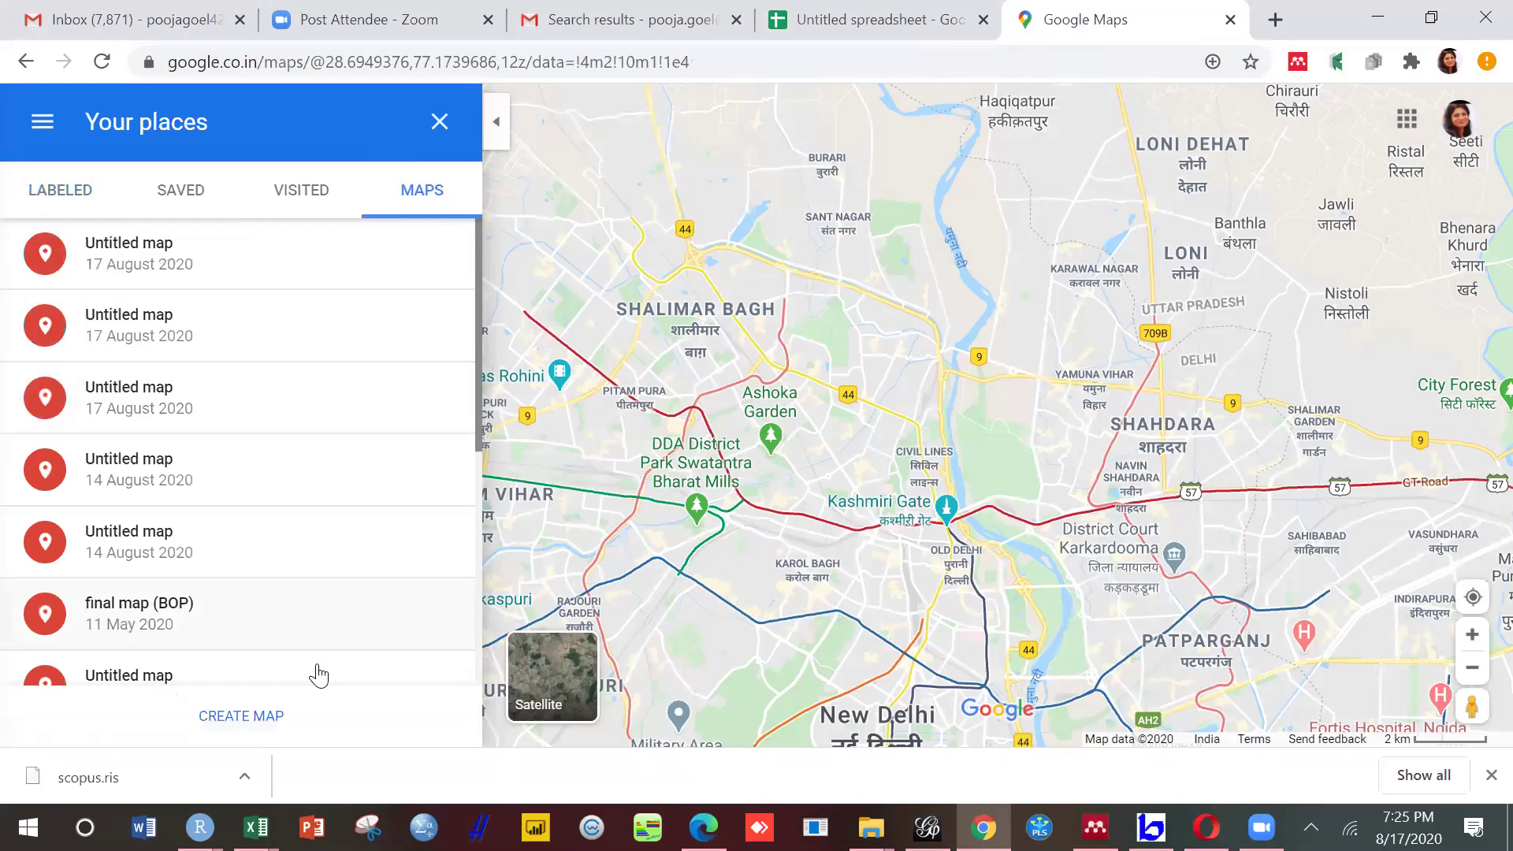
pyautogui.click(276, 717)
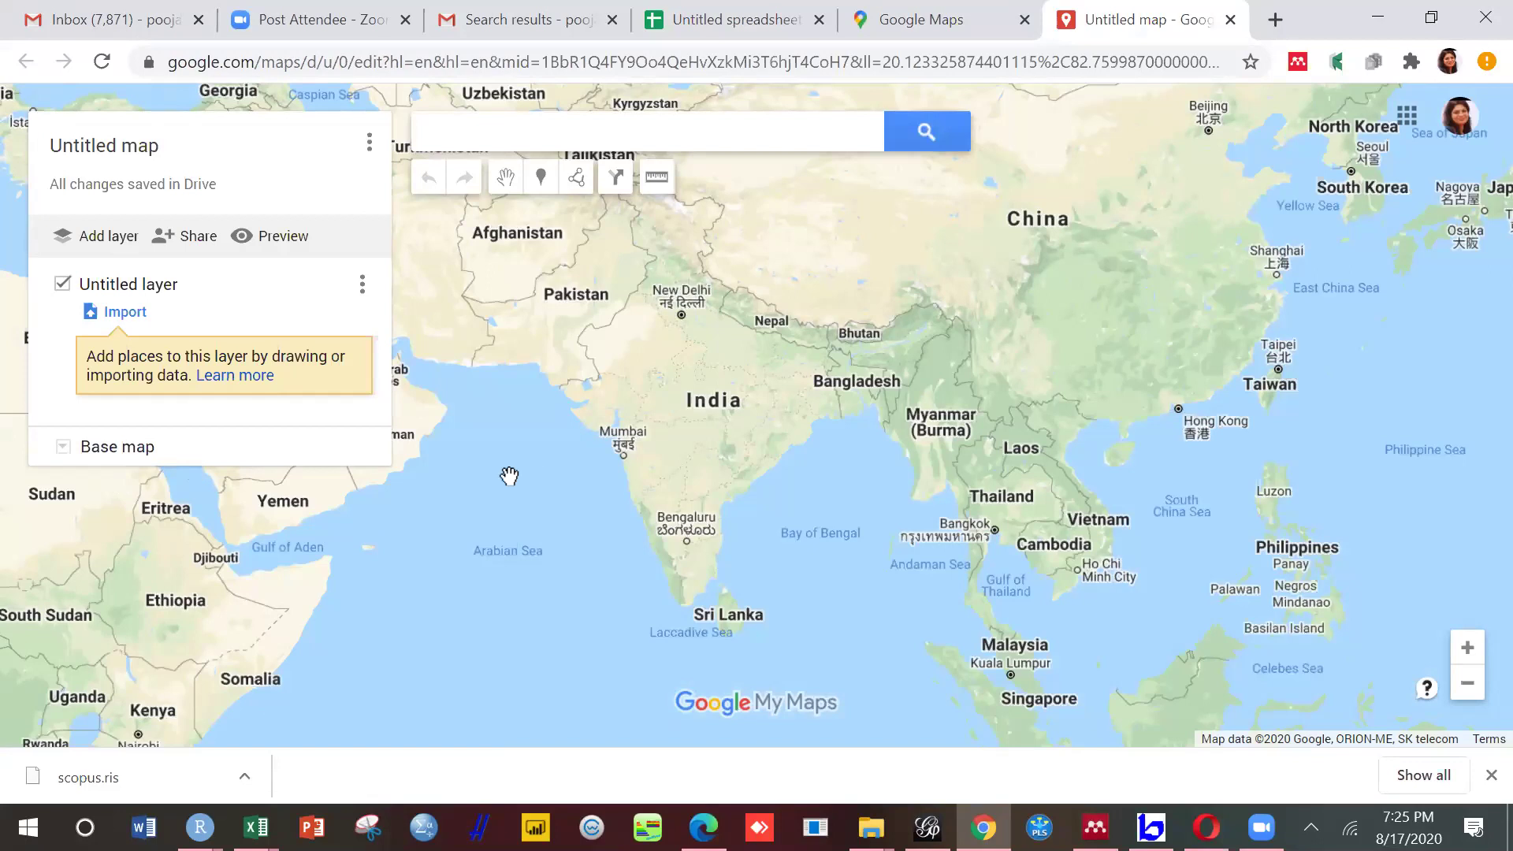
# Step: Import the first listed Untitled spreadsheet from My Drive in Google Drive into the untitled layer
pyautogui.click(133, 315)
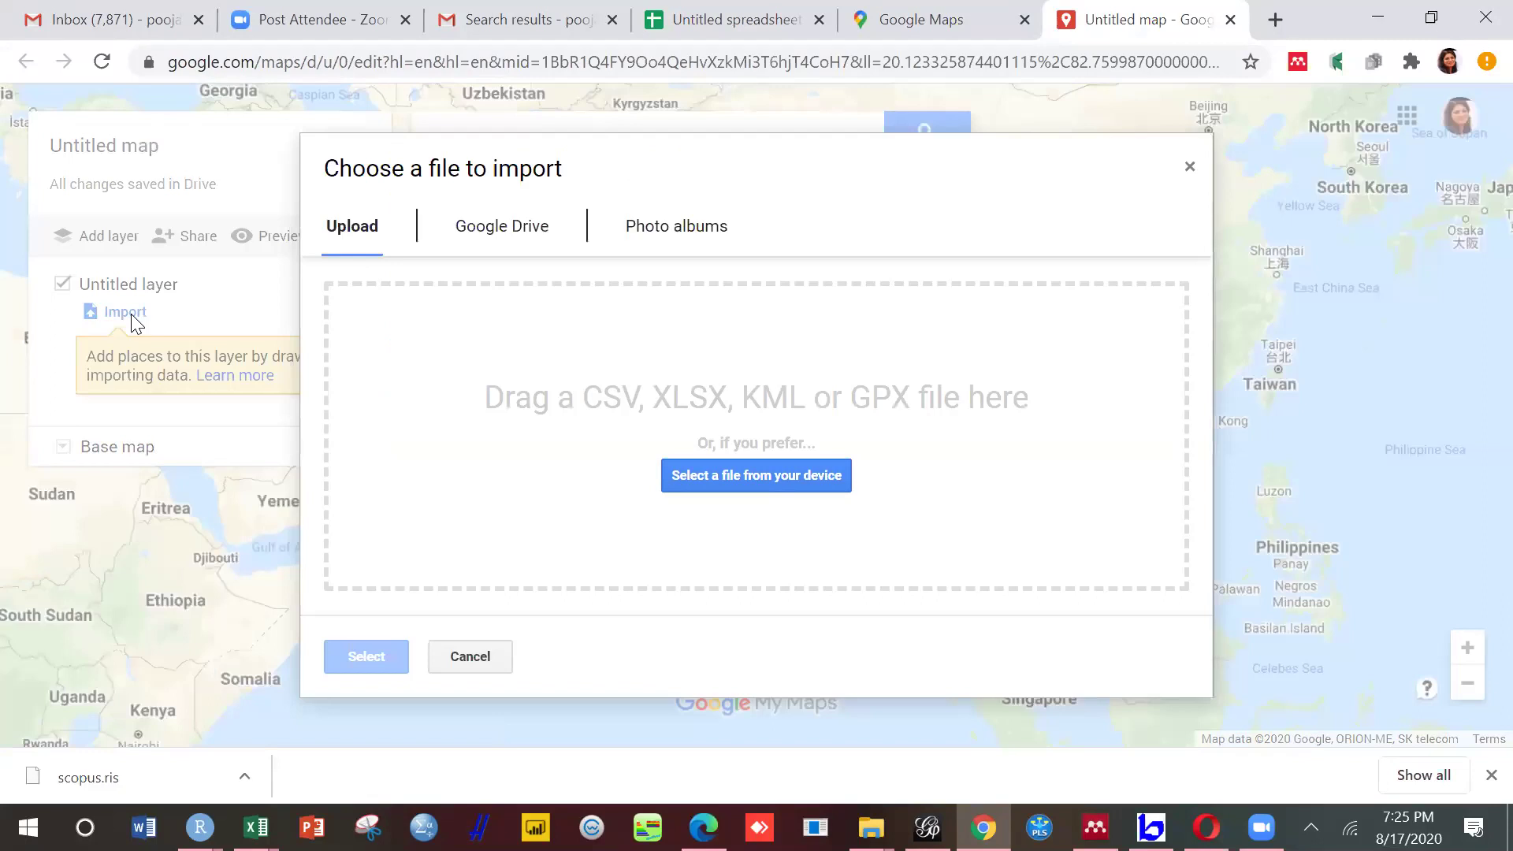
pyautogui.click(501, 235)
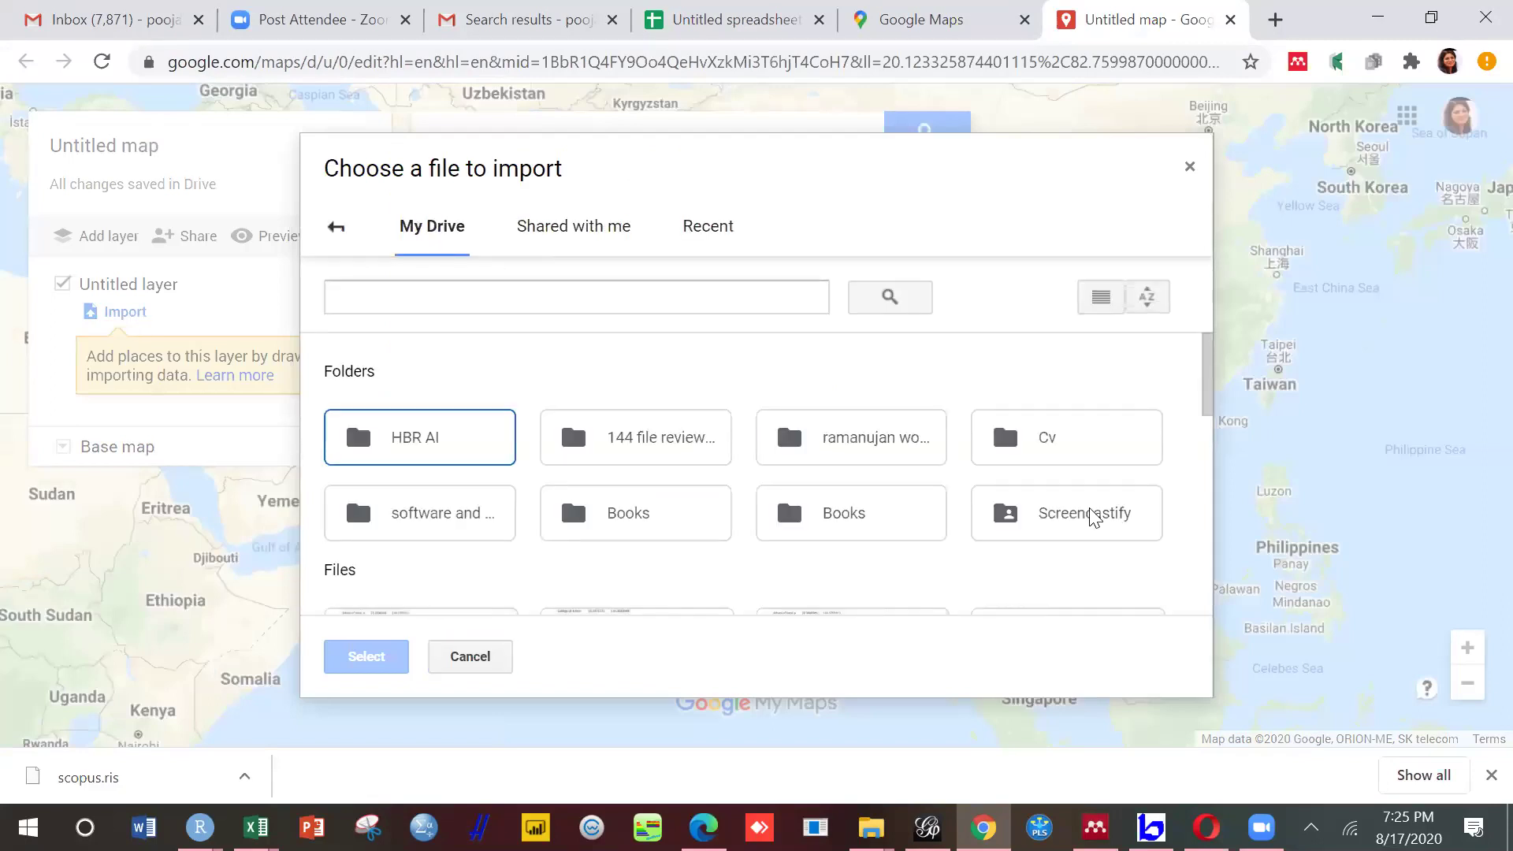
pyautogui.scroll(-3, 1178, 557)
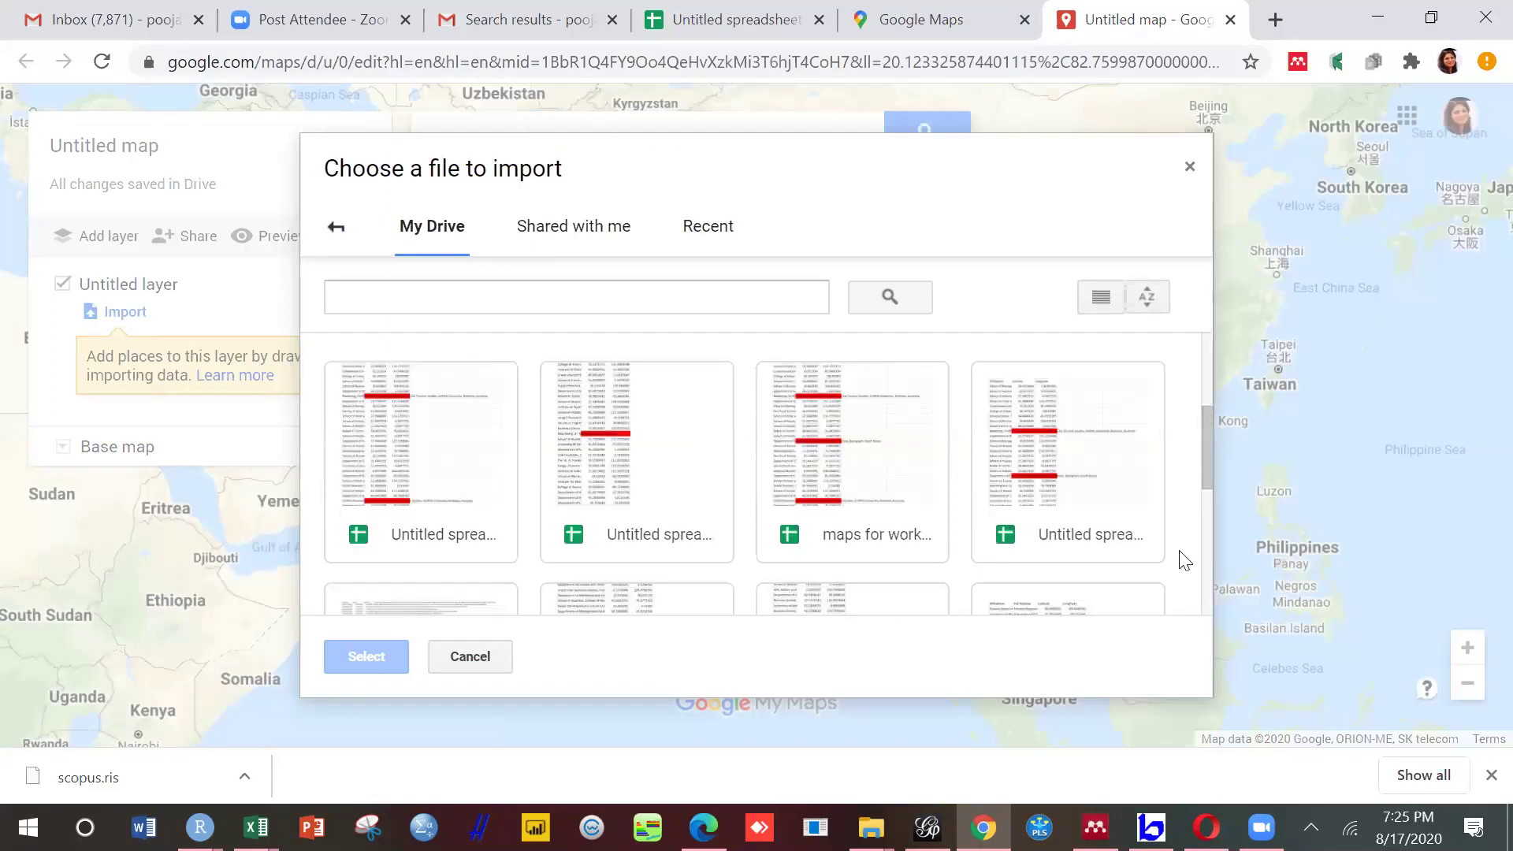
pyautogui.click(461, 462)
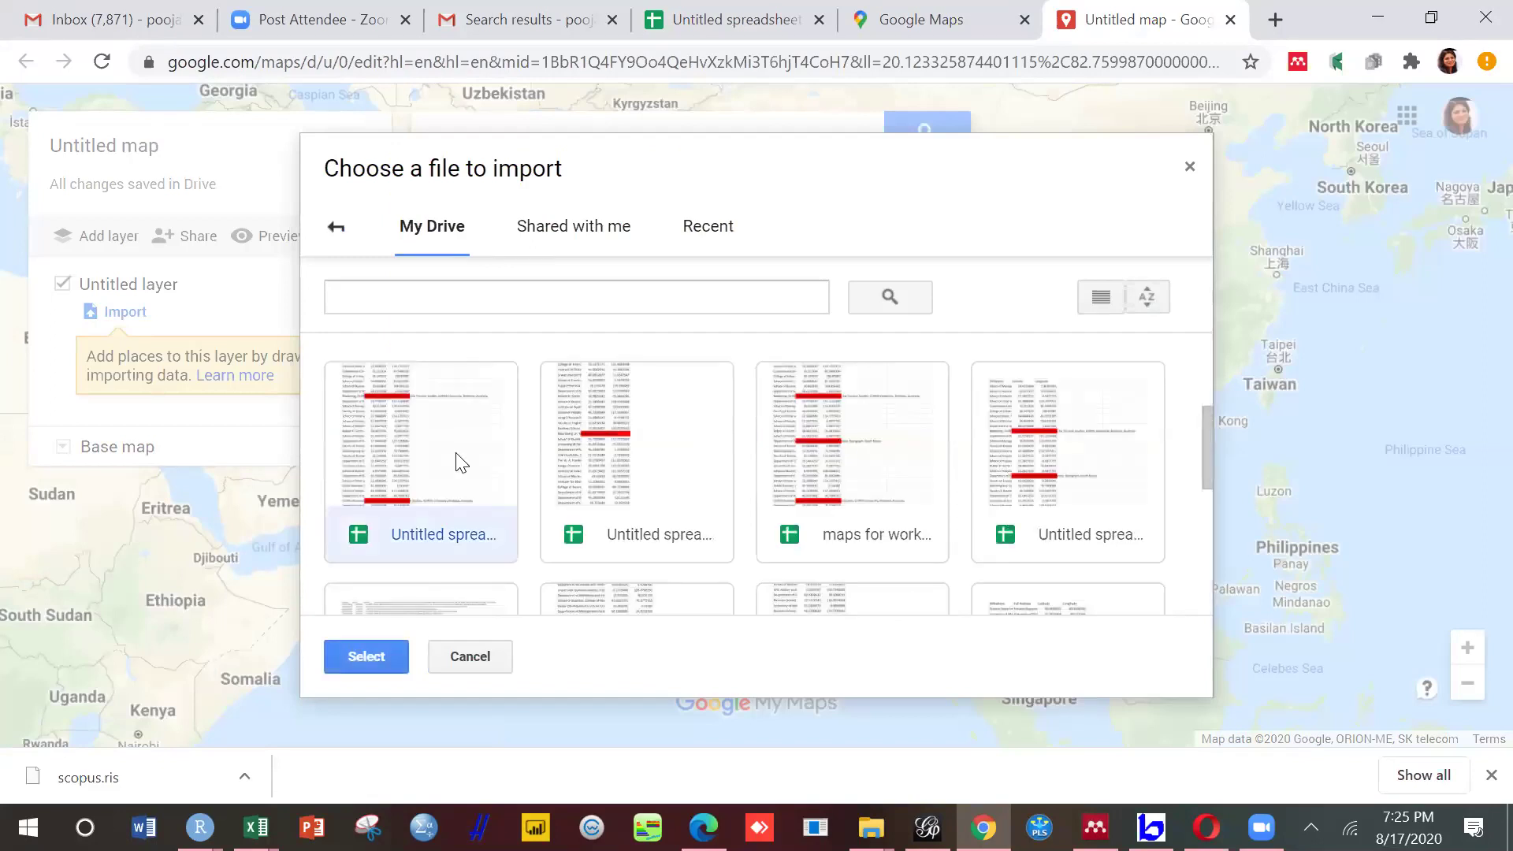
pyautogui.click(346, 656)
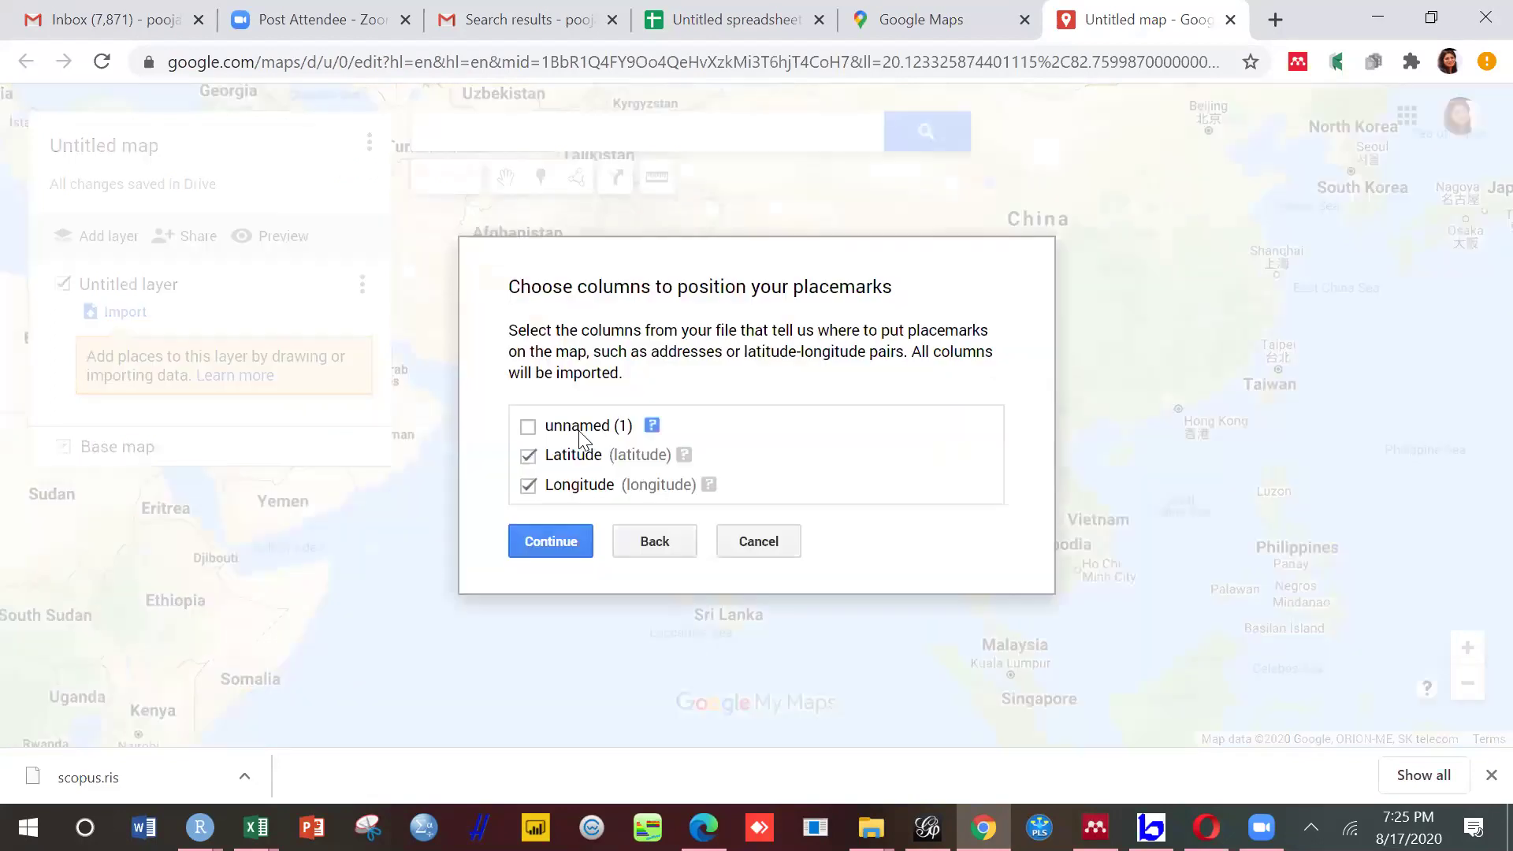
# Step: Position the placemarks by the Latitude and Longitude columns and title the markers with the unnamed (1) column
pyautogui.click(555, 547)
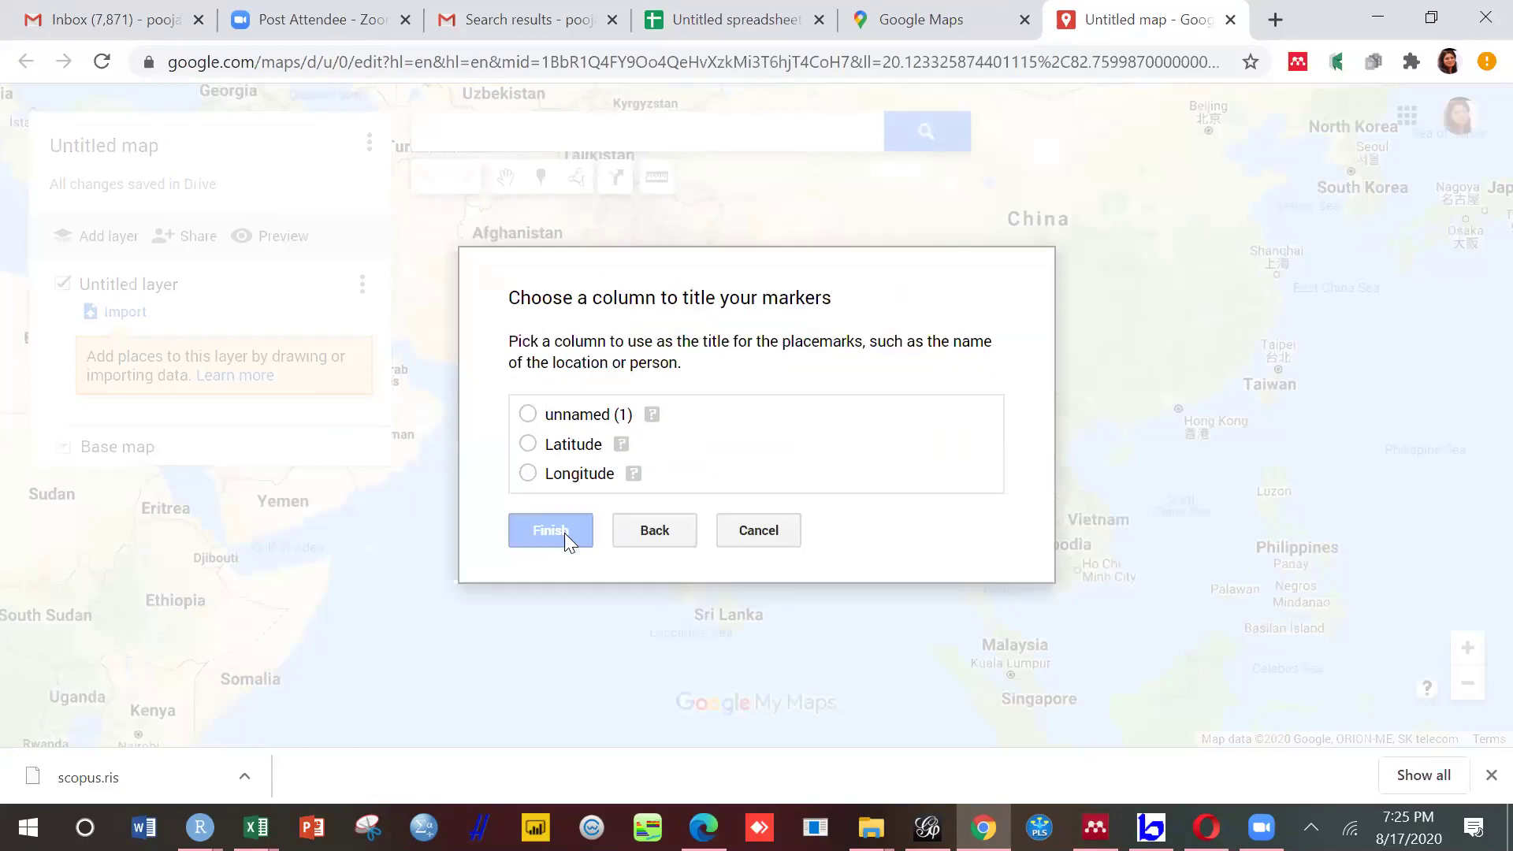
pyautogui.click(601, 417)
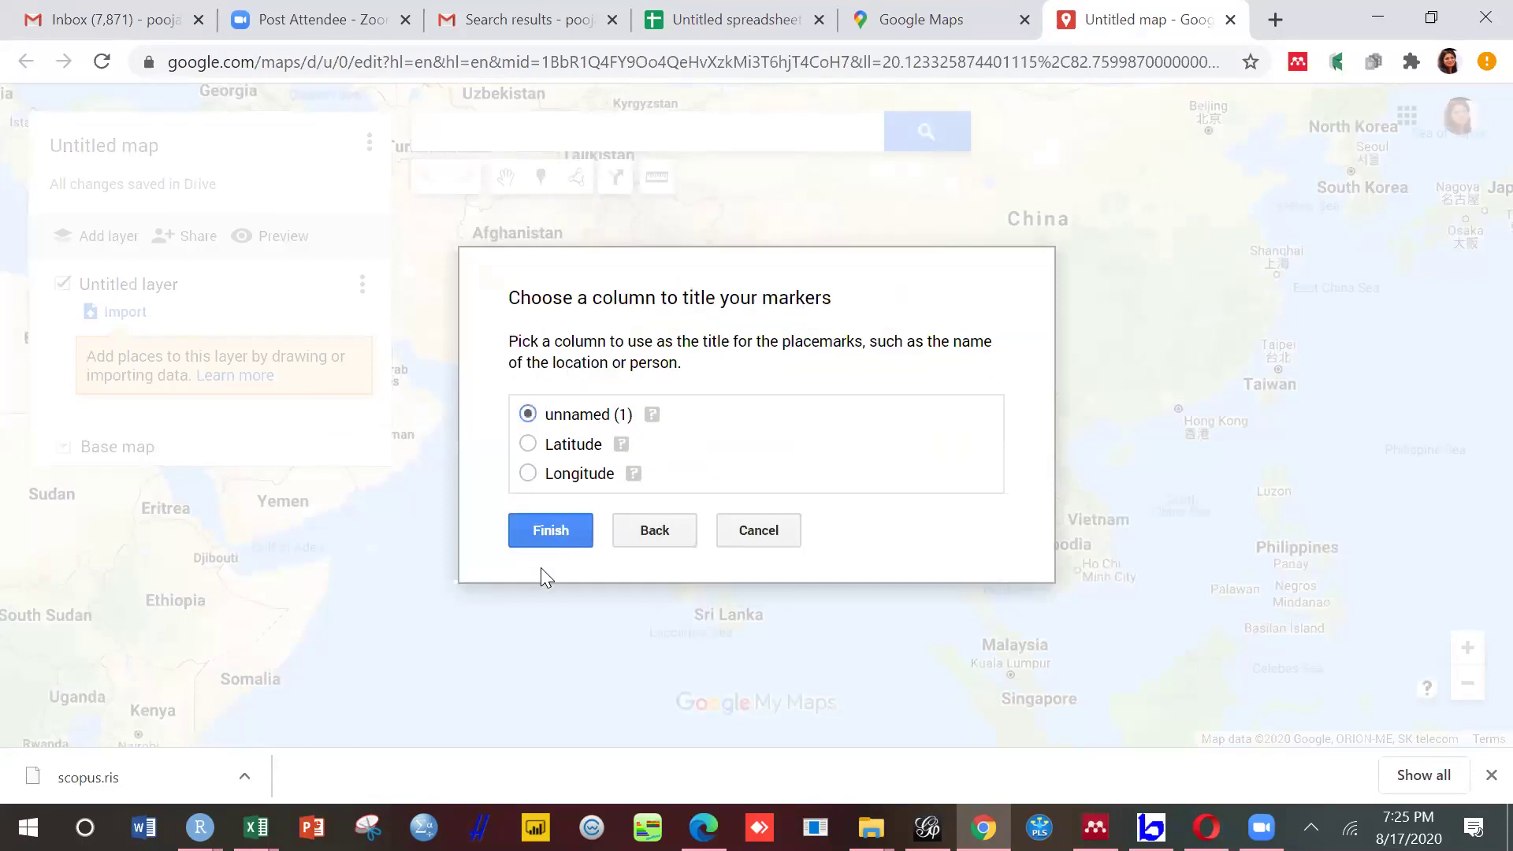
pyautogui.click(563, 531)
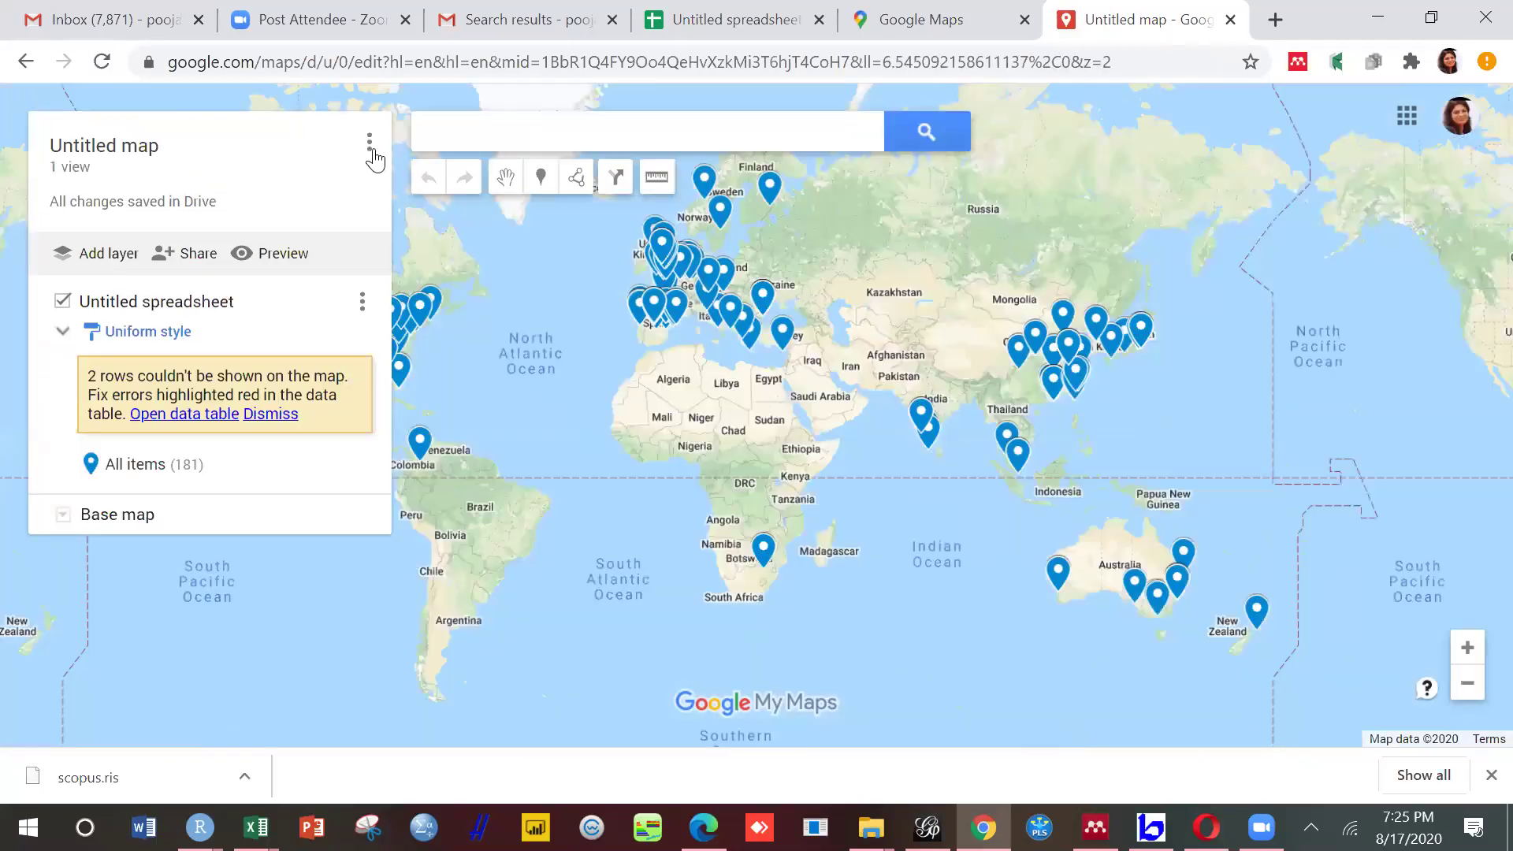
# Step: Start another new map and import the first listed Untitled spreadsheet from Google Drive into its empty layer
pyautogui.click(369, 143)
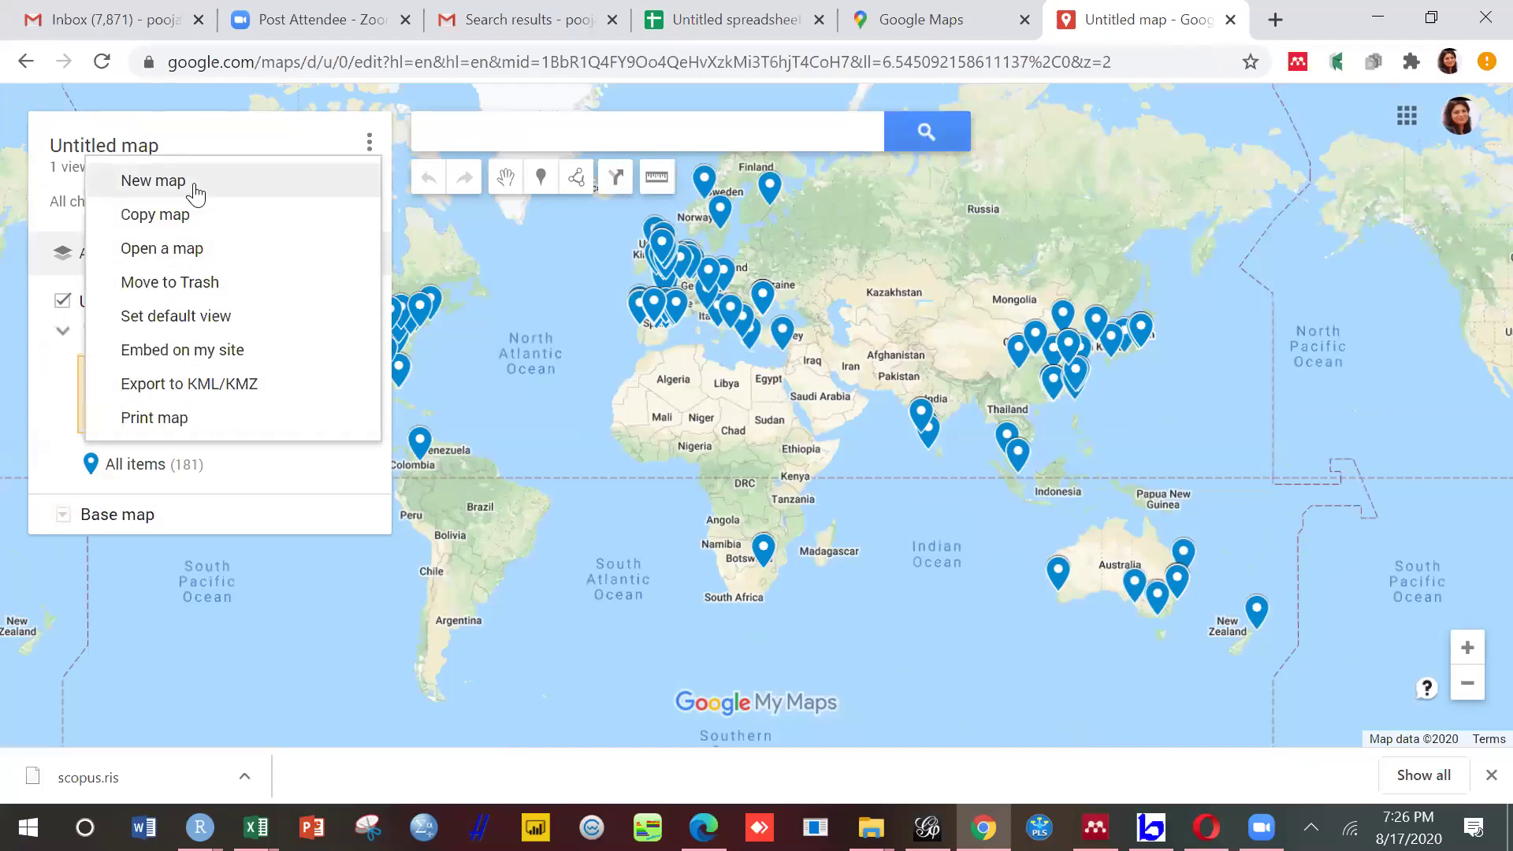
pyautogui.click(158, 182)
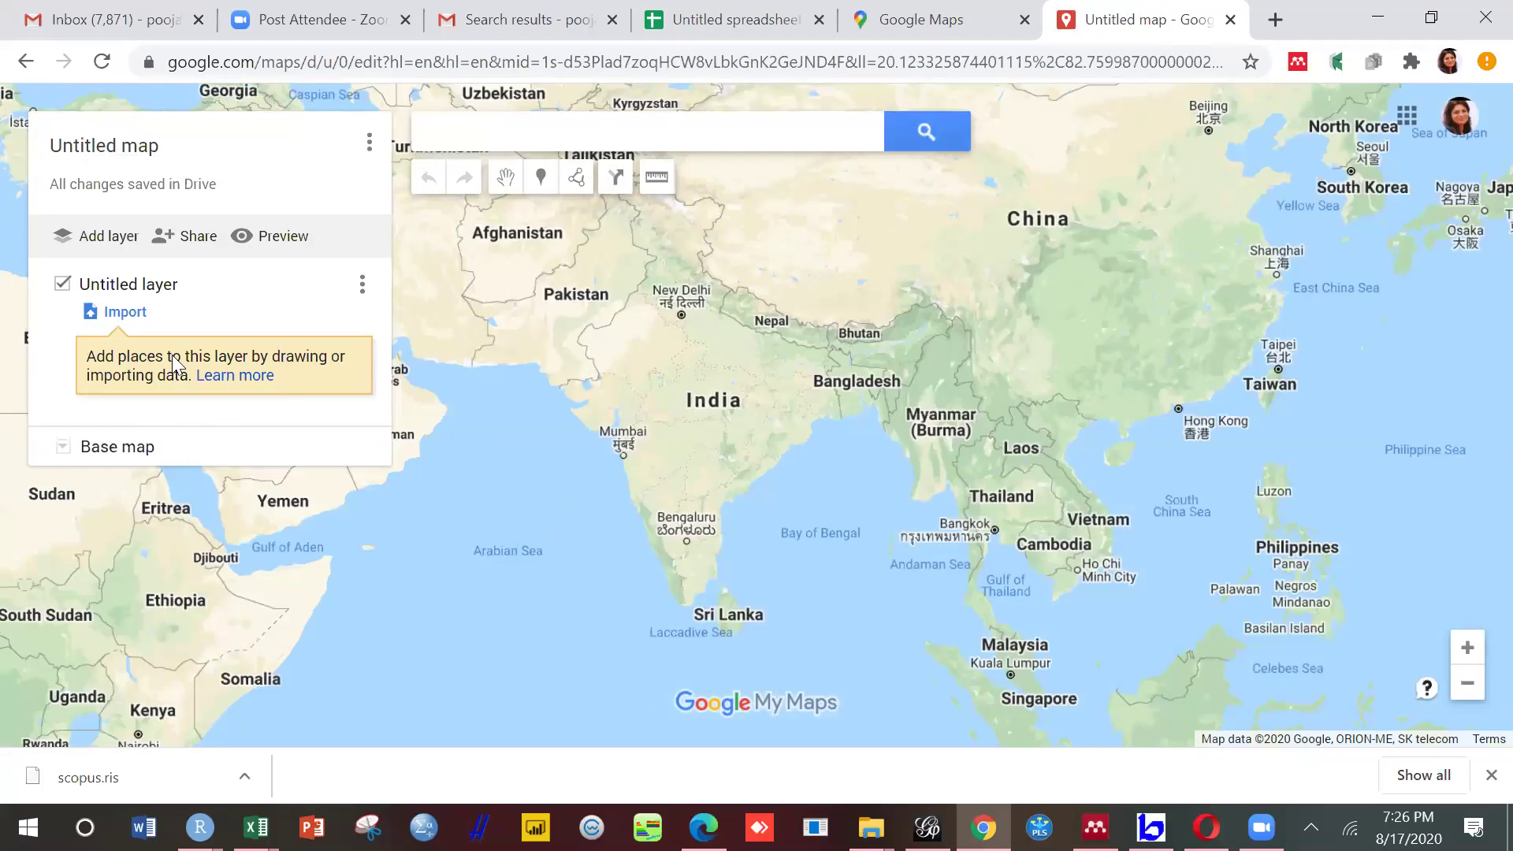
pyautogui.click(118, 313)
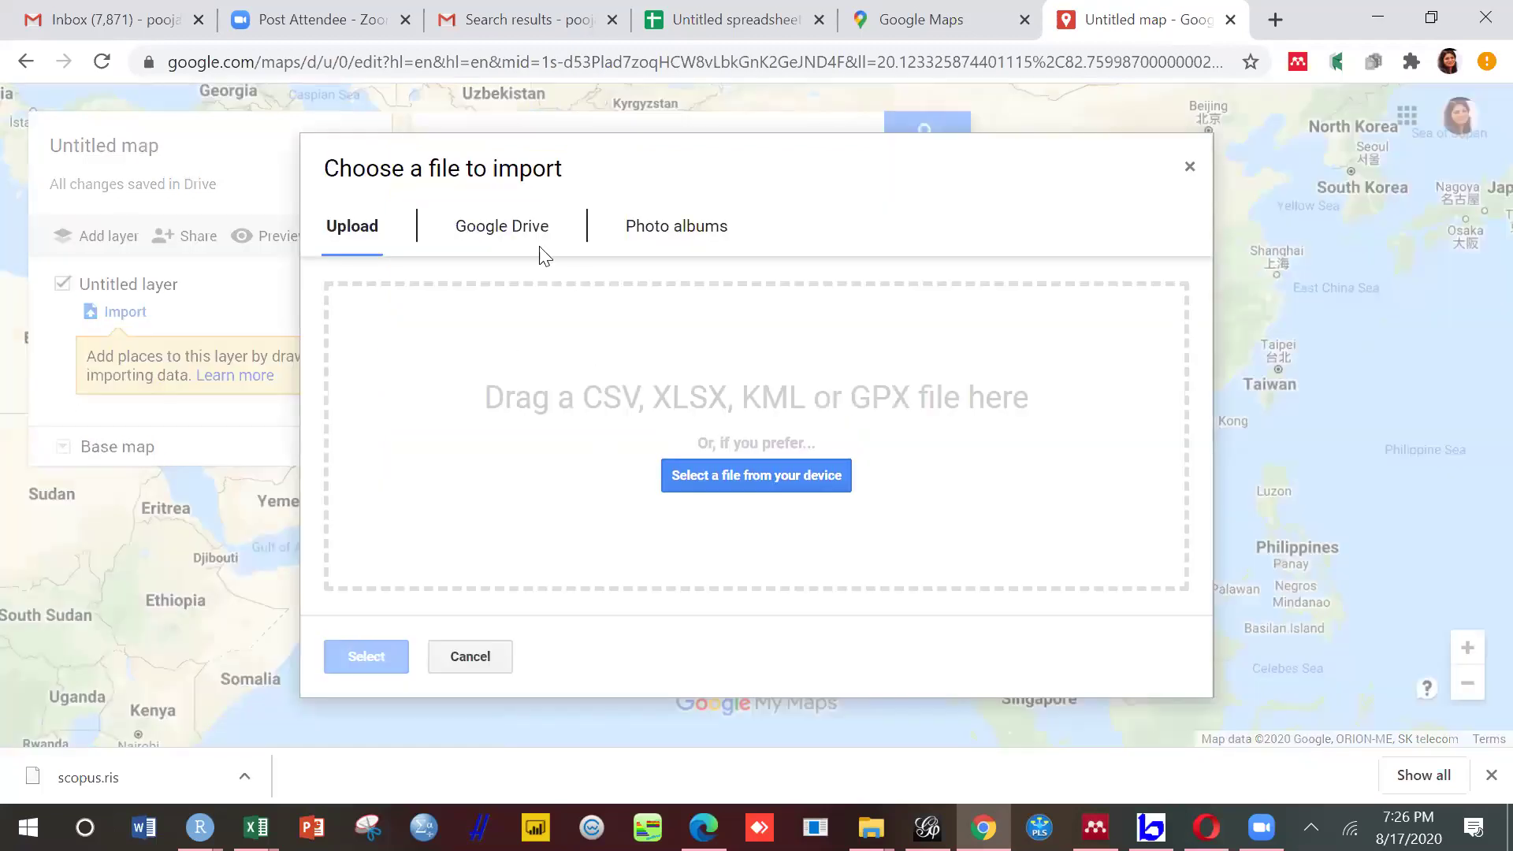
pyautogui.click(517, 237)
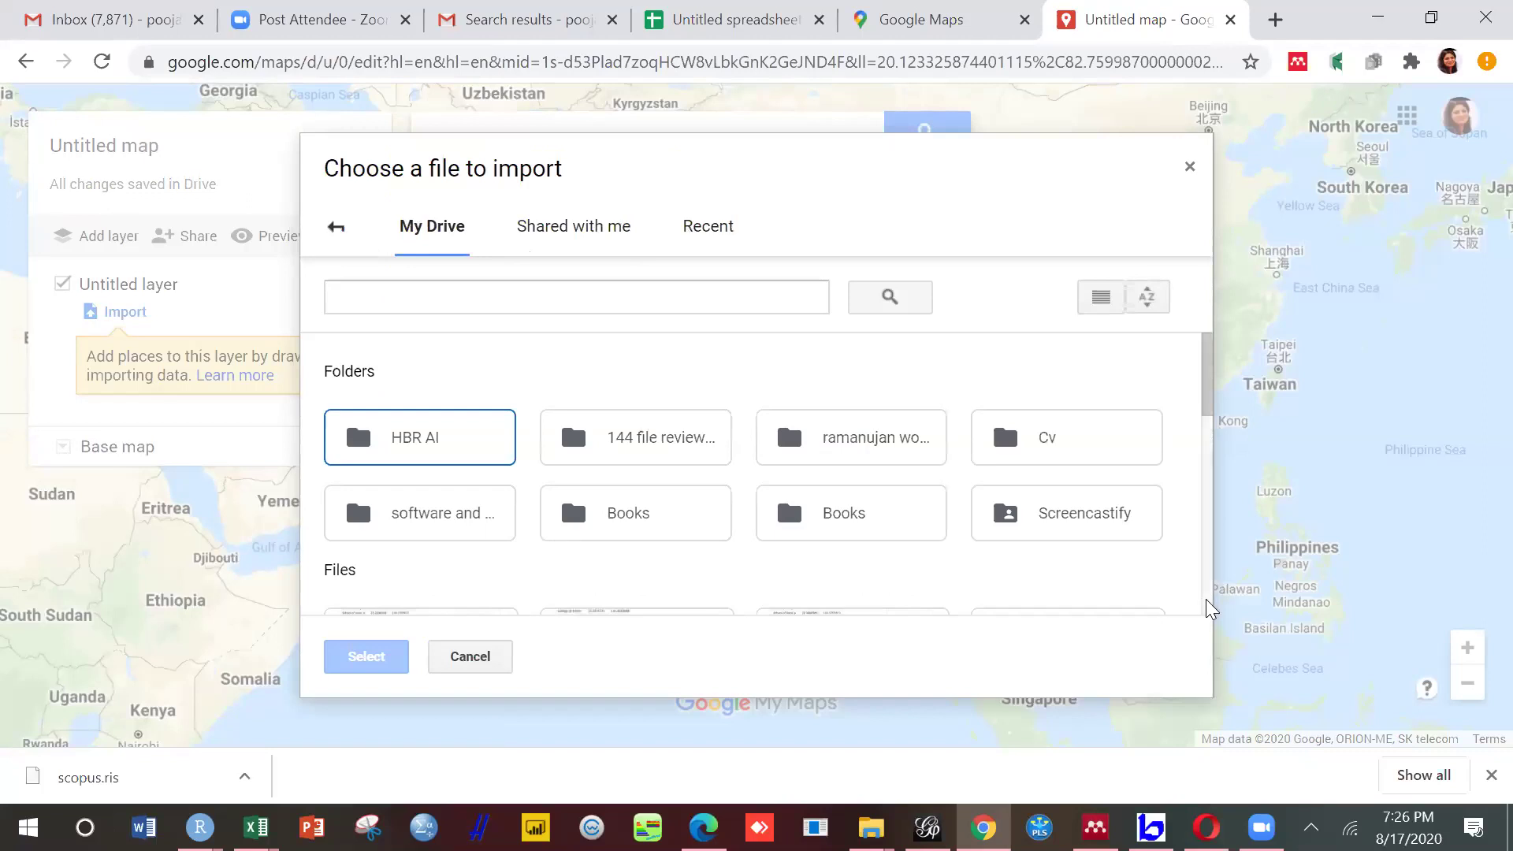
pyautogui.scroll(-3, 1211, 608)
pyautogui.click(365, 432)
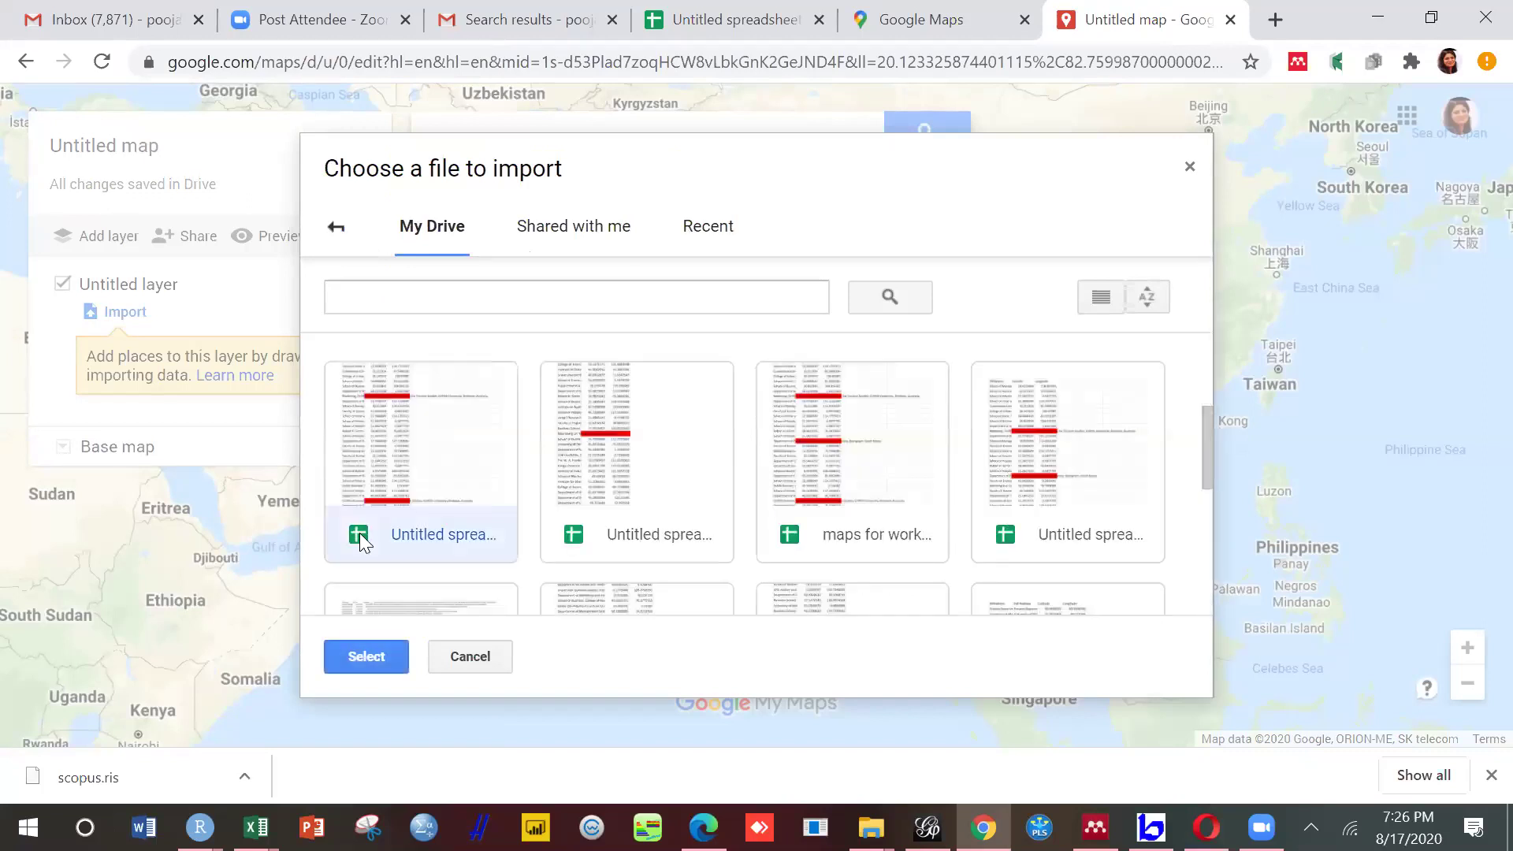
pyautogui.click(367, 658)
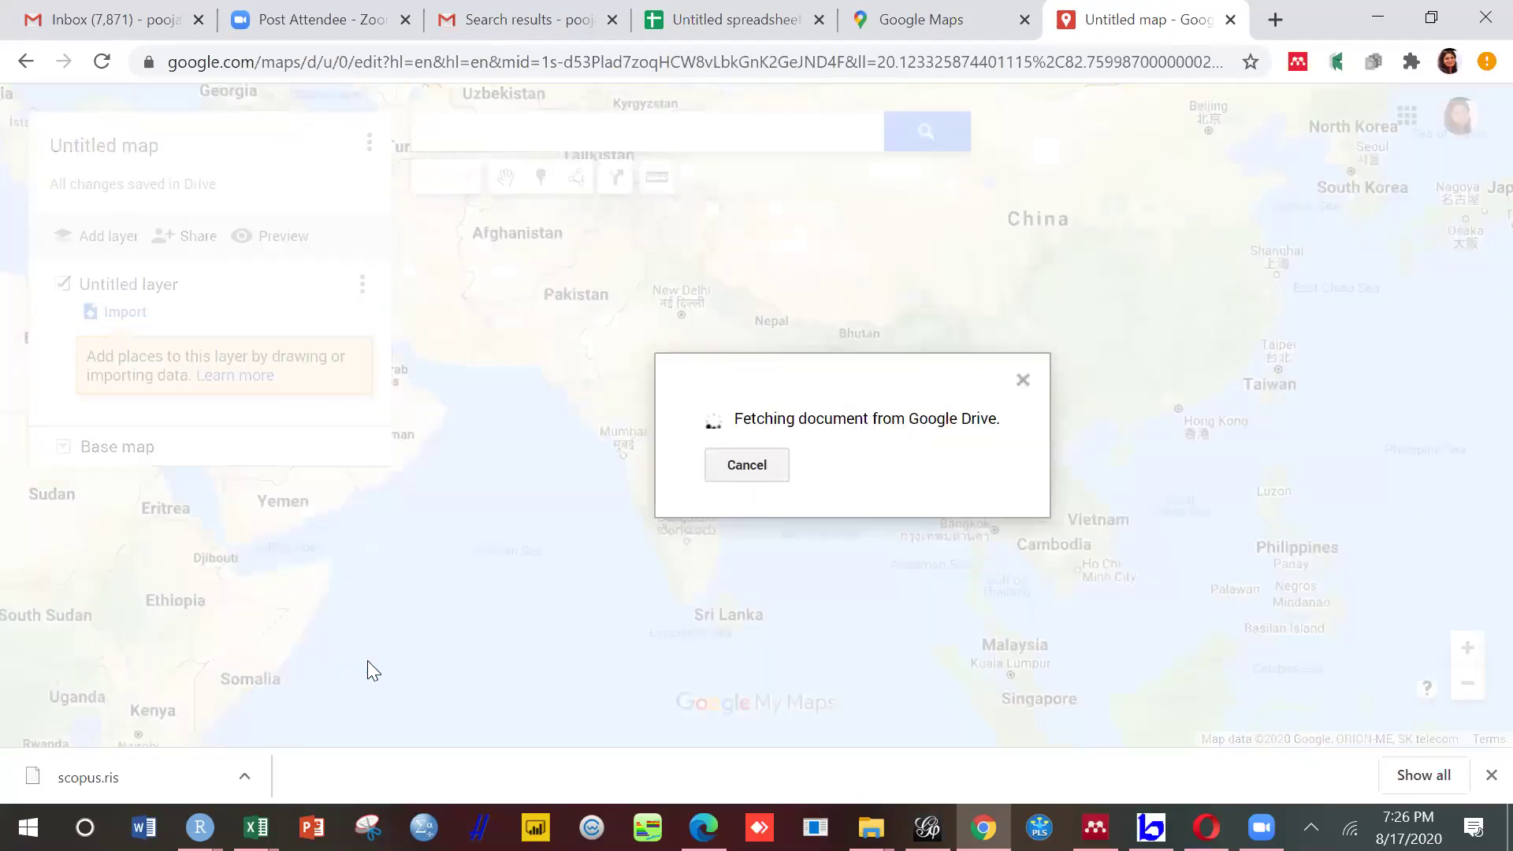
# Step: Finish the import with Latitude and Longitude as the position columns and unnamed (1) as the marker title
pyautogui.click(537, 544)
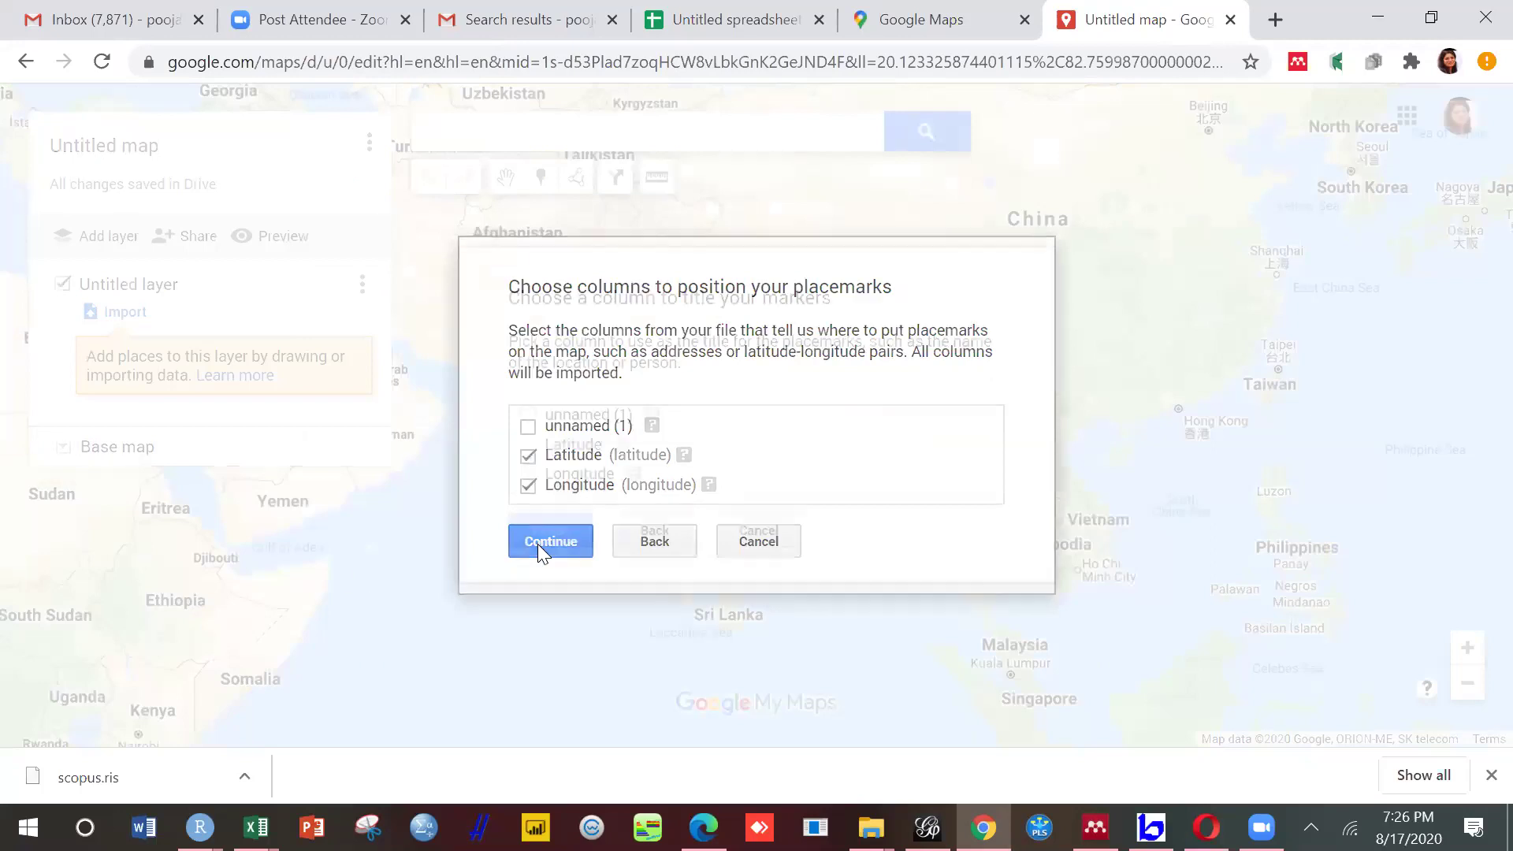
pyautogui.click(564, 422)
pyautogui.click(547, 530)
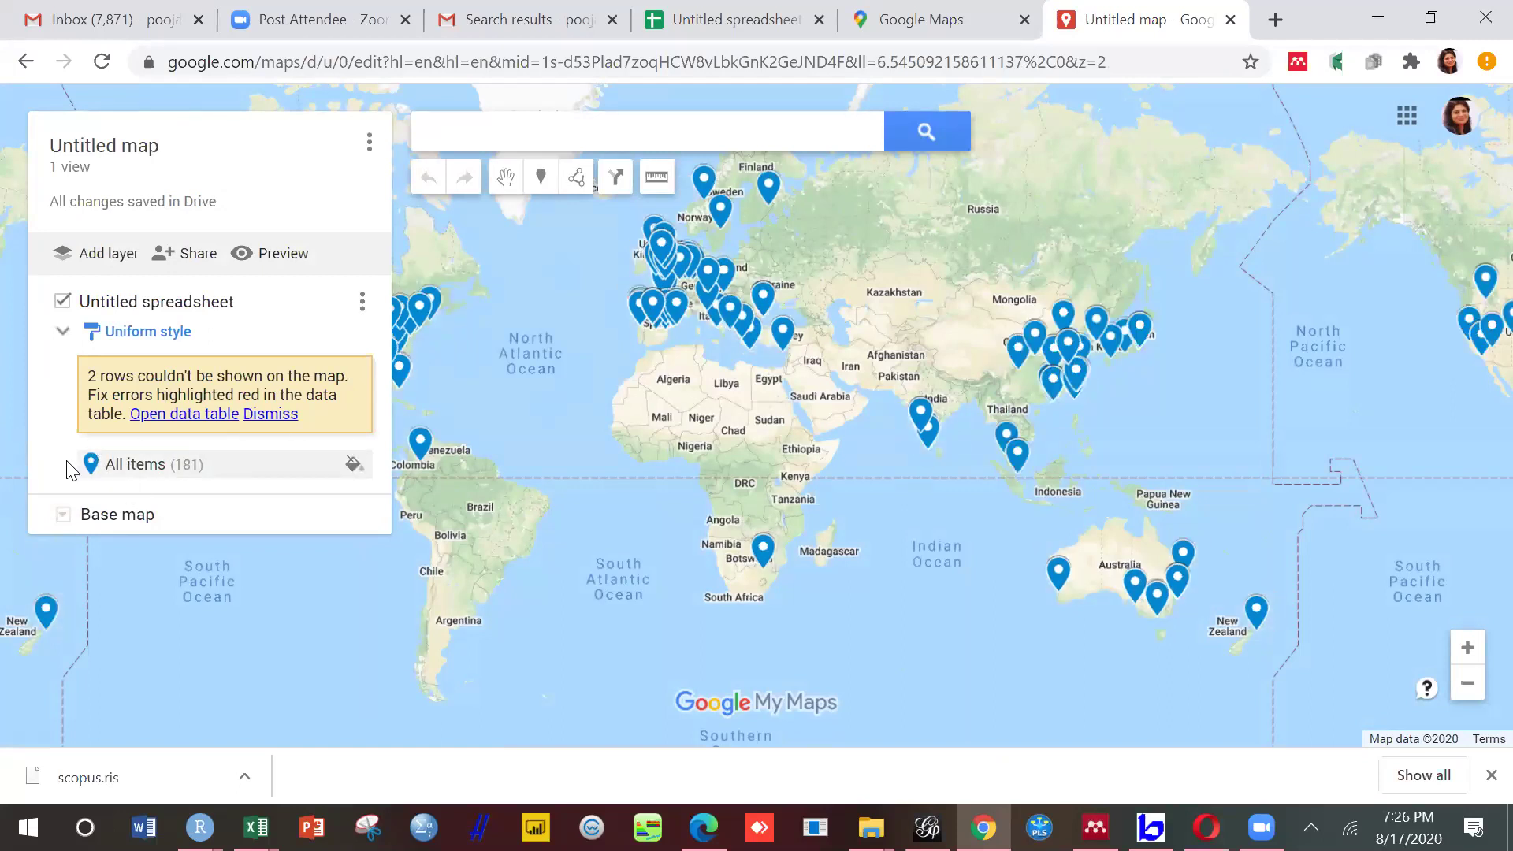
# Step: Change the color of all item markers in the imported spreadsheet layer to dark orange
pyautogui.click(354, 464)
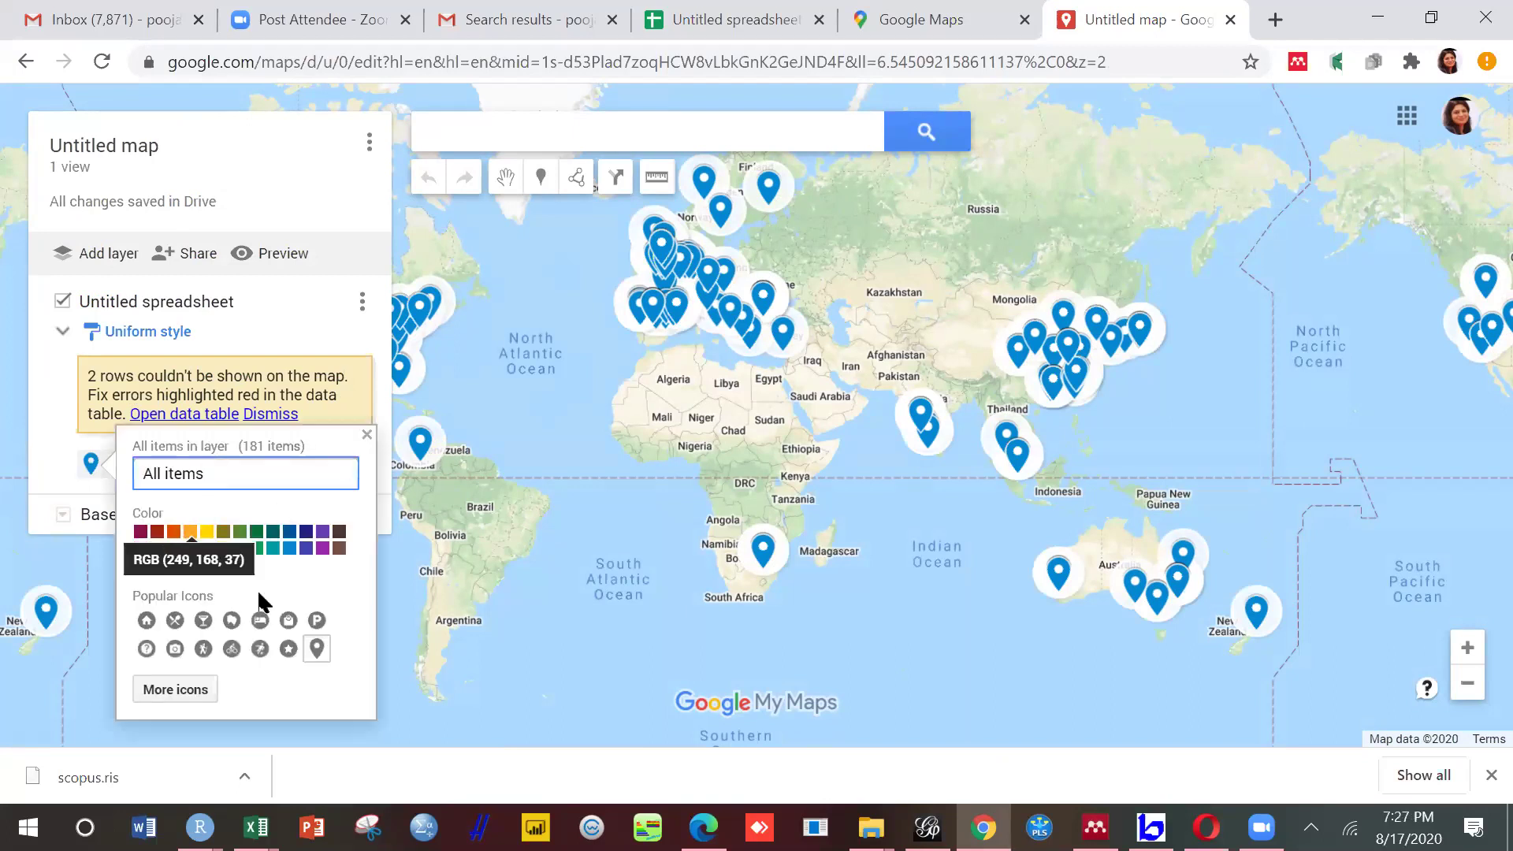
pyautogui.click(173, 531)
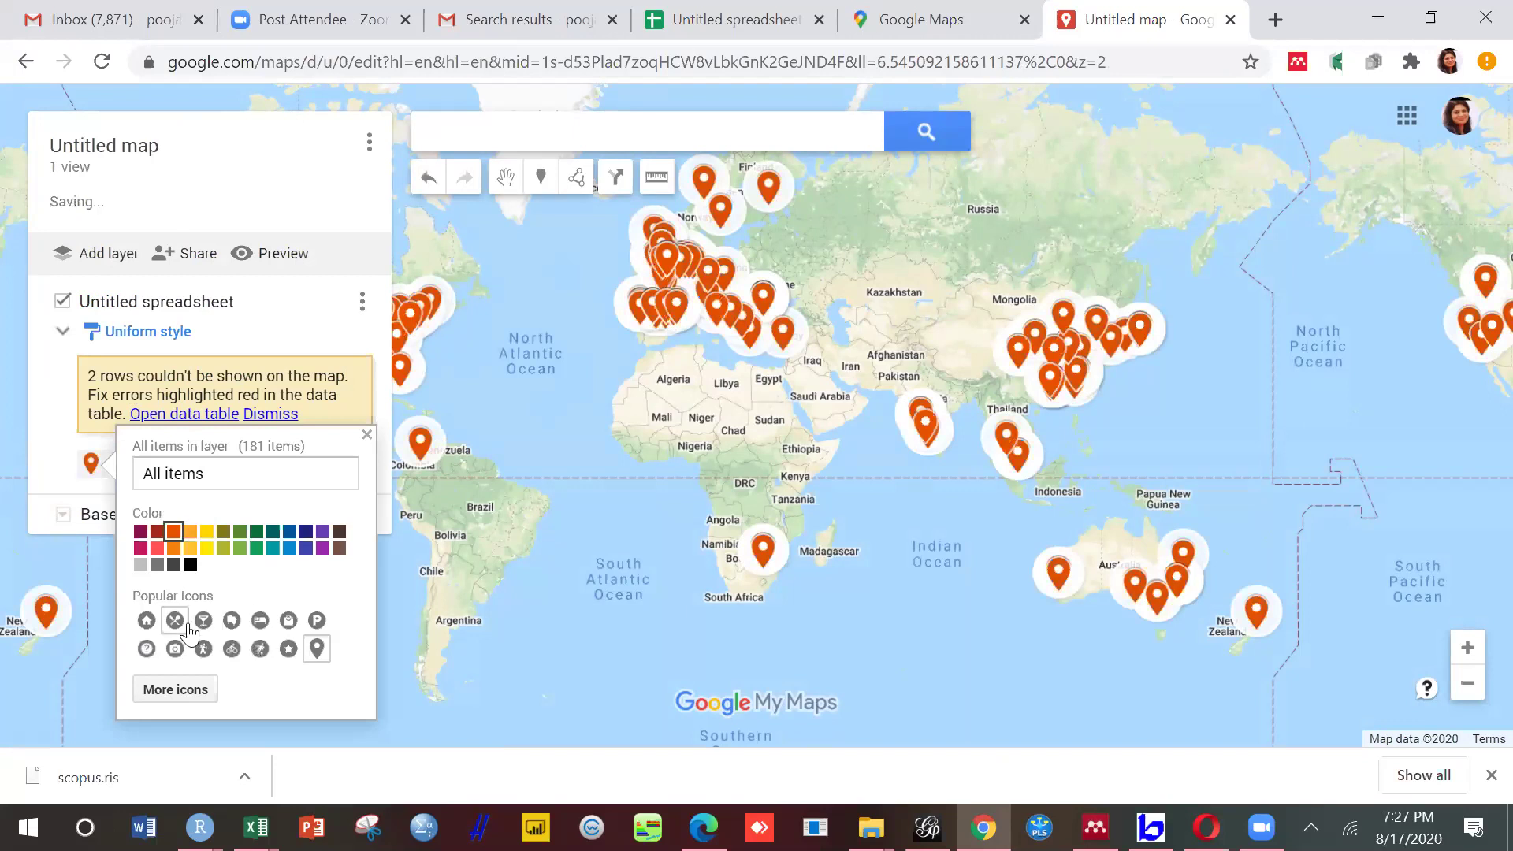
# Step: Change the icon of all item markers in the spreadsheet layer to the small dot shape
pyautogui.click(175, 688)
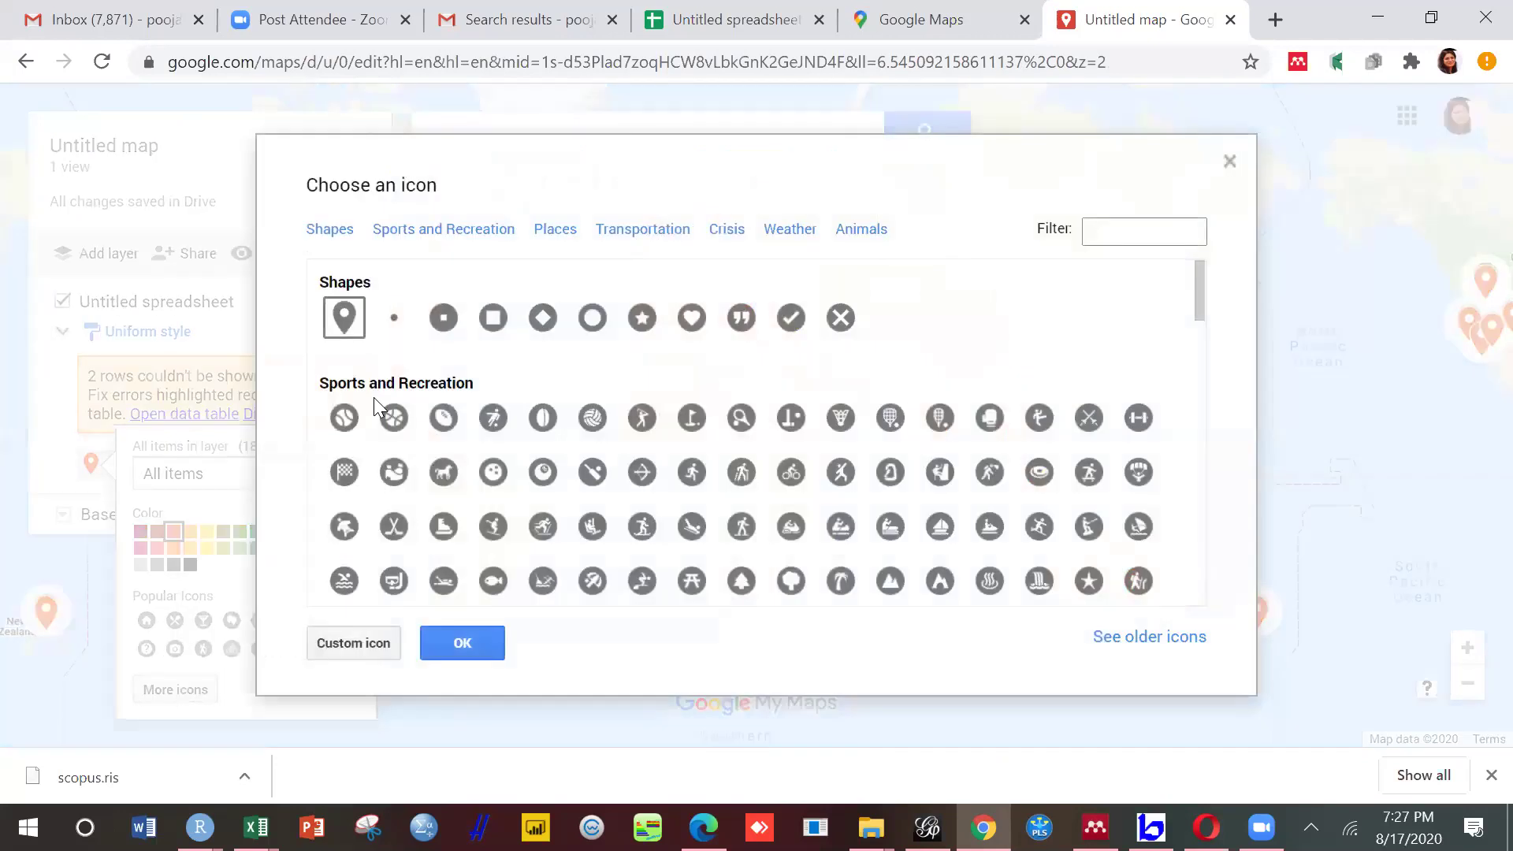
pyautogui.click(393, 336)
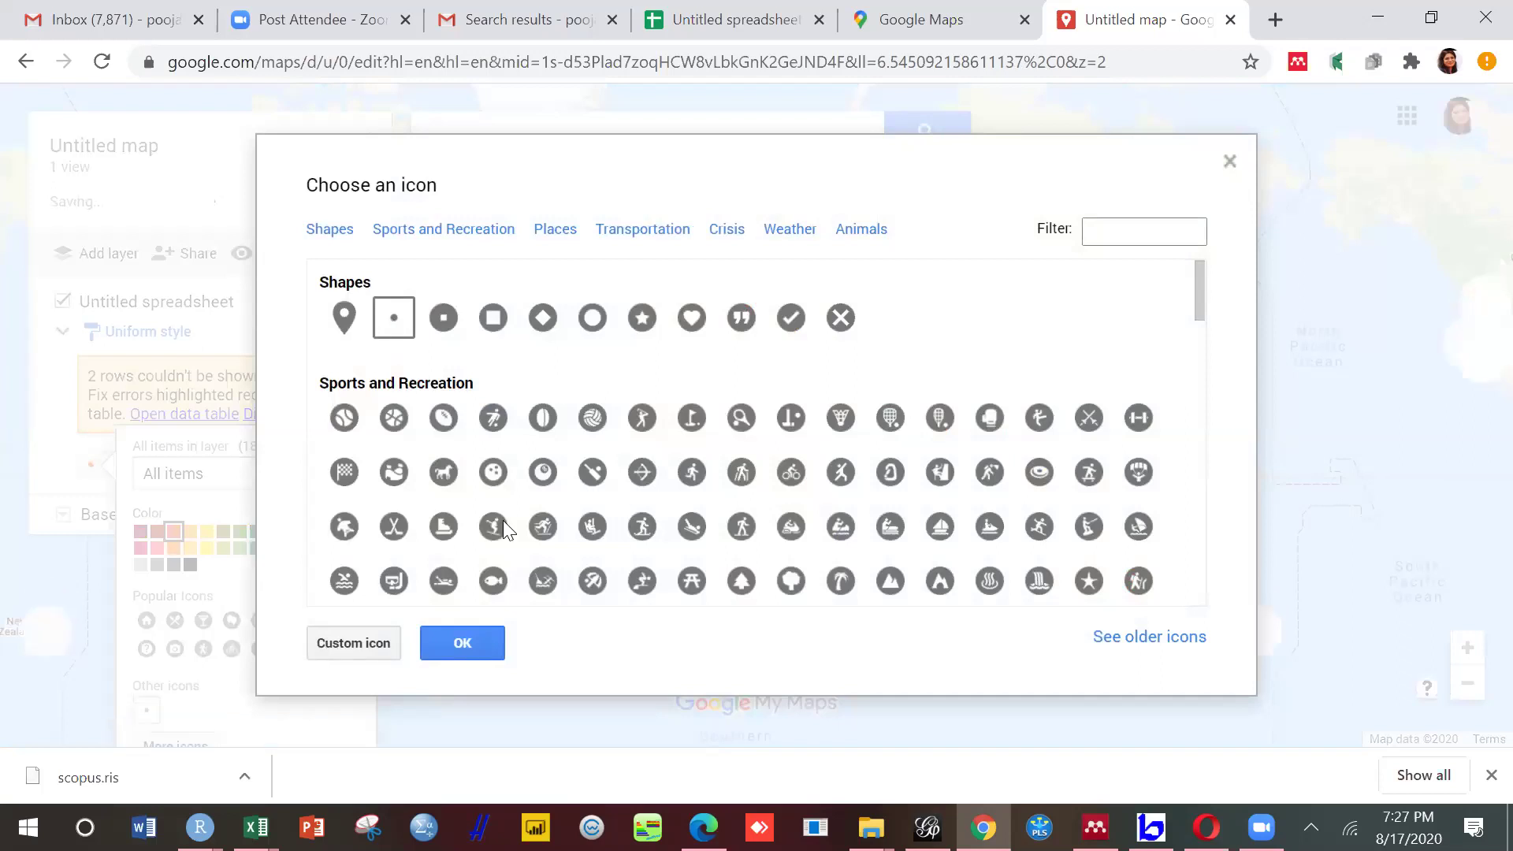
pyautogui.click(463, 643)
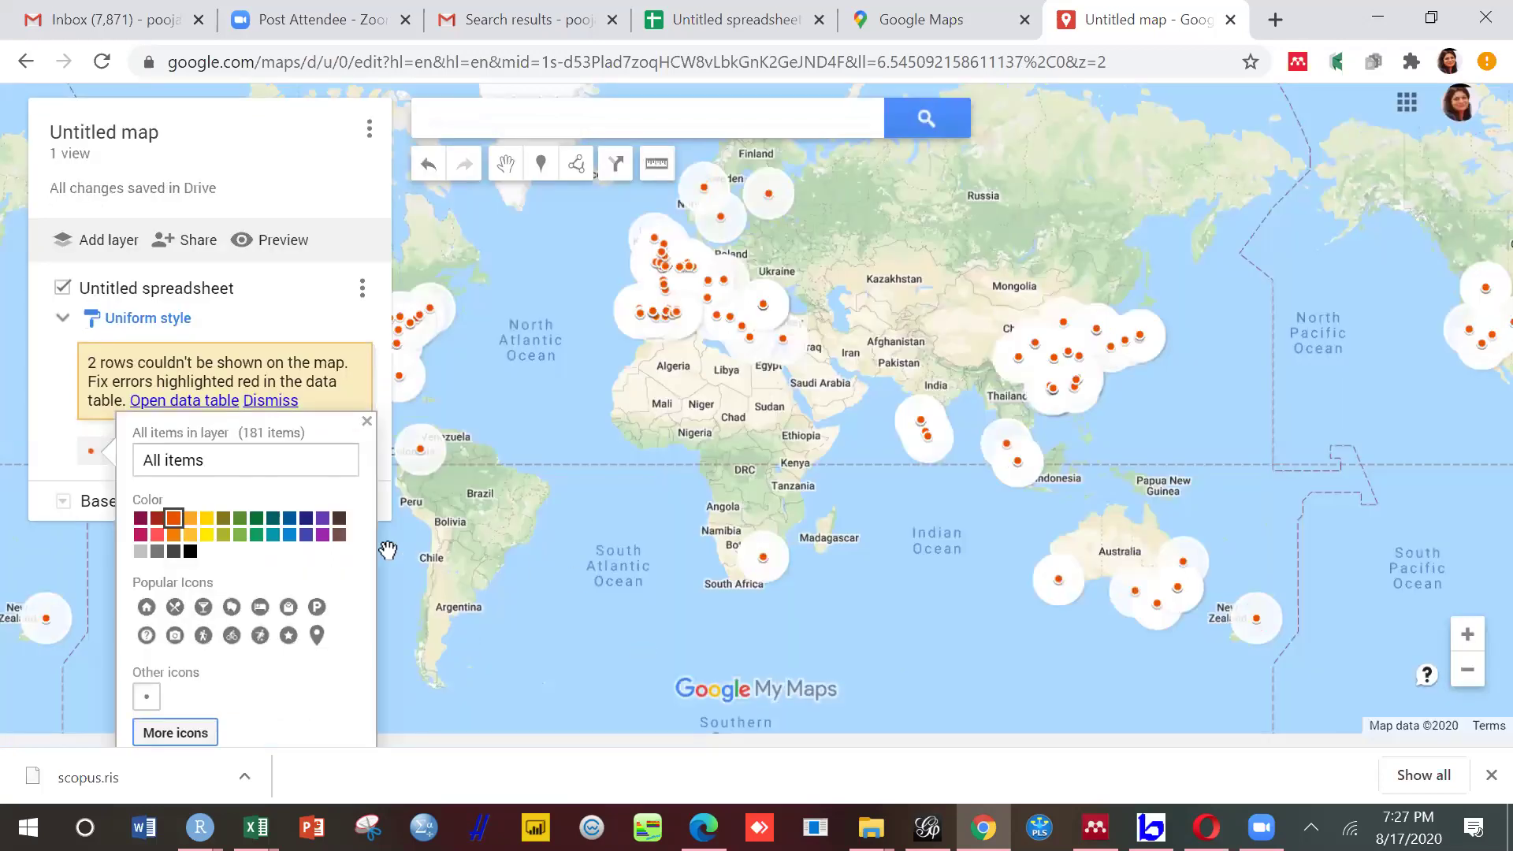
# Step: Browse the full icon library and set all item markers back to the standard pin shape
pyautogui.click(161, 731)
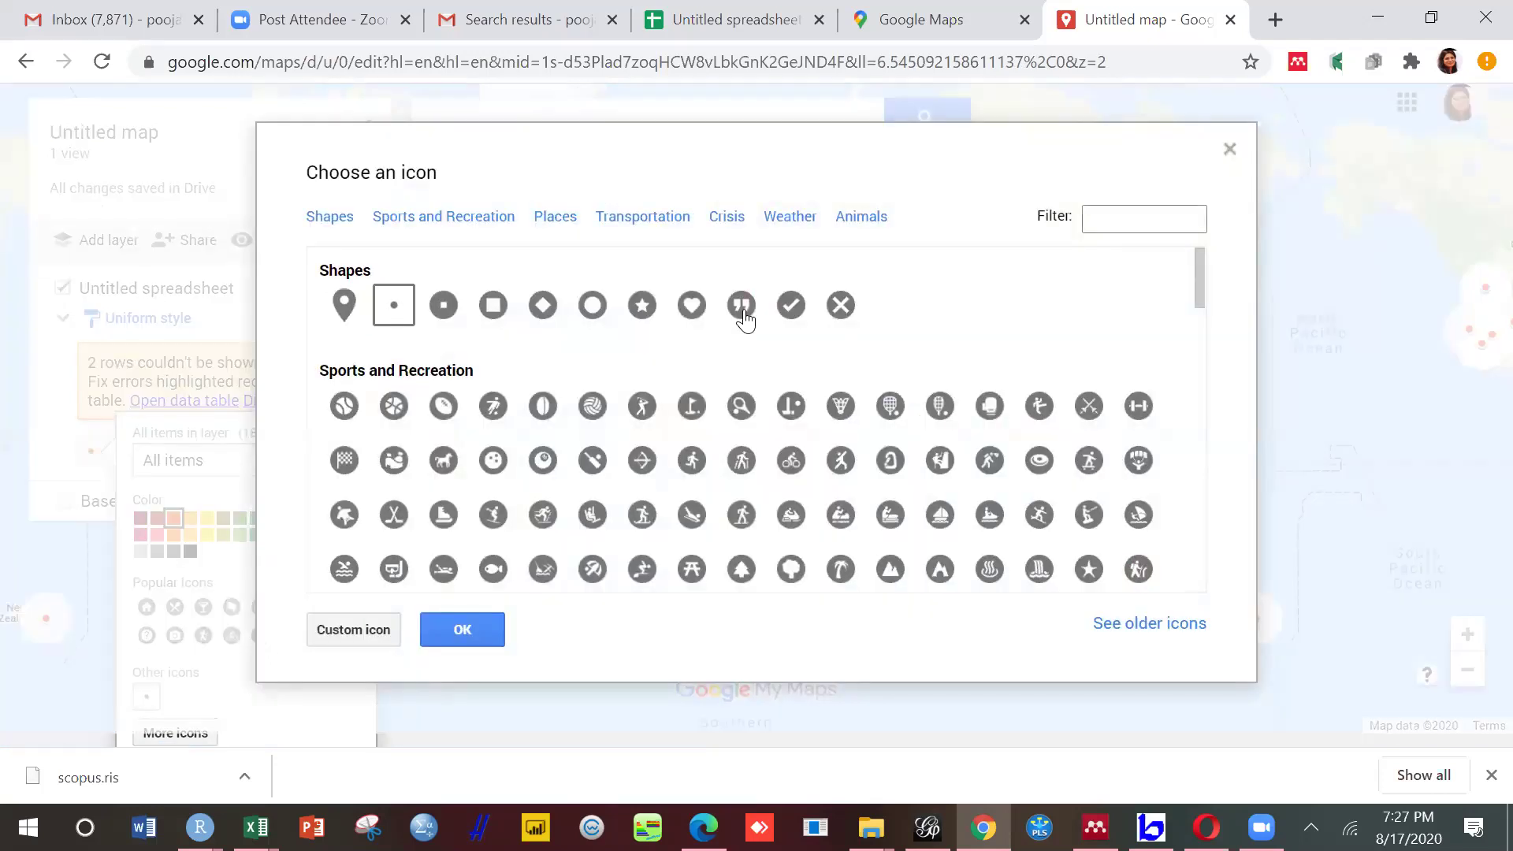
pyautogui.click(340, 315)
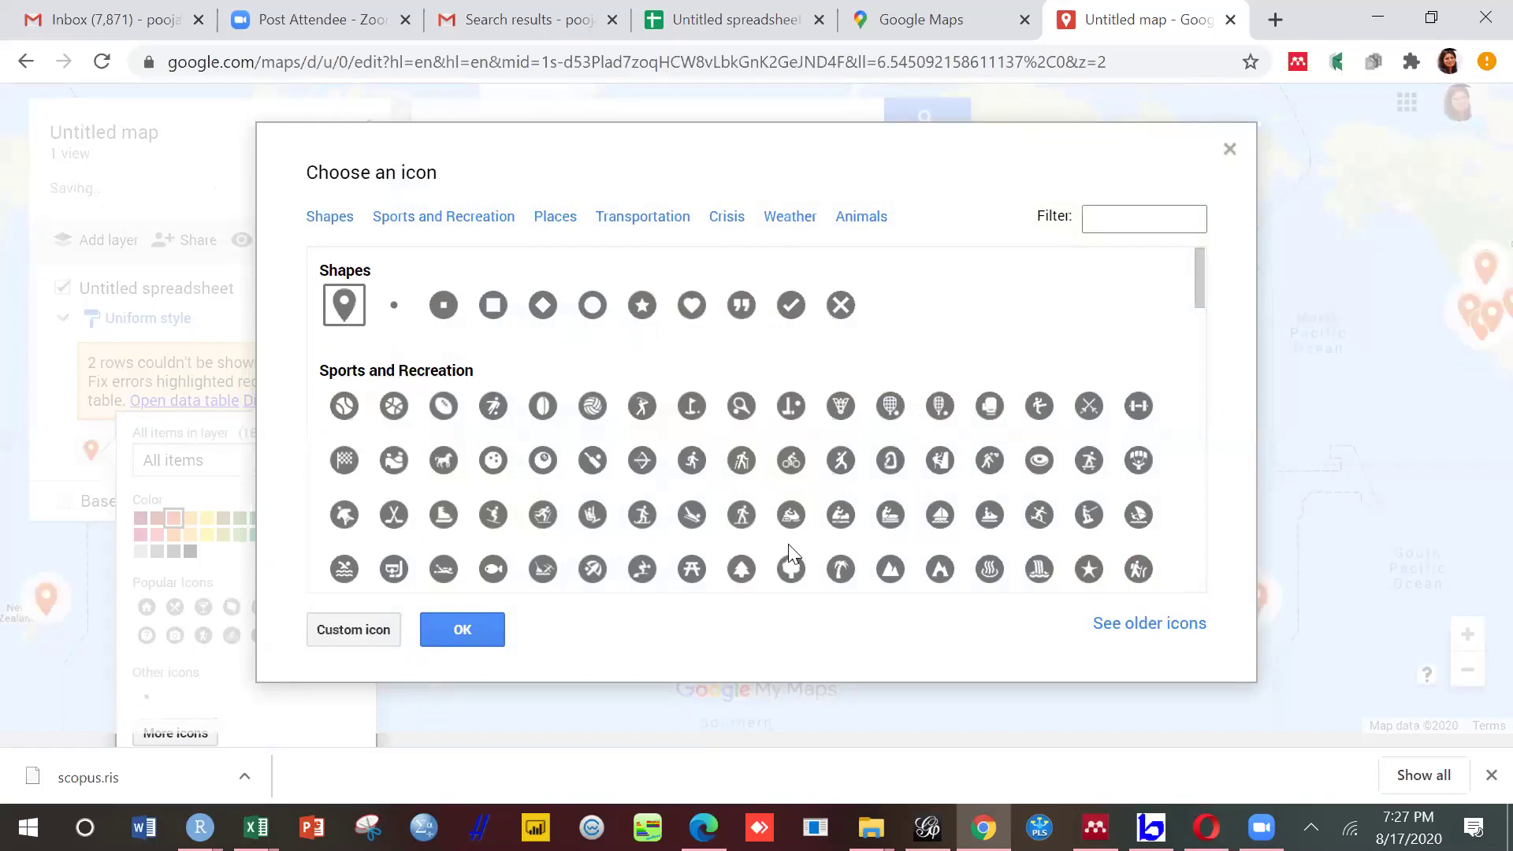
pyautogui.scroll(-4, 1210, 594)
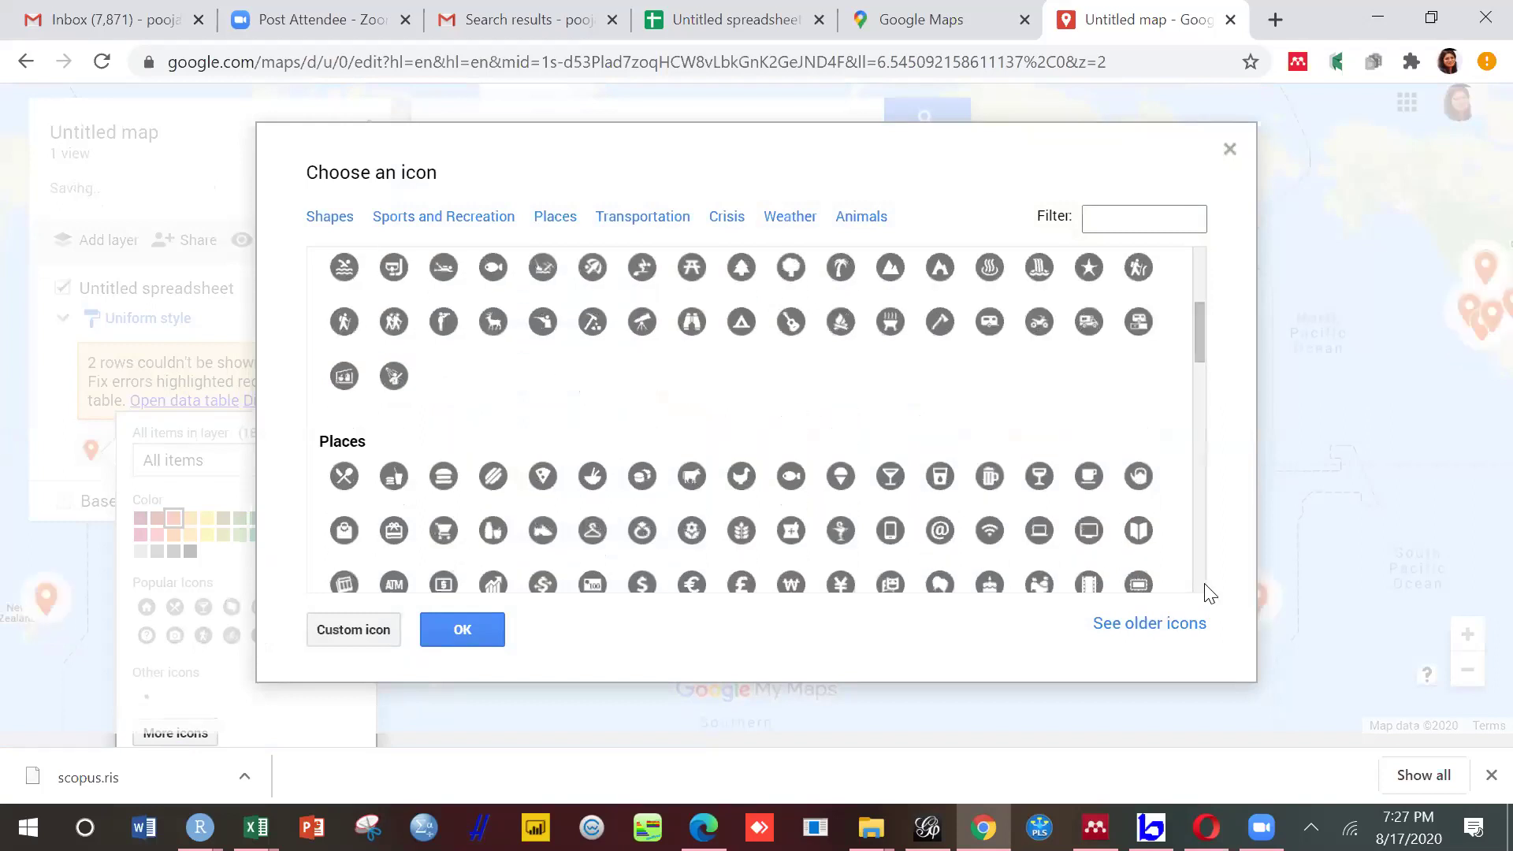
pyautogui.scroll(-4, 1209, 594)
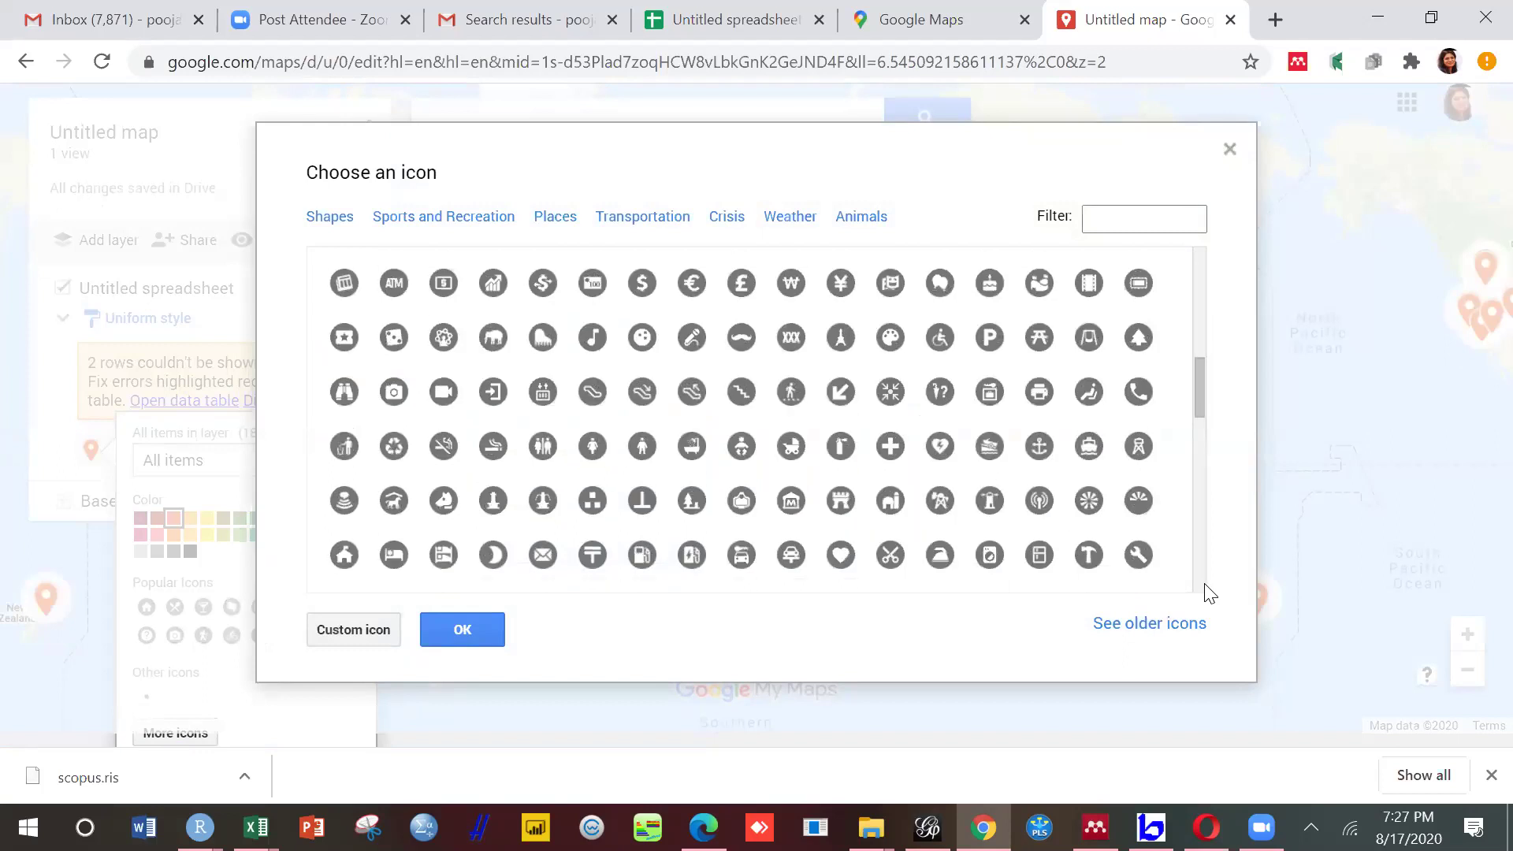
pyautogui.scroll(-4, 1210, 593)
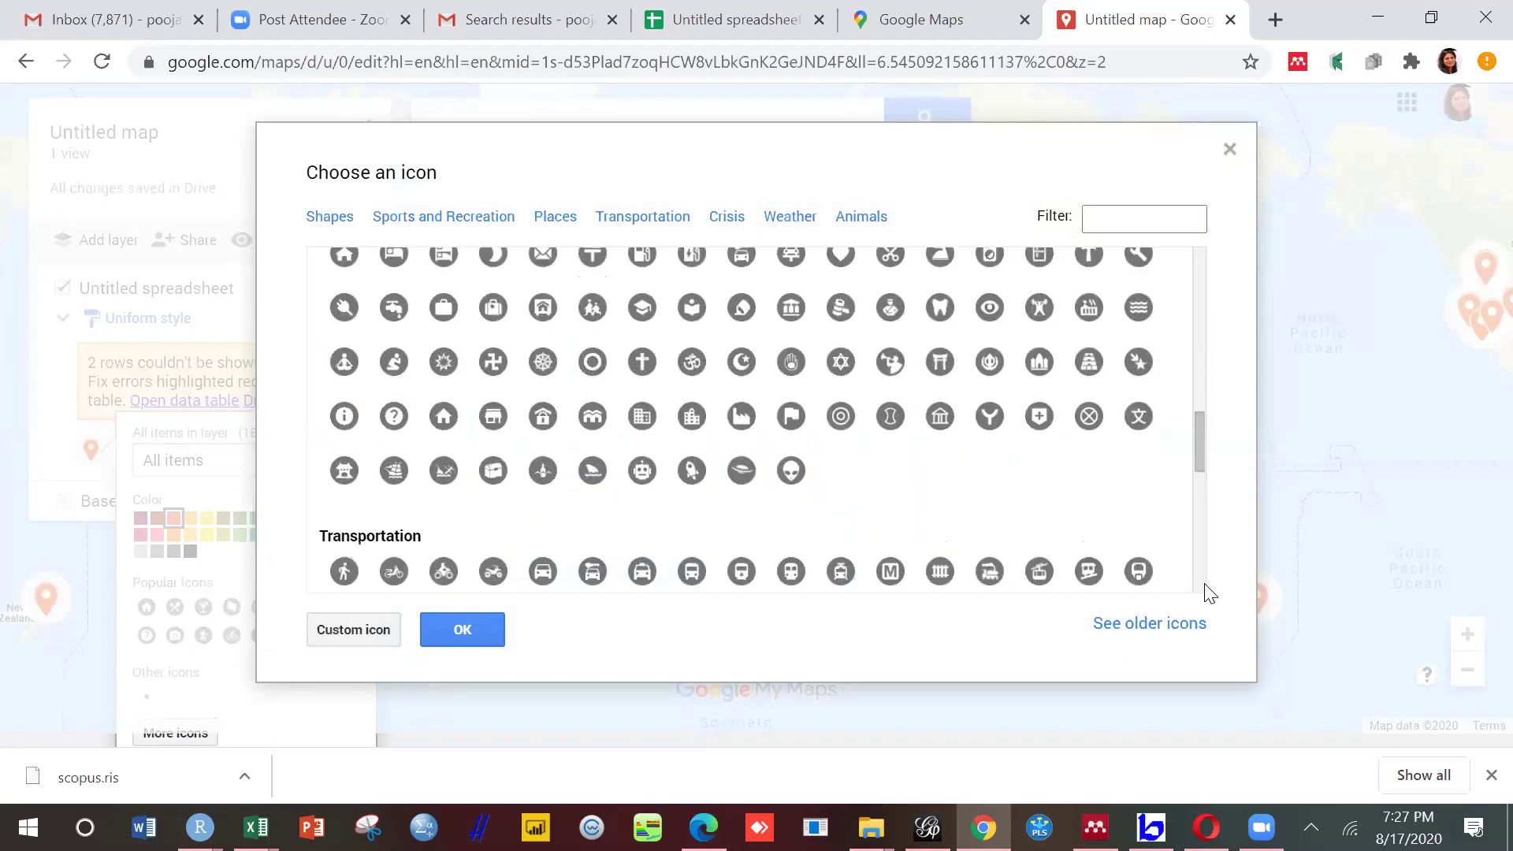
pyautogui.scroll(-4, 1209, 593)
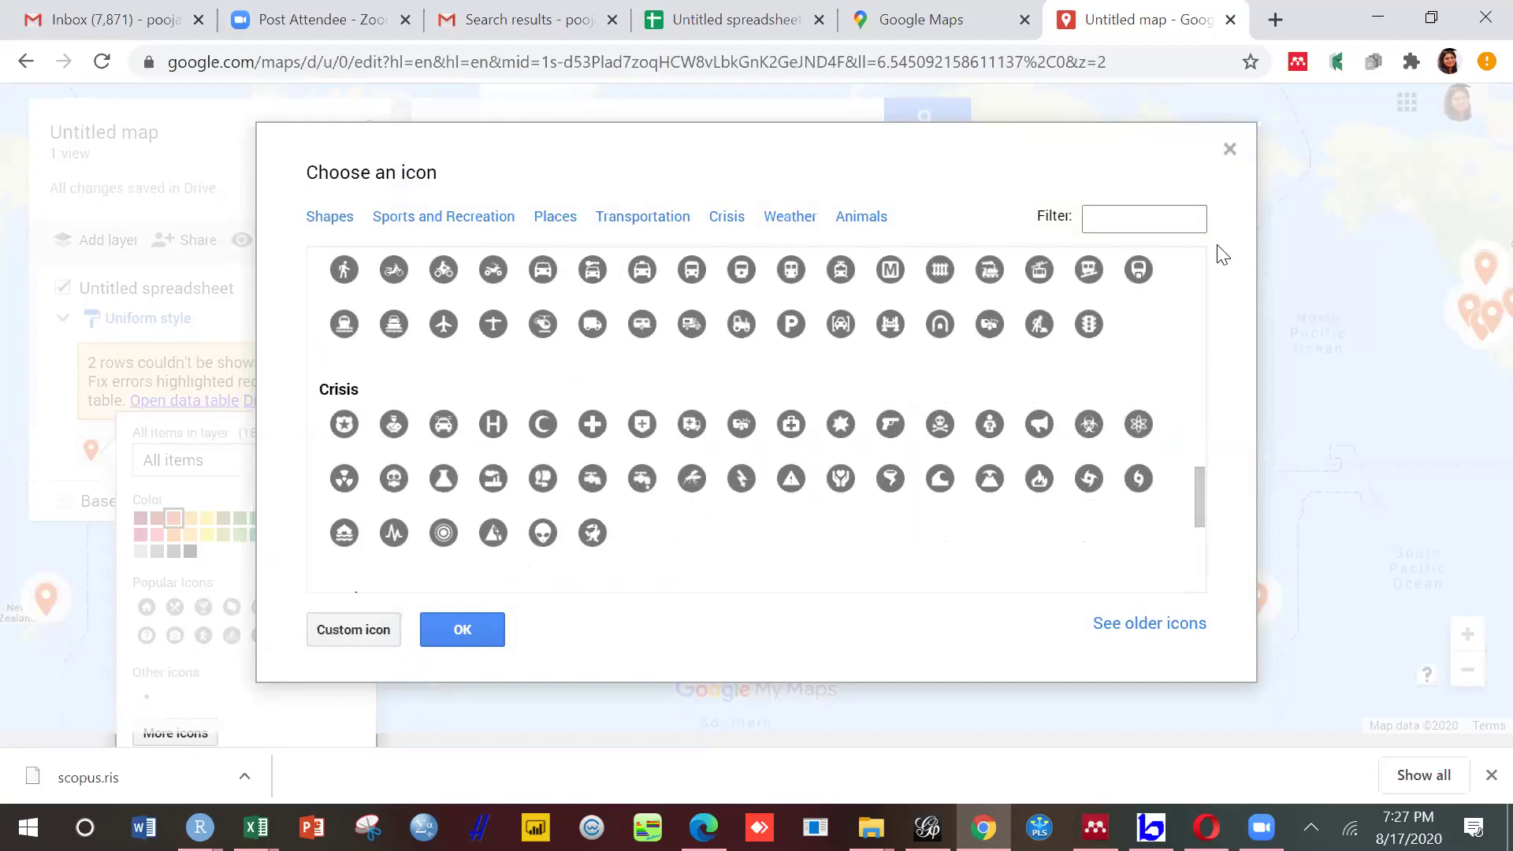
pyautogui.scroll(12, 1205, 284)
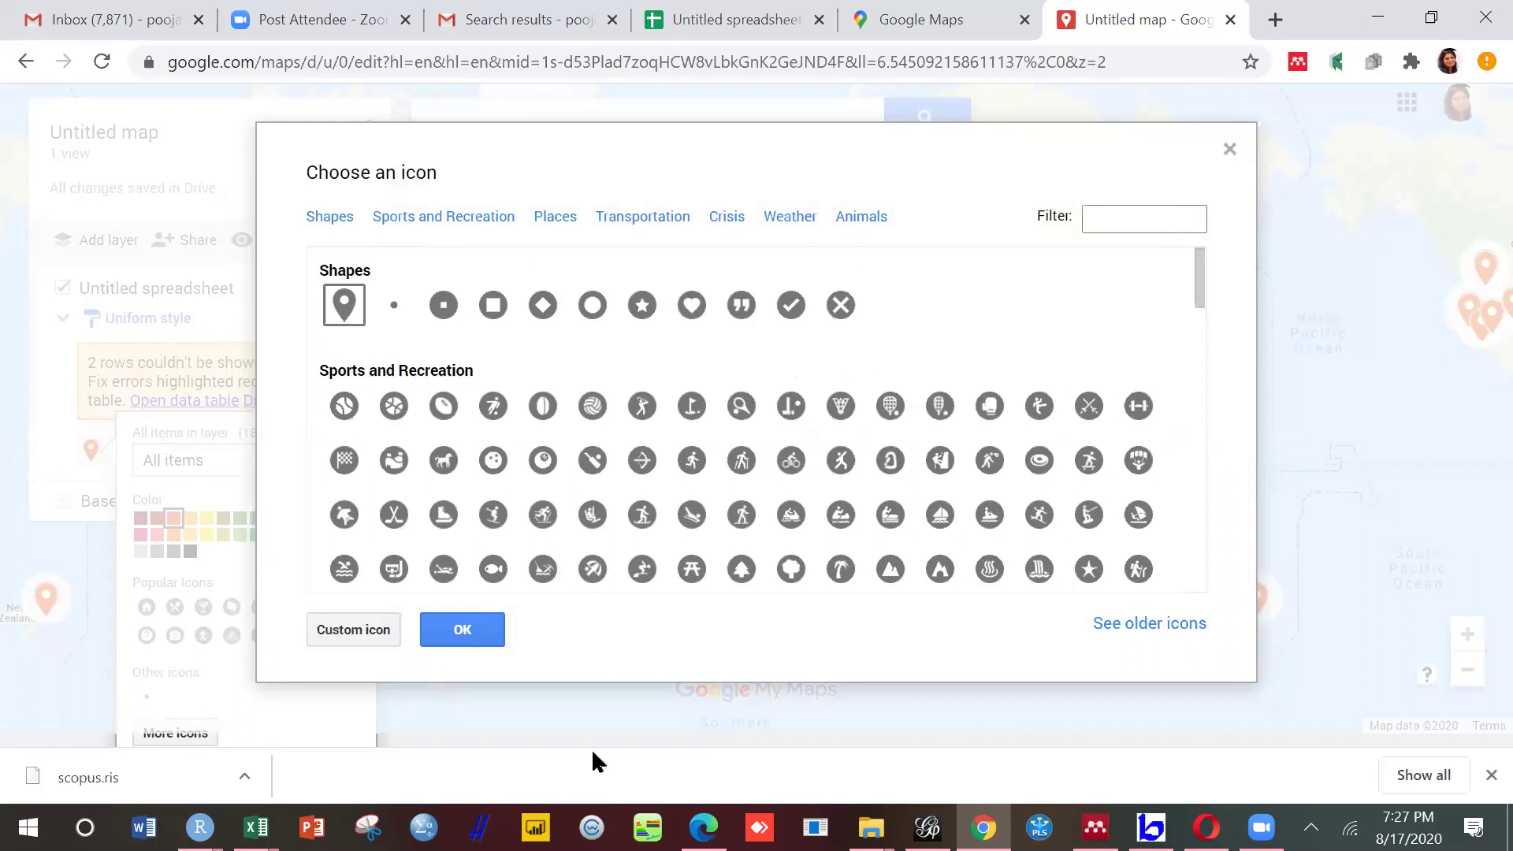
pyautogui.click(466, 641)
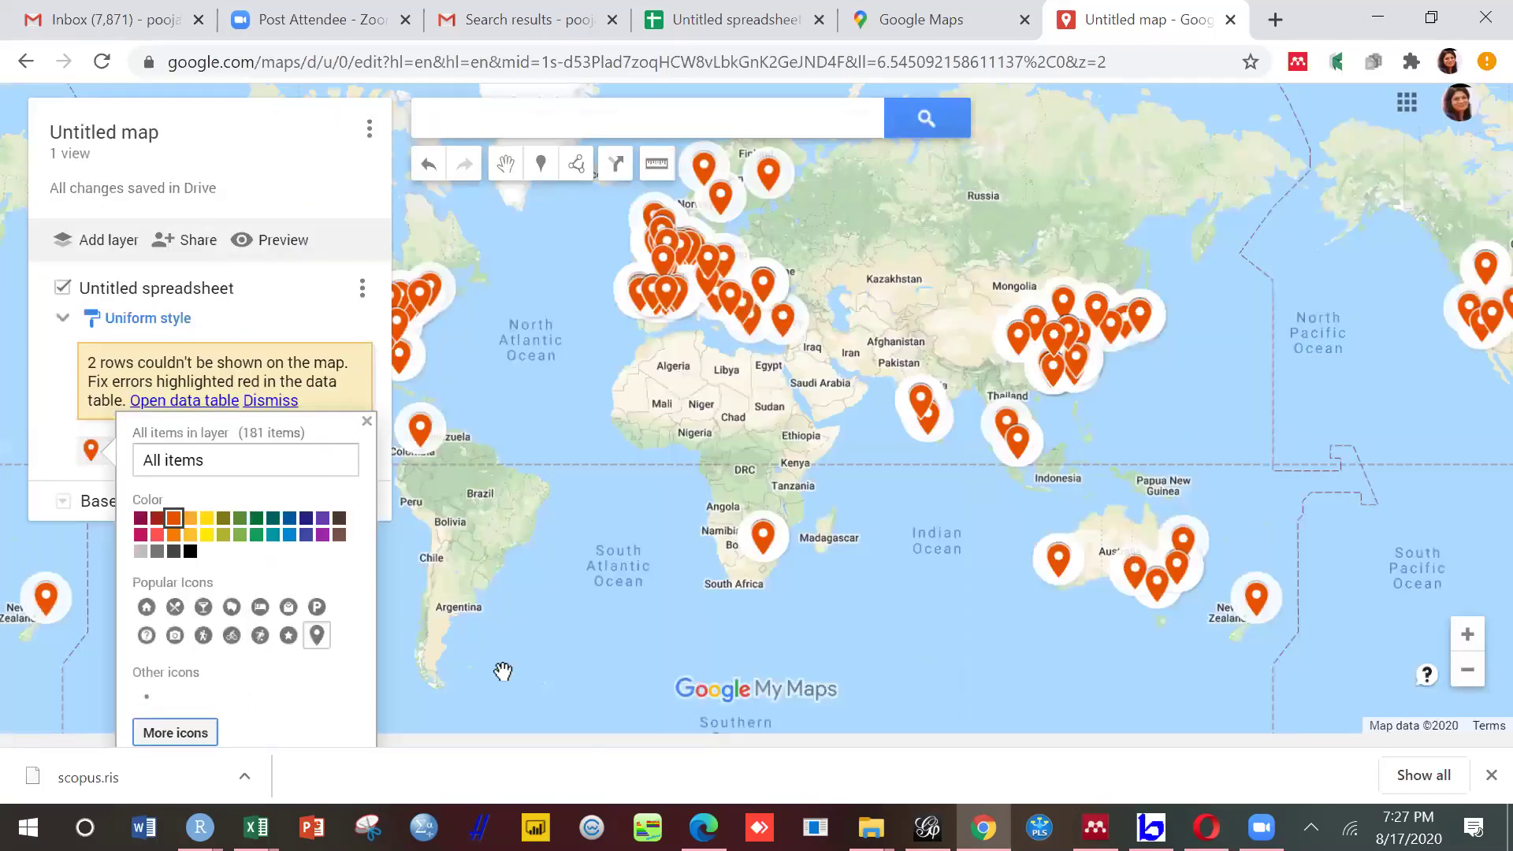
pyautogui.click(536, 685)
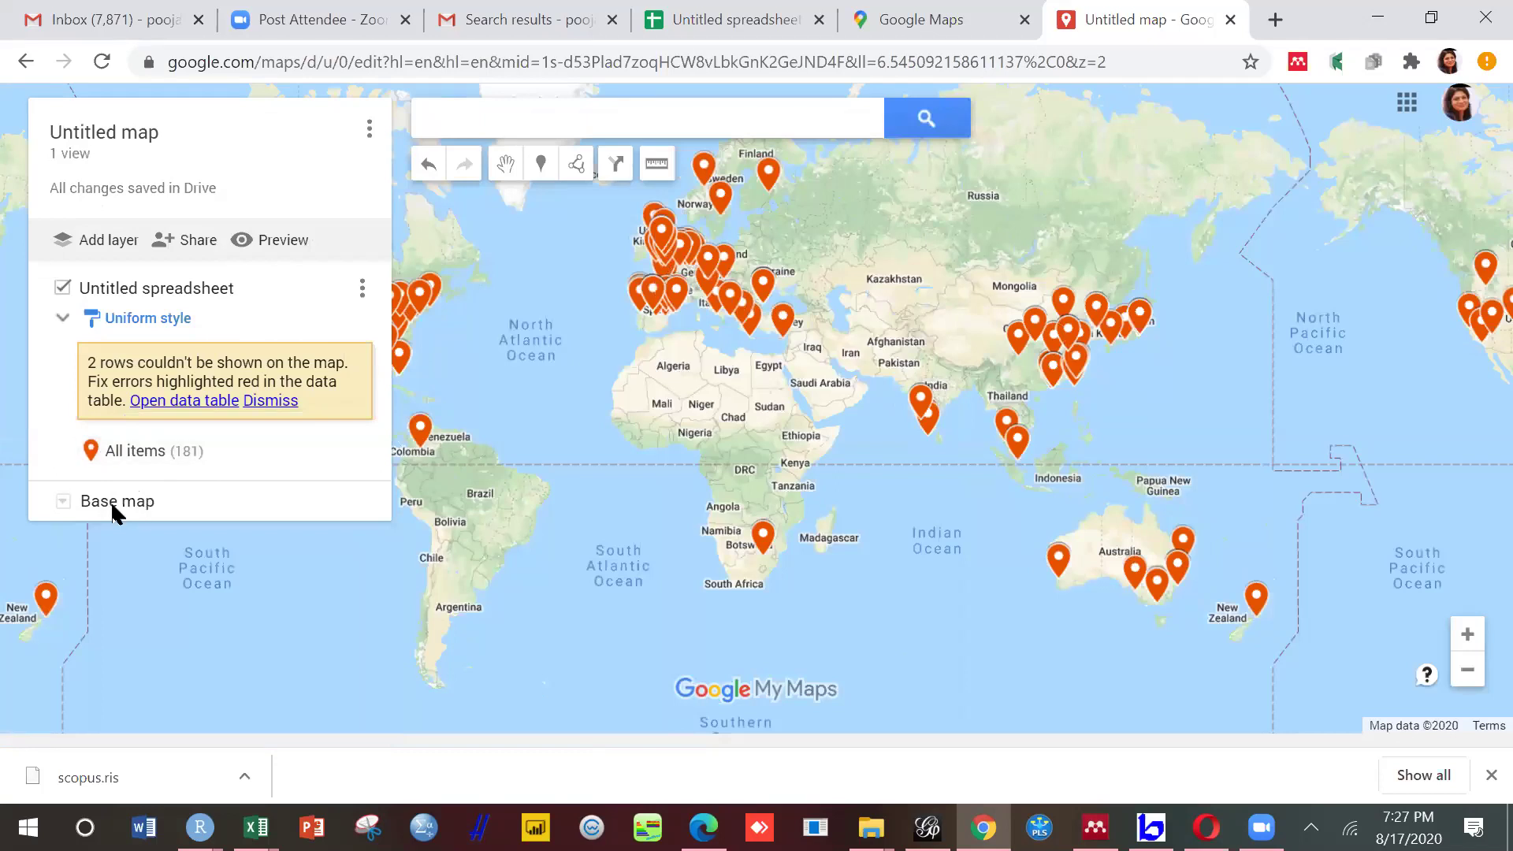
# Step: Try several base map styles, including satellite imagery and Dark Landmass, and return to the default road map style
pyautogui.click(61, 501)
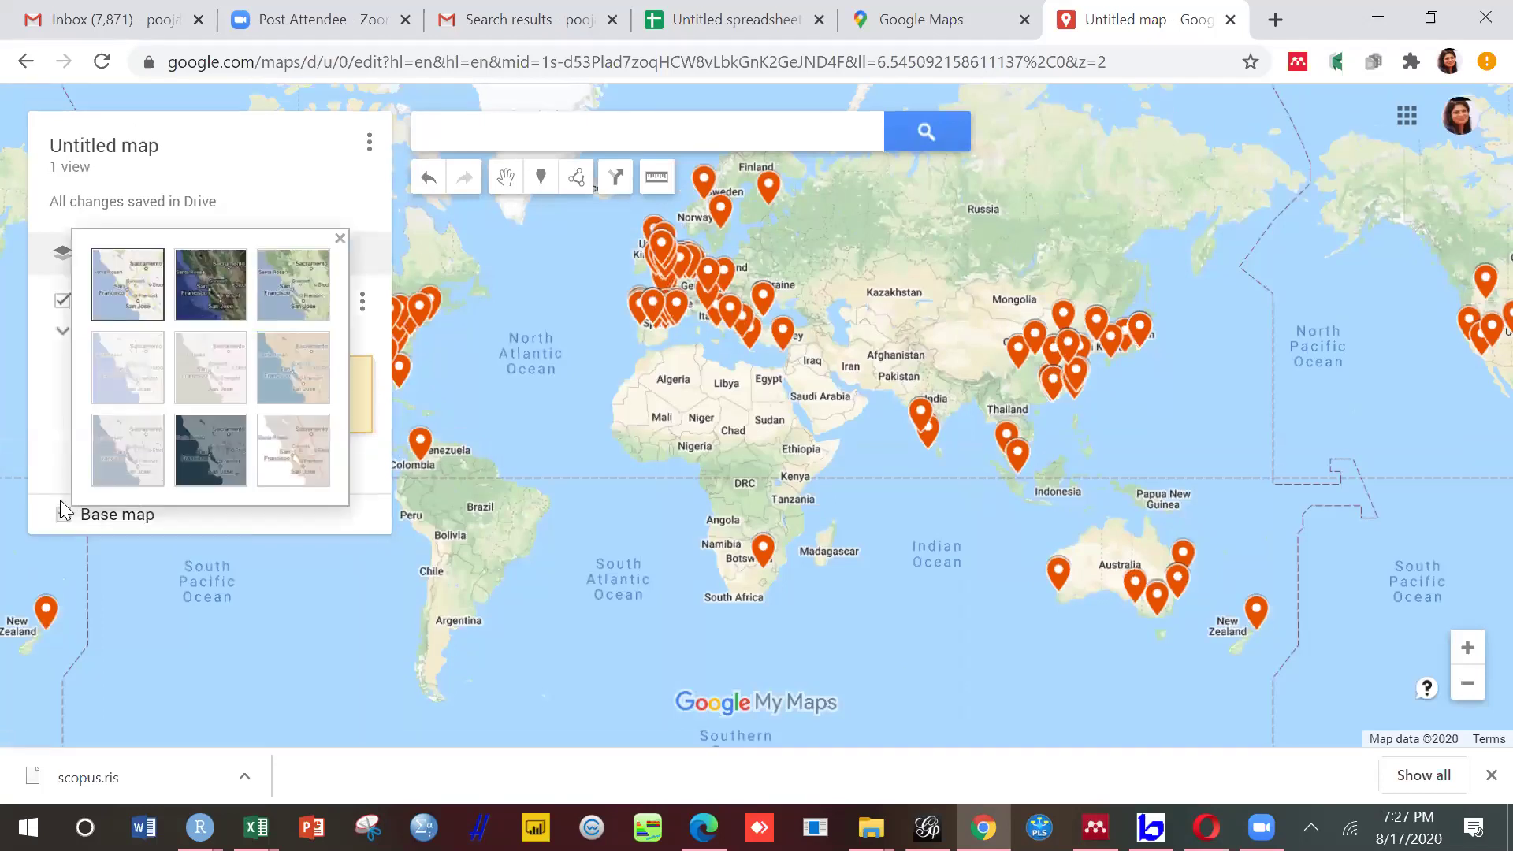
pyautogui.click(201, 310)
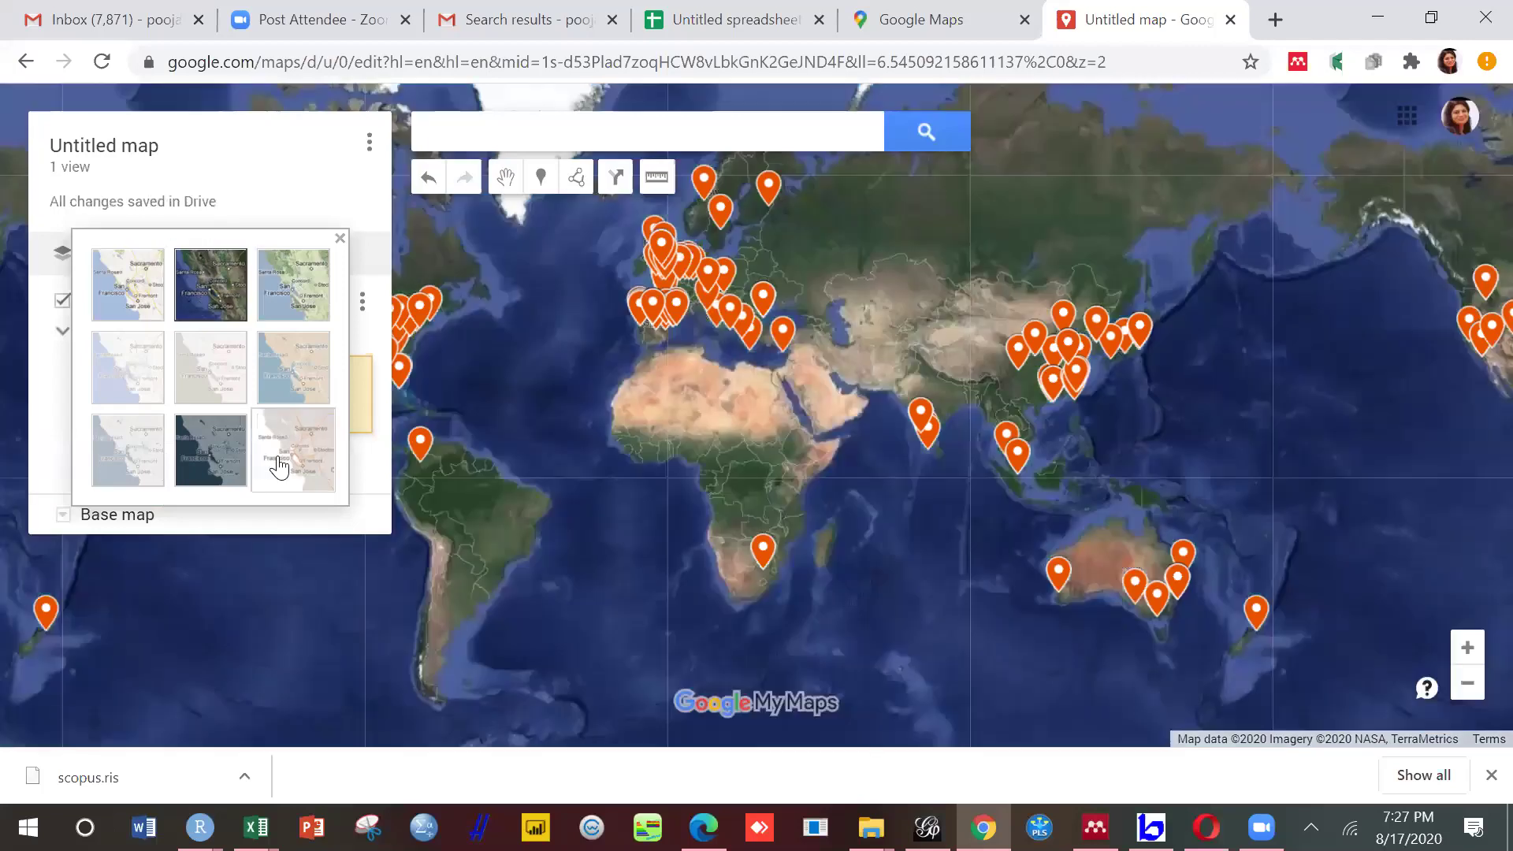
pyautogui.click(303, 299)
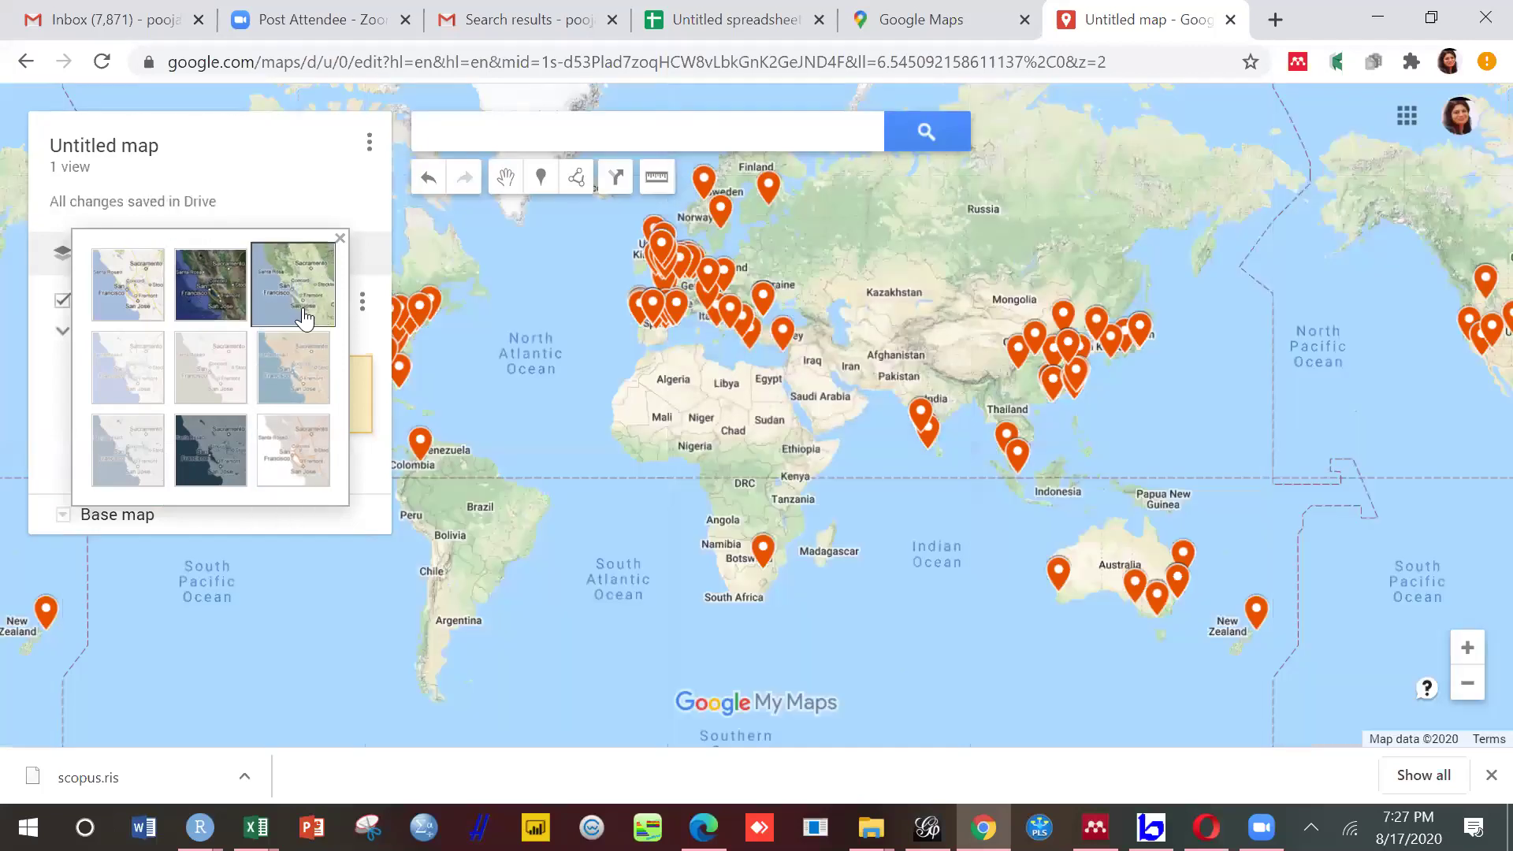
pyautogui.click(313, 382)
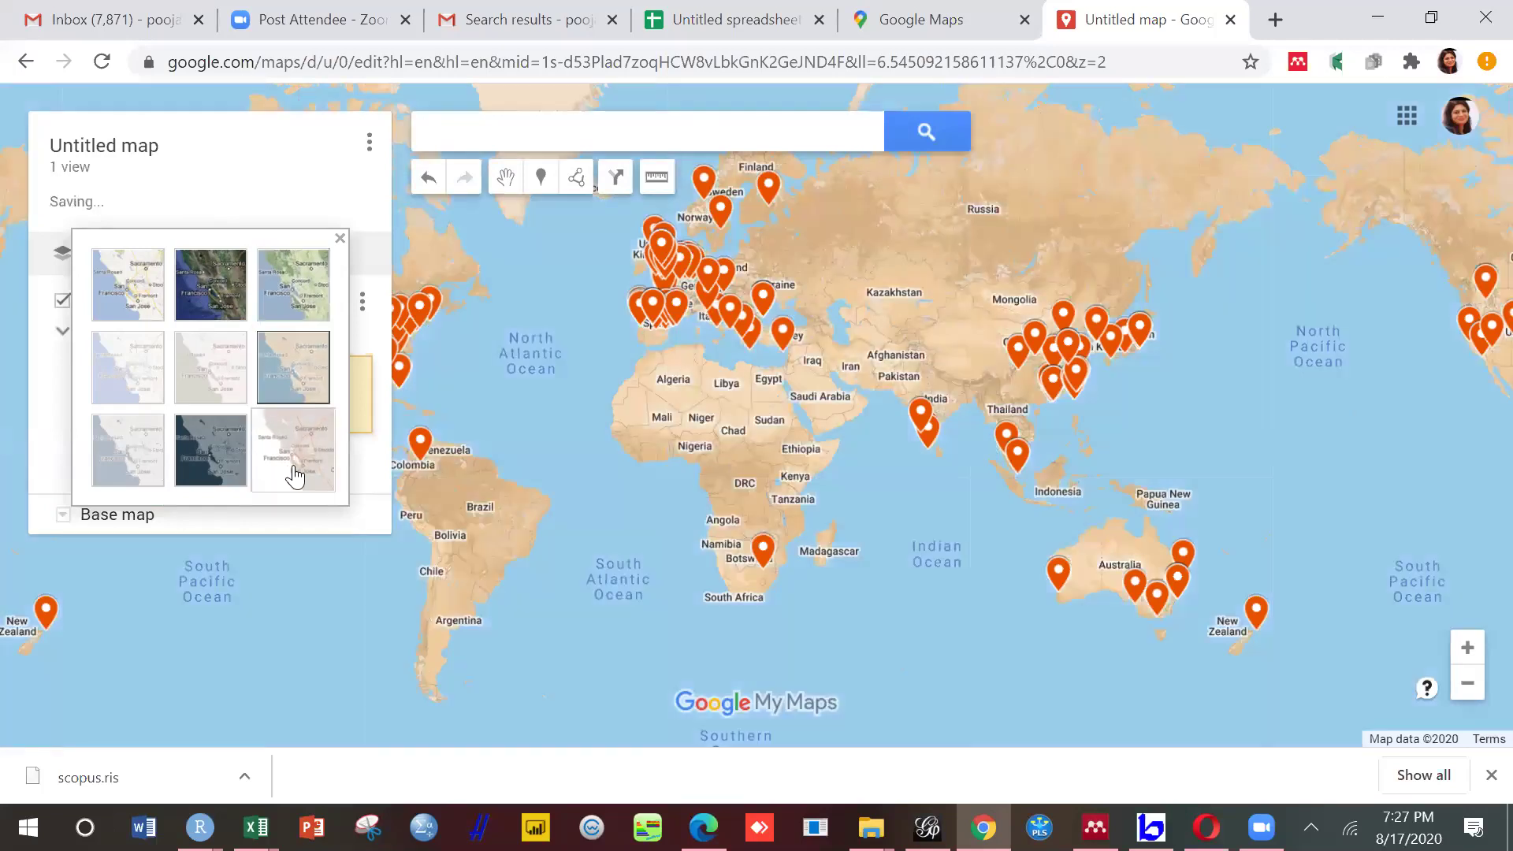
pyautogui.click(295, 475)
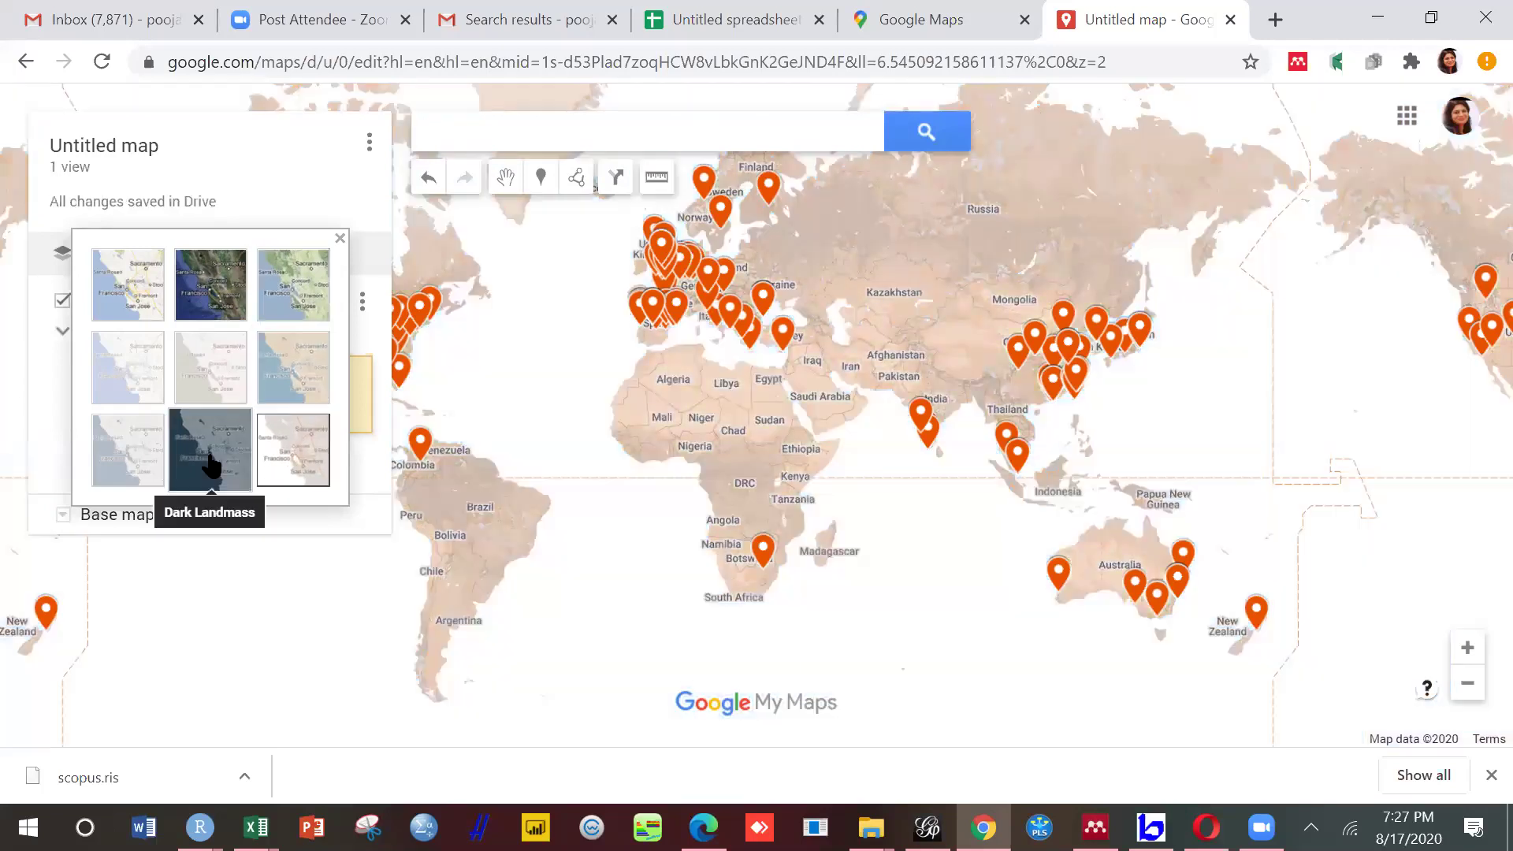
pyautogui.click(122, 464)
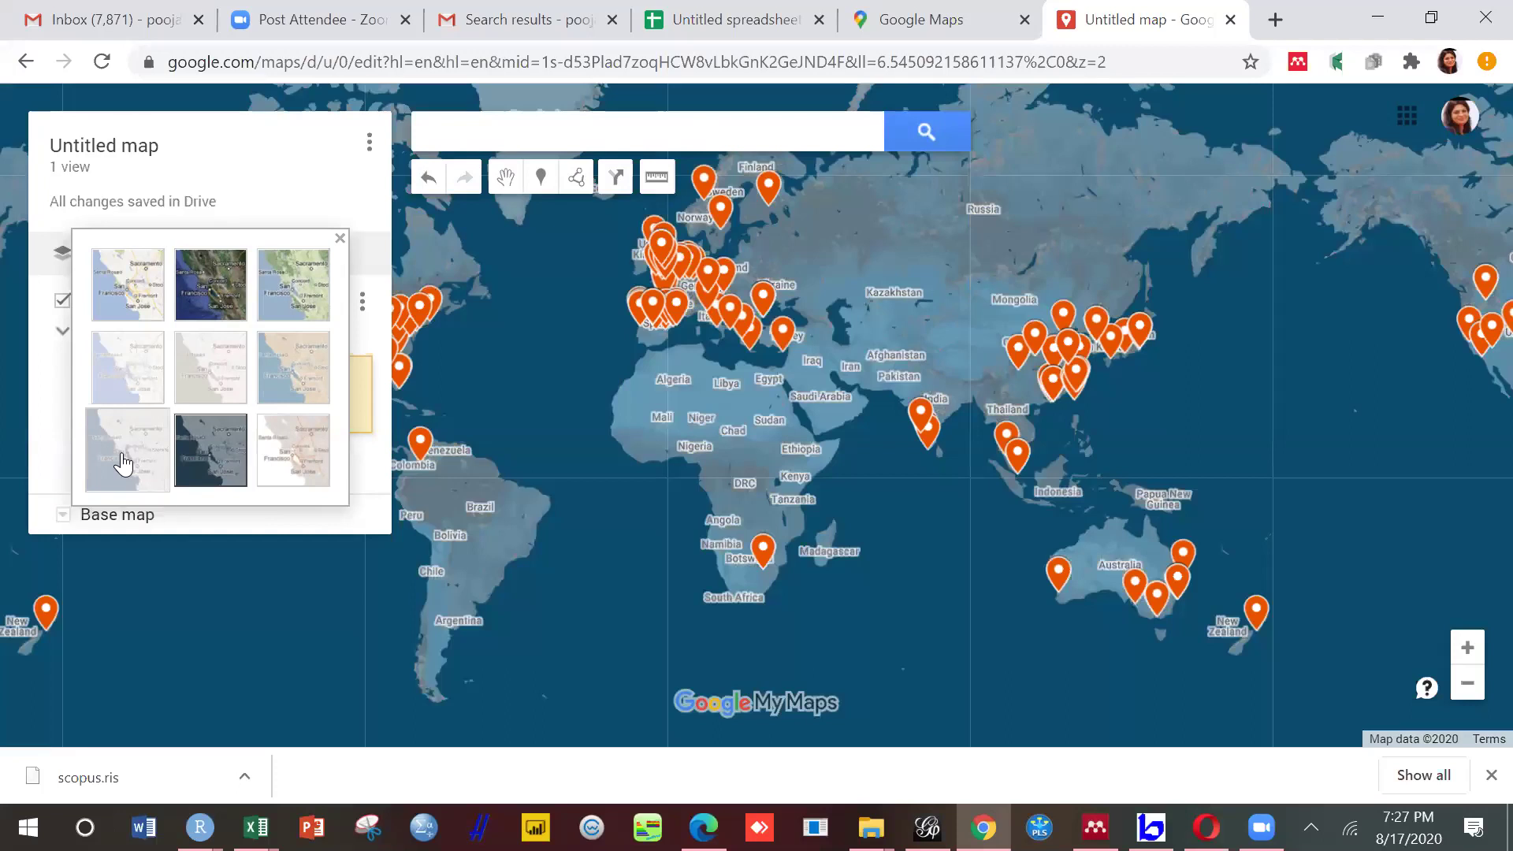
pyautogui.click(115, 384)
pyautogui.click(127, 302)
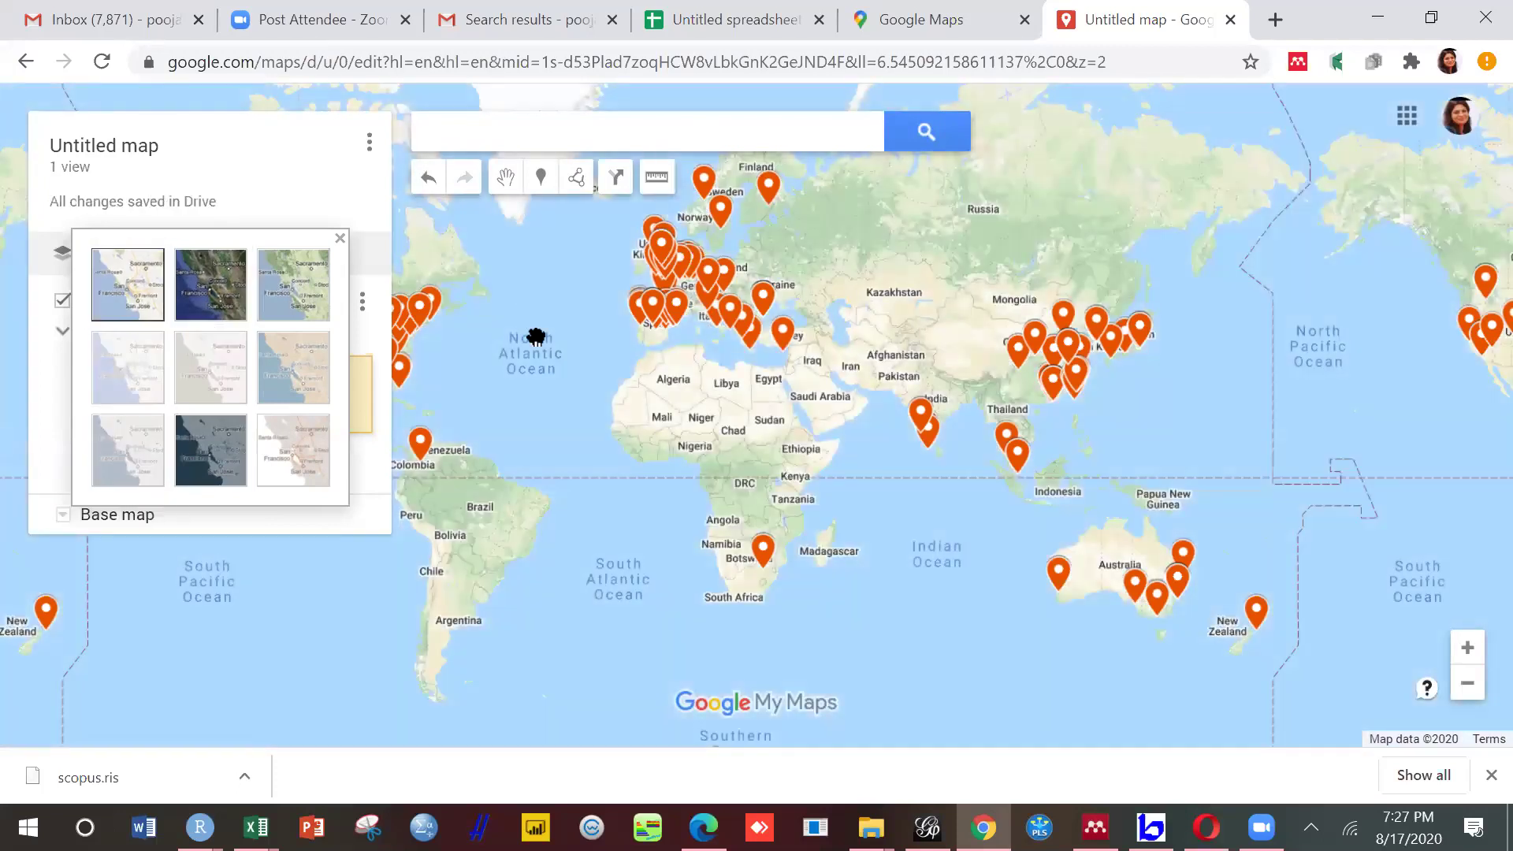
pyautogui.click(546, 303)
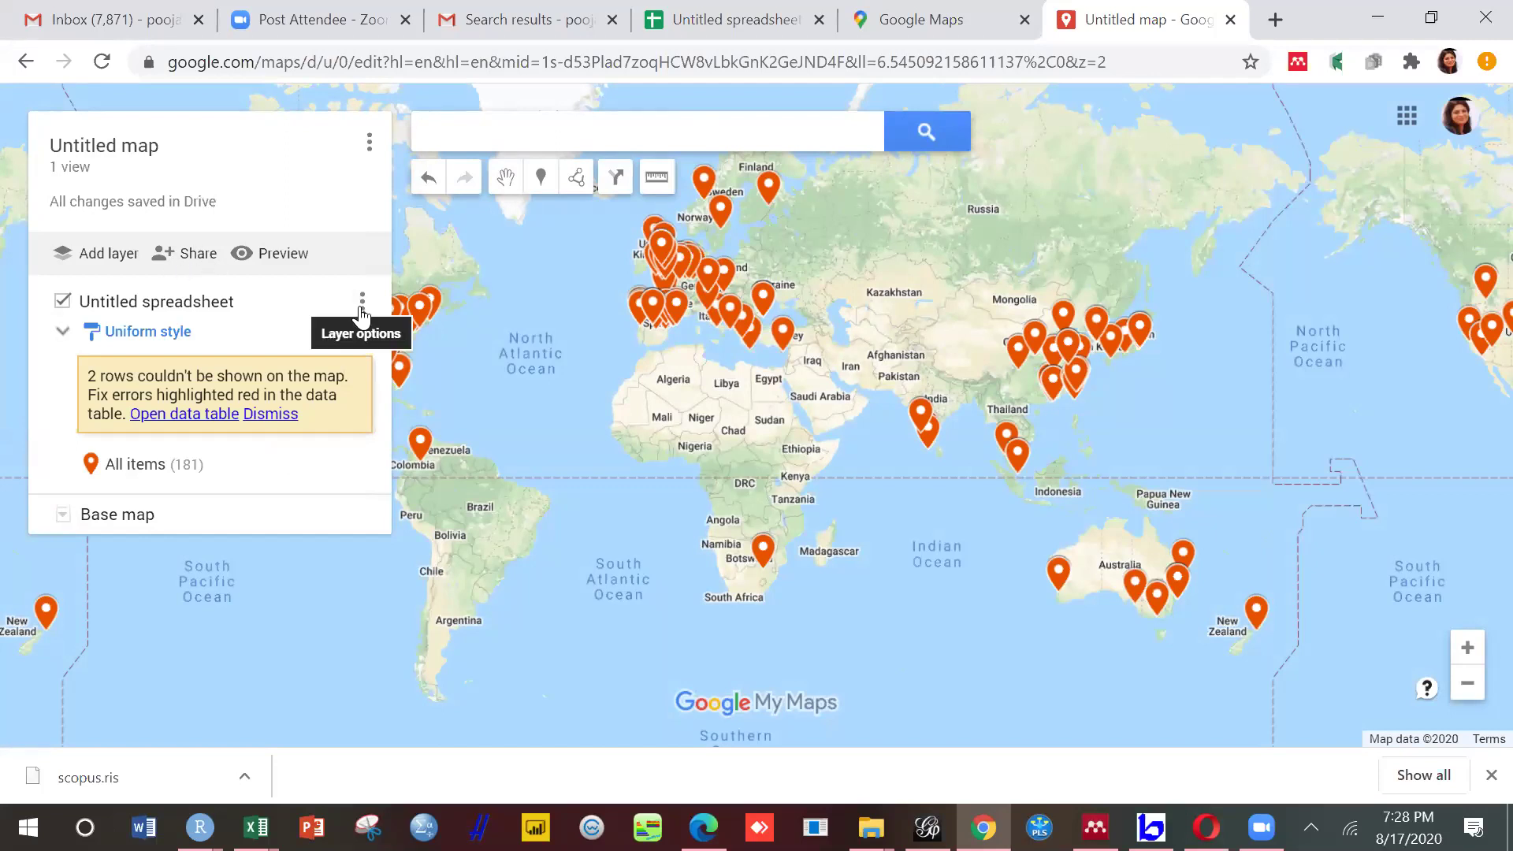
# Step: Make a copy of the untitled map under the name "workshop map"
pyautogui.click(368, 146)
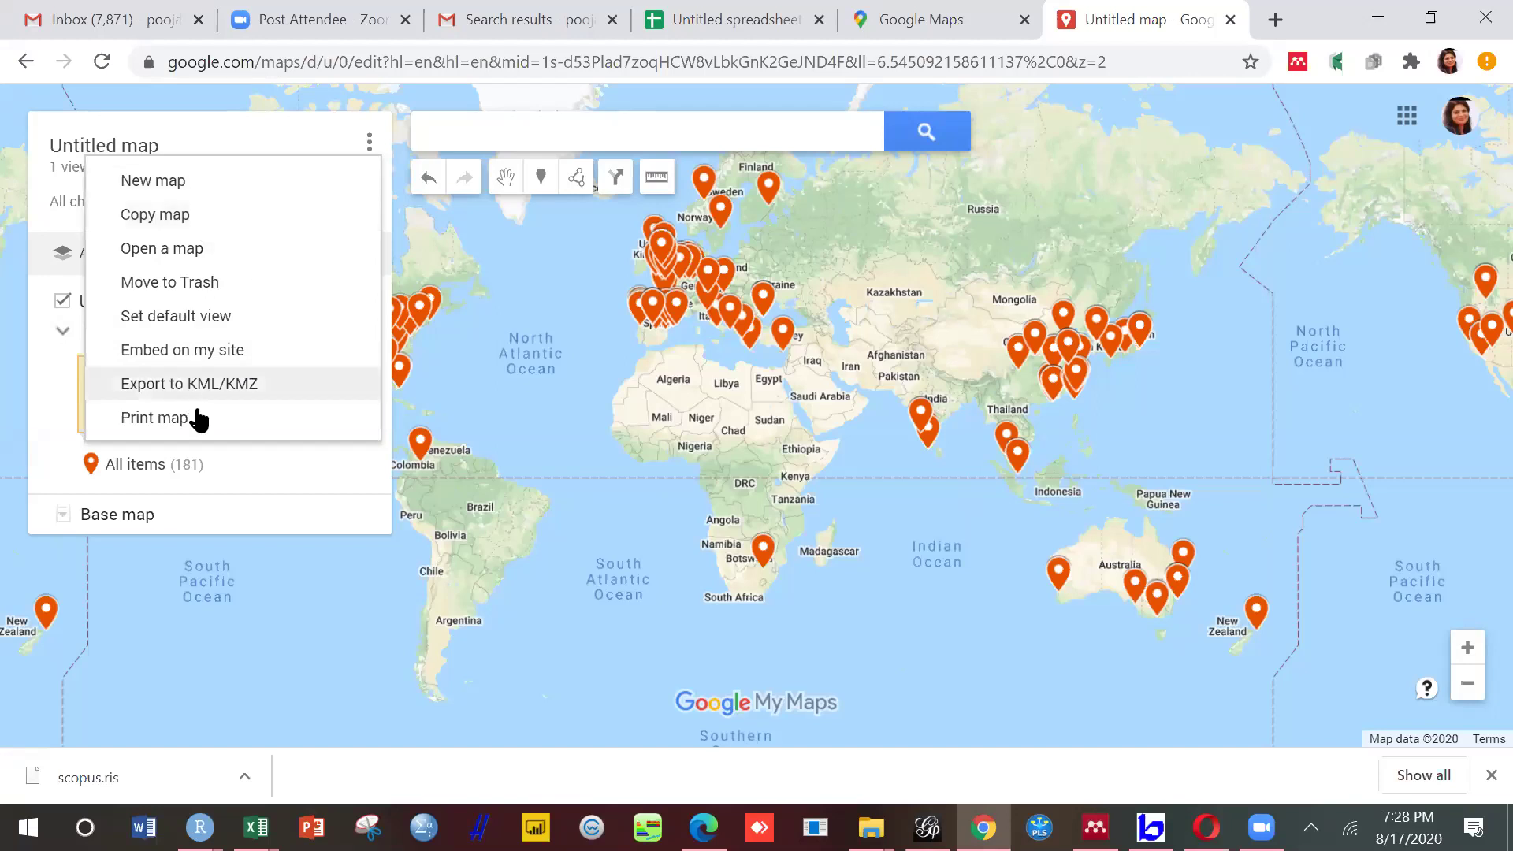
pyautogui.click(197, 231)
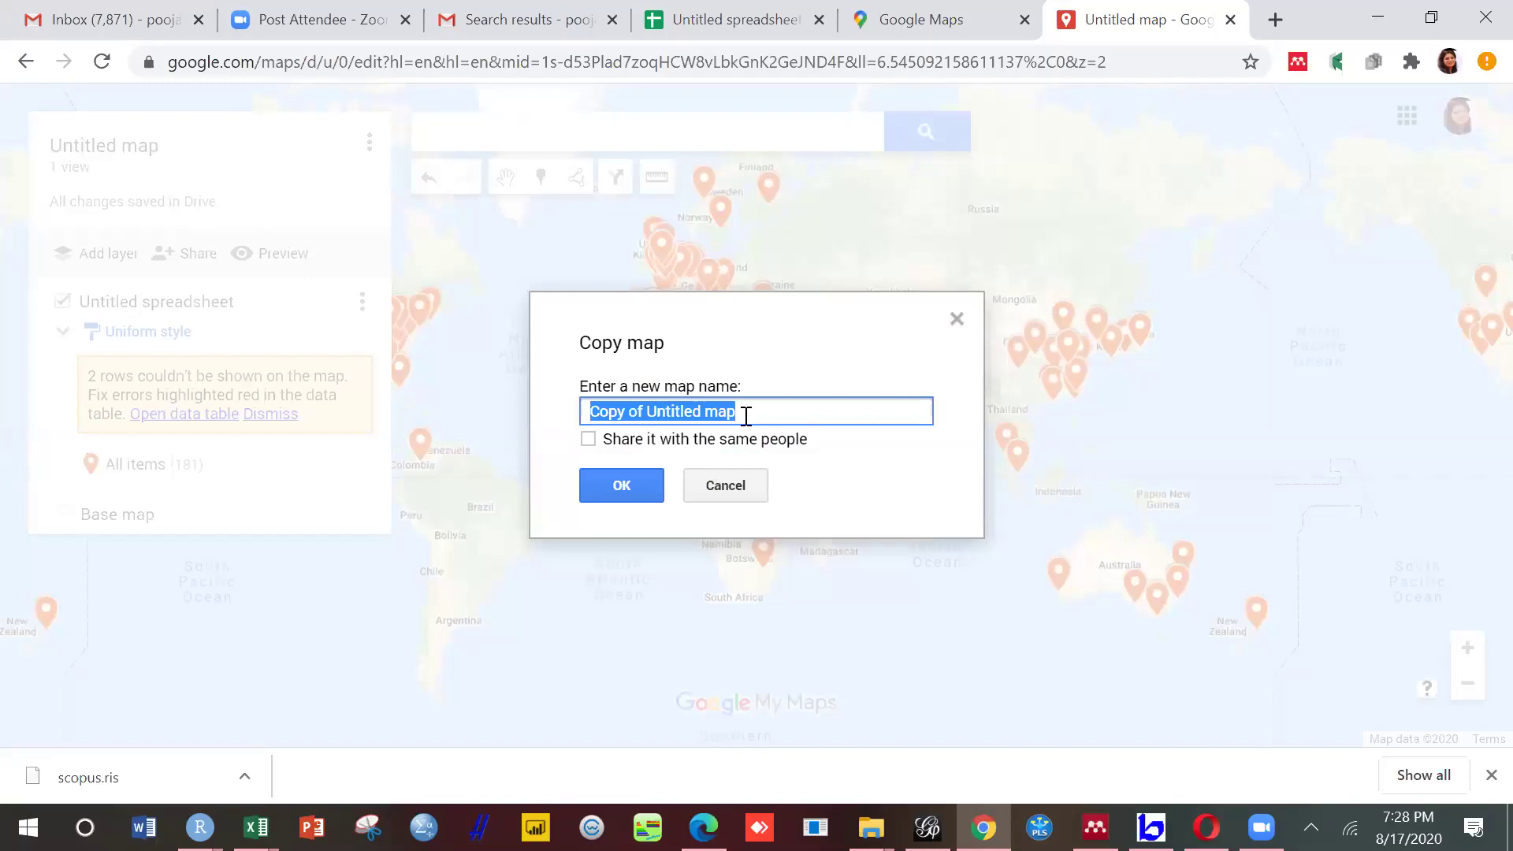
pyautogui.press('BackSpace')
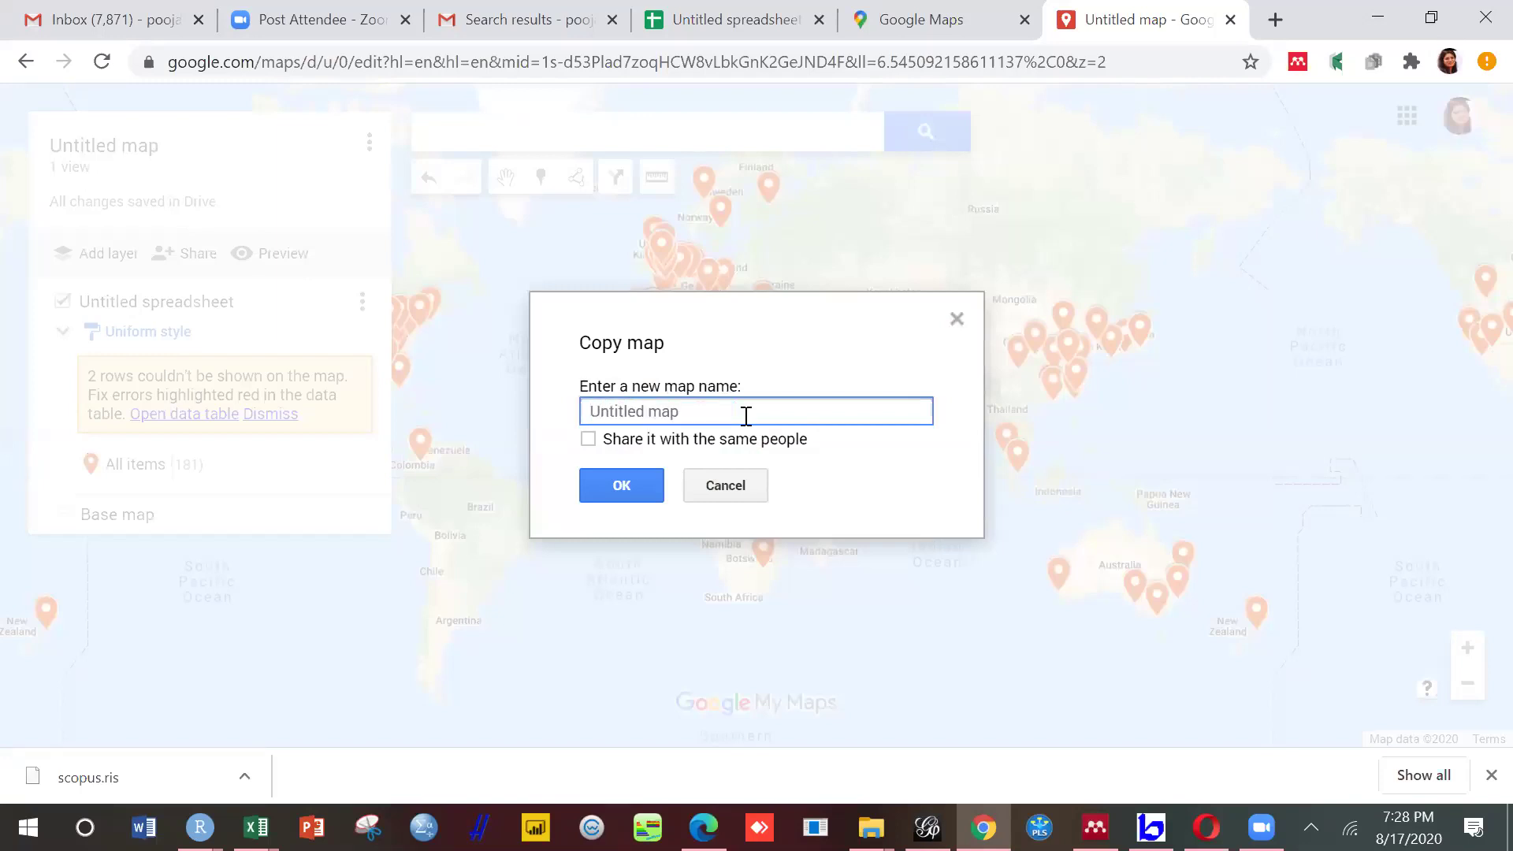
pyautogui.write('c')
pyautogui.press('BackSpace')
pyautogui.write('workshop map')
pyautogui.click(623, 486)
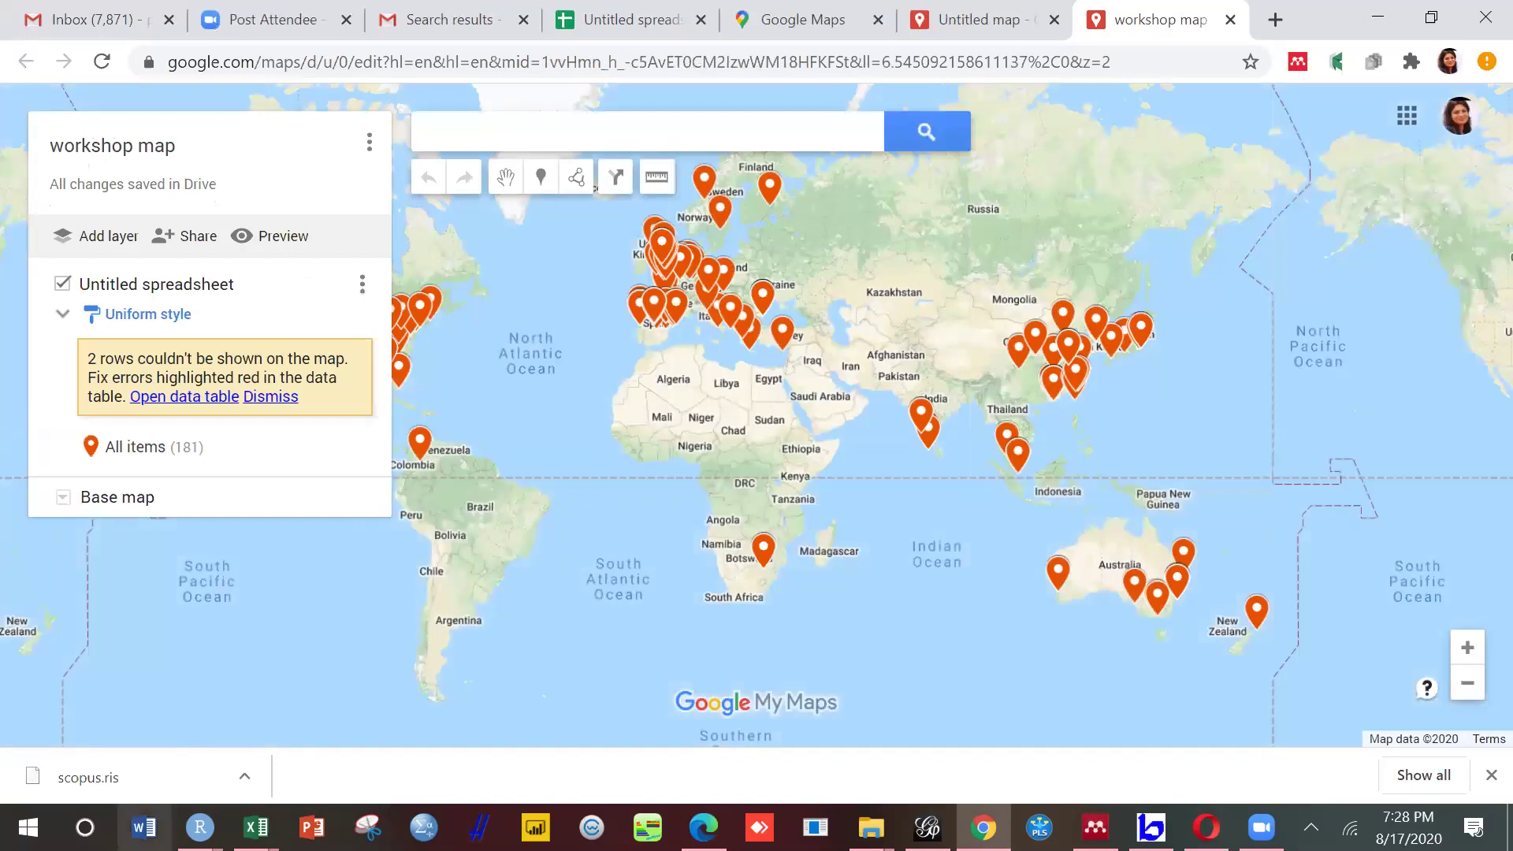
# Step: Try to paste the map into the blank Word document, undo the paste, and return to the workshop map in Chrome
pyautogui.click(144, 827)
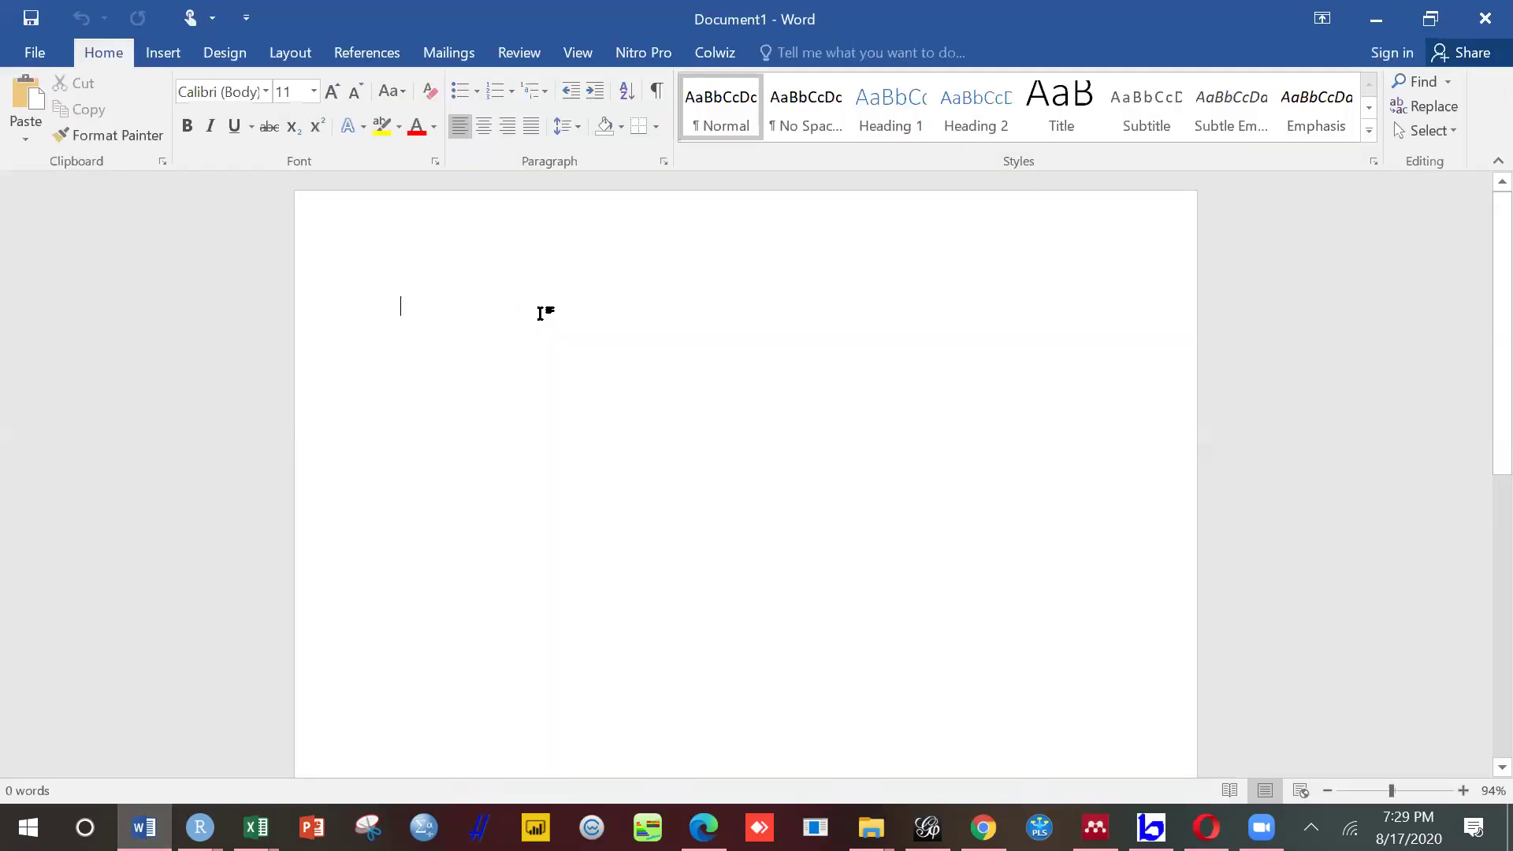
pyautogui.hotkey('ctrl', 'v')
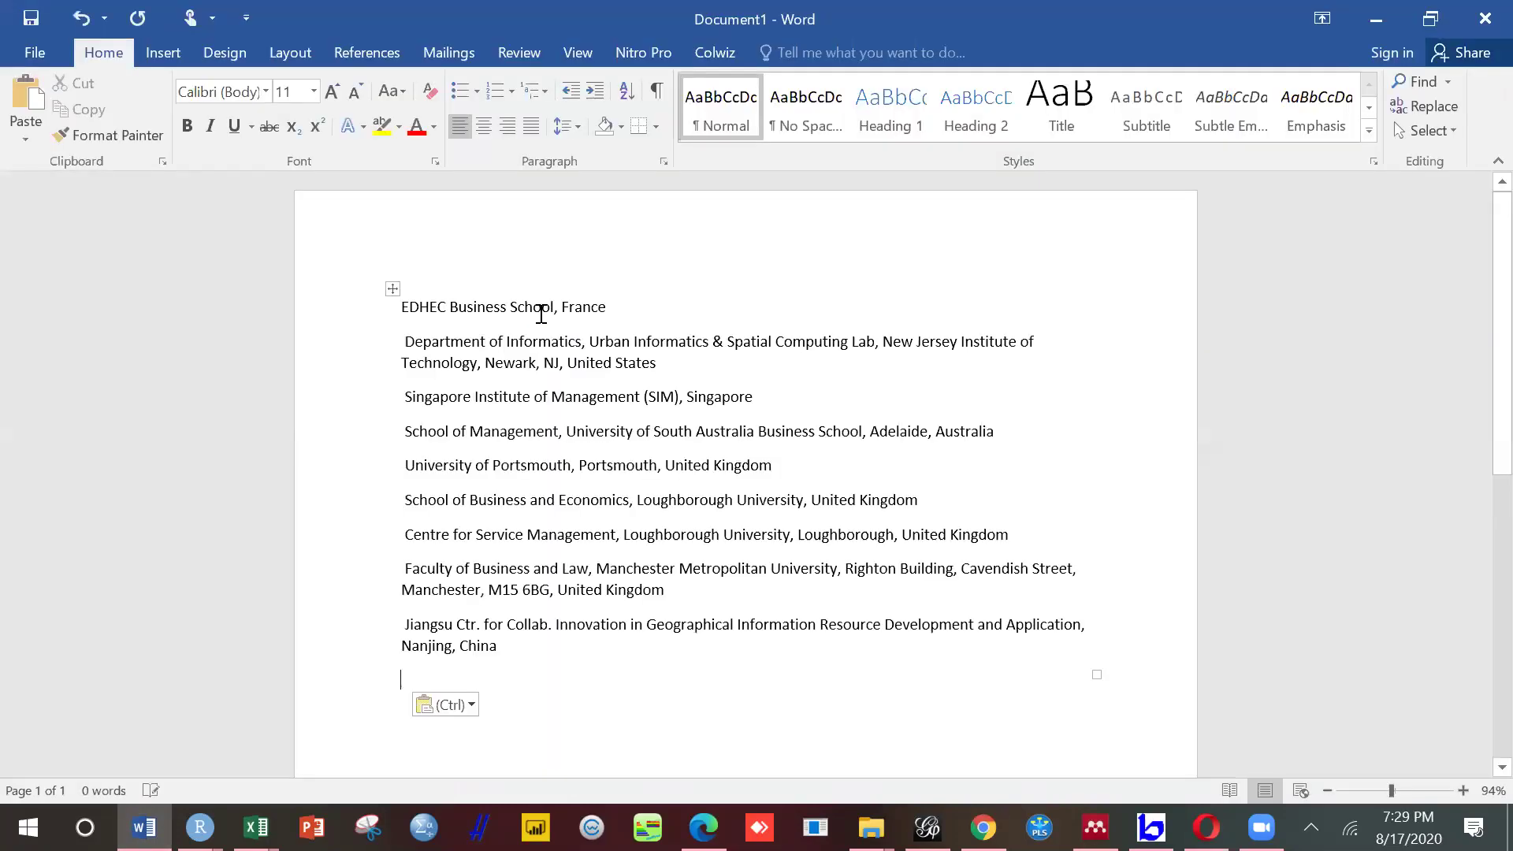
pyautogui.hotkey('ctrl', 'z')
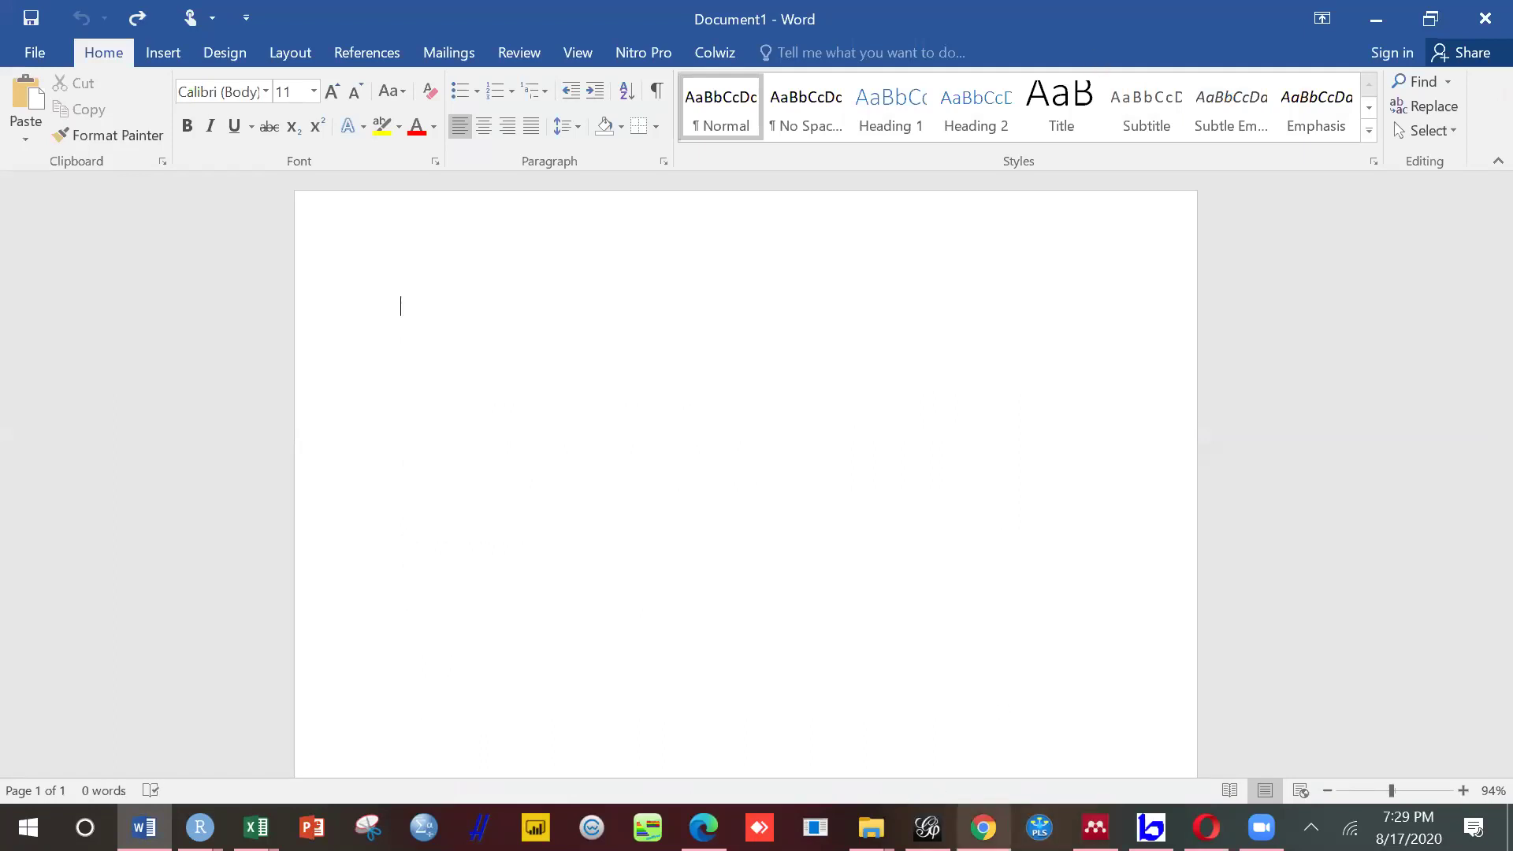
pyautogui.click(983, 827)
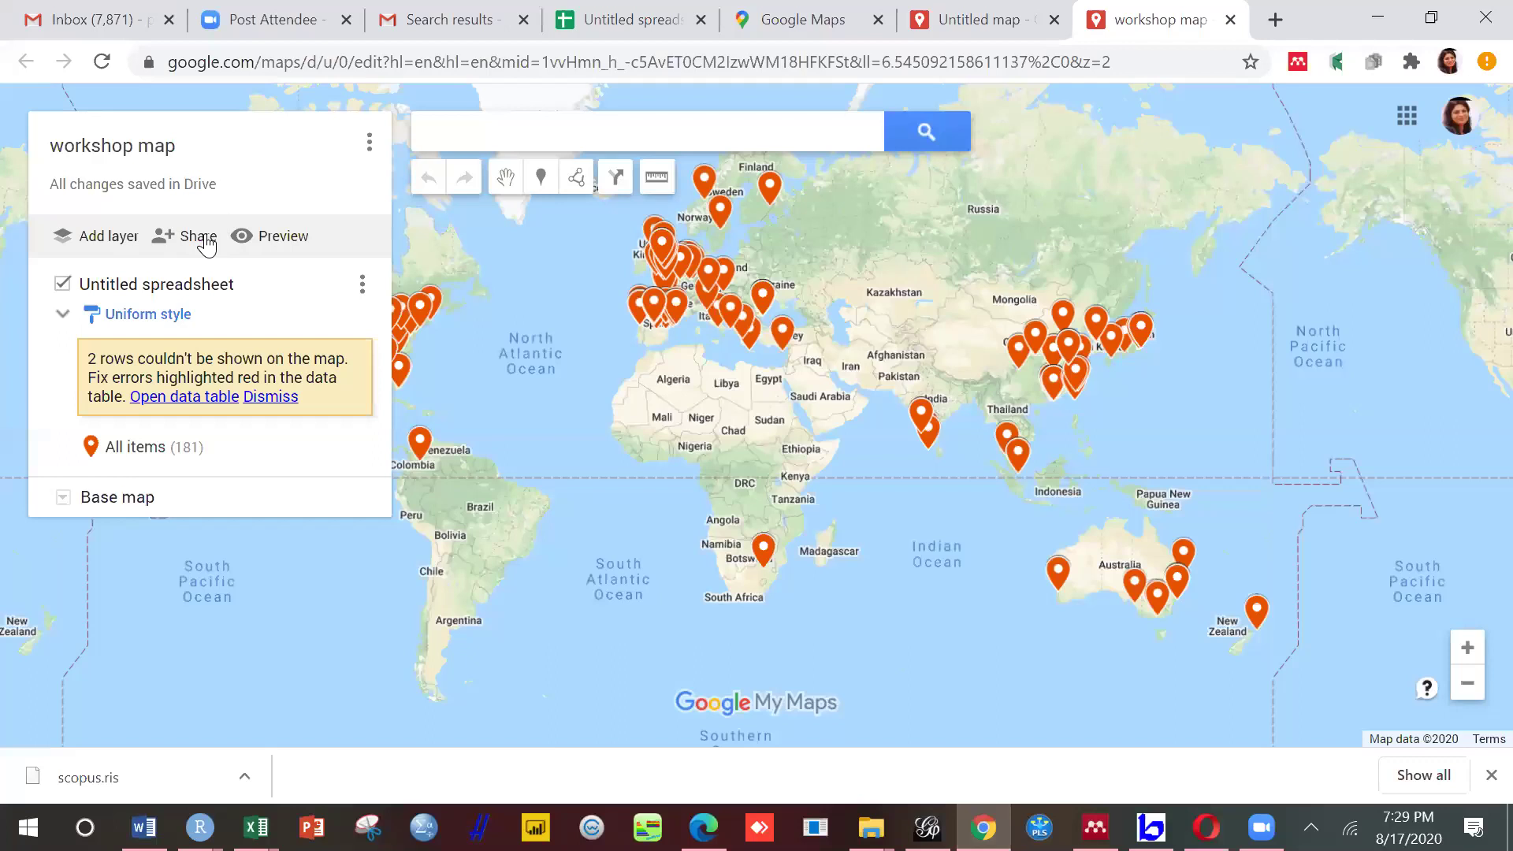
# Step: Make a copy of the workshop map under the suggested name "Copy of workshop map"
pyautogui.click(370, 145)
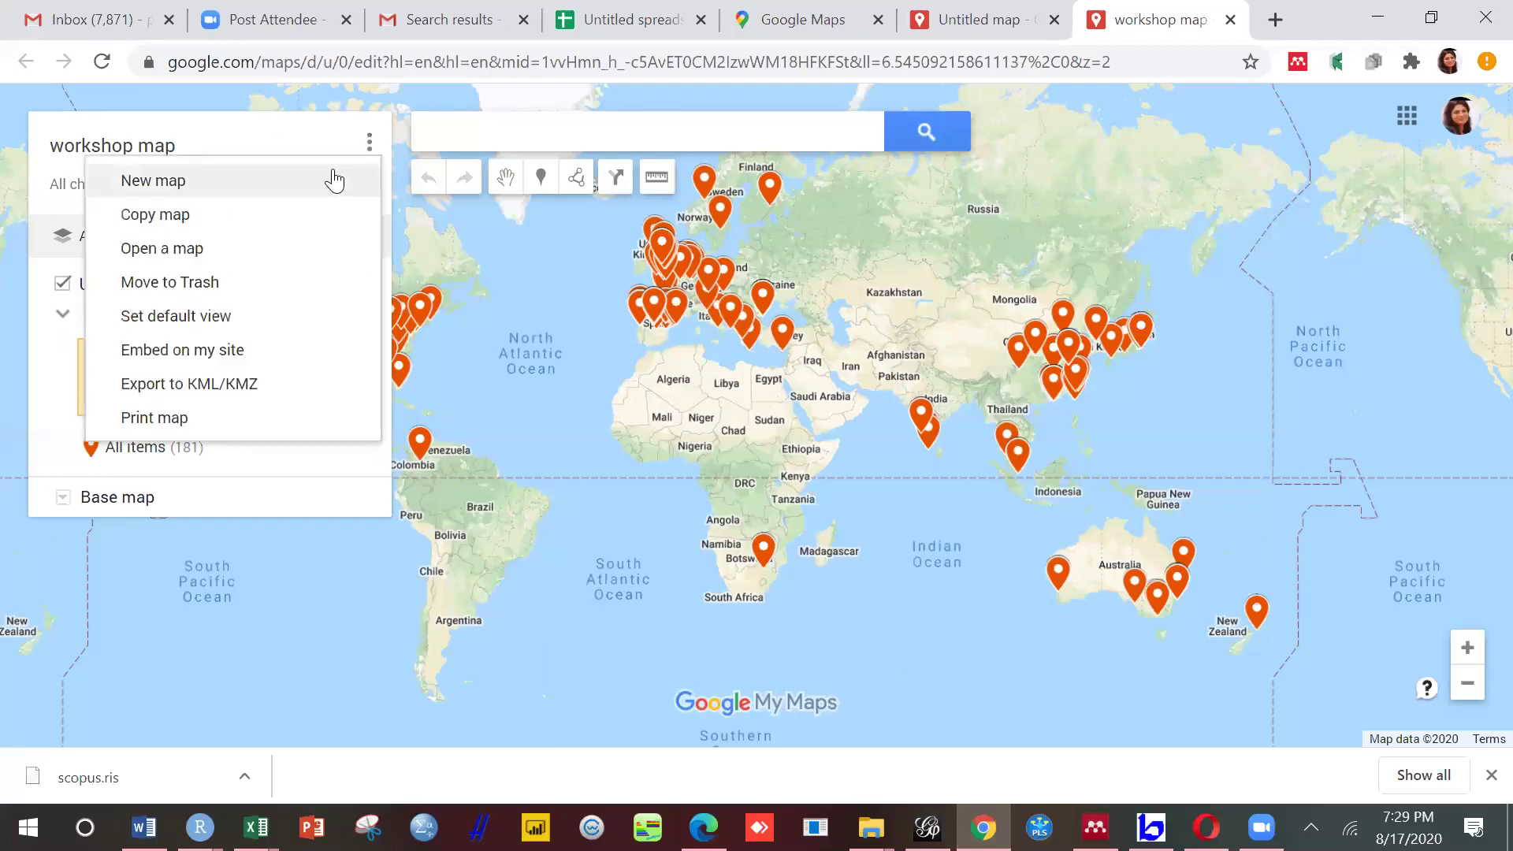
pyautogui.click(296, 211)
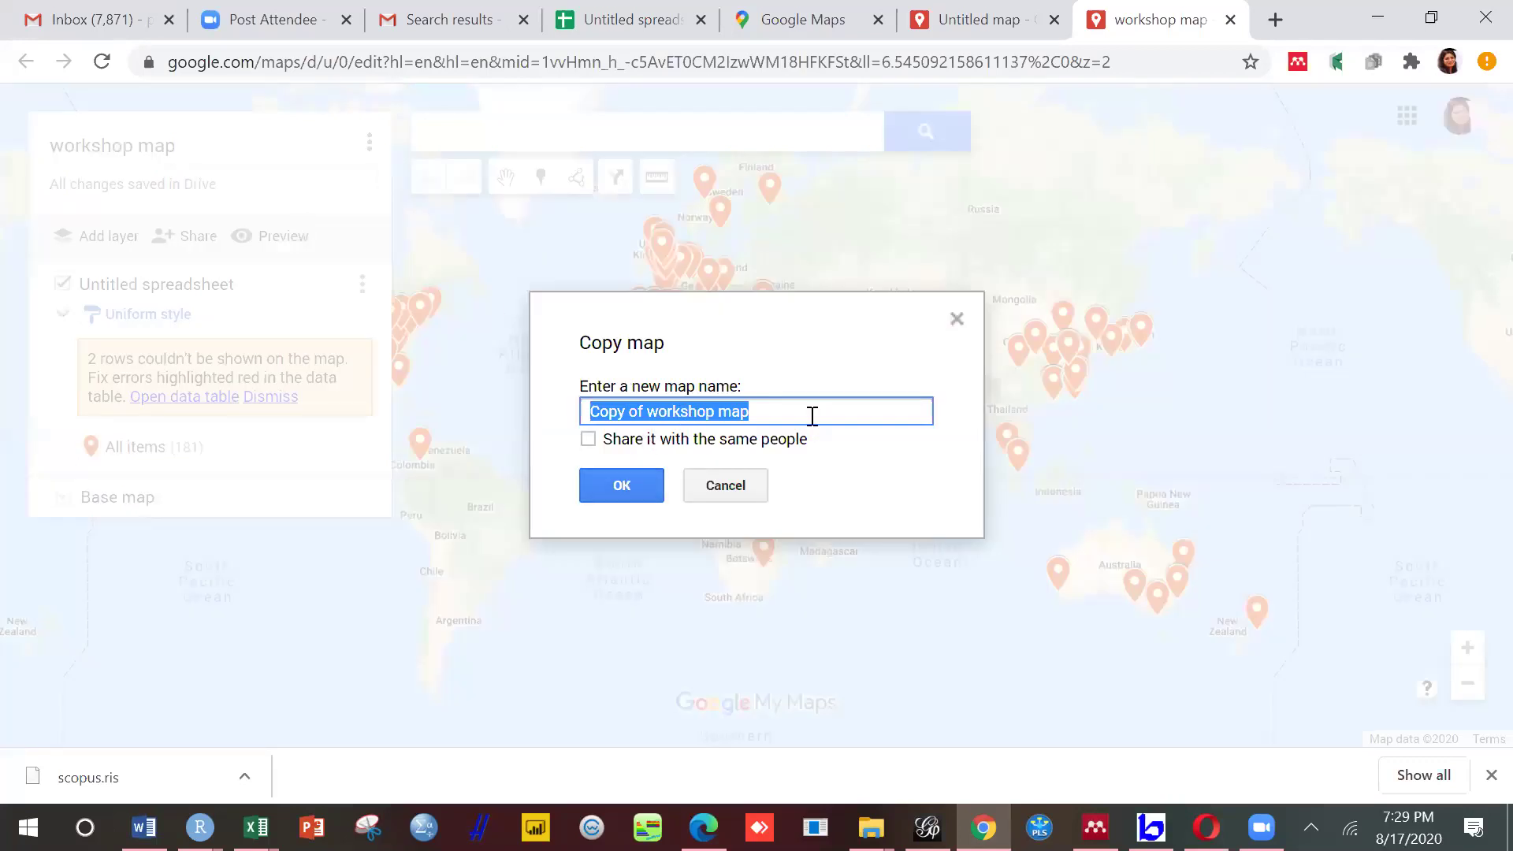
pyautogui.click(830, 461)
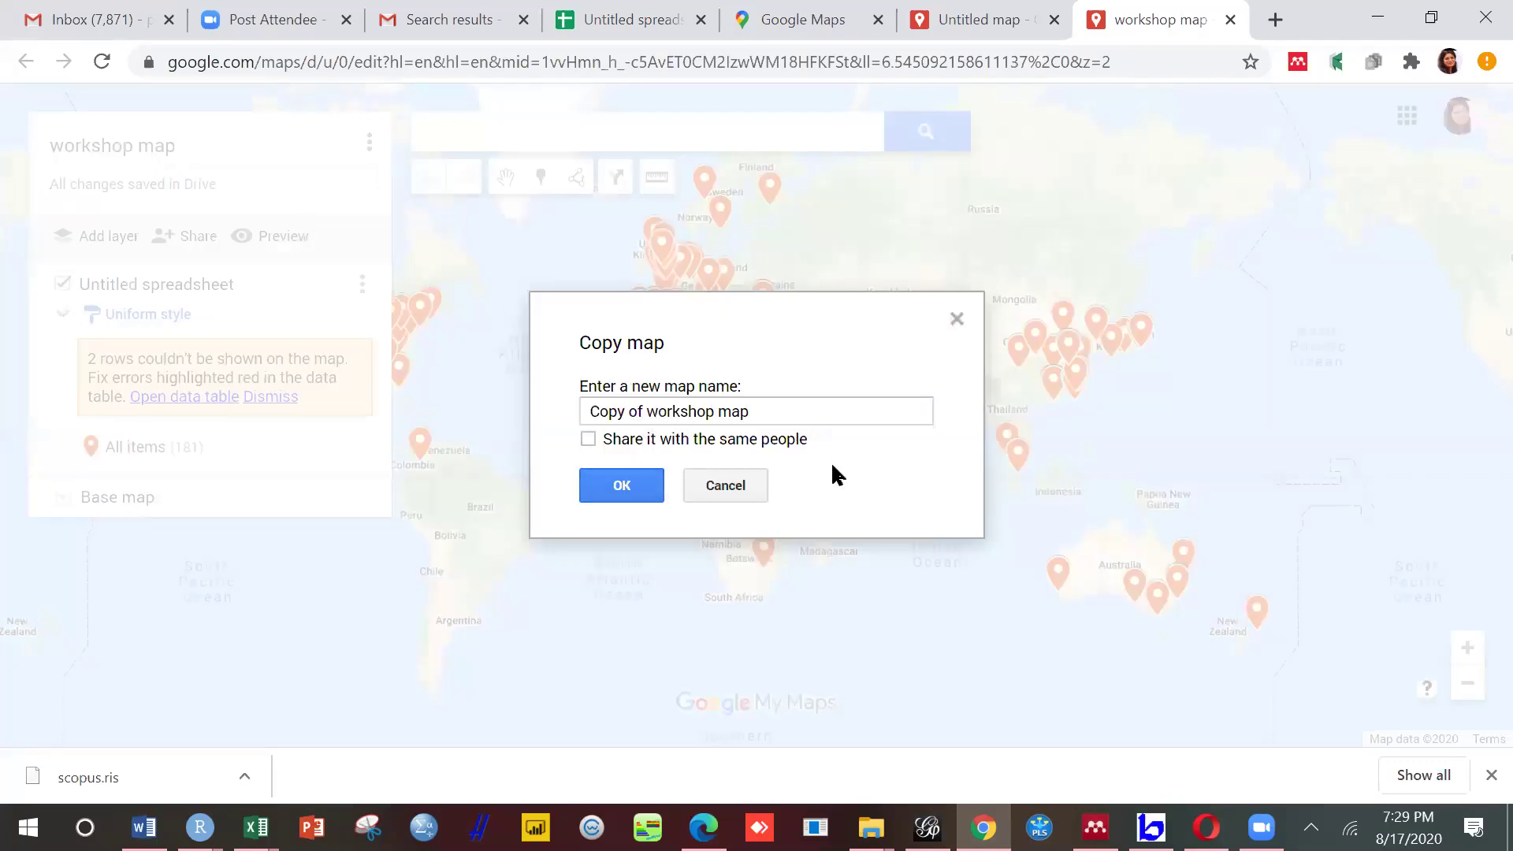
pyautogui.click(641, 488)
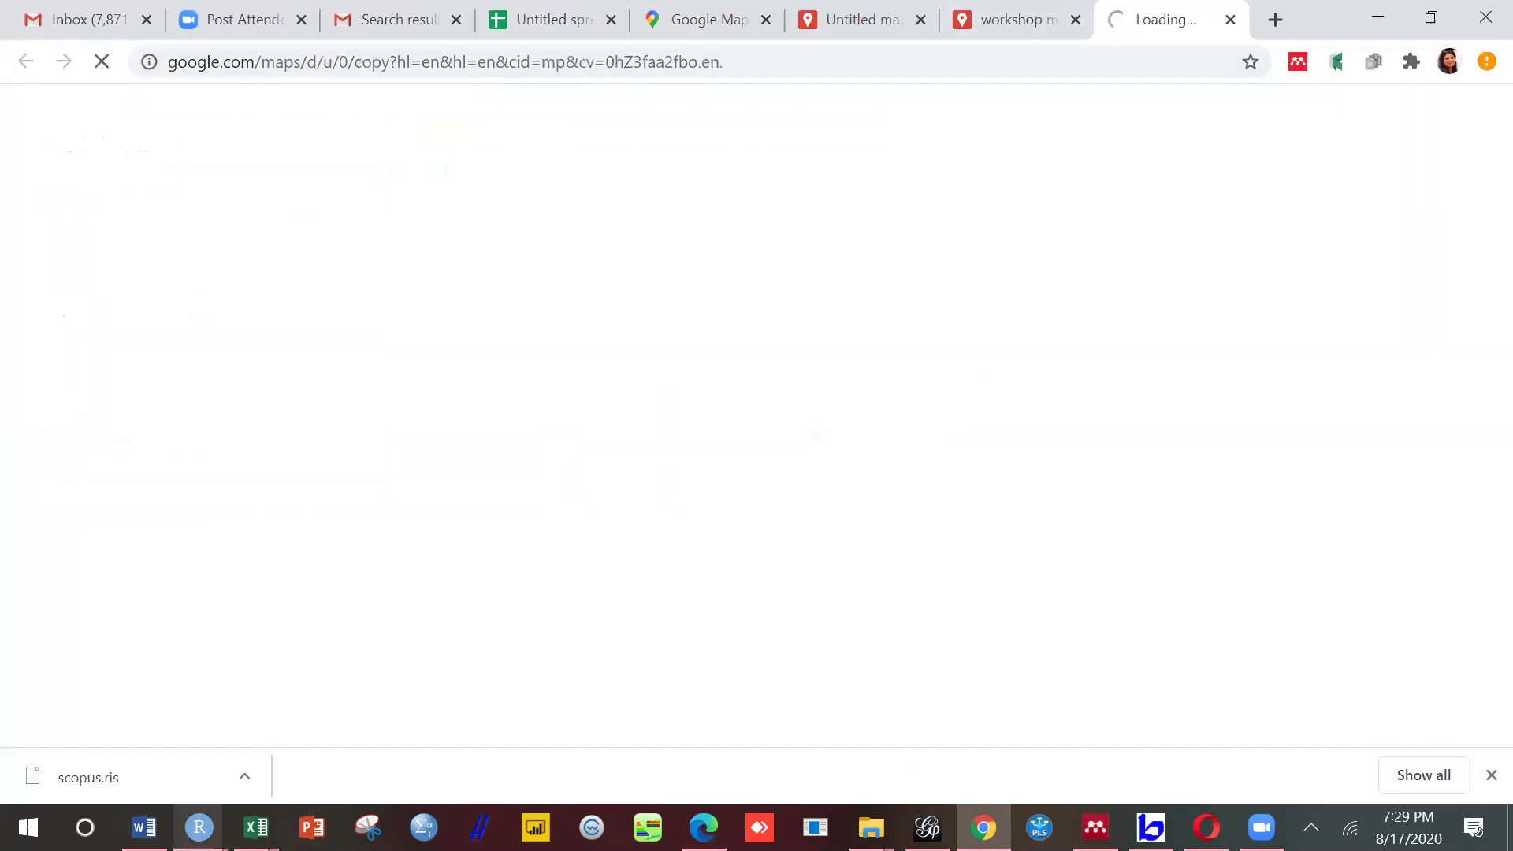
# Step: Switch to Word, try pasting the clipboard content into the blank document again, and undo the paste
pyautogui.click(143, 828)
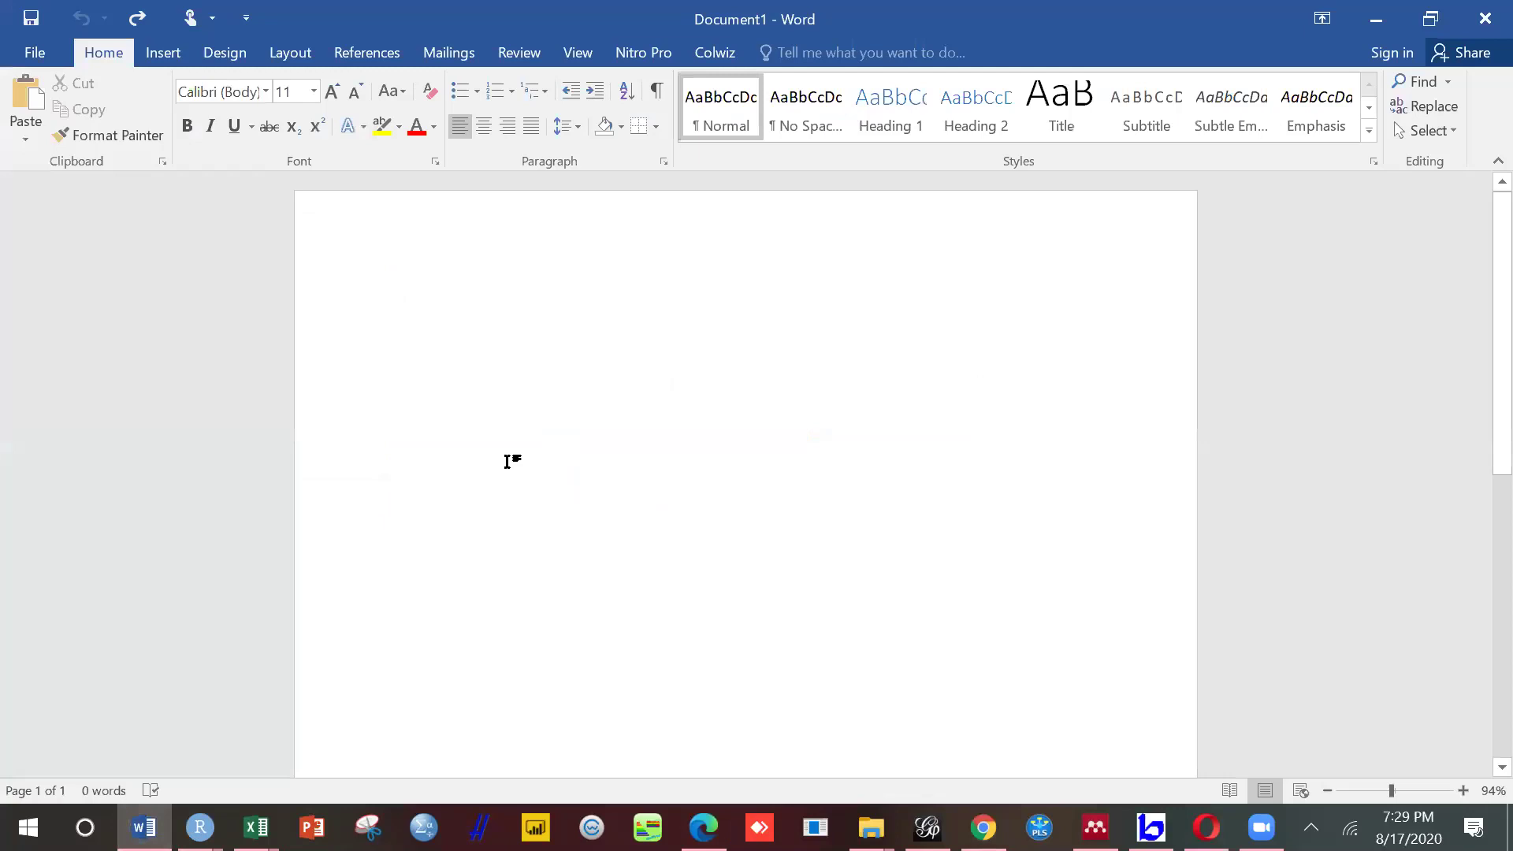
pyautogui.write('EDHEC Business School, France Department of Informatics, Urban Informatics & Spatial Computing Lab, New Jersey Institute of Technology, Newark, NJ, United States Singapore Institute of Management (SIM), Singapore School of Management, University of South Australia Business School, Adelaide, Australia University of Portsmouth, Portsmouth, United Kingdom School of Business and Economics, Loughborough University, United Kingdom Centre for Service Management, Loughborough University, Loughborough, United Kingdom Faculty of Business and Law, Manchester Metropolitan University, Righton Building, Cavendish Street, Manchester, M15 6BG, United Kingdom Jiangsu Ctr. for Collab. Innovation in Geographical Information Resource Development and Application, Nanjing, China')
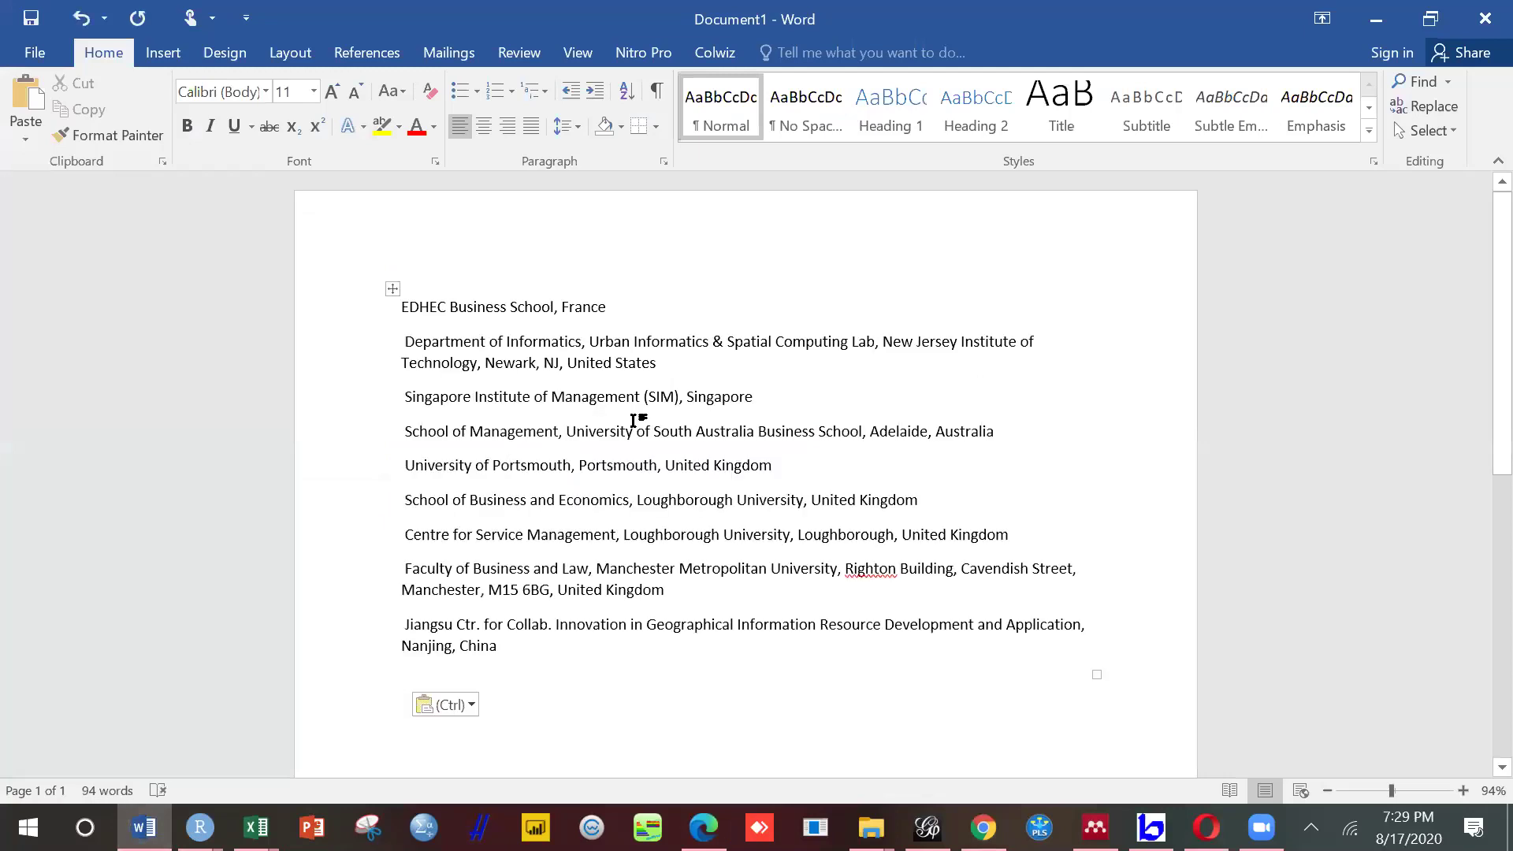
pyautogui.hotkey('ctrl', 'z')
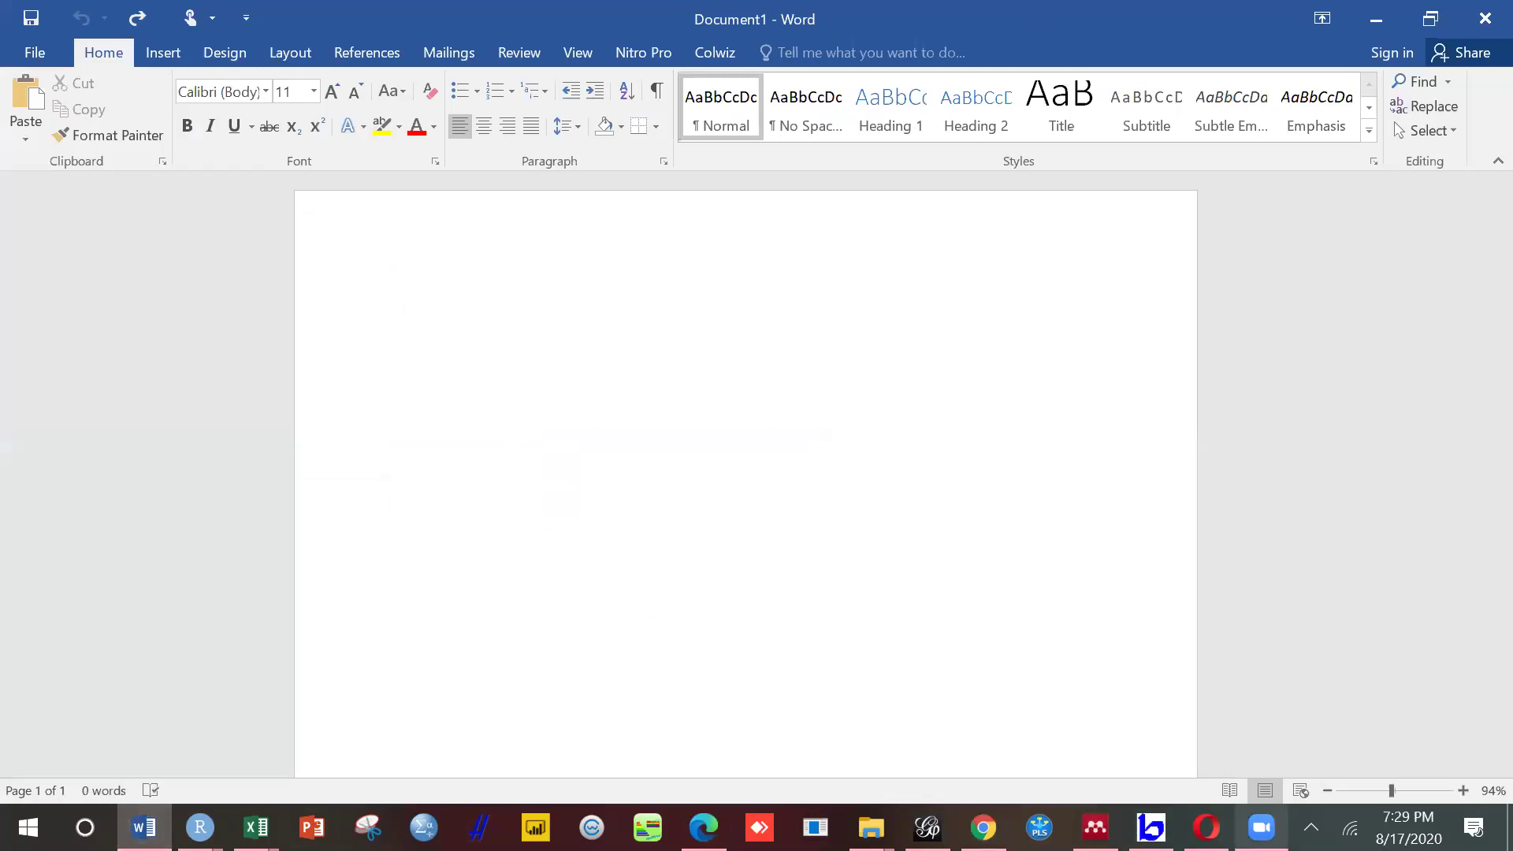
# Step: Switch to Chrome and save the map page to the Desktop as a complete webpage named "Copy of workshop map - Google My Maps"
pyautogui.click(982, 827)
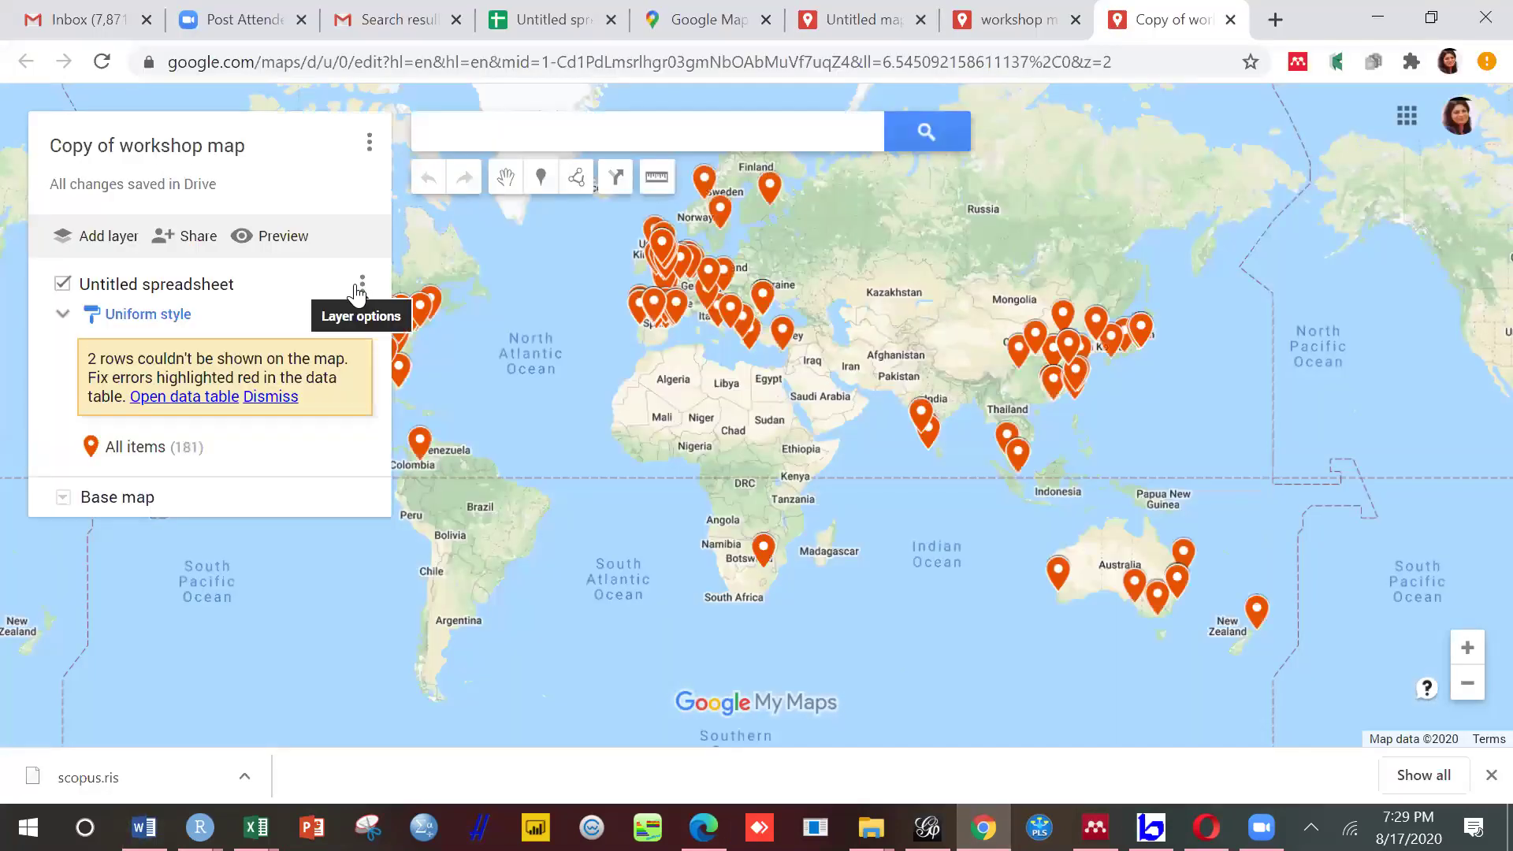
pyautogui.click(362, 287)
pyautogui.click(307, 601)
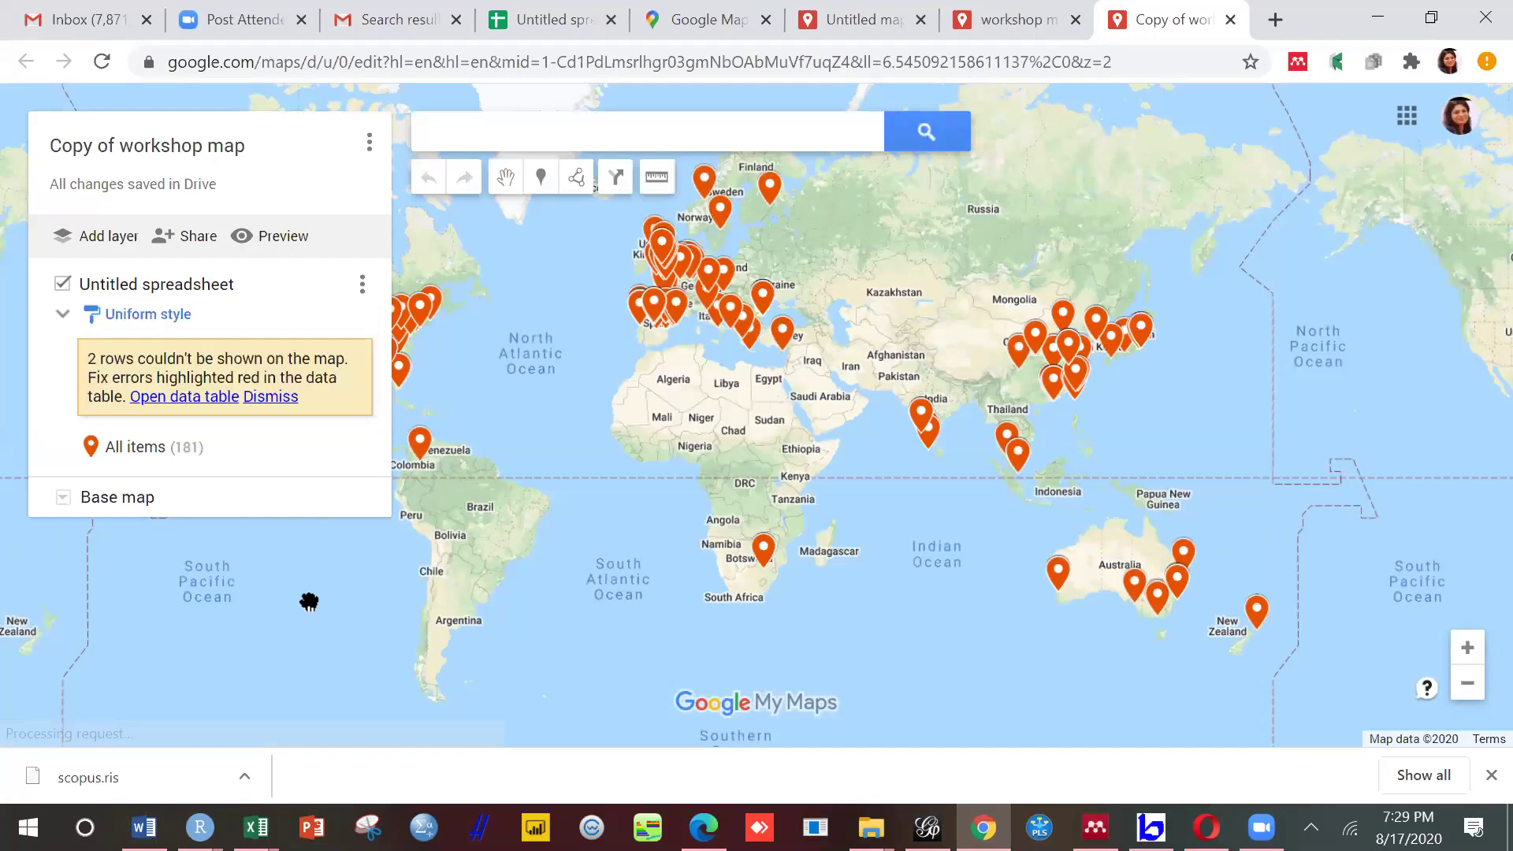
pyautogui.rightClick(160, 150)
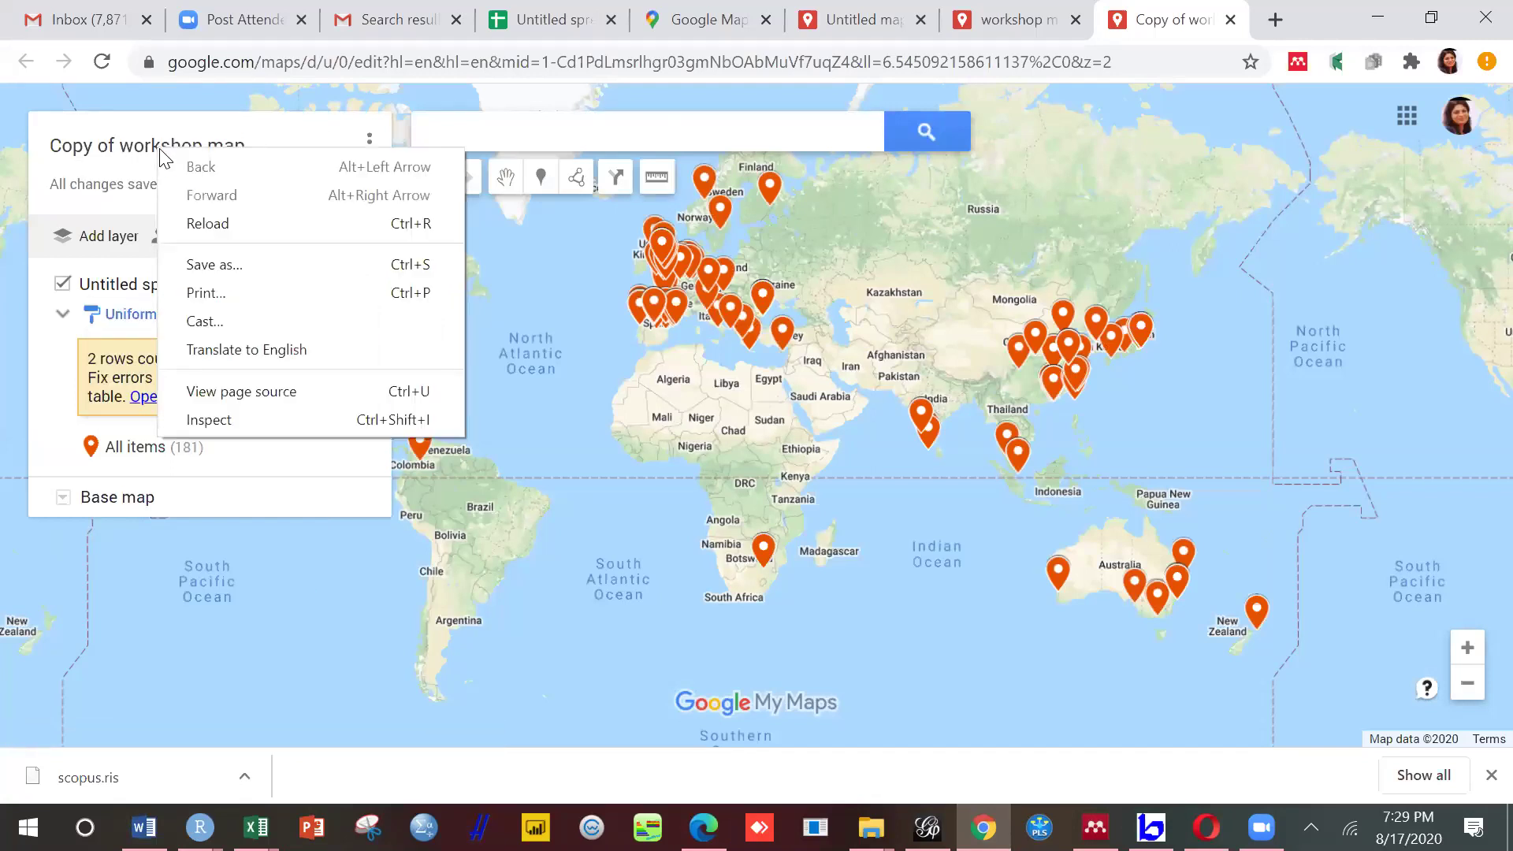
pyautogui.click(204, 266)
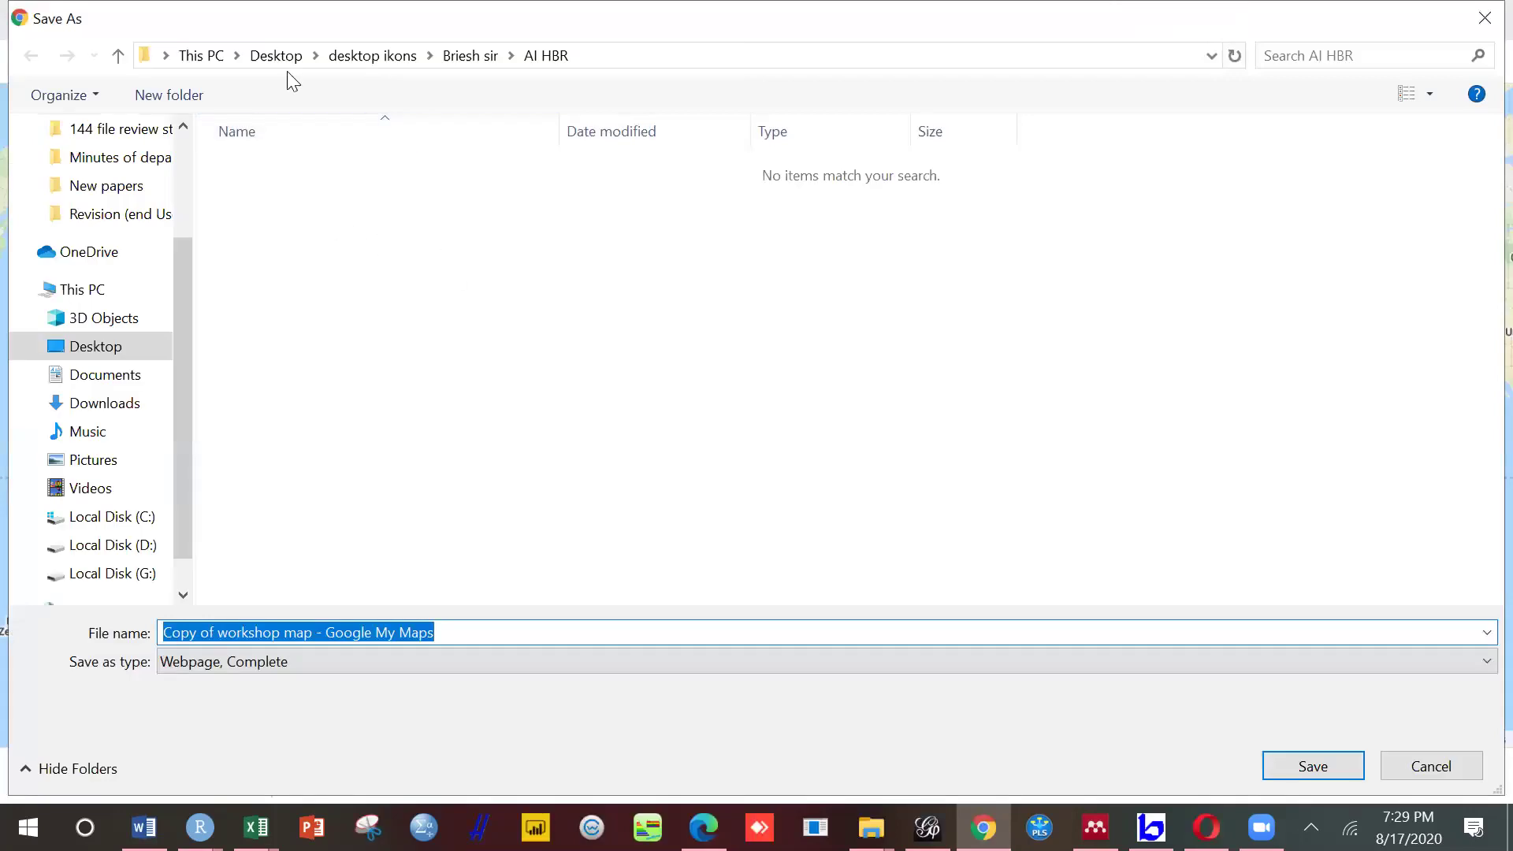
pyautogui.click(277, 56)
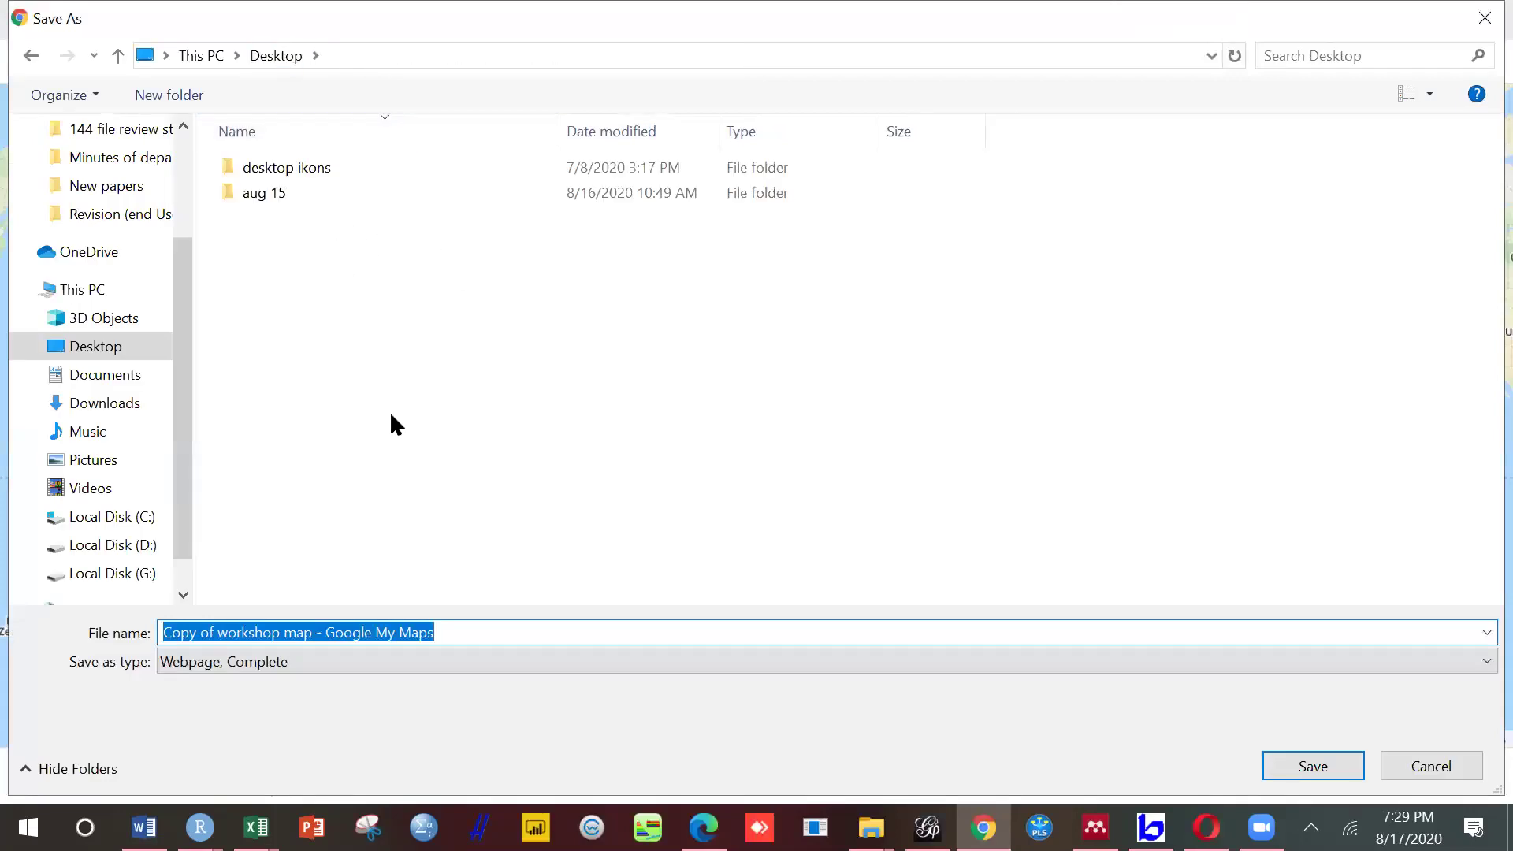
pyautogui.click(1279, 764)
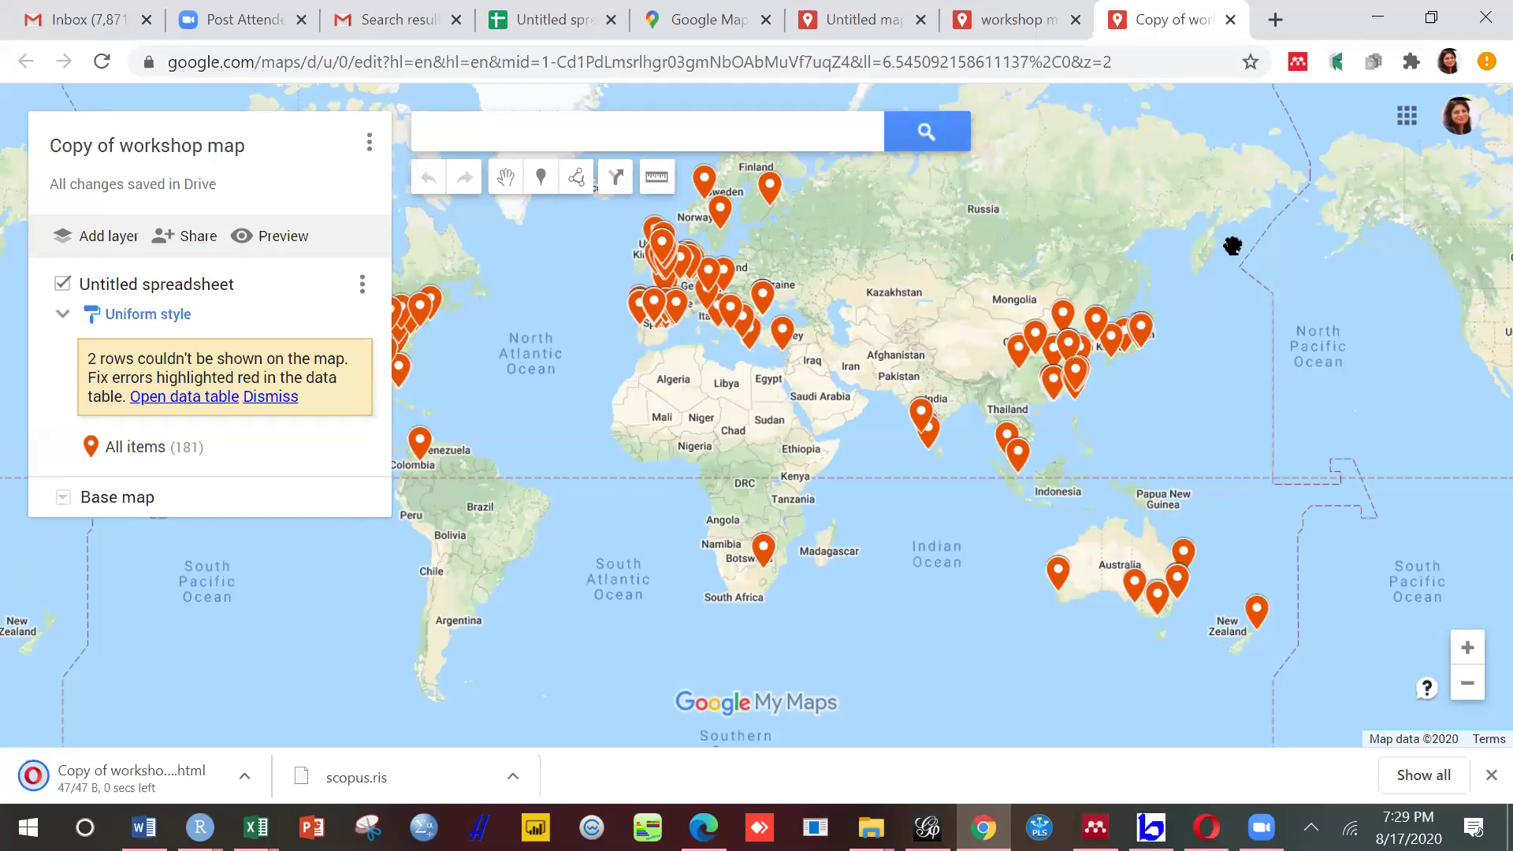
# Step: Open the saved "Copy of workshop map" page from the desktop in Opera to check it and return to the map in Chrome
pyautogui.click(1377, 22)
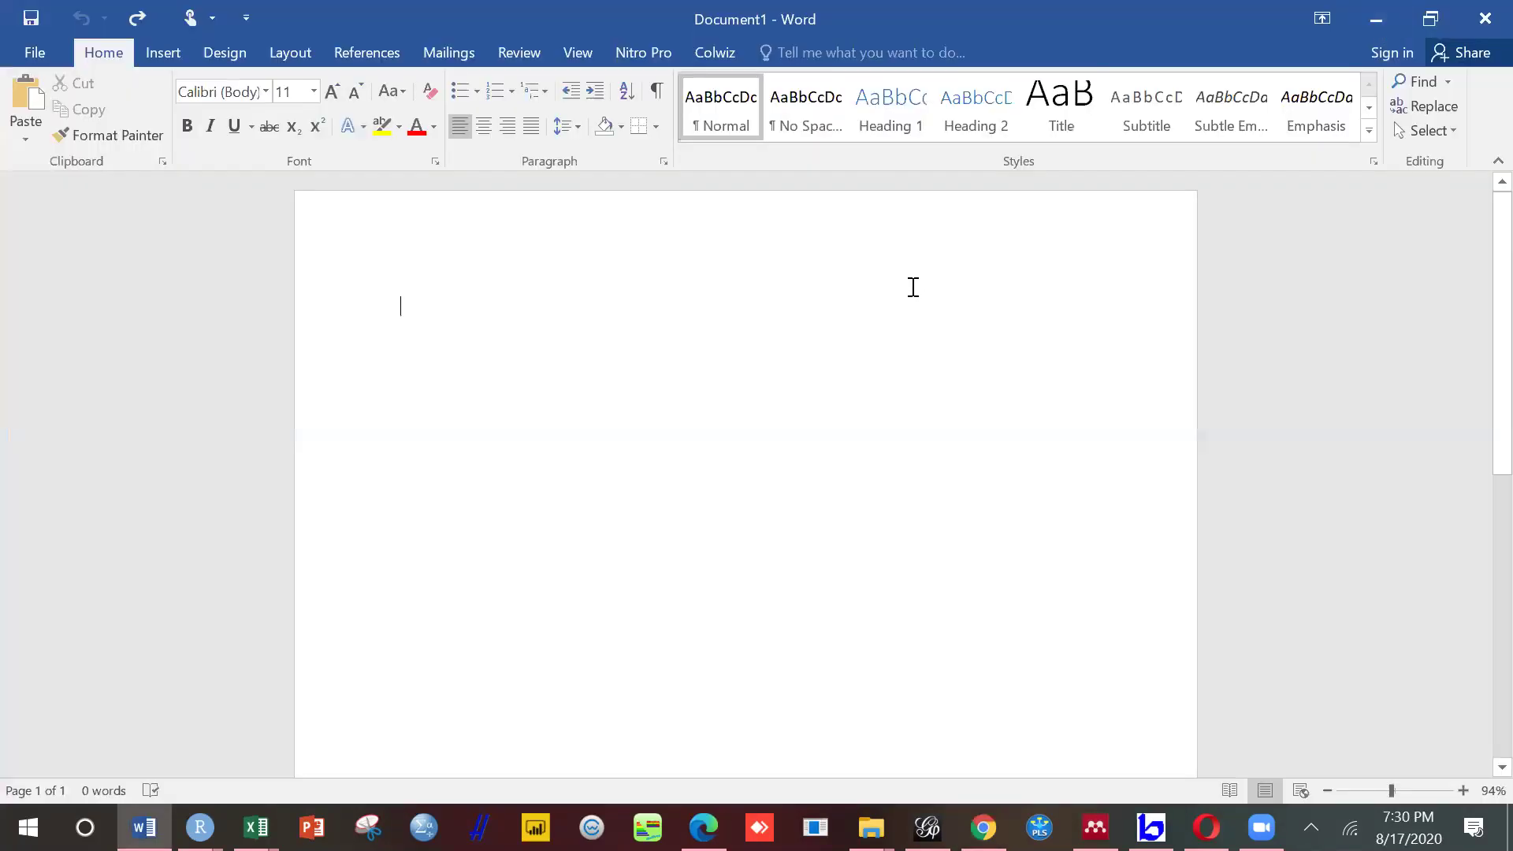
pyautogui.click(1377, 24)
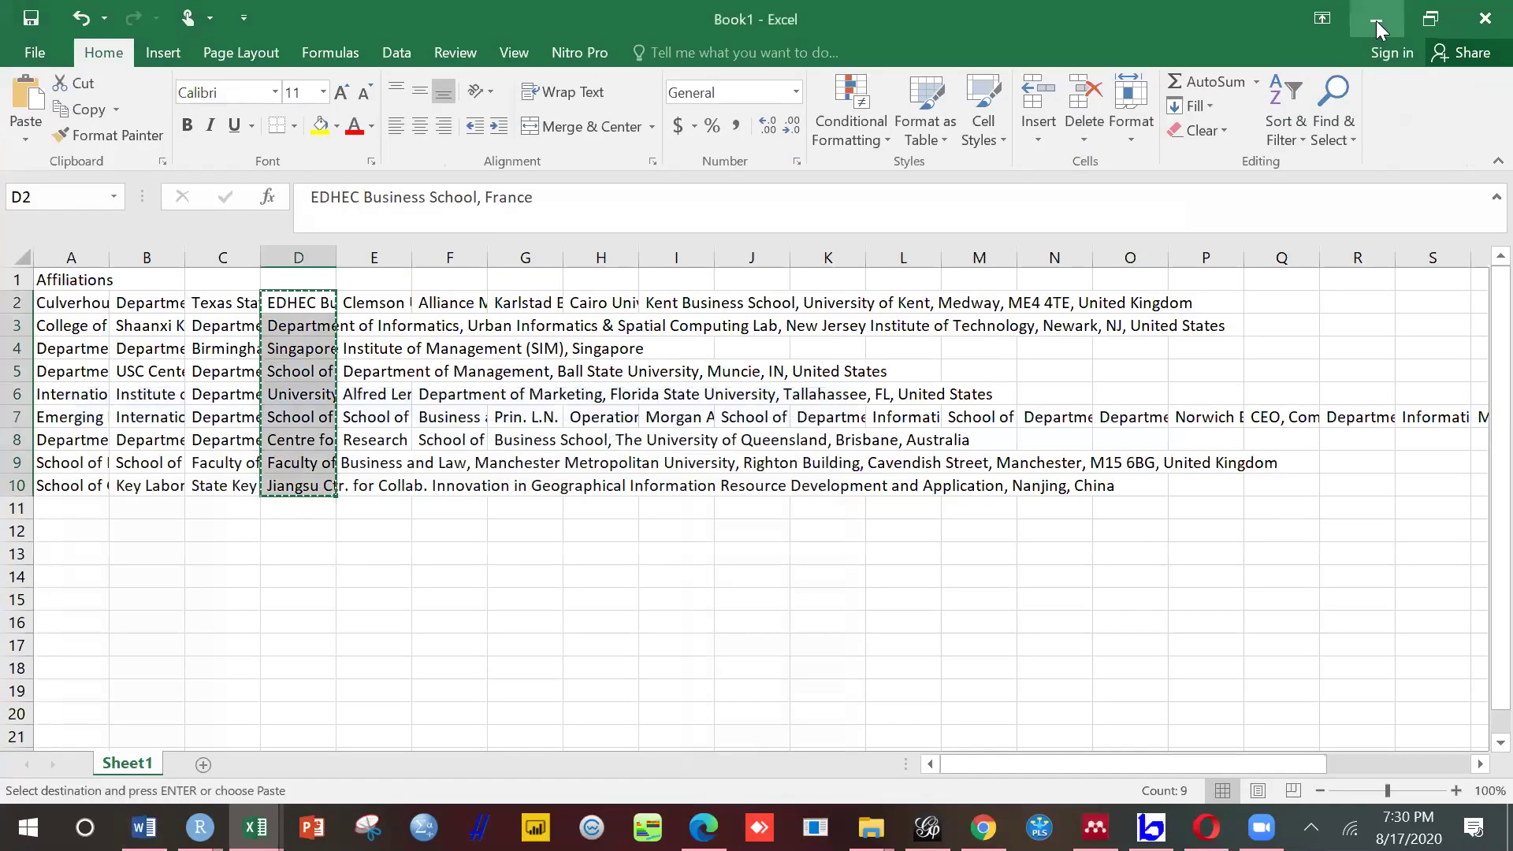
pyautogui.click(1377, 22)
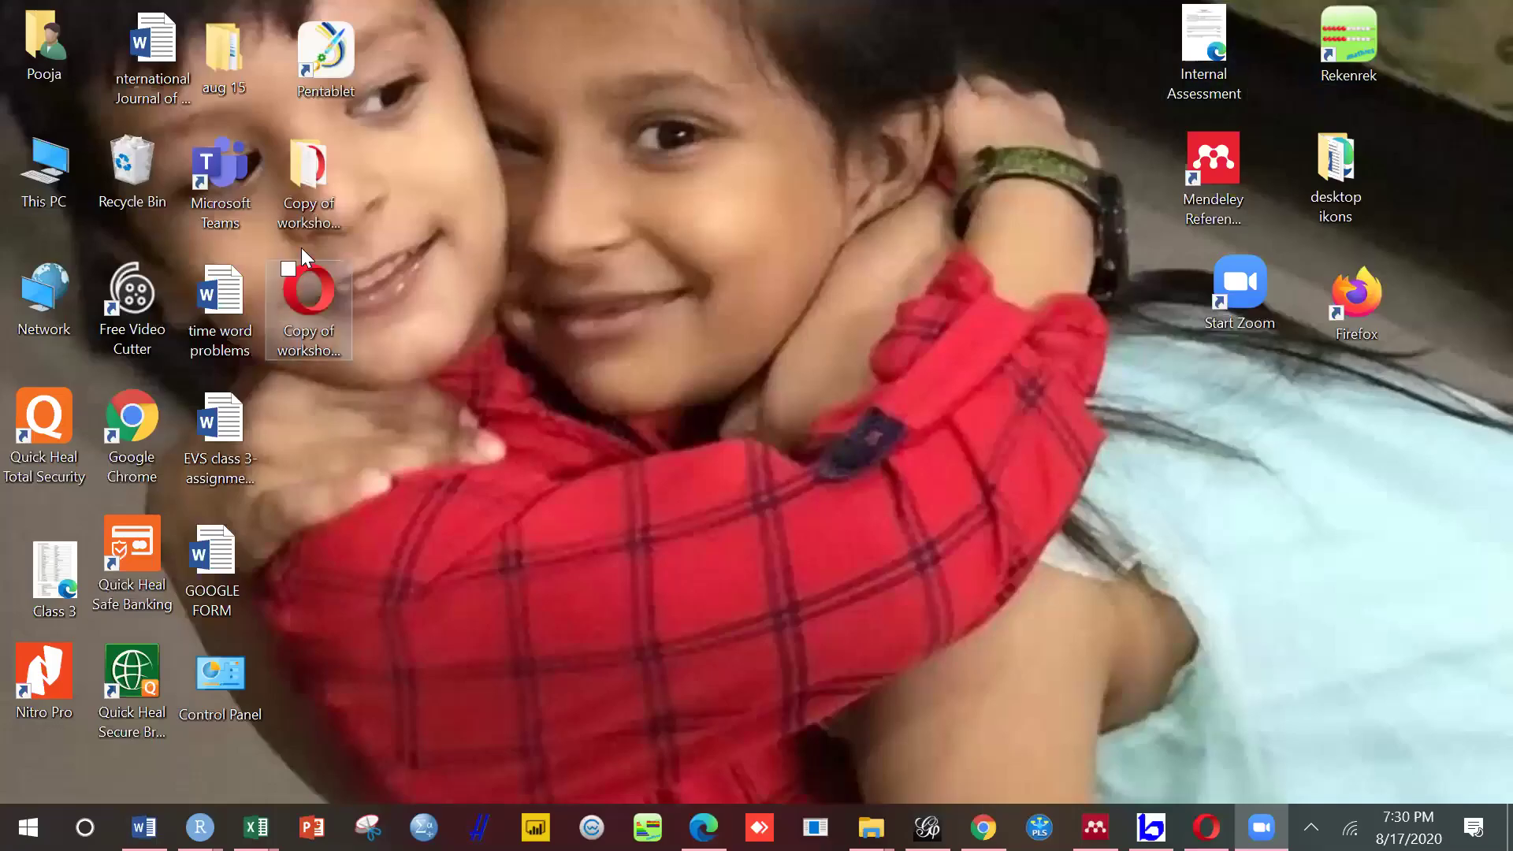
pyautogui.doubleClick(318, 320)
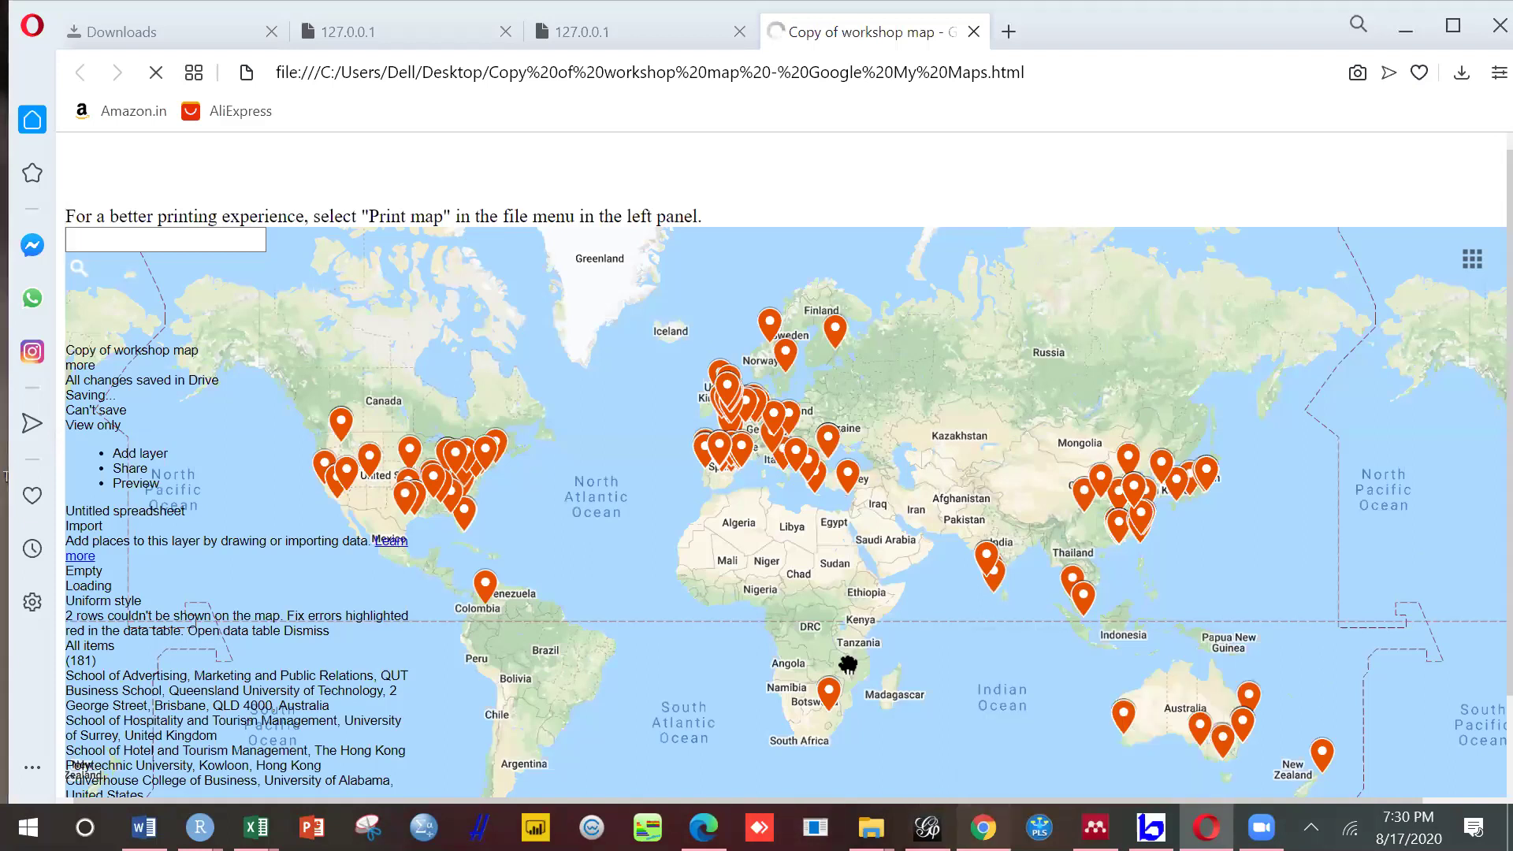
pyautogui.hotkey('alt', 'Tab')
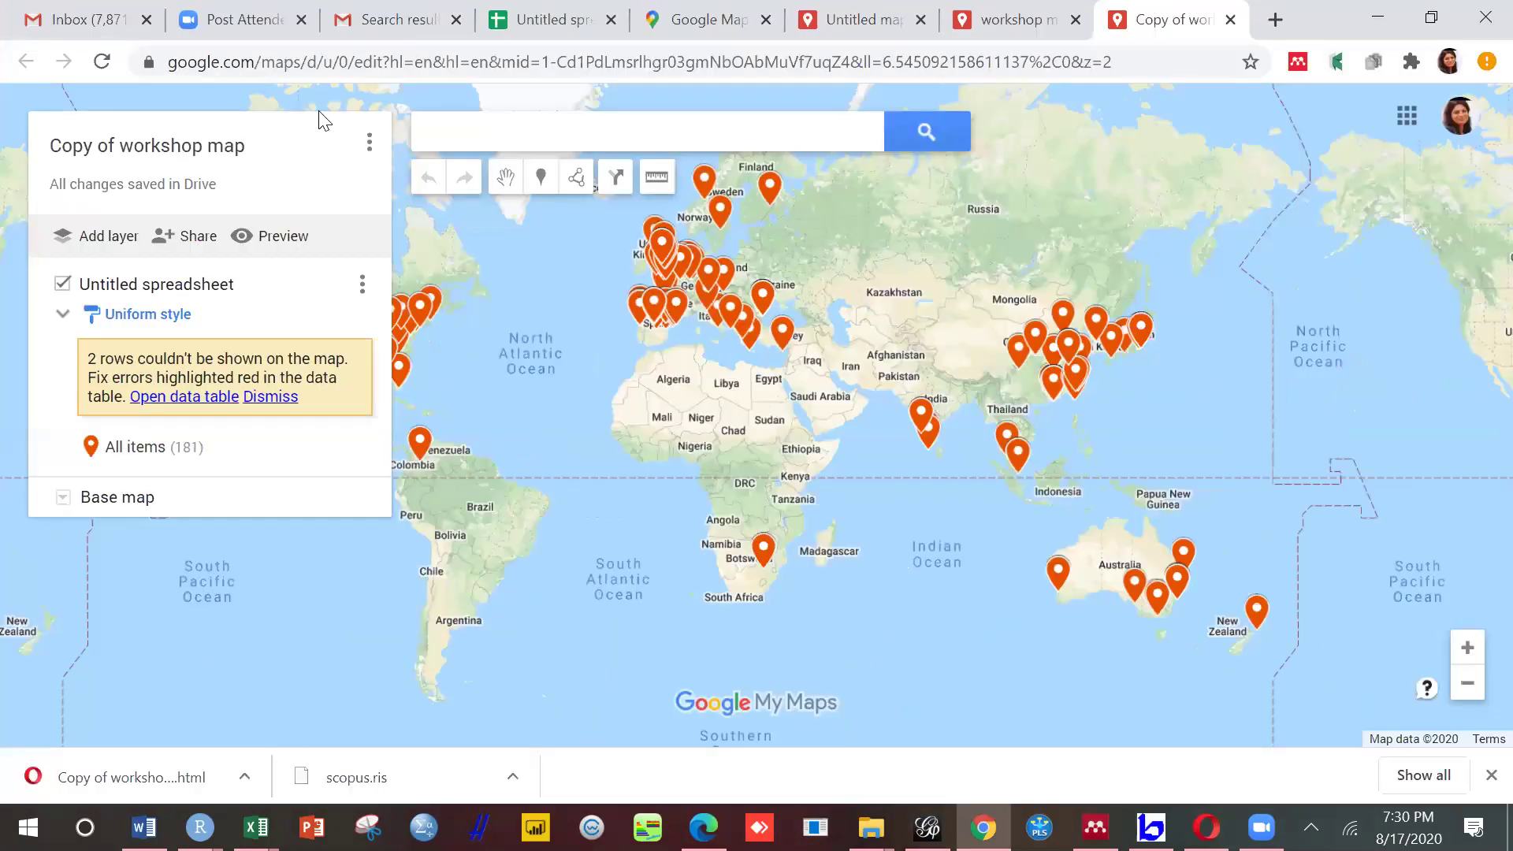
pyautogui.press('Down')
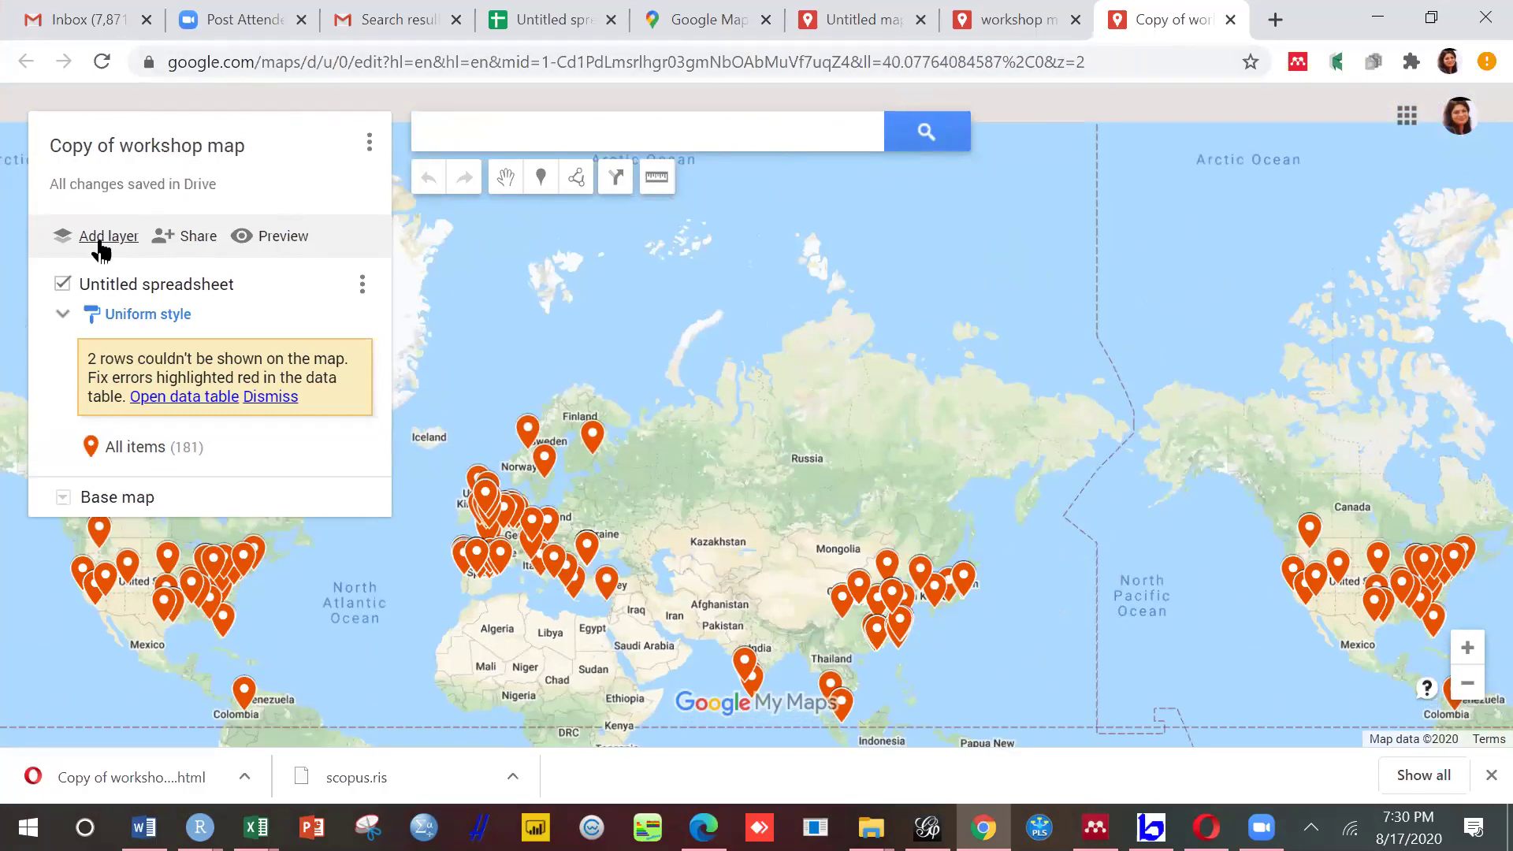
# Step: Review the map's sharing dialog and its settings for editors and viewers, and close it without changes
pyautogui.click(165, 250)
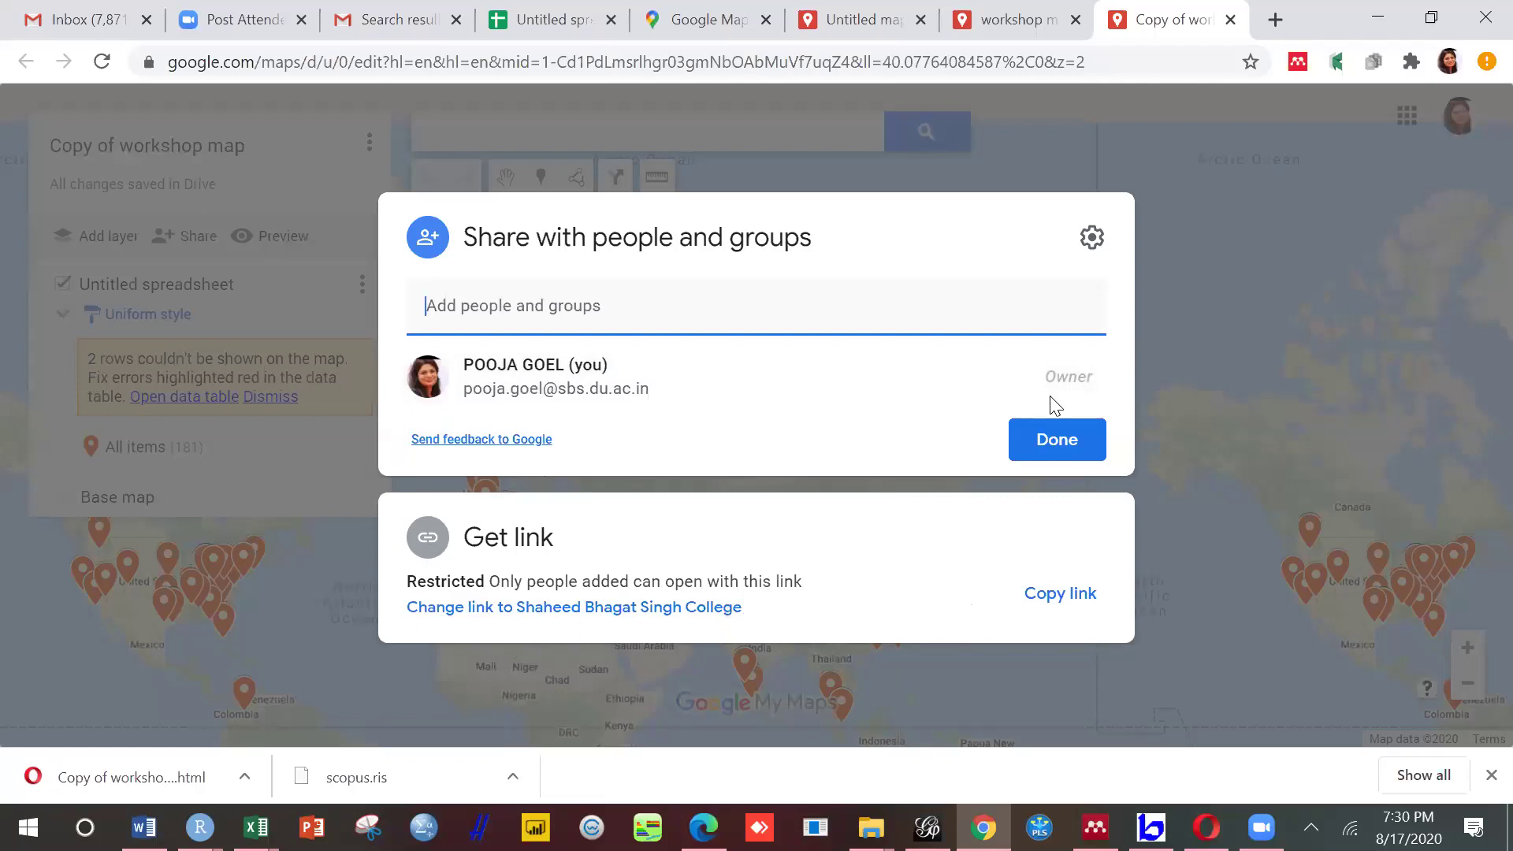
pyautogui.click(1096, 238)
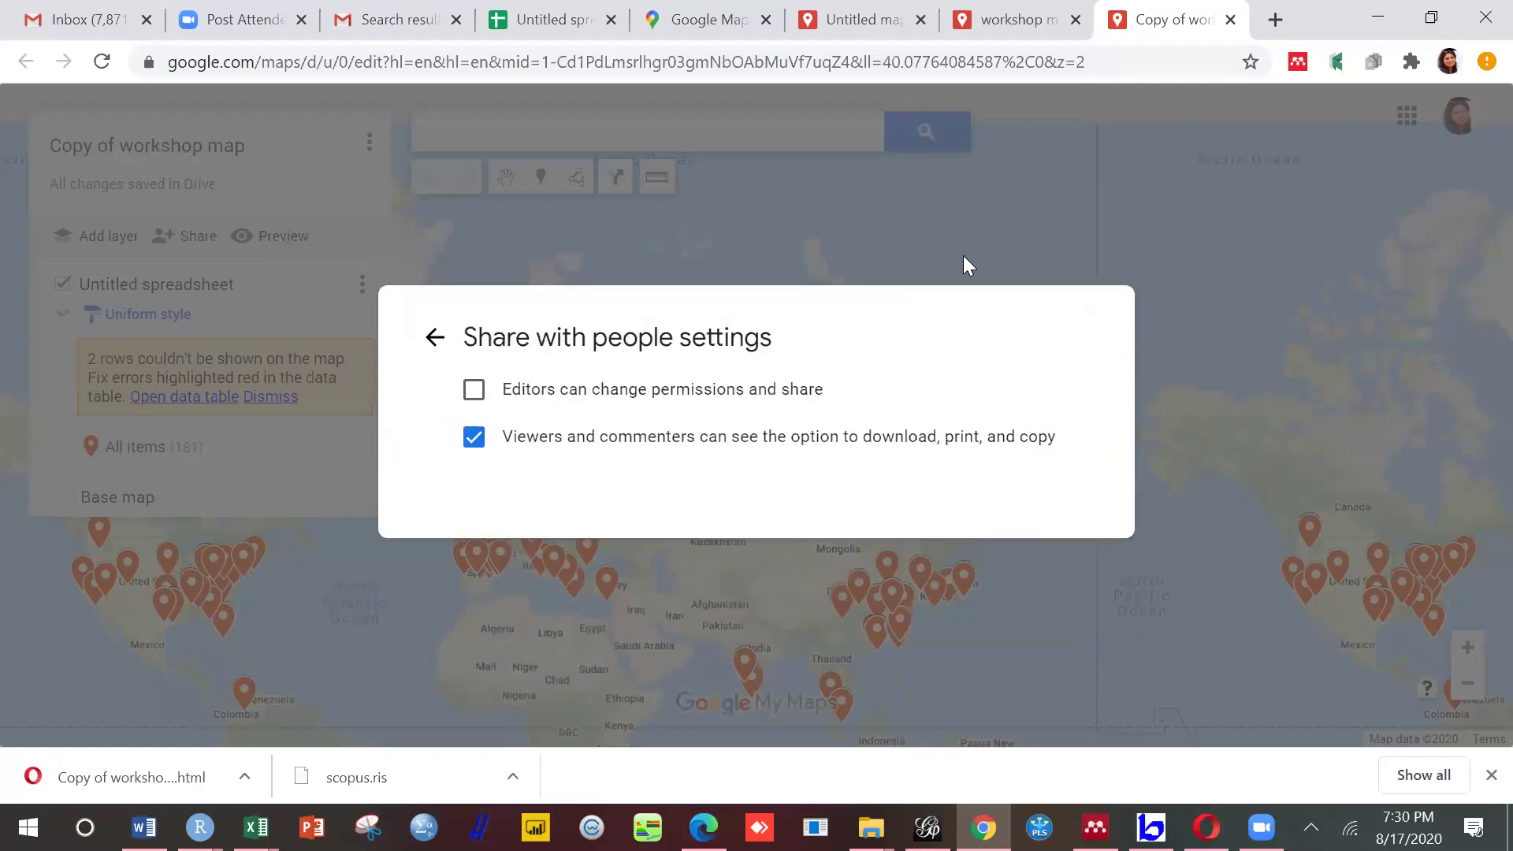
pyautogui.click(434, 337)
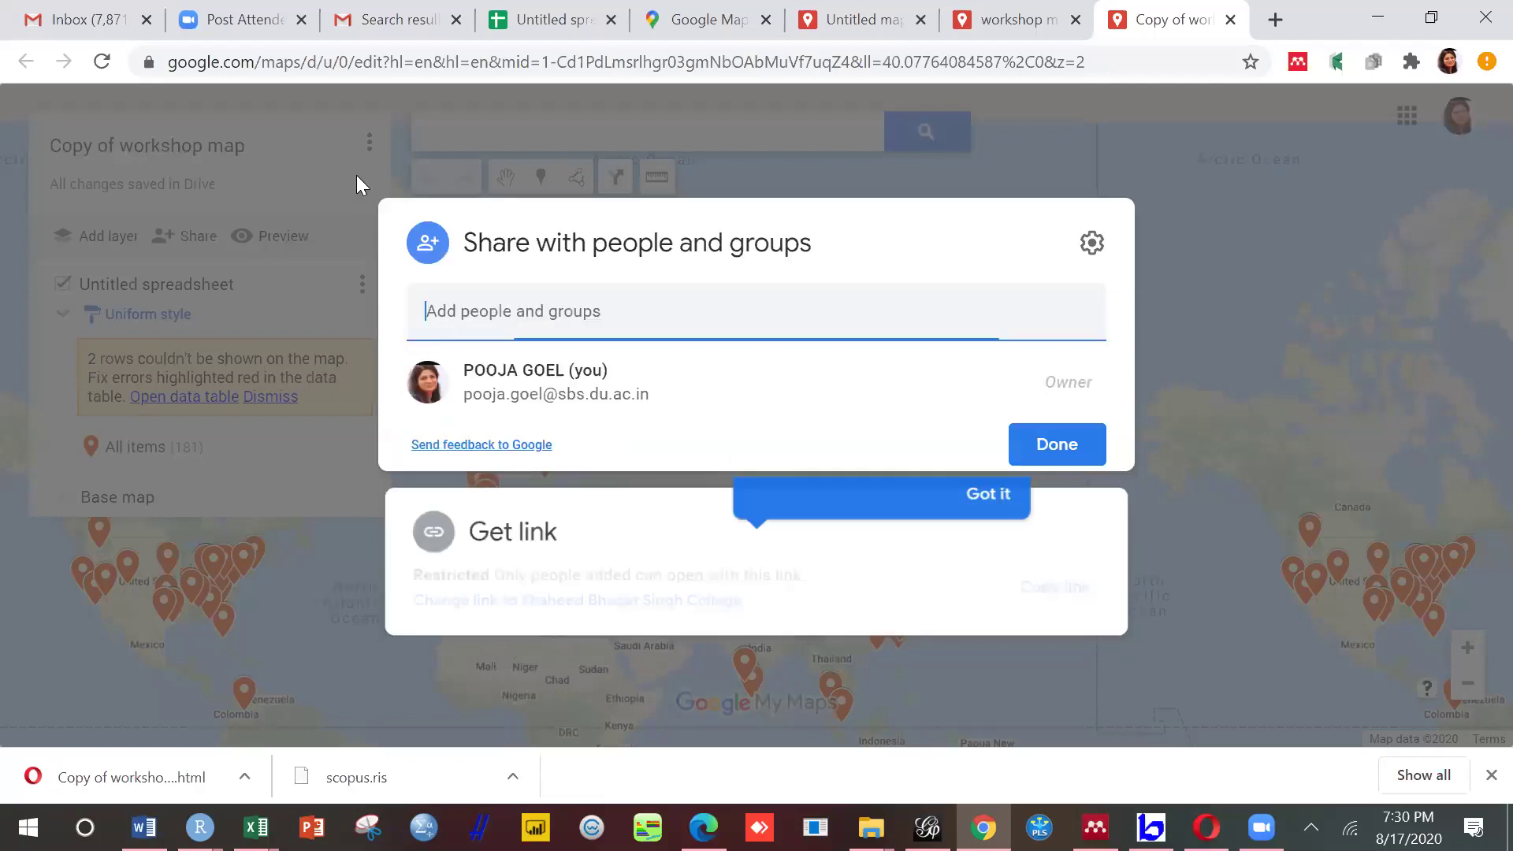
pyautogui.click(1233, 230)
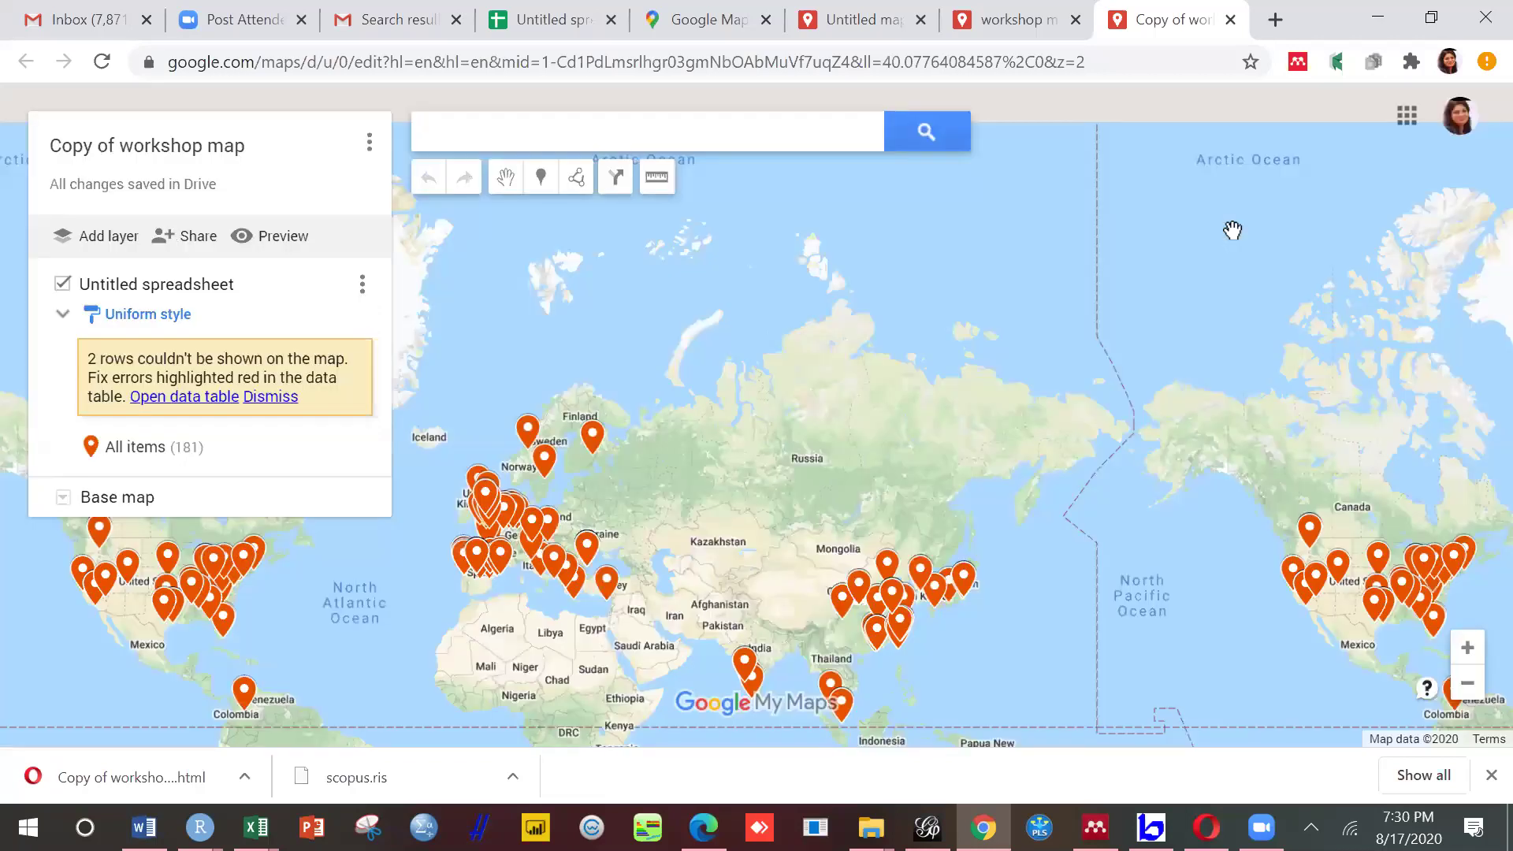
# Step: Look through the map's options for a way to export it, and dismiss the downloads bar
pyautogui.click(369, 146)
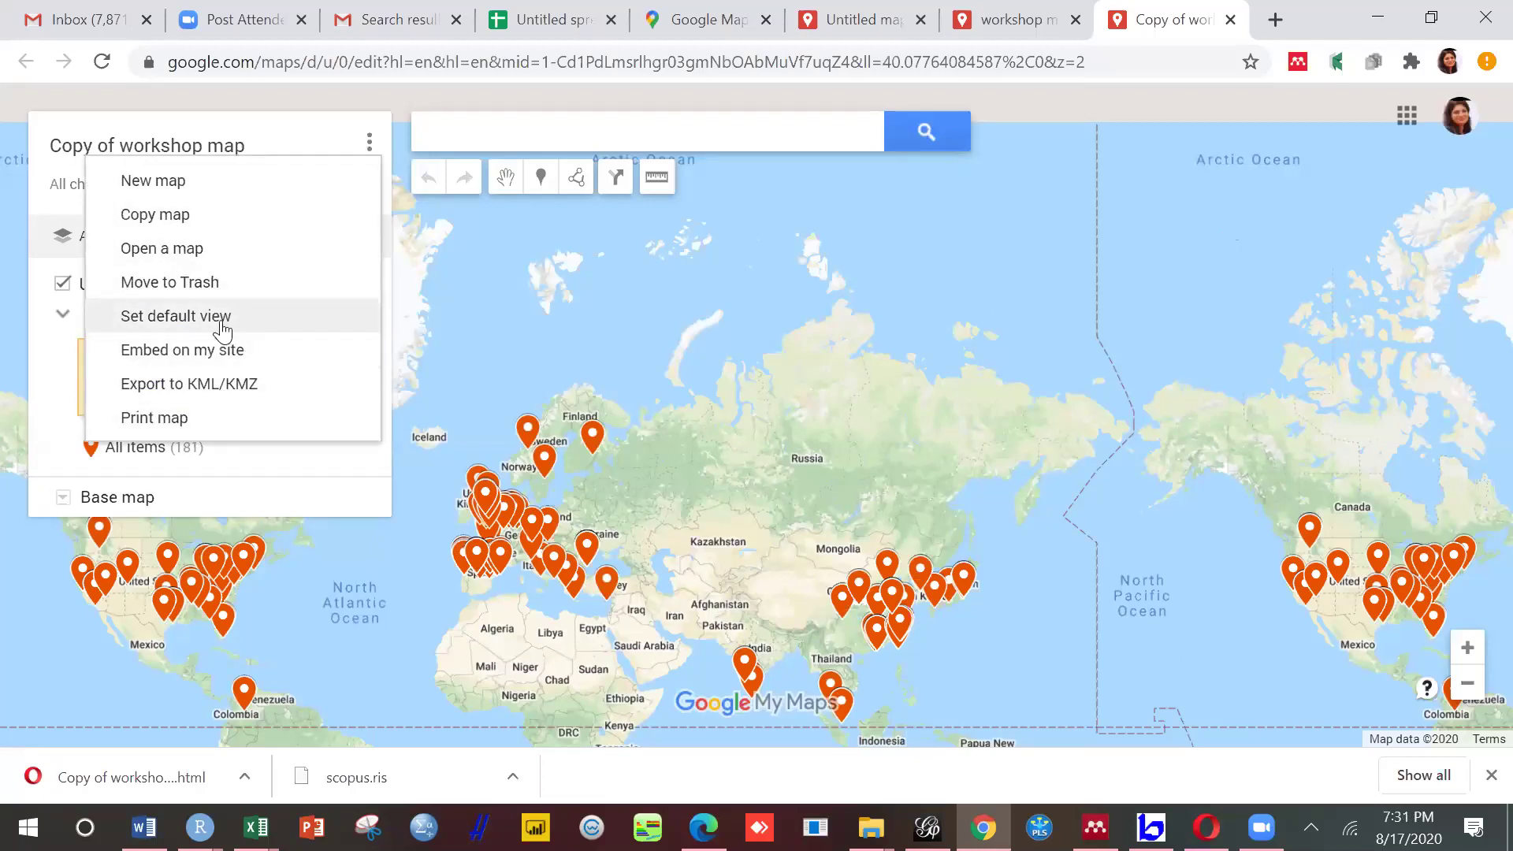
pyautogui.click(500, 275)
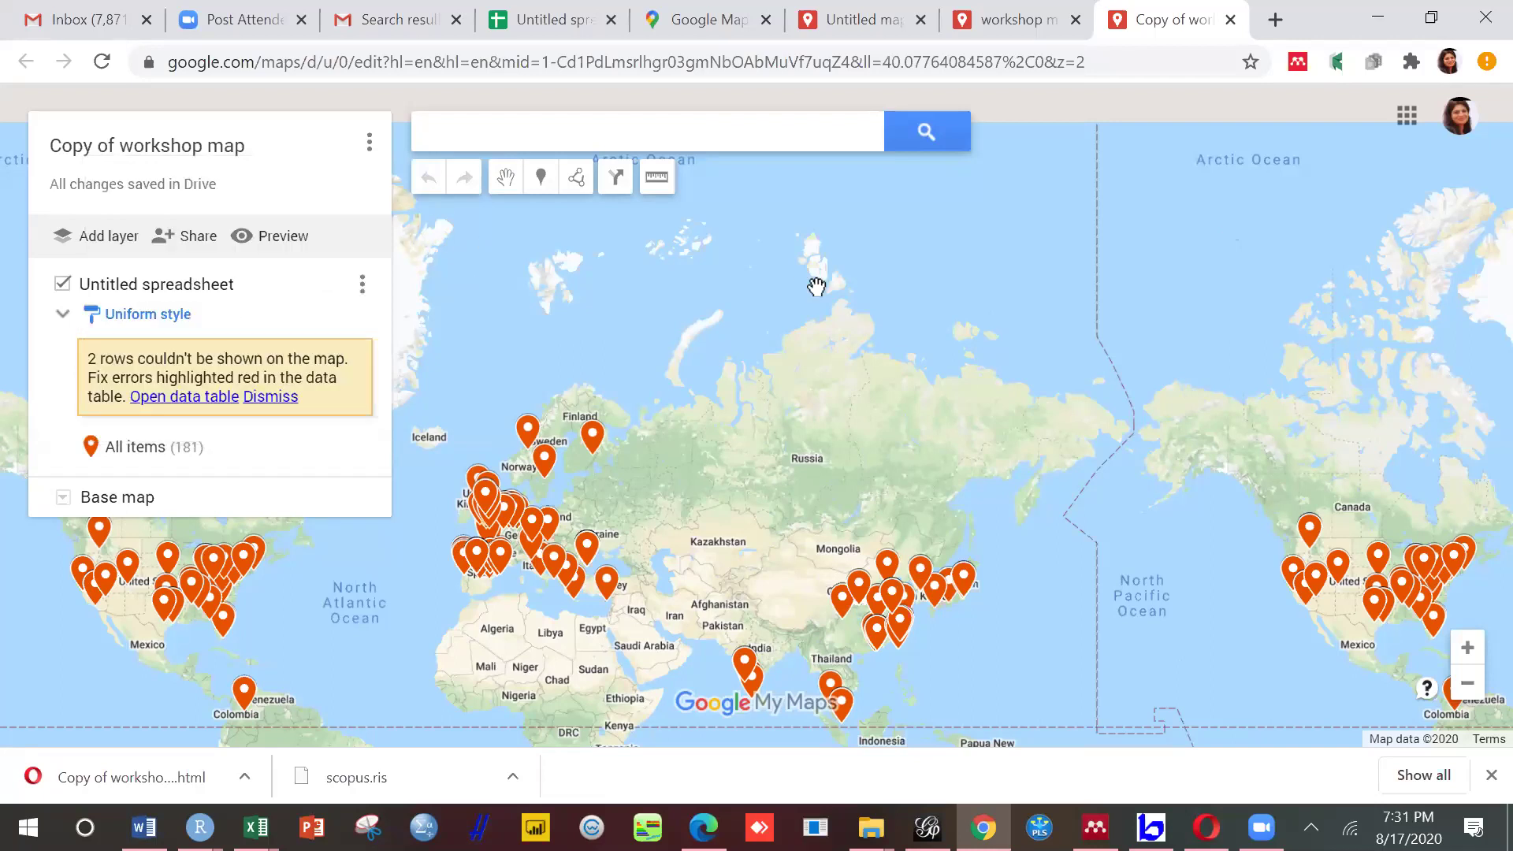
pyautogui.click(1489, 775)
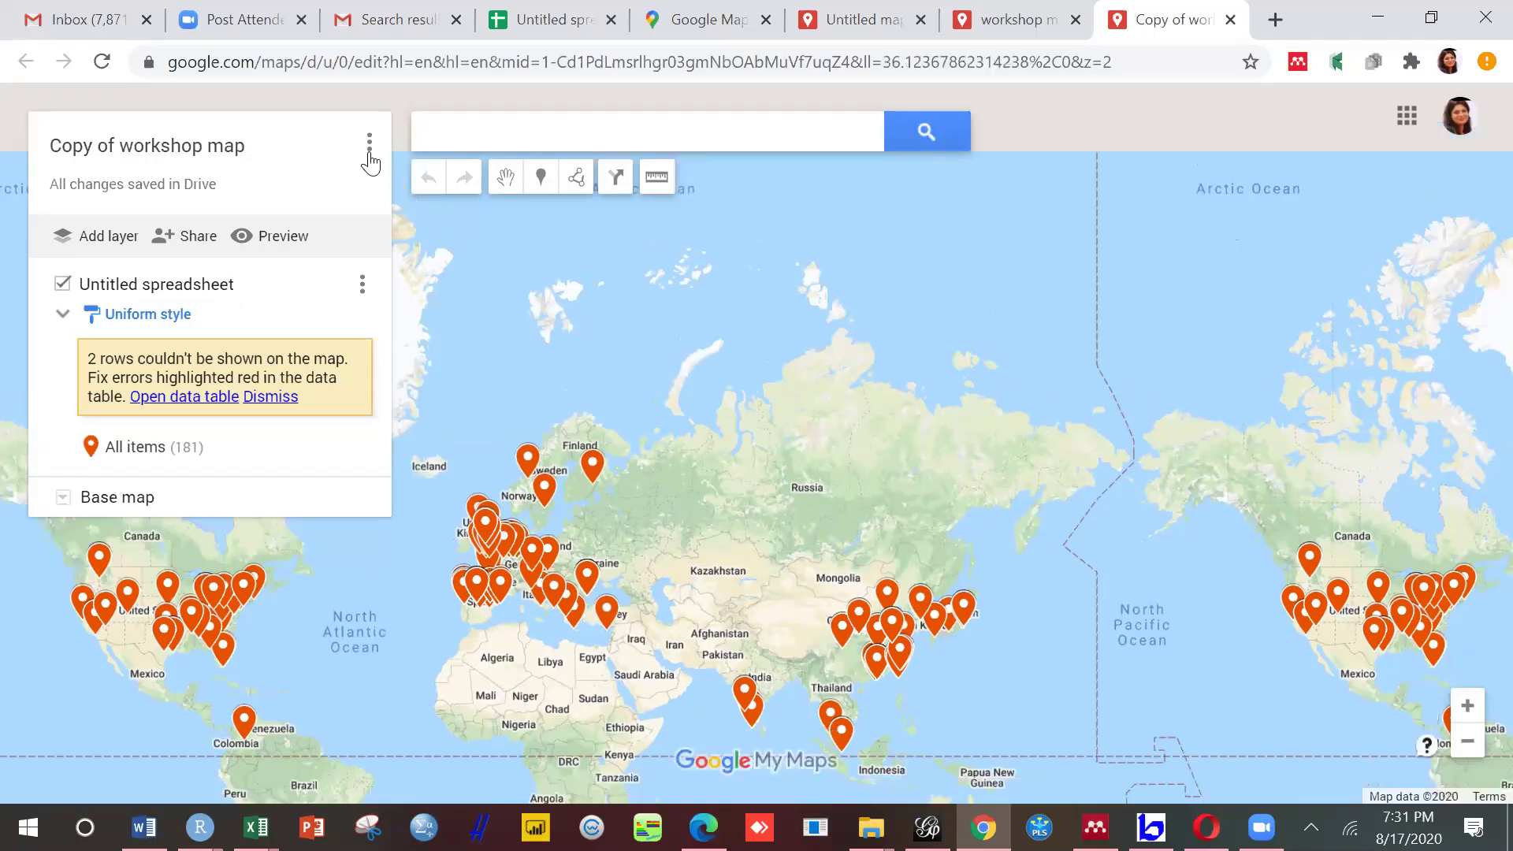
pyautogui.click(369, 143)
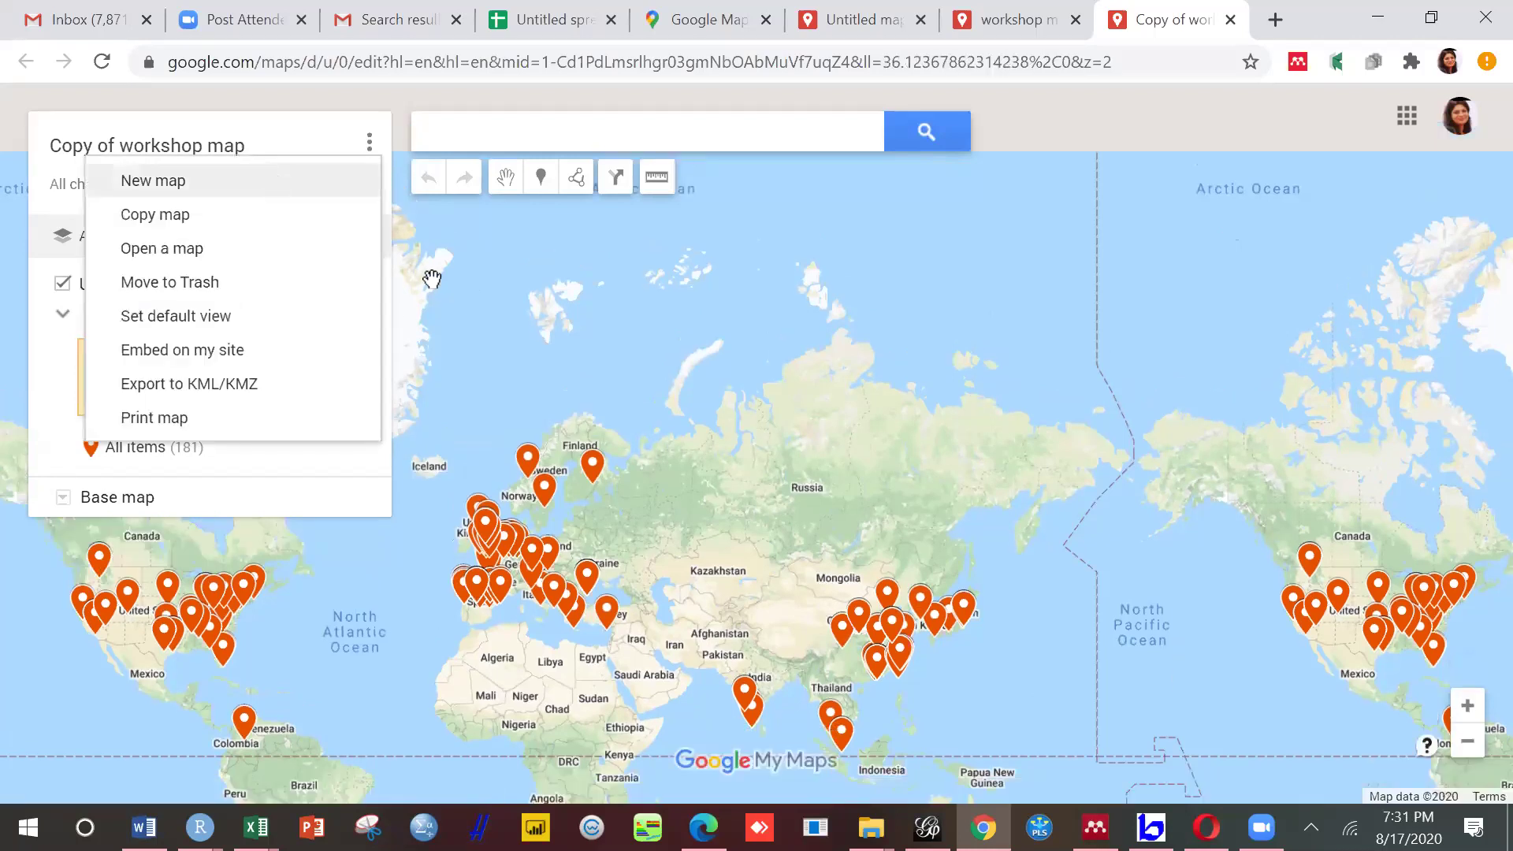
pyautogui.click(370, 144)
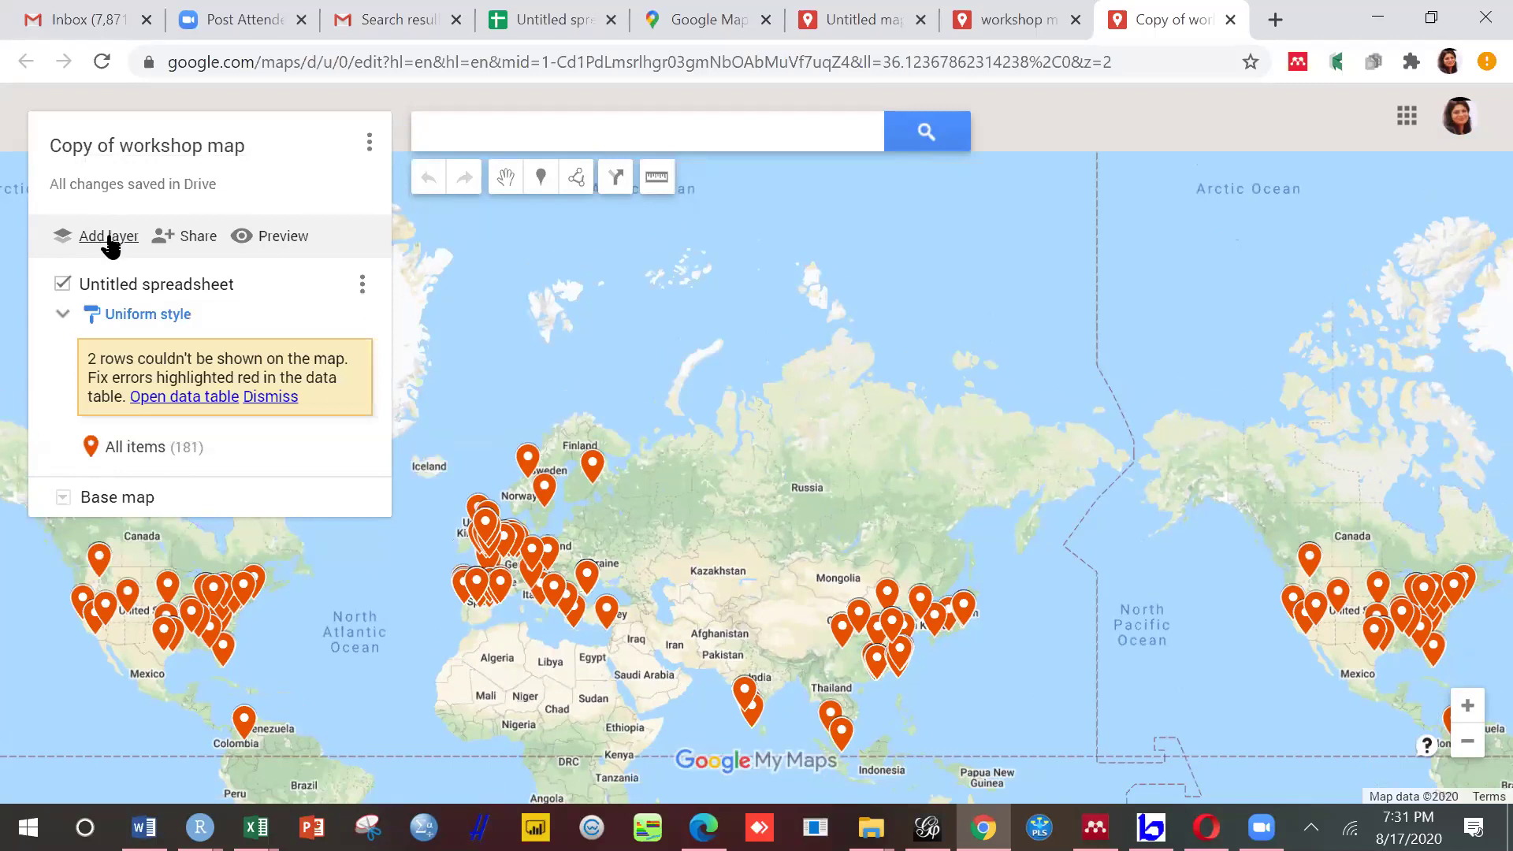
# Step: Preview the map in view-only mode, go to Google Drive from it, and open "Copy of workshop map" from there
pyautogui.click(254, 239)
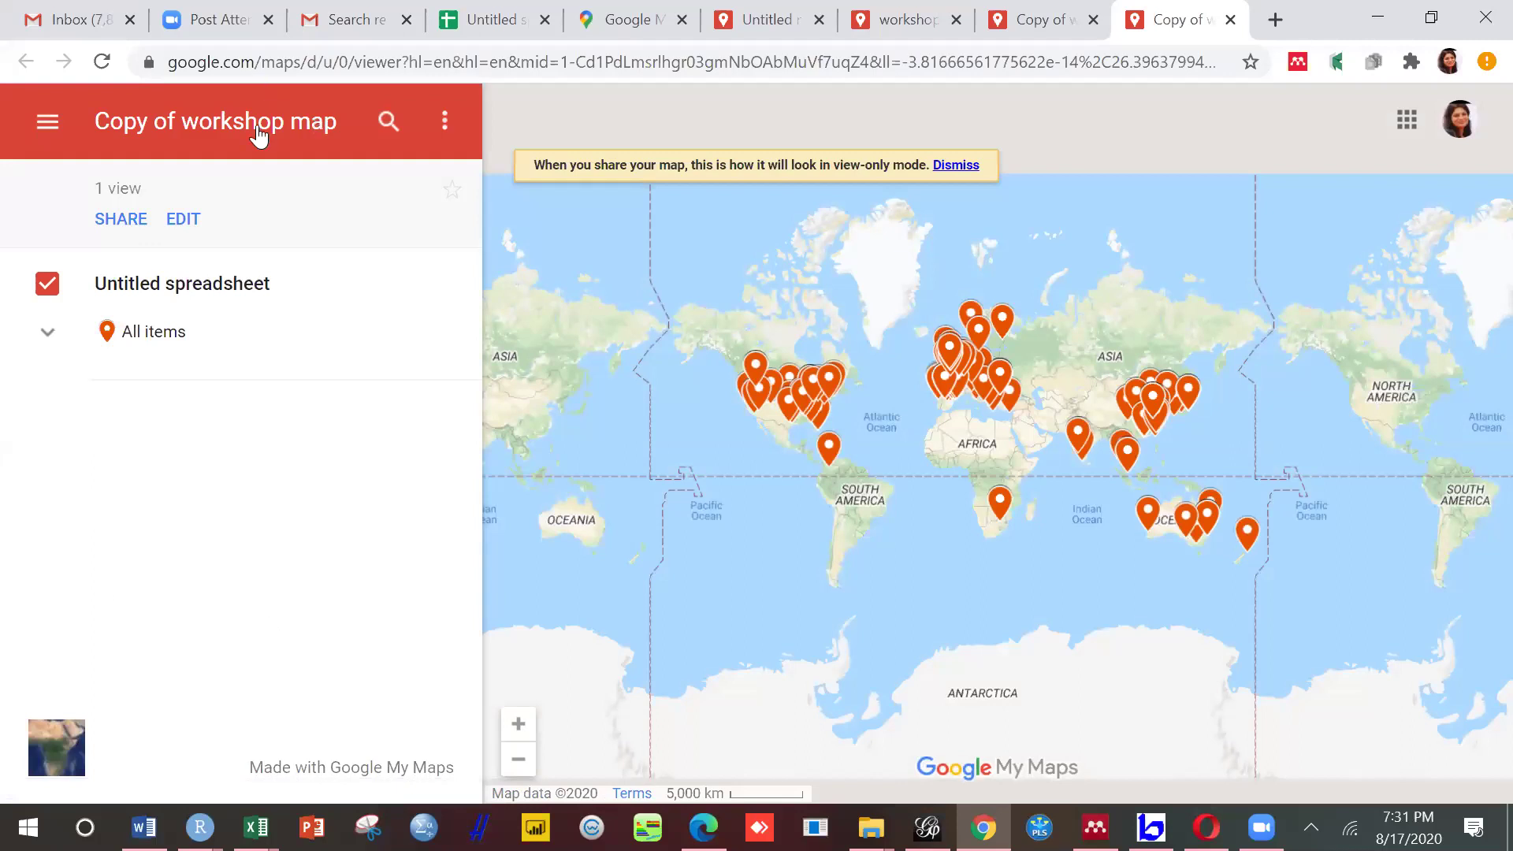
pyautogui.click(47, 124)
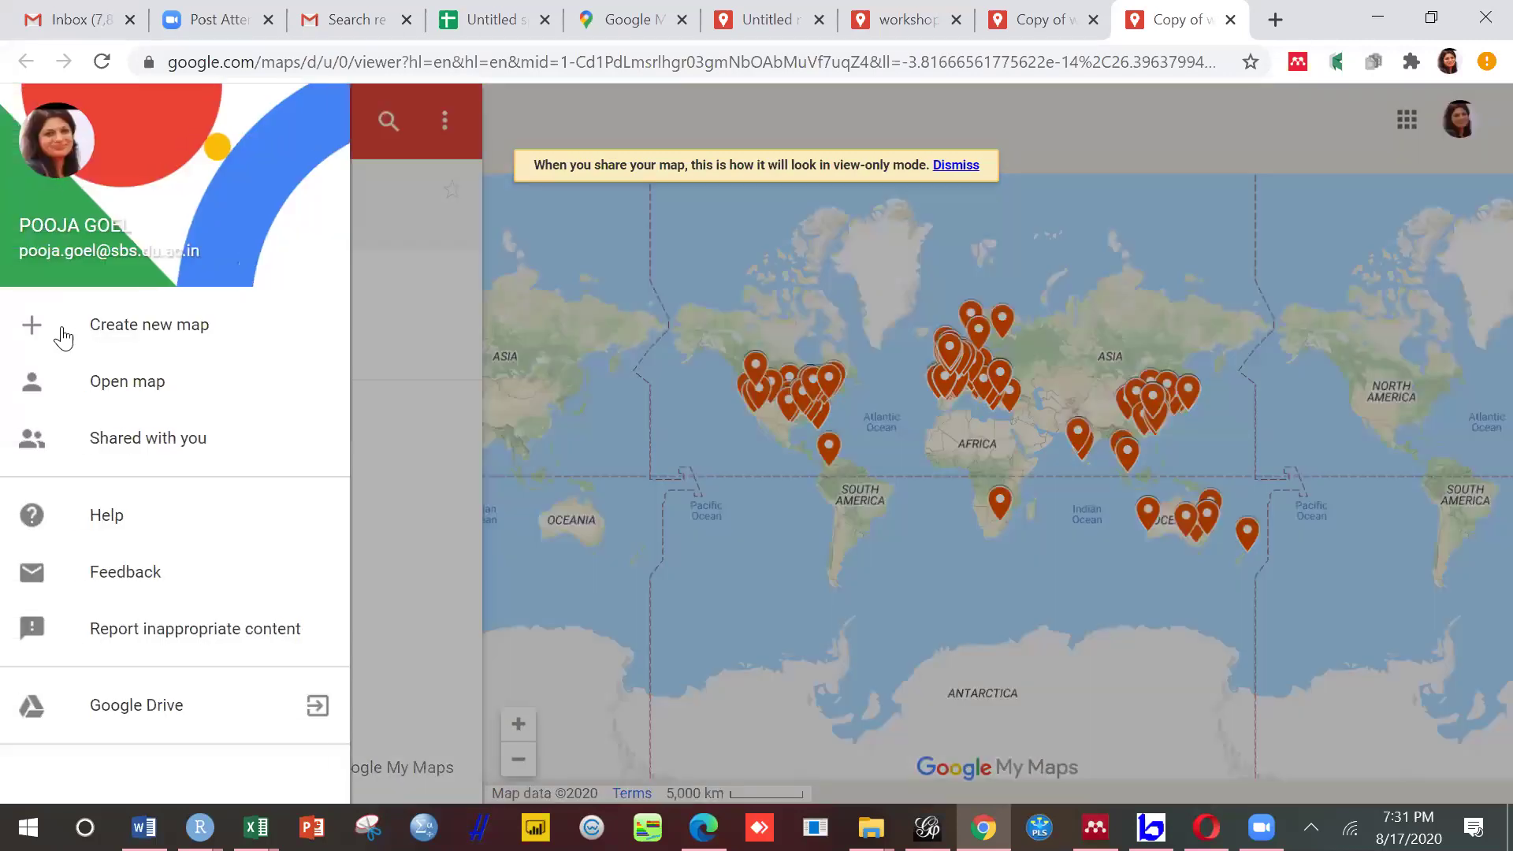
pyautogui.click(318, 706)
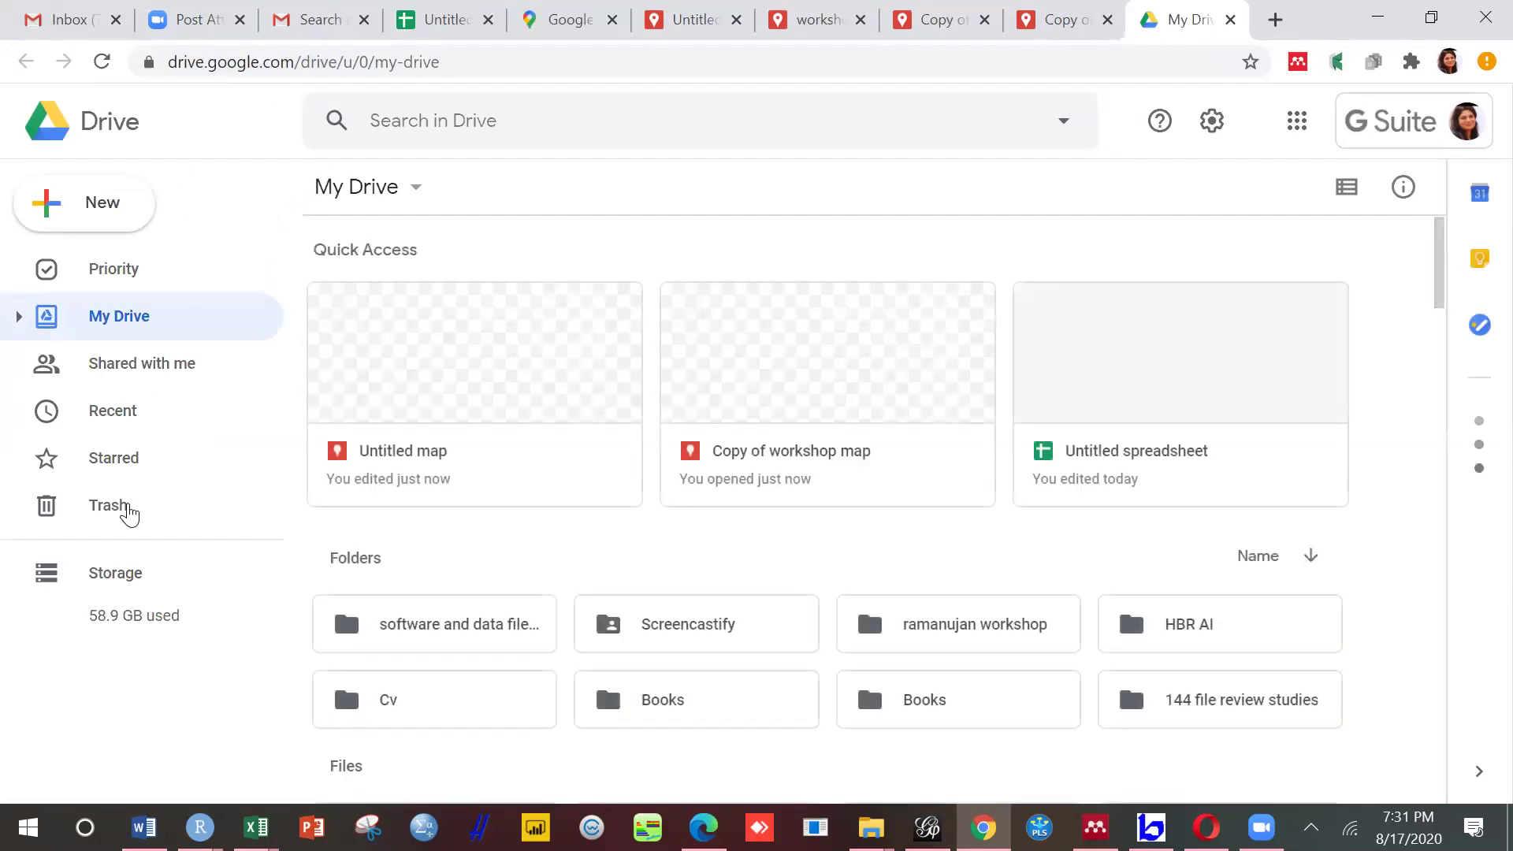
pyautogui.doubleClick(744, 397)
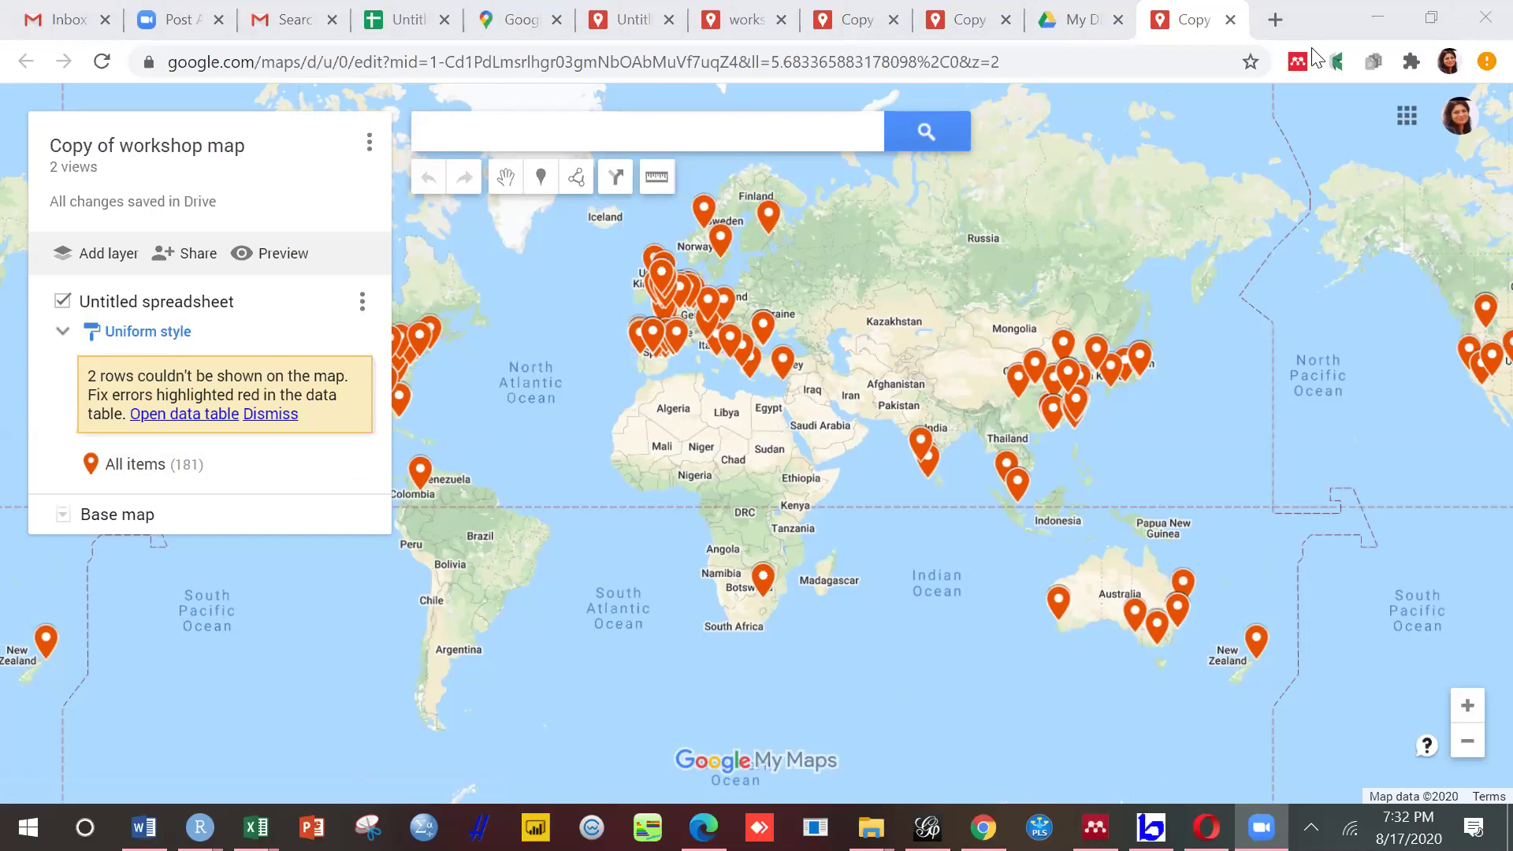
pyautogui.click(370, 143)
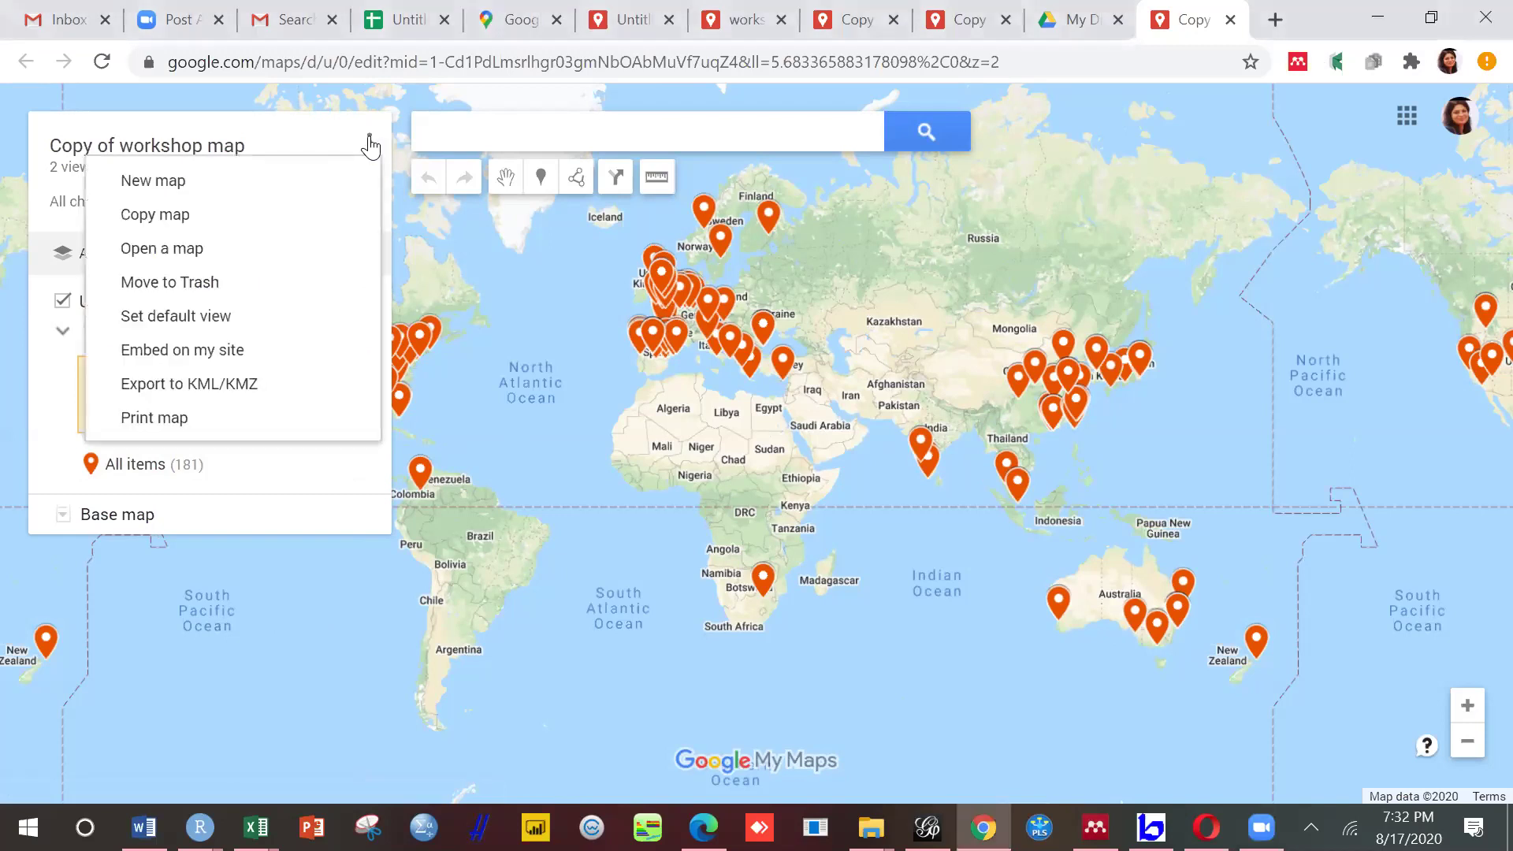
pyautogui.click(407, 166)
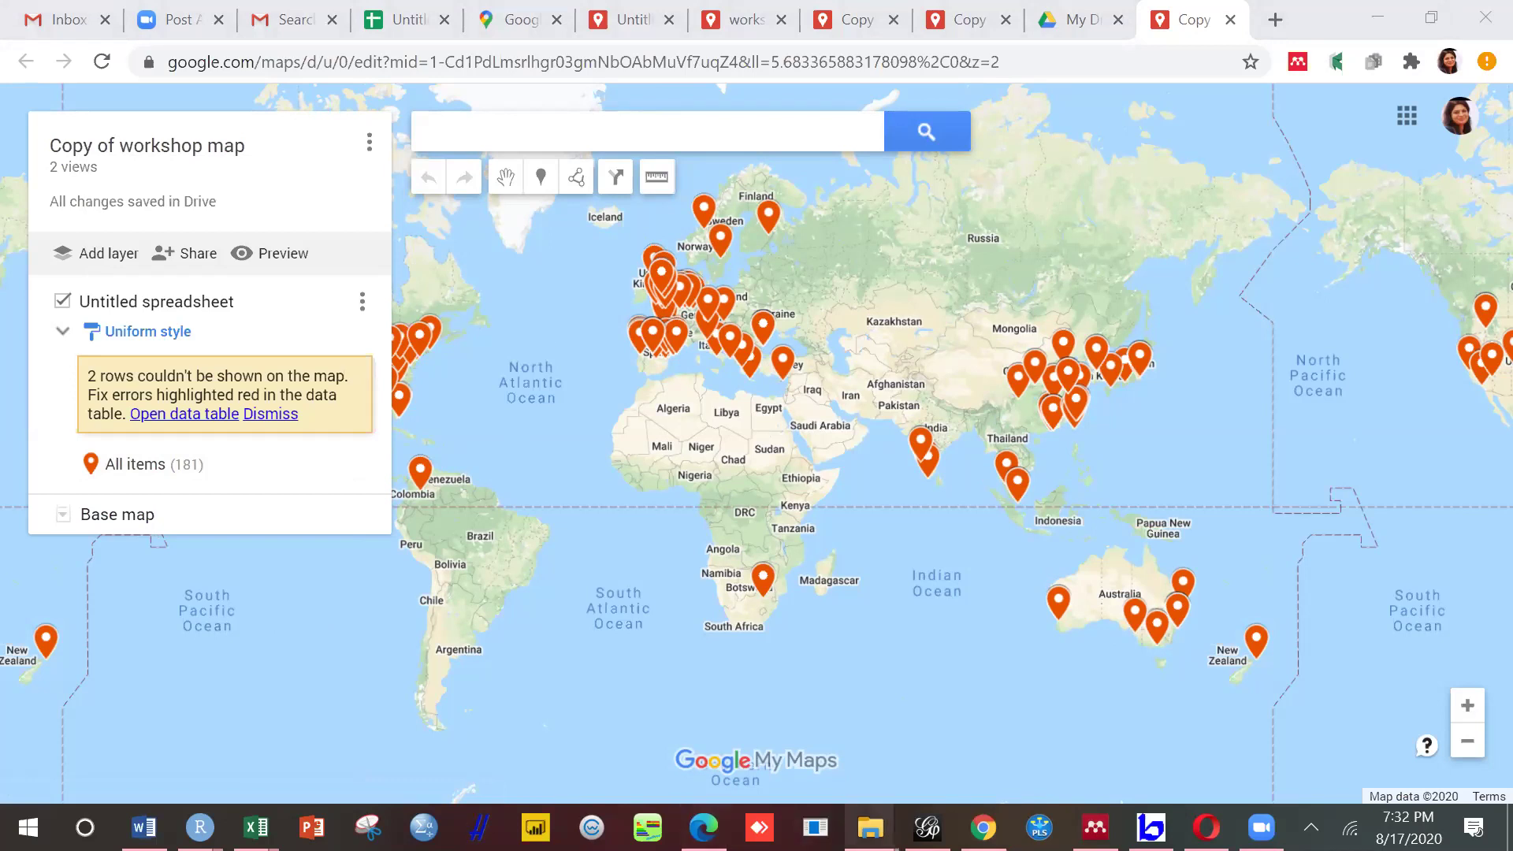
# Step: Switch to the scopus (4) workbook in Excel and copy the Affiliations entries in cells O2 to O88
pyautogui.click(983, 827)
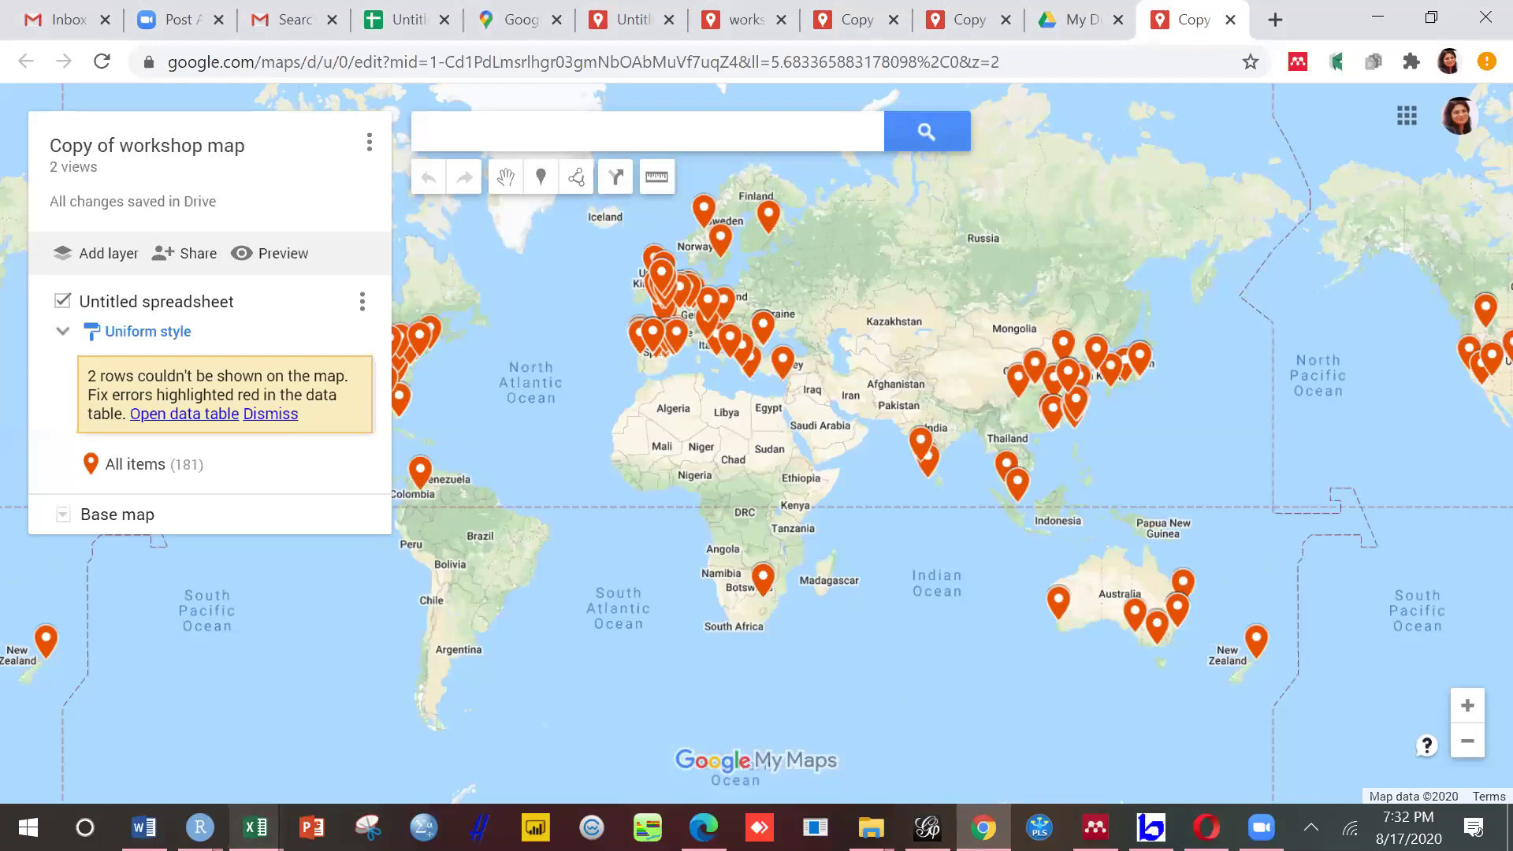
pyautogui.moveTo(255, 827)
pyautogui.click(188, 726)
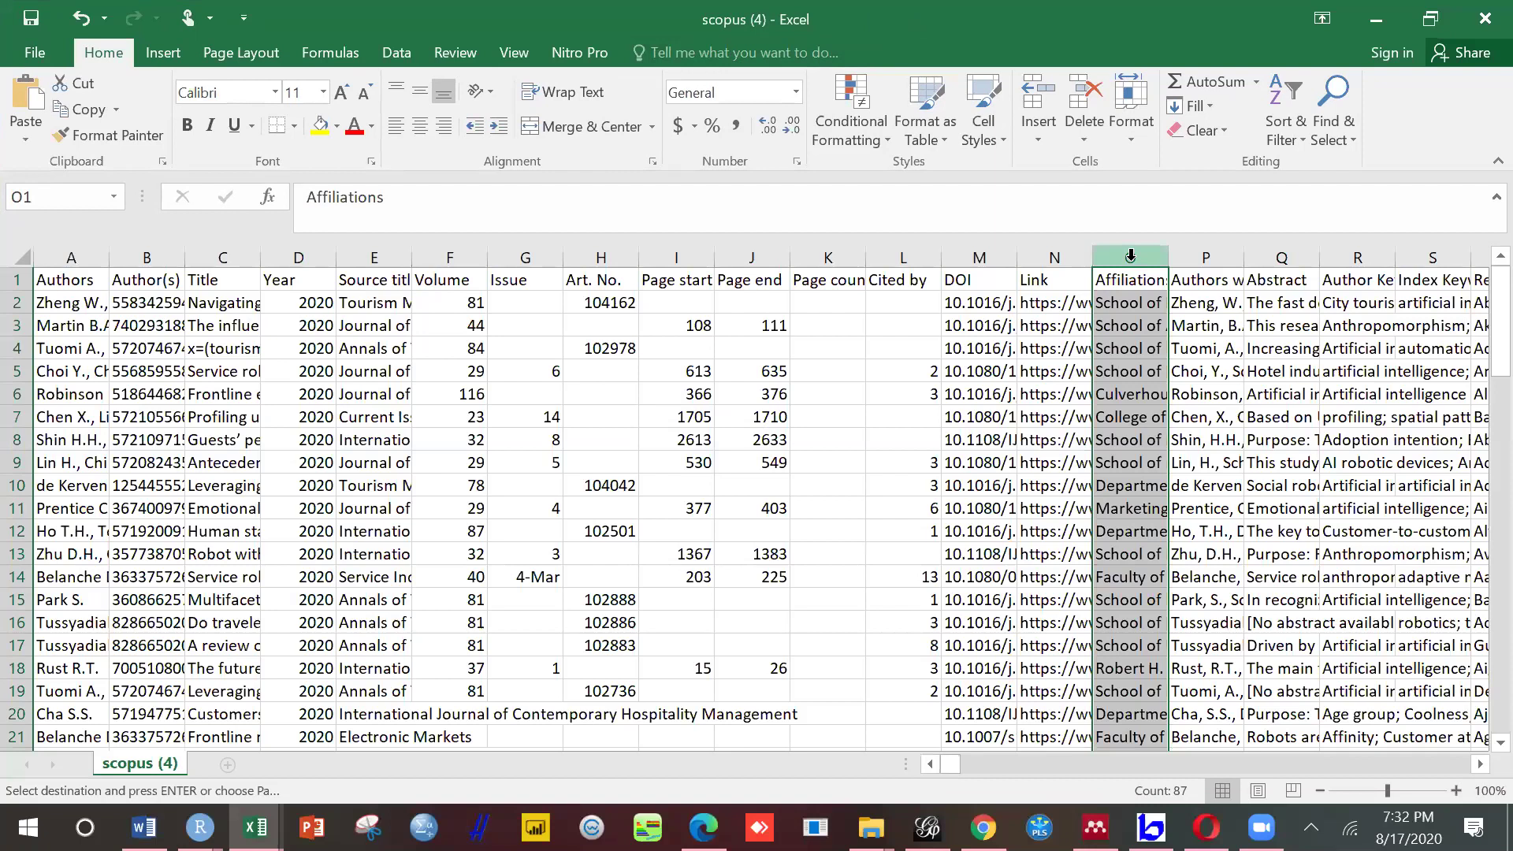
pyautogui.click(1123, 304)
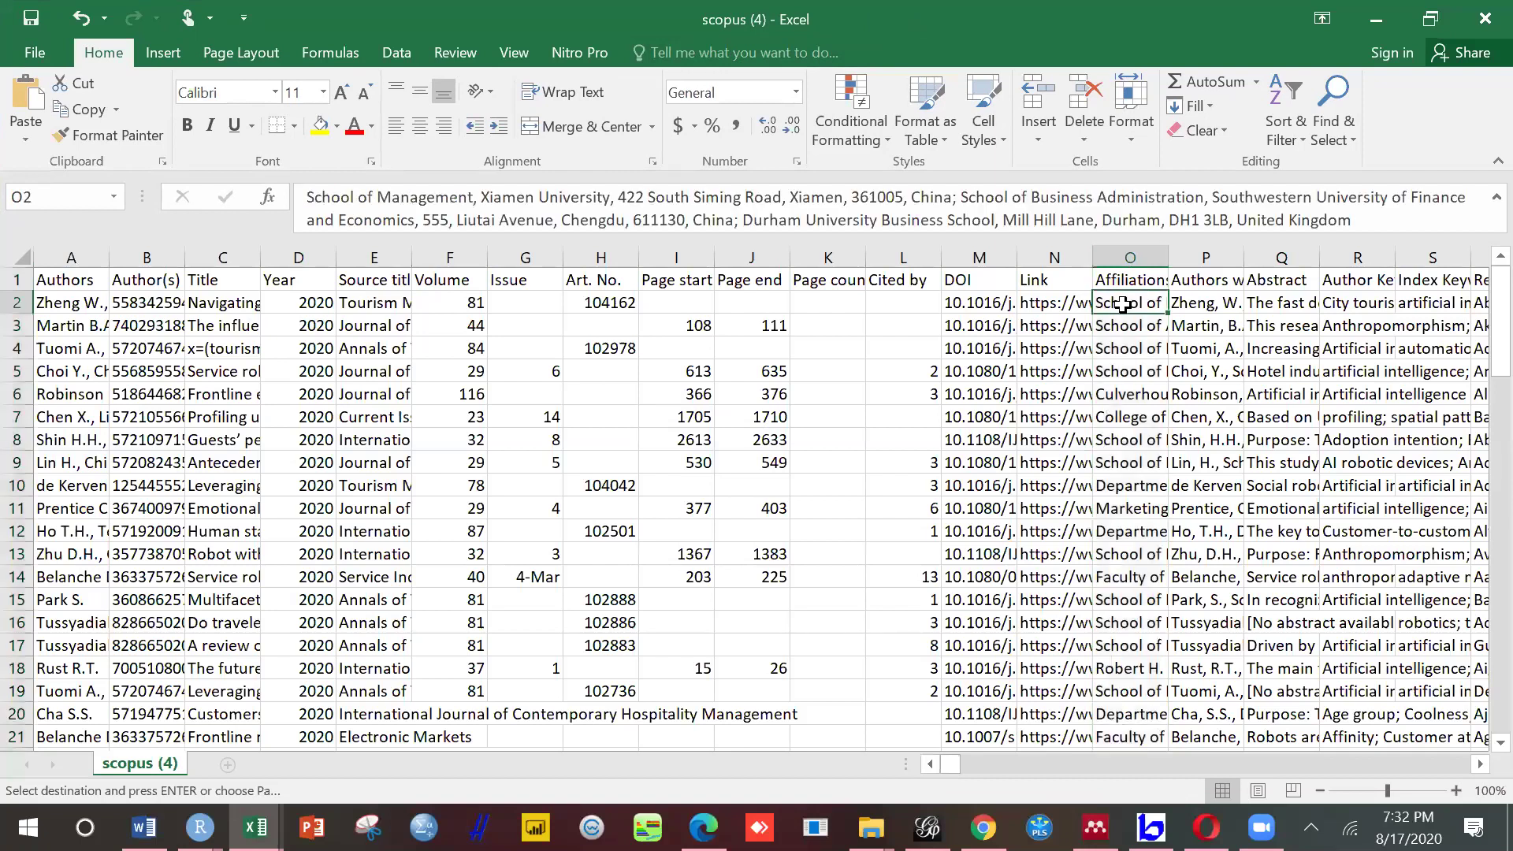
pyautogui.hotkey('shift', 'Down')
pyautogui.hotkey('shift', 'Down')
pyautogui.hotkey('shift', 'Down')
pyautogui.hotkey('shift', 'Down')
pyautogui.hotkey('shift', 'Down')
pyautogui.hotkey('shift', 'Down')
pyautogui.hotkey('shift', 'Down')
pyautogui.hotkey('shift', 'Down')
pyautogui.hotkey('shift', 'Down')
pyautogui.hotkey('shift', 'Down')
pyautogui.hotkey('shift', 'Down')
pyautogui.hotkey('shift', 'Down')
pyautogui.hotkey('shift', 'Down')
pyautogui.hotkey('shift', 'Down')
pyautogui.hotkey('shift', 'Down')
pyautogui.hotkey('shift', 'Down')
pyautogui.hotkey('shift', 'Down')
pyautogui.hotkey('shift', 'Down')
pyautogui.hotkey('shift', 'Down')
pyautogui.hotkey('shift', 'Down')
pyautogui.hotkey('shift', 'Down')
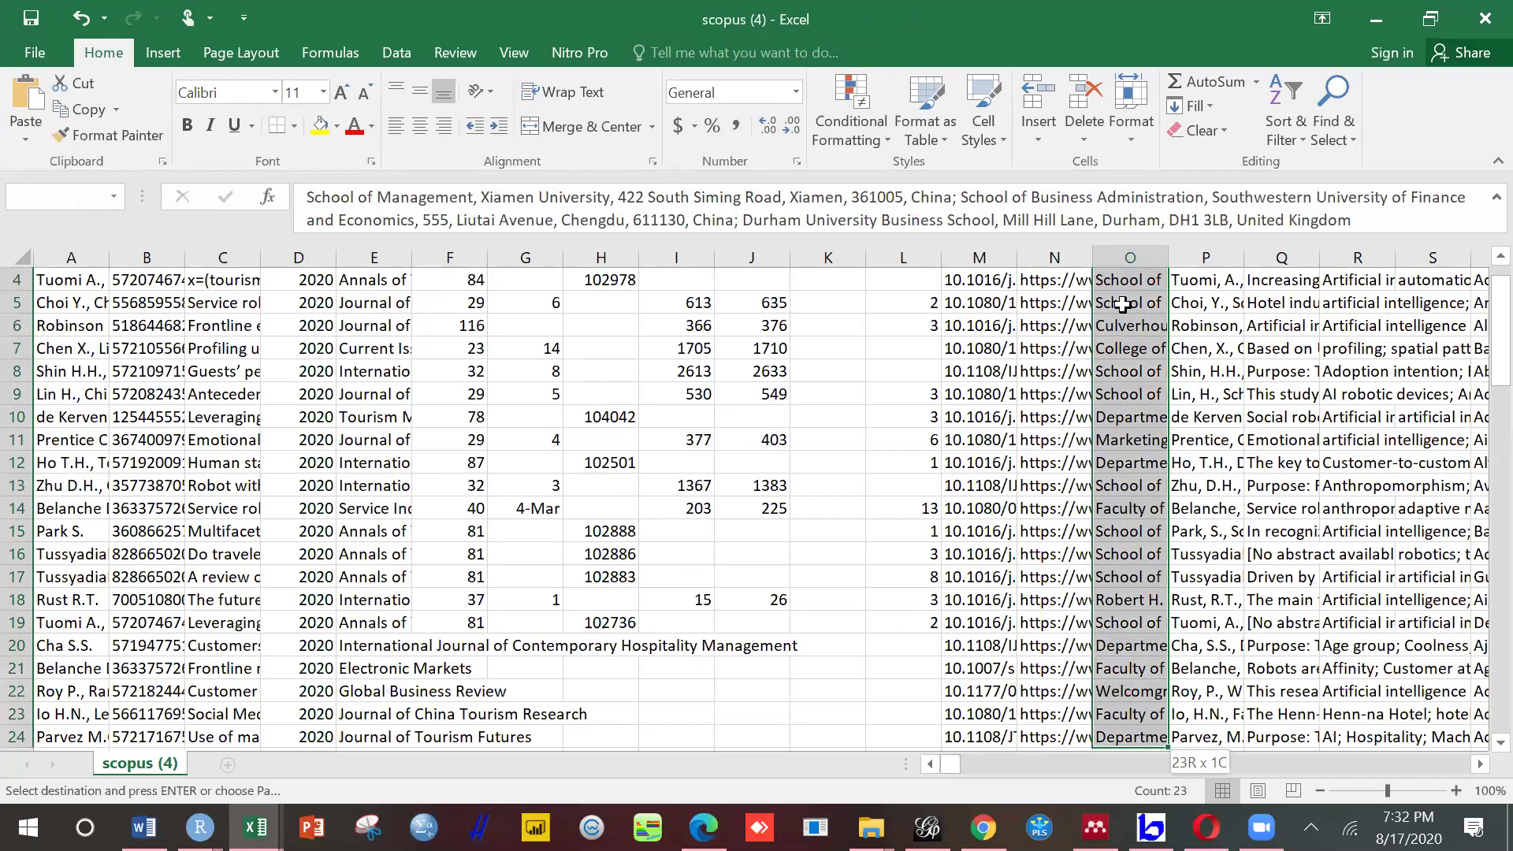
pyautogui.hotkey('shift', 'Down')
pyautogui.hotkey('shift', 'Down')
pyautogui.hotkey('shift', 'Down')
pyautogui.hotkey('shift', 'Down')
pyautogui.hotkey('shift', 'Down')
pyautogui.hotkey('shift', 'Down')
pyautogui.hotkey('shift', 'Down')
pyautogui.hotkey('shift', 'Down')
pyautogui.hotkey('shift', 'Down')
pyautogui.hotkey('shift', 'Down')
pyautogui.hotkey('shift', 'Down')
pyautogui.hotkey('shift', 'Down')
pyautogui.hotkey('shift', 'Down')
pyautogui.hotkey('shift', 'Down')
pyautogui.hotkey('shift', 'Down')
pyautogui.hotkey('shift', 'Down')
pyautogui.hotkey('shift', 'Down')
pyautogui.hotkey('shift', 'Down')
pyautogui.hotkey('shift', 'Down')
pyautogui.hotkey('shift', 'Down')
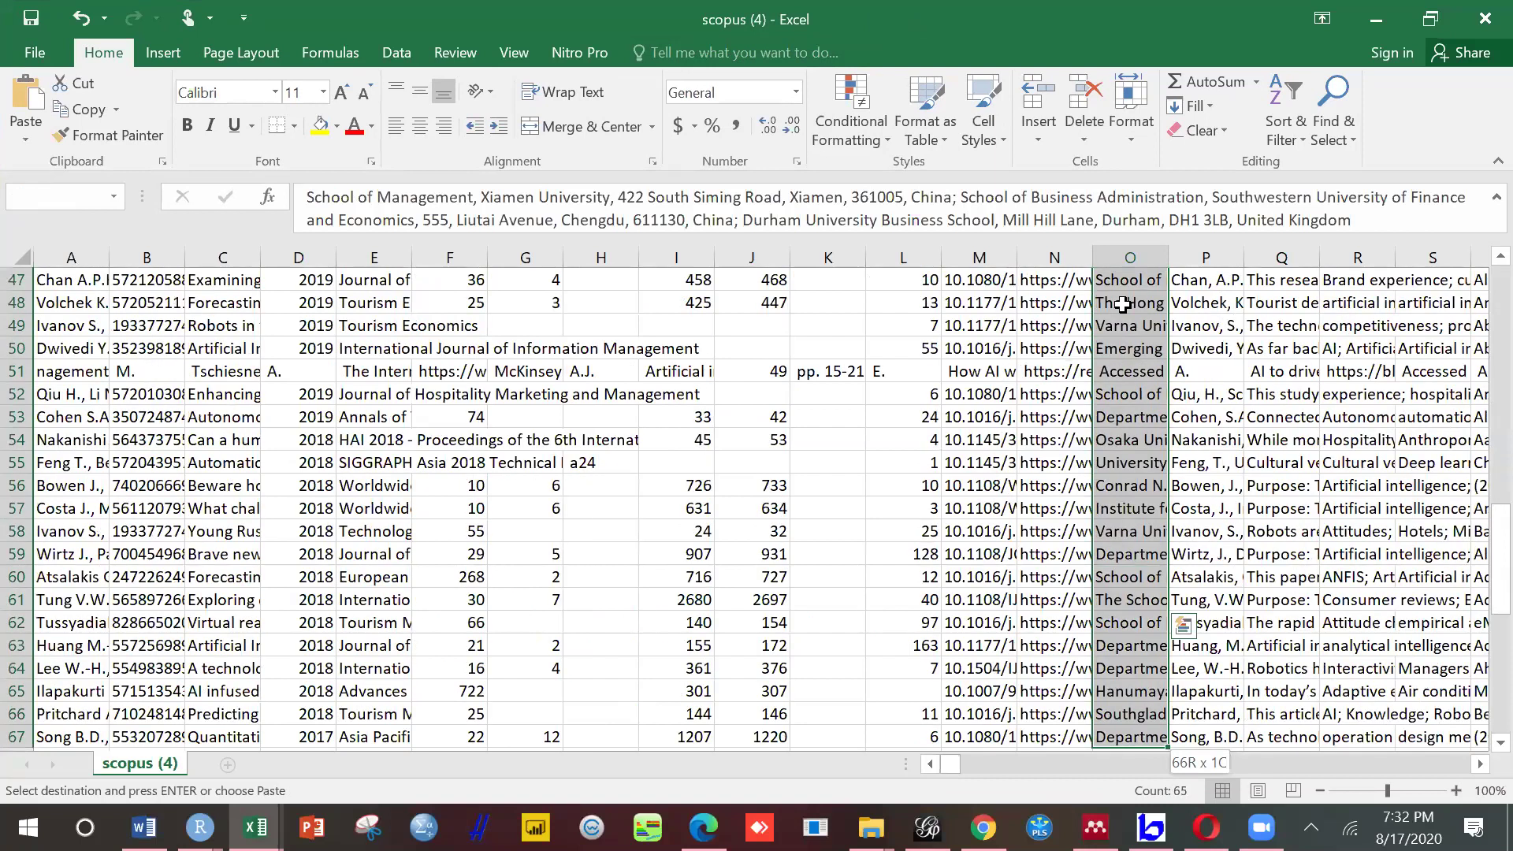
pyautogui.hotkey('shift', 'Up')
pyautogui.hotkey('shift', 'Up')
pyautogui.hotkey('shift', 'Up')
pyautogui.hotkey('shift', 'Up')
pyautogui.hotkey('shift', 'Up')
pyautogui.hotkey('shift', 'Up')
pyautogui.hotkey('shift', 'Up')
pyautogui.hotkey('shift', 'Up')
pyautogui.hotkey('shift', 'Up')
pyautogui.hotkey('shift', 'Up')
pyautogui.hotkey('shift', 'Up')
pyautogui.hotkey('shift', 'Up')
pyautogui.hotkey('shift', 'Up')
pyautogui.hotkey('shift', 'Up')
pyautogui.hotkey('shift', 'Up')
pyautogui.hotkey('shift', 'Up')
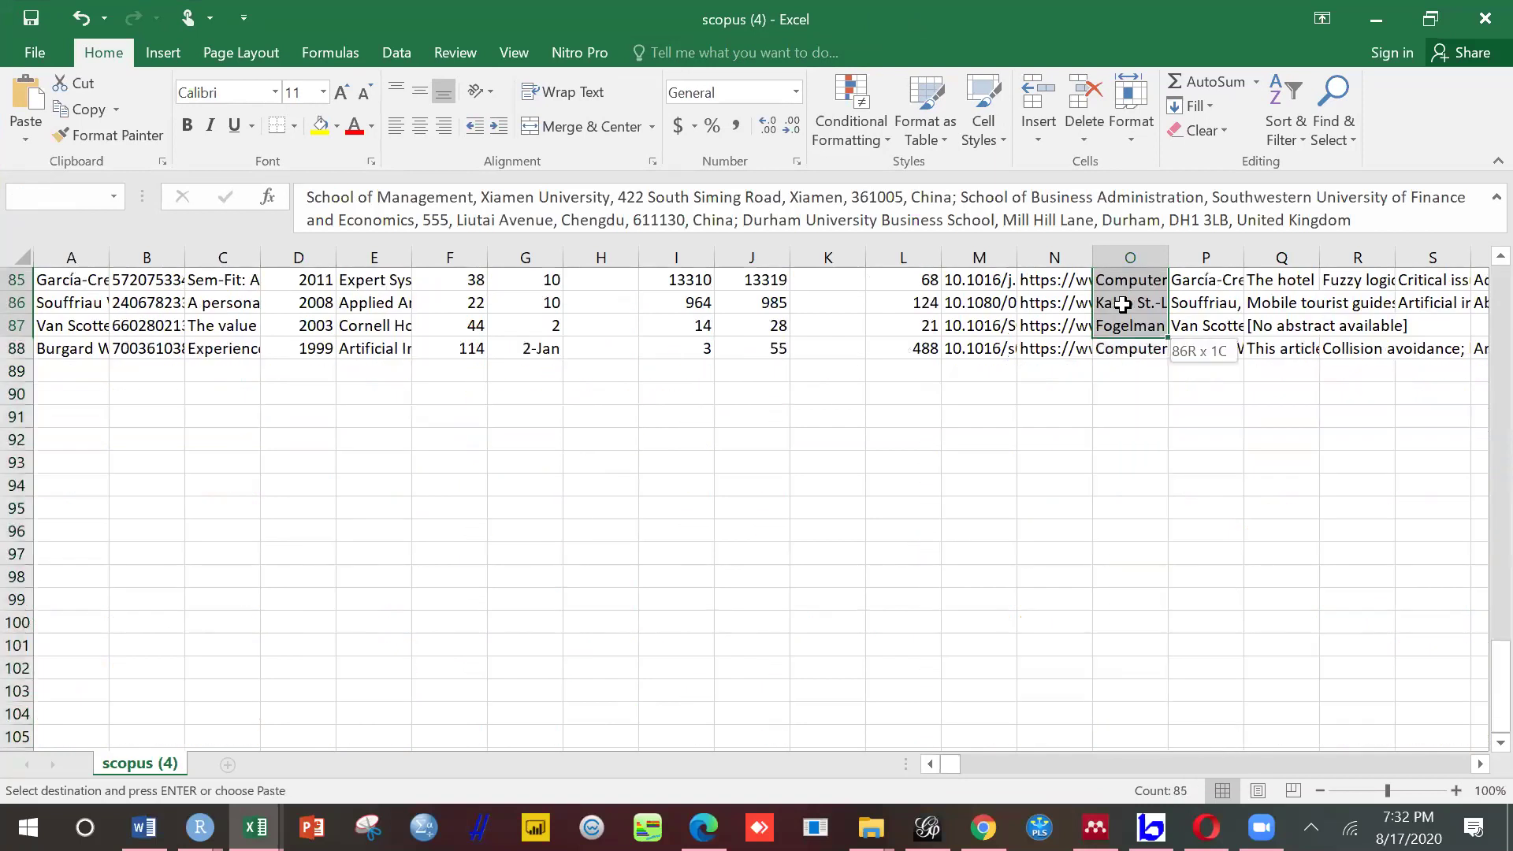
pyautogui.hotkey('ctrl', 'v')
pyautogui.hotkey('ctrl', 'c')
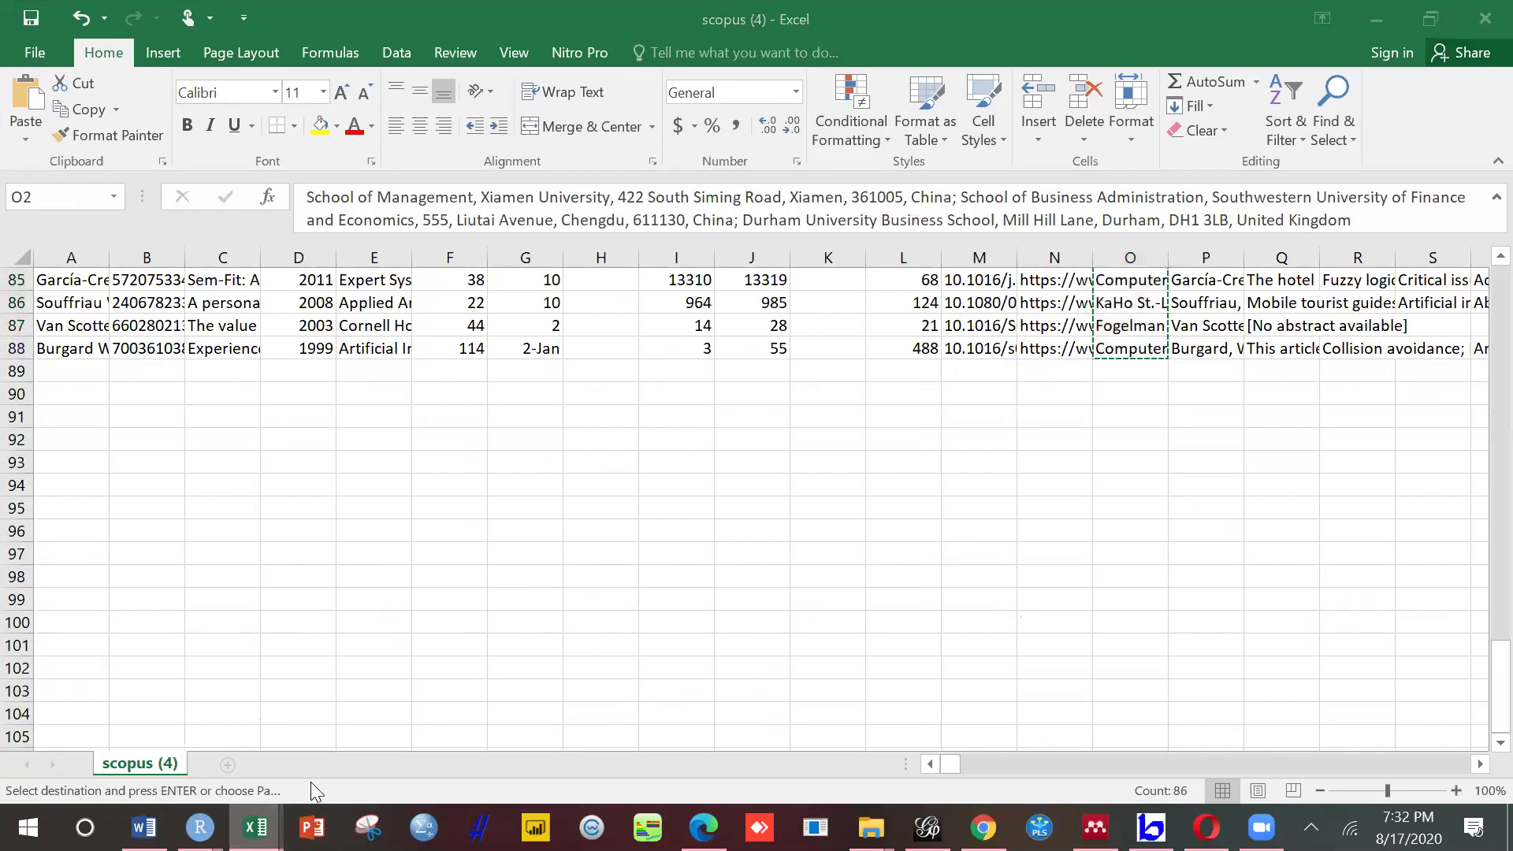
# Step: Switch to the Book1 workbook, add a new sheet, and paste the copied affiliations starting at cell A1
pyautogui.moveTo(255, 827)
pyautogui.click(384, 743)
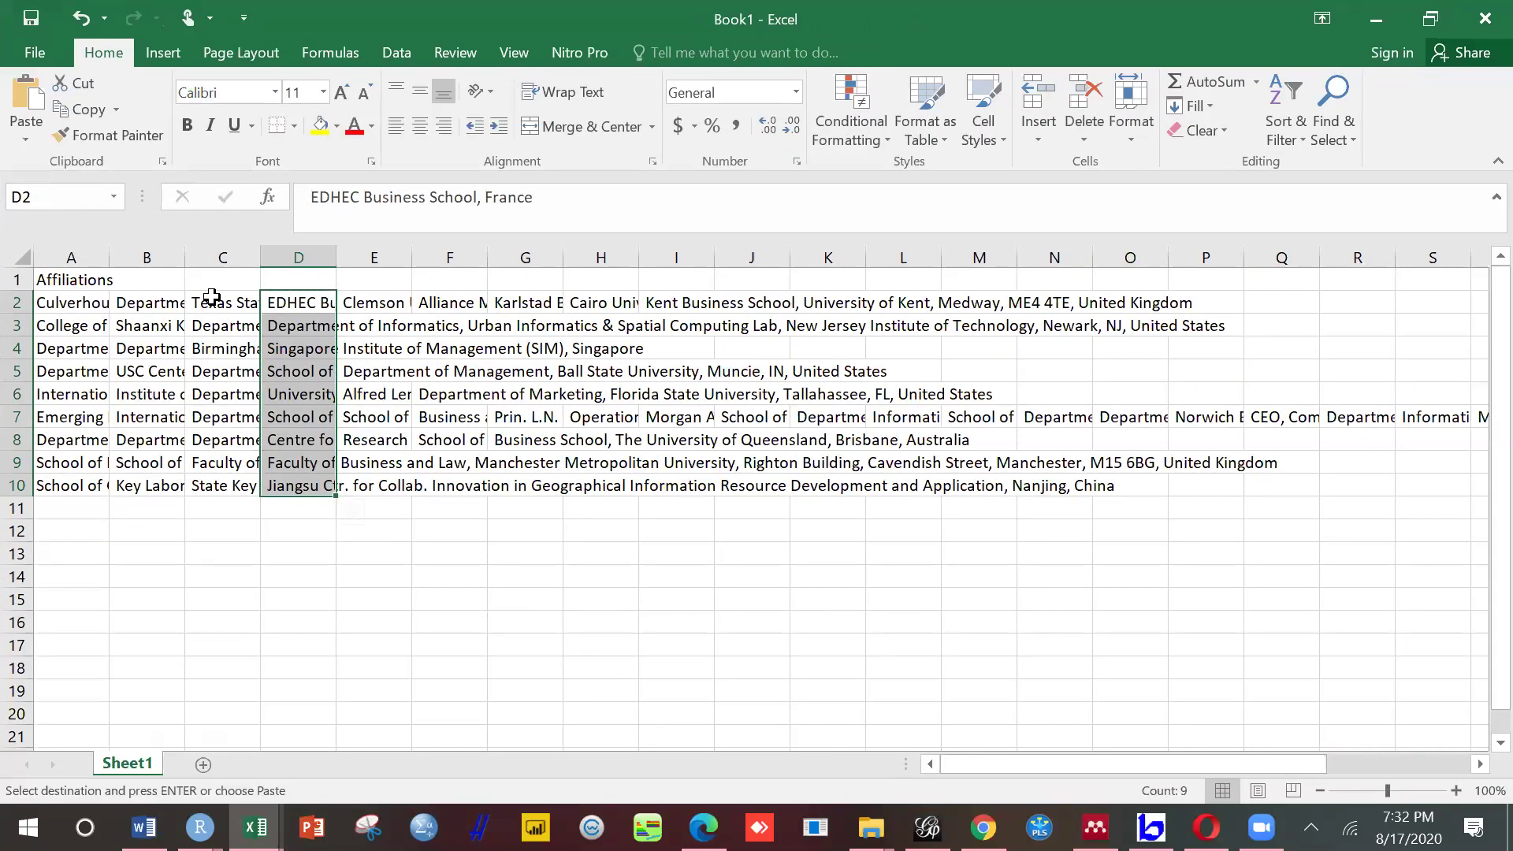
pyautogui.click(203, 765)
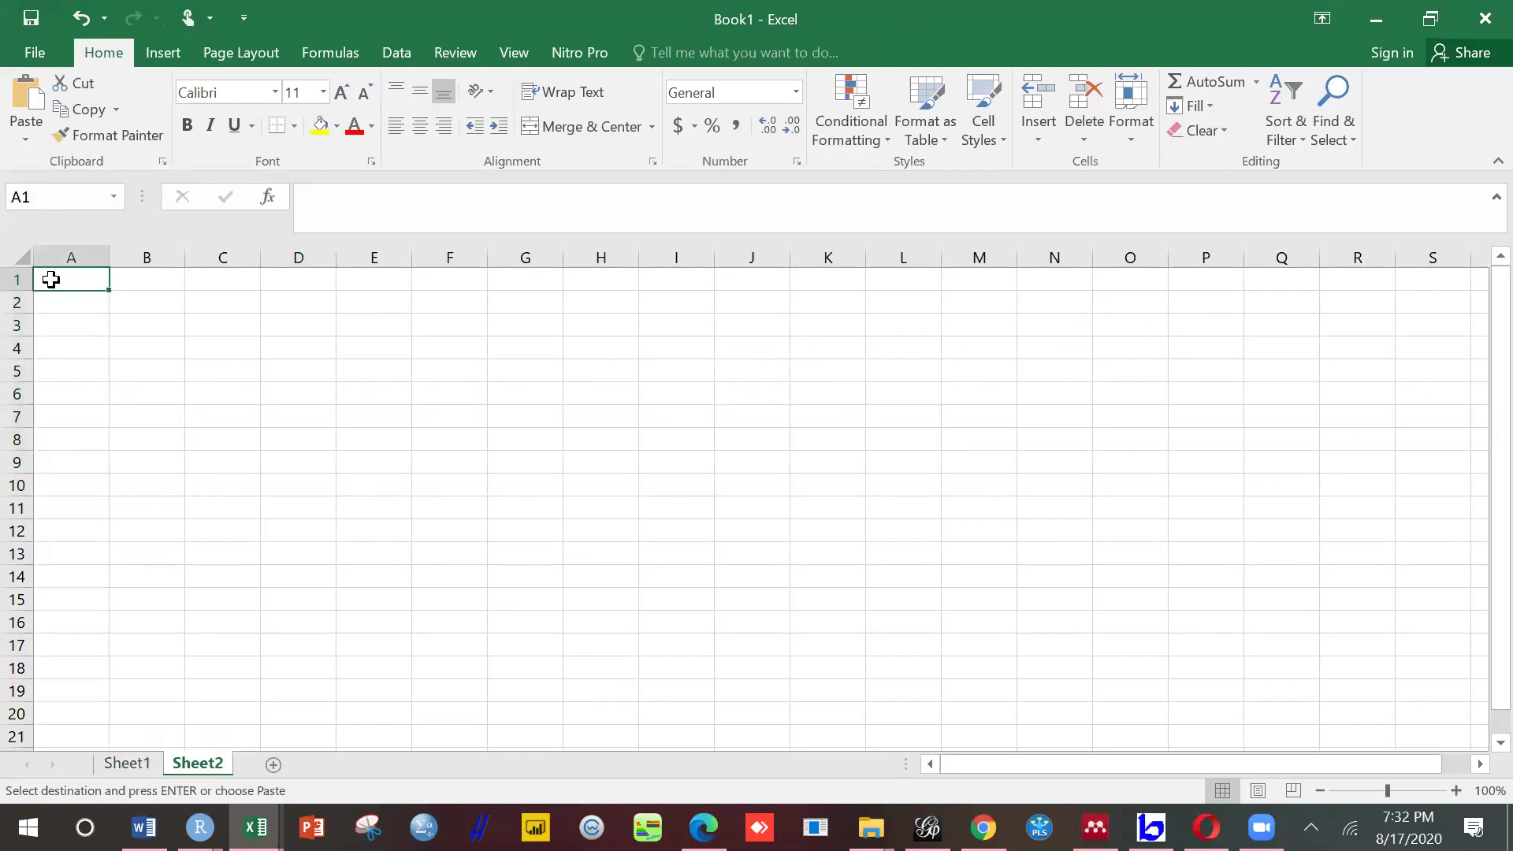
pyautogui.hotkey('ctrl', 'v')
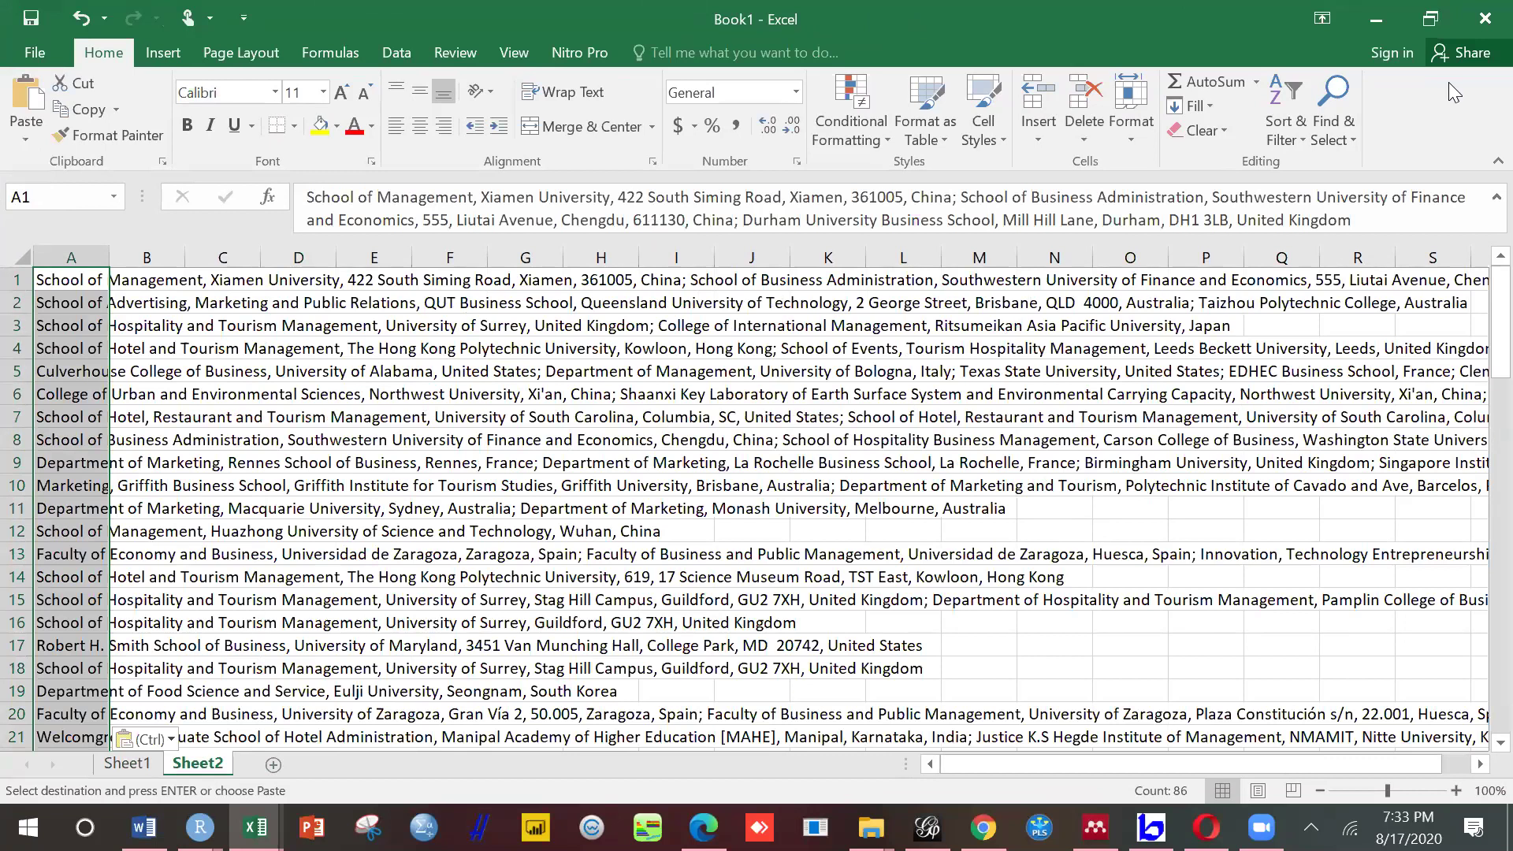
# Step: Split the pasted affiliations in column A with Text to Columns as delimited data, using semicolon as the delimiter and General column format
pyautogui.click(391, 53)
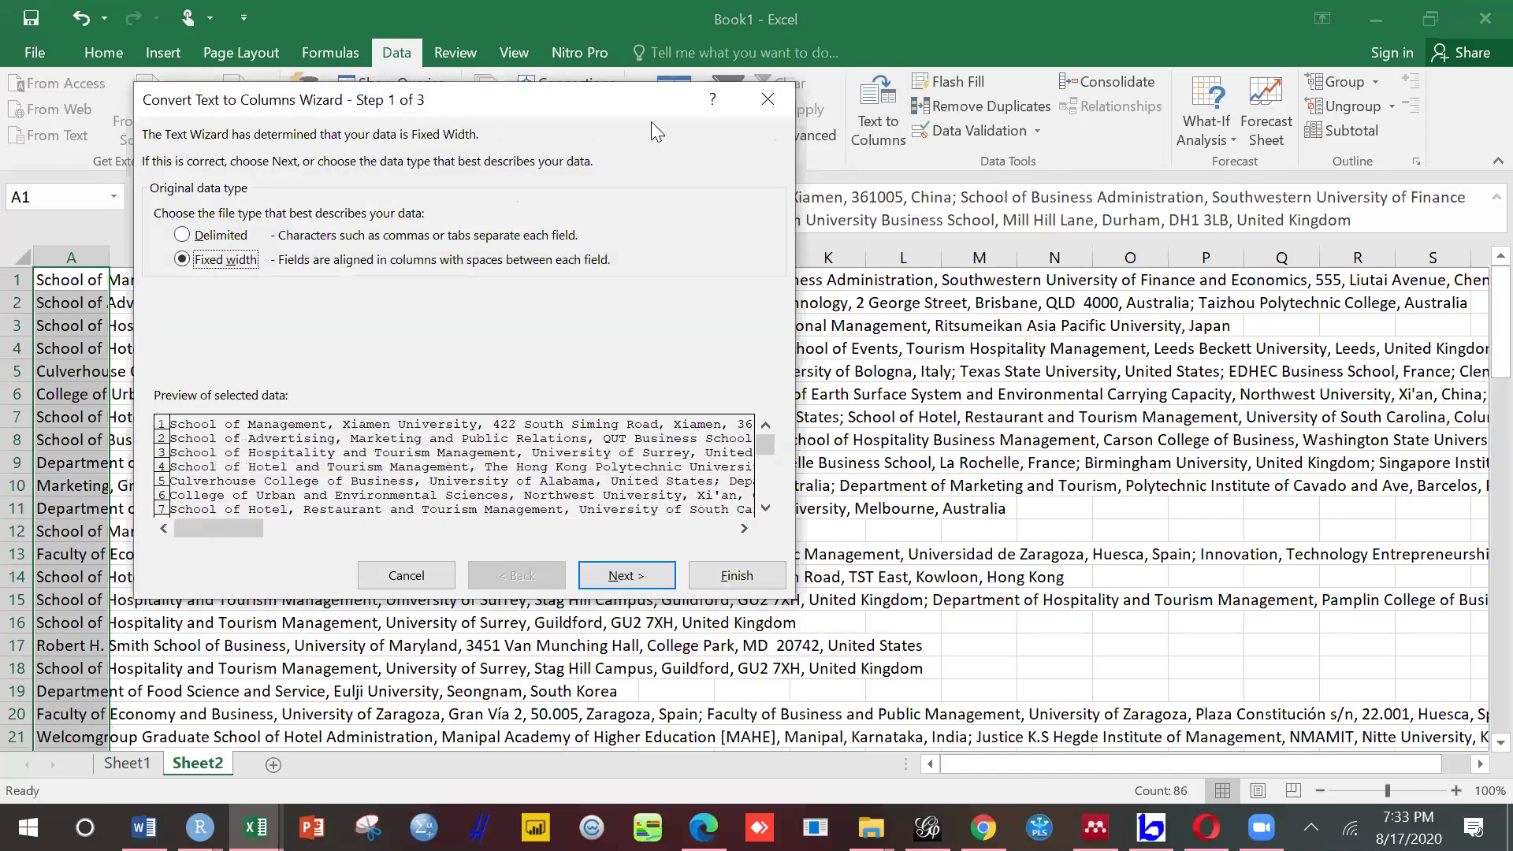
pyautogui.click(766, 98)
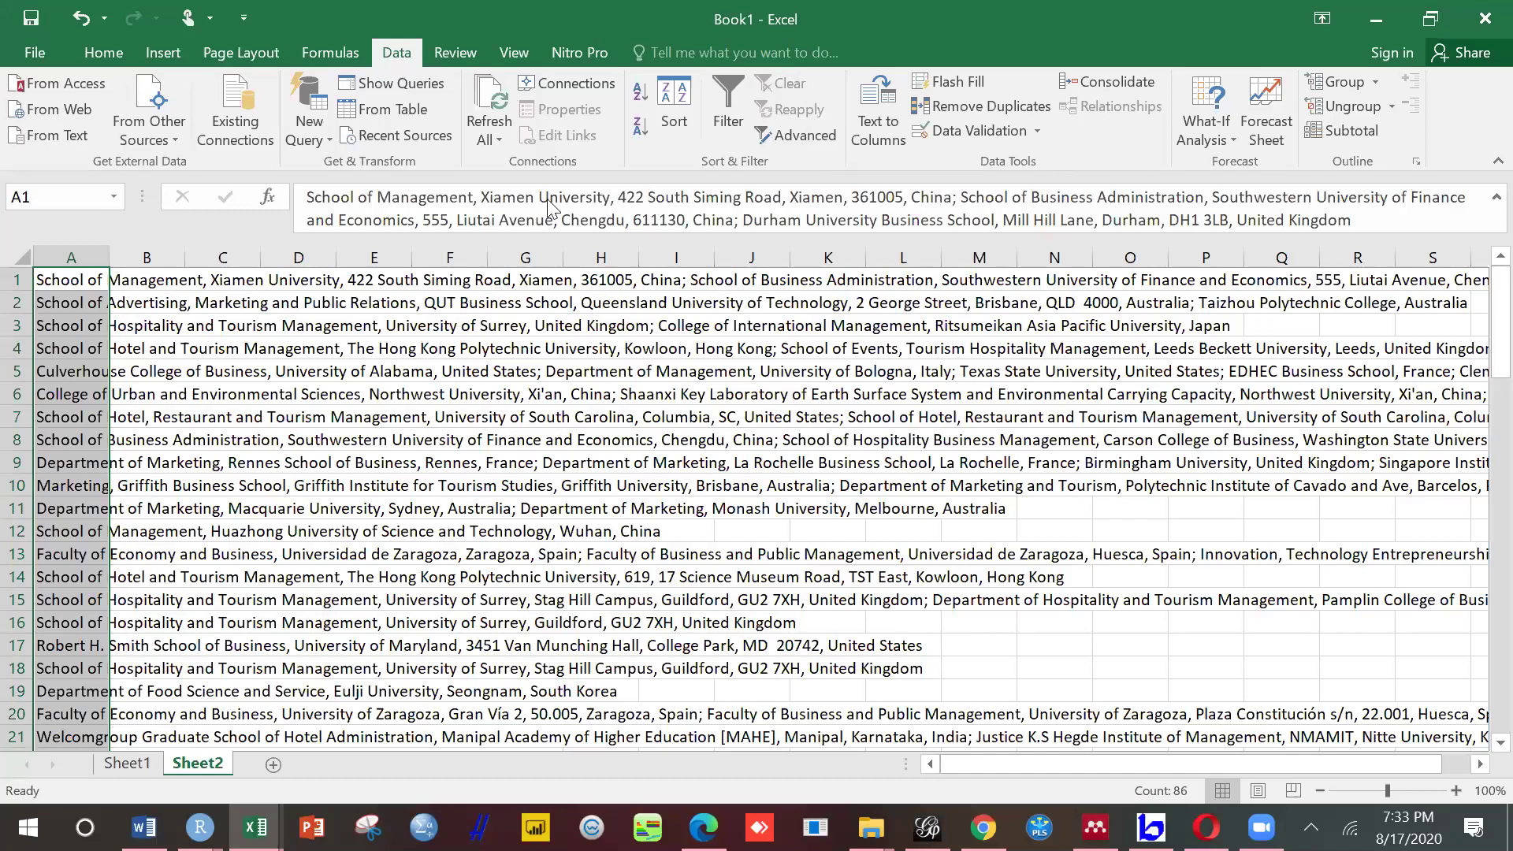
pyautogui.hotkey('alt', 'a')
pyautogui.press('e')
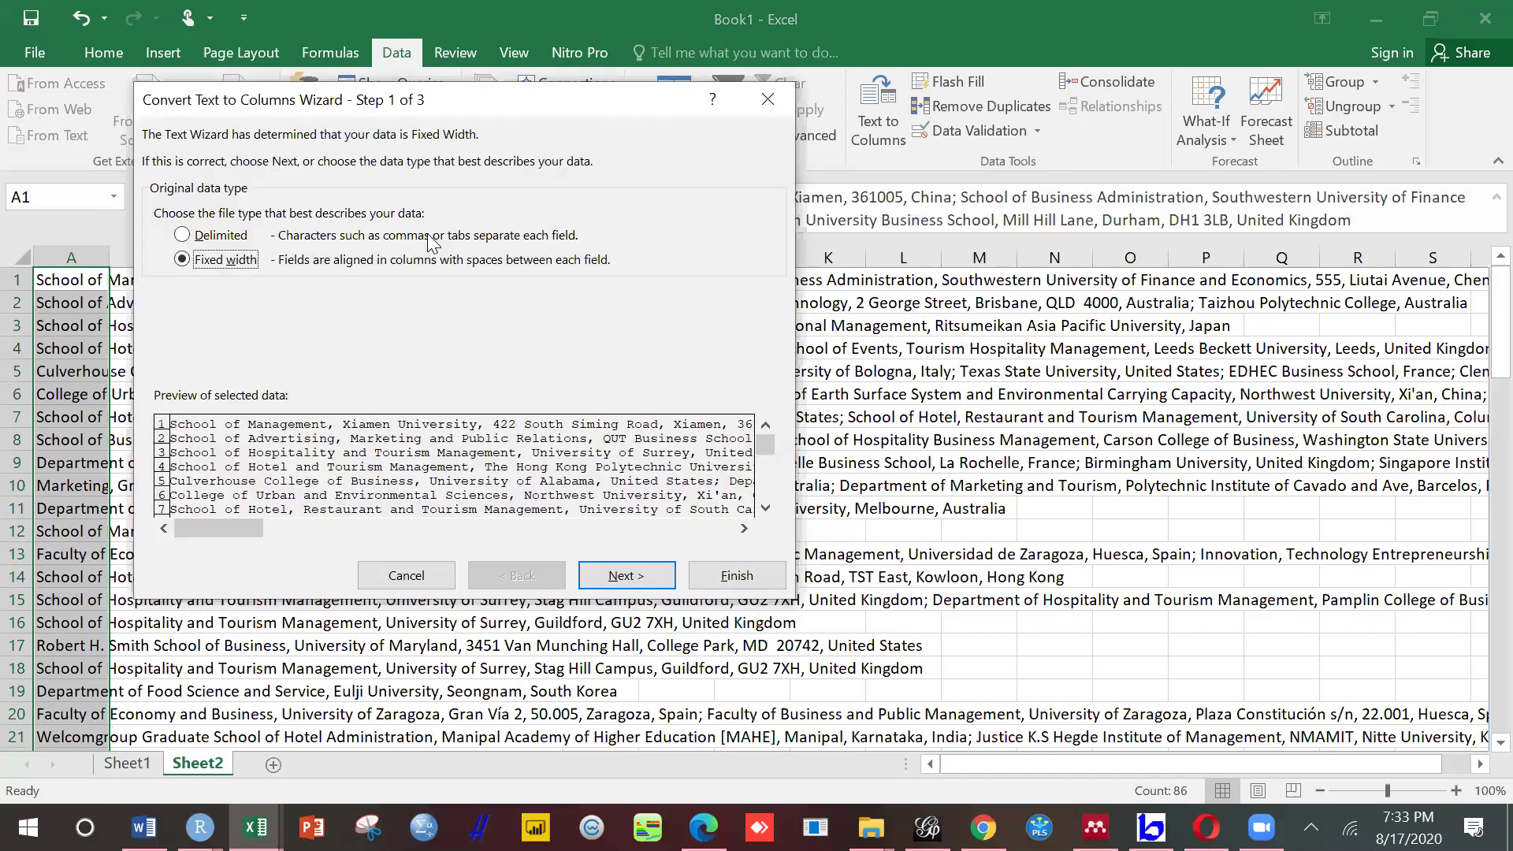
pyautogui.click(207, 236)
pyautogui.click(620, 576)
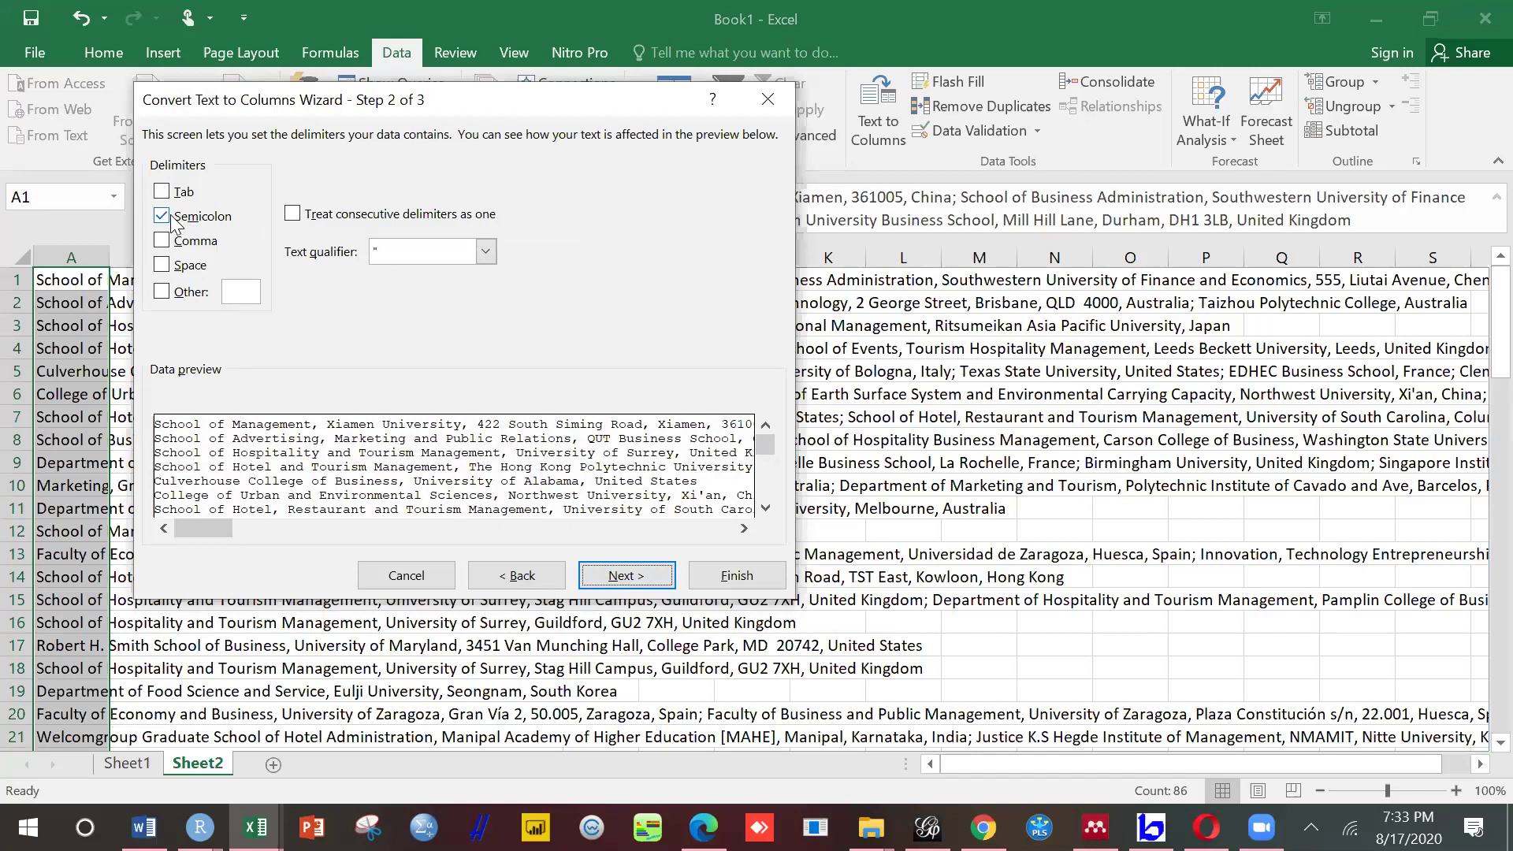
pyautogui.click(642, 583)
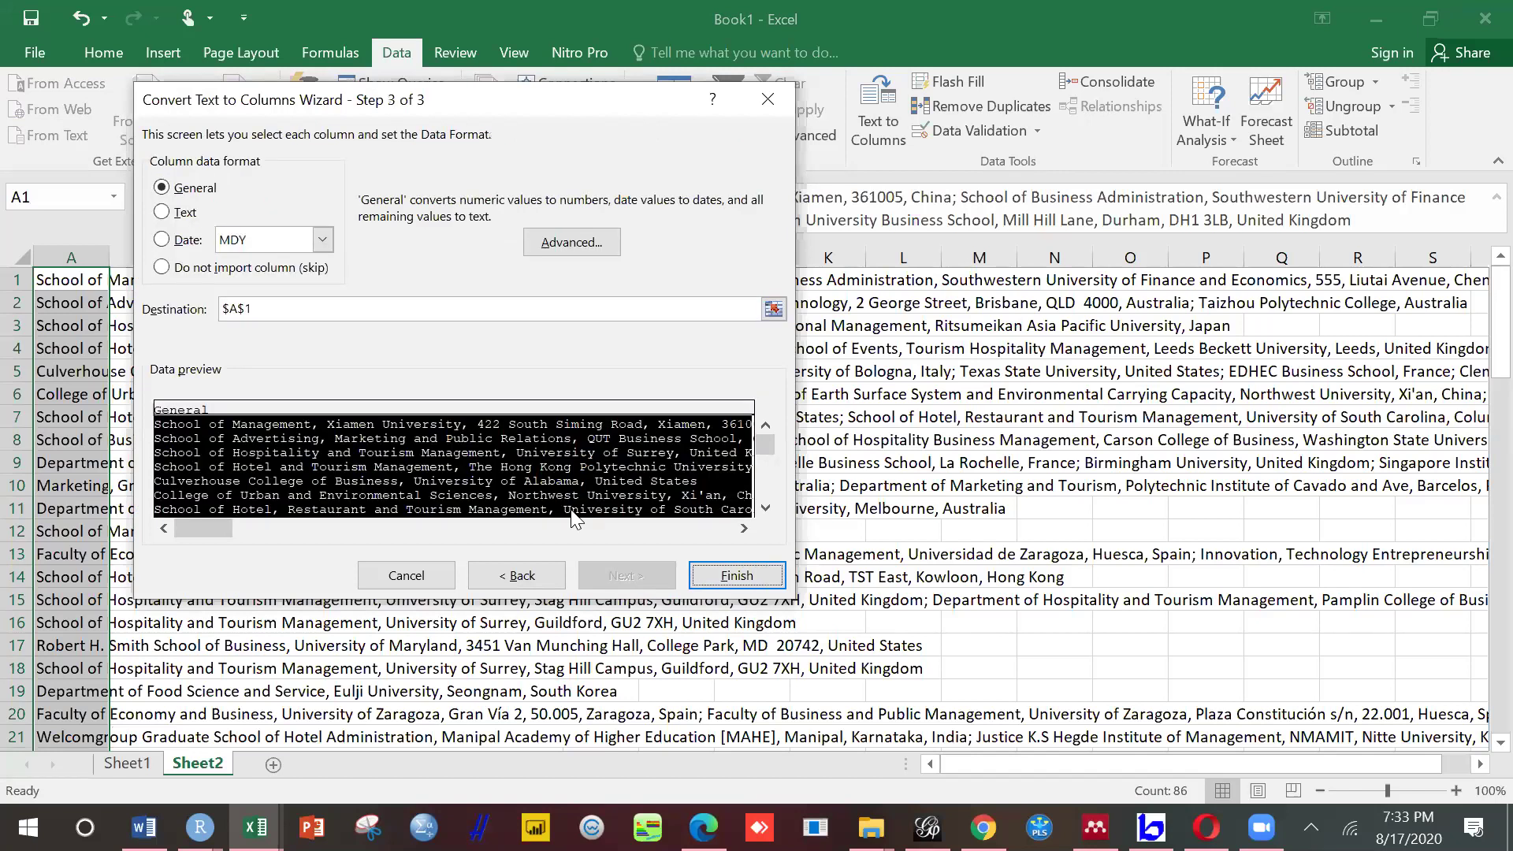
# Step: Complete the Text to Columns conversion of the affiliations with the General format and destination $A$1
pyautogui.click(738, 579)
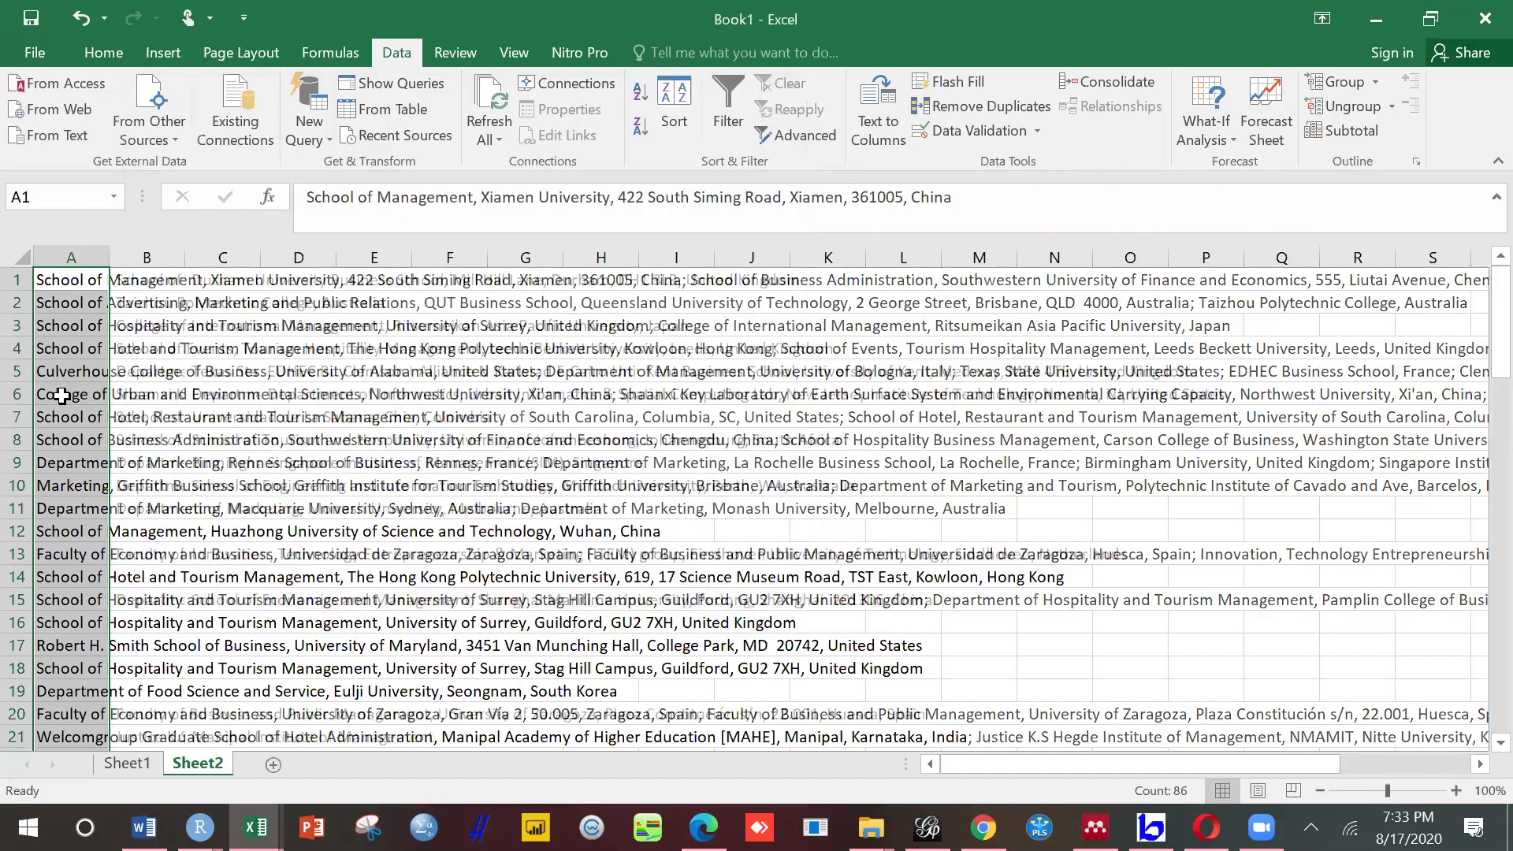
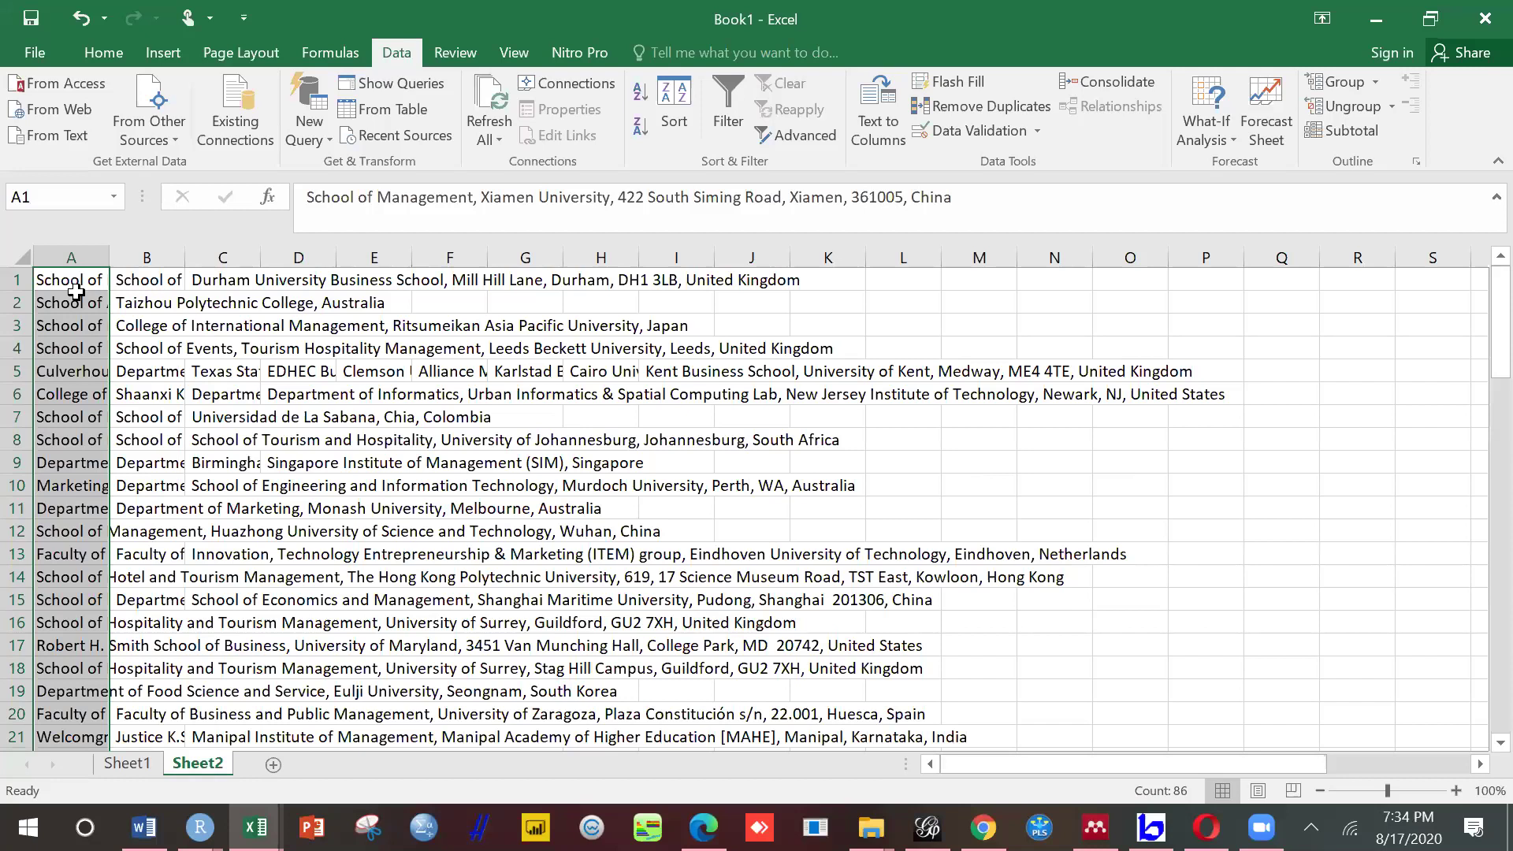
# Step: Find the blank cells among column A's entries with Go To Special and delete their sheet rows
pyautogui.moveTo(75, 286); pyautogui.dragTo(75, 756)
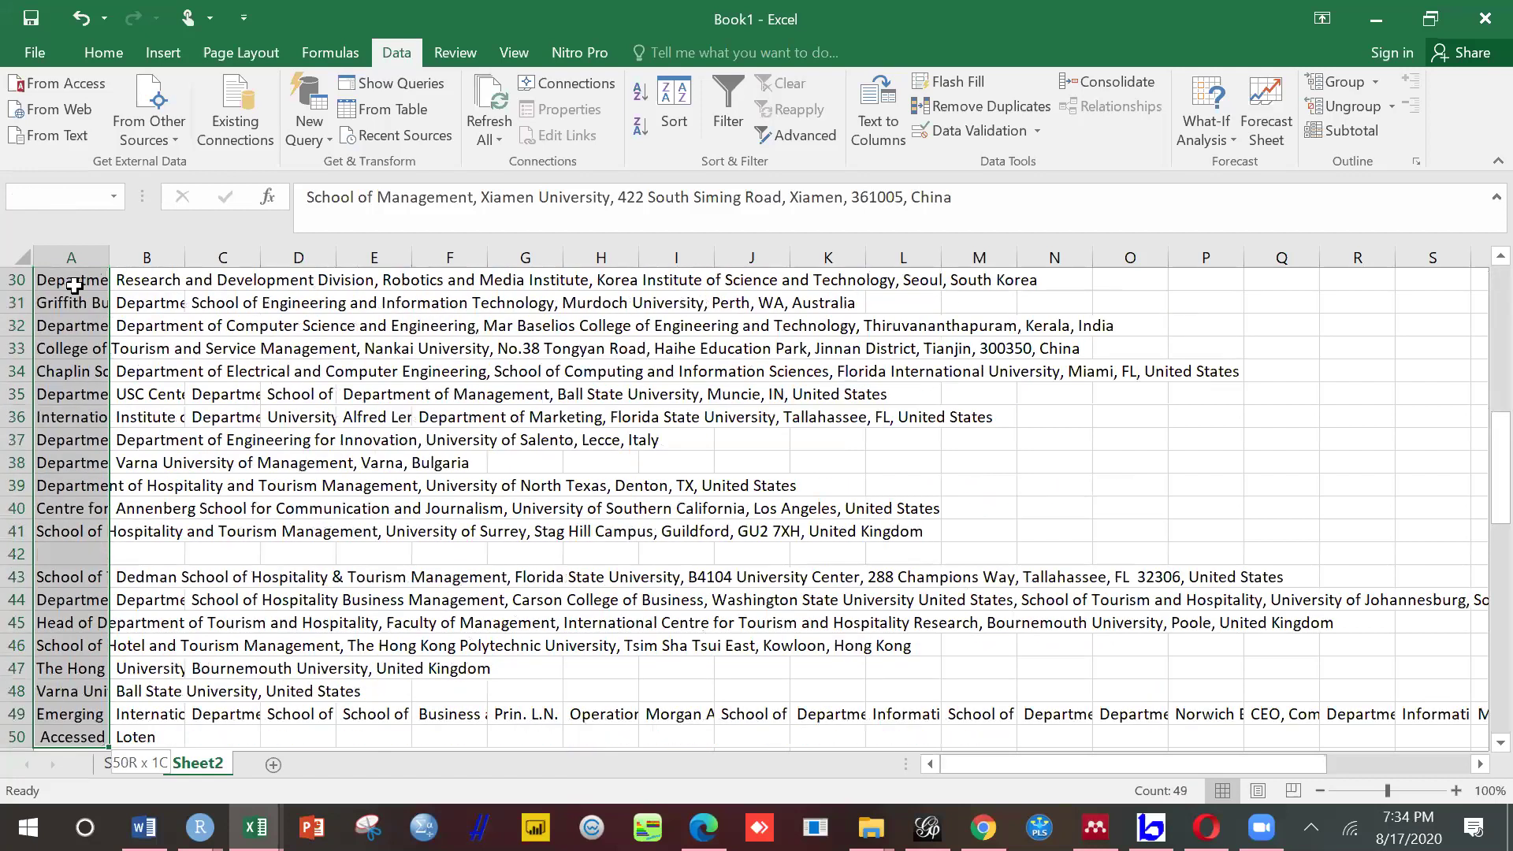
pyautogui.moveTo(74, 285); pyautogui.dragTo(75, 285)
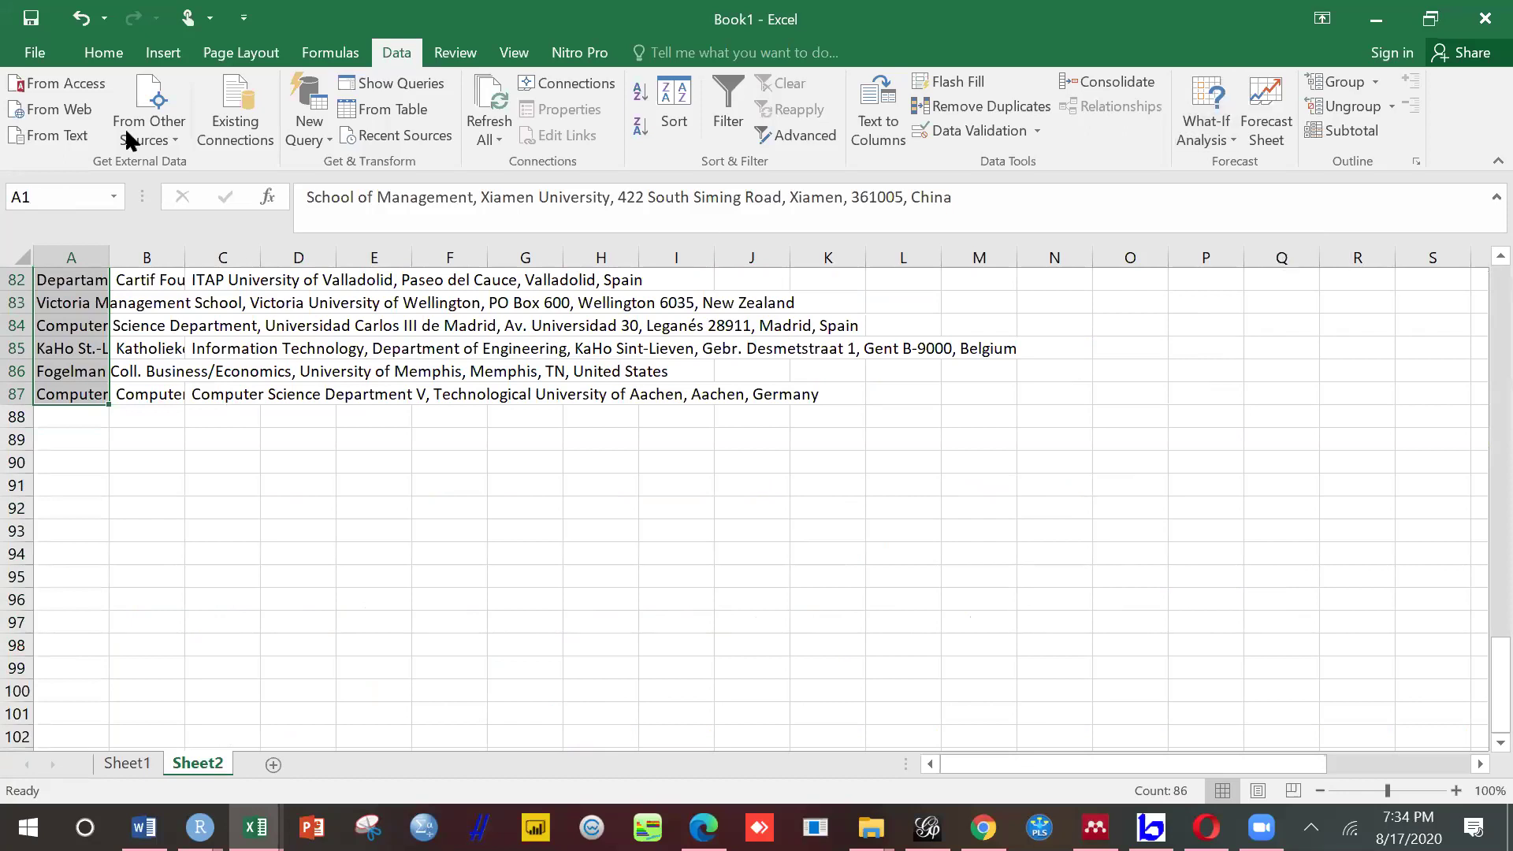
pyautogui.click(96, 55)
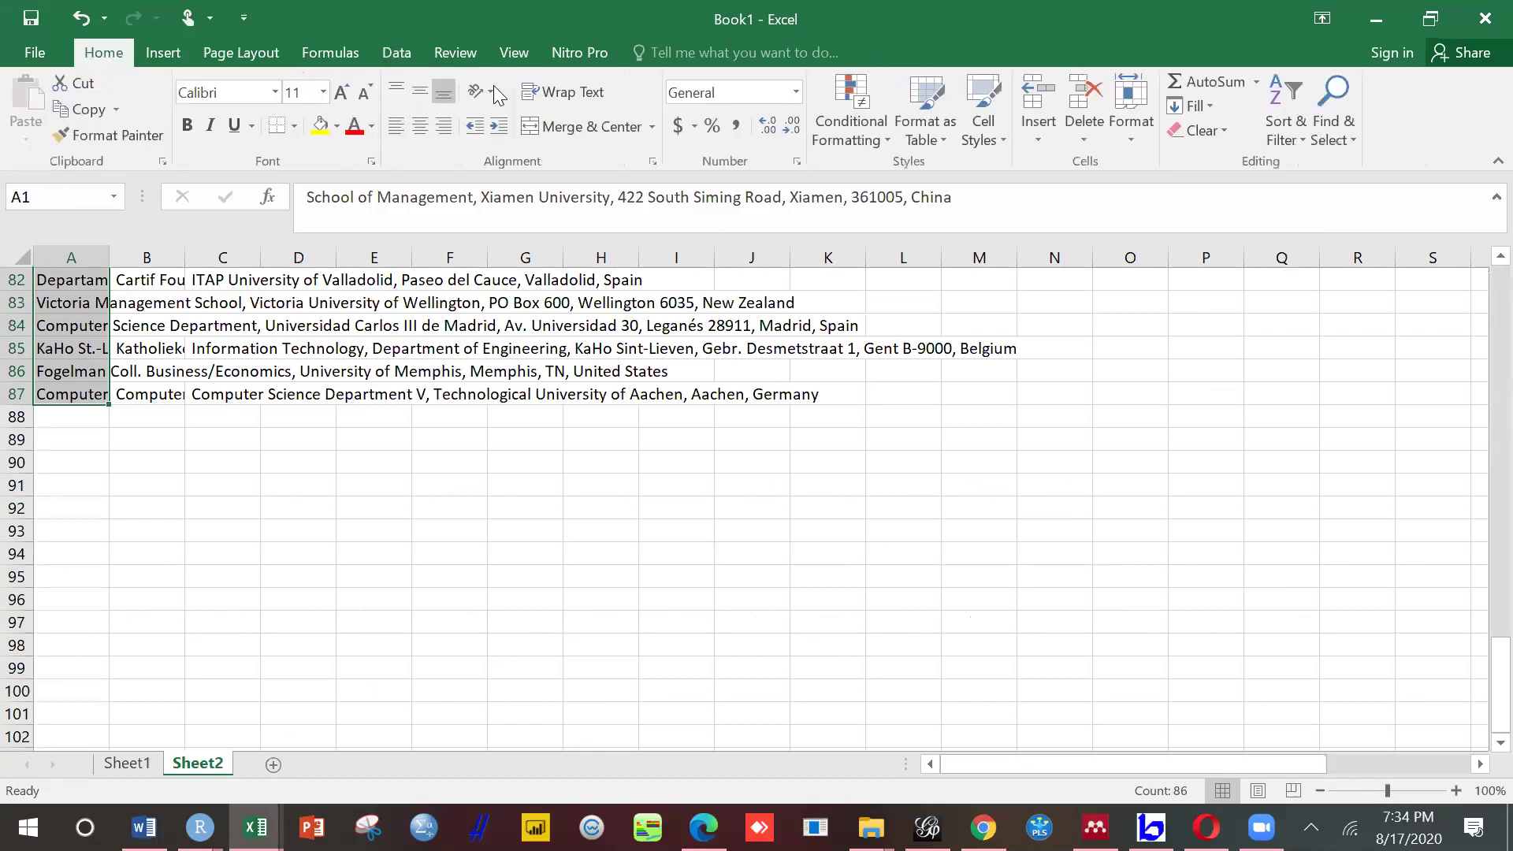
pyautogui.click(1352, 90)
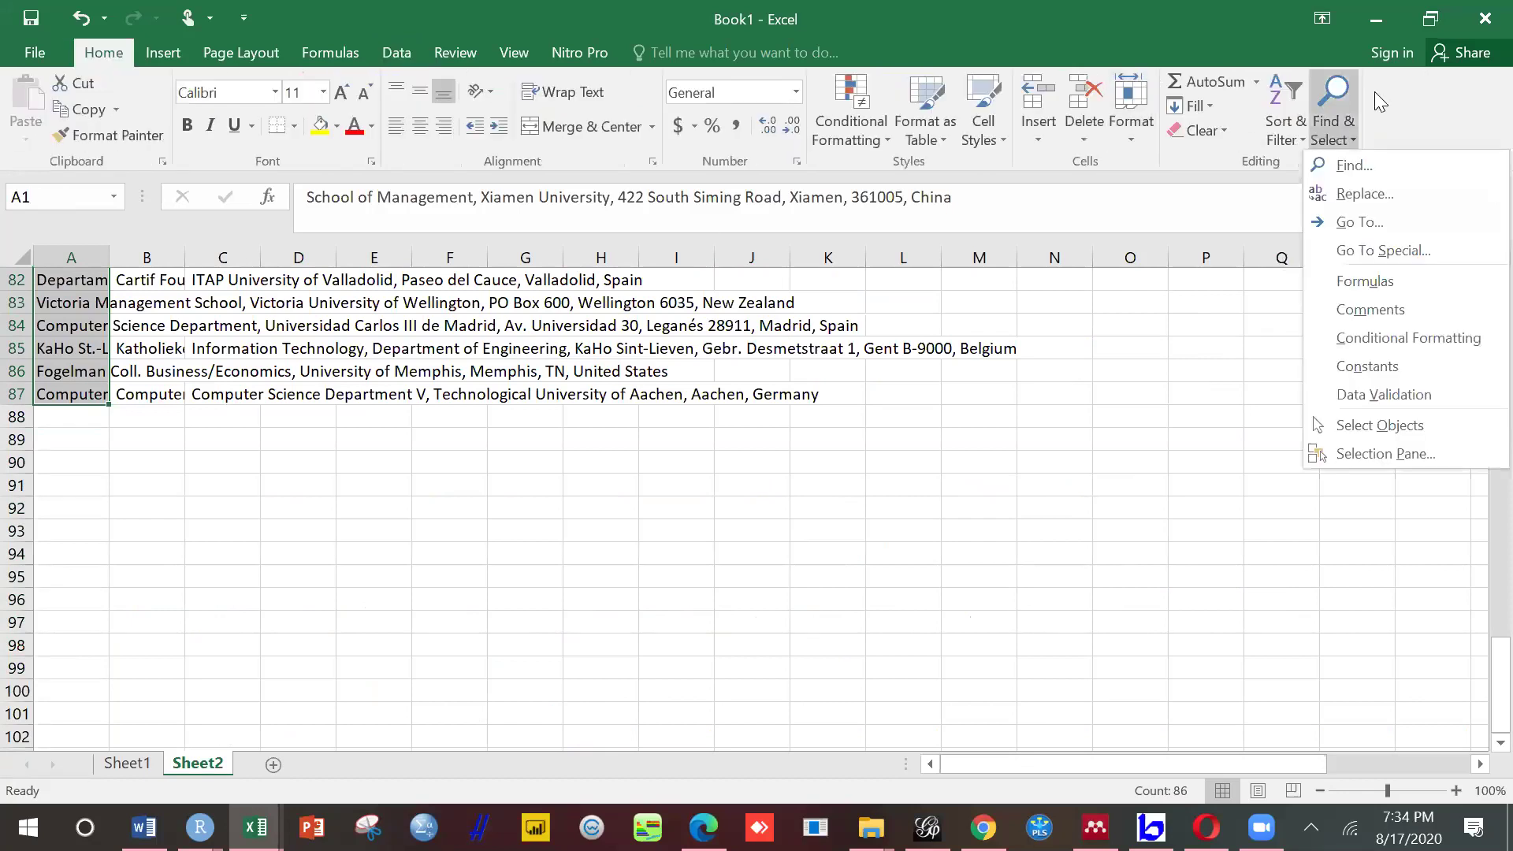
pyautogui.click(1357, 251)
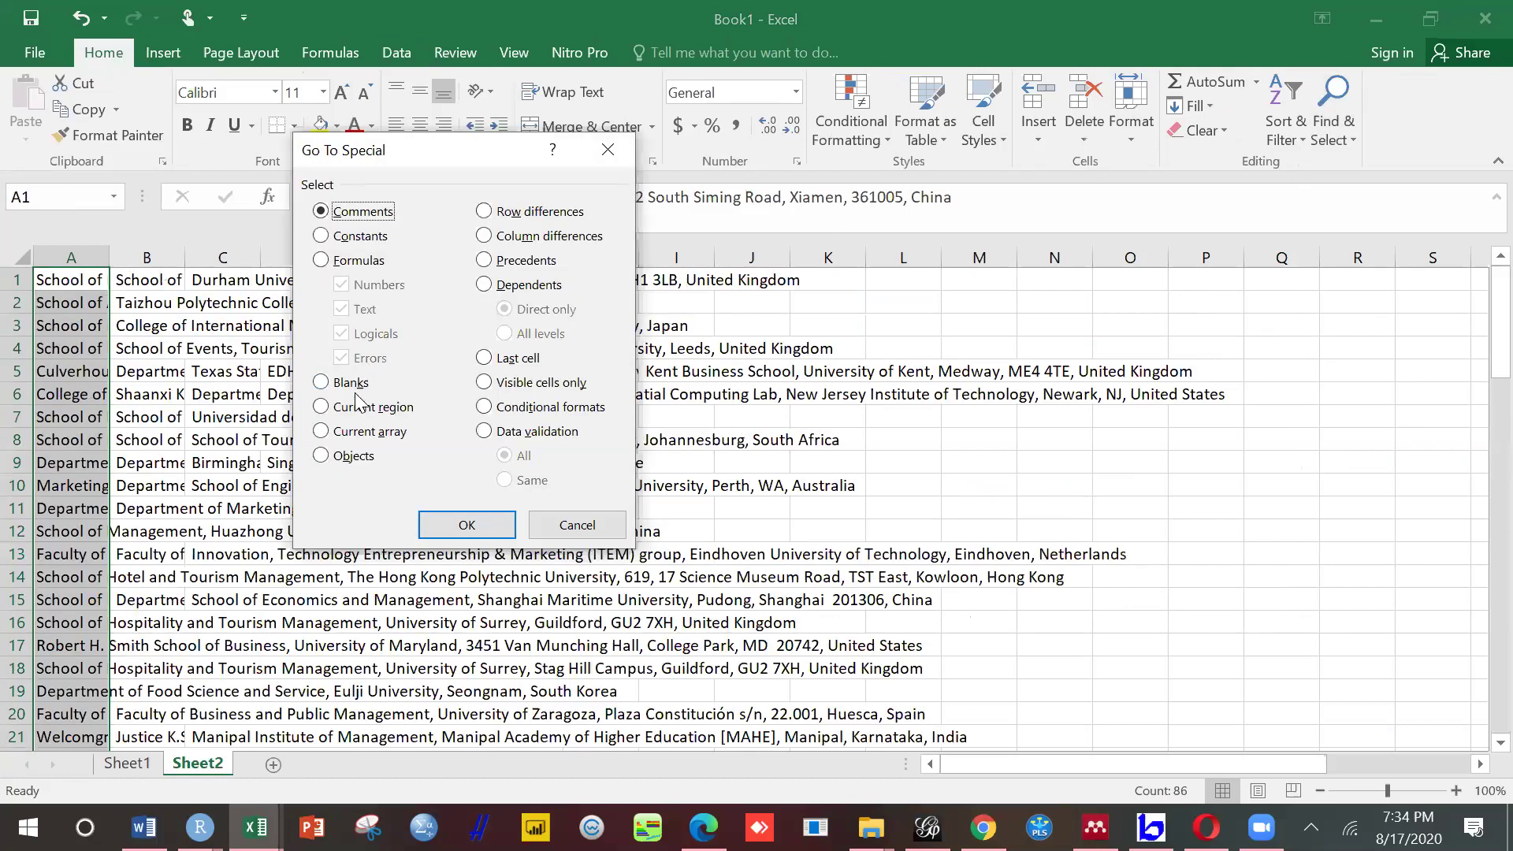
pyautogui.click(351, 383)
pyautogui.click(459, 526)
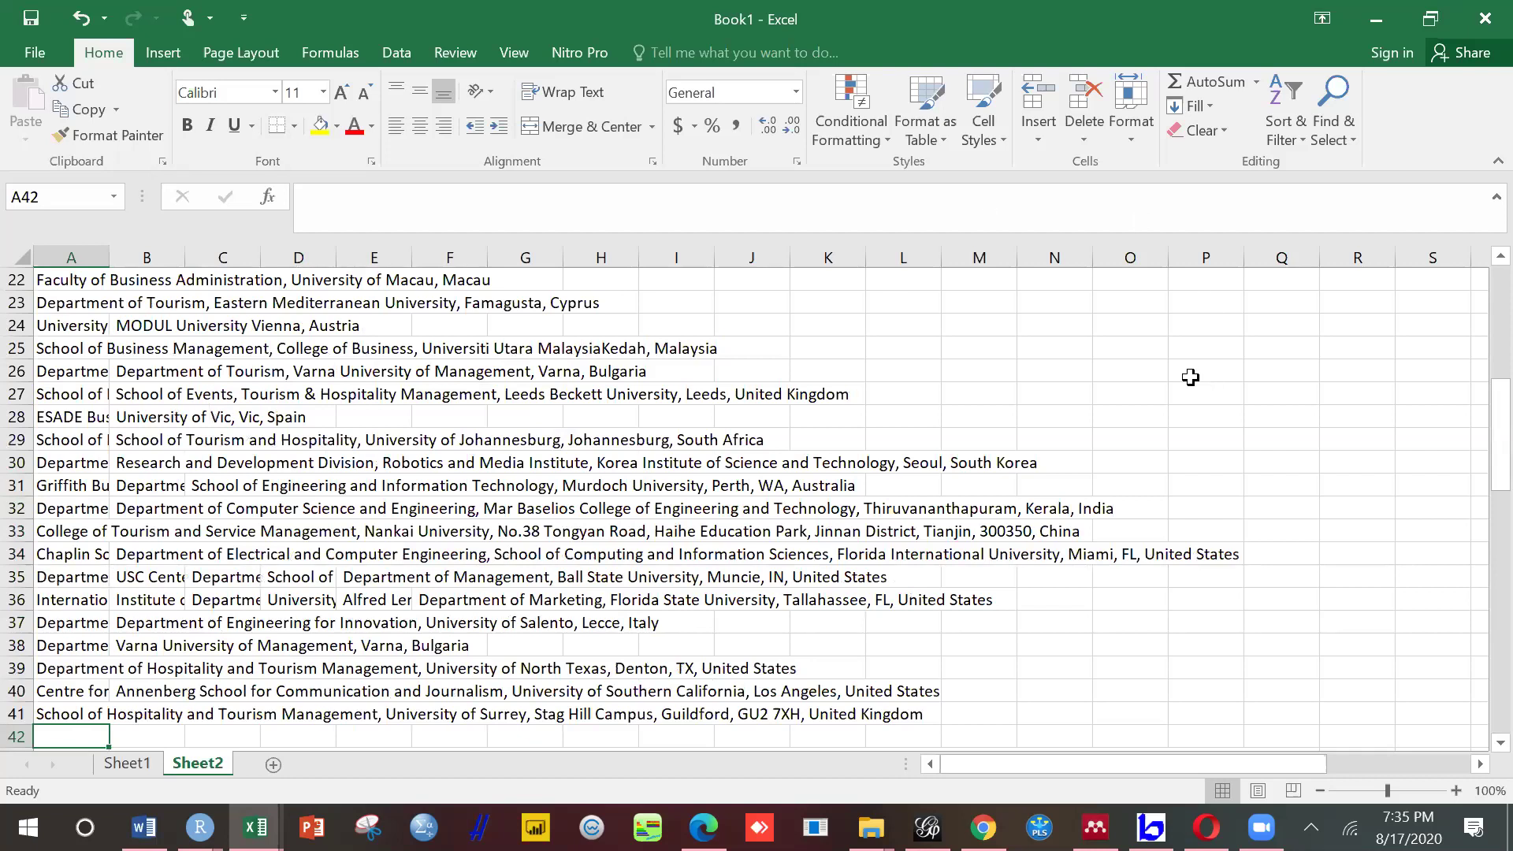
pyautogui.click(1084, 130)
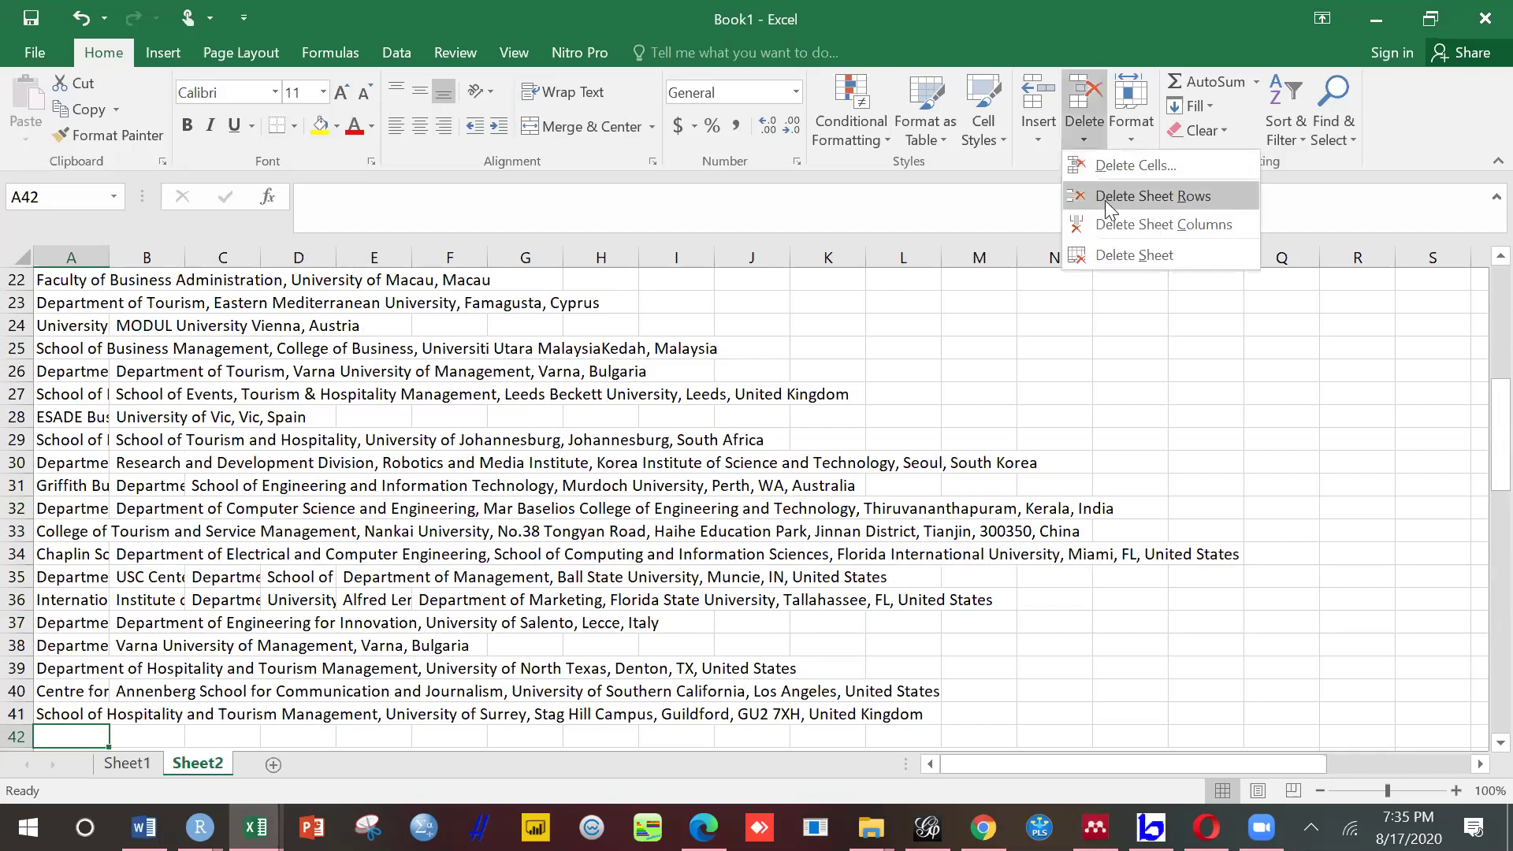
pyautogui.click(1109, 197)
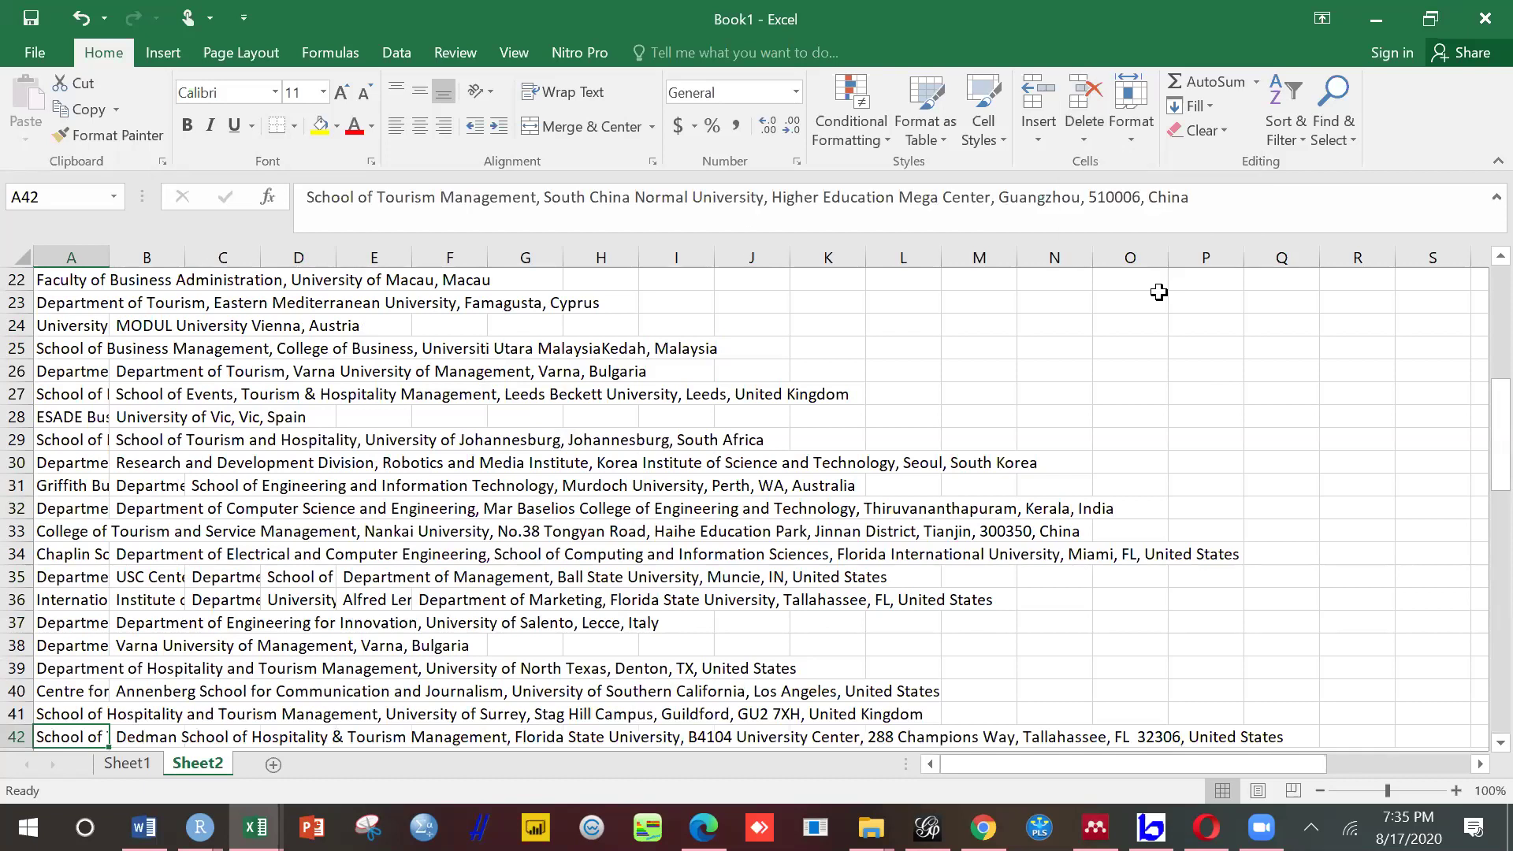
# Step: Select the affiliation entries in cells A1:A86 of Sheet2, and return to Sheet1
pyautogui.scroll(7, 1473, 276)
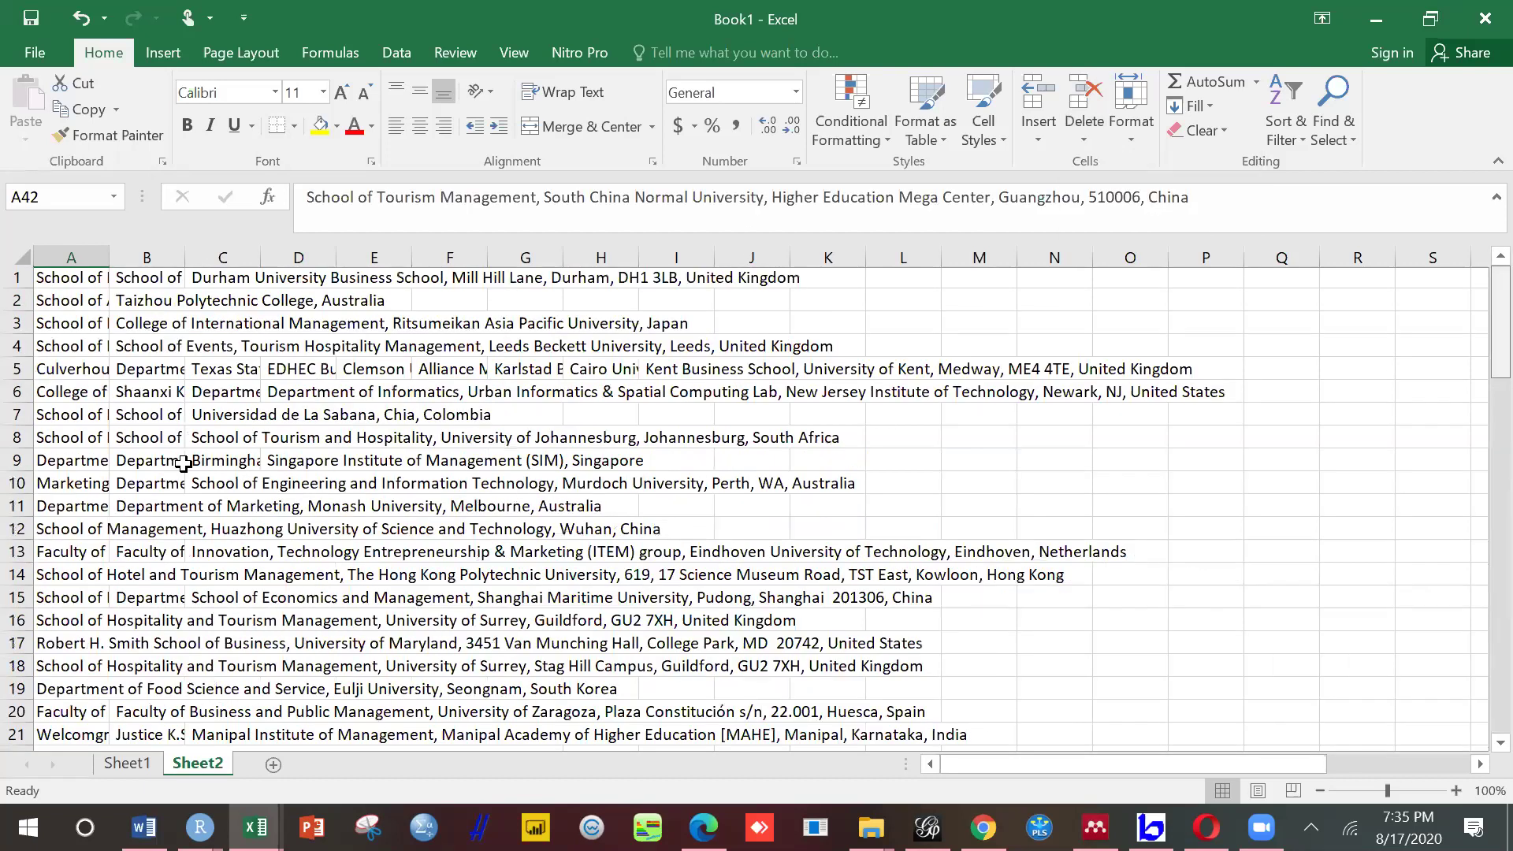
pyautogui.click(73, 299)
pyautogui.click(73, 280)
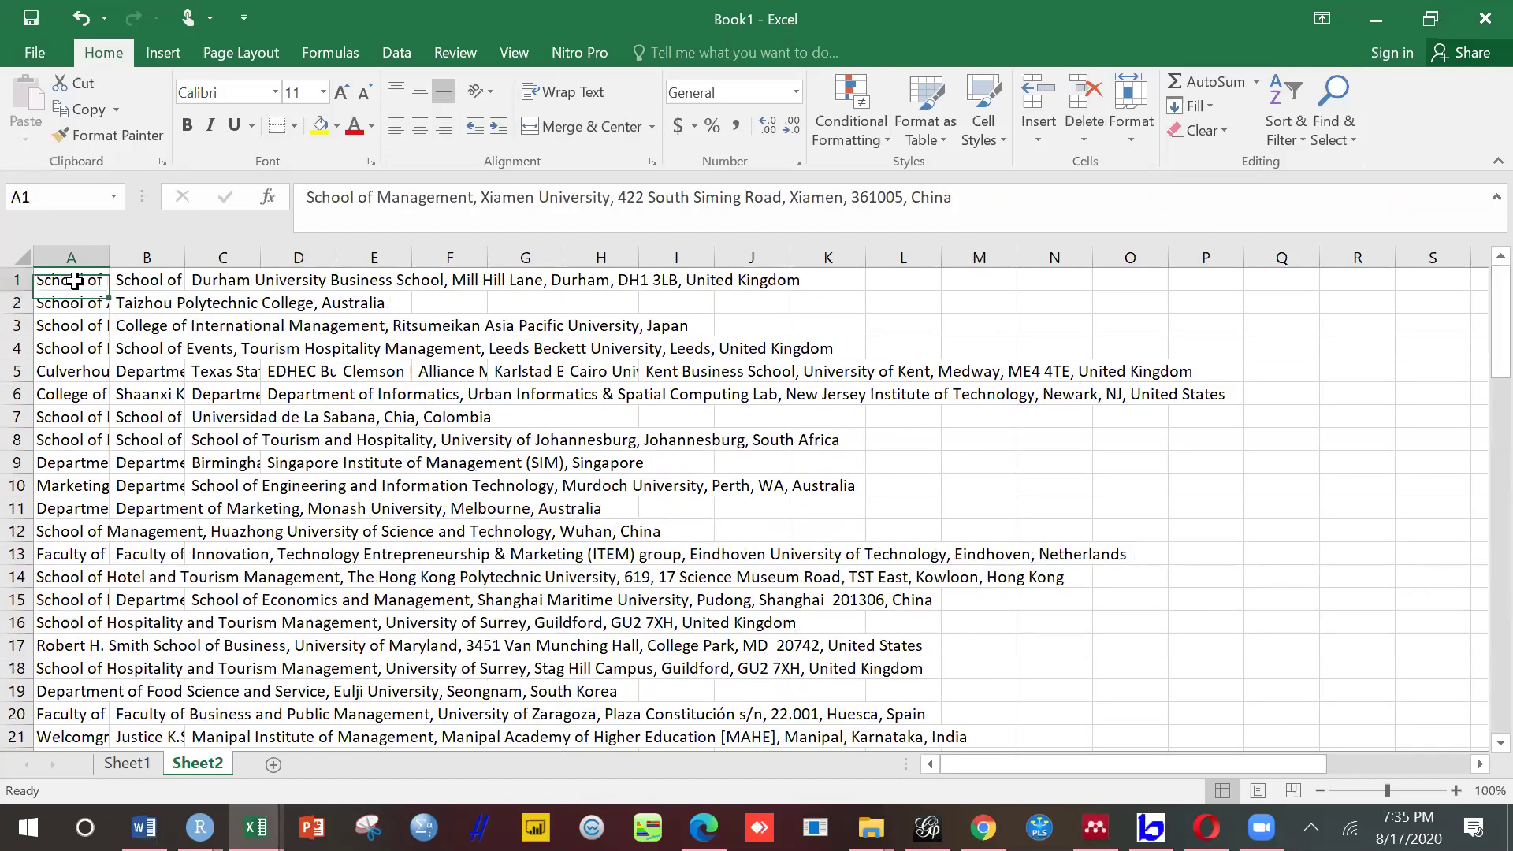
pyautogui.moveTo(73, 281); pyautogui.dragTo(87, 744)
pyautogui.moveTo(74, 281); pyautogui.dragTo(73, 281)
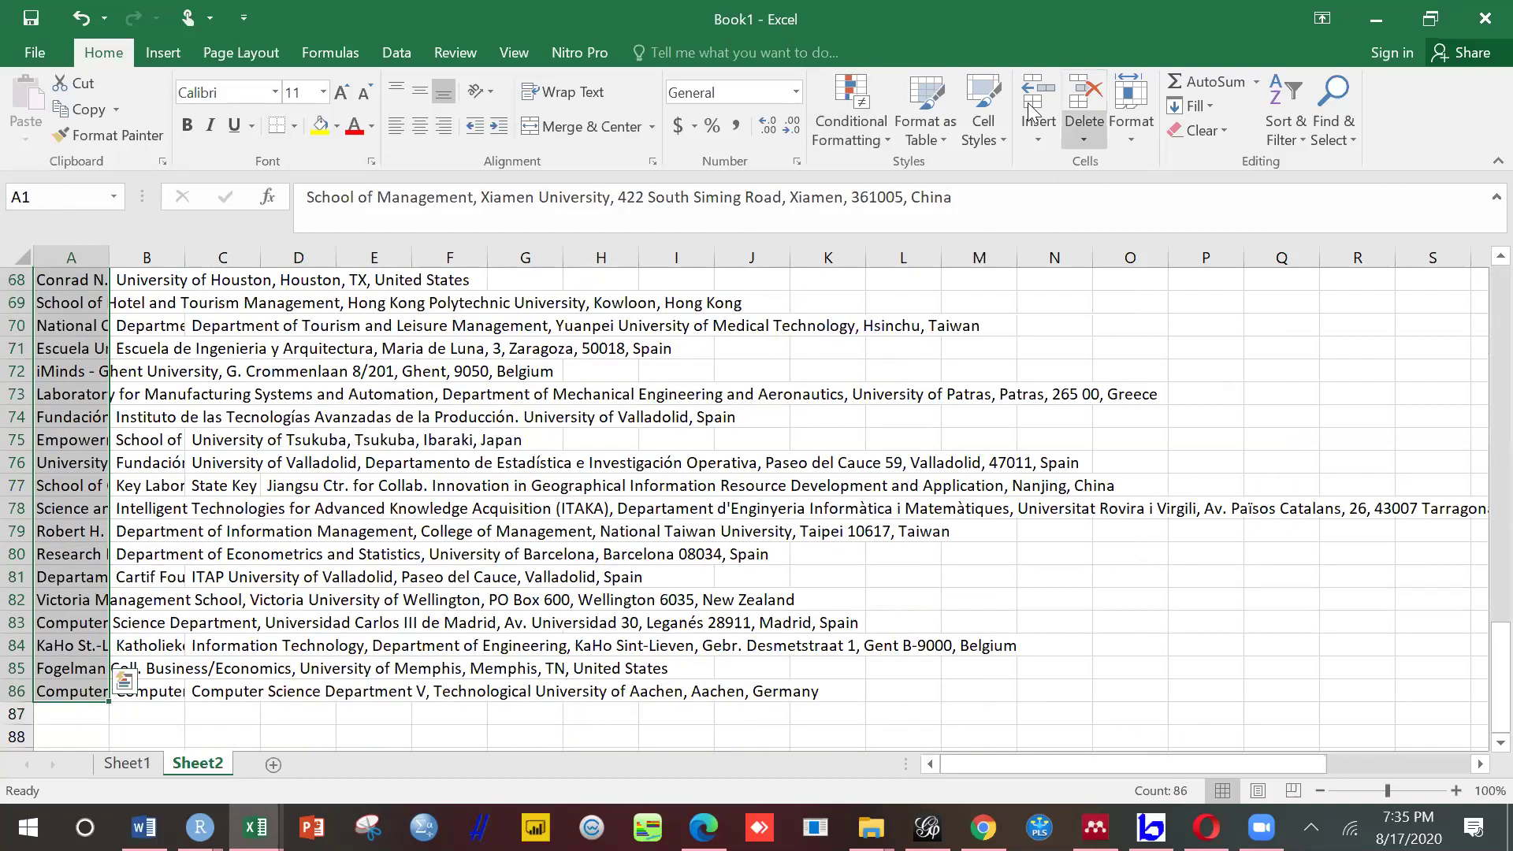
pyautogui.scroll(20, 1475, 288)
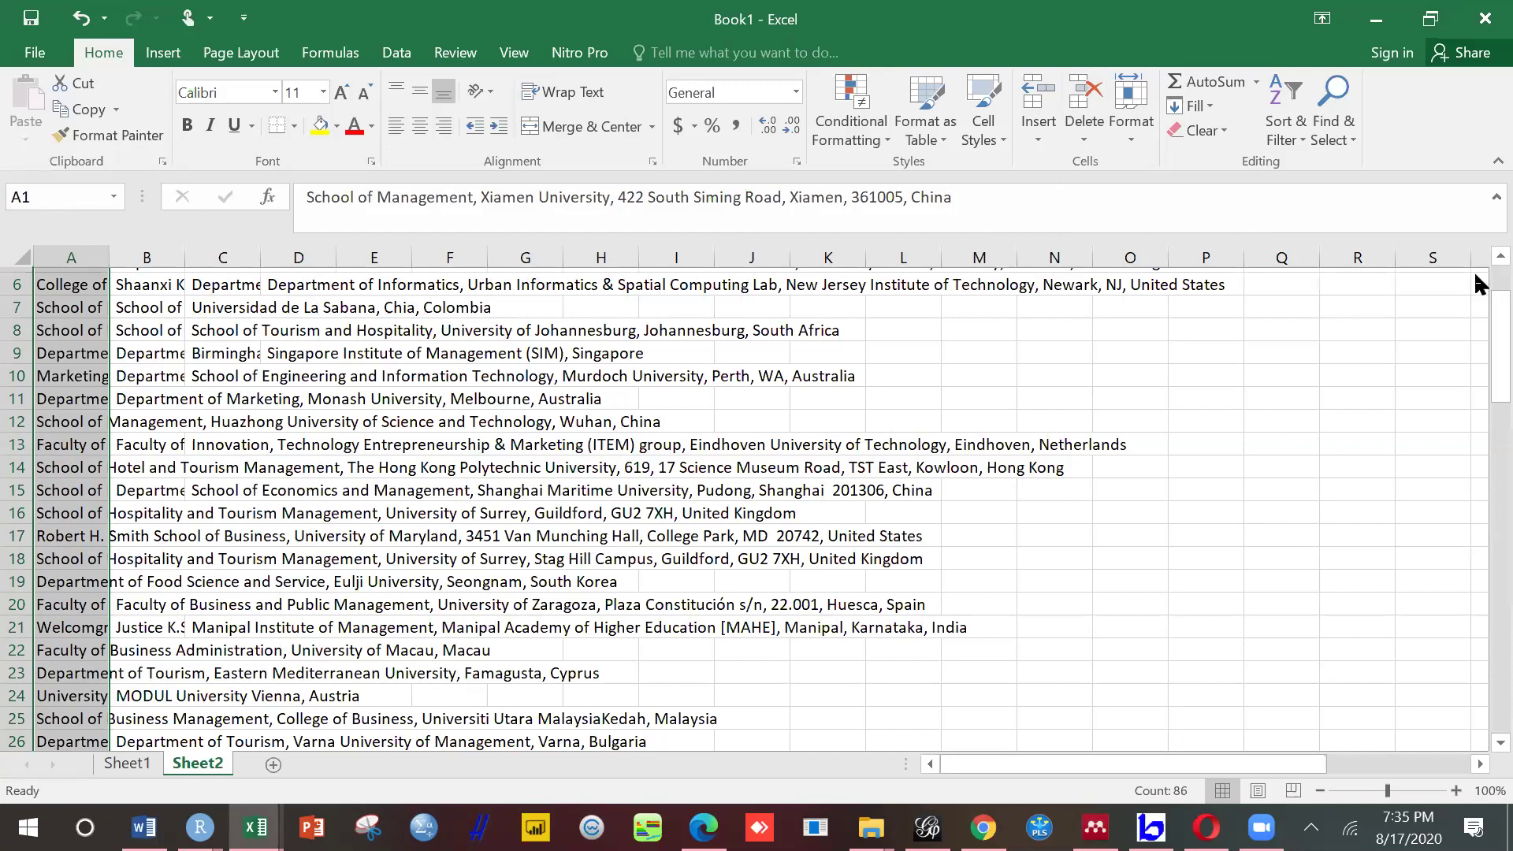
pyautogui.scroll(2, 1475, 284)
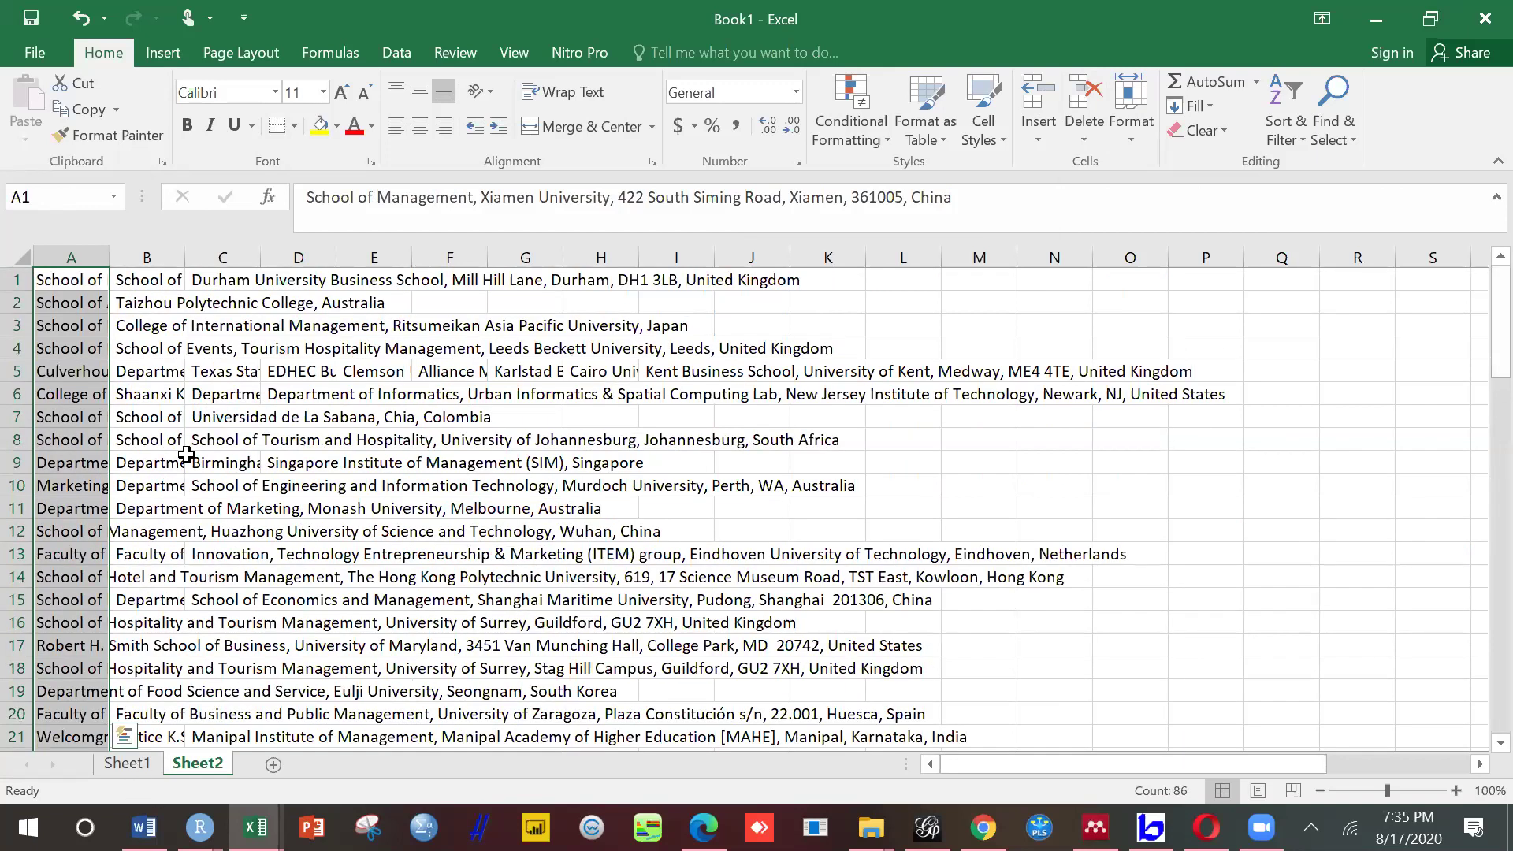
pyautogui.hotkey('ctrl', 'pageup')
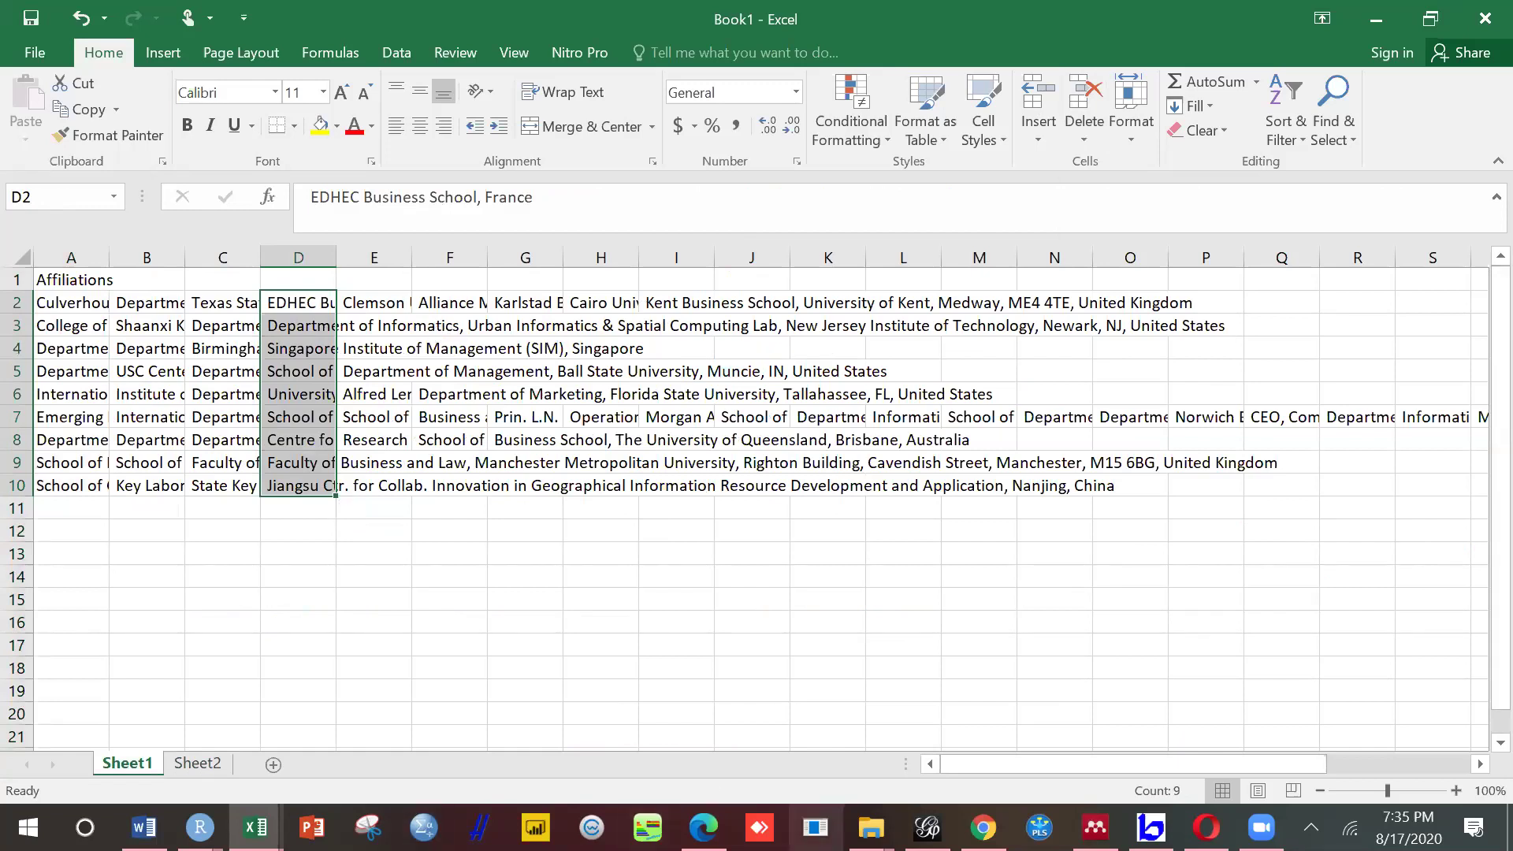
# Step: Switch to Chrome, bring up the geocoded Untitled spreadsheet and view the Geocode by Awesome Table add-on's options
pyautogui.click(983, 827)
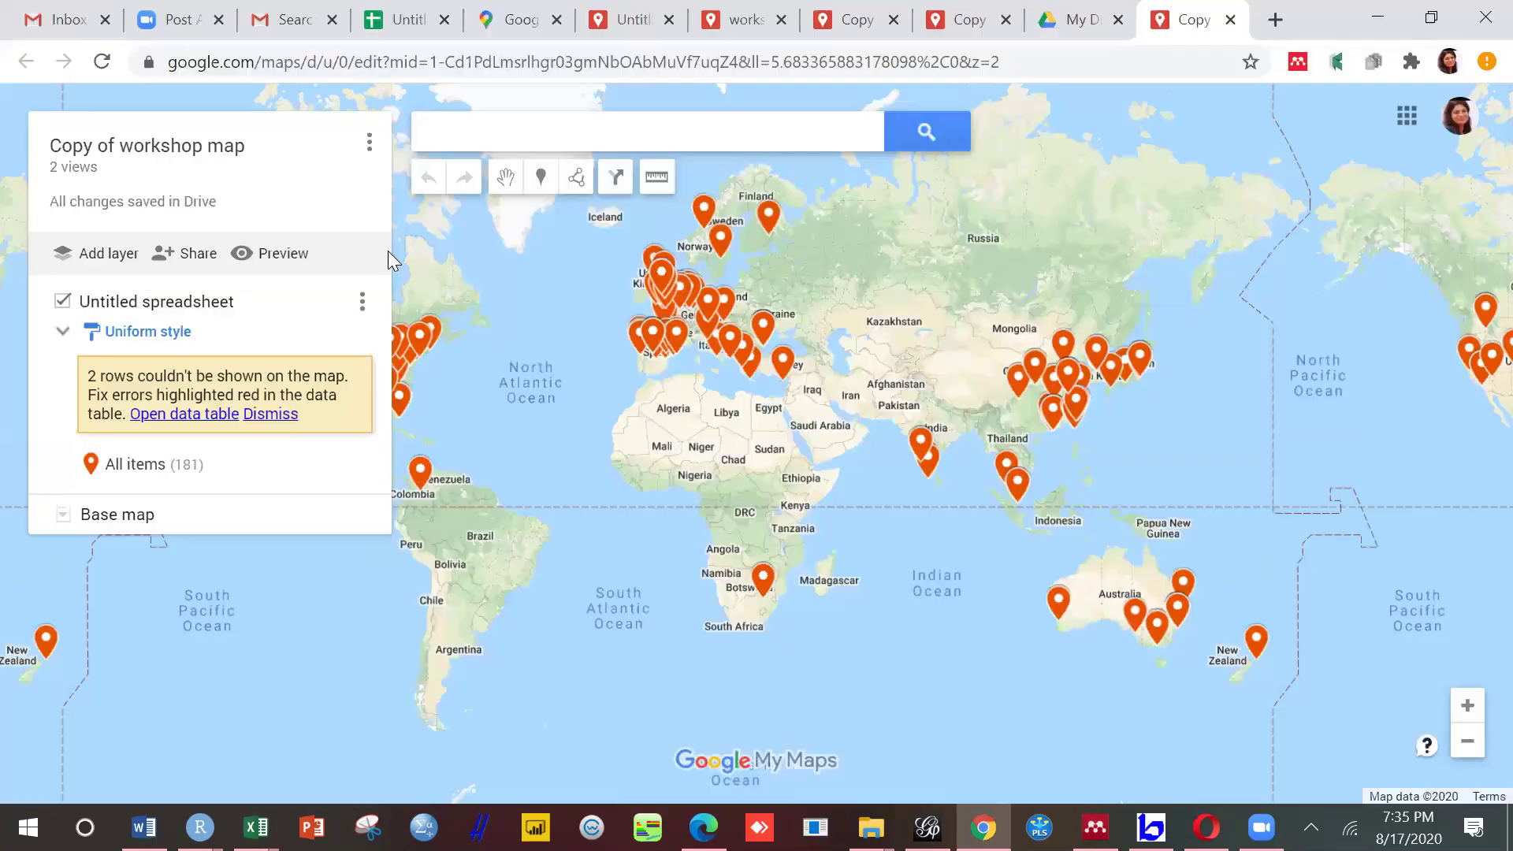
pyautogui.click(390, 31)
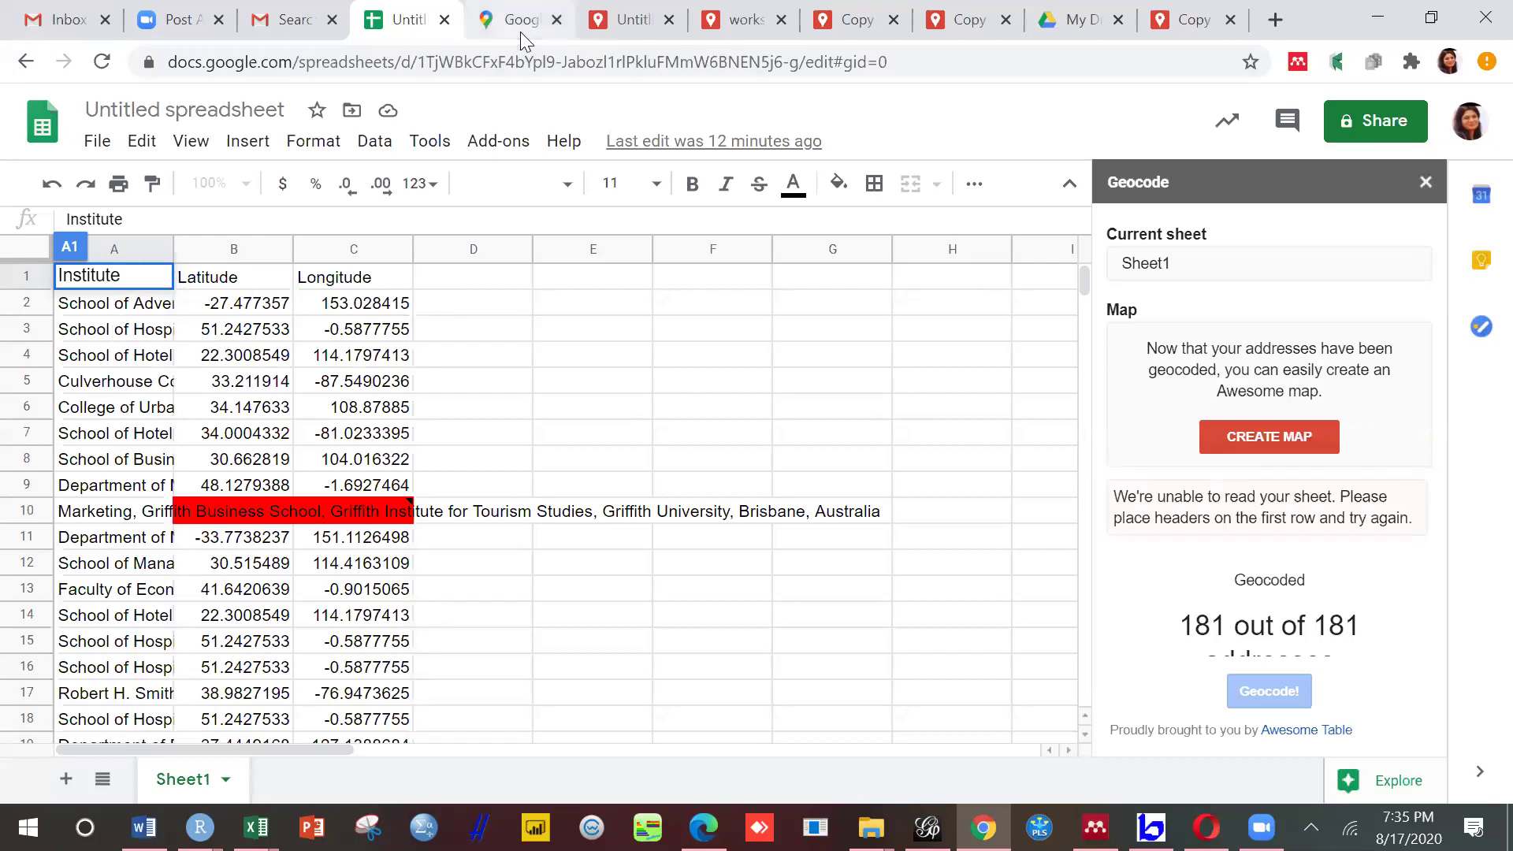
pyautogui.hotkey('alt', 'n')
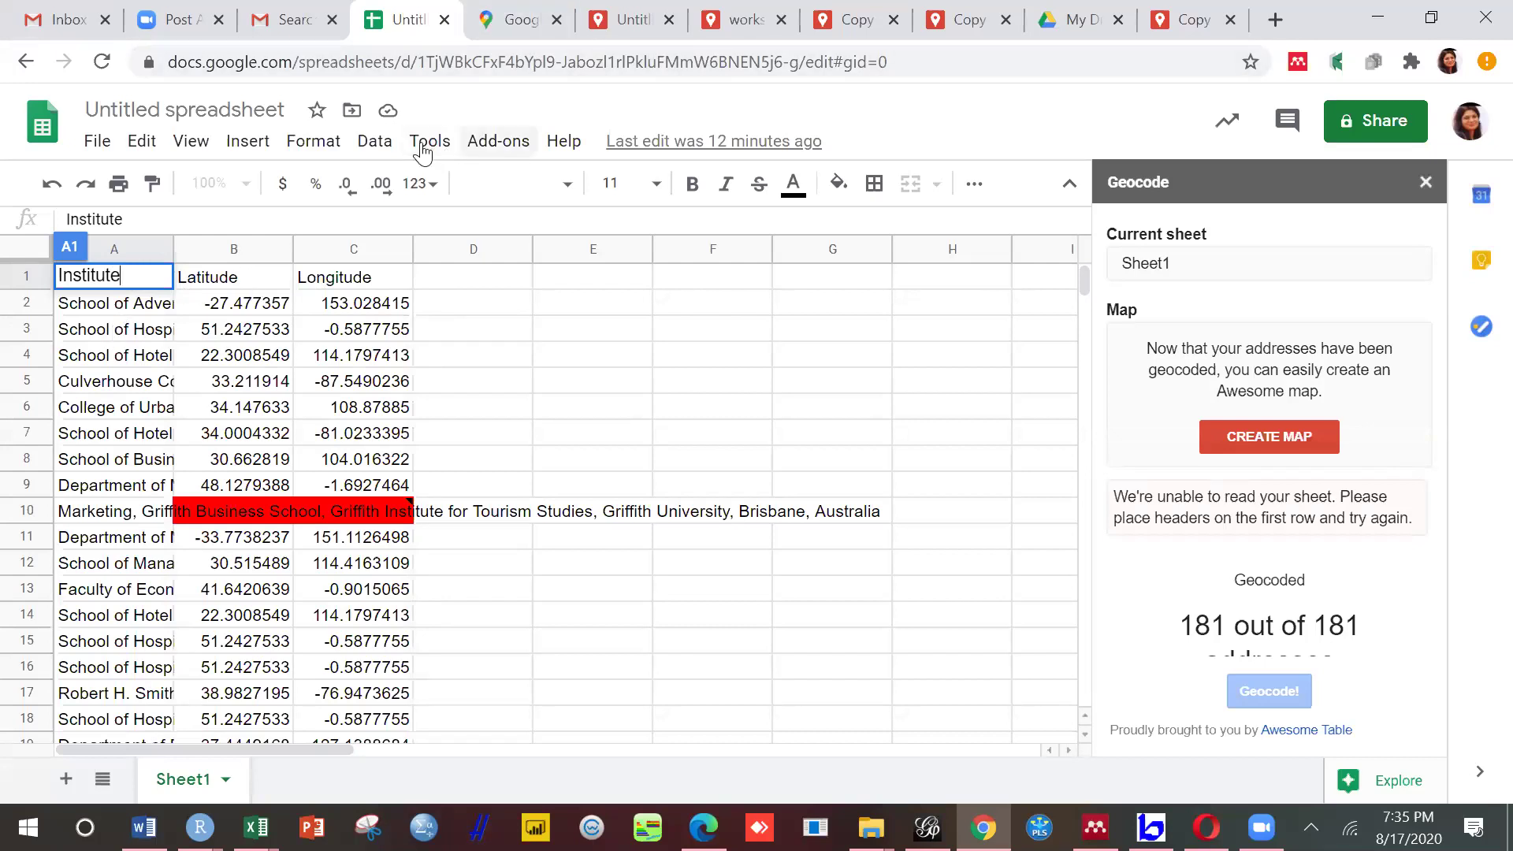
pyautogui.moveTo(571, 244)
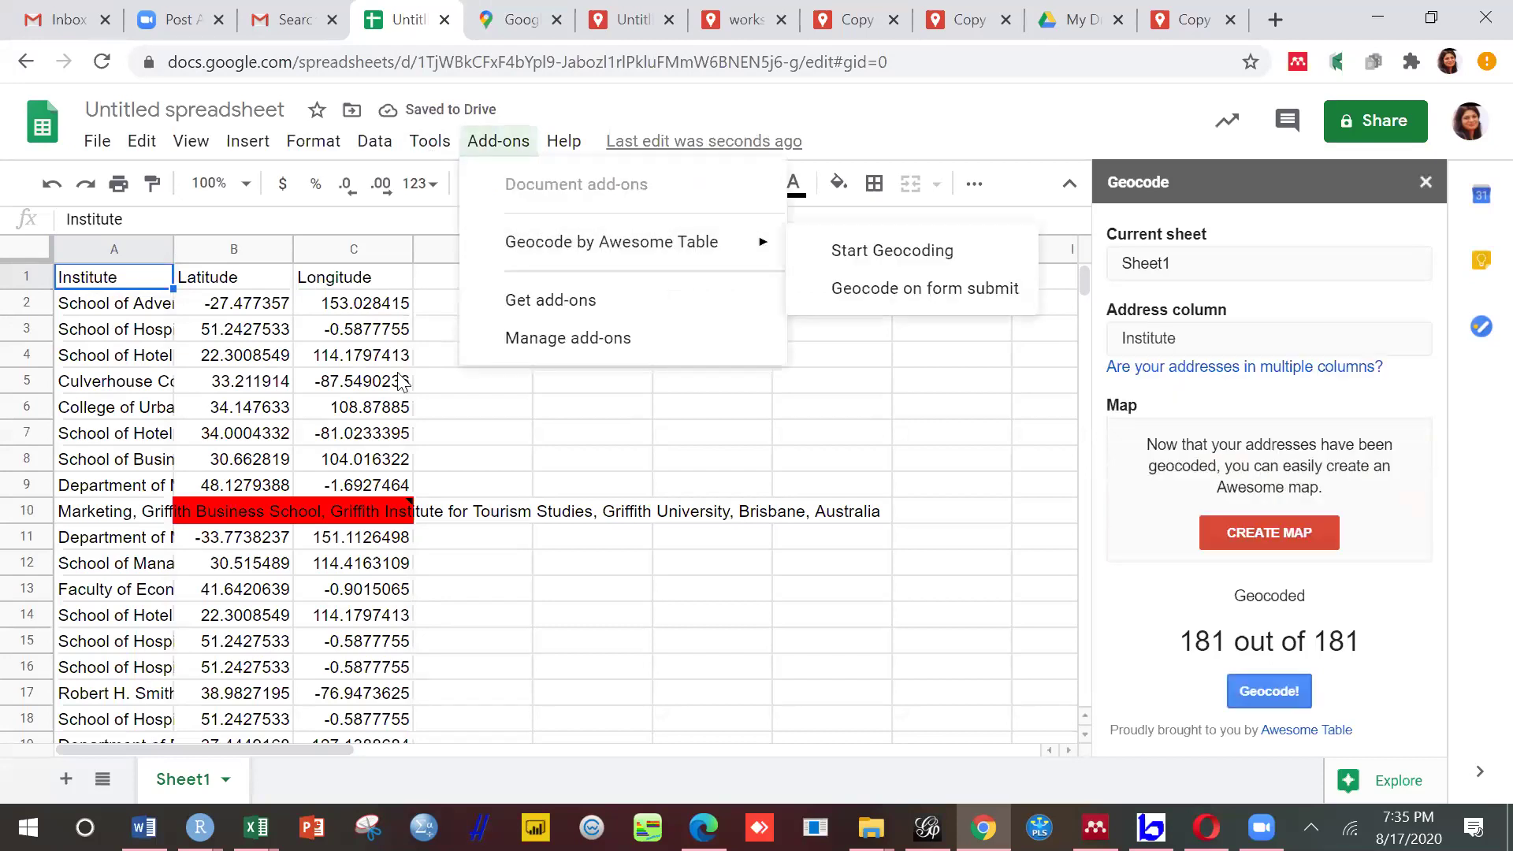
pyautogui.click(592, 447)
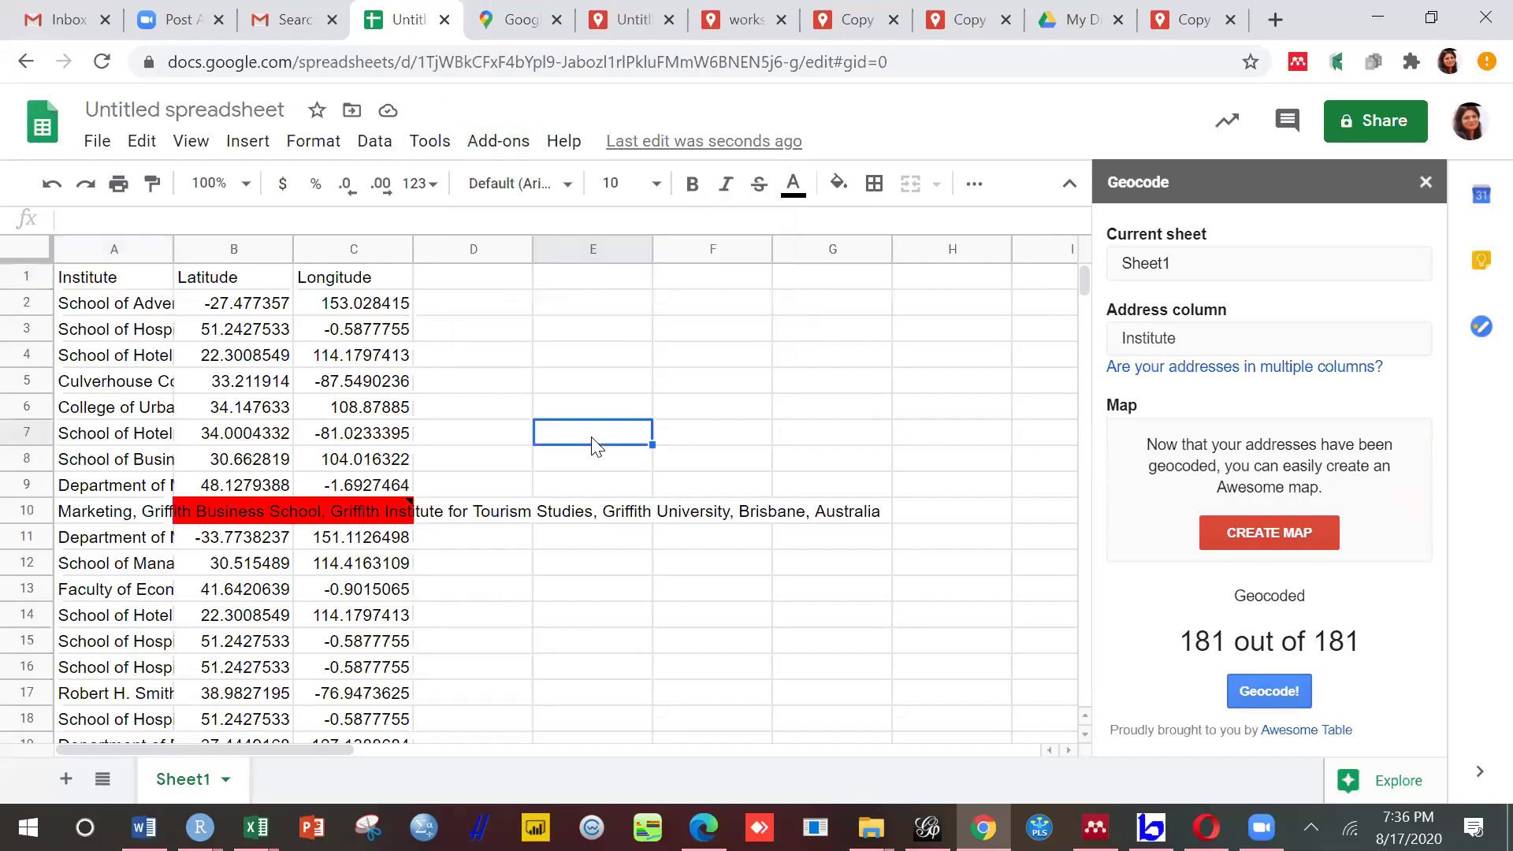
pyautogui.moveTo(342, 528)
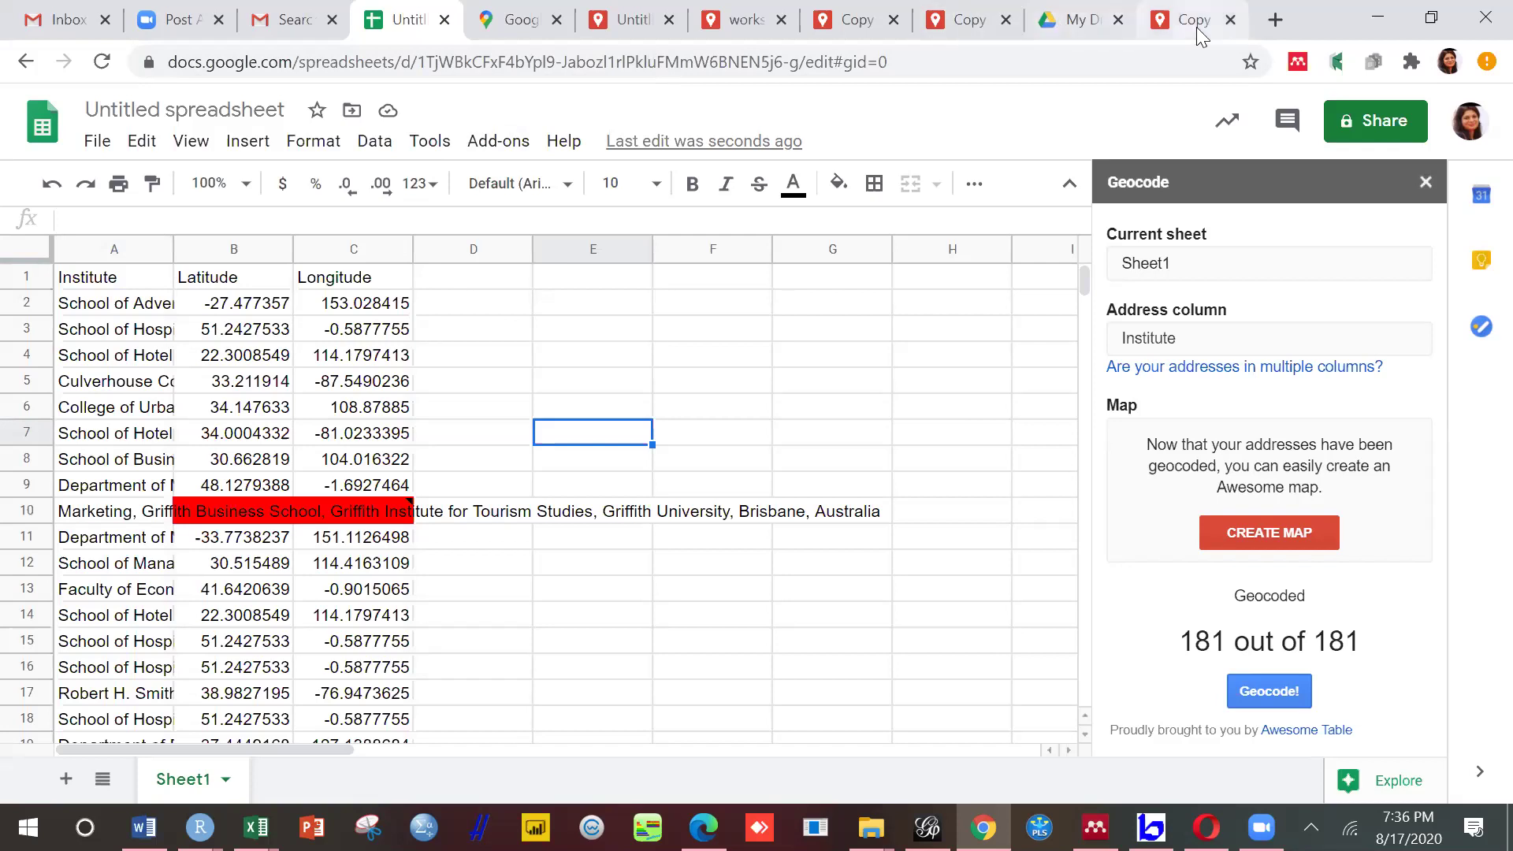
# Step: Close the three browser tabs that hold copied maps
pyautogui.click(894, 21)
pyautogui.click(894, 20)
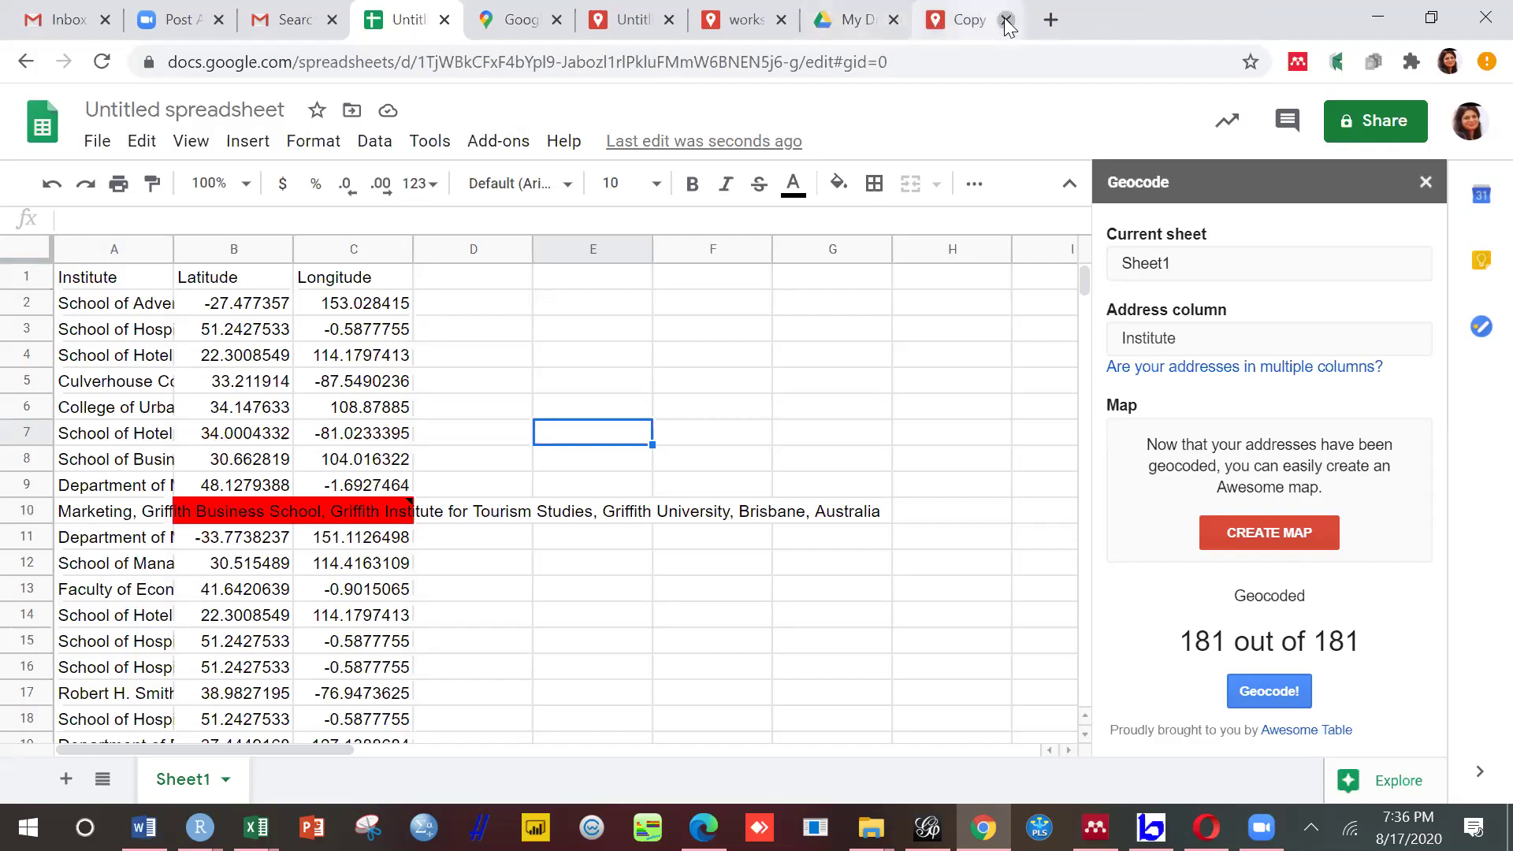
pyautogui.click(1006, 21)
# Step: In Google Maps, go to the maps saved under Your places and create a new blank map
pyautogui.click(564, 22)
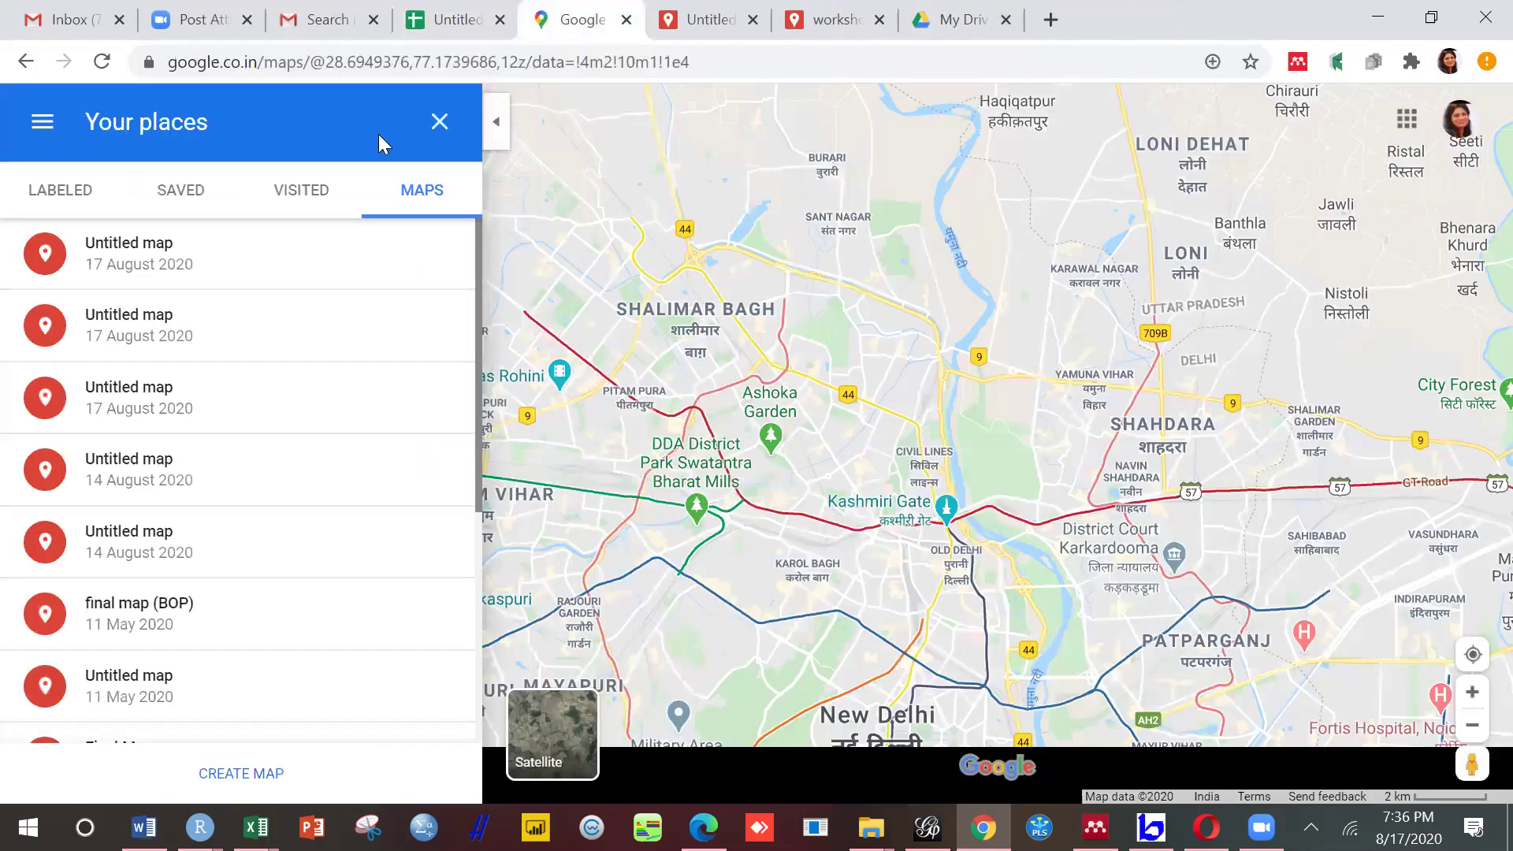
pyautogui.click(439, 122)
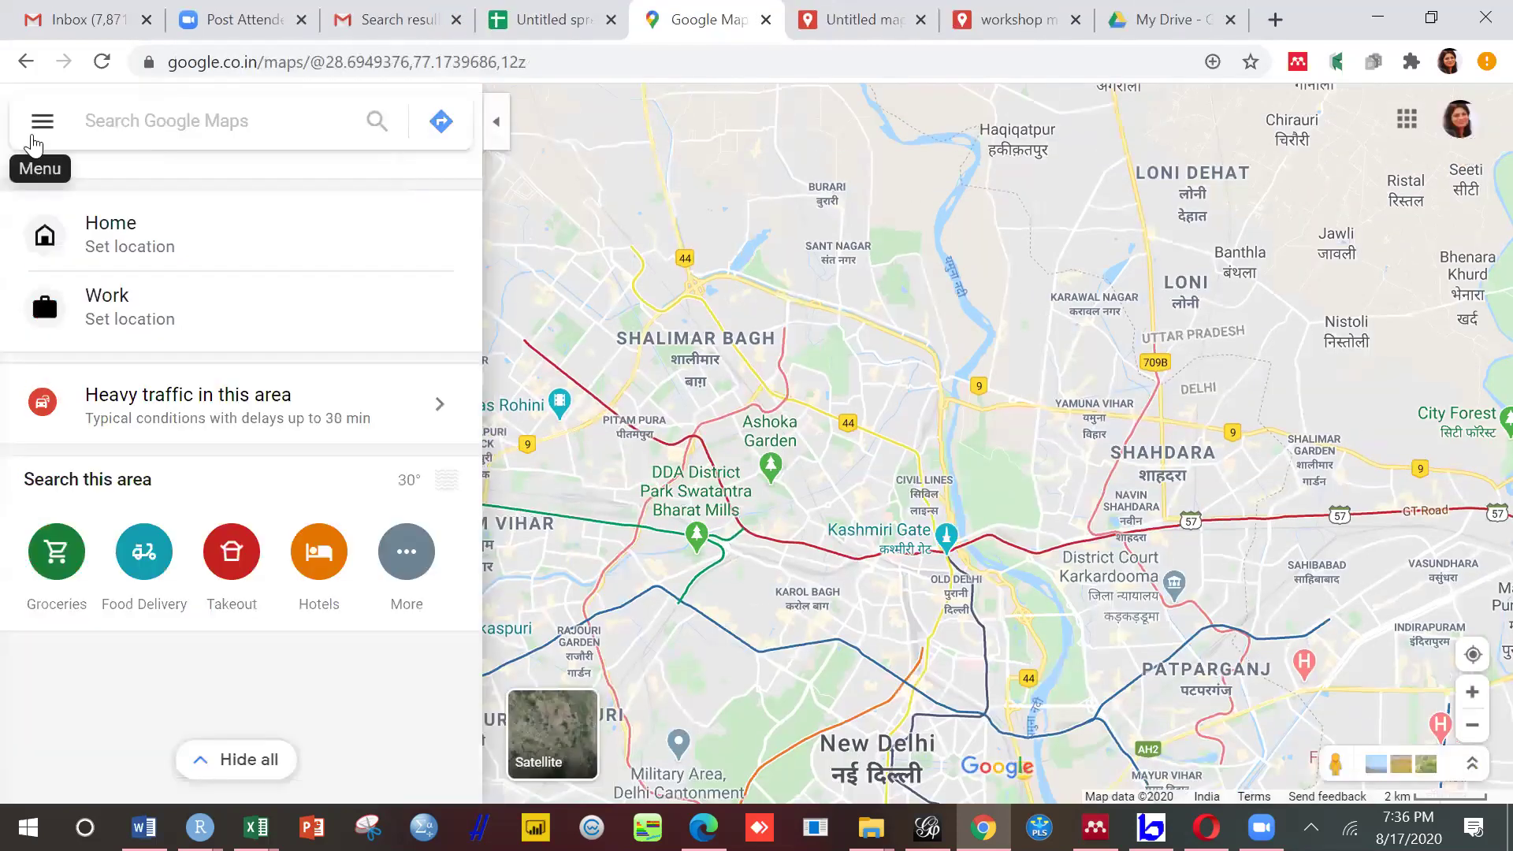
pyautogui.click(37, 138)
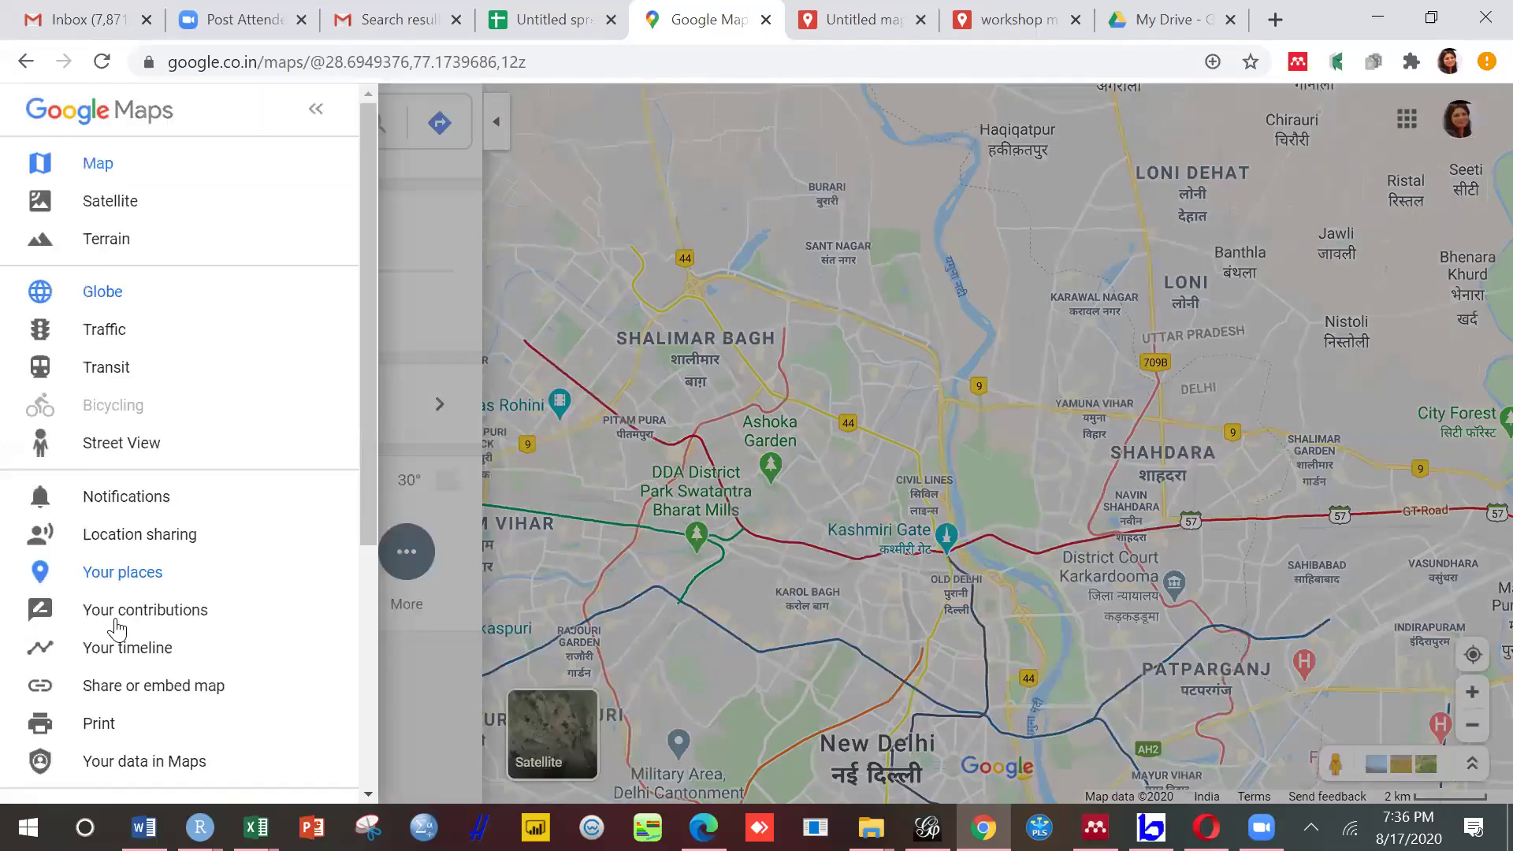
pyautogui.click(114, 575)
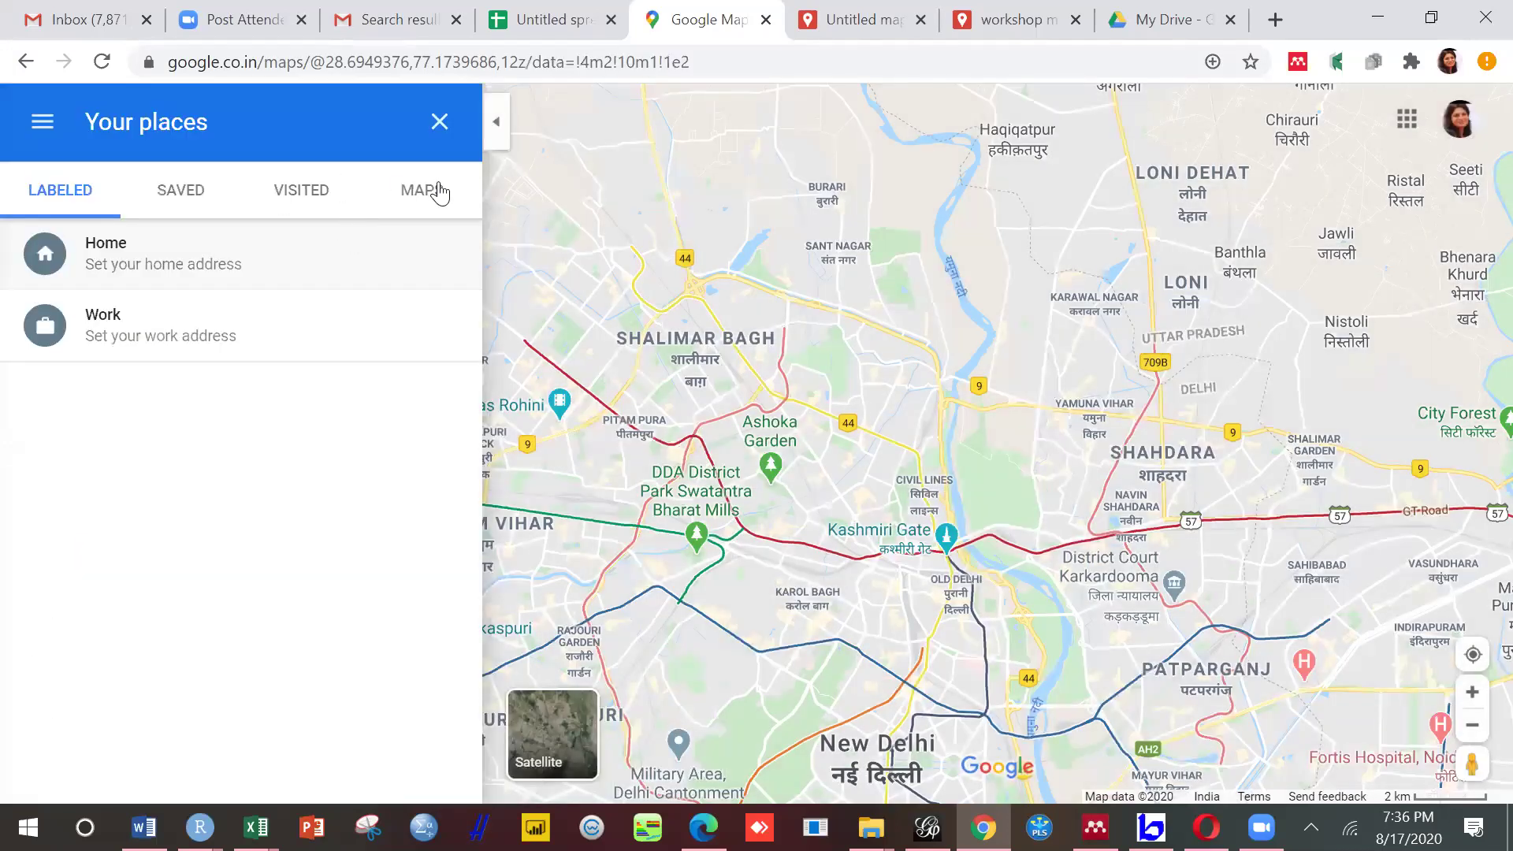
pyautogui.click(439, 195)
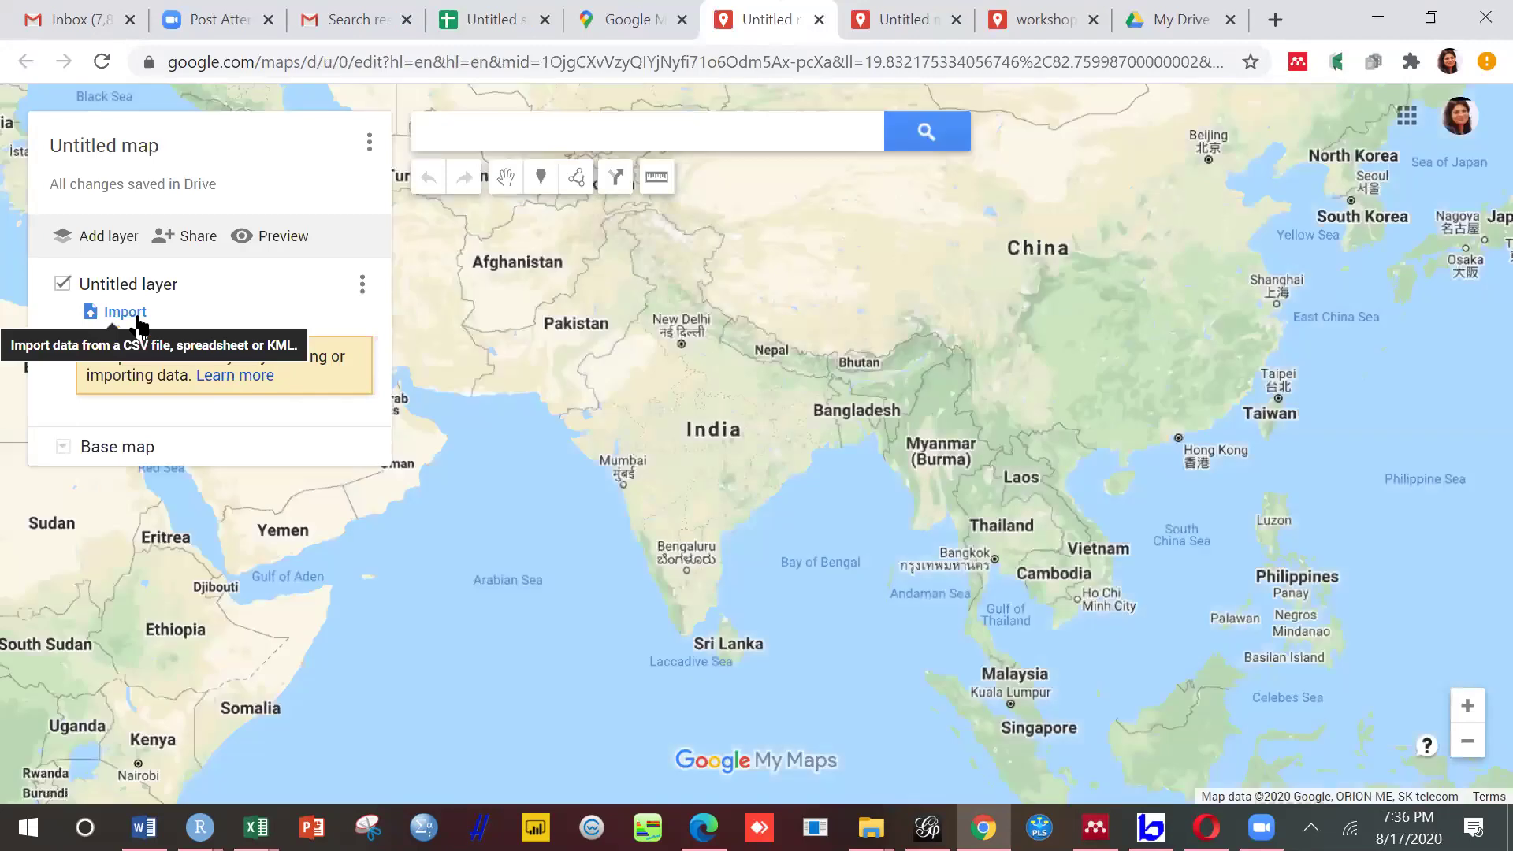
# Step: Import the first Untitled spreadsheet from My Drive on Google Drive into the map's untitled layer
pyautogui.click(134, 313)
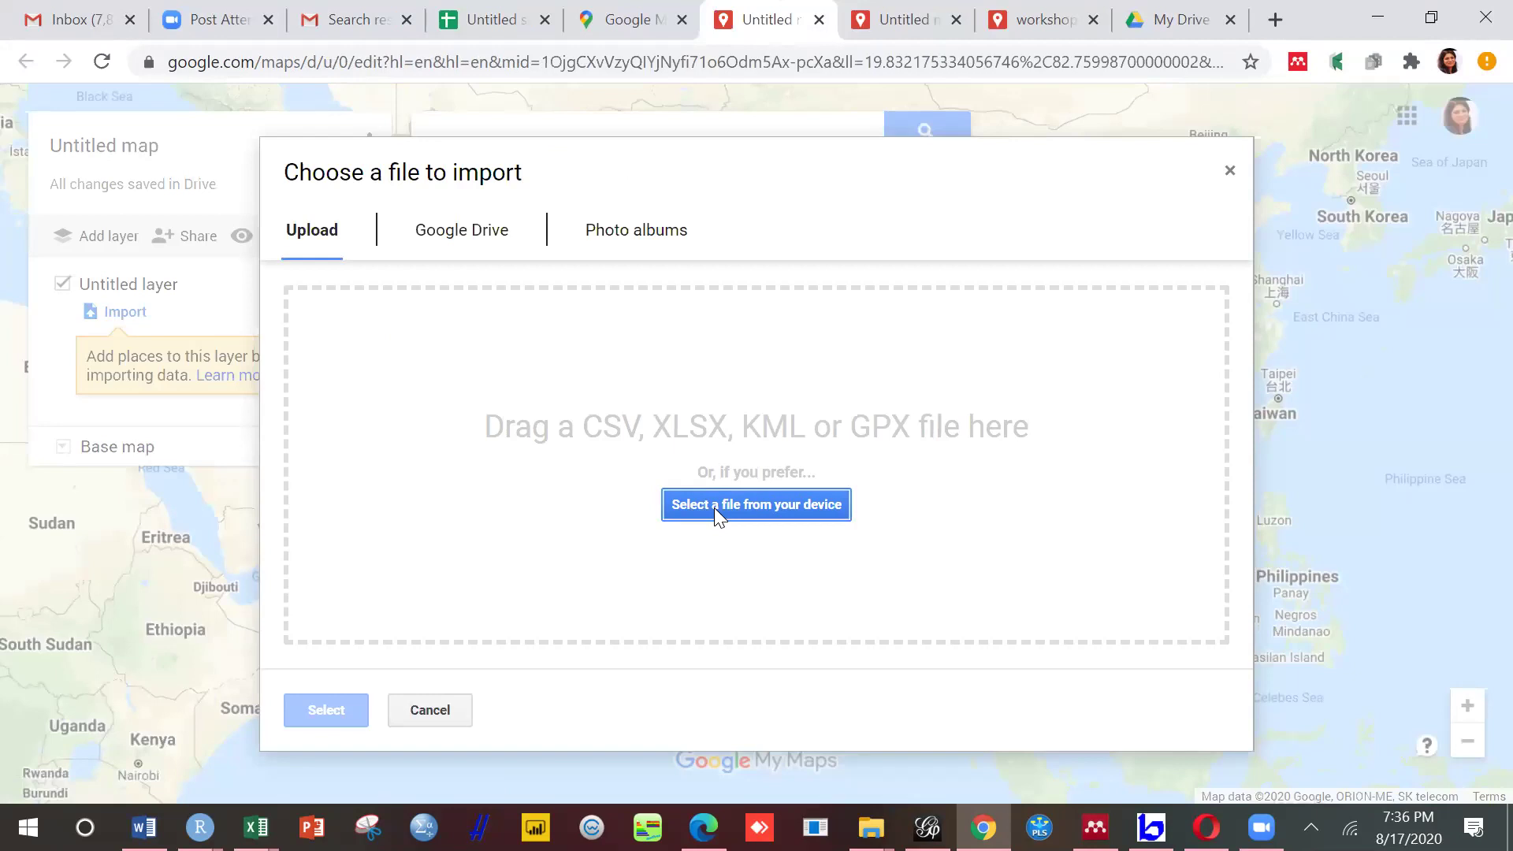
pyautogui.click(459, 251)
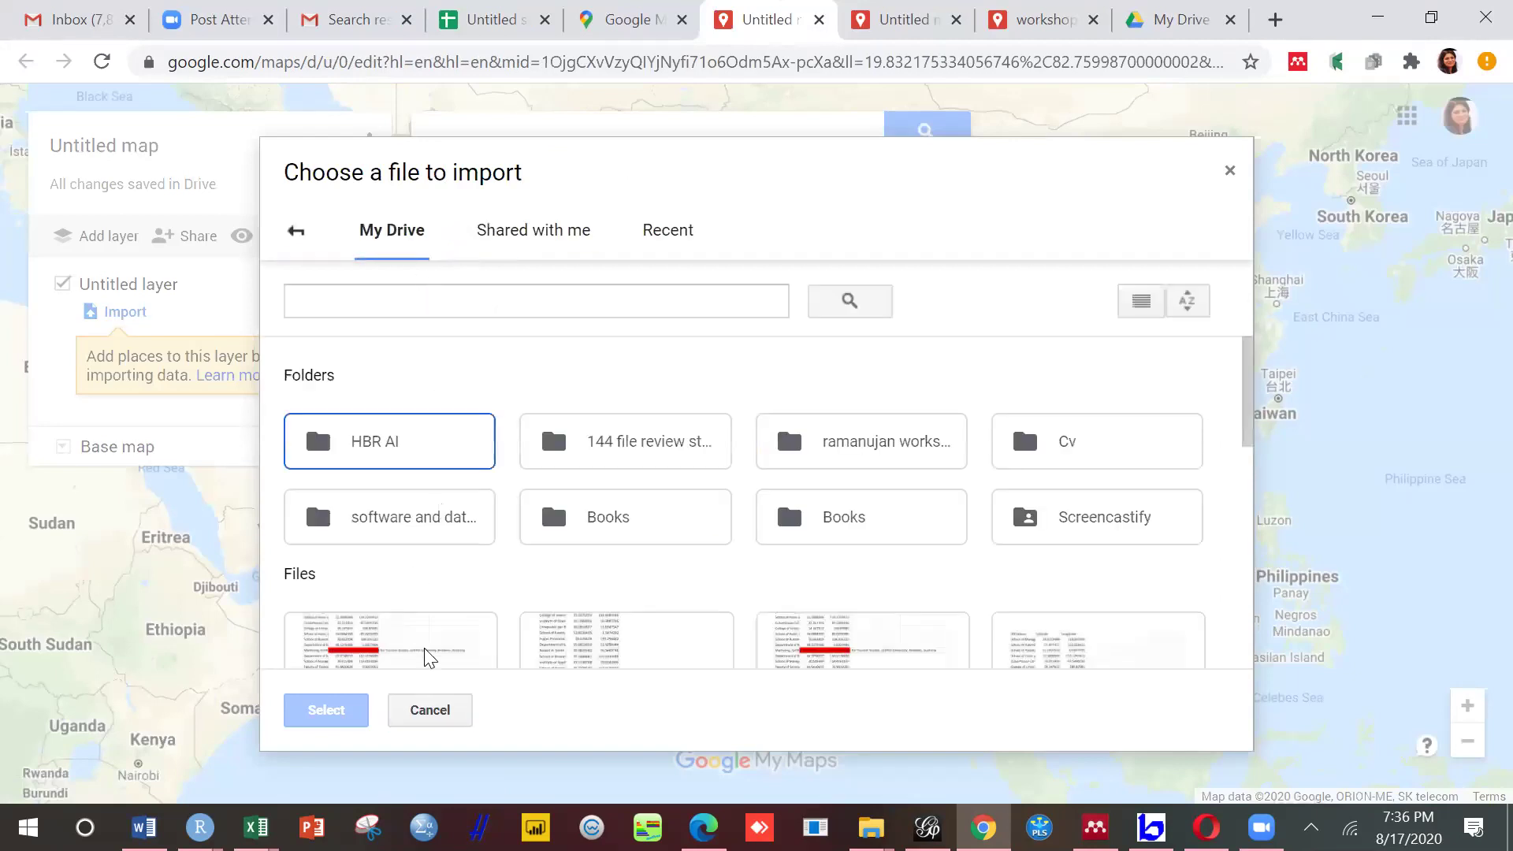
pyautogui.click(427, 656)
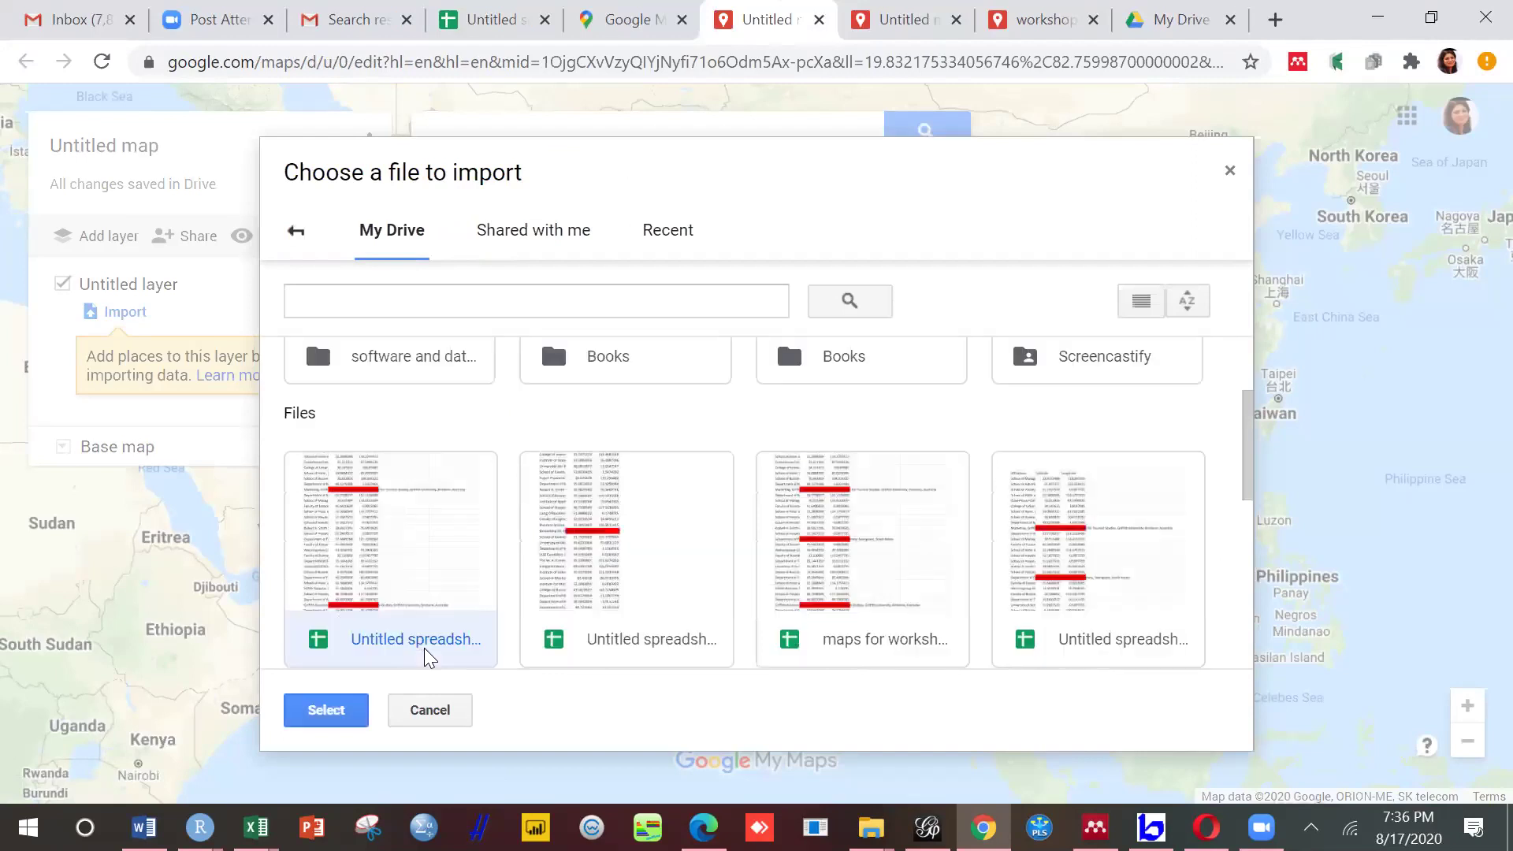
pyautogui.click(340, 721)
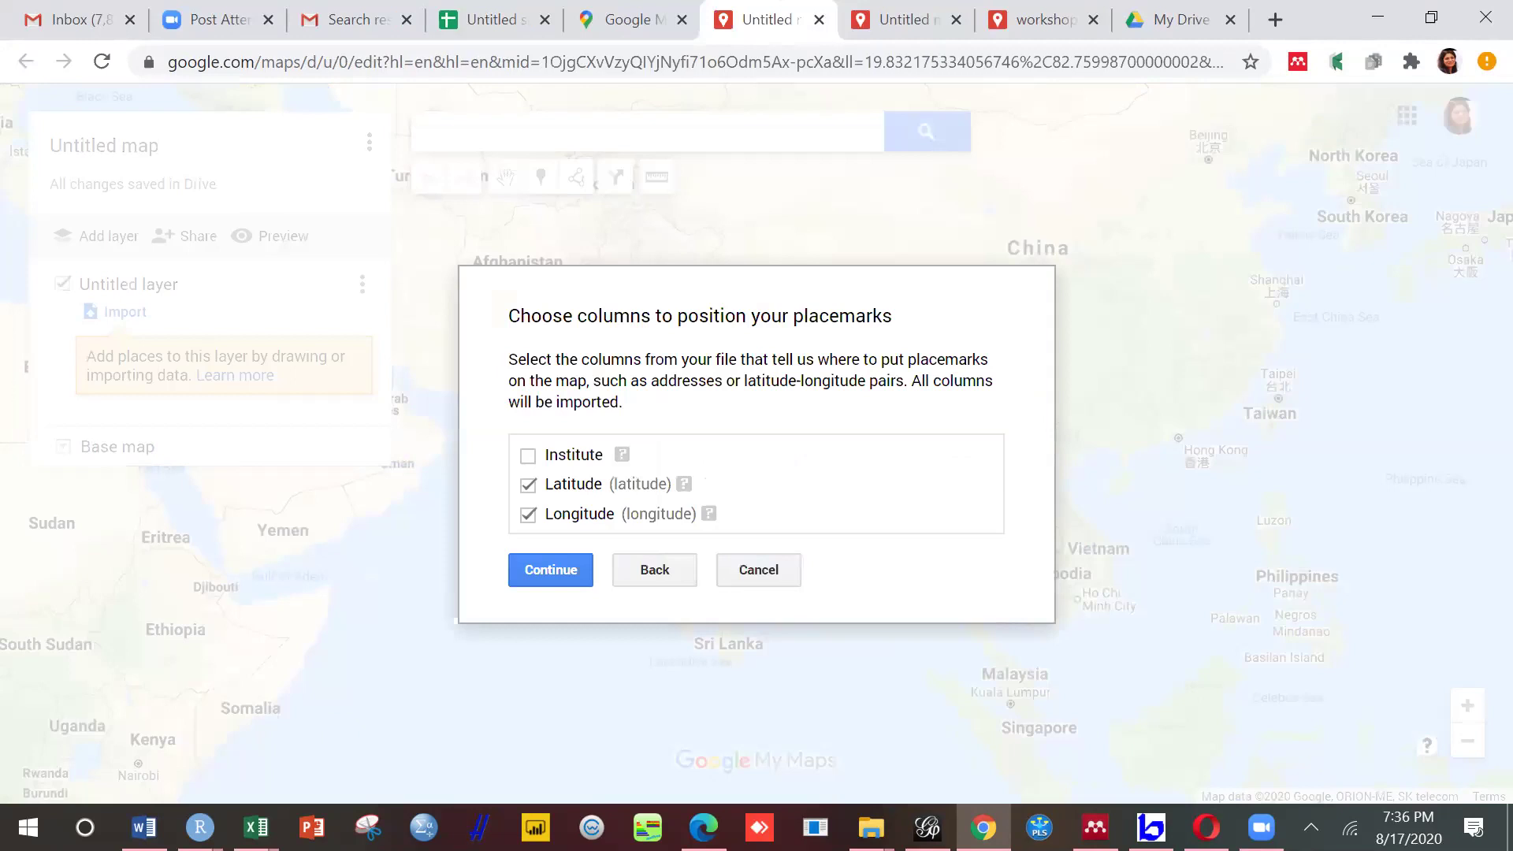
# Step: Position the placemarks by the Latitude and Longitude columns, title the markers by Institute, and finish the import
pyautogui.click(550, 571)
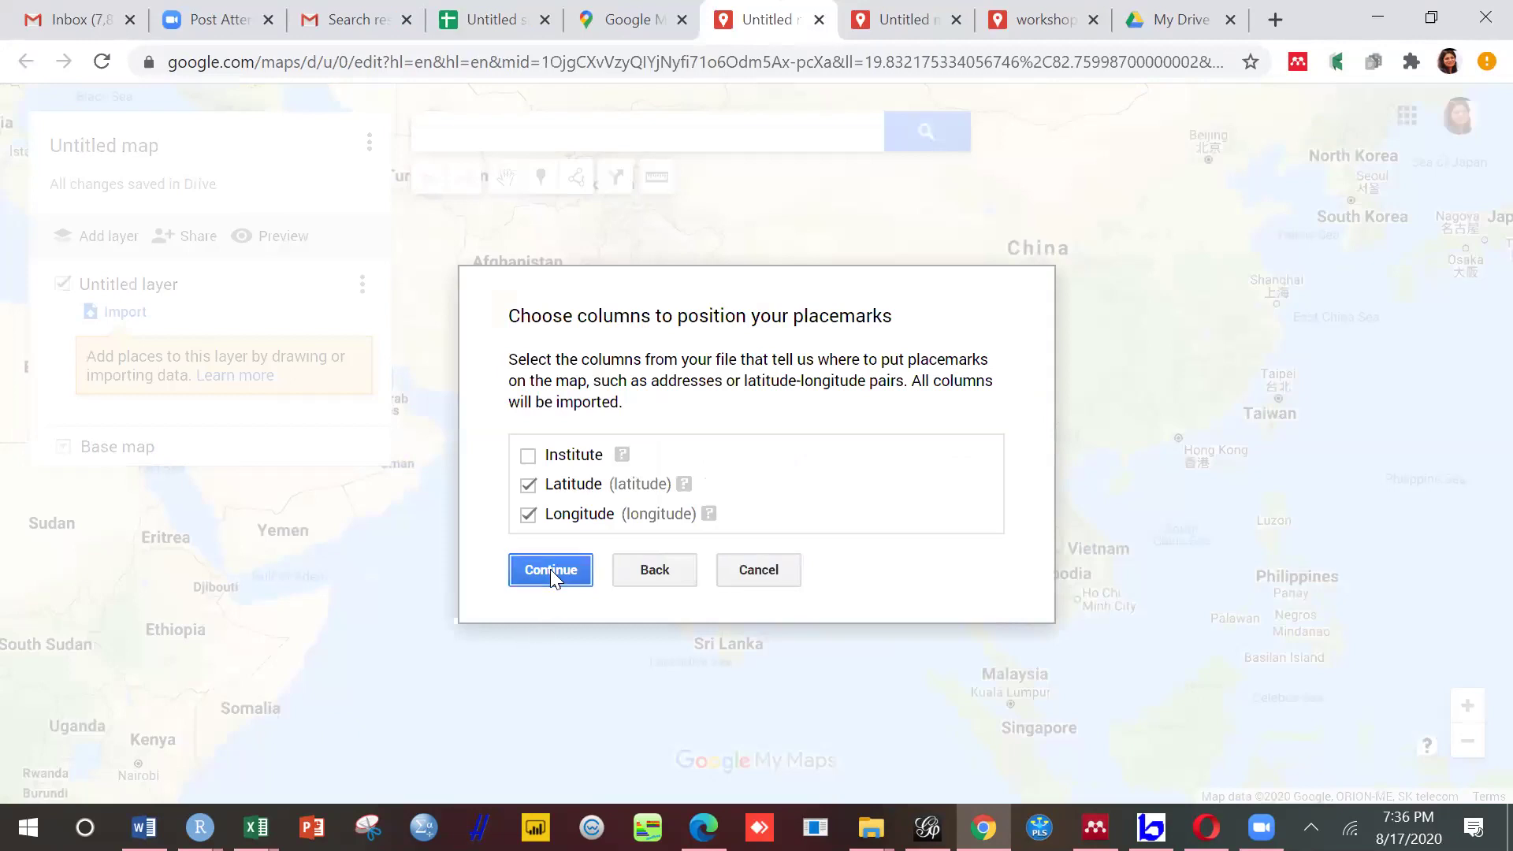
pyautogui.click(566, 446)
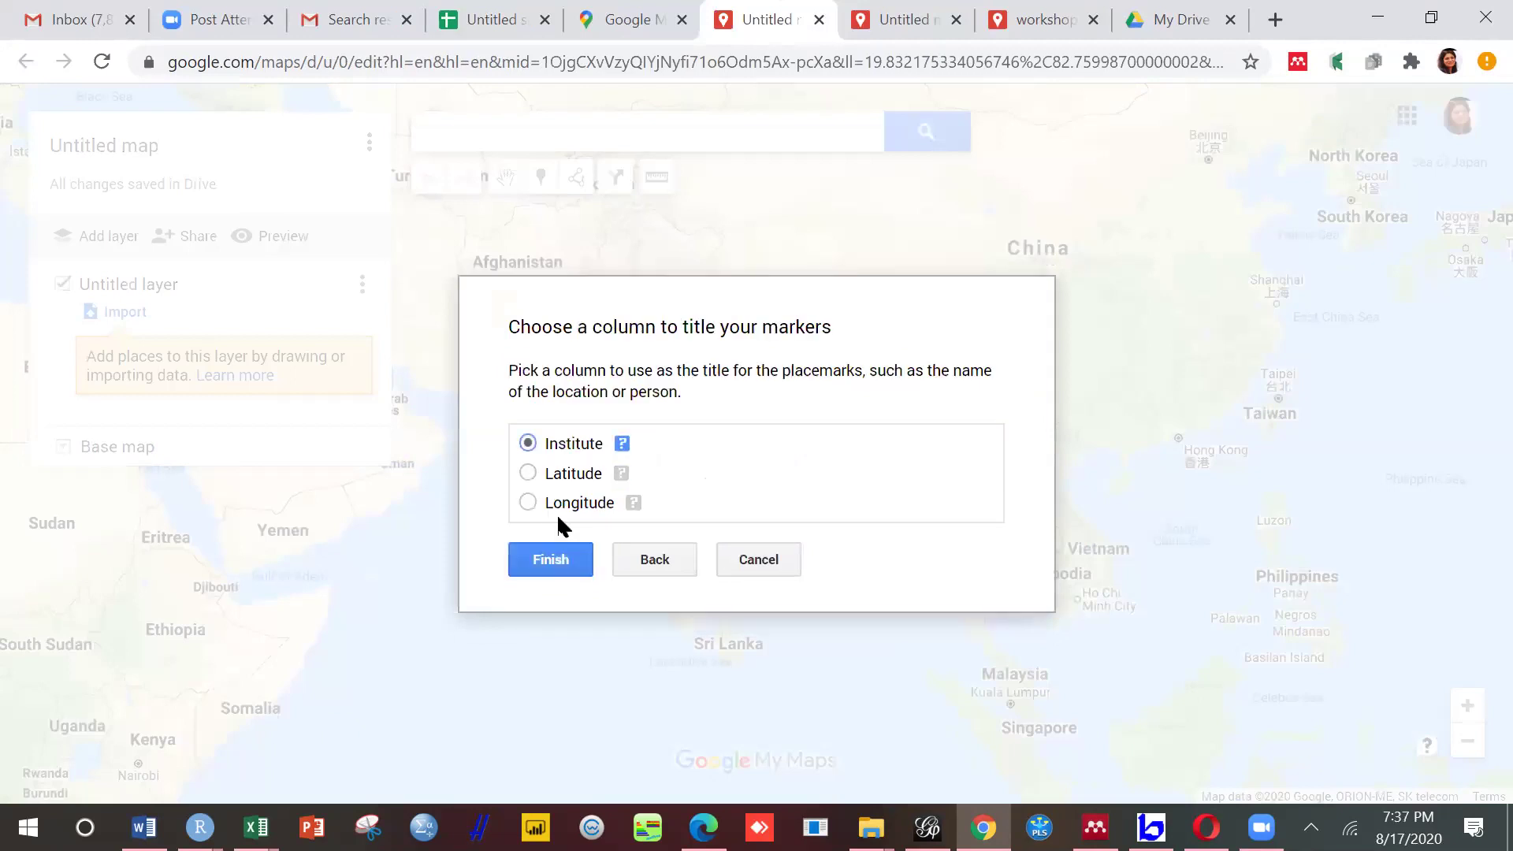
pyautogui.click(556, 561)
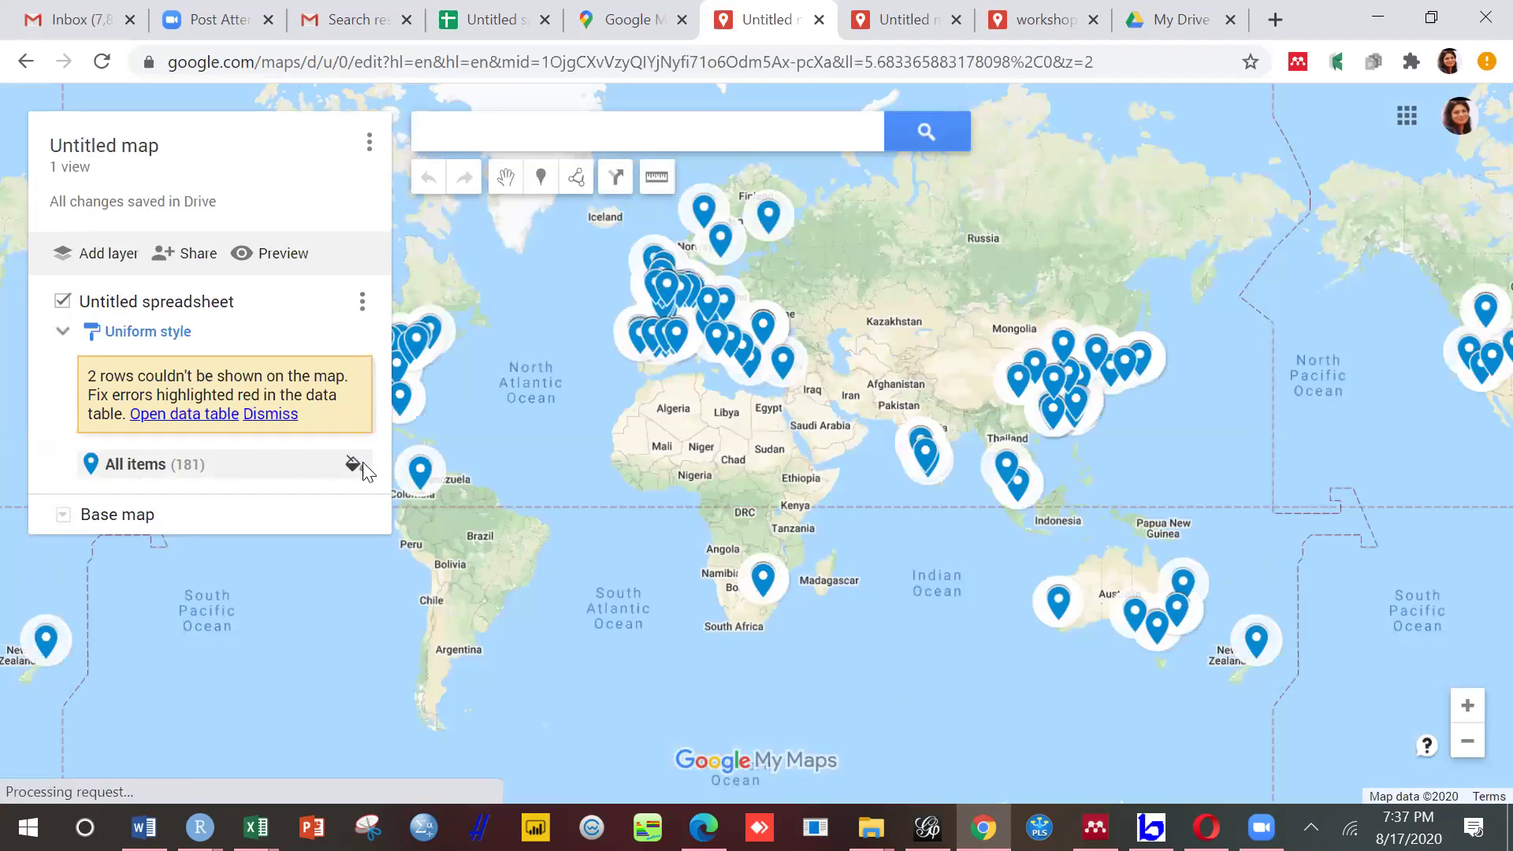
# Step: Recolor all placemarks in the spreadsheet layer from the default to orange
pyautogui.click(354, 464)
pyautogui.click(170, 541)
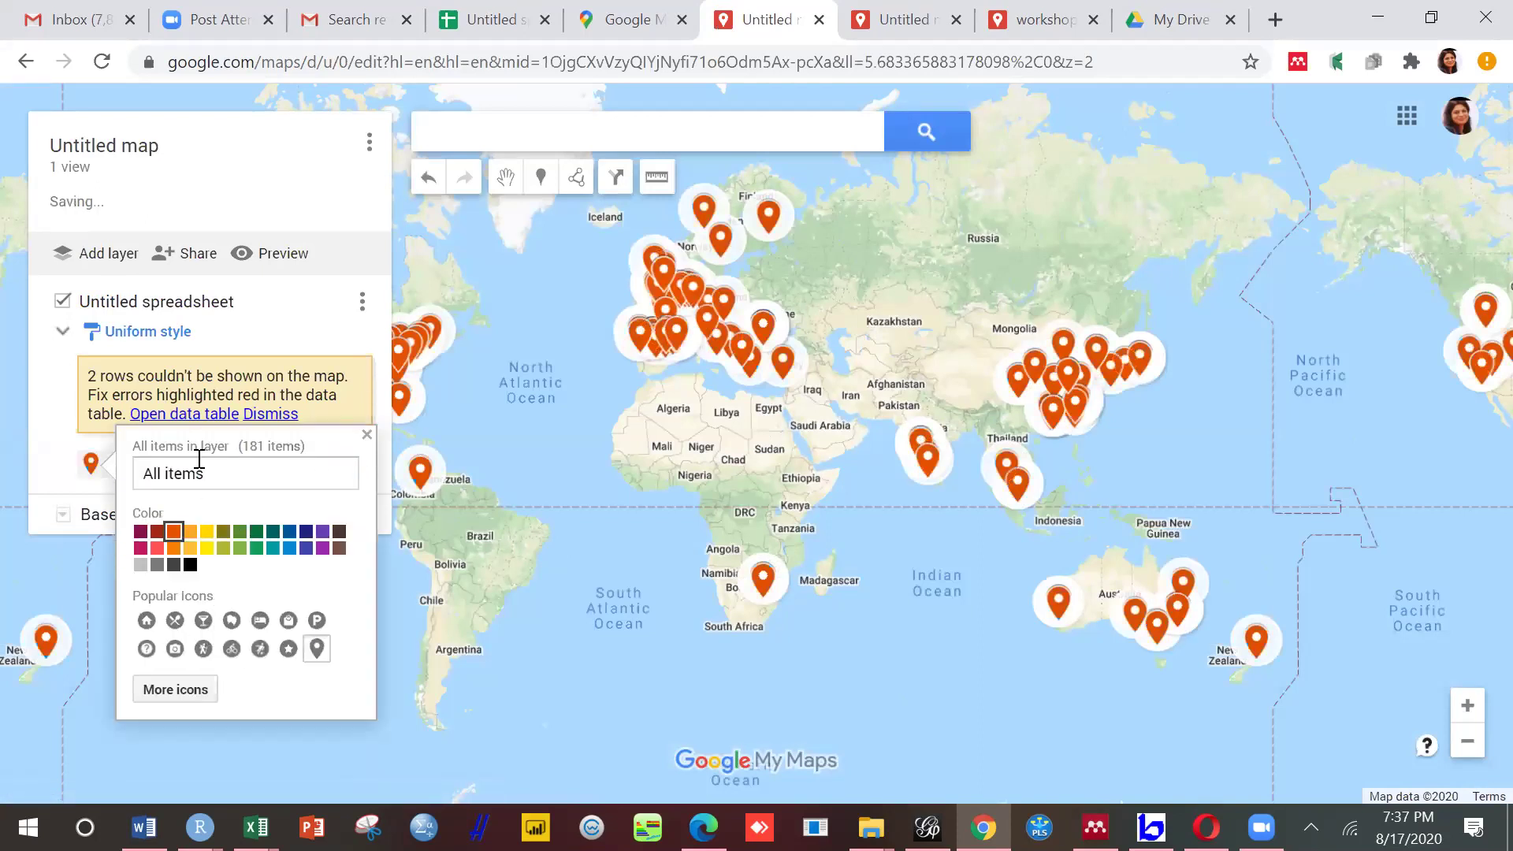
pyautogui.click(29, 443)
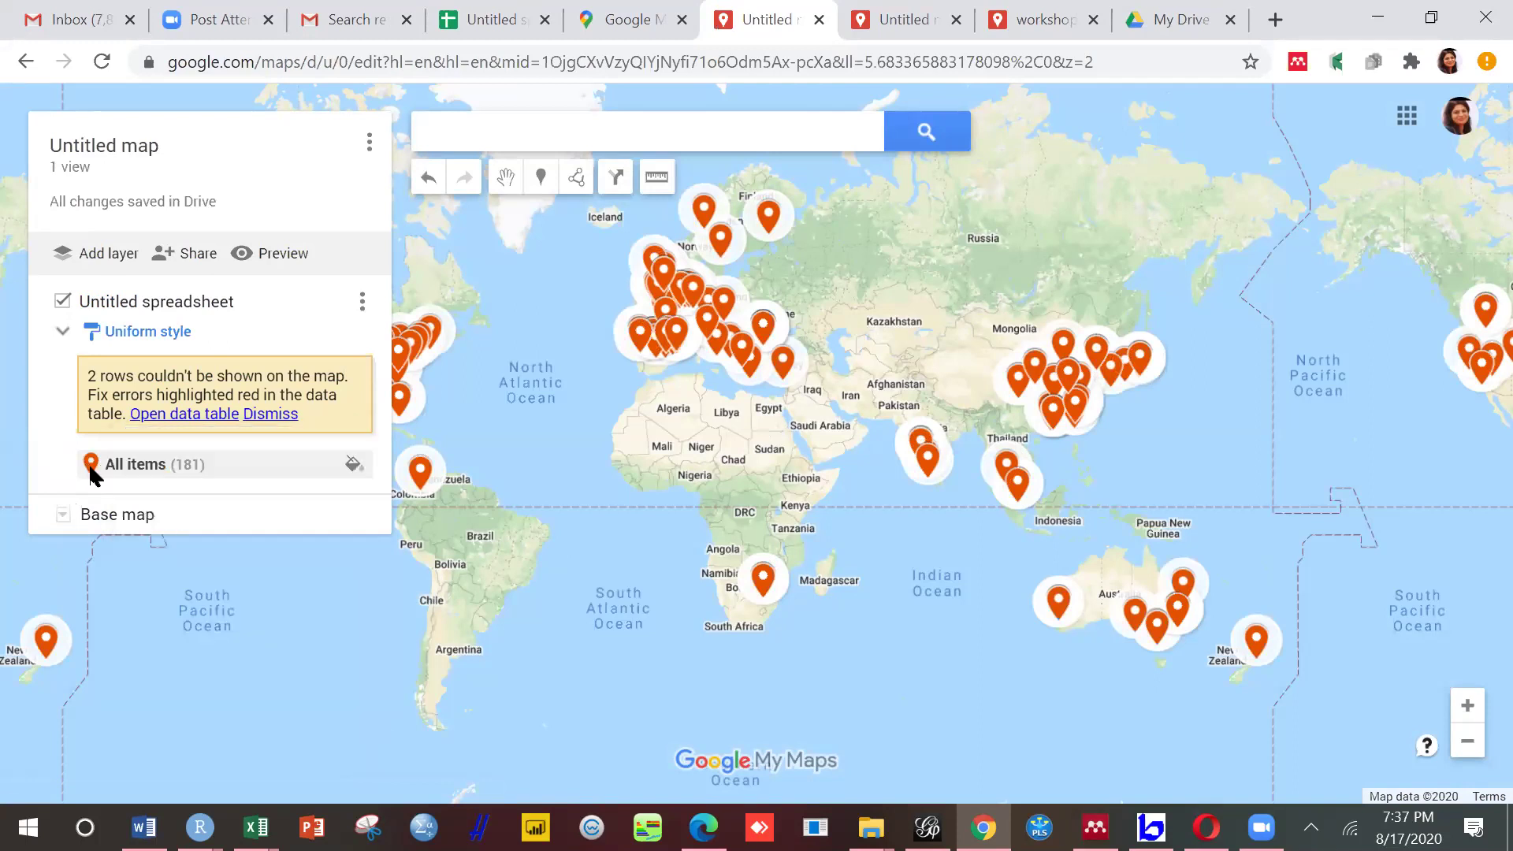
# Step: Change the icon of all placemarks in the layer to the circle with a small square from the Shapes group
pyautogui.click(354, 465)
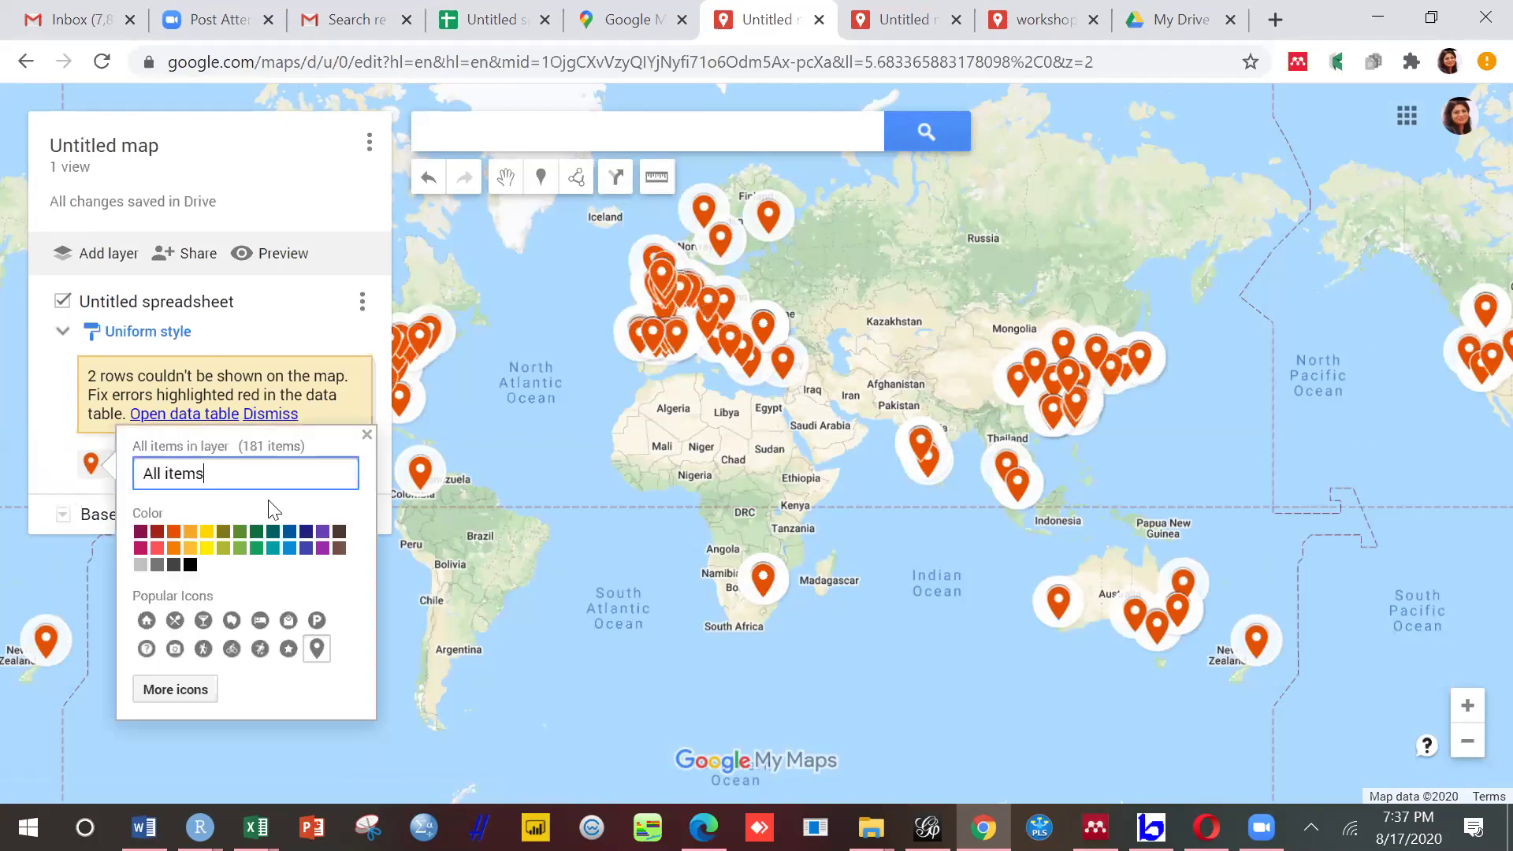
pyautogui.click(199, 691)
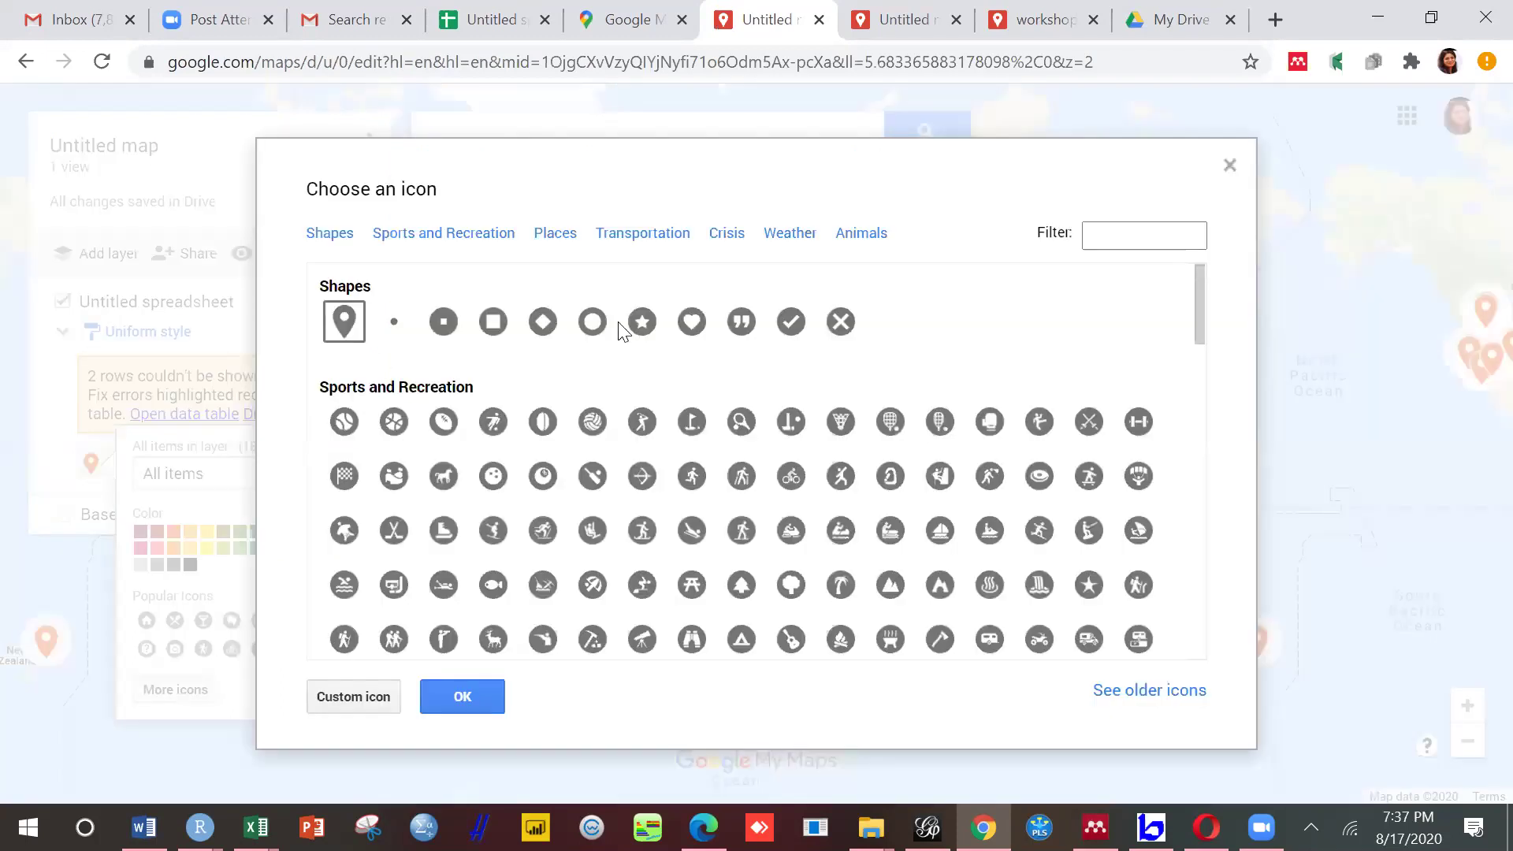
pyautogui.click(444, 323)
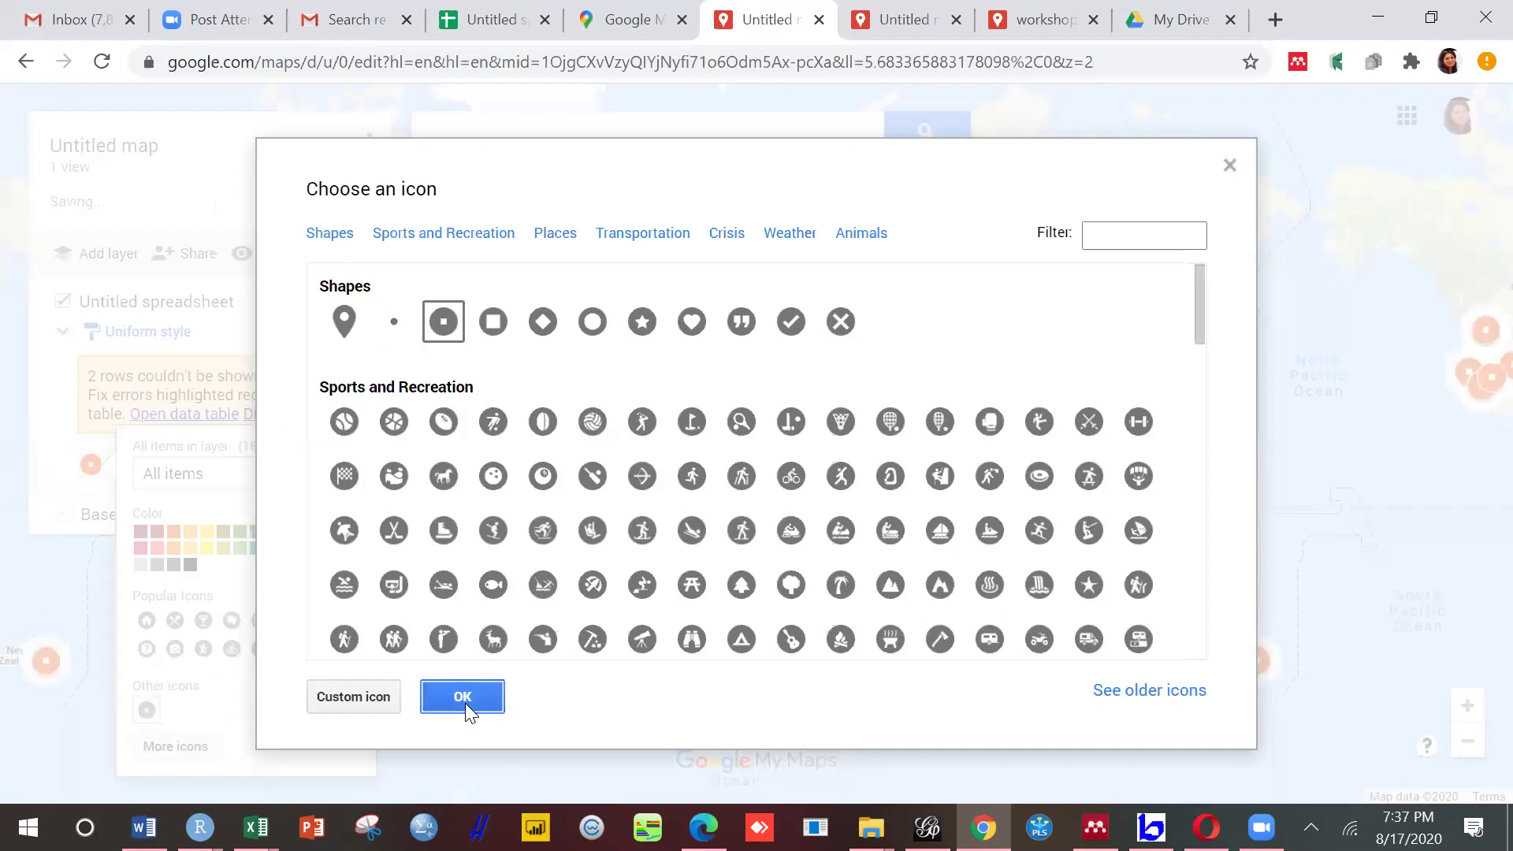
pyautogui.click(463, 696)
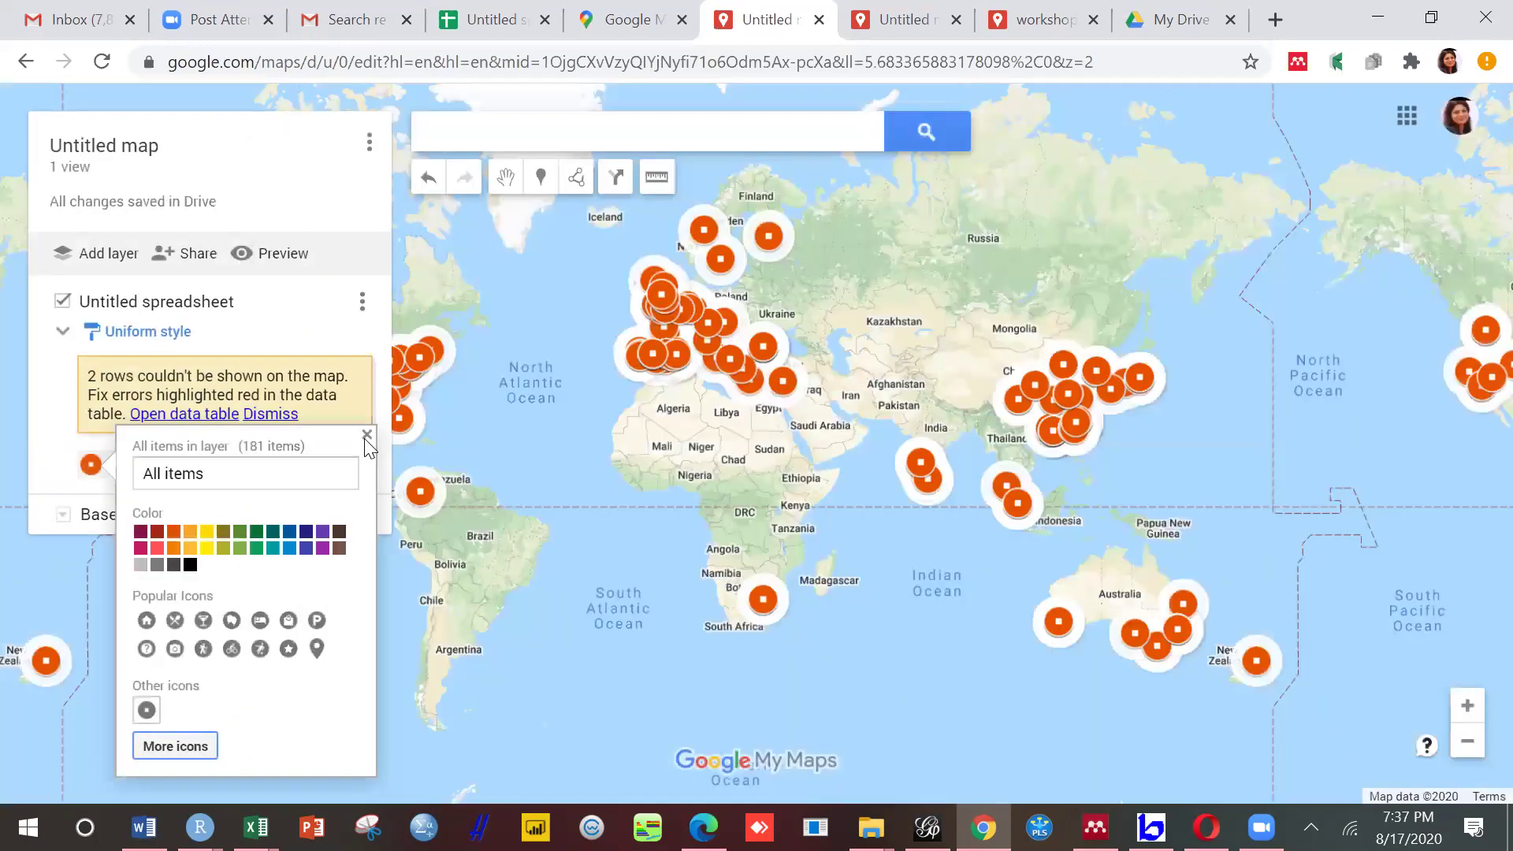
pyautogui.click(366, 435)
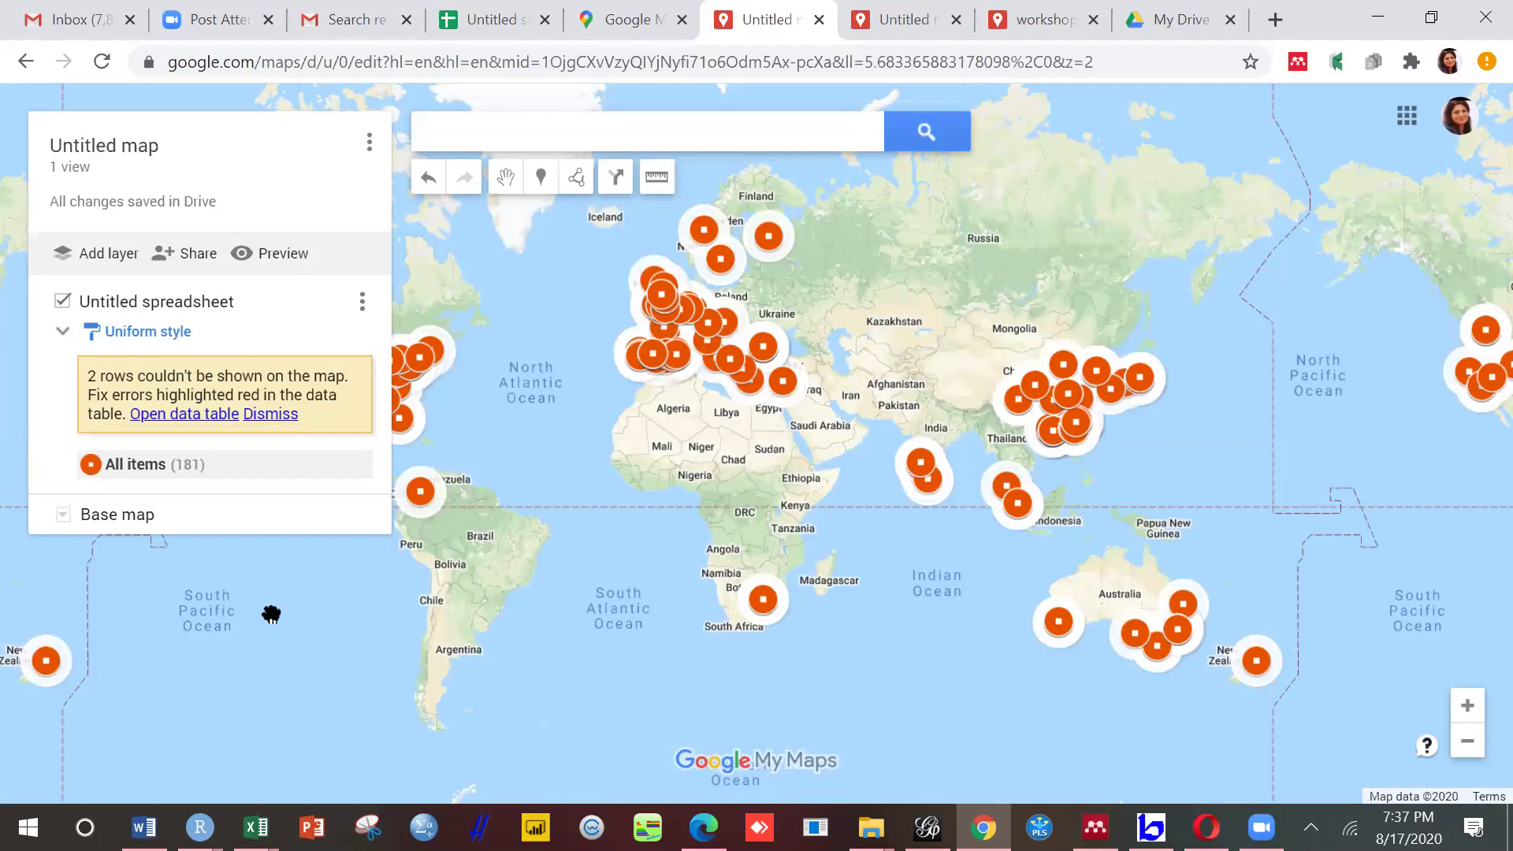
# Step: Try the satellite and Terrain base maps, and set the base map to the style with tan land and blue water
pyautogui.click(66, 517)
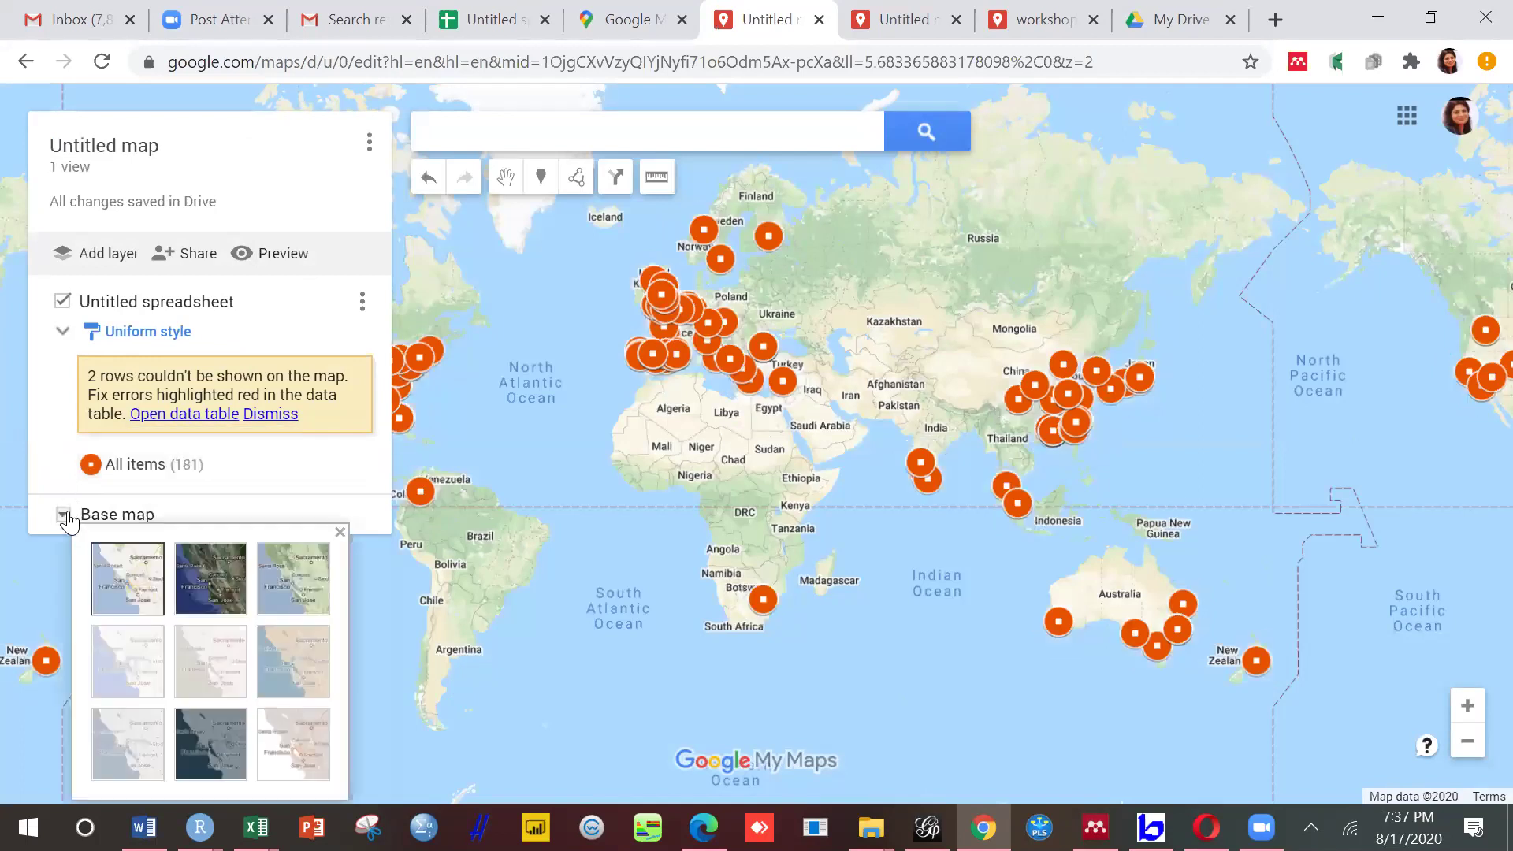
pyautogui.click(220, 597)
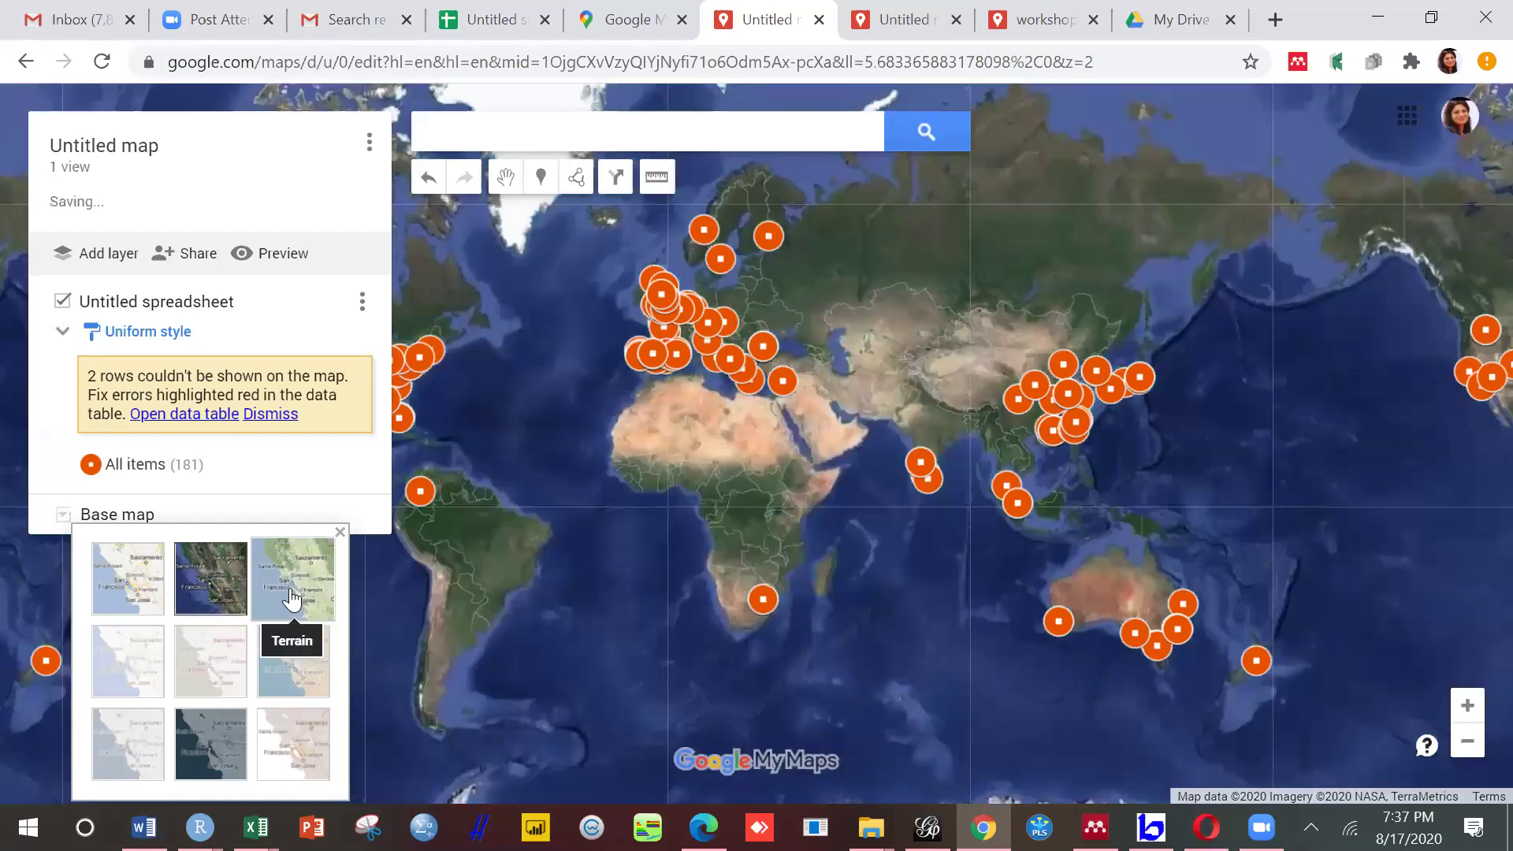
pyautogui.click(293, 599)
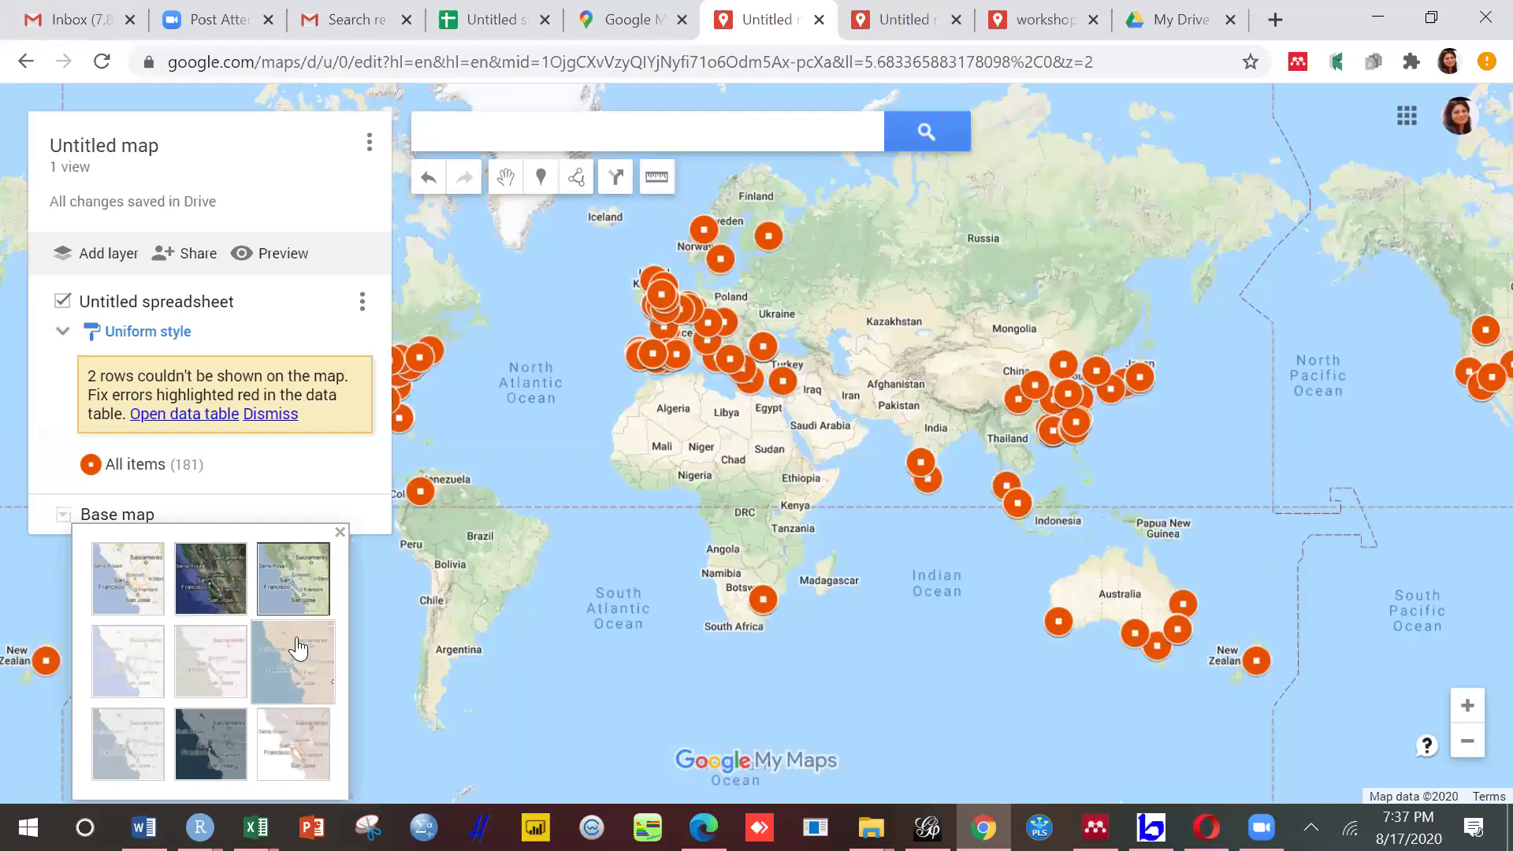
pyautogui.click(298, 648)
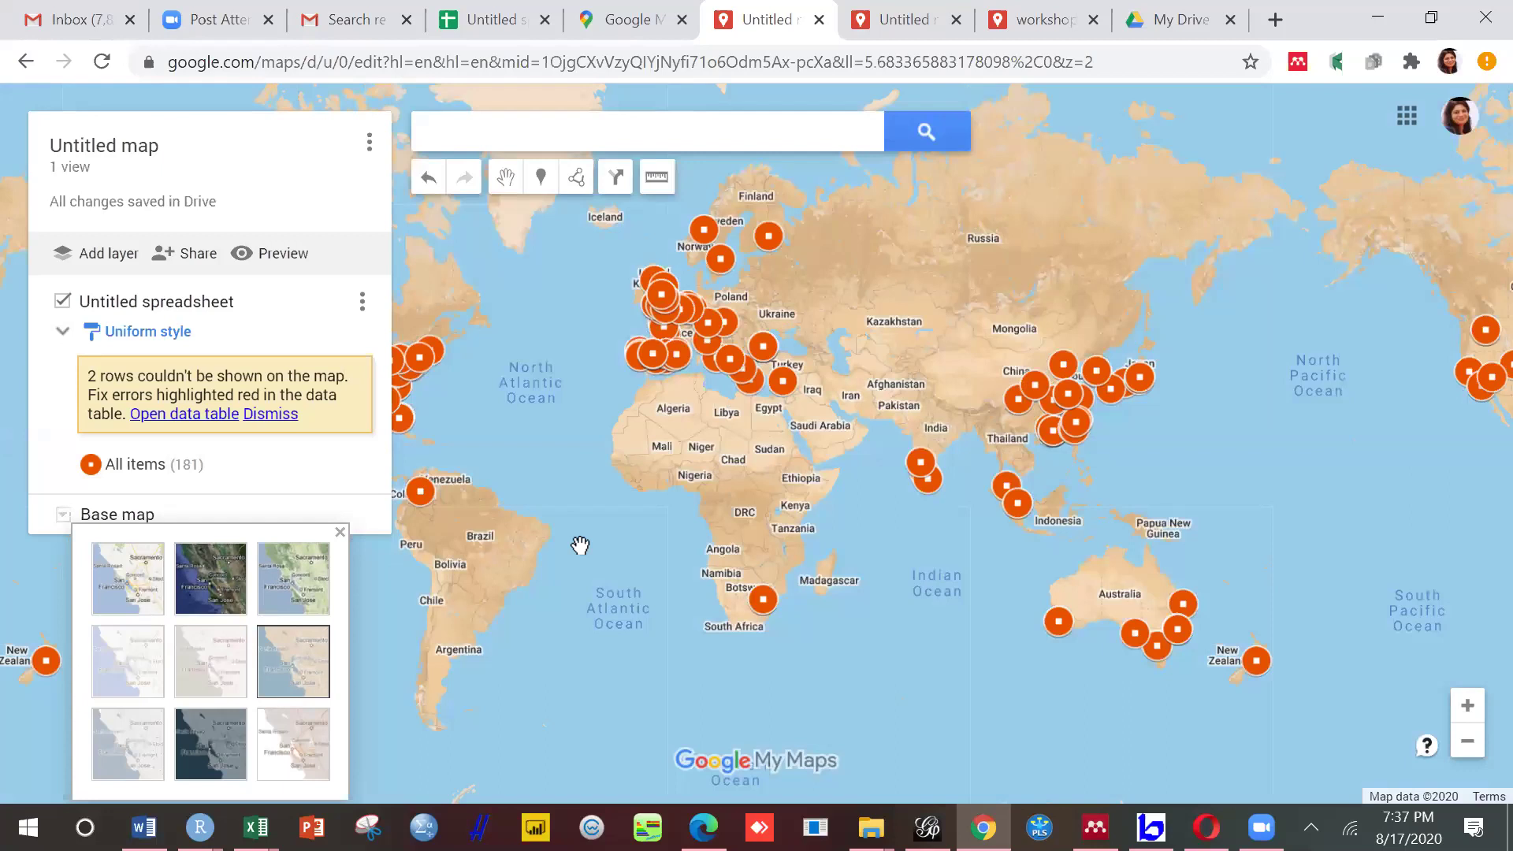
pyautogui.click(611, 544)
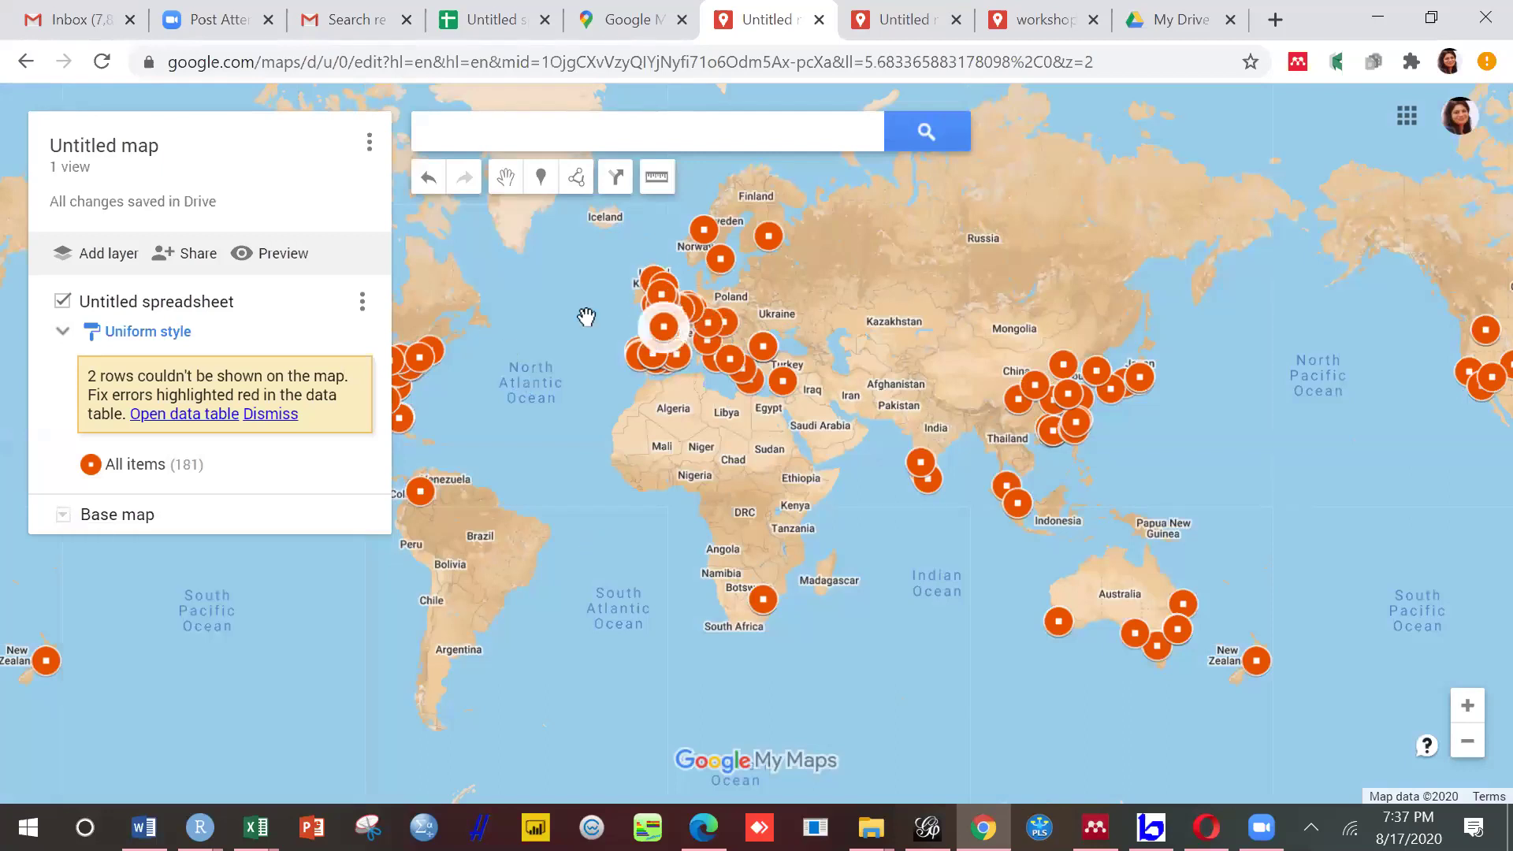
# Step: Save the current world view as the map's default view
pyautogui.click(369, 142)
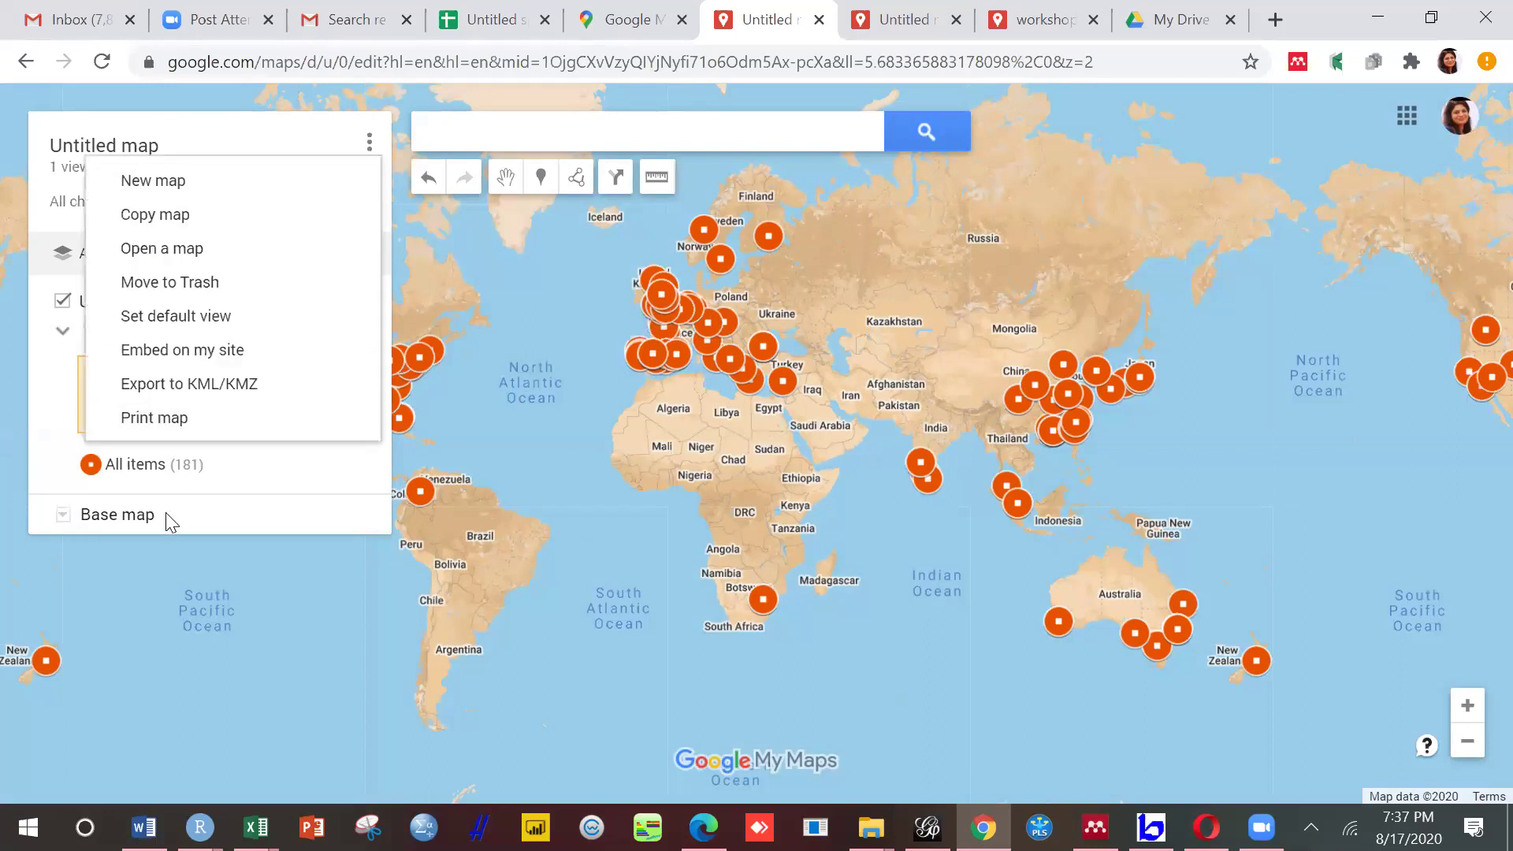
pyautogui.click(194, 489)
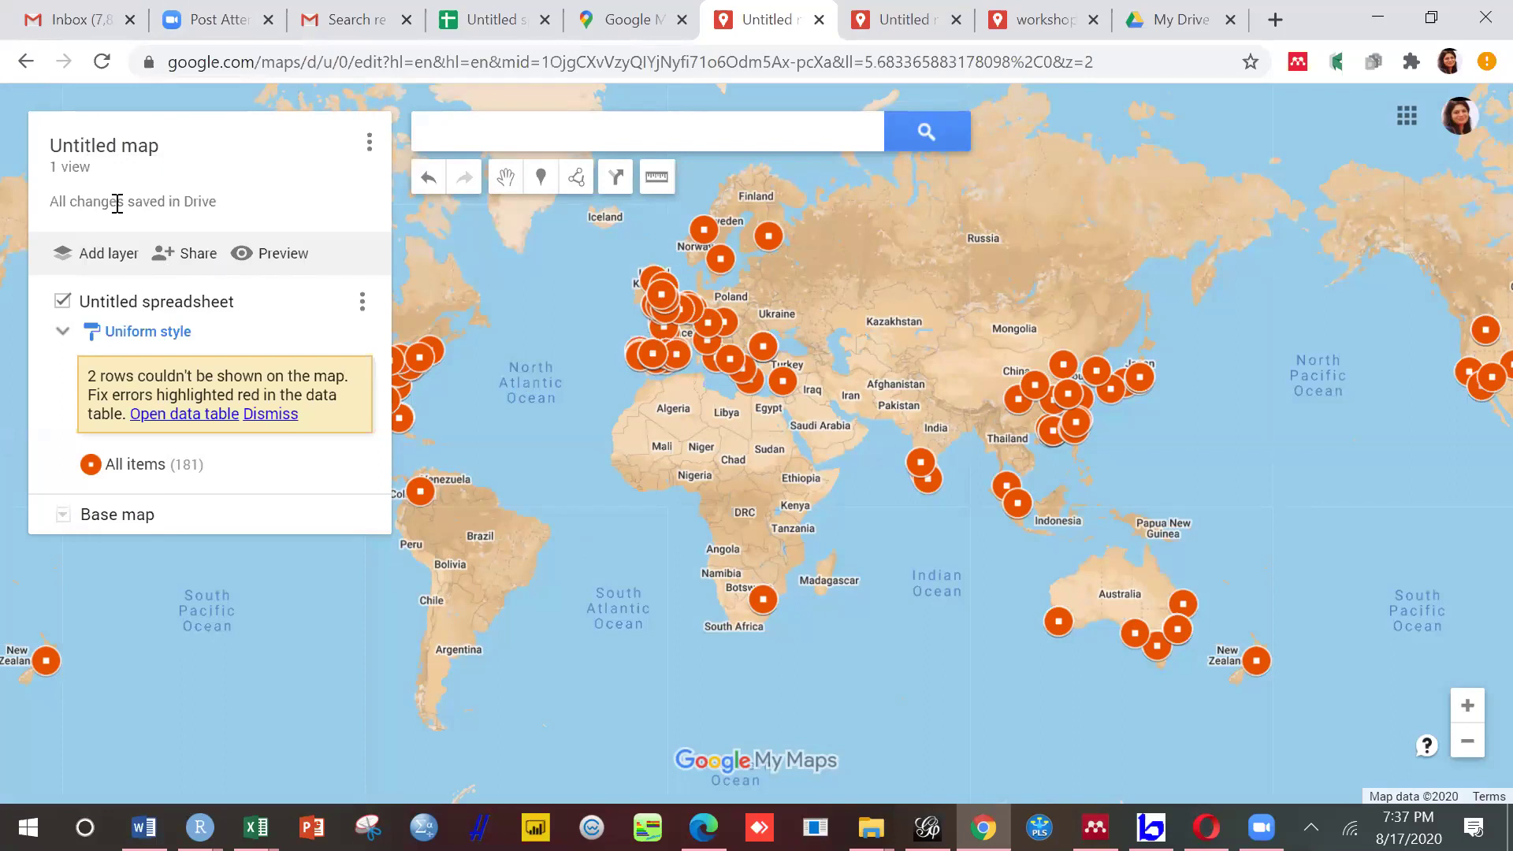
pyautogui.click(370, 144)
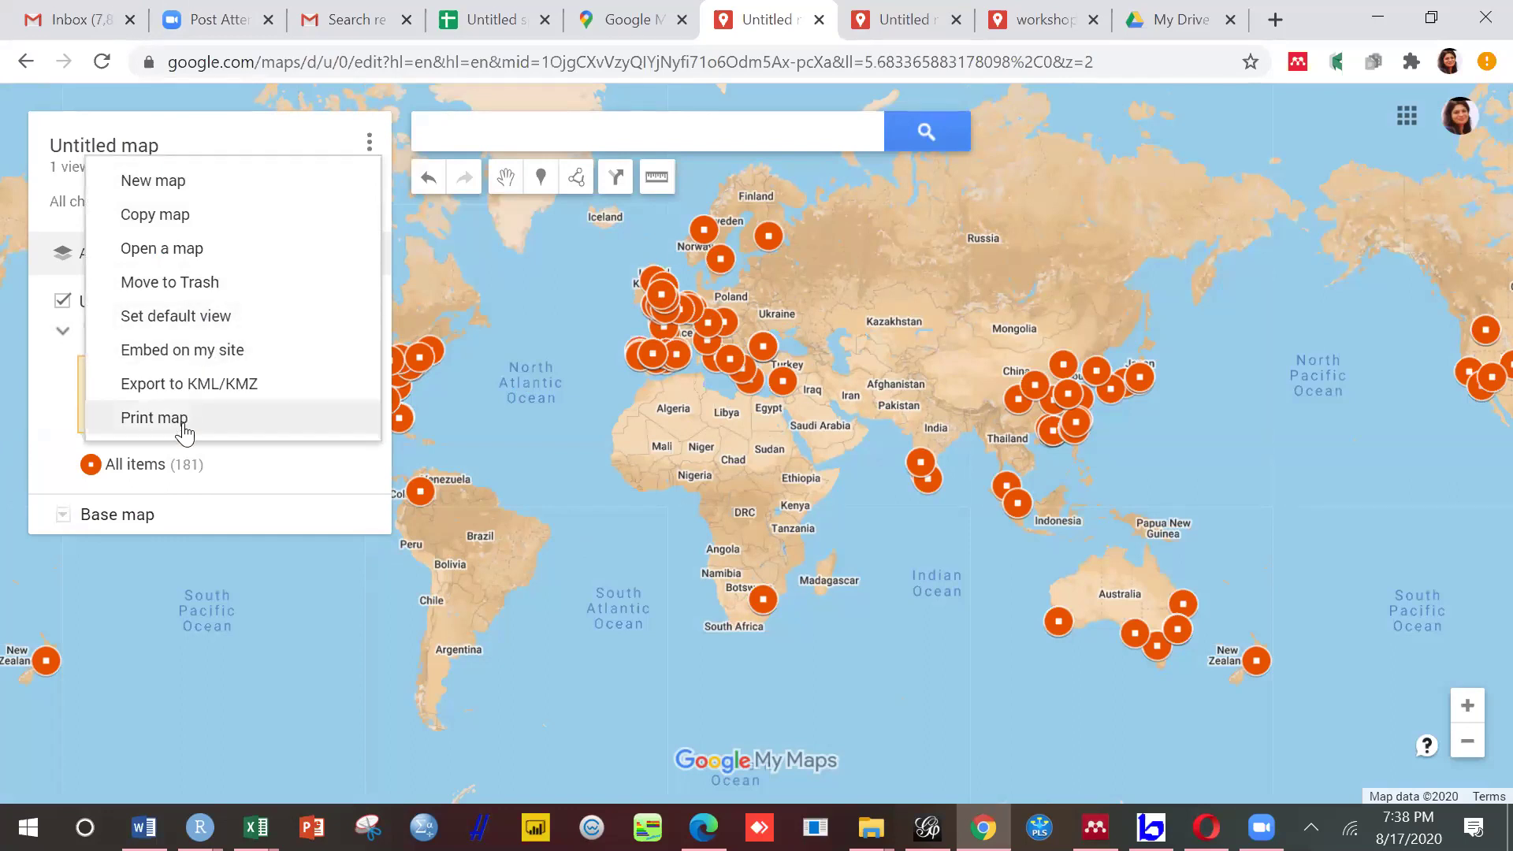
pyautogui.click(183, 323)
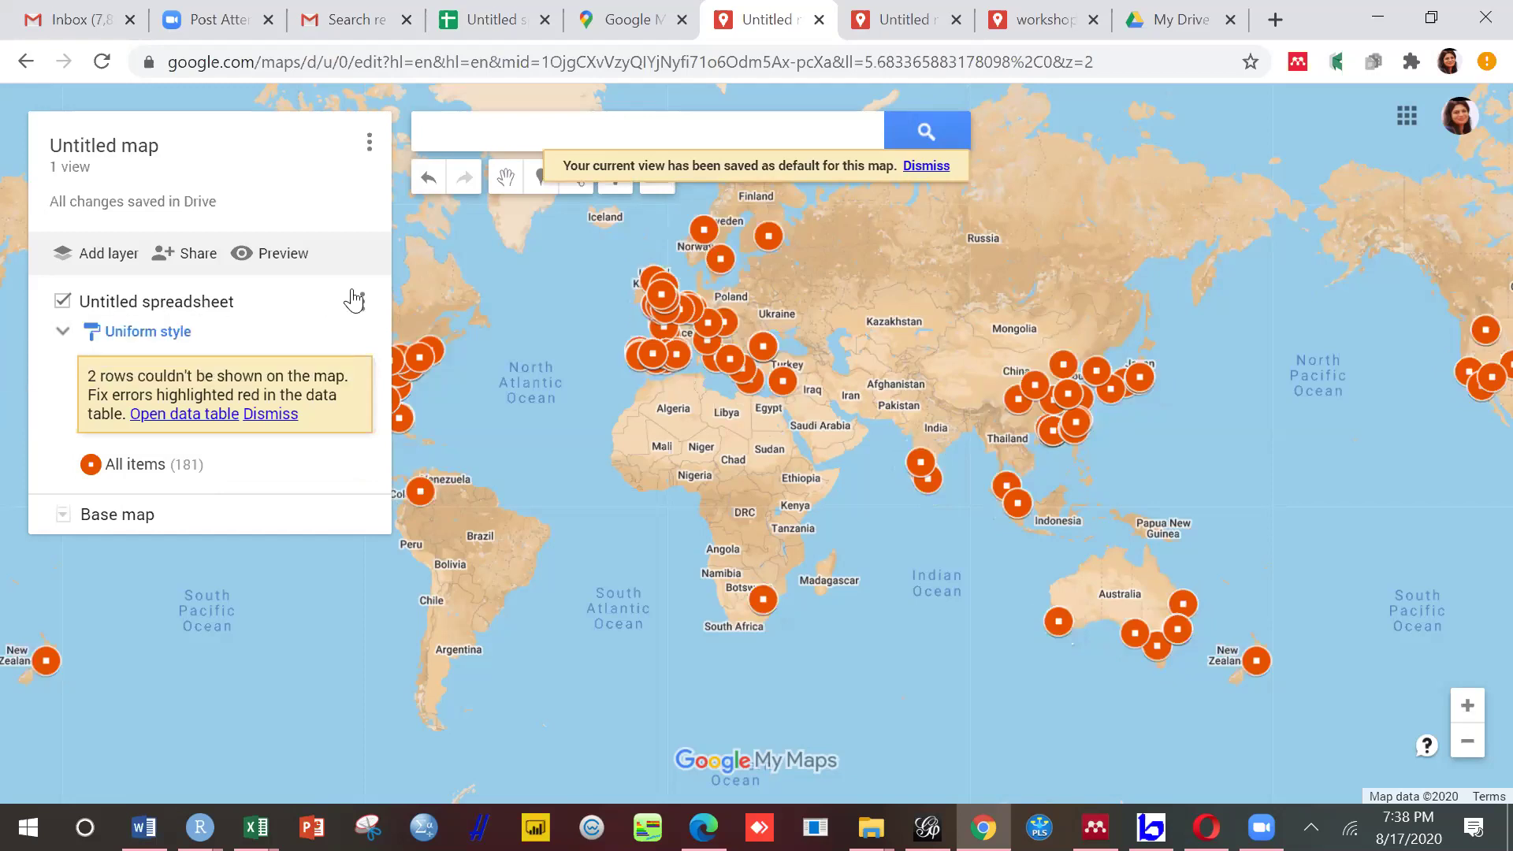
# Step: Check the spreadsheet layer's grouping and label options, and expand its list of placemarks to look through the institutes
pyautogui.click(118, 333)
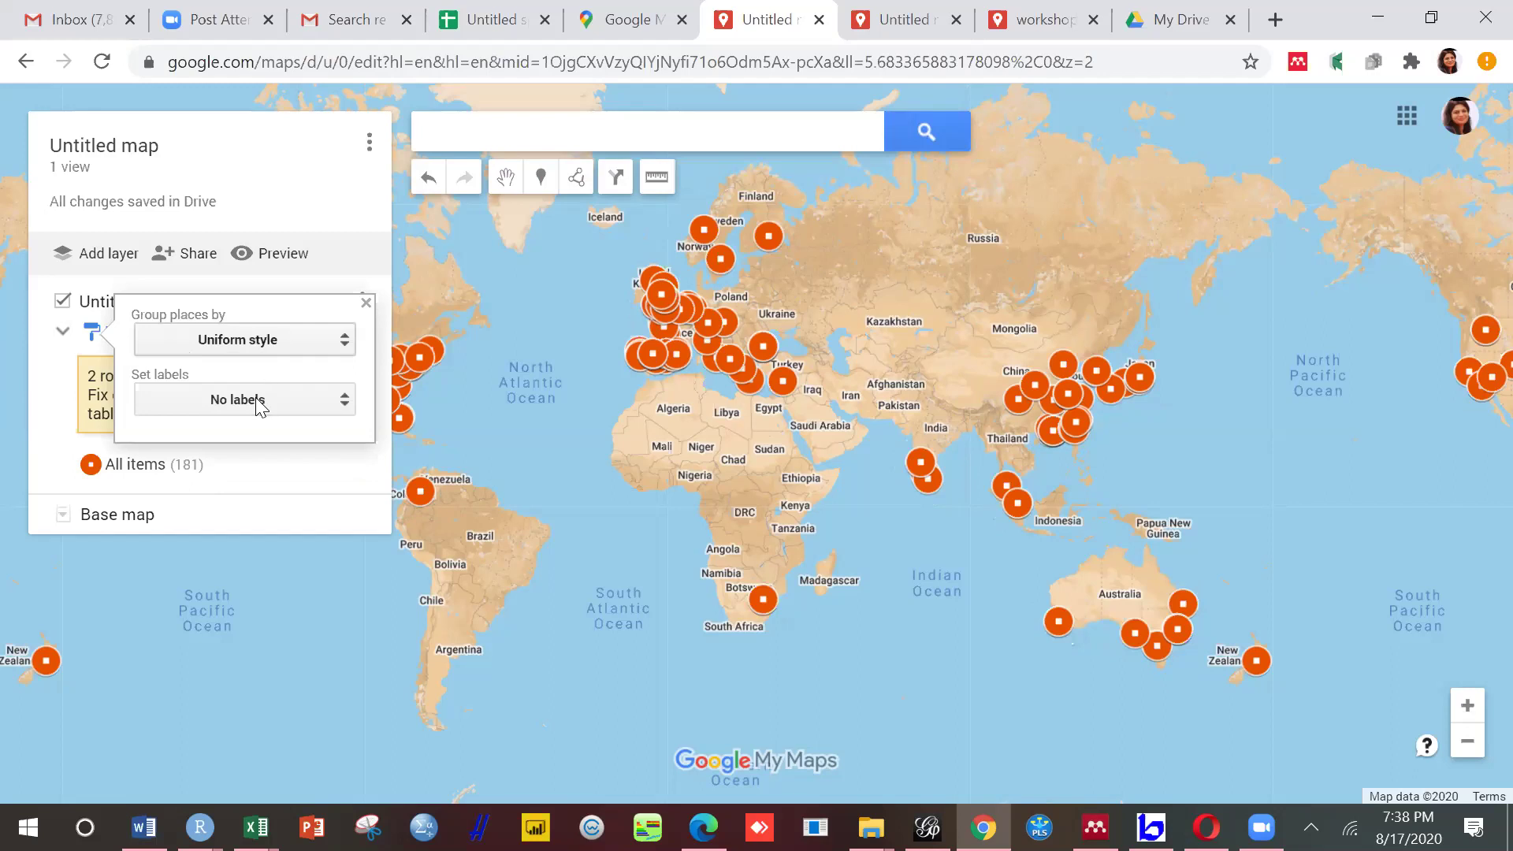
pyautogui.click(365, 303)
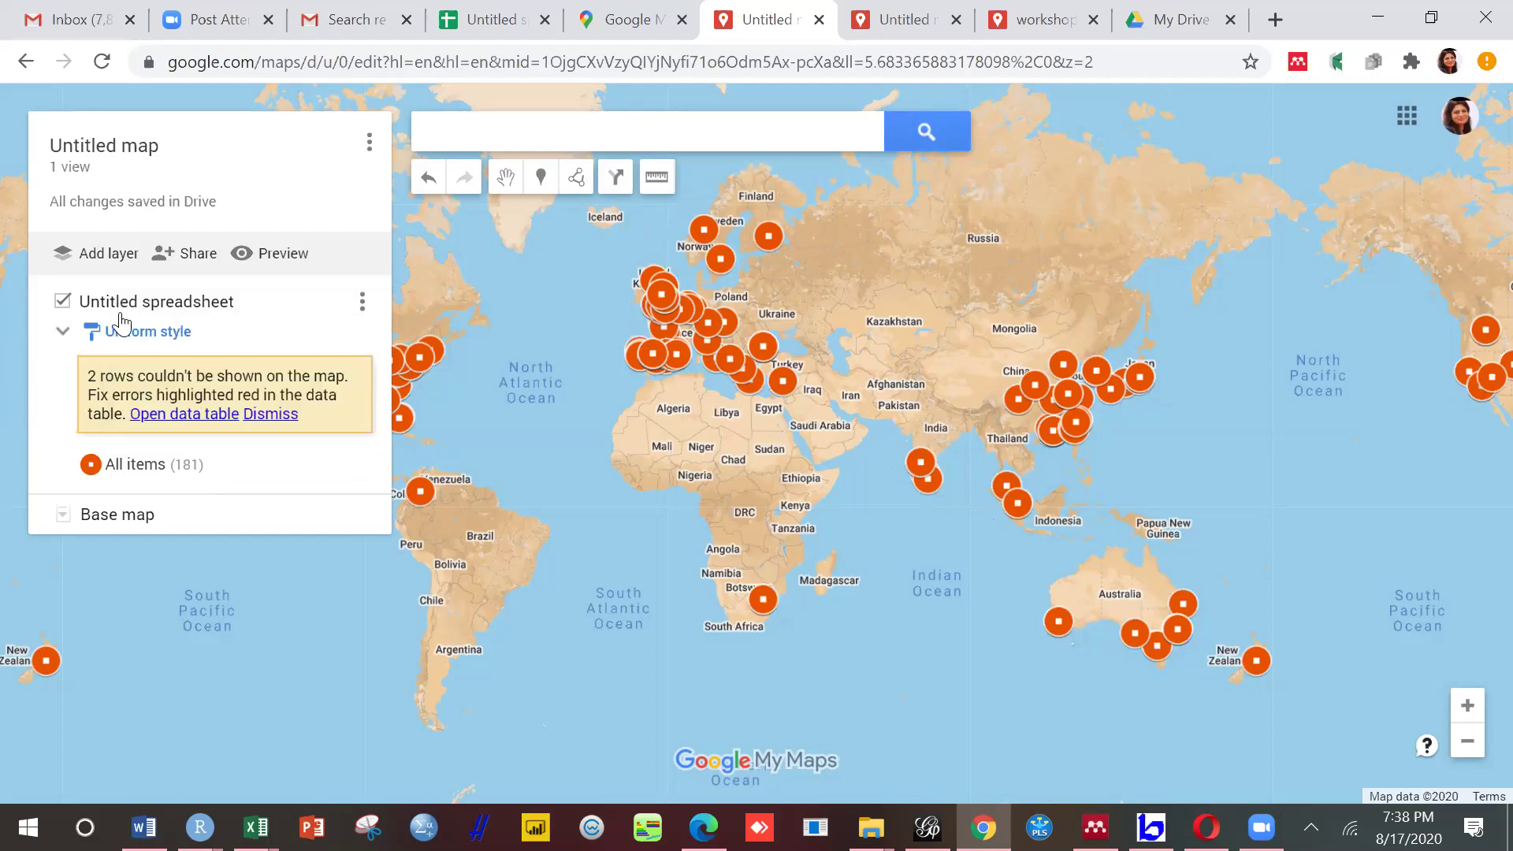
pyautogui.click(67, 338)
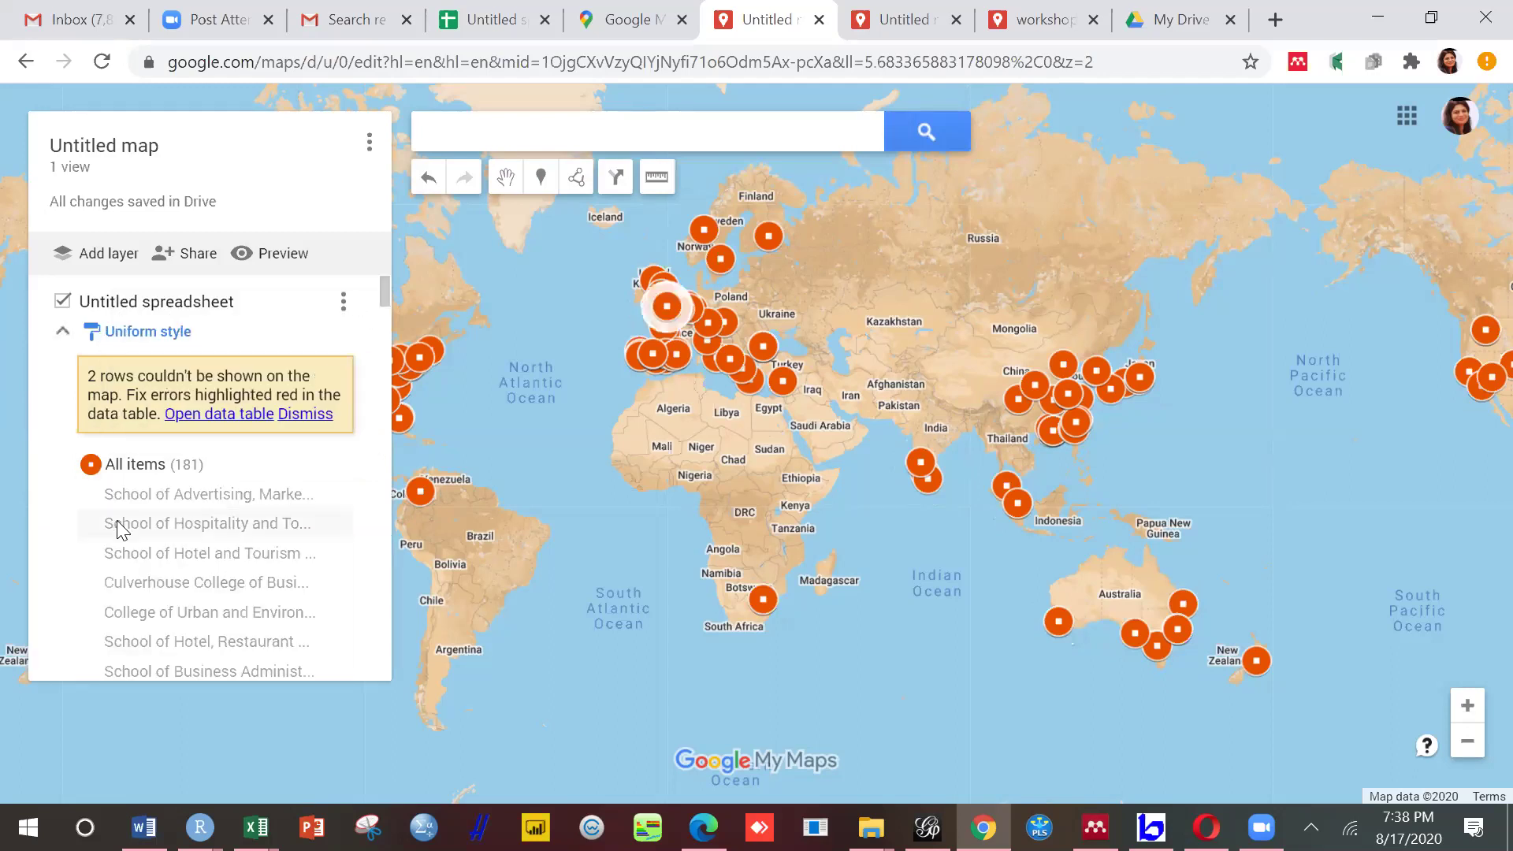
pyautogui.click(384, 638)
pyautogui.click(383, 636)
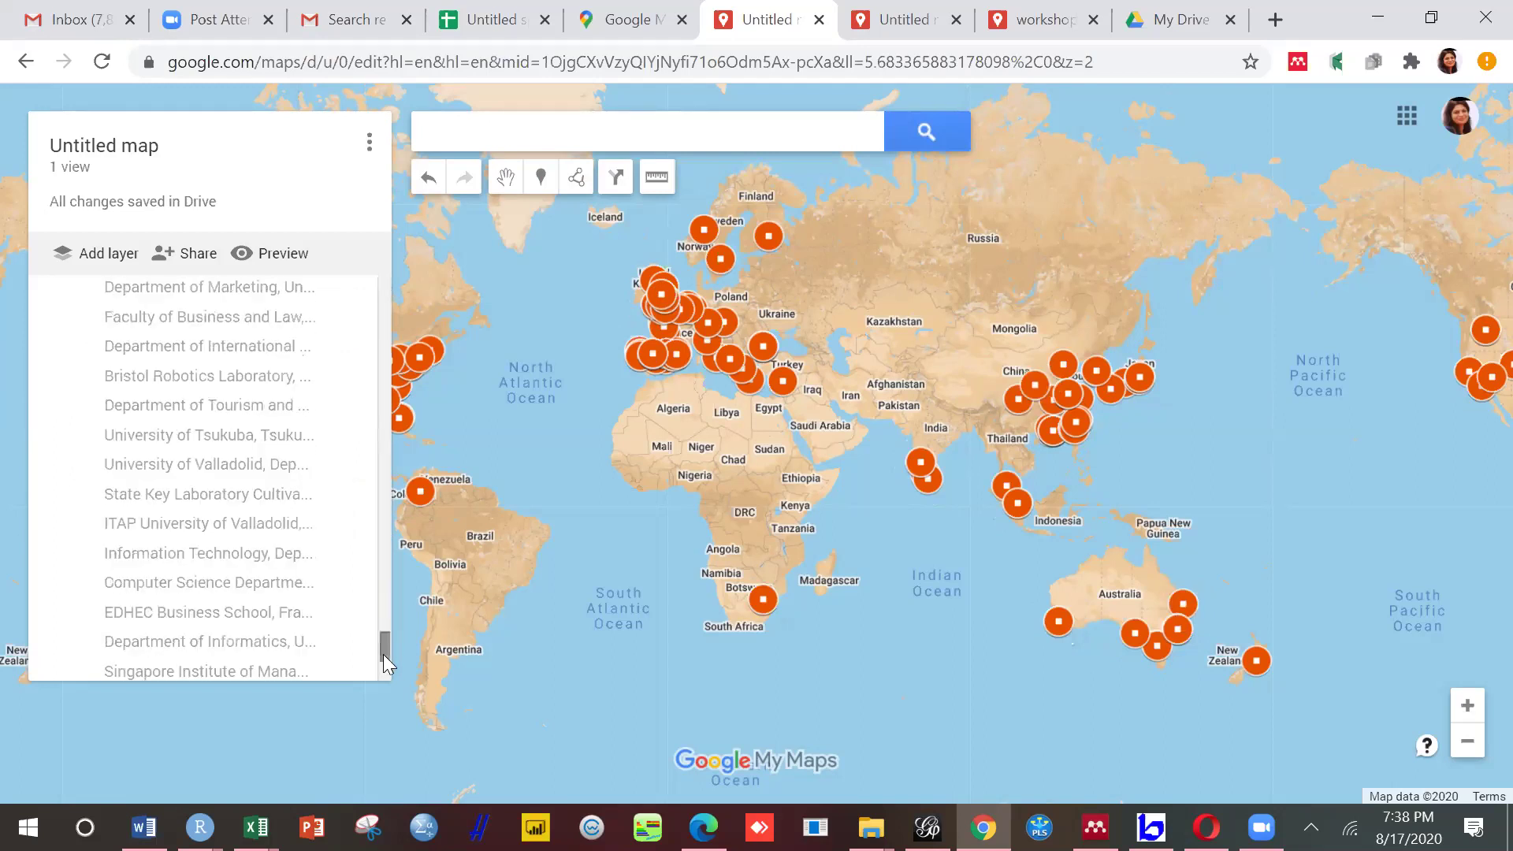
pyautogui.scroll(10, 385, 582)
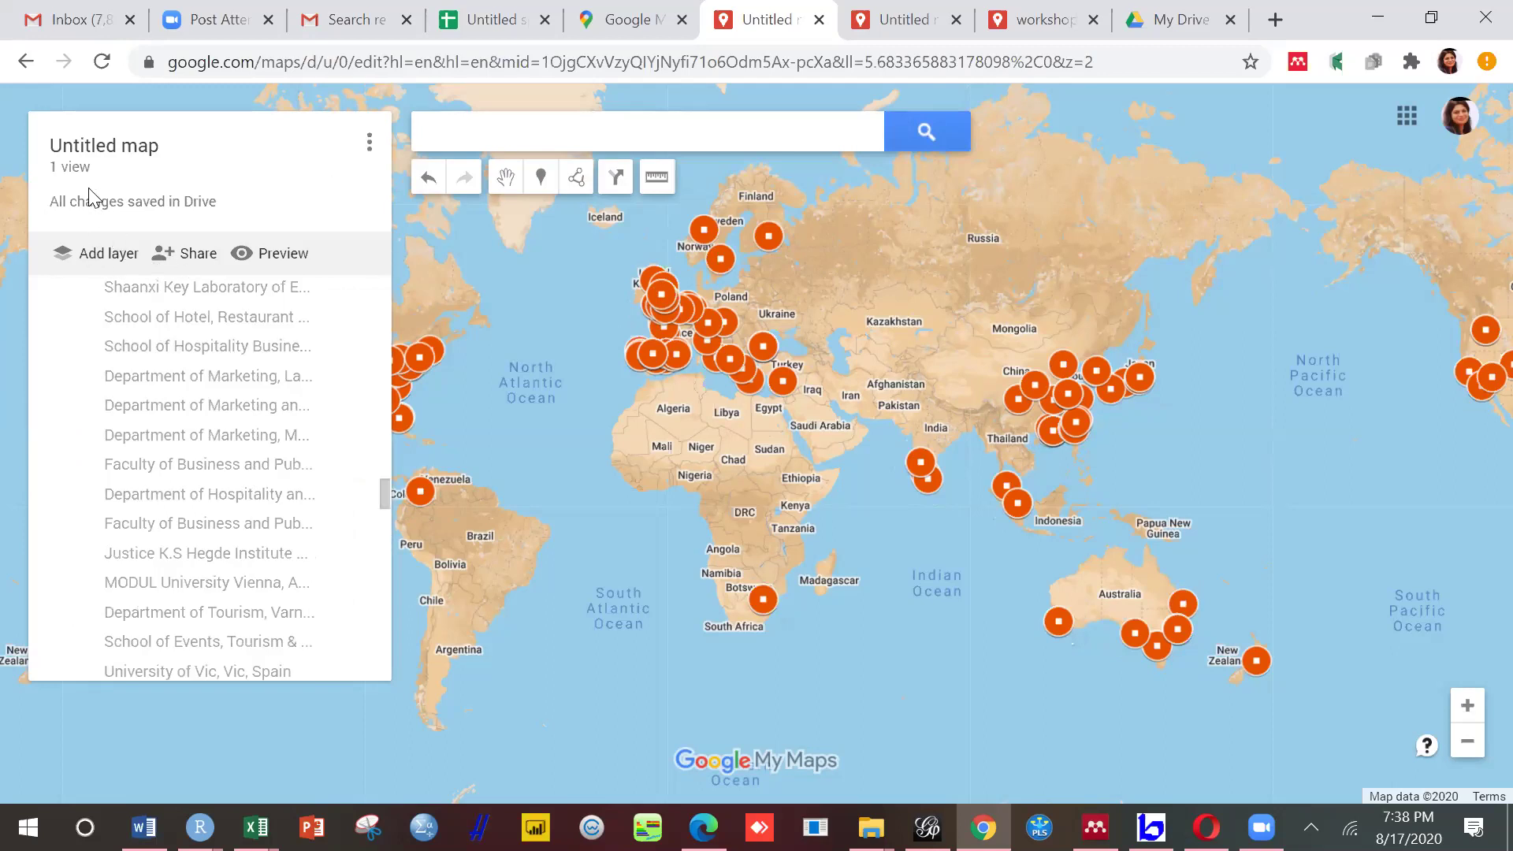
# Step: Add a new empty layer to the map below the spreadsheet layer
pyautogui.click(368, 144)
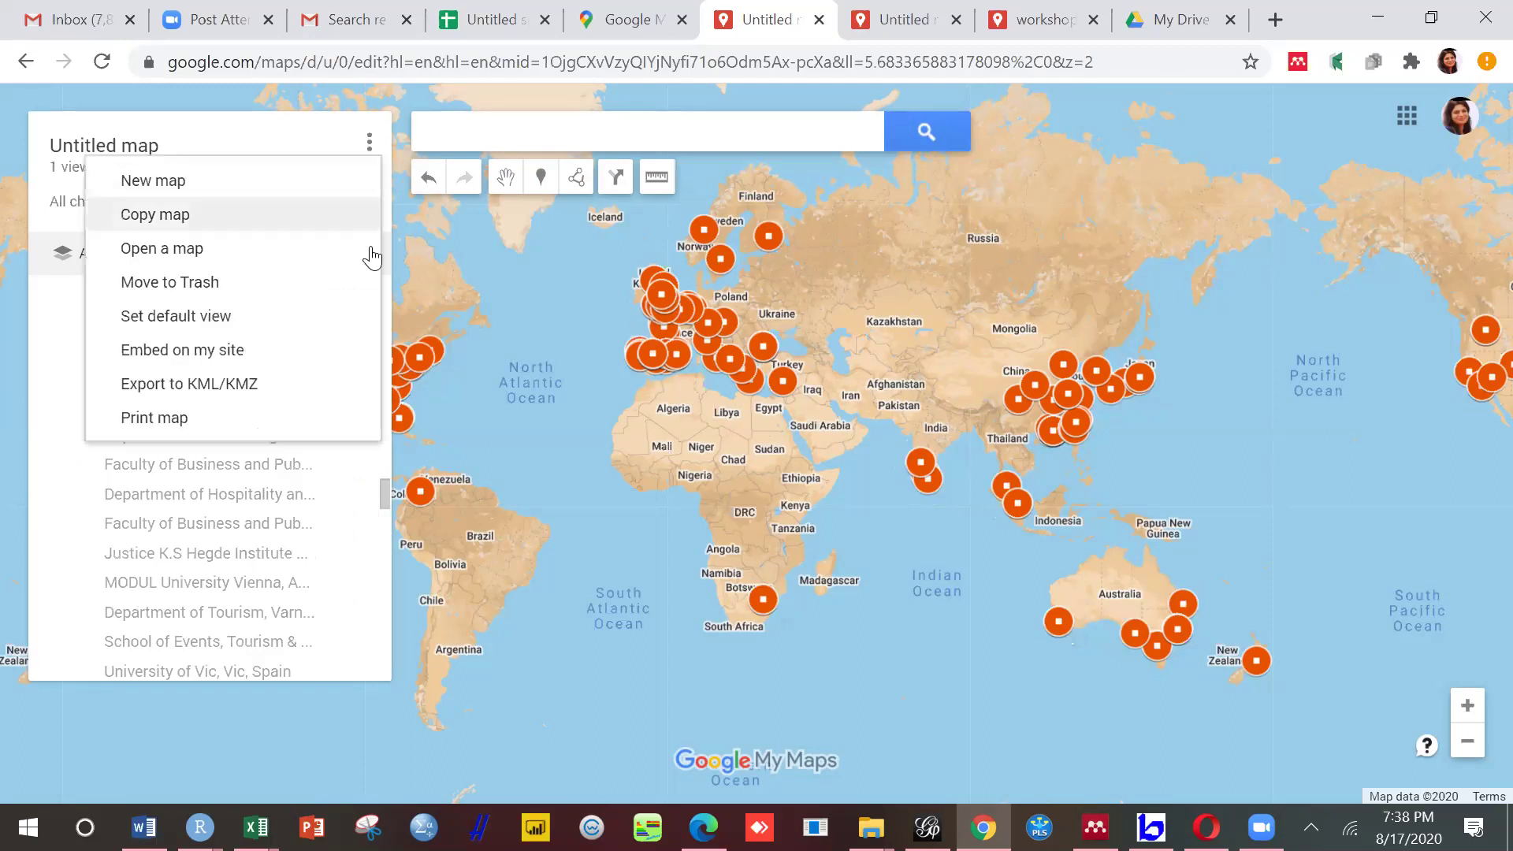
pyautogui.doubleClick(557, 352)
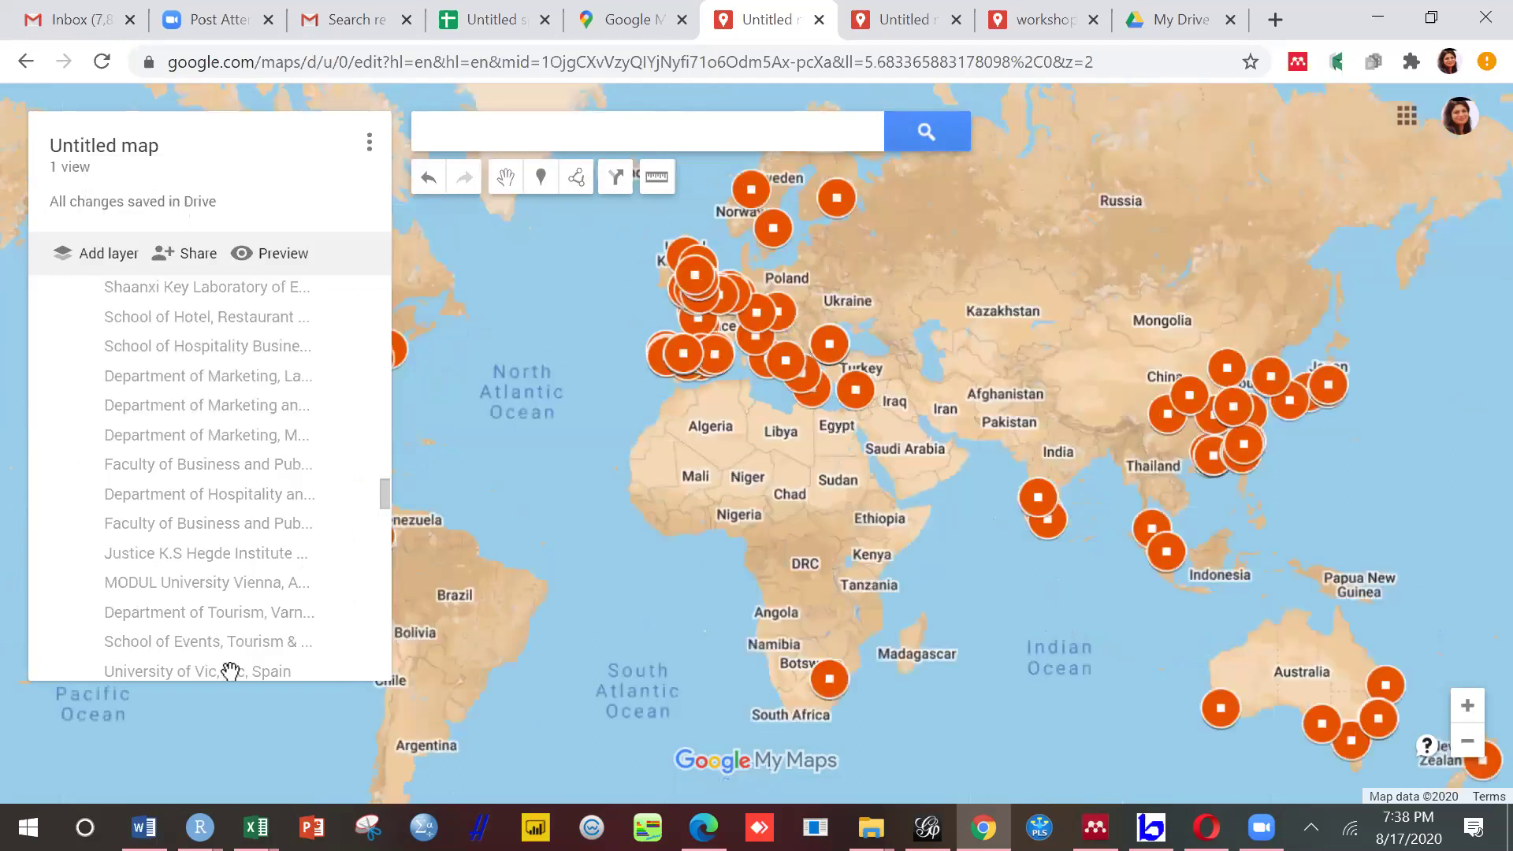
pyautogui.doubleClick(555, 358)
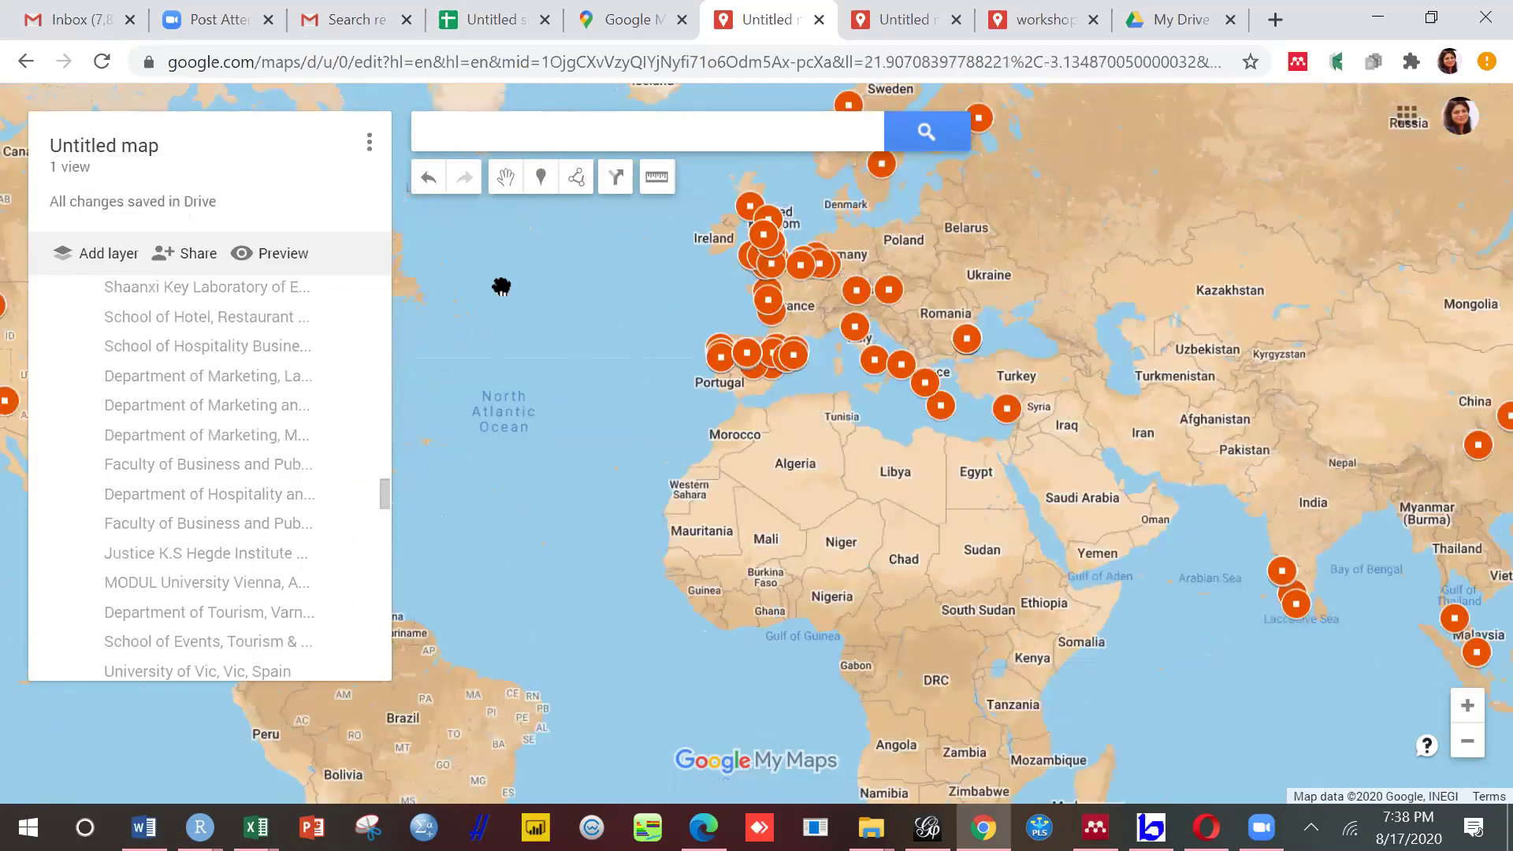
pyautogui.click(90, 260)
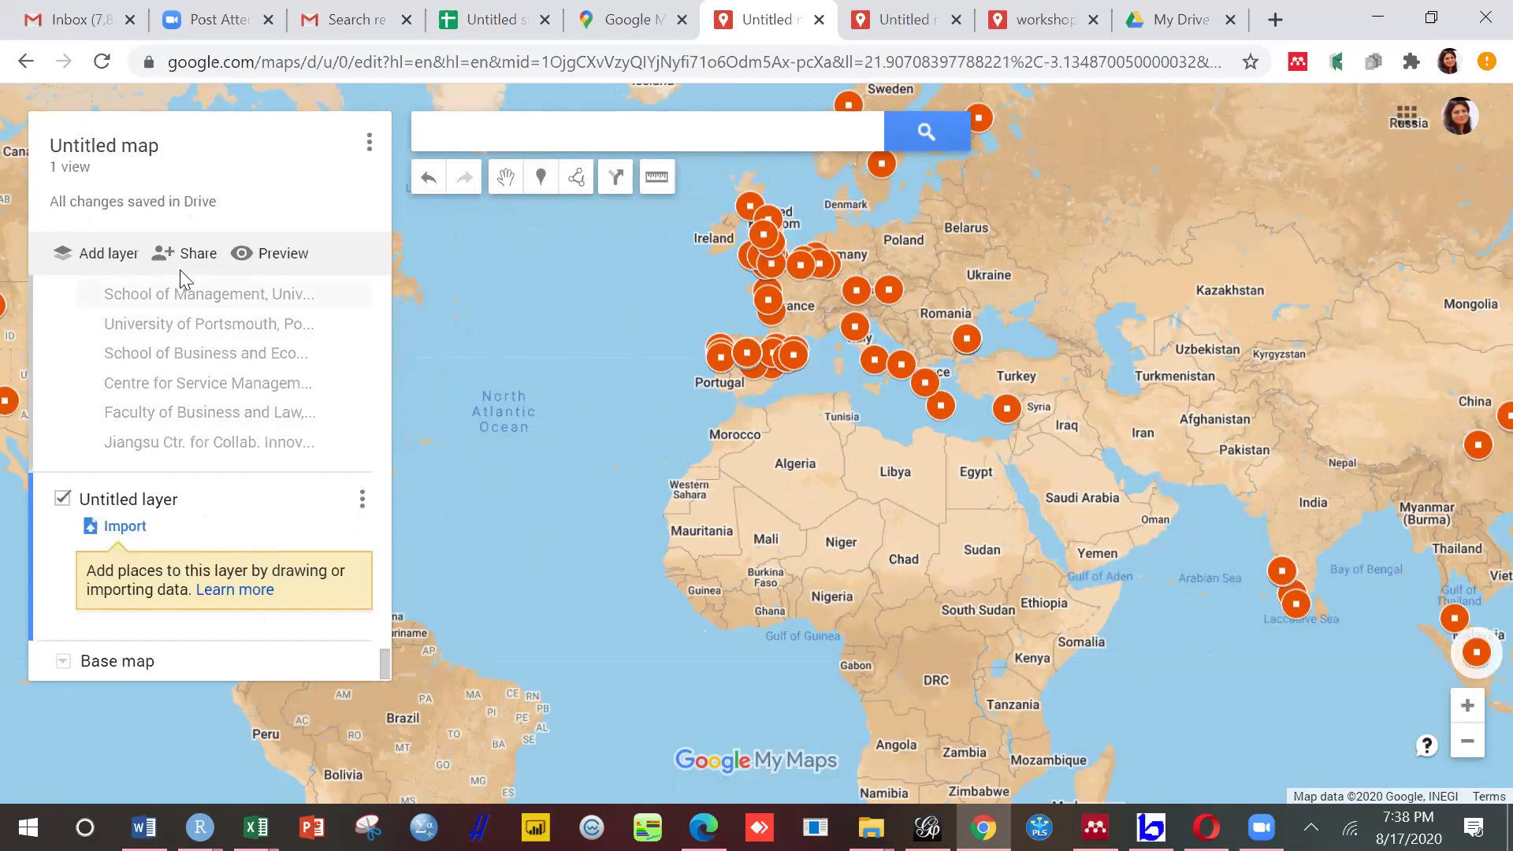
# Step: Examine the details of several listed institutes, including University of Portsmouth, the Jiangsu center, University of Valladolid and Bristol Robotics Laboratory
pyautogui.click(175, 324)
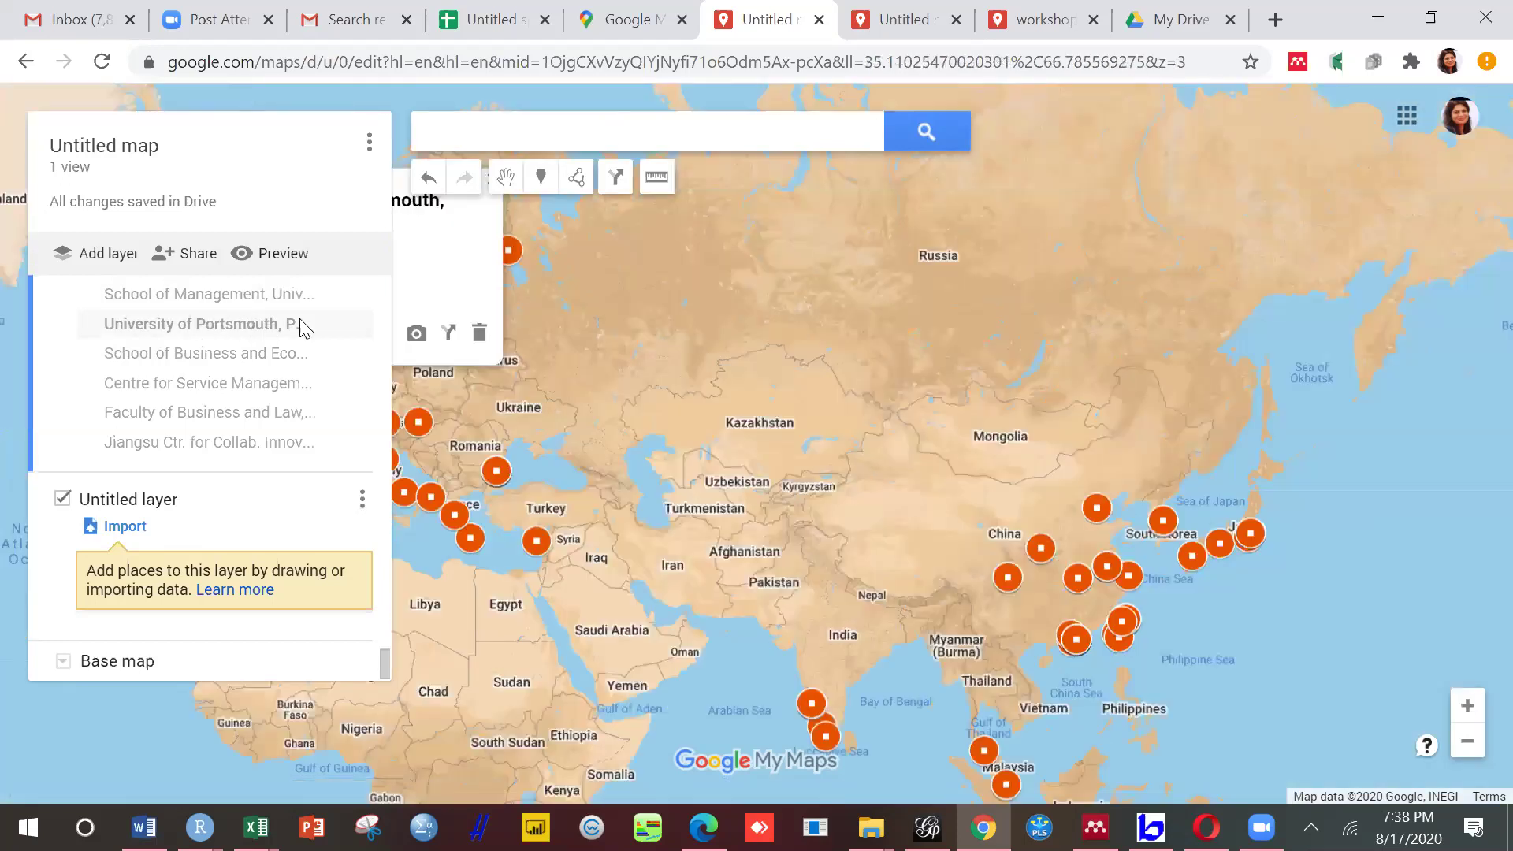
pyautogui.click(244, 412)
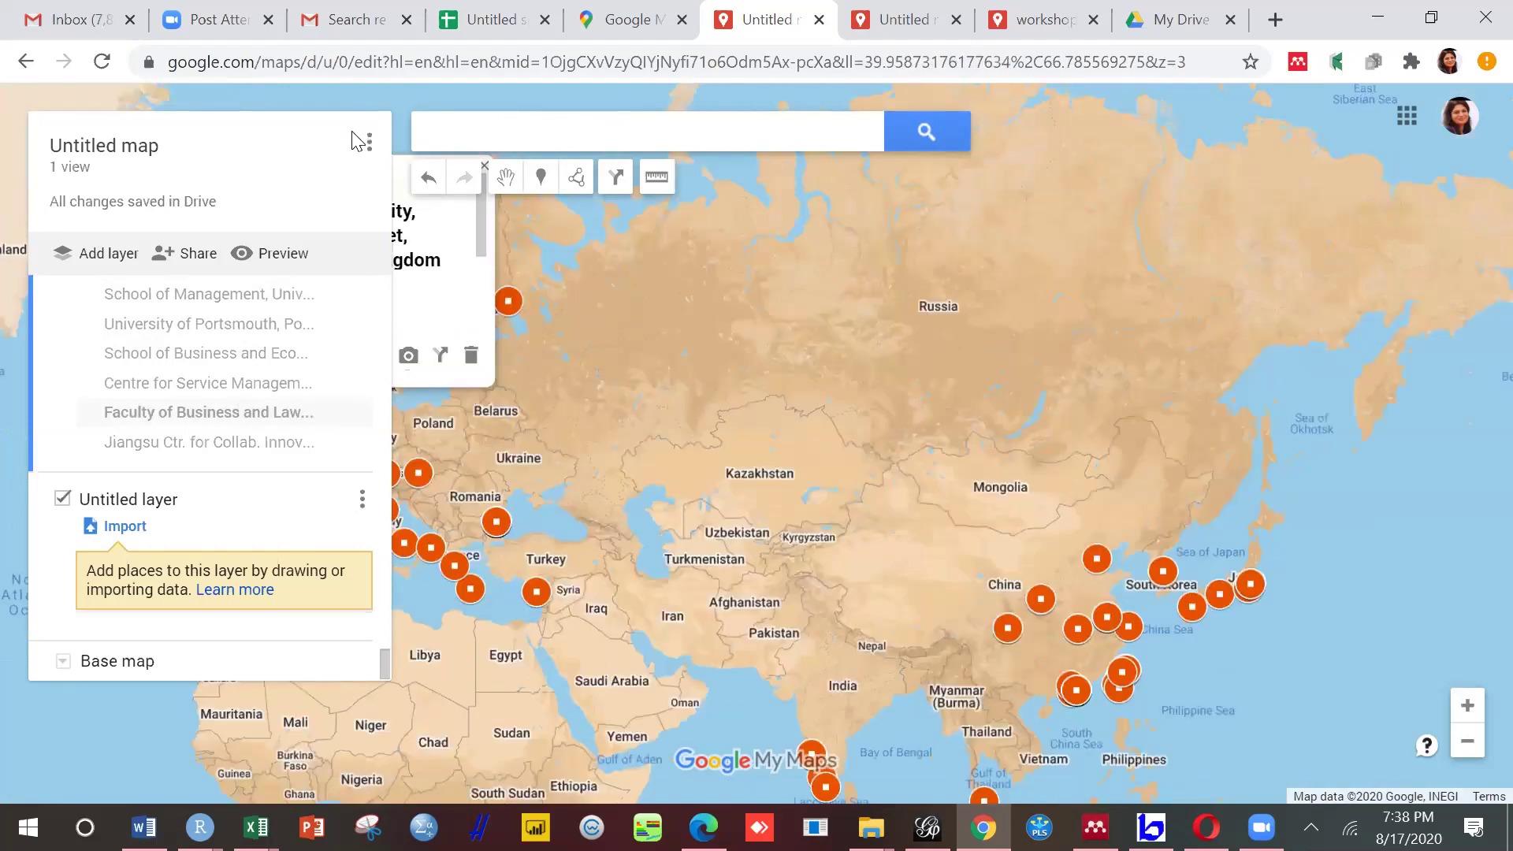
pyautogui.click(367, 144)
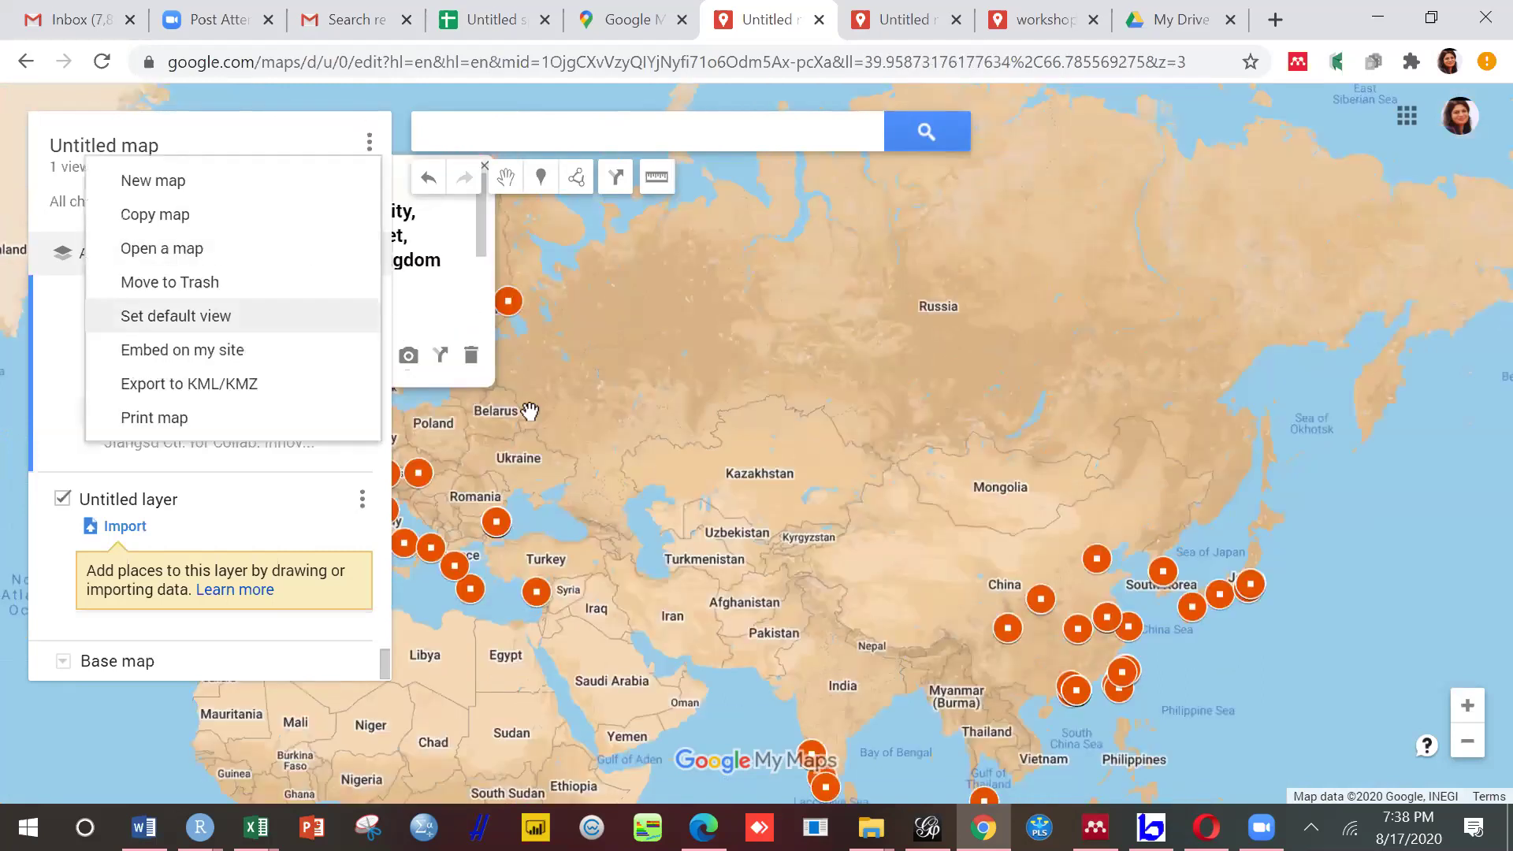
pyautogui.click(645, 394)
pyautogui.click(297, 444)
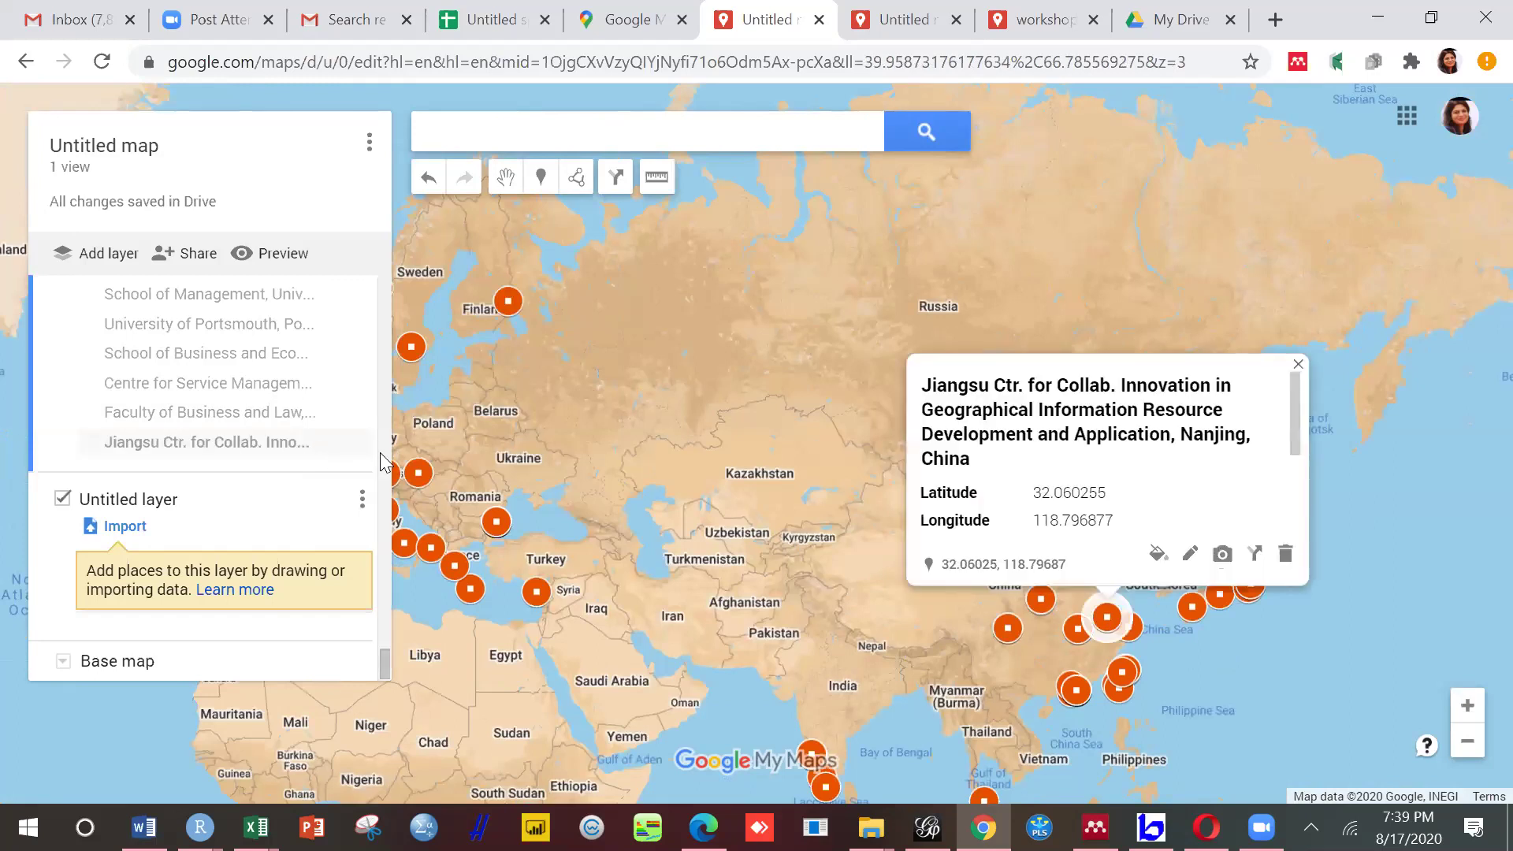
pyautogui.scroll(5, 384, 464)
pyautogui.click(270, 481)
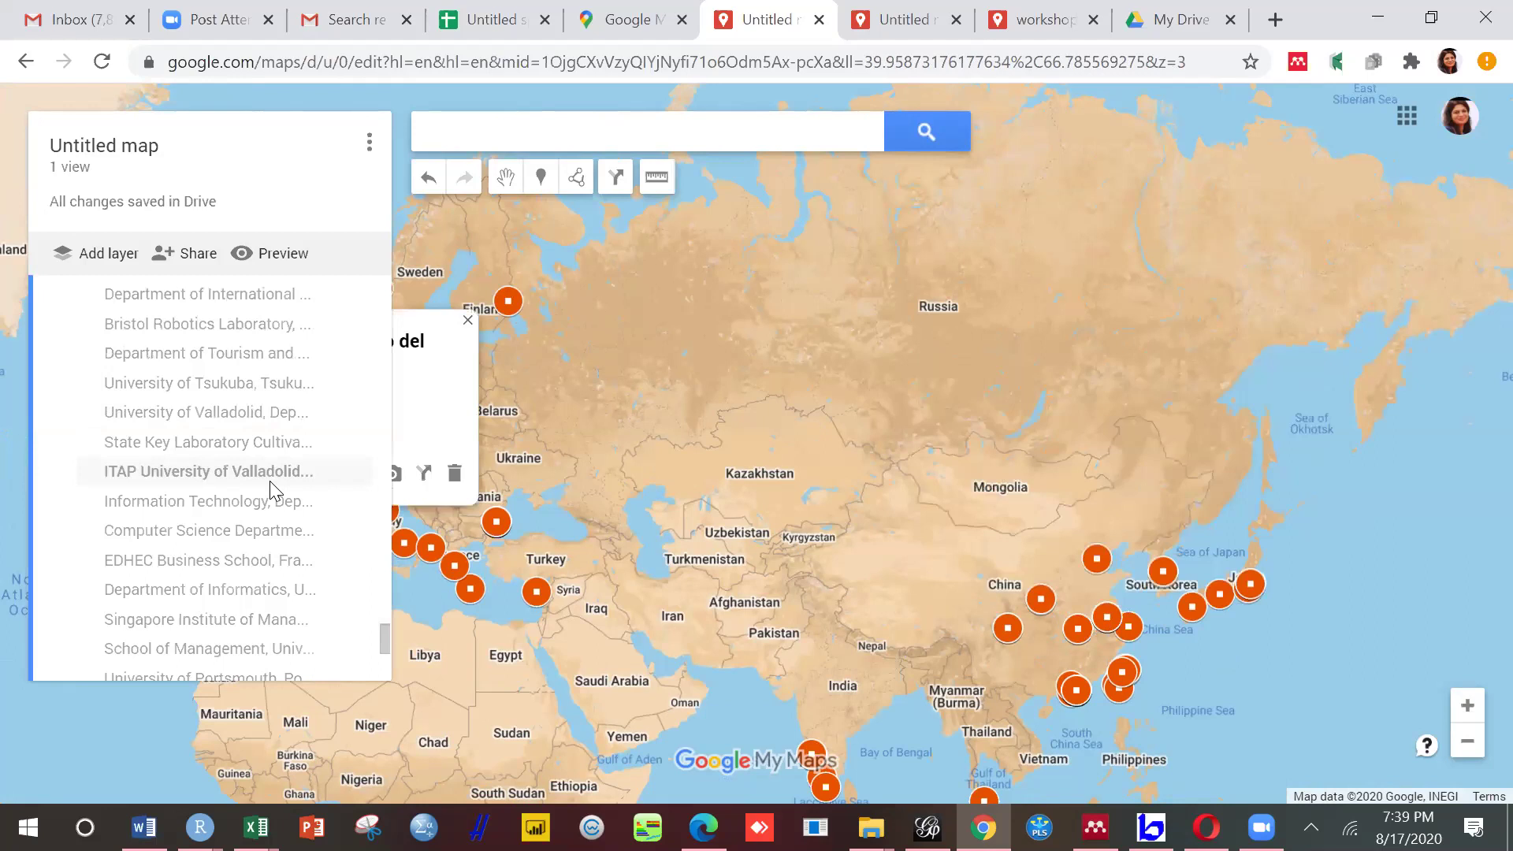
pyautogui.click(252, 443)
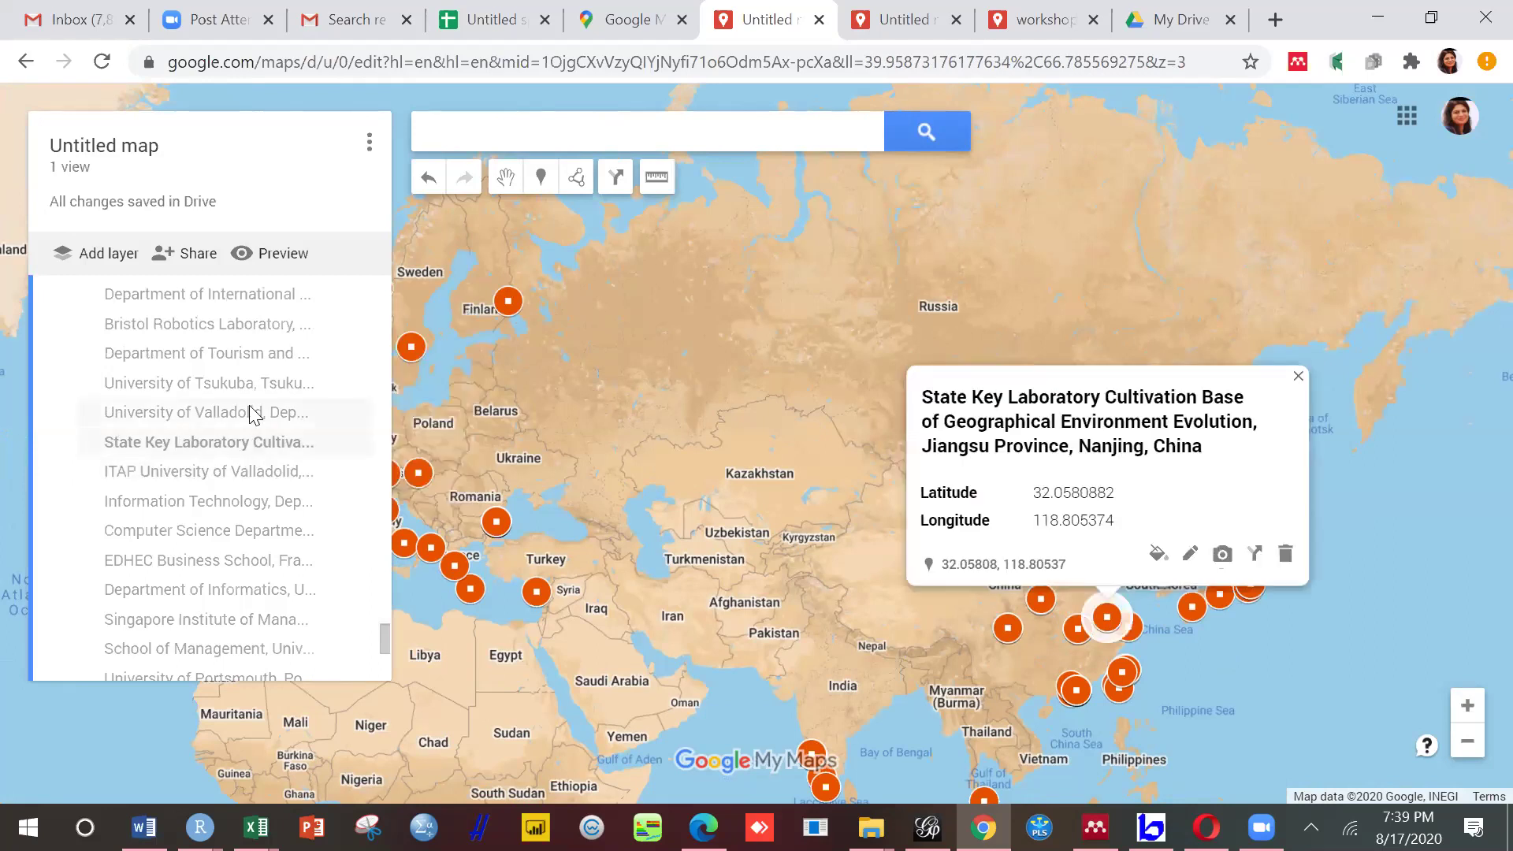
pyautogui.click(251, 413)
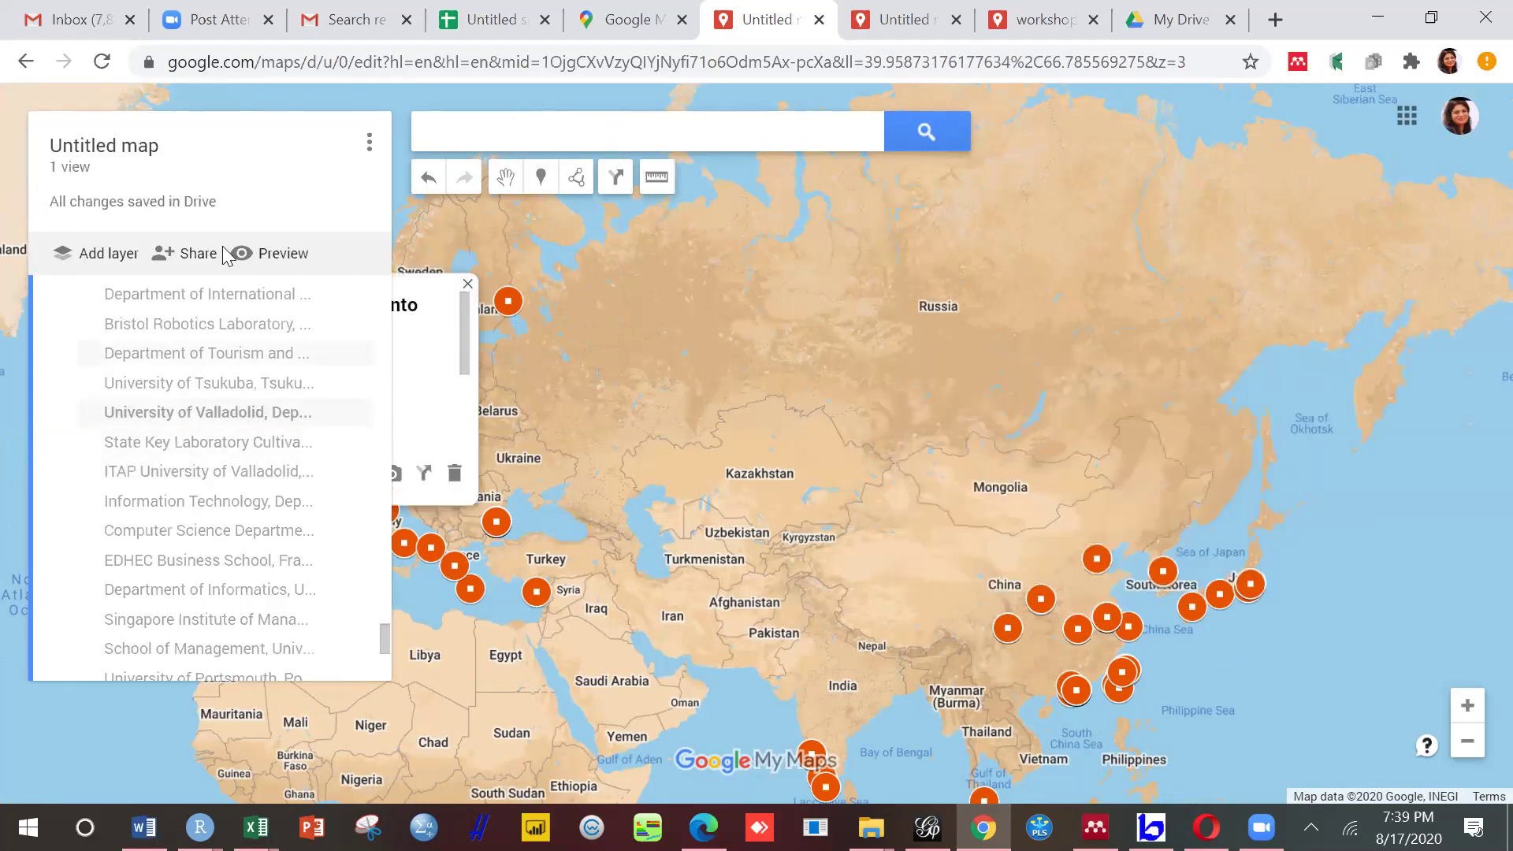
pyautogui.click(211, 327)
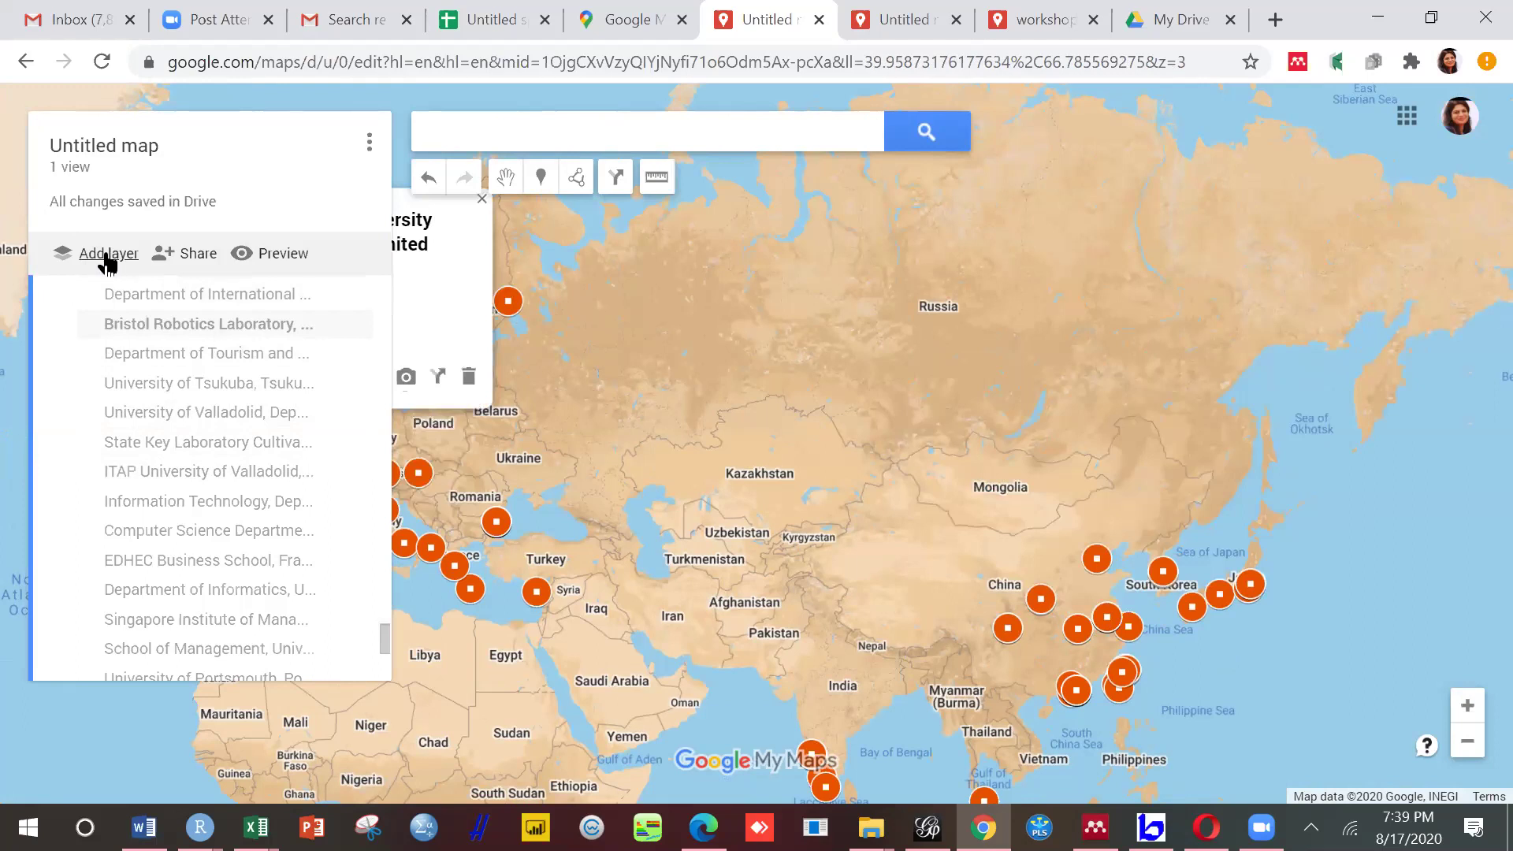
# Step: Add another empty layer below the existing ones and check the available base map styles without changing the current one
pyautogui.click(106, 254)
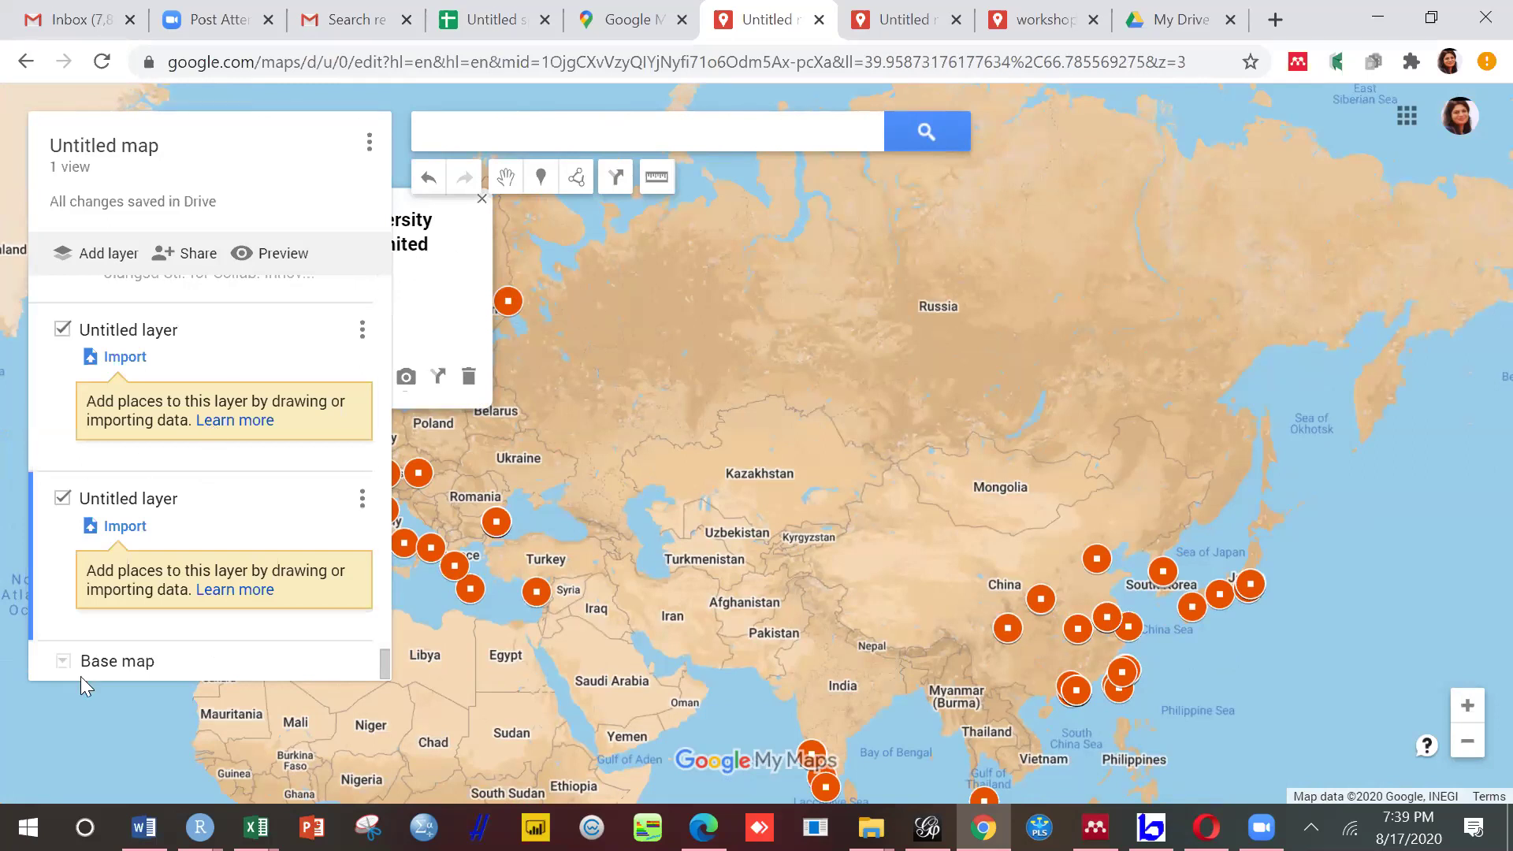
pyautogui.click(61, 664)
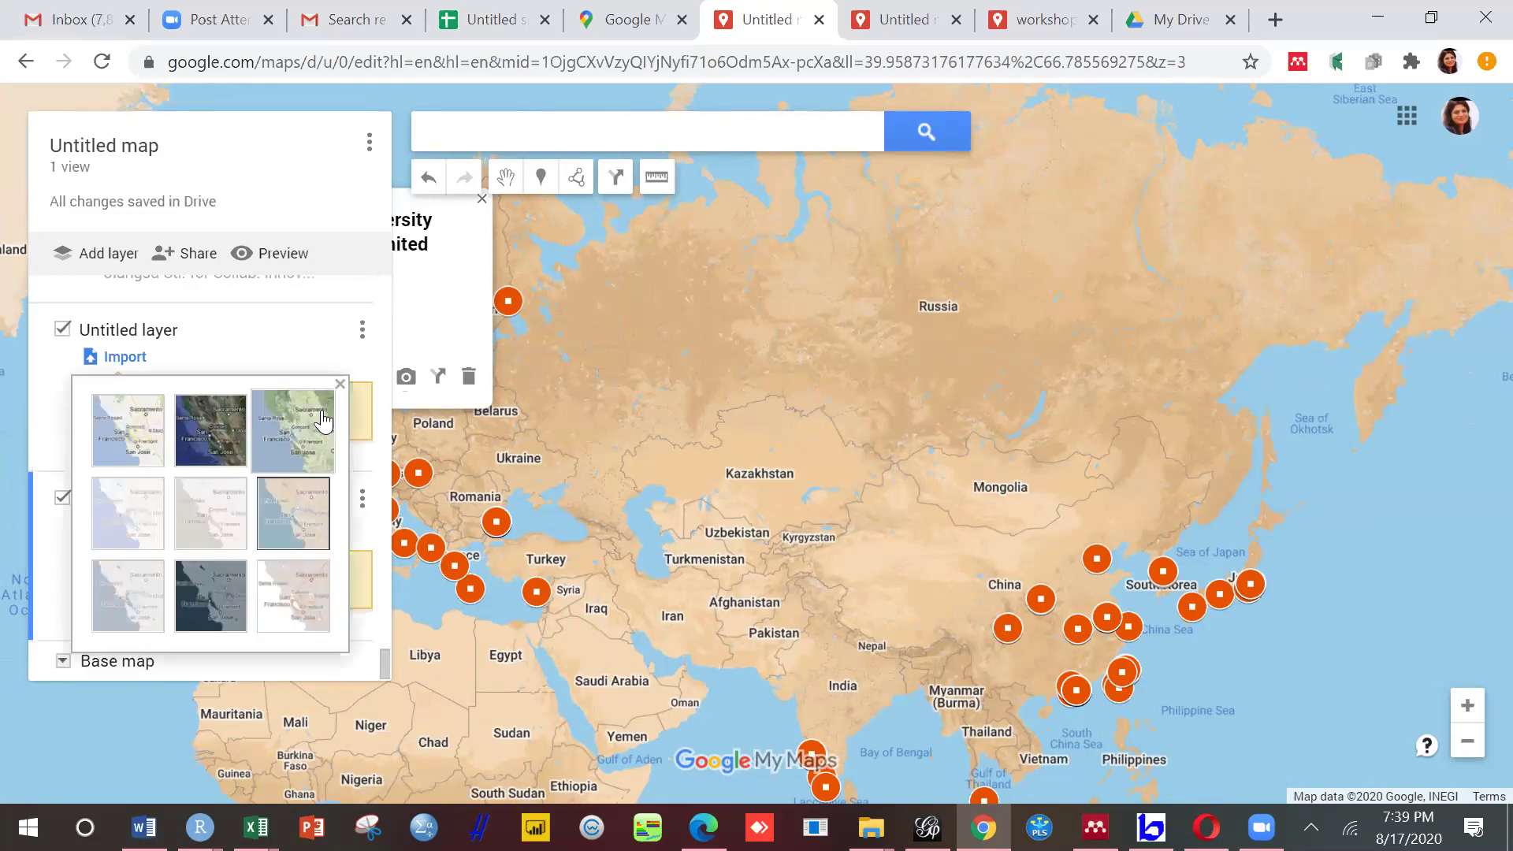
pyautogui.click(339, 384)
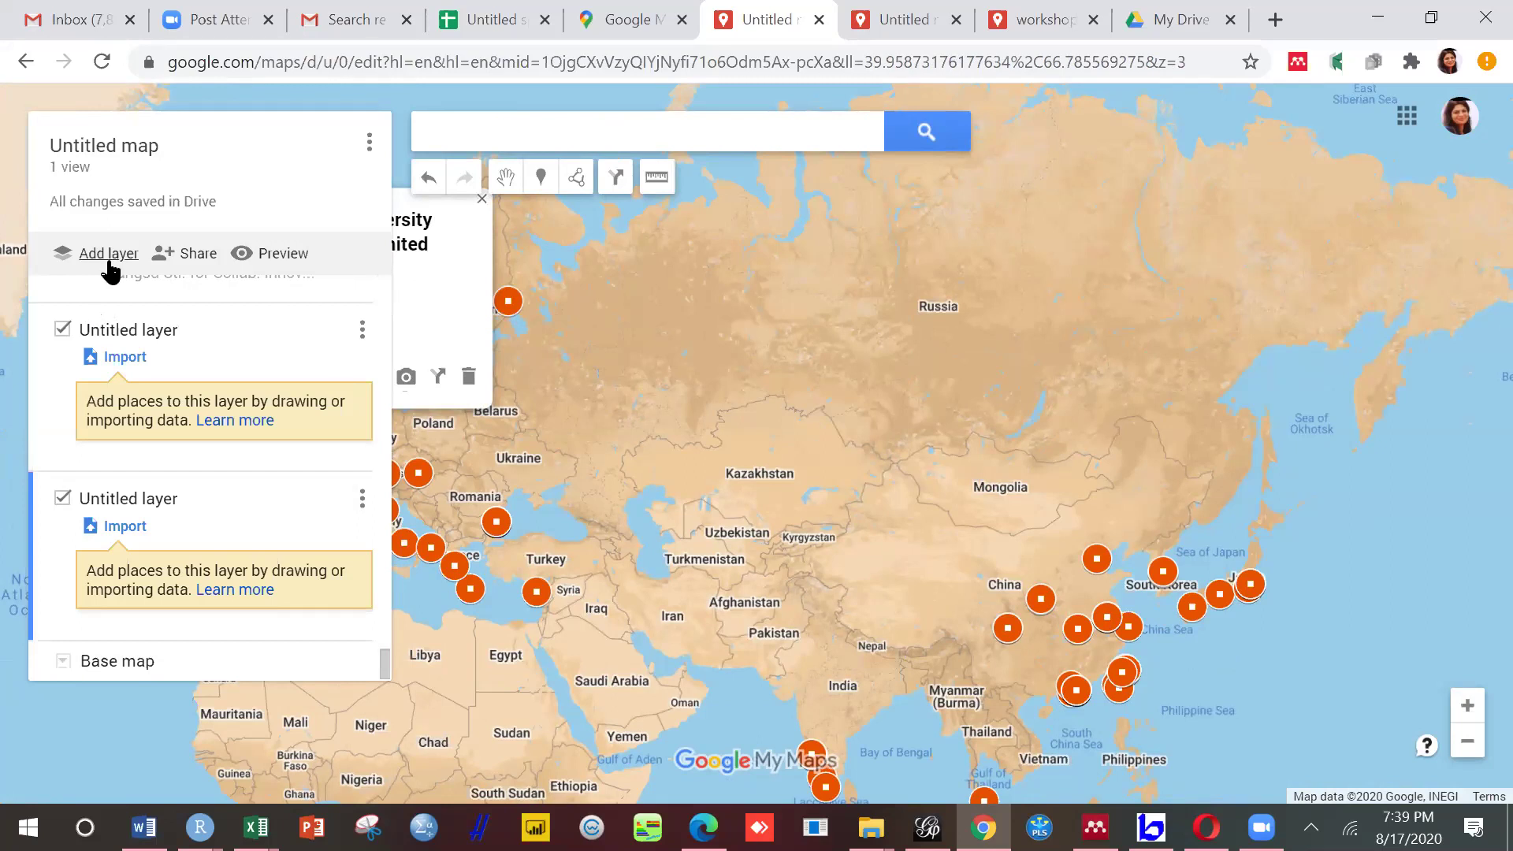
pyautogui.tripleClick(384, 206)
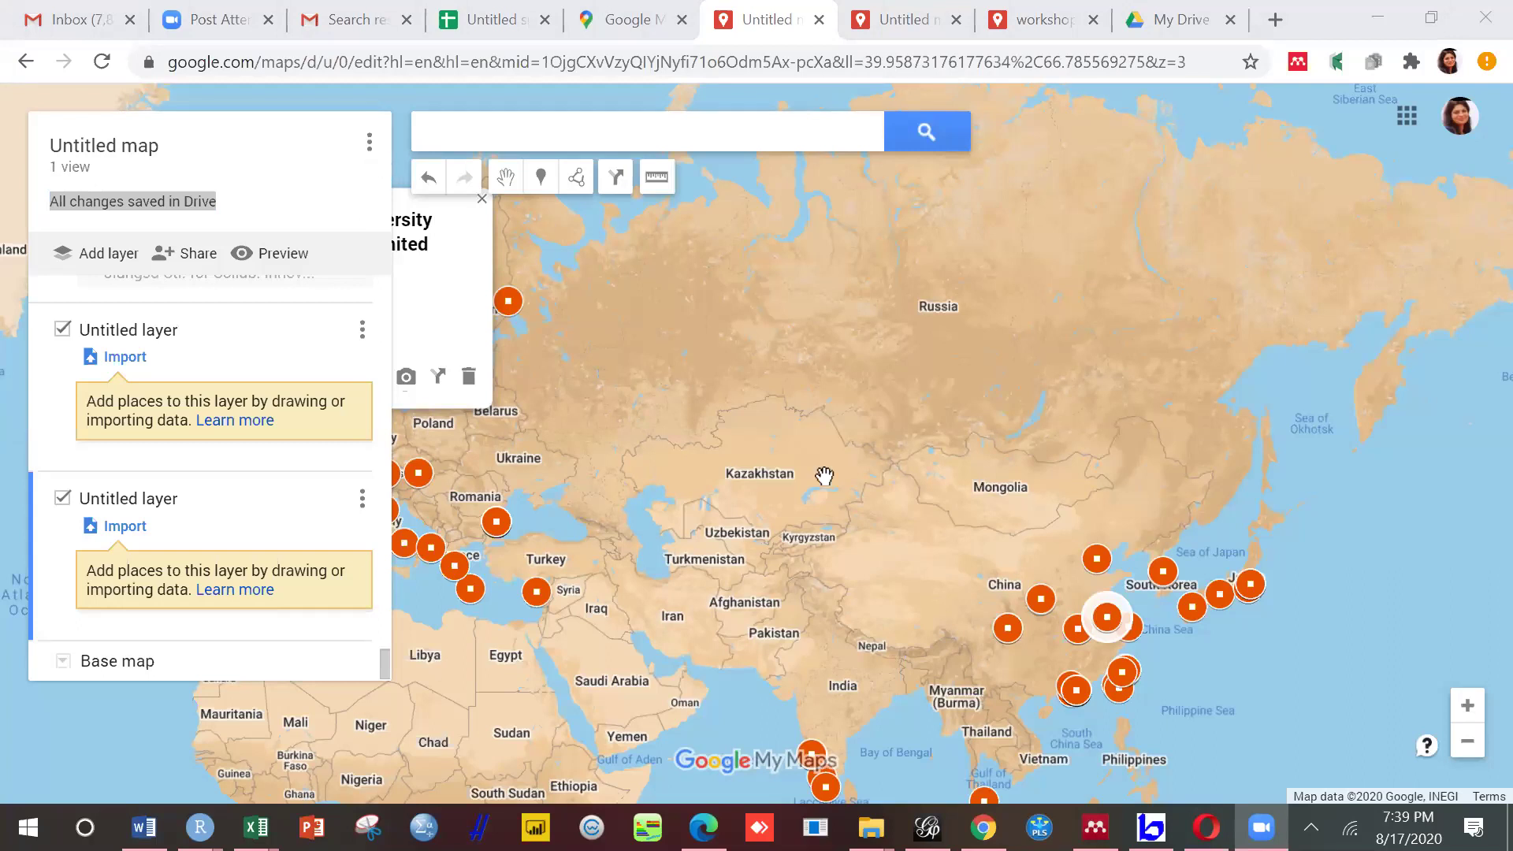
pyautogui.click(696, 329)
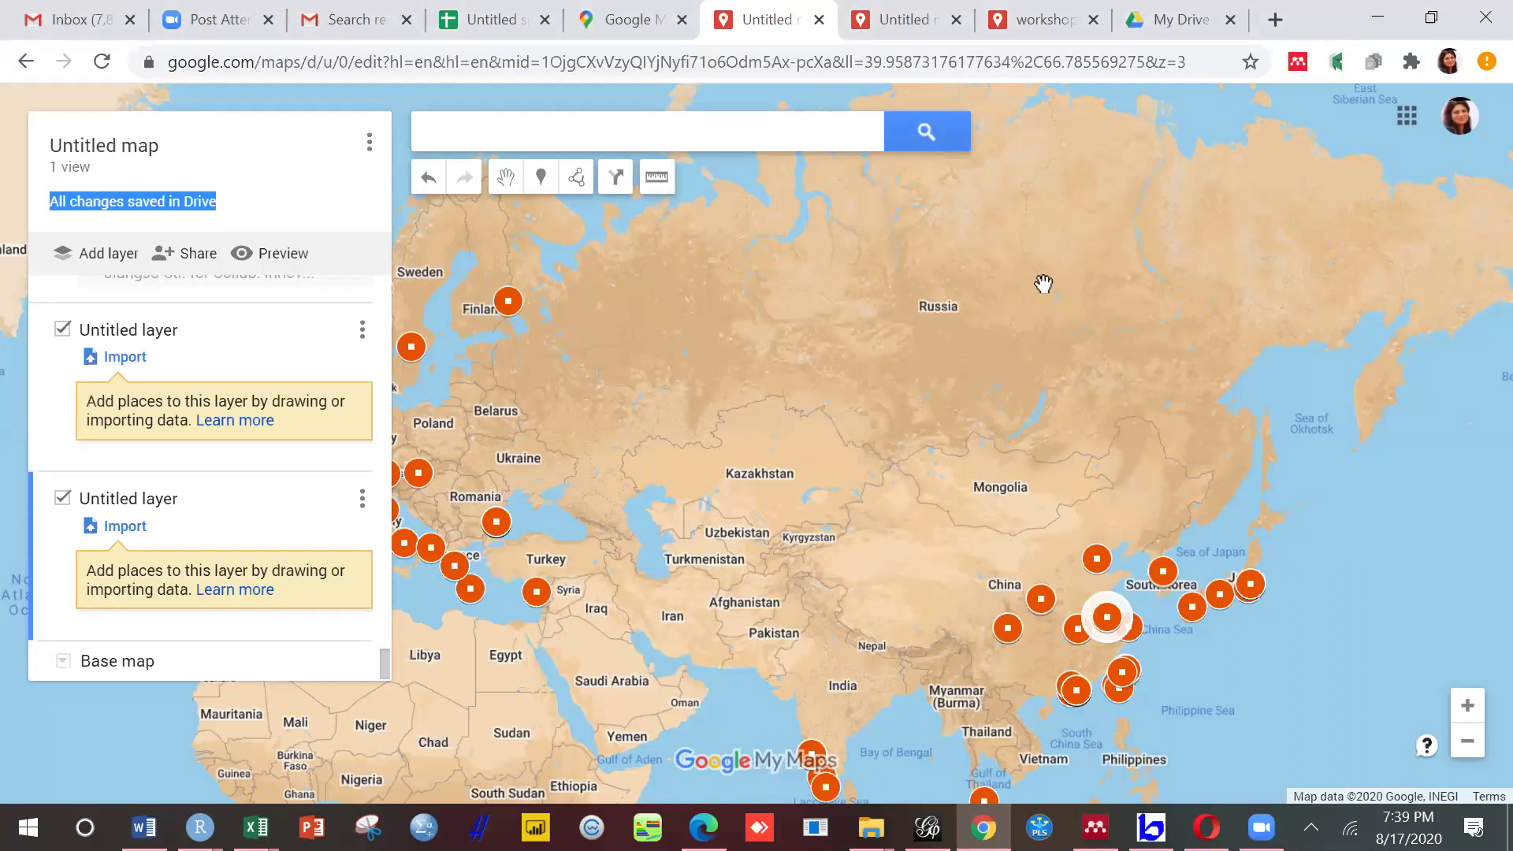
# Step: Close both untitled map tabs and look through the labeled, saved and visited lists of Your places in Google Maps
pyautogui.click(818, 19)
pyautogui.click(819, 19)
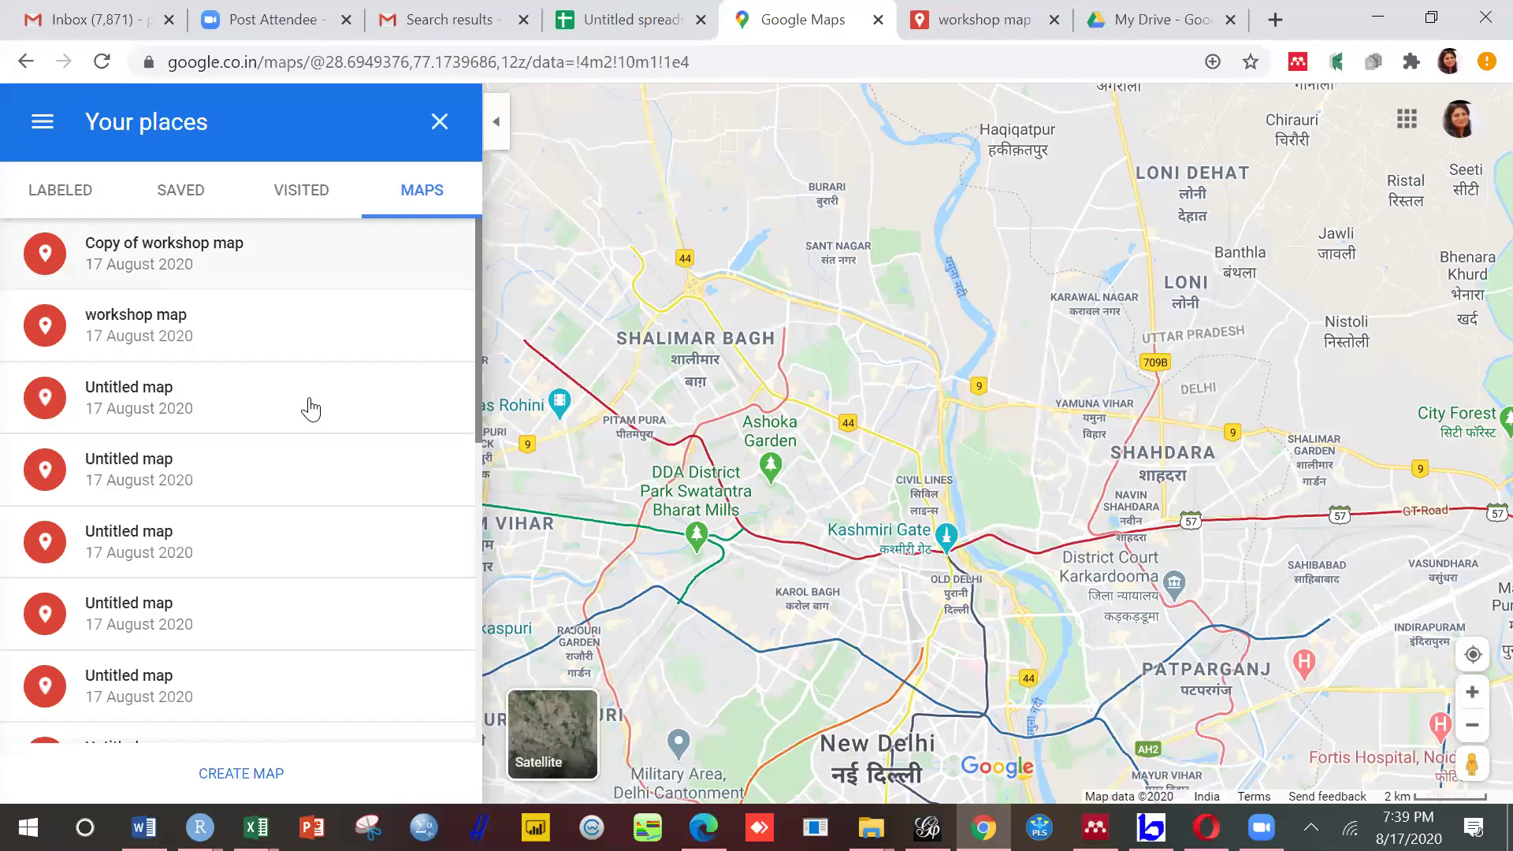
pyautogui.click(189, 193)
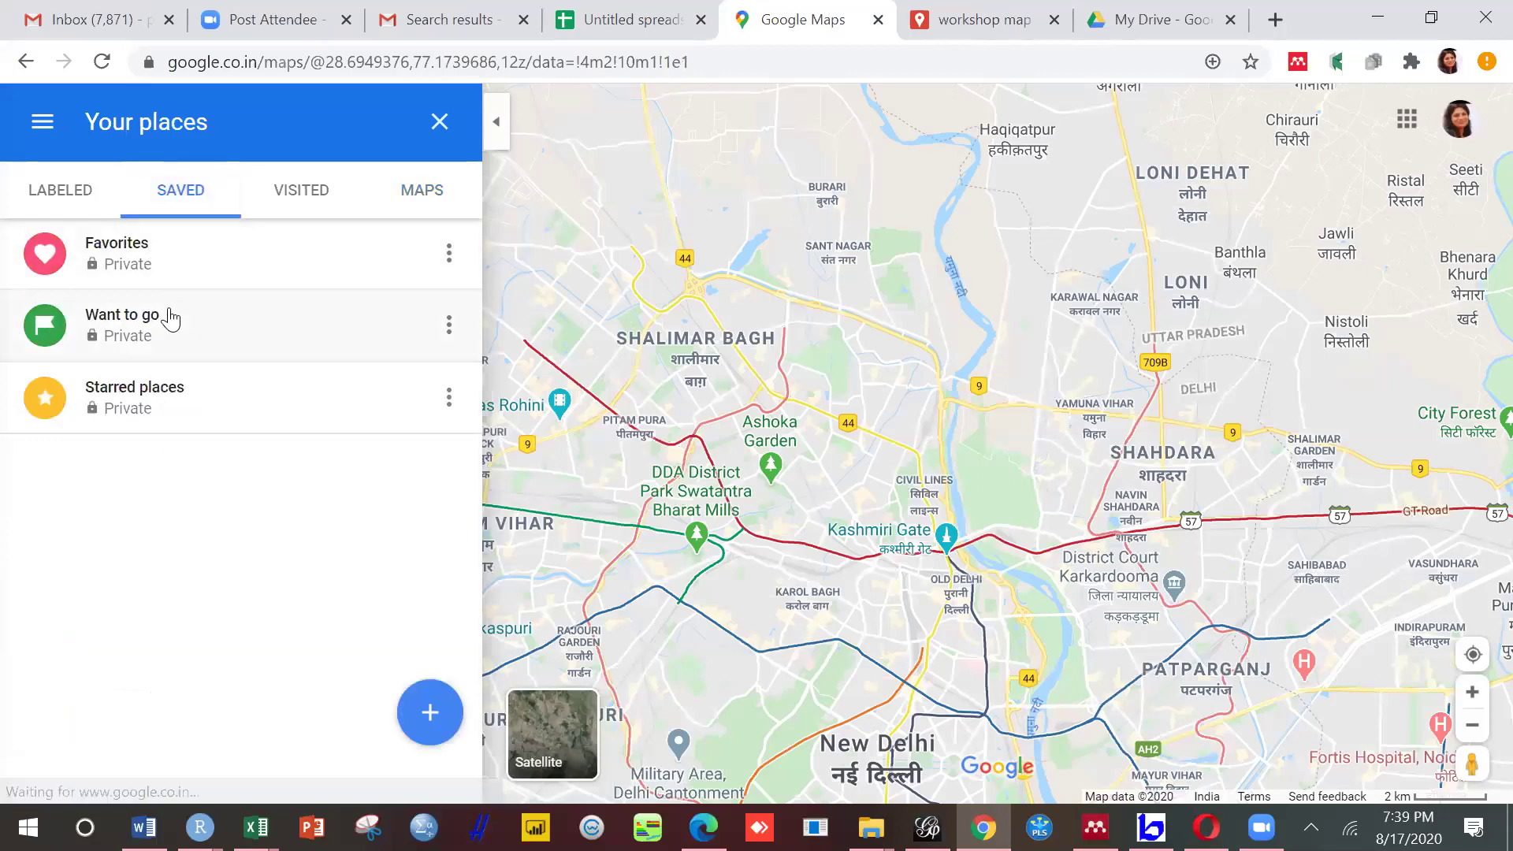
pyautogui.click(97, 197)
pyautogui.click(177, 193)
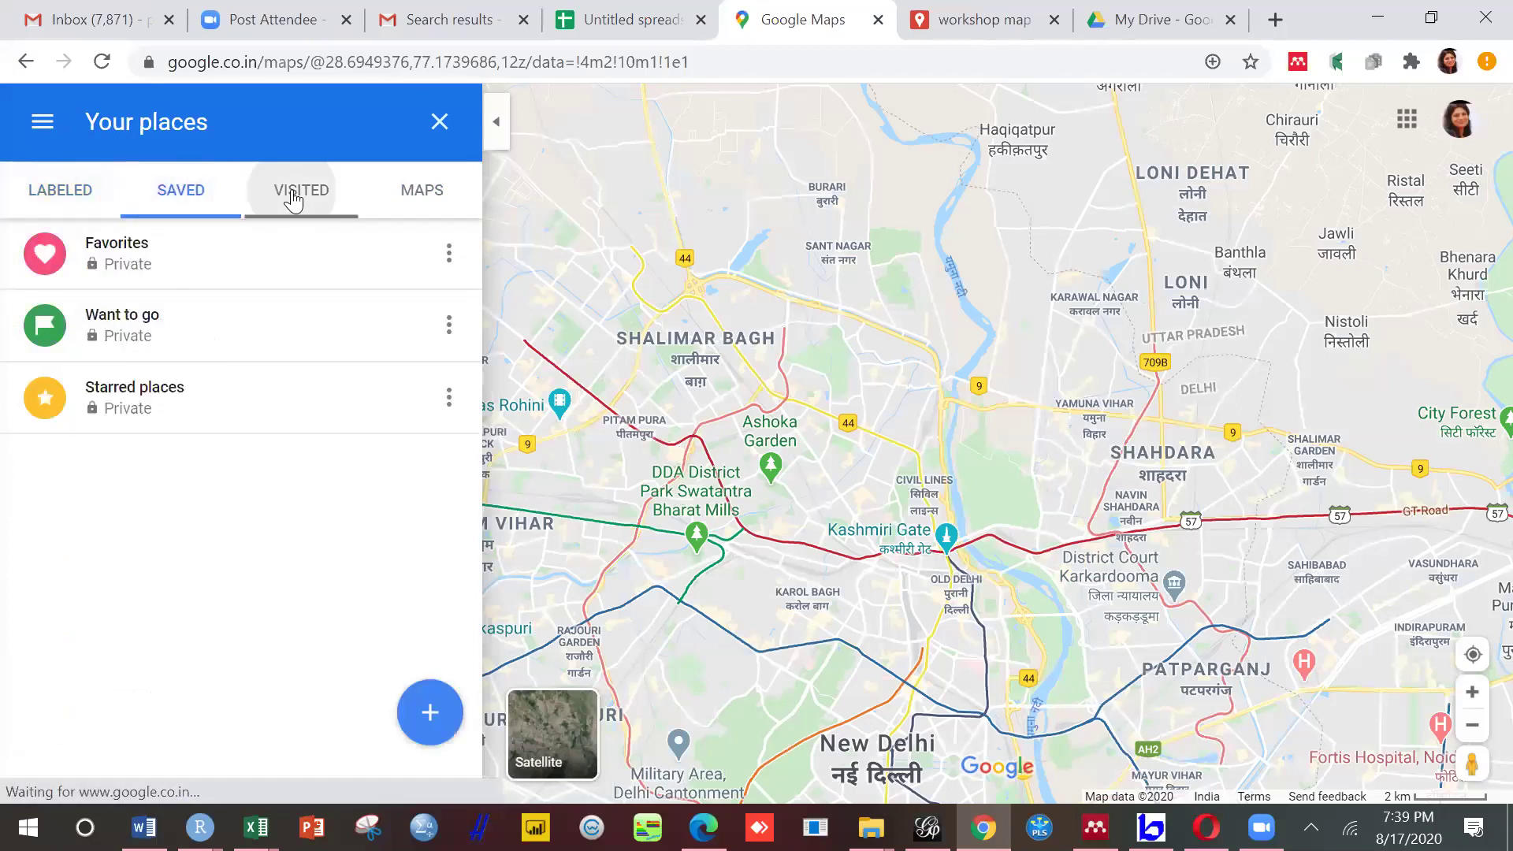
pyautogui.click(294, 197)
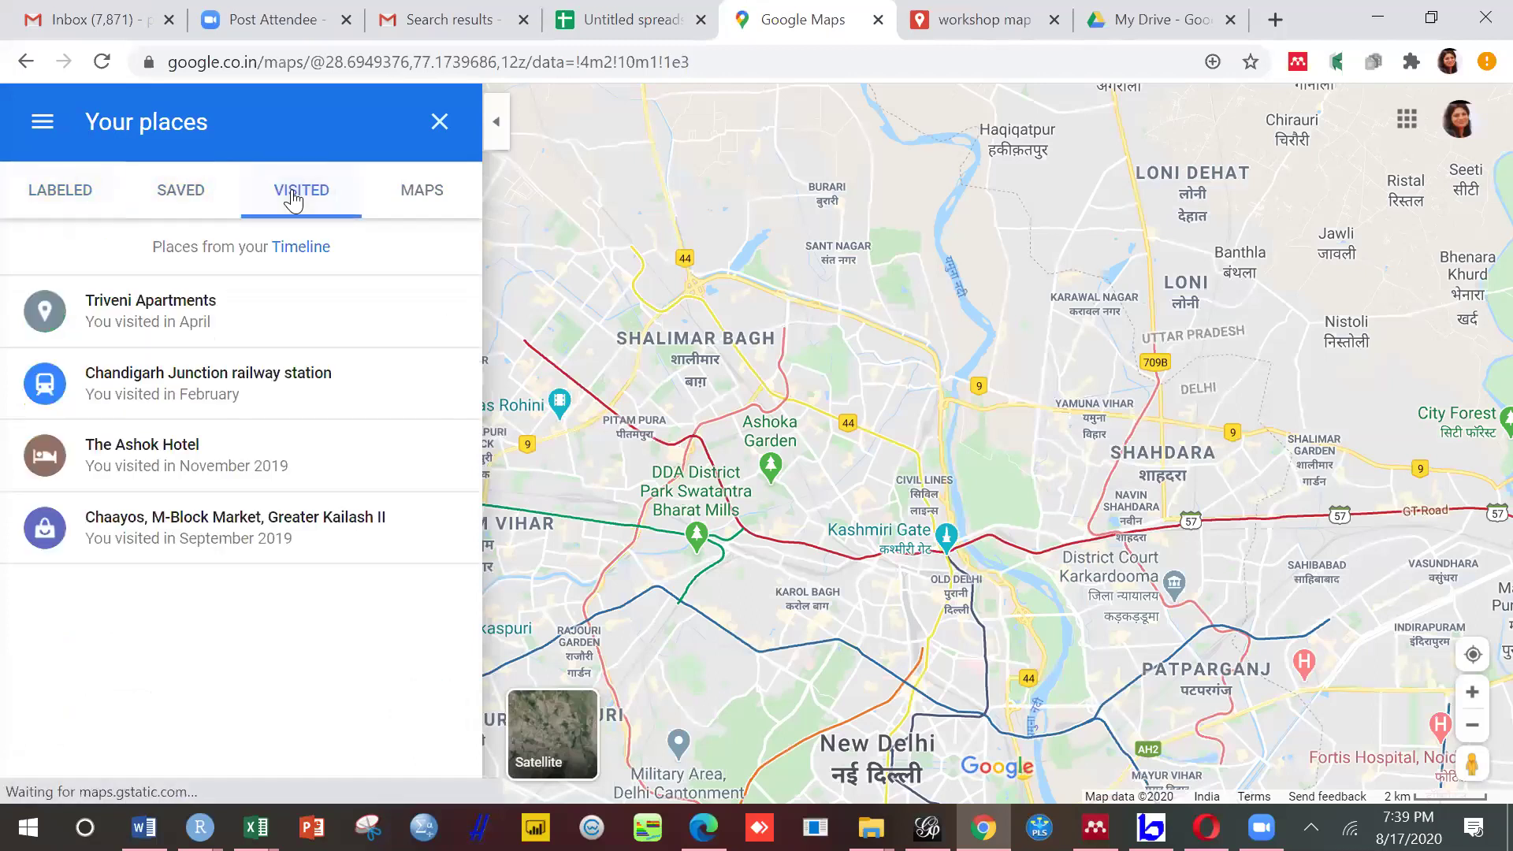
pyautogui.click(438, 132)
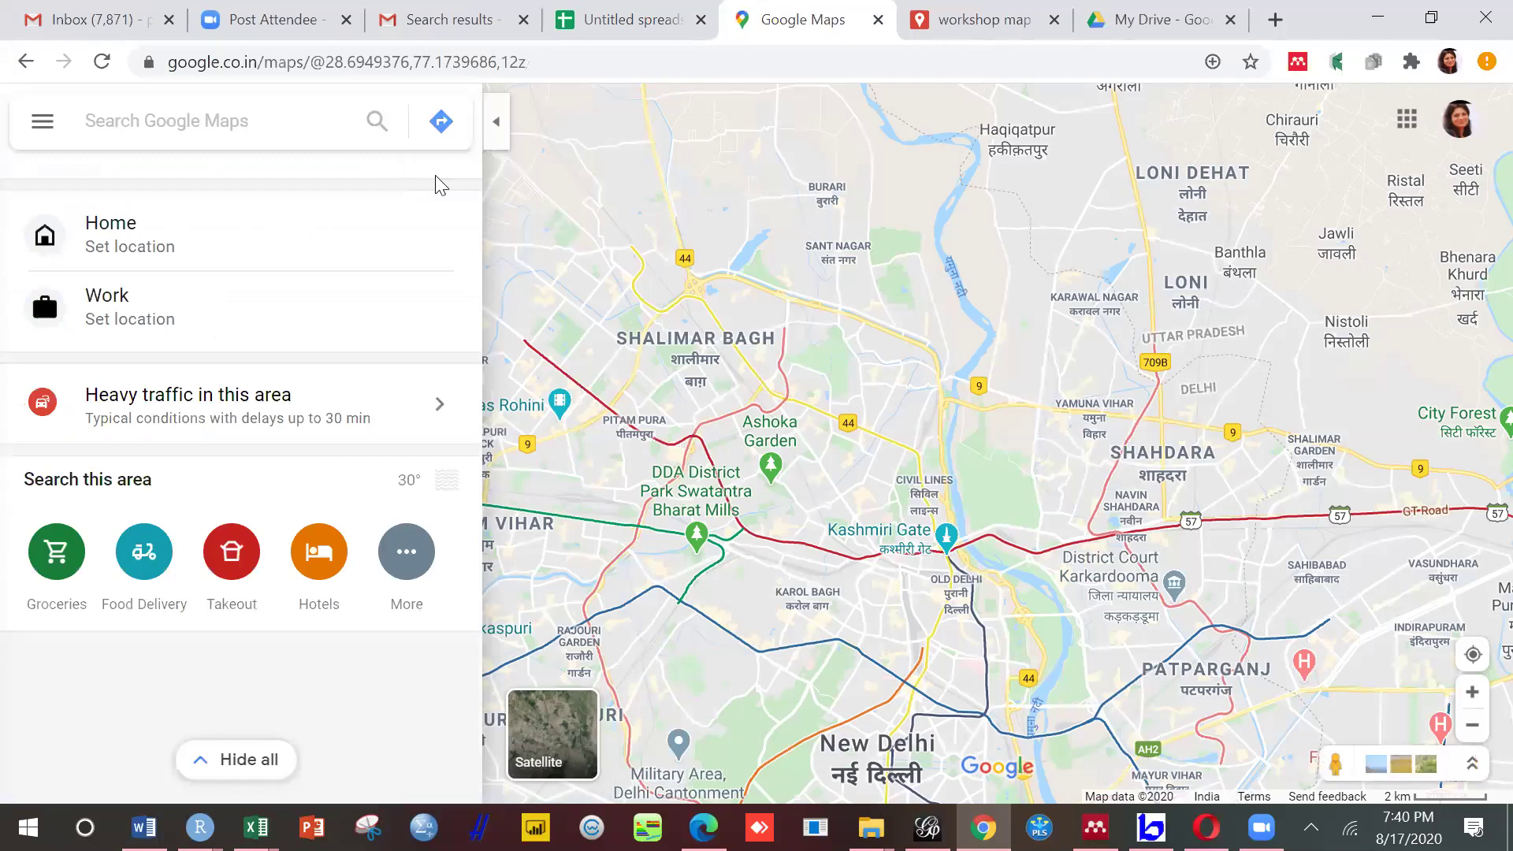
# Step: Close the workshop map, My Drive, Google Maps and untitled spreadsheet tabs
pyautogui.click(1054, 20)
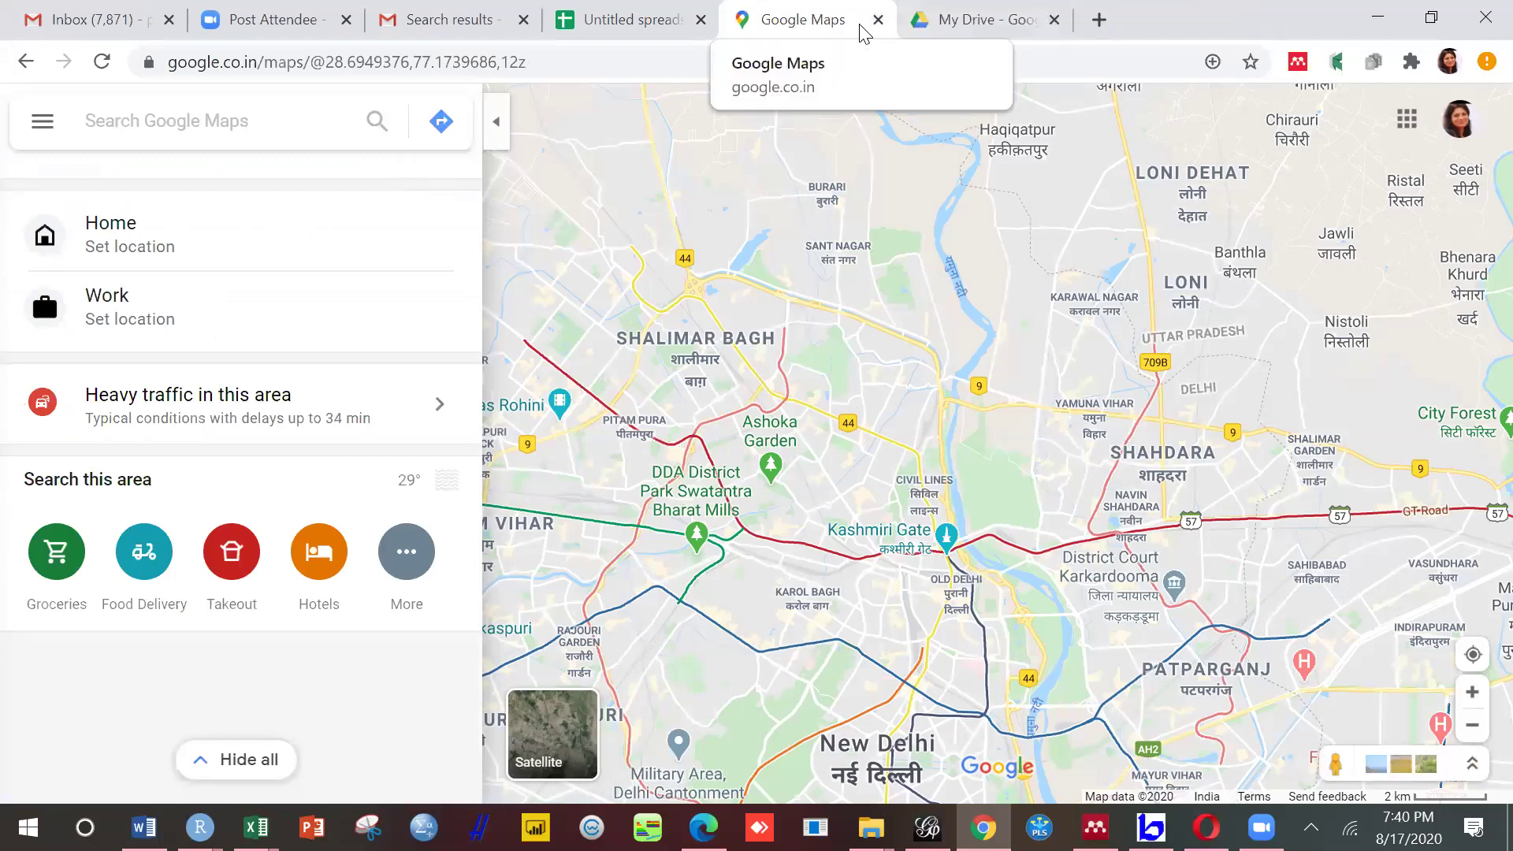
pyautogui.click(965, 22)
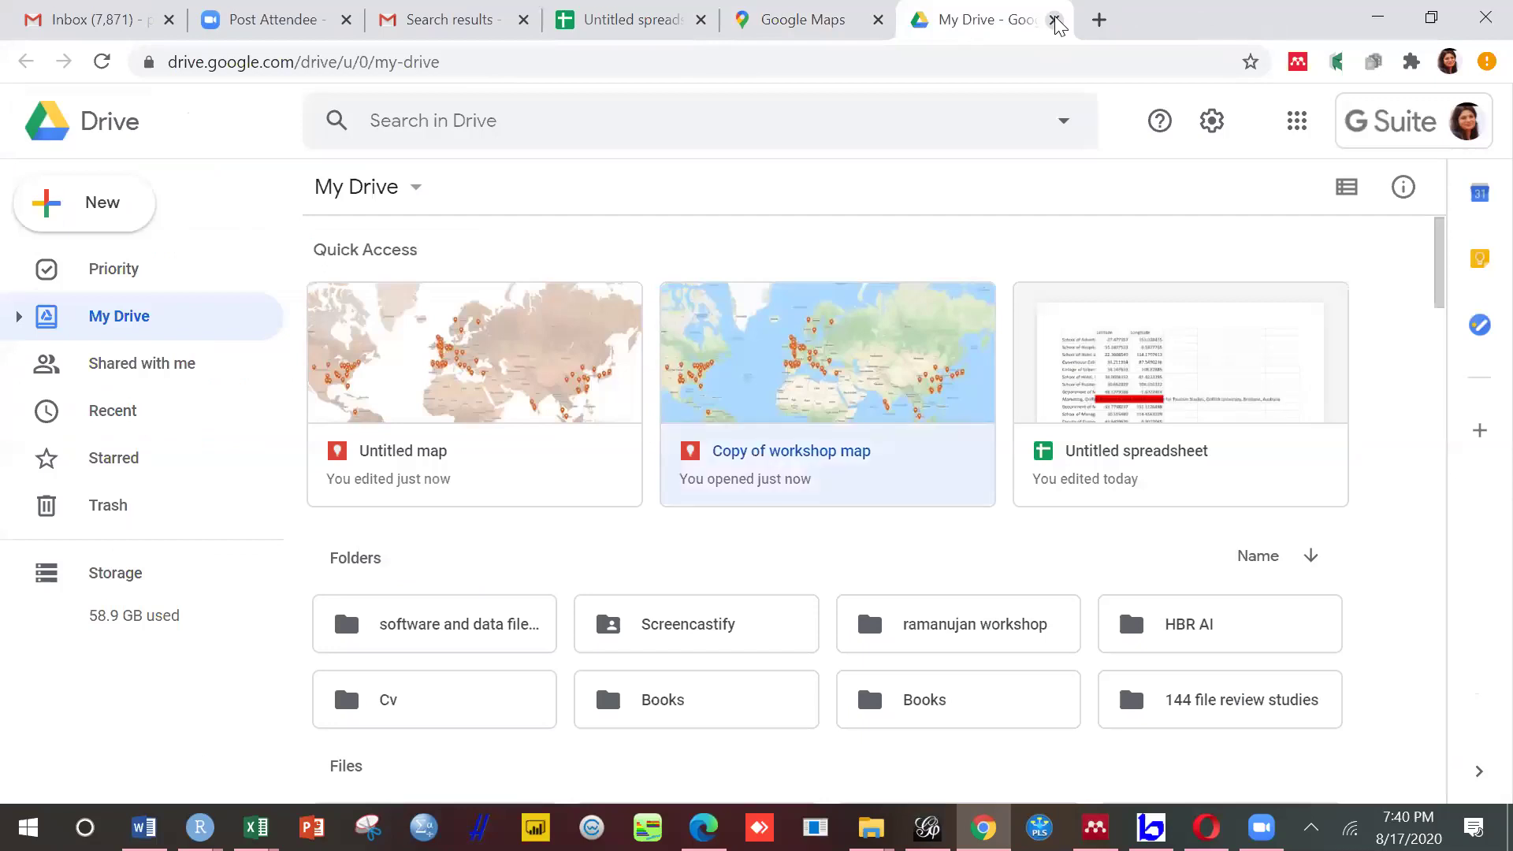
pyautogui.click(1053, 20)
pyautogui.click(1054, 22)
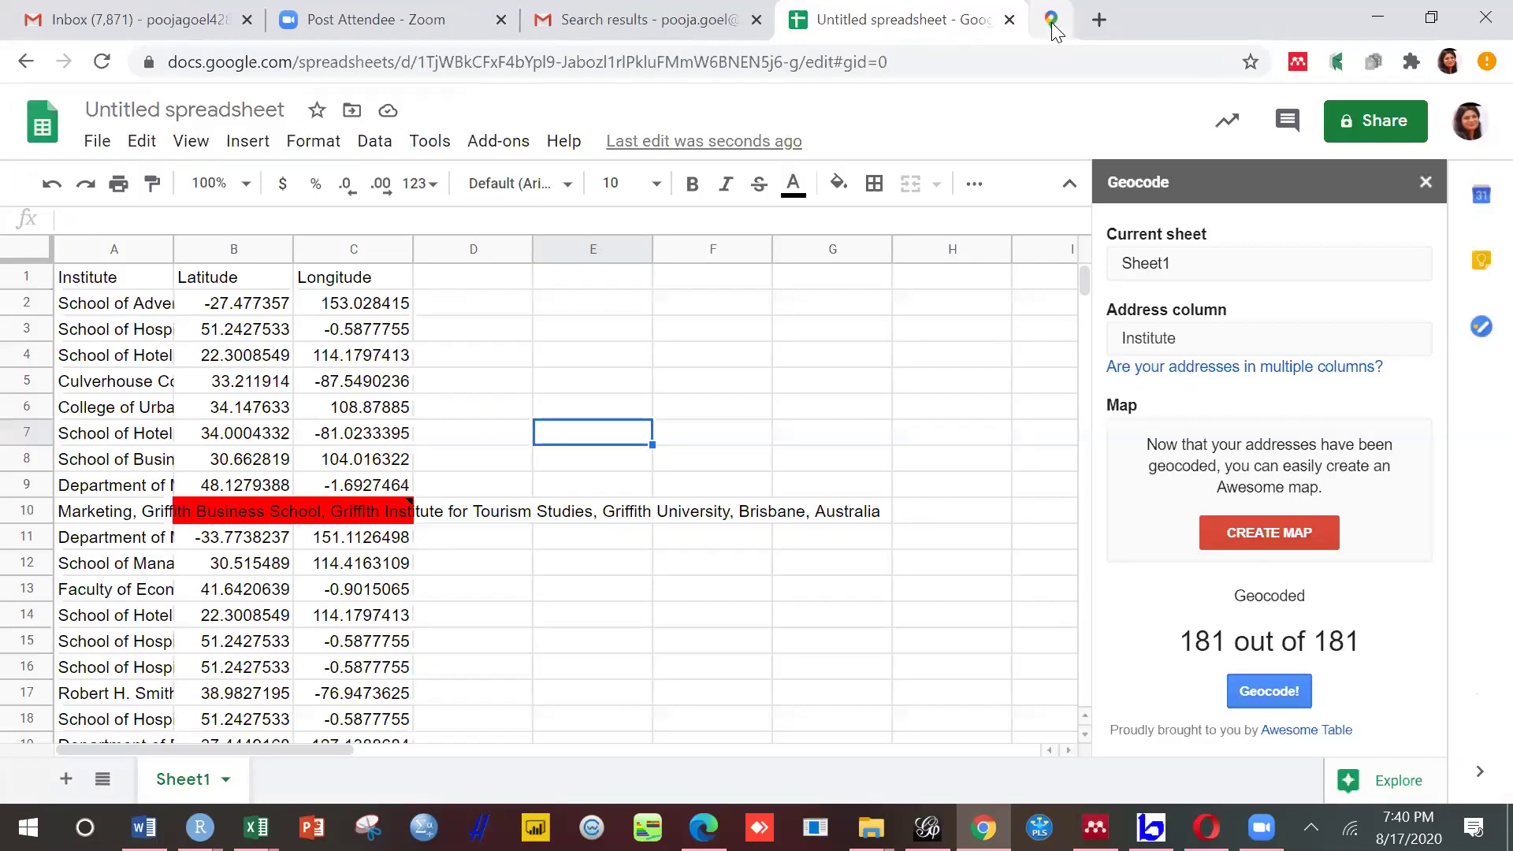
pyautogui.click(1055, 22)
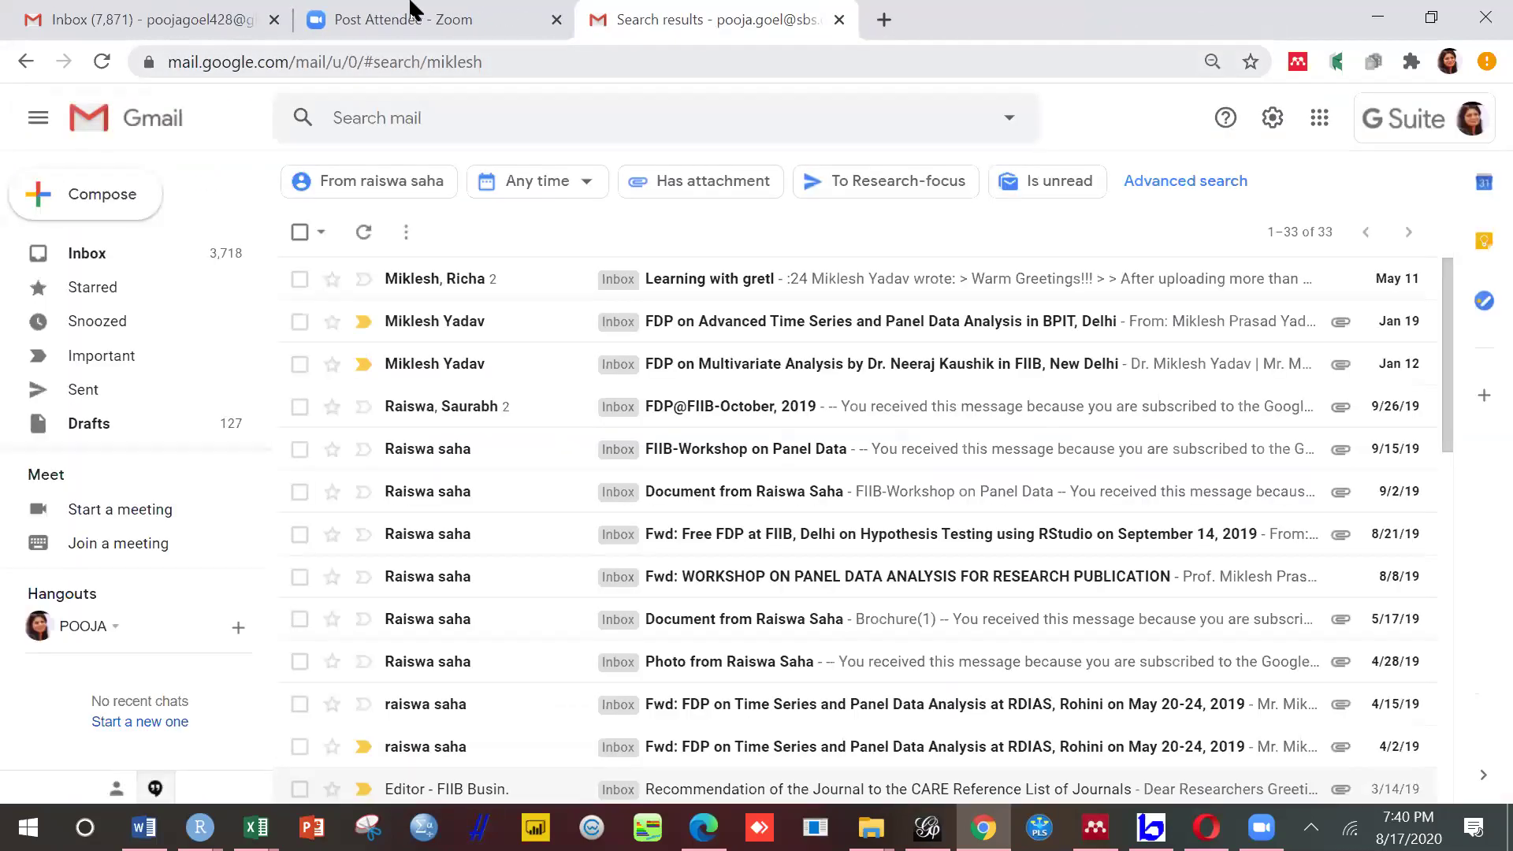
pyautogui.click(424, 26)
pyautogui.click(653, 20)
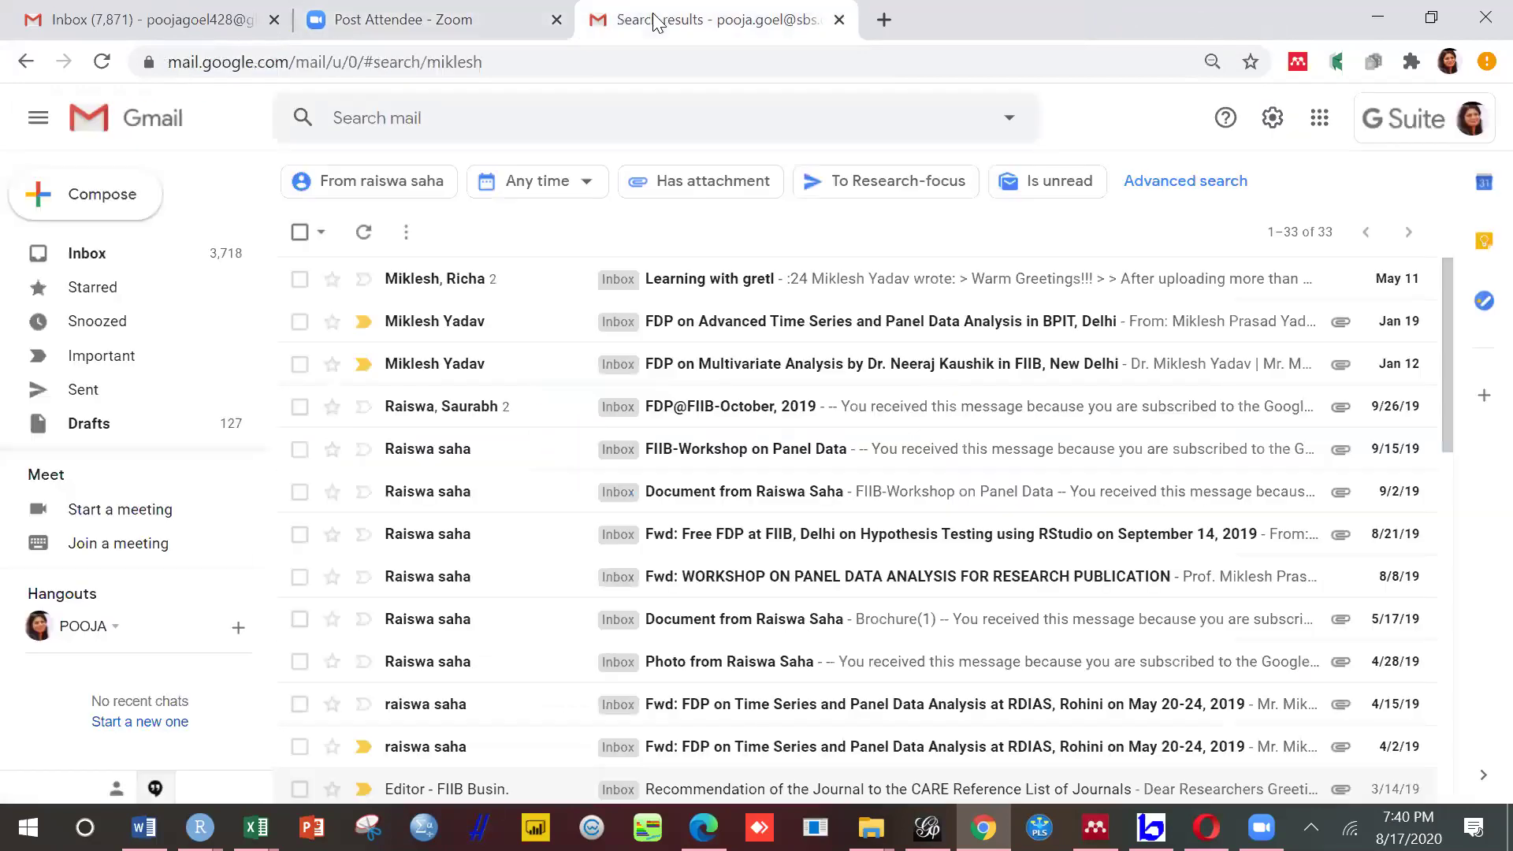
pyautogui.click(201, 20)
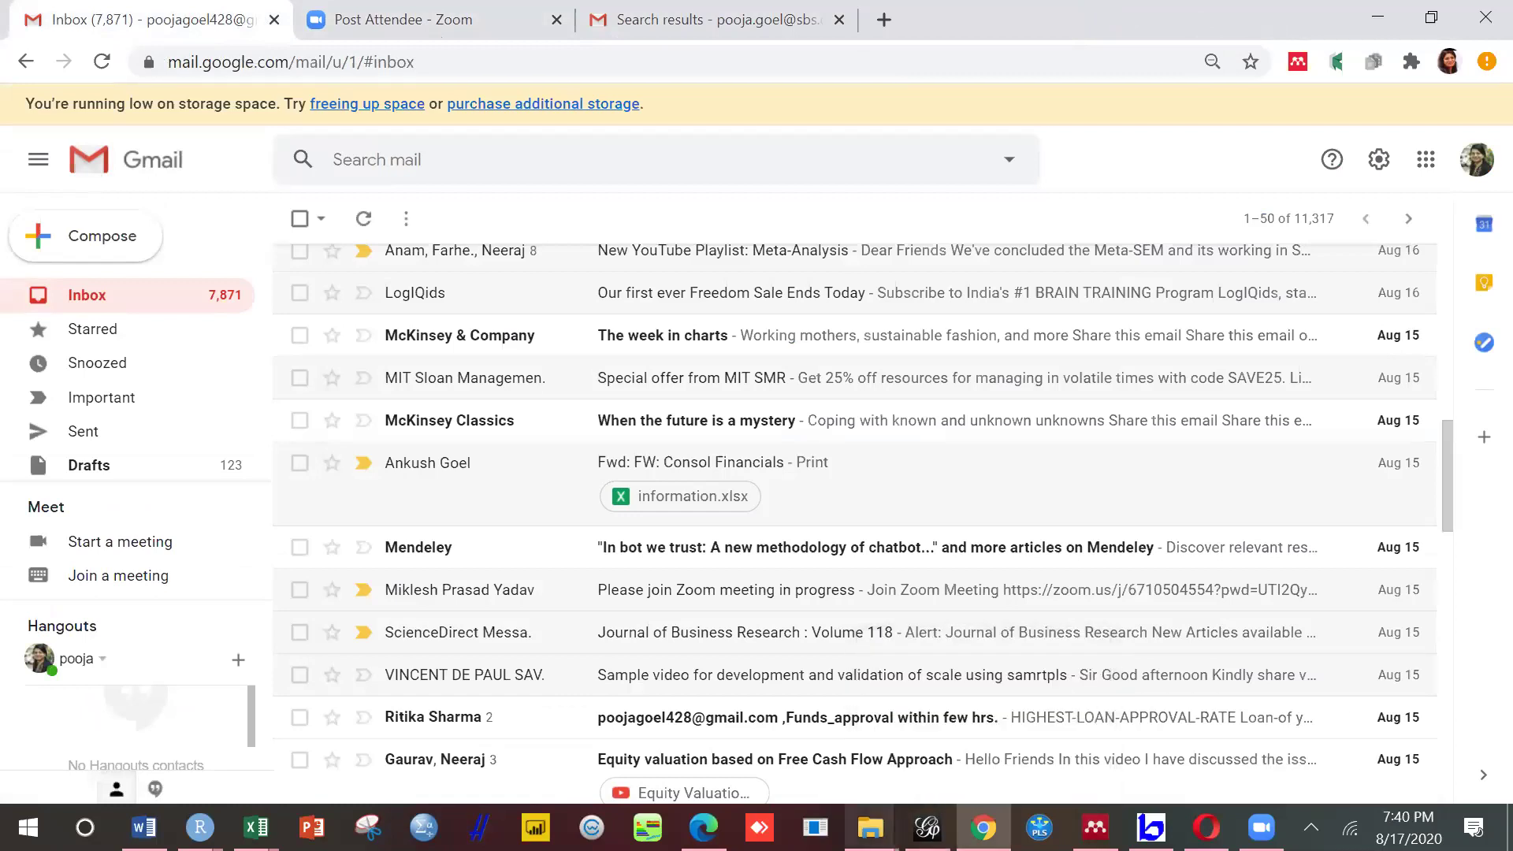
# Step: Switch to File Explorer and extract the VOSviewer_1.6.15_exe archive into a folder of the same name in Downloads, showing the extracted files
pyautogui.moveTo(870, 828)
pyautogui.click(748, 741)
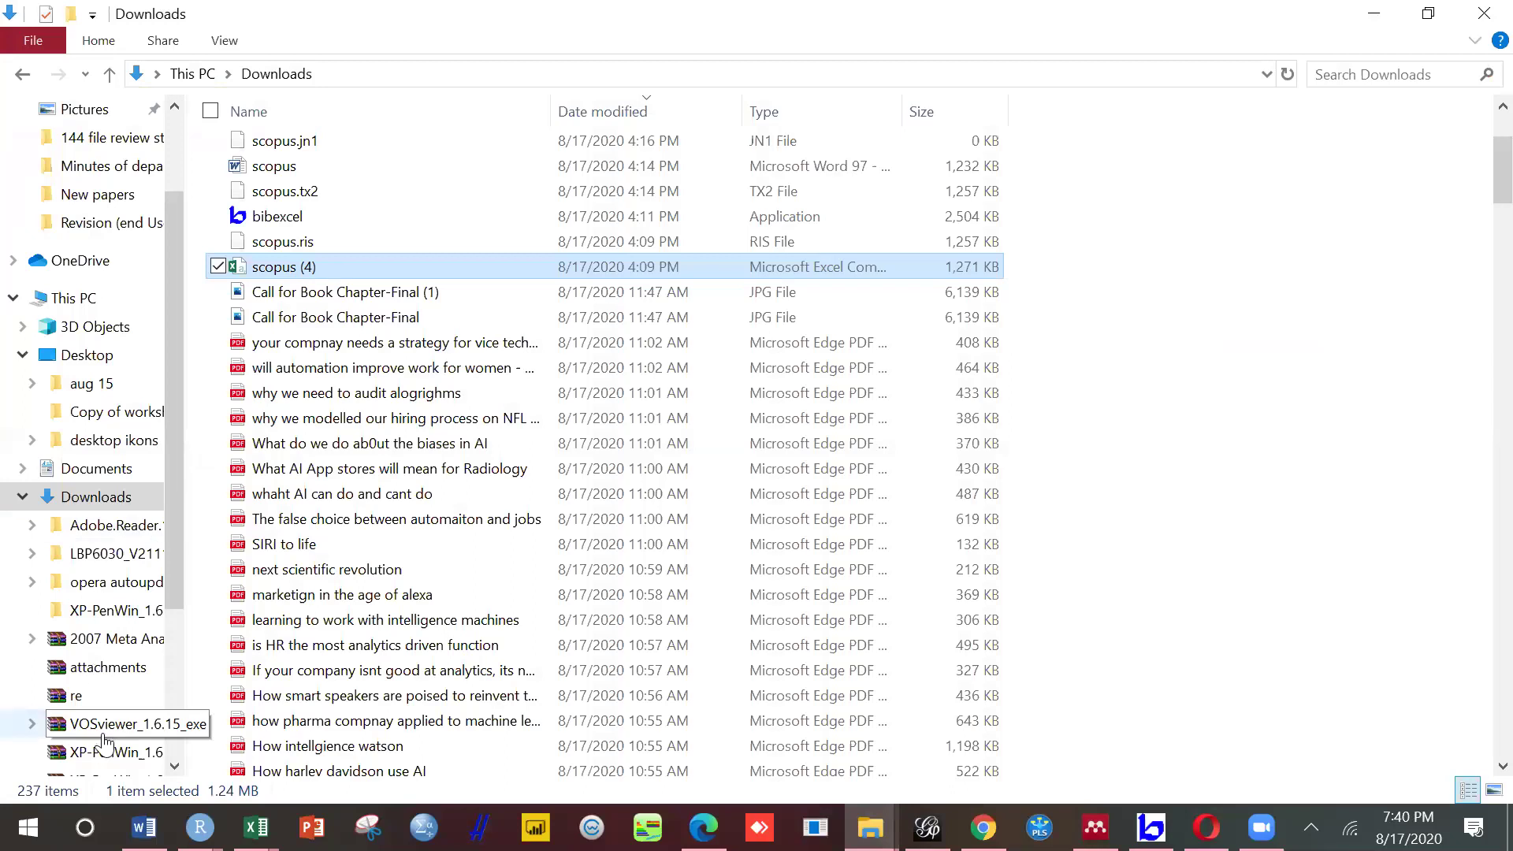
pyautogui.click(103, 733)
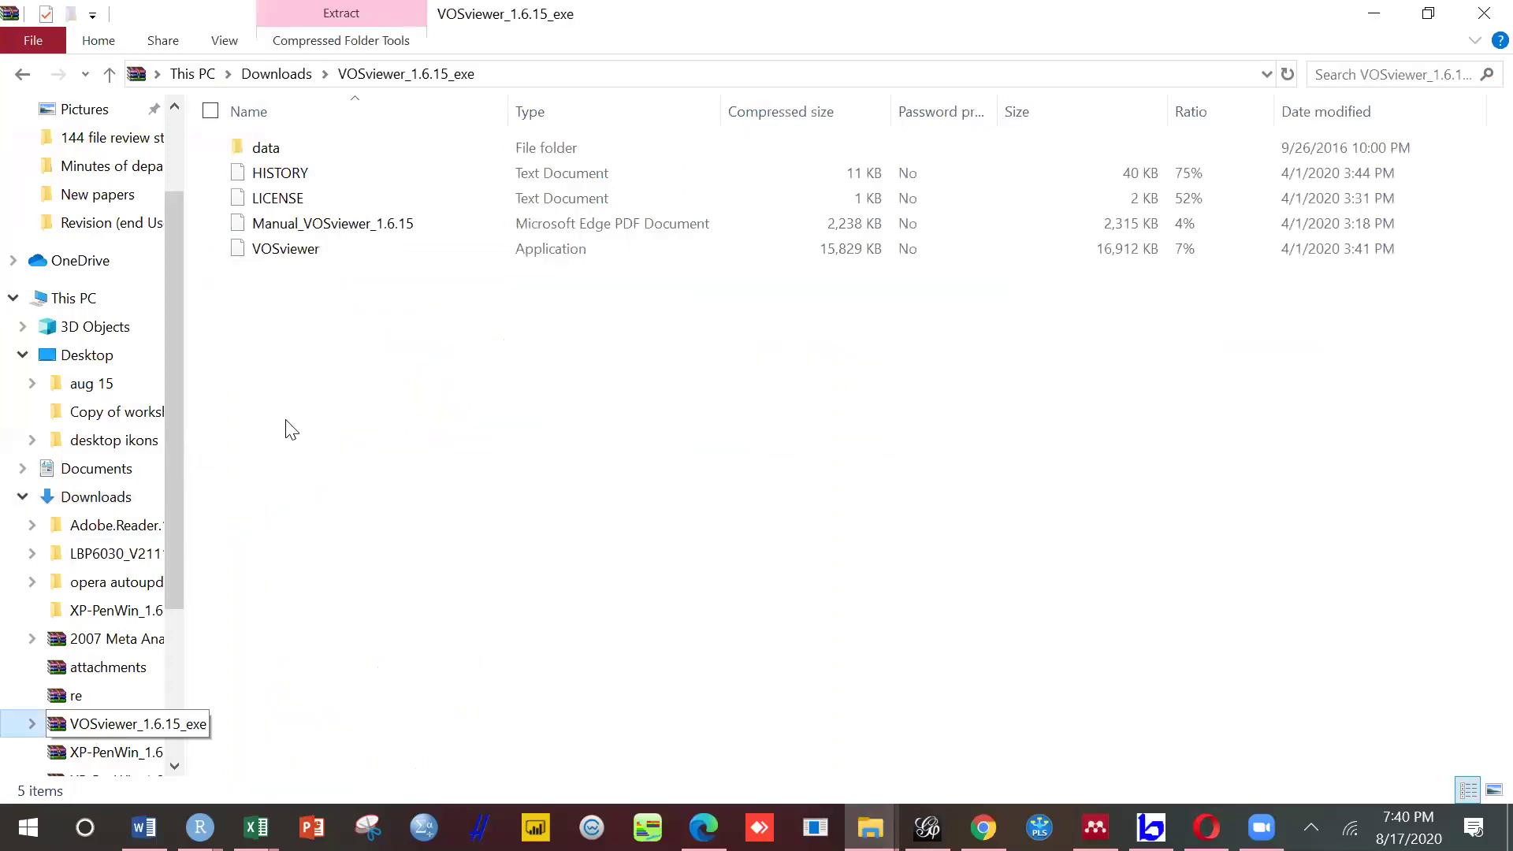
pyautogui.doubleClick(544, 248)
pyautogui.click(687, 463)
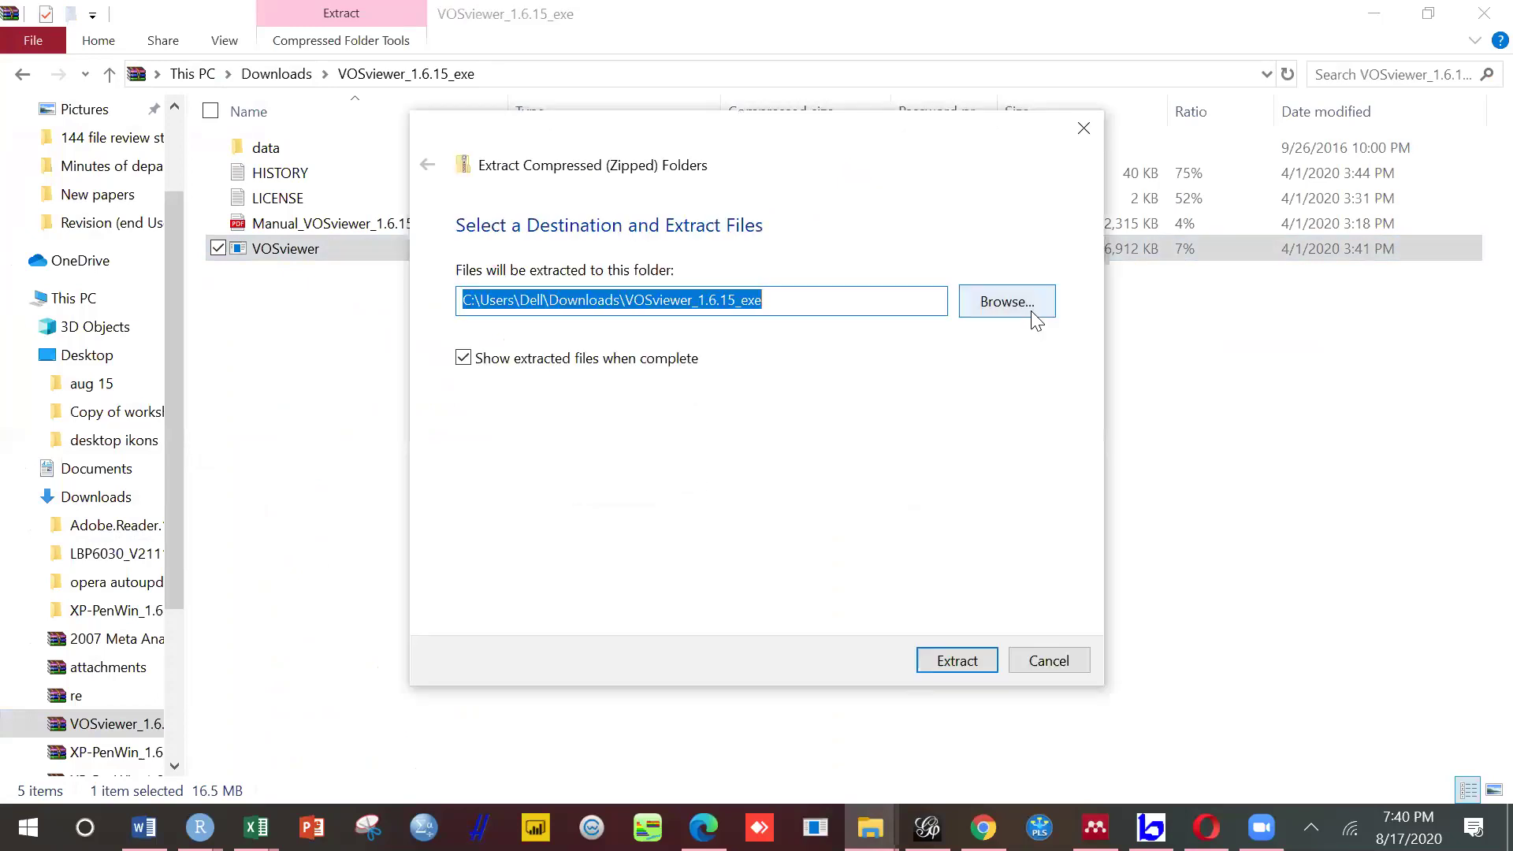
pyautogui.click(950, 662)
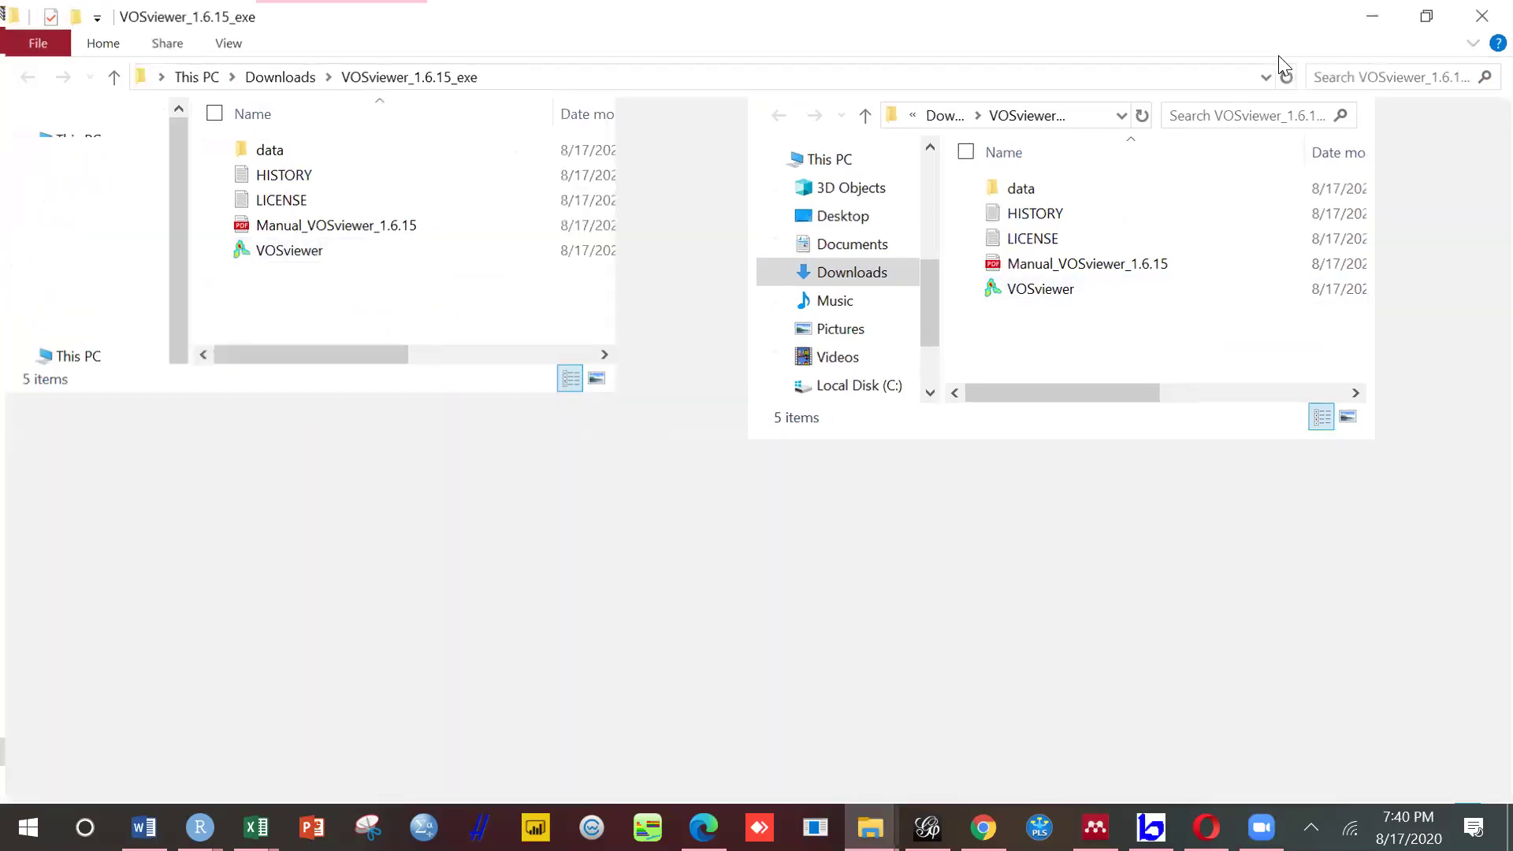
pyautogui.click(1284, 49)
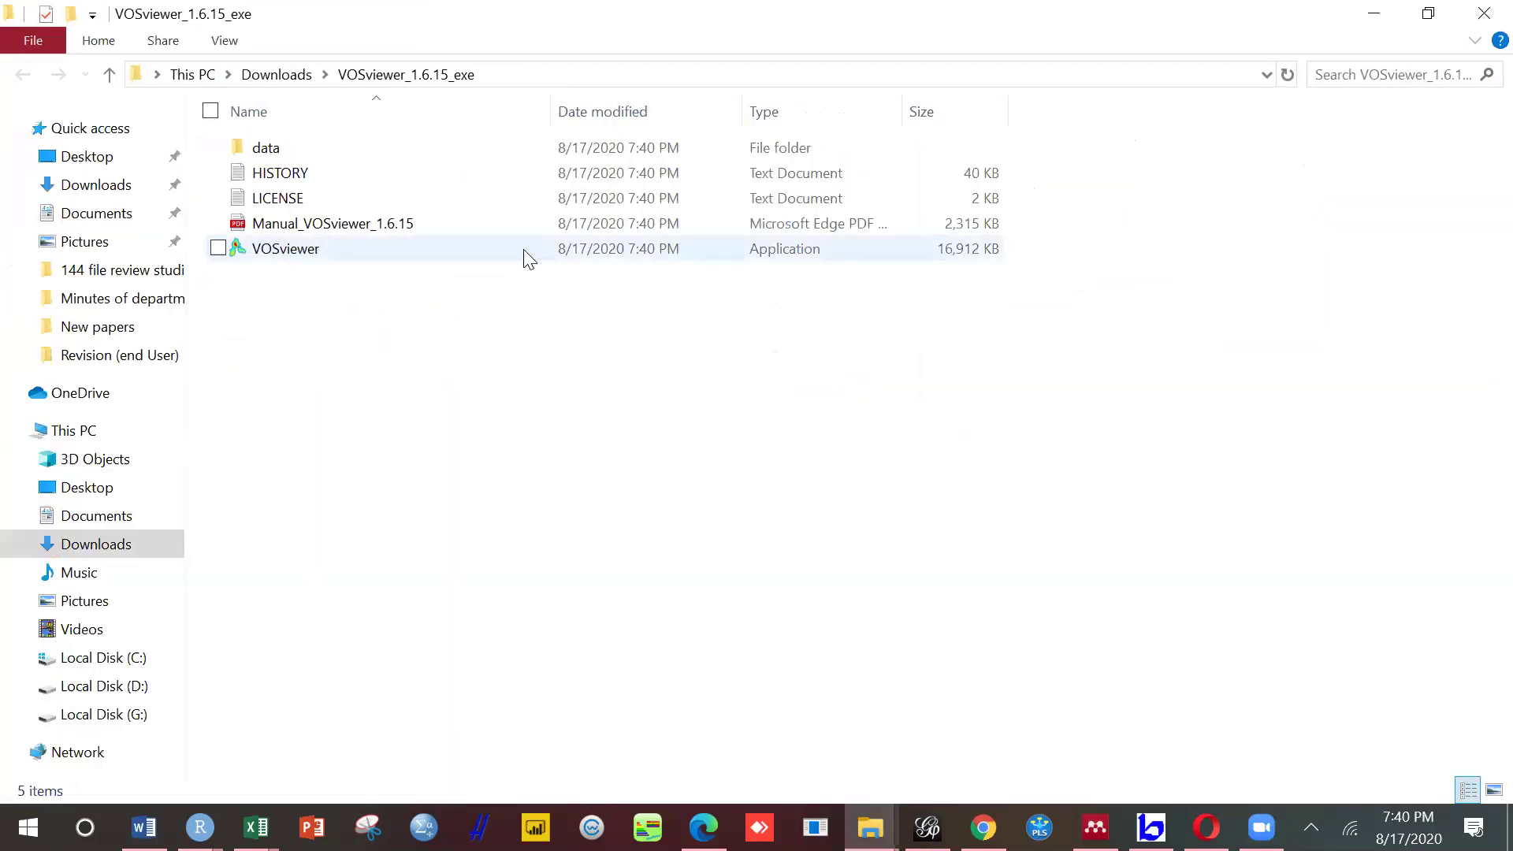
# Step: Launch the extracted VOSviewer application and allow it to run despite the Microsoft Defender SmartScreen block
pyautogui.doubleClick(306, 260)
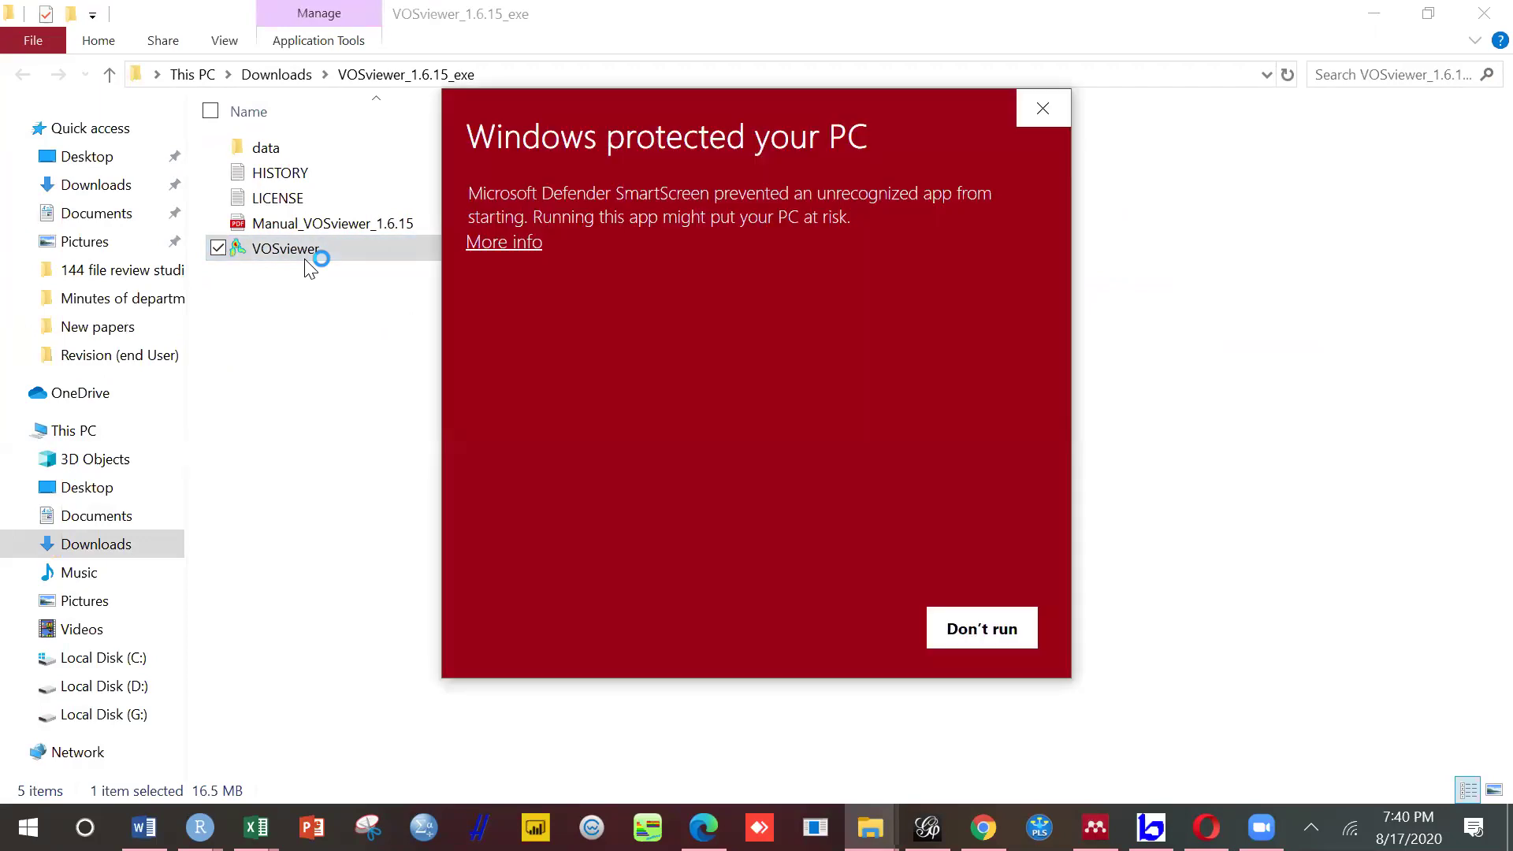
pyautogui.click(1048, 117)
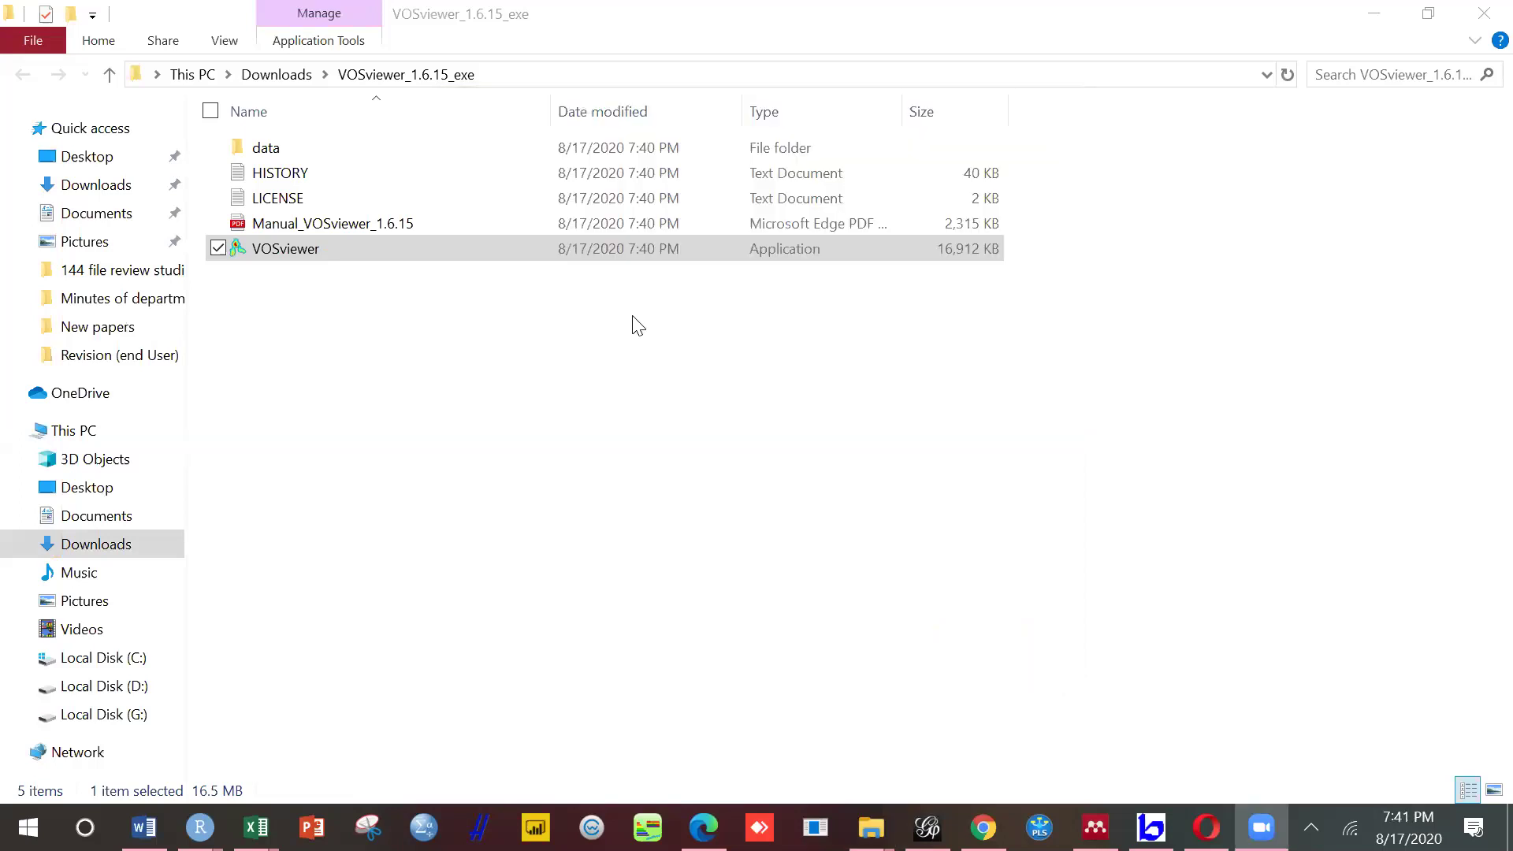
pyautogui.click(648, 253)
pyautogui.doubleClick(648, 253)
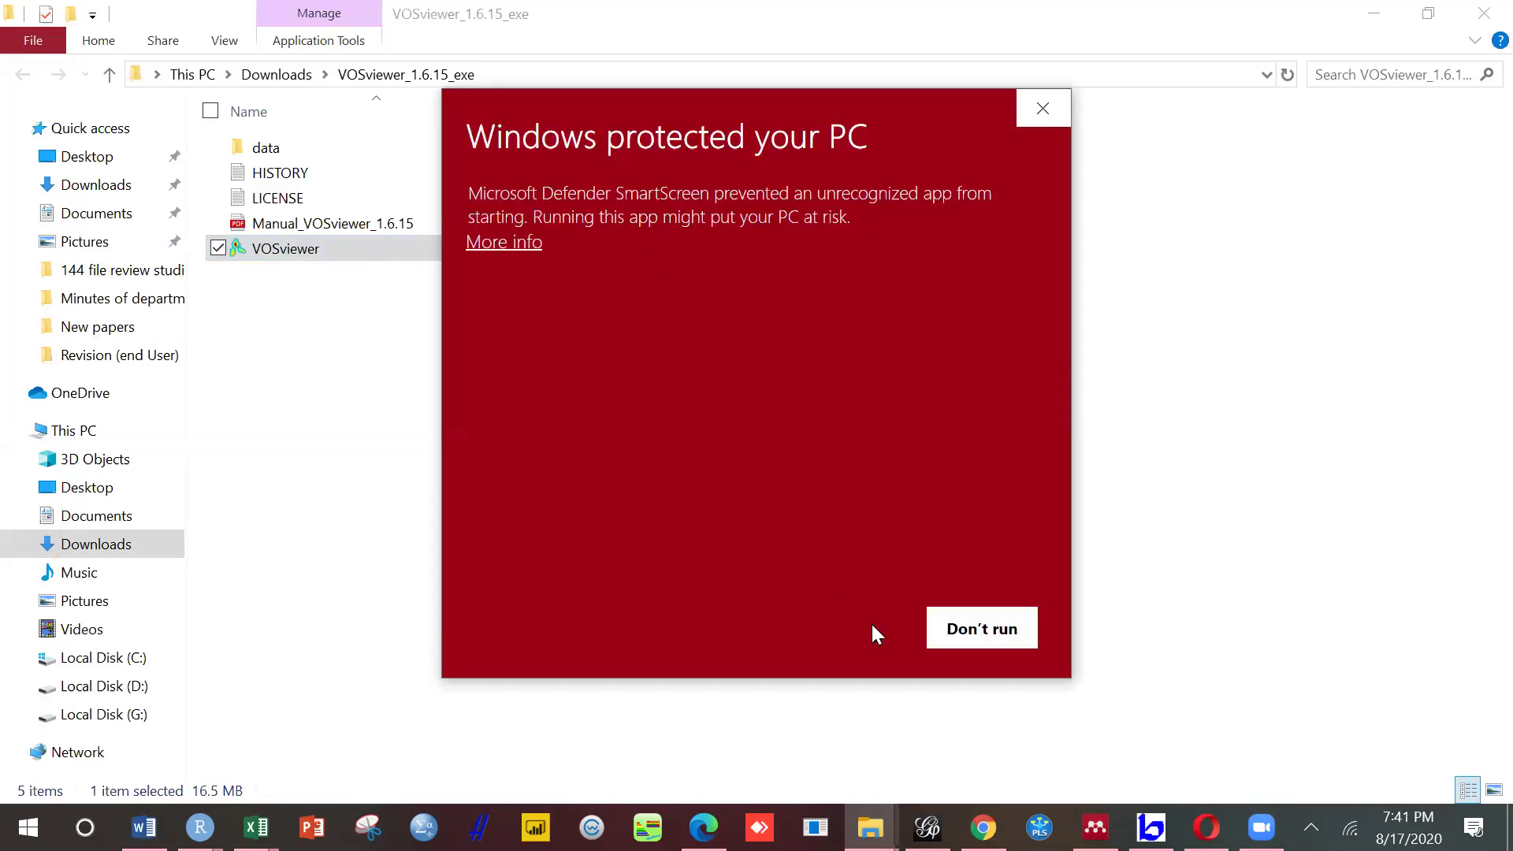
pyautogui.click(490, 241)
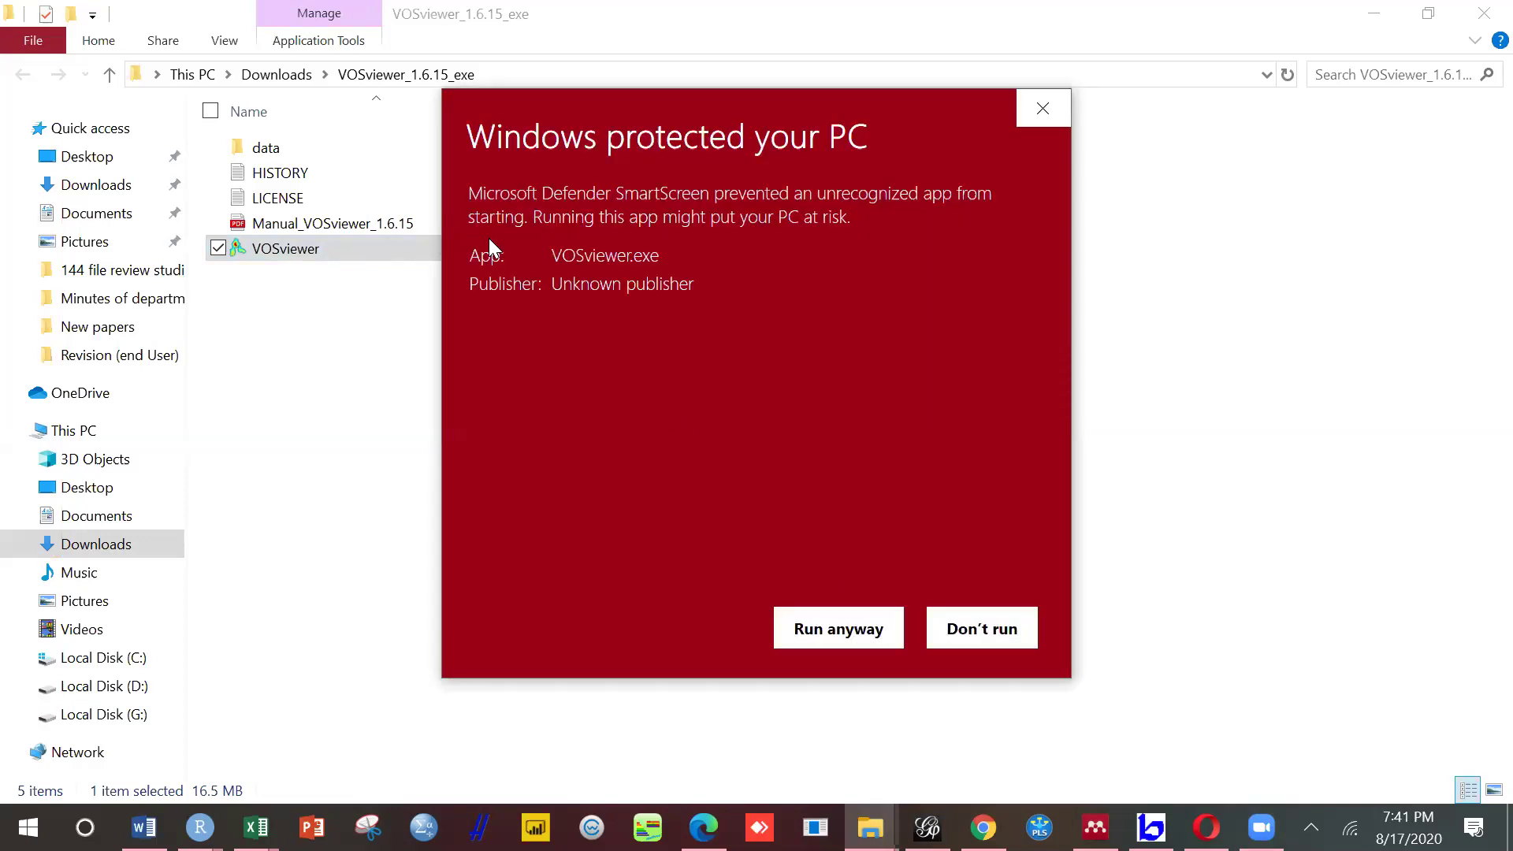
pyautogui.click(792, 643)
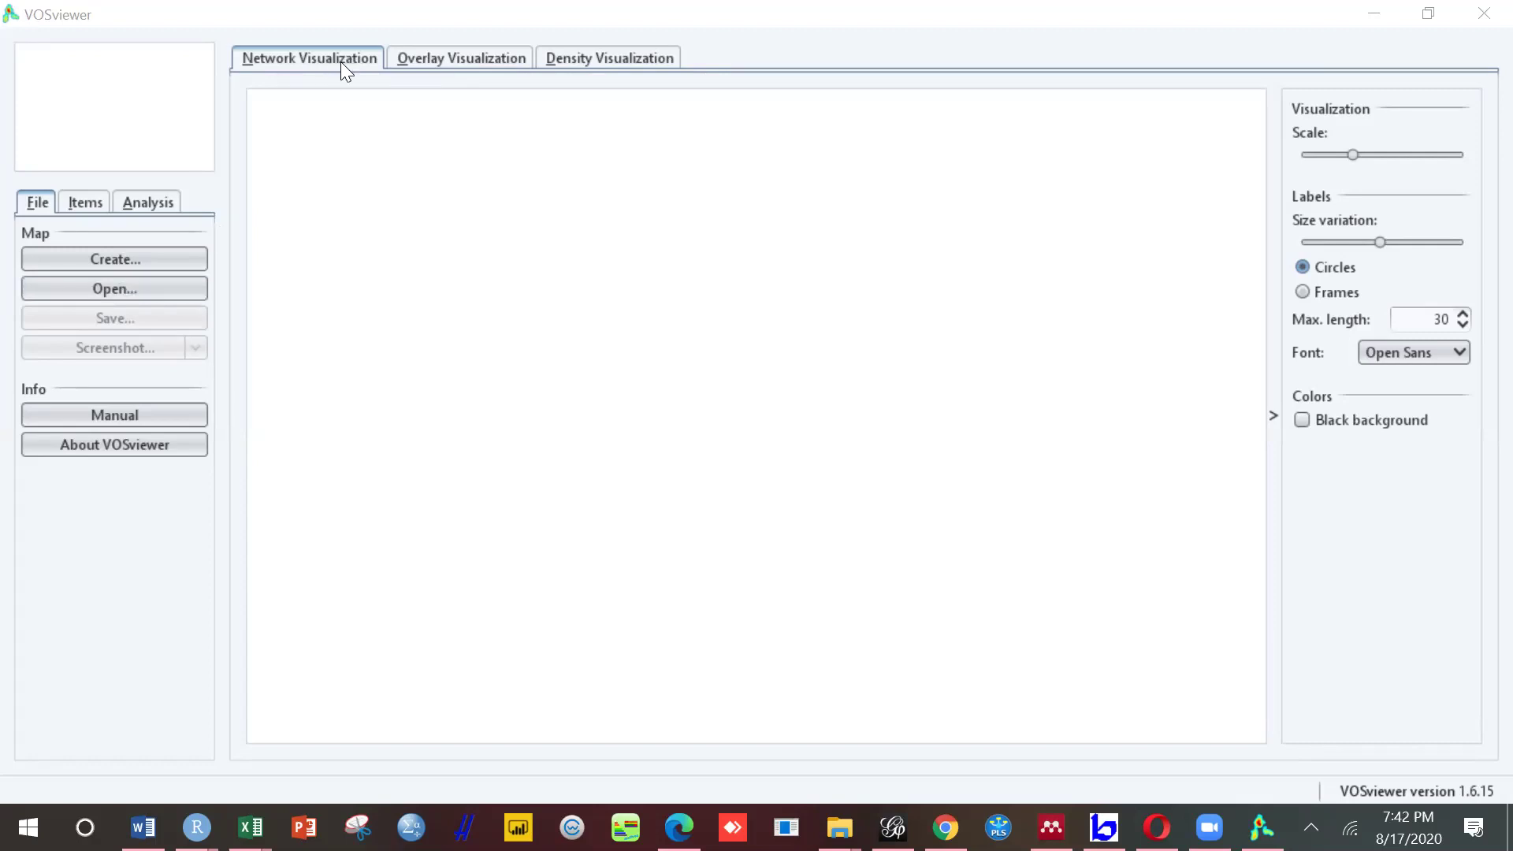
# Step: Look through the network, overlay and density visualization views and their options, ending on the network view
pyautogui.click(443, 61)
pyautogui.click(312, 52)
pyautogui.click(402, 53)
pyautogui.click(600, 55)
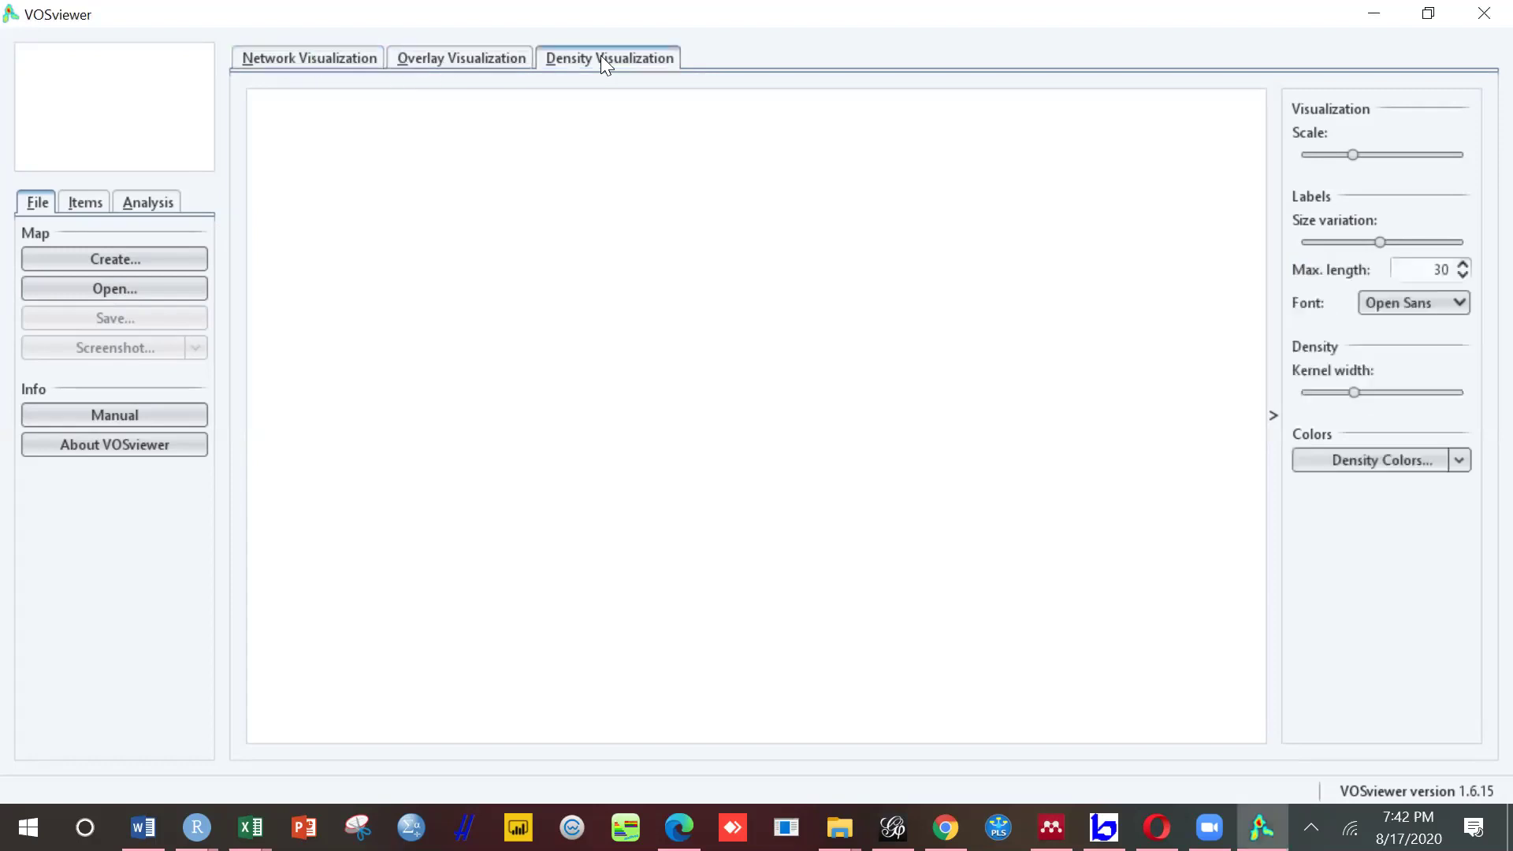
pyautogui.click(325, 52)
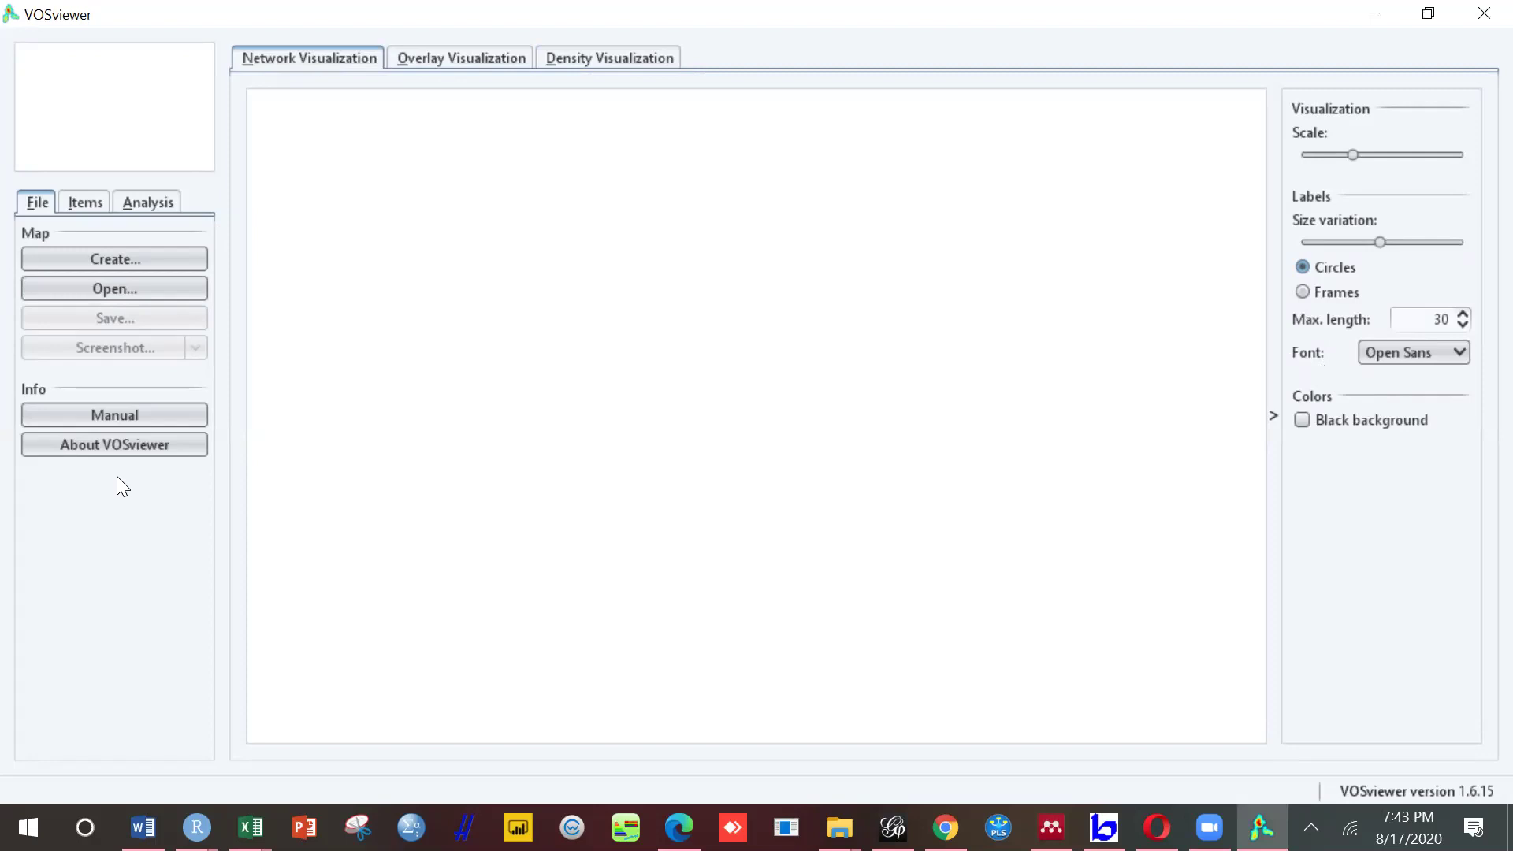
# Step: Start creating a map based on text data, with bibliographic database files as the data source
pyautogui.click(135, 262)
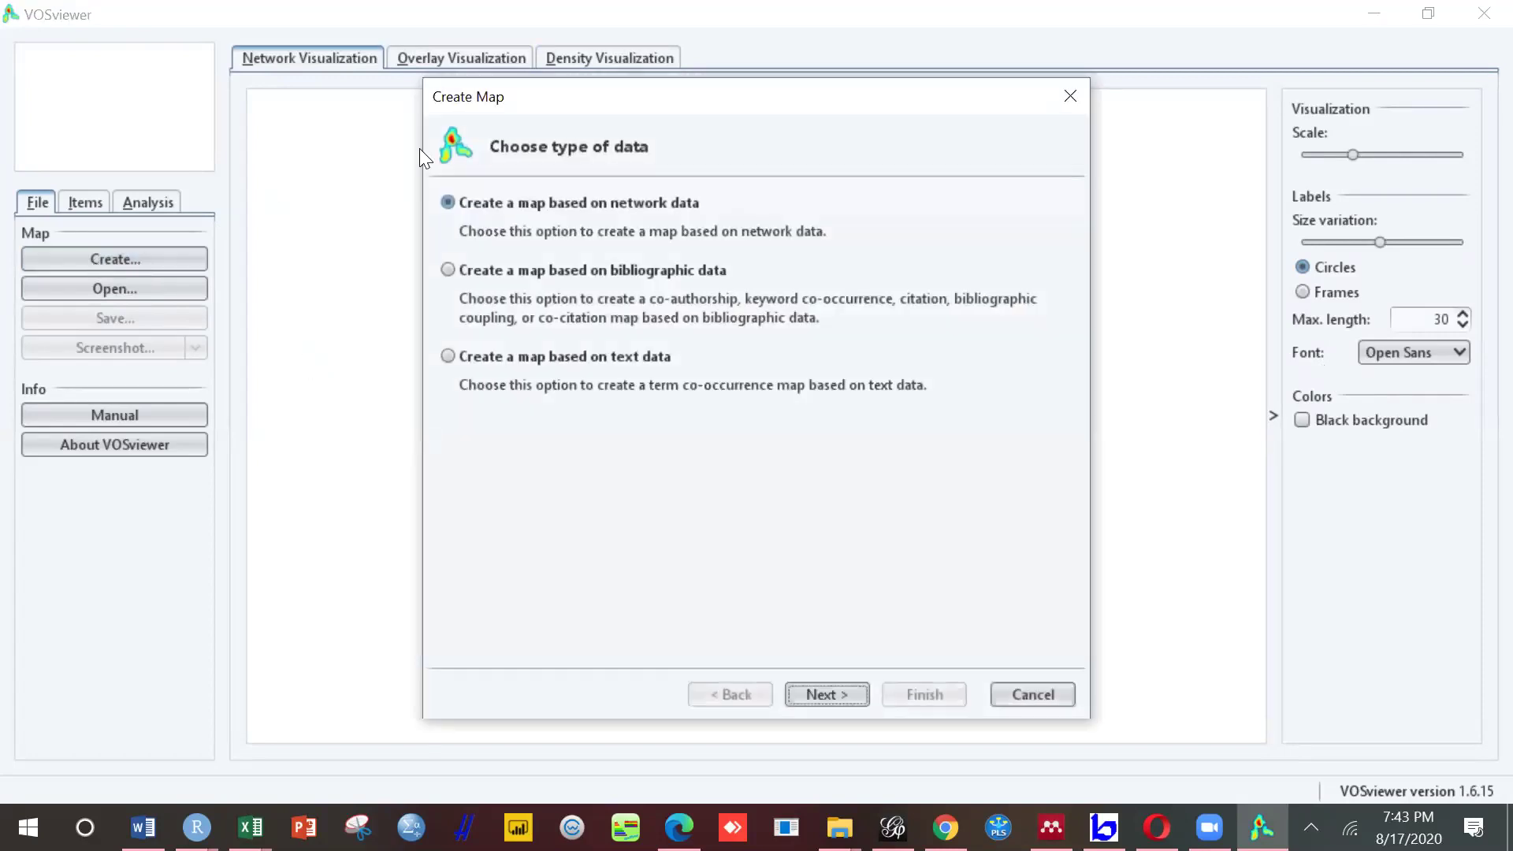
pyautogui.click(1070, 96)
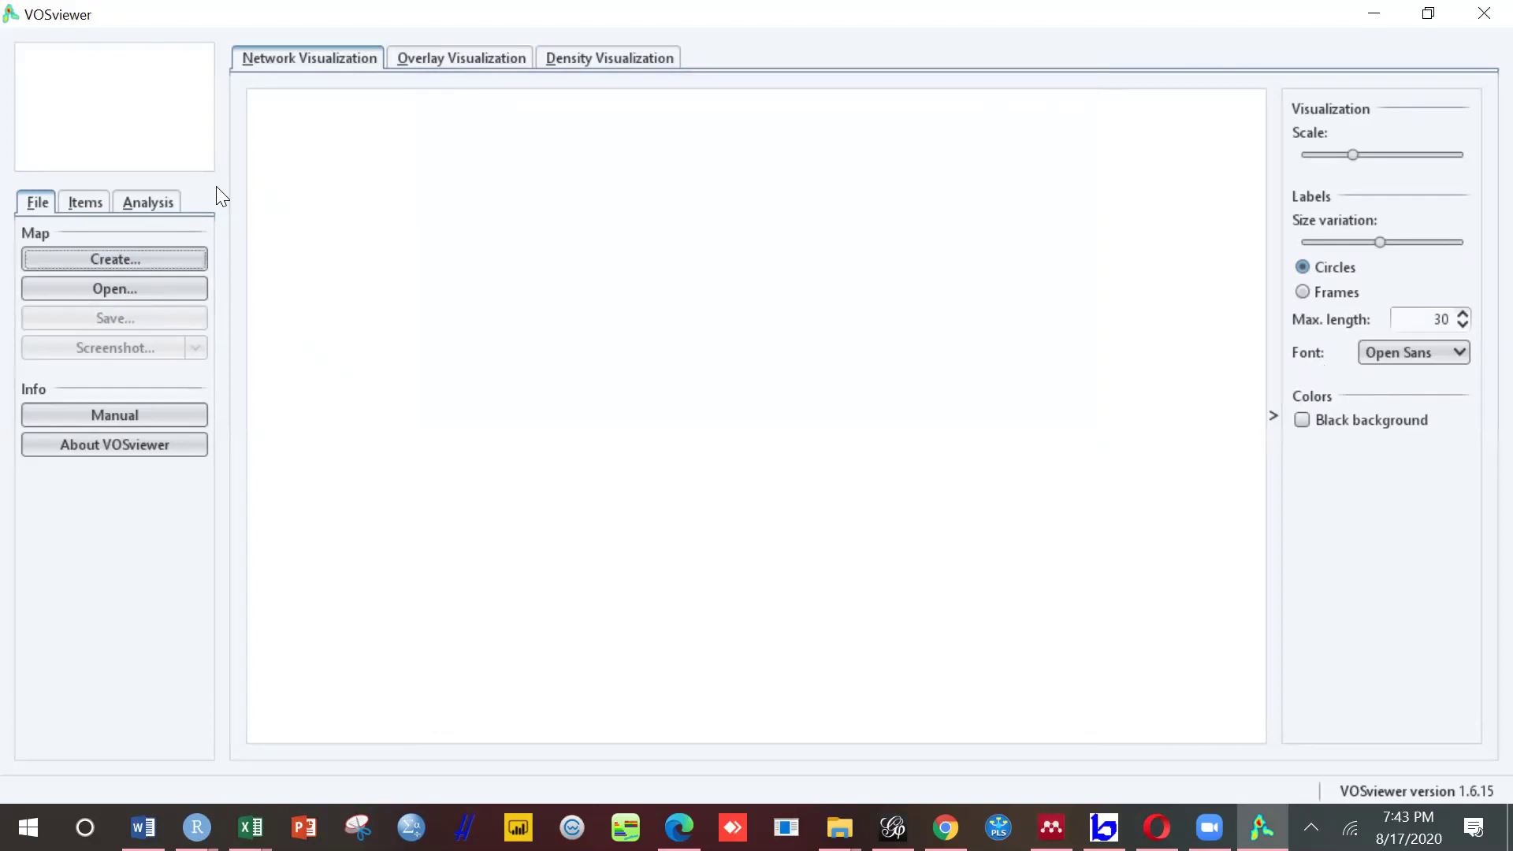
pyautogui.click(106, 266)
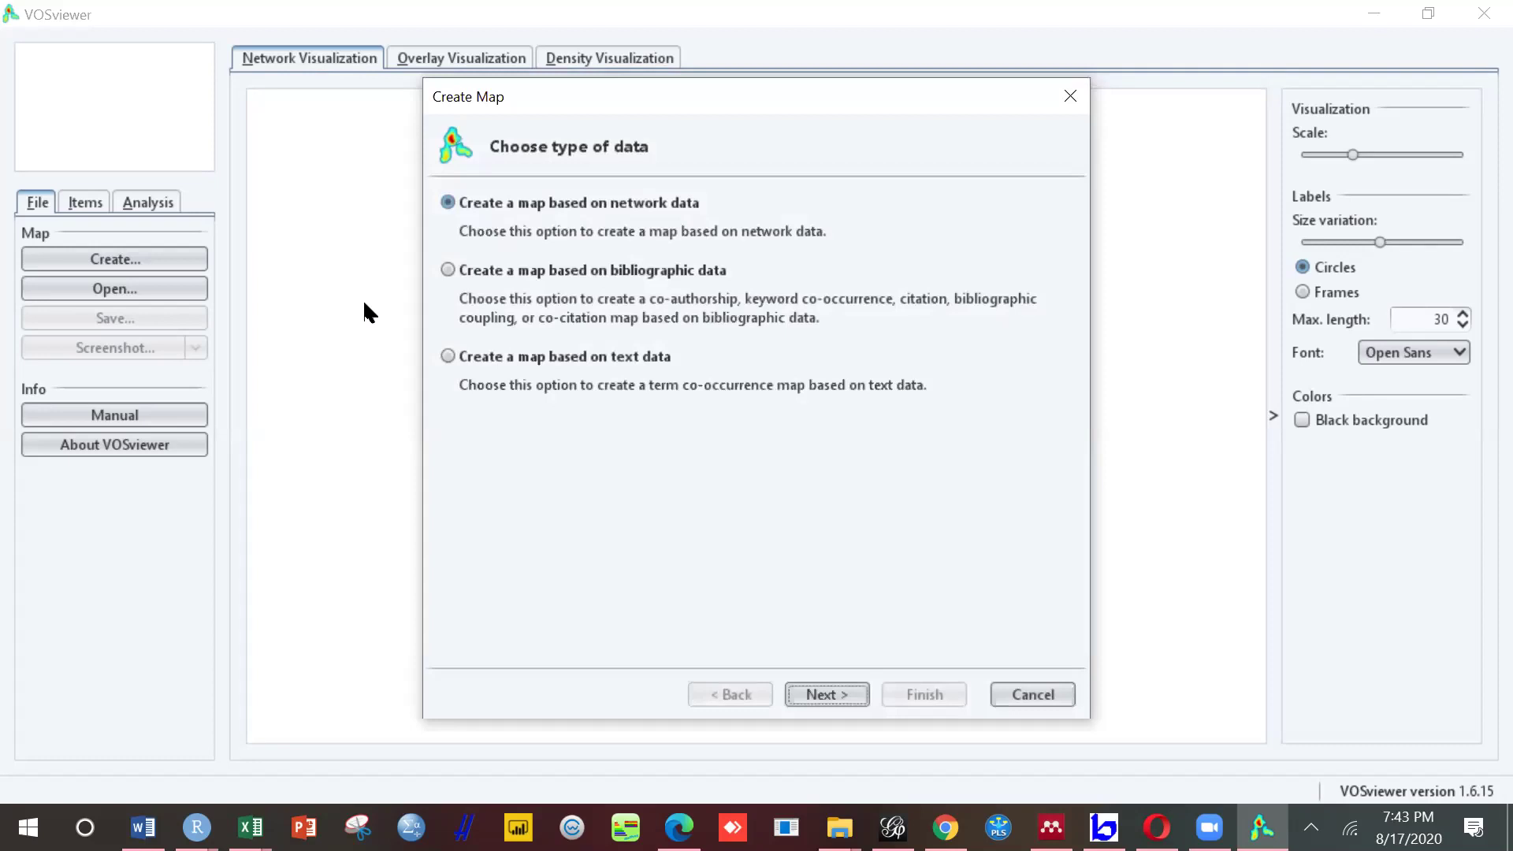
pyautogui.click(515, 356)
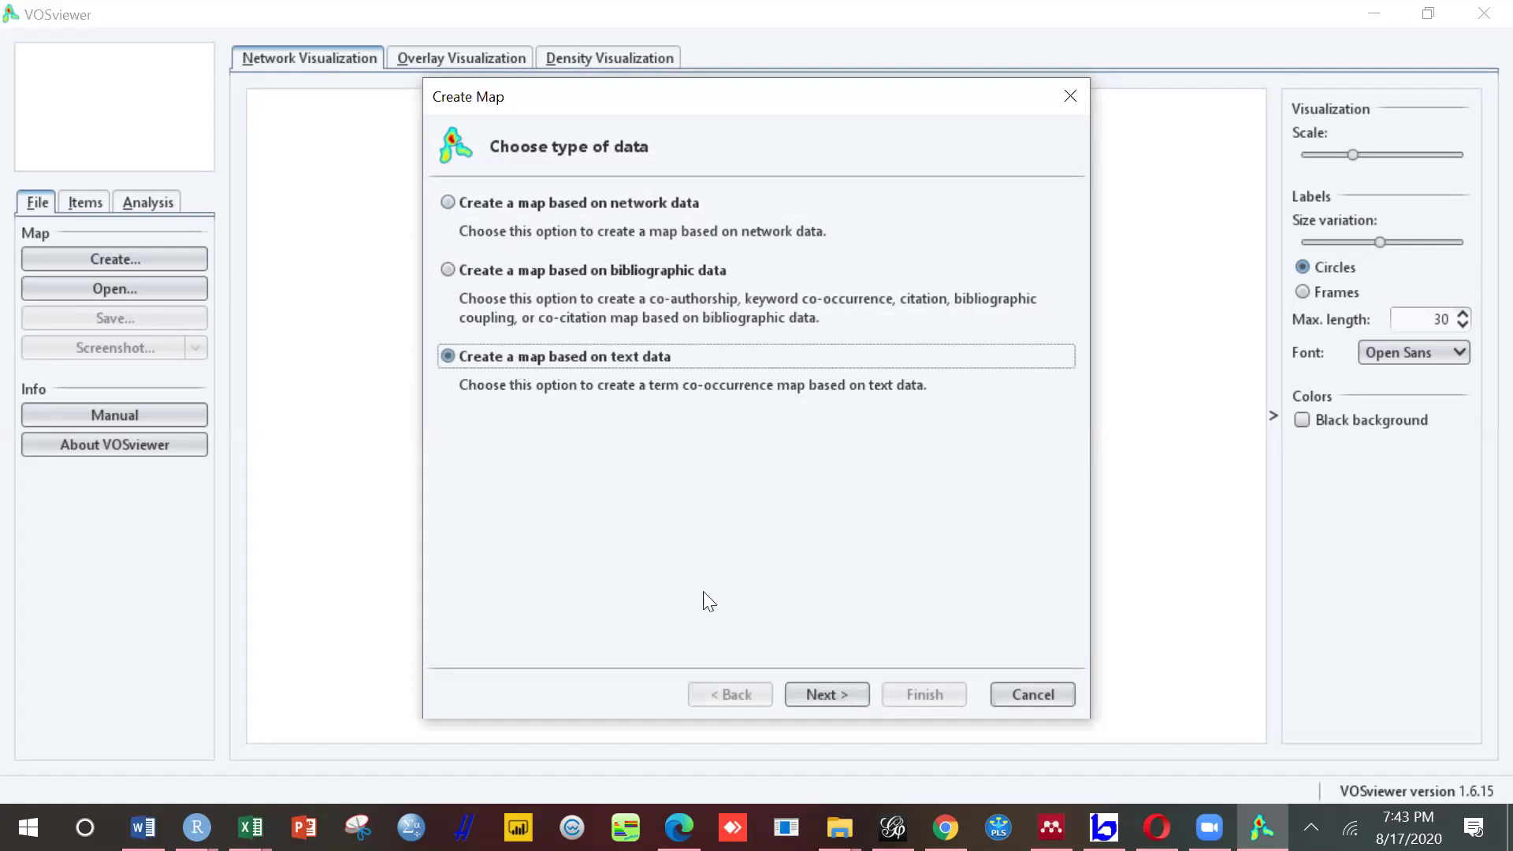
pyautogui.click(806, 698)
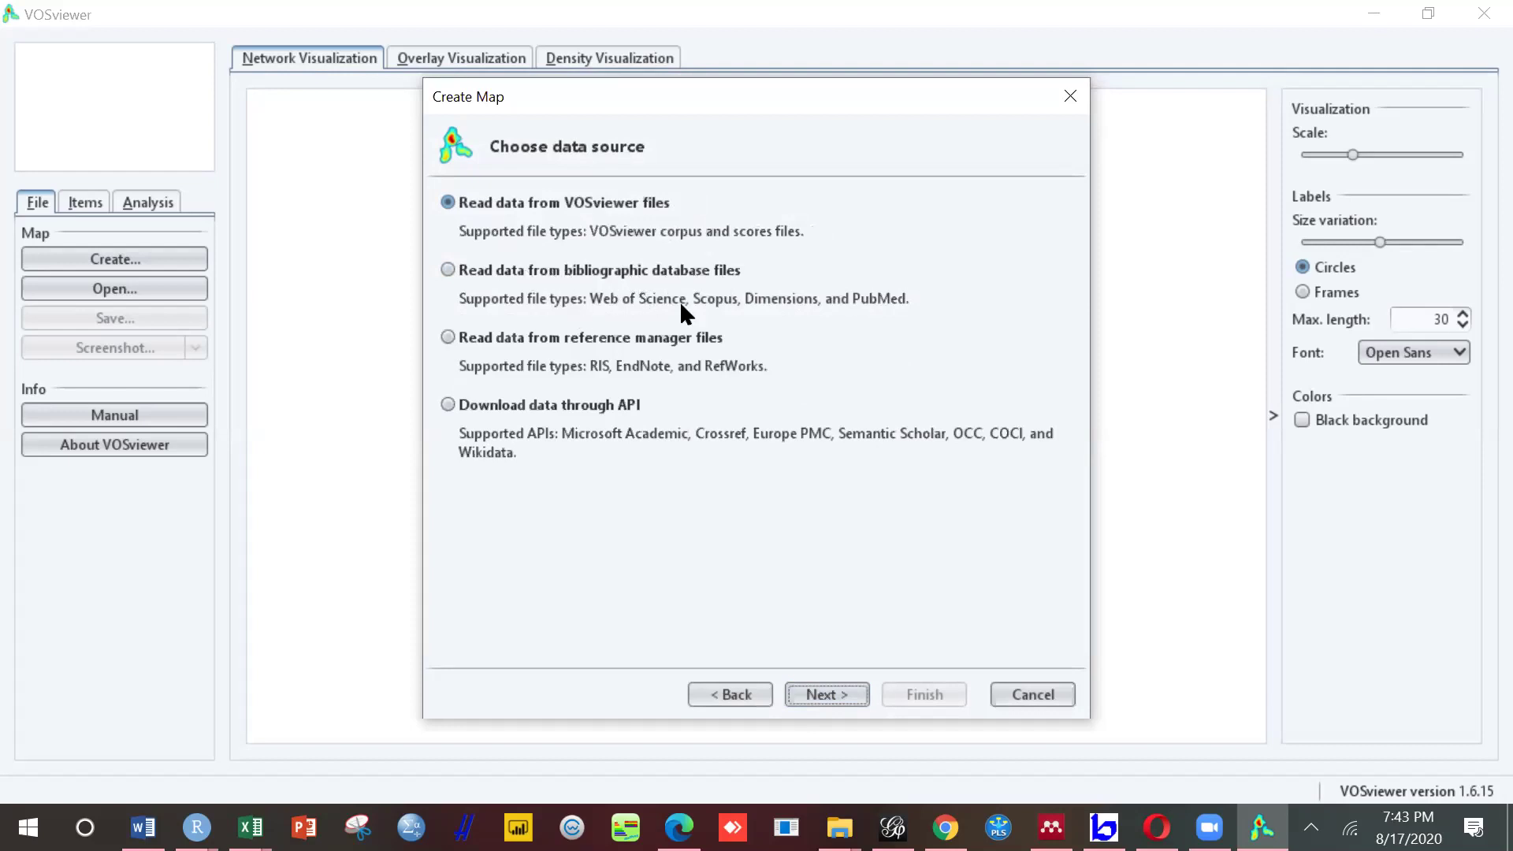
pyautogui.click(445, 272)
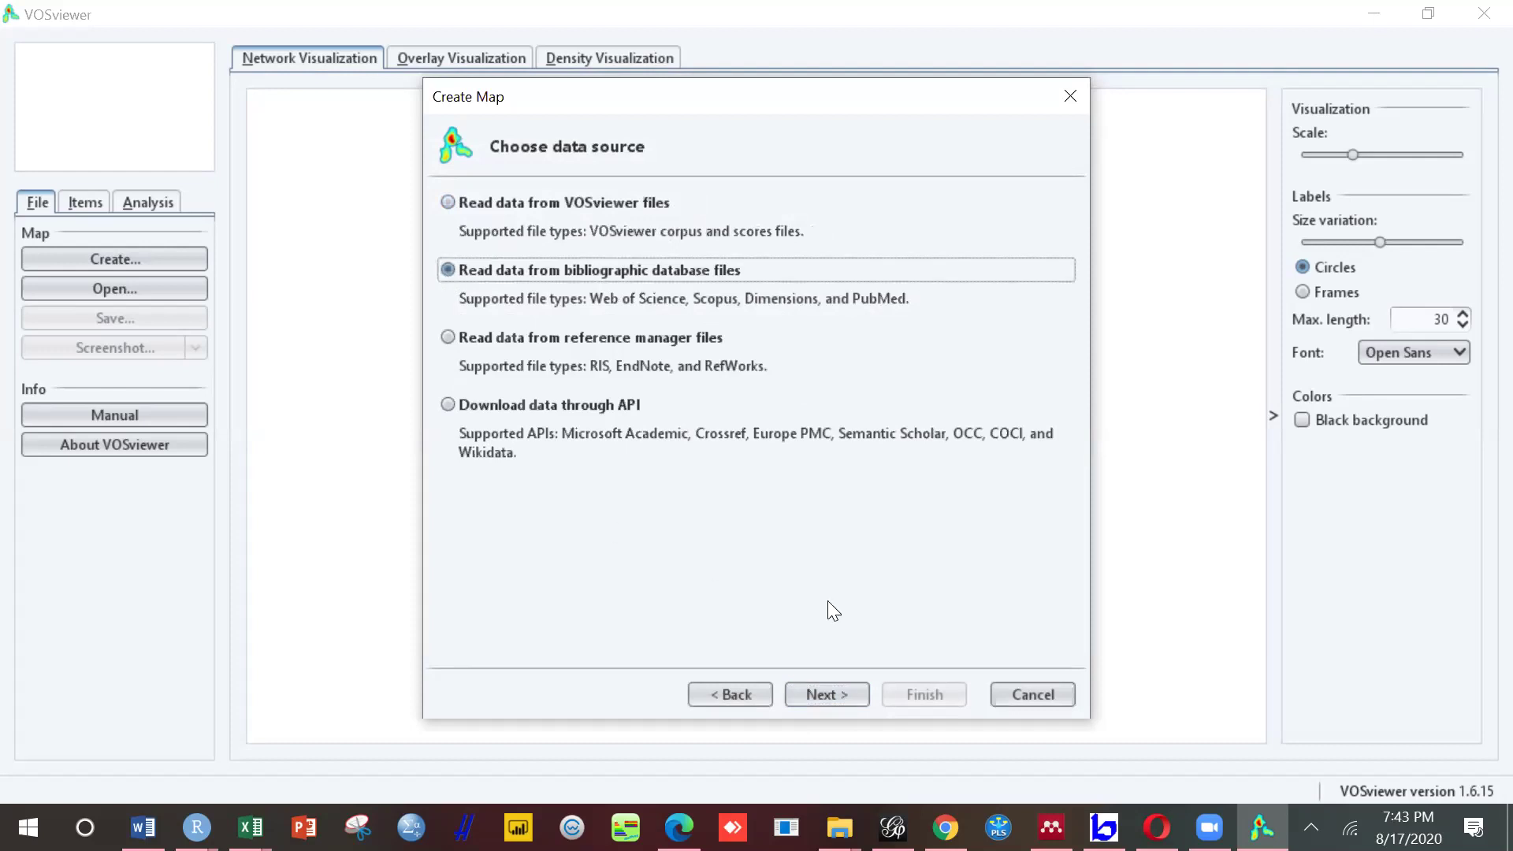
pyautogui.click(856, 695)
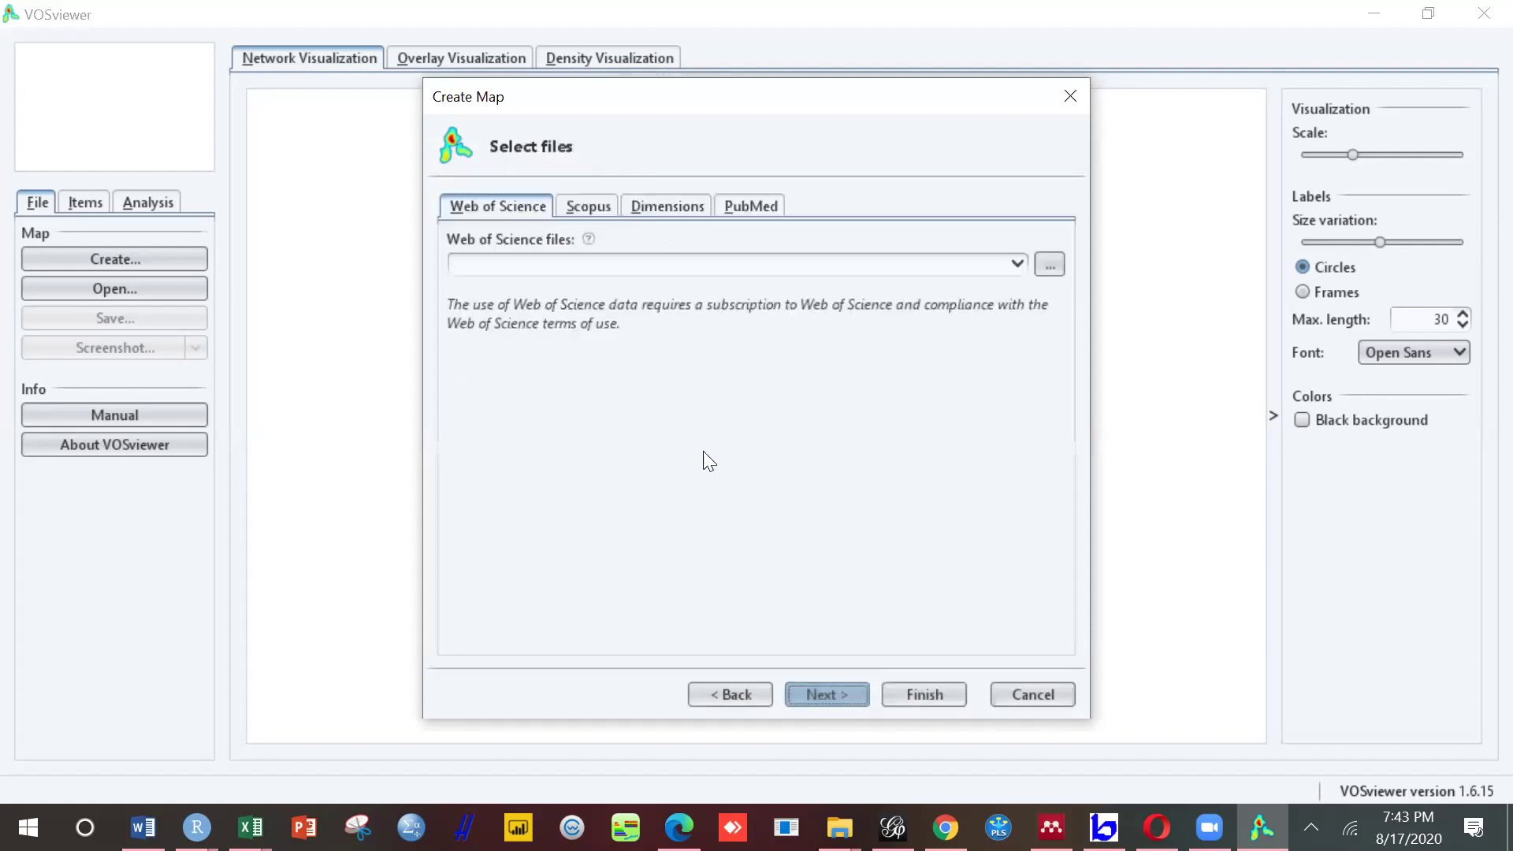
pyautogui.click(1016, 268)
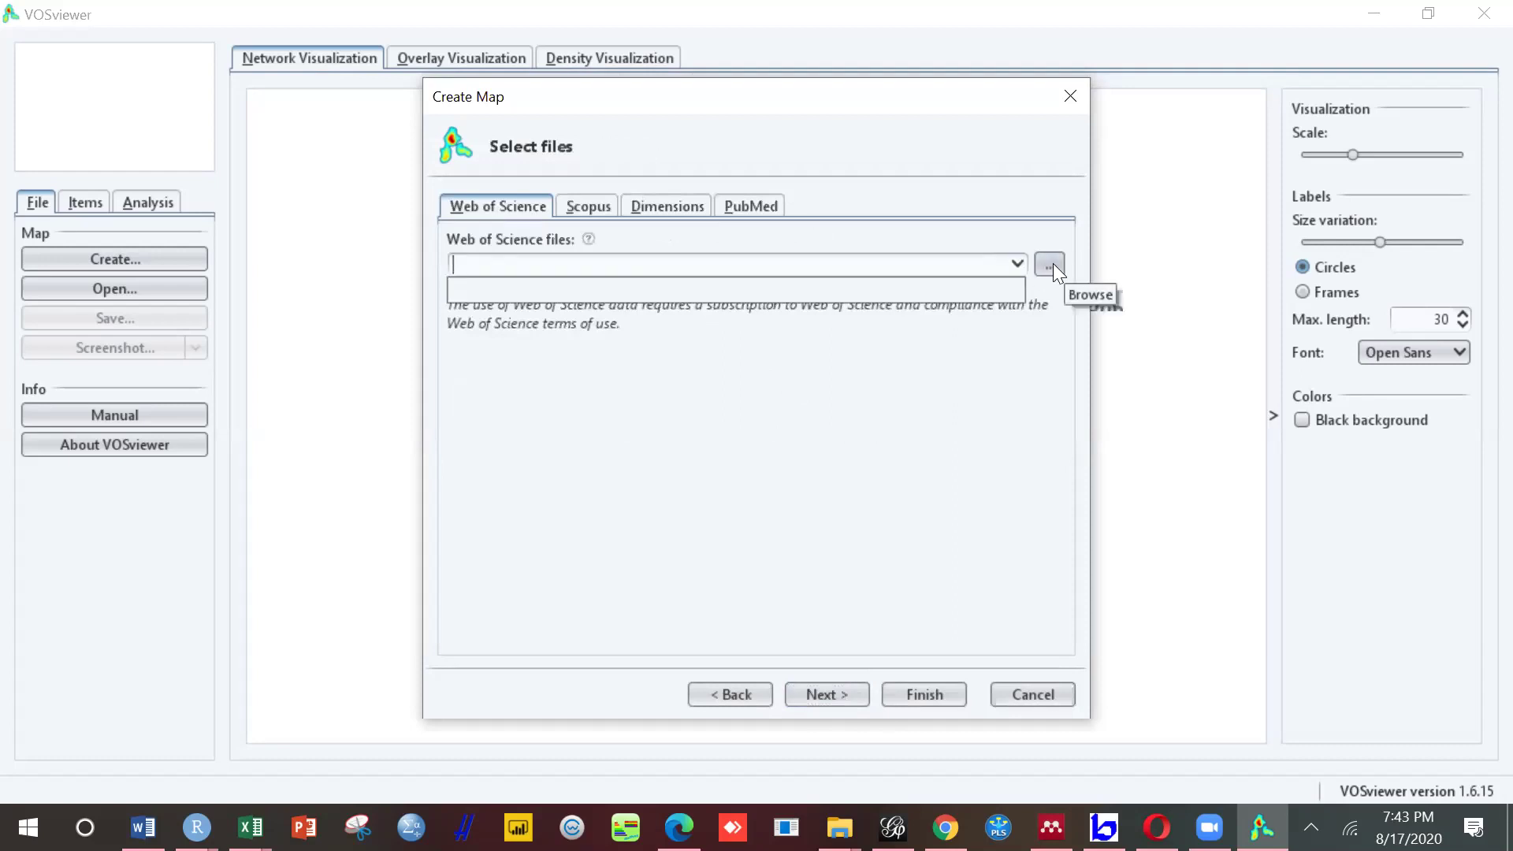
pyautogui.click(1051, 264)
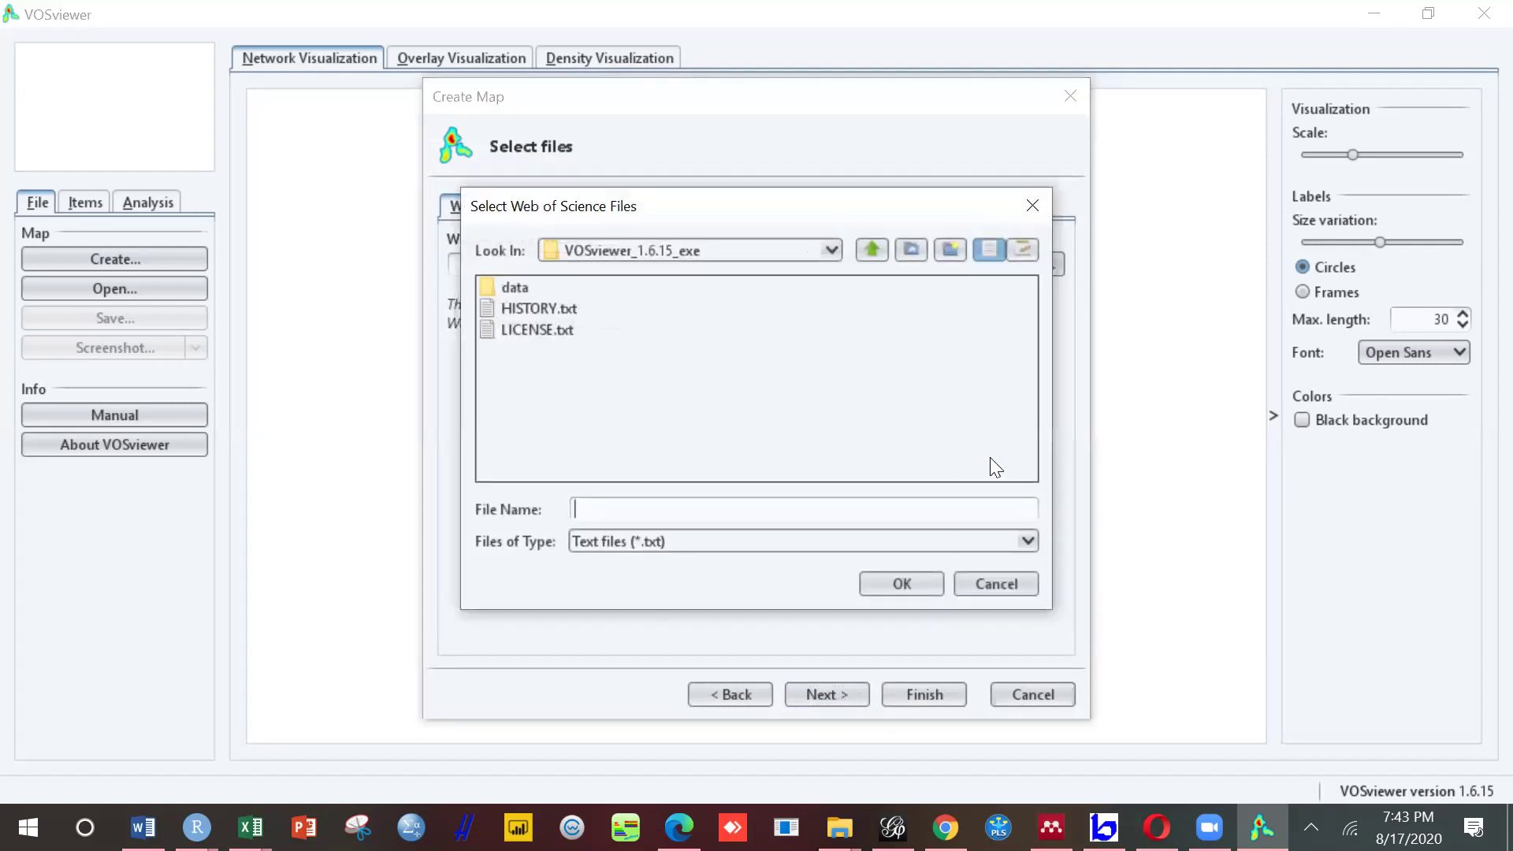
pyautogui.click(980, 583)
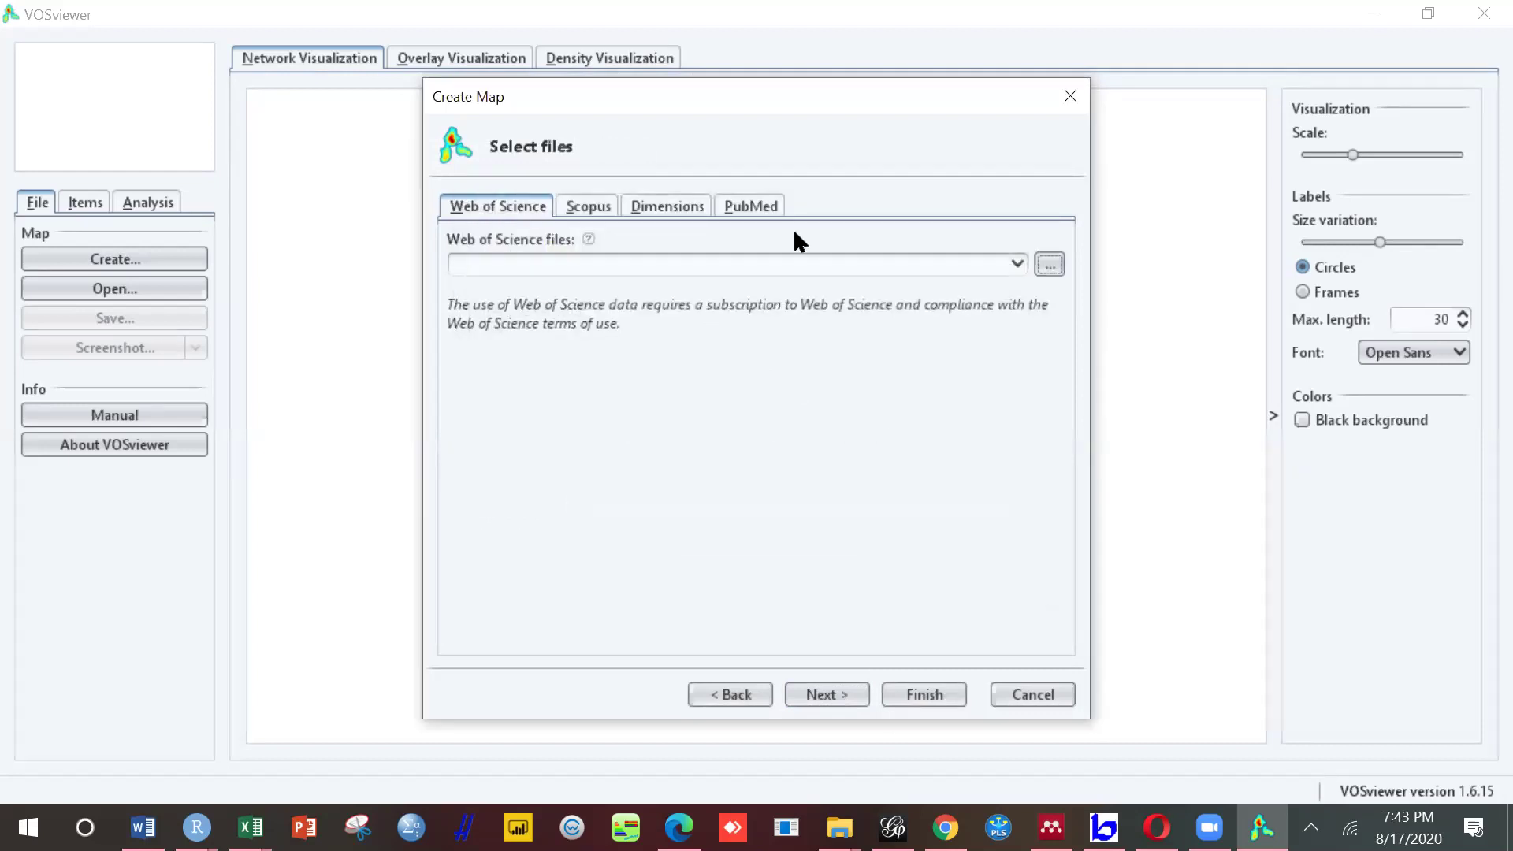
# Step: Choose scopus (4).csv from the Downloads folder as the Scopus file and finish creating the text-data map
pyautogui.hotkey('alt', 's')
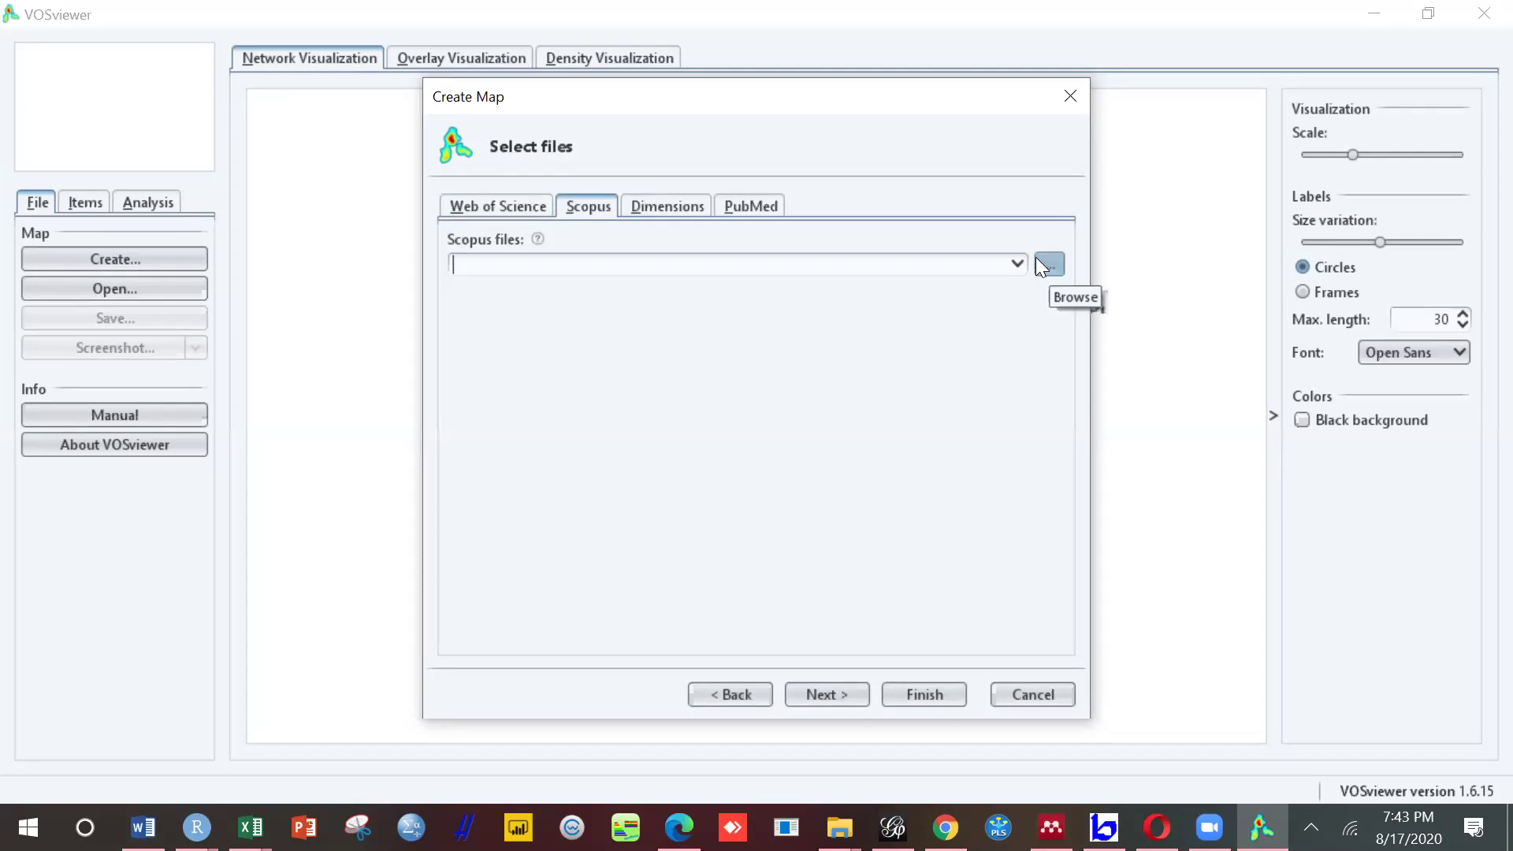
pyautogui.click(720, 695)
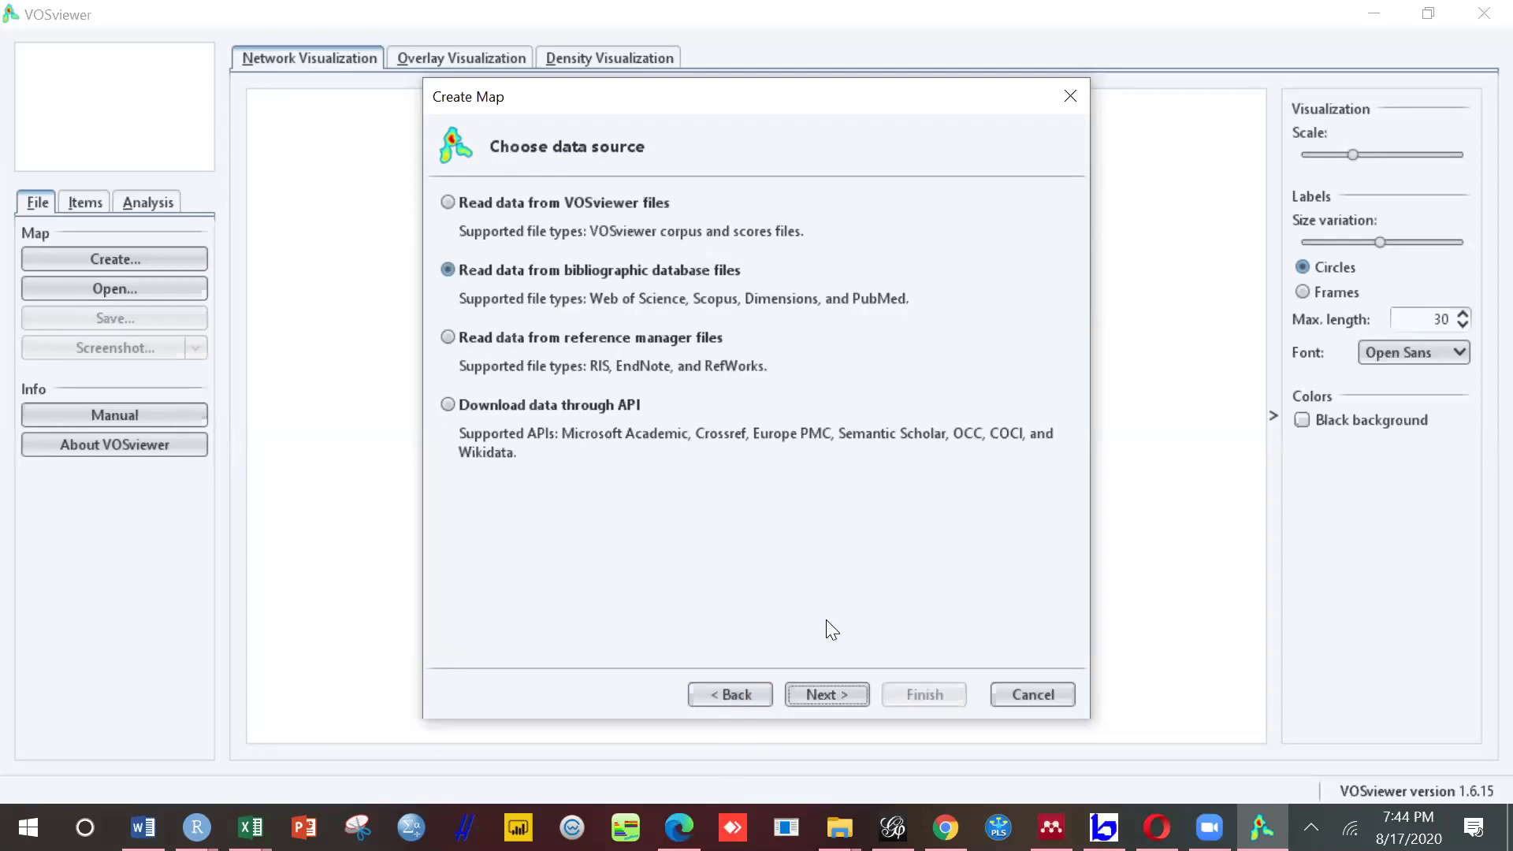
pyautogui.click(828, 695)
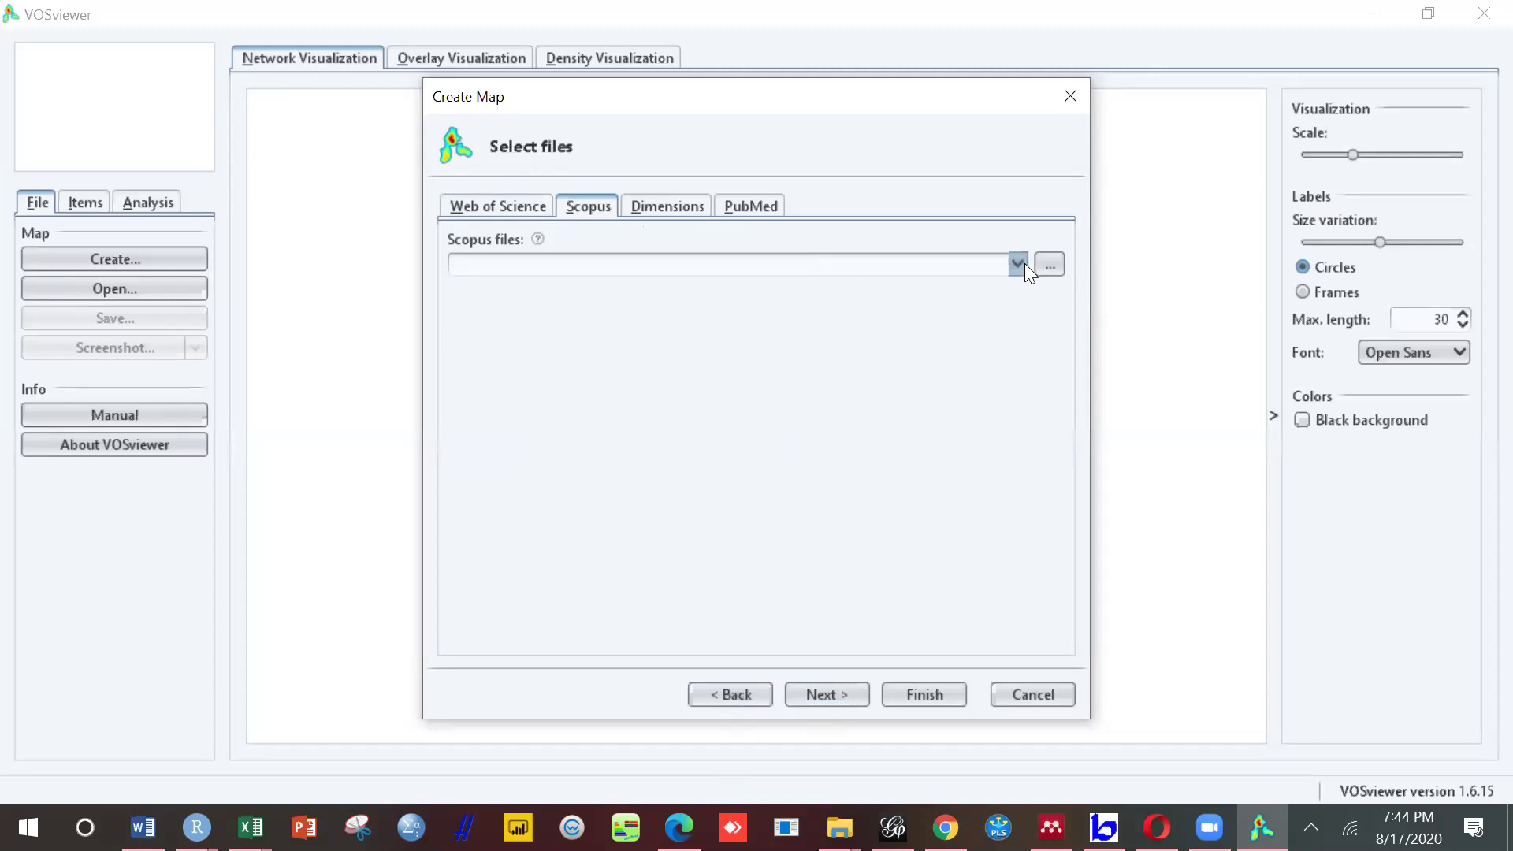
pyautogui.click(1056, 267)
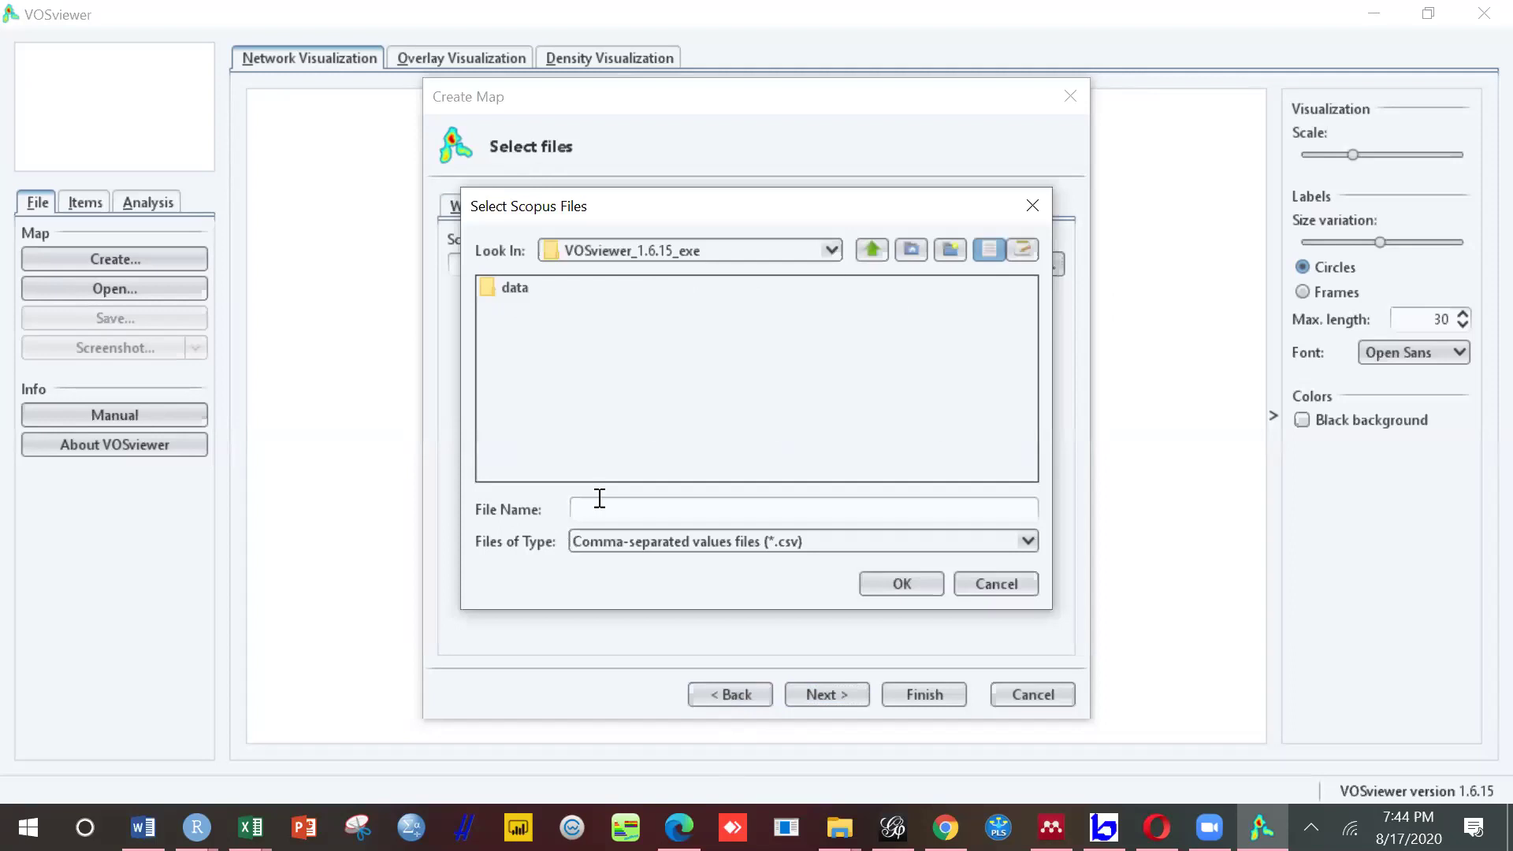
pyautogui.click(826, 252)
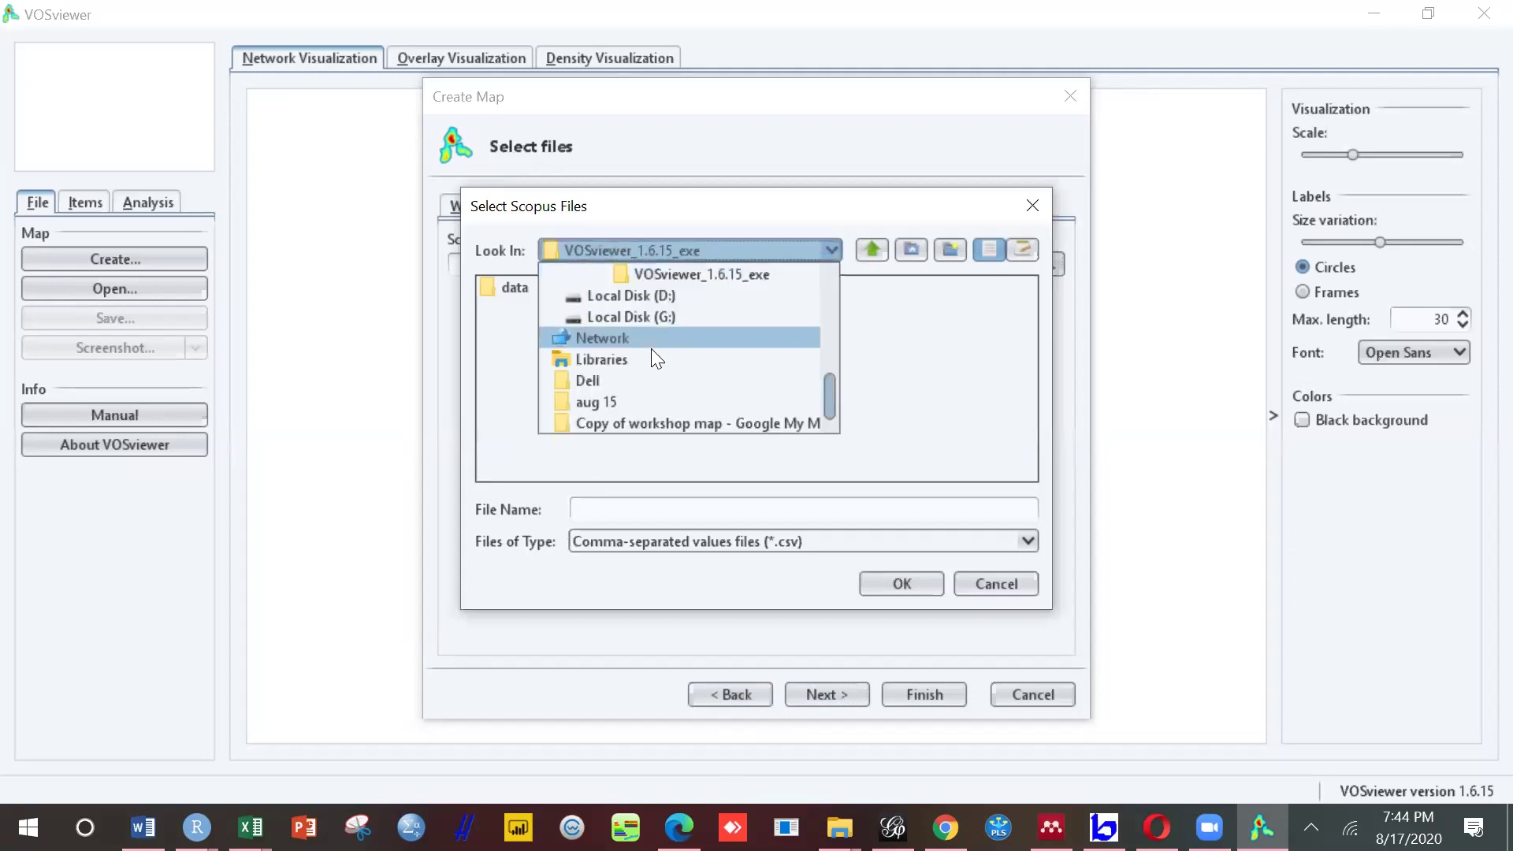
pyautogui.click(827, 301)
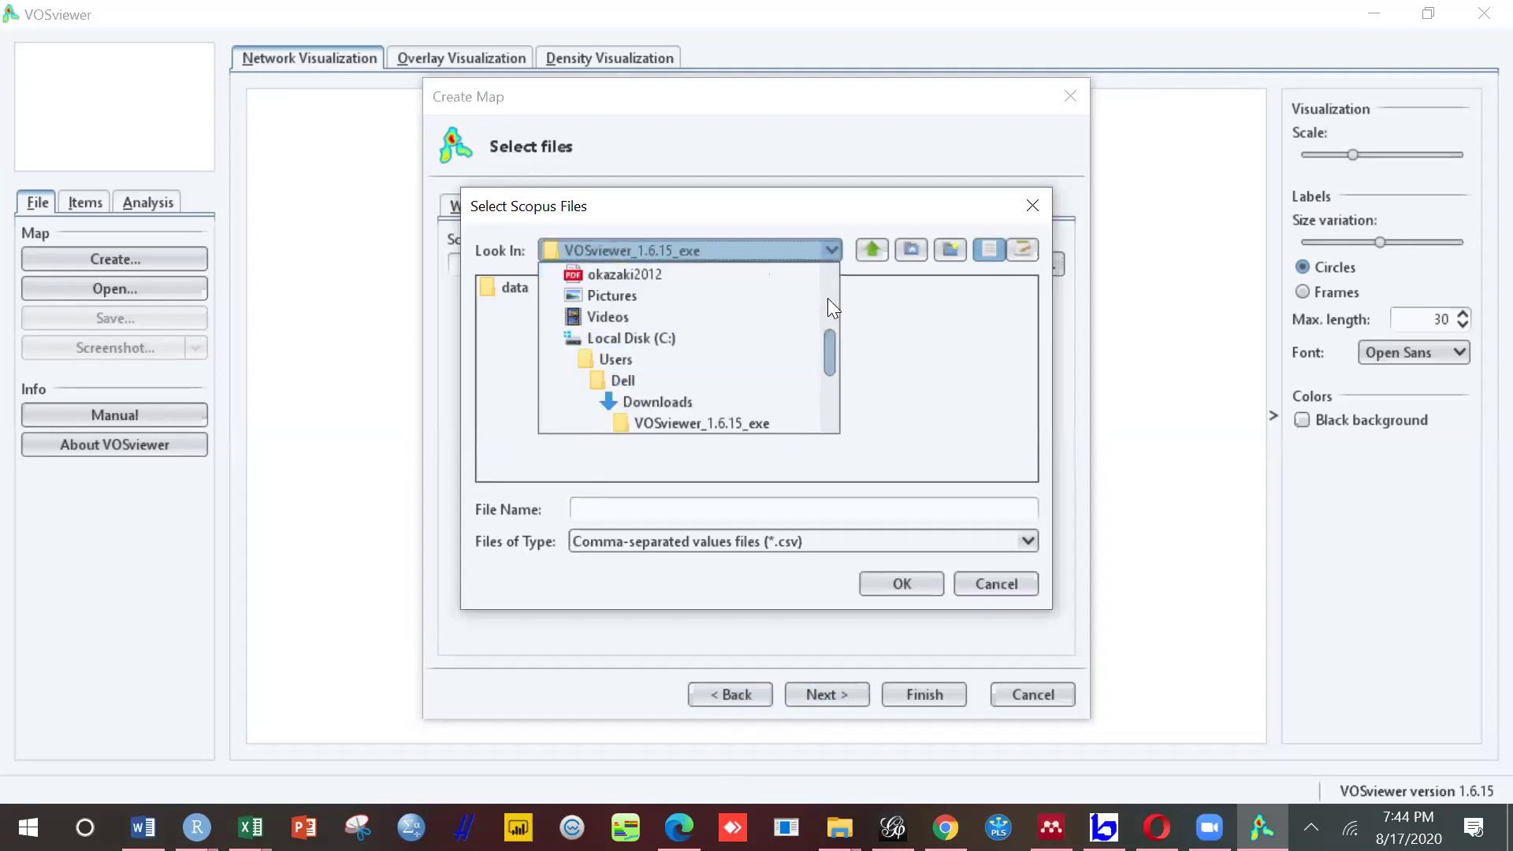
pyautogui.click(654, 399)
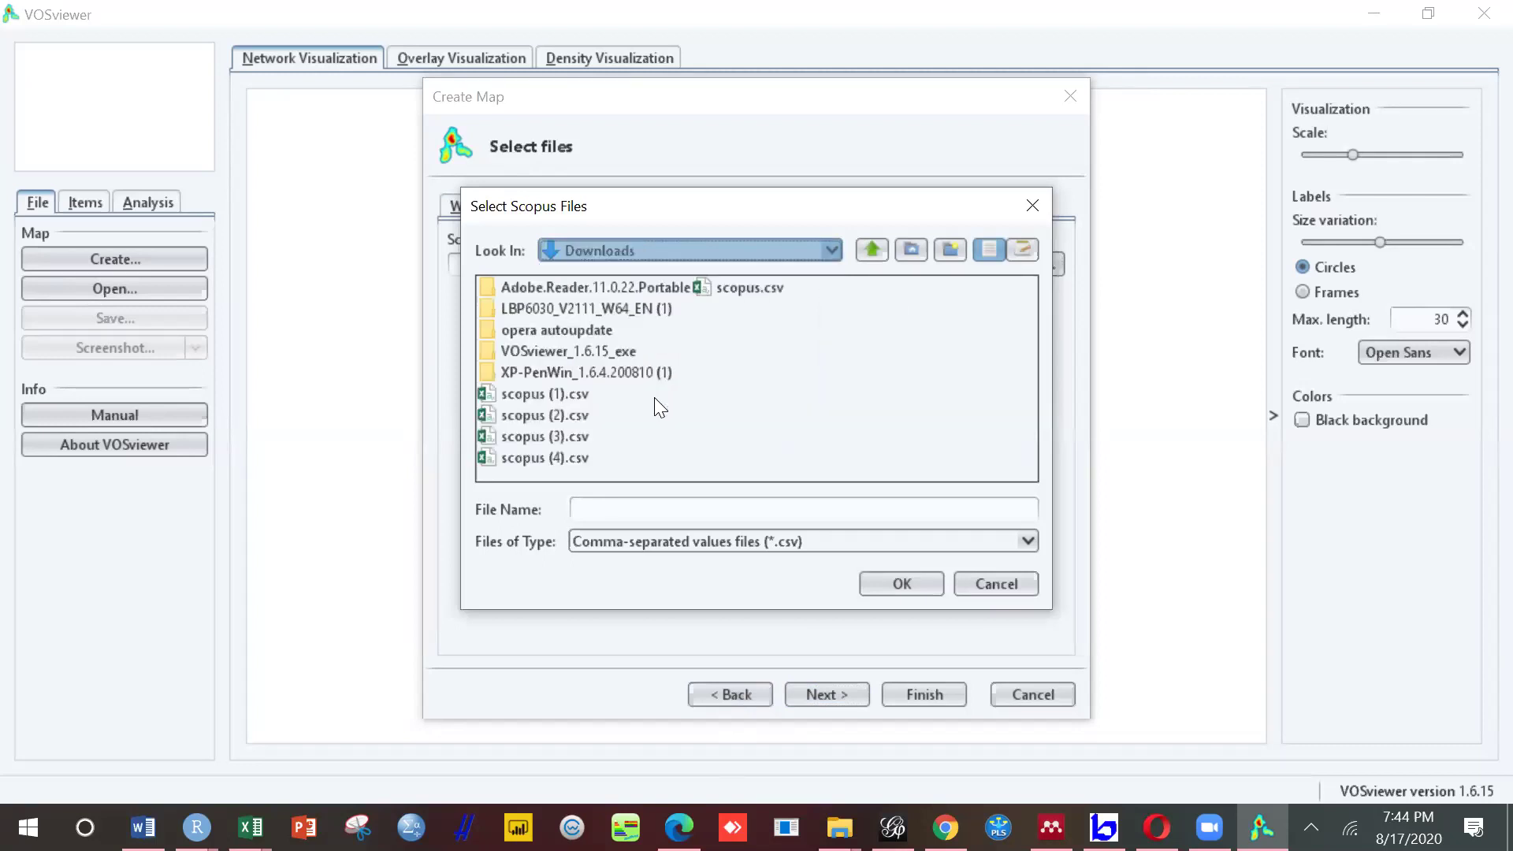
pyautogui.click(565, 457)
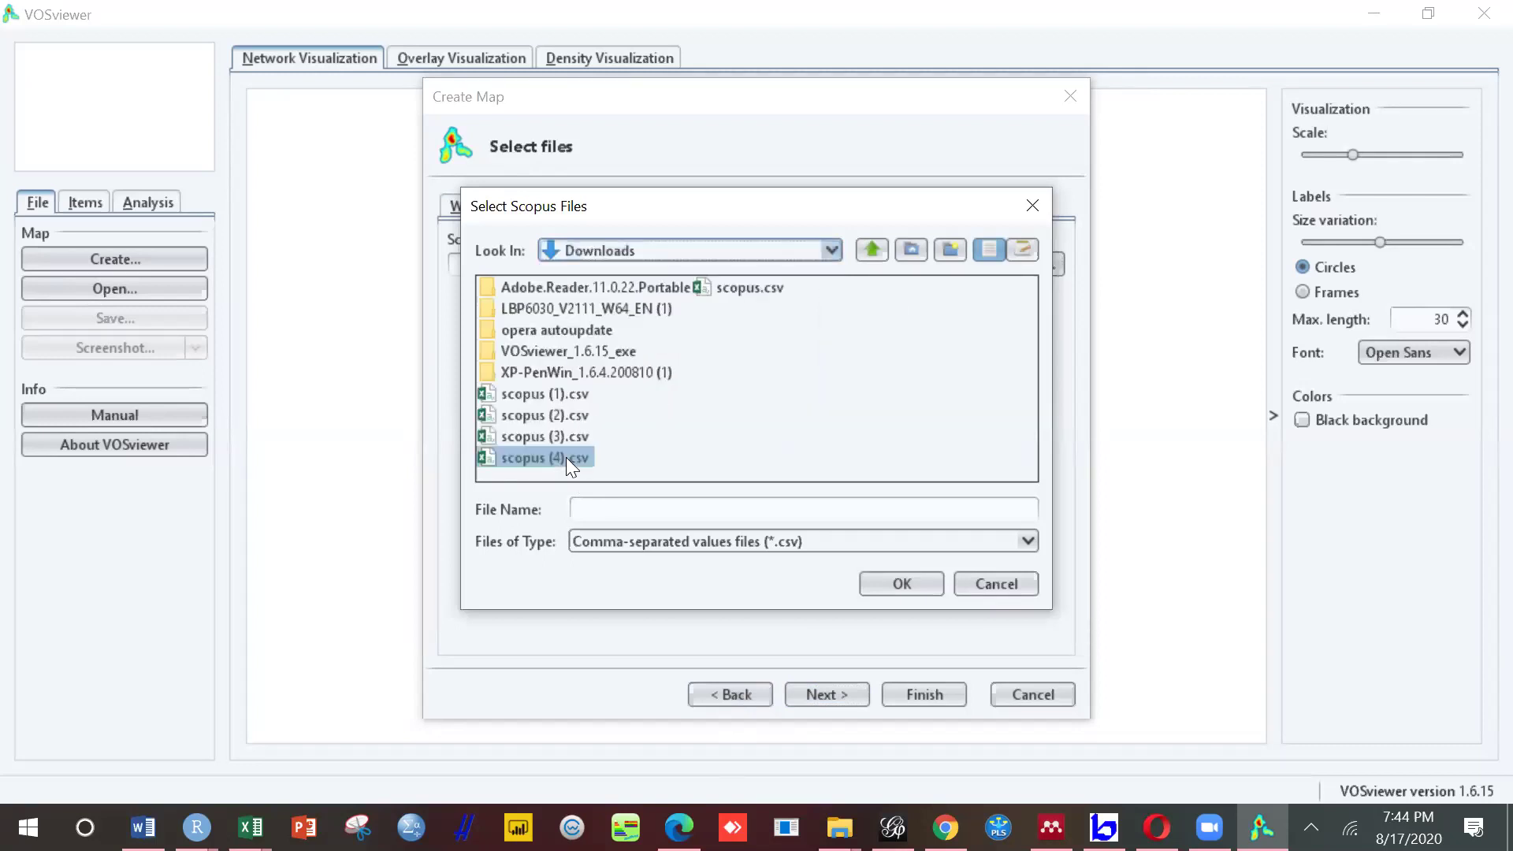
pyautogui.click(884, 583)
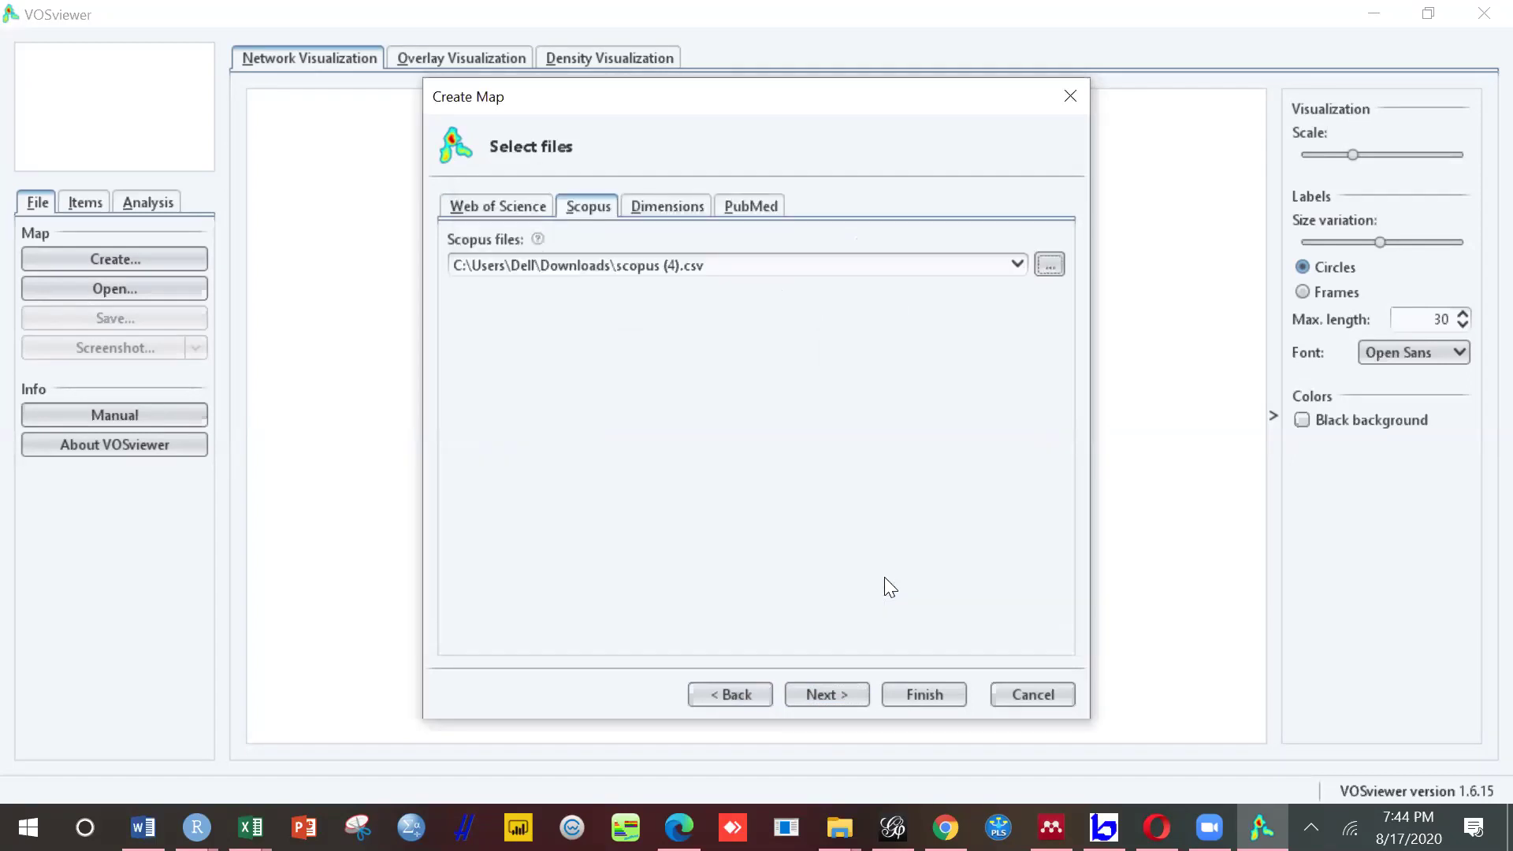
pyautogui.click(914, 688)
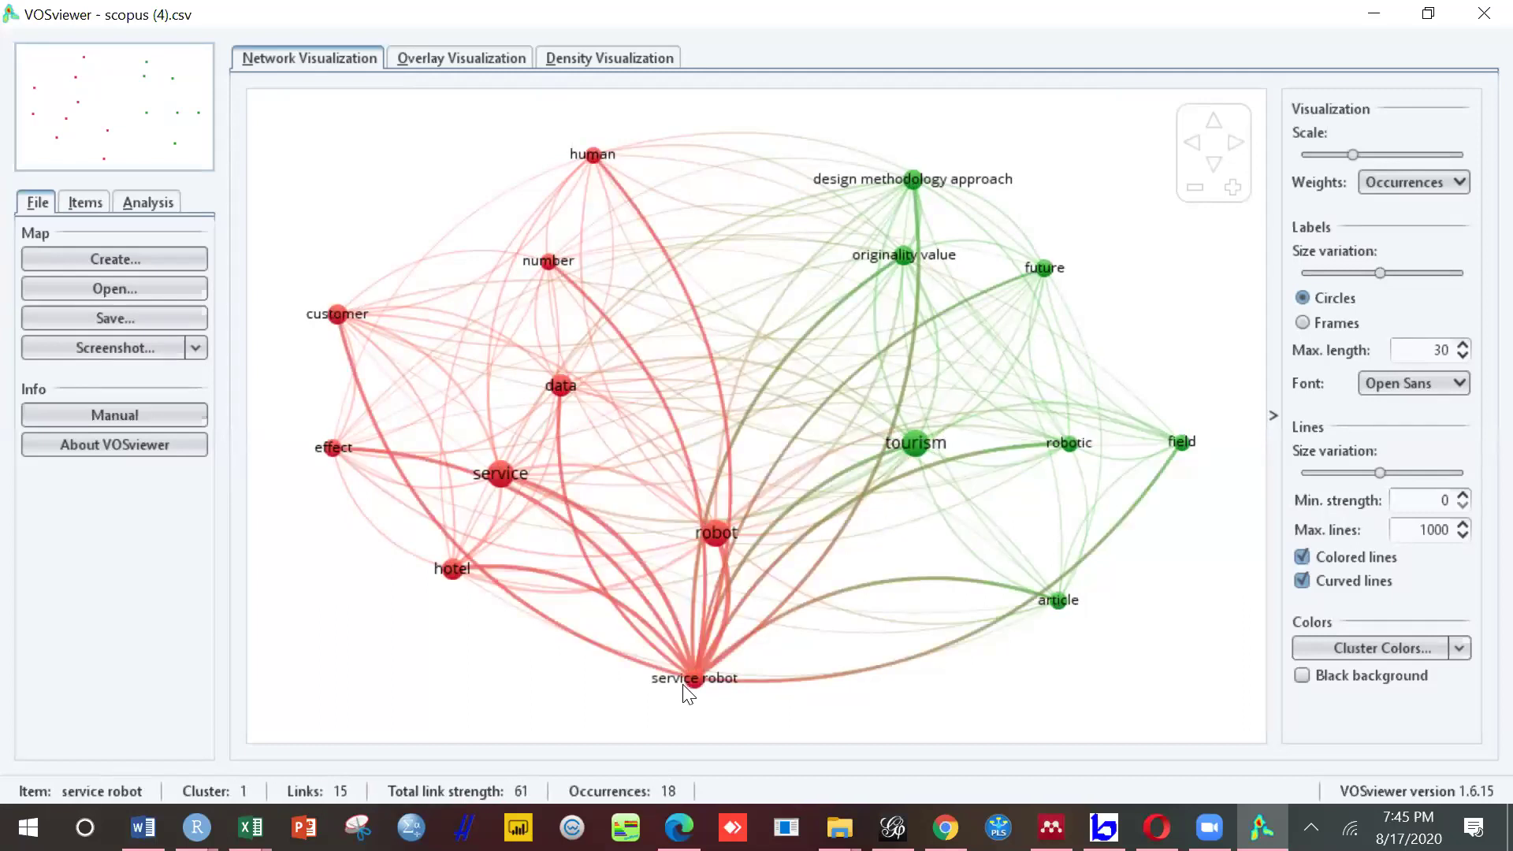
# Step: Create a new text-data map from bibliographic database files, using scopus (2).csv as the Scopus file
pyautogui.click(121, 255)
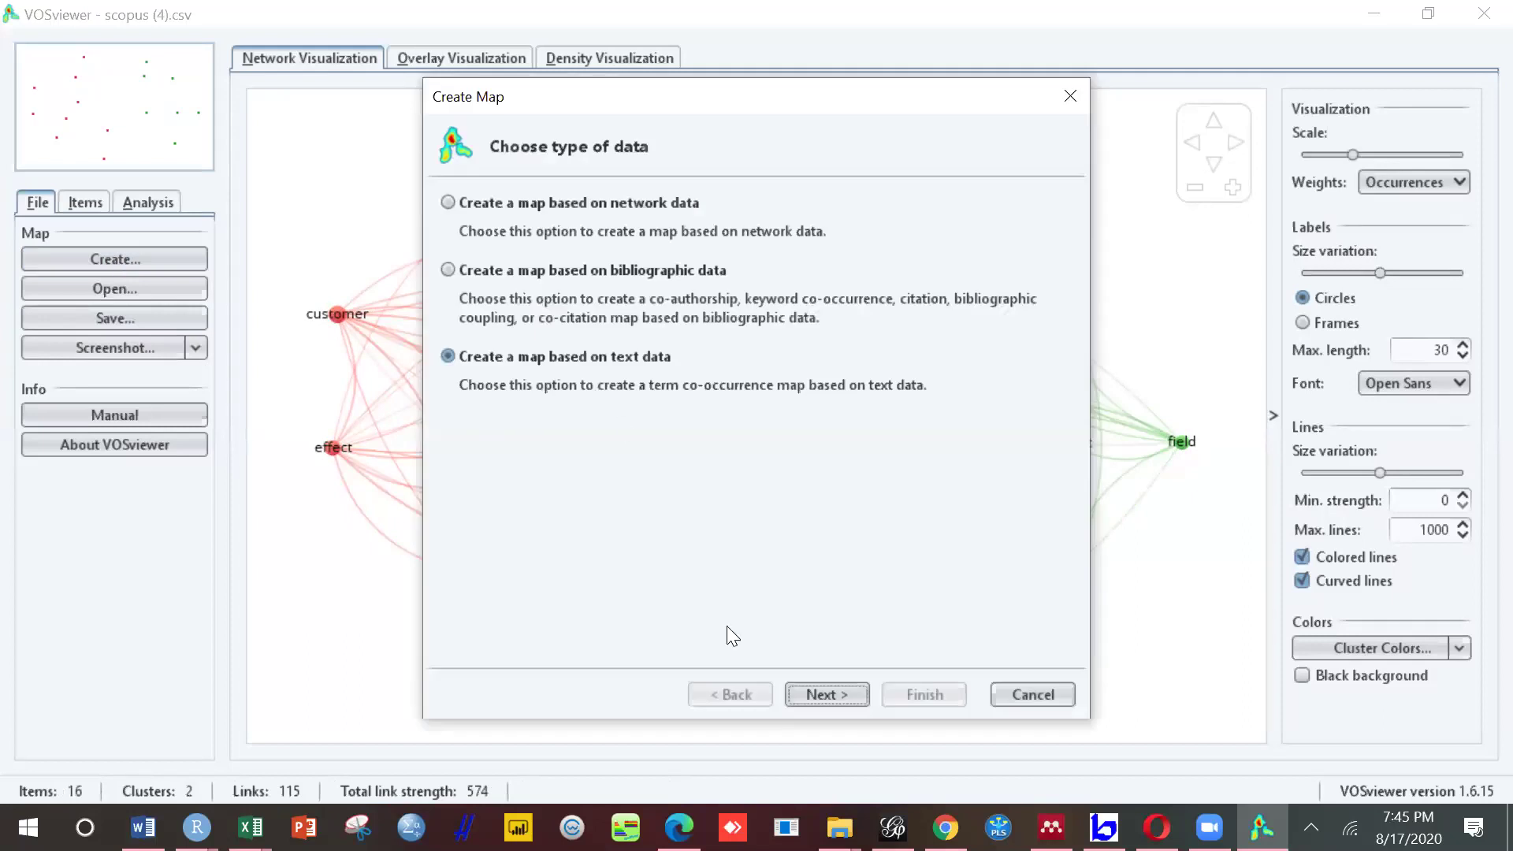
pyautogui.click(831, 694)
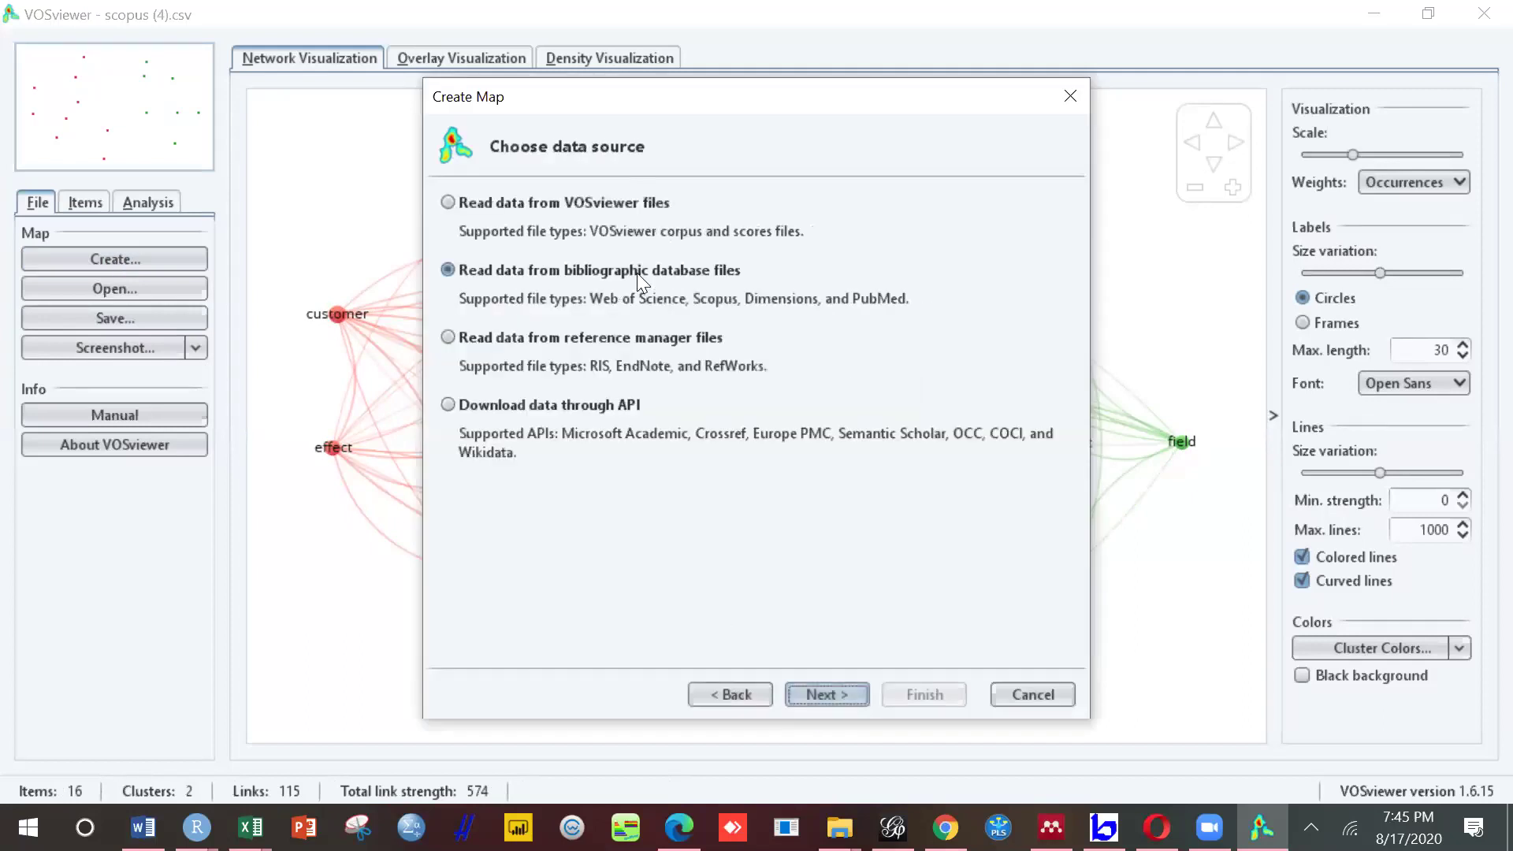
pyautogui.click(807, 689)
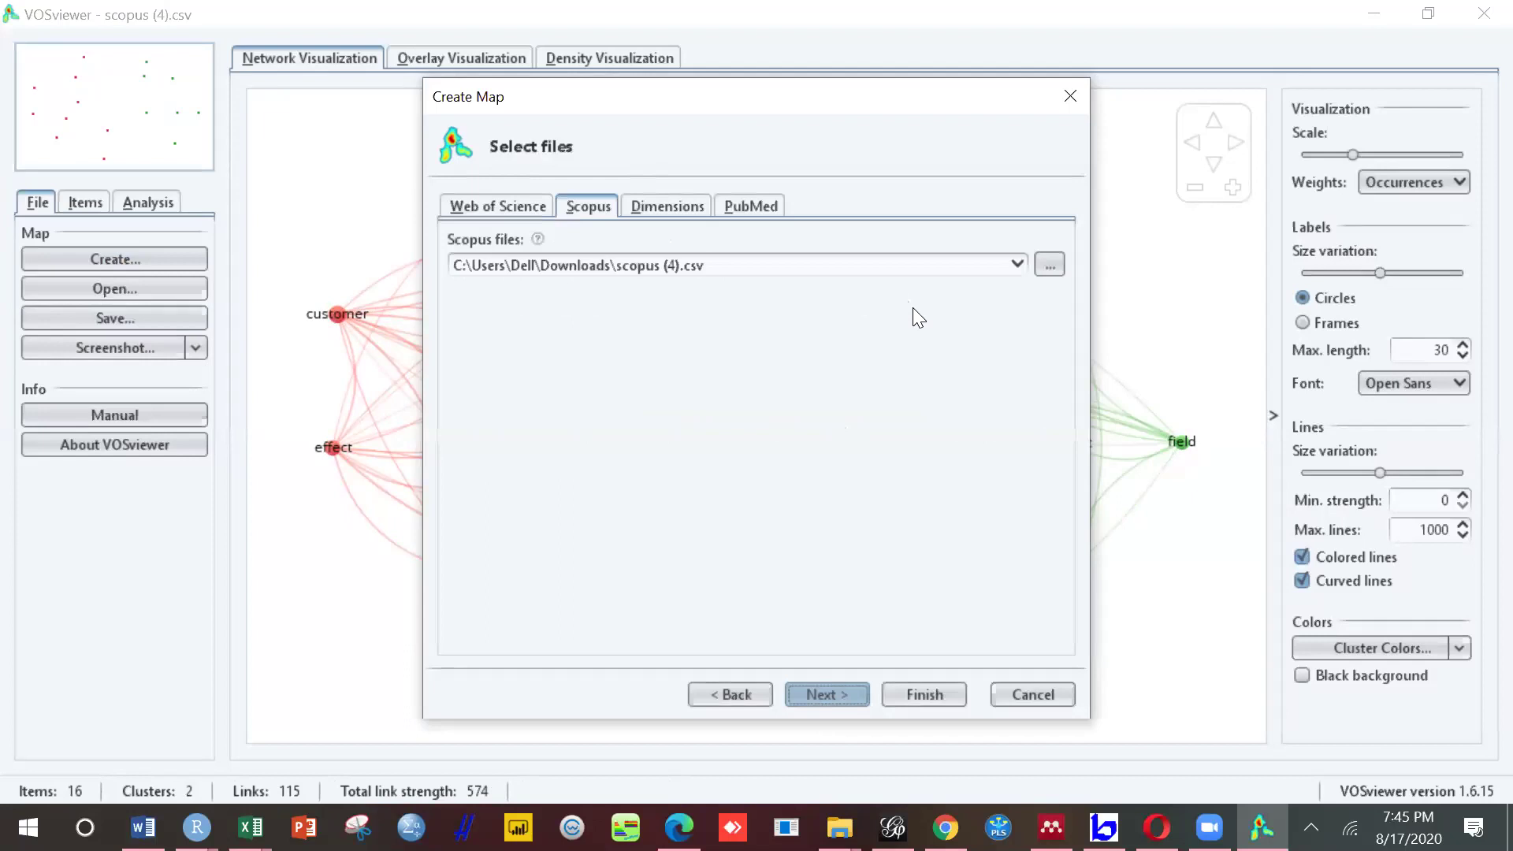
pyautogui.click(1018, 264)
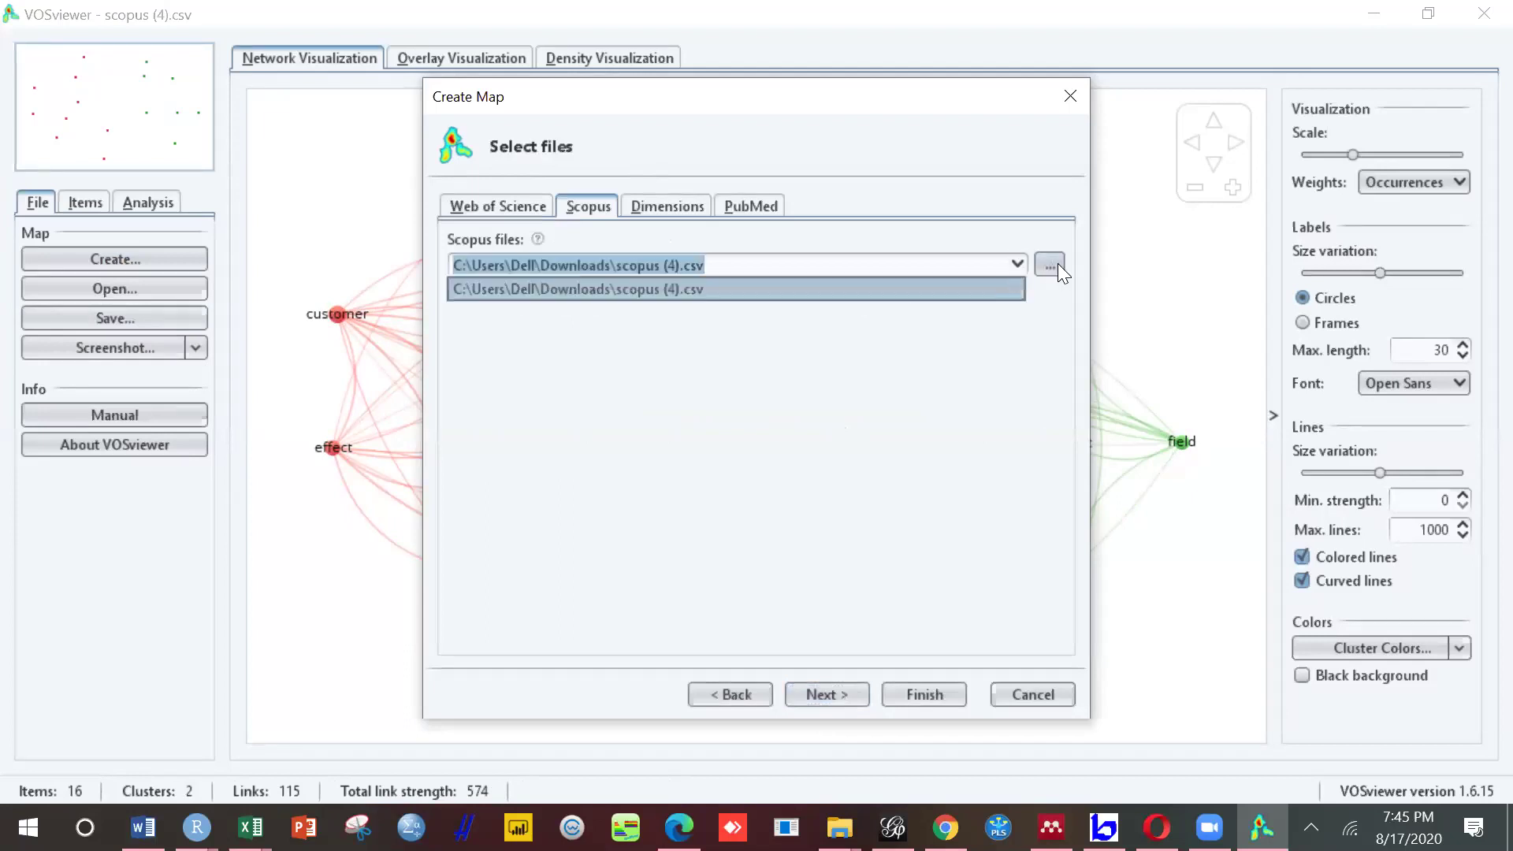
pyautogui.click(1049, 265)
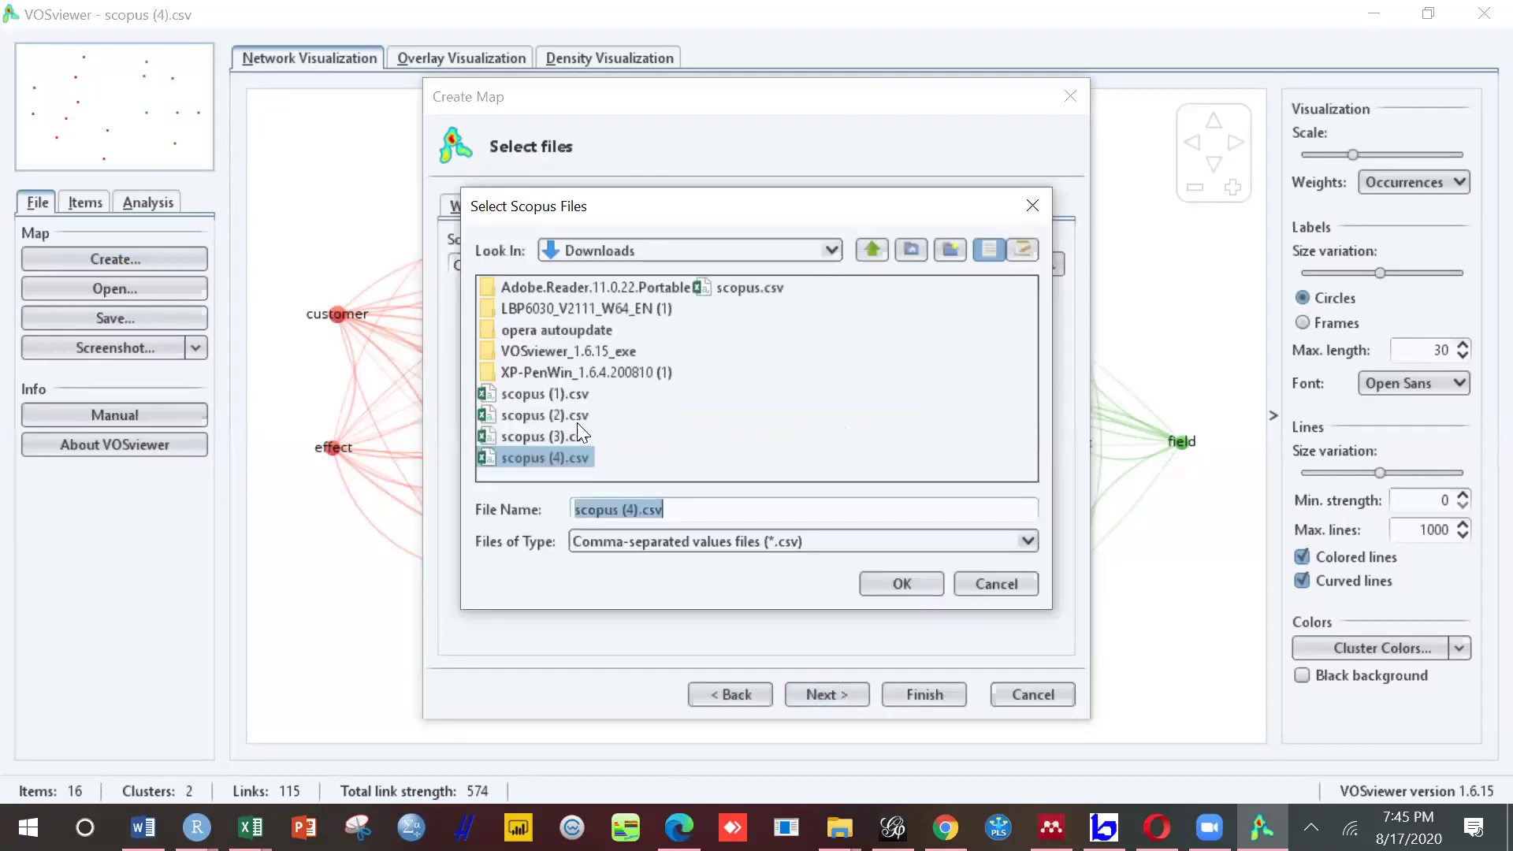
pyautogui.click(573, 418)
pyautogui.click(902, 584)
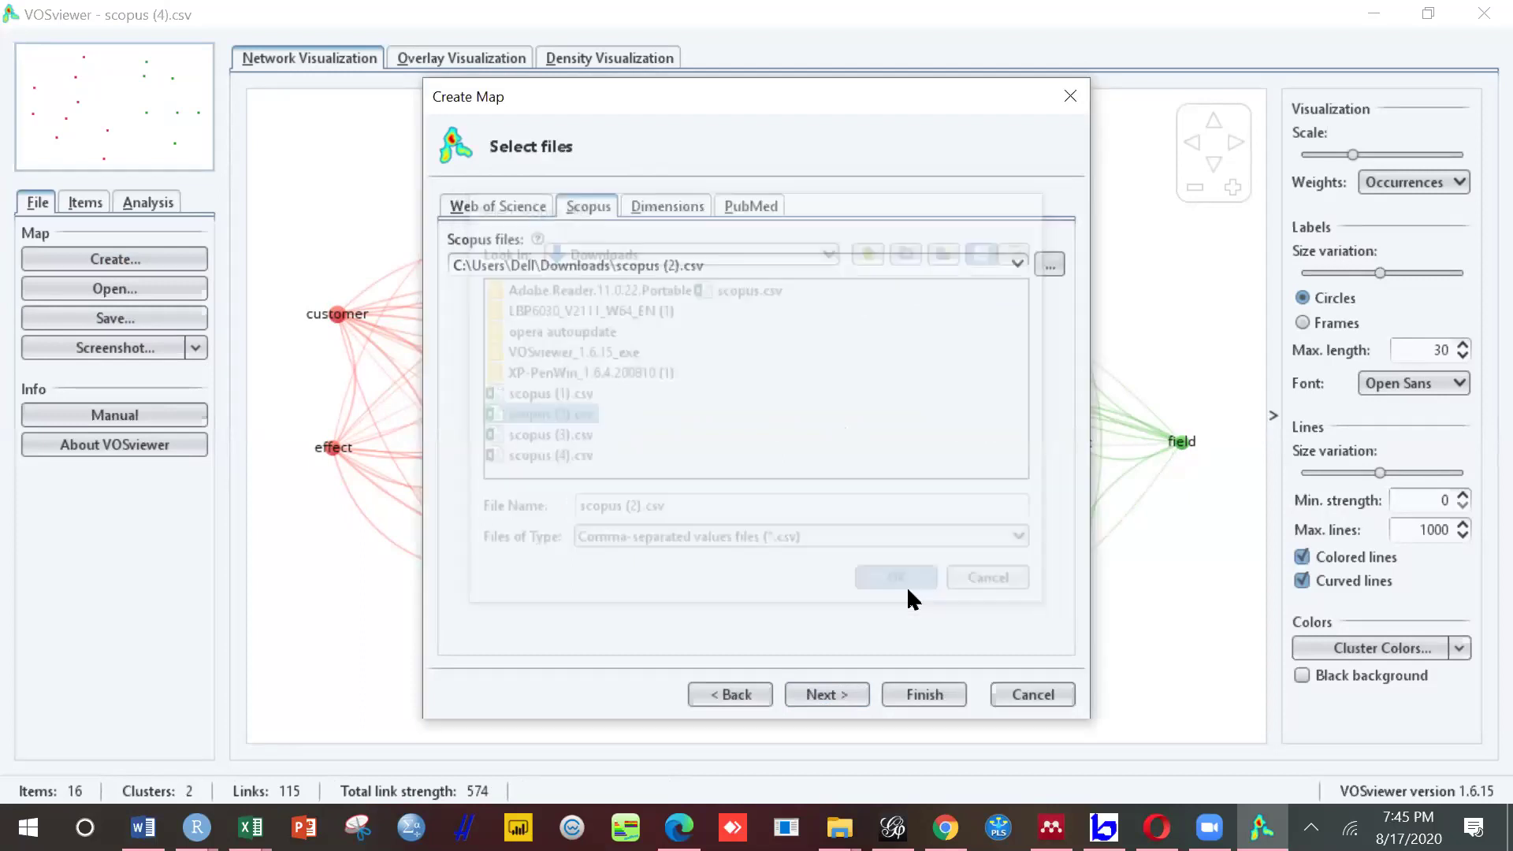
pyautogui.click(921, 696)
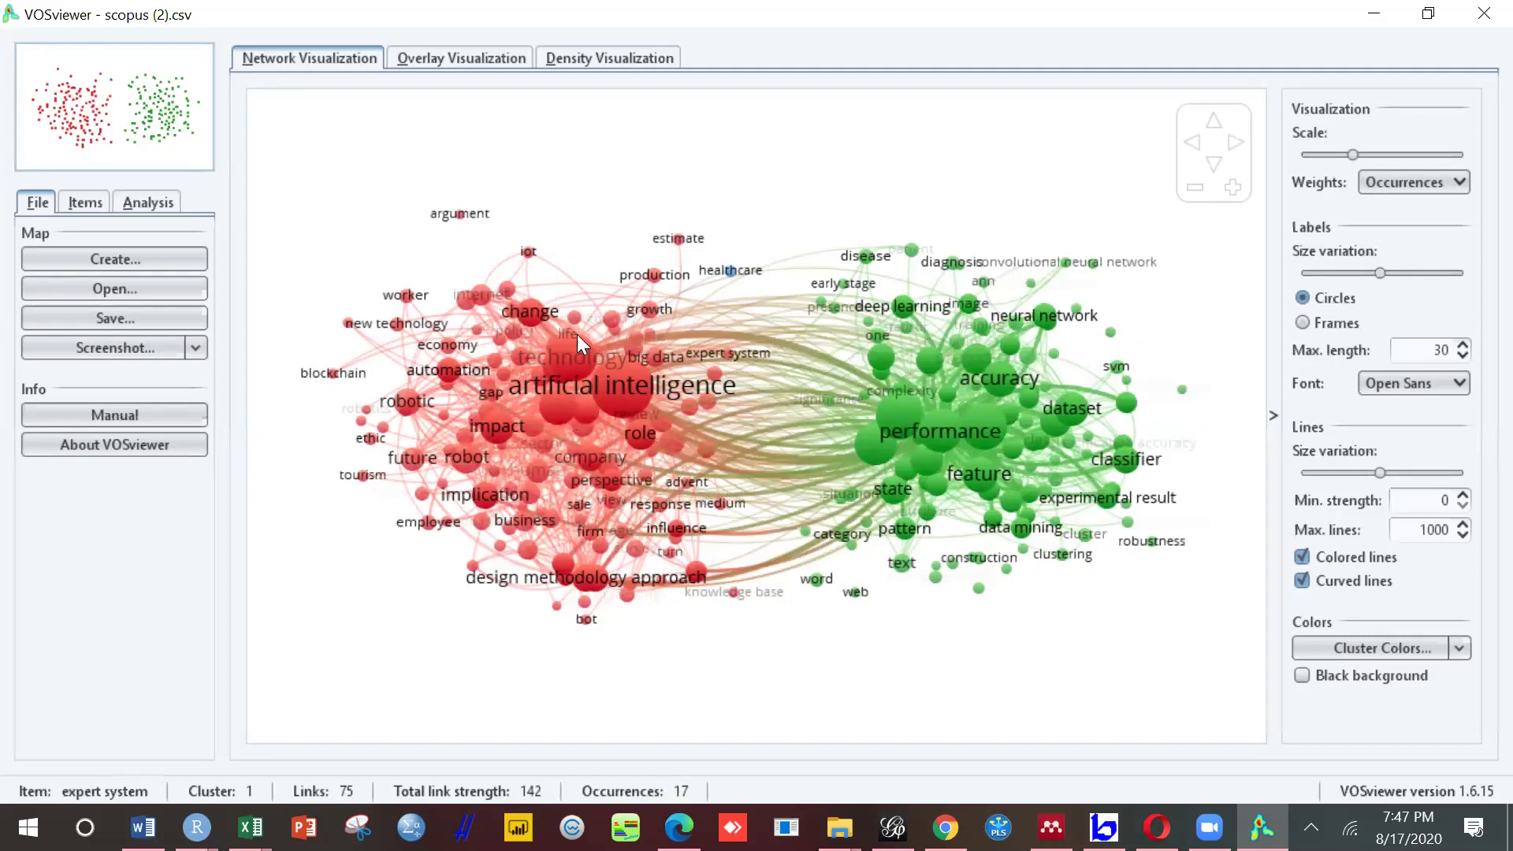
# Step: Start a new map based on bibliographic data, read from bibliographic database files
pyautogui.click(112, 261)
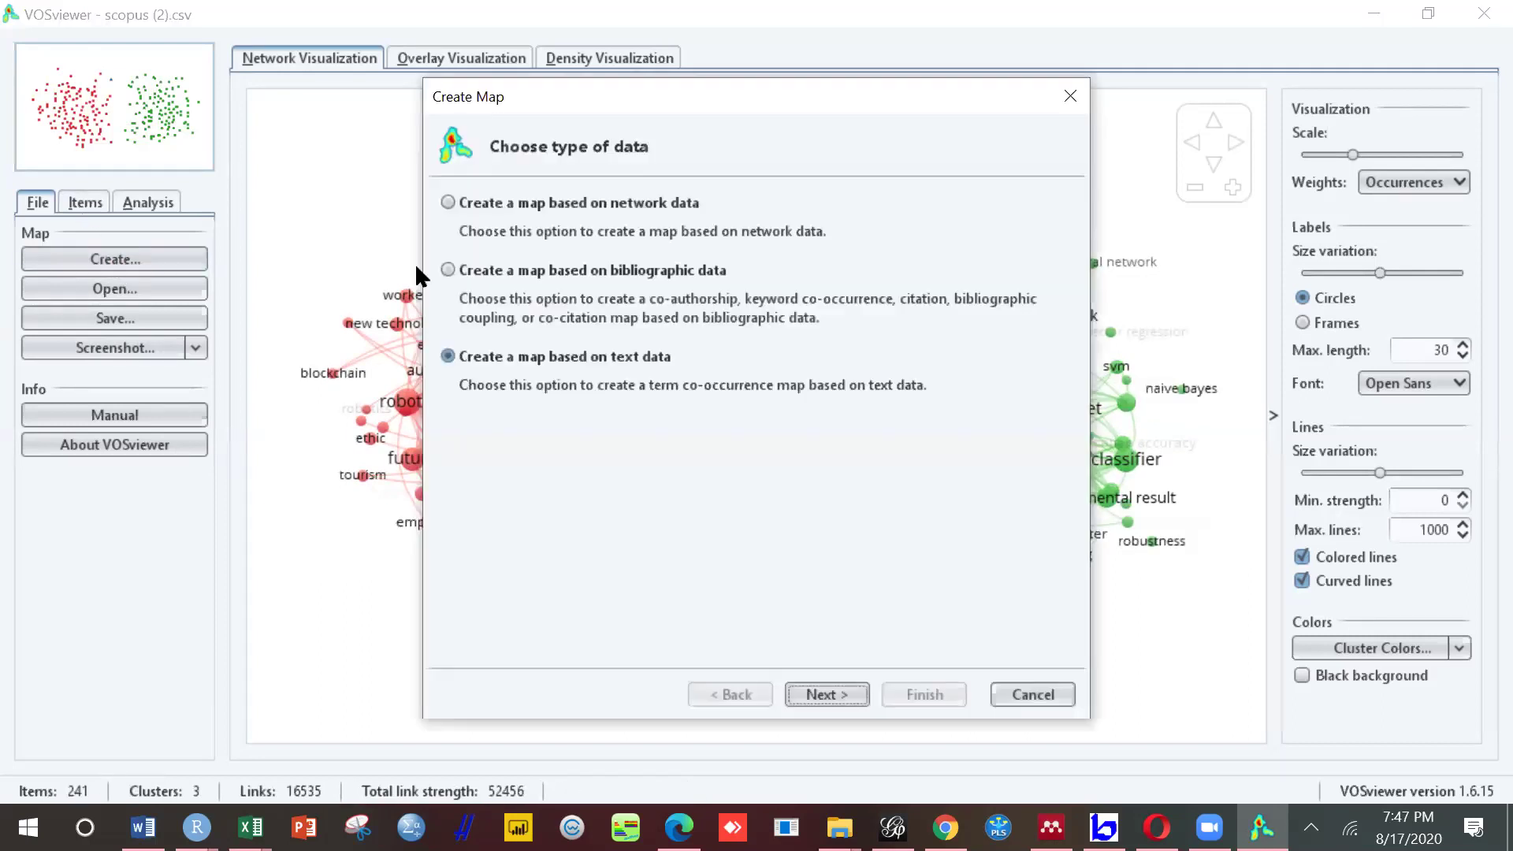
pyautogui.click(503, 266)
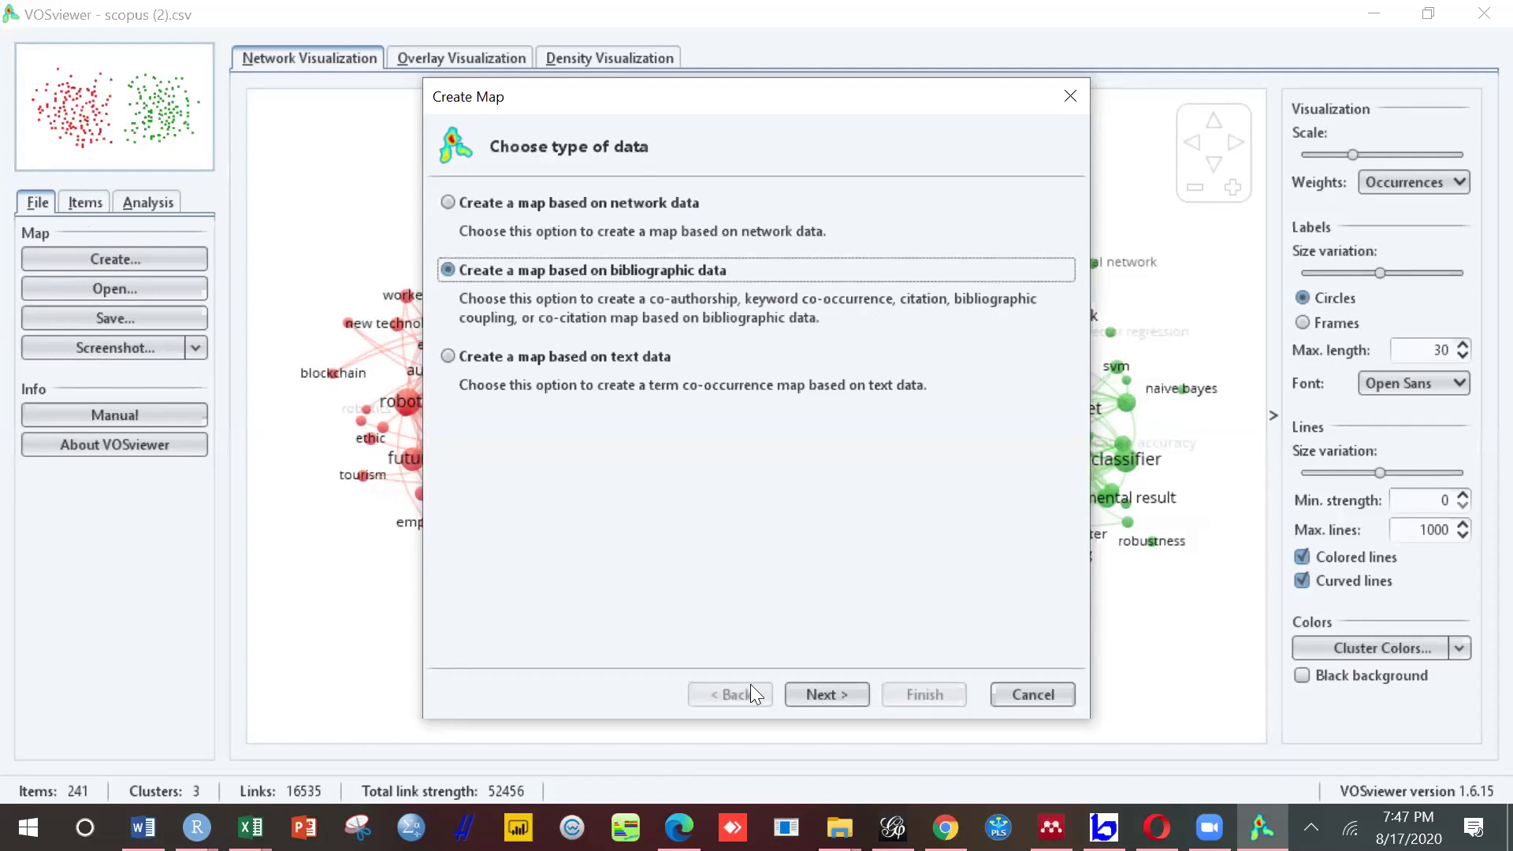
pyautogui.click(829, 696)
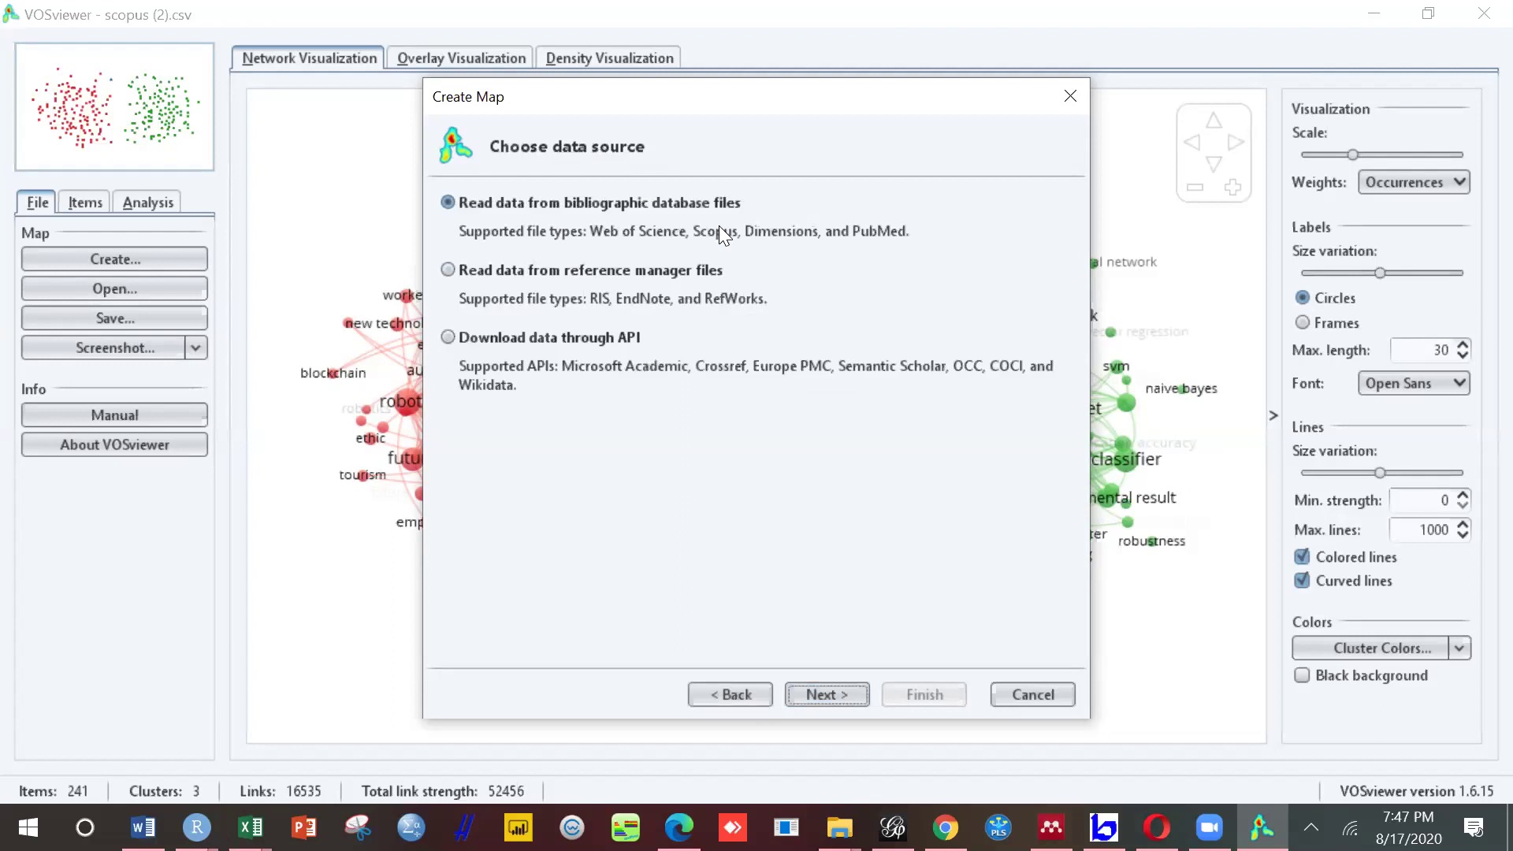
pyautogui.click(835, 699)
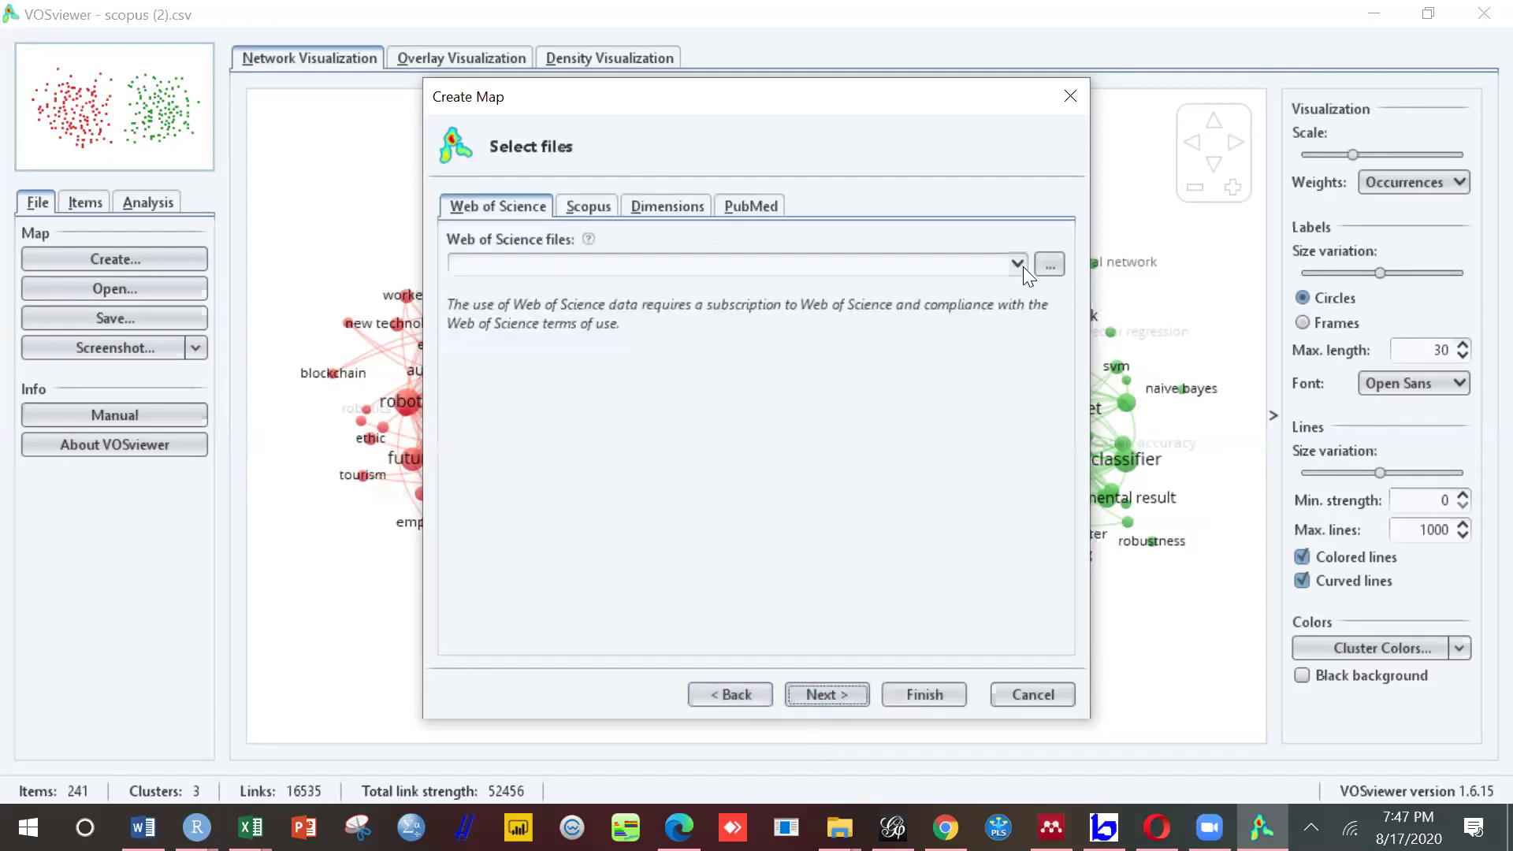
# Step: Use scopus (2).csv as the Scopus file and finish the map, showing all items instead of only the largest connected set
pyautogui.click(589, 206)
pyautogui.click(1049, 264)
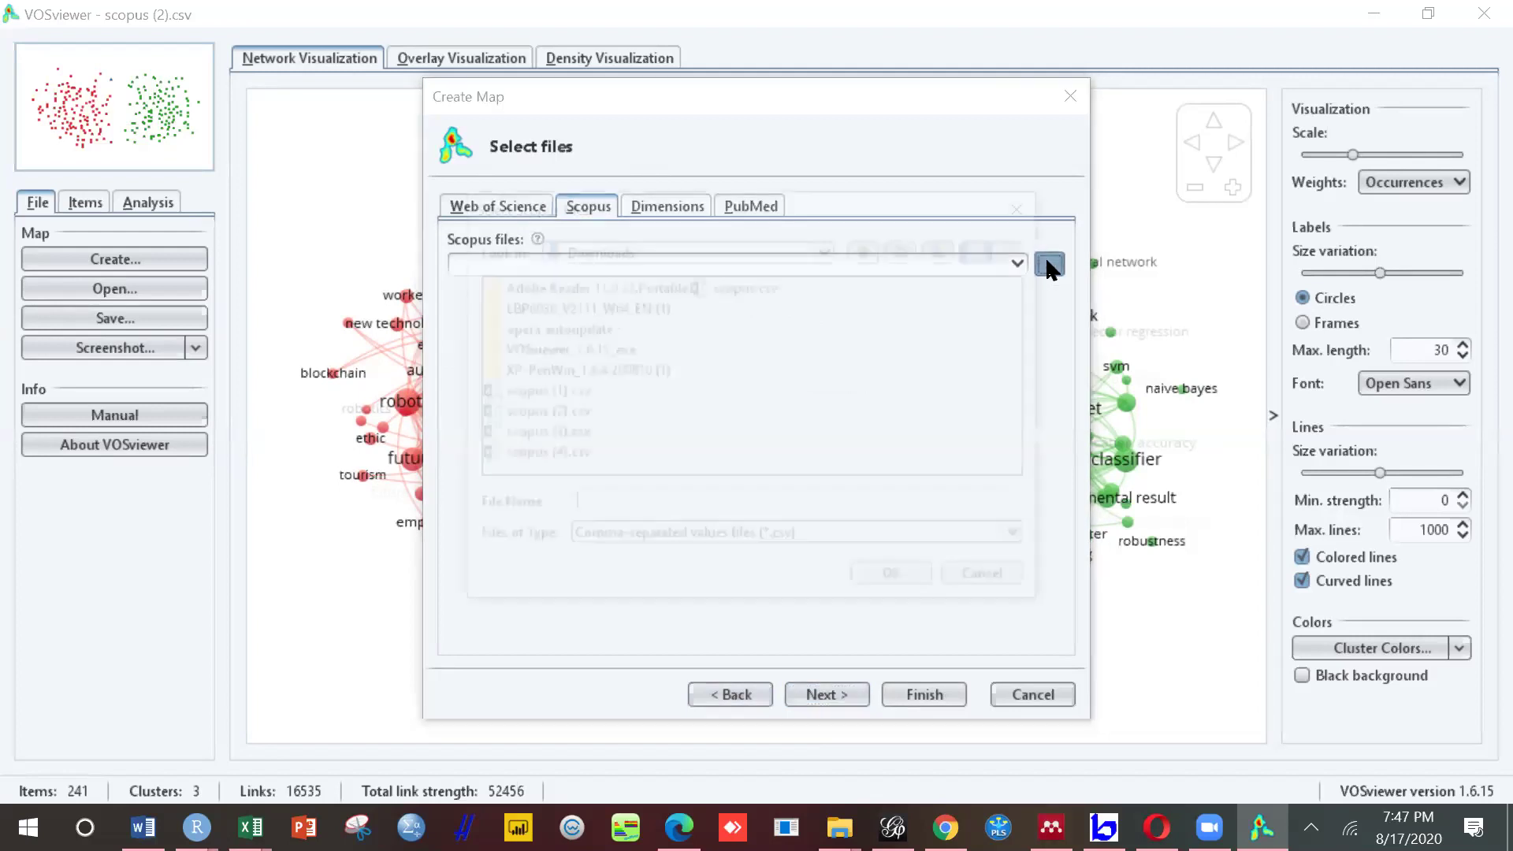
pyautogui.click(531, 416)
pyautogui.click(899, 583)
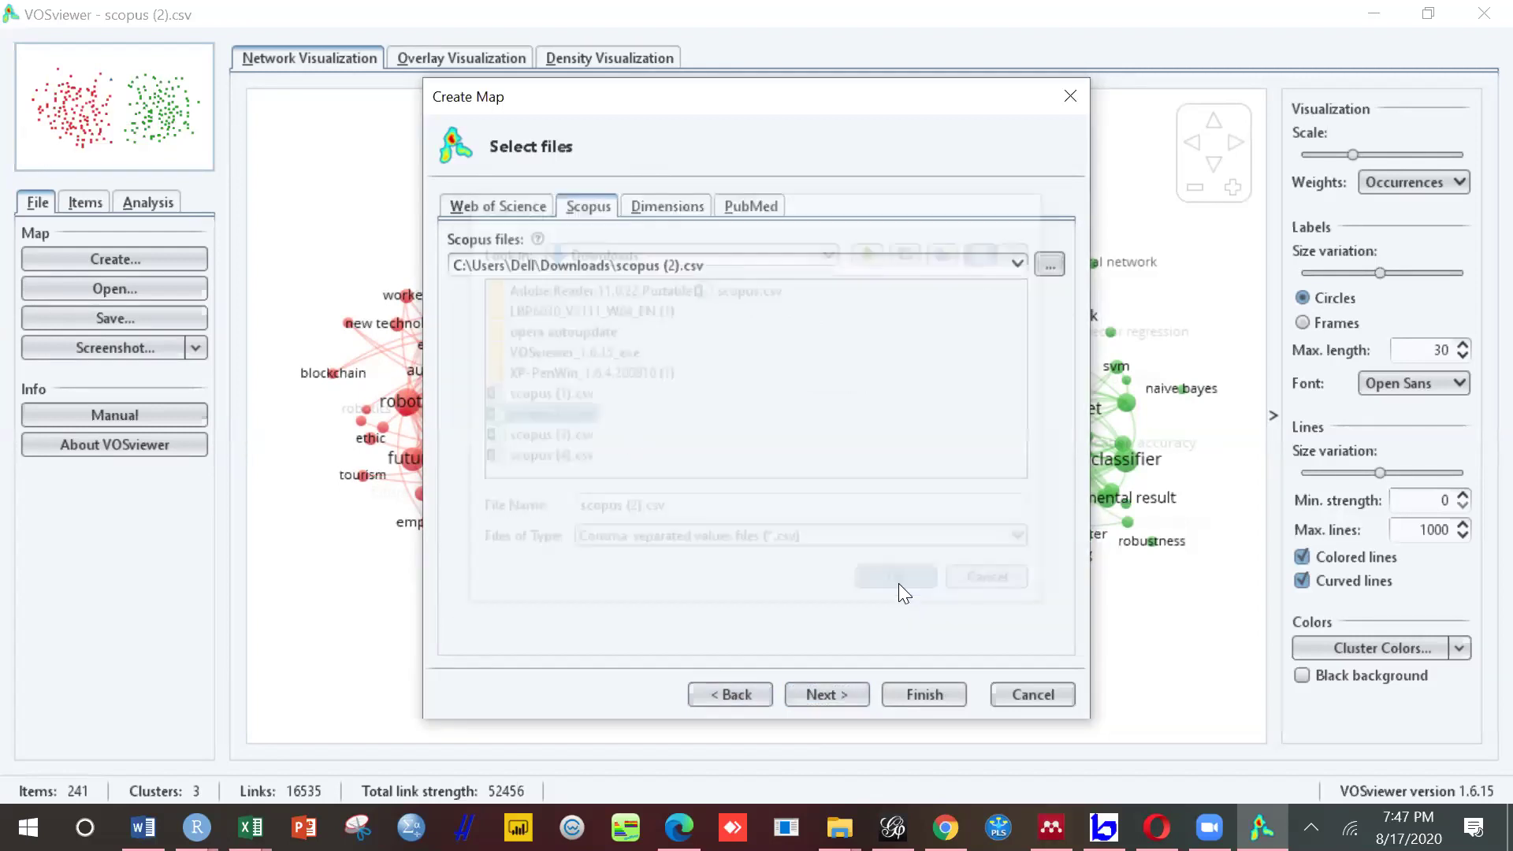
pyautogui.click(910, 698)
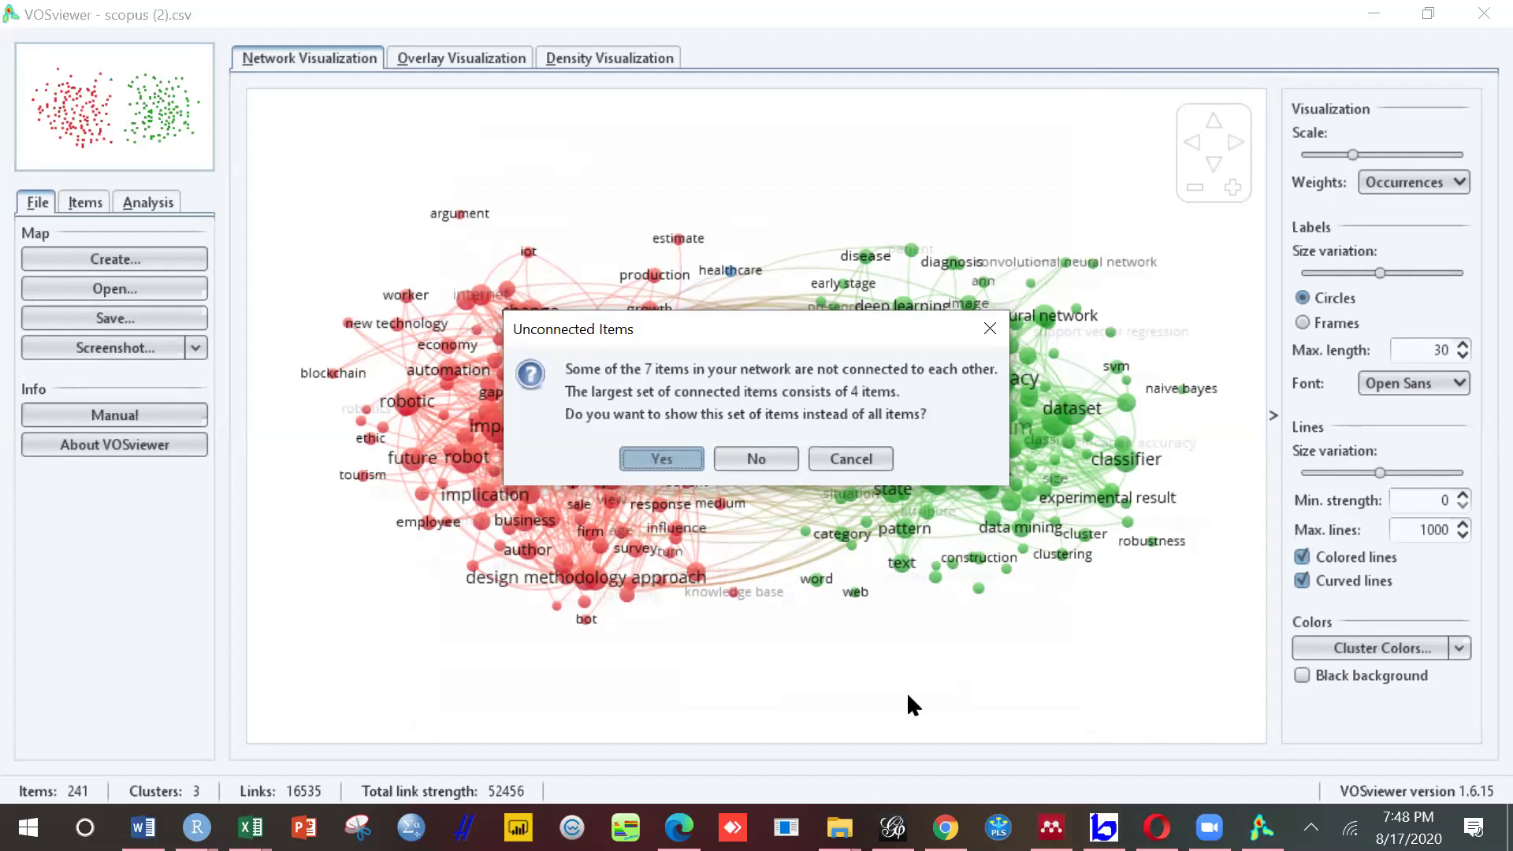
pyautogui.click(756, 451)
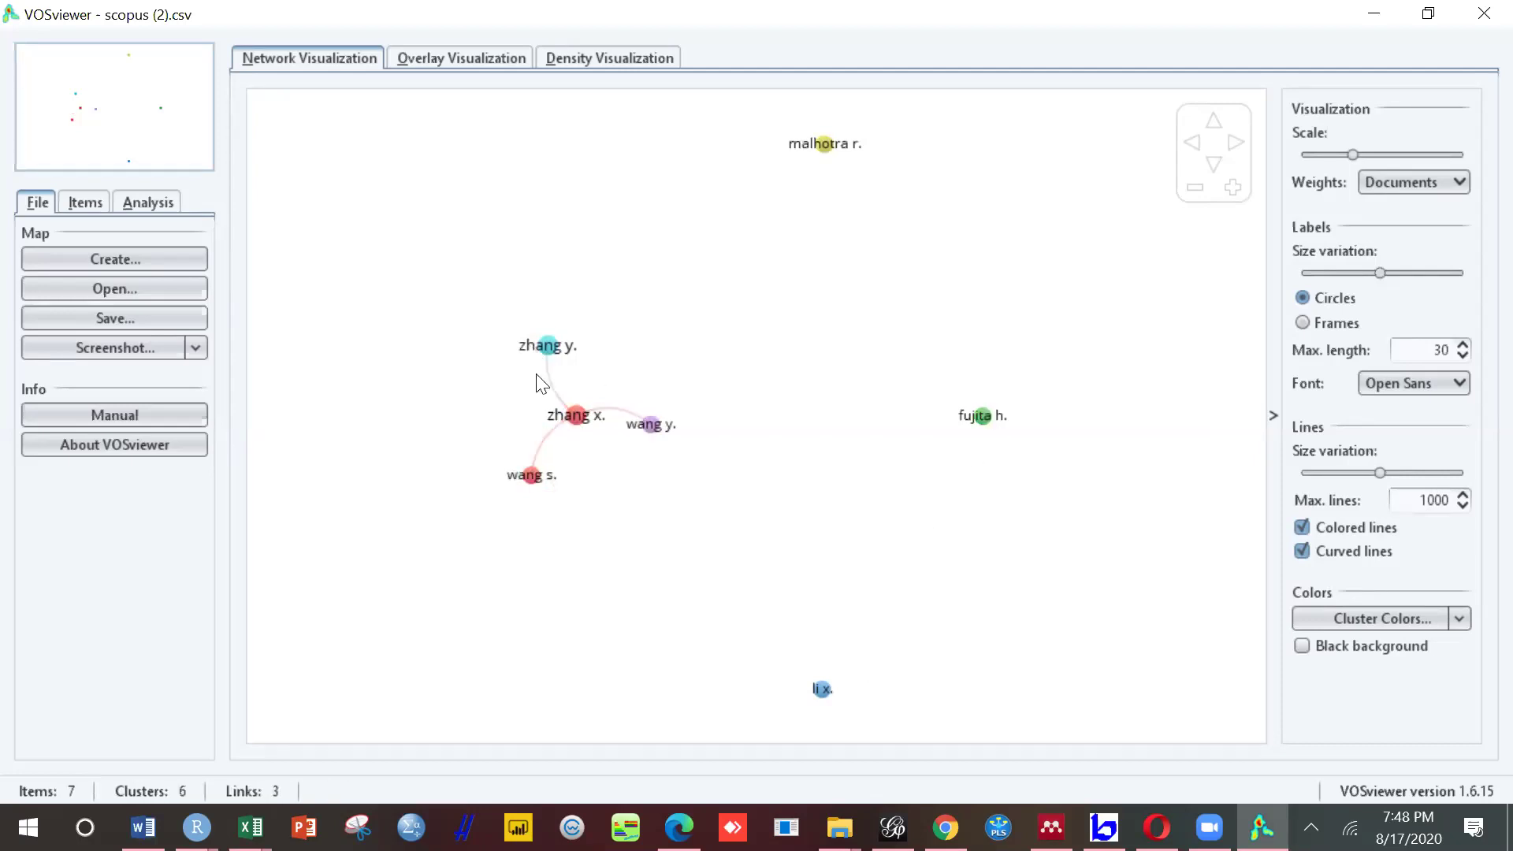
# Step: Start another bibliographic-data map from scopus (2).csv and proceed to the choice of analysis type and counting method
pyautogui.click(147, 258)
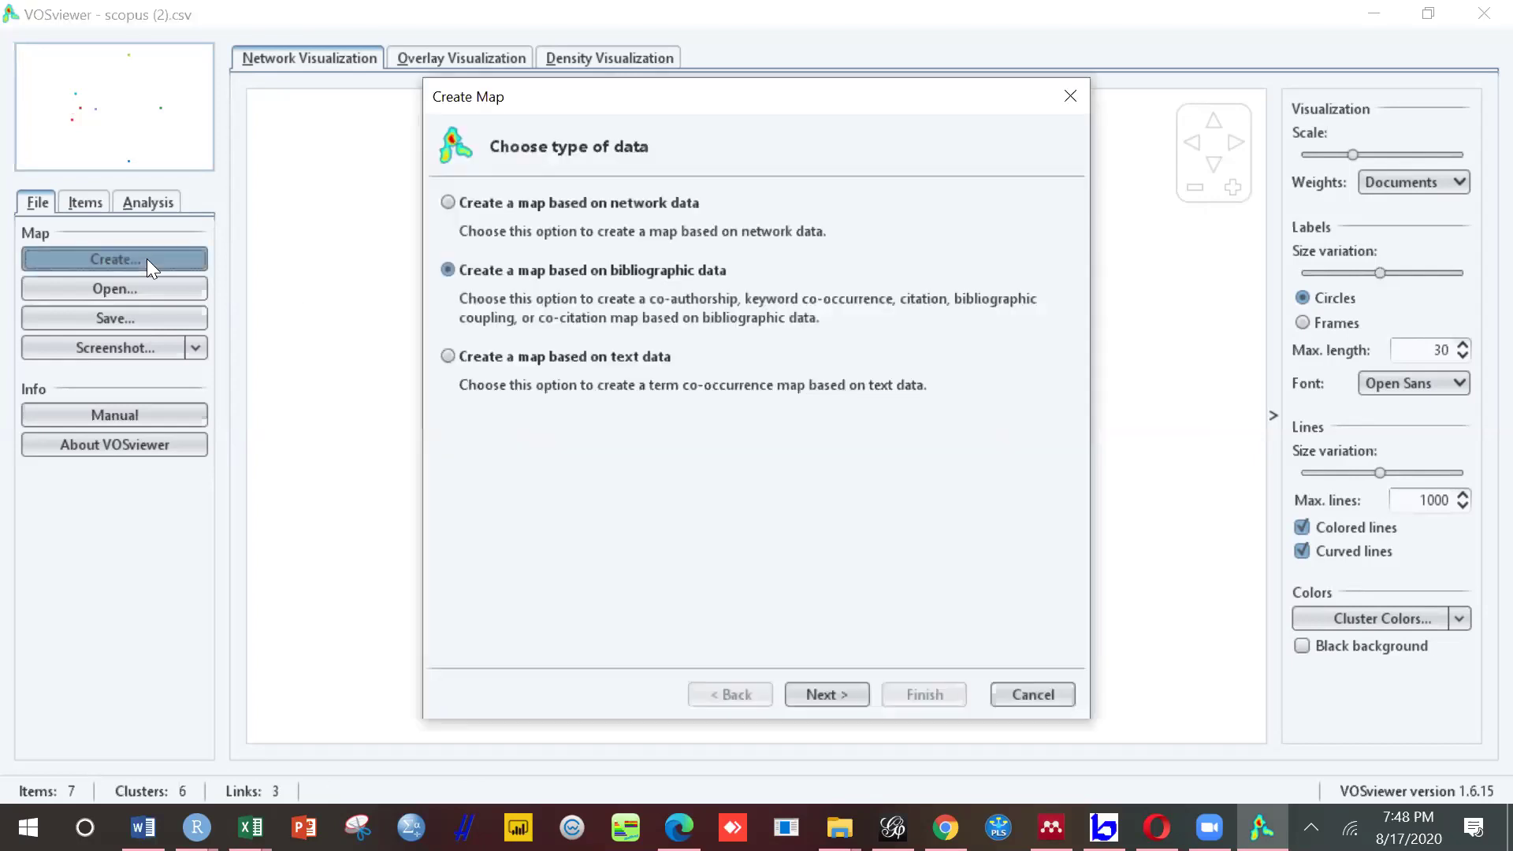
pyautogui.click(838, 697)
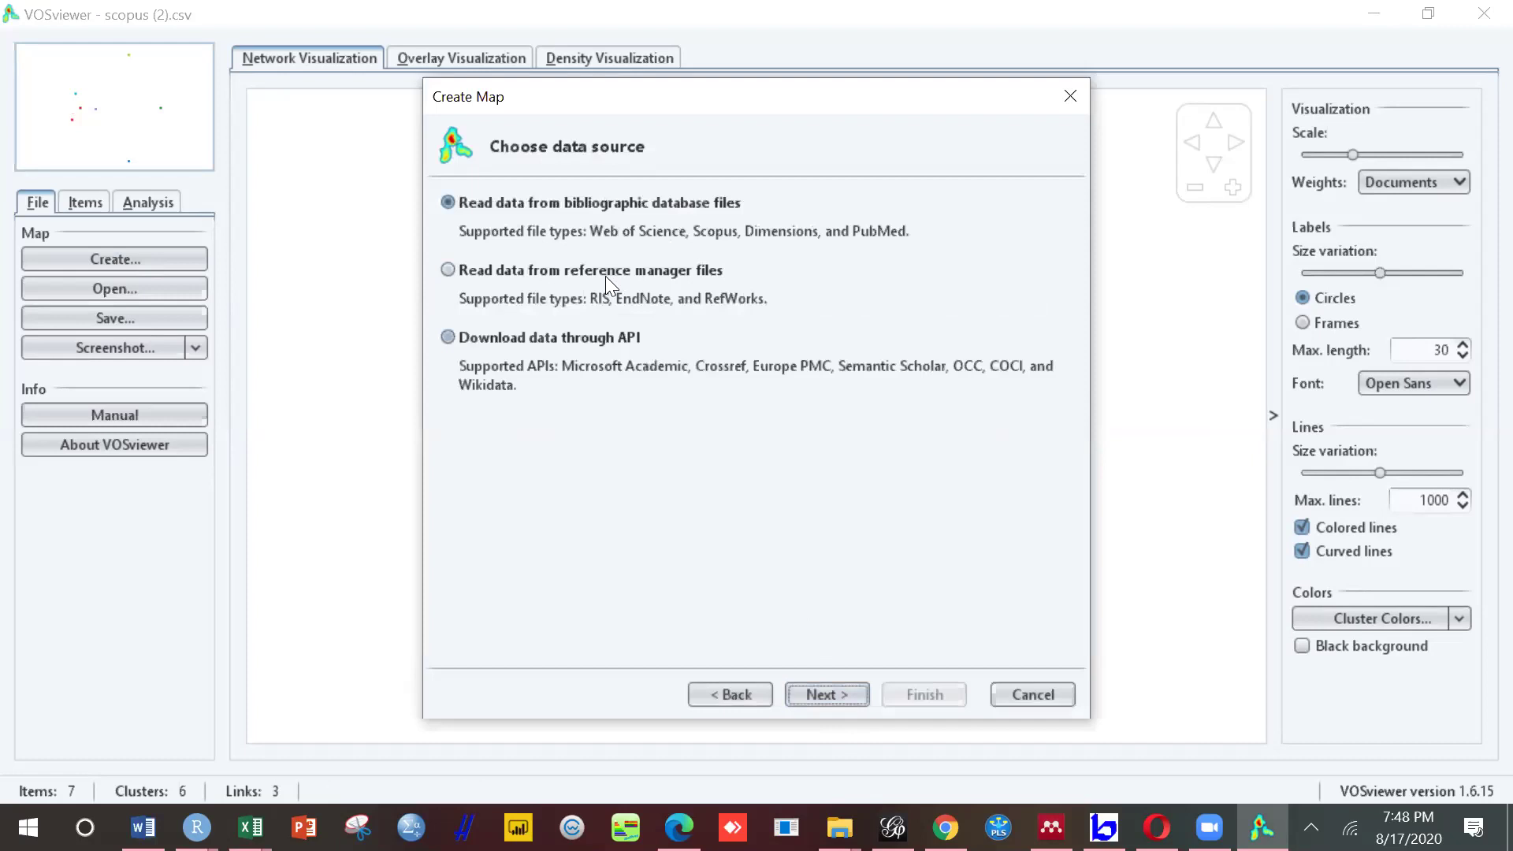
pyautogui.click(830, 696)
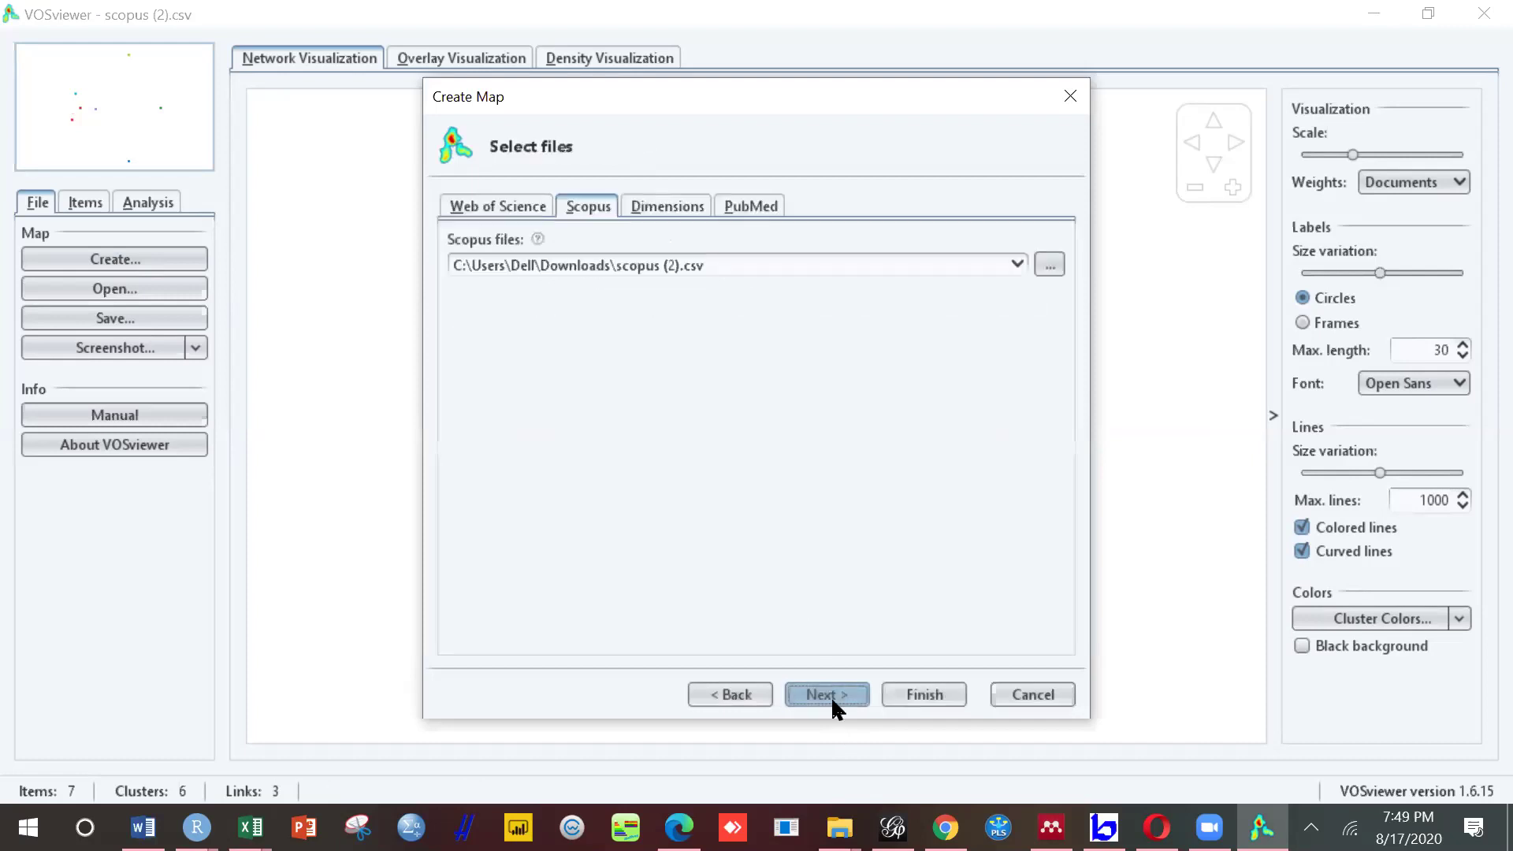
pyautogui.click(819, 696)
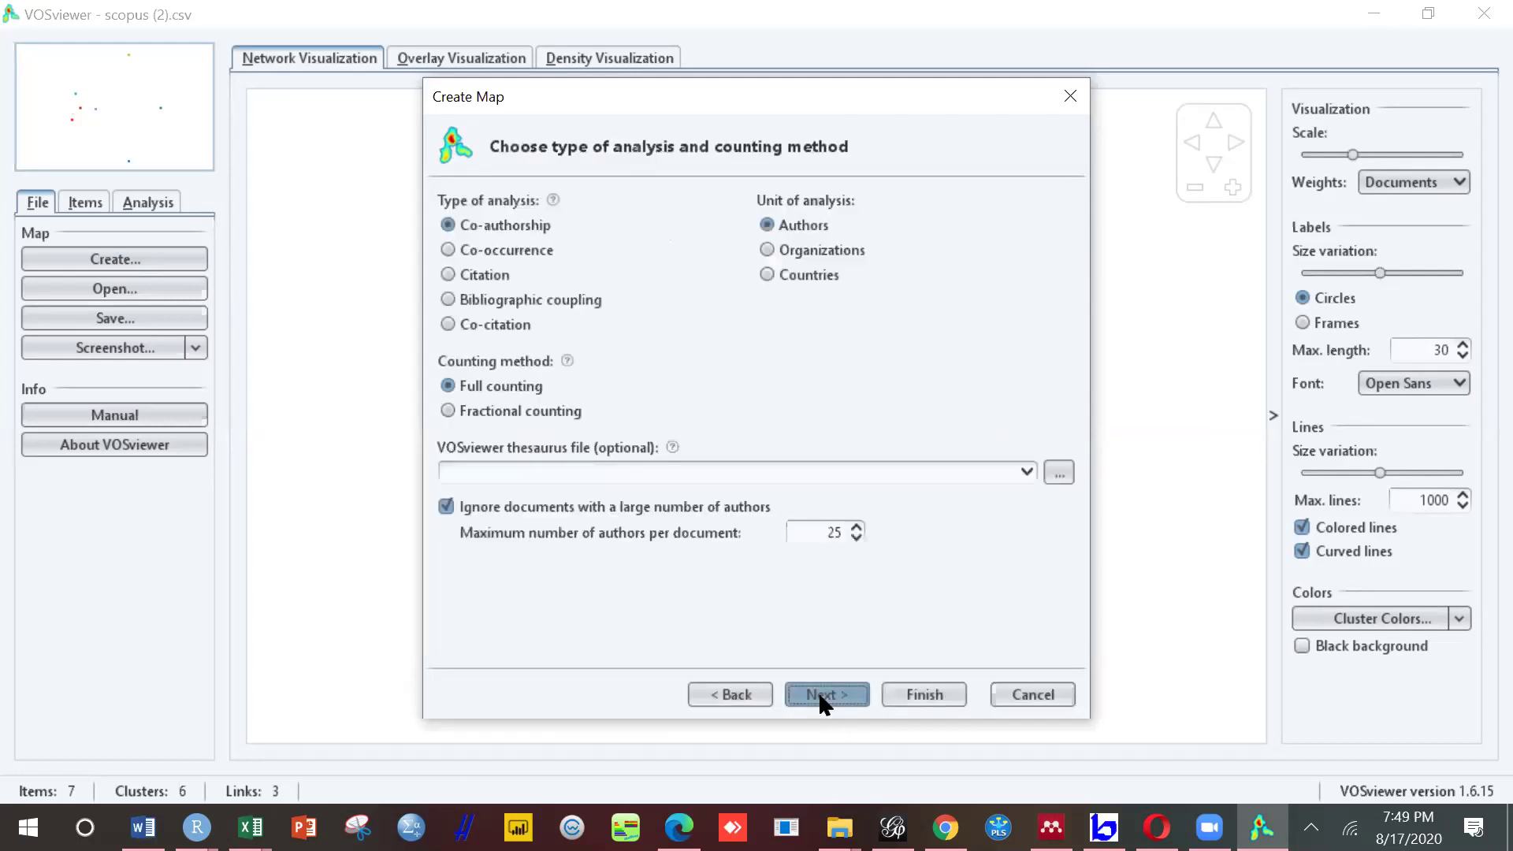
# Step: Choose co-citation analysis with cited sources as the unit and full counting, and proceed to the citation threshold
pyautogui.click(540, 248)
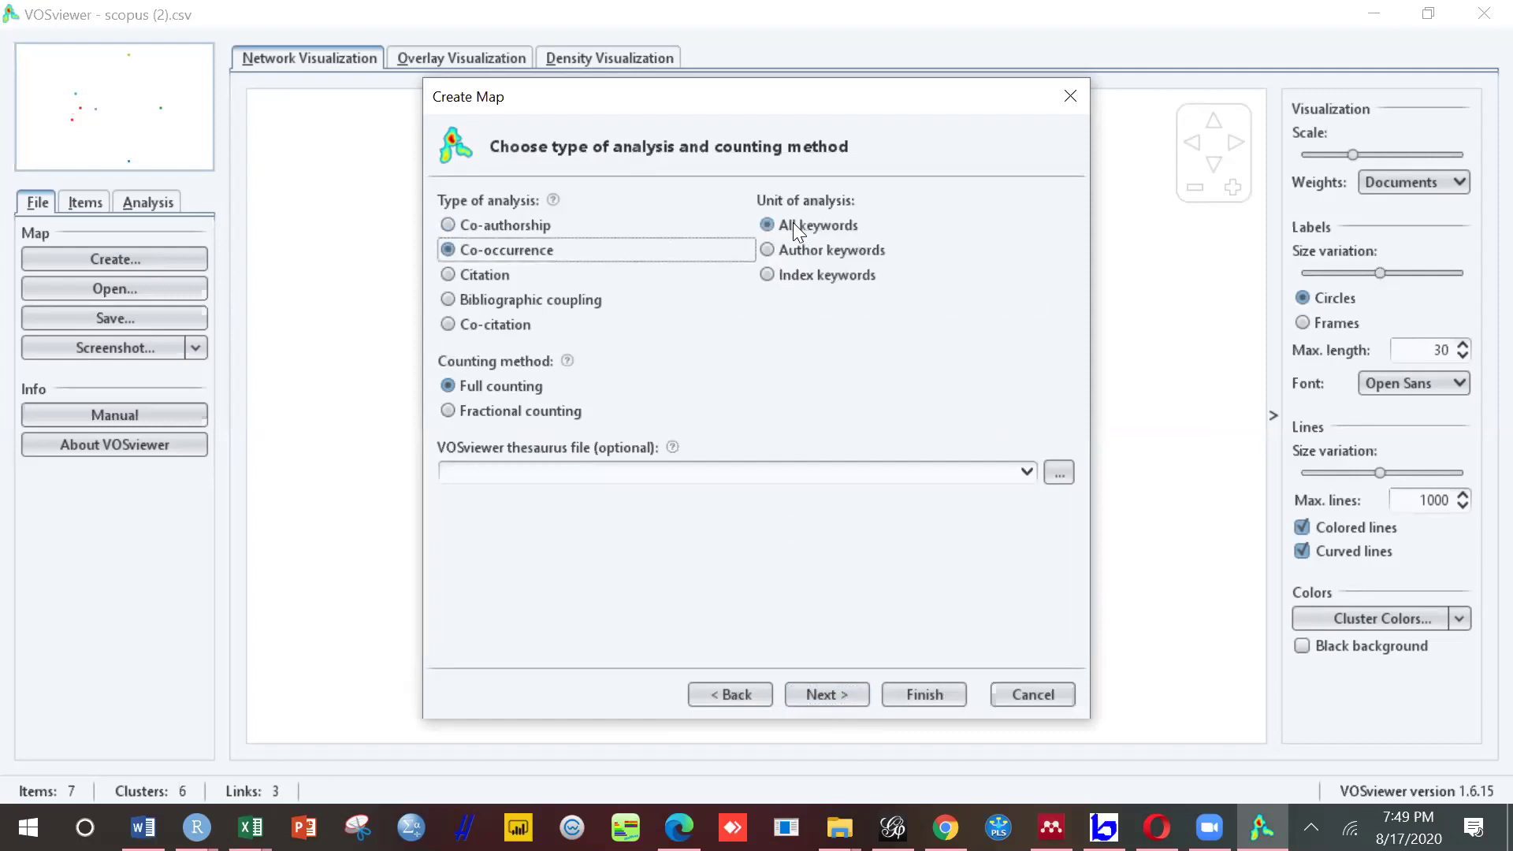
pyautogui.click(515, 288)
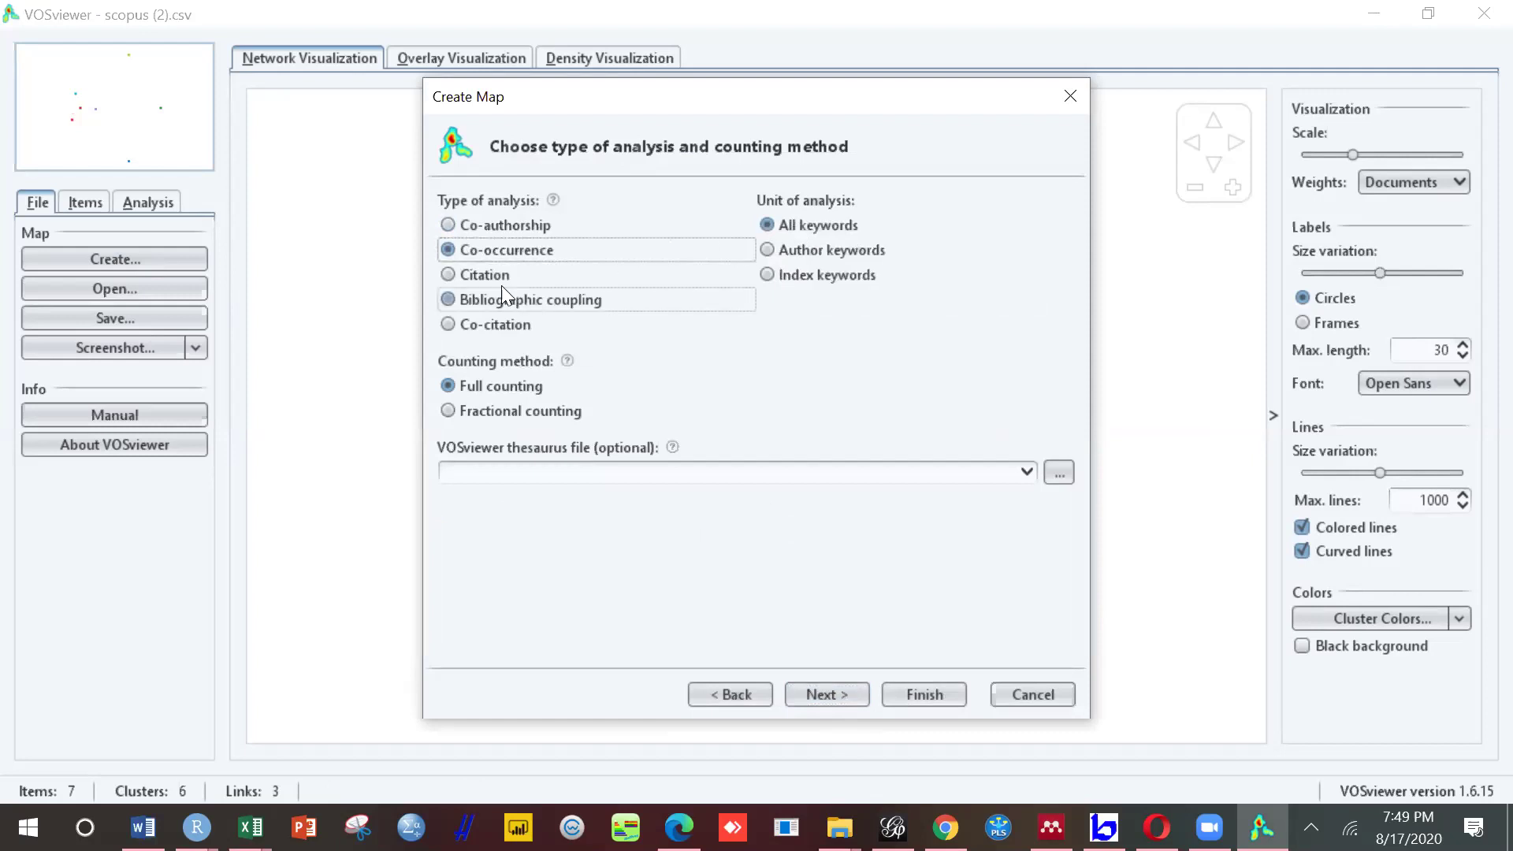
pyautogui.click(496, 323)
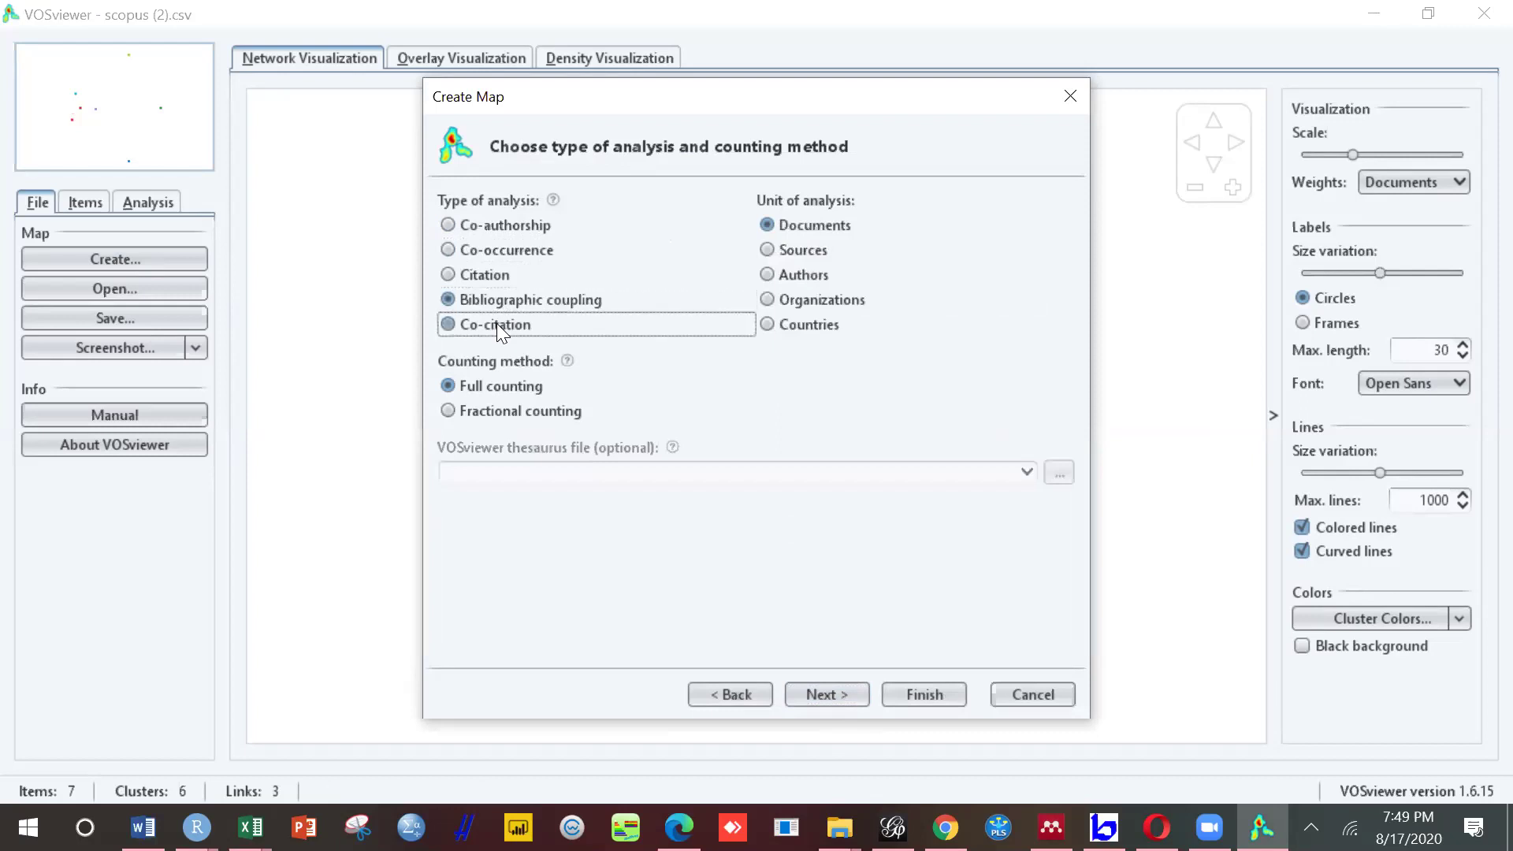
pyautogui.click(793, 249)
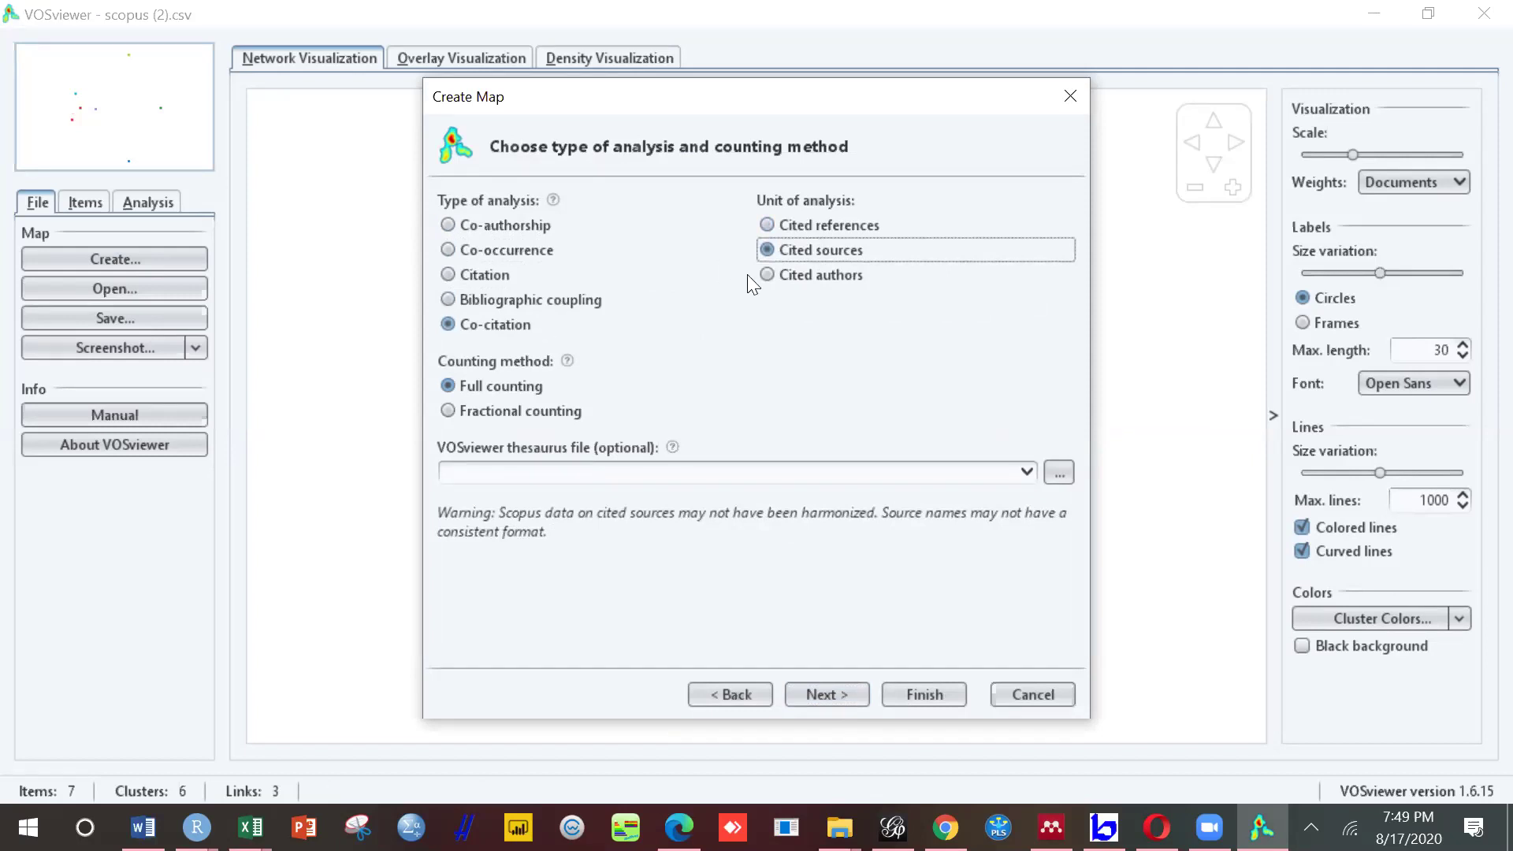
pyautogui.click(841, 693)
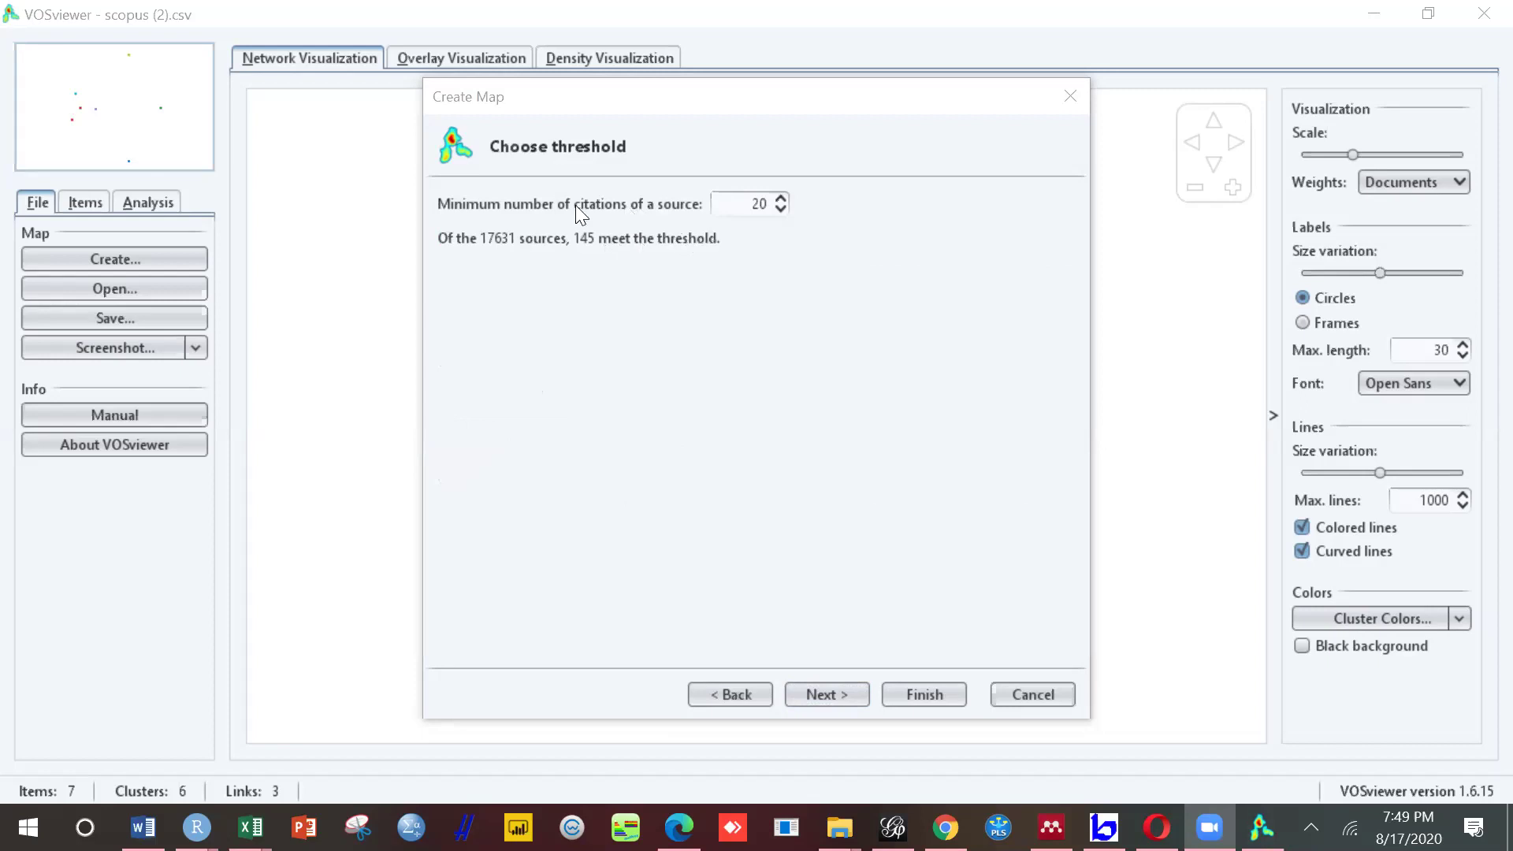
# Step: Try different minimum numbers of citations per source, including 12, and return to the choice of analysis type
pyautogui.click(780, 209)
pyautogui.click(780, 209)
pyautogui.click(780, 209)
pyautogui.click(780, 210)
pyautogui.click(780, 210)
pyautogui.click(780, 209)
pyautogui.click(779, 209)
pyautogui.click(780, 209)
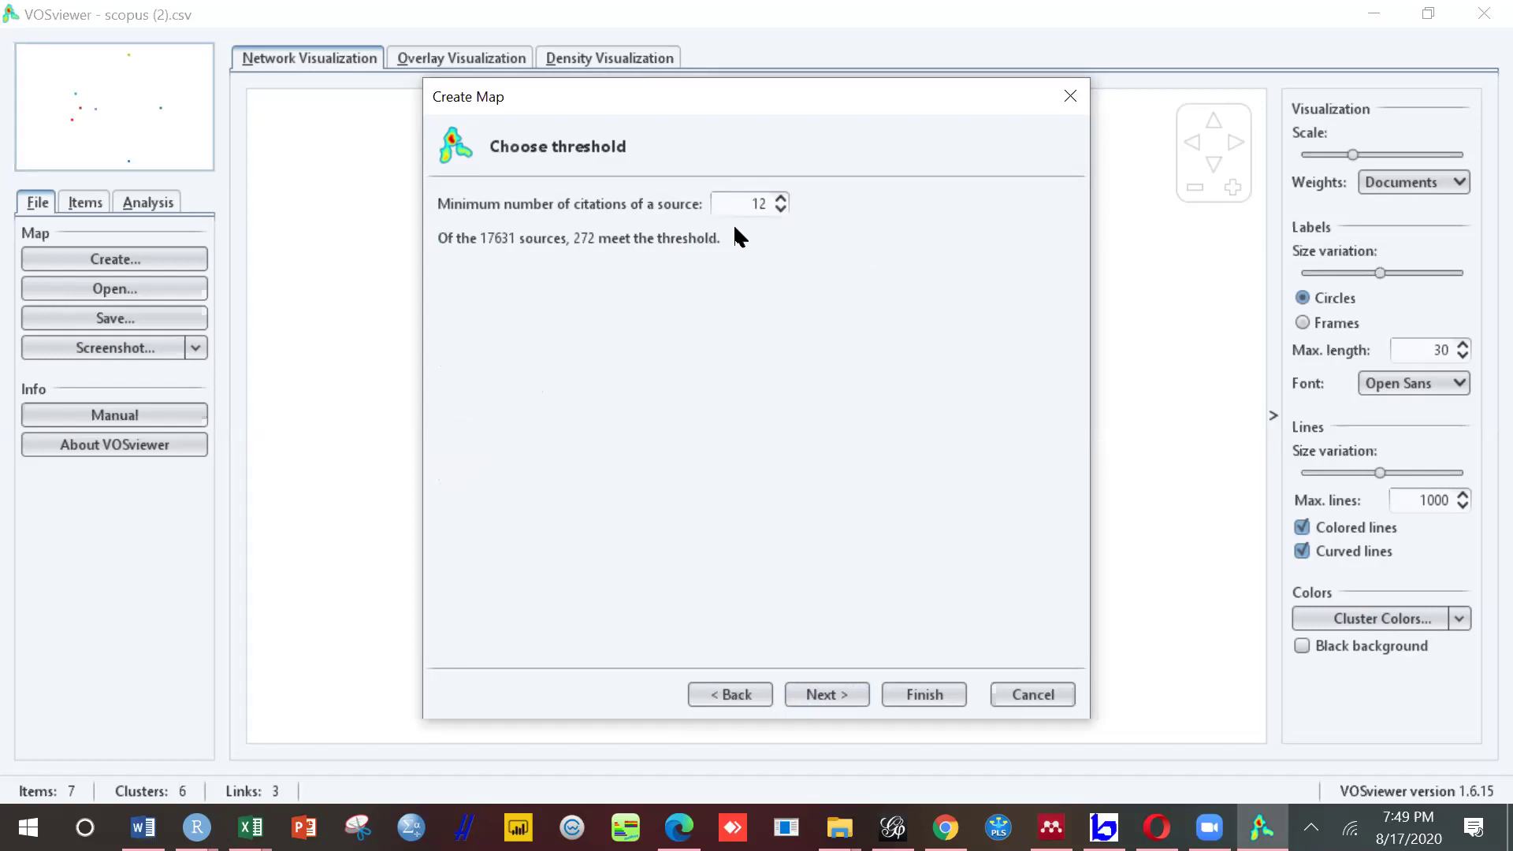
pyautogui.click(780, 198)
pyautogui.click(780, 197)
pyautogui.click(780, 198)
pyautogui.click(780, 198)
pyautogui.click(779, 209)
pyautogui.click(779, 209)
pyautogui.click(780, 208)
pyautogui.click(740, 698)
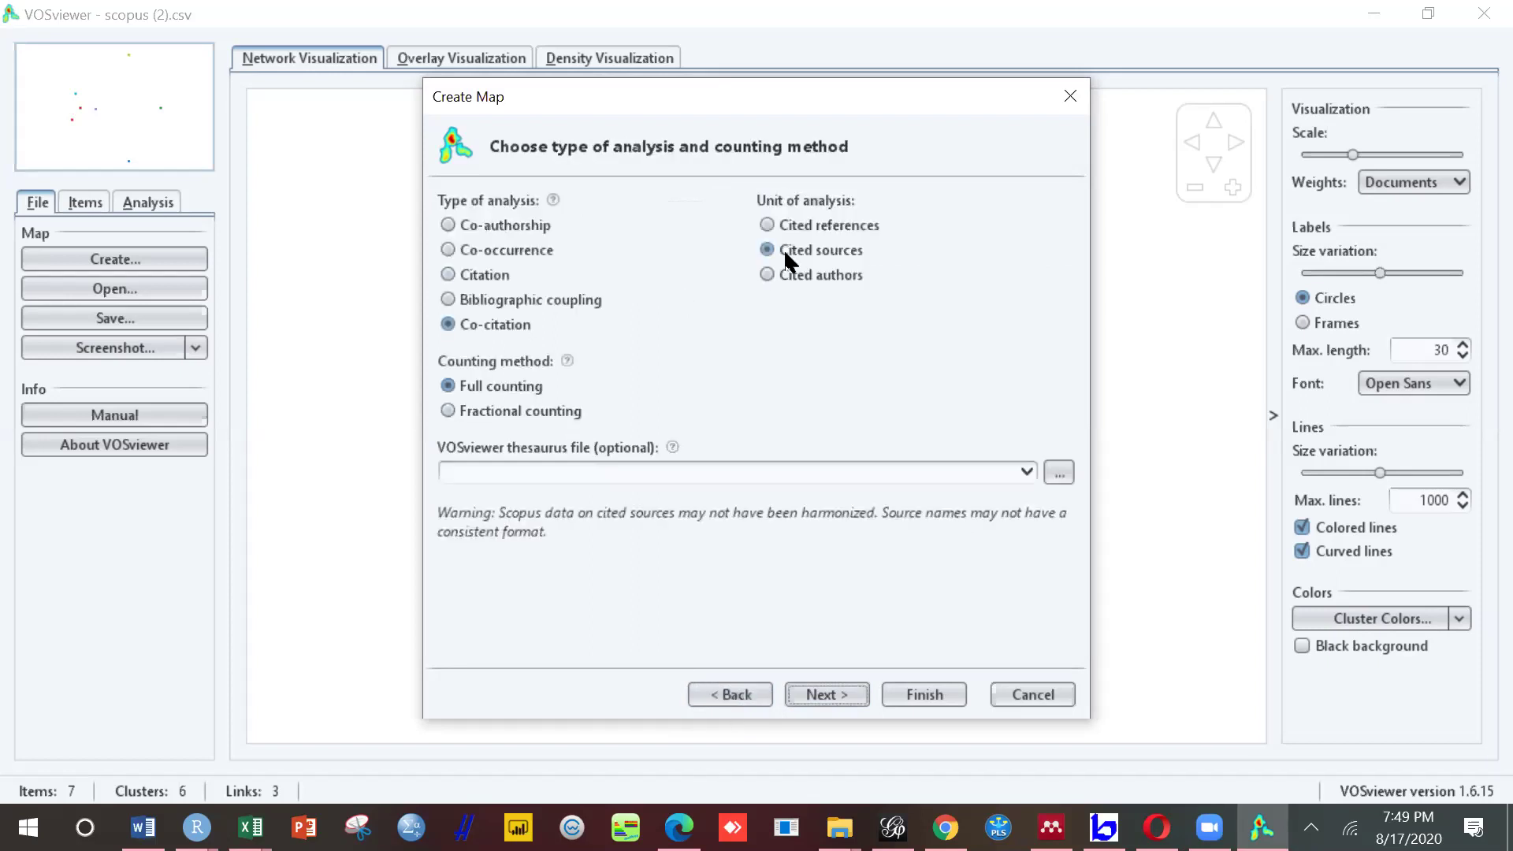
# Step: Keep cited sources with a minimum of 20 citations, slightly reduce the number of sources selected, and proceed to their verification
pyautogui.click(788, 256)
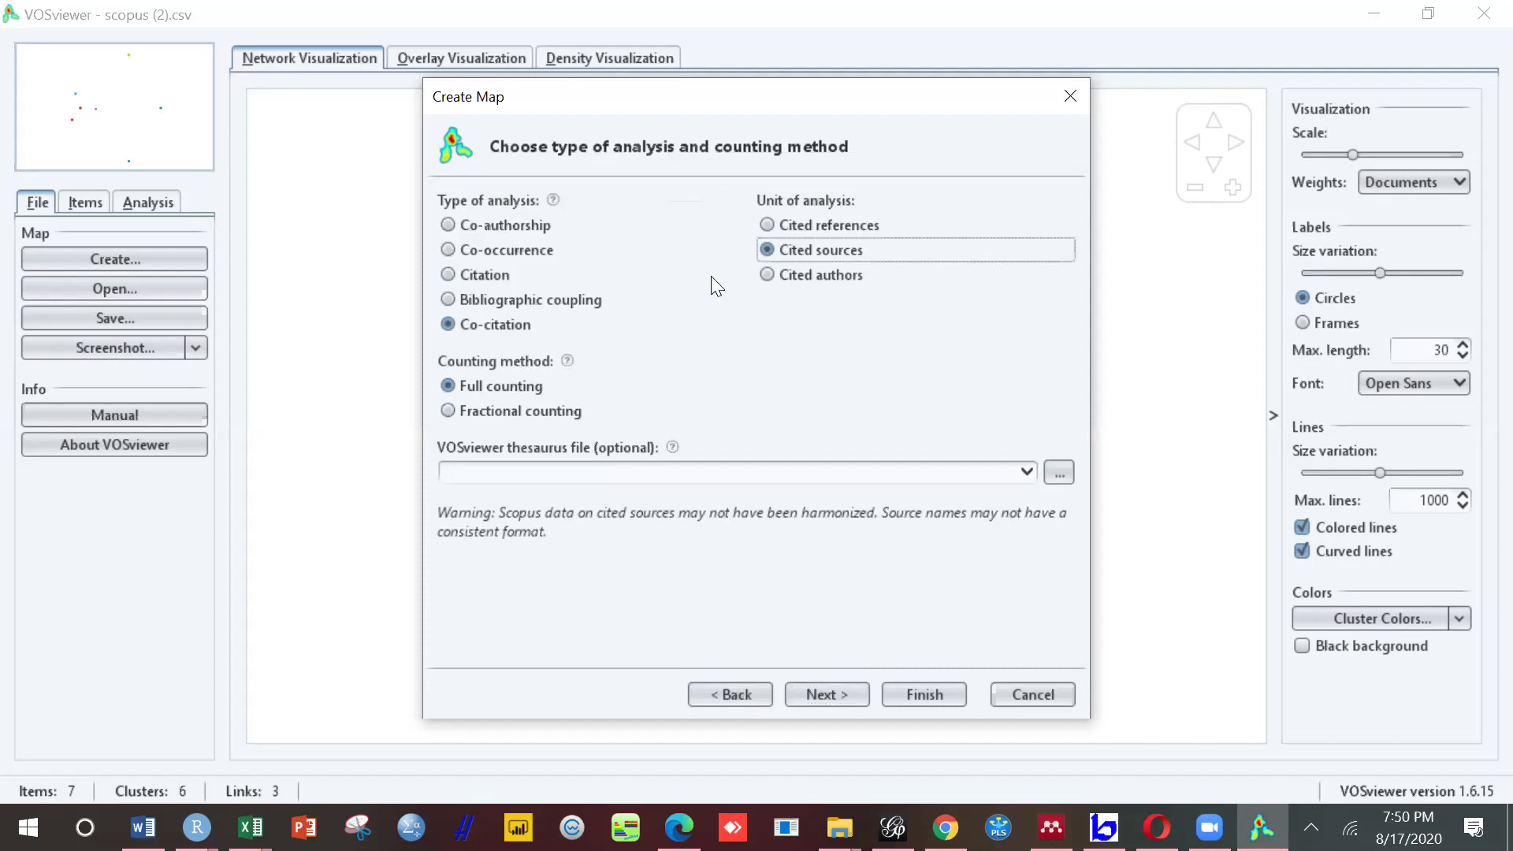
pyautogui.click(817, 692)
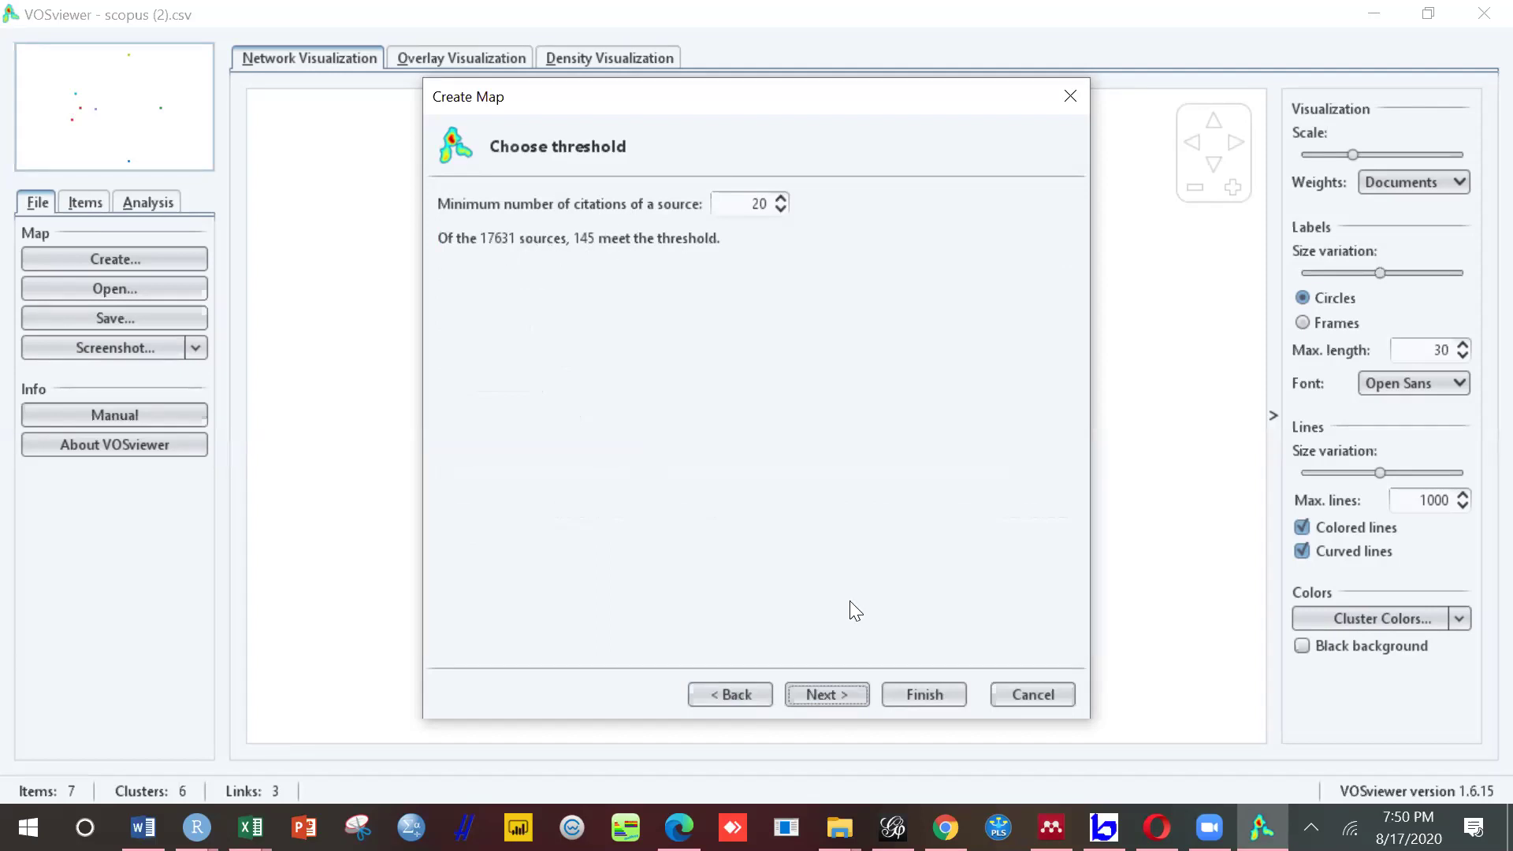
pyautogui.click(833, 692)
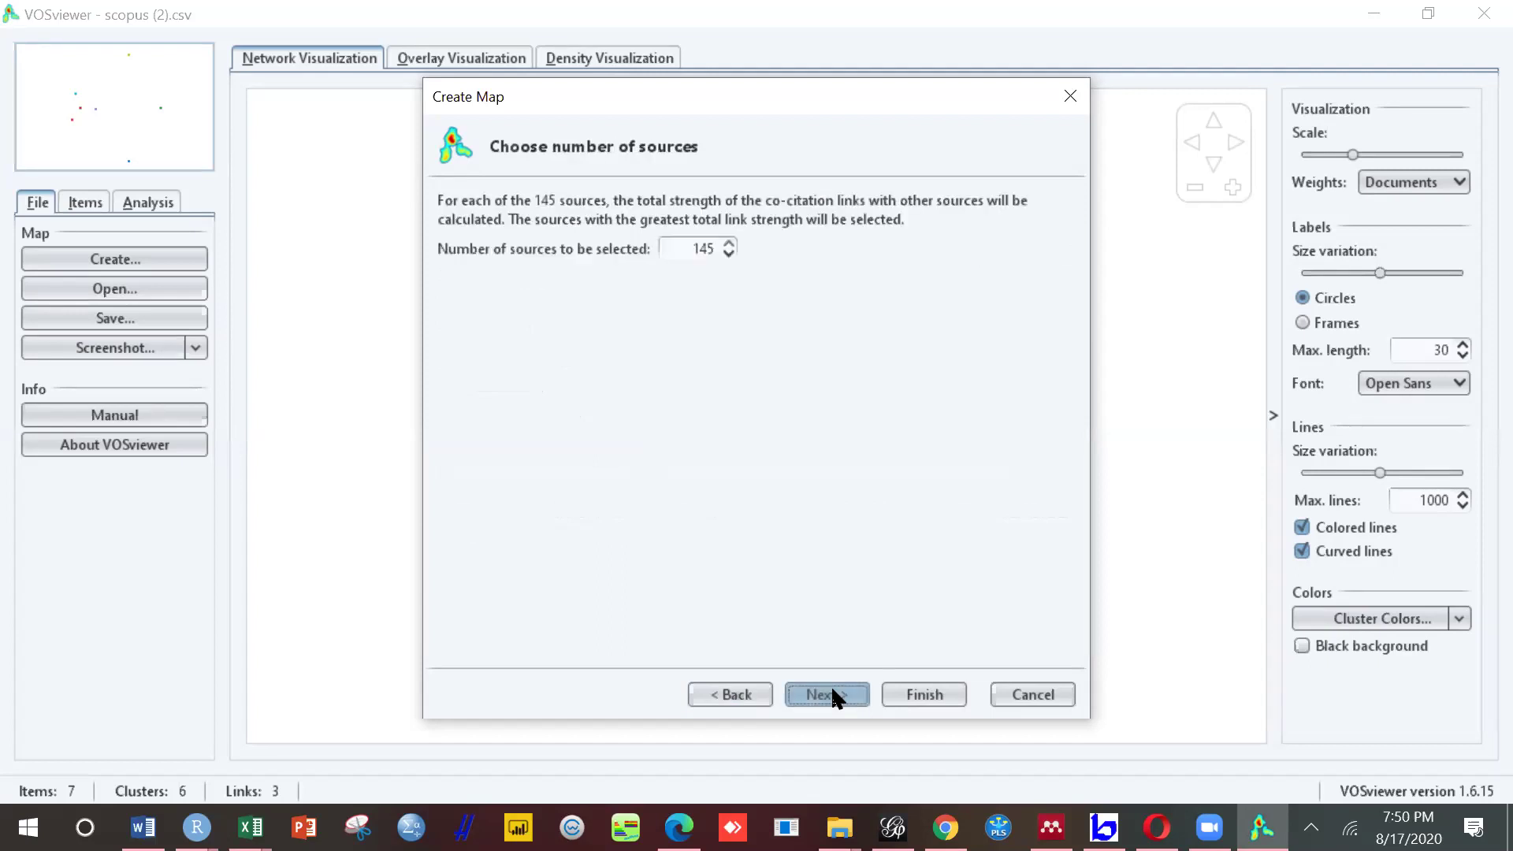
pyautogui.click(728, 254)
pyautogui.click(729, 253)
pyautogui.click(729, 254)
pyautogui.click(729, 253)
pyautogui.click(841, 698)
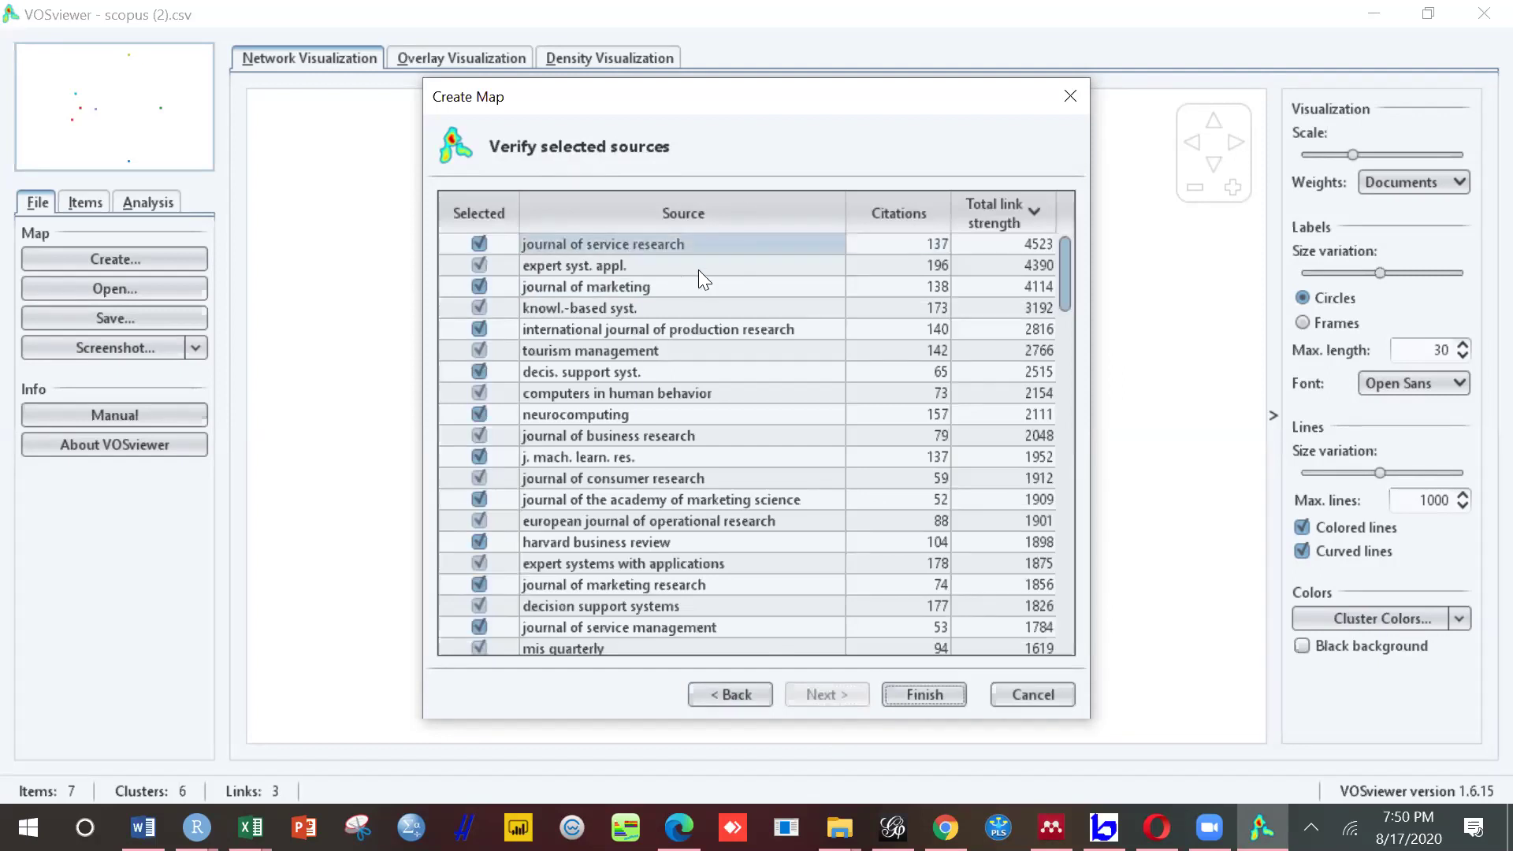
# Step: Review the list of selected sources and finish the co-citation map
pyautogui.click(1064, 608)
pyautogui.moveTo(1064, 610); pyautogui.dragTo(1064, 612)
pyautogui.click(1059, 429)
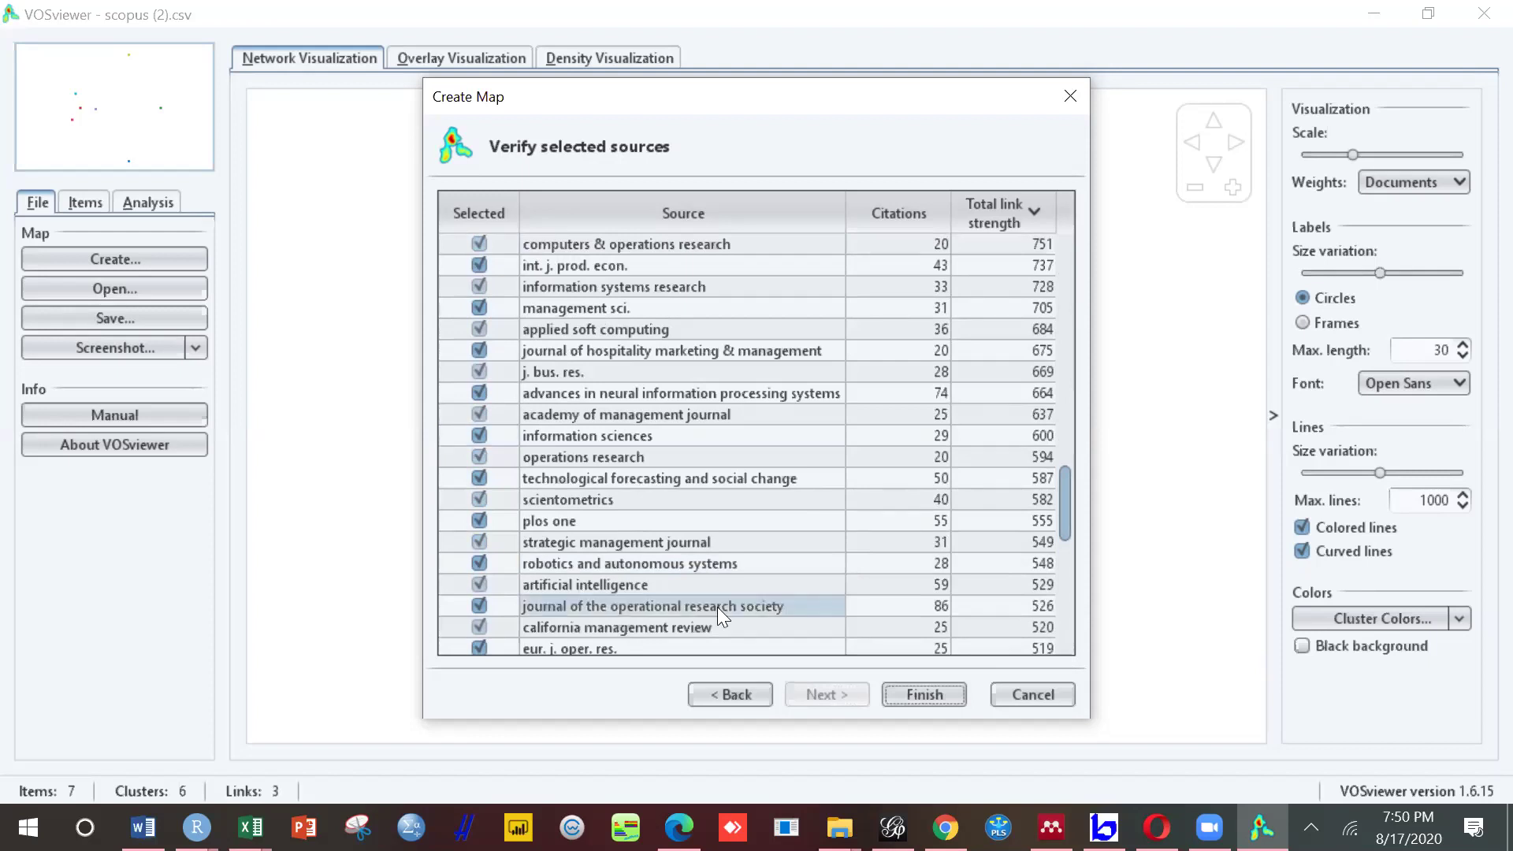
pyautogui.click(941, 695)
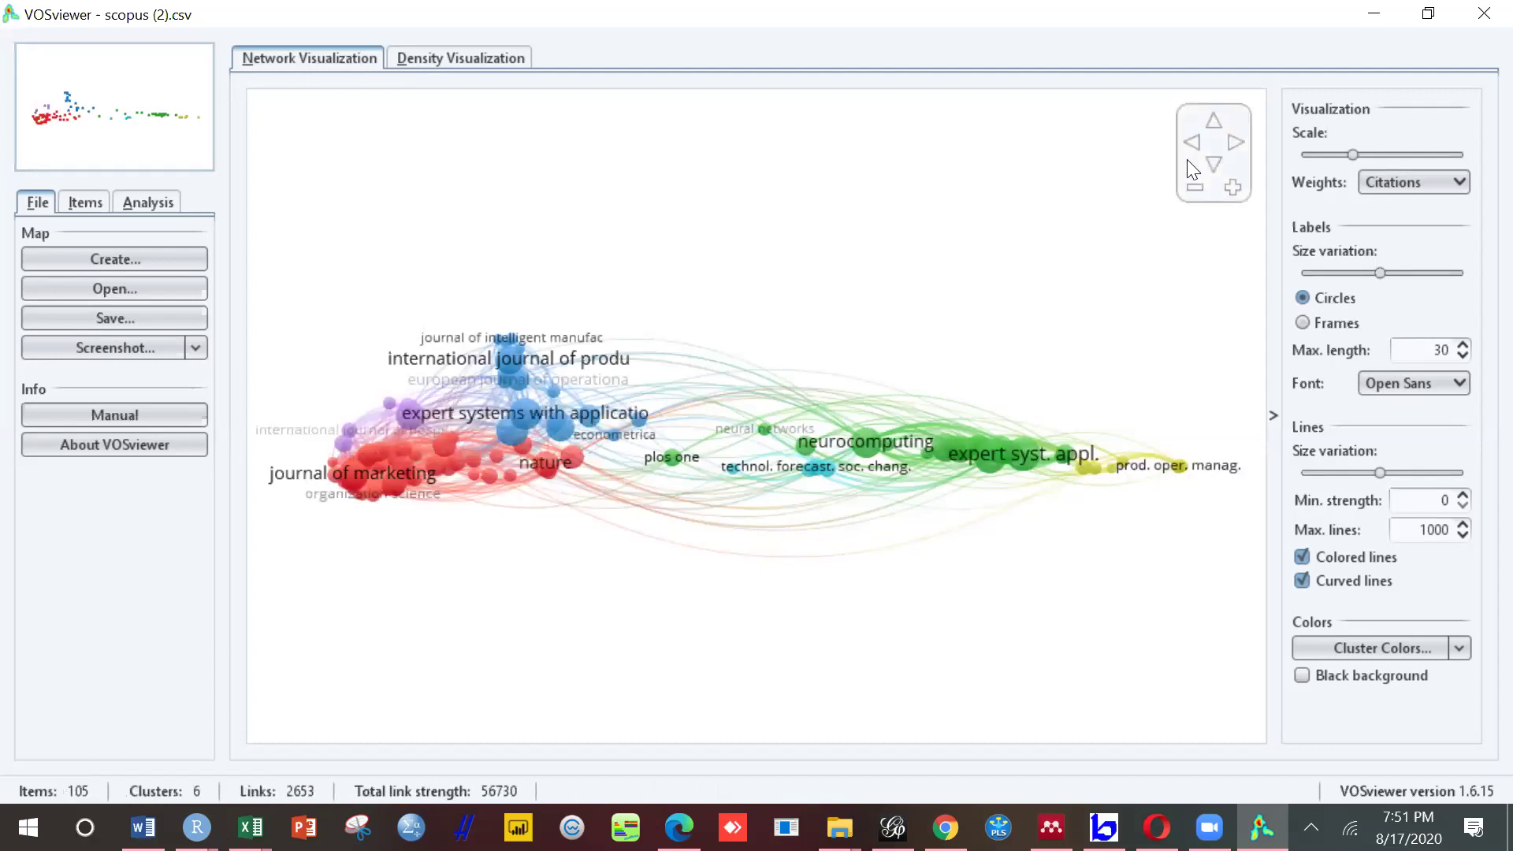
# Step: Examine the source clusters and their links from one end of the co-citation network to the other
pyautogui.click(1232, 188)
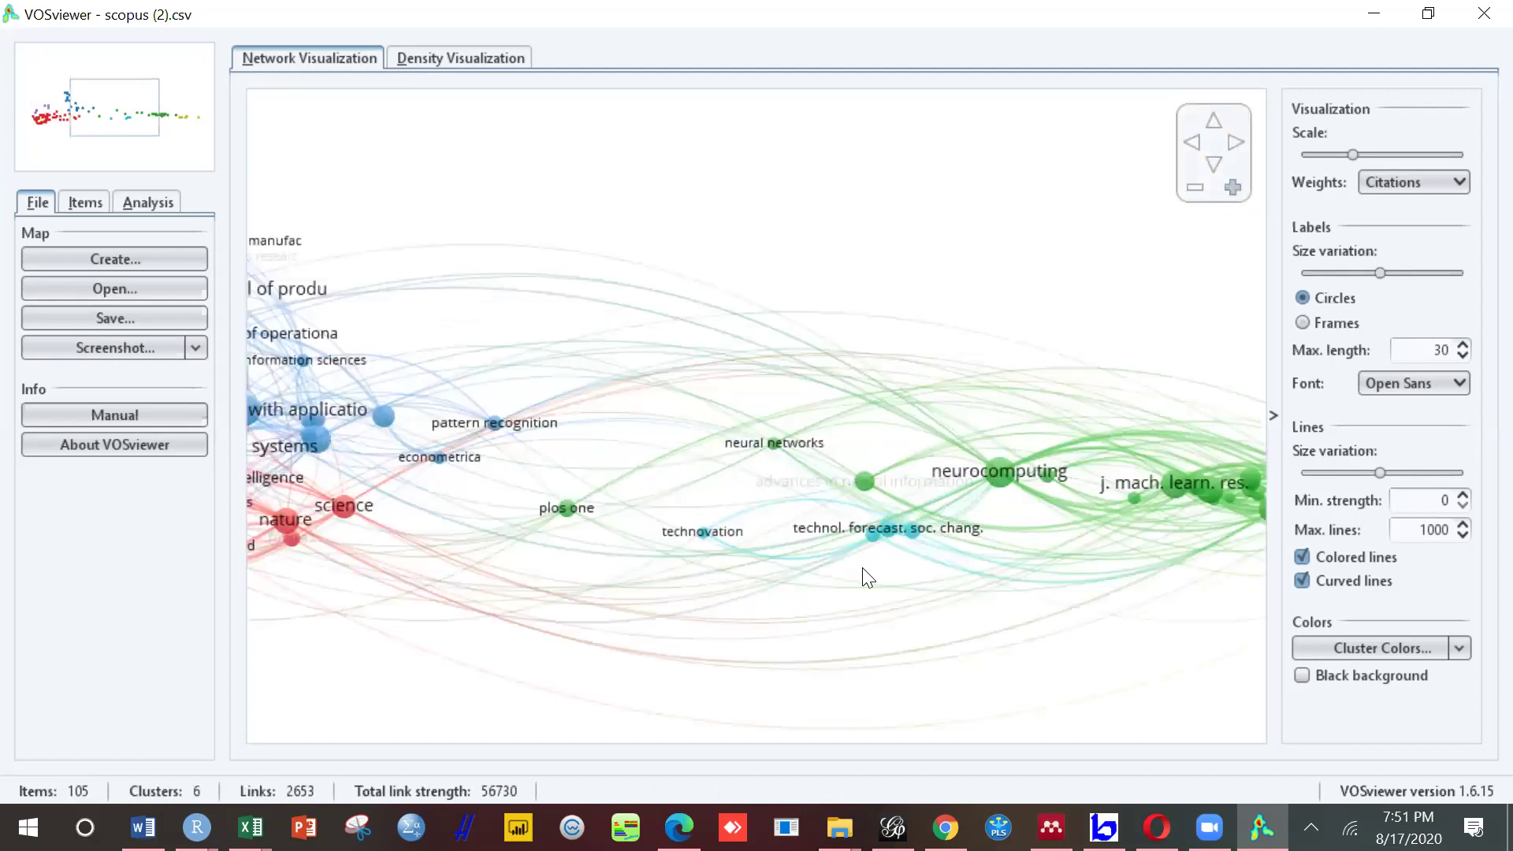
pyautogui.press('Left')
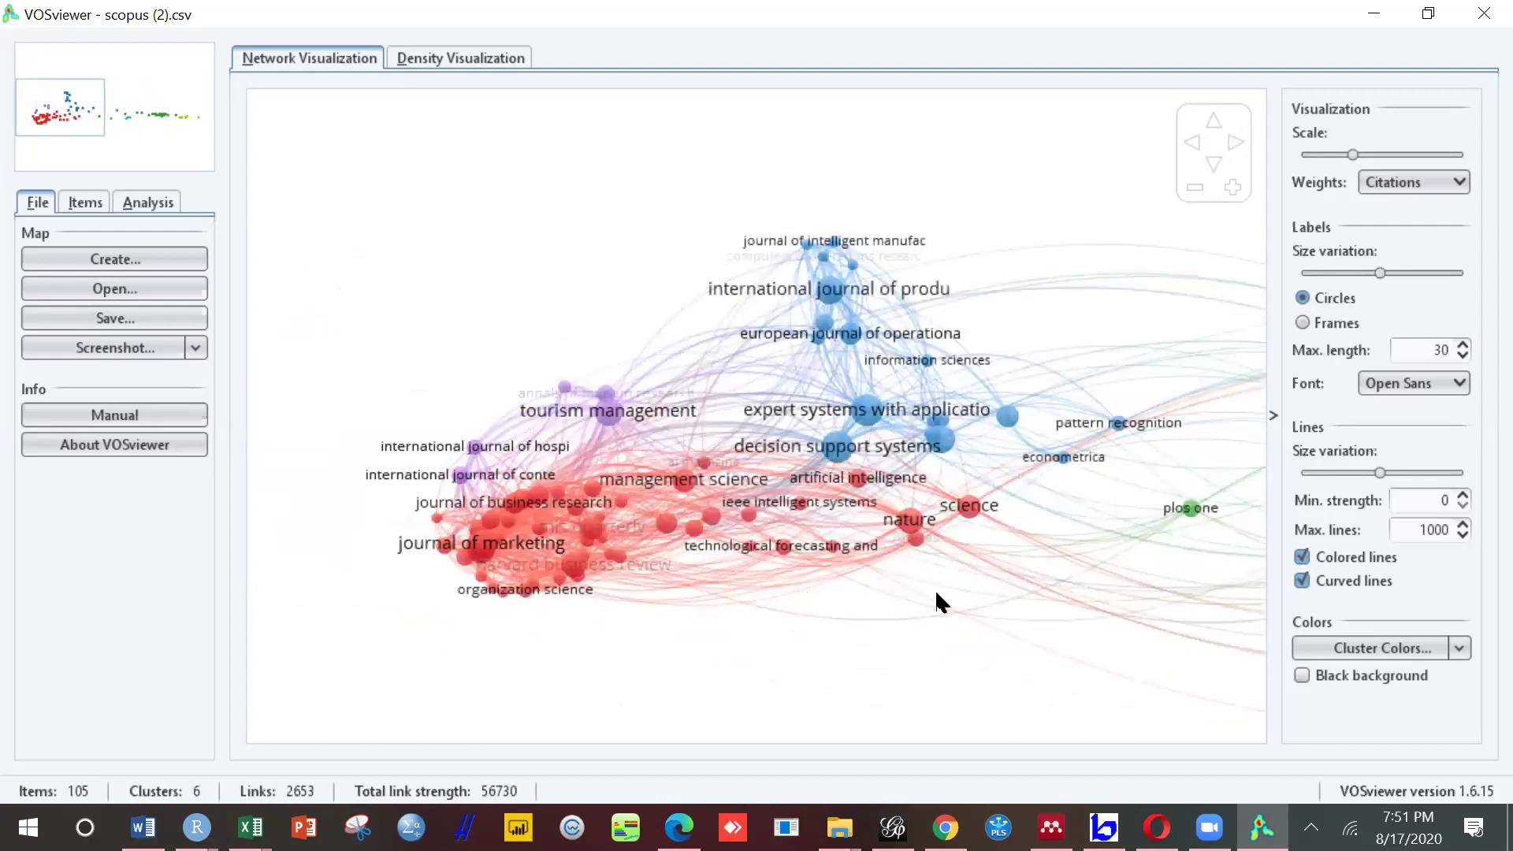
pyautogui.press('Right')
pyautogui.press('Right')
pyautogui.press('Right')
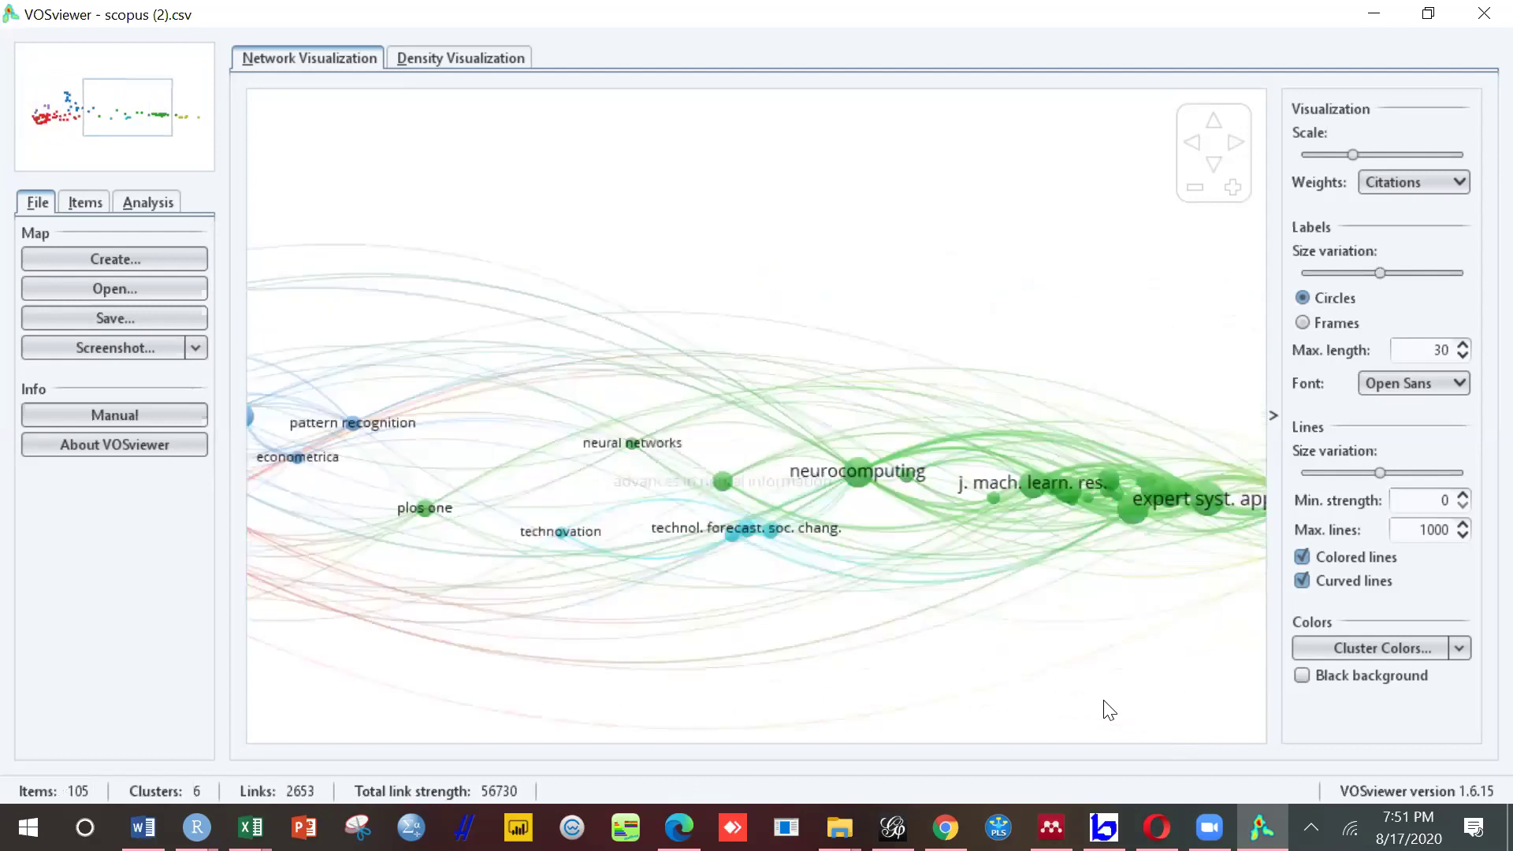
pyautogui.press('Right')
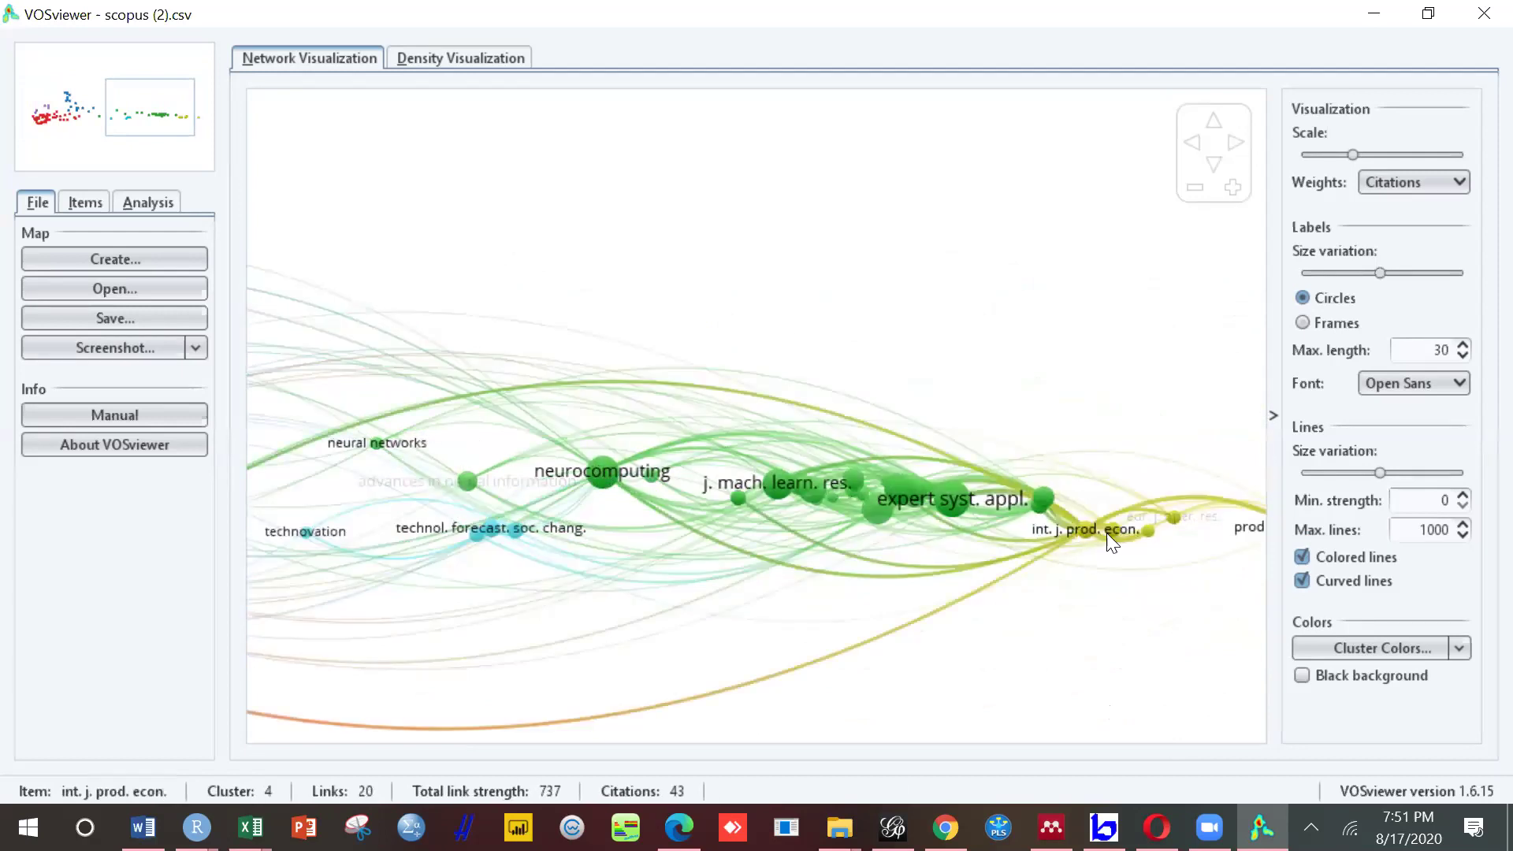
pyautogui.press('Right')
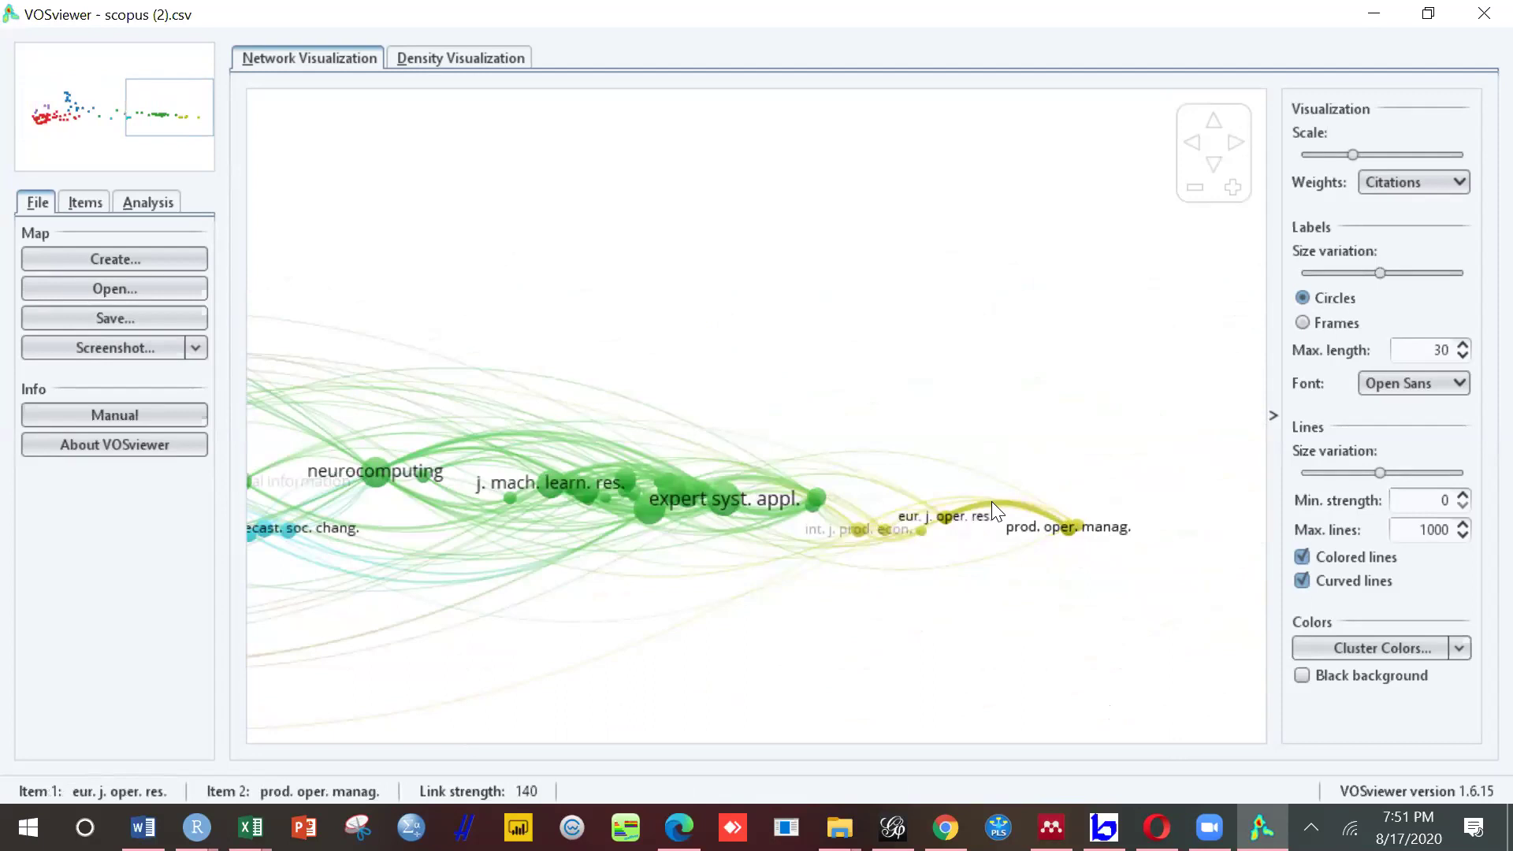
pyautogui.press('Left')
pyautogui.press('Left')
pyautogui.press('Left')
pyautogui.press('Left')
pyautogui.press('Right')
pyautogui.press('Right')
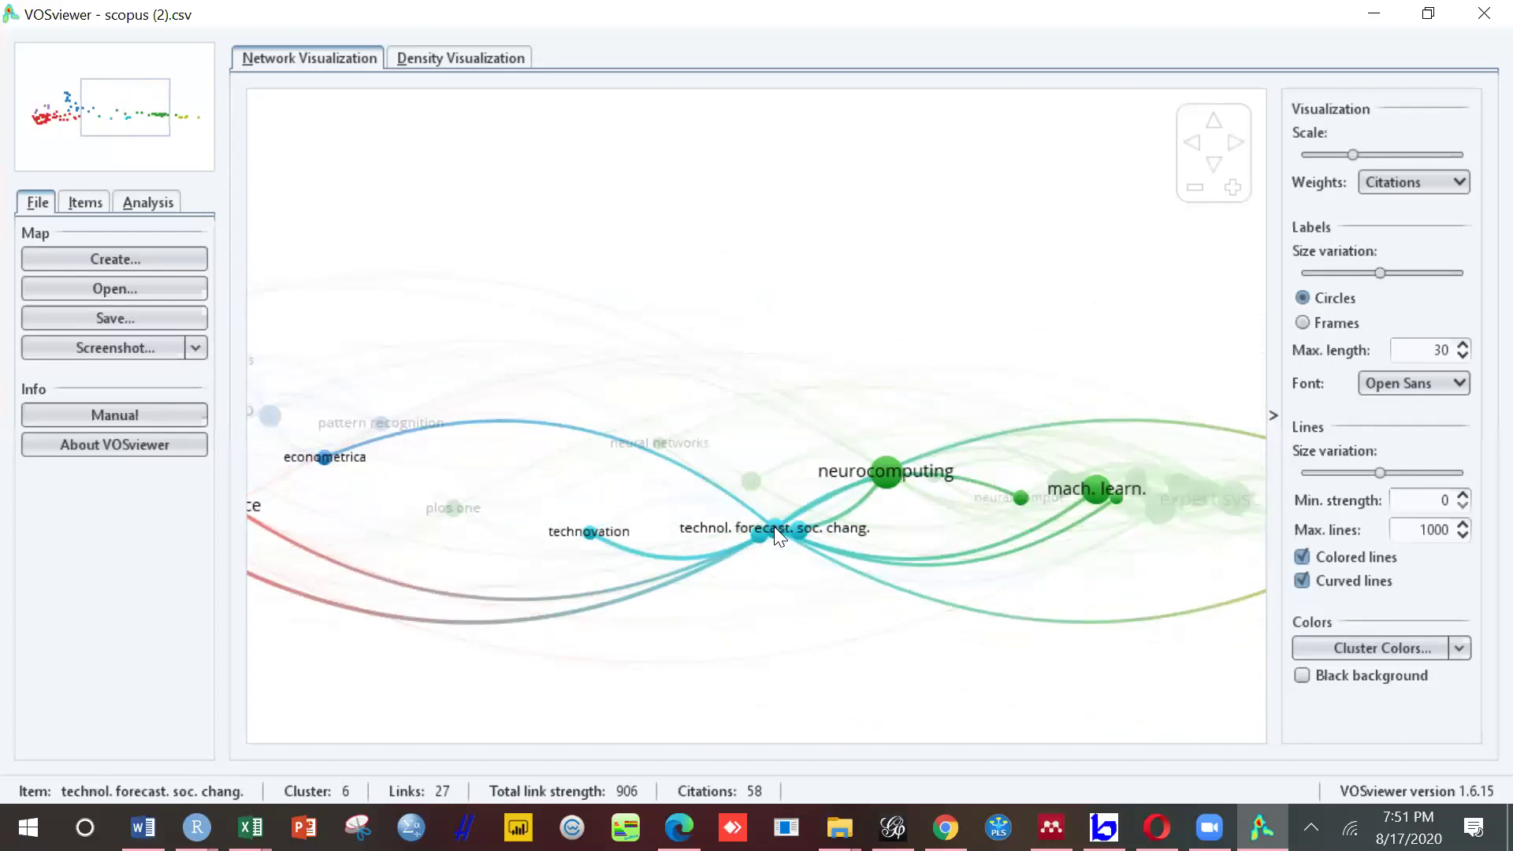
pyautogui.press('Left')
pyautogui.press('Left')
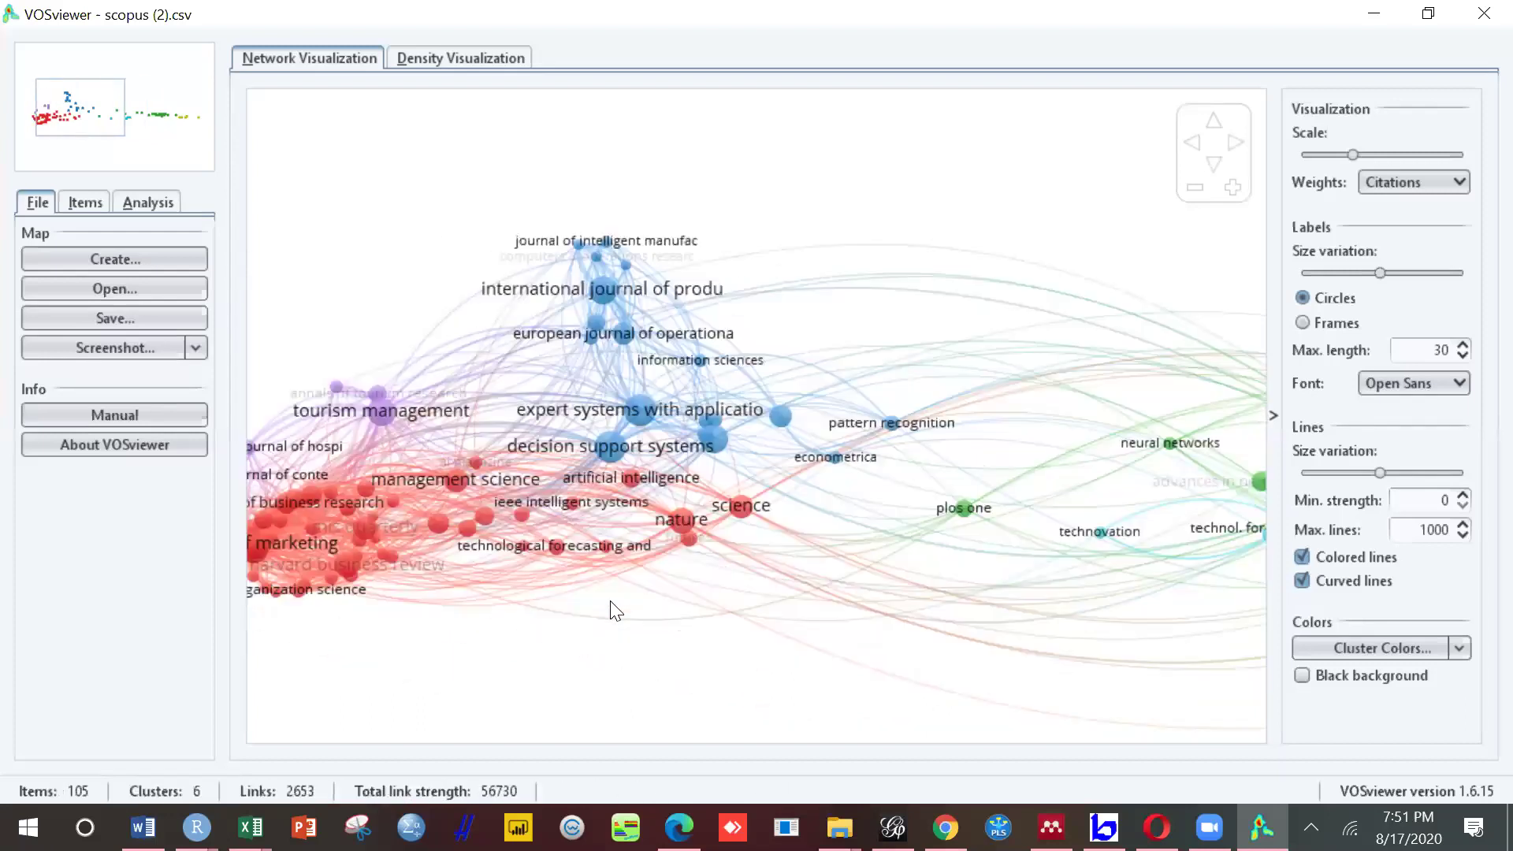
pyautogui.press('Left')
pyautogui.press('Right')
pyautogui.press('Right')
pyautogui.press('Right')
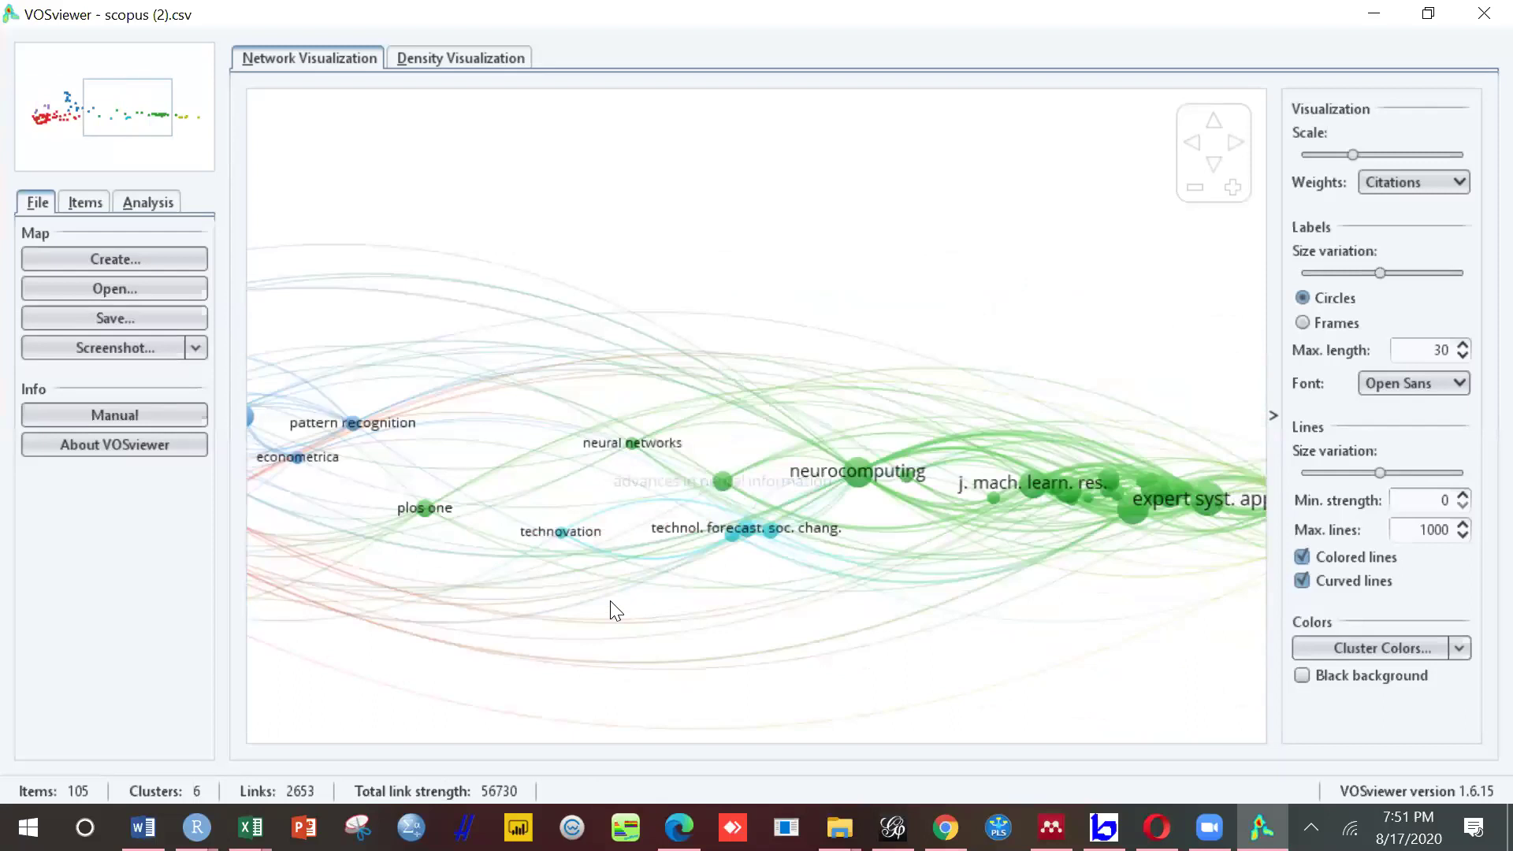
pyautogui.click(1196, 189)
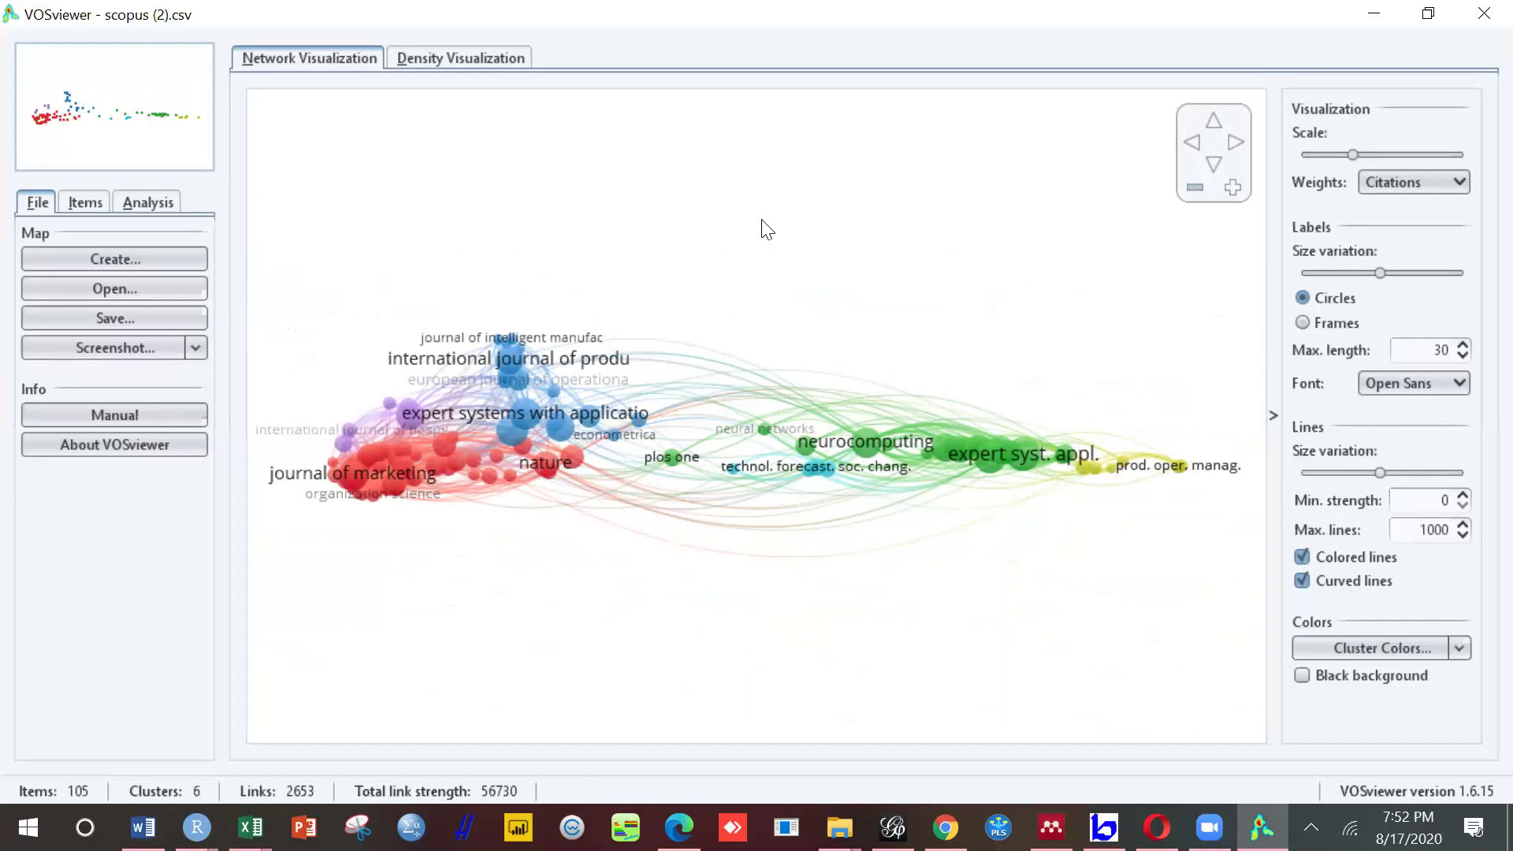
# Step: Look through the list of items grouped by cluster to see which journals belong to each cluster
pyautogui.click(98, 205)
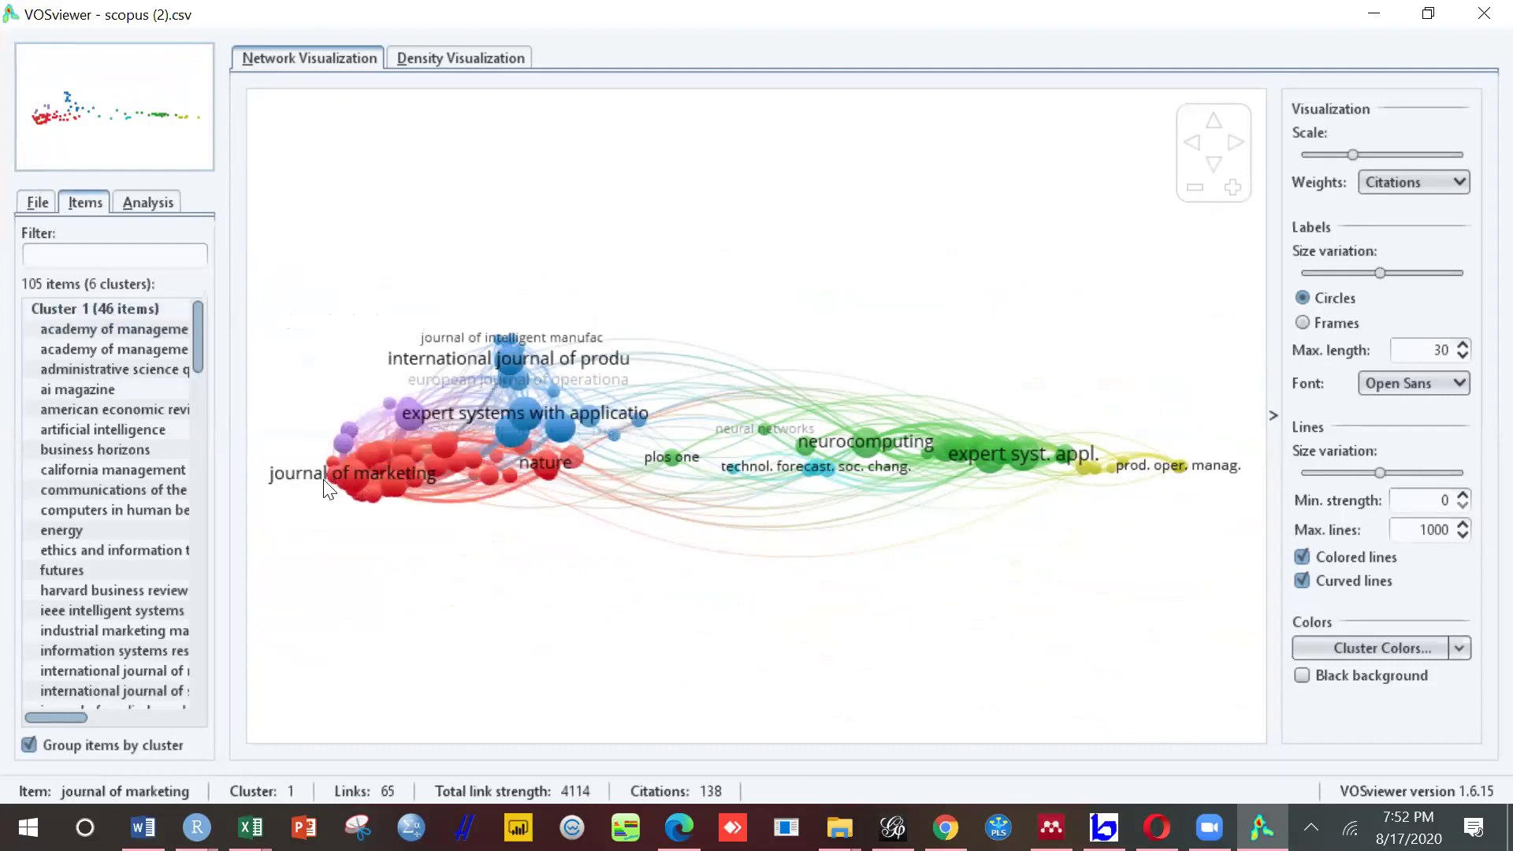
pyautogui.click(197, 697)
pyautogui.scroll(-10, 55, 449)
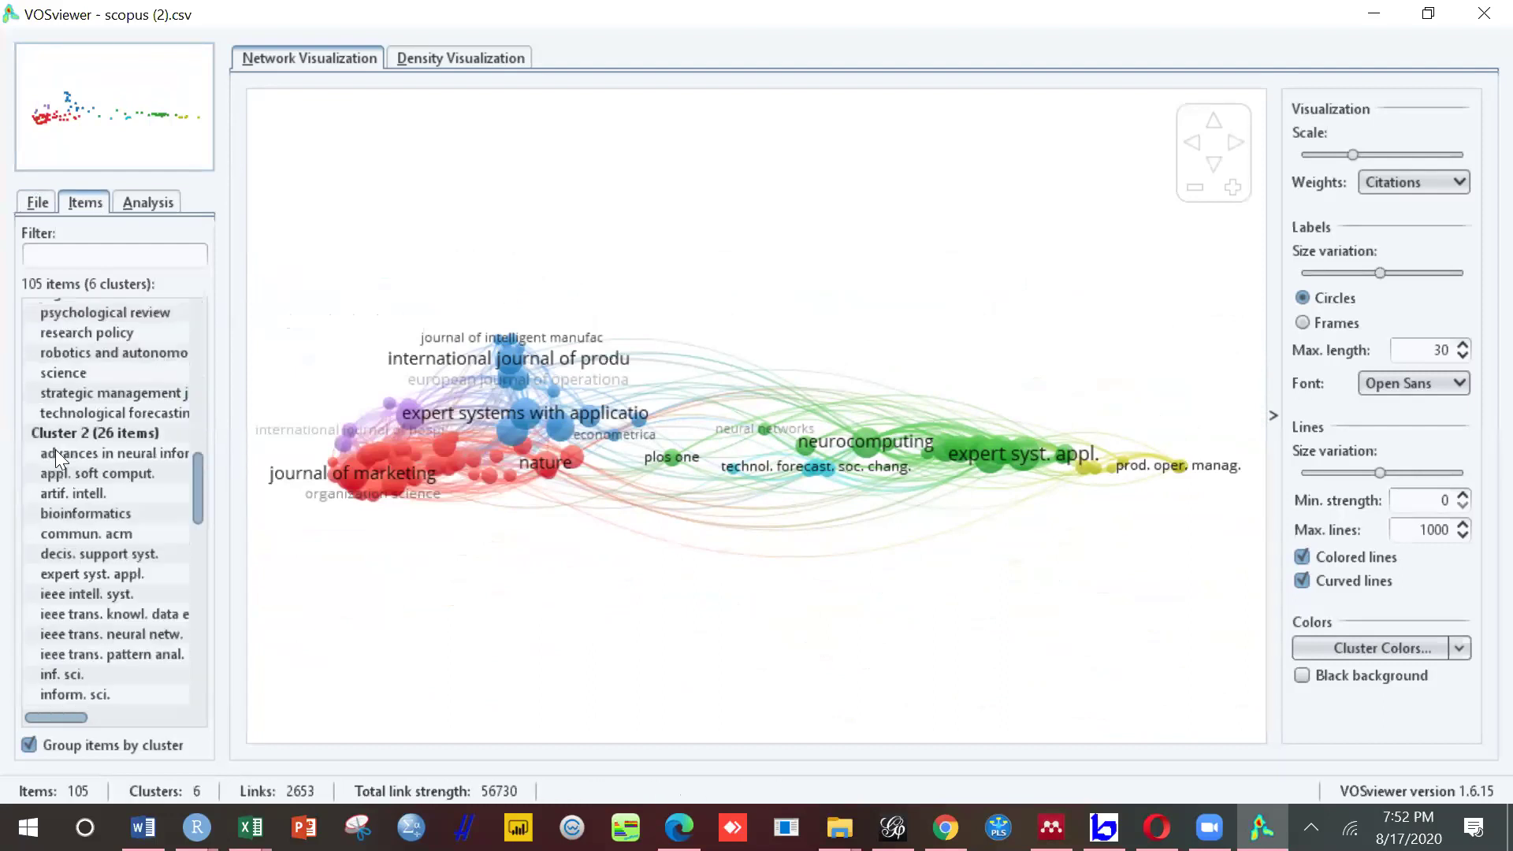
pyautogui.click(38, 203)
pyautogui.click(78, 203)
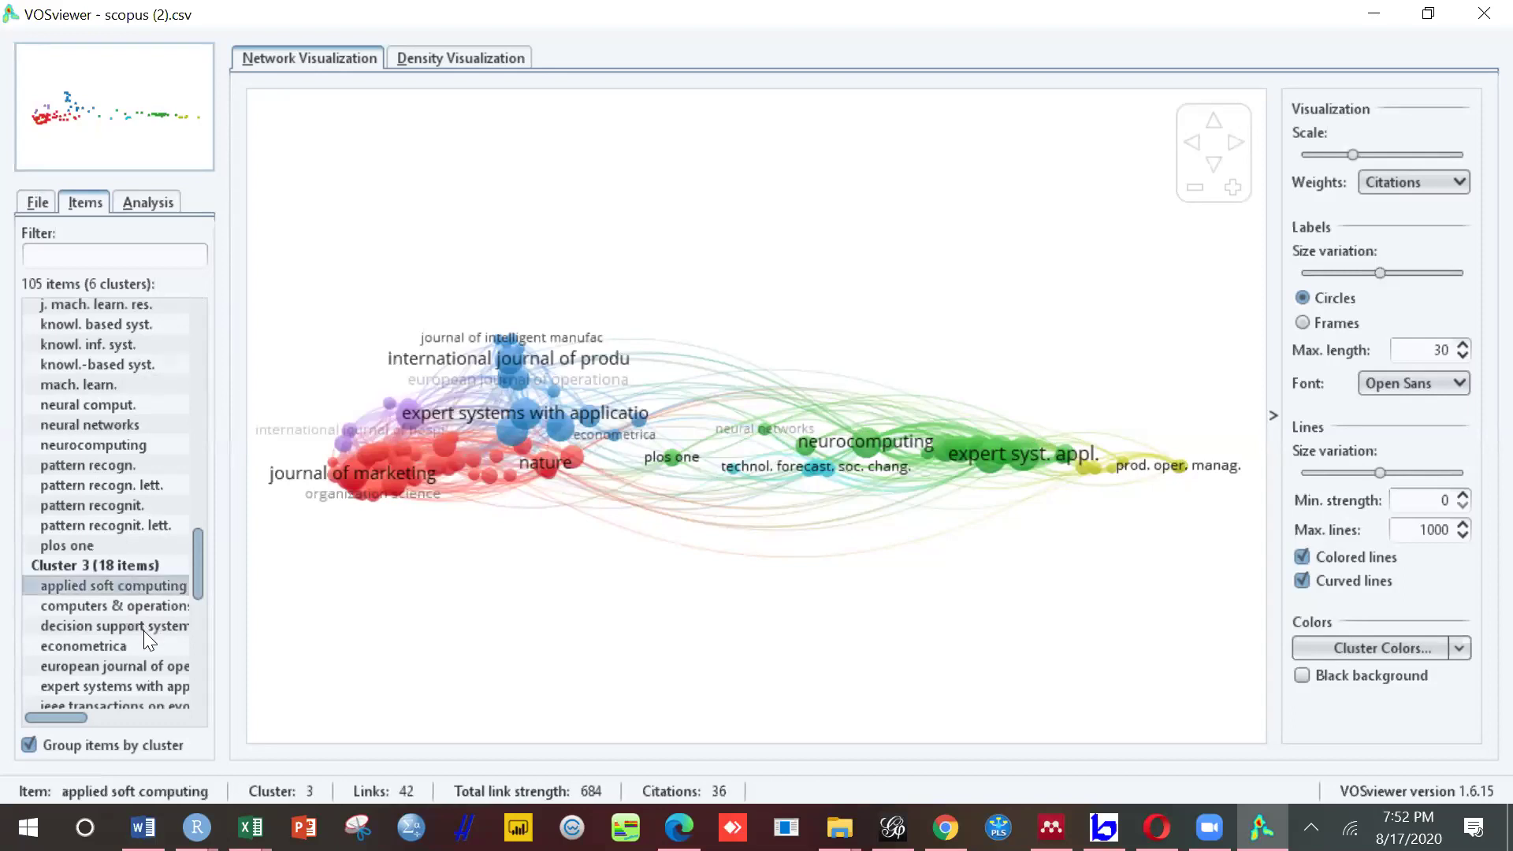
pyautogui.click(197, 689)
pyautogui.click(198, 697)
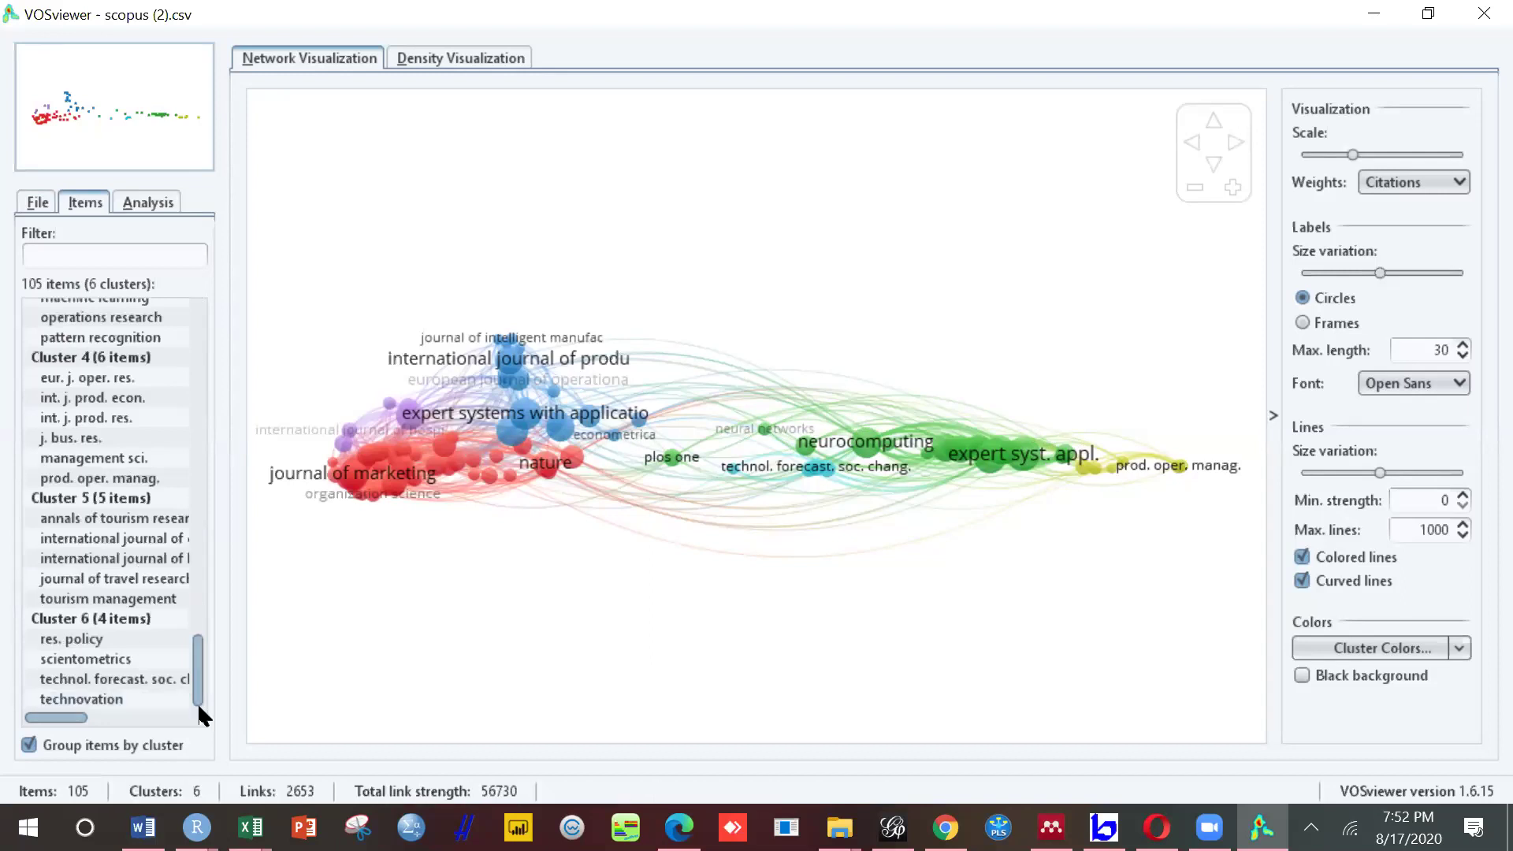
pyautogui.click(205, 335)
pyautogui.click(205, 336)
pyautogui.click(205, 335)
pyautogui.click(205, 335)
pyautogui.click(205, 335)
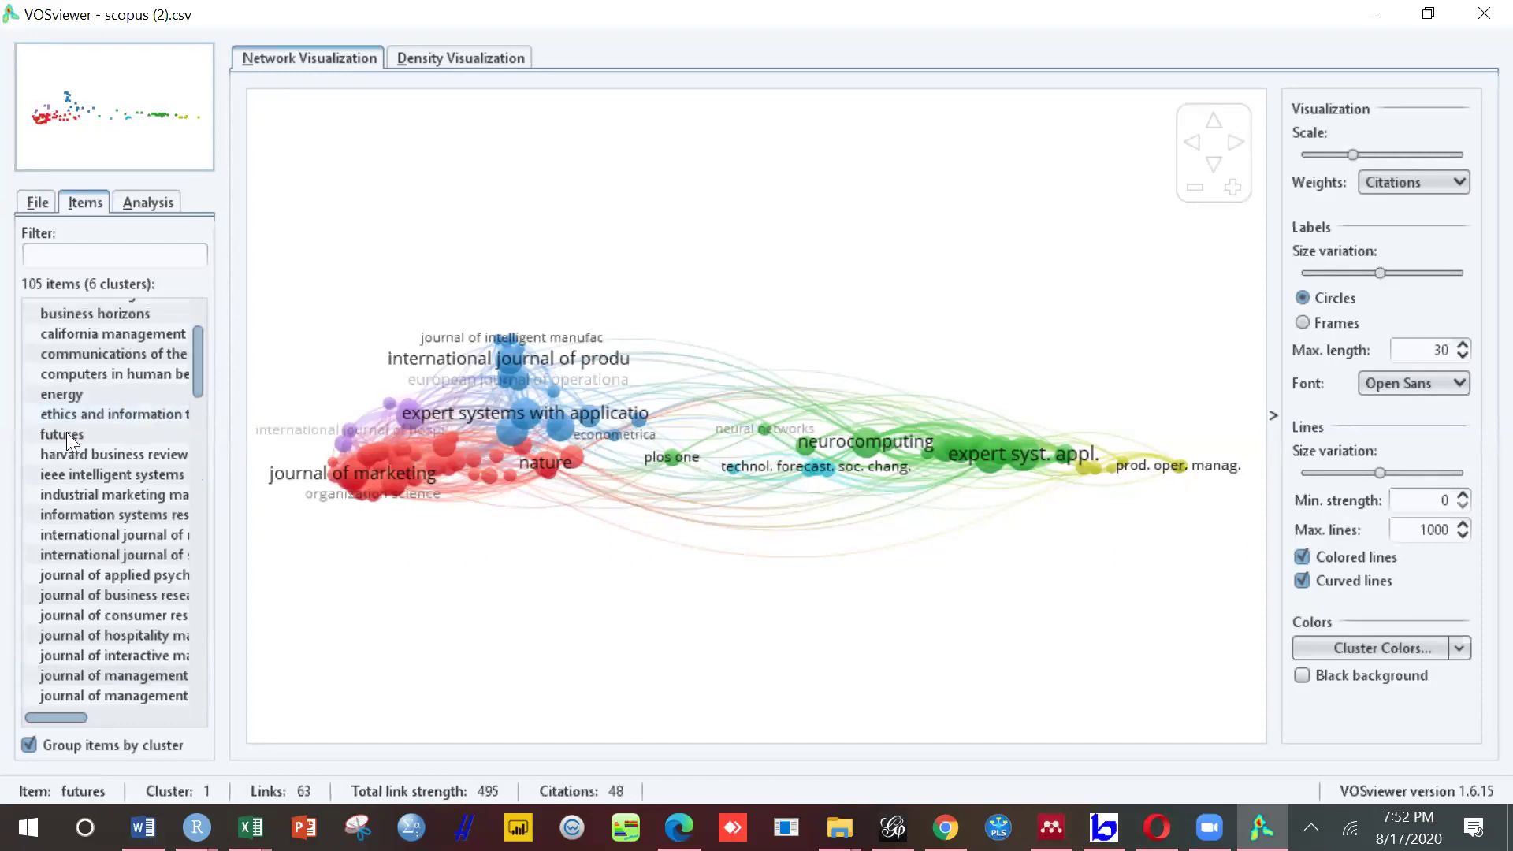
# Step: Update the clustering and rotate the map by 75 degrees
pyautogui.click(153, 201)
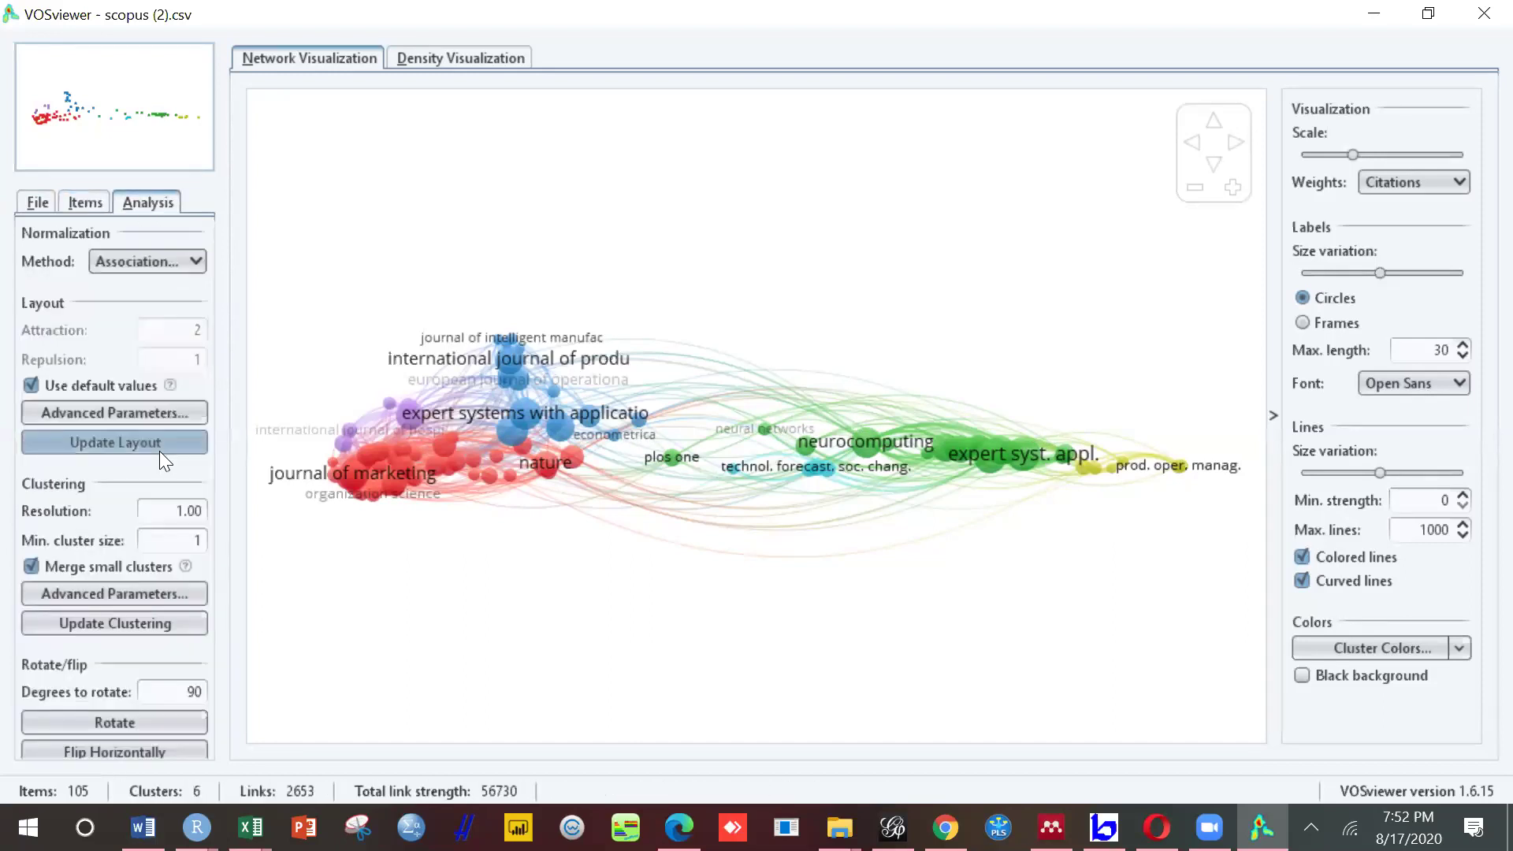
pyautogui.click(164, 624)
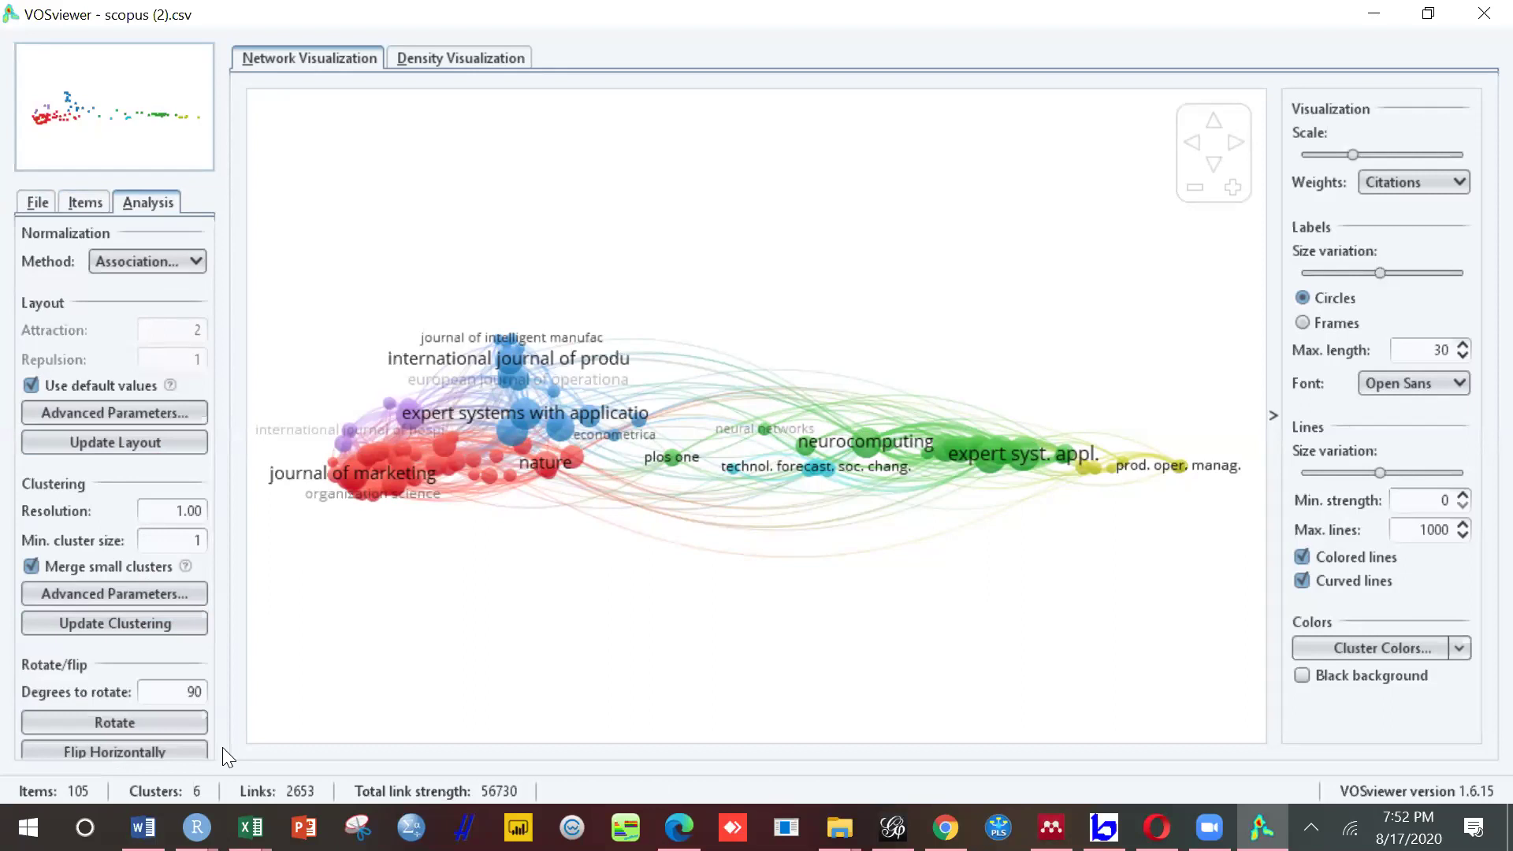
pyautogui.doubleClick(186, 689)
pyautogui.press('BackSpace')
pyautogui.write('75')
pyautogui.click(178, 730)
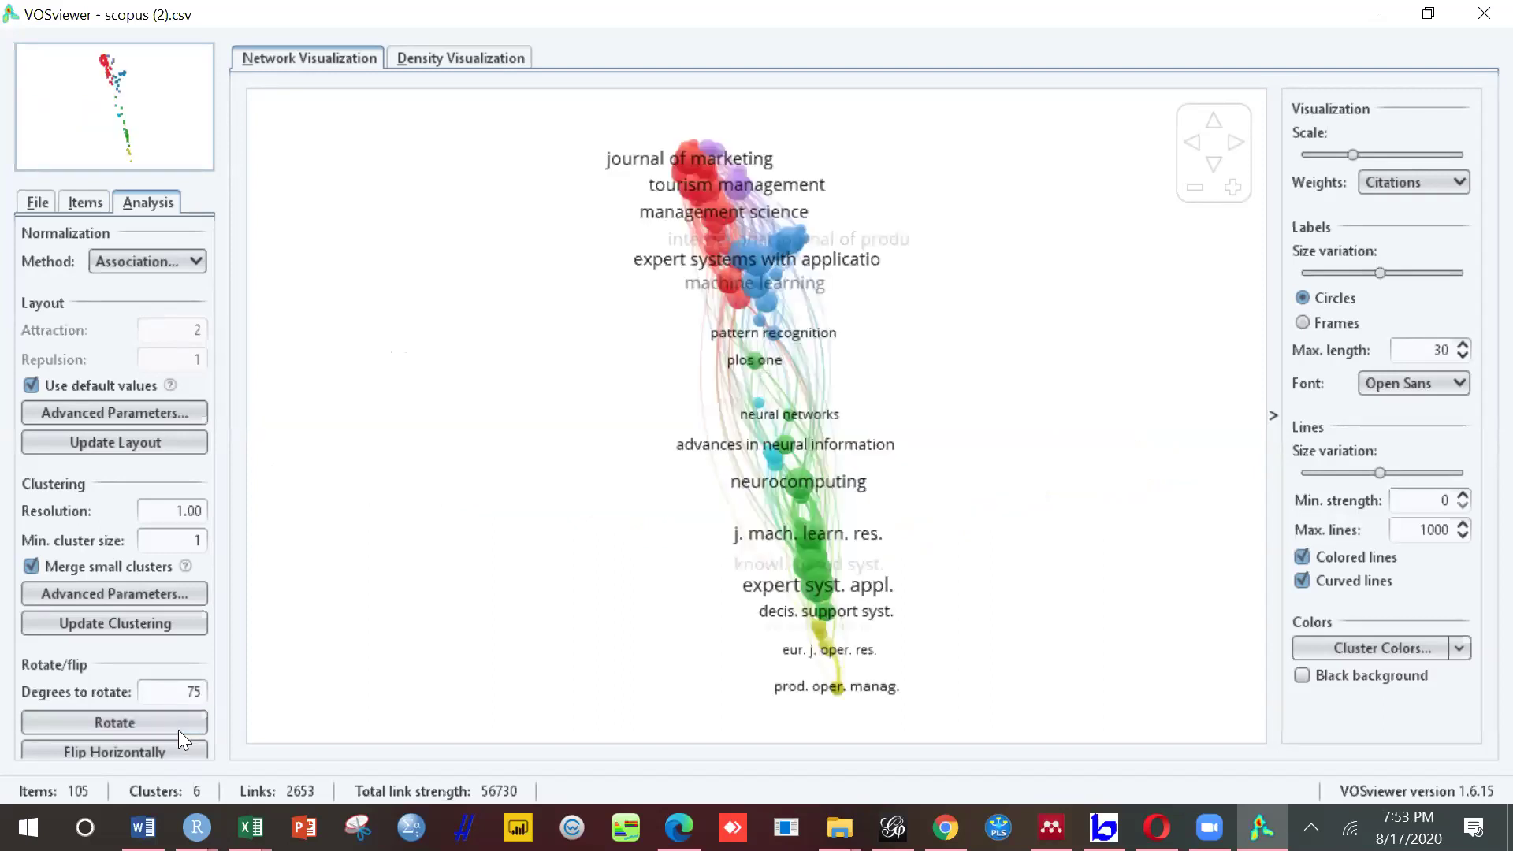
# Step: Rotate the map by a further 120 degrees
pyautogui.doubleClick(186, 691)
pyautogui.press('BackSpace')
pyautogui.write('120')
pyautogui.doubleClick(186, 691)
pyautogui.click(175, 718)
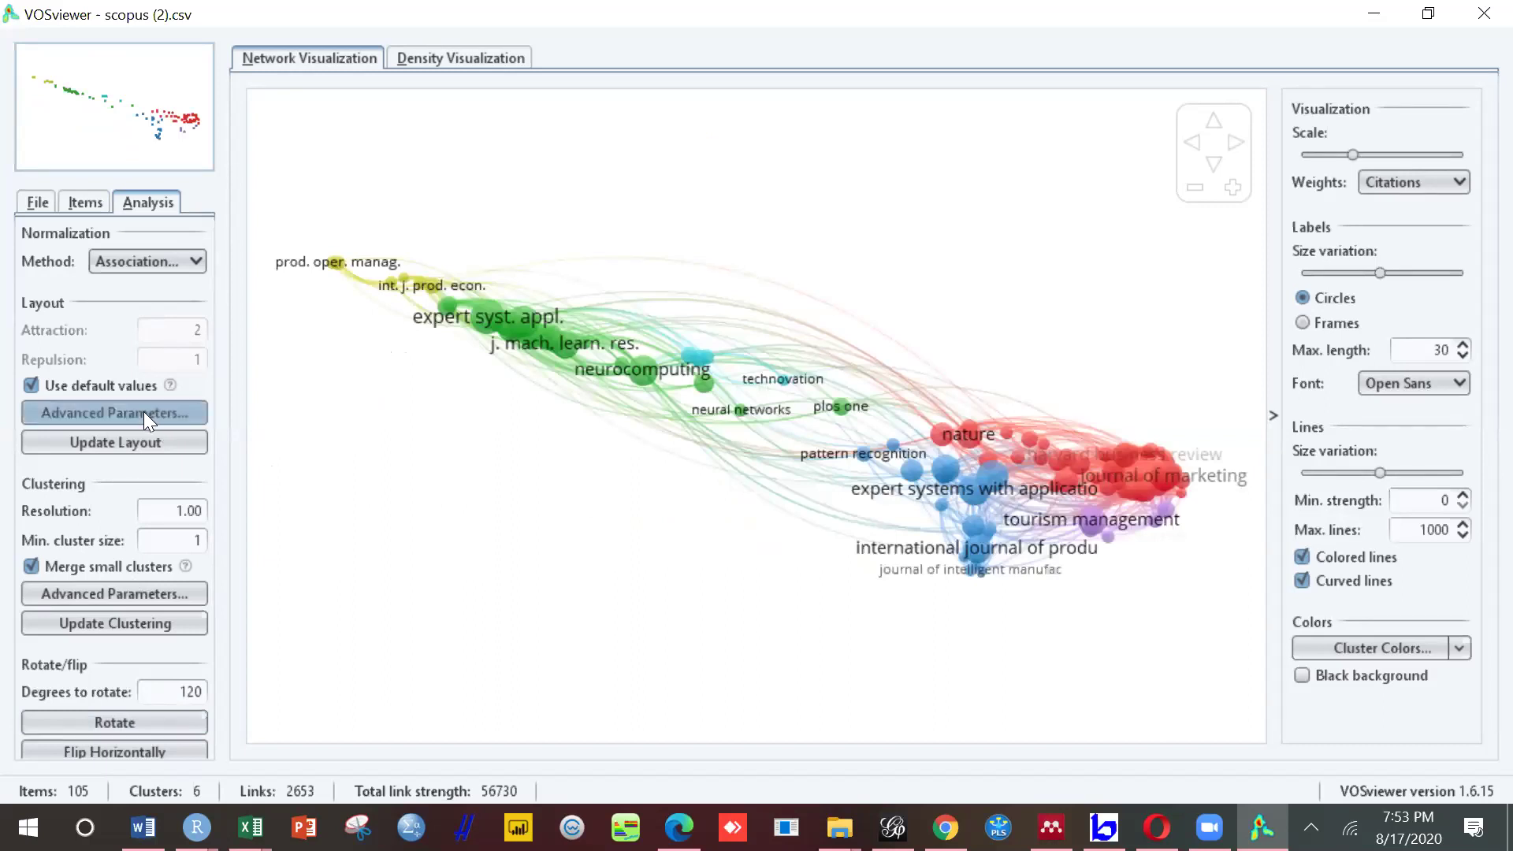
# Step: Set the normalization method to LinLog/modularity
pyautogui.click(185, 256)
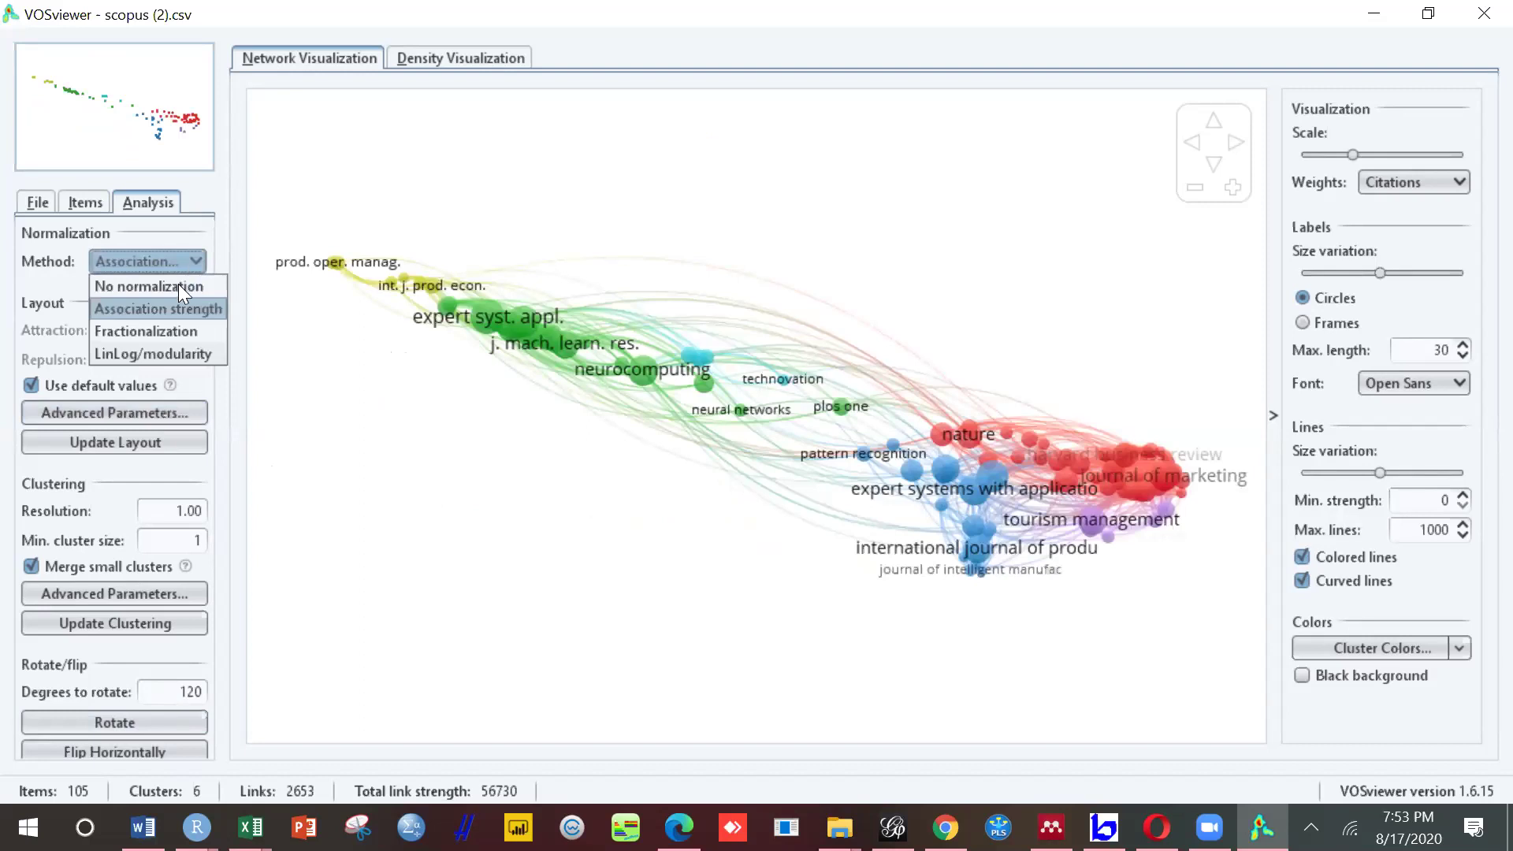
pyautogui.click(177, 354)
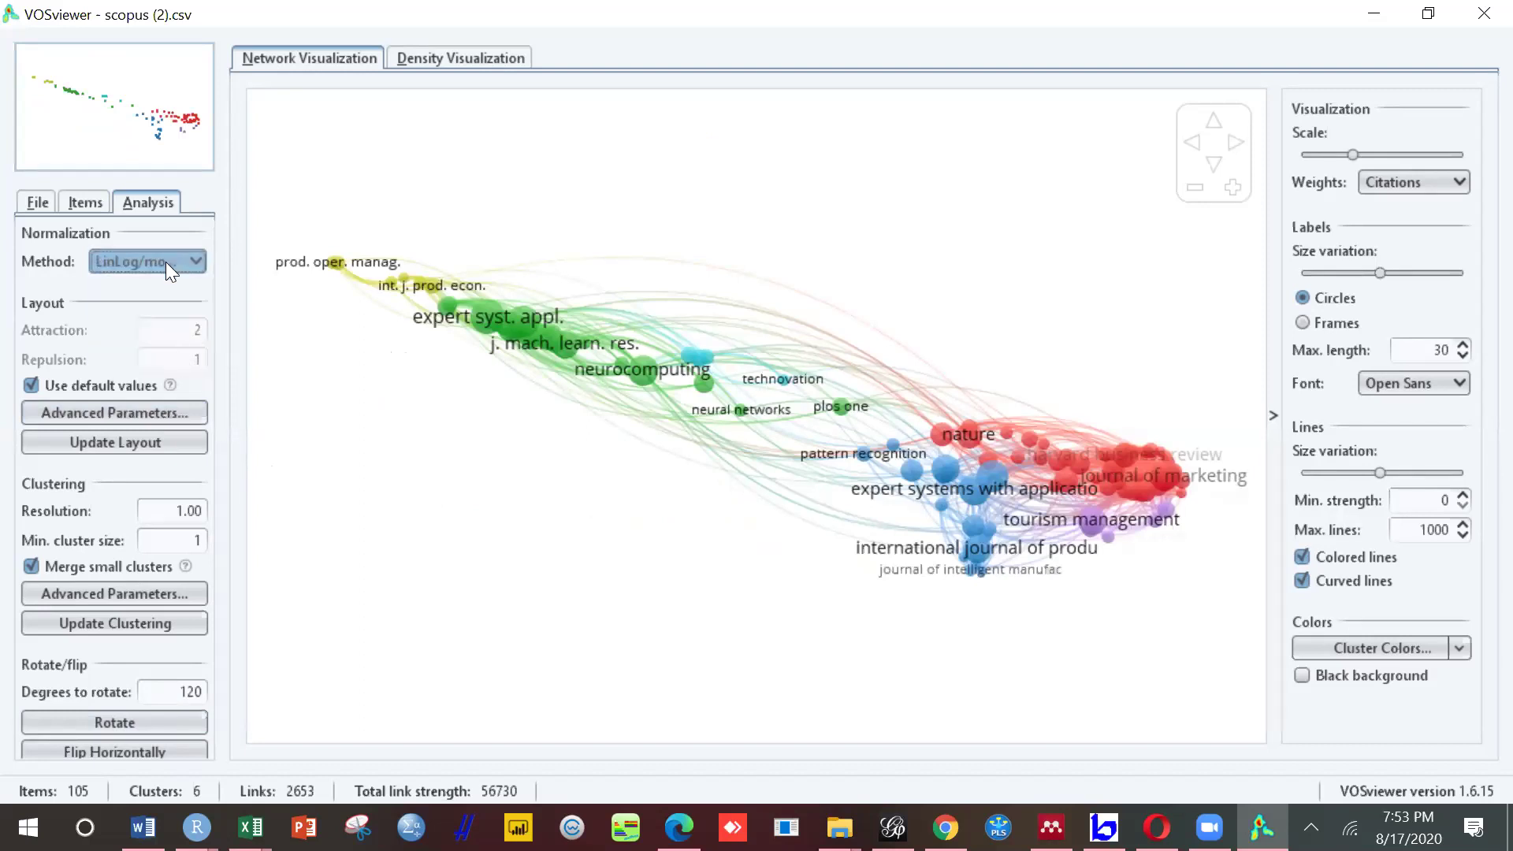
pyautogui.click(194, 263)
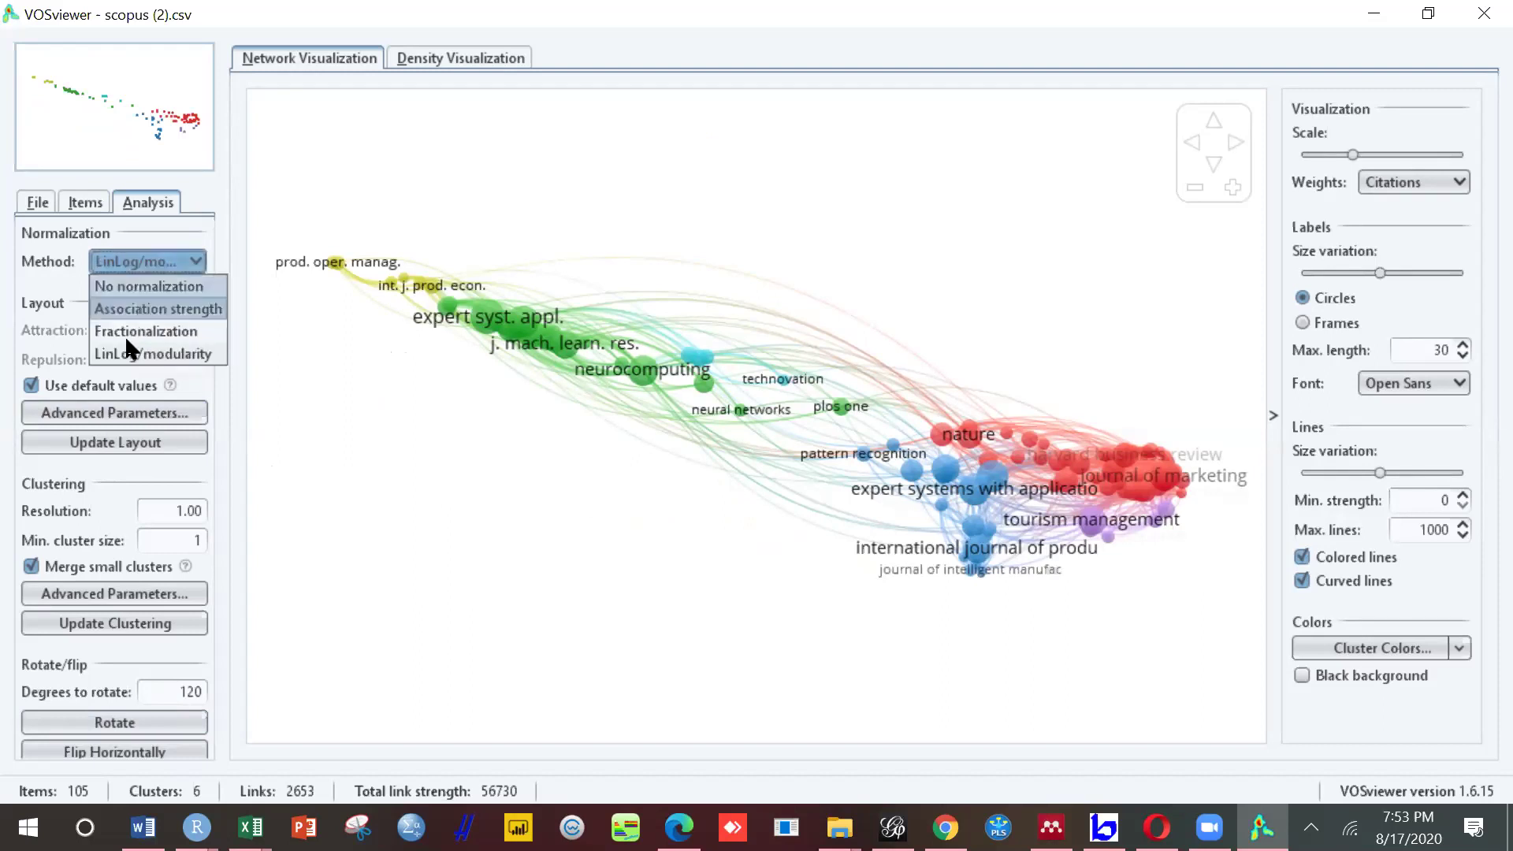
pyautogui.click(280, 317)
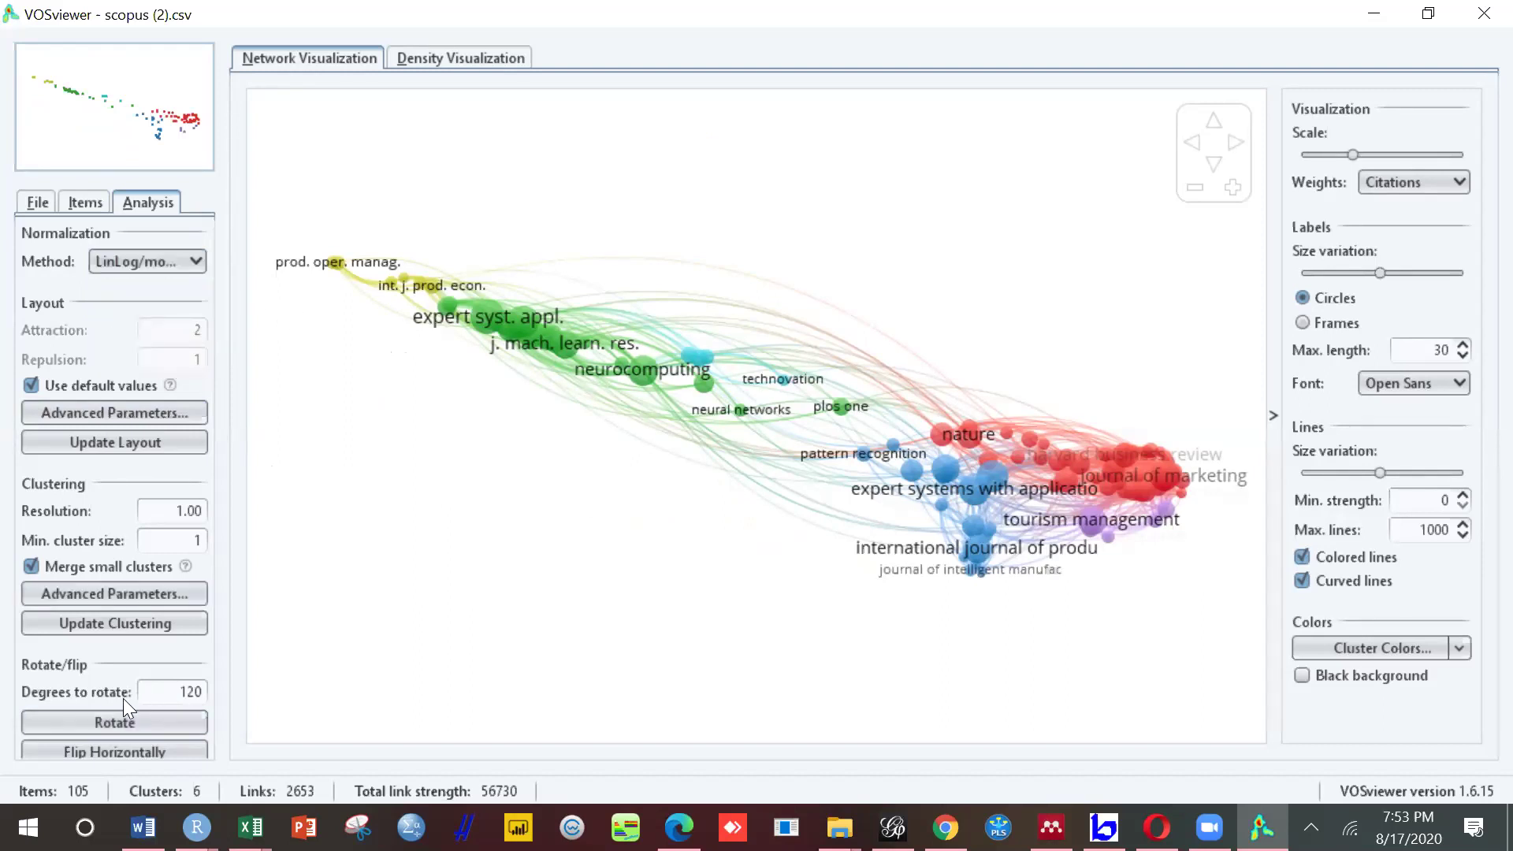
# Step: Rotate the map by another 120 degrees, flip it horizontally, and update the clustering
pyautogui.click(123, 722)
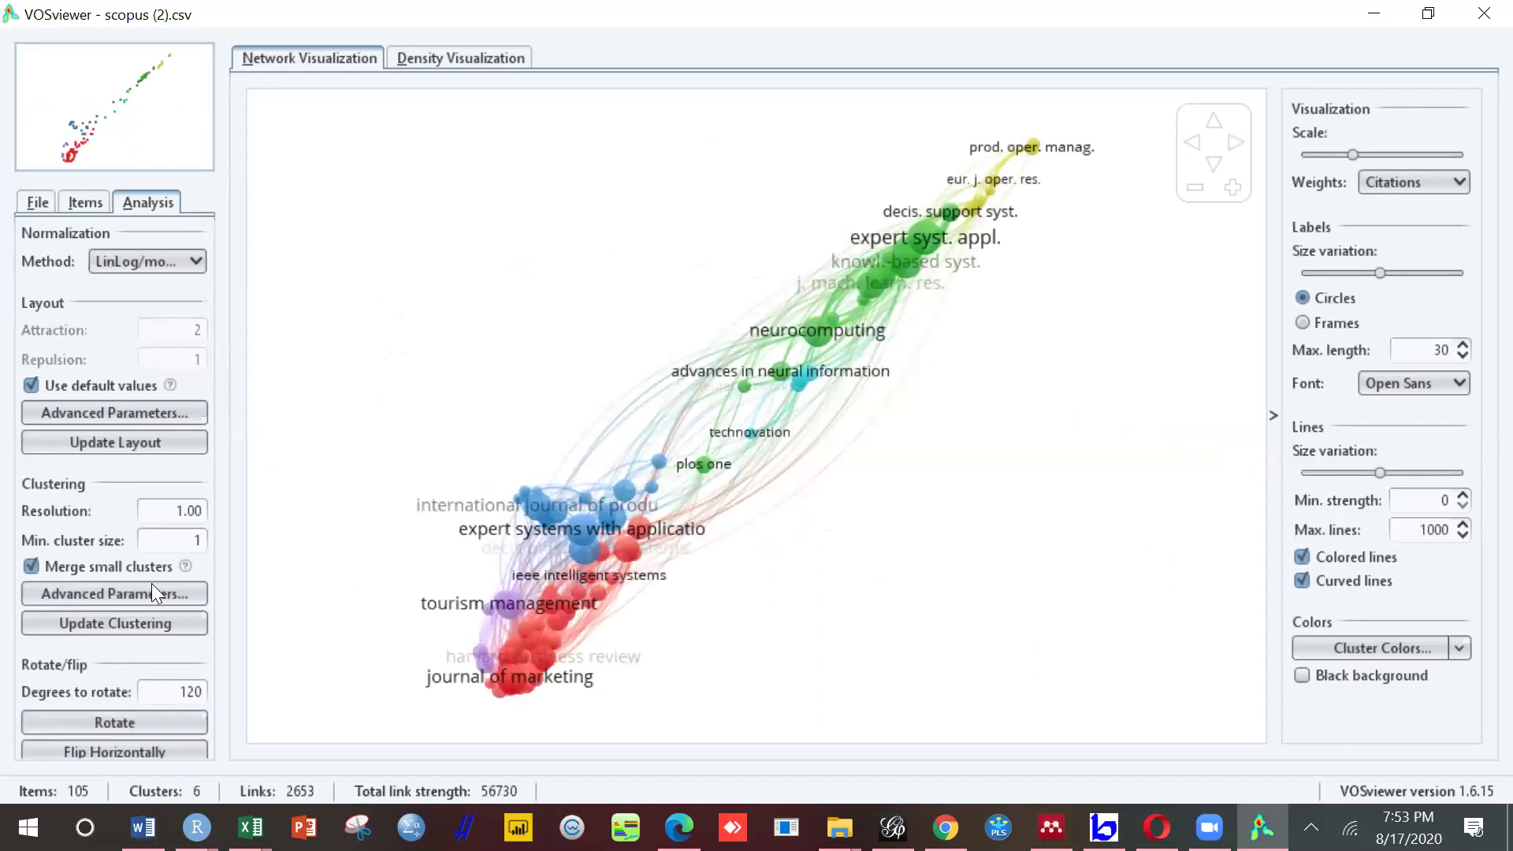
pyautogui.click(140, 753)
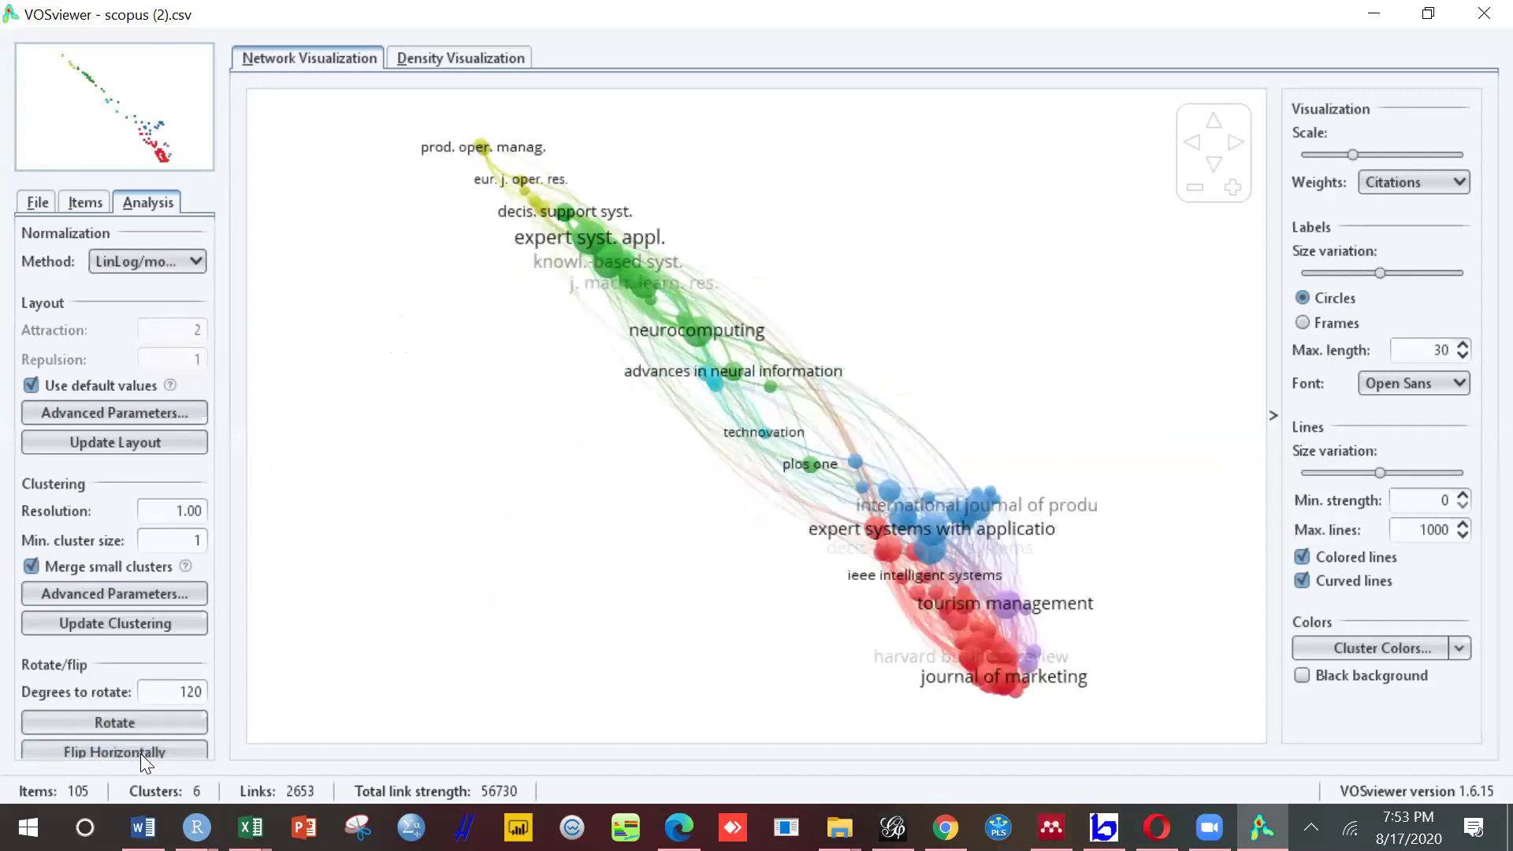
pyautogui.click(150, 623)
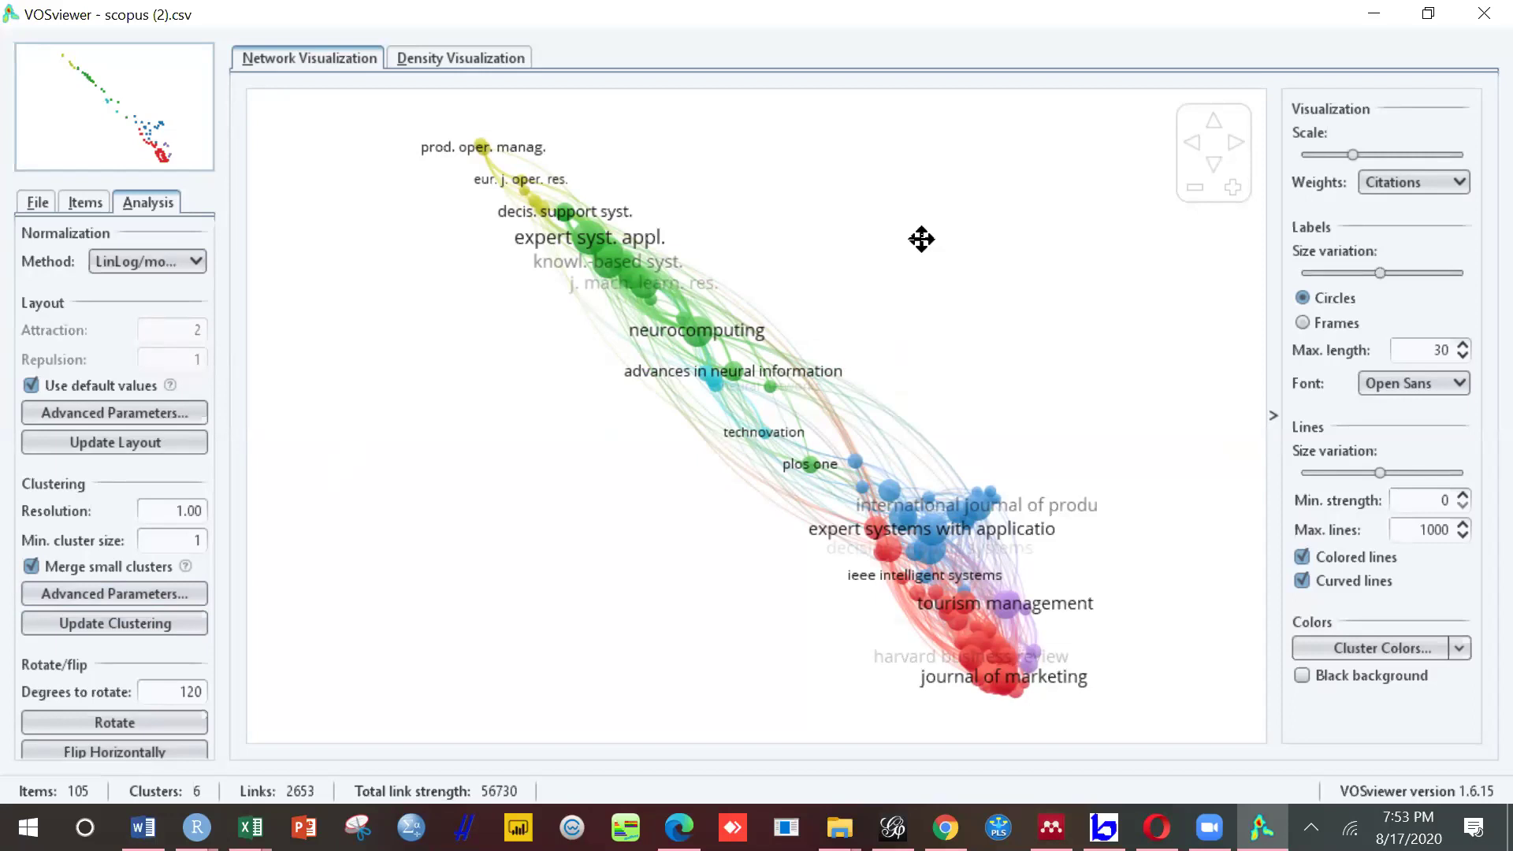
# Step: Increase the visualization scale of the journal map and slightly reduce the label size variation
pyautogui.click(1390, 156)
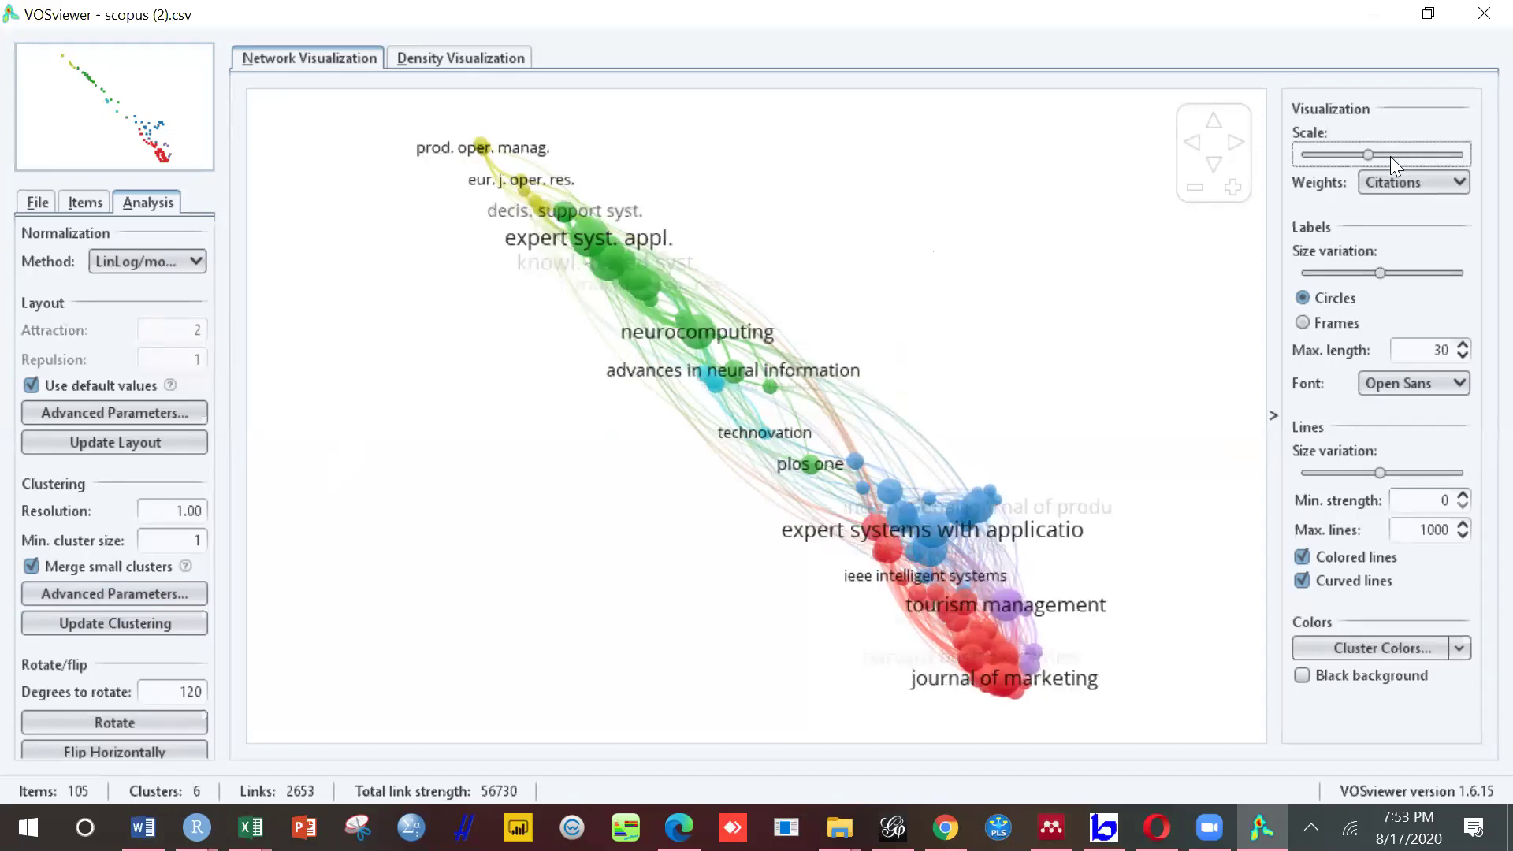
pyautogui.moveTo(1396, 156); pyautogui.dragTo(1422, 149)
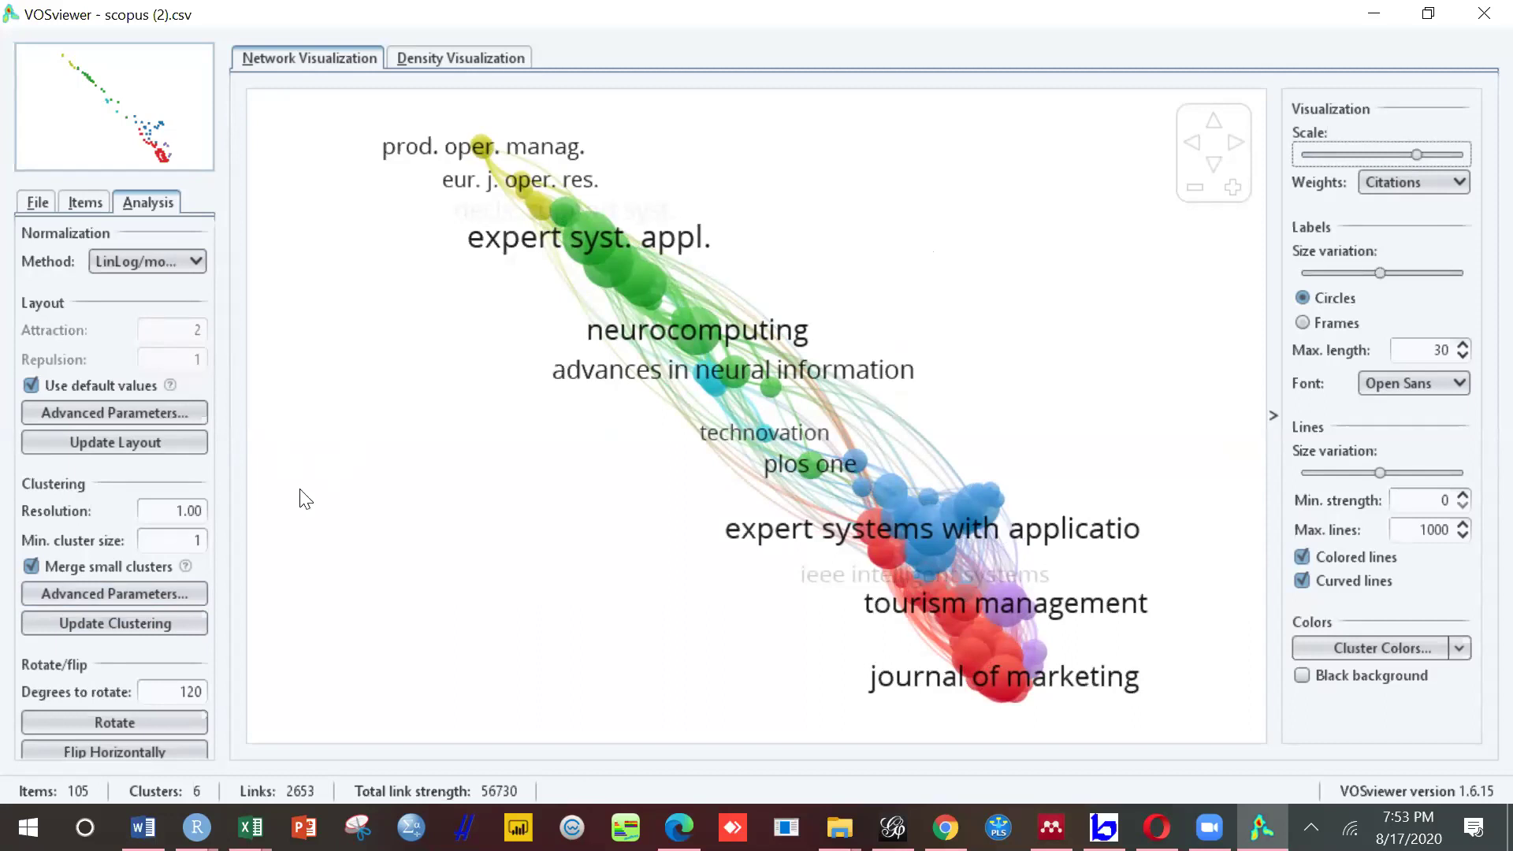
pyautogui.click(1348, 275)
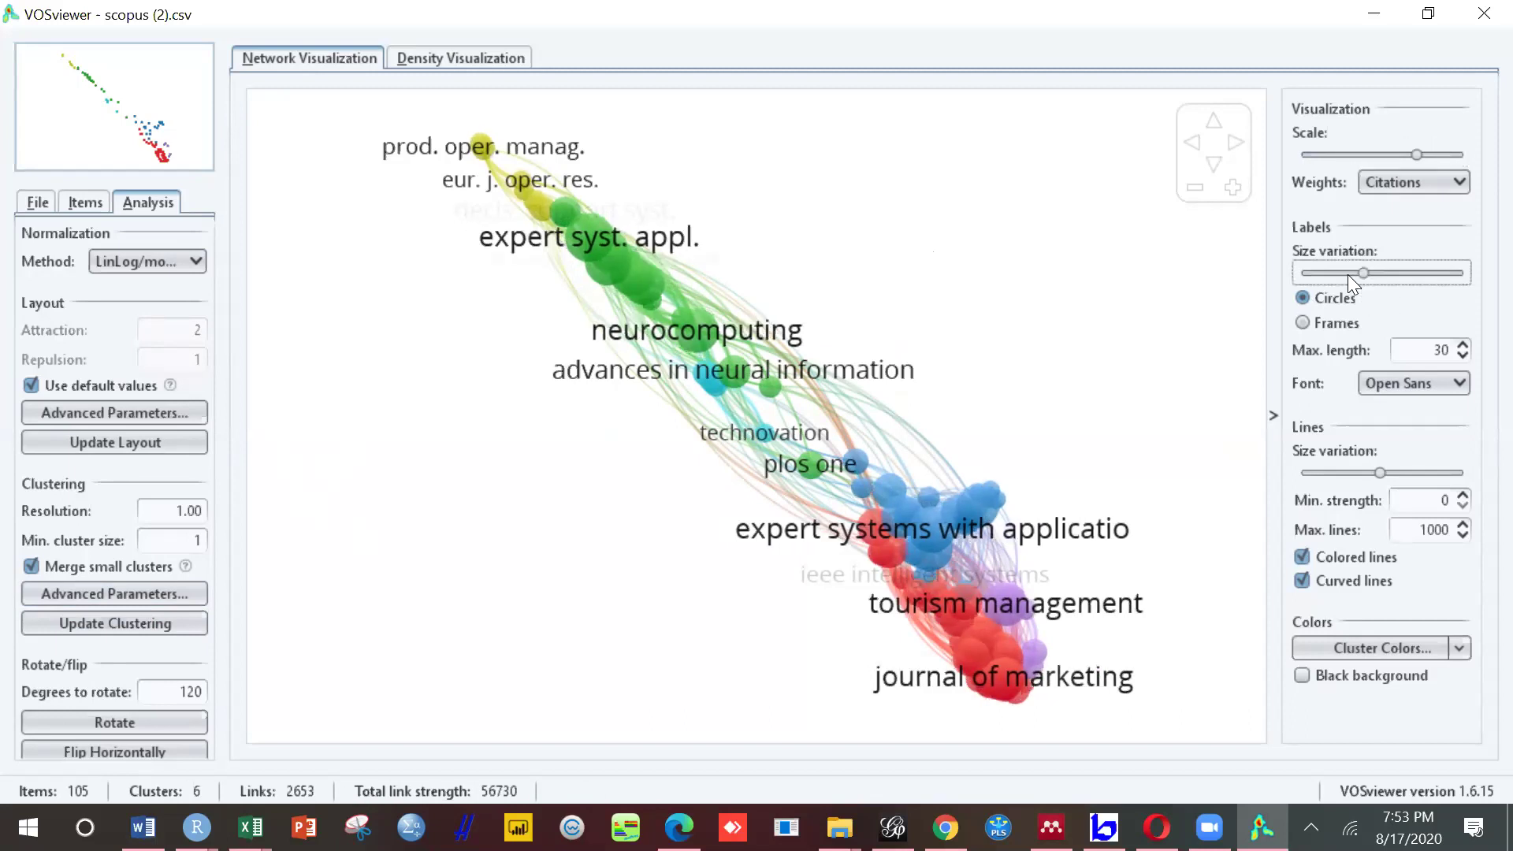
# Step: Try displaying the journals as frames and return to circles
pyautogui.click(1334, 322)
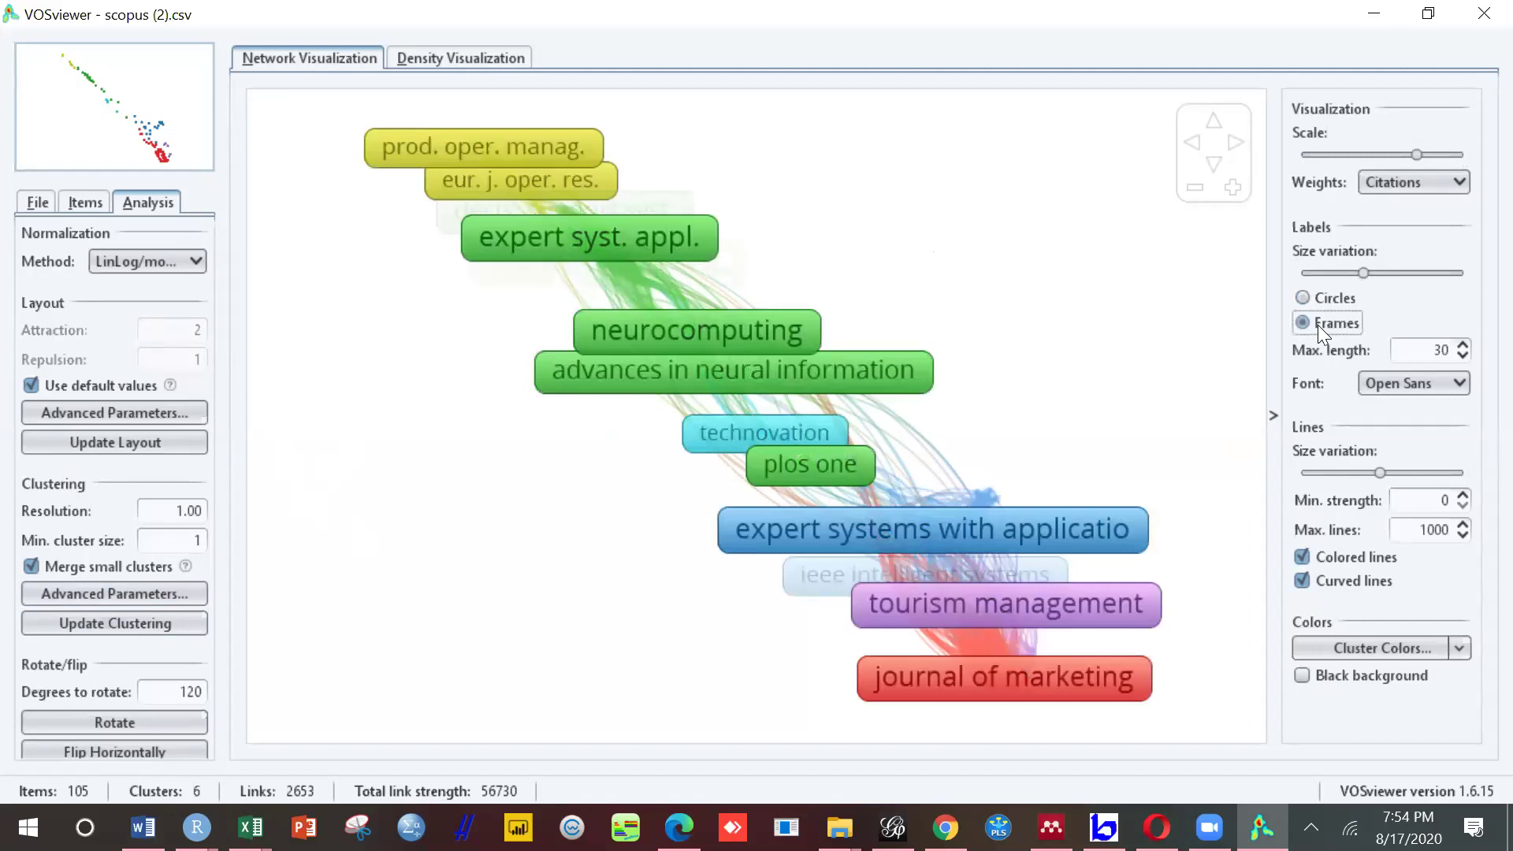
pyautogui.click(1324, 290)
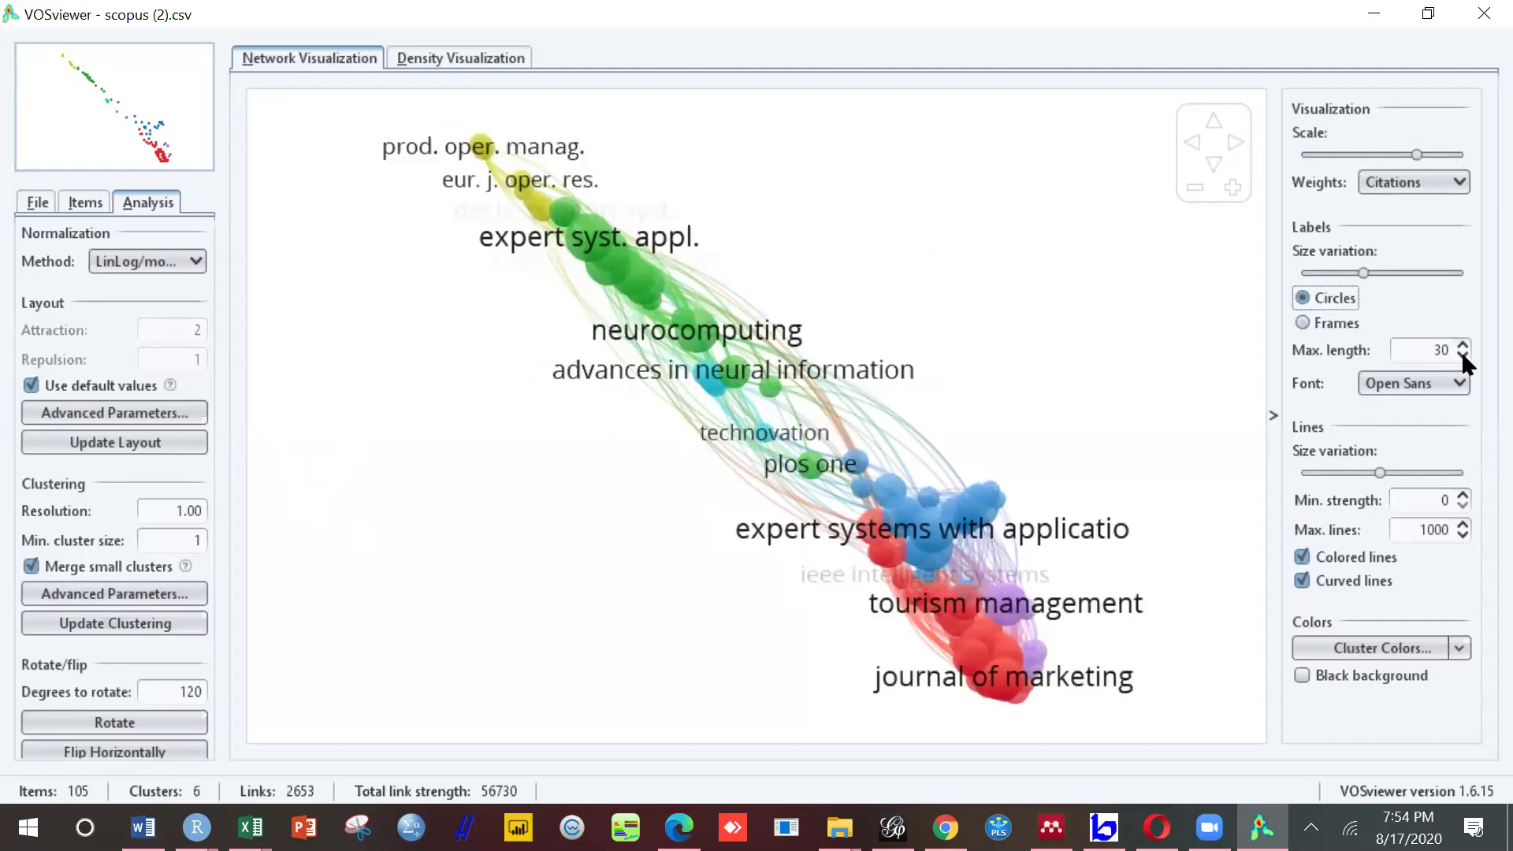
# Step: Limit the label length to 22 characters and set the label font to SansSerif after trying Amble
pyautogui.moveTo(1461, 351); pyautogui.dragTo(1457, 366)
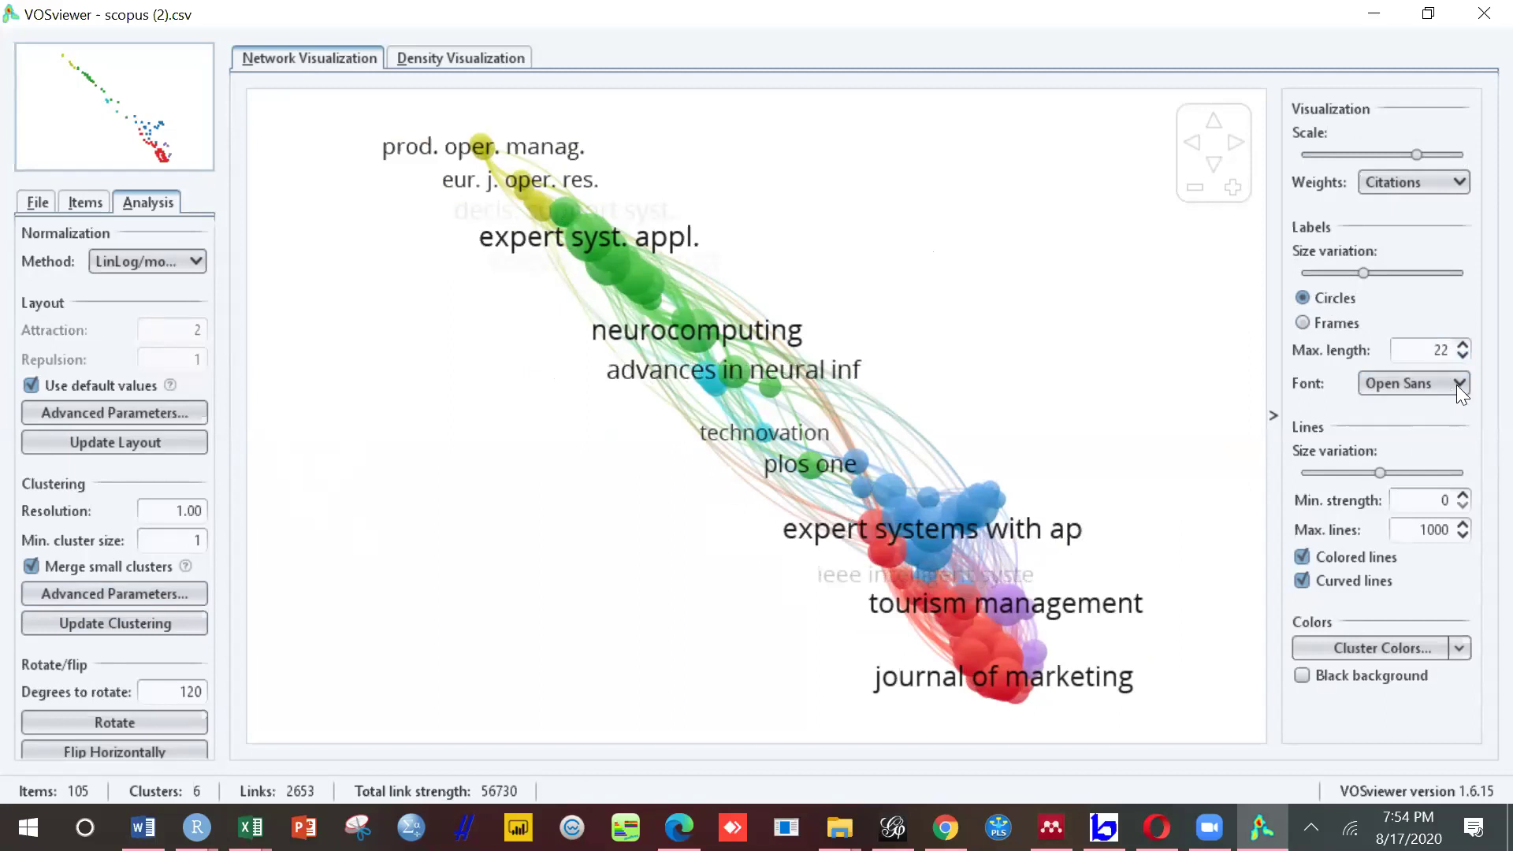
pyautogui.click(1456, 384)
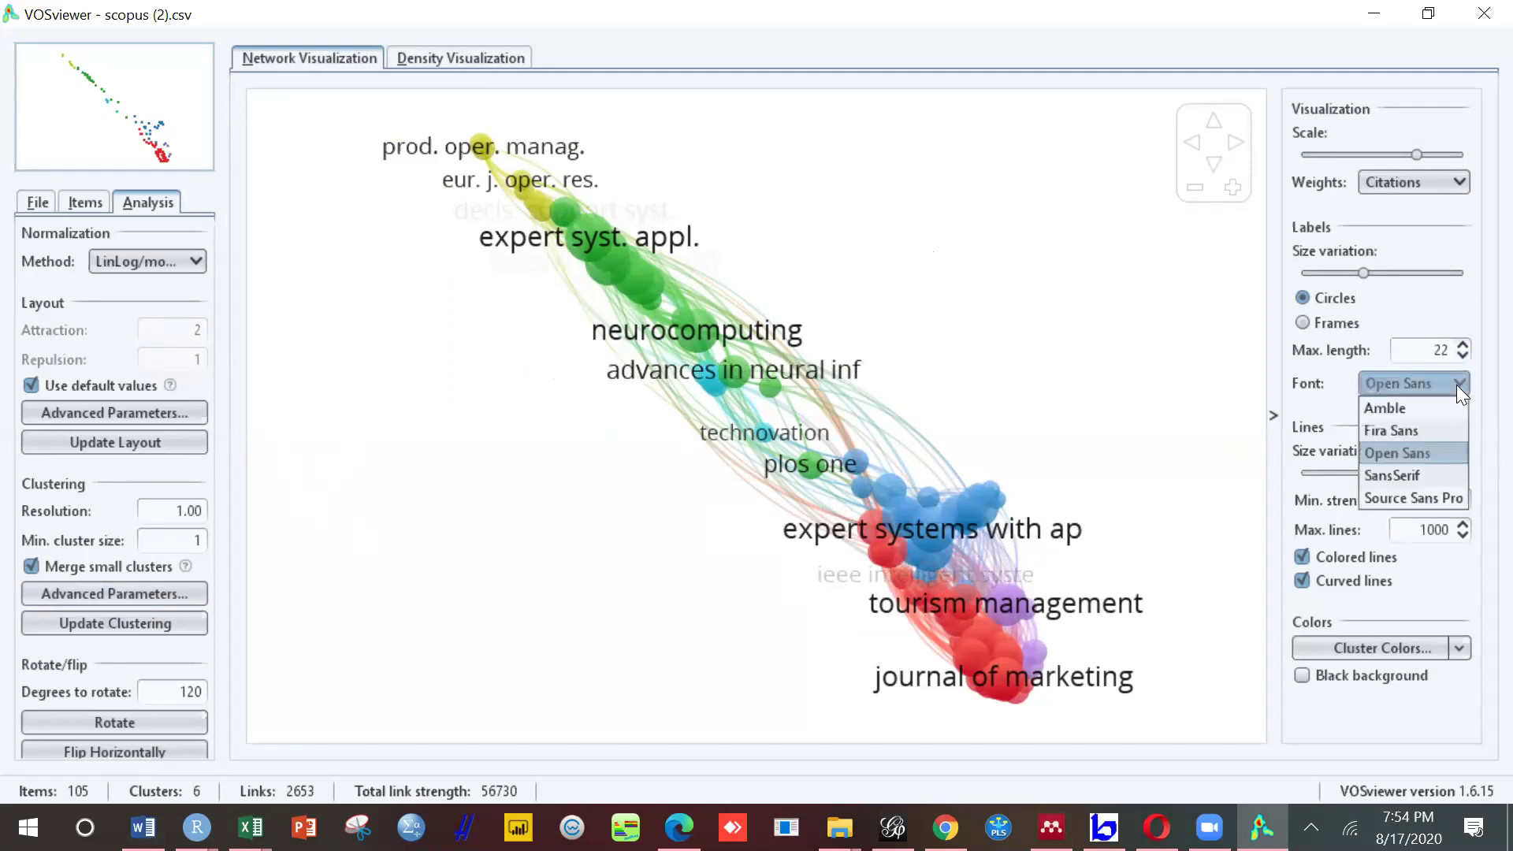
pyautogui.click(1399, 411)
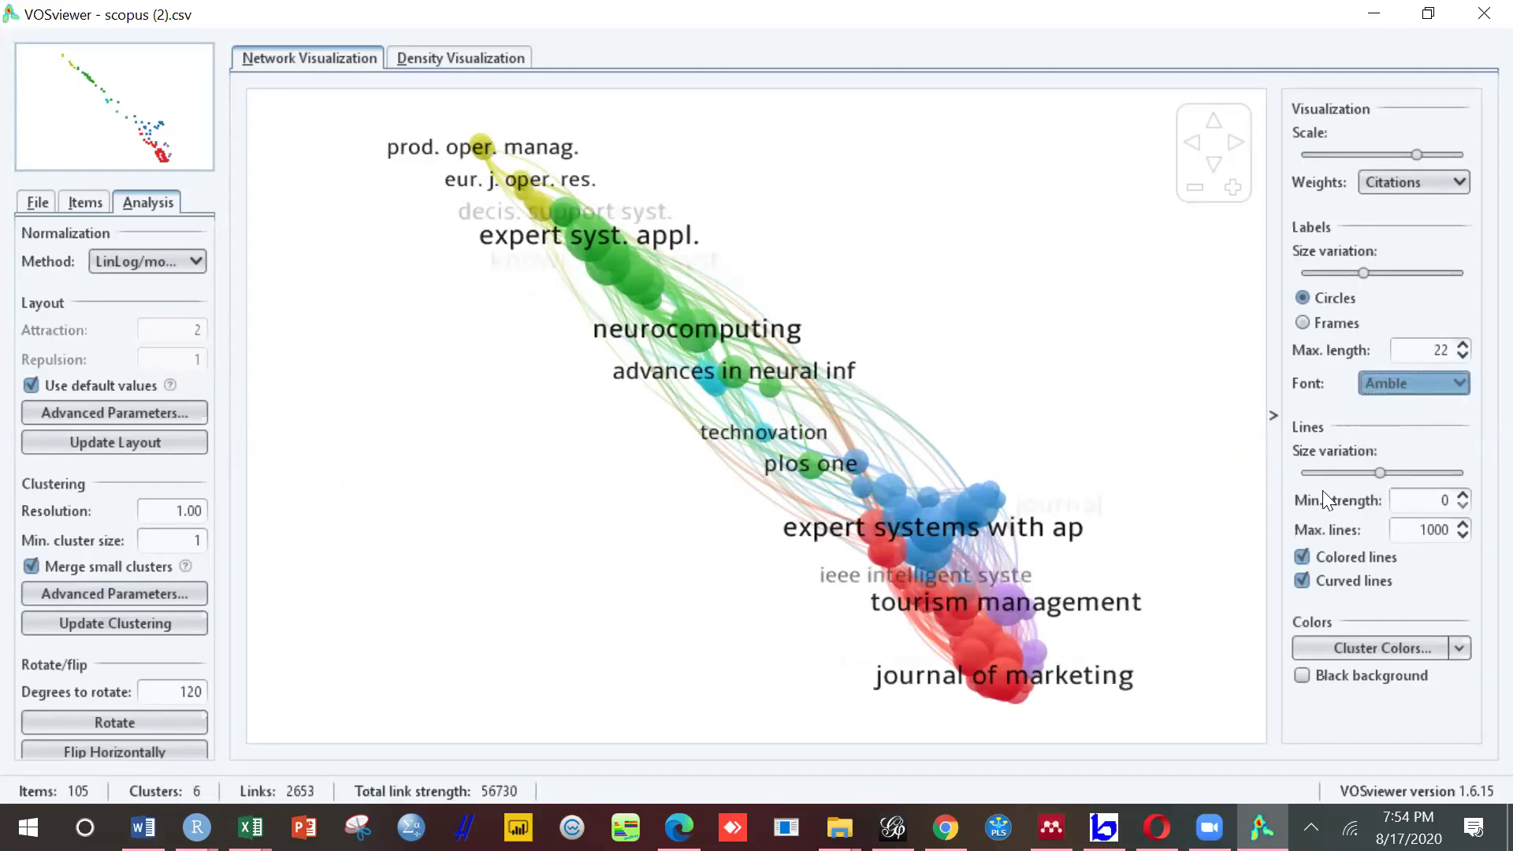
pyautogui.click(1456, 385)
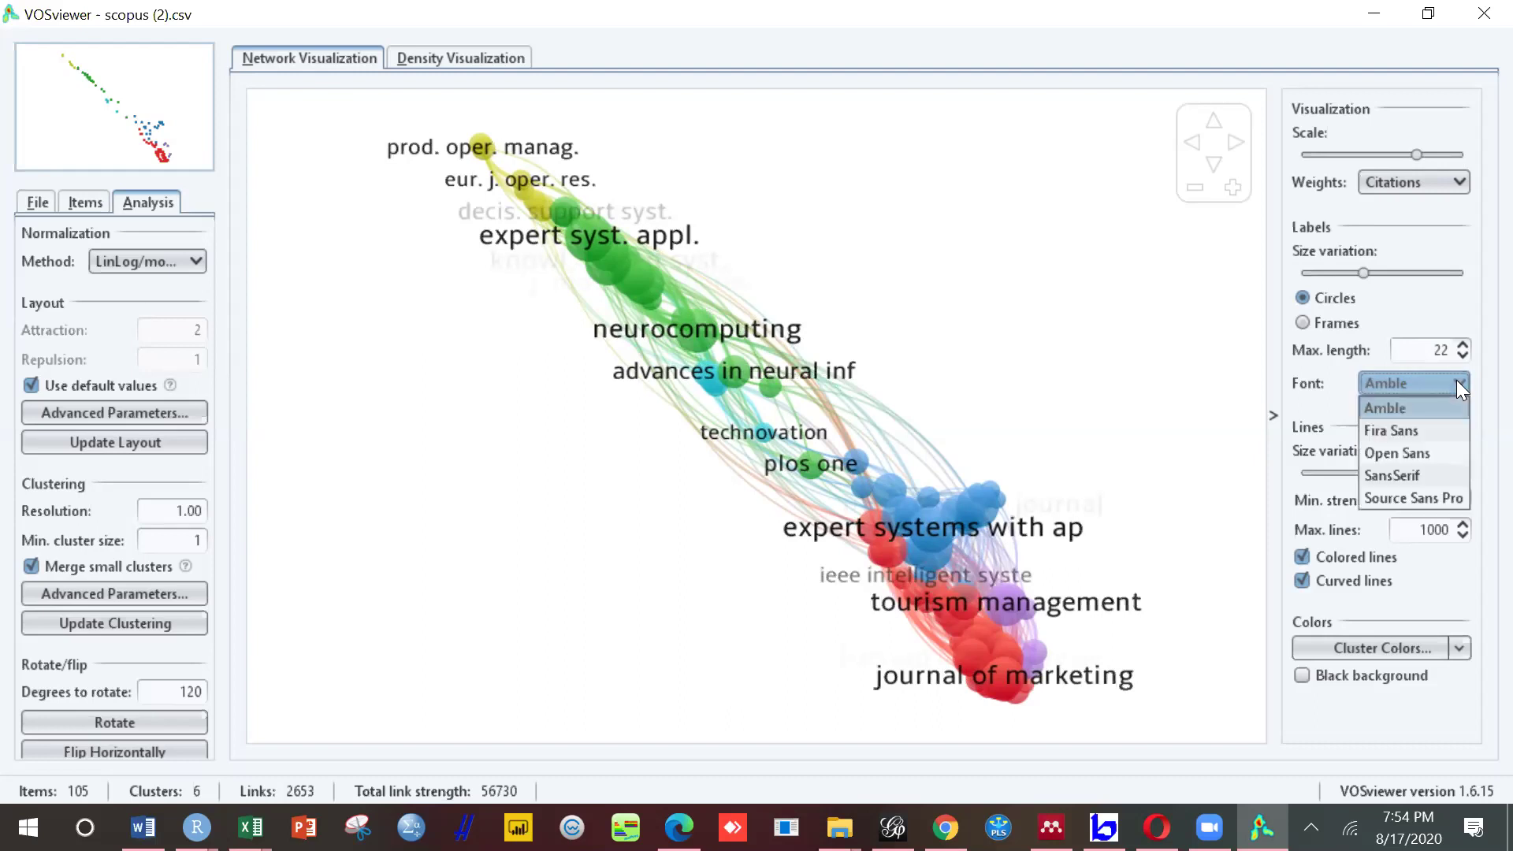
pyautogui.click(1407, 476)
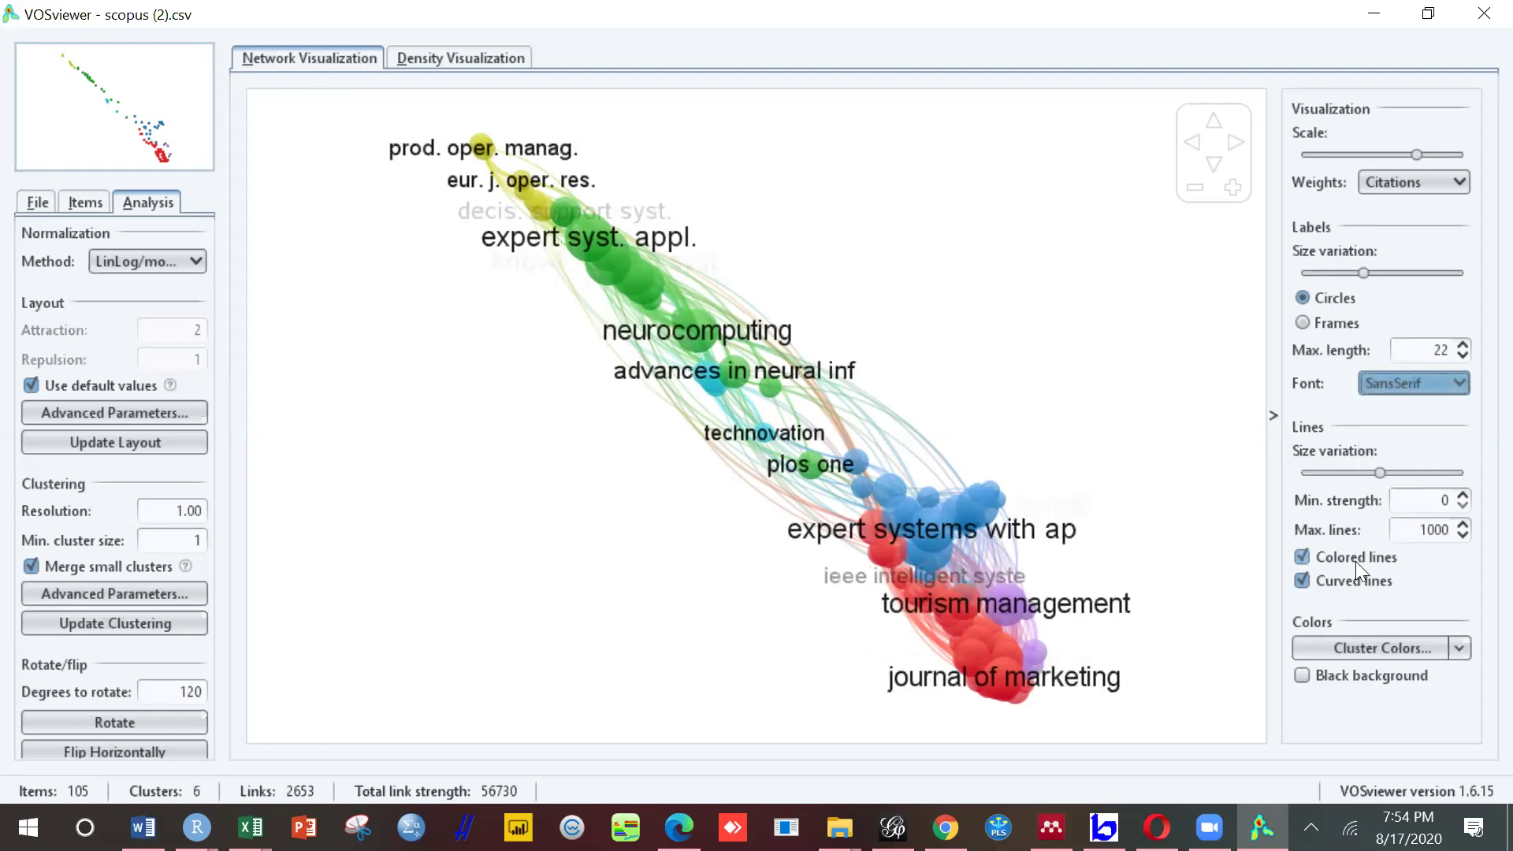
# Step: Try a black background for the map, check the cluster color options, and restore the white background
pyautogui.click(1394, 676)
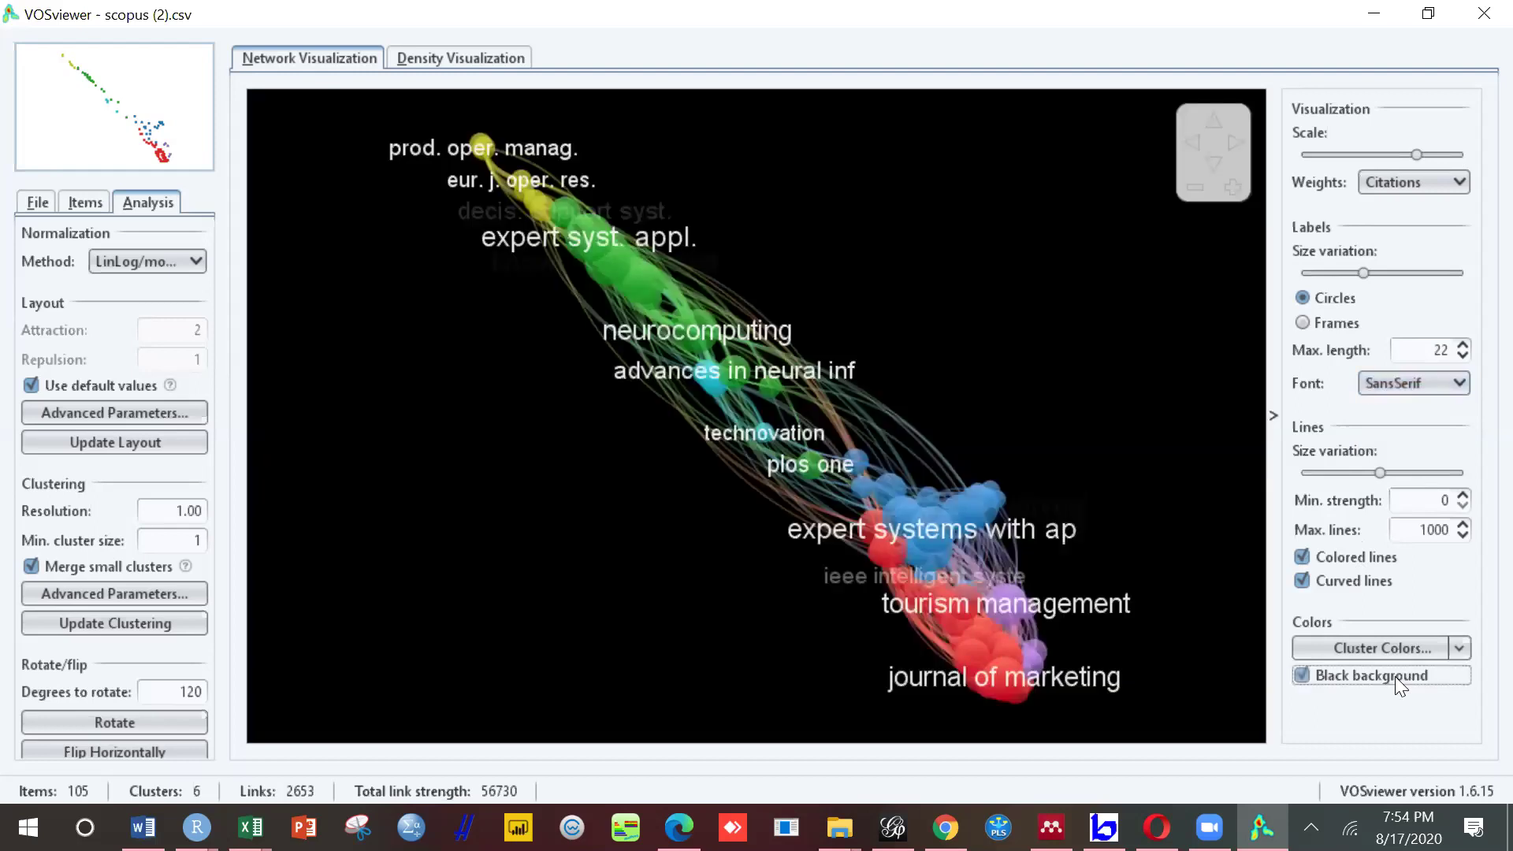
pyautogui.click(1459, 648)
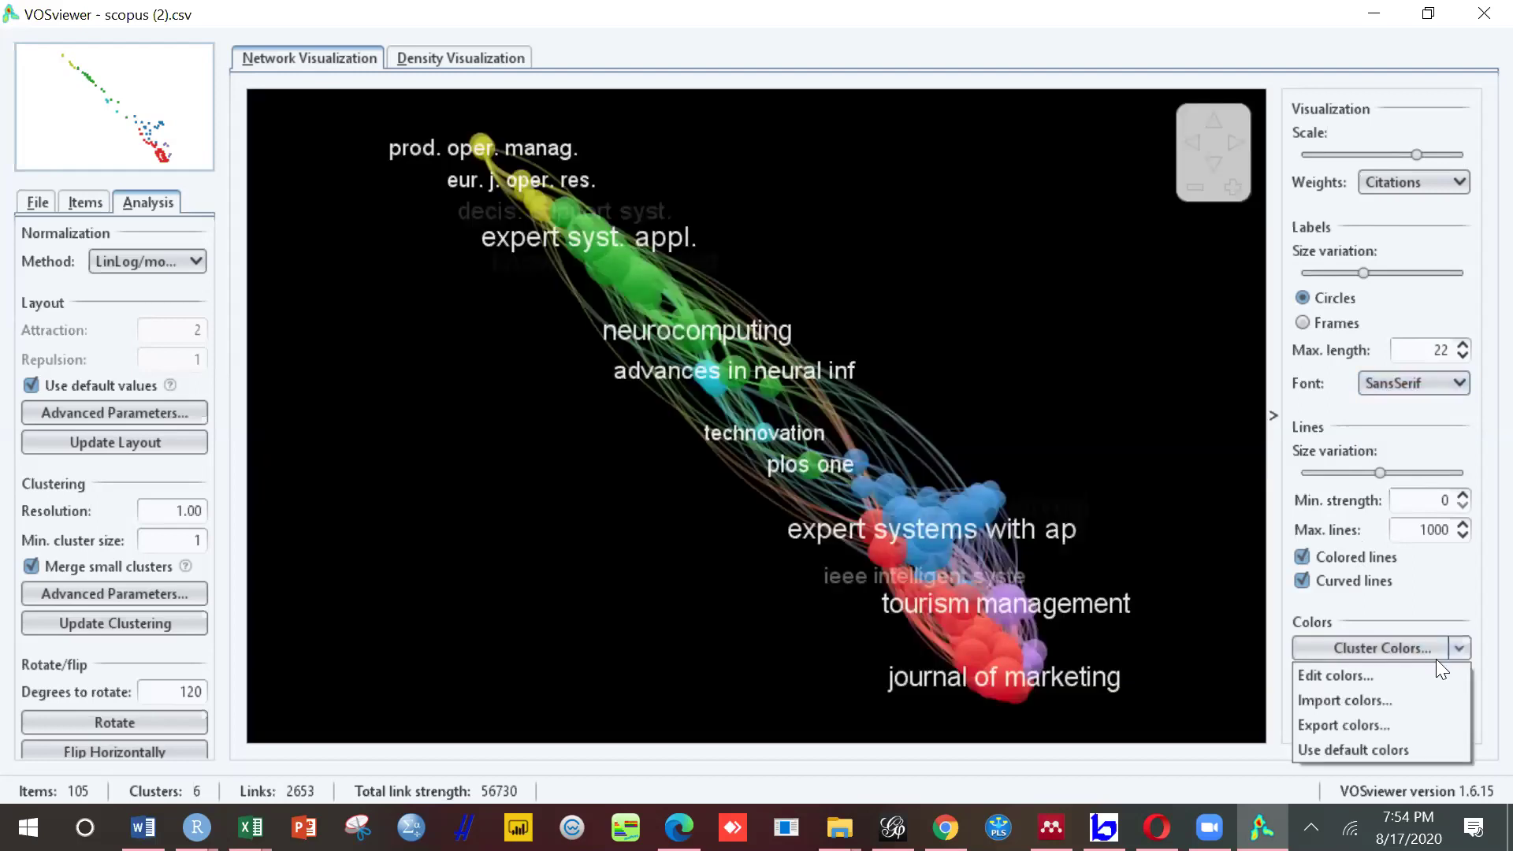
pyautogui.click(1231, 643)
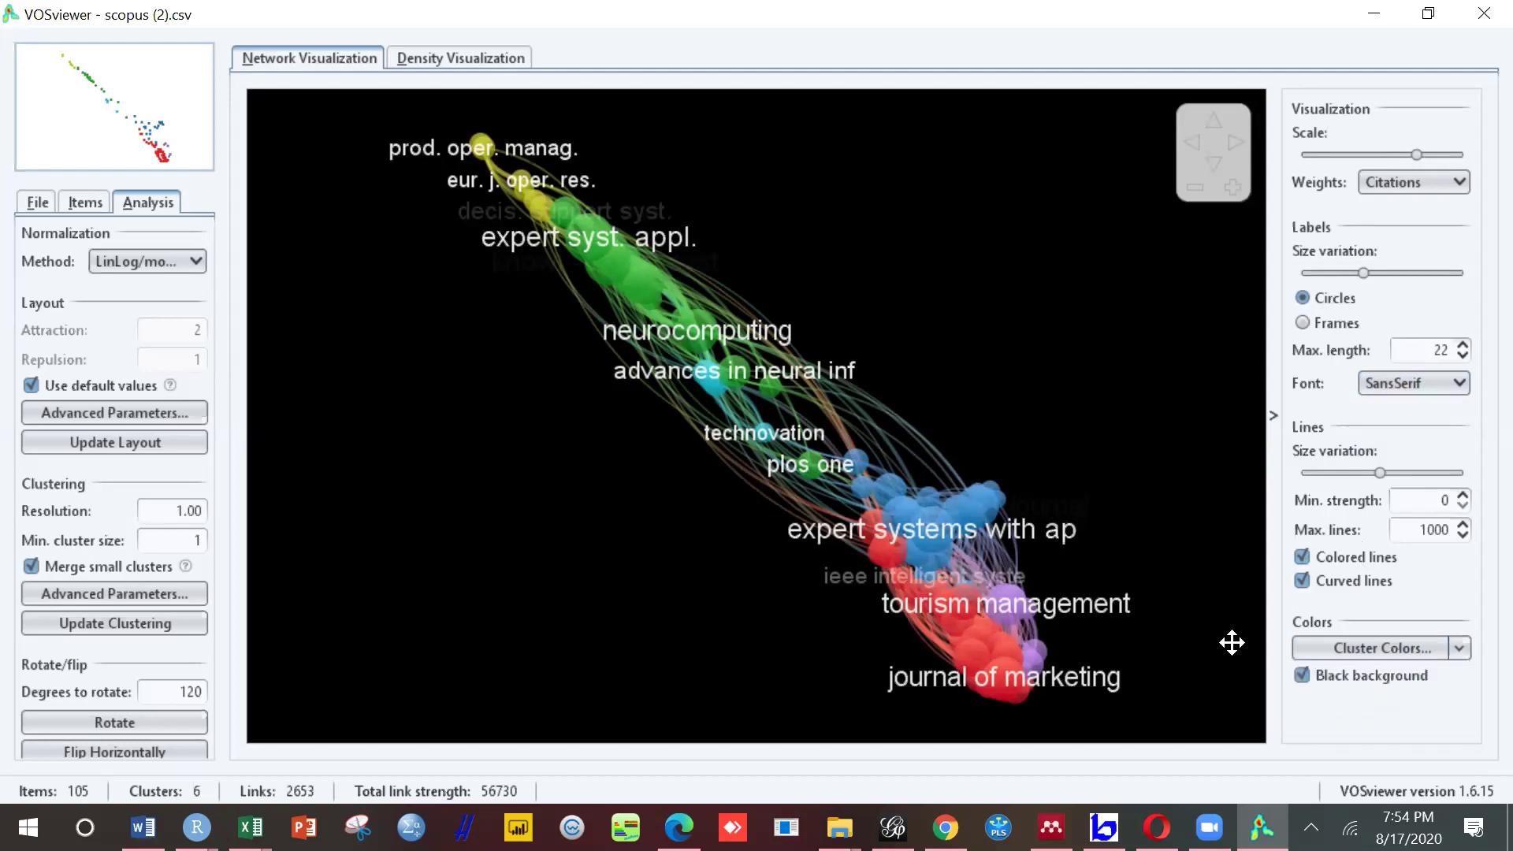
pyautogui.click(1299, 673)
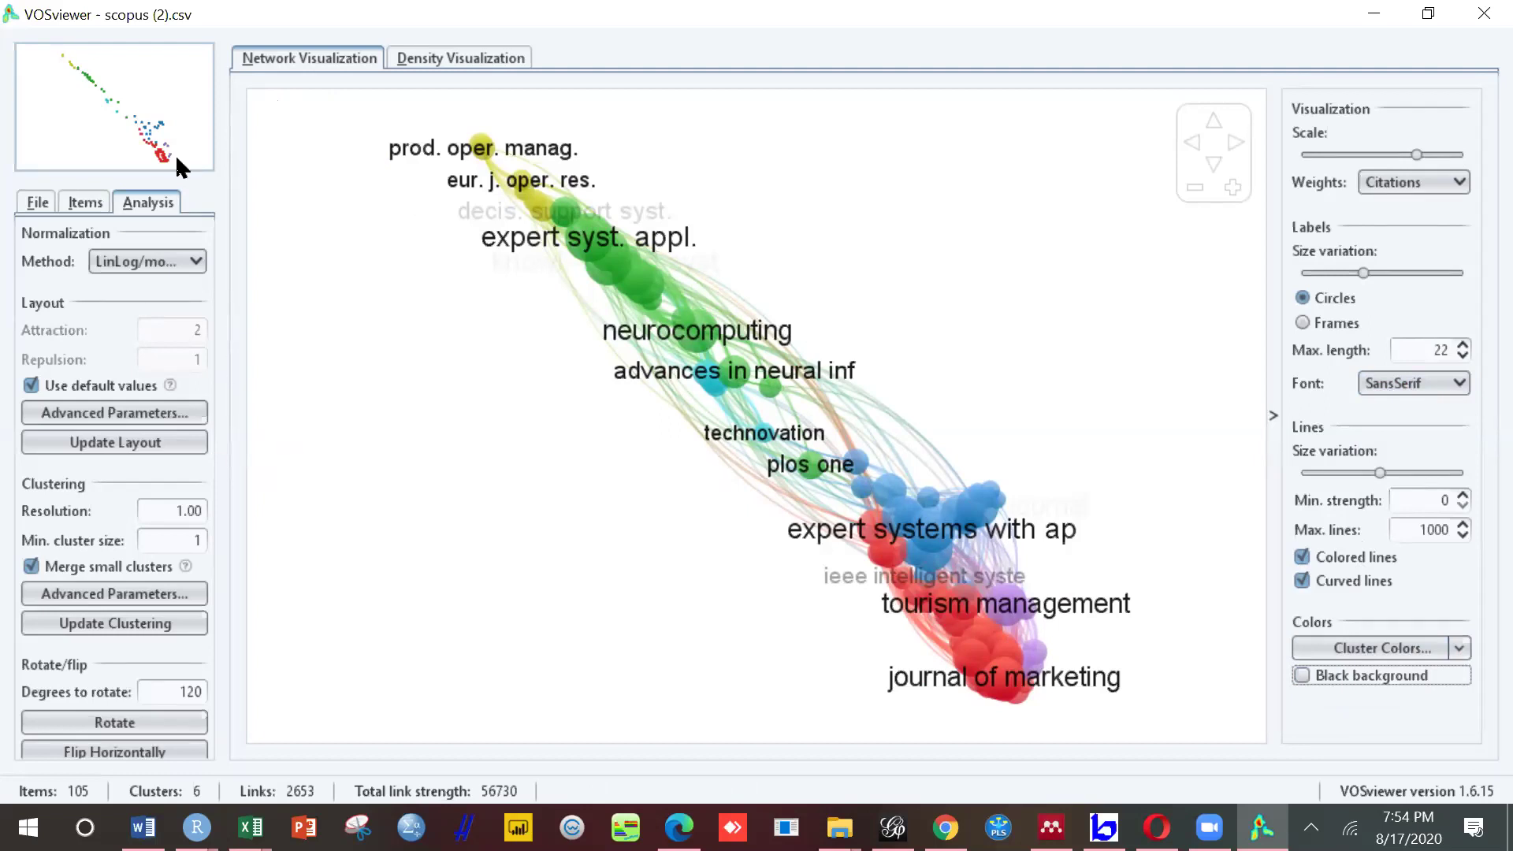
# Step: Show the density visualization of the journal map and examine its densest areas
pyautogui.click(36, 202)
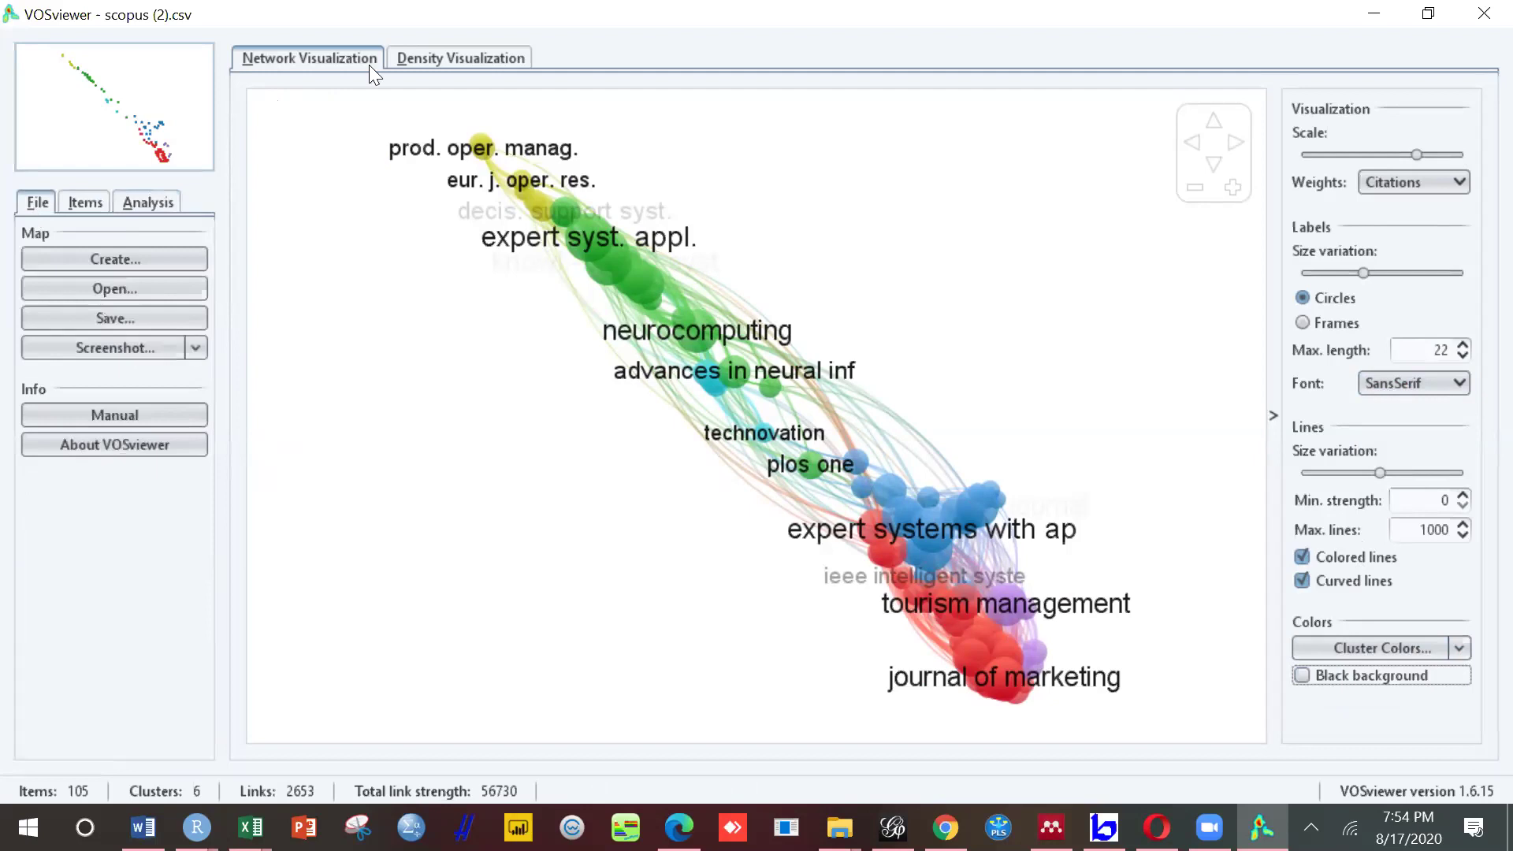
pyautogui.click(466, 59)
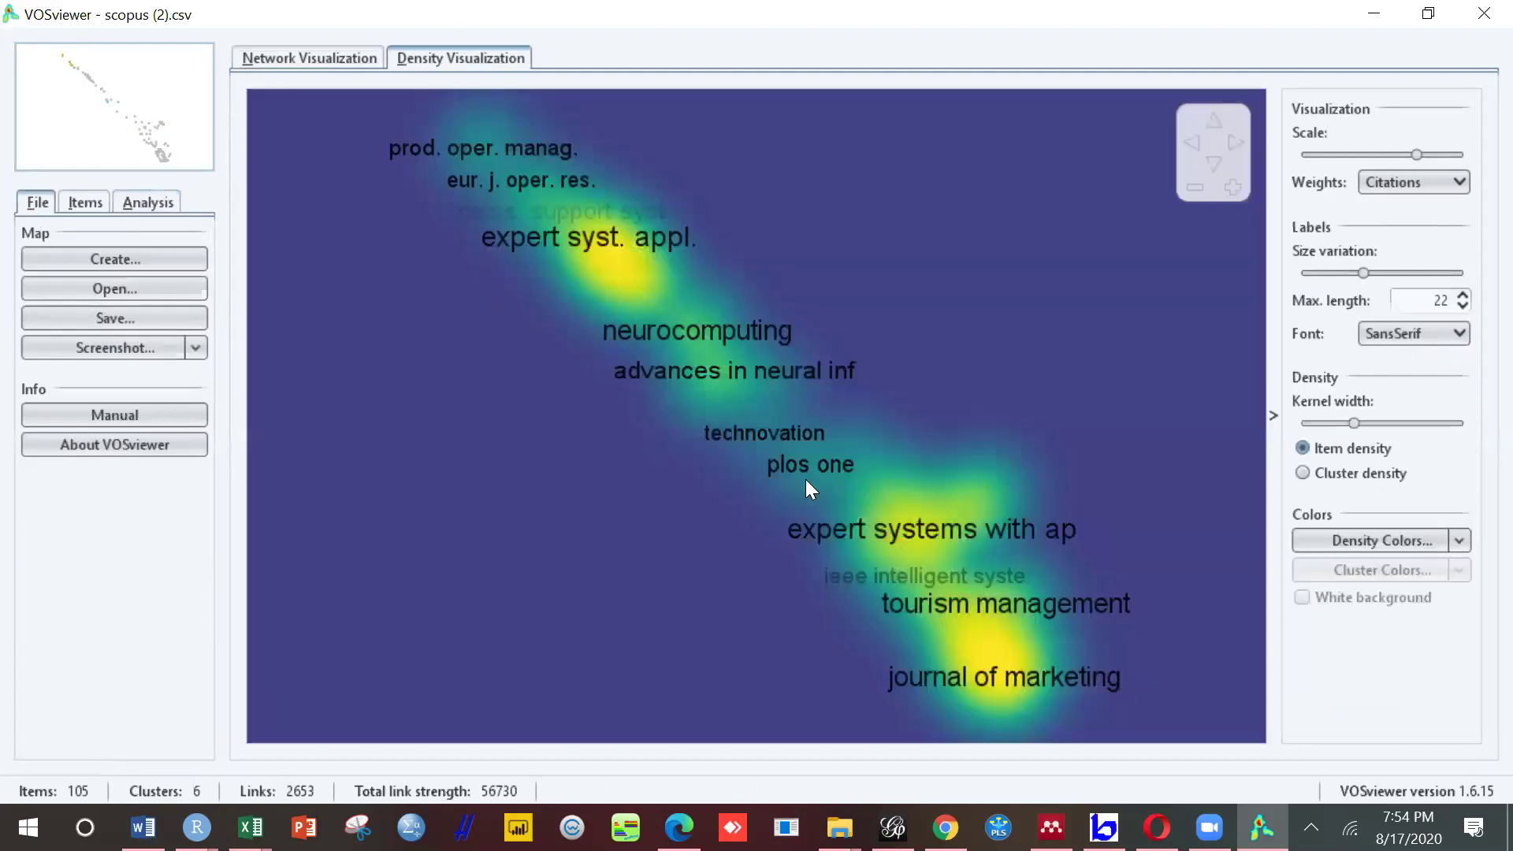
pyautogui.moveTo(608, 266)
# Step: Start a new bibliographic map from the Scopus file scopus (2).csv, using co-authorship analysis with countries as the unit
pyautogui.click(93, 253)
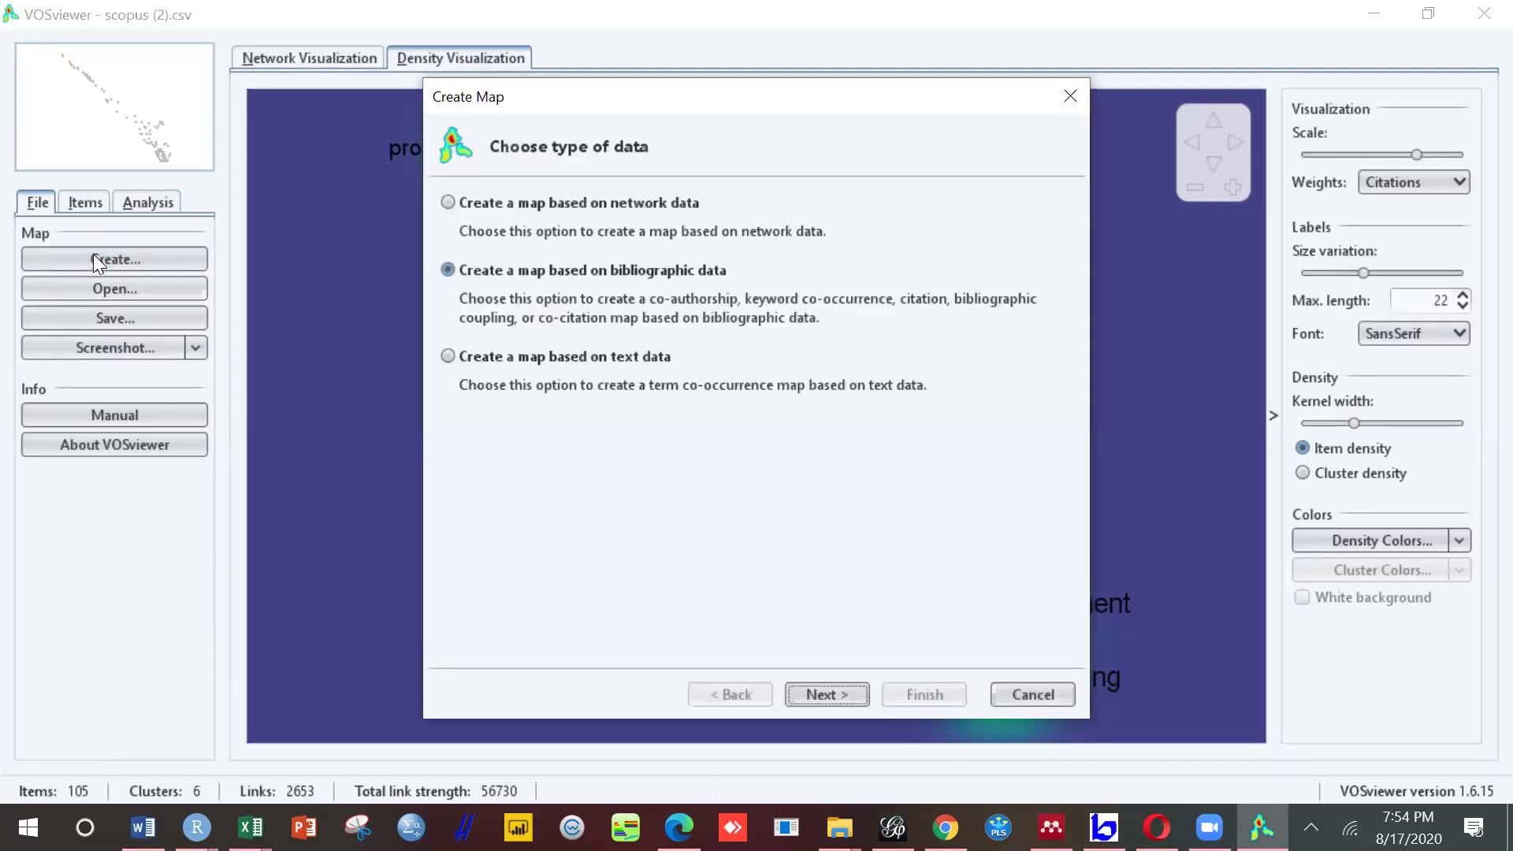
pyautogui.click(847, 695)
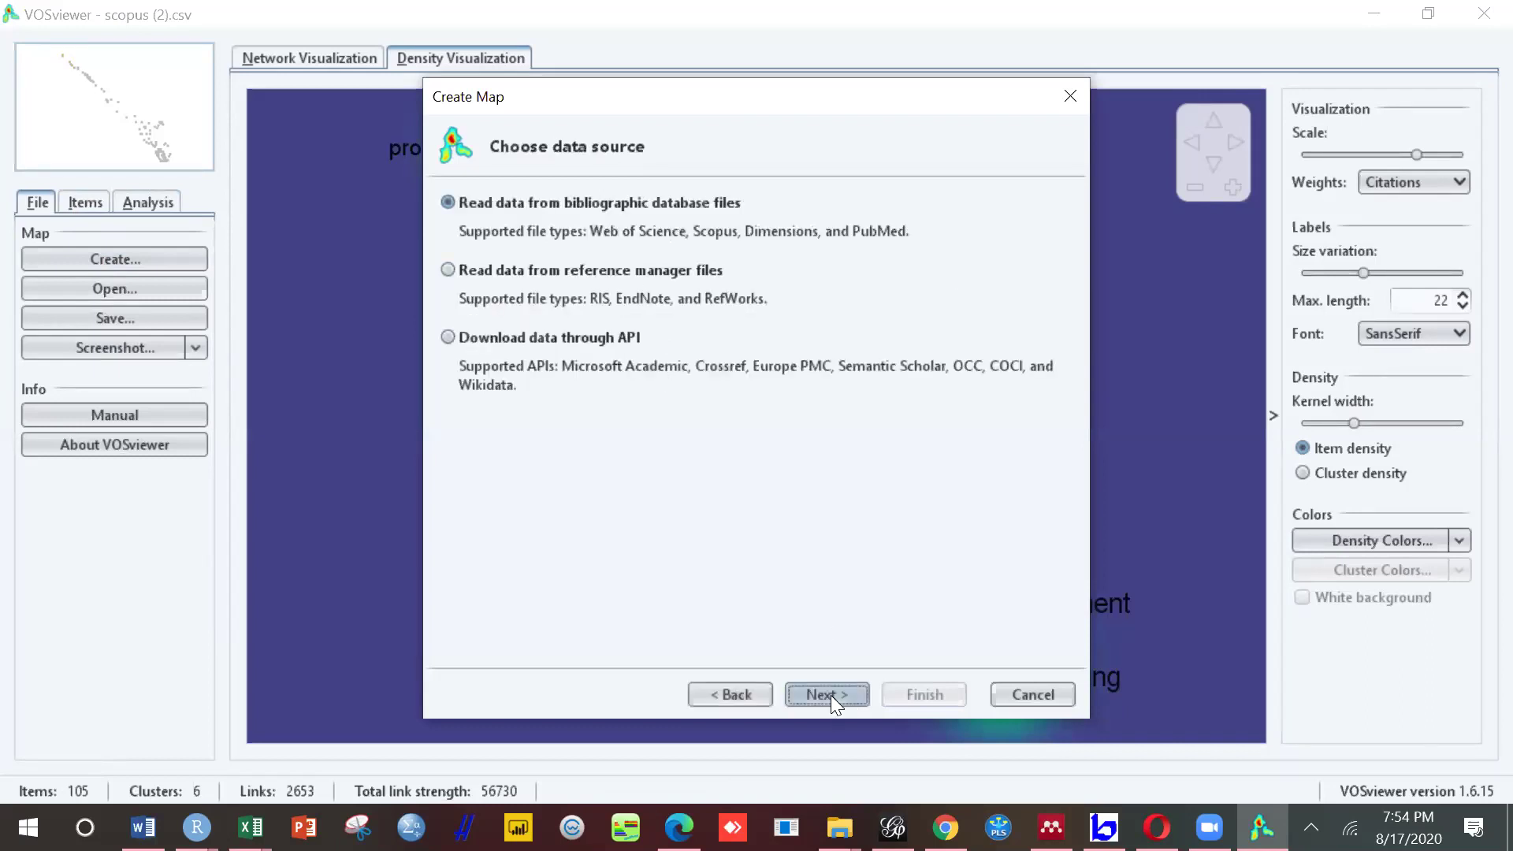
pyautogui.click(829, 695)
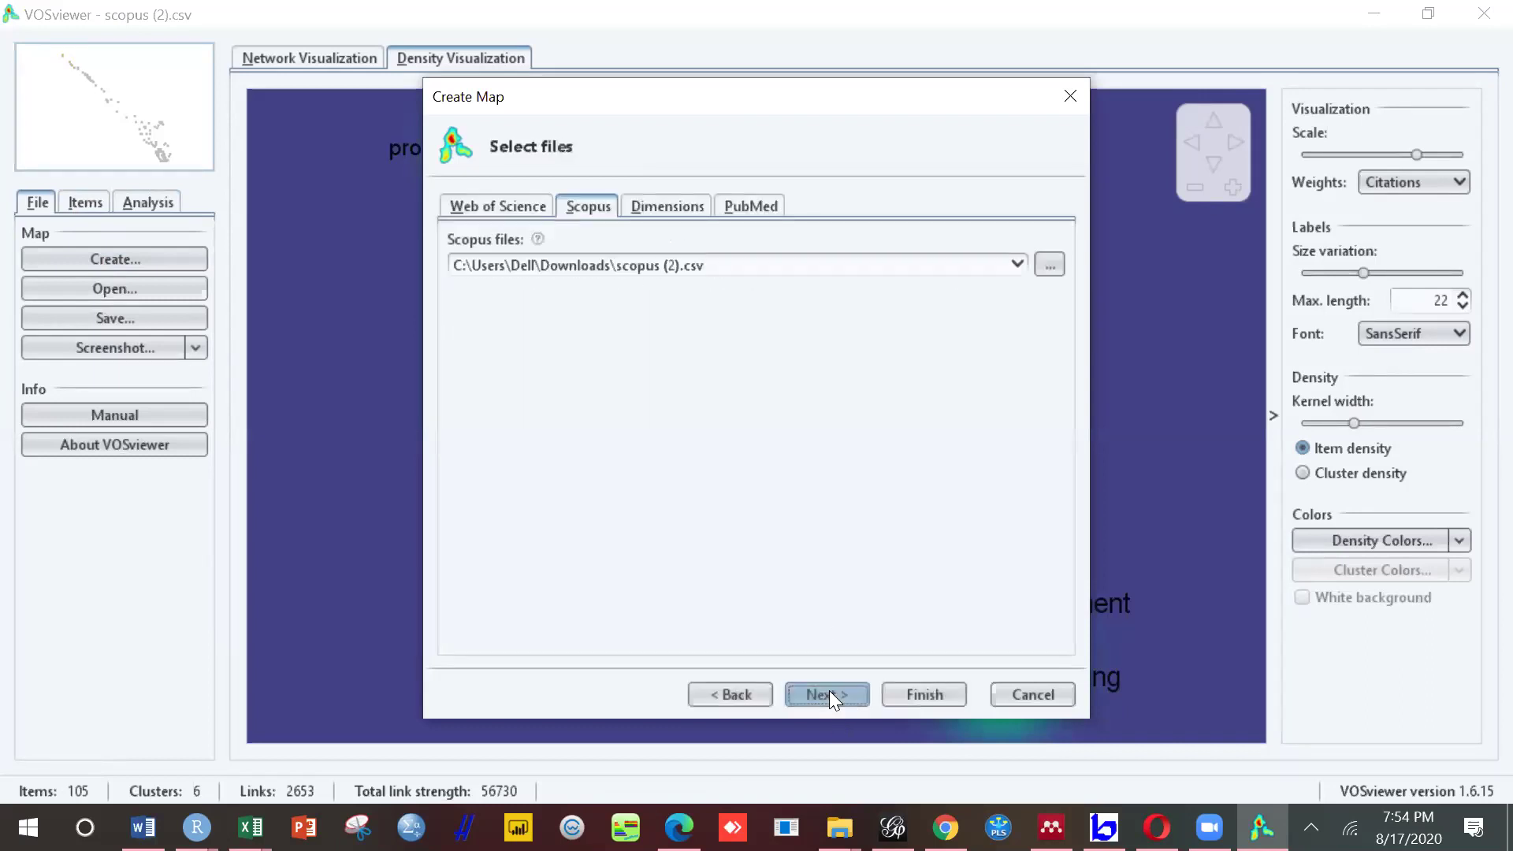
pyautogui.click(829, 695)
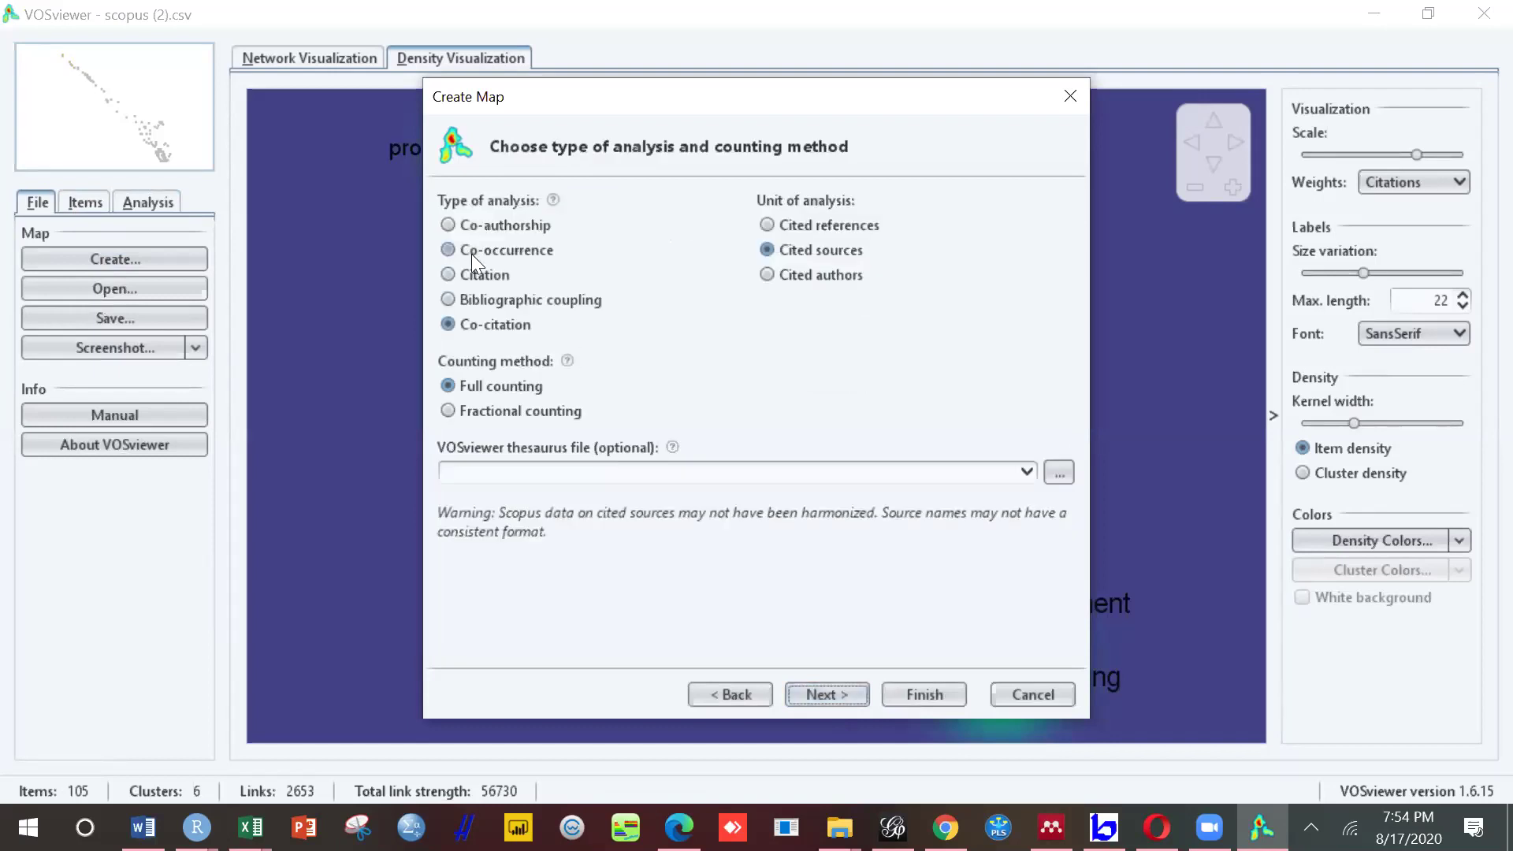
pyautogui.click(506, 229)
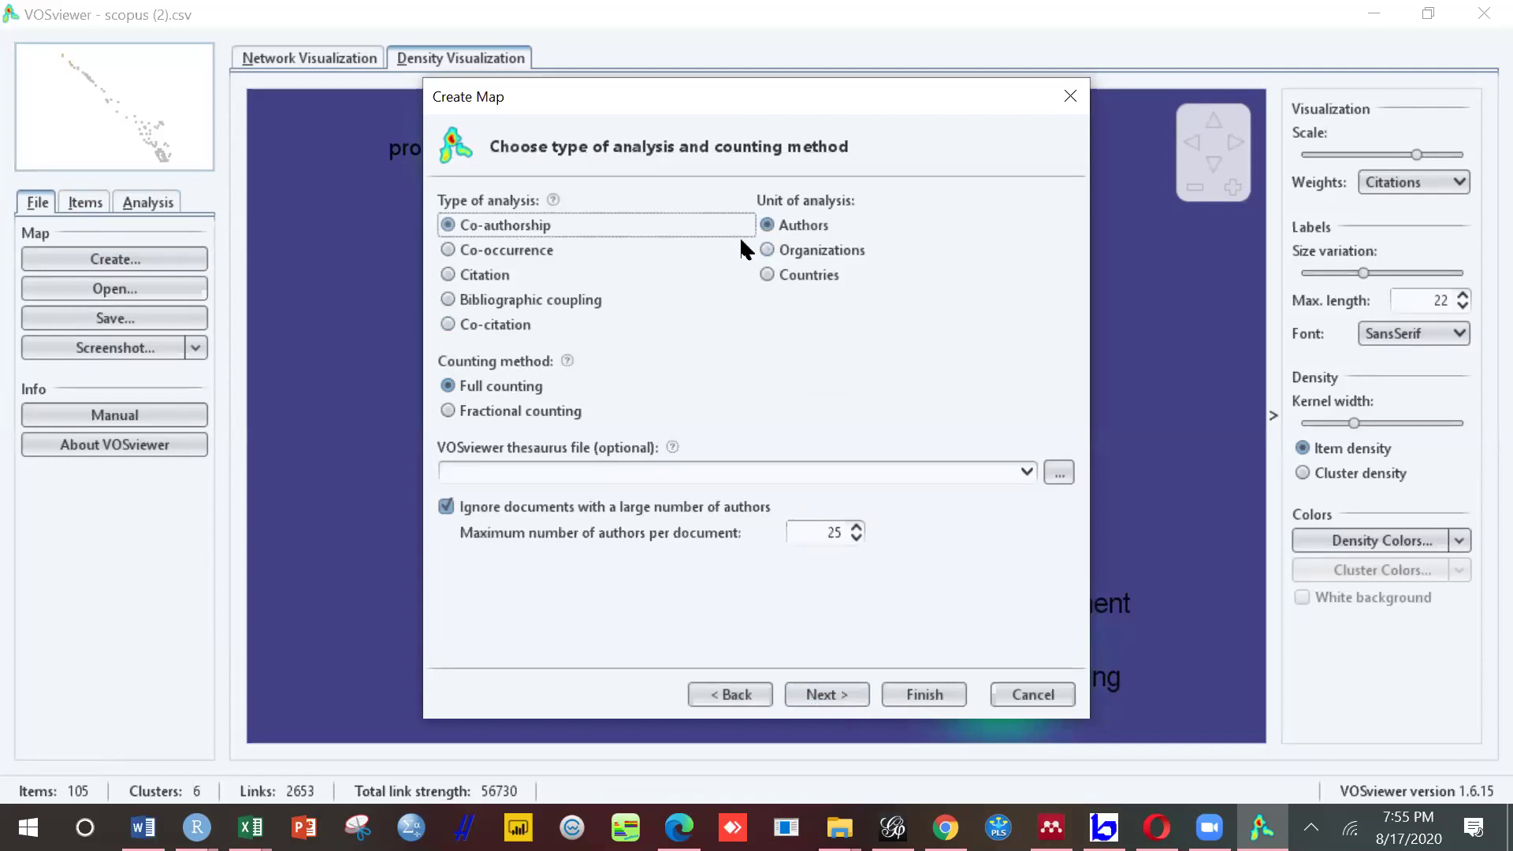
pyautogui.click(785, 271)
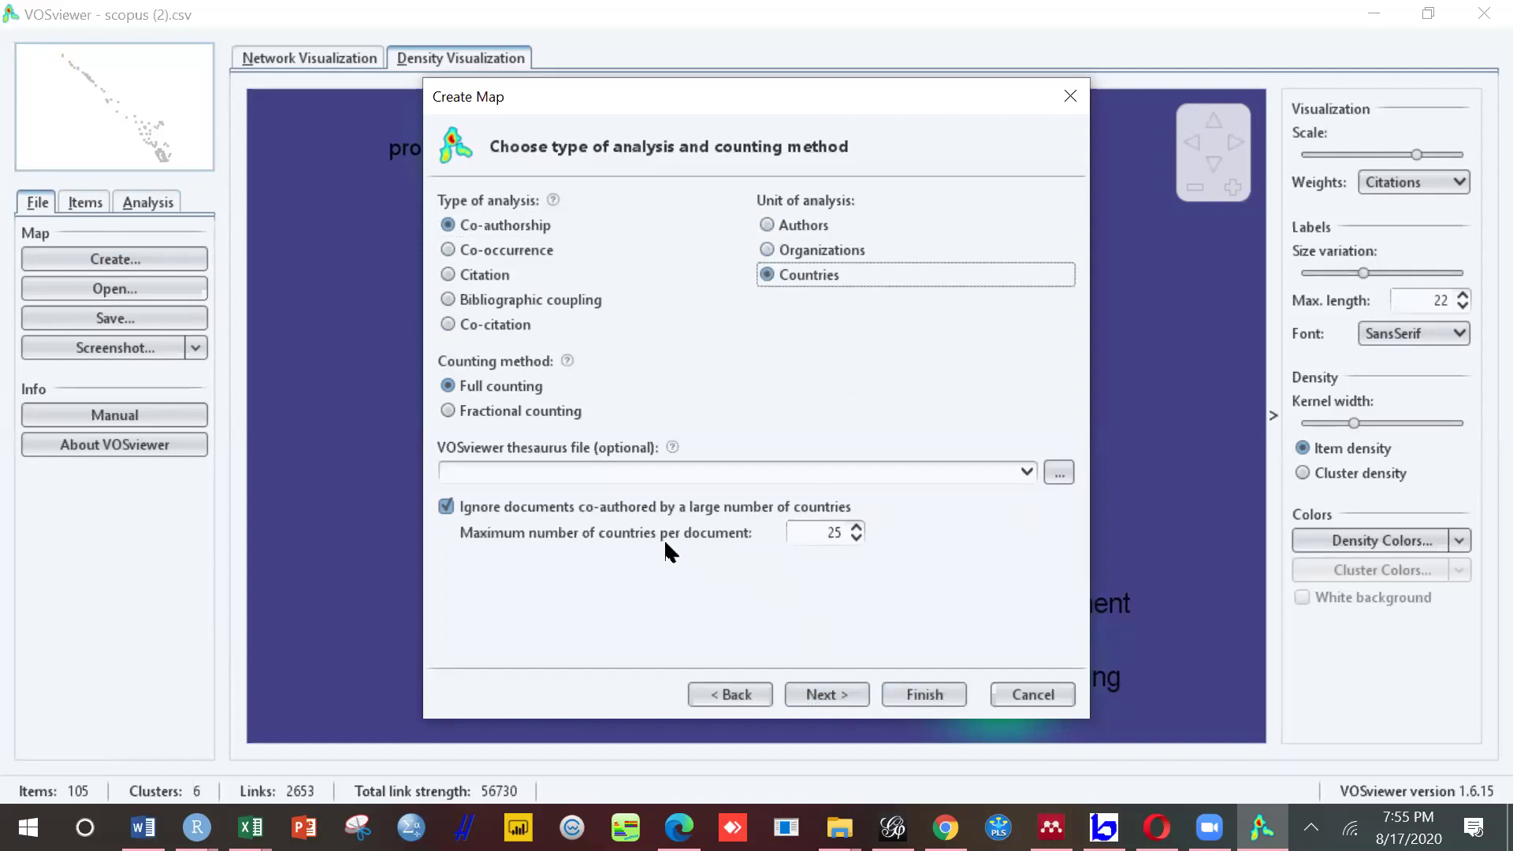
# Step: Lower the maximum number of countries per document and create the map with only the largest set of connected items
pyautogui.click(856, 539)
pyautogui.click(857, 538)
pyautogui.click(856, 538)
pyautogui.click(856, 538)
pyautogui.click(857, 538)
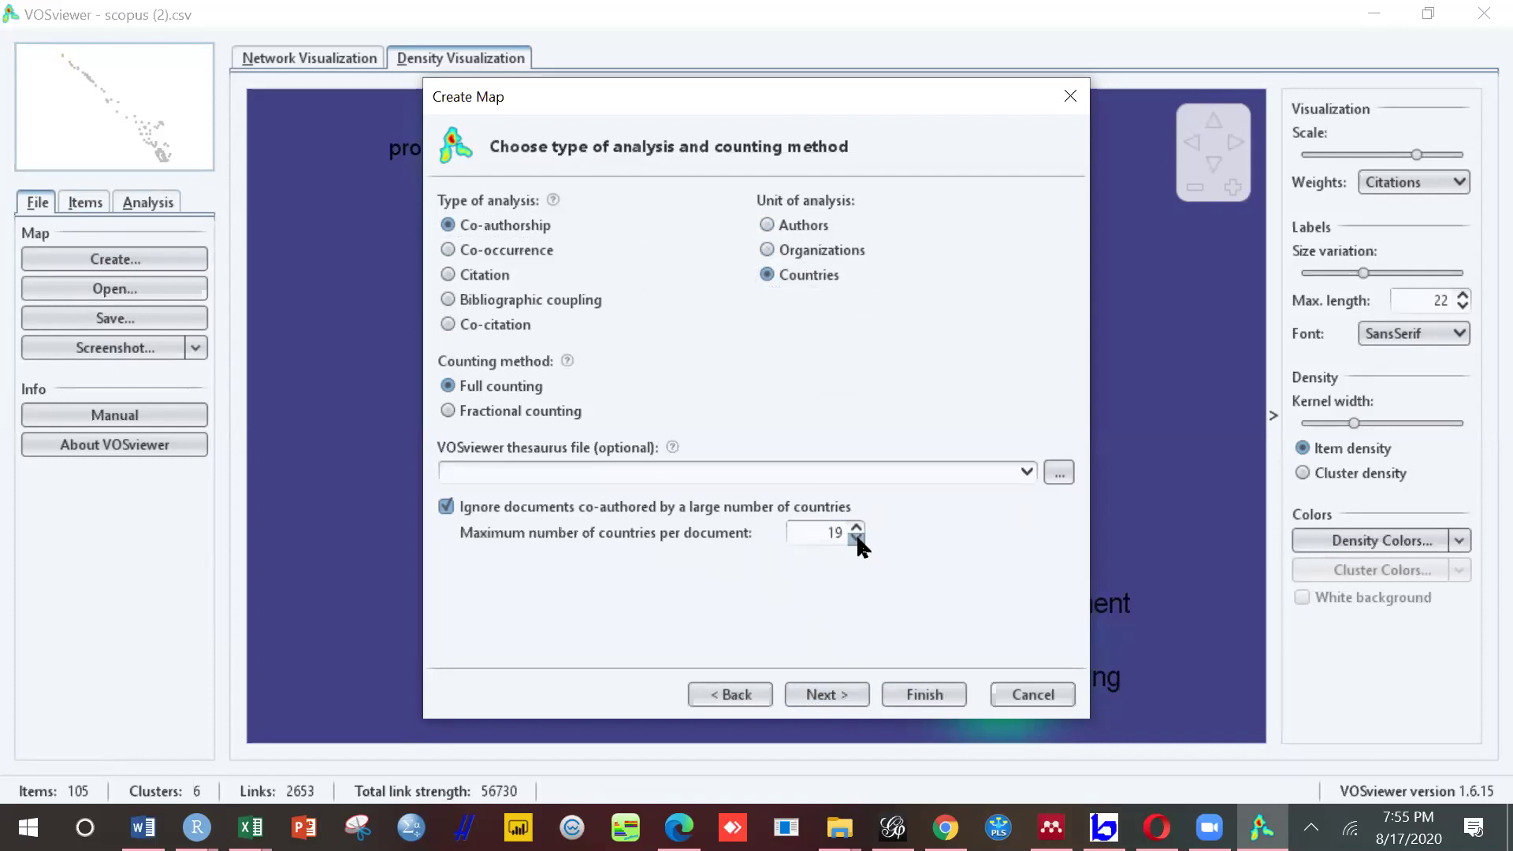
pyautogui.click(856, 527)
pyautogui.click(856, 526)
pyautogui.click(856, 527)
pyautogui.click(906, 701)
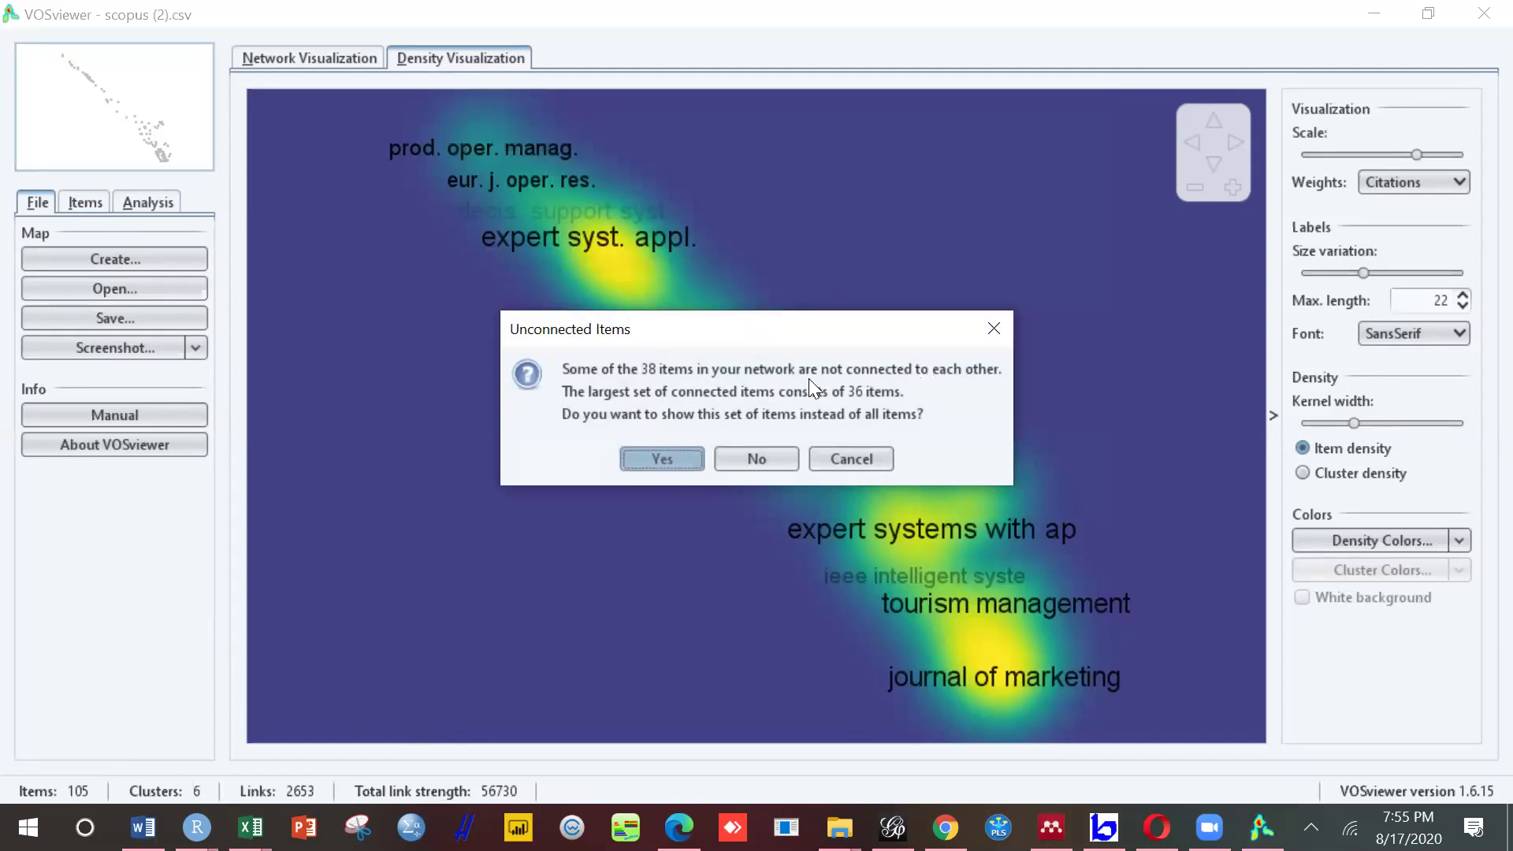
pyautogui.click(660, 459)
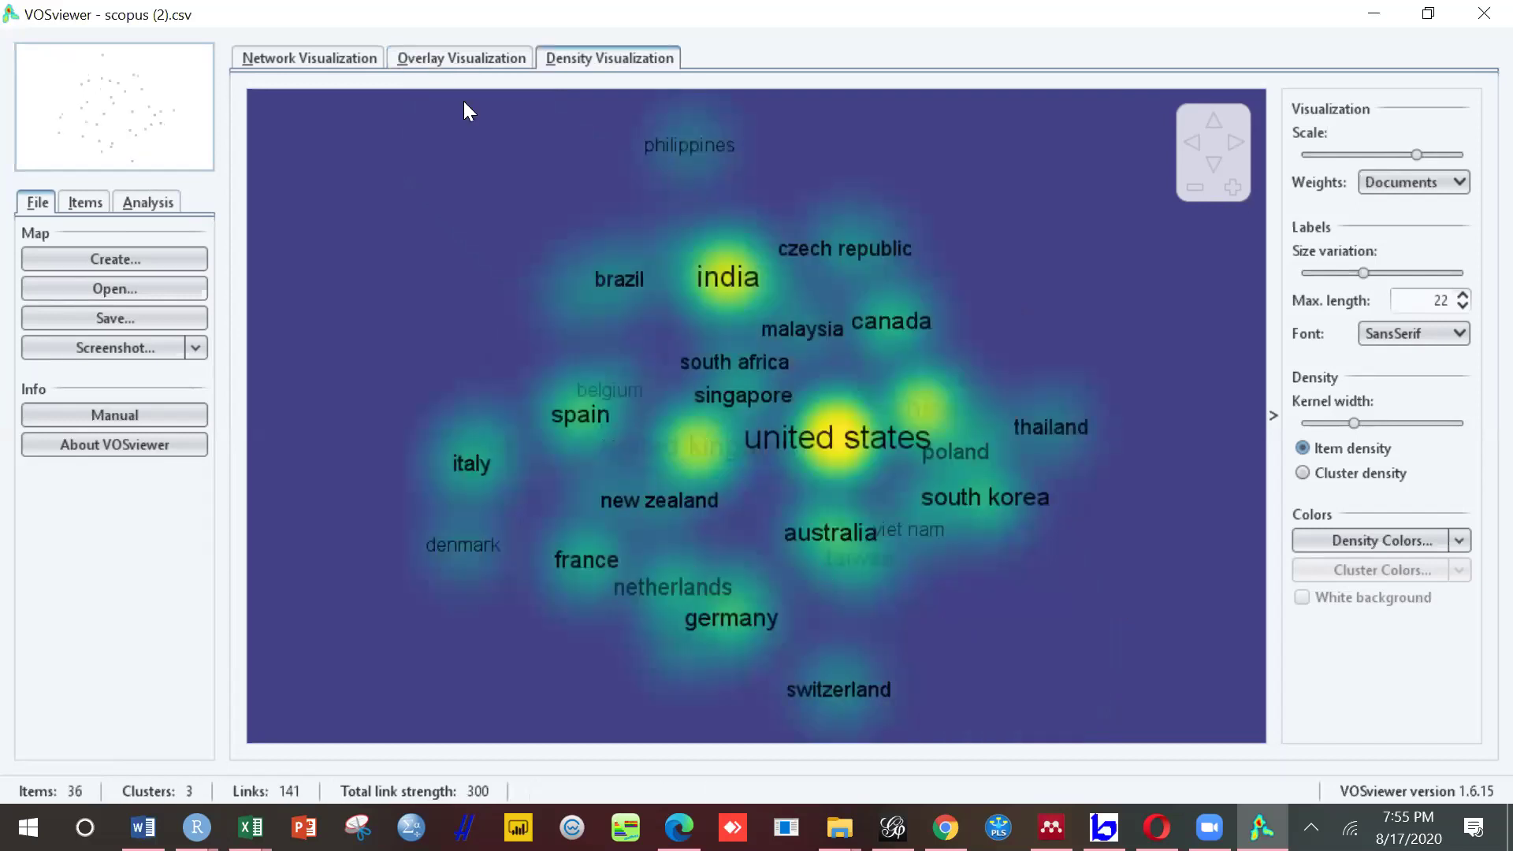
# Step: View the country co-authorship map by average publication year in the overlay visualization, and return to the network visualization
pyautogui.click(439, 61)
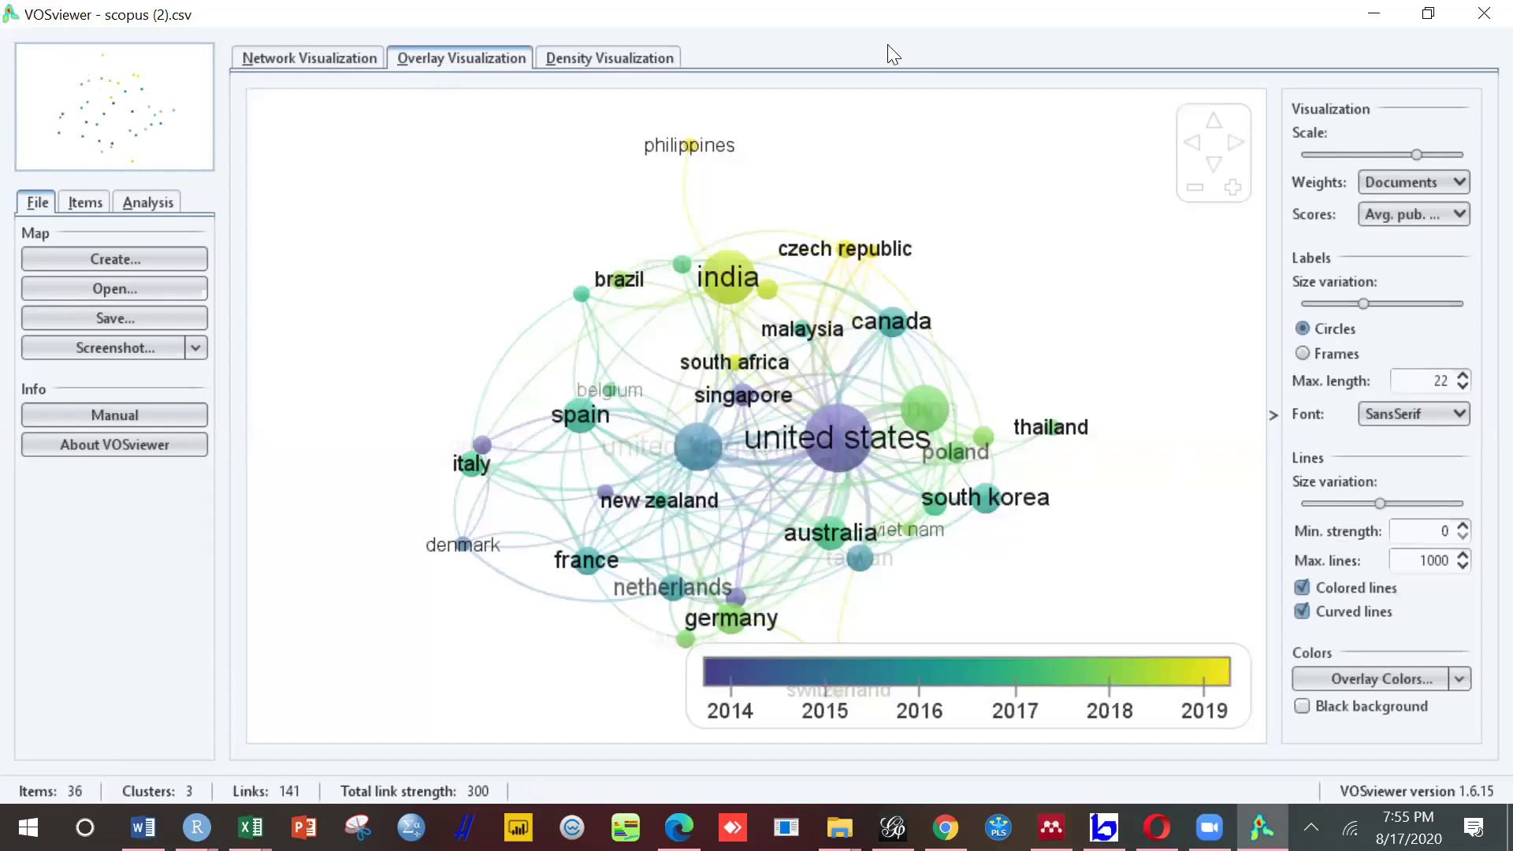
pyautogui.click(293, 61)
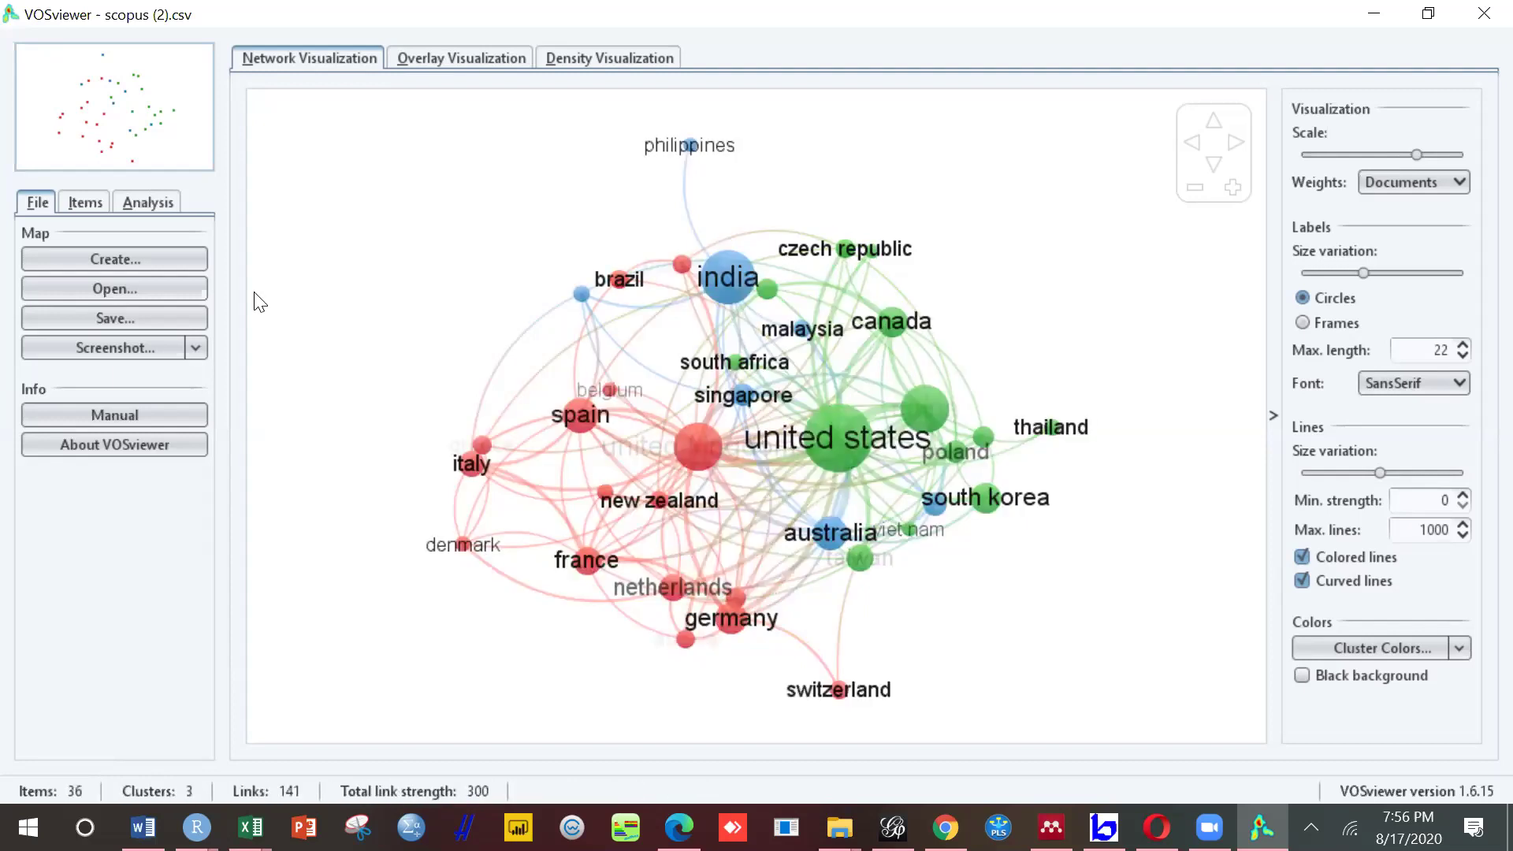
# Step: Reduce the scale of the country network and try a different label size variation
pyautogui.click(1352, 154)
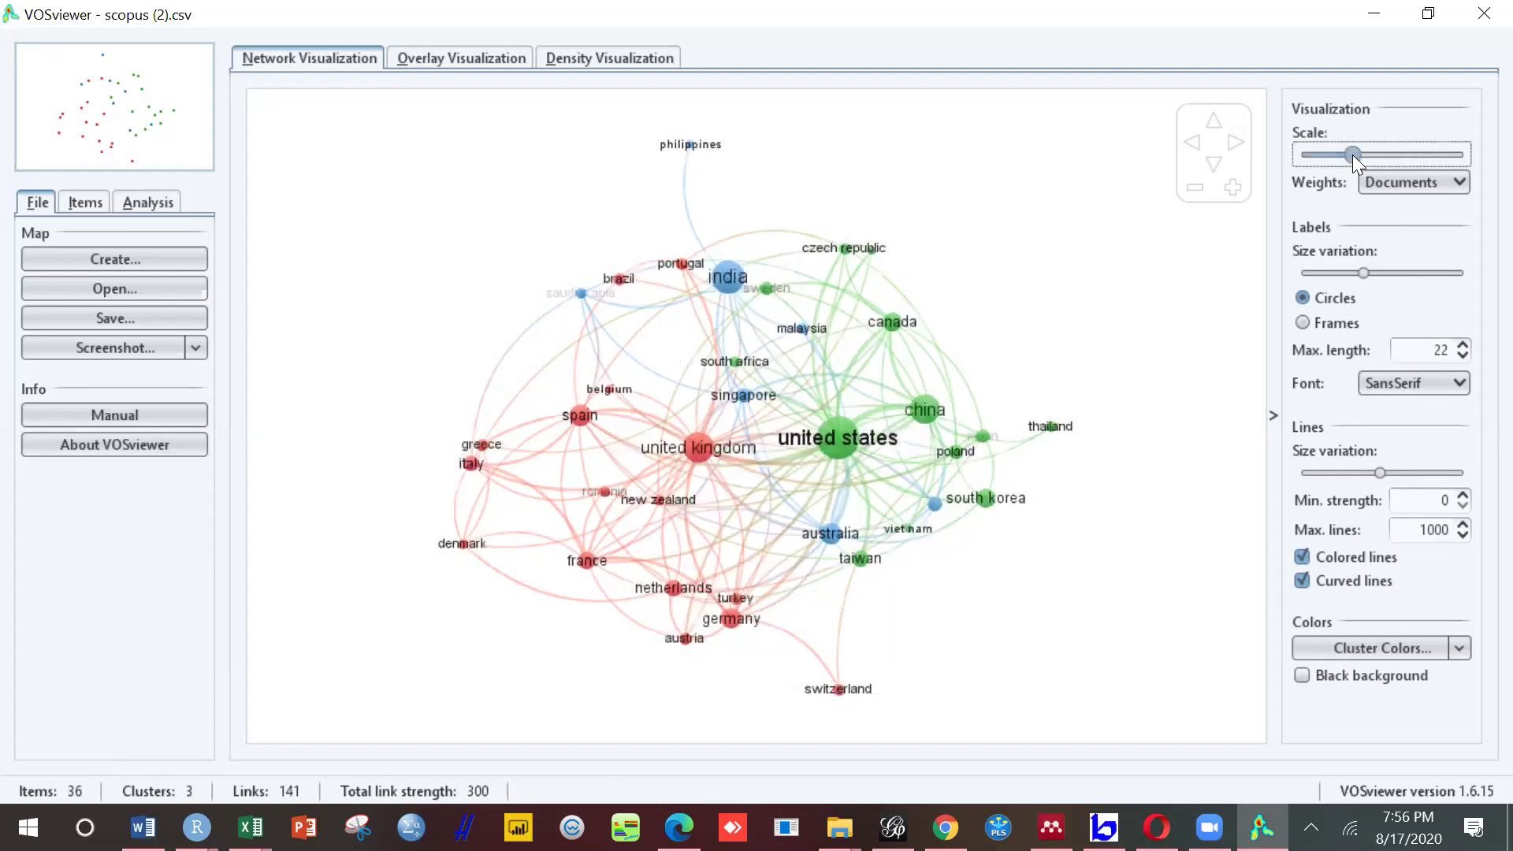
pyautogui.click(1393, 271)
pyautogui.moveTo(1393, 275); pyautogui.dragTo(1368, 271)
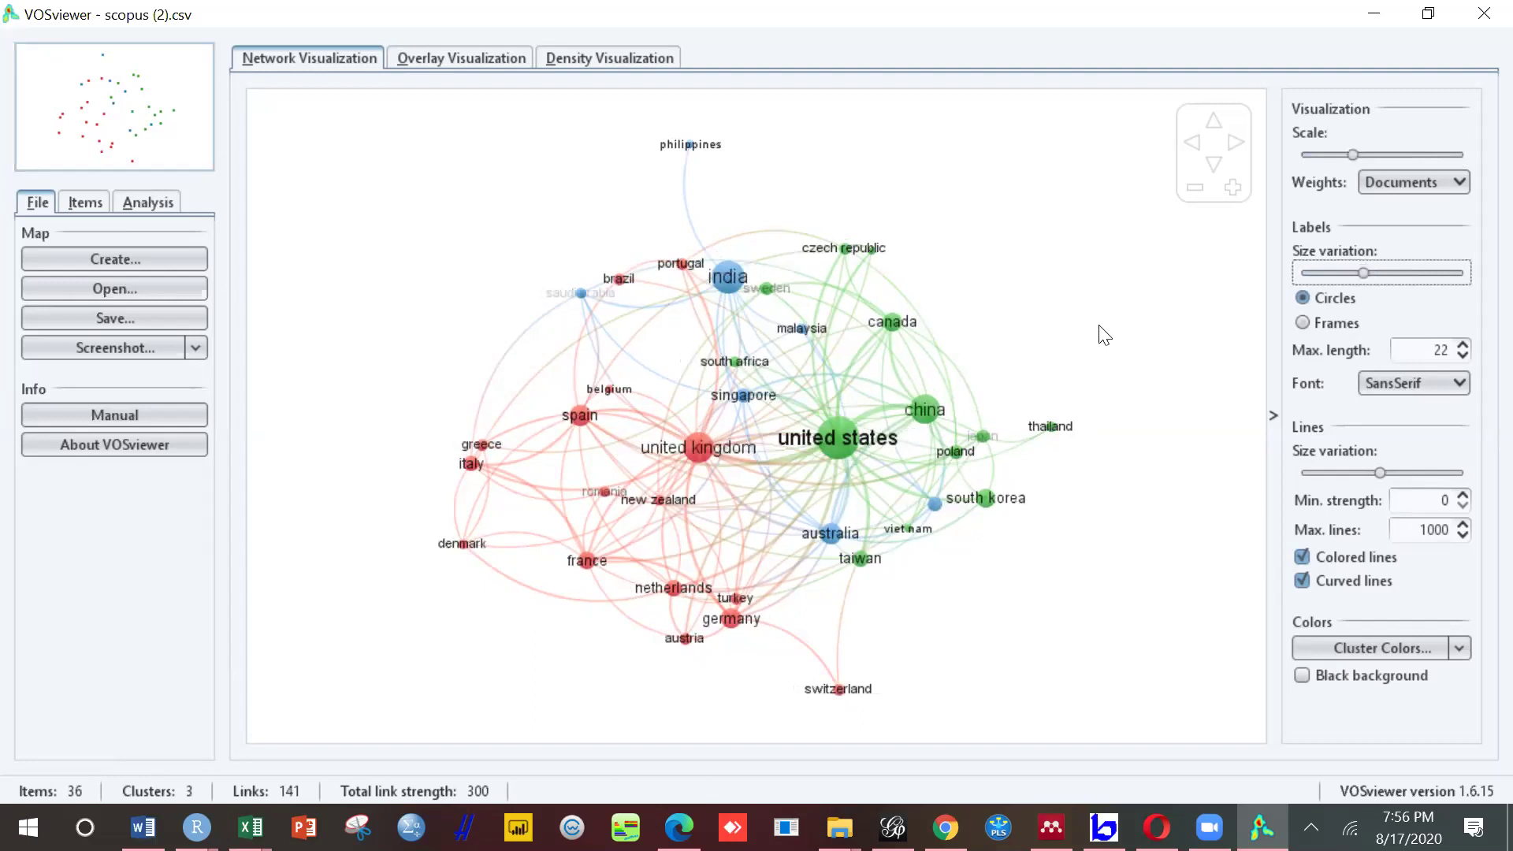
# Step: Turn off curved lines and colored lines in the country network
pyautogui.click(1338, 580)
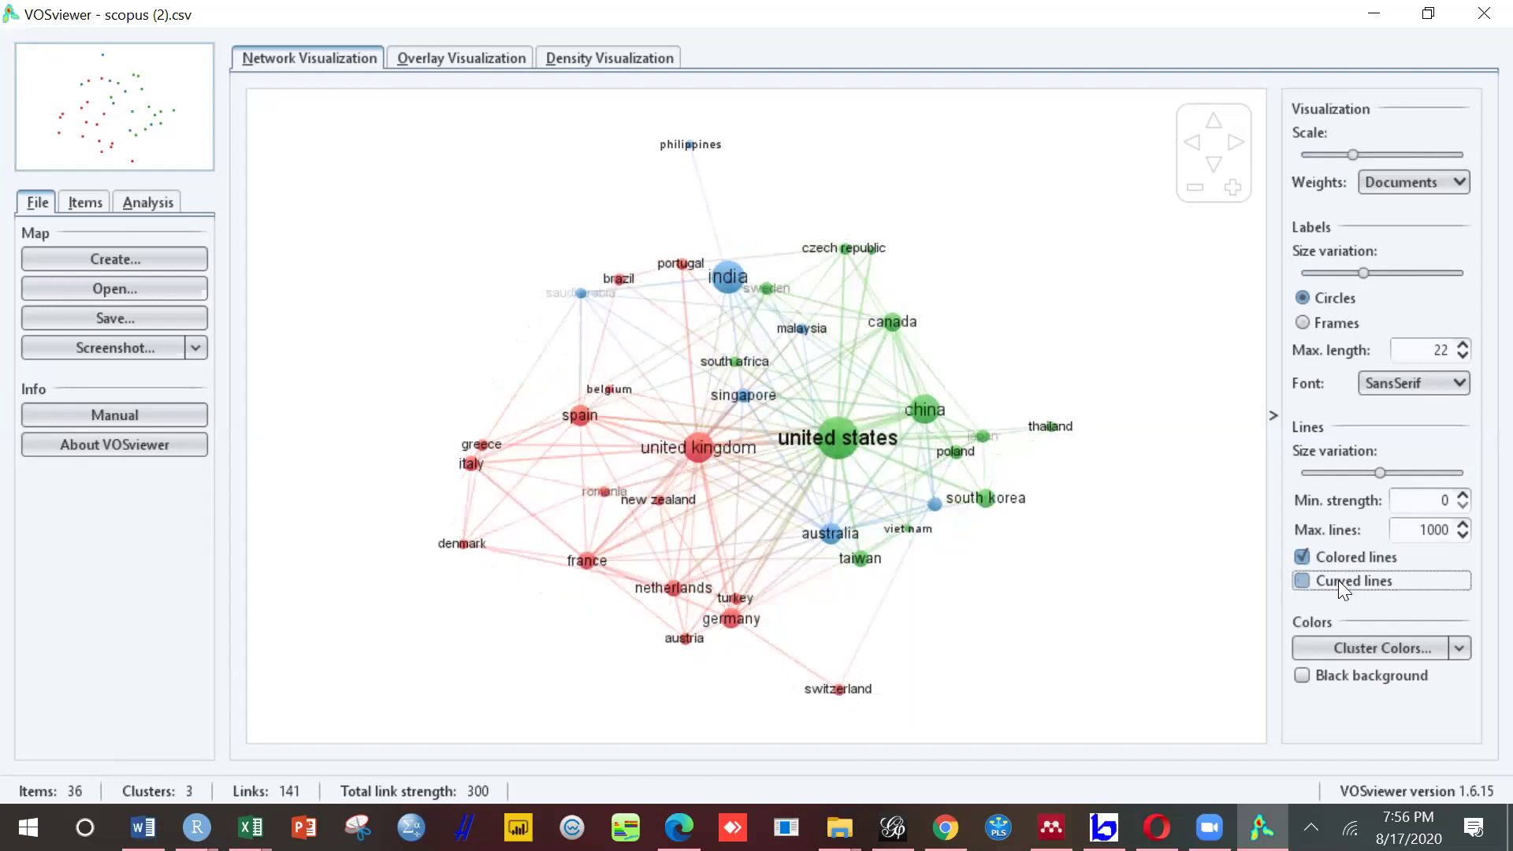
pyautogui.click(1338, 580)
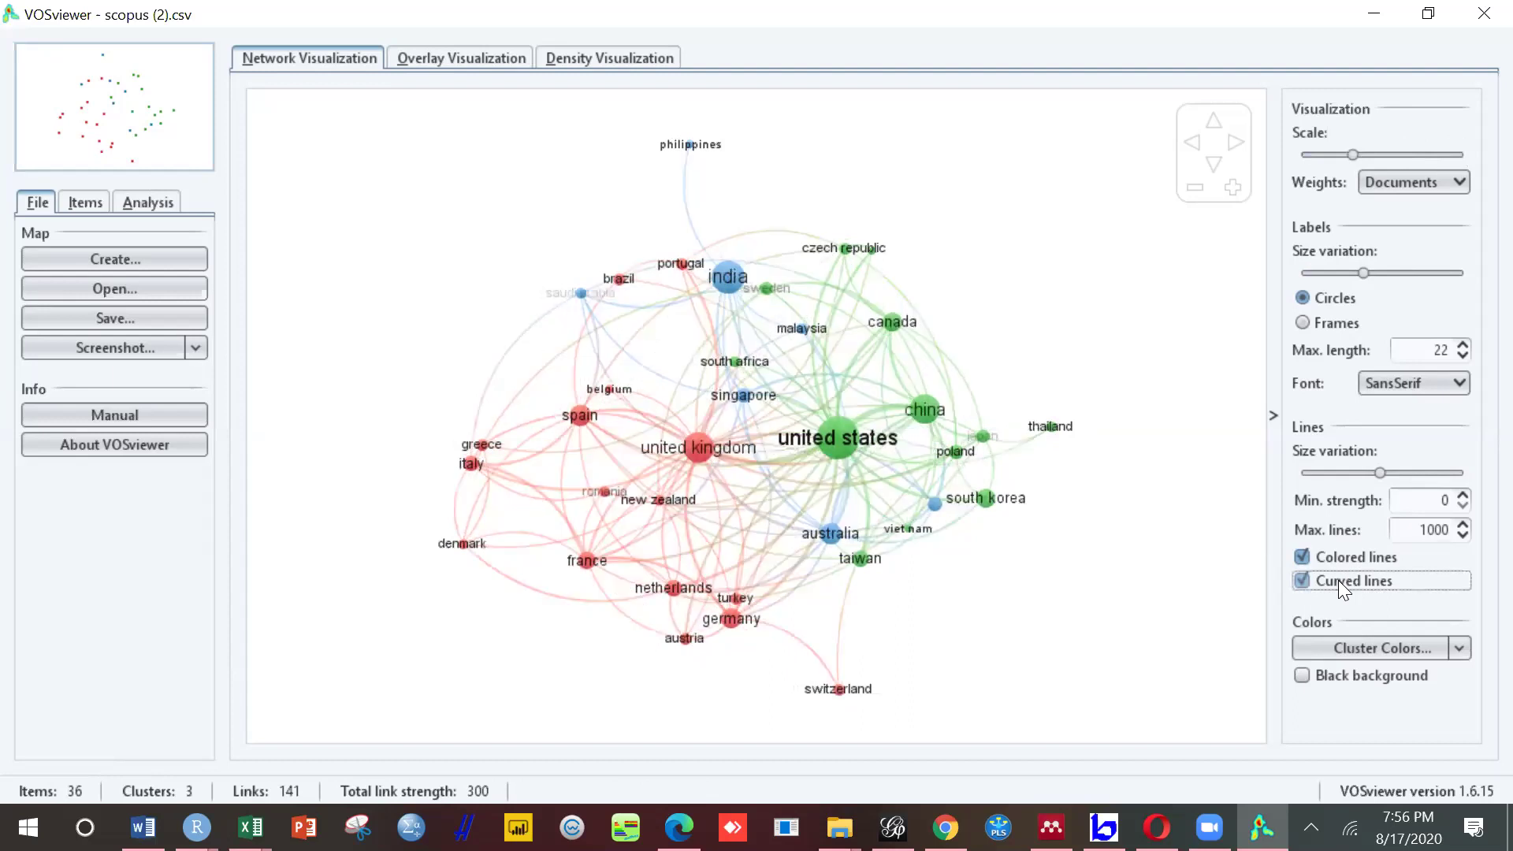
pyautogui.click(1338, 580)
pyautogui.click(1333, 556)
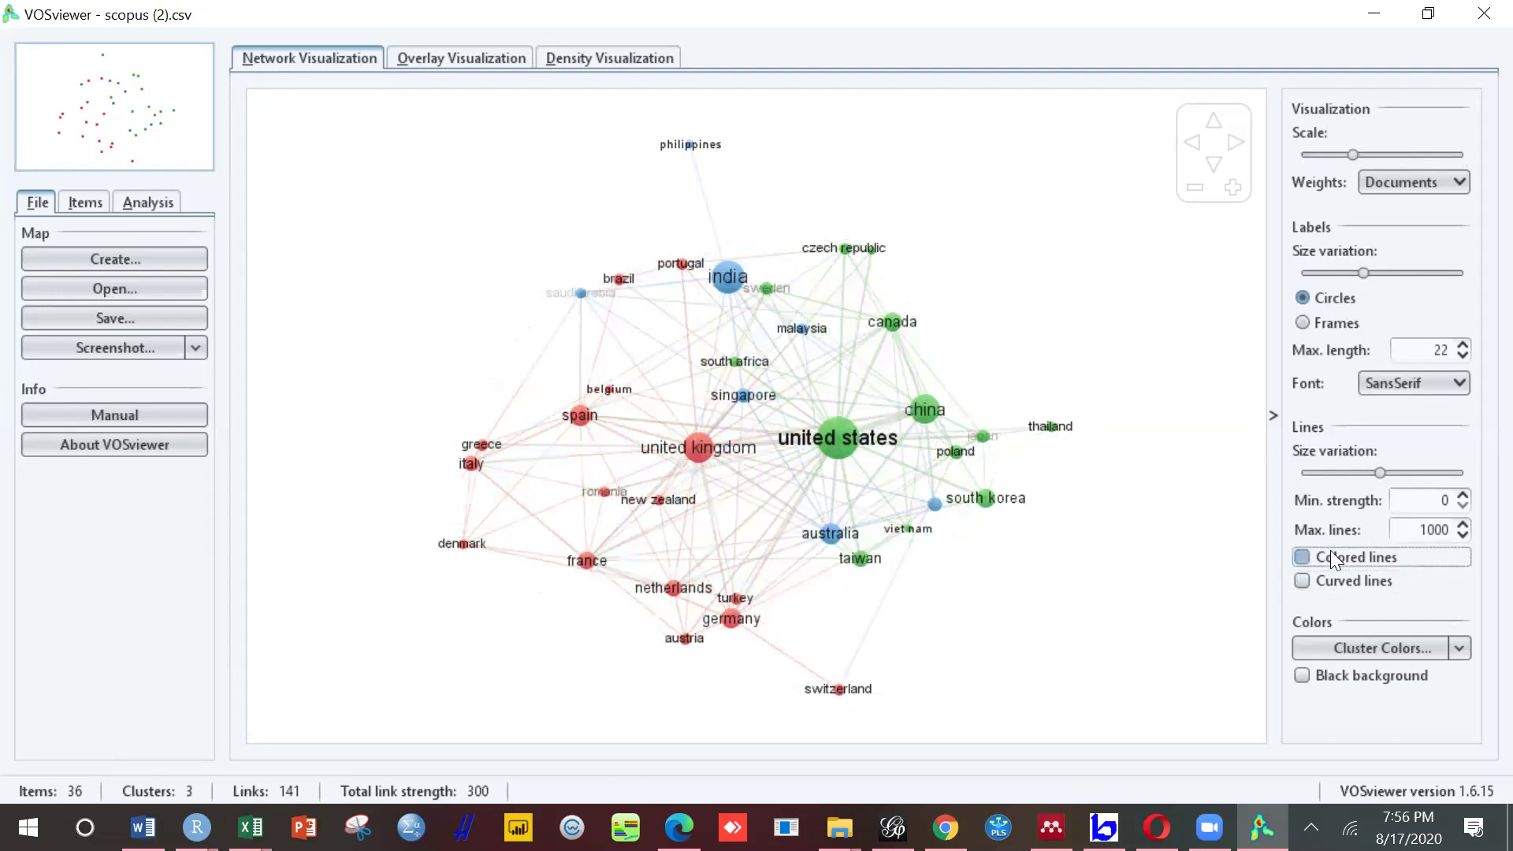
# Step: Turn colored lines back on and start a new map based on bibliographic data from the Scopus file scopus (2).csv
pyautogui.click(1333, 556)
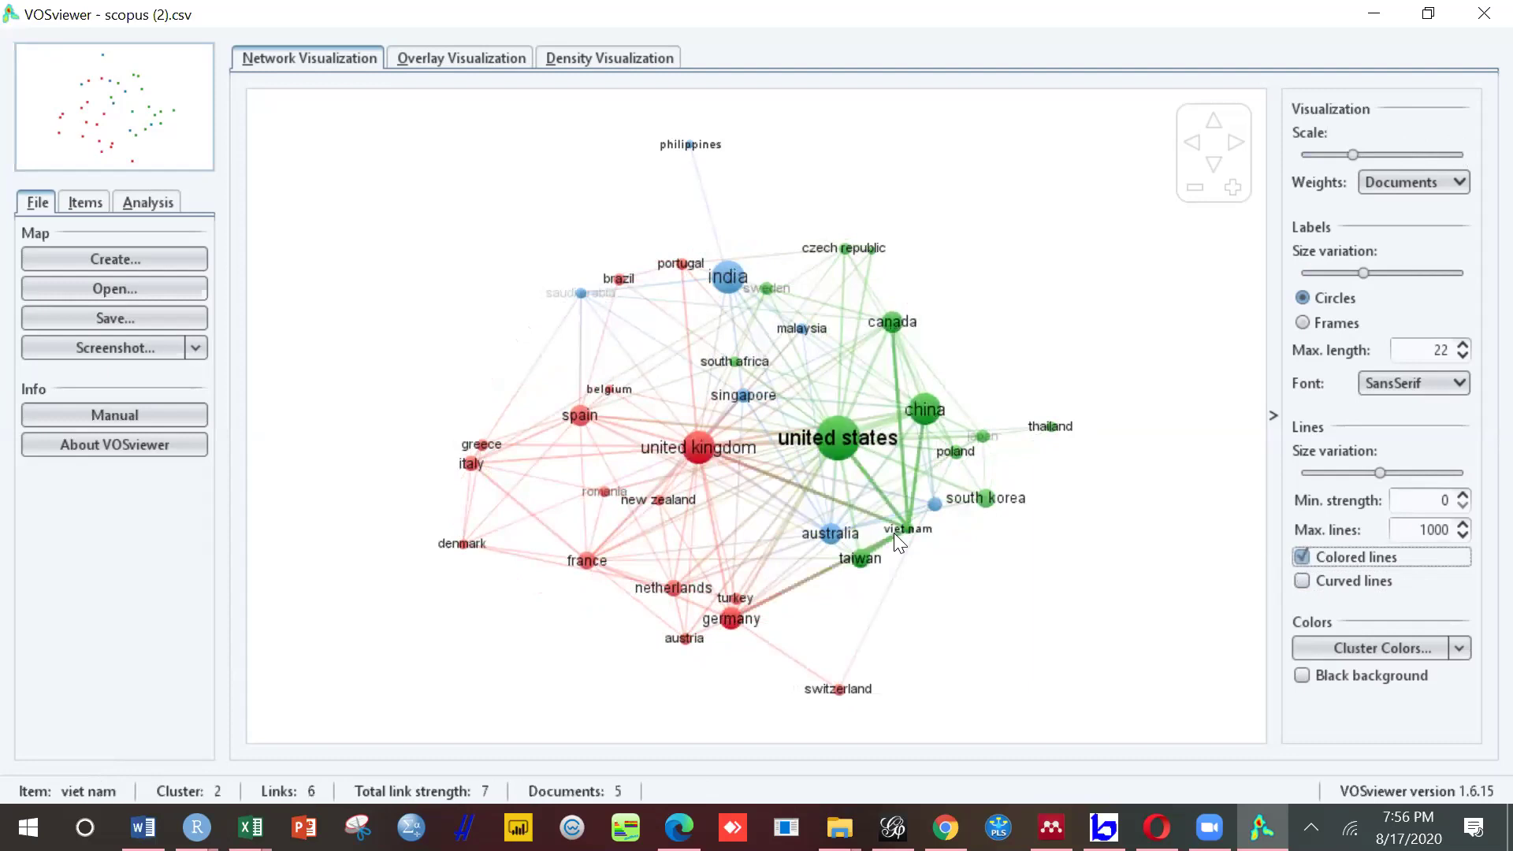
pyautogui.click(111, 259)
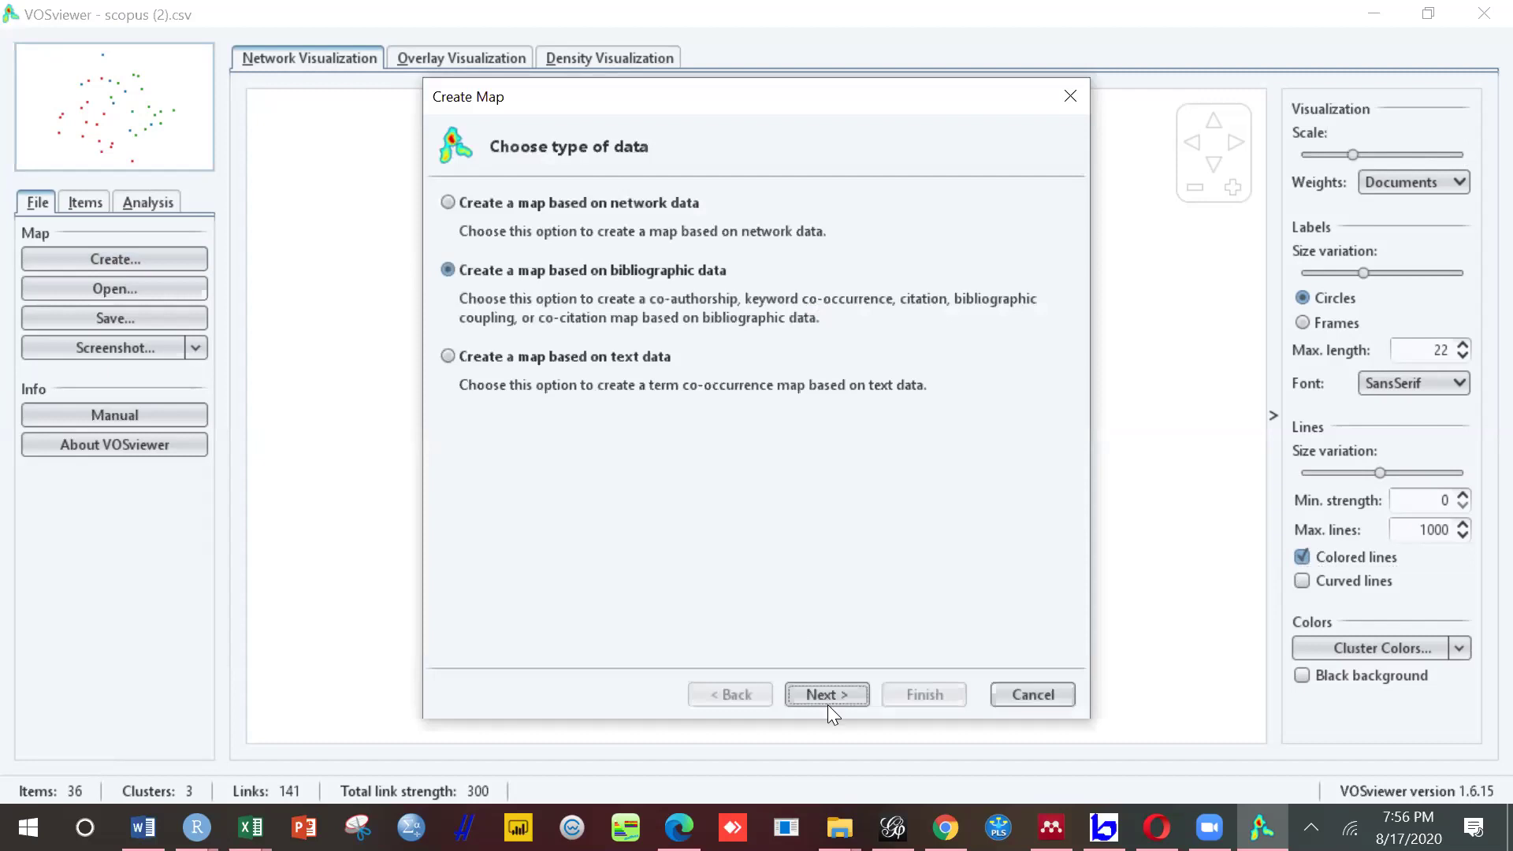
pyautogui.click(816, 696)
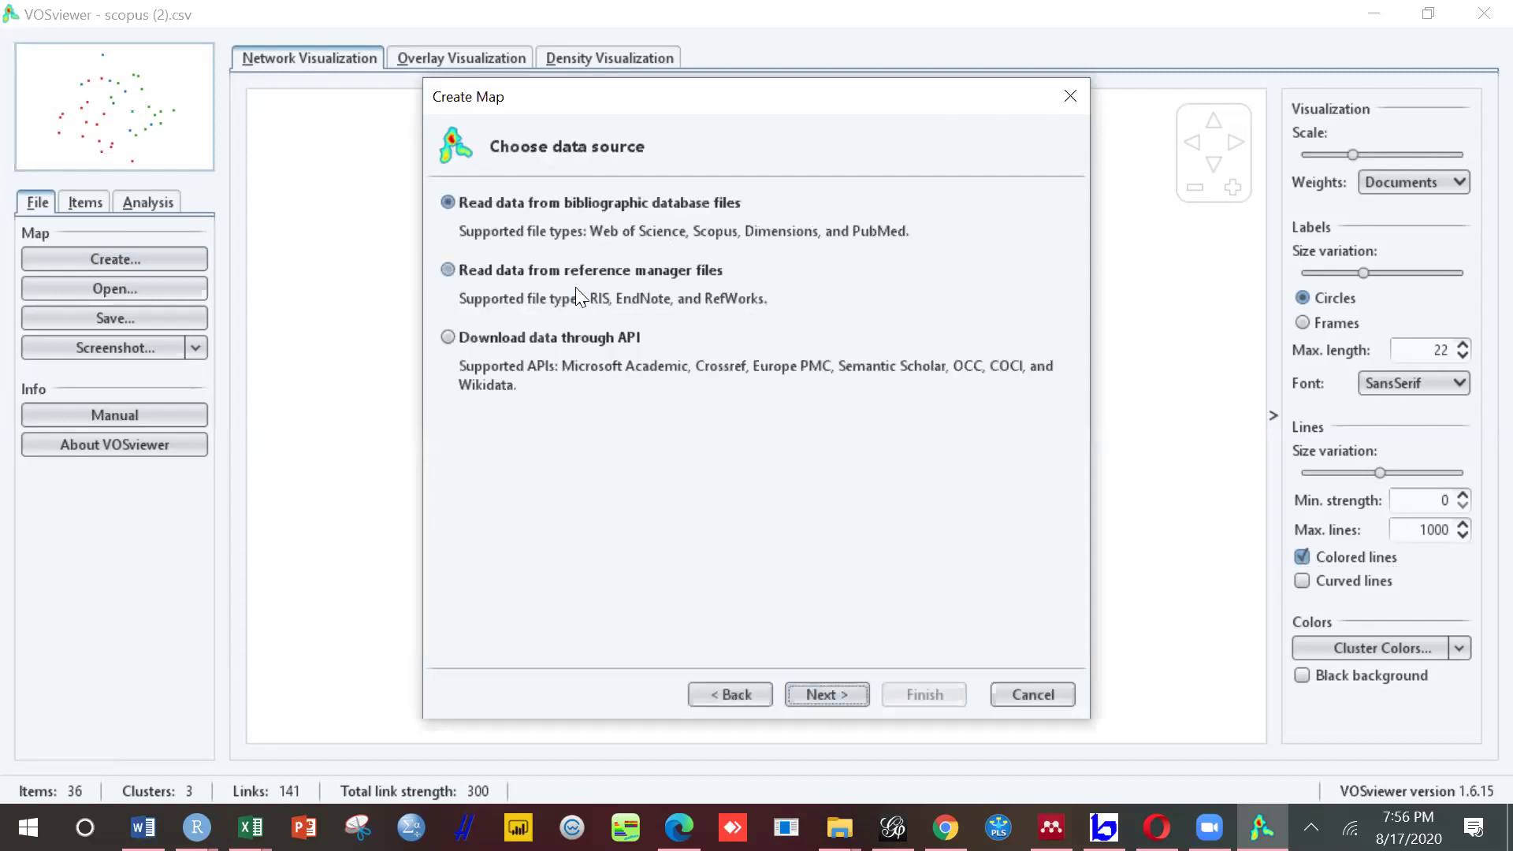
pyautogui.click(824, 693)
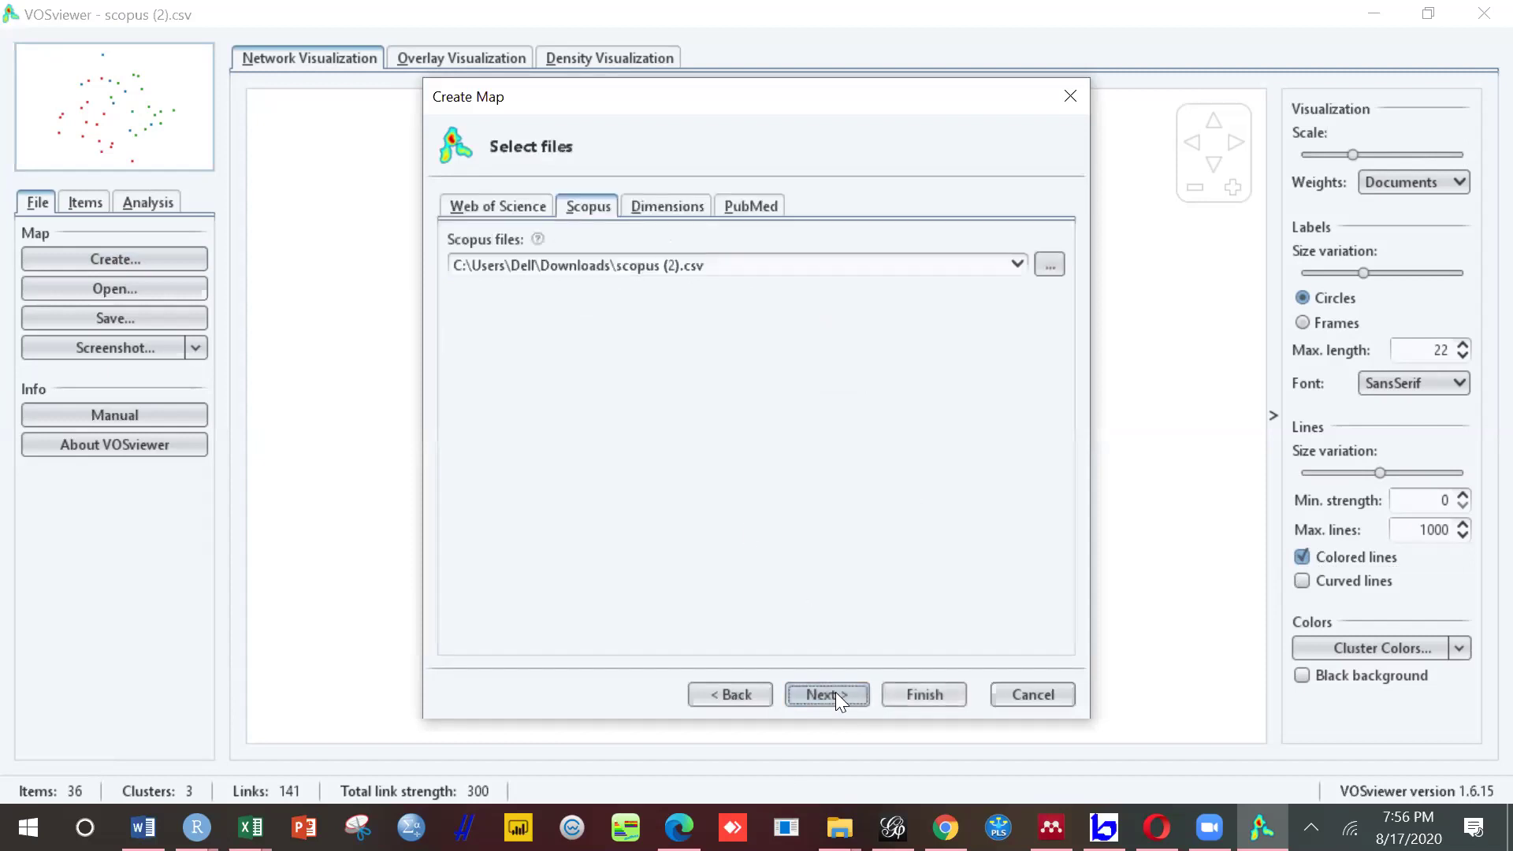
pyautogui.click(827, 694)
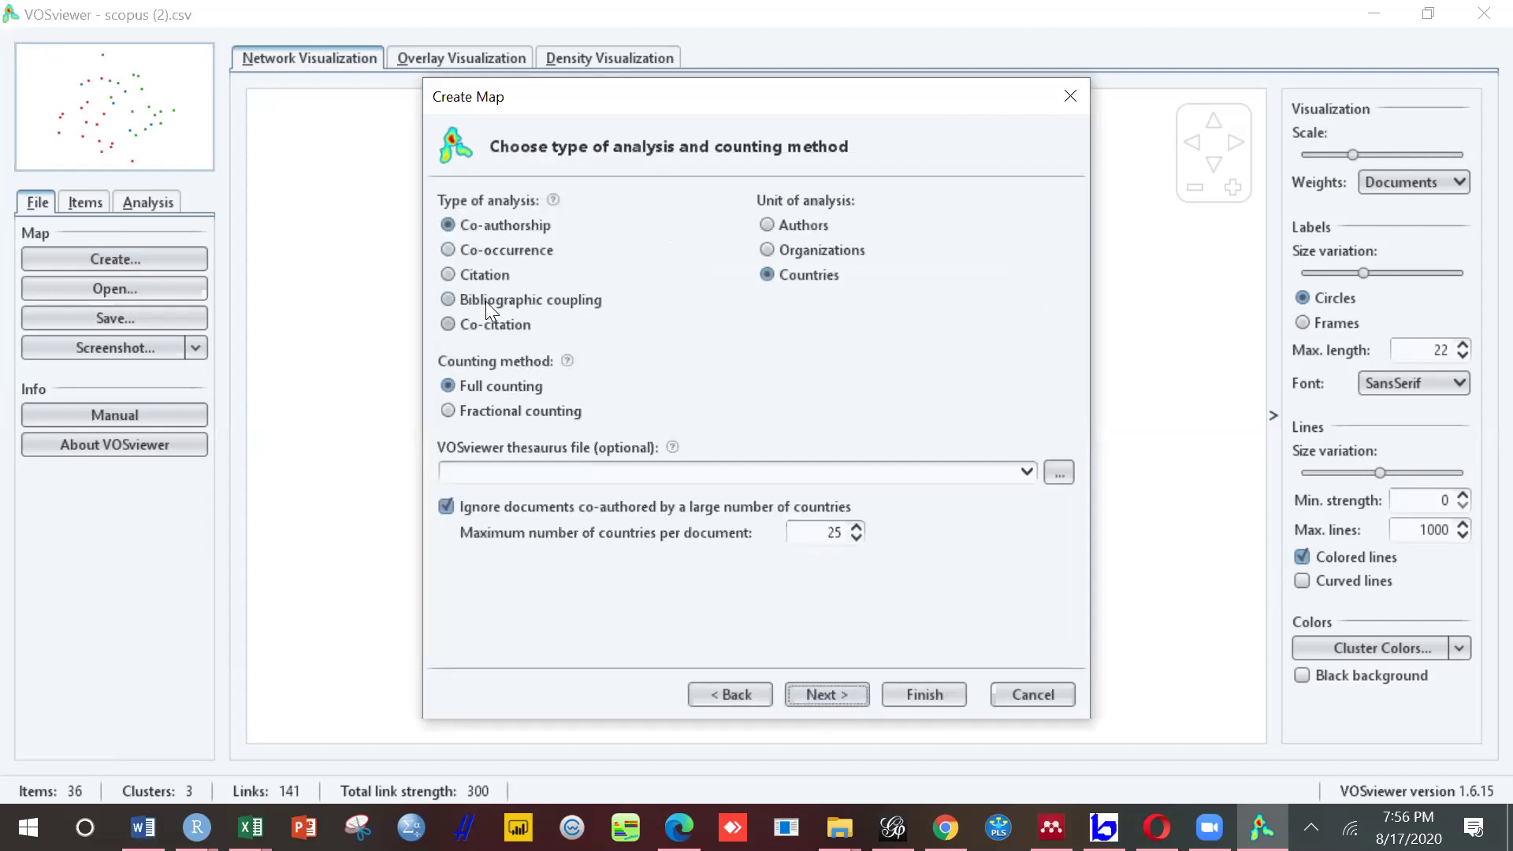
# Step: Create a co-occurrence map of all keywords with full counting, a minimum of 5 occurrences and 244 keywords selected
pyautogui.click(510, 247)
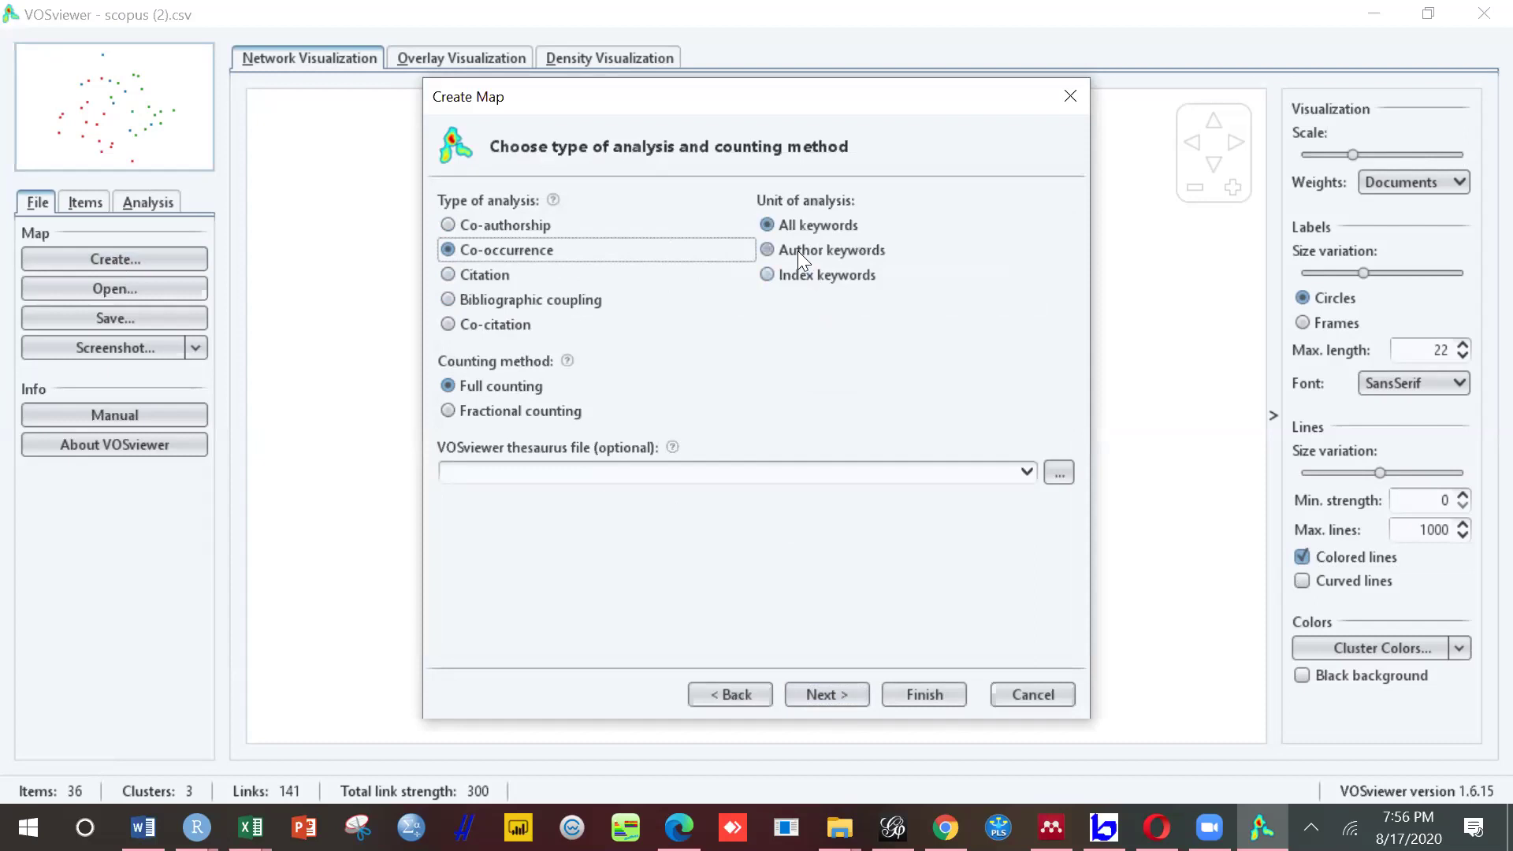
pyautogui.click(821, 695)
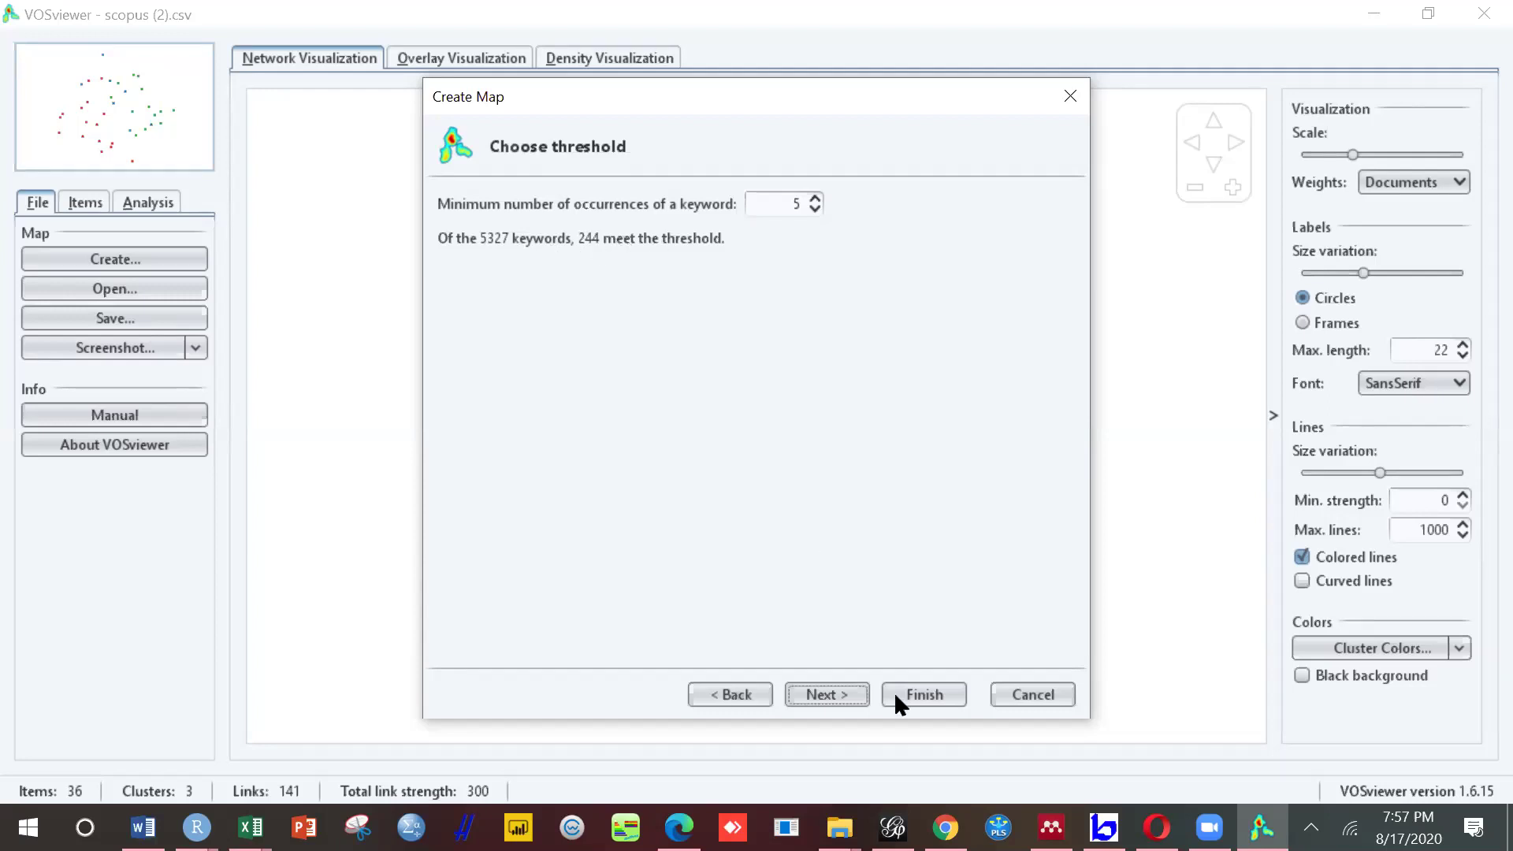
pyautogui.click(861, 692)
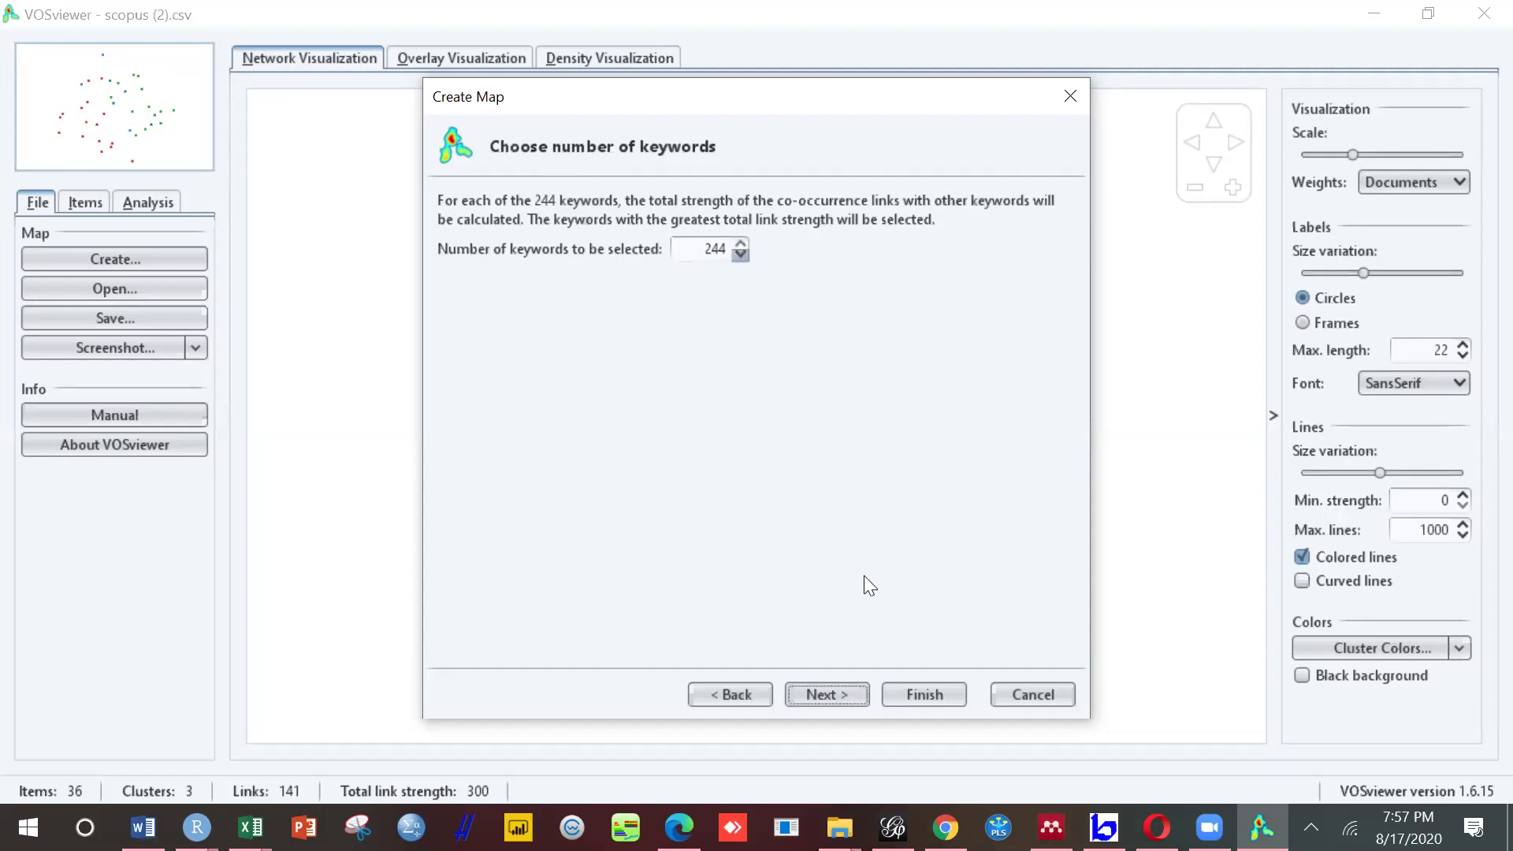
pyautogui.click(916, 699)
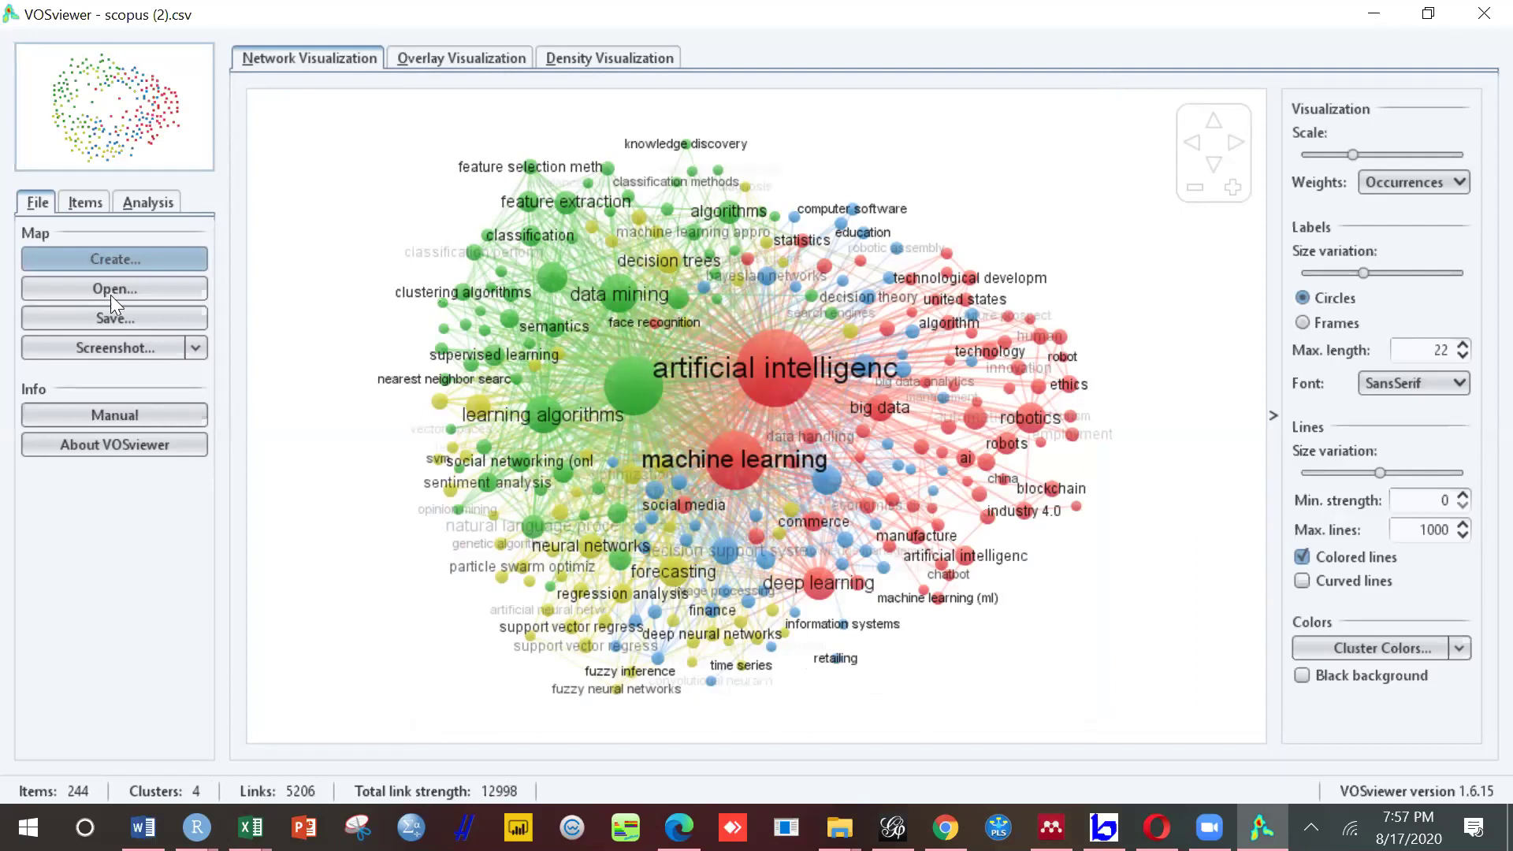
# Step: Examine the keyword items grouped under each cluster, from Cluster 1 through to the end of Cluster 4
pyautogui.click(82, 205)
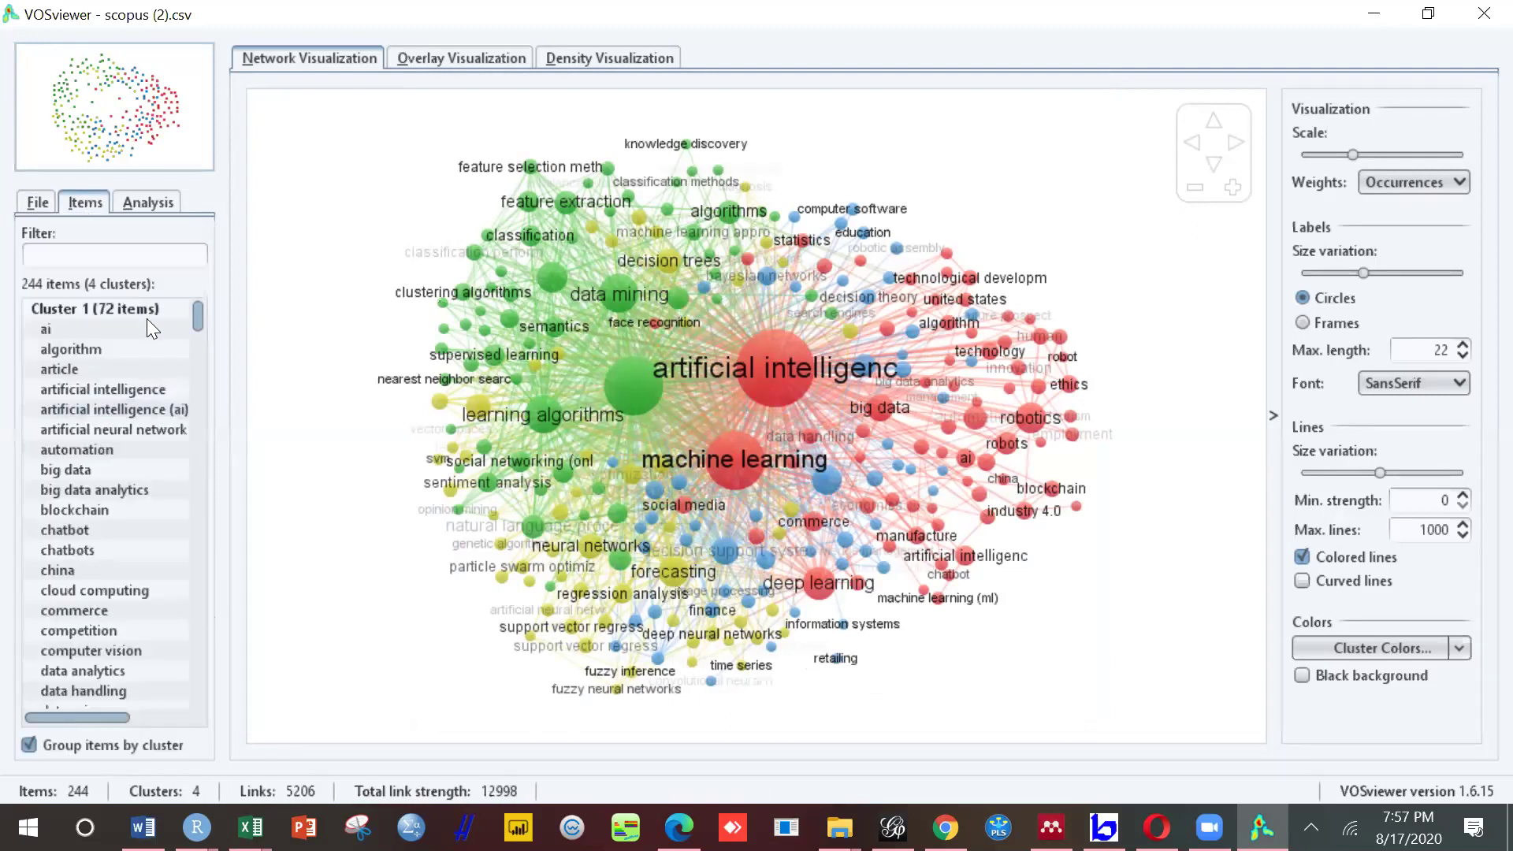
pyautogui.scroll(-20, 195, 692)
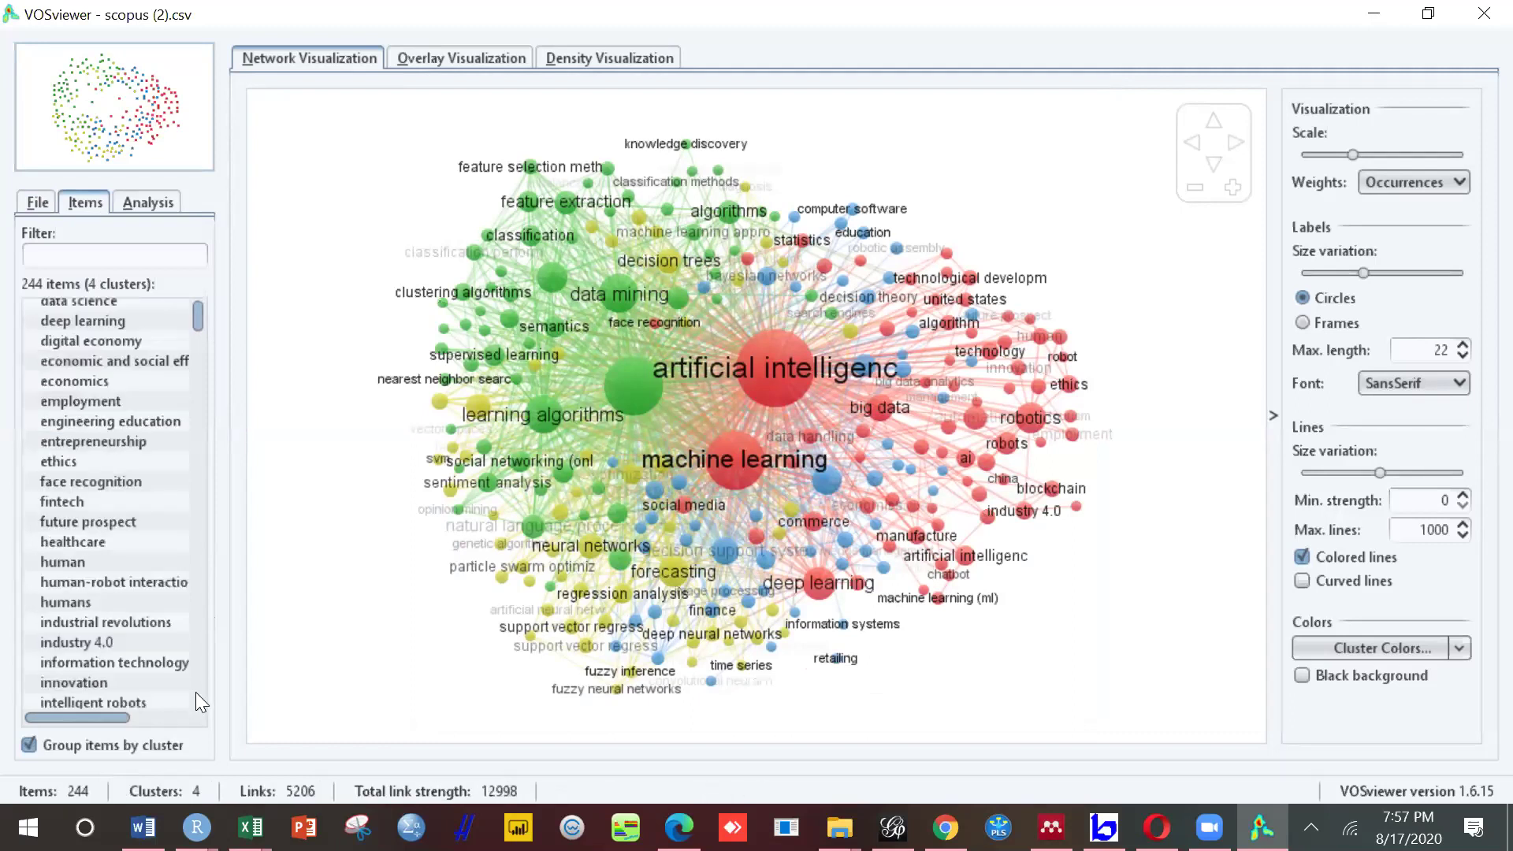
pyautogui.scroll(-10, 196, 692)
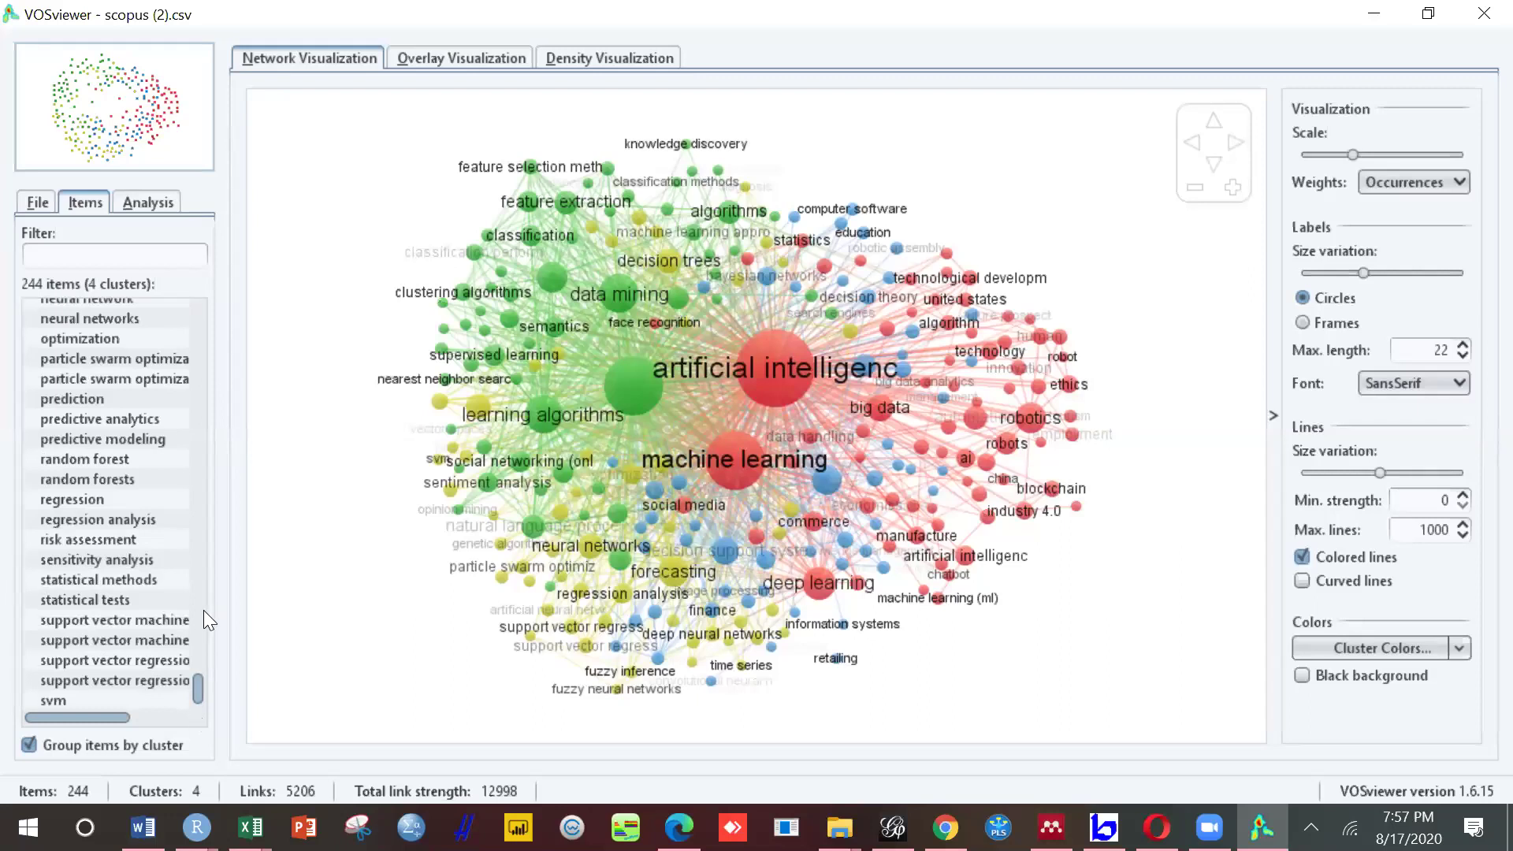
pyautogui.scroll(10, 203, 610)
pyautogui.moveTo(197, 573); pyautogui.dragTo(202, 415)
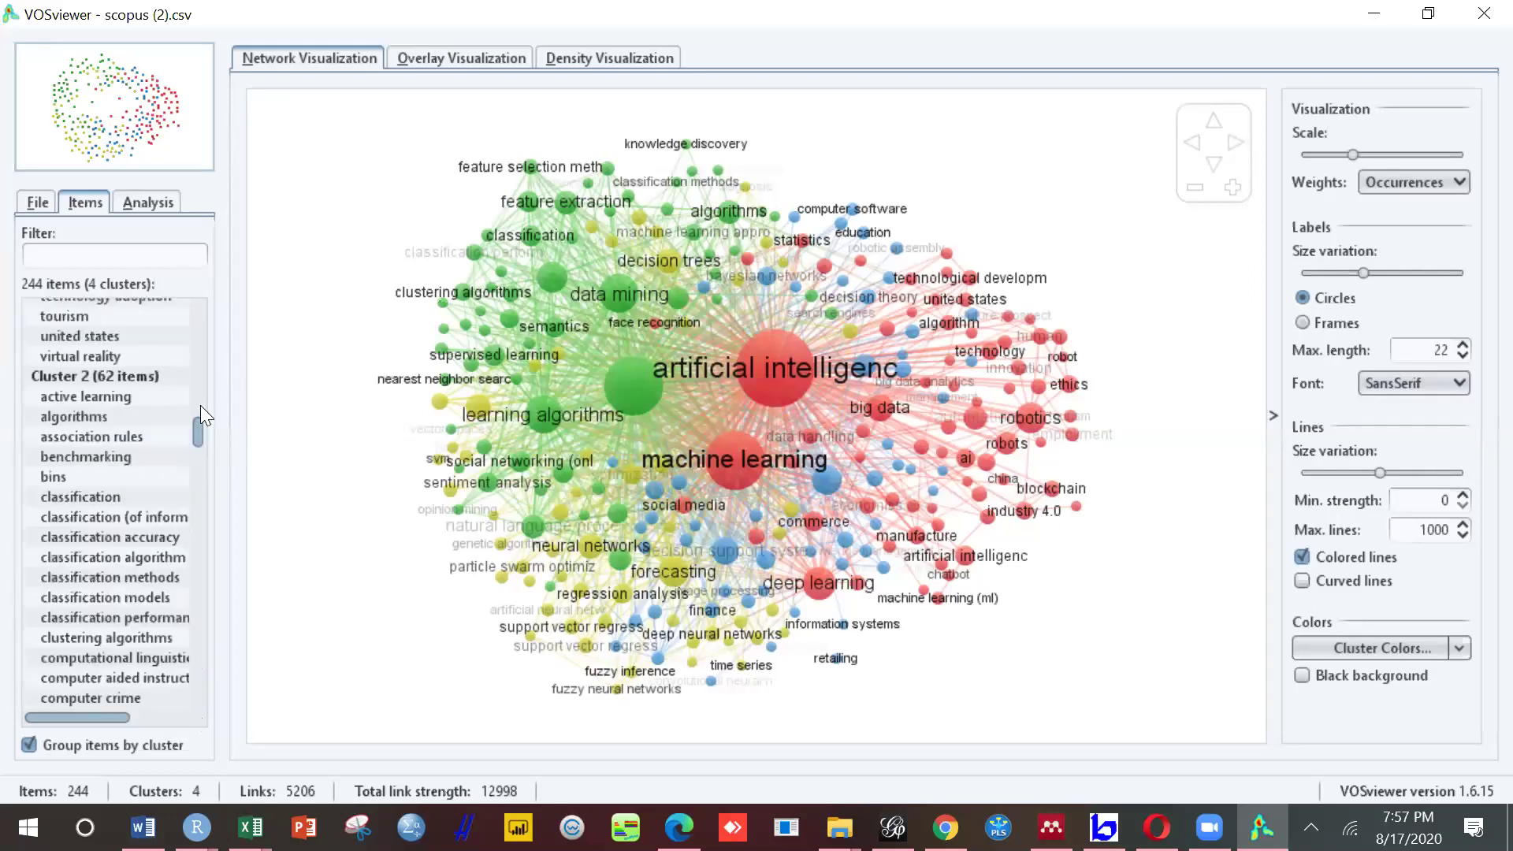
pyautogui.click(195, 483)
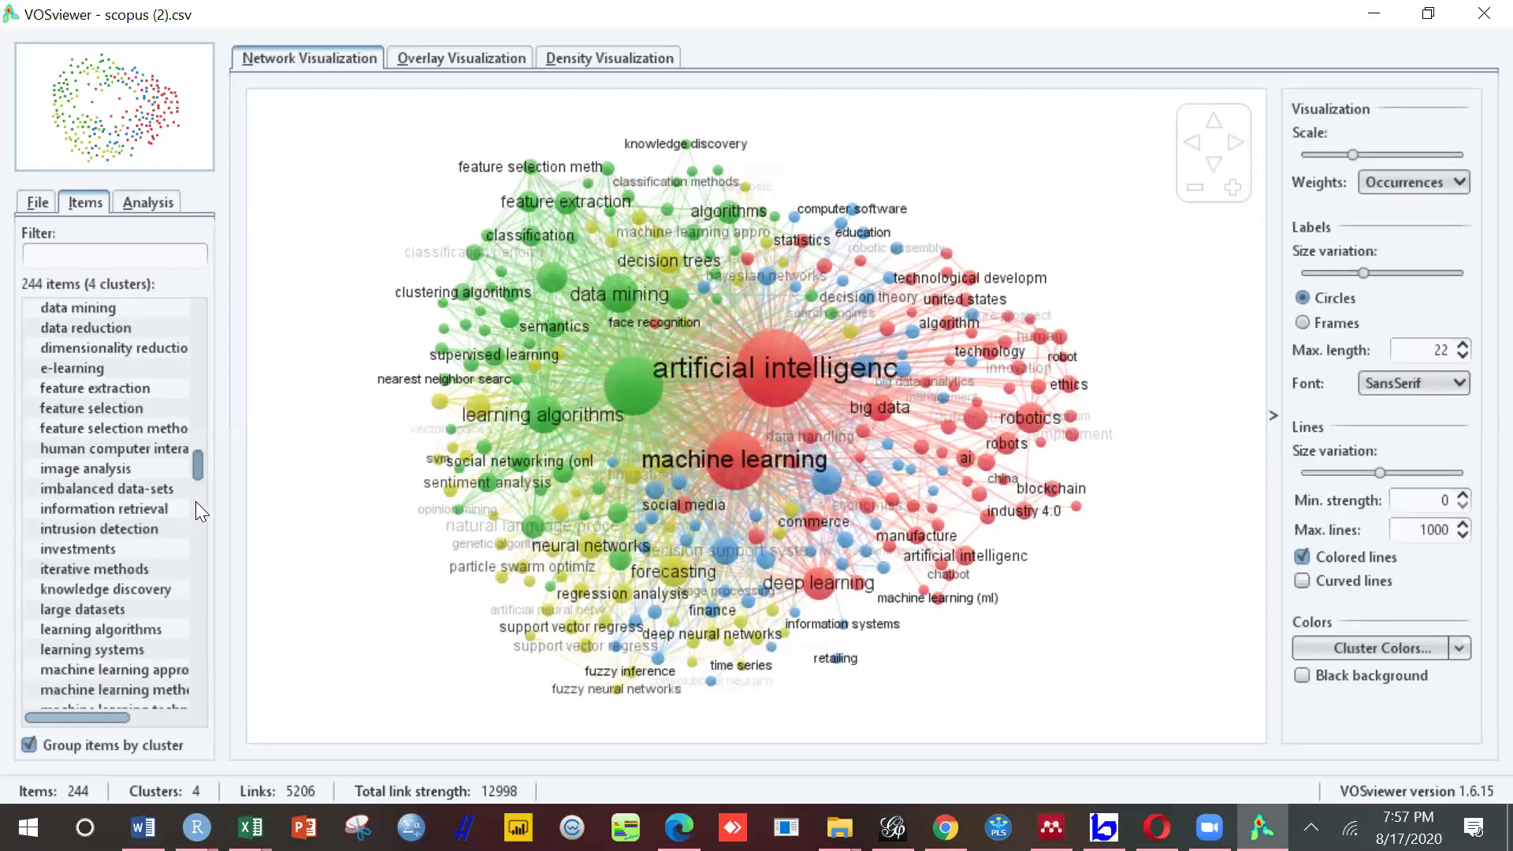
pyautogui.click(196, 533)
pyautogui.click(196, 554)
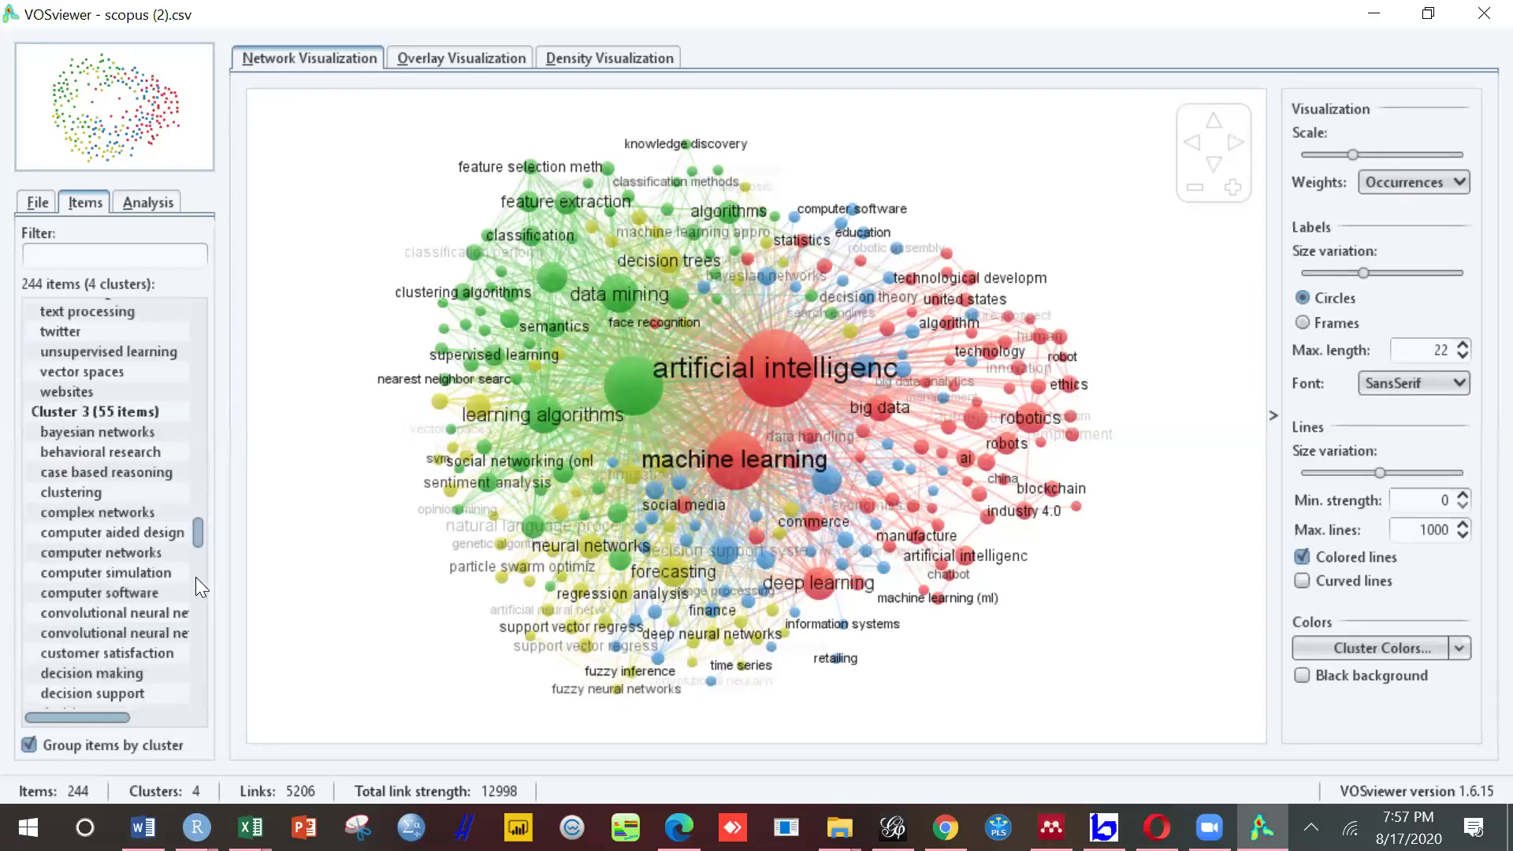
pyautogui.click(195, 579)
pyautogui.click(196, 613)
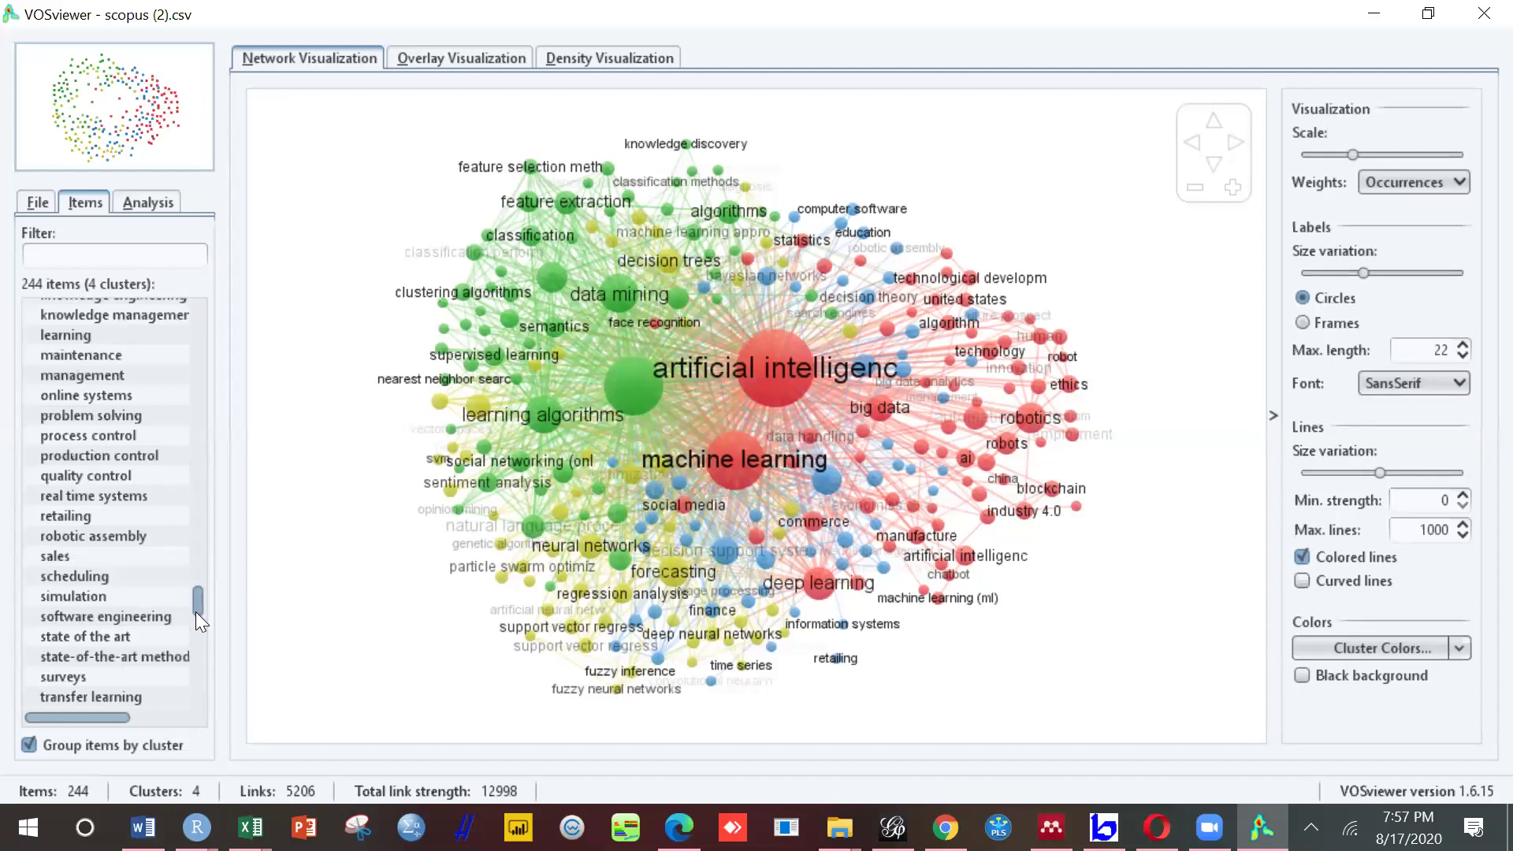
pyautogui.click(199, 654)
pyautogui.click(199, 654)
pyautogui.click(198, 695)
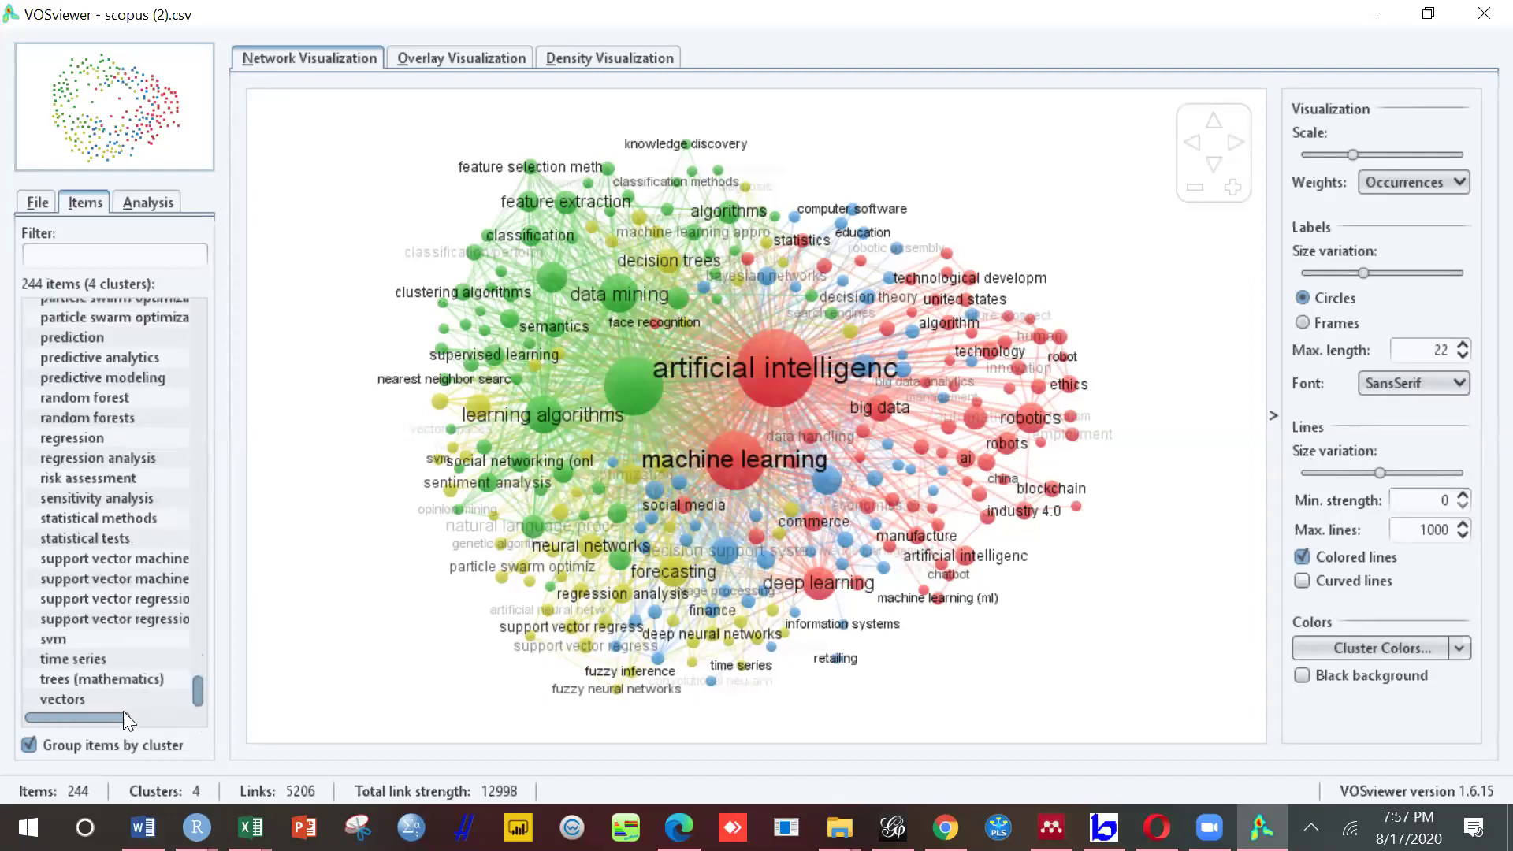
# Step: Read the full names of the support vector keywords and look back over the Cluster 4 and Cluster 3 items
pyautogui.click(147, 716)
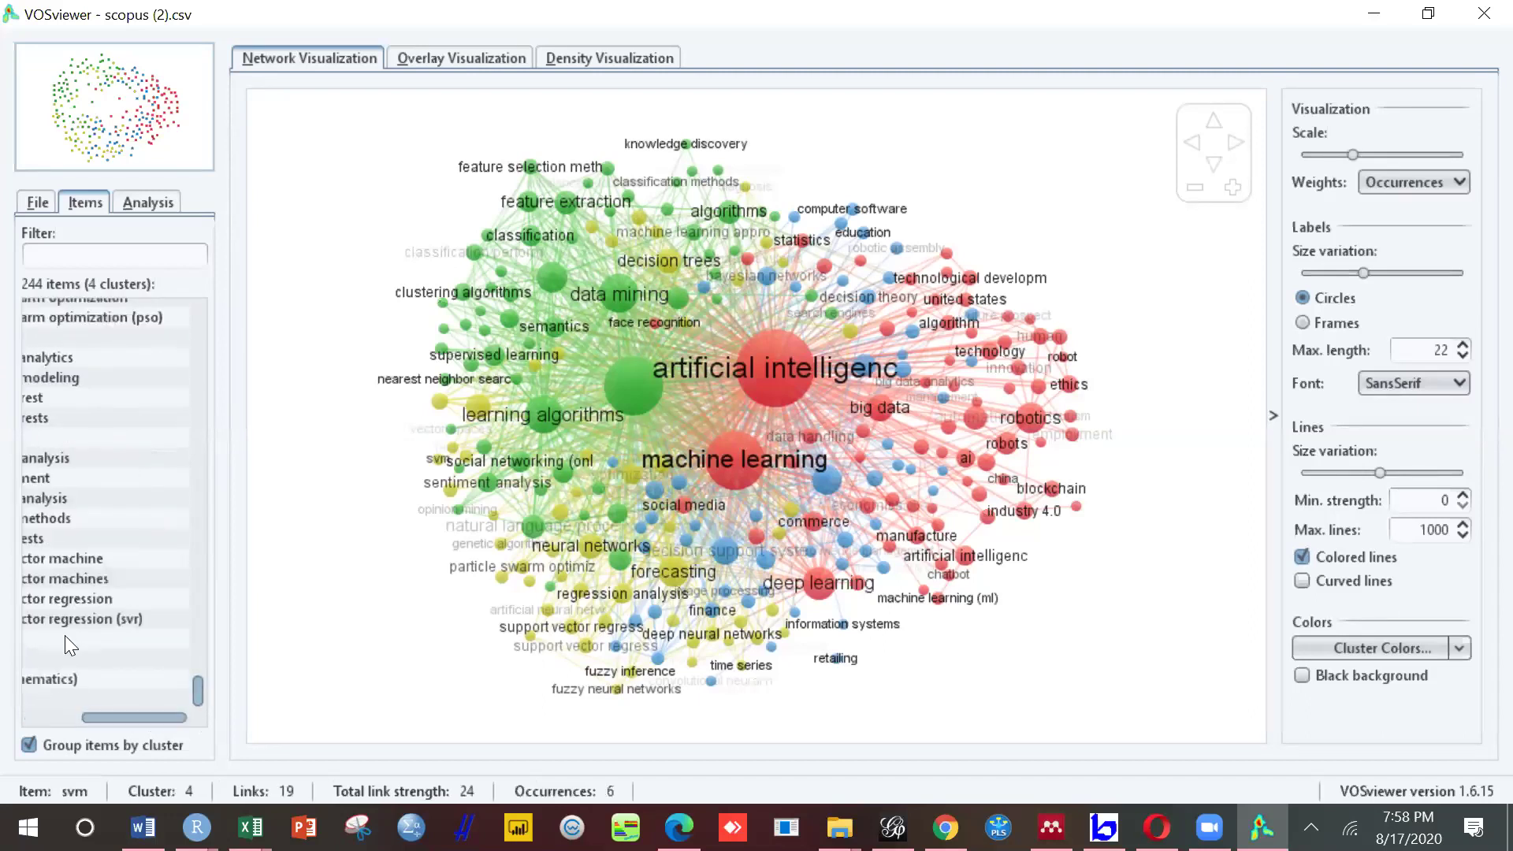
pyautogui.click(55, 714)
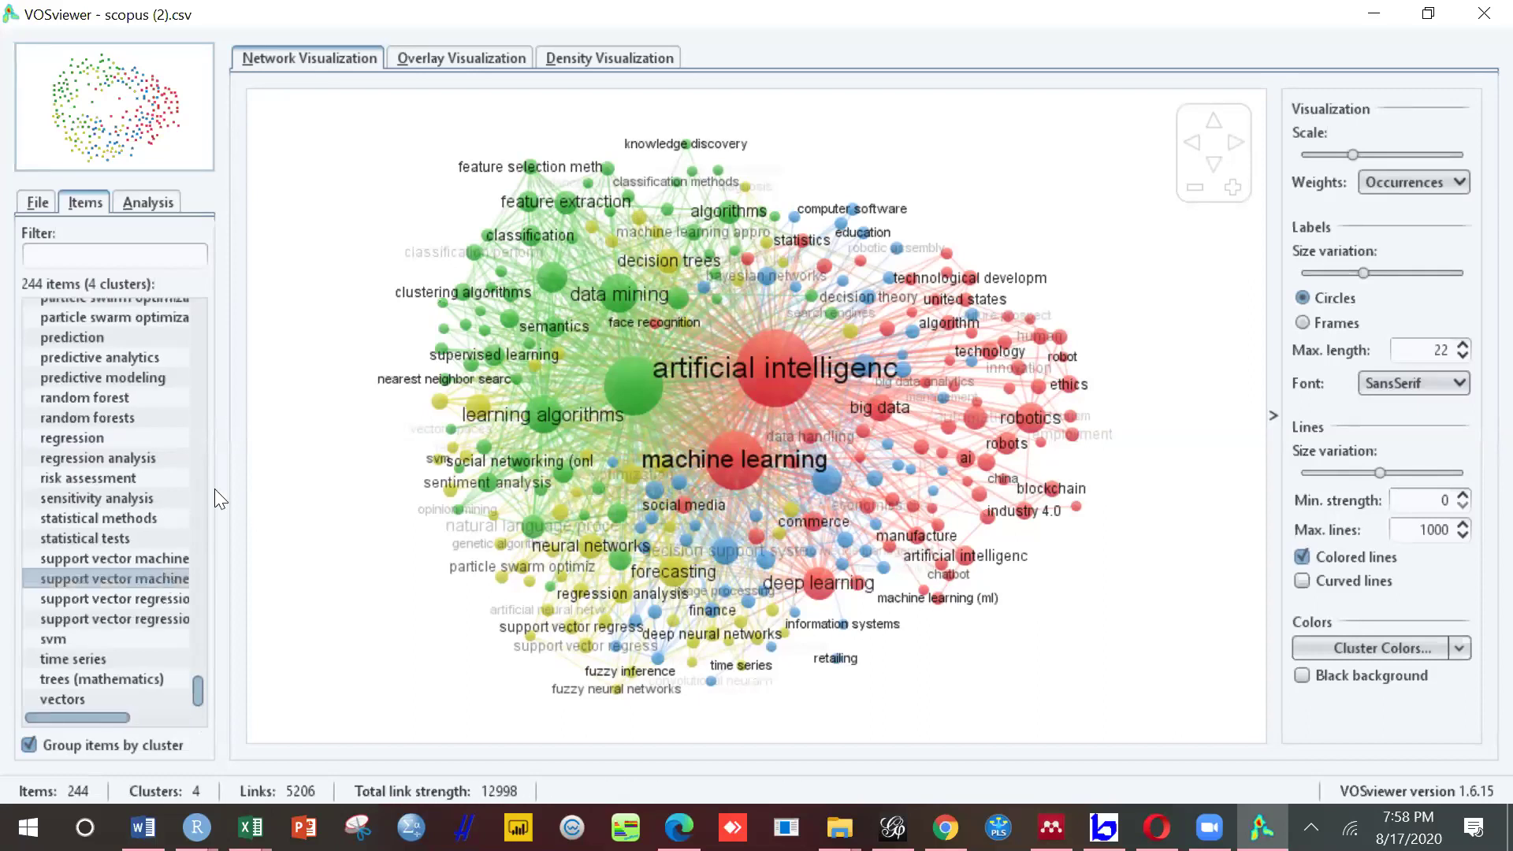
pyautogui.click(194, 489)
pyautogui.click(194, 489)
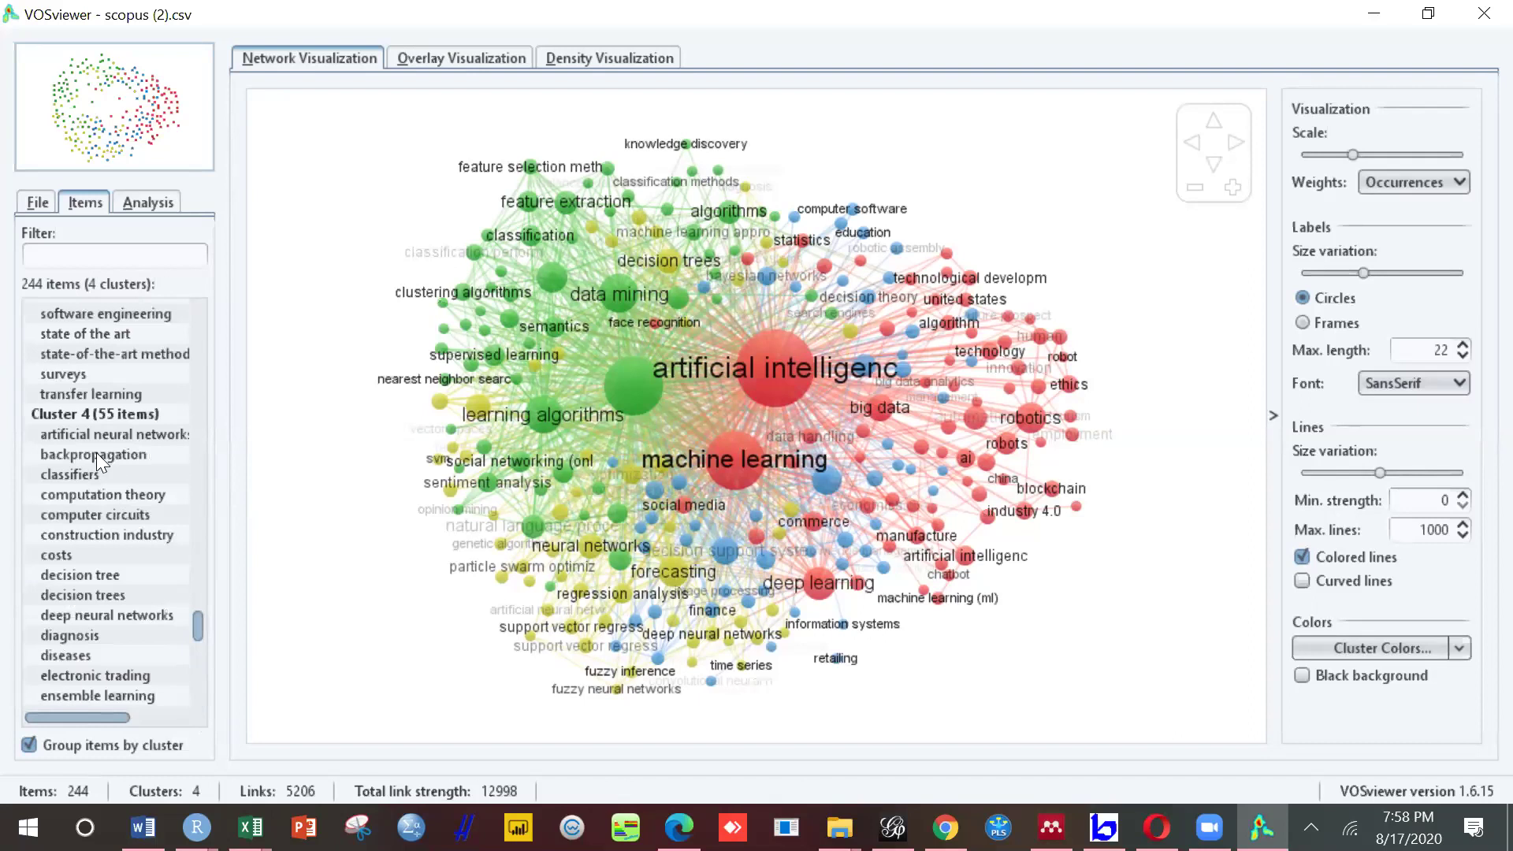
pyautogui.click(197, 415)
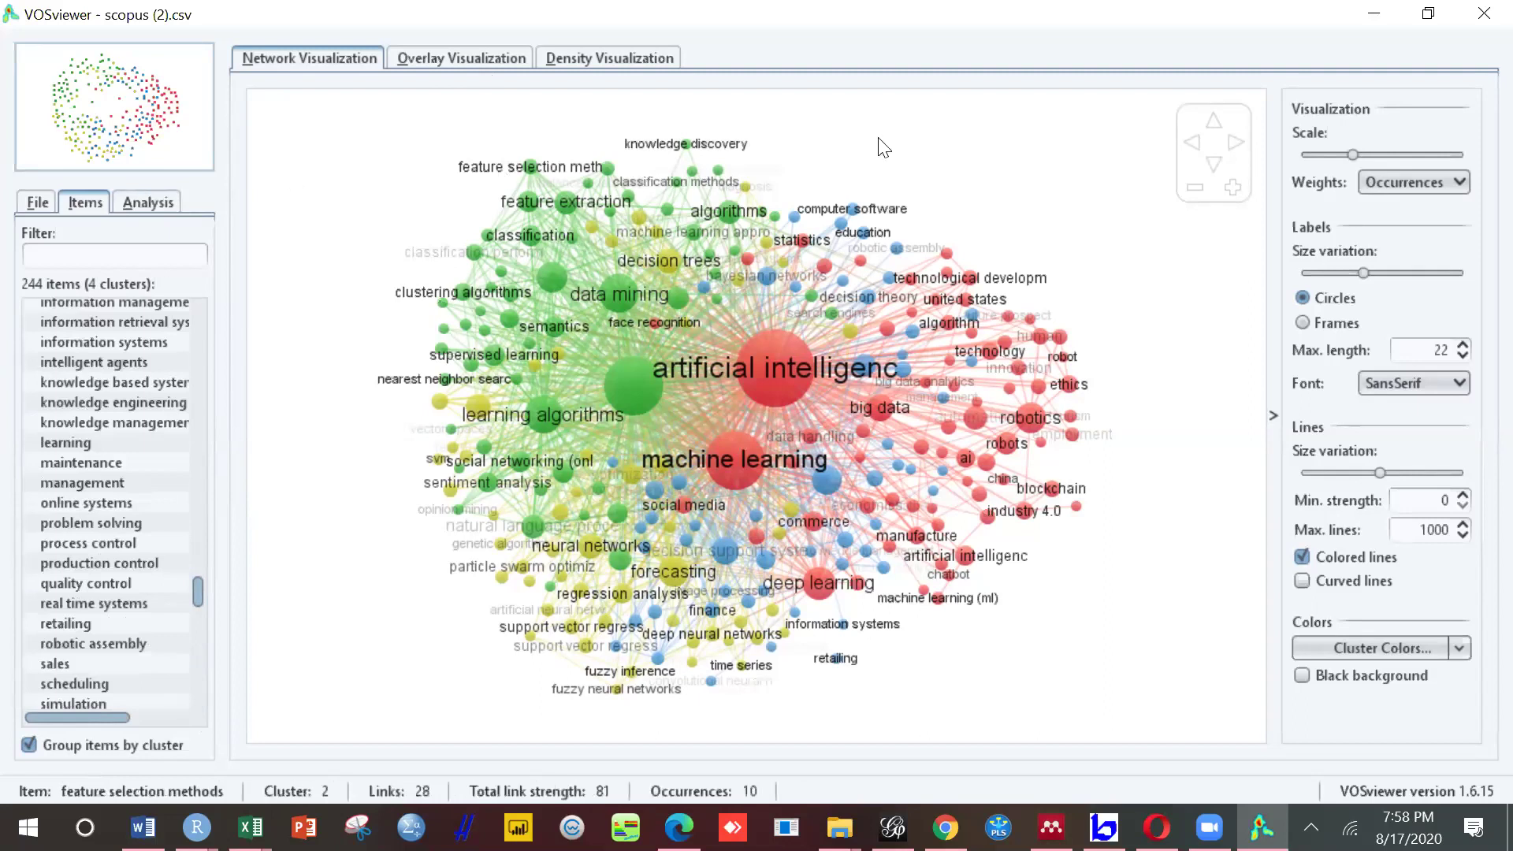
pyautogui.click(453, 66)
pyautogui.click(291, 66)
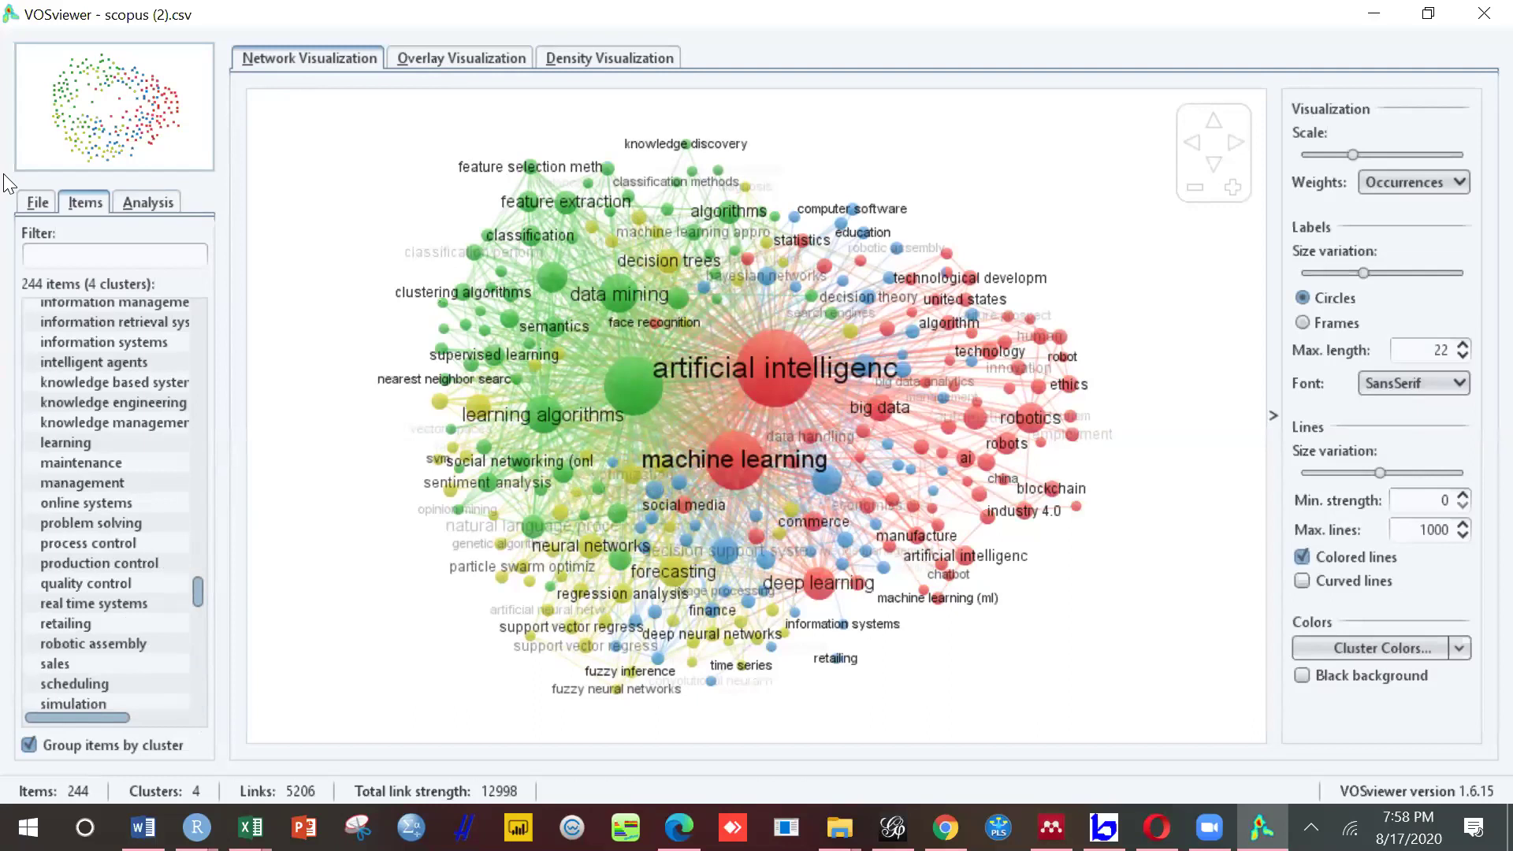
# Step: Set the minimum cluster size to 10 and update the keyword map's layout and clustering
pyautogui.click(145, 203)
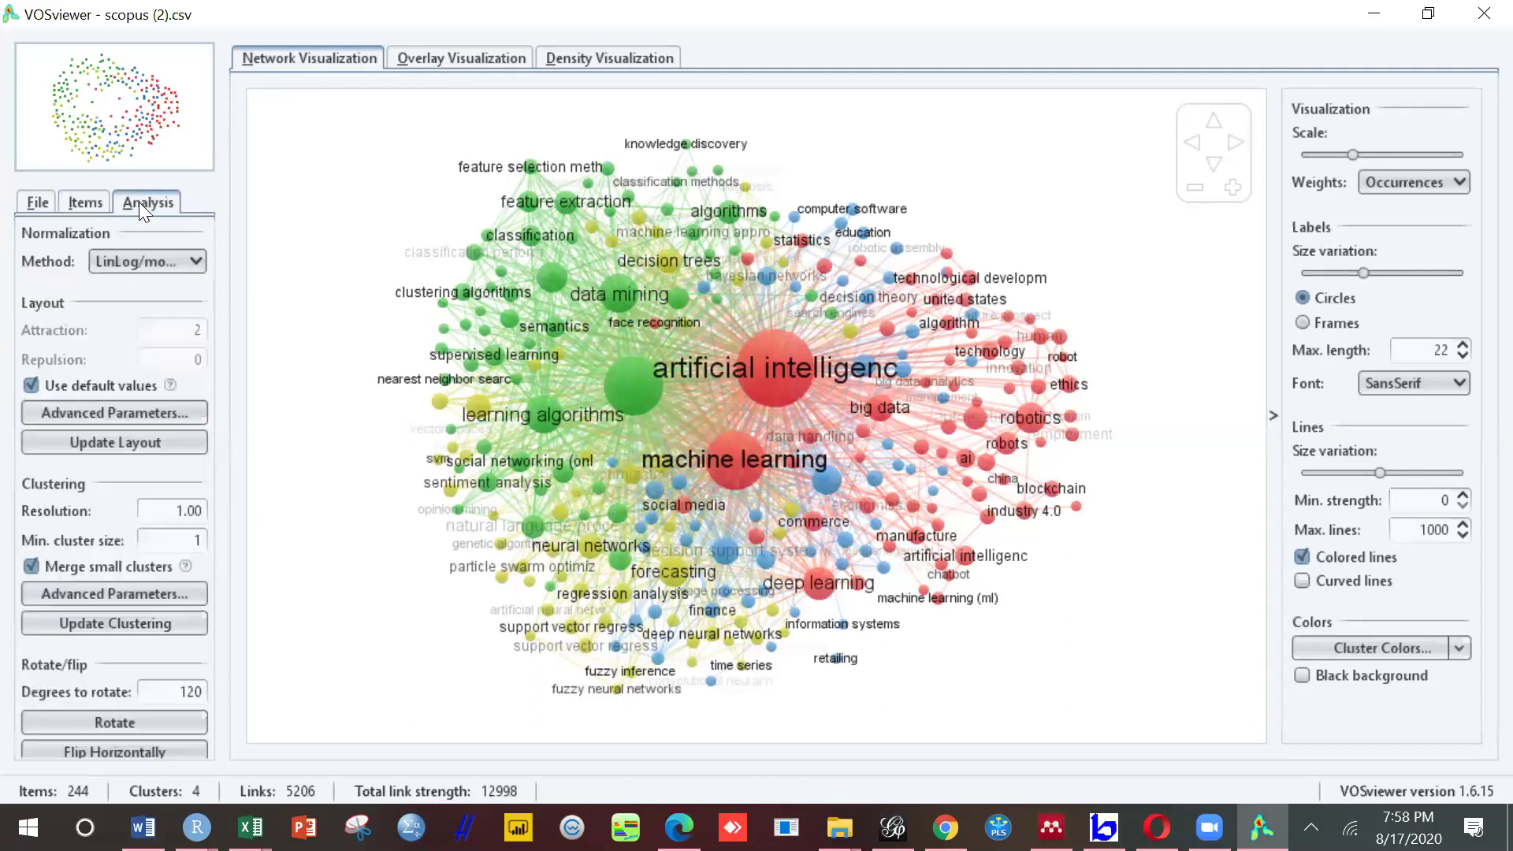
pyautogui.doubleClick(185, 540)
pyautogui.write('10')
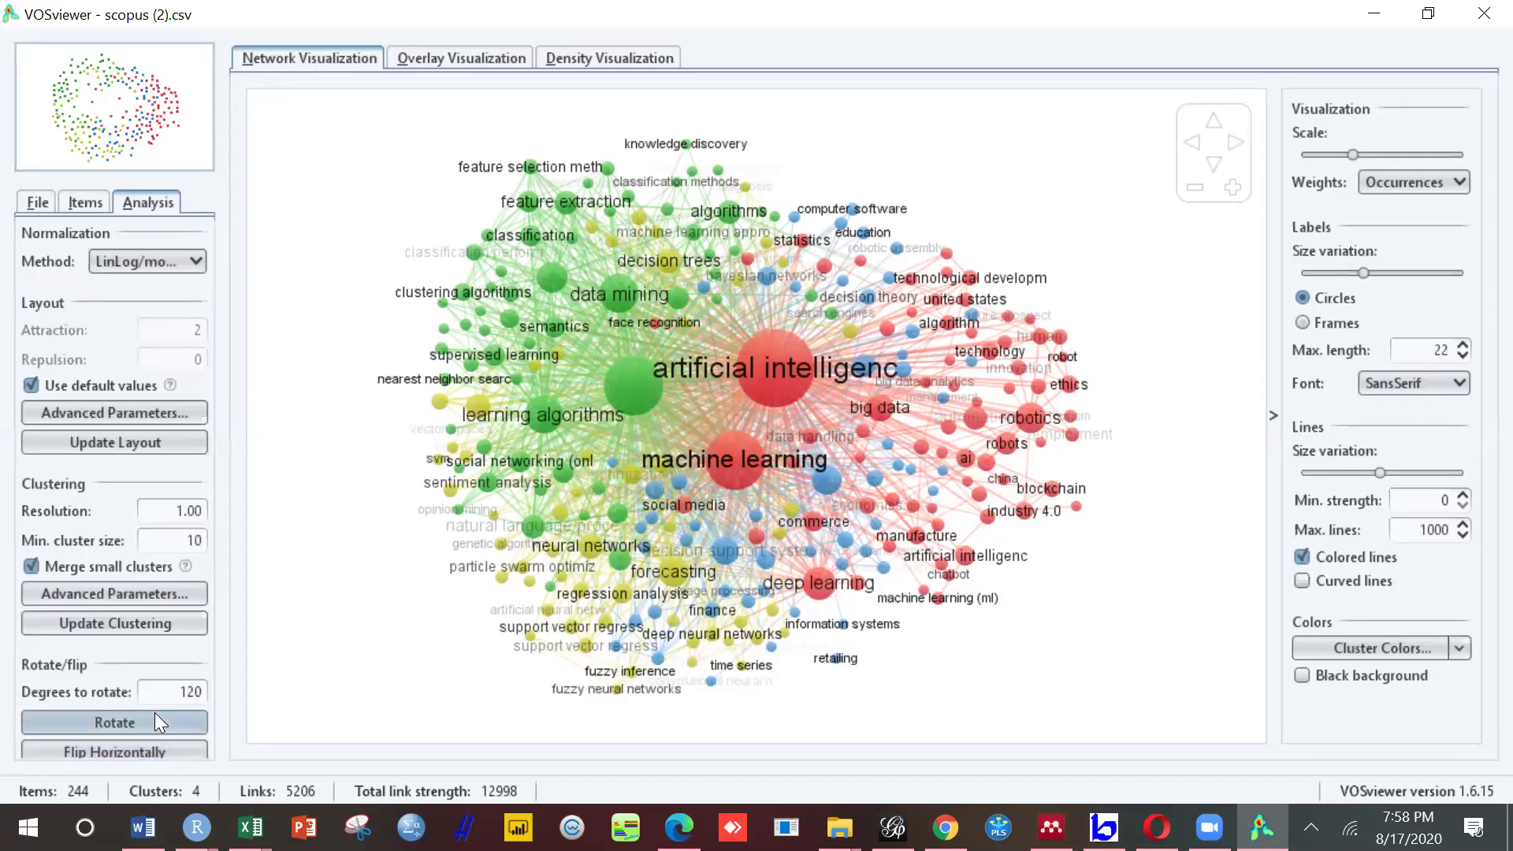
pyautogui.click(116, 443)
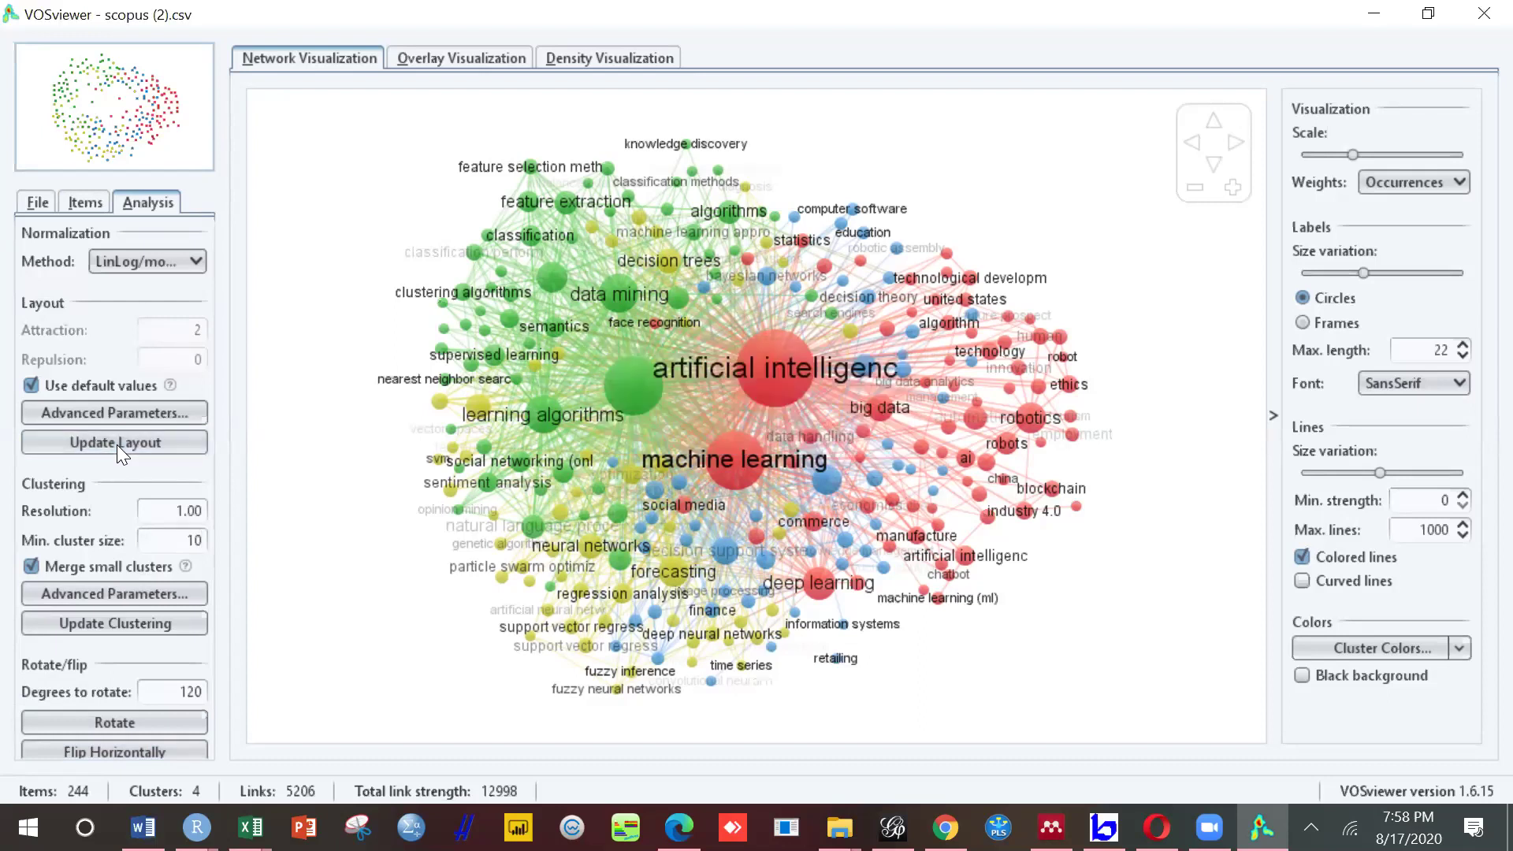
pyautogui.click(174, 627)
# Step: Set the minimum cluster size to 20, and update the keyword map's clustering and layout
pyautogui.doubleClick(192, 541)
pyautogui.press('BackSpace')
pyautogui.click(140, 622)
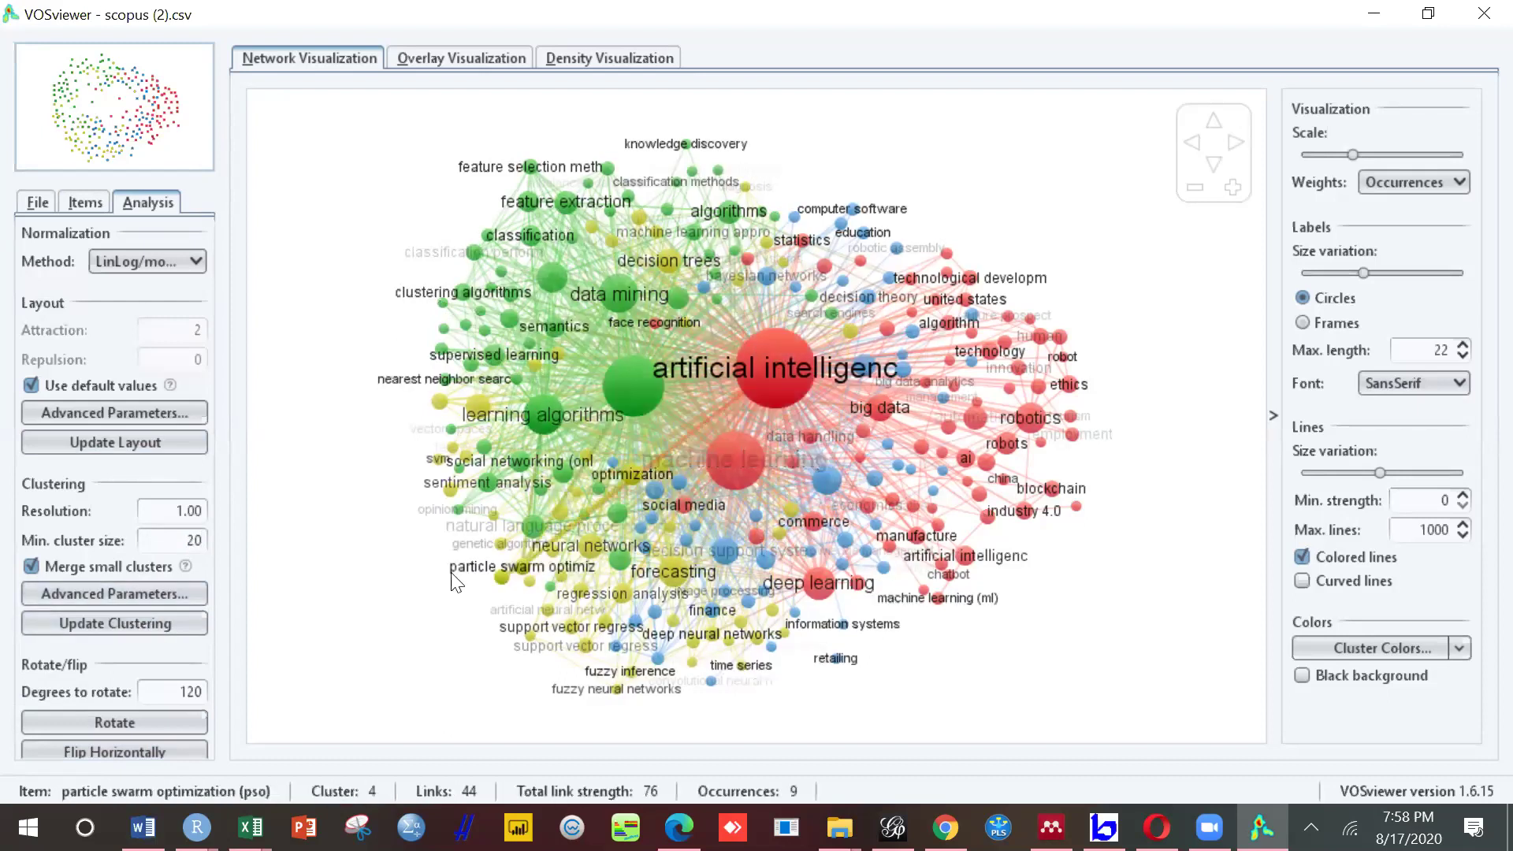
pyautogui.moveTo(455, 582)
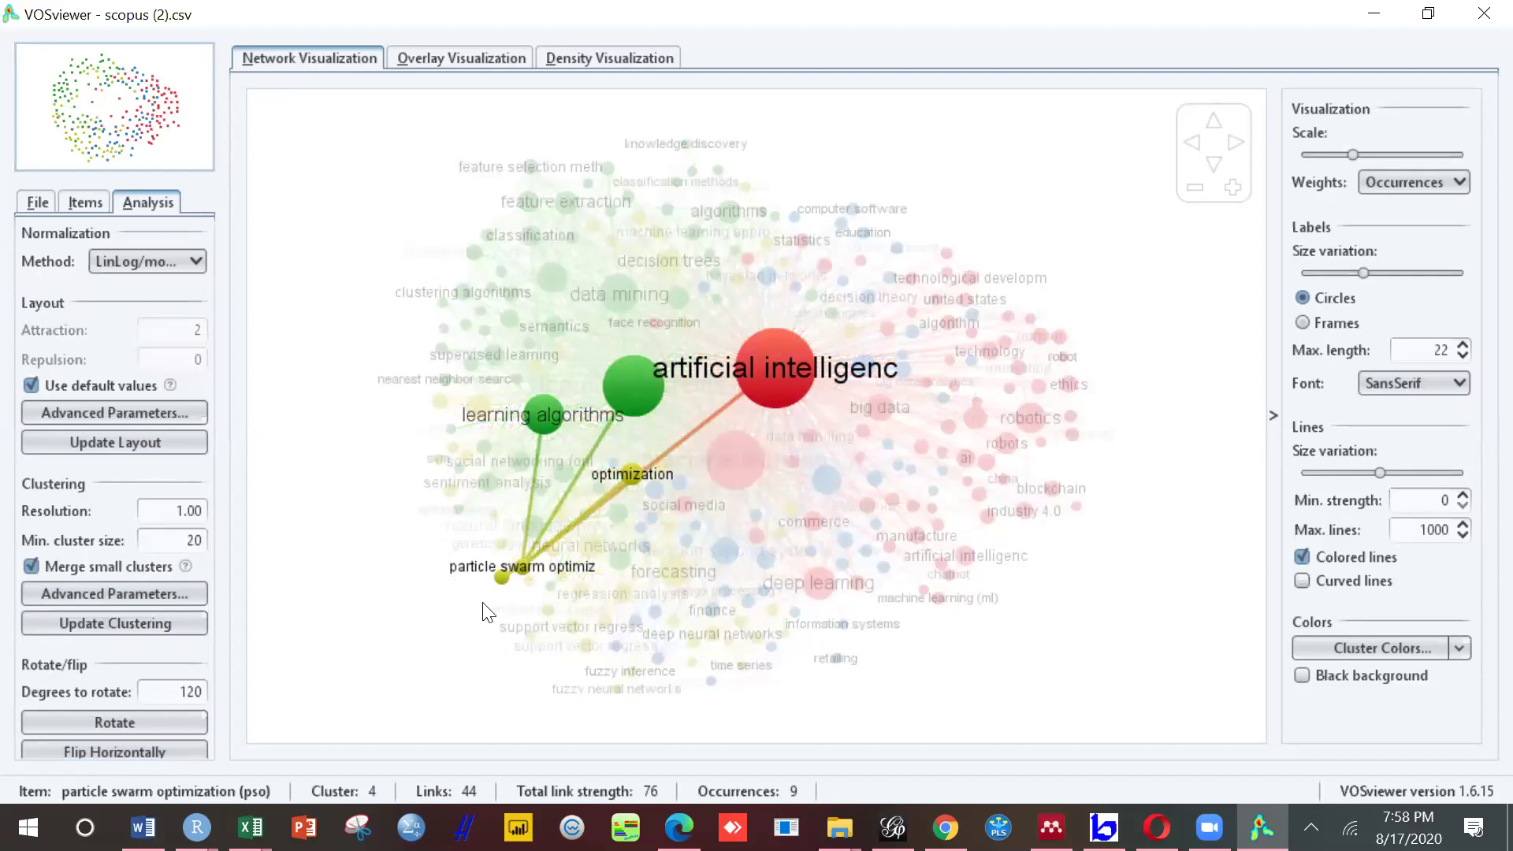
pyautogui.moveTo(789, 362)
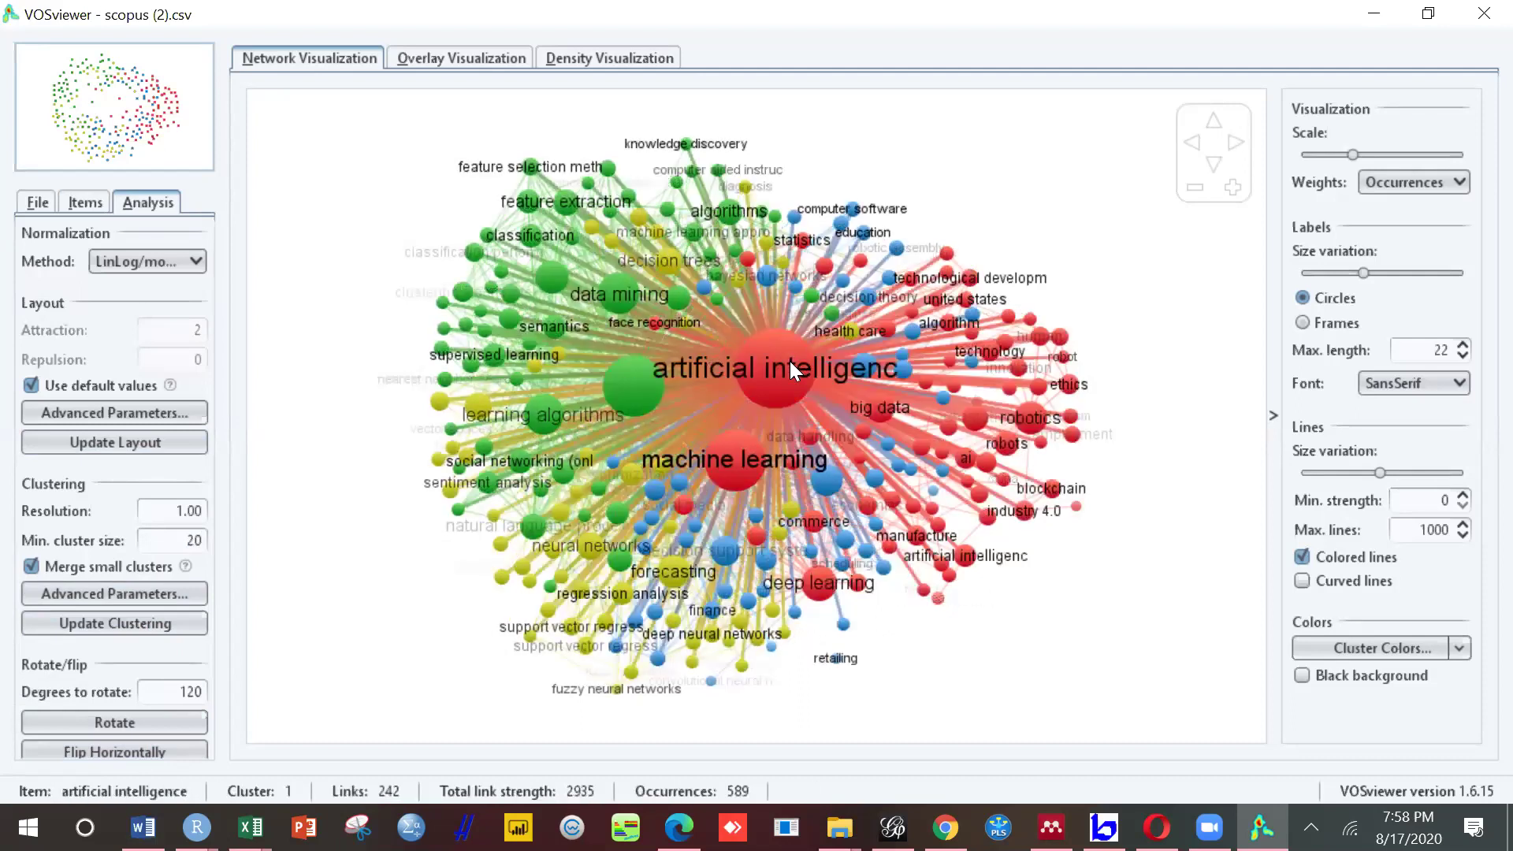
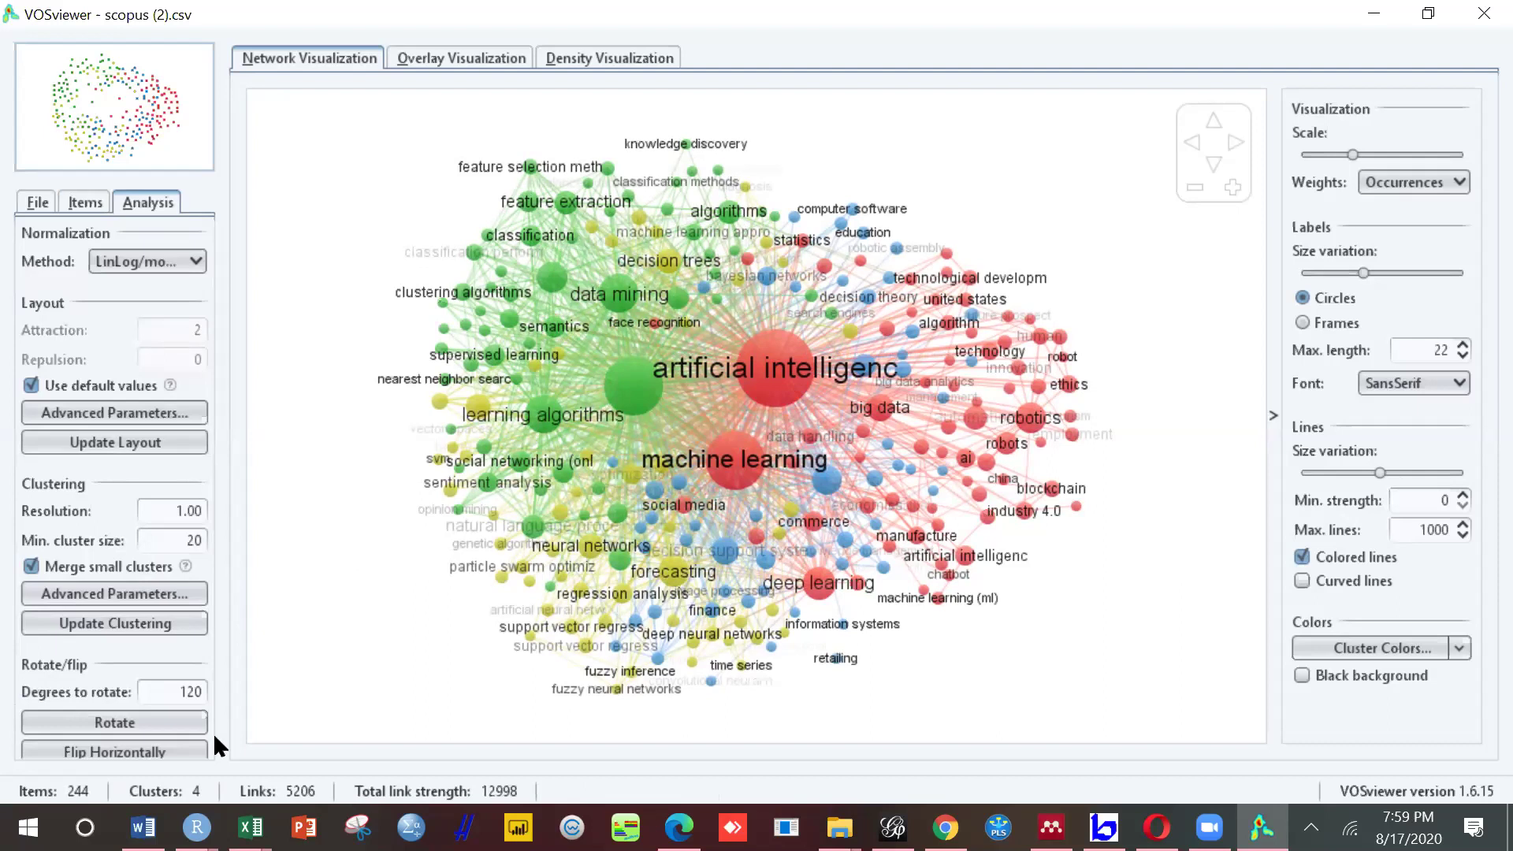
pyautogui.click(147, 442)
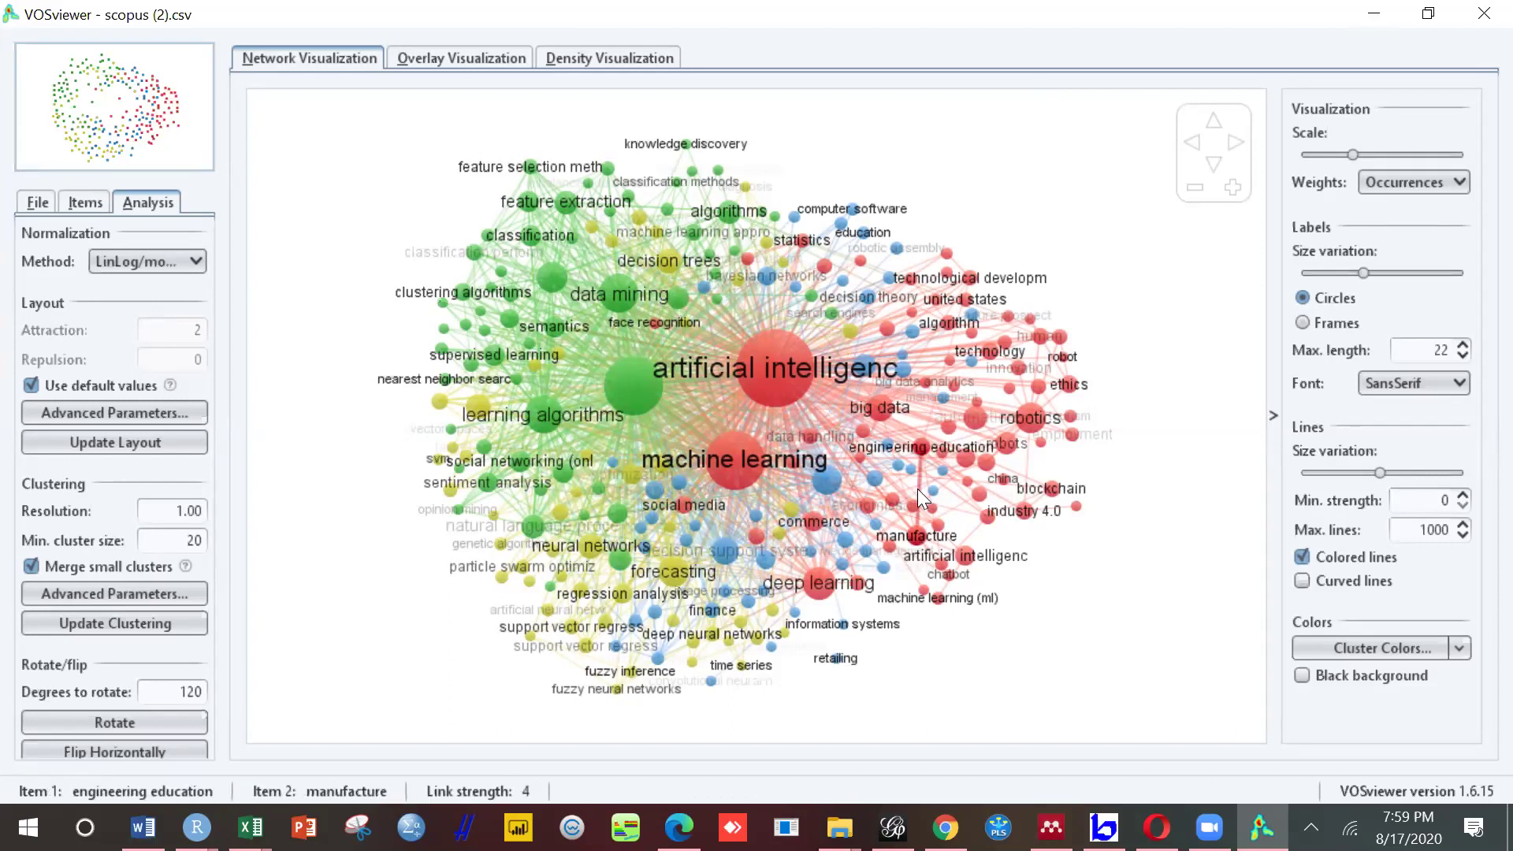
# Step: Switch to File Explorer and open the aug 15 folder on the Desktop
pyautogui.hotkey('alt', 'Tab')
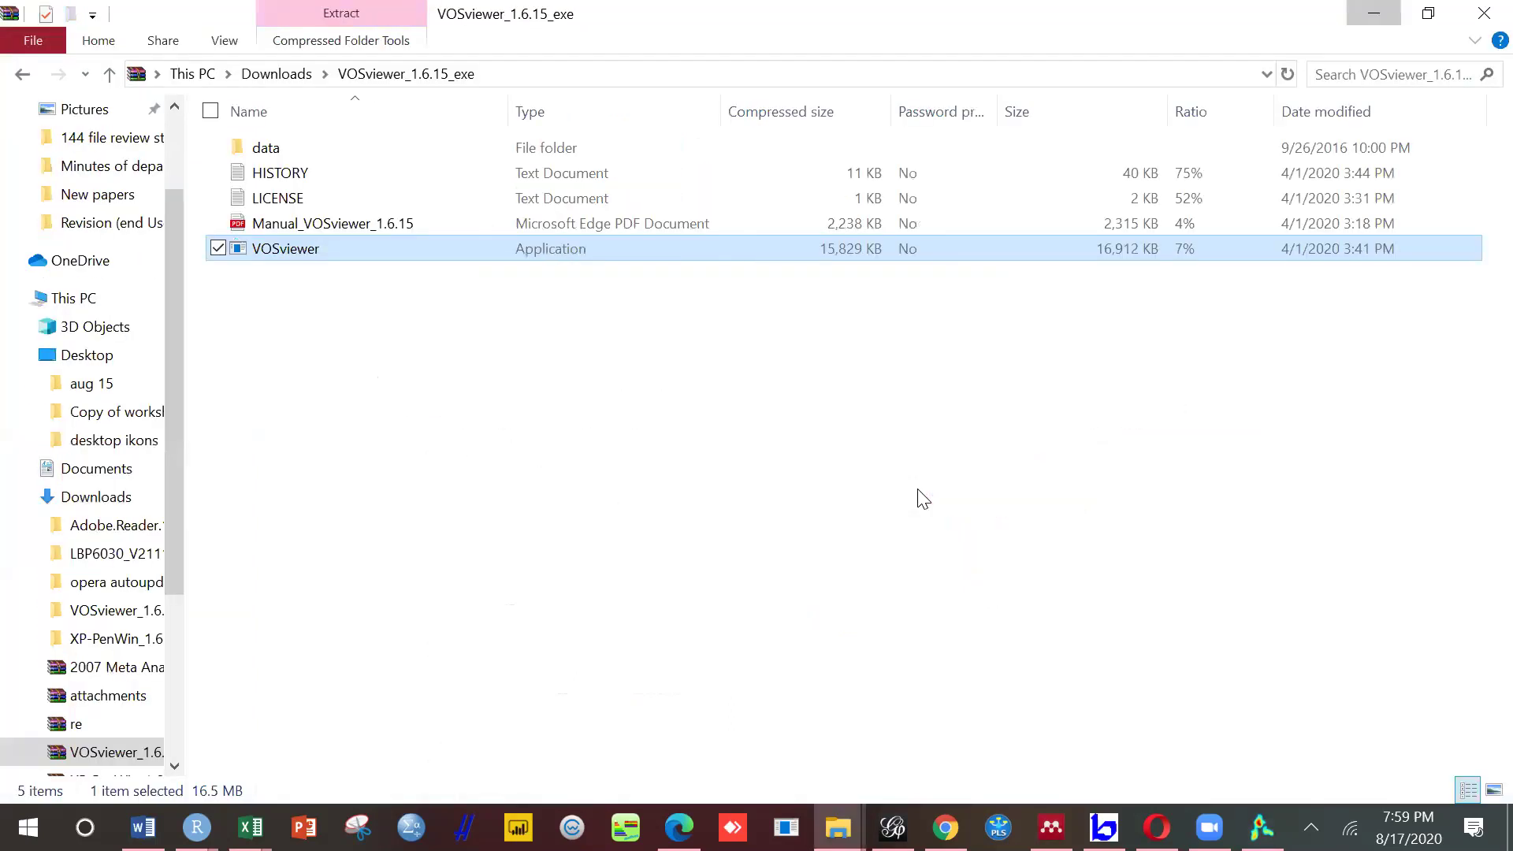
pyautogui.hotkey('alt', 'Tab')
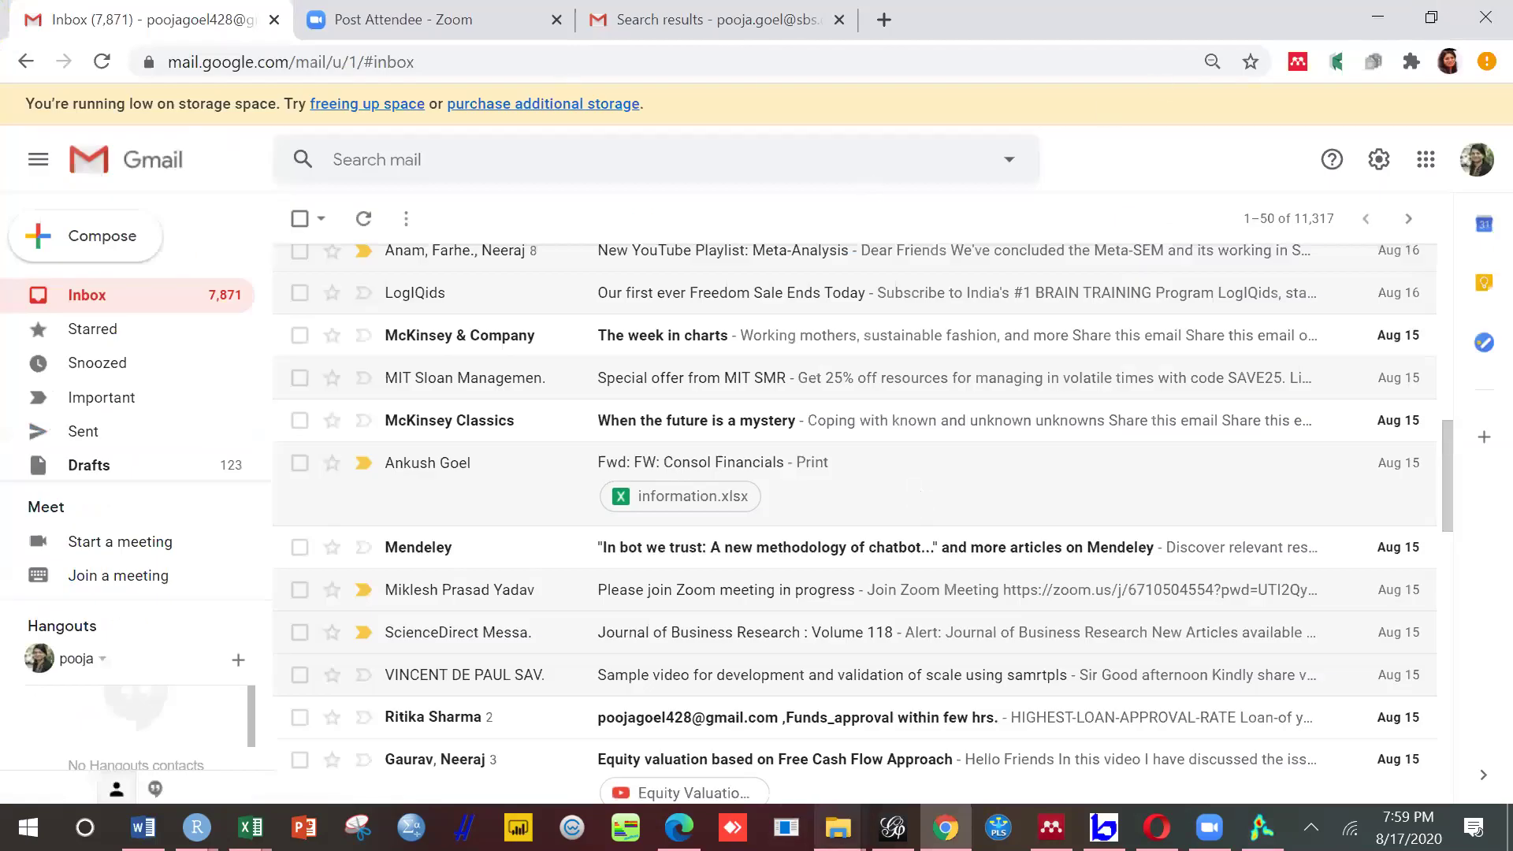
pyautogui.moveTo(840, 828)
pyautogui.moveTo(663, 775)
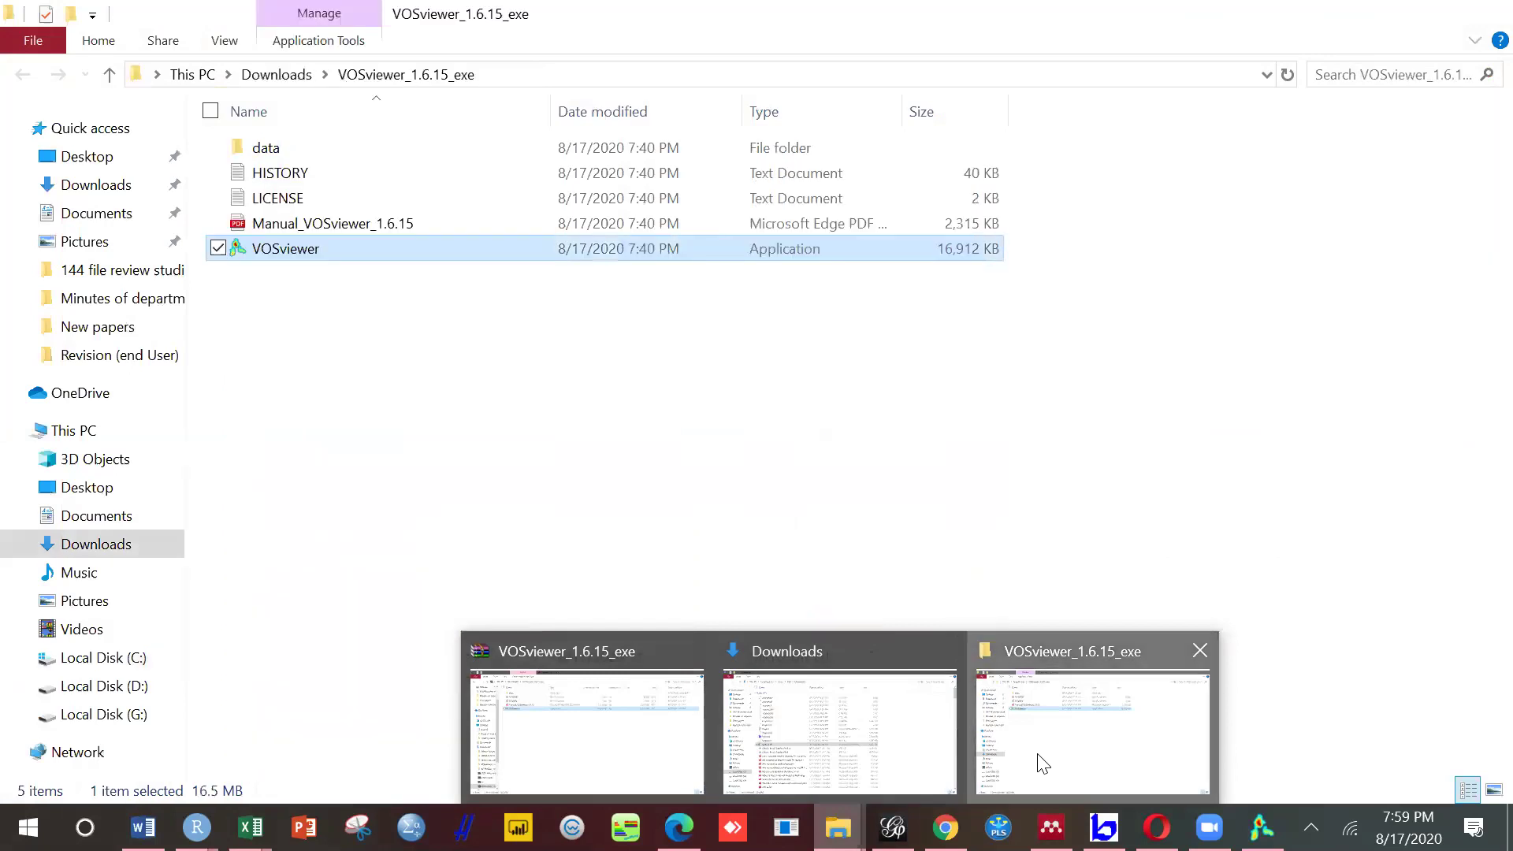
pyautogui.click(1043, 763)
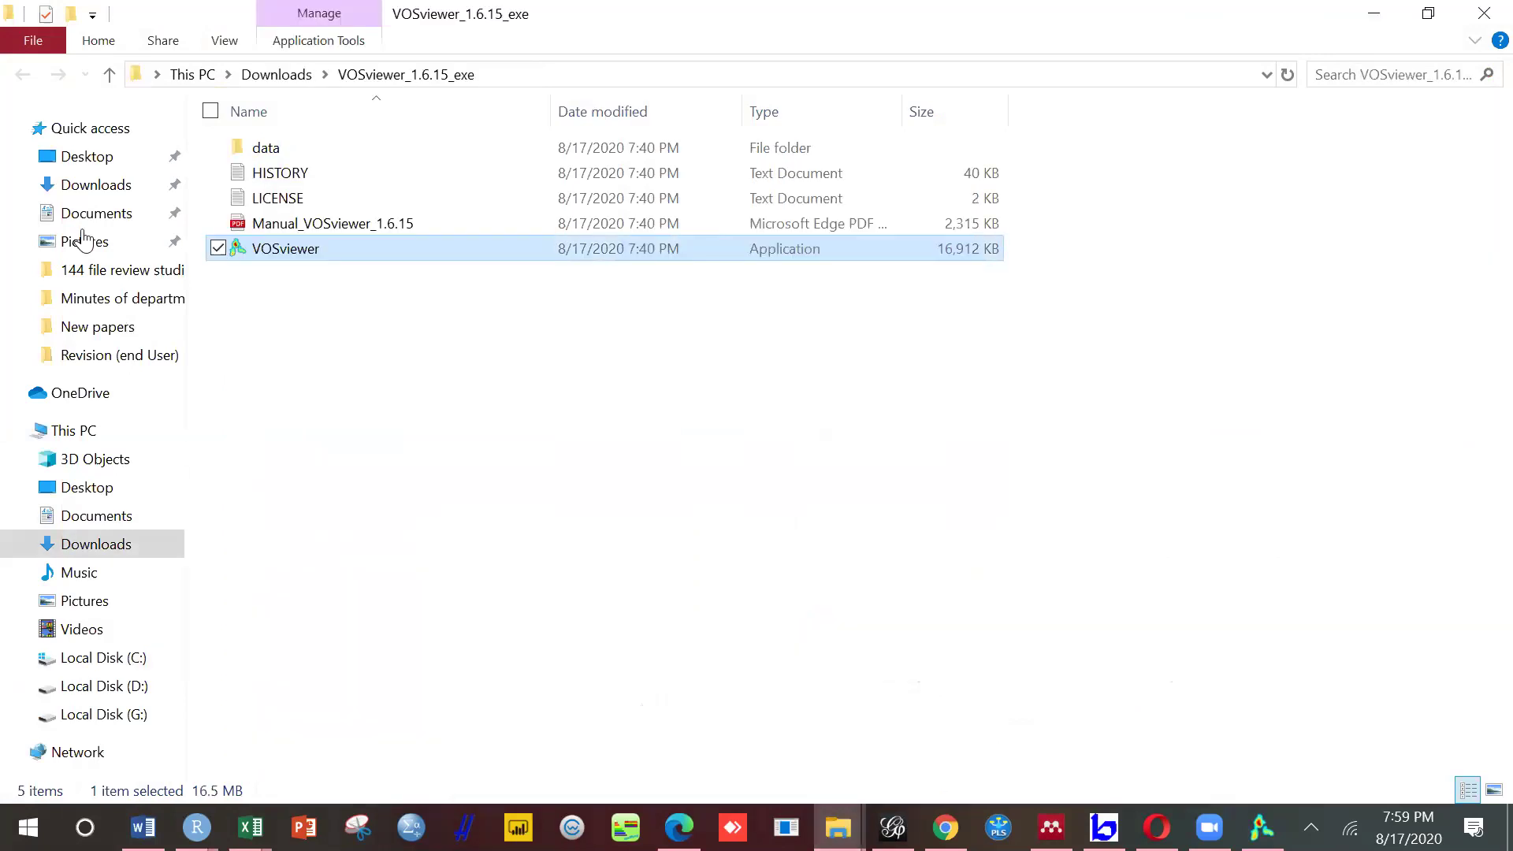
pyautogui.click(87, 162)
pyautogui.doubleClick(296, 146)
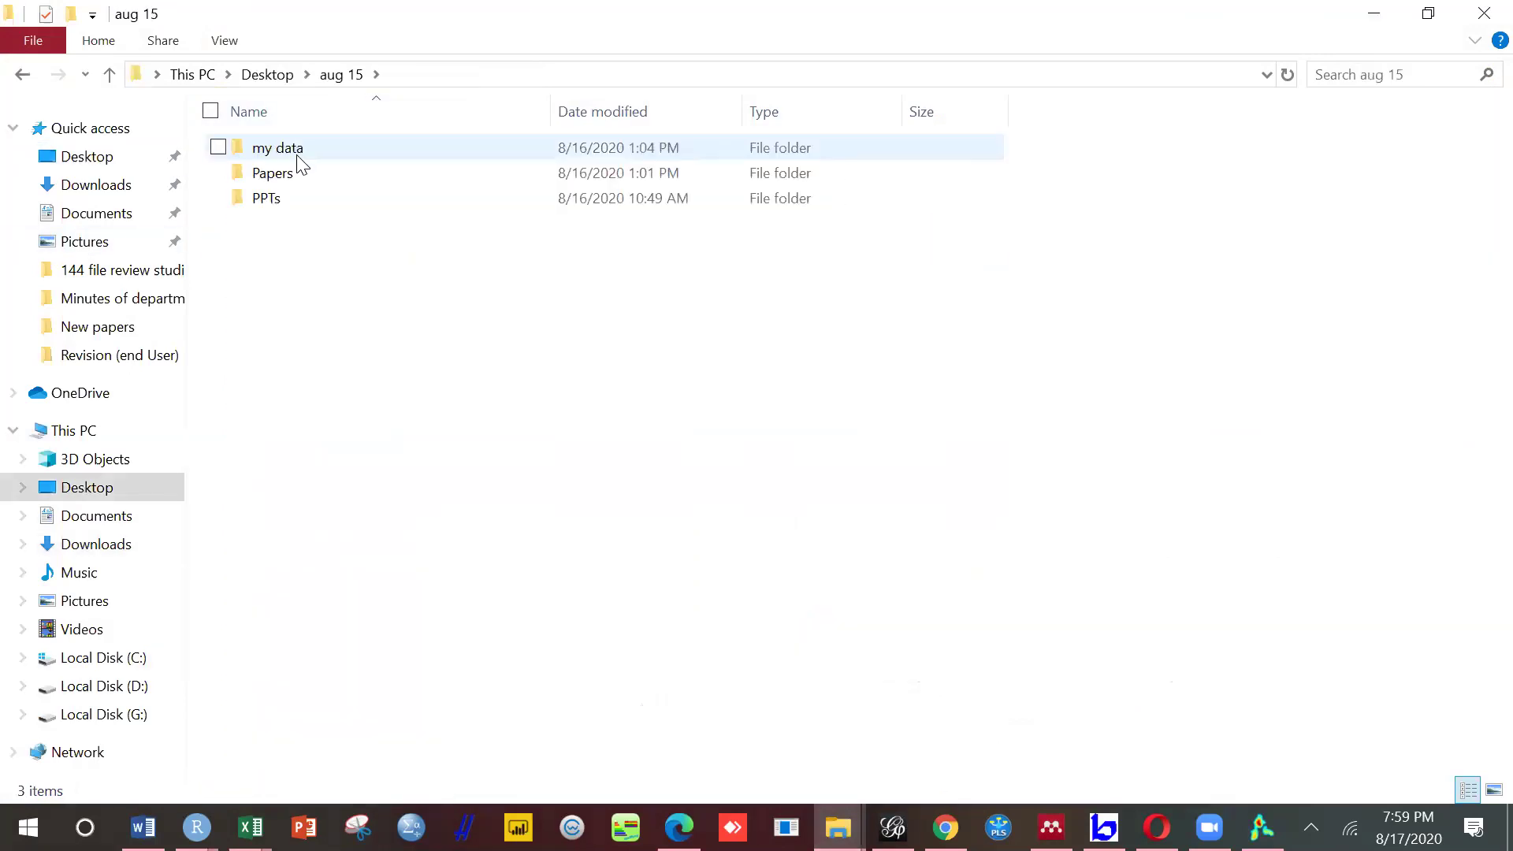
# Step: Open the Papers folder and open the jia2018 willey paper PDF from it
pyautogui.doubleClick(308, 169)
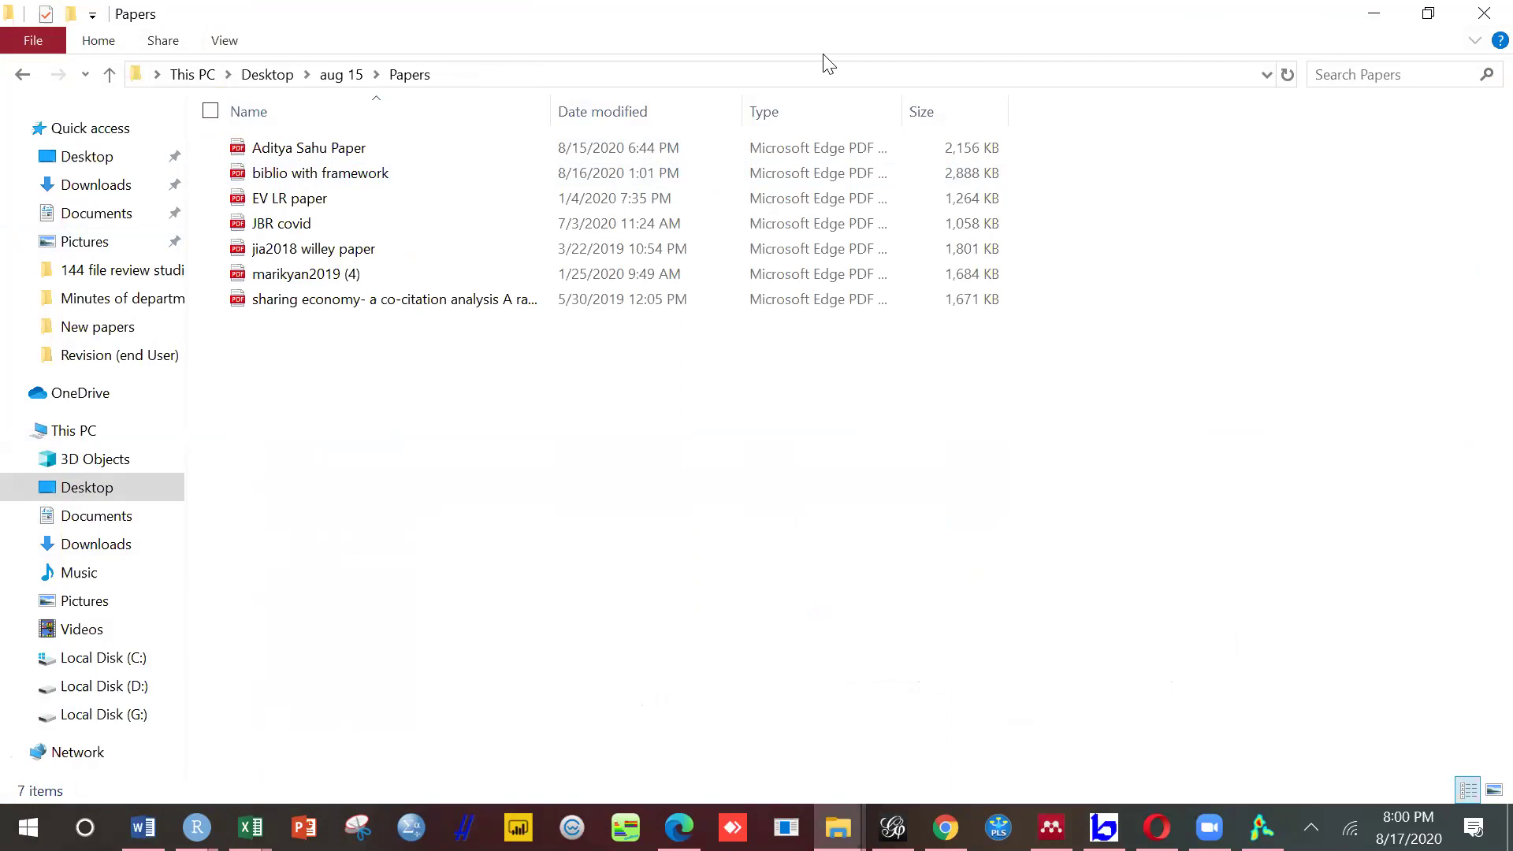
pyautogui.click(339, 254)
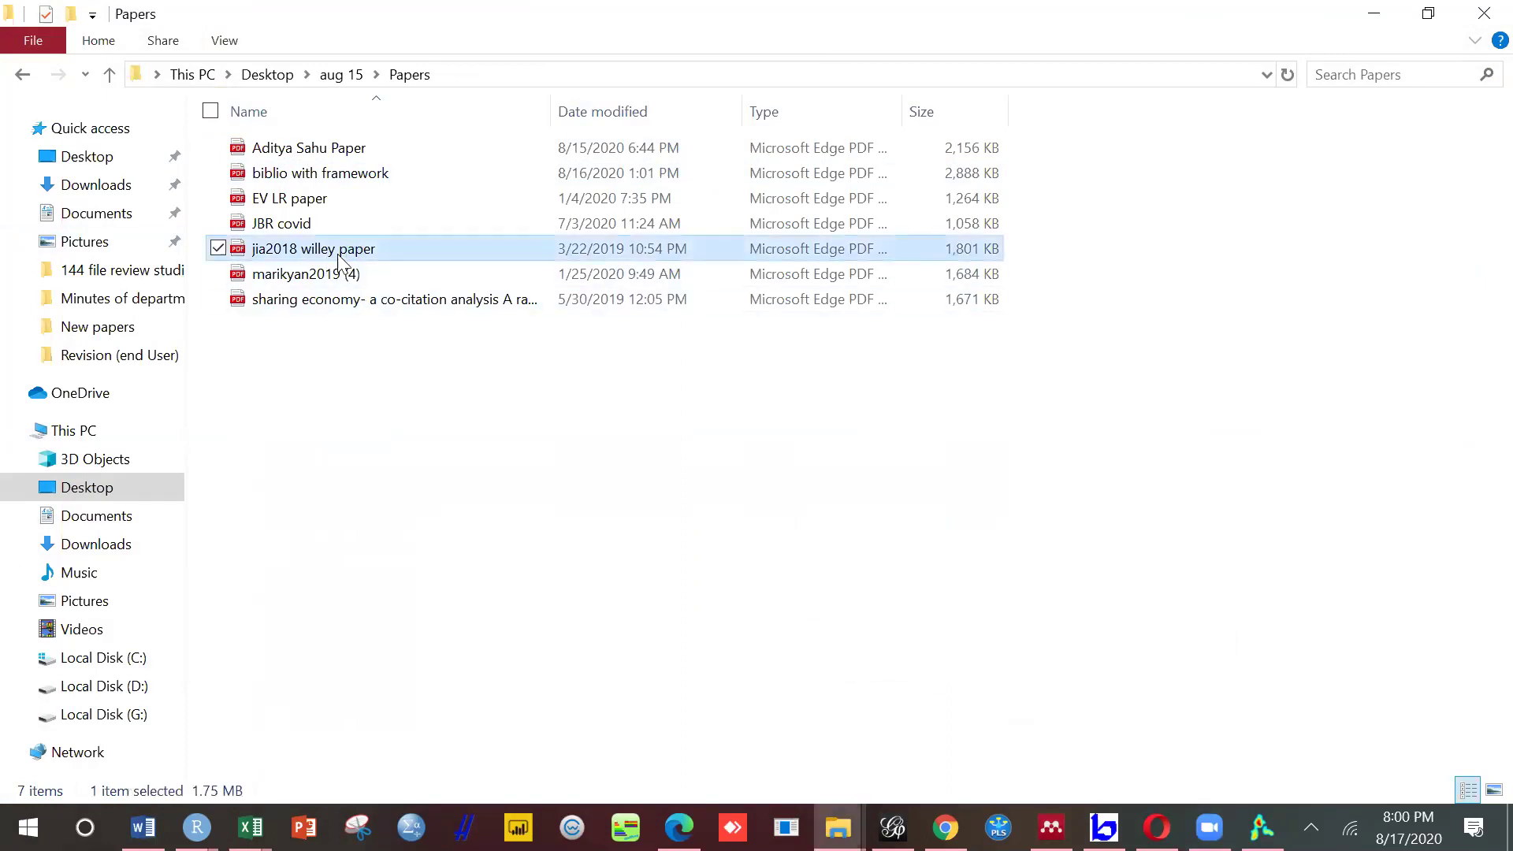
pyautogui.doubleClick(416, 249)
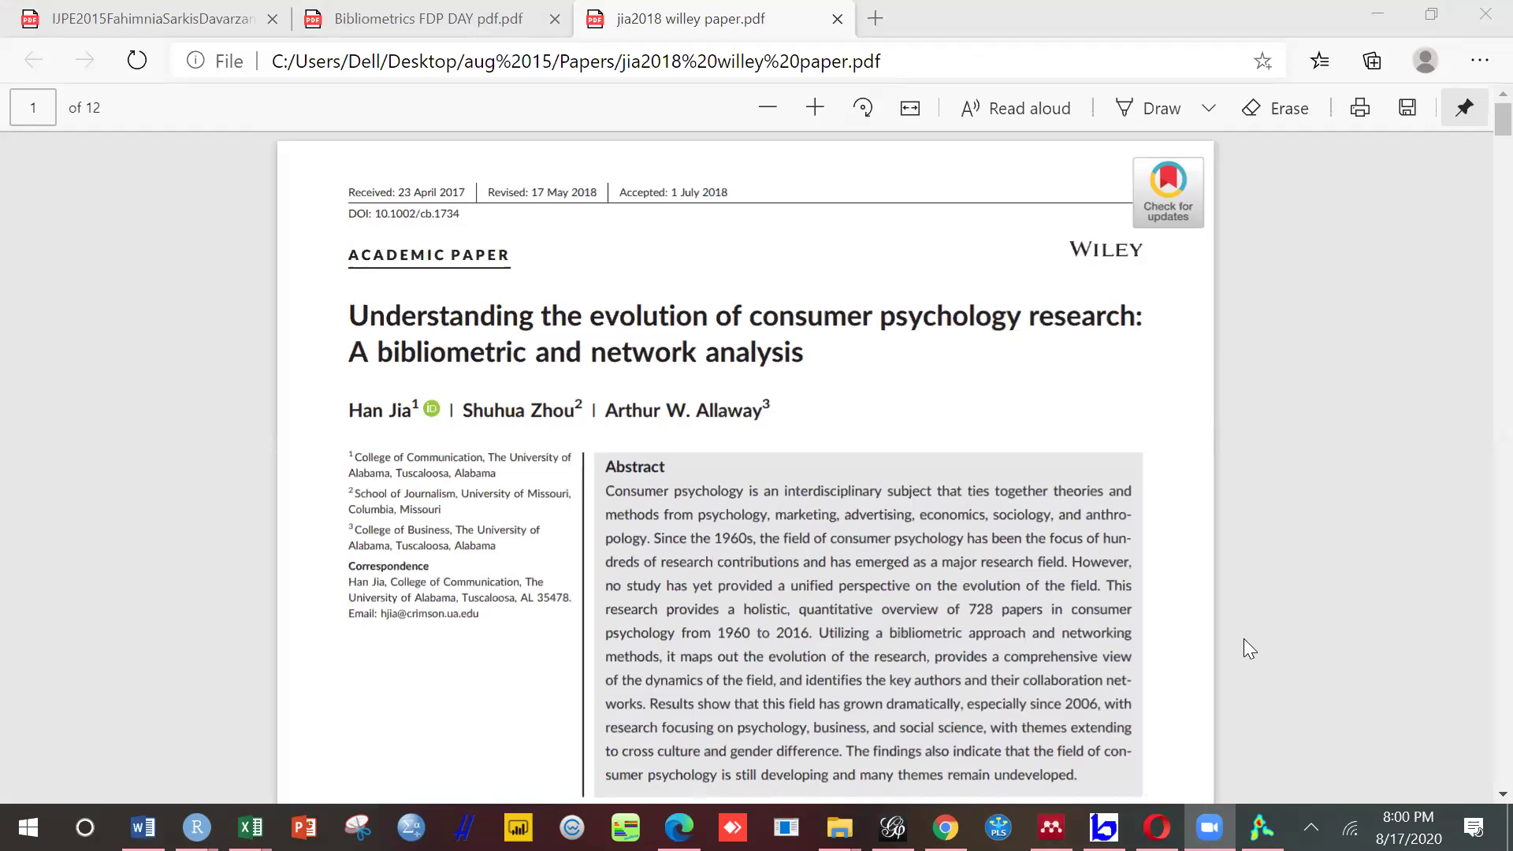
# Step: Read the paper's introduction through to its list of research questions on page 2
pyautogui.scroll(-6, 1474, 770)
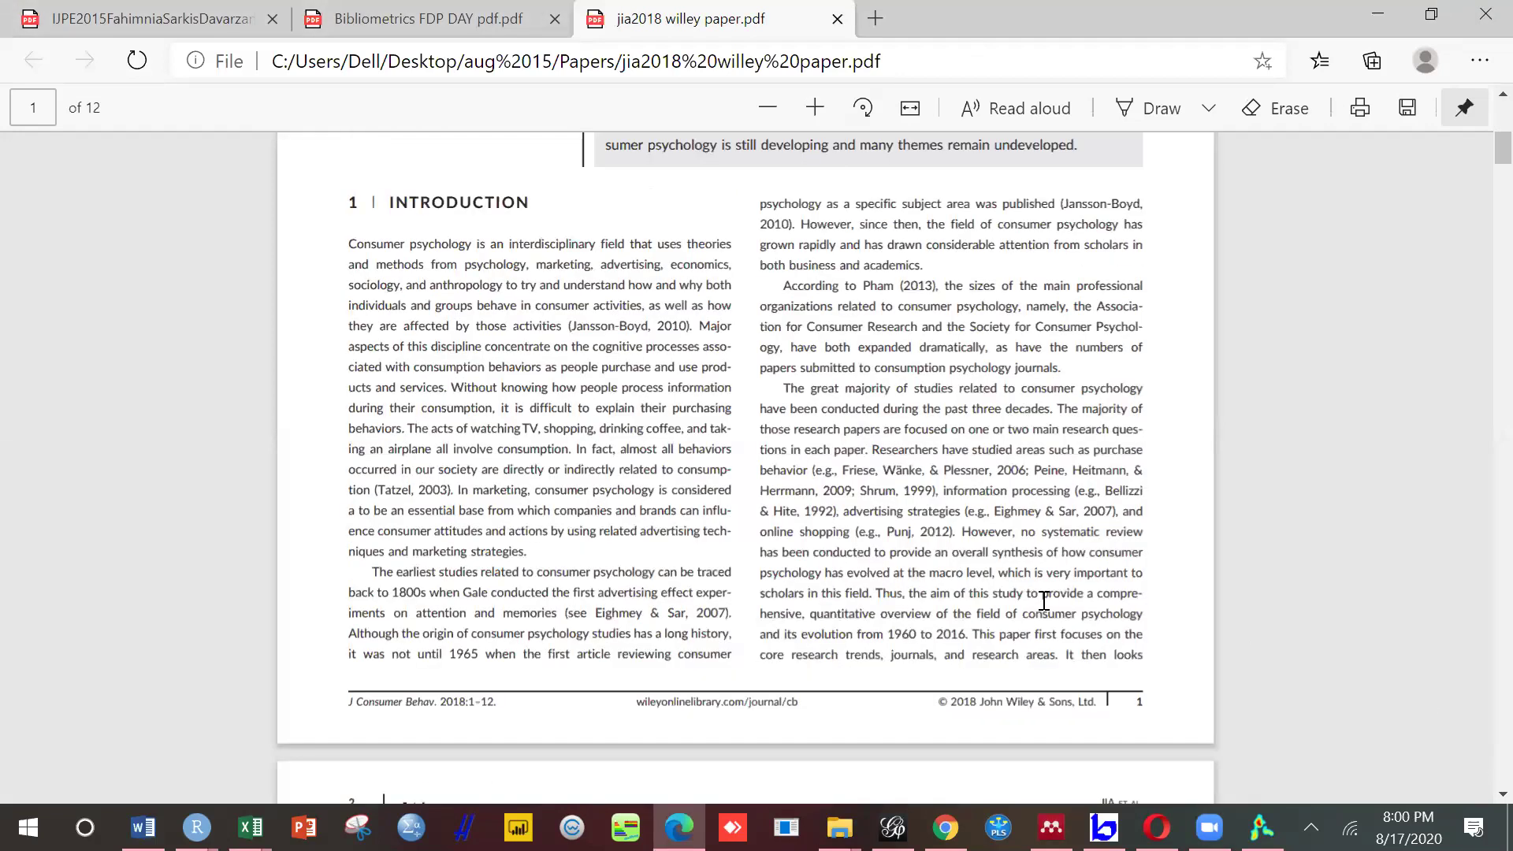
pyautogui.scroll(1, 1044, 600)
pyautogui.scroll(-2, 945, 568)
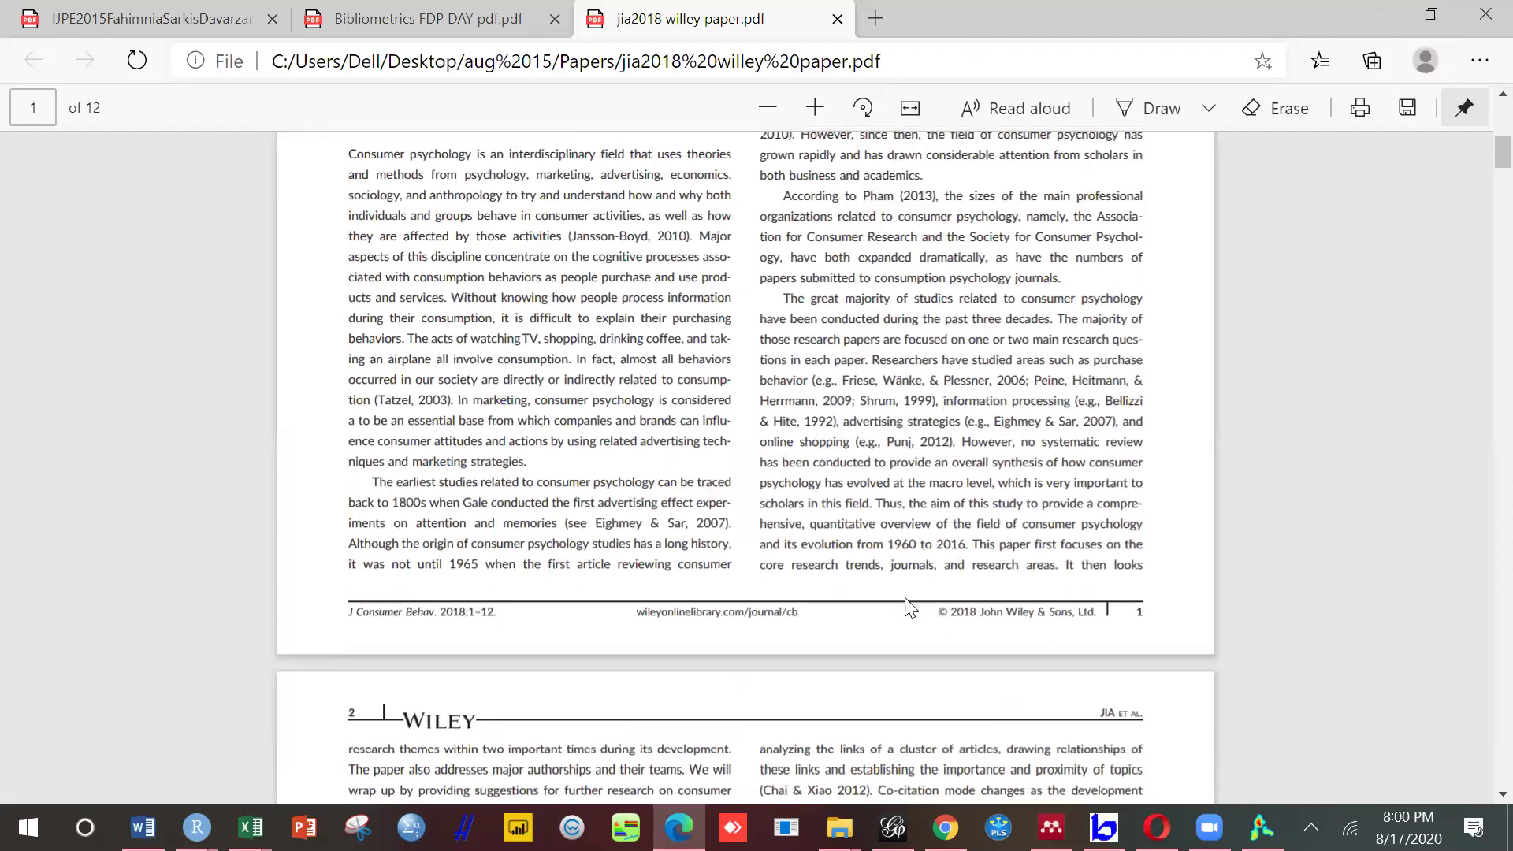
pyautogui.scroll(-3, 907, 607)
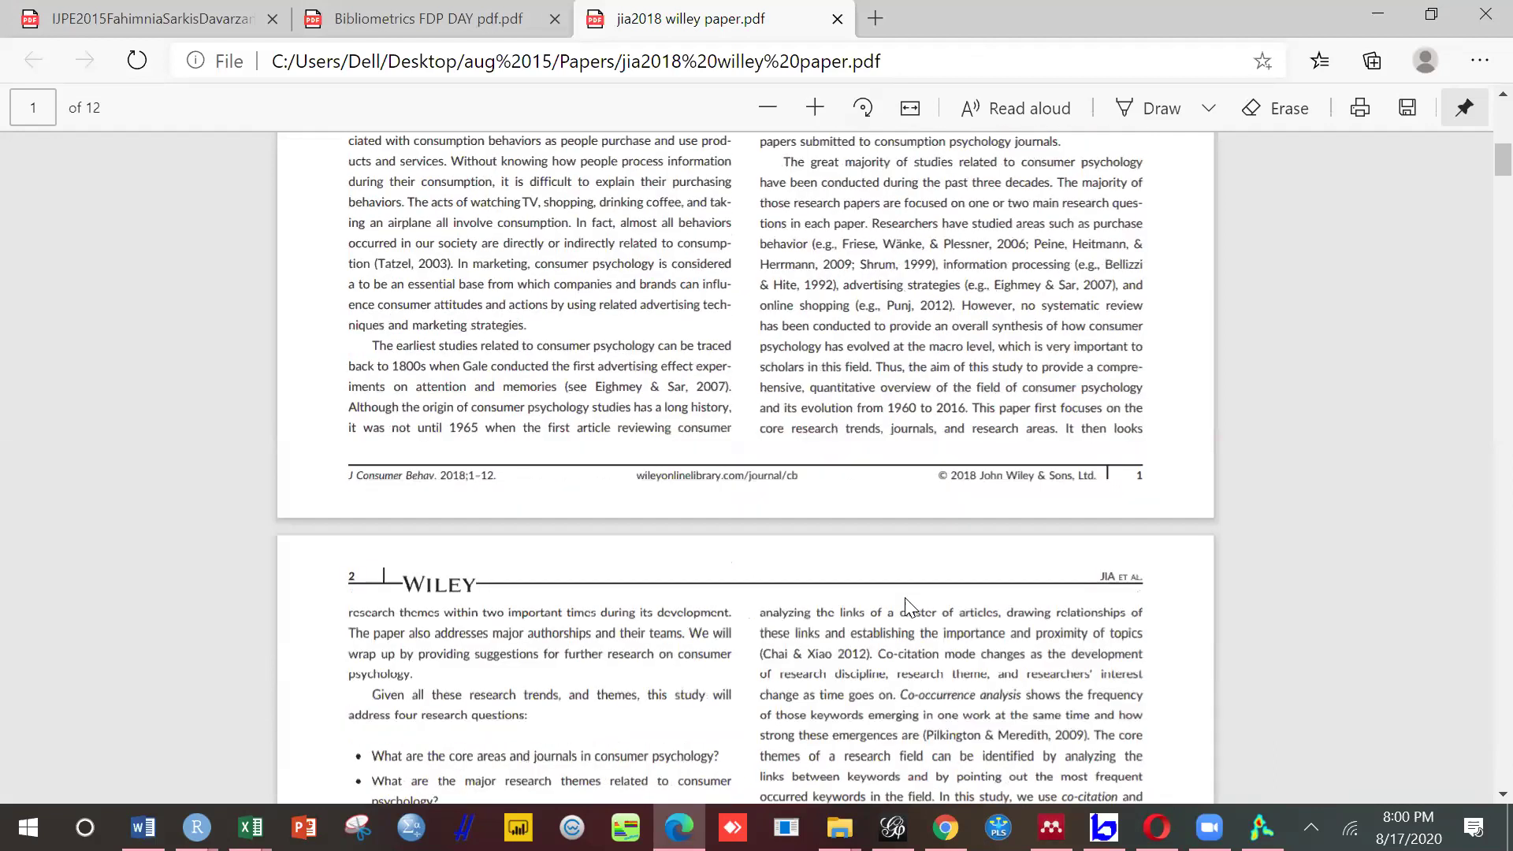
pyautogui.scroll(-5, 908, 607)
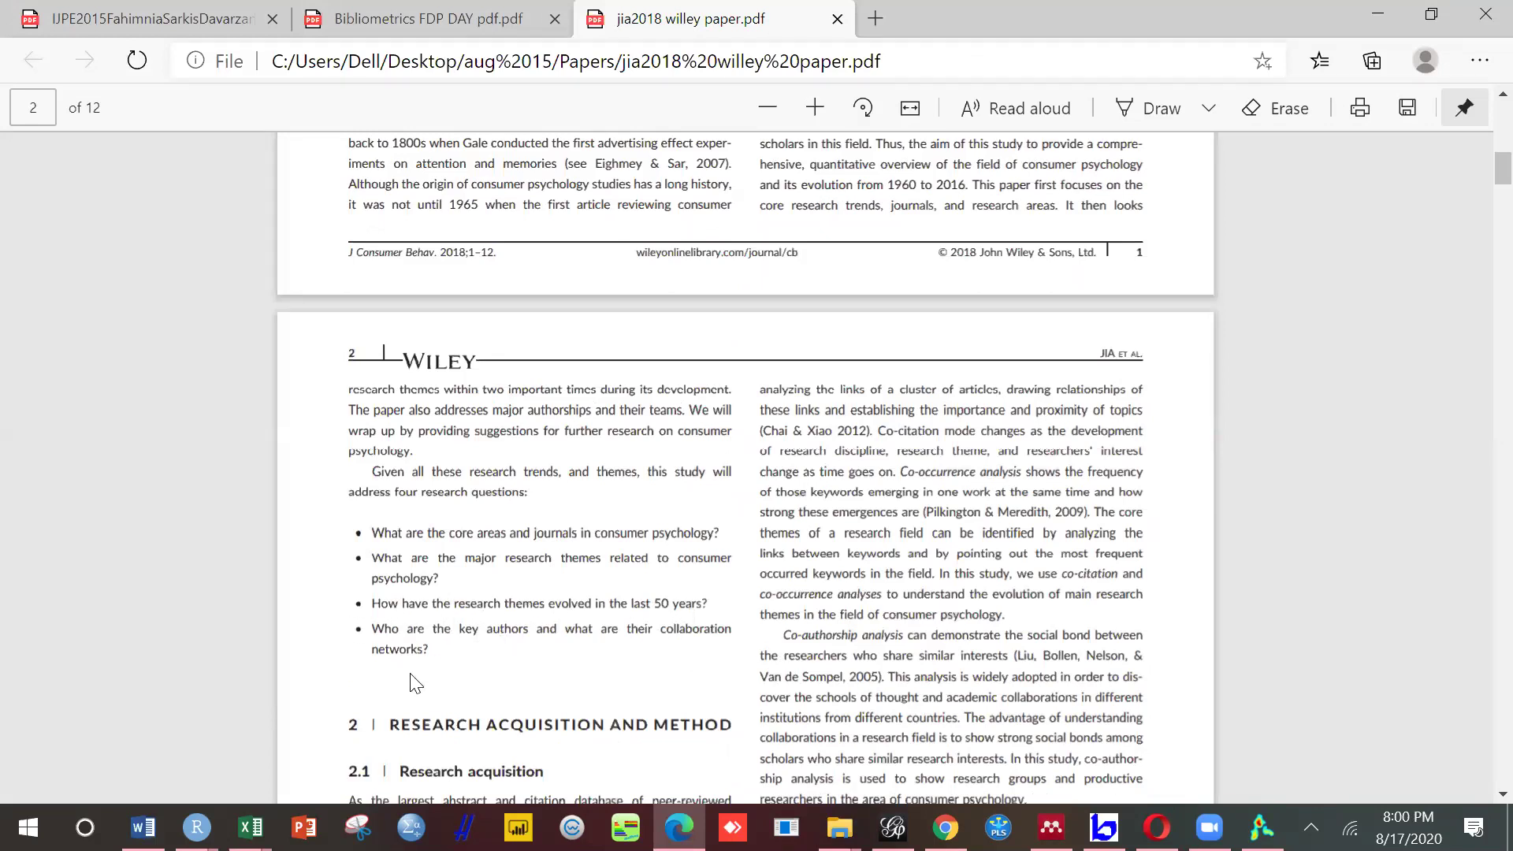
# Step: Skim the method and core areas sections and examine the Figure 1 core literature network for Period 1
pyautogui.scroll(-5, 411, 675)
pyautogui.scroll(-7, 411, 683)
pyautogui.scroll(-12, 411, 683)
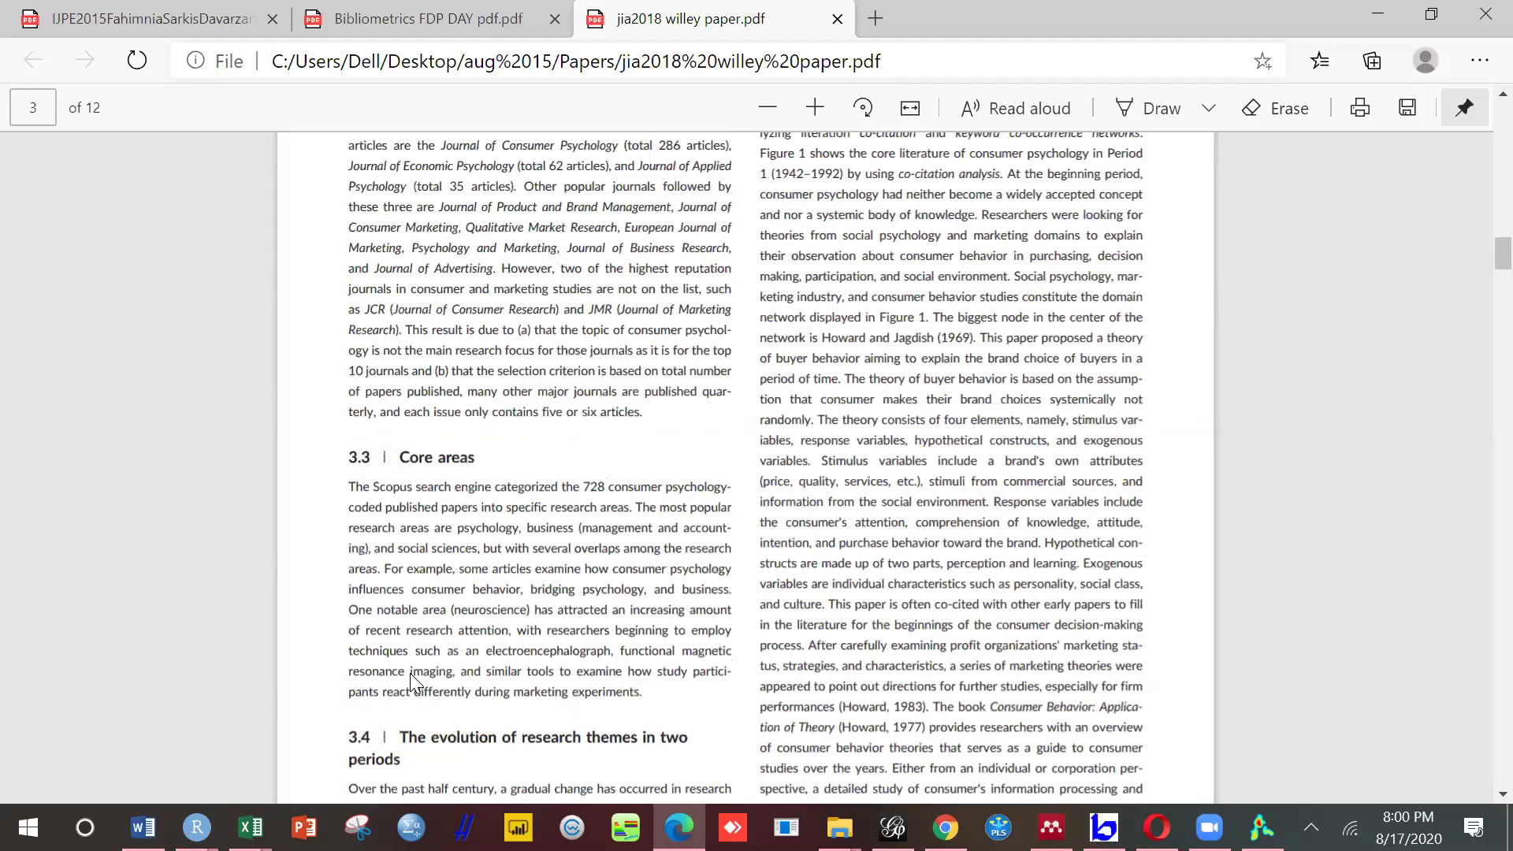
pyautogui.scroll(-16, 410, 682)
pyautogui.scroll(3, 417, 682)
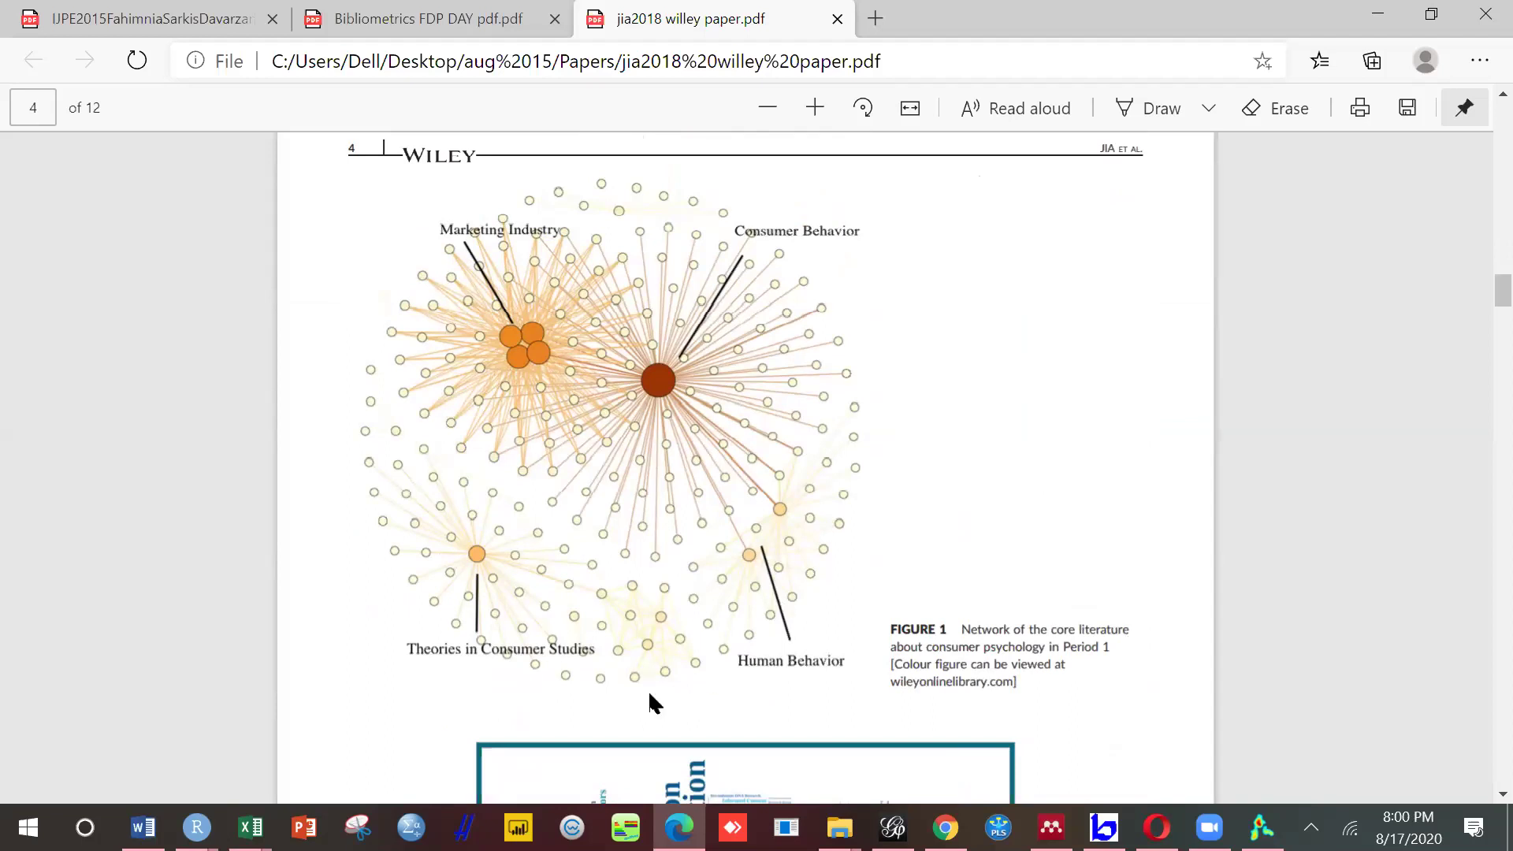
pyautogui.scroll(-1, 651, 697)
pyautogui.scroll(2, 651, 697)
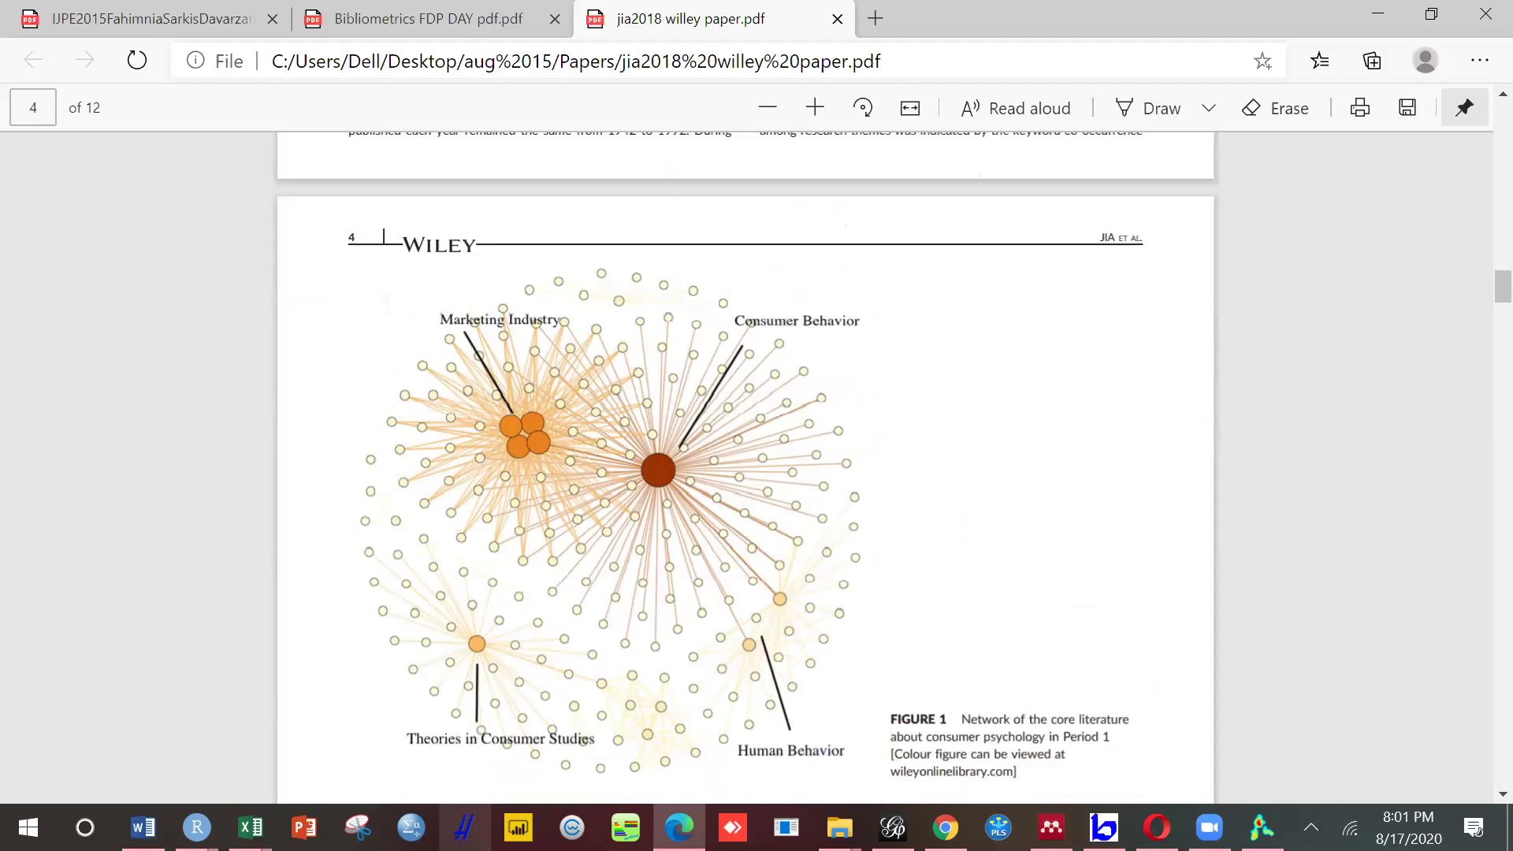
# Step: Examine the Figure 3 keyword co-occurrence network and read on to section 3.4.2 on research themes in 1993–2016
pyautogui.scroll(-15, 465, 788)
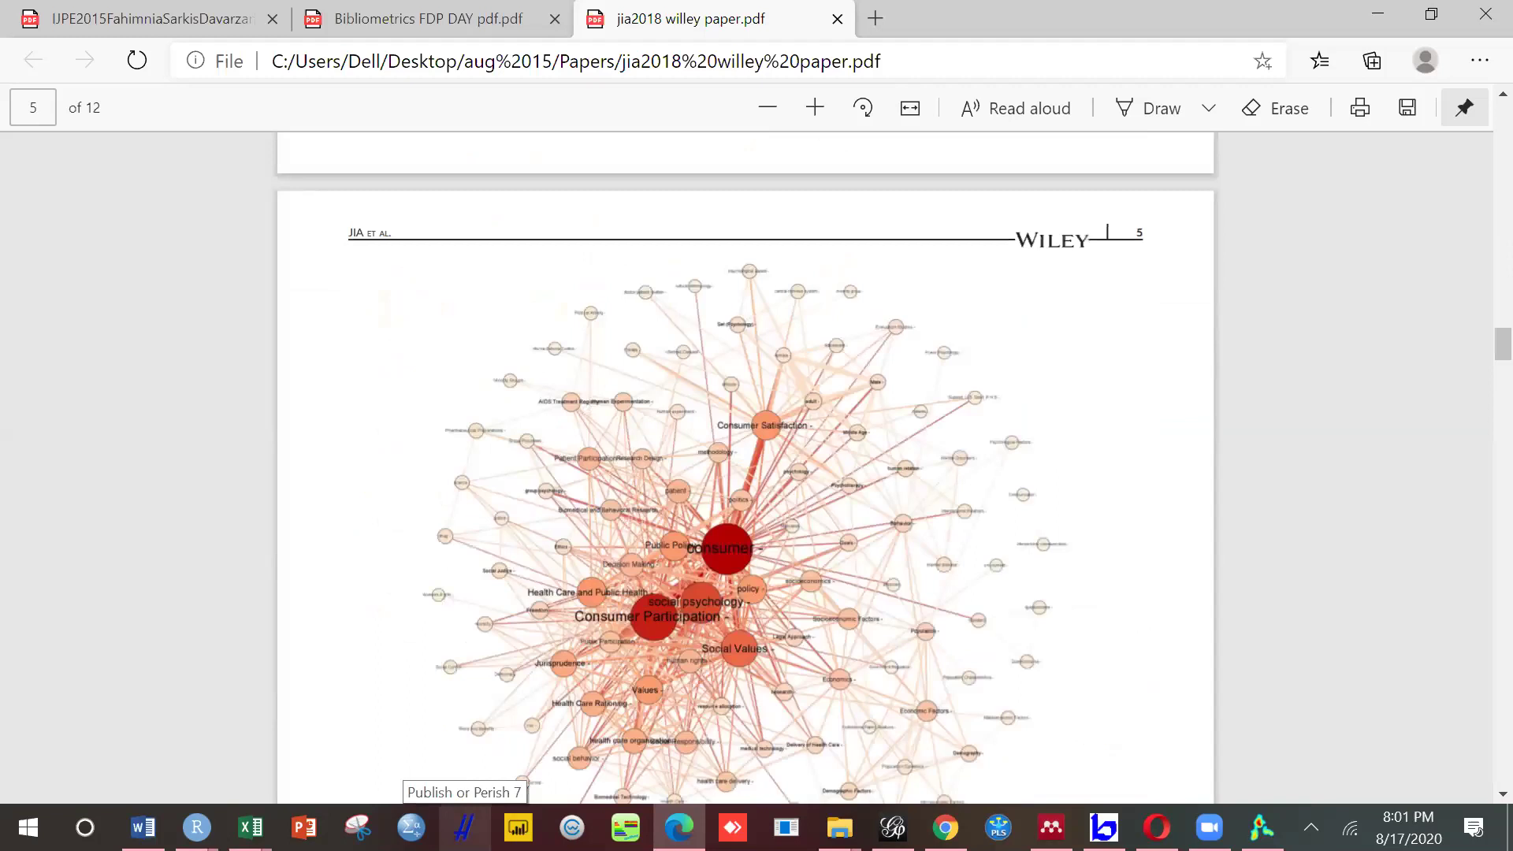
pyautogui.scroll(-3, 465, 788)
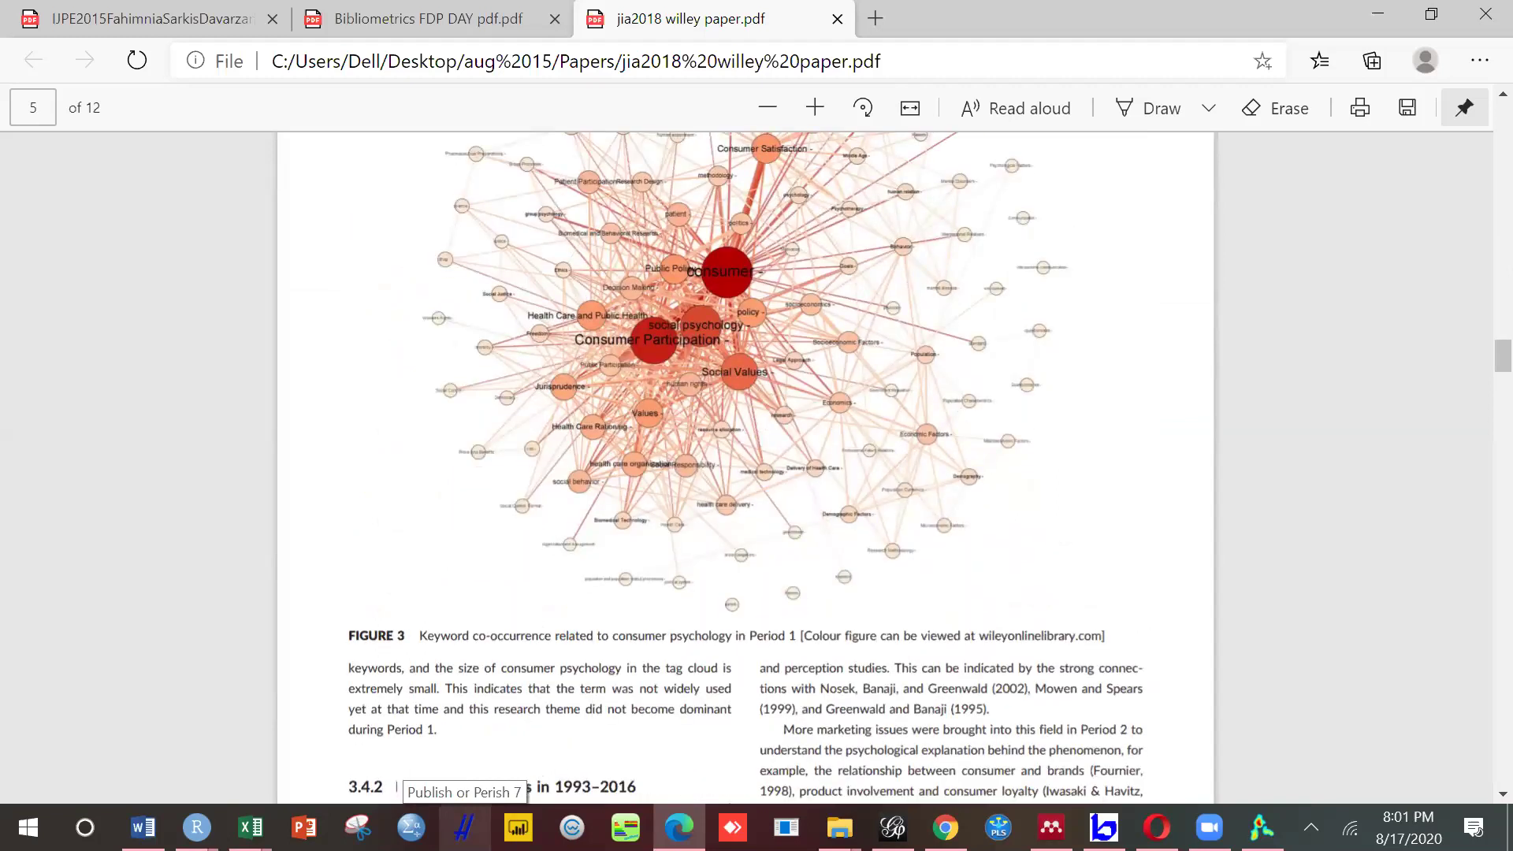
pyautogui.scroll(1, 746, 468)
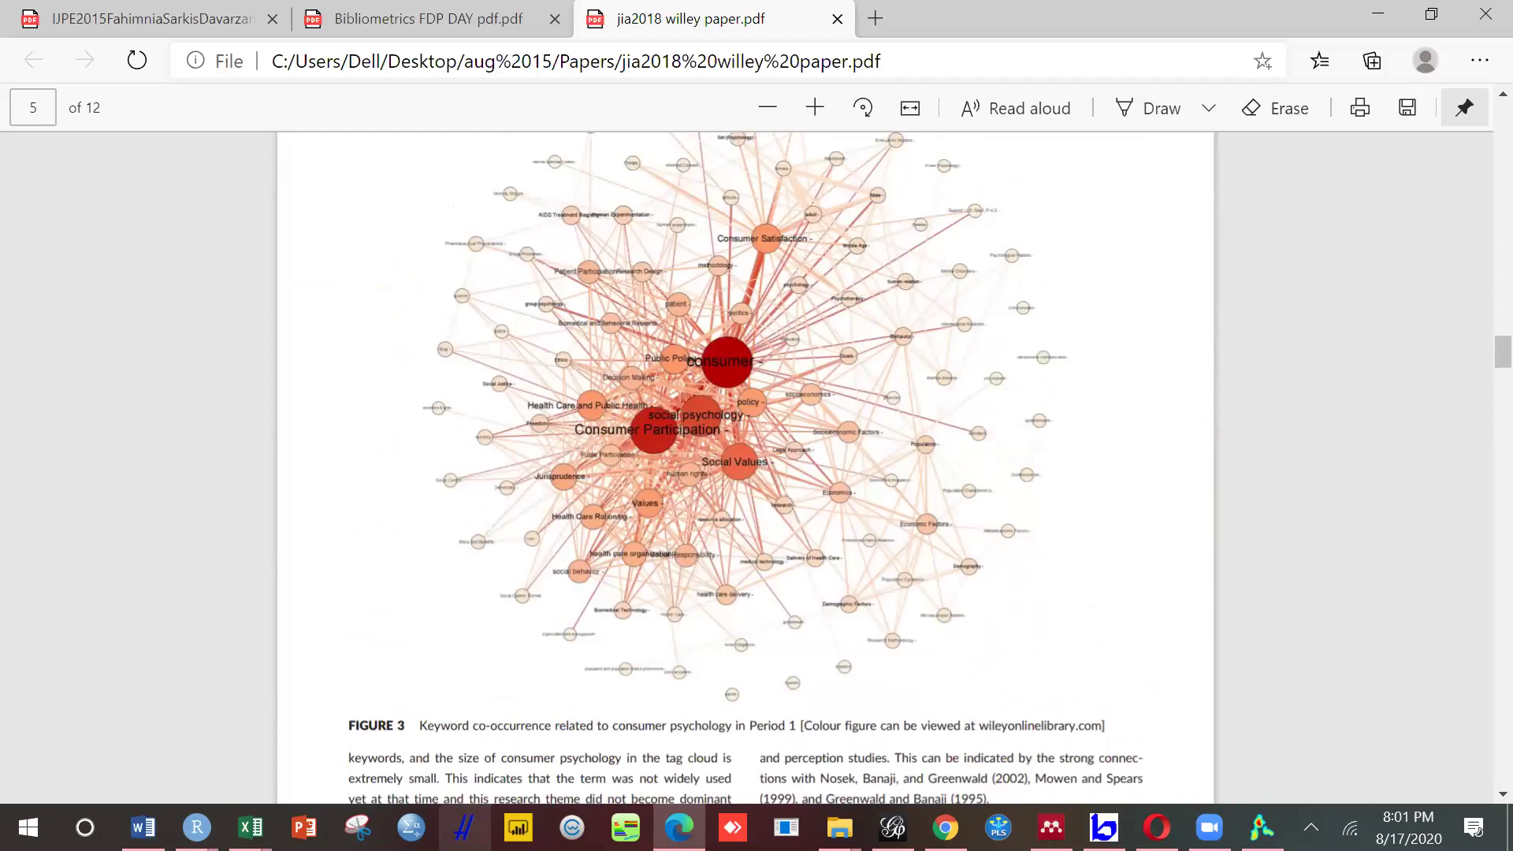
pyautogui.scroll(-1, 745, 469)
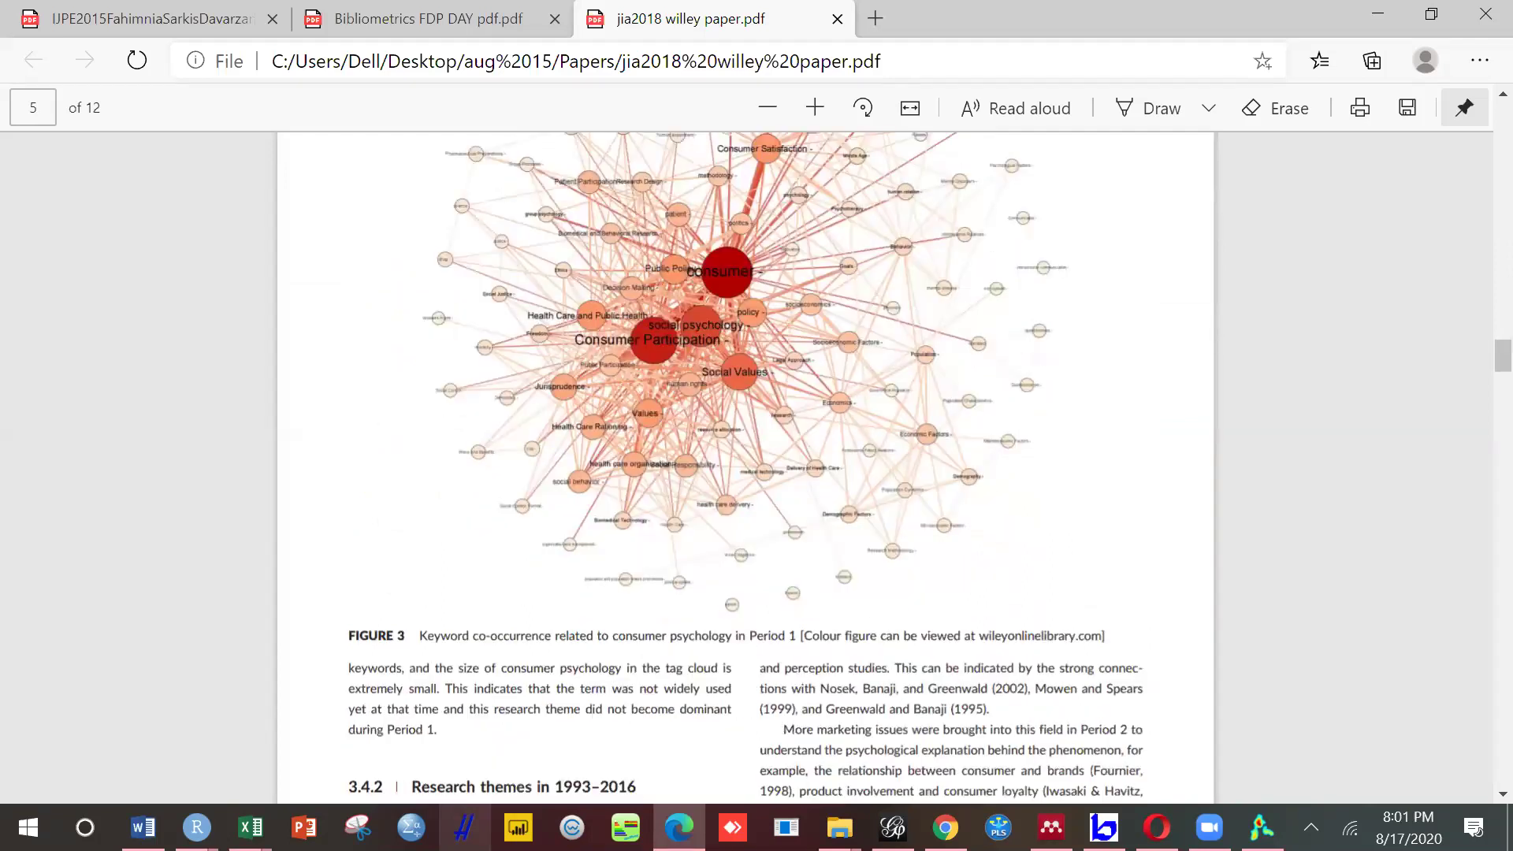
pyautogui.scroll(-5, 746, 469)
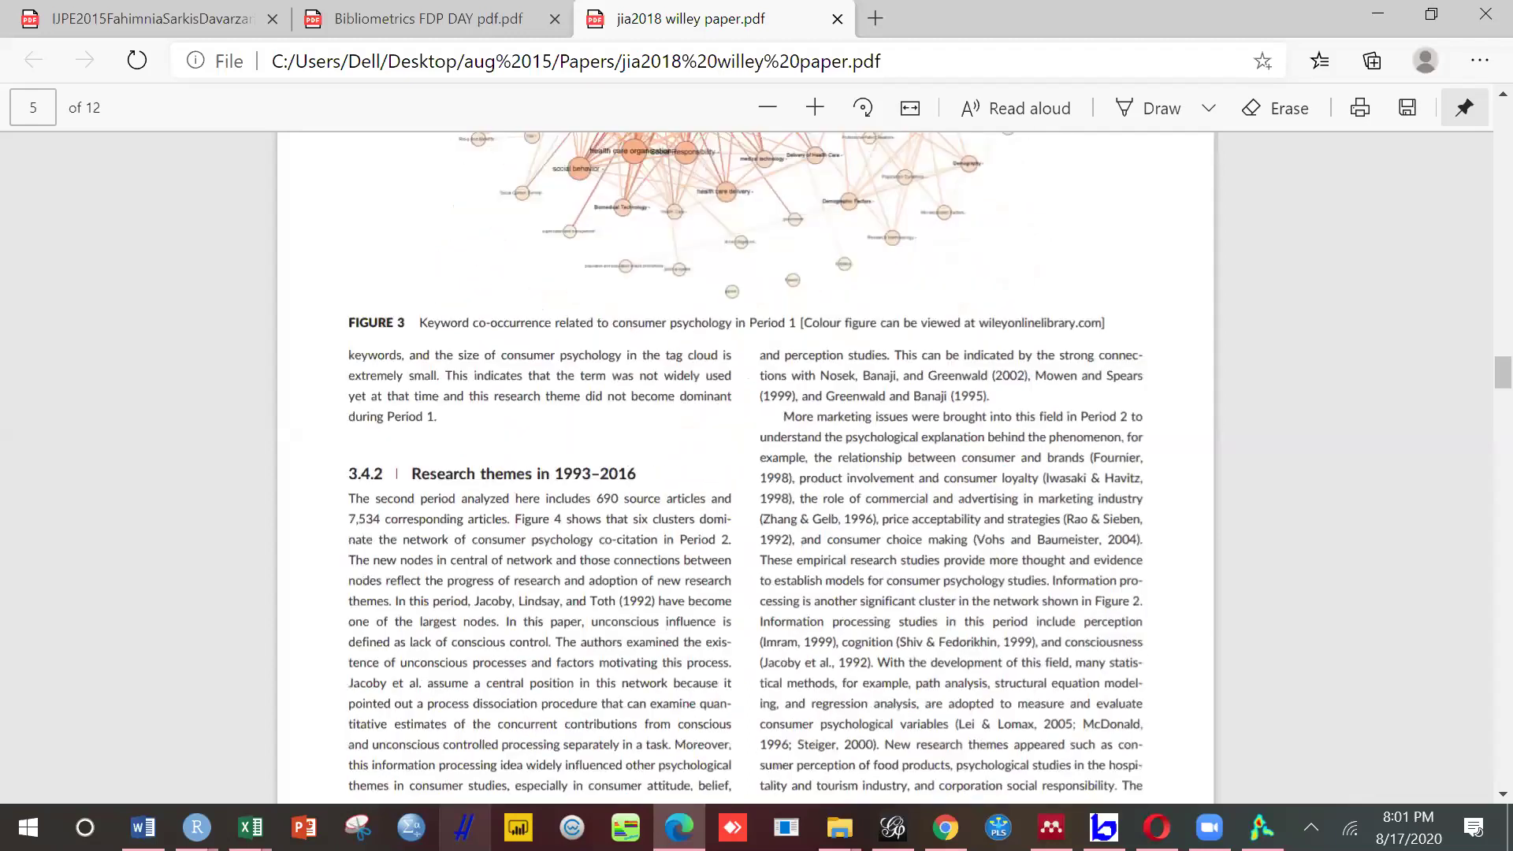
pyautogui.scroll(-2, 631, 332)
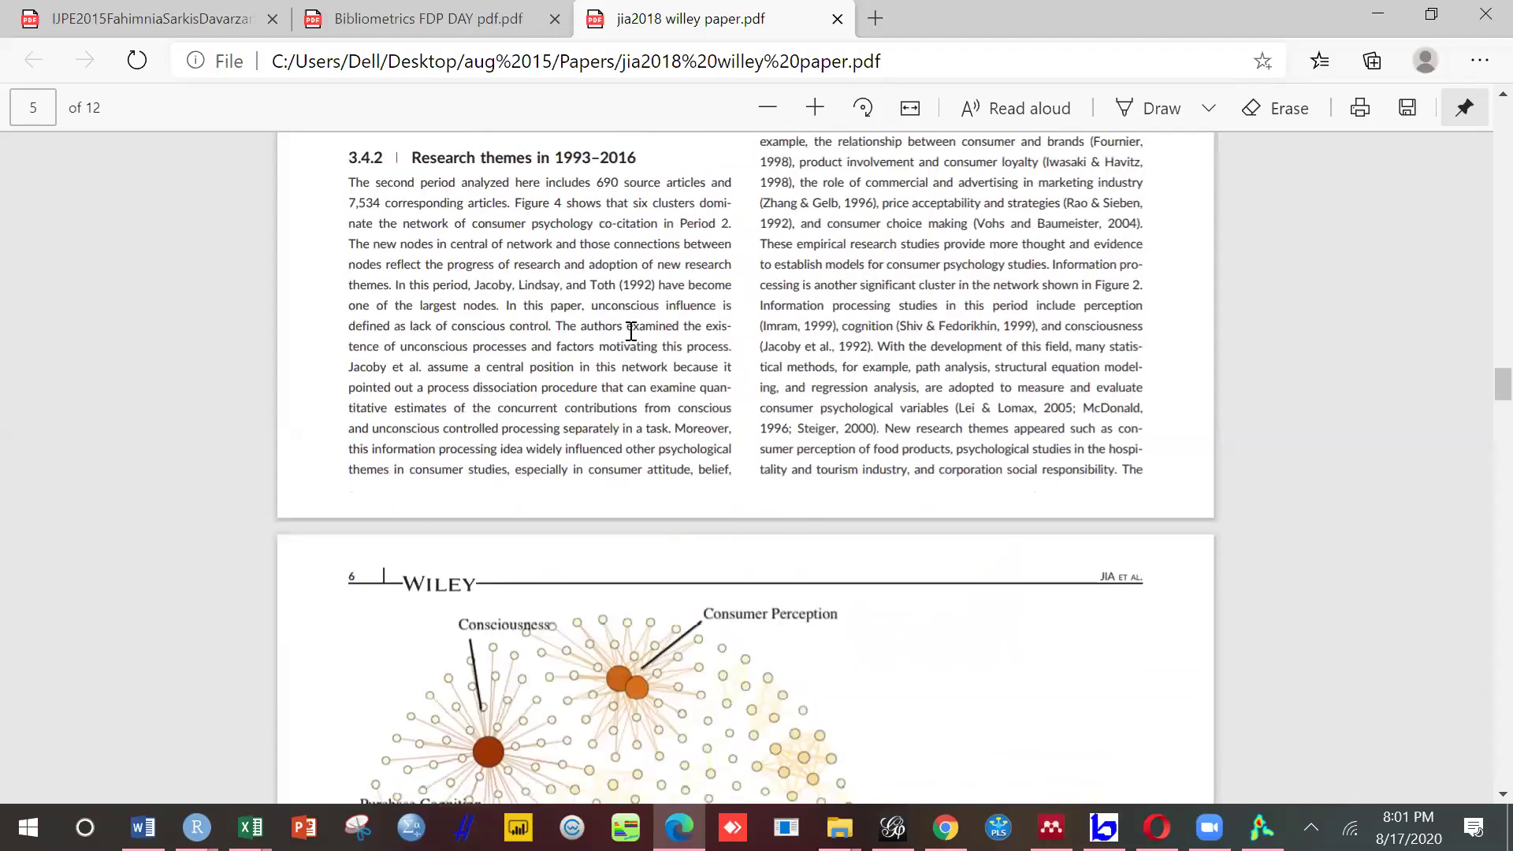
# Step: Look through the Period 2 network figures and read section 3.5 on co-authorship analysis
pyautogui.scroll(-4, 521, 361)
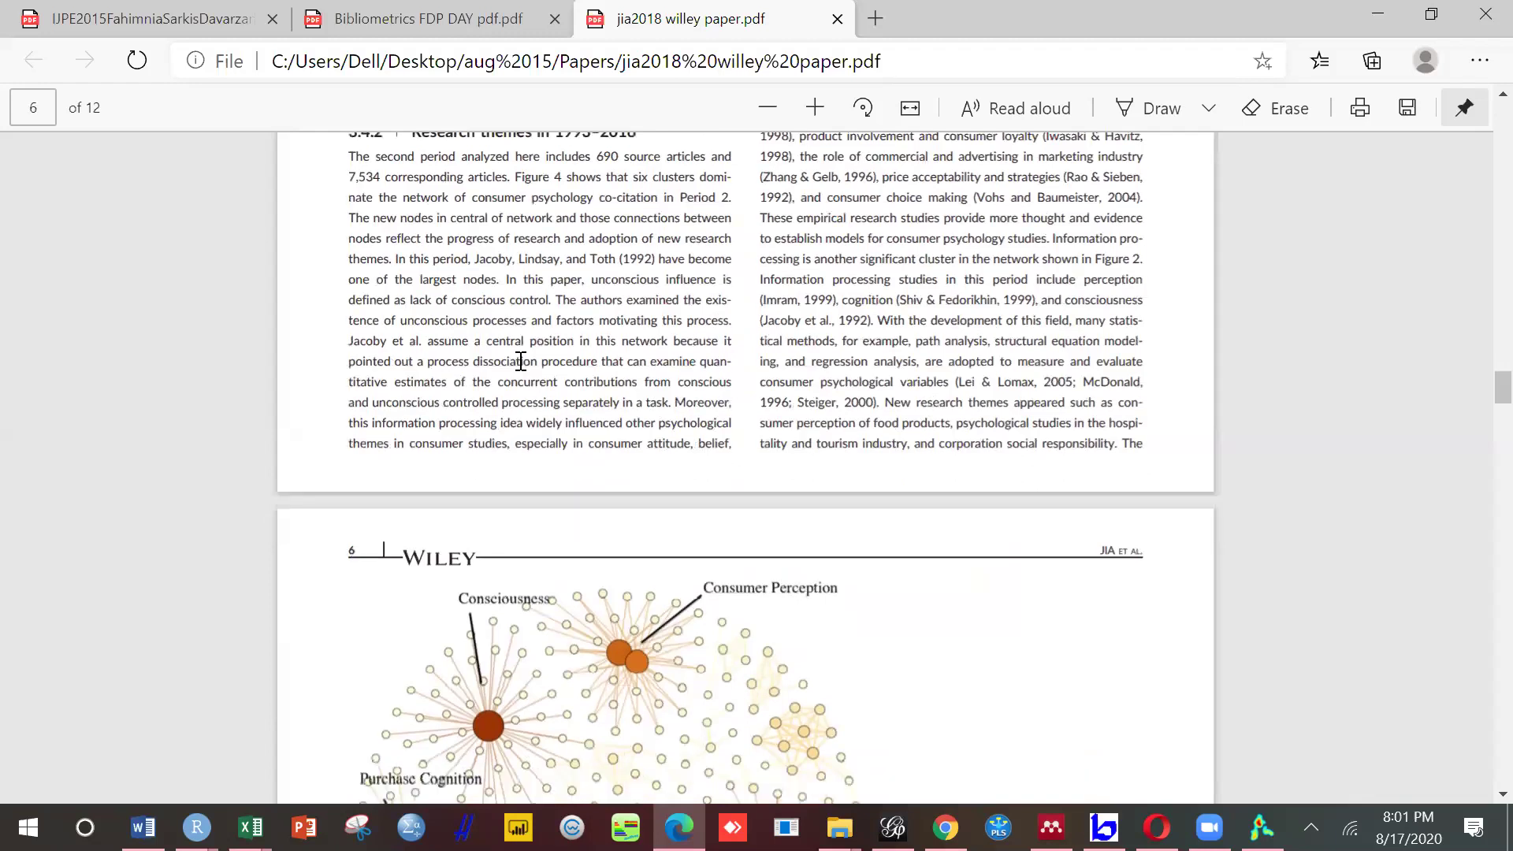
pyautogui.scroll(-20, 521, 361)
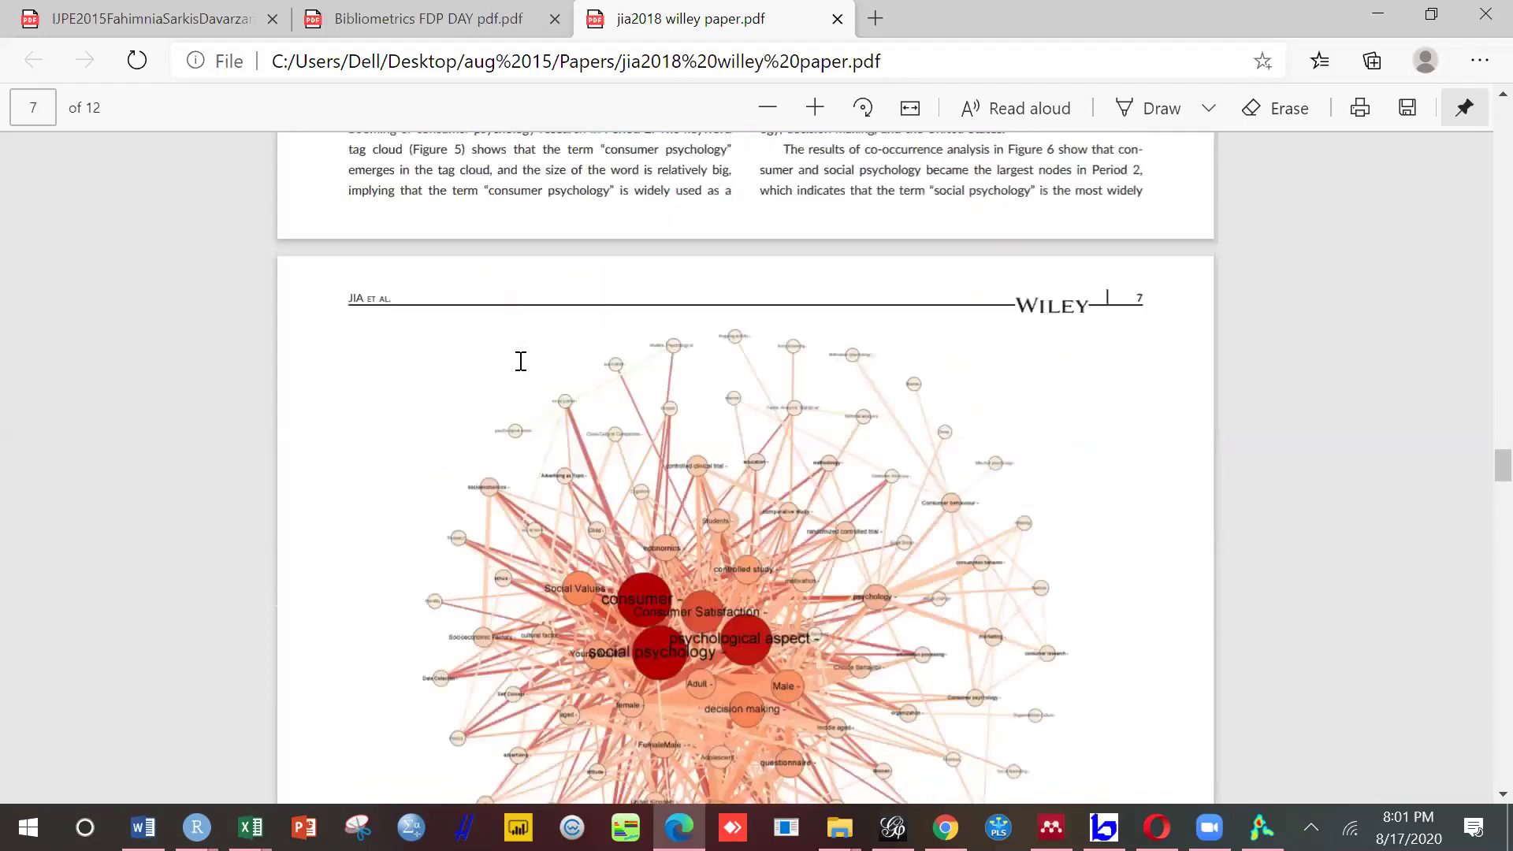
pyautogui.scroll(-3, 521, 361)
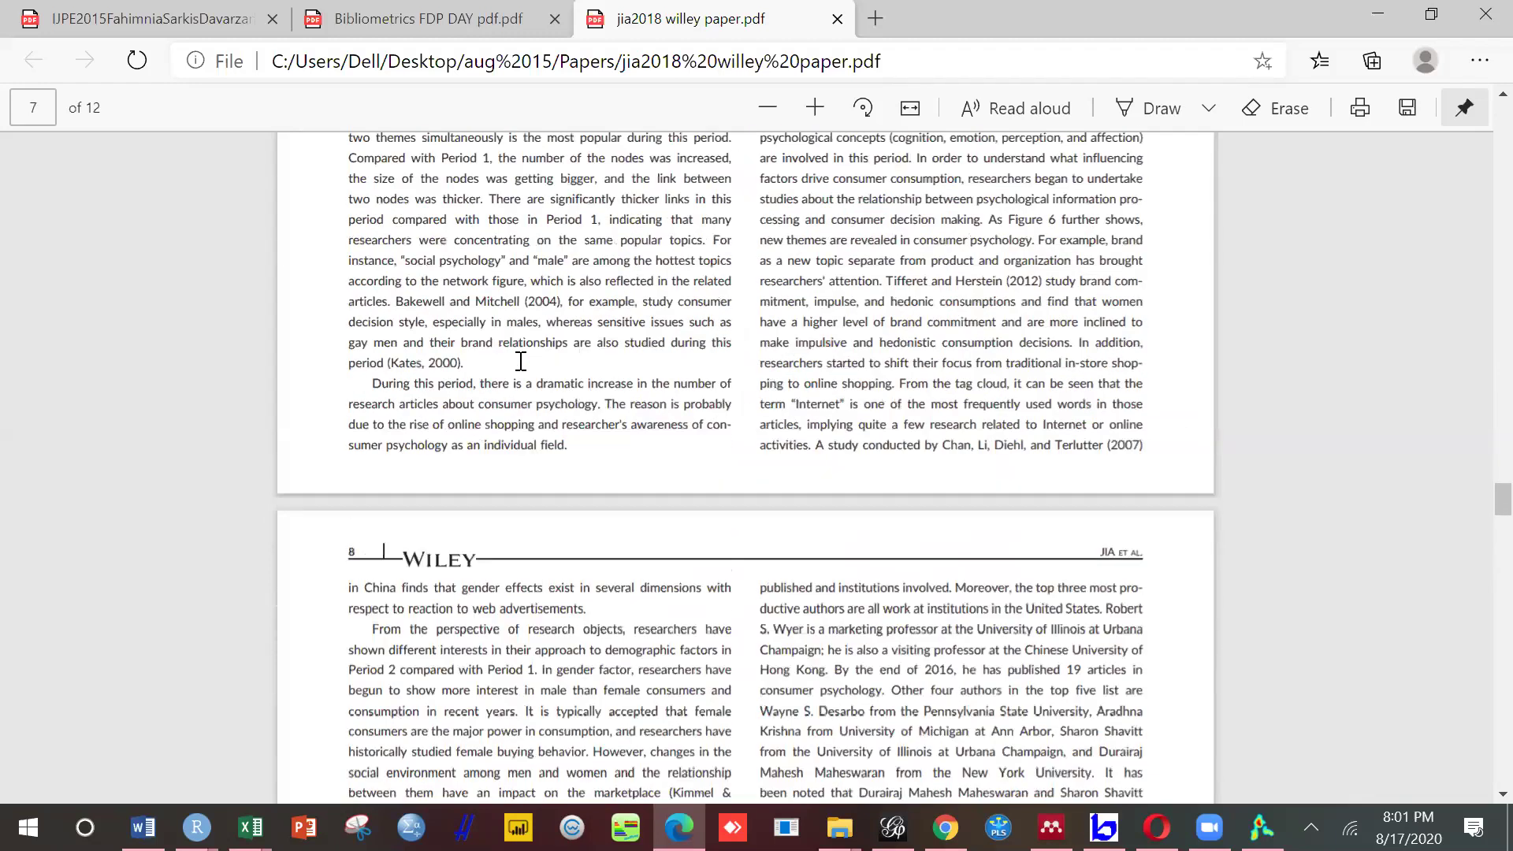
pyautogui.scroll(-2, 521, 361)
pyautogui.scroll(-4, 521, 361)
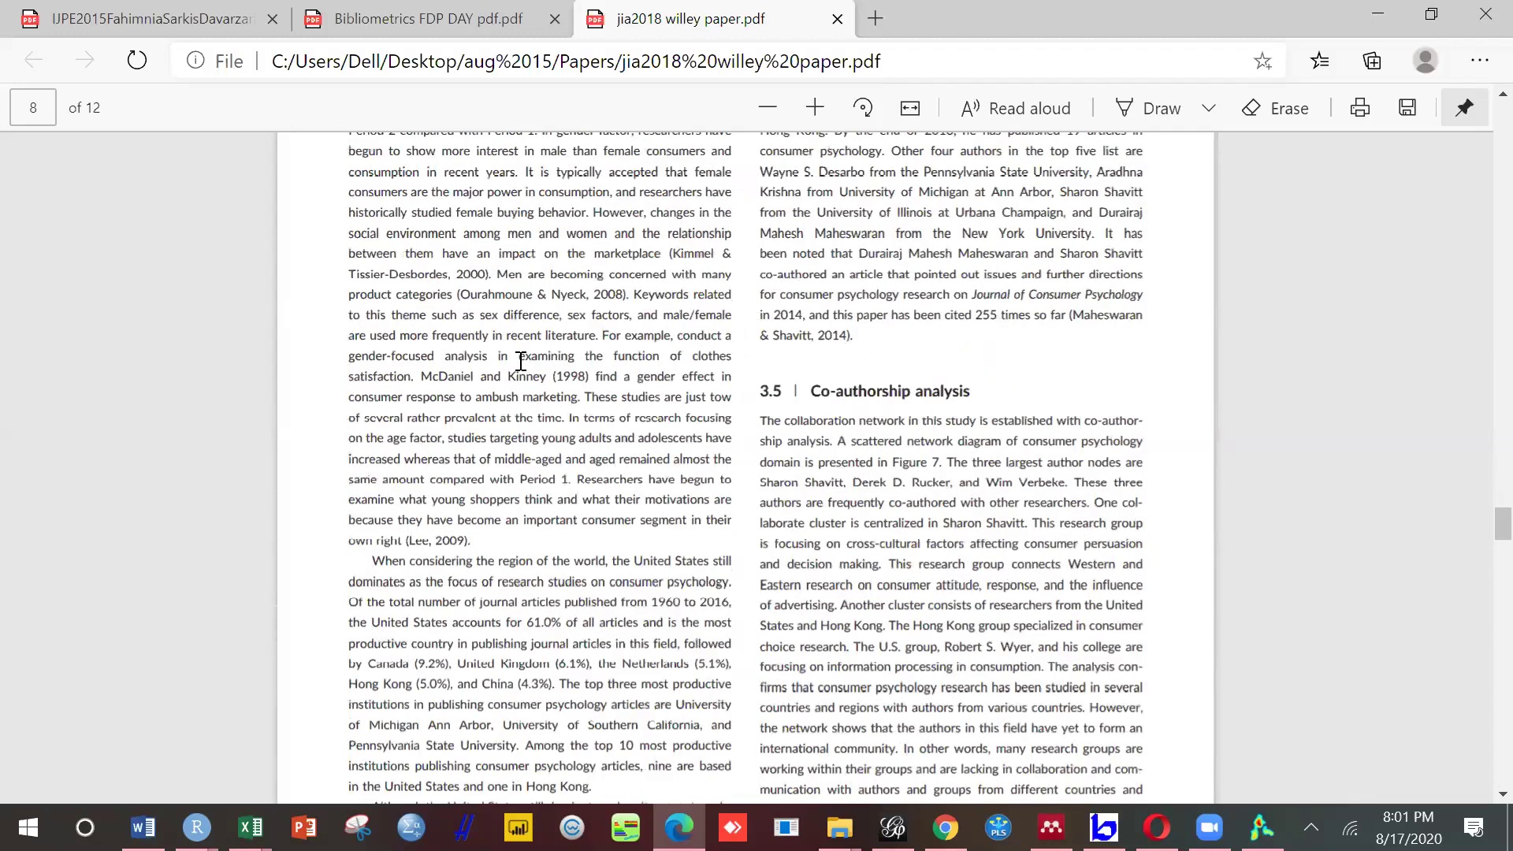
pyautogui.scroll(-2, 521, 361)
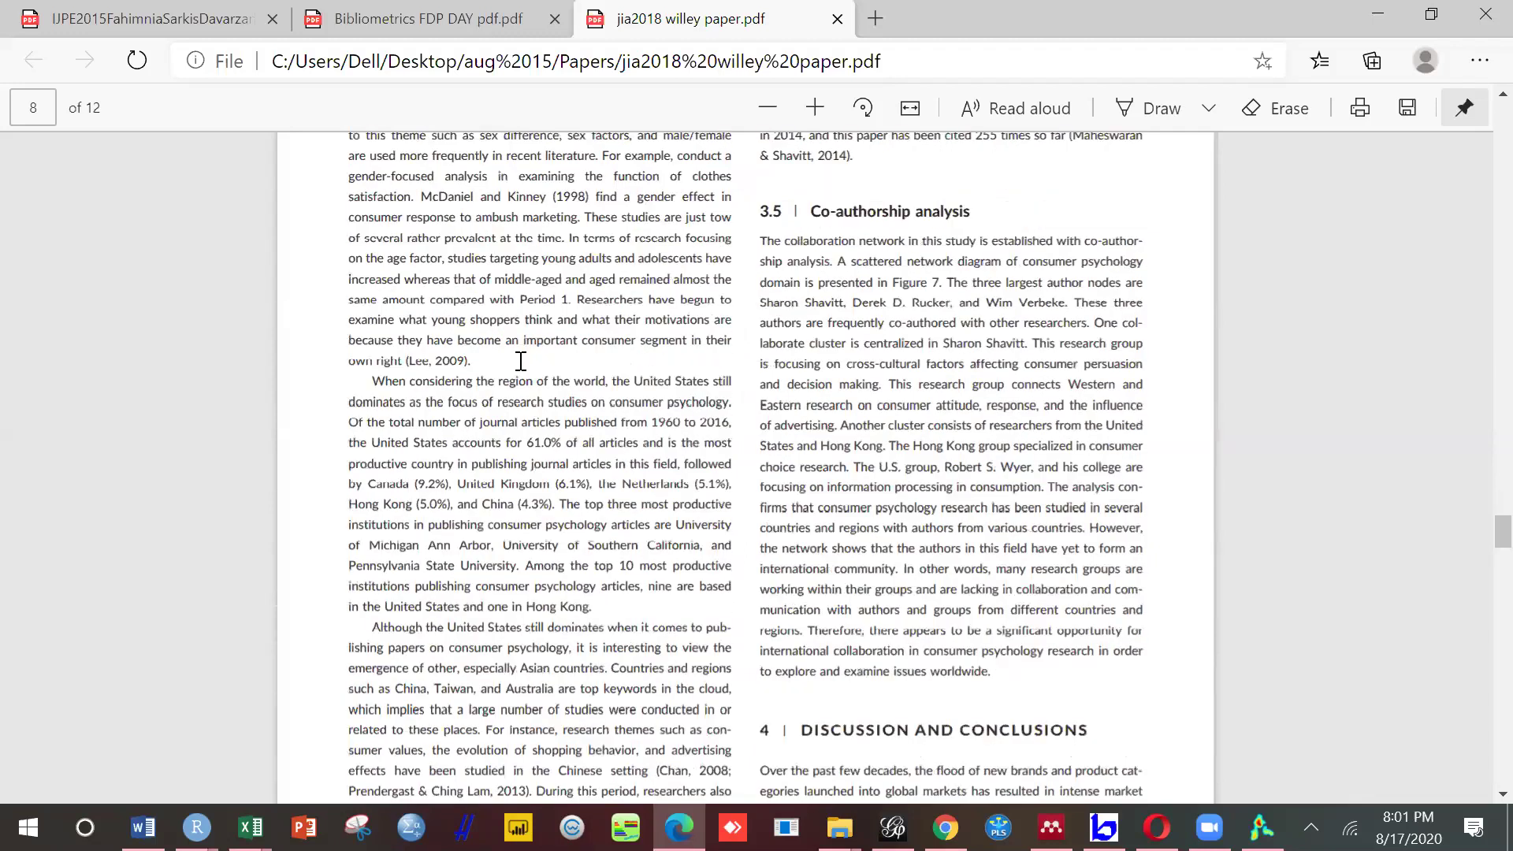
pyautogui.scroll(1, 521, 361)
pyautogui.scroll(-1, 520, 361)
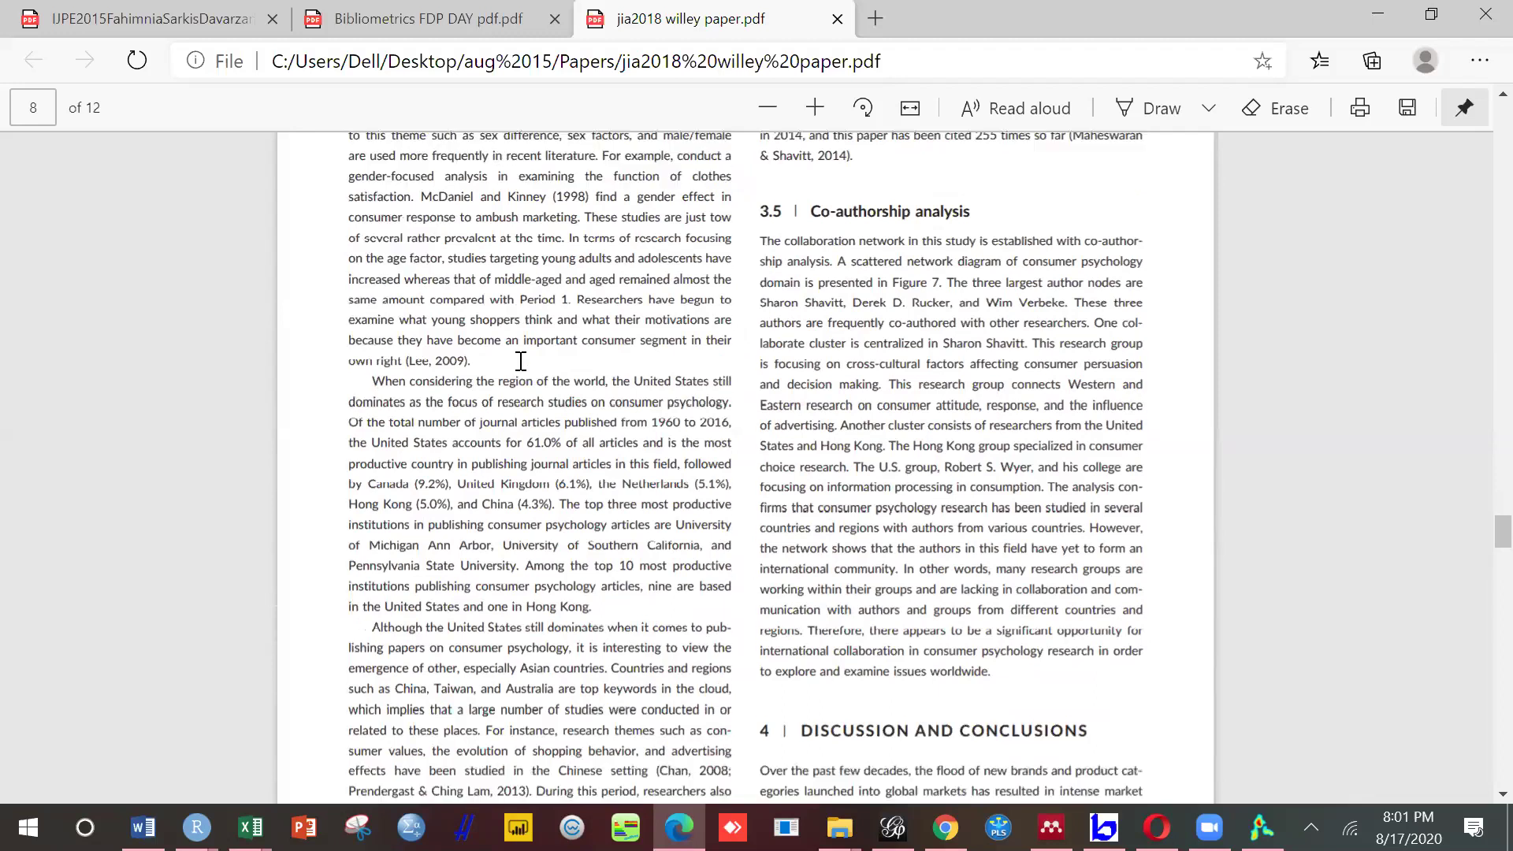
# Step: Examine the Figure 7 co-authorship network, skim the discussion and conclusions, and return to the Figure 5 keyword cloud on page 6
pyautogui.scroll(-20, 521, 360)
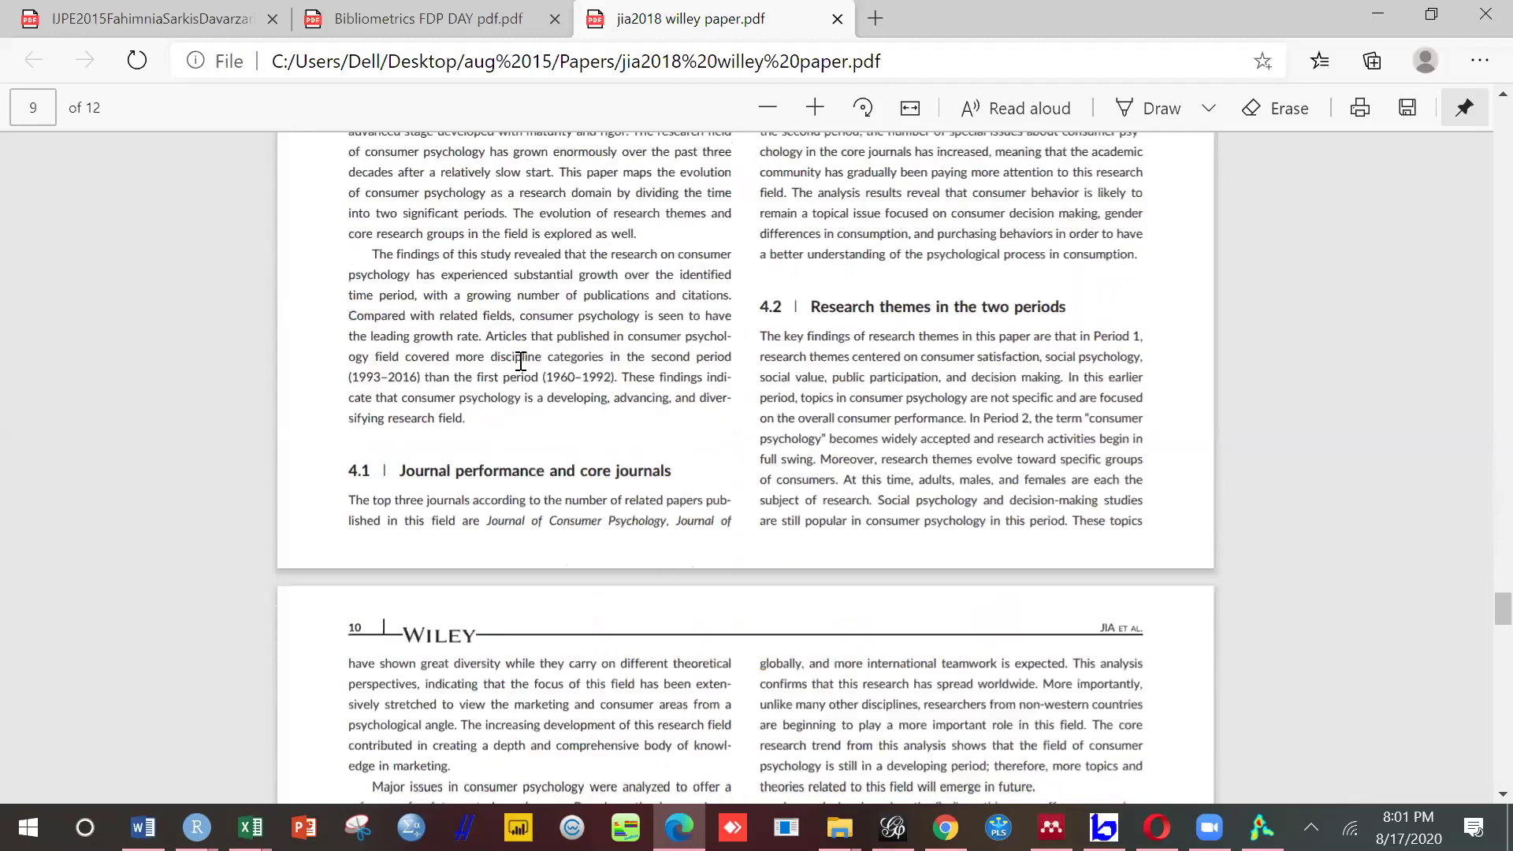
pyautogui.scroll(18, 521, 361)
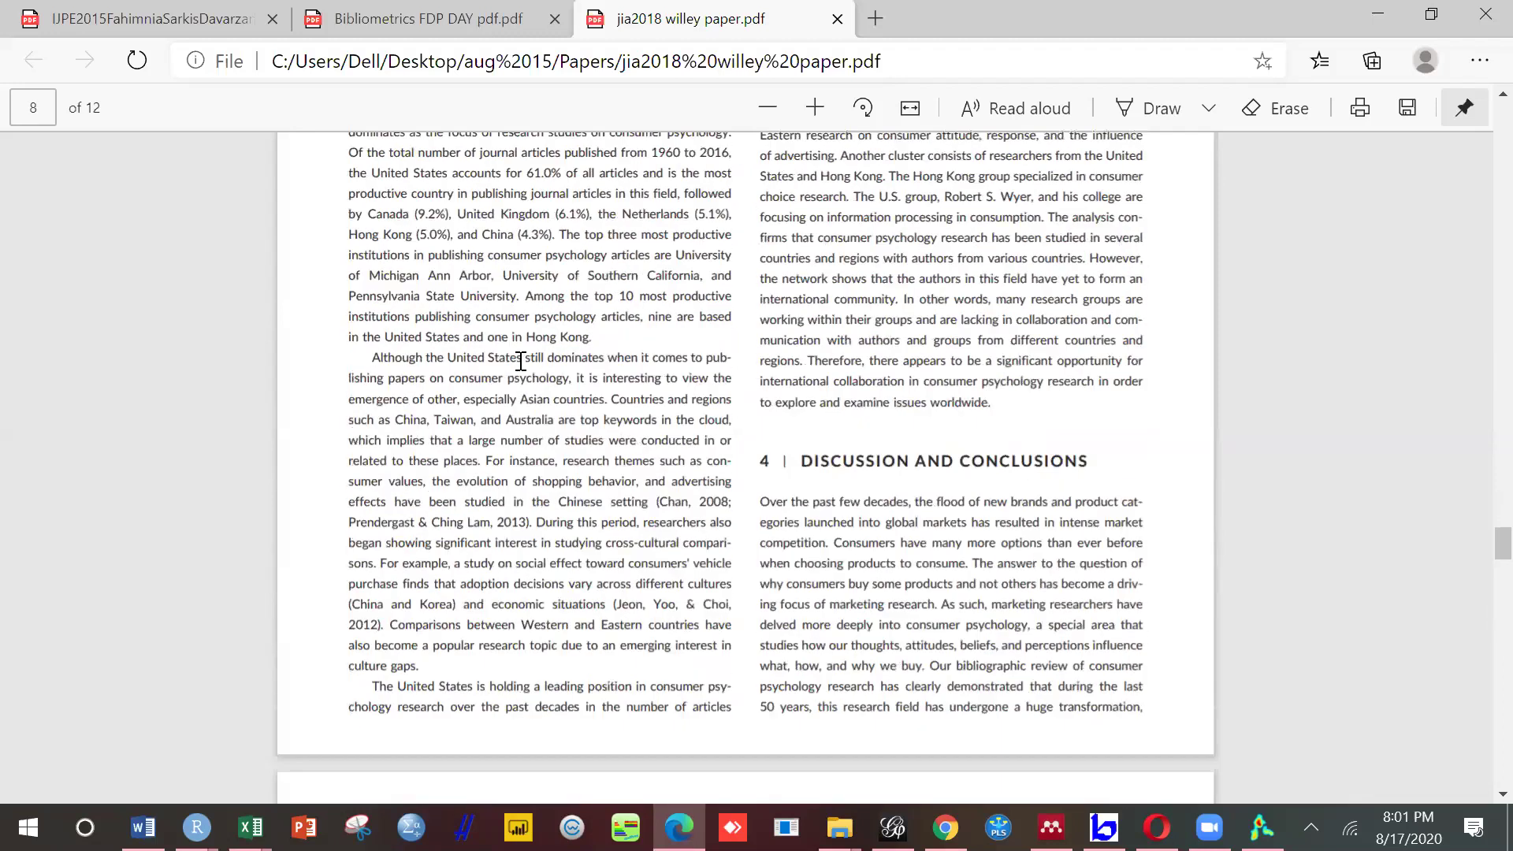
pyautogui.scroll(-5, 521, 361)
pyautogui.scroll(-8, 521, 360)
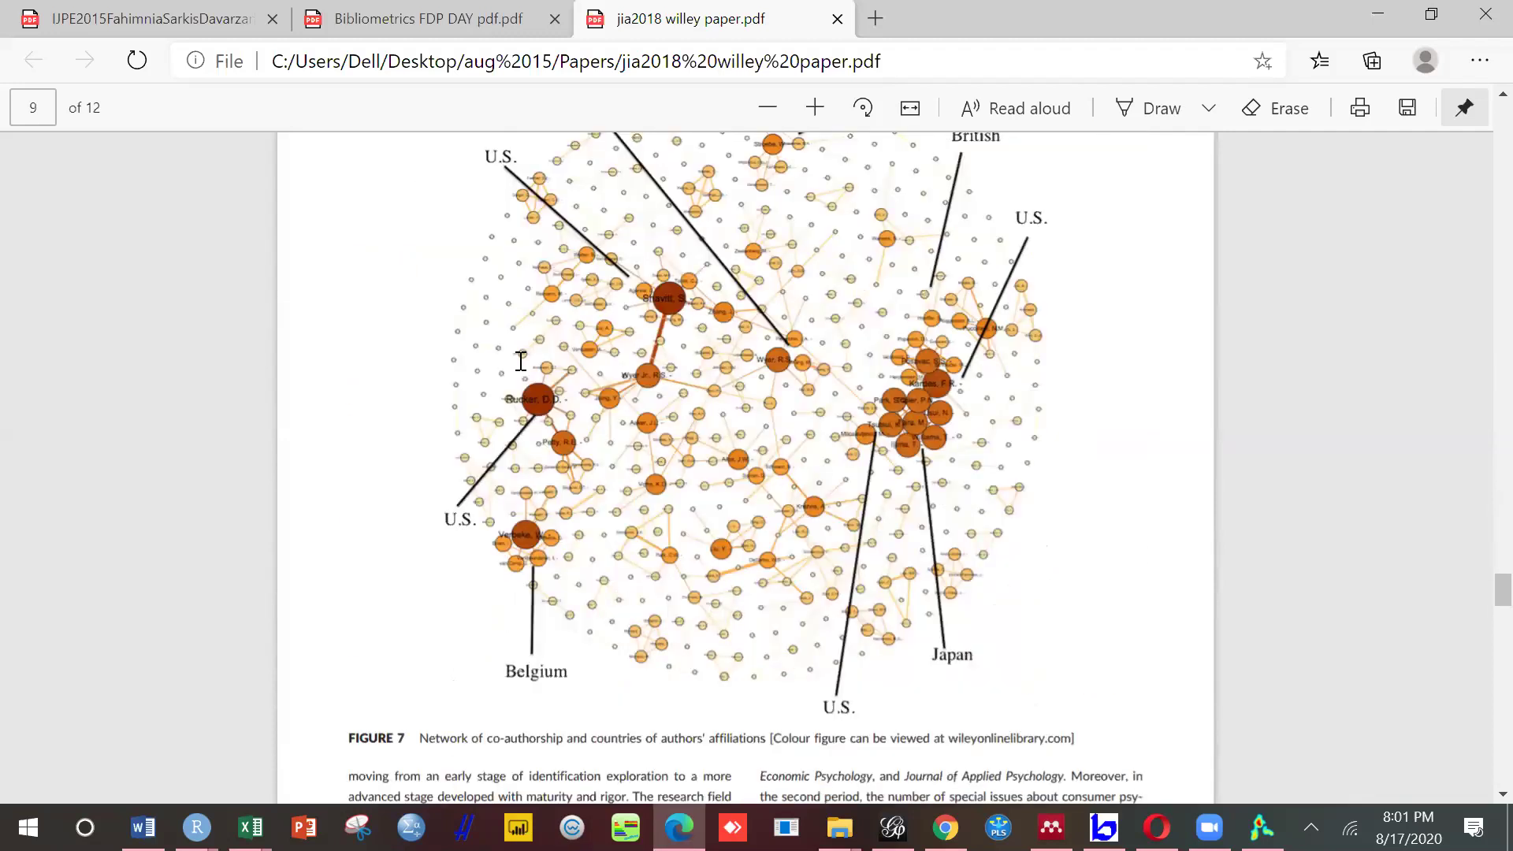
pyautogui.scroll(-20, 521, 361)
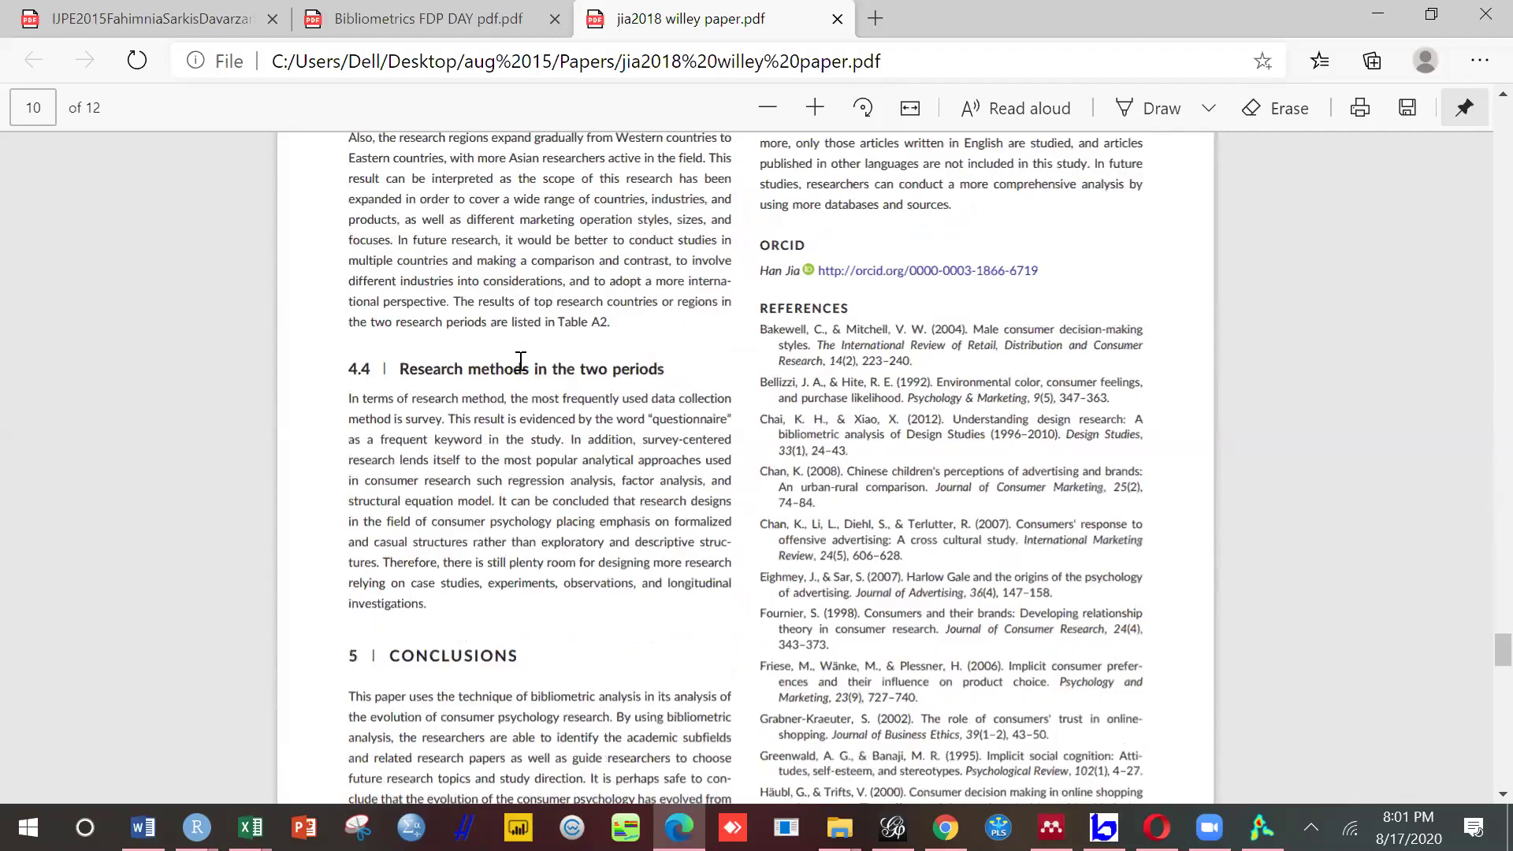
pyautogui.scroll(18, 521, 361)
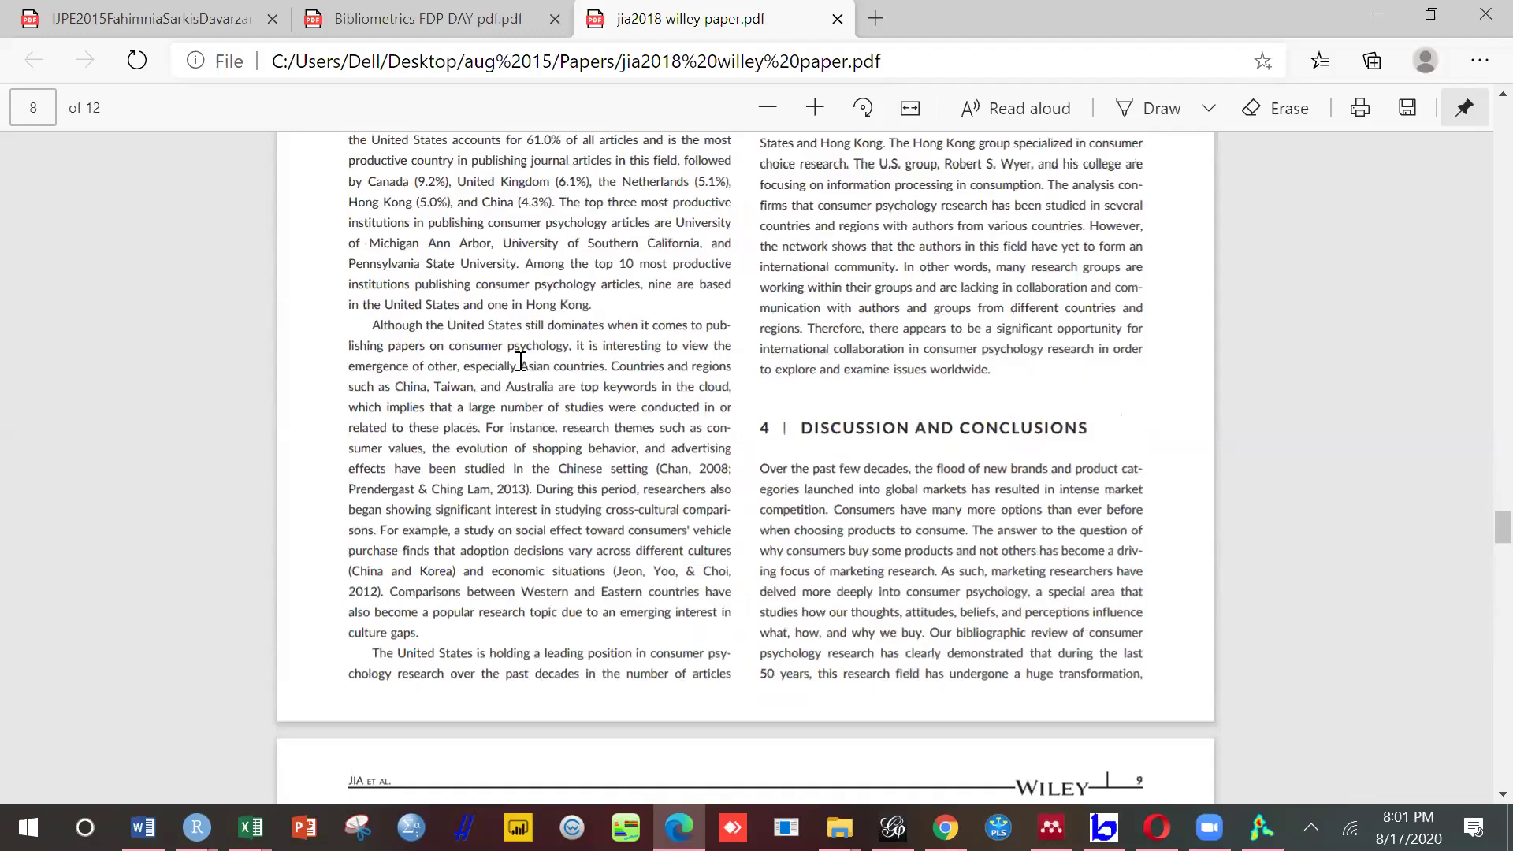
pyautogui.scroll(20, 520, 361)
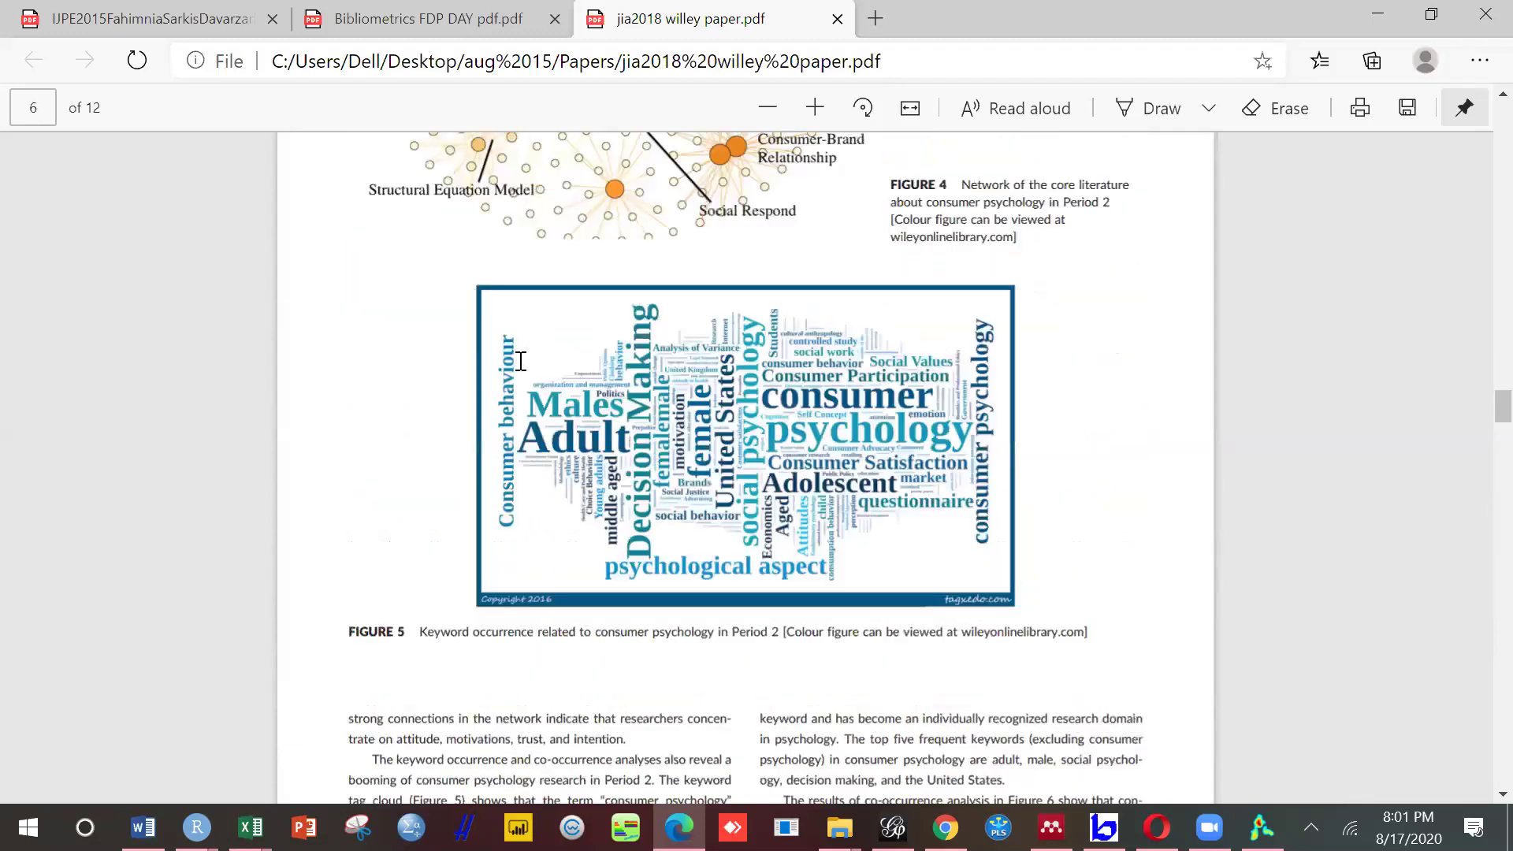
# Step: Switch to File Explorer and open the "biblio with framework" PDF from the Papers folder
pyautogui.scroll(15, 521, 361)
pyautogui.scroll(15, 520, 361)
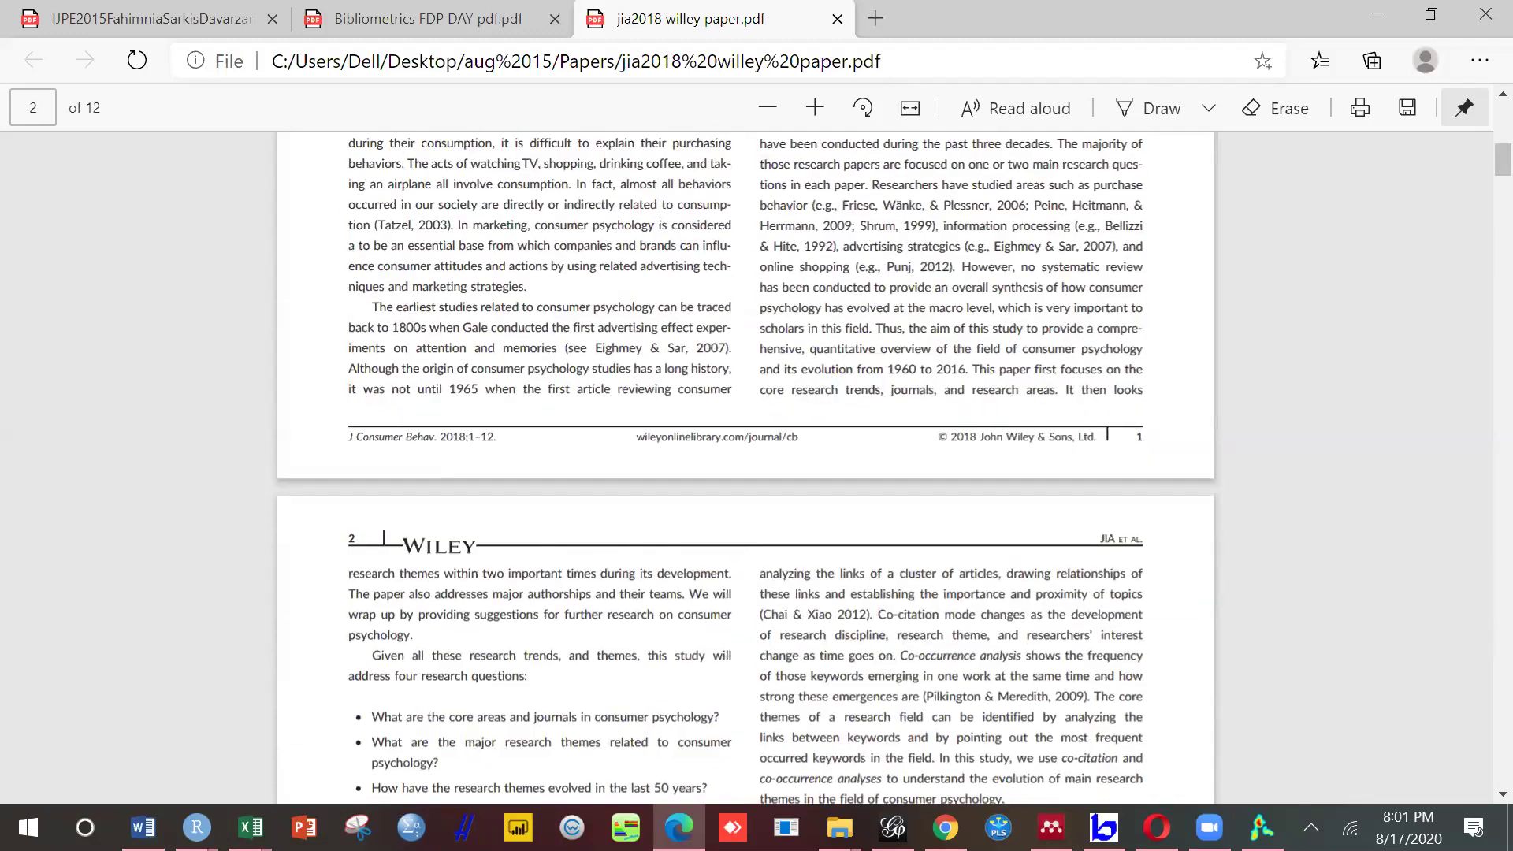
pyautogui.click(839, 827)
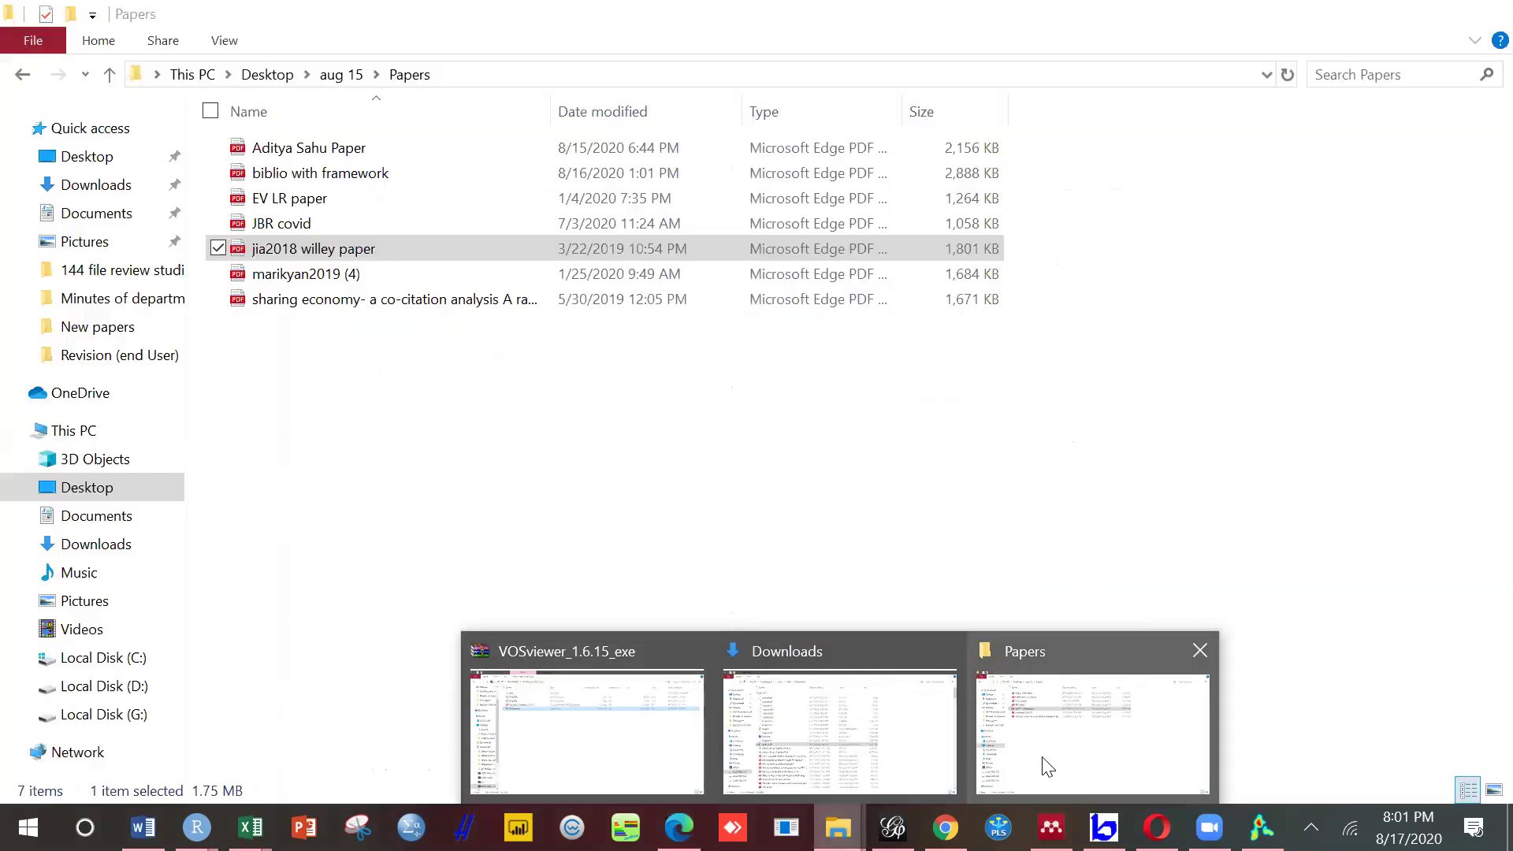
pyautogui.click(1047, 766)
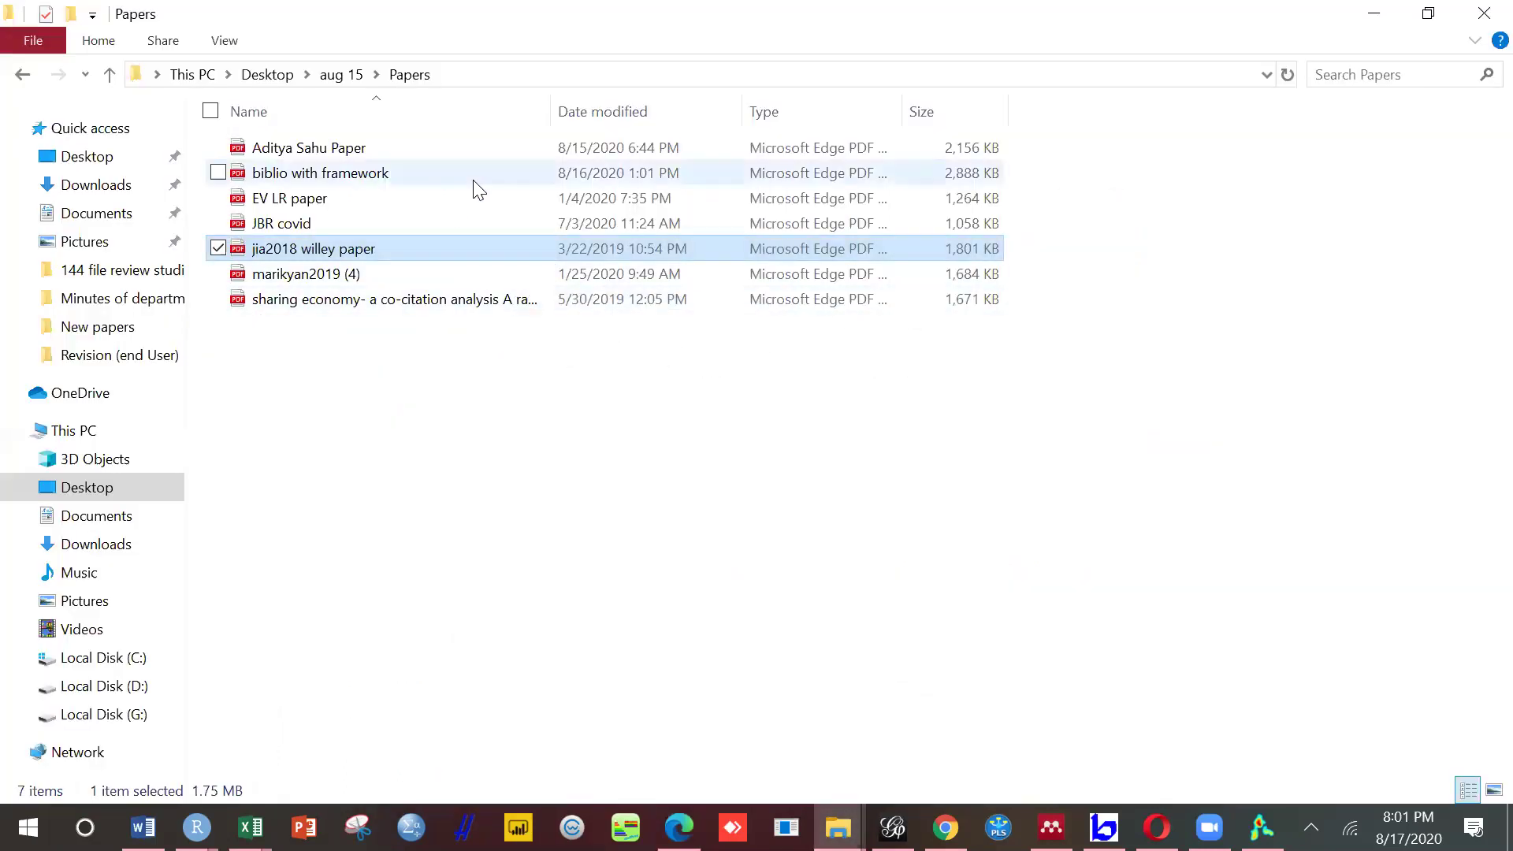
pyautogui.doubleClick(564, 172)
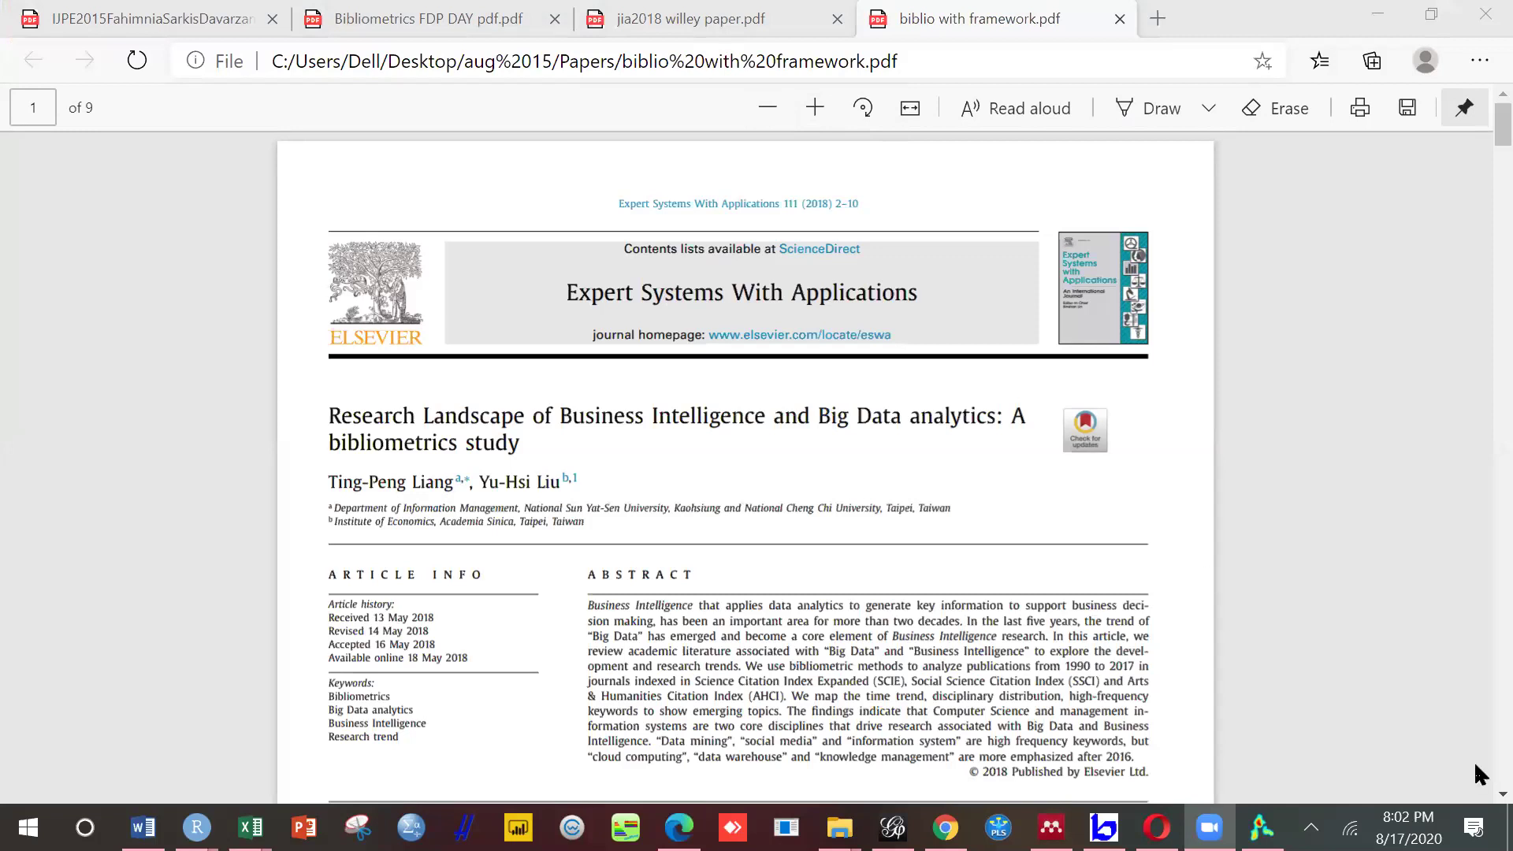
# Step: Examine the publication time trend charts and the research questions in the Research methodology section of the paper
pyautogui.scroll(-5, 1478, 772)
pyautogui.scroll(-8, 1474, 761)
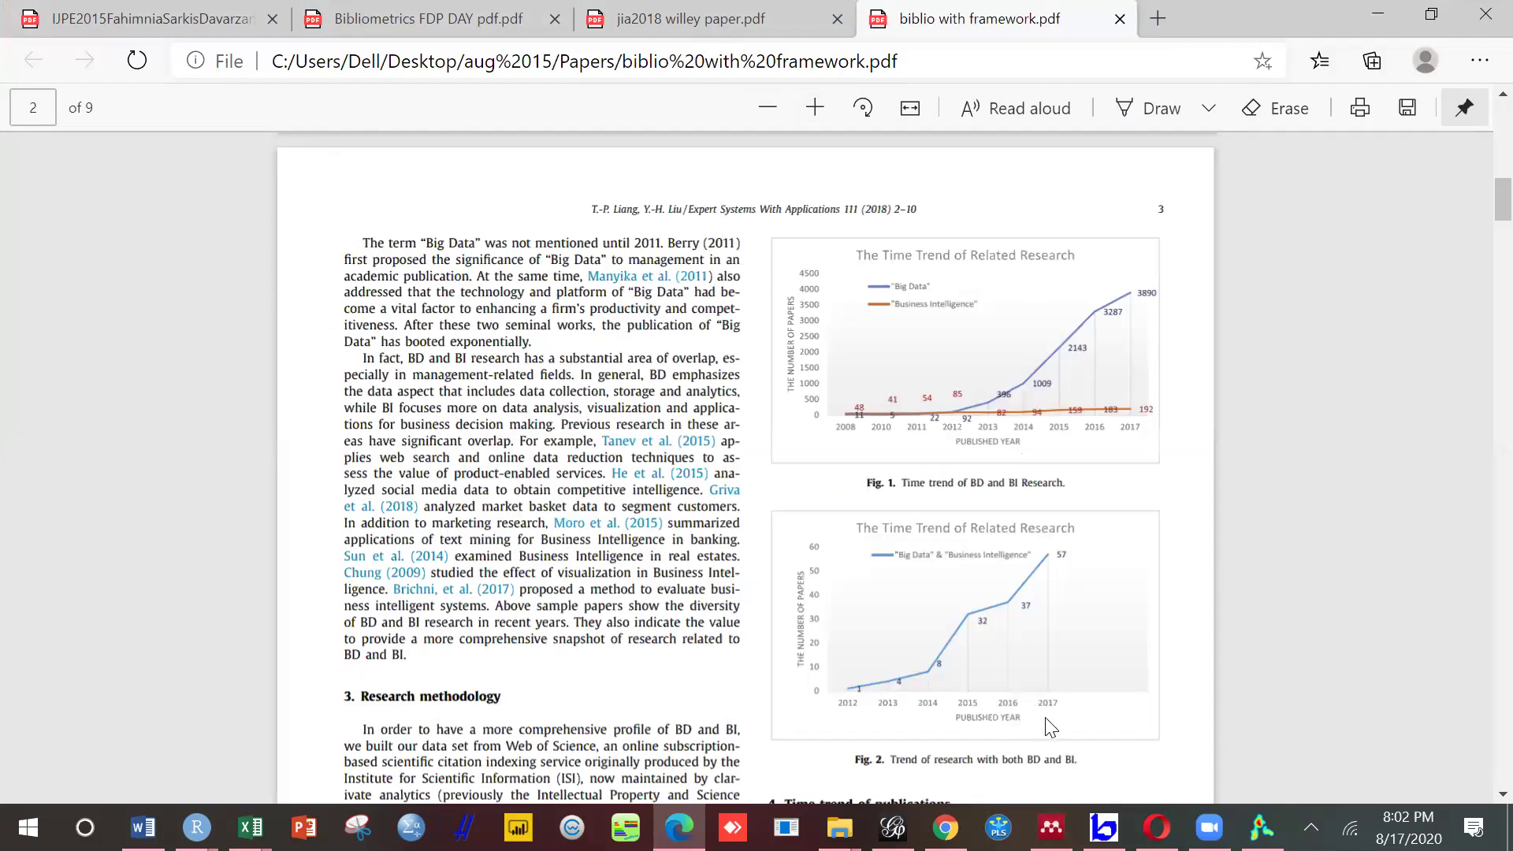
pyautogui.scroll(-1, 1051, 727)
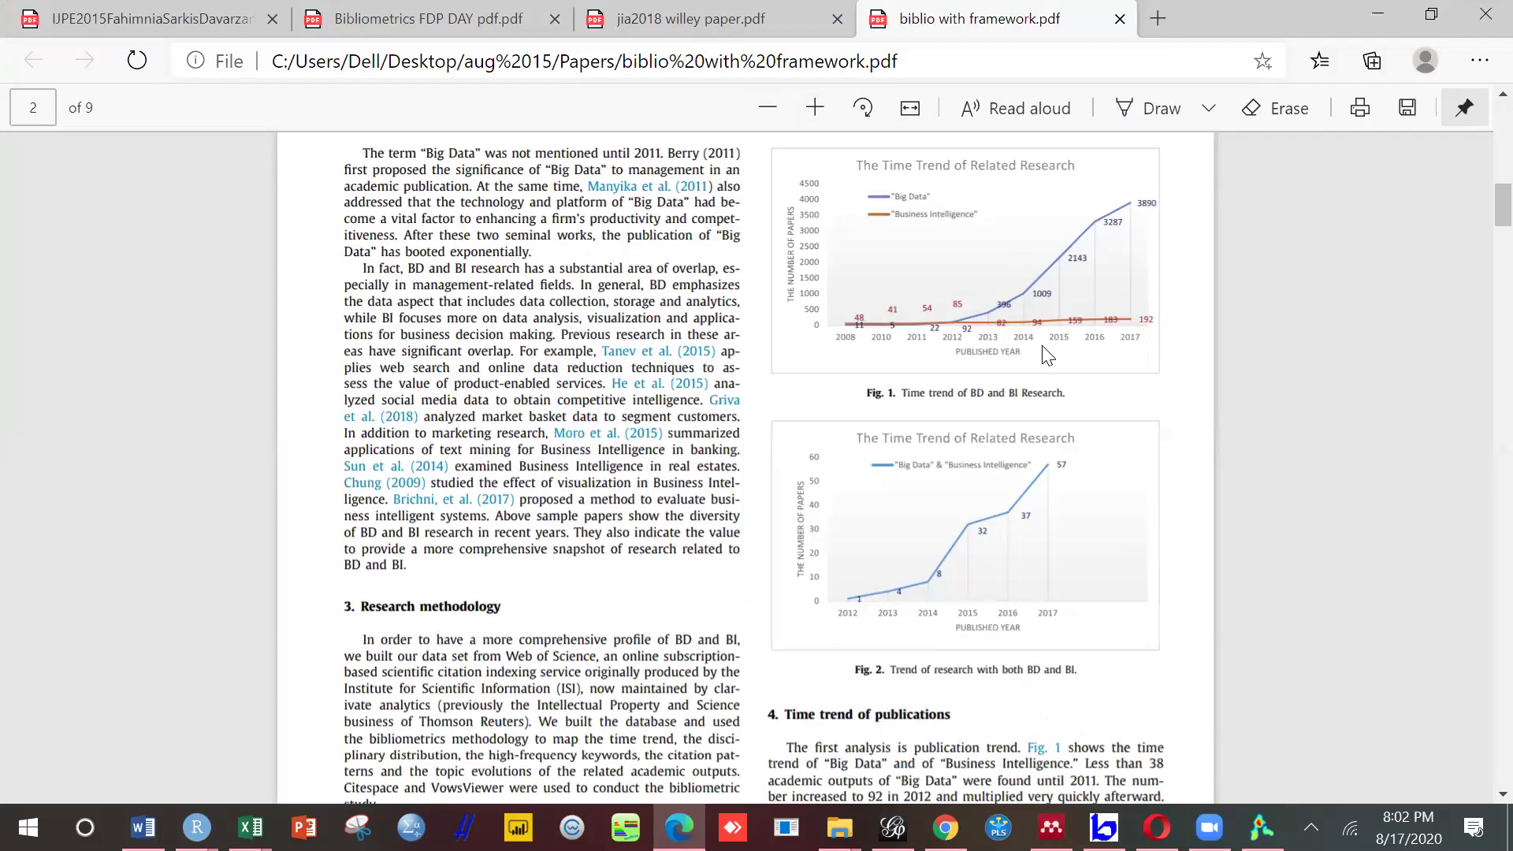
pyautogui.scroll(-5, 1174, 511)
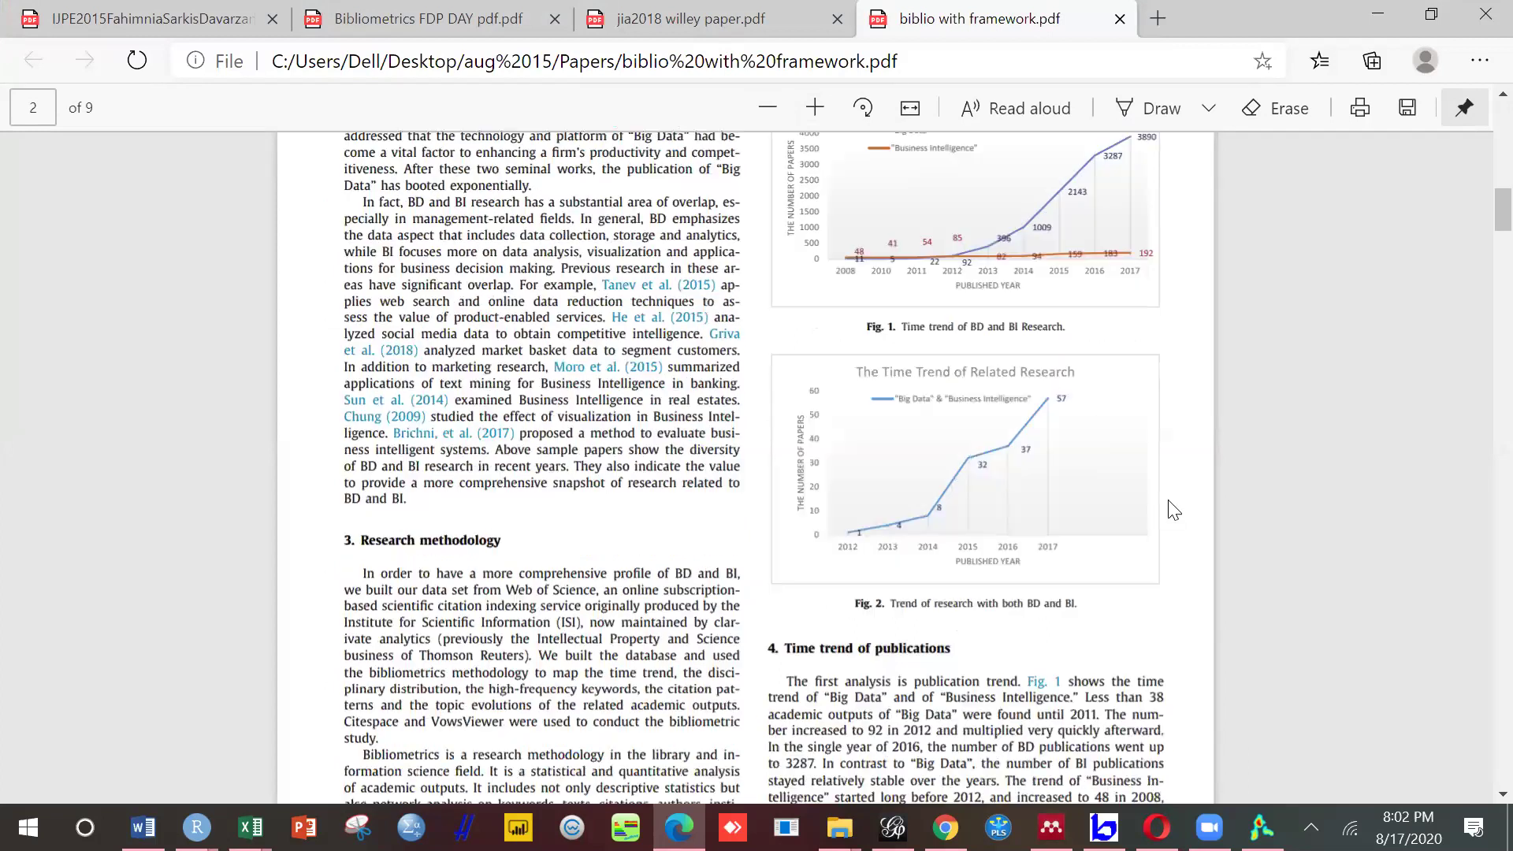
pyautogui.scroll(-1, 1174, 511)
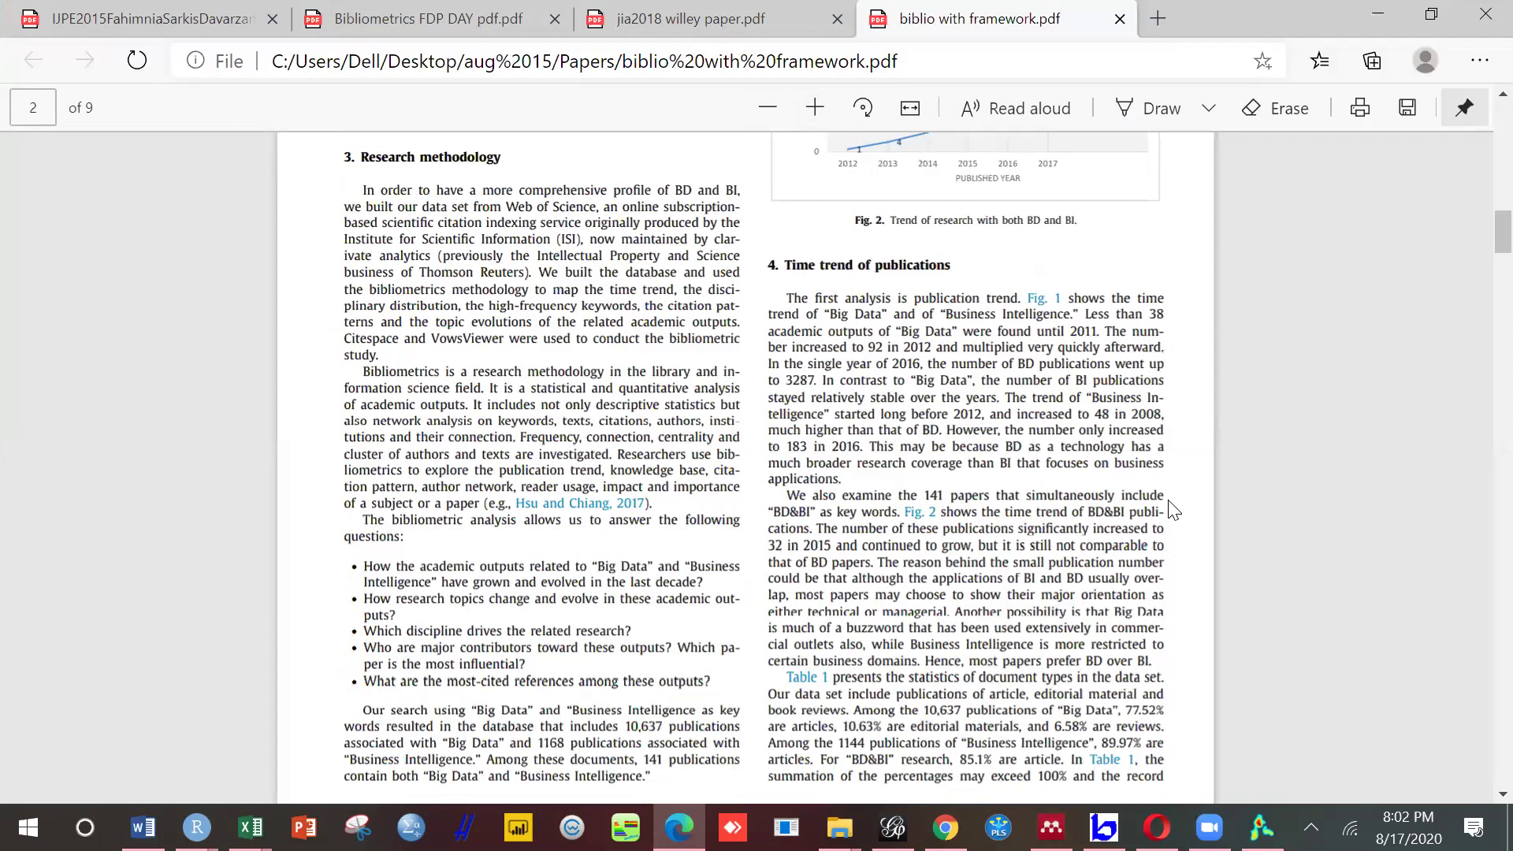
pyautogui.scroll(-1, 1174, 510)
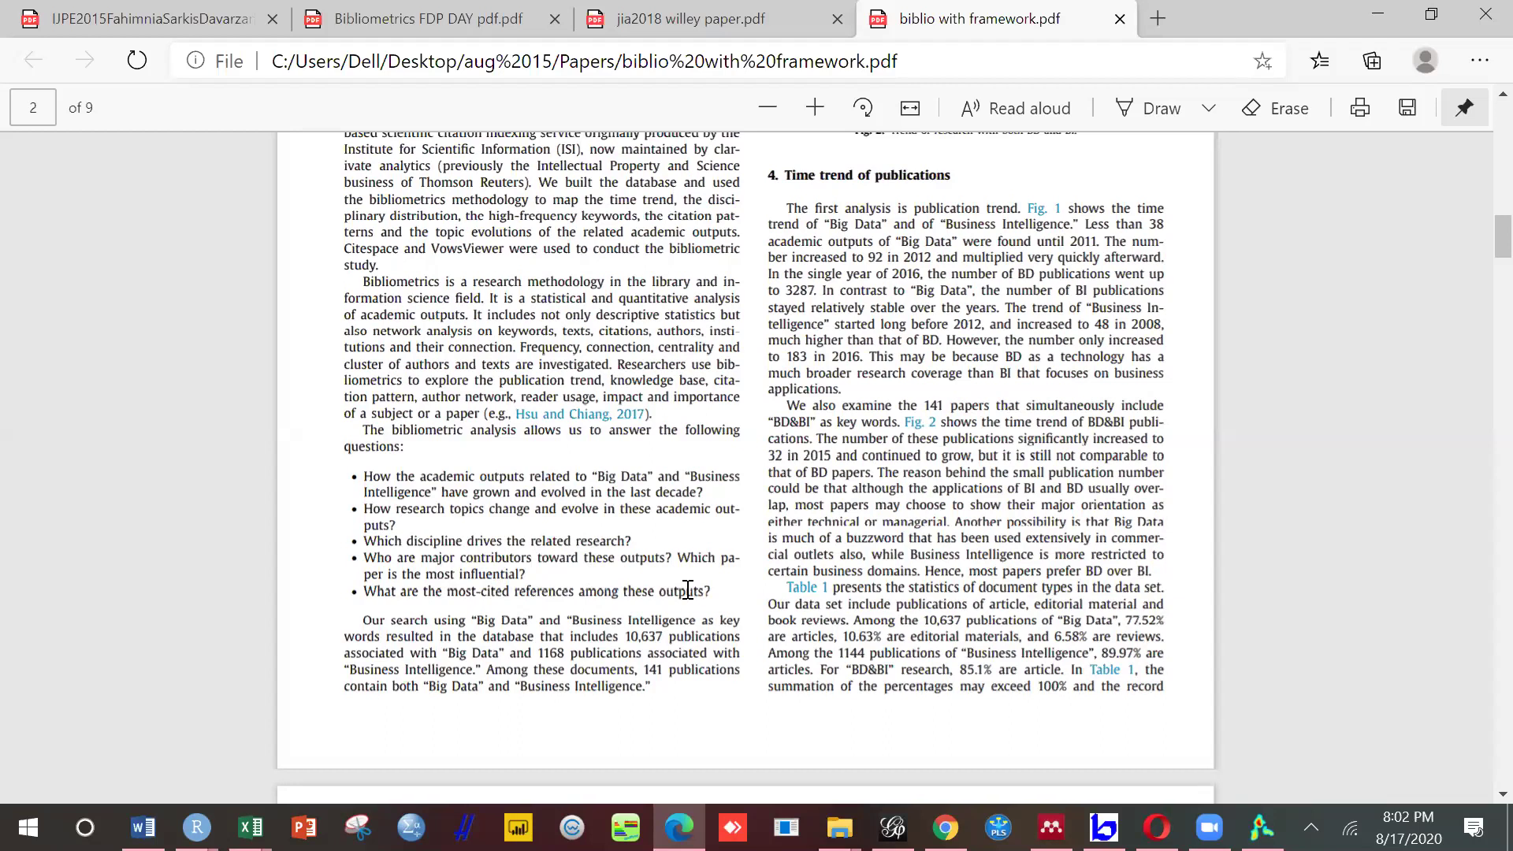
pyautogui.scroll(-1, 688, 590)
# Step: Review the high-frequency keyword table, the Major keywords and topics section, and the Fig. 3 "Big Data" keyword visualization
pyautogui.scroll(-10, 687, 590)
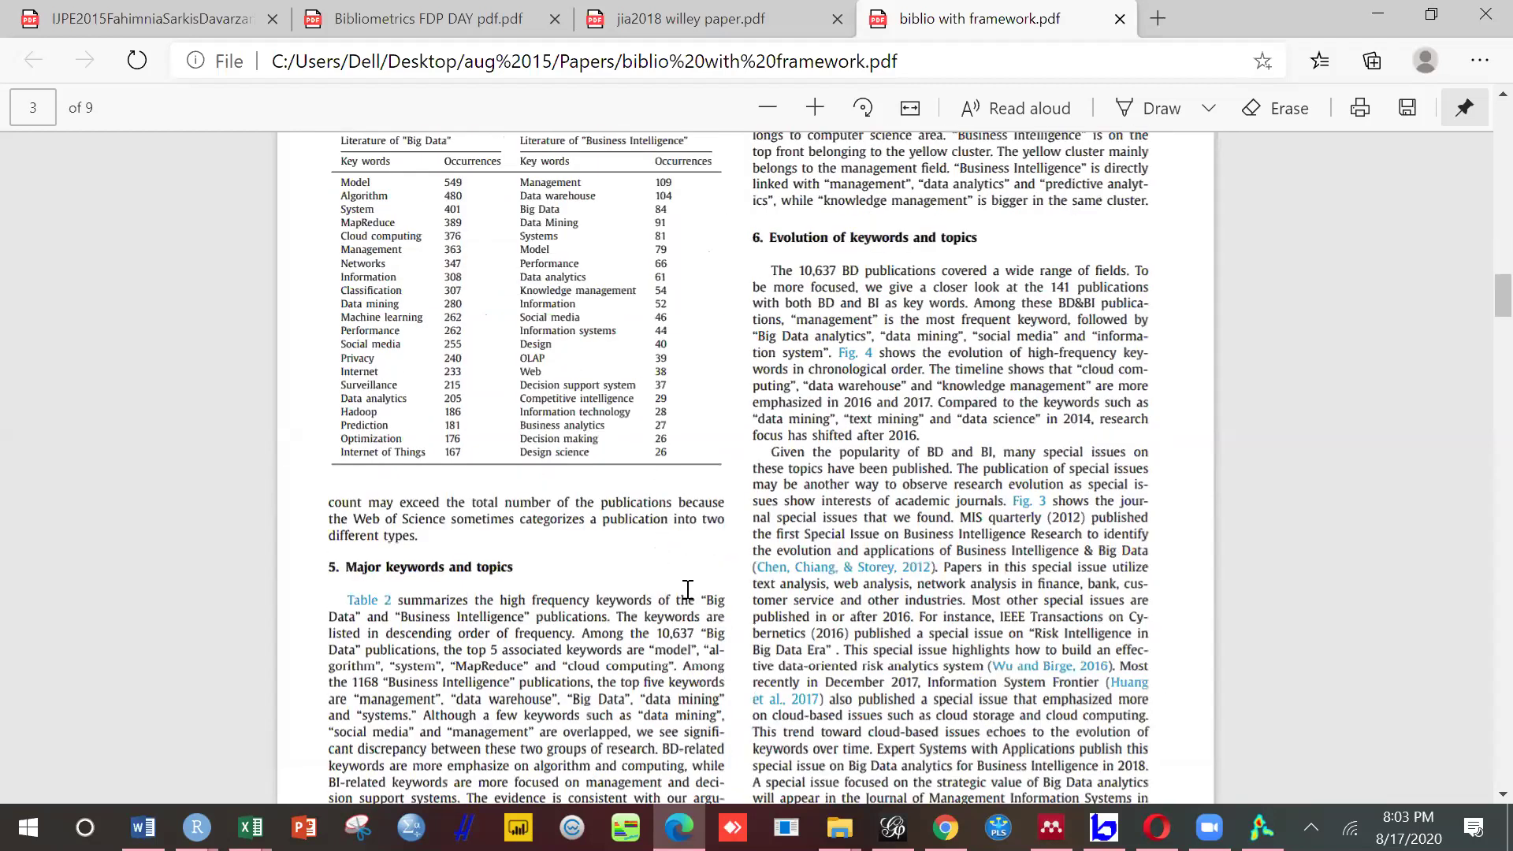
pyautogui.scroll(-3, 688, 590)
pyautogui.scroll(3, 906, 221)
pyautogui.scroll(-1, 780, 430)
pyautogui.scroll(-3, 780, 429)
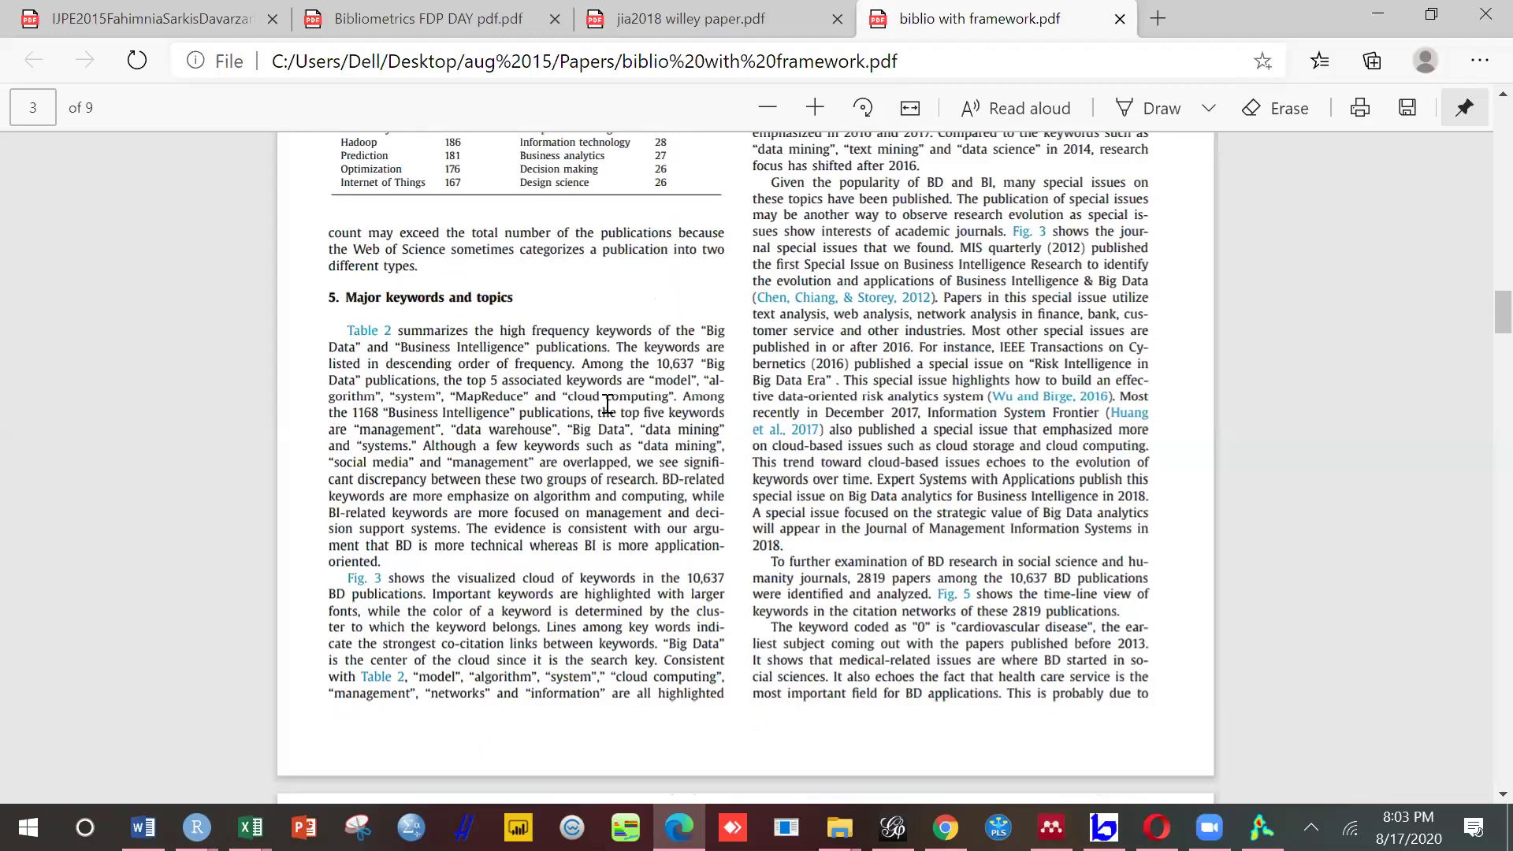
pyautogui.scroll(-1, 465, 496)
pyautogui.scroll(-5, 464, 496)
pyautogui.scroll(-4, 464, 496)
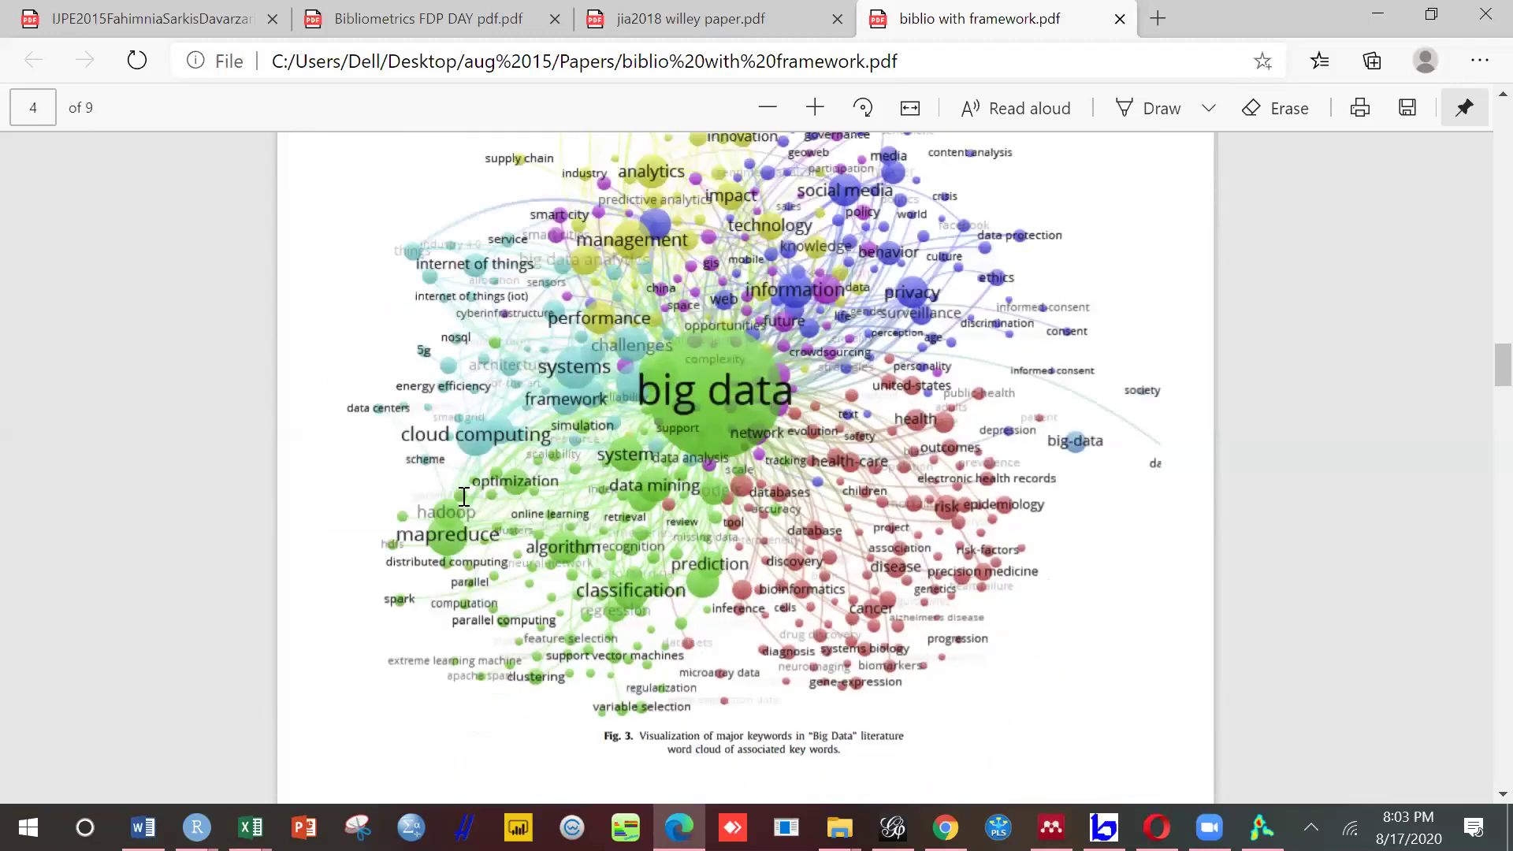
pyautogui.scroll(1, 464, 497)
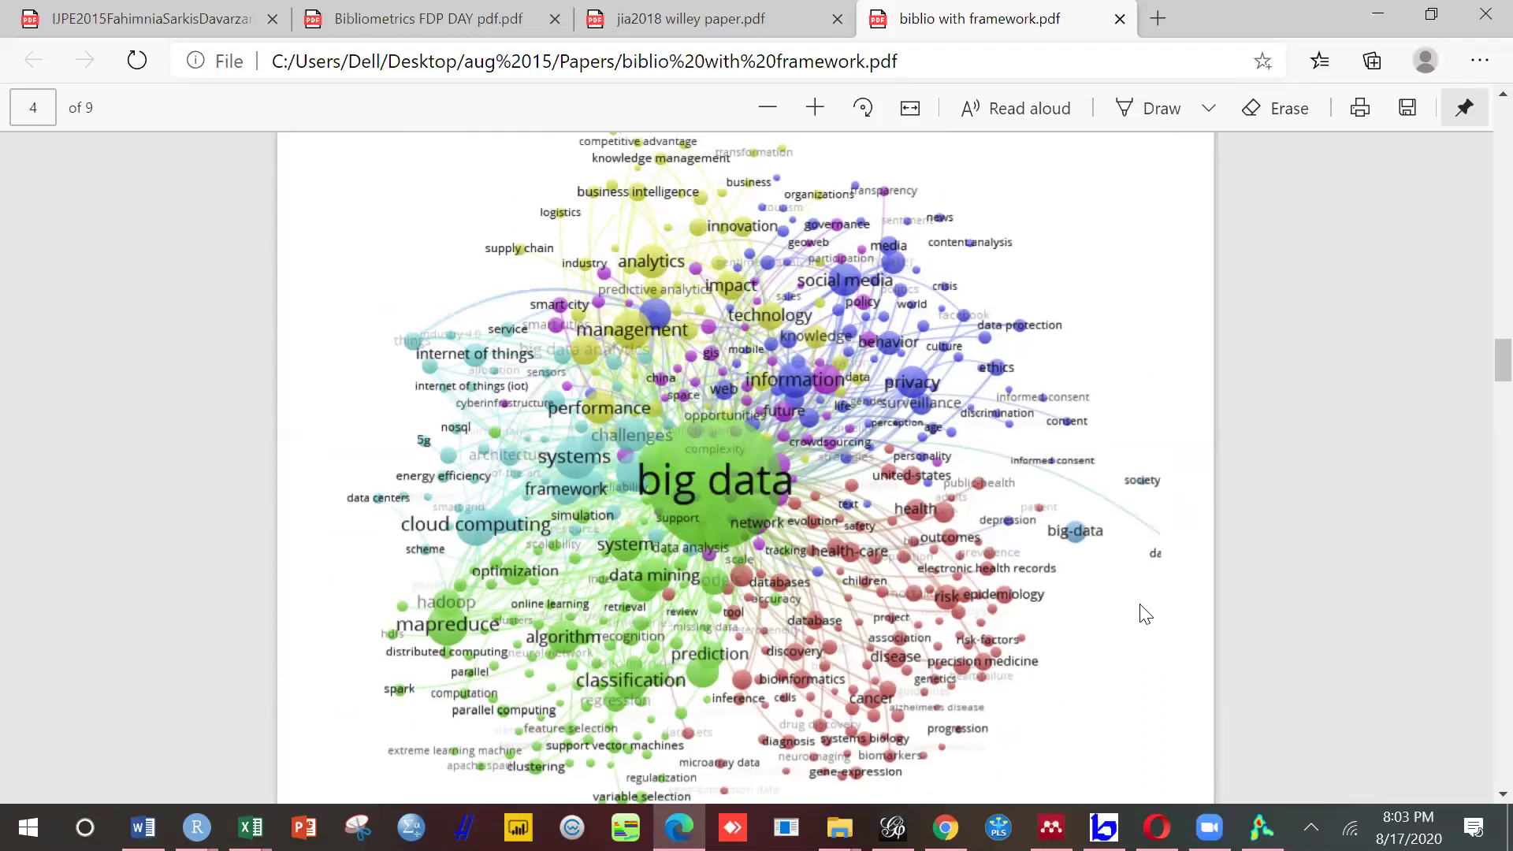
pyautogui.scroll(-2, 1138, 617)
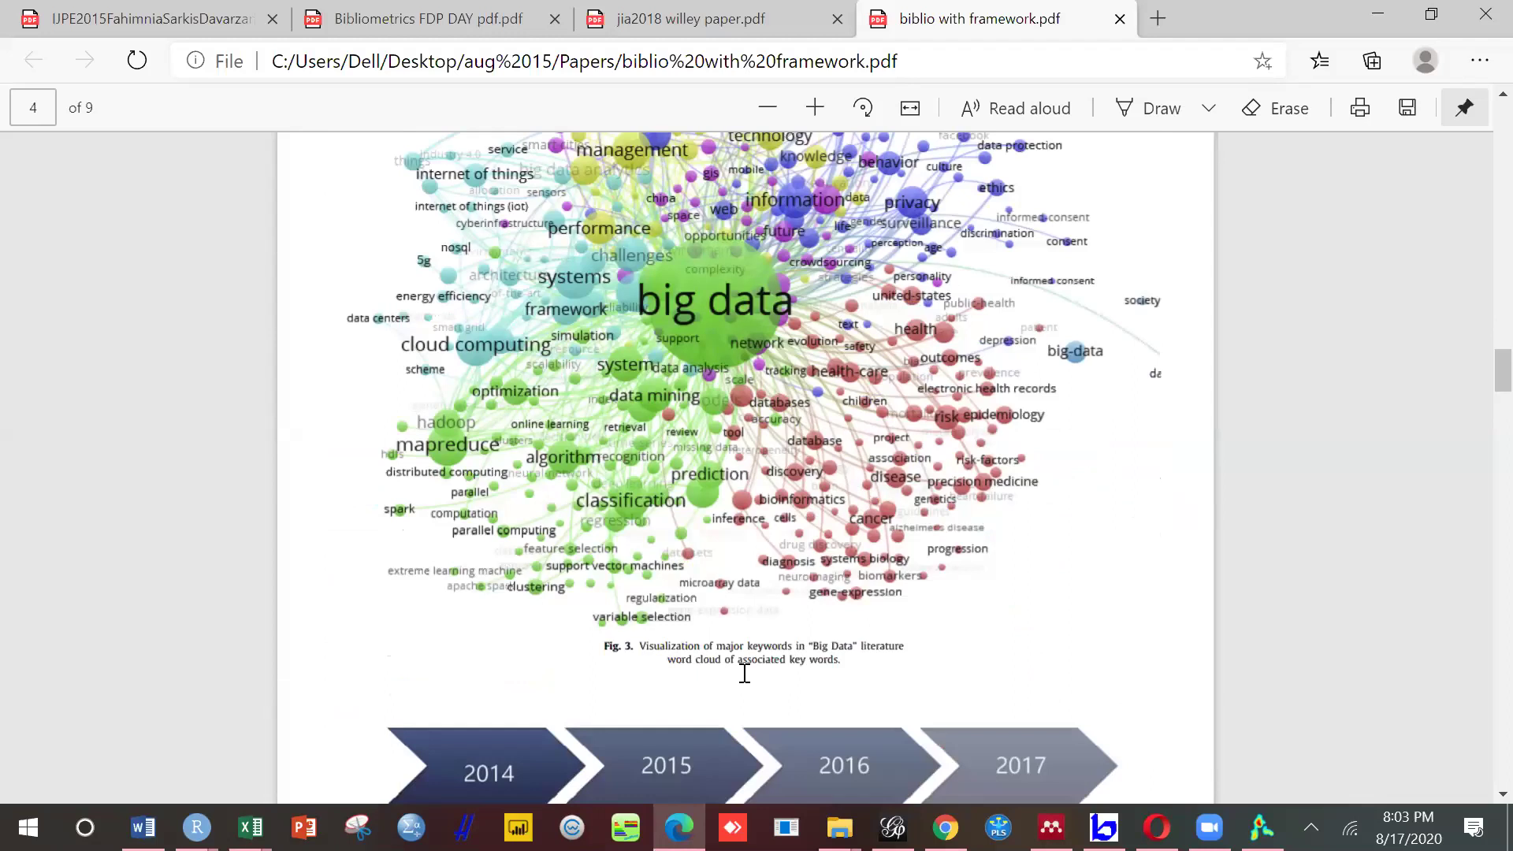
# Step: Examine the Fig. 4 keyword evolution, the Table 3 special issues, and the Fig. 5 timeline view of the cited network
pyautogui.scroll(-4, 744, 673)
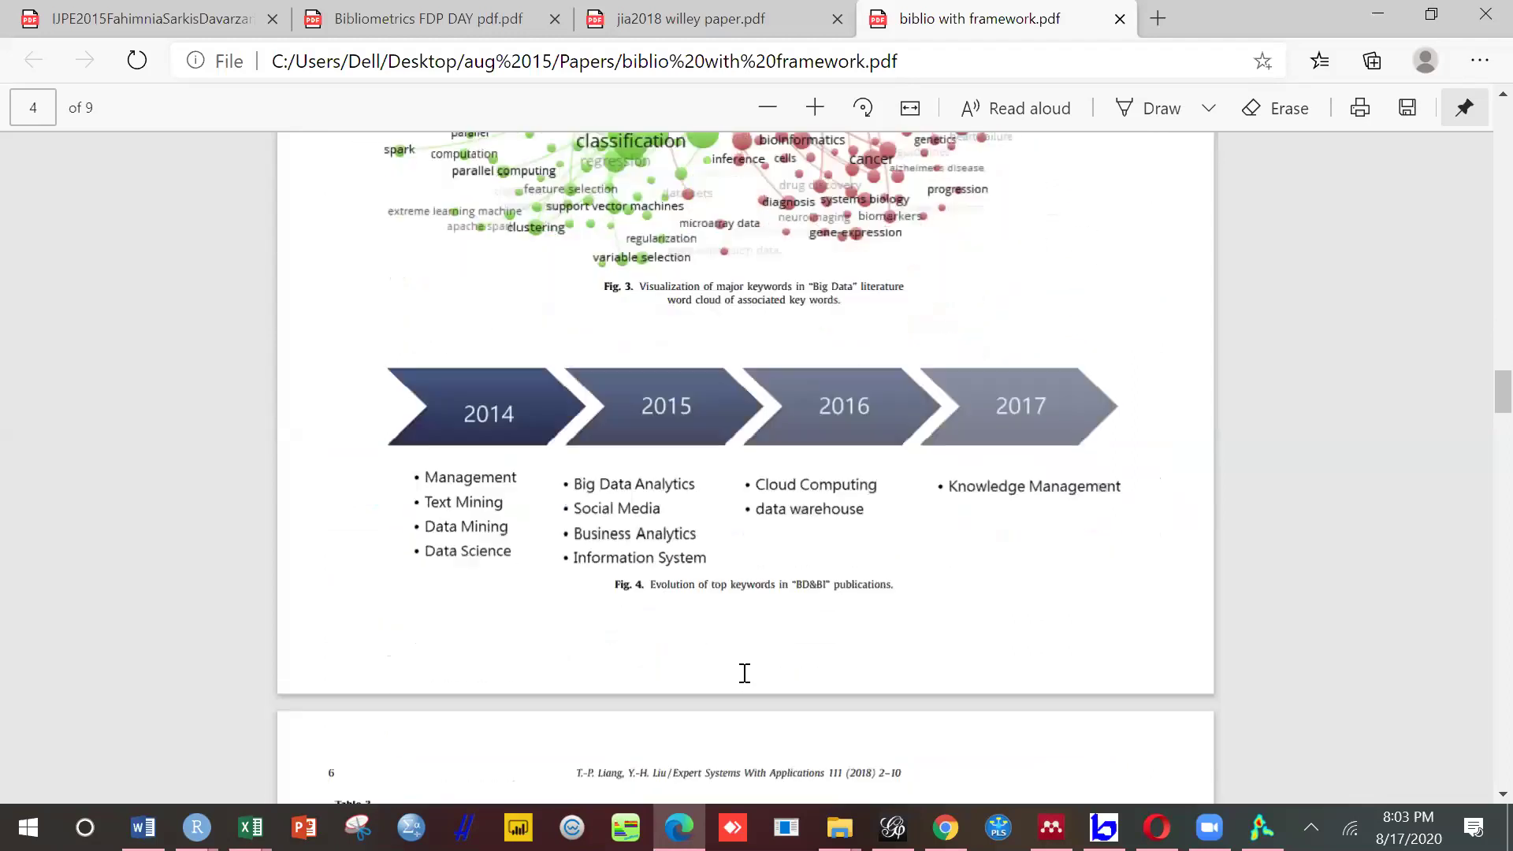
pyautogui.scroll(-4, 745, 674)
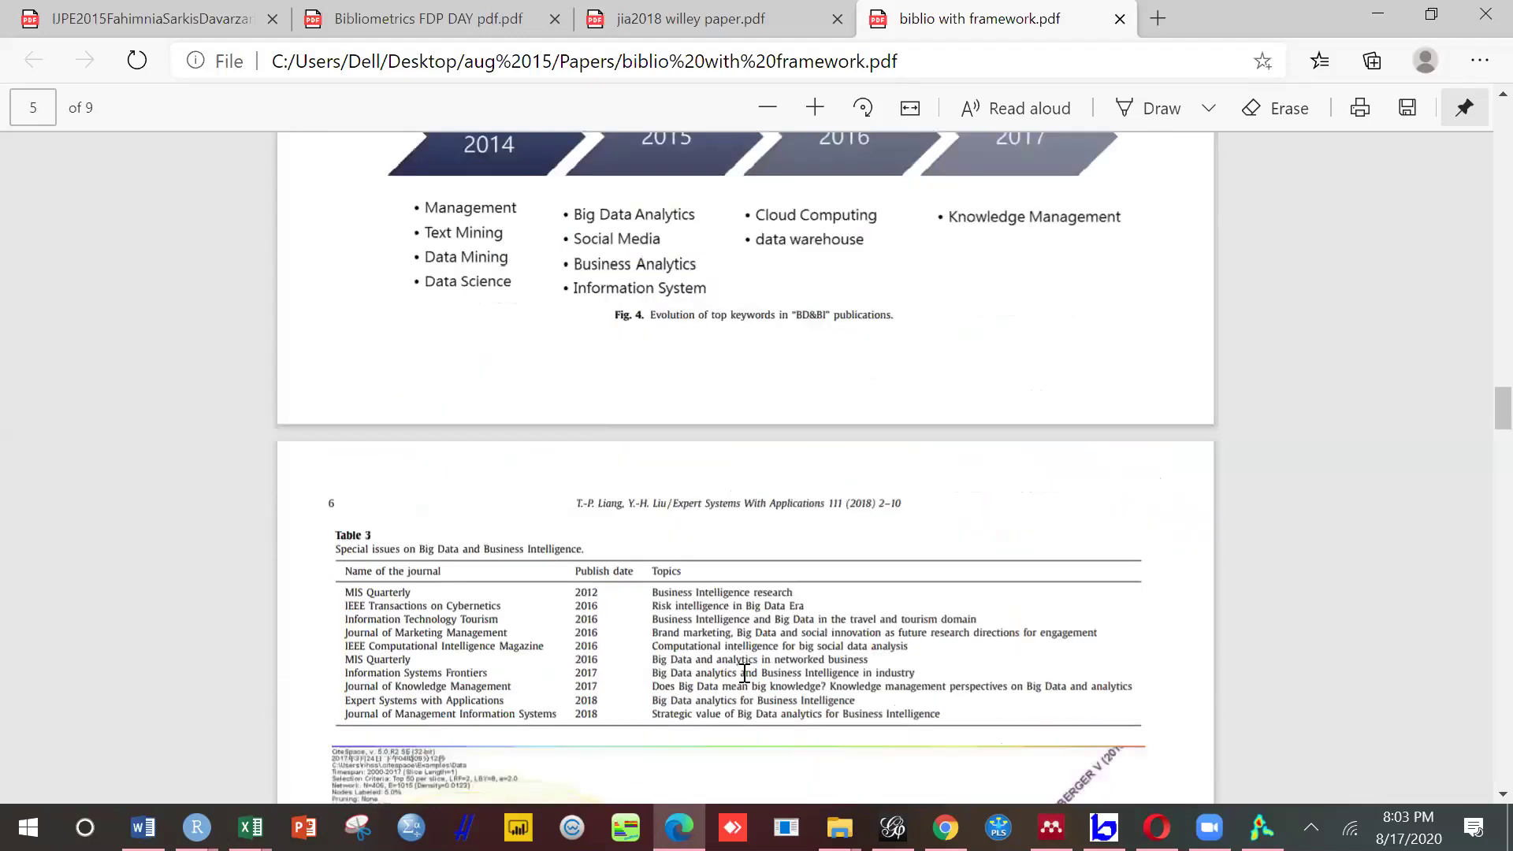
pyautogui.scroll(-2, 745, 674)
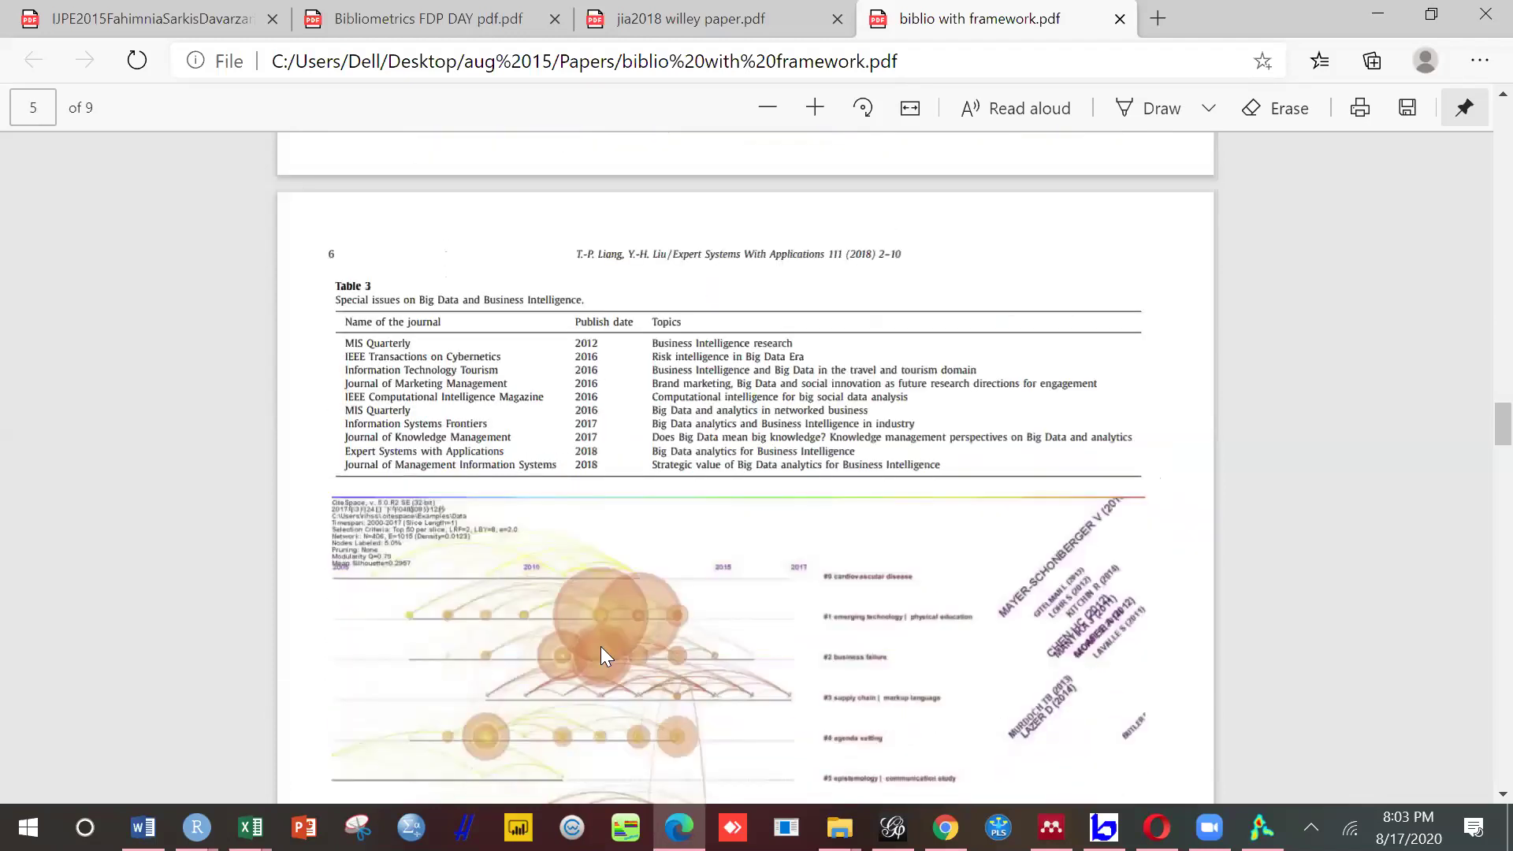
pyautogui.scroll(-2, 698, 615)
pyautogui.scroll(-2, 699, 616)
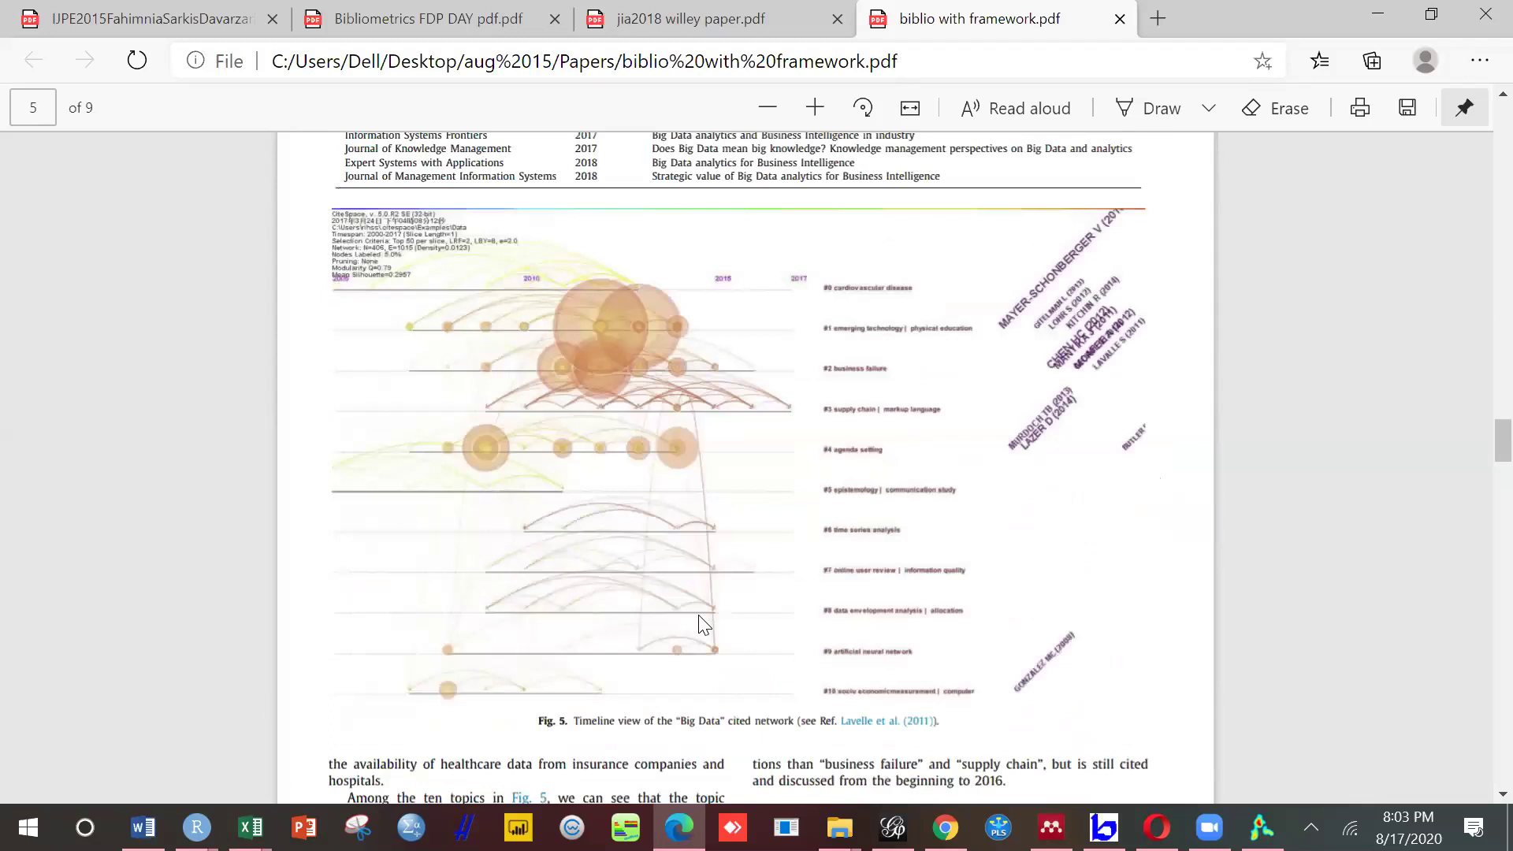
pyautogui.scroll(-1, 704, 625)
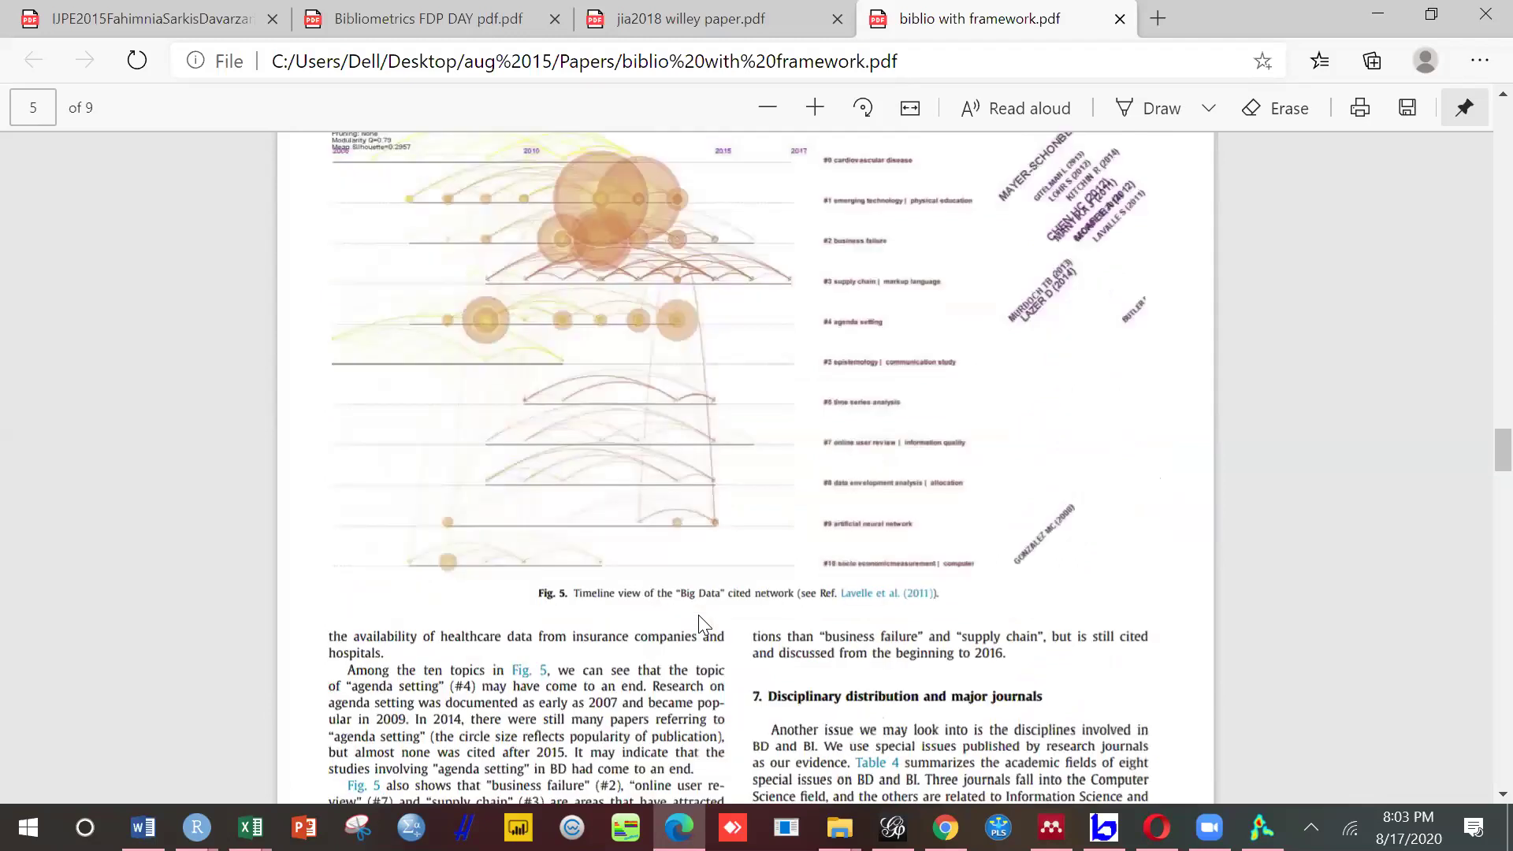
pyautogui.scroll(-3, 703, 624)
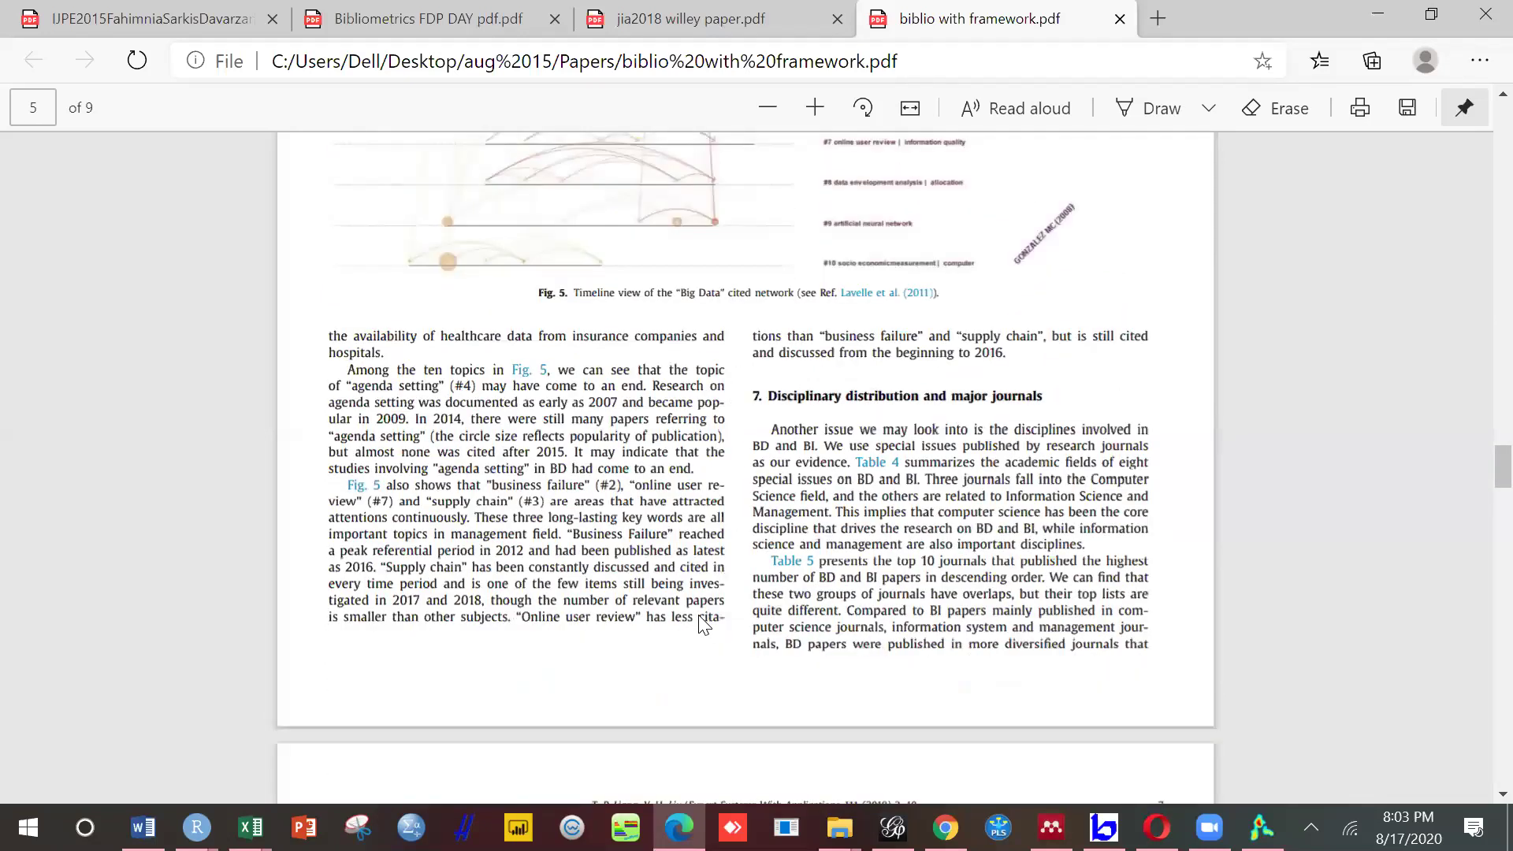
# Step: Examine the Fig. 6 bibliographic coupling network and the Fig. 7 framework for BD and BI research
pyautogui.scroll(-10, 704, 625)
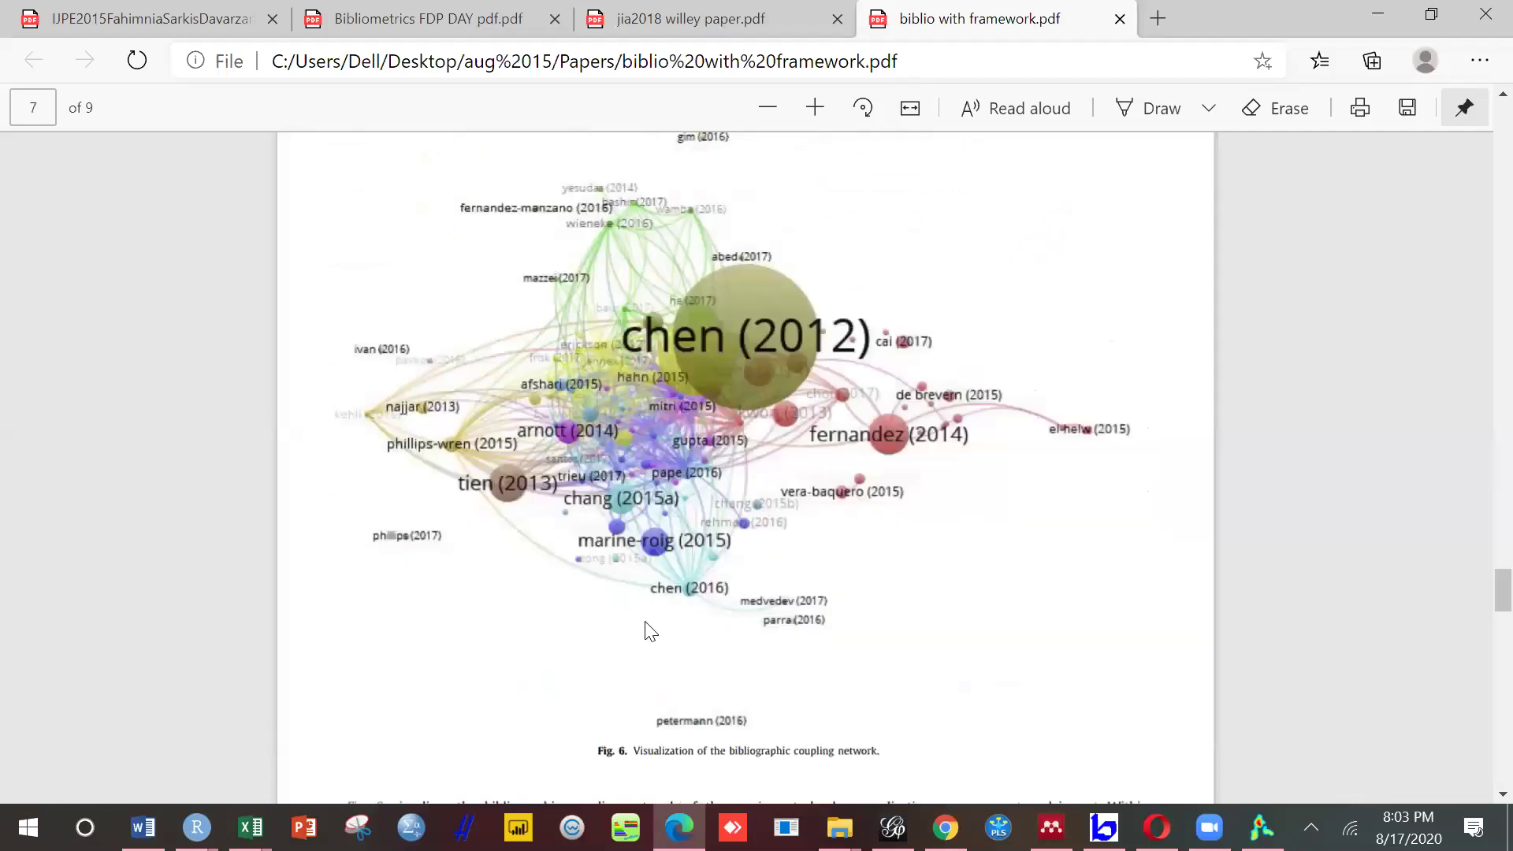
pyautogui.scroll(-1, 650, 631)
pyautogui.scroll(-2, 646, 631)
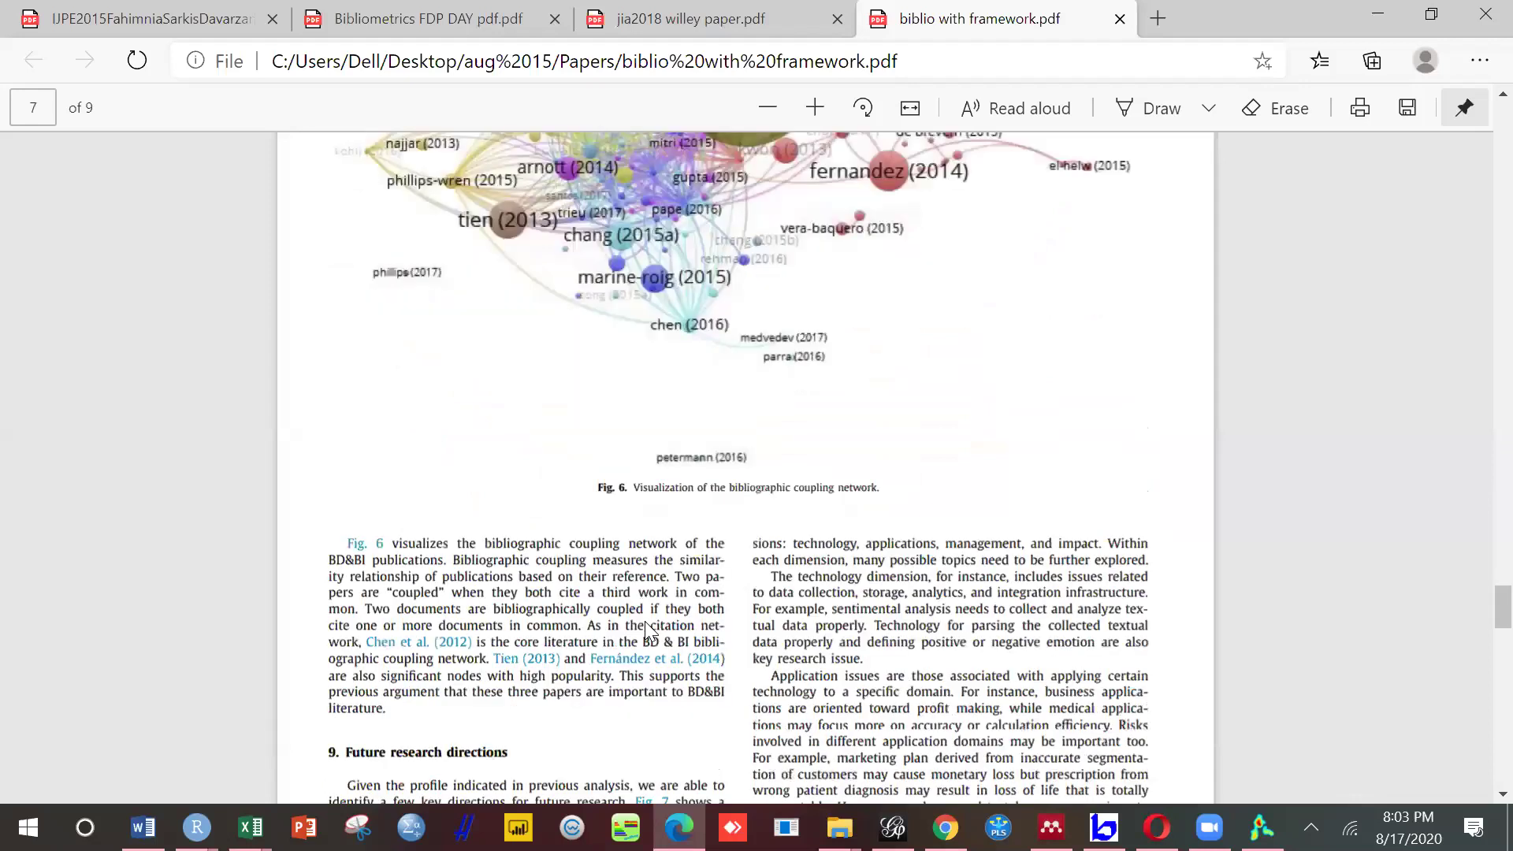
pyautogui.scroll(-7, 646, 628)
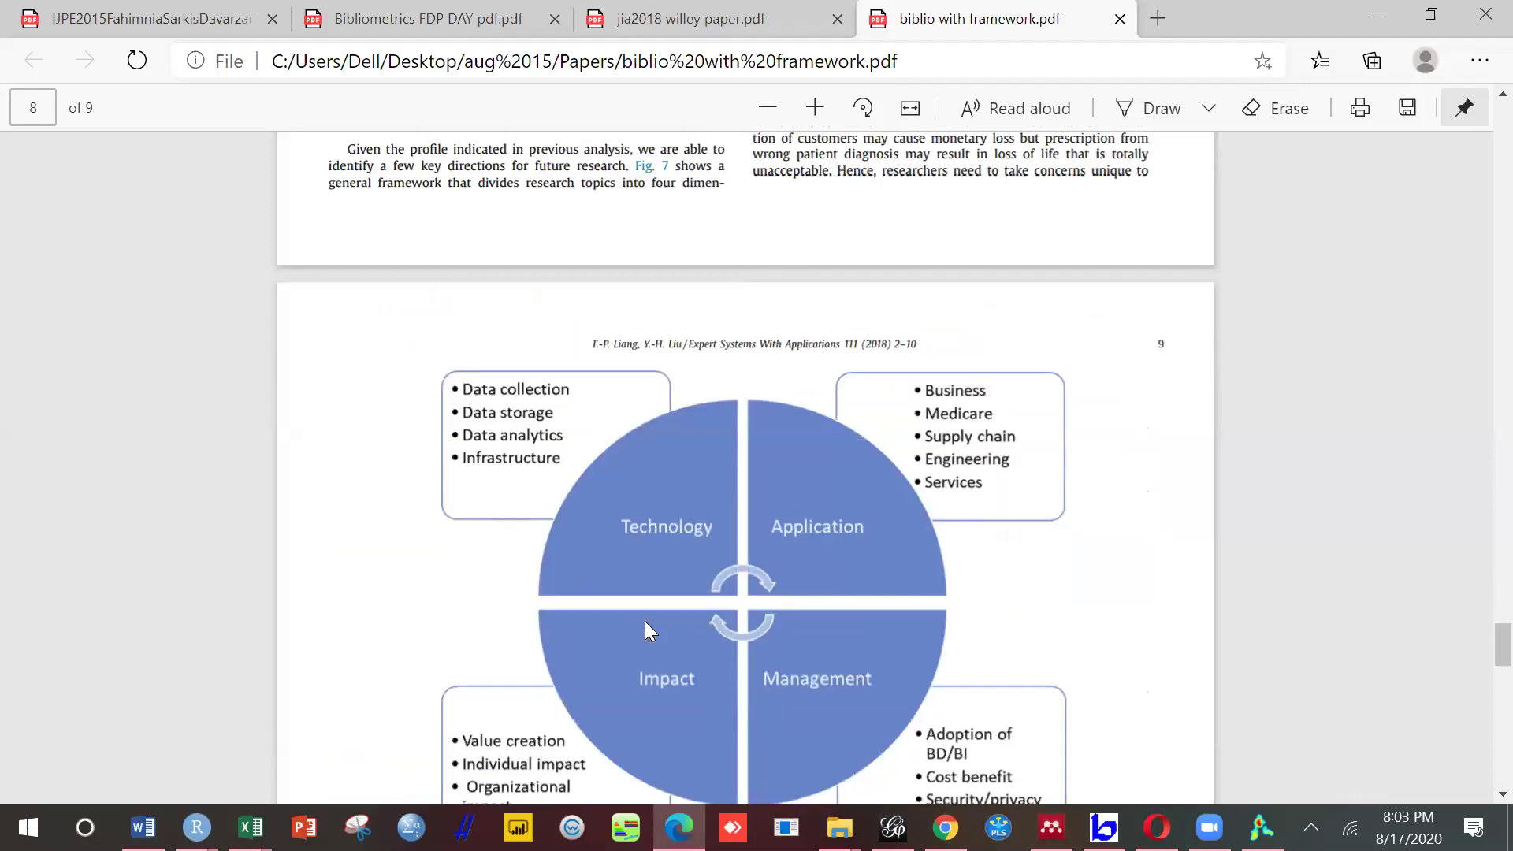
pyautogui.scroll(-1, 644, 628)
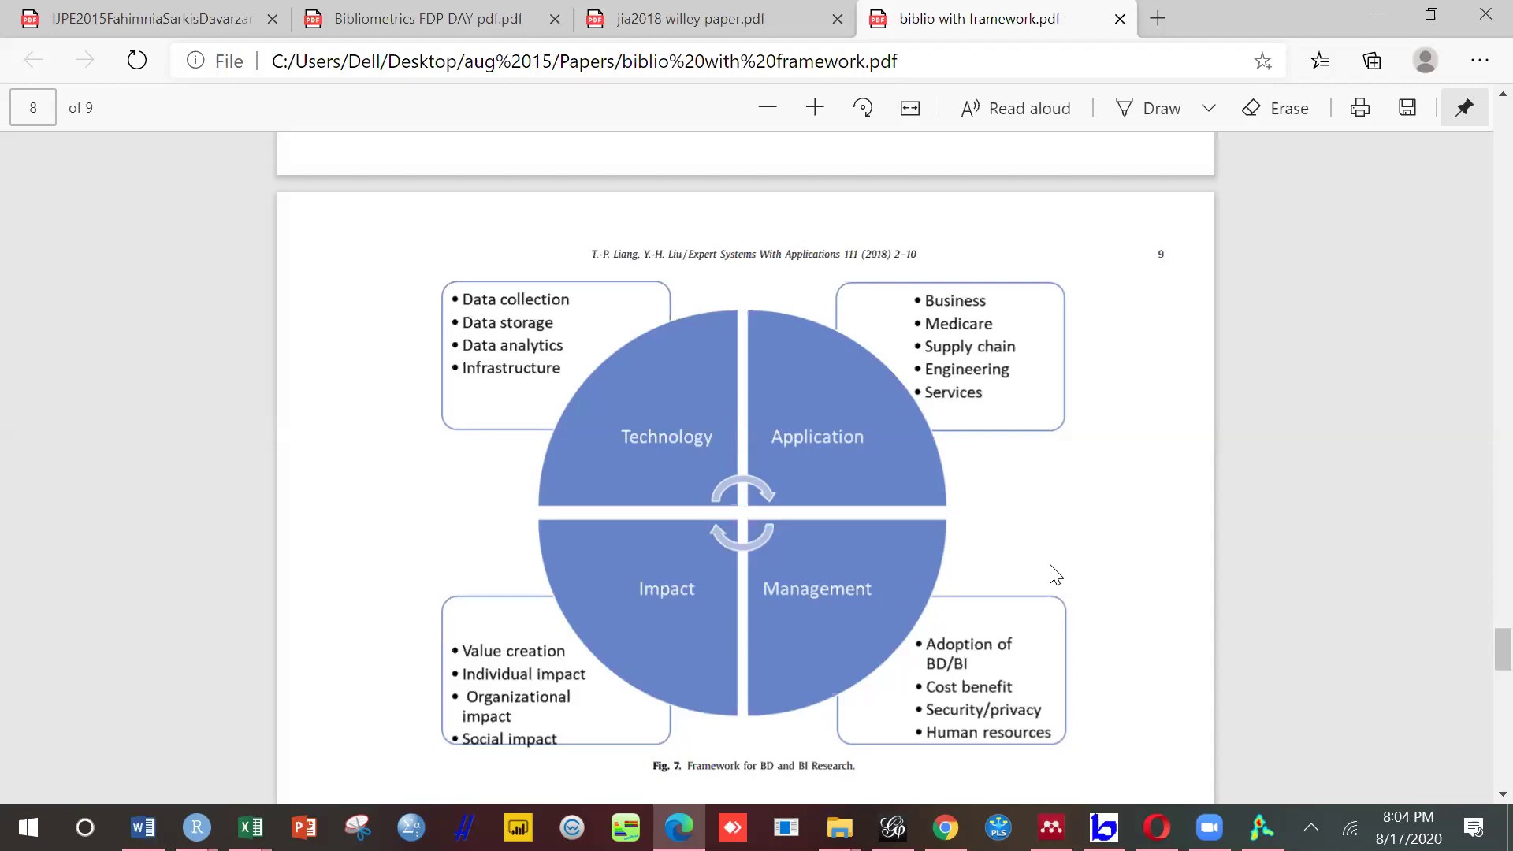
# Step: Switch back to the Papers folder in File Explorer and open the "JBR covid" PDF
pyautogui.scroll(2, 1475, 211)
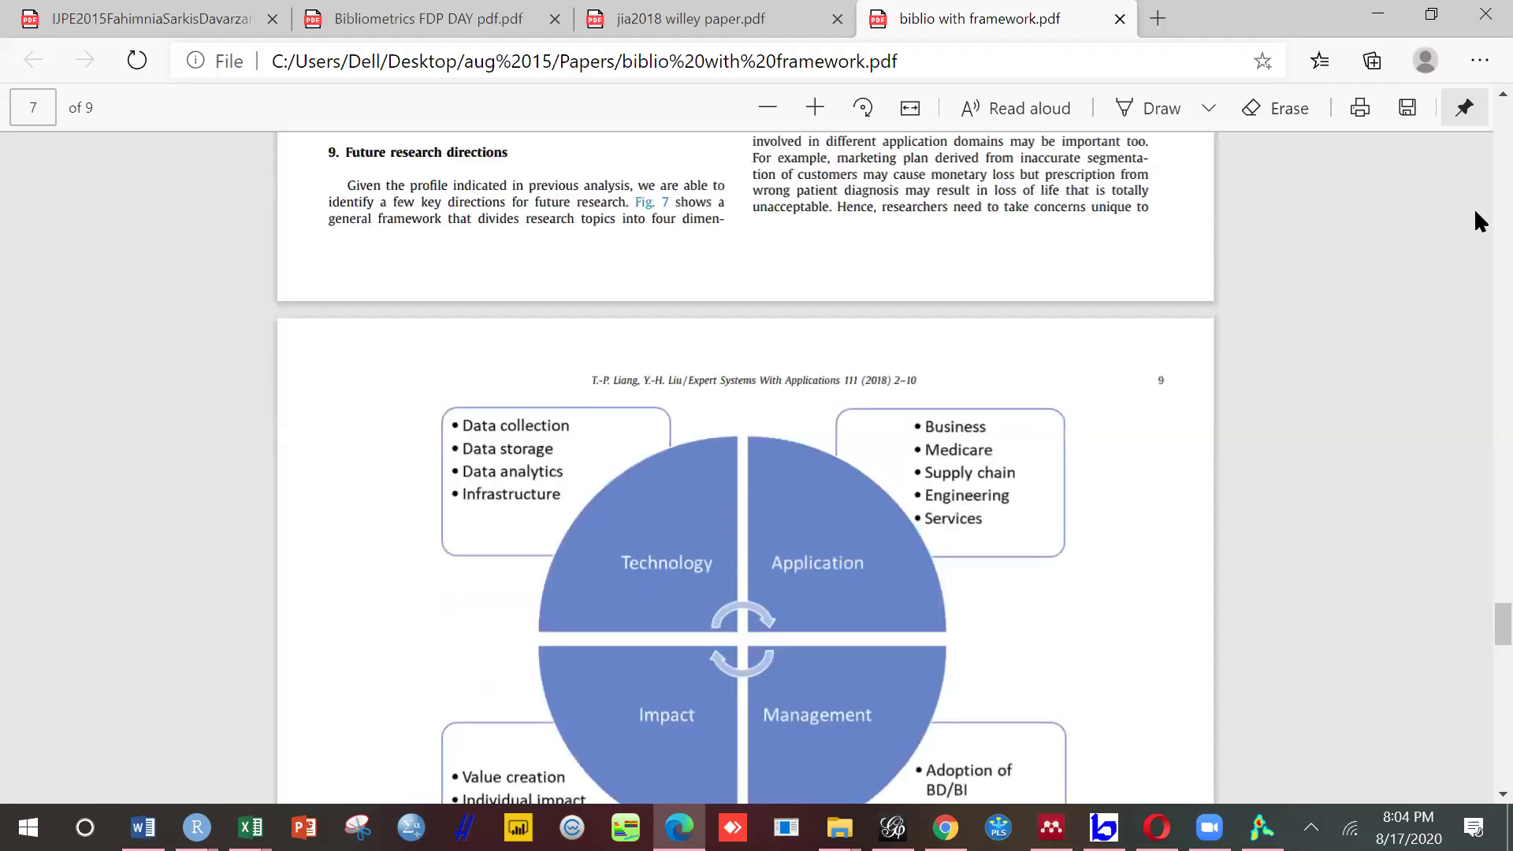
pyautogui.scroll(10, 1479, 221)
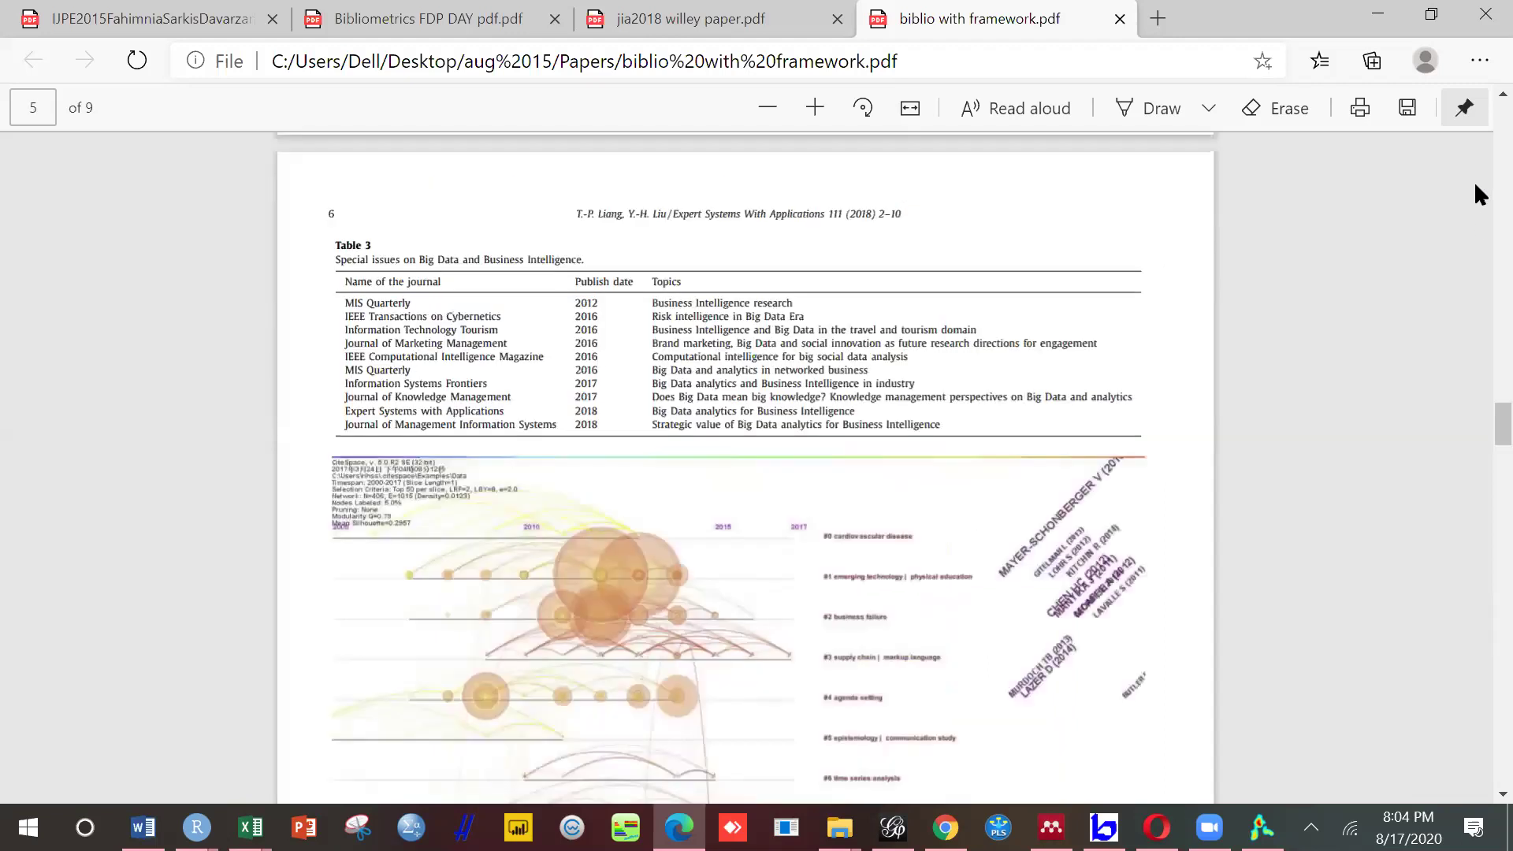
pyautogui.scroll(15, 1474, 181)
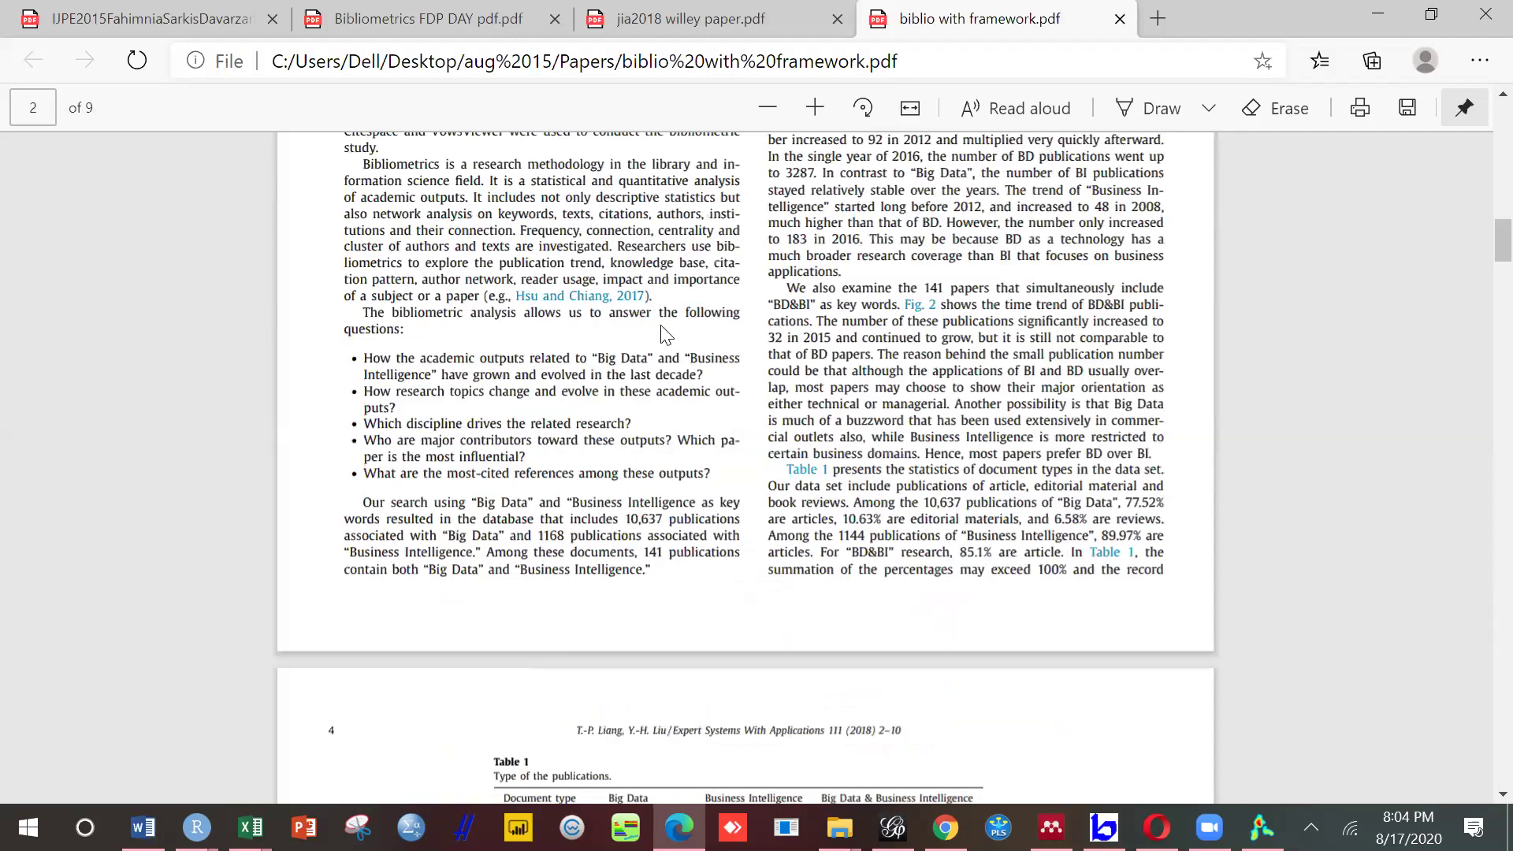
pyautogui.hotkey('alt', 'Tab')
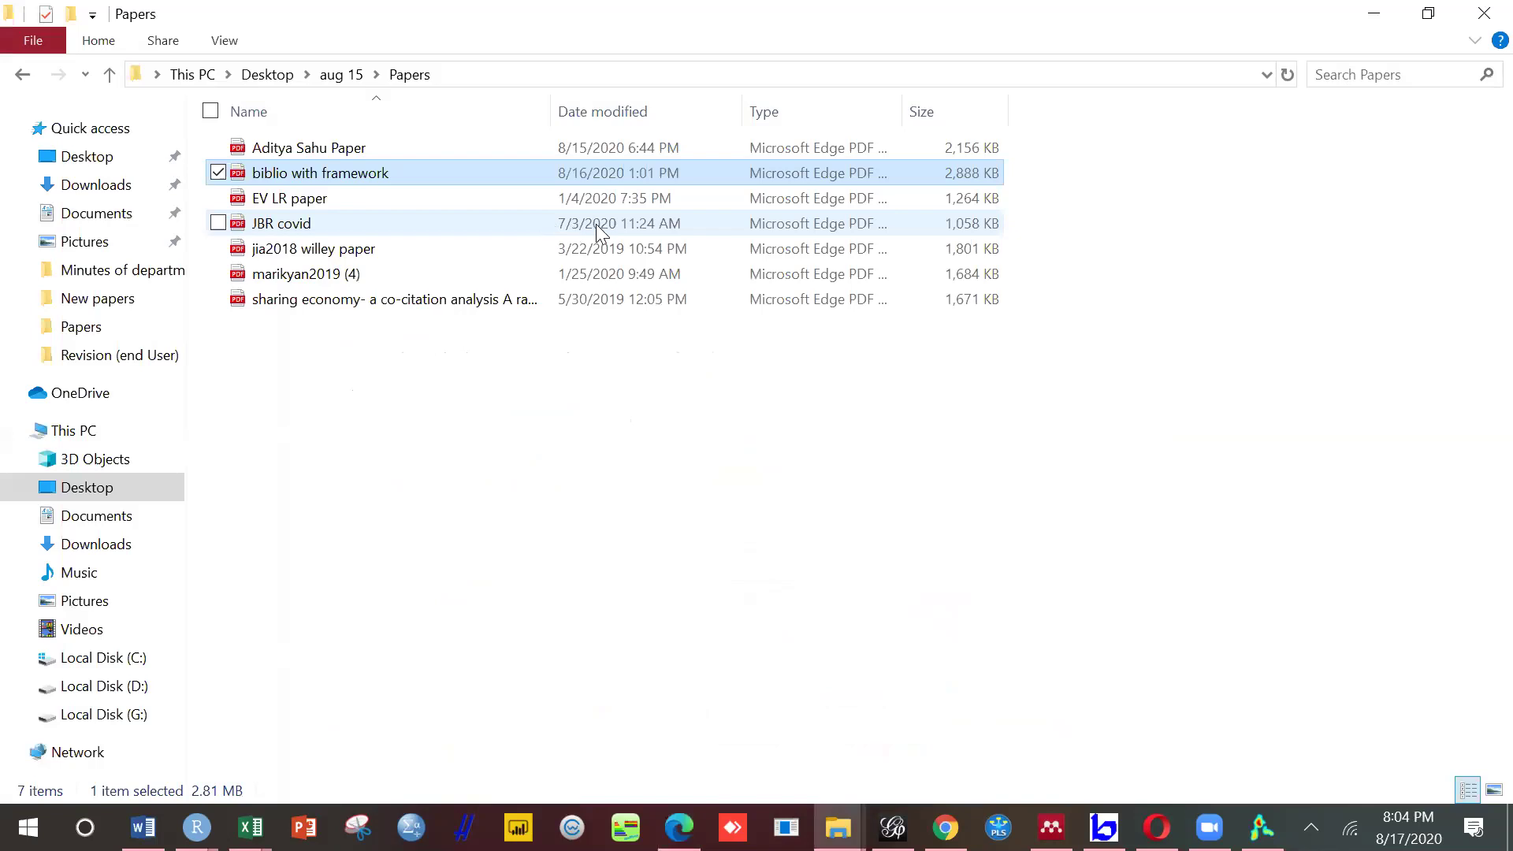
pyautogui.press('Return')
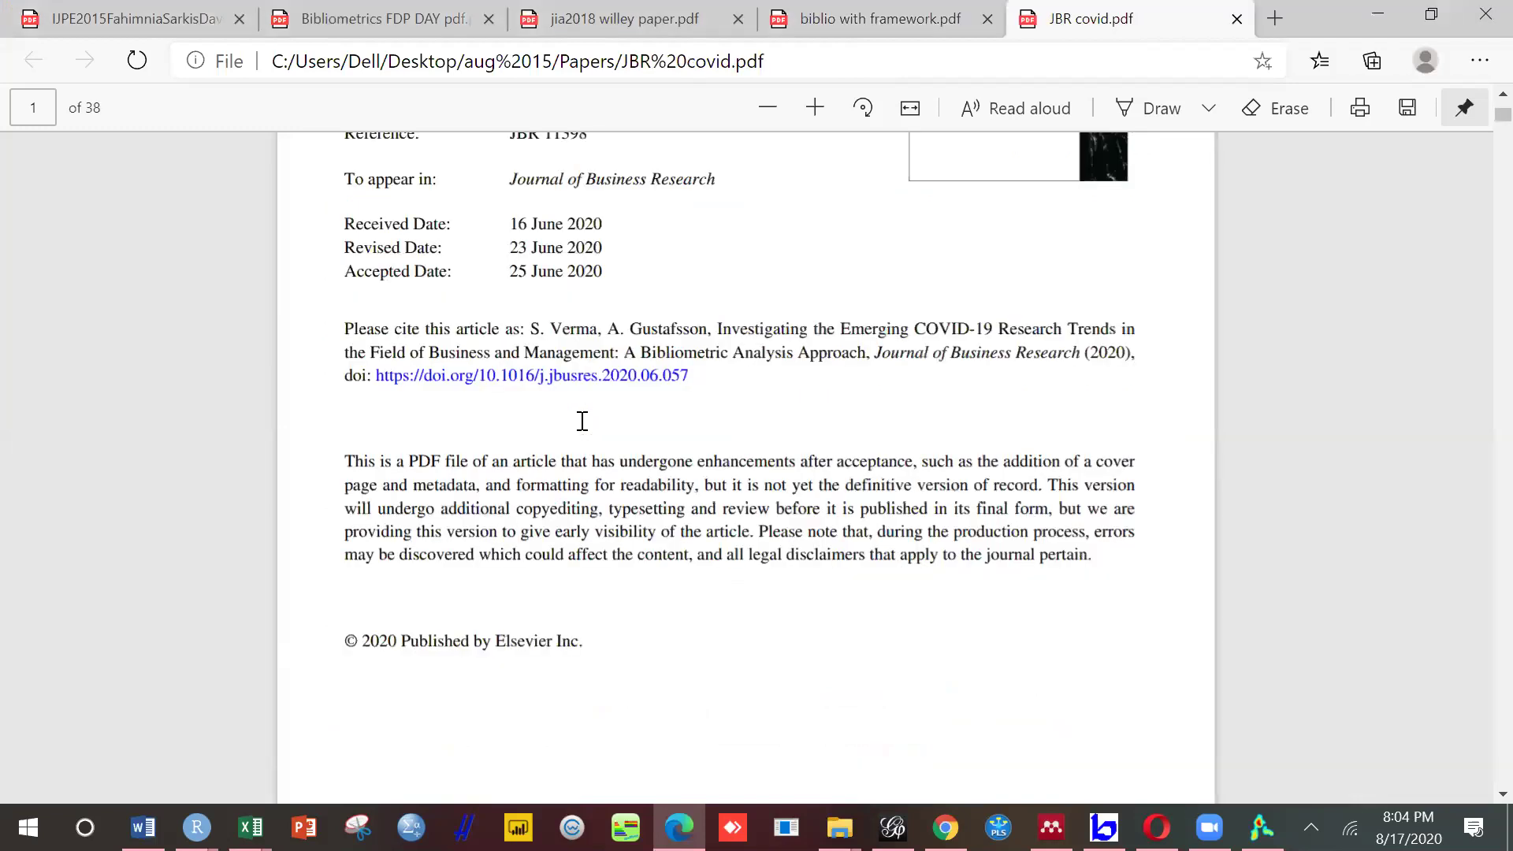
# Step: Review the title page, keywords and Introduction of the COVID-19 bibliometric analysis paper
pyautogui.scroll(3, 603, 453)
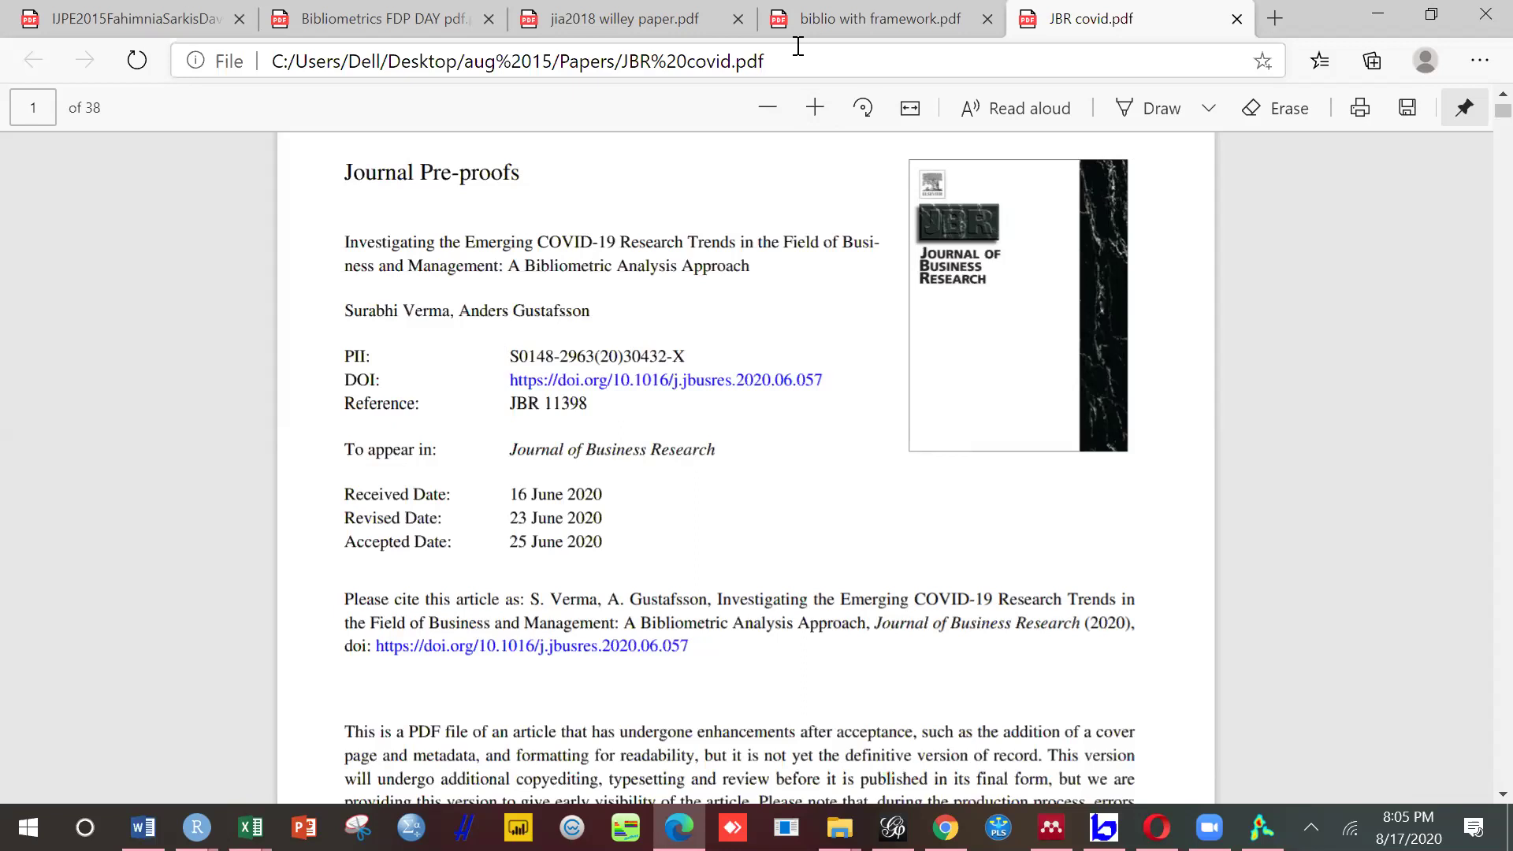
pyautogui.click(1226, 737)
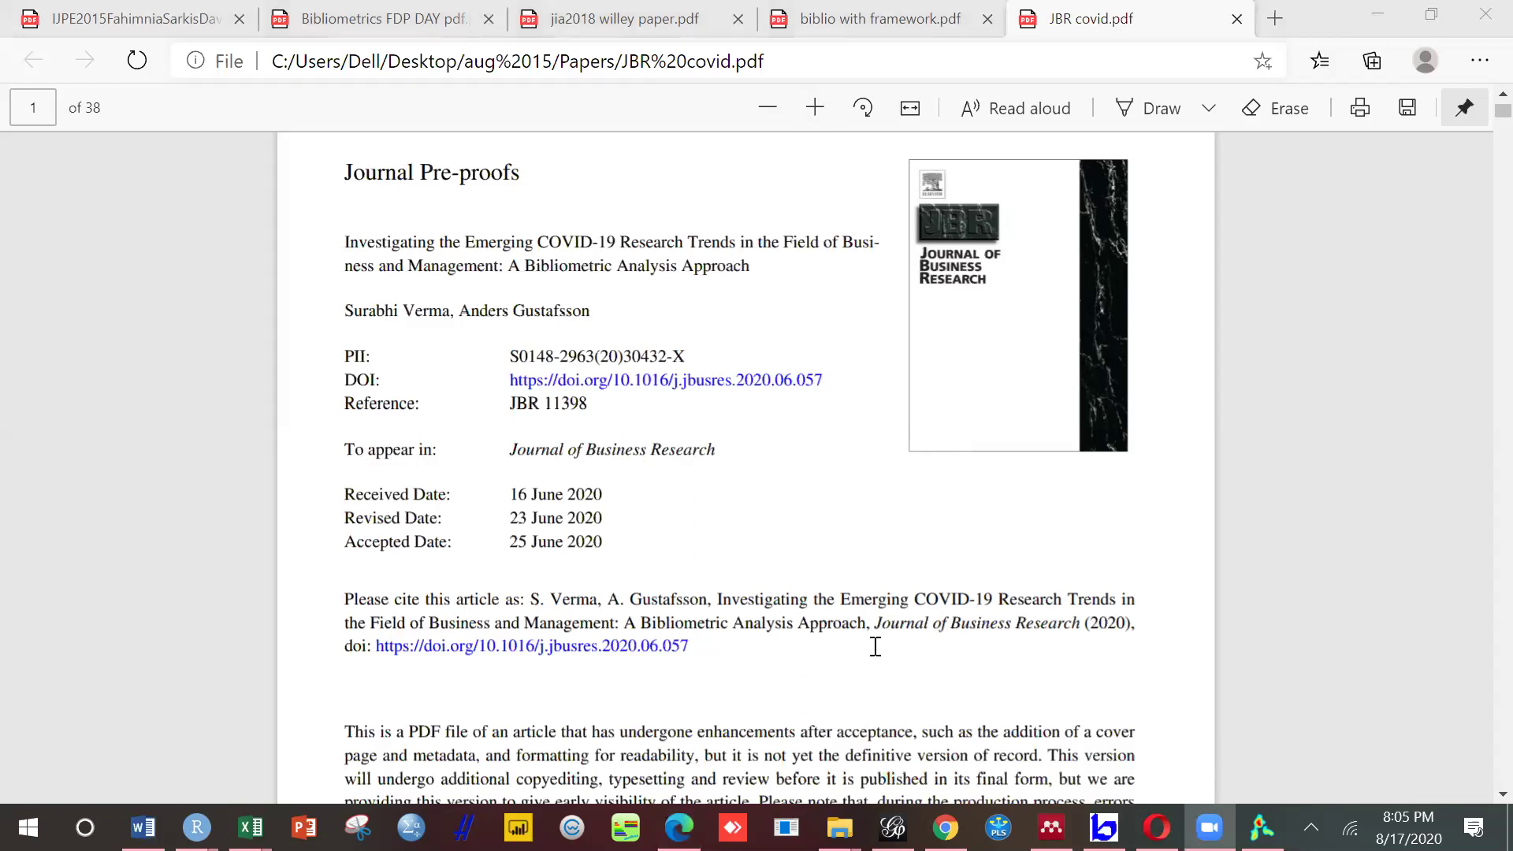
pyautogui.click(1473, 760)
pyautogui.scroll(-15, 1473, 760)
pyautogui.scroll(-20, 1475, 766)
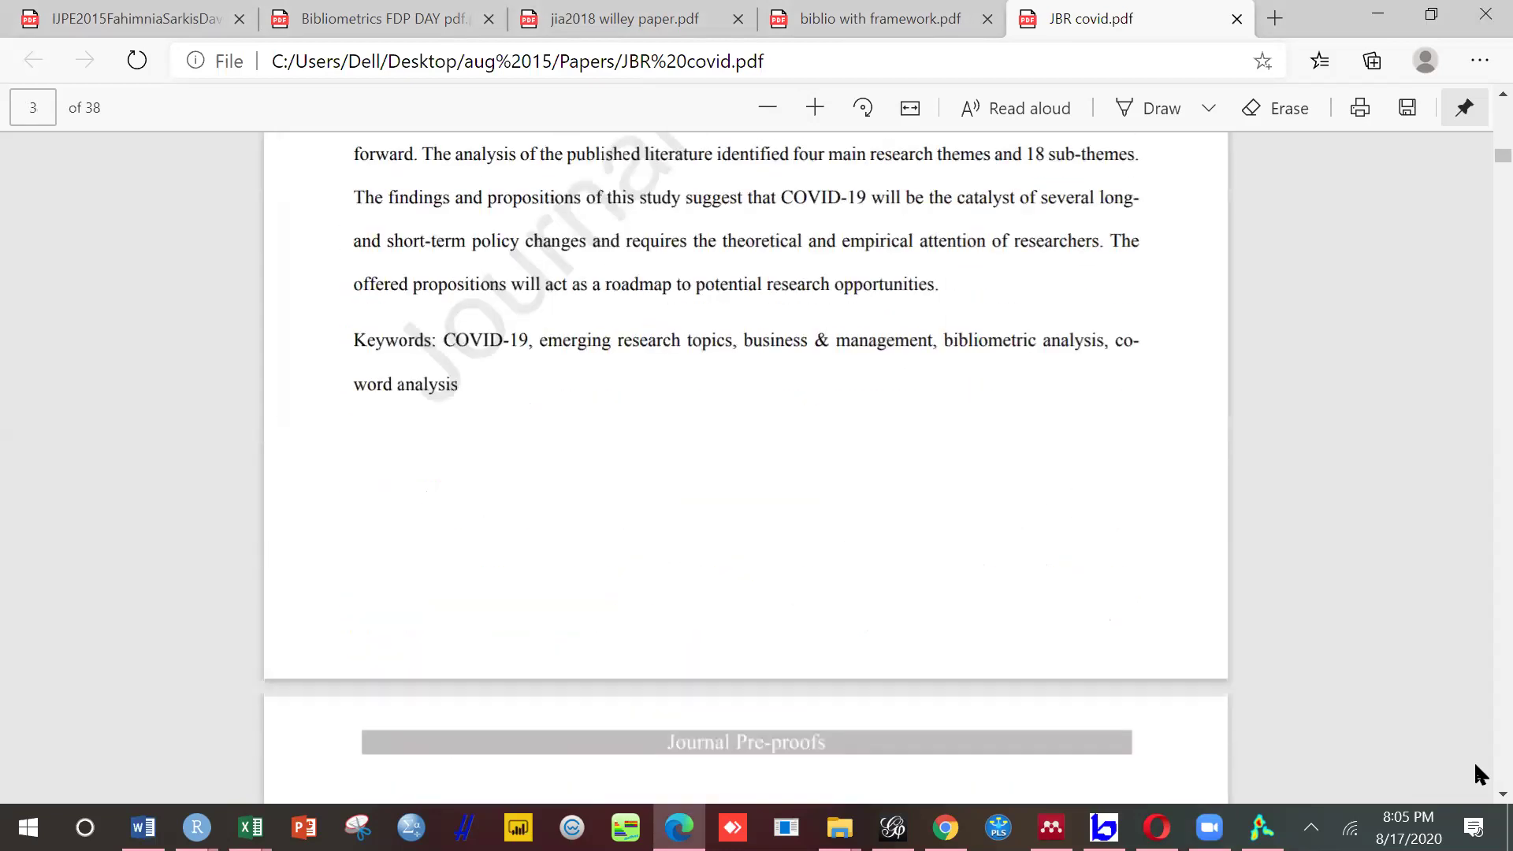
pyautogui.scroll(-8, 1475, 767)
pyautogui.scroll(-1, 929, 484)
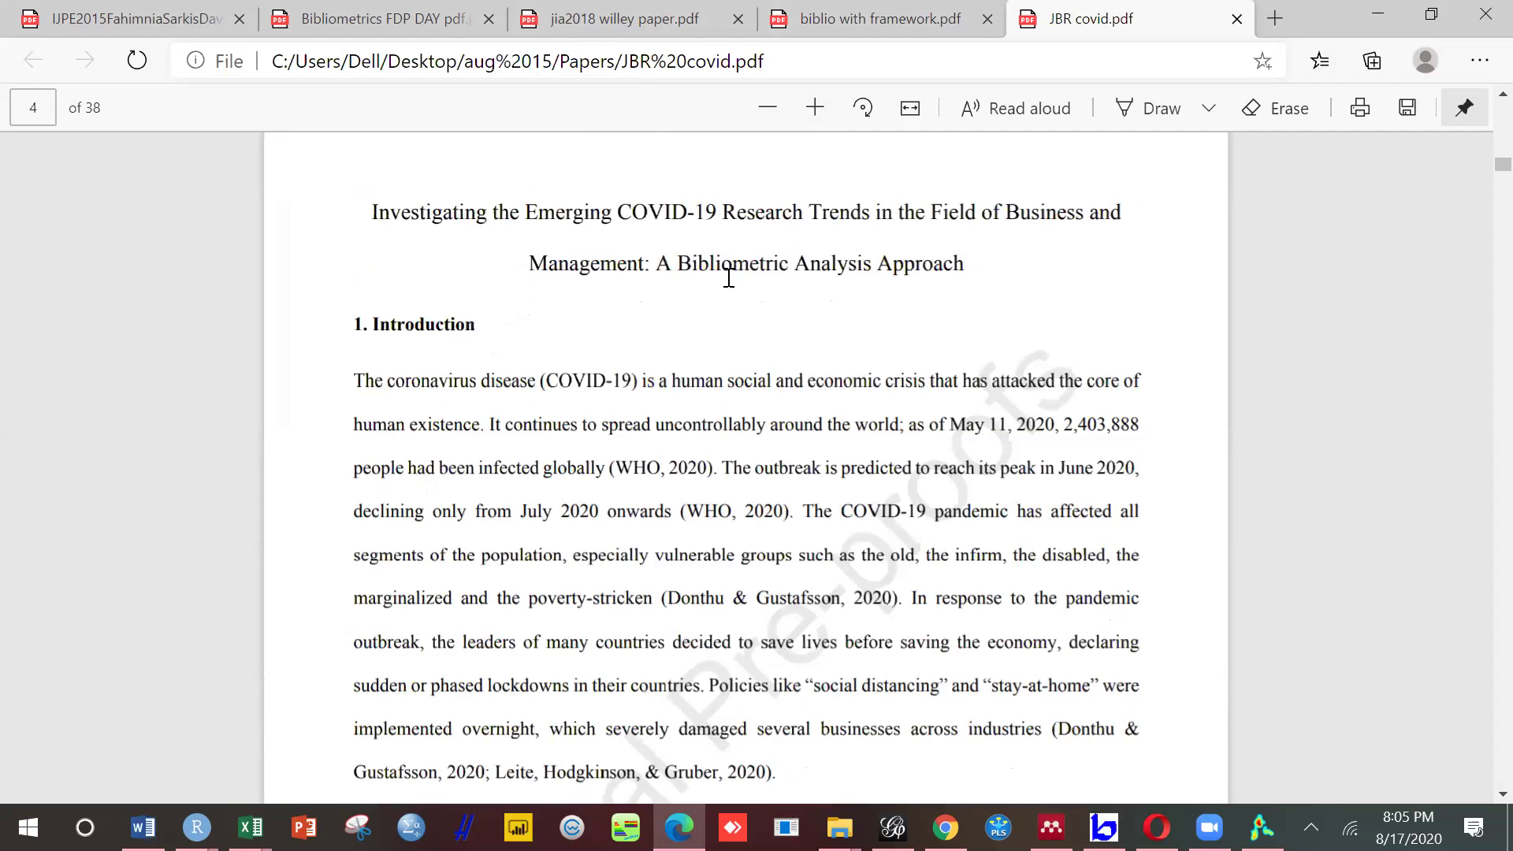
pyautogui.scroll(-3, 728, 277)
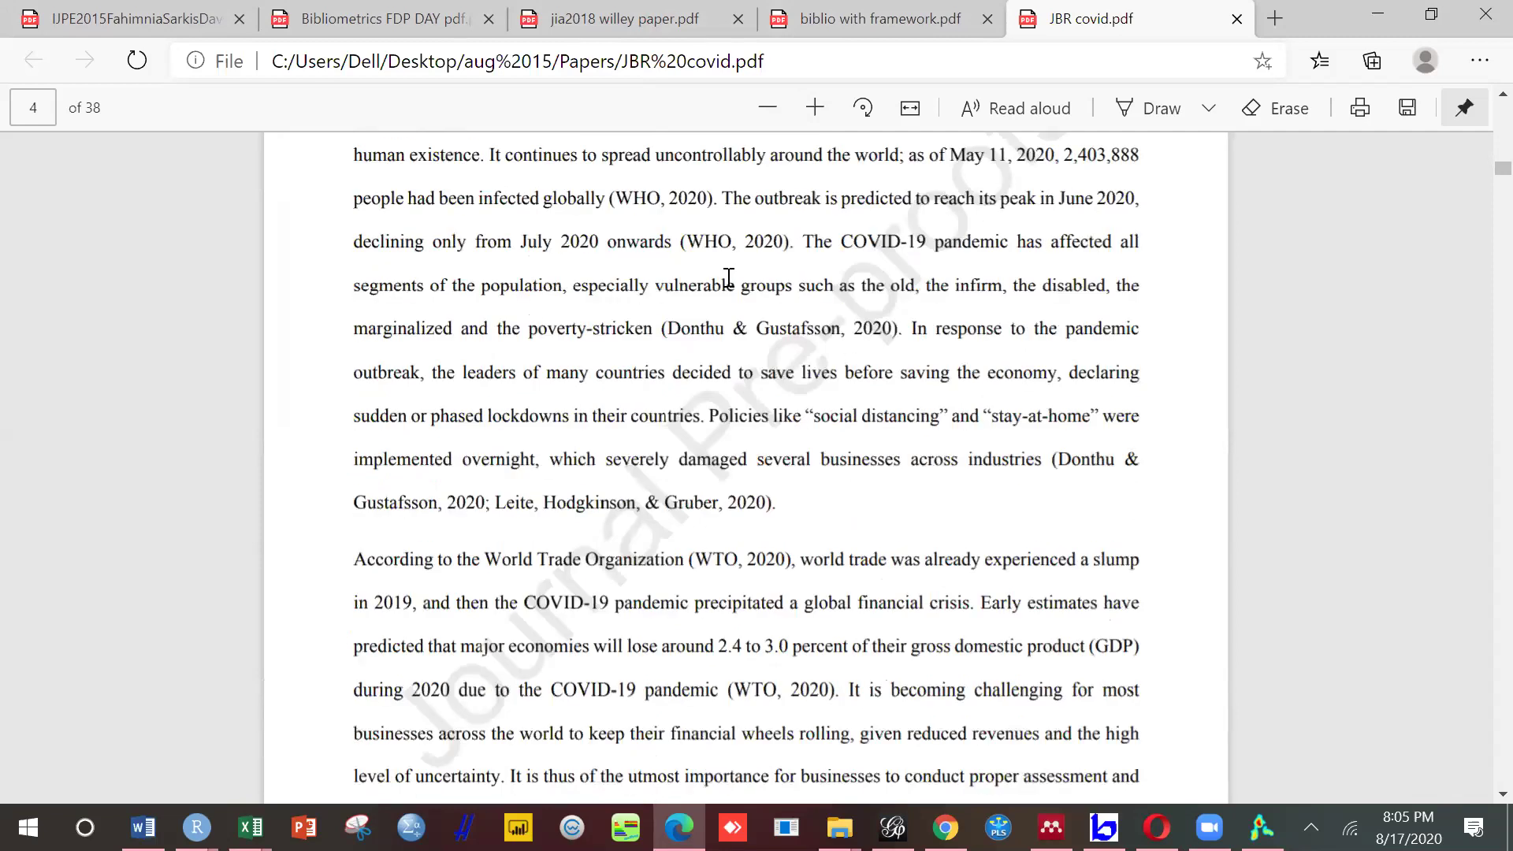
pyautogui.scroll(-2, 729, 277)
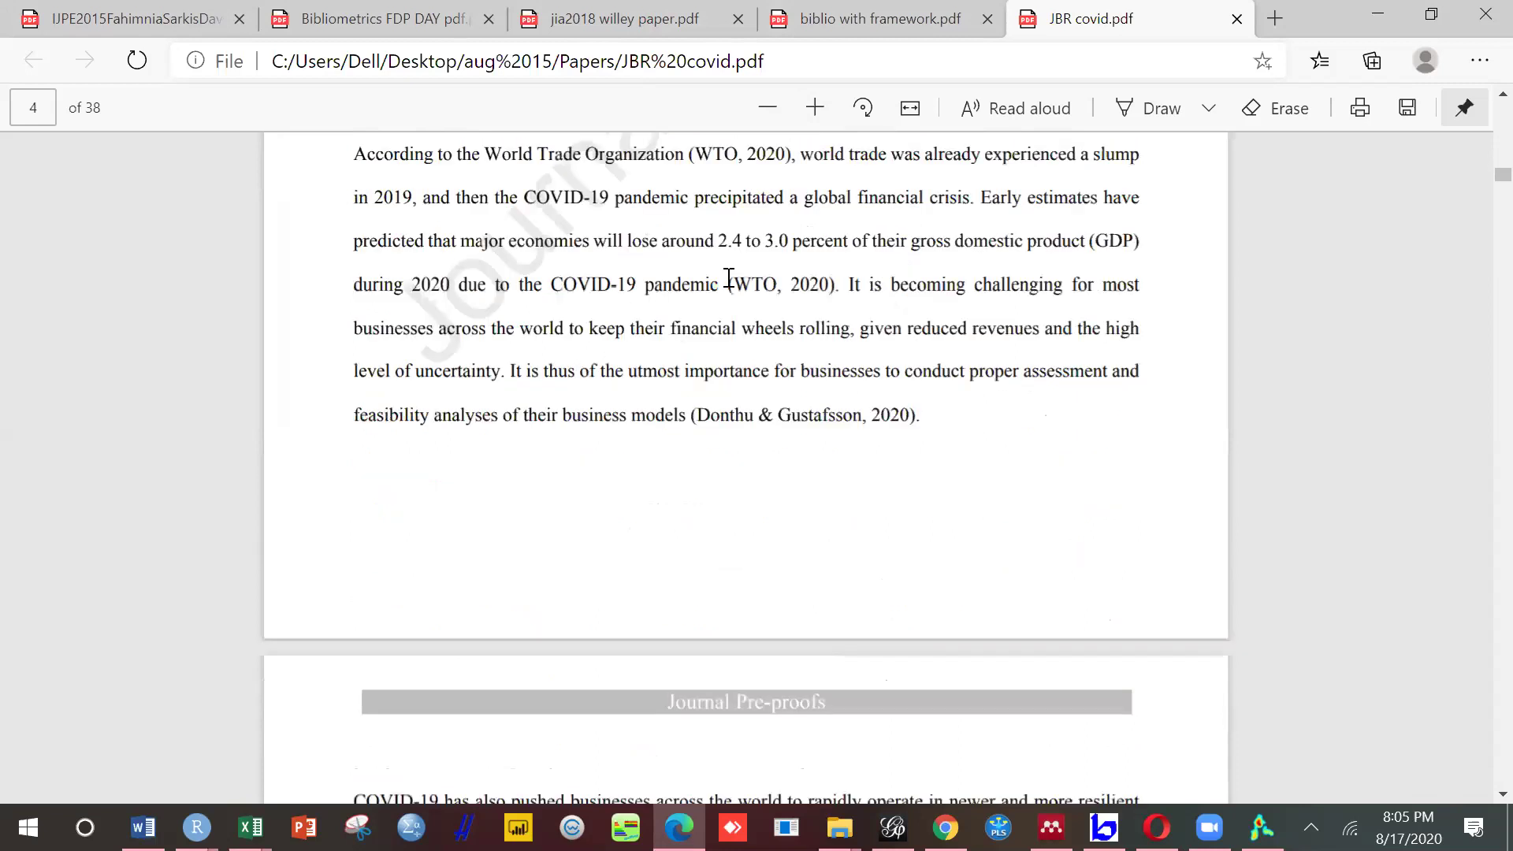
# Step: Read the research questions at the end of the Introduction and the opening of the Methodology section in the COVID-19 paper
pyautogui.scroll(-5, 729, 277)
pyautogui.scroll(-6, 728, 277)
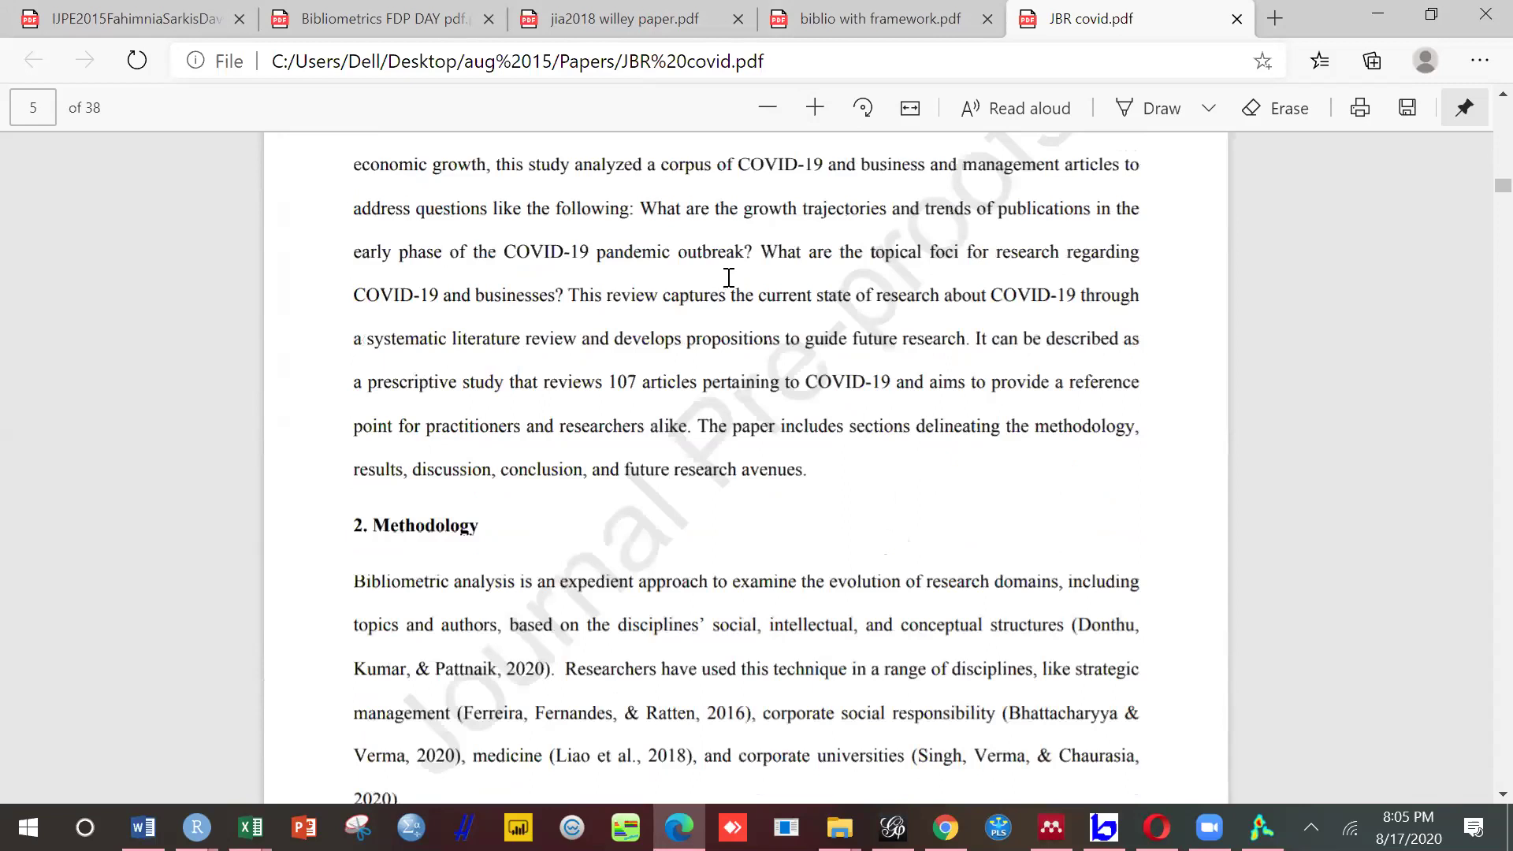
pyautogui.scroll(-2, 728, 277)
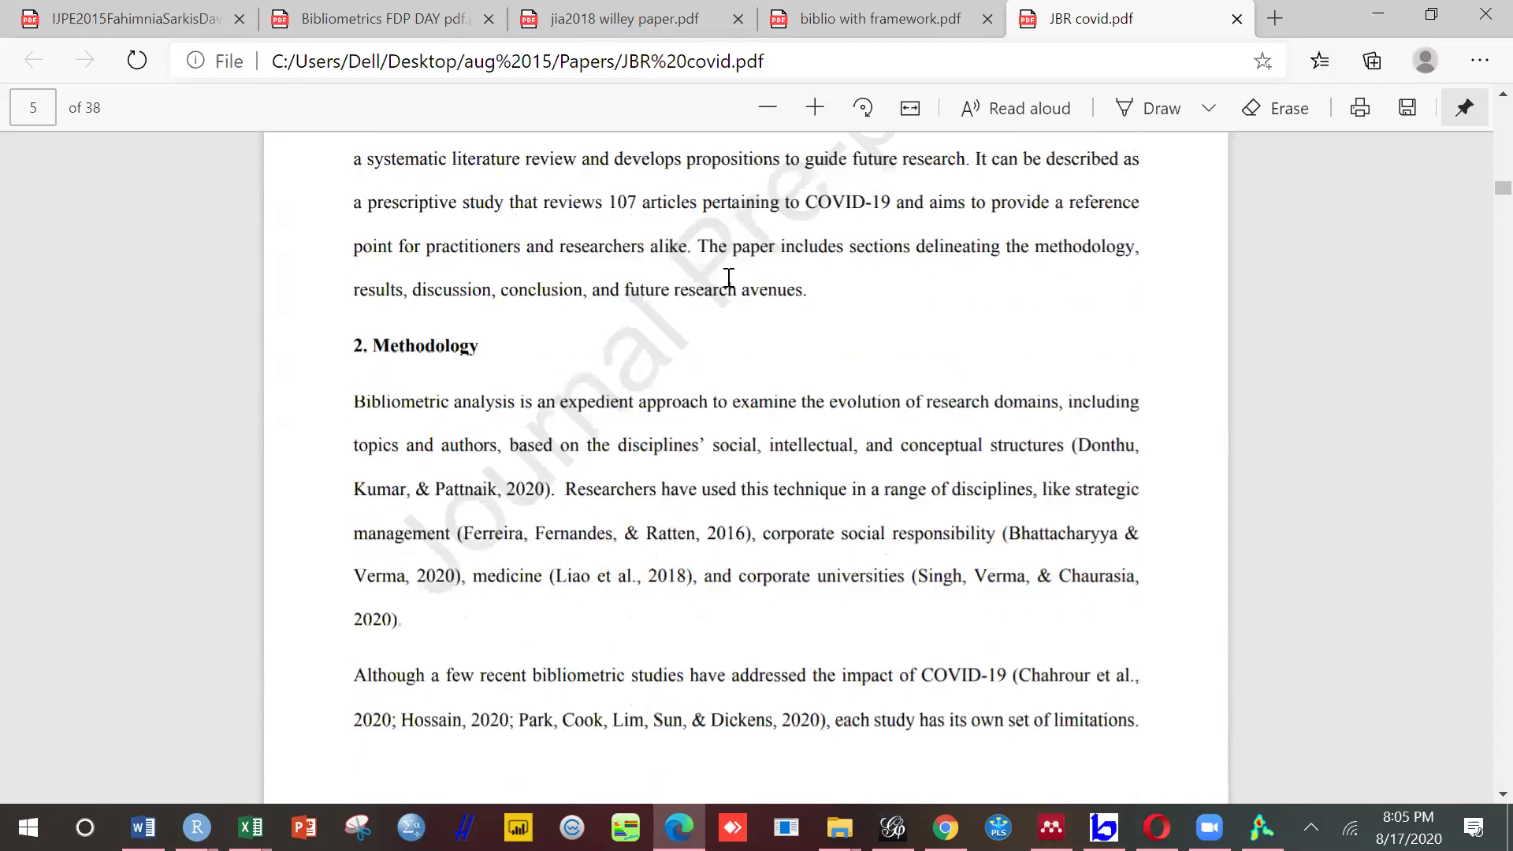
pyautogui.scroll(-1, 729, 278)
pyautogui.scroll(-1, 728, 277)
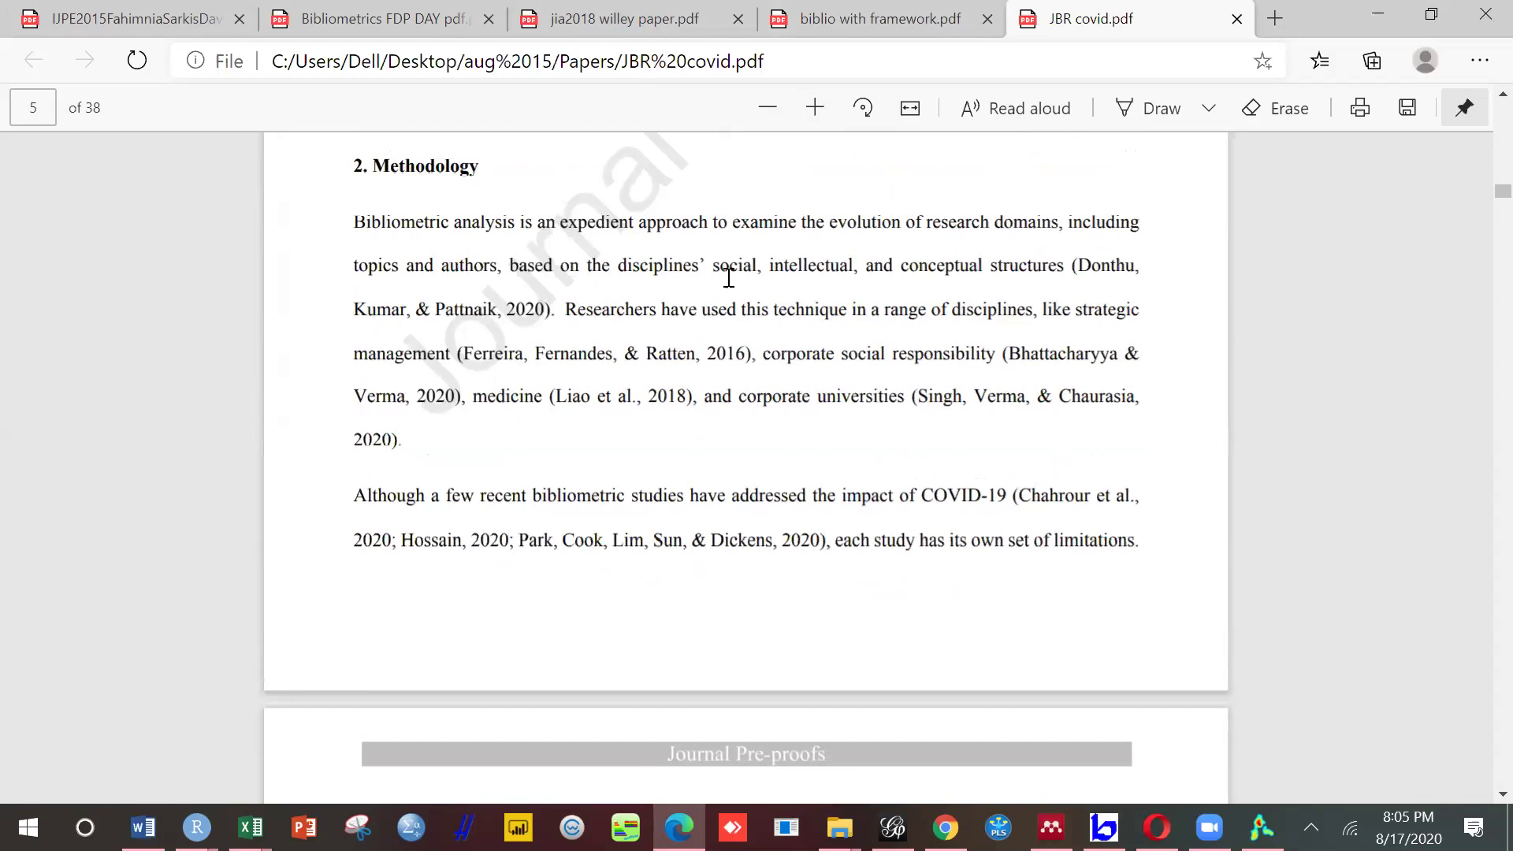
pyautogui.scroll(-1, 729, 277)
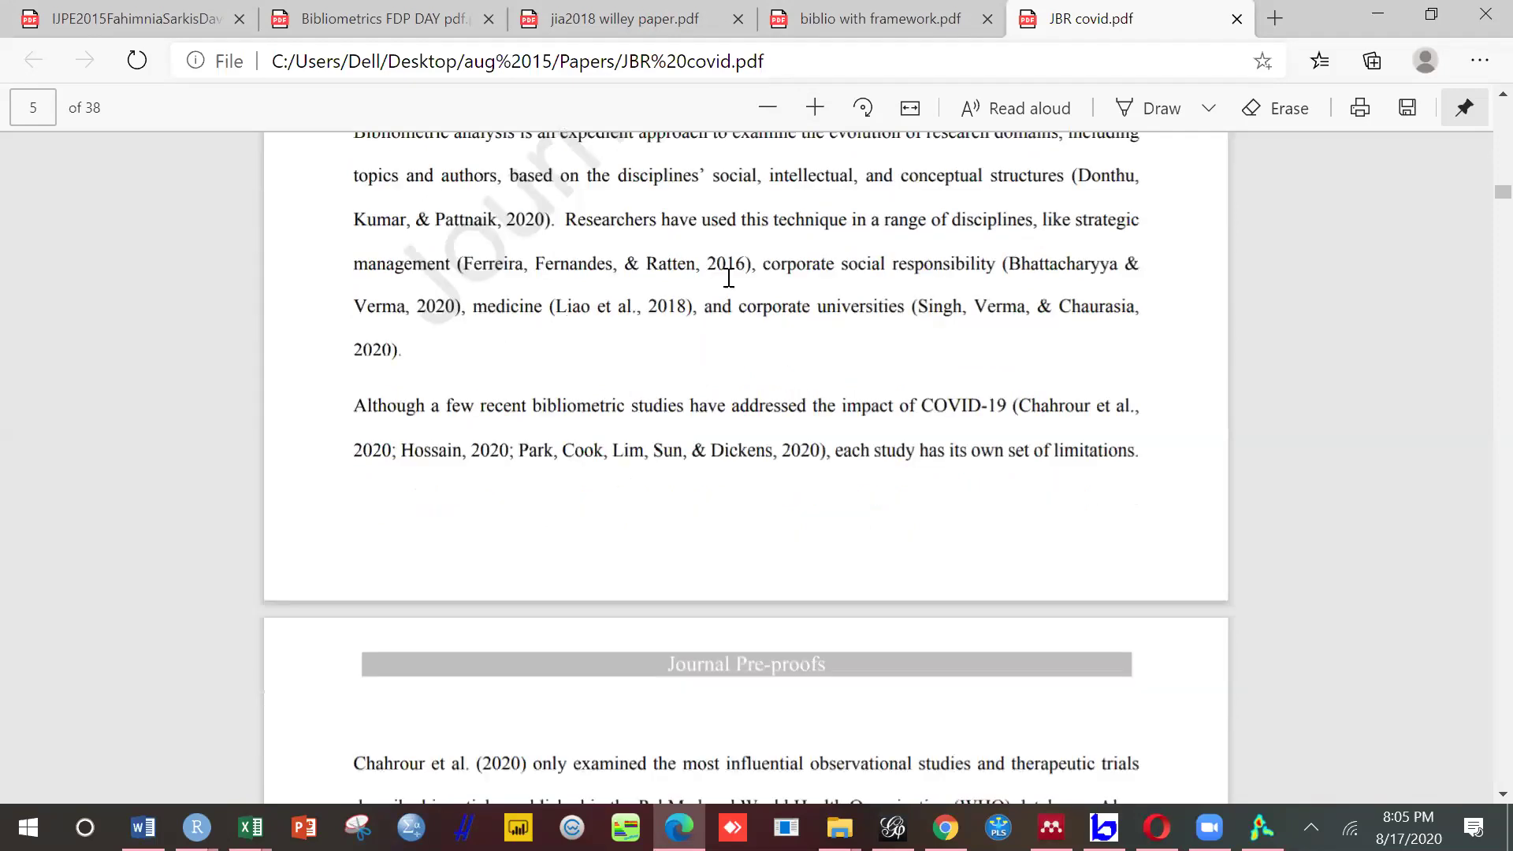
# Step: Review the paper's science mapping approach, Scopus and WoS search criteria, and section 3.1 on co-word analysis
pyautogui.scroll(-8, 729, 278)
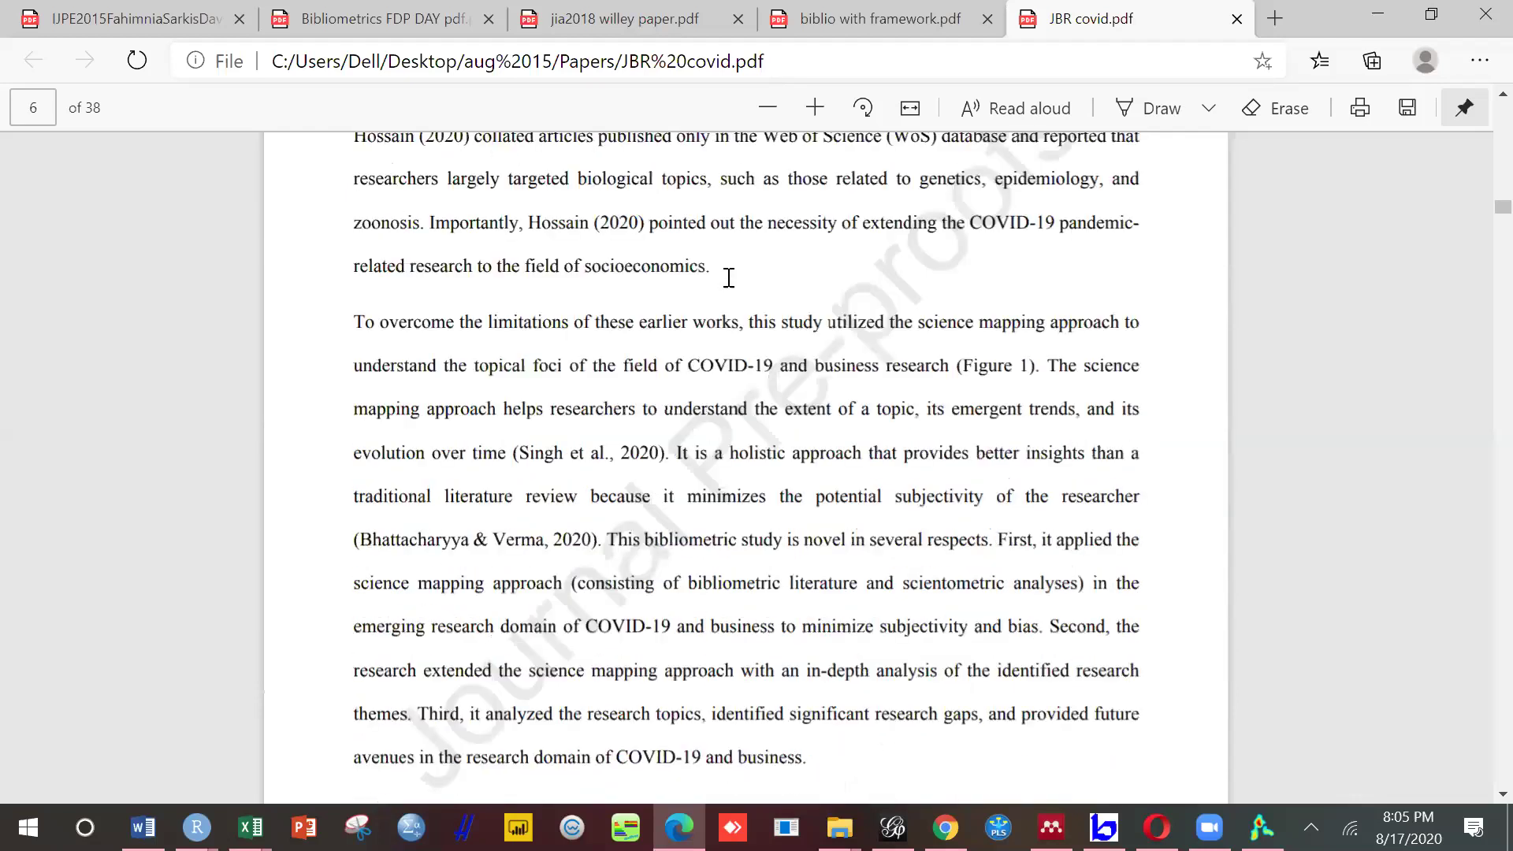
pyautogui.scroll(-5, 728, 277)
pyautogui.scroll(-10, 728, 278)
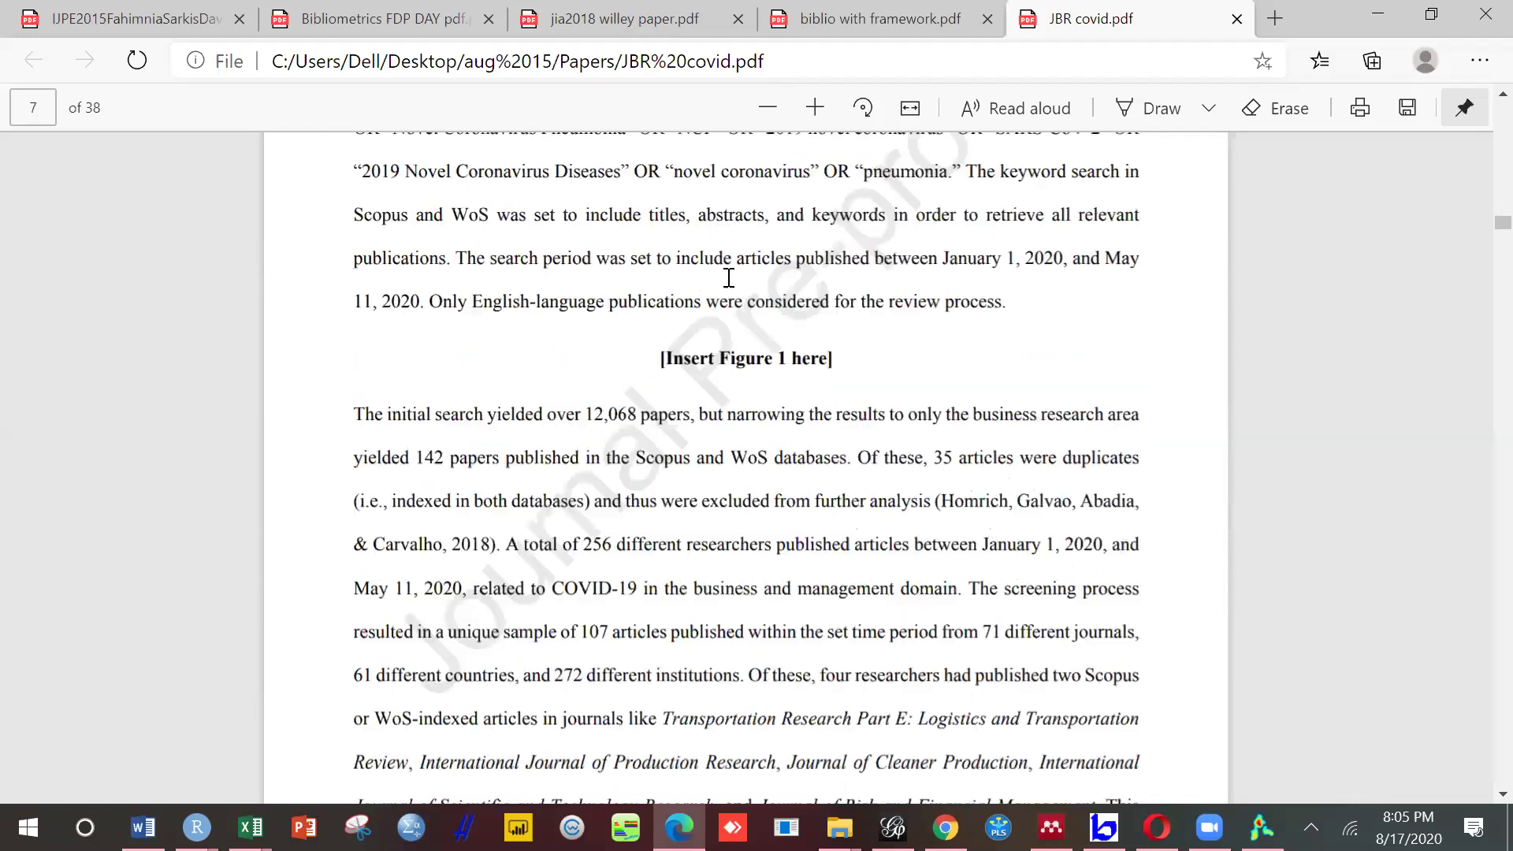
pyautogui.scroll(-9, 728, 277)
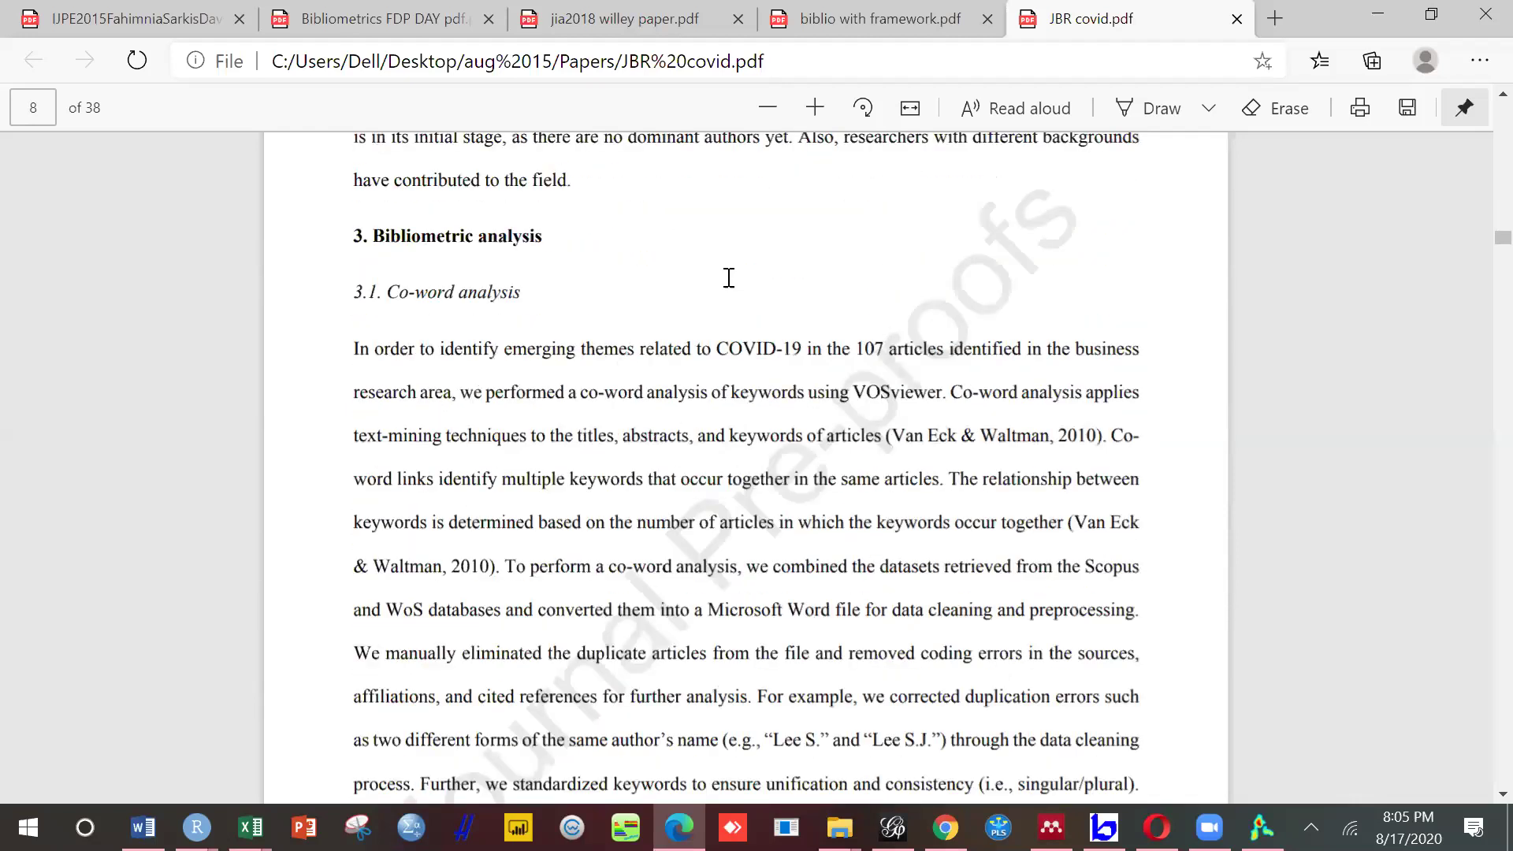
pyautogui.scroll(-5, 729, 277)
pyautogui.scroll(-9, 728, 277)
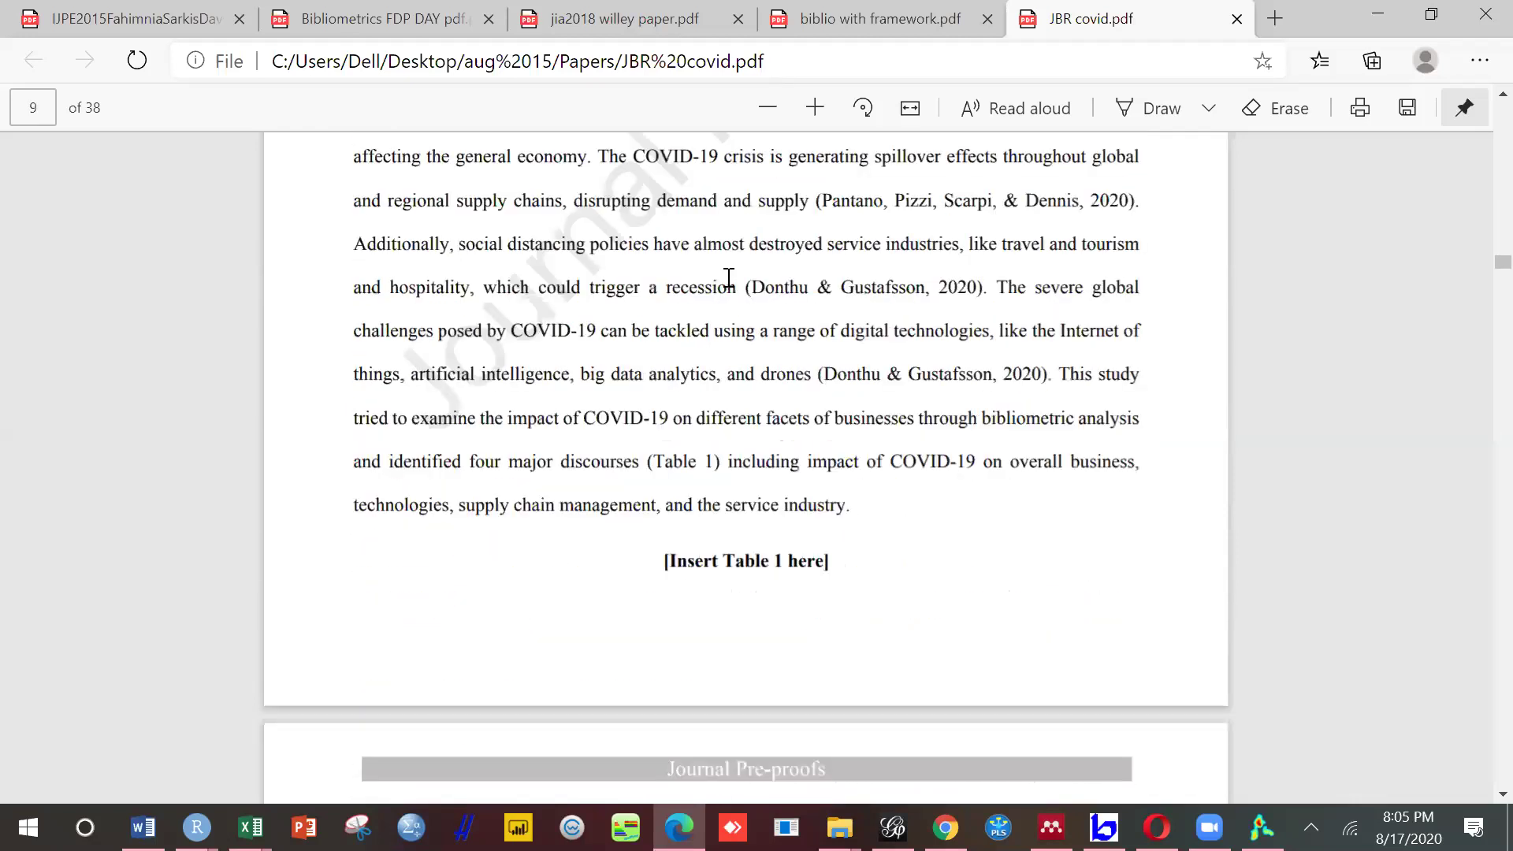
# Step: Examine the Cluster 1 subsections on COVID-19's impact on business, the value chain, start-ups, trade and employment
pyautogui.scroll(-20, 729, 277)
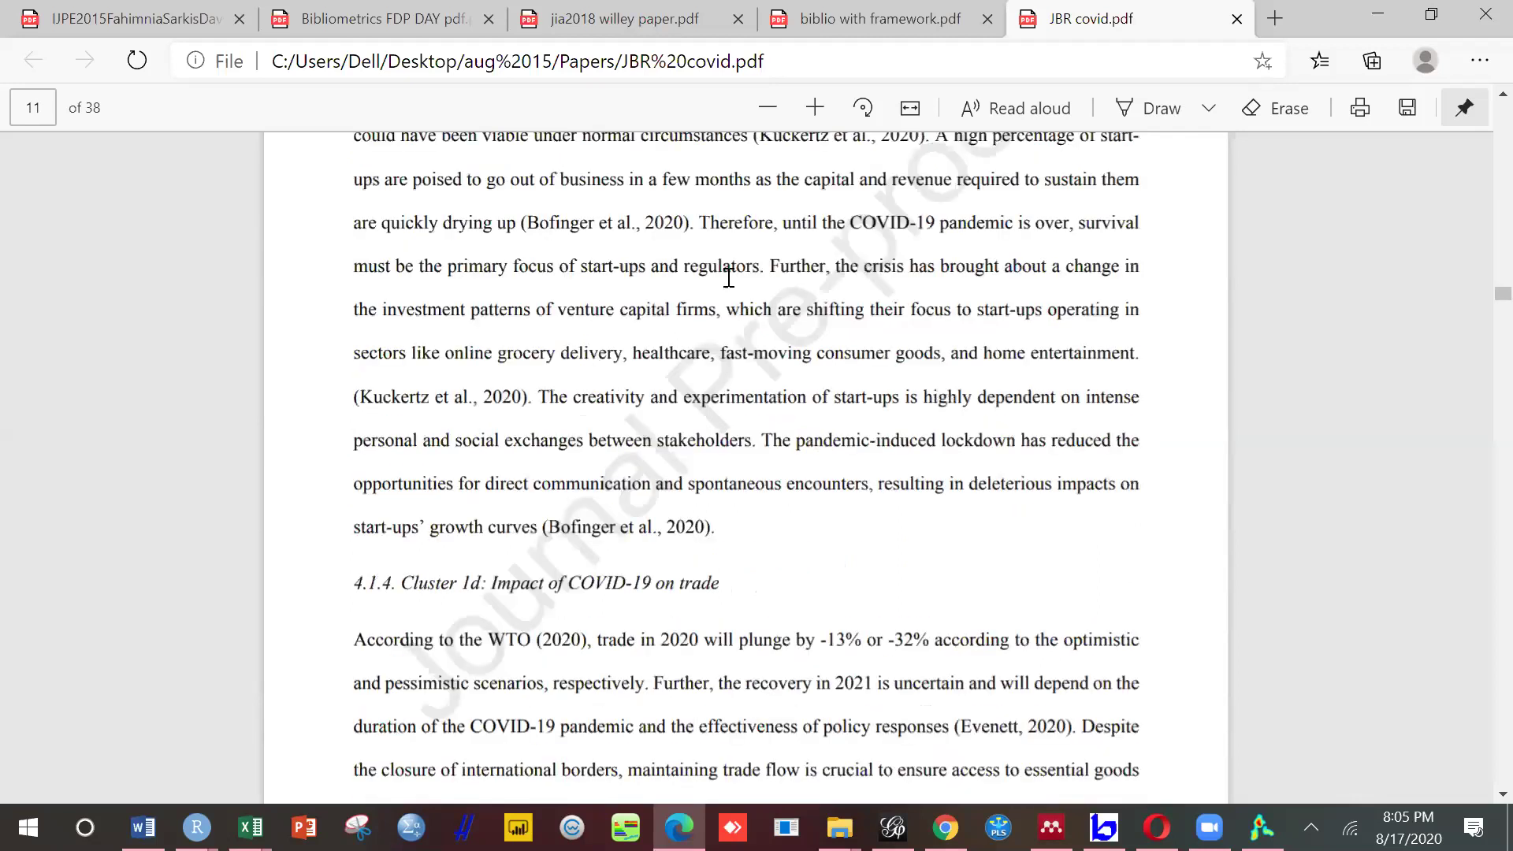
pyautogui.scroll(2, 729, 277)
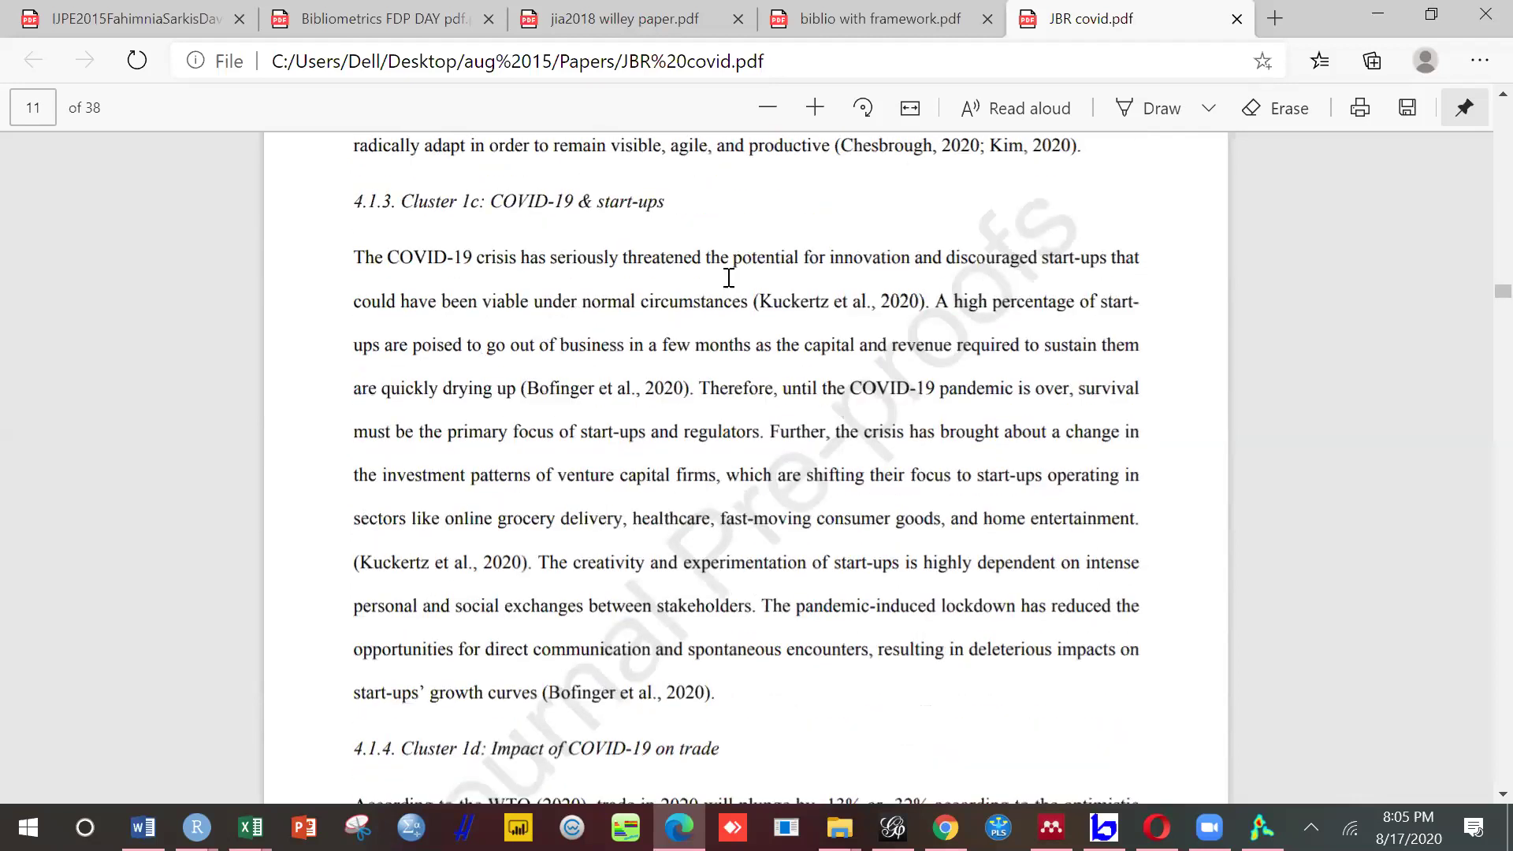
pyautogui.scroll(8, 729, 277)
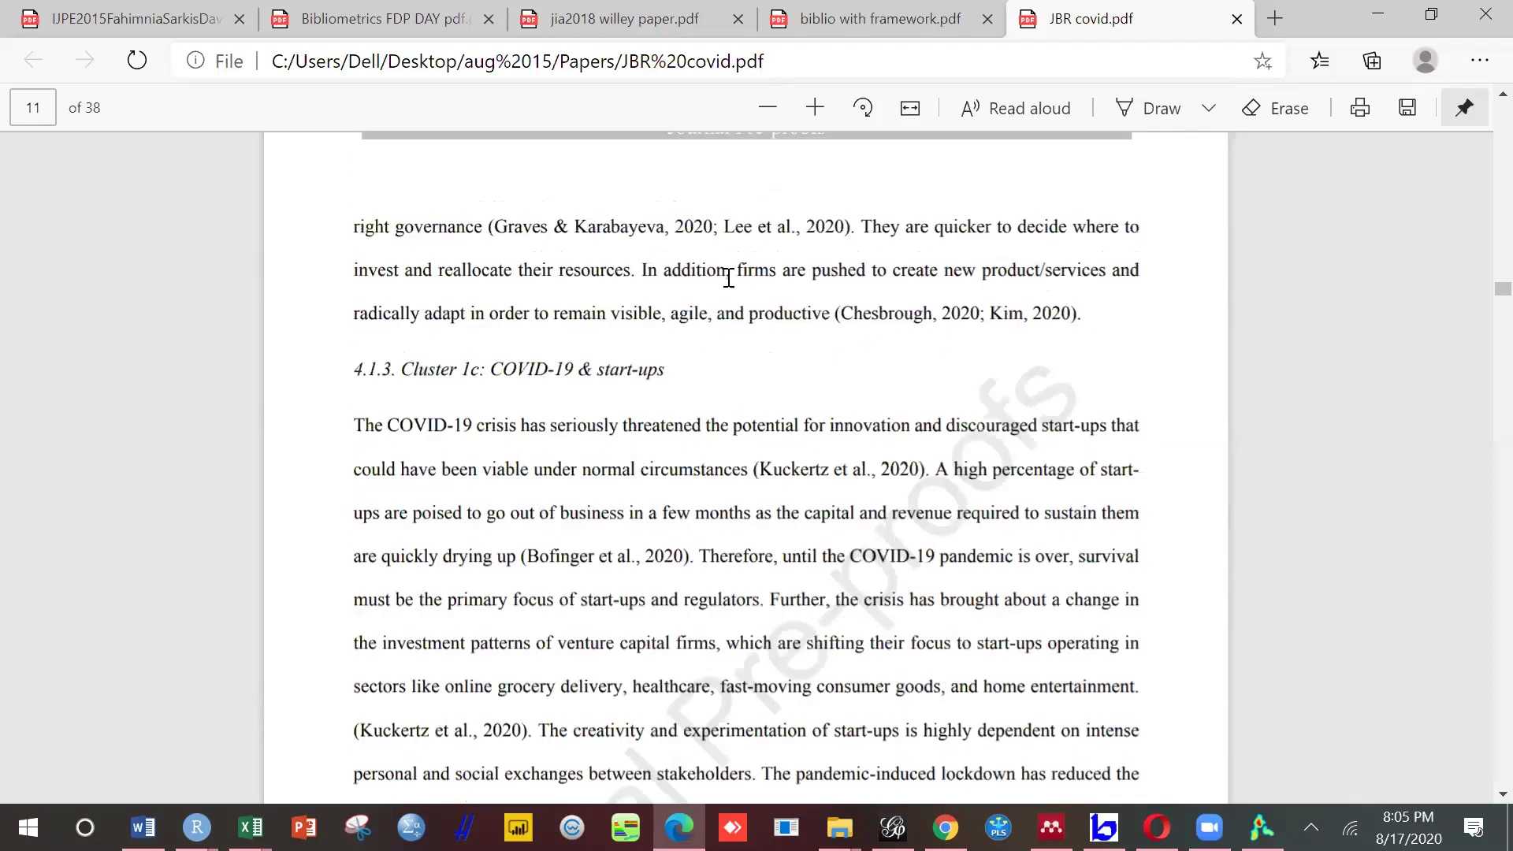
pyautogui.scroll(4, 729, 278)
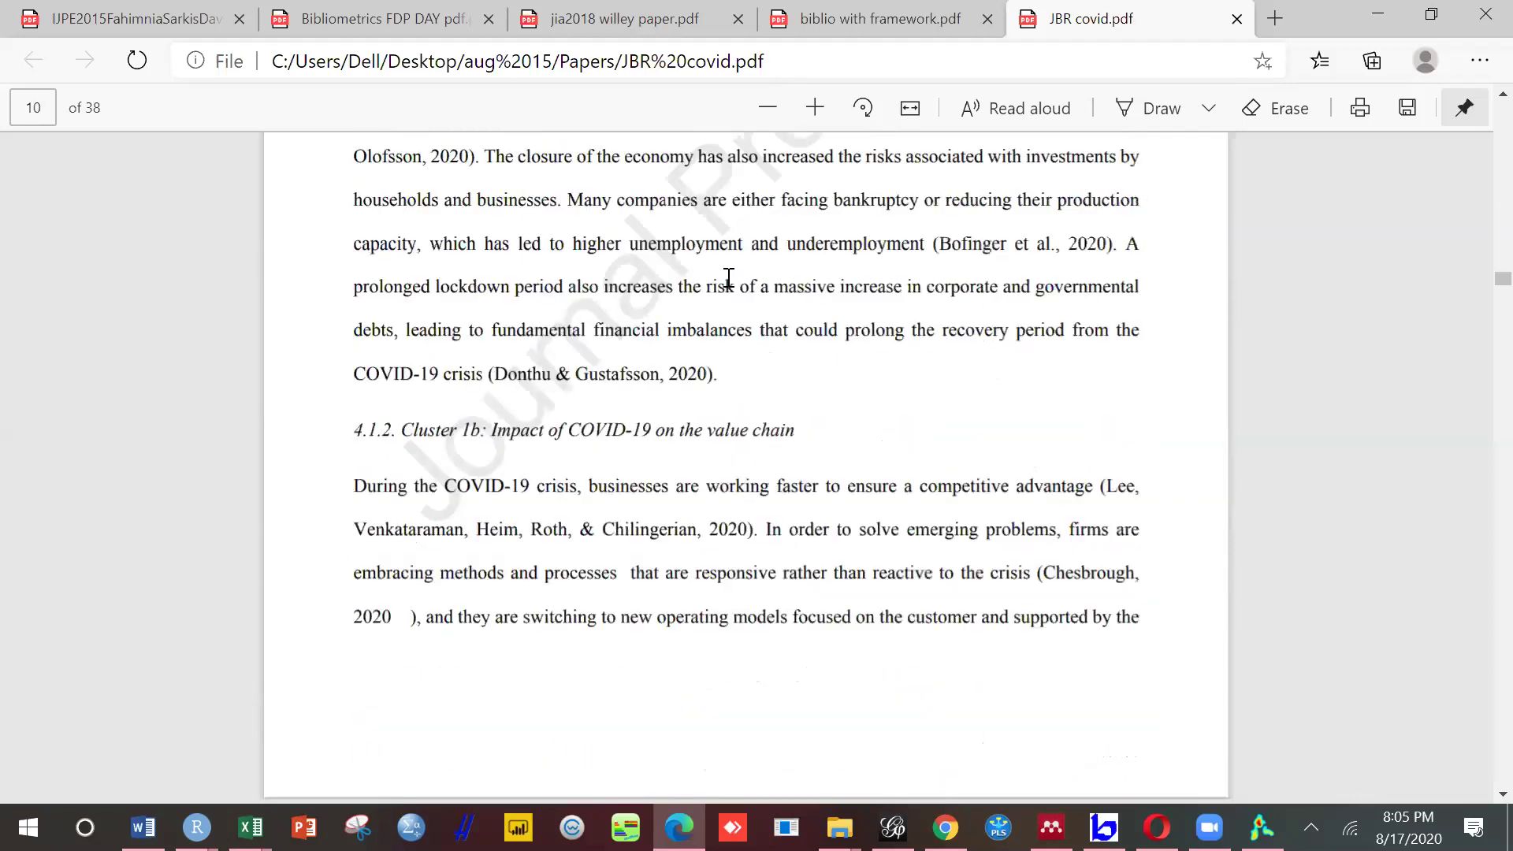
pyautogui.scroll(1, 728, 277)
pyautogui.scroll(4, 729, 277)
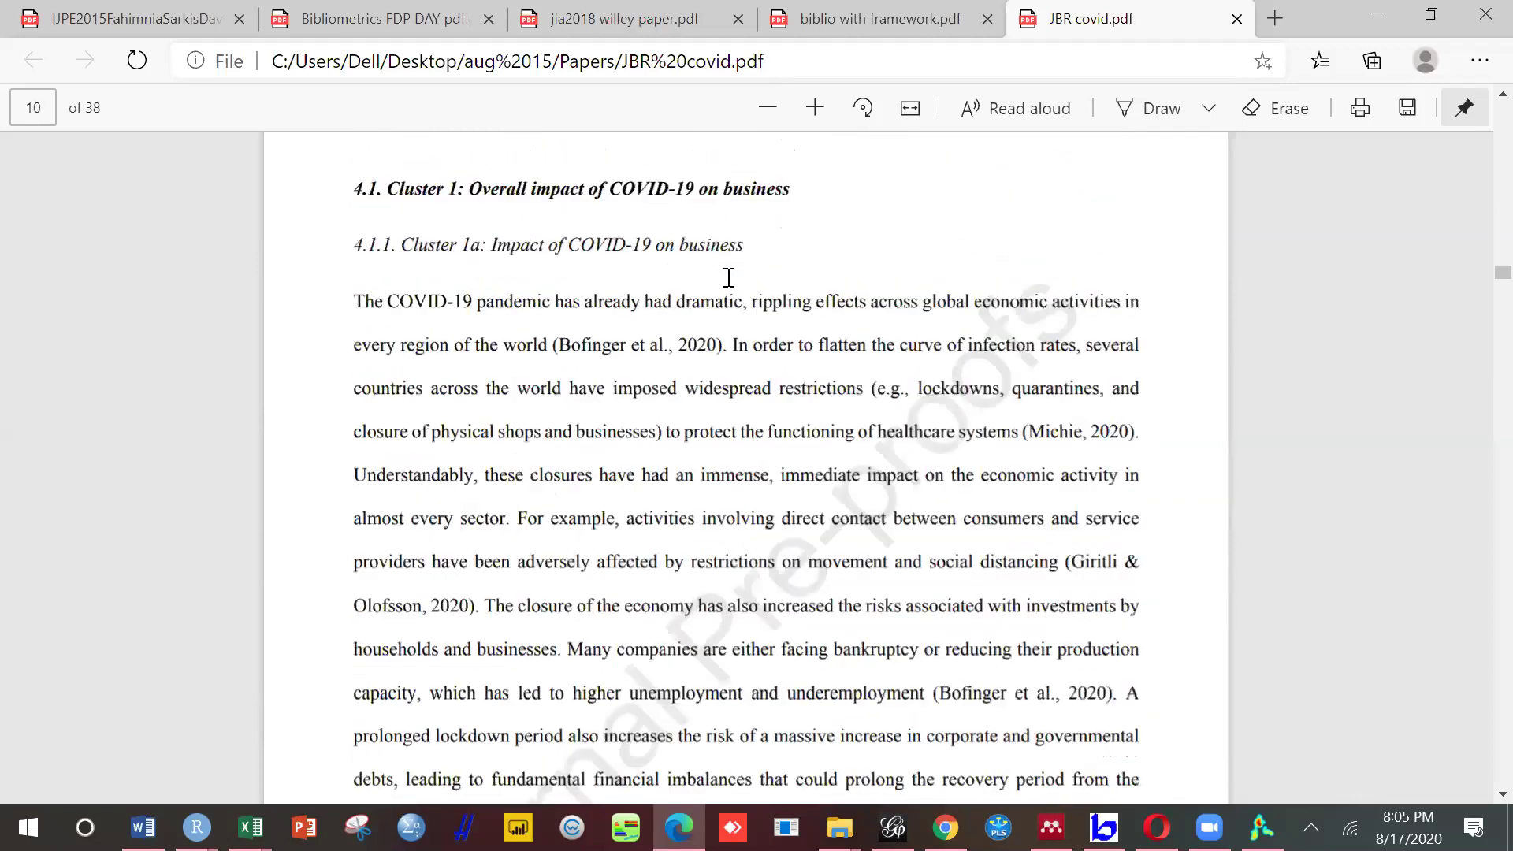
pyautogui.scroll(-1, 729, 277)
pyautogui.scroll(-10, 728, 277)
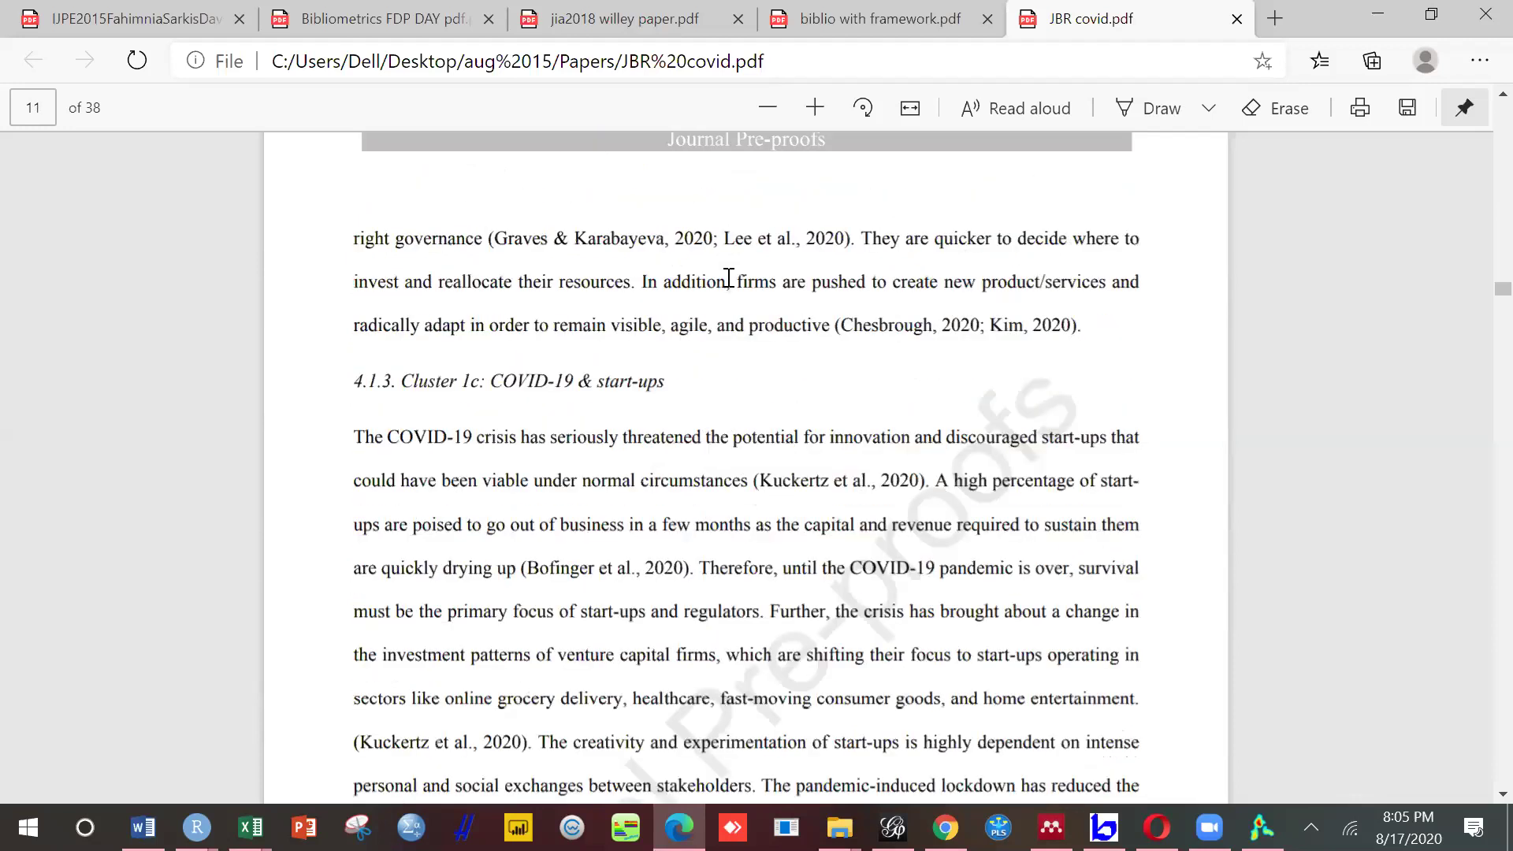
pyautogui.scroll(-4, 729, 278)
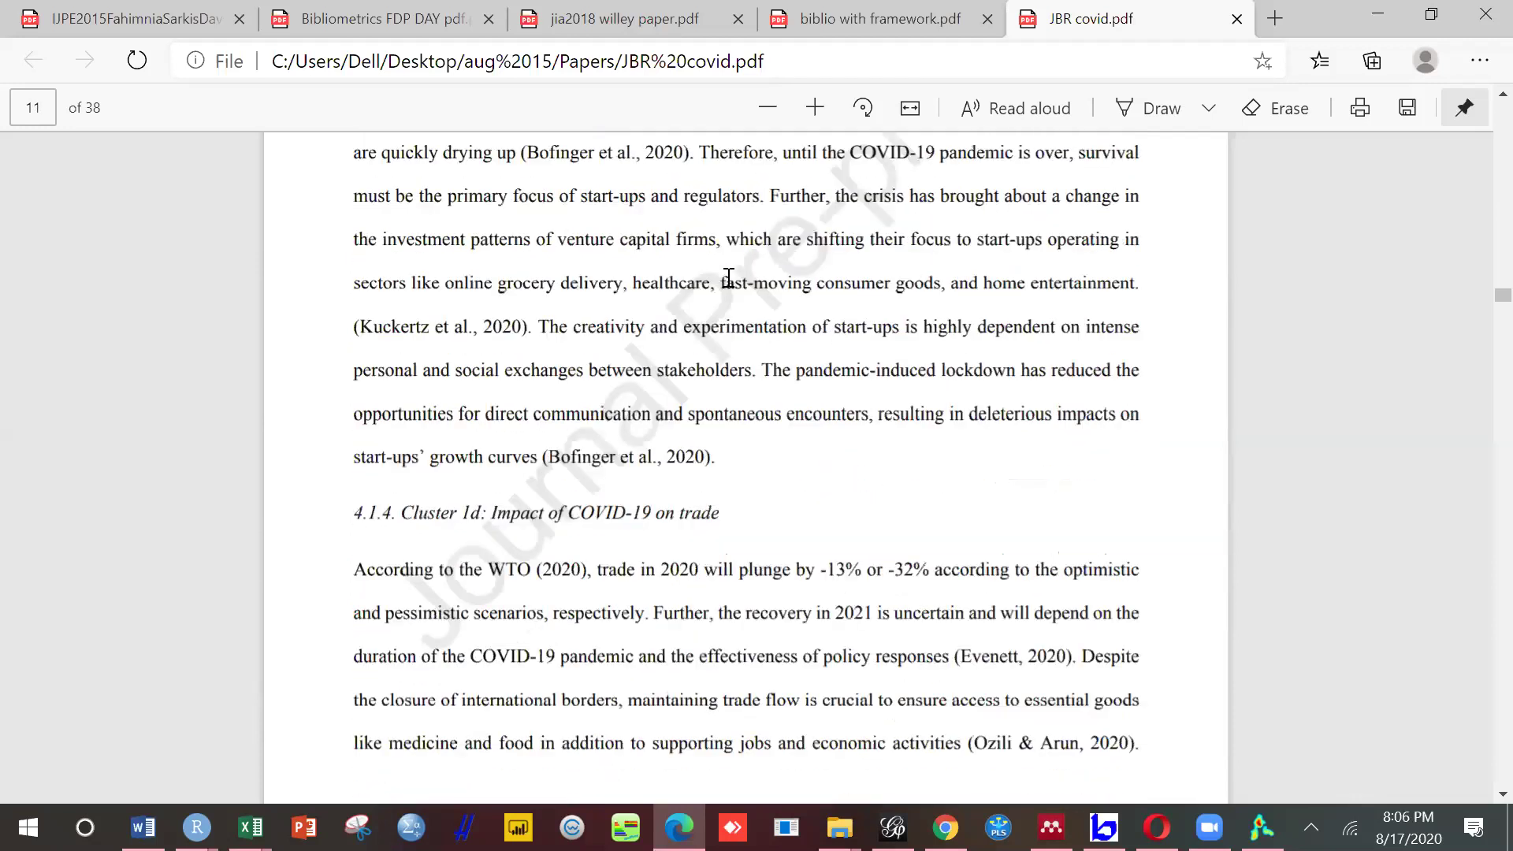
pyautogui.scroll(-8, 729, 278)
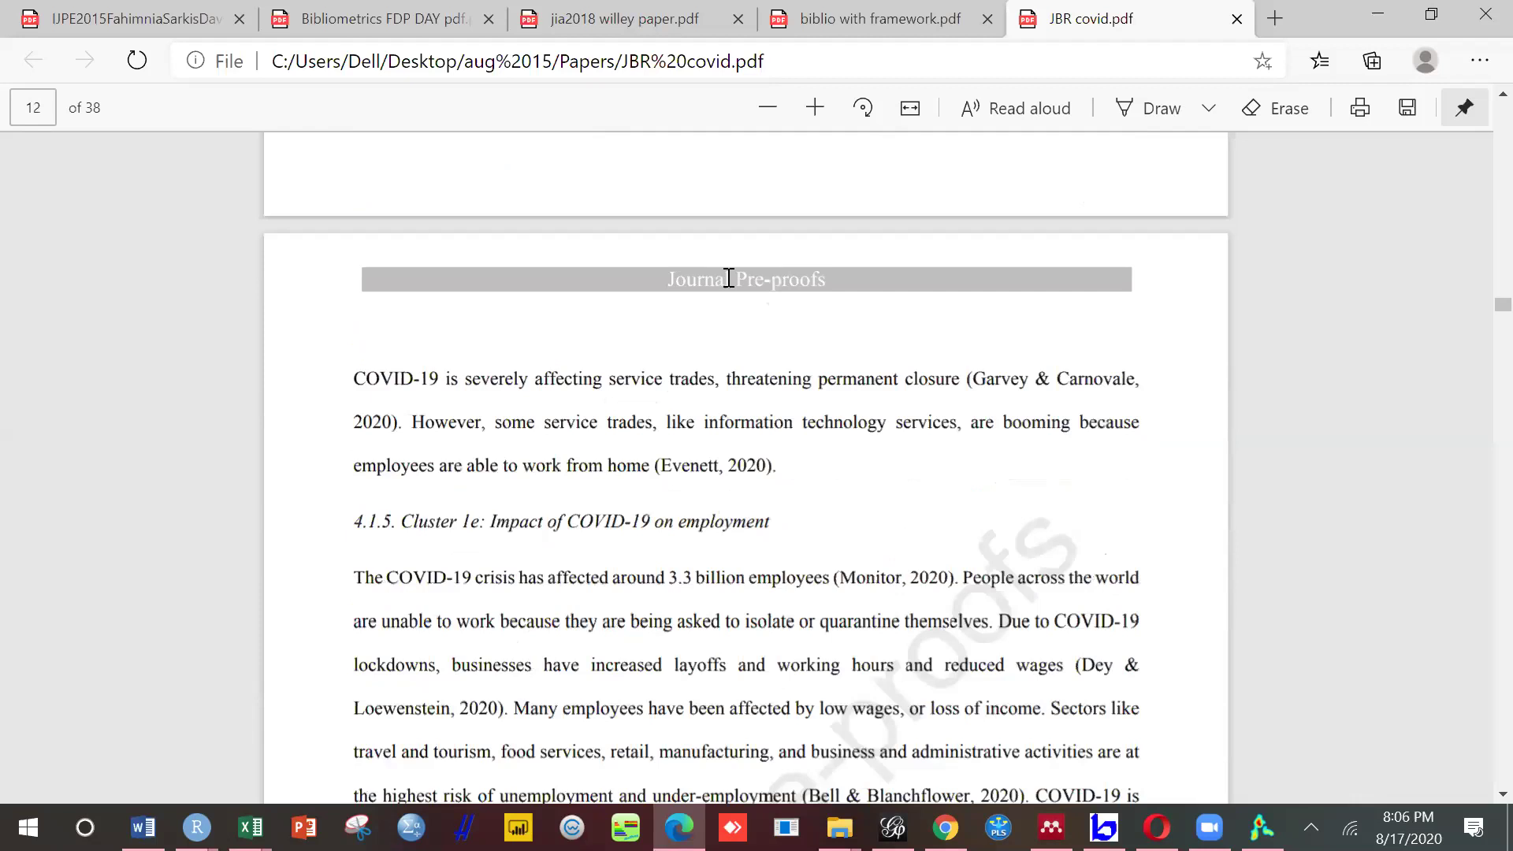
pyautogui.scroll(-3, 729, 278)
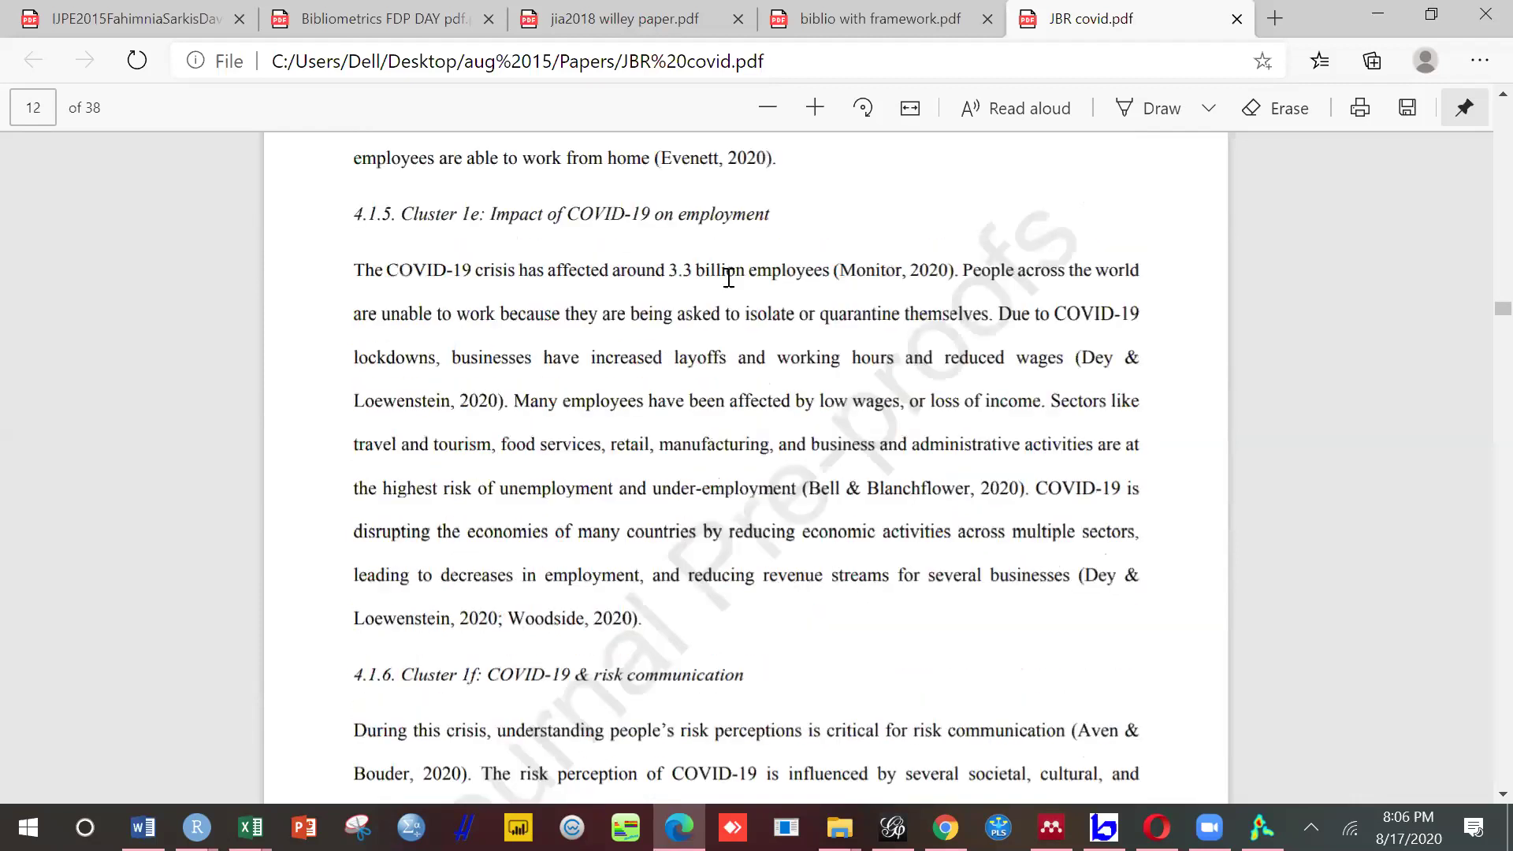
# Step: Skim the Cluster 2 subsections on emerging technologies and infodemic, and the Cluster 3 section on supply chain management
pyautogui.scroll(-12, 729, 278)
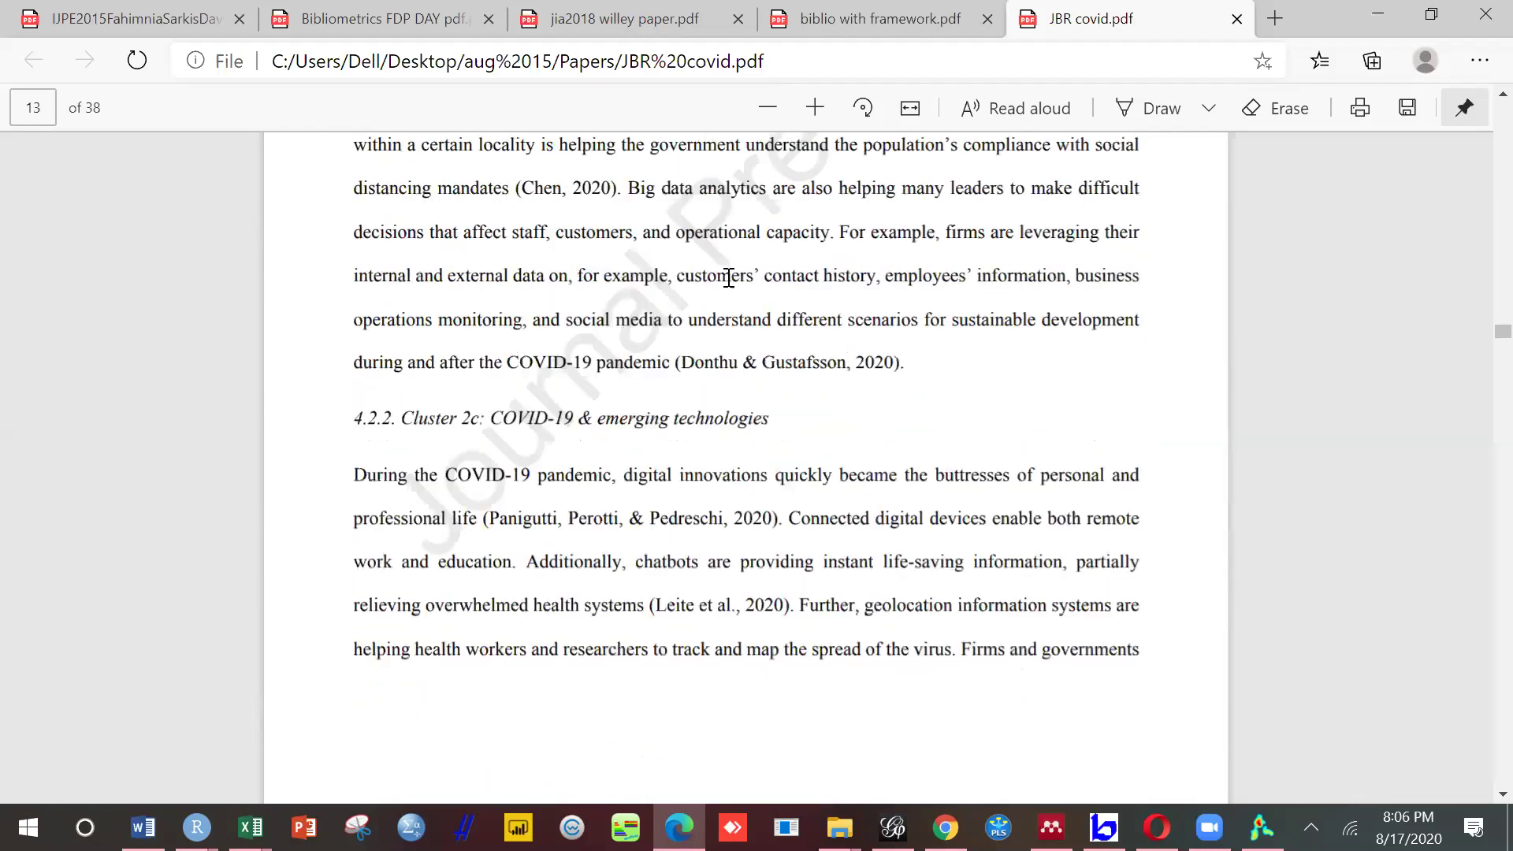
pyautogui.scroll(-1, 1330, 687)
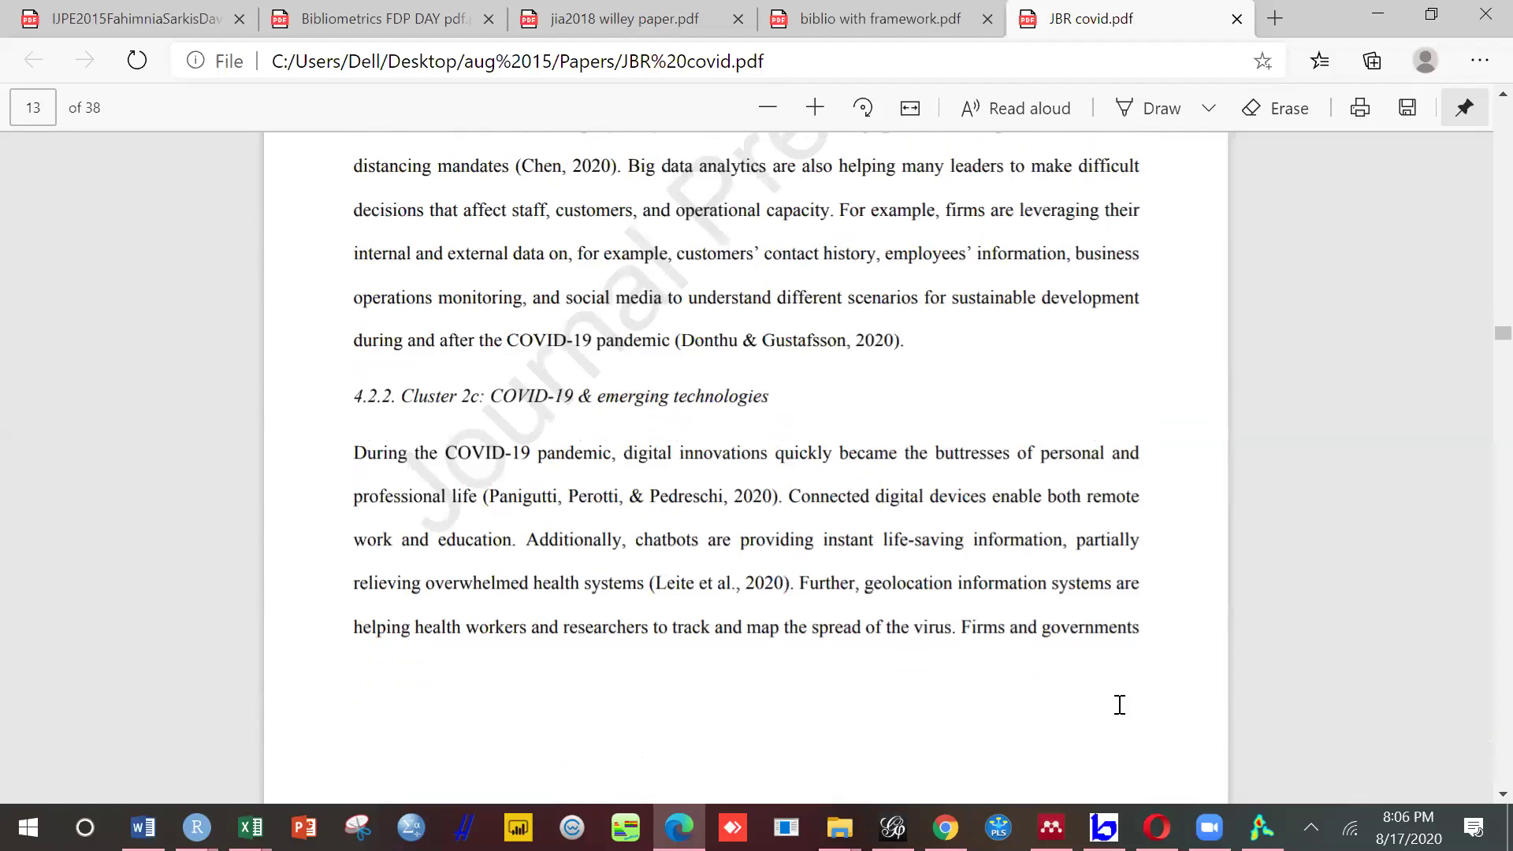
pyautogui.scroll(-10, 1119, 705)
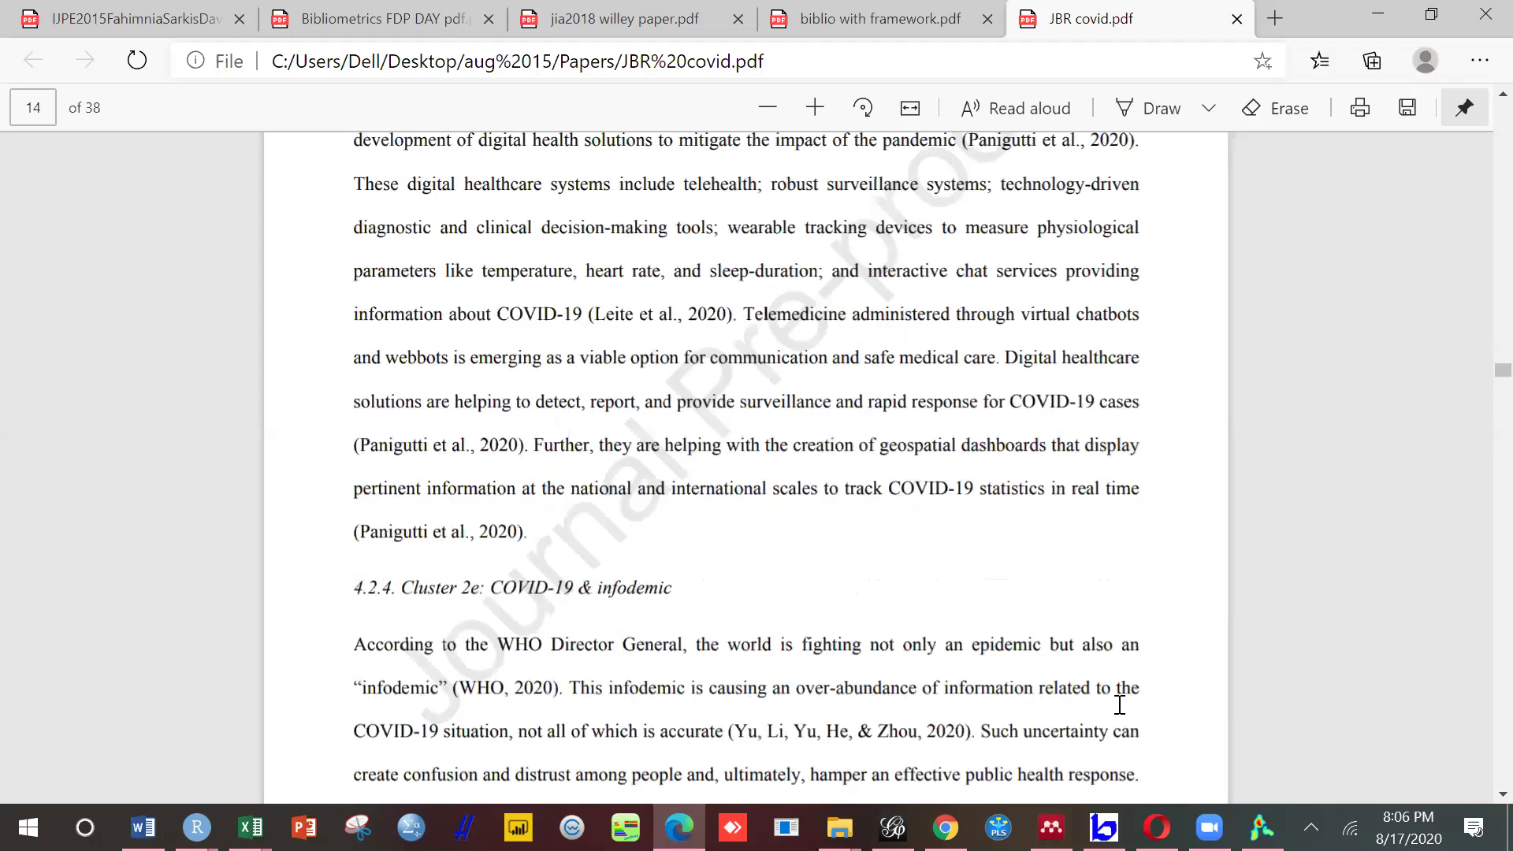
pyautogui.scroll(-5, 1119, 706)
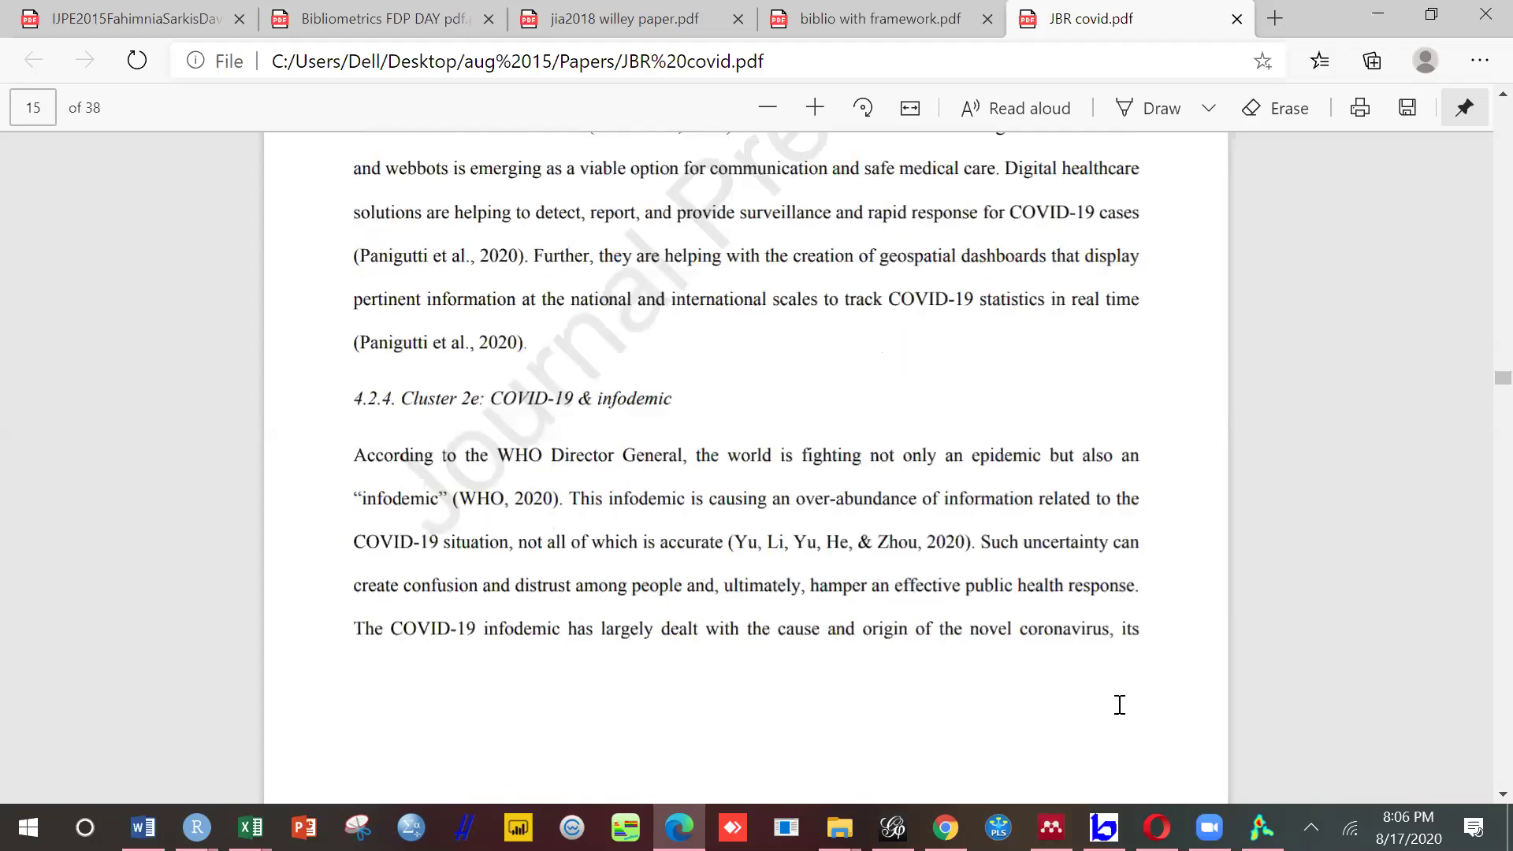
pyautogui.scroll(-15, 1119, 705)
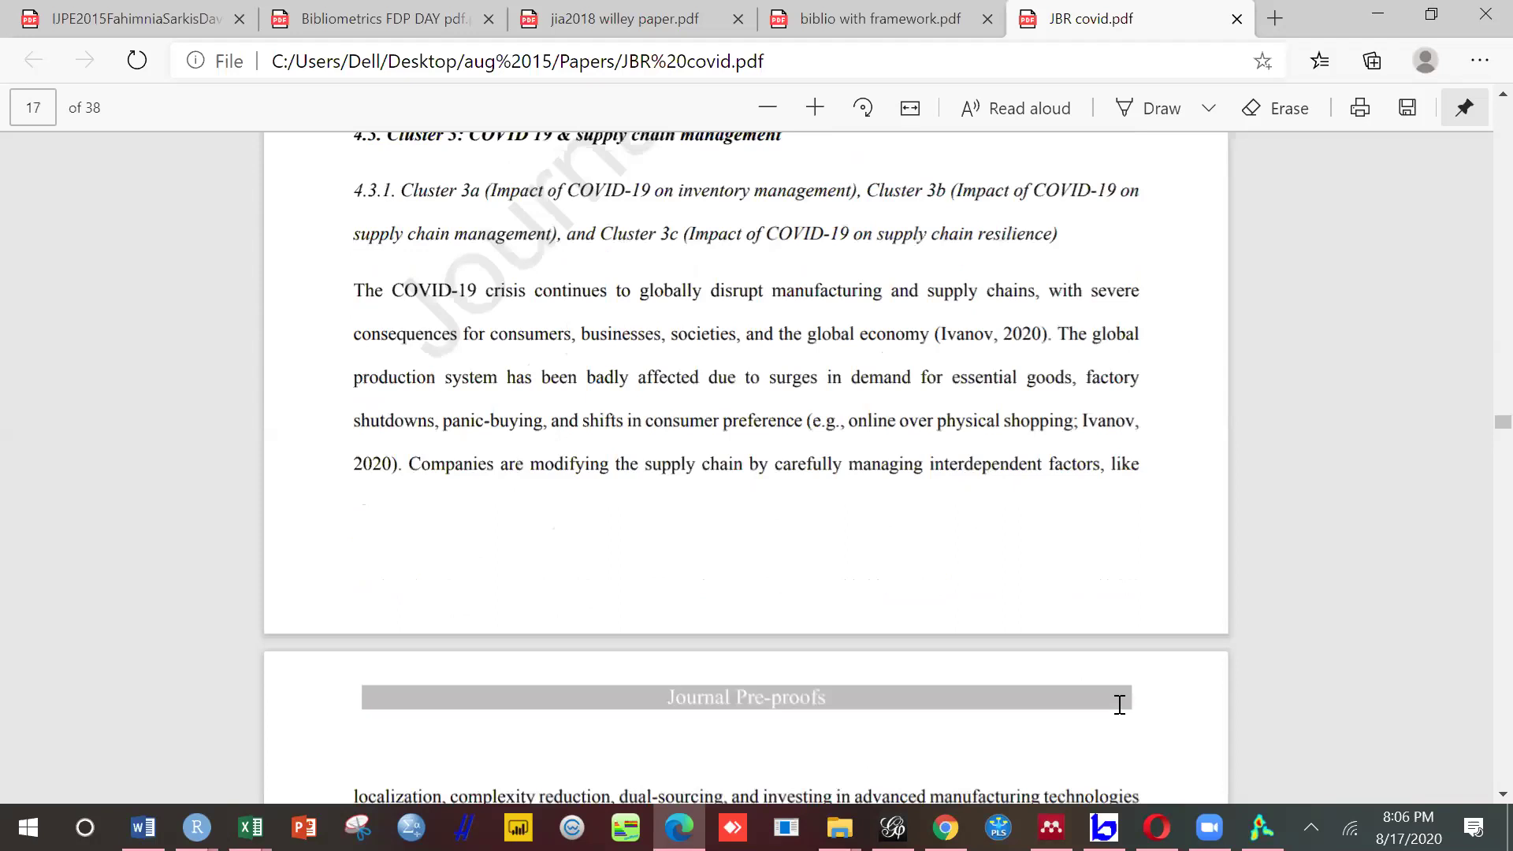
# Step: Skim the research propositions, the managerial implications in section 6.2 and the reference list
pyautogui.scroll(-20, 1120, 705)
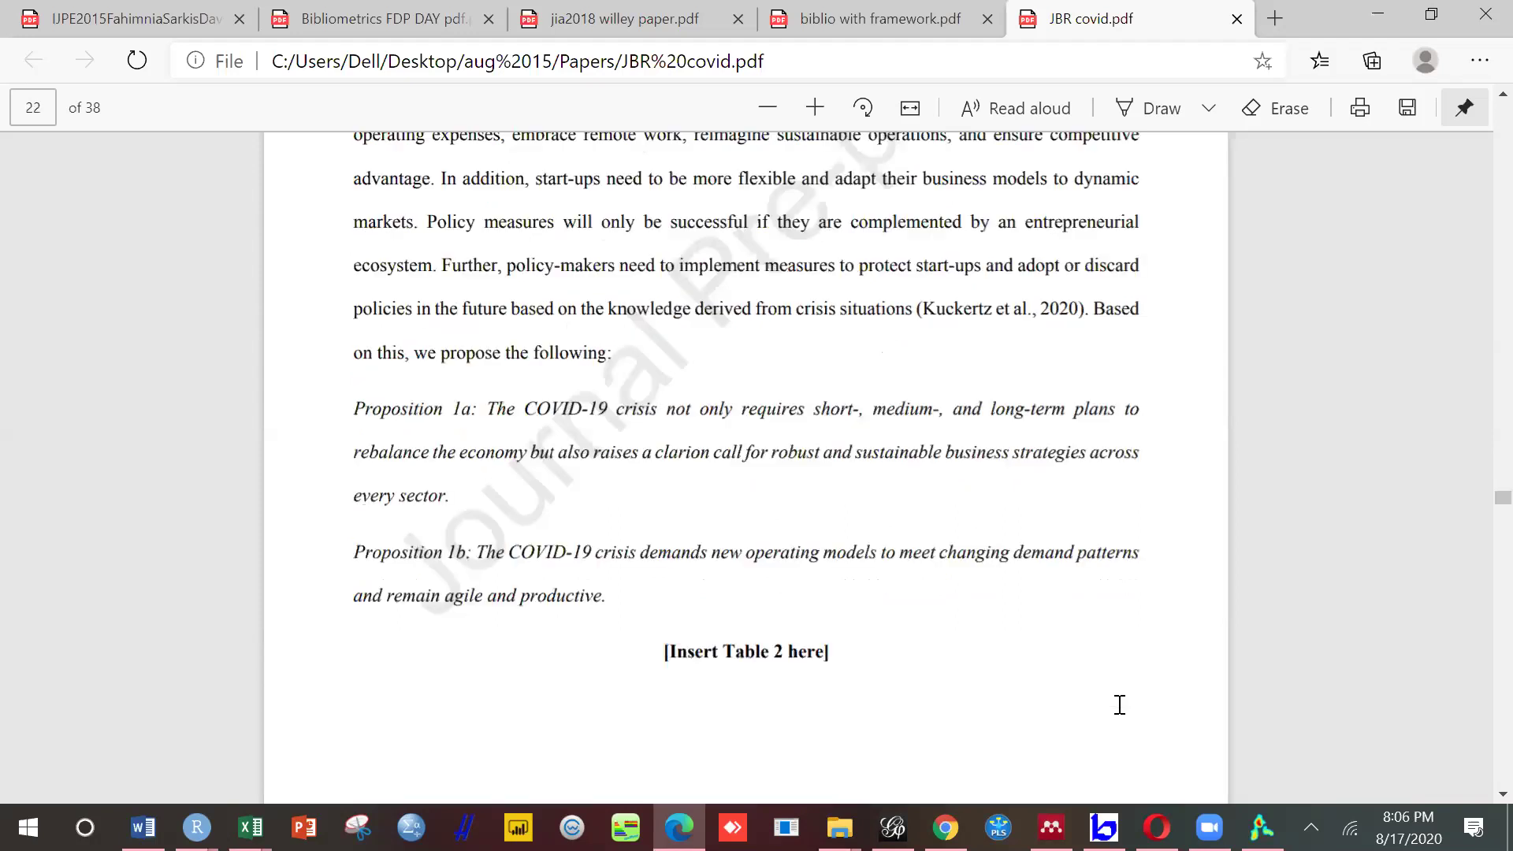
pyautogui.scroll(-20, 1120, 705)
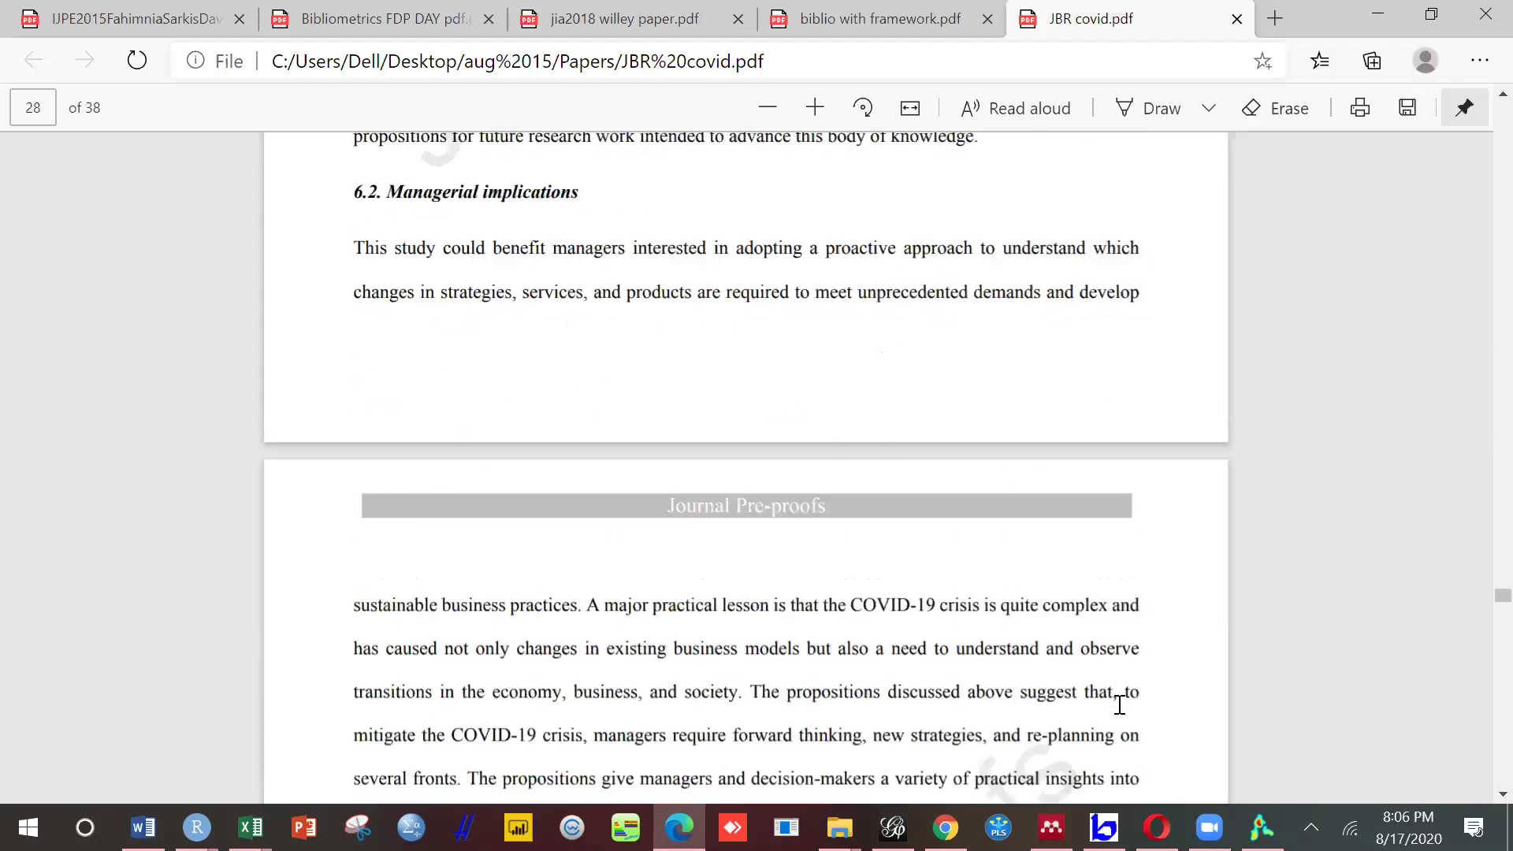
pyautogui.scroll(-20, 1120, 705)
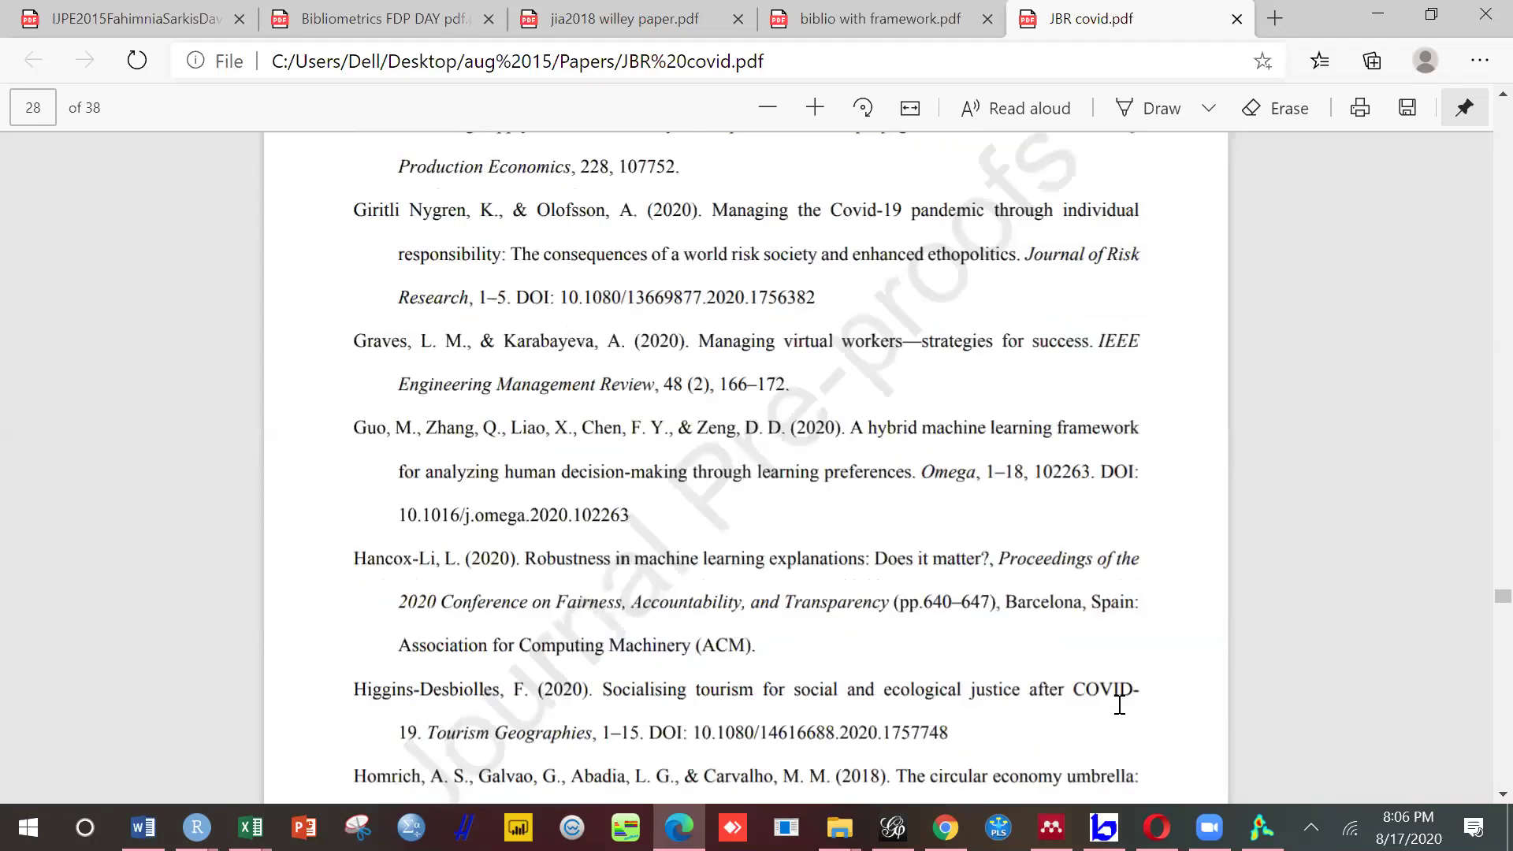
pyautogui.scroll(-3, 1119, 705)
pyautogui.scroll(-15, 1119, 705)
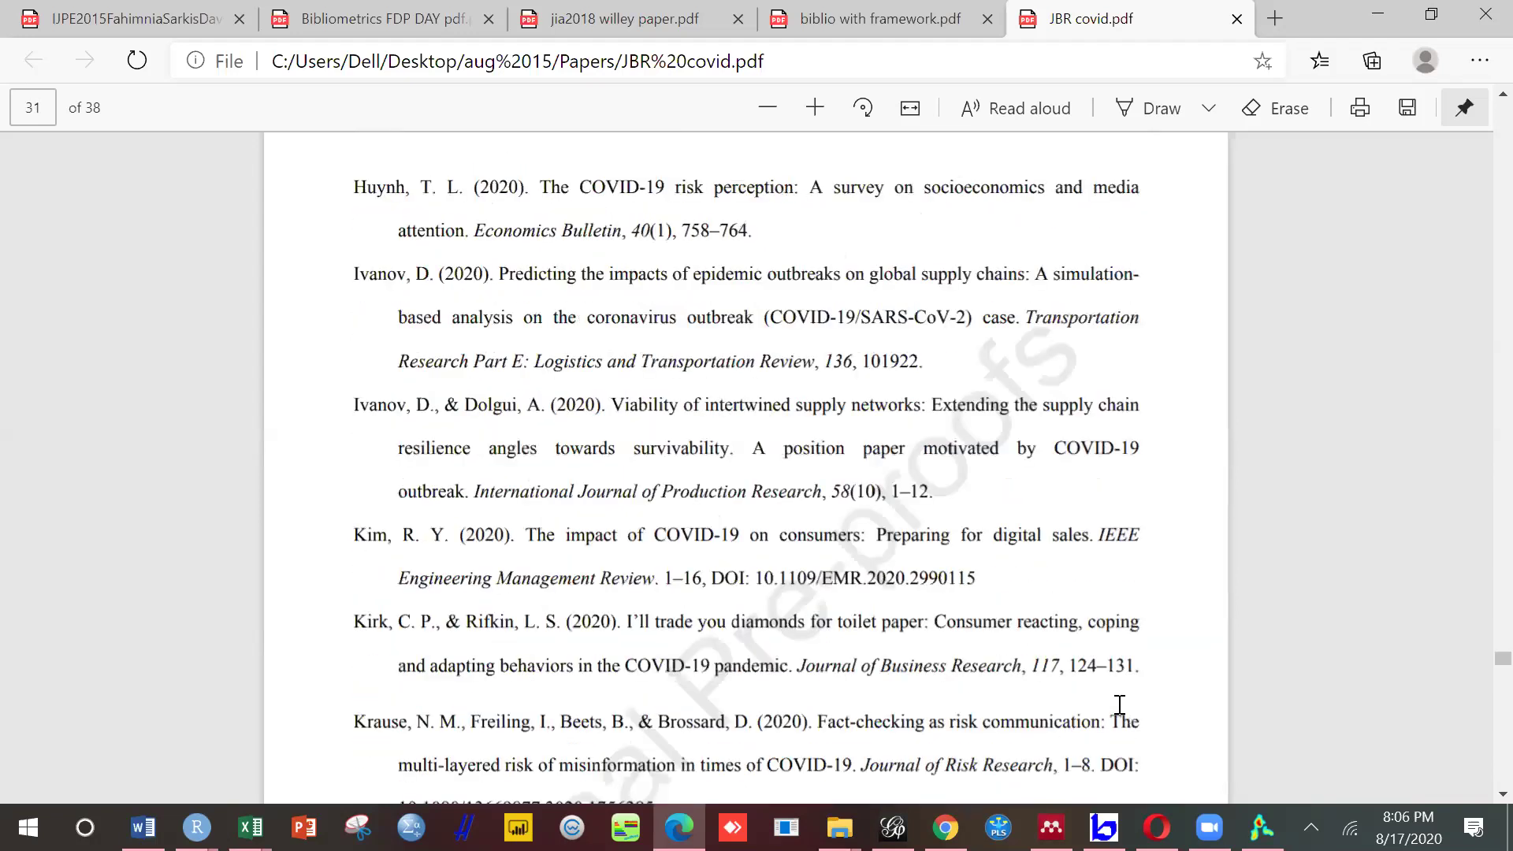
# Step: Examine the Figure 1 research design flowchart and the Figure 2 co-word network of COVID-19 literature
pyautogui.scroll(-10, 1120, 705)
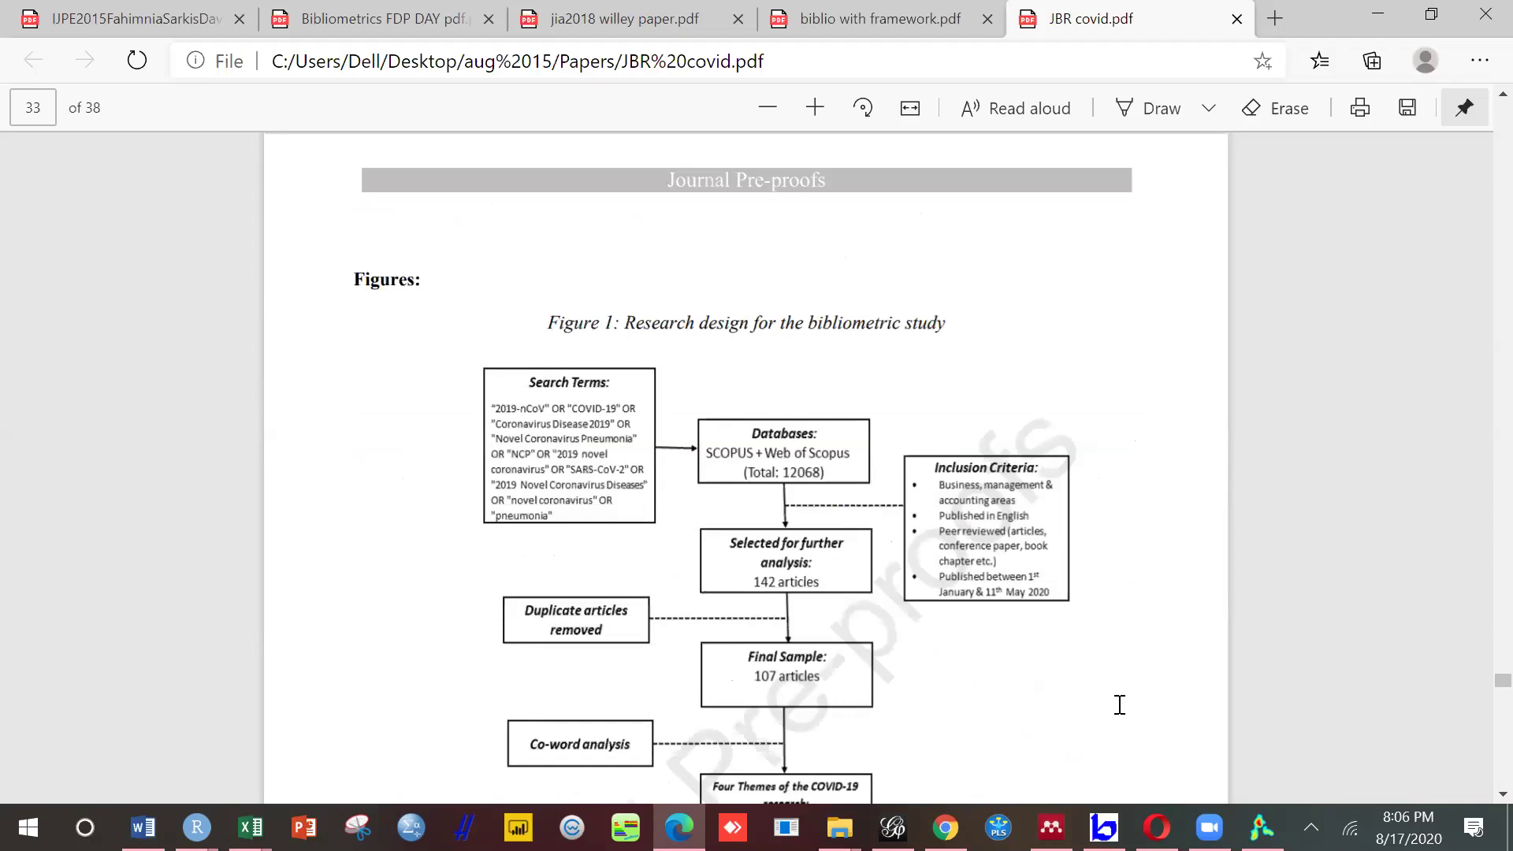
pyautogui.scroll(-5, 1120, 705)
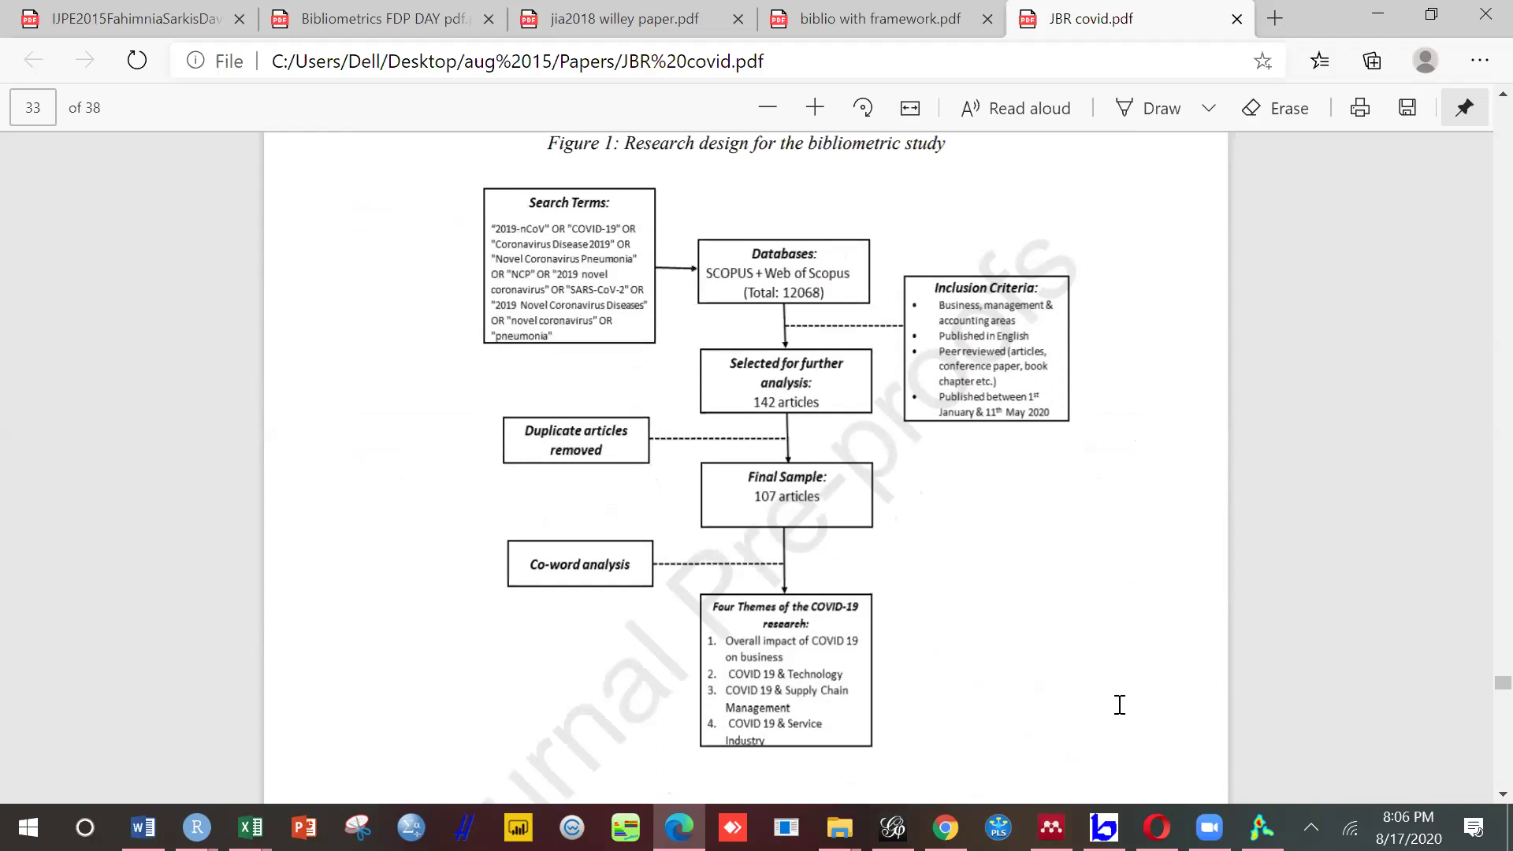
pyautogui.scroll(-10, 1119, 704)
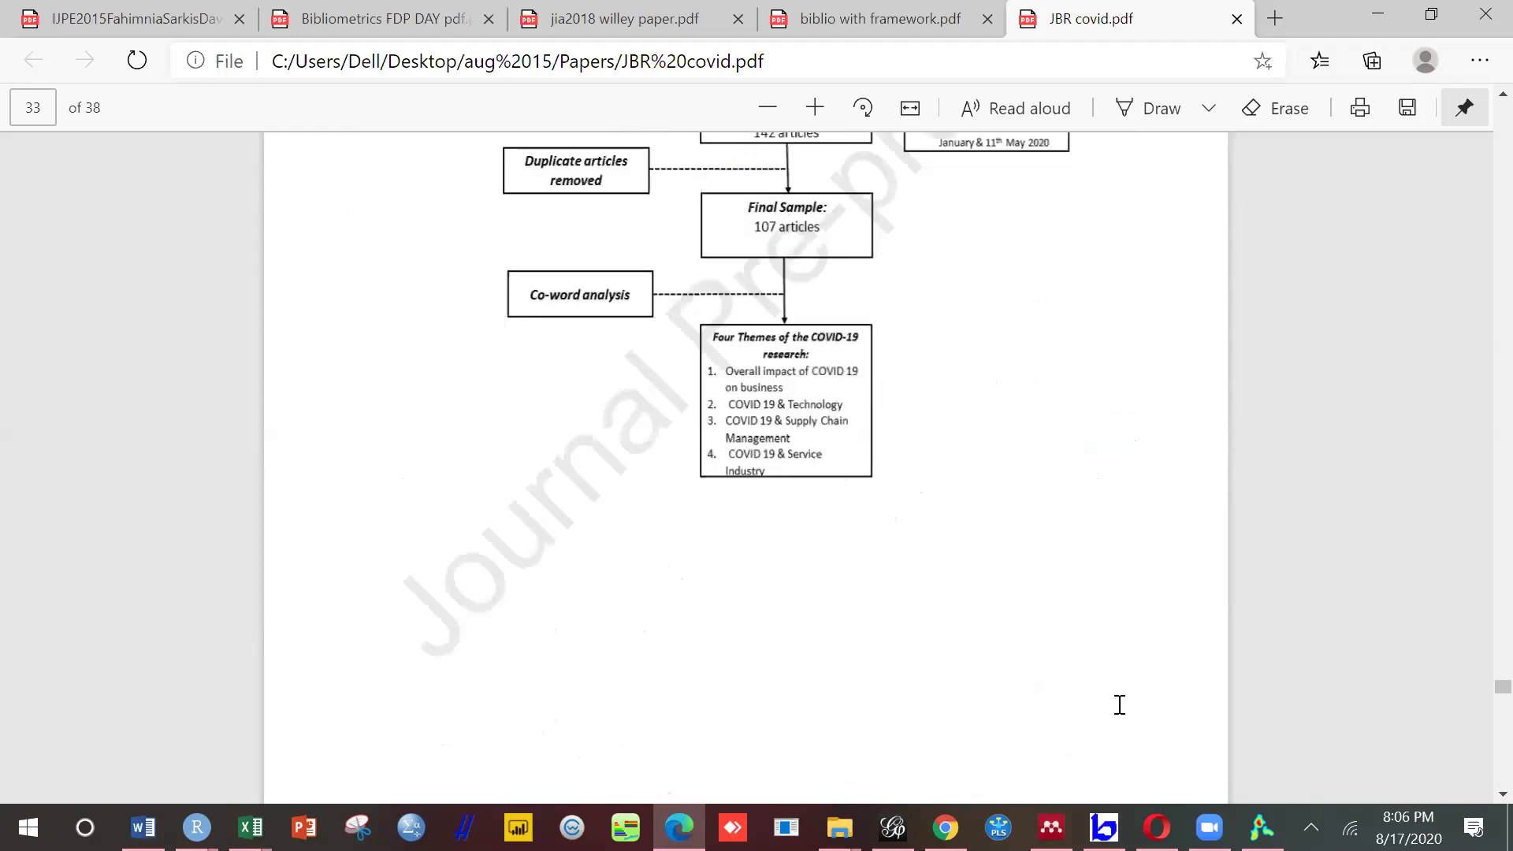
pyautogui.scroll(5, 1297, 526)
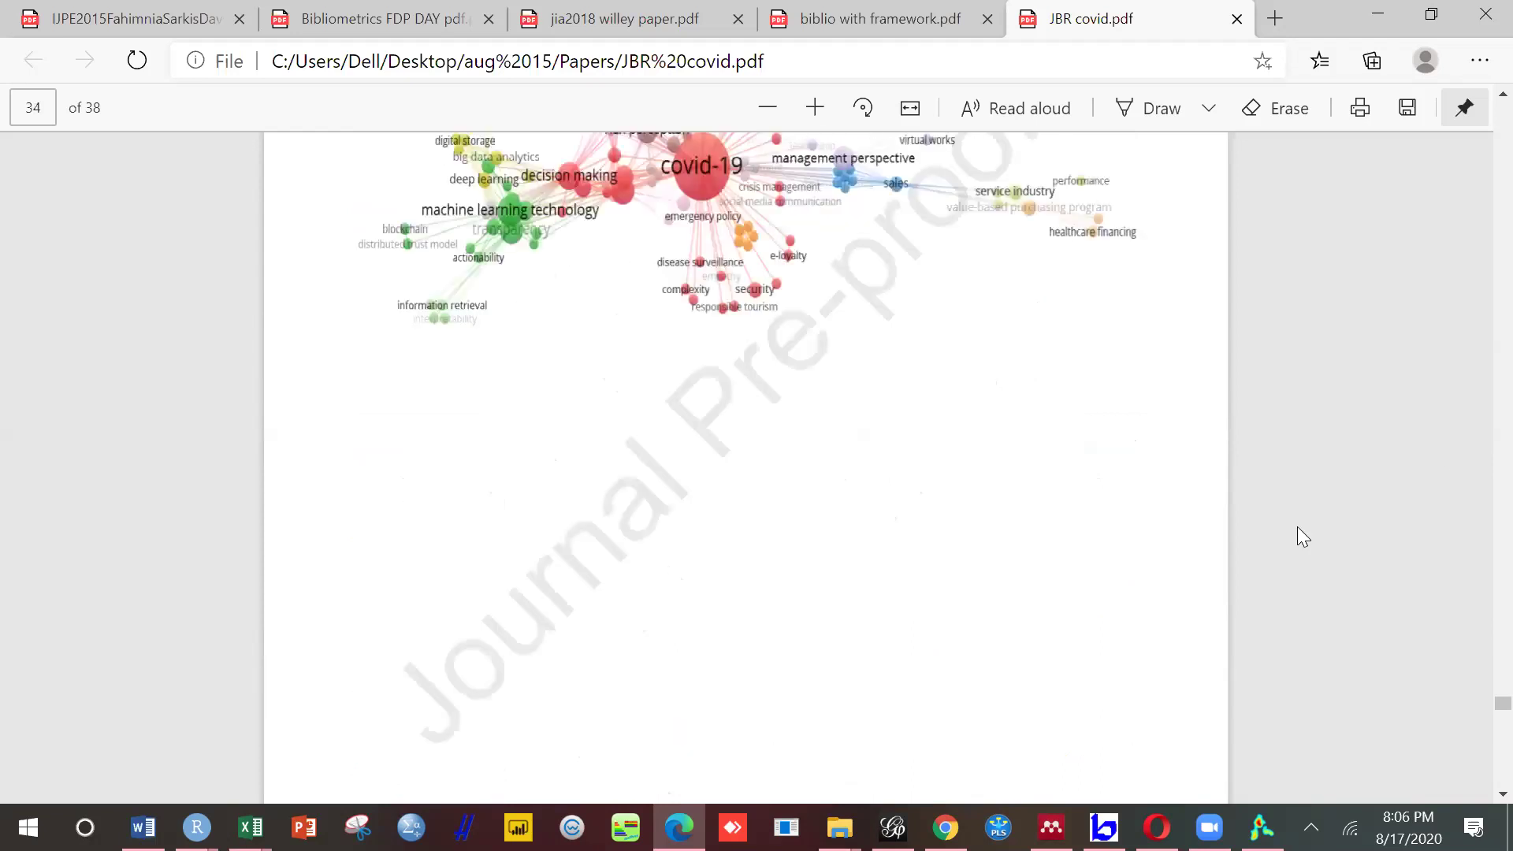
pyautogui.scroll(2, 1297, 528)
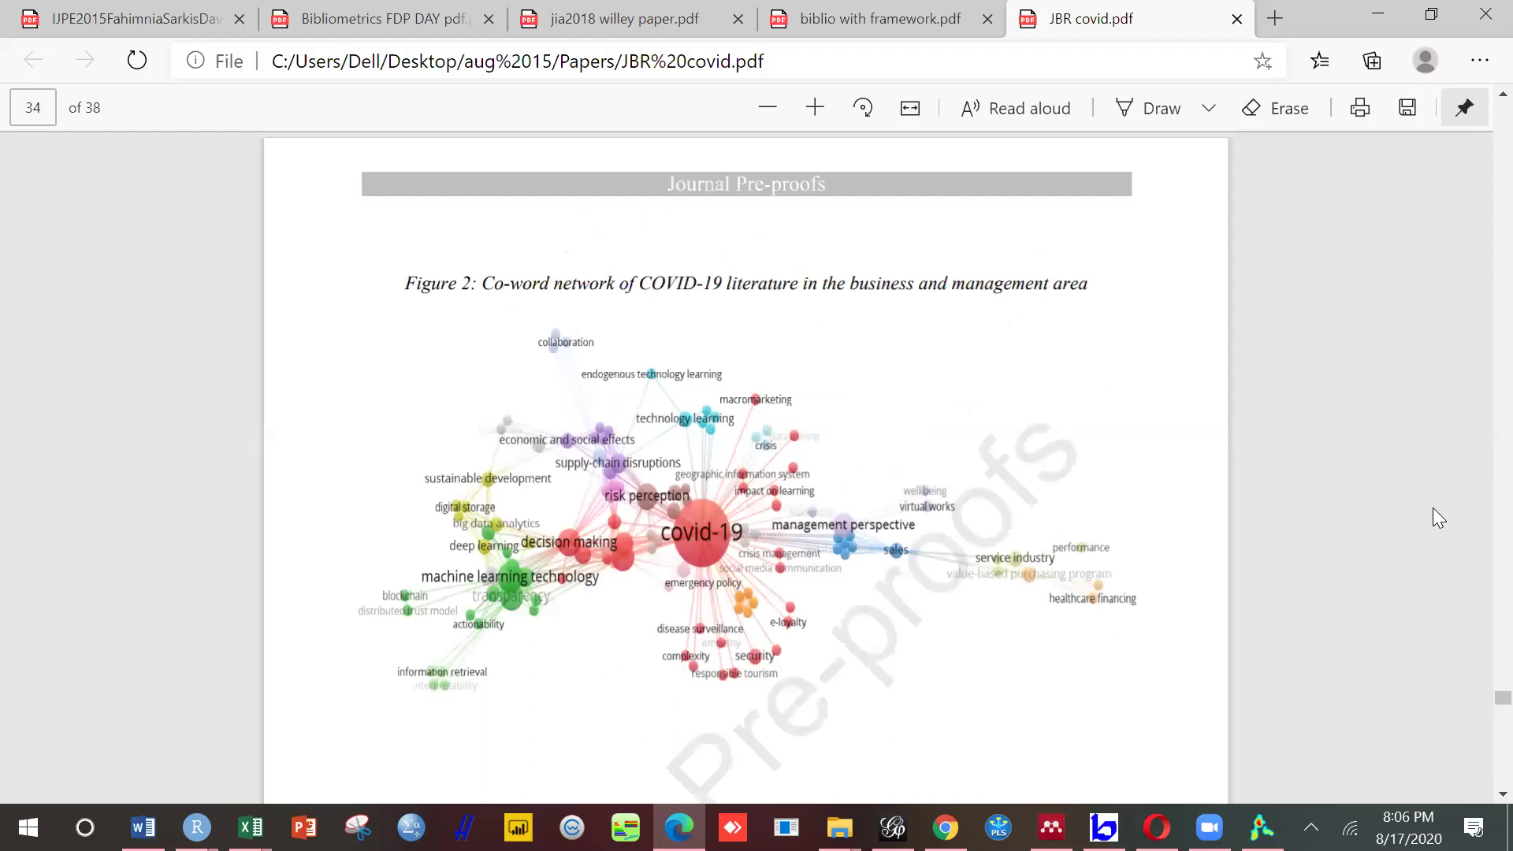
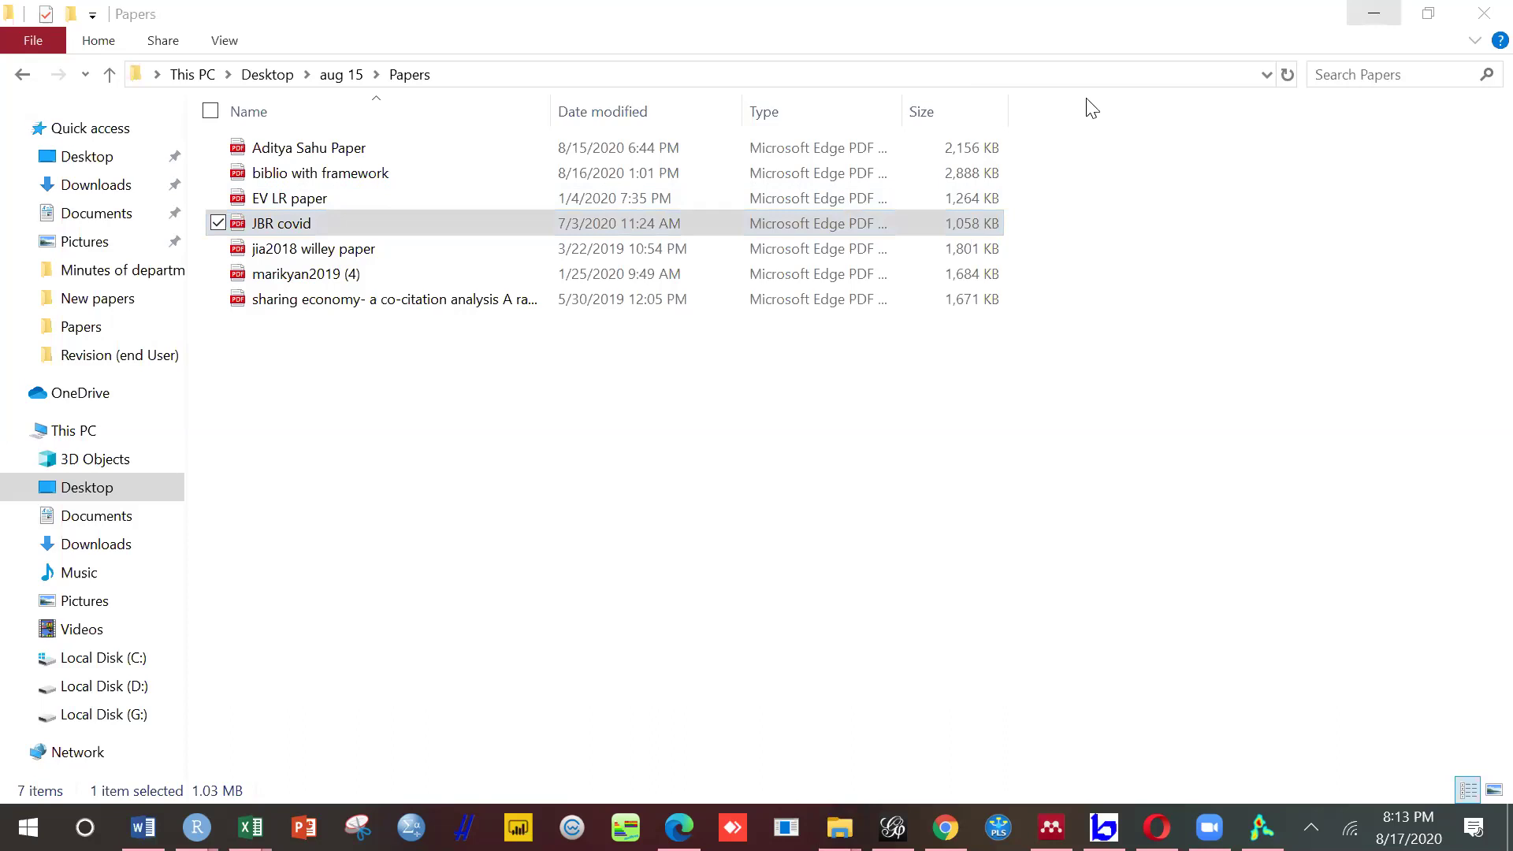
# Step: Switch to BibExcel and look through the Scopus files in the Downloads folder
pyautogui.hotkey('alt', 'Tab')
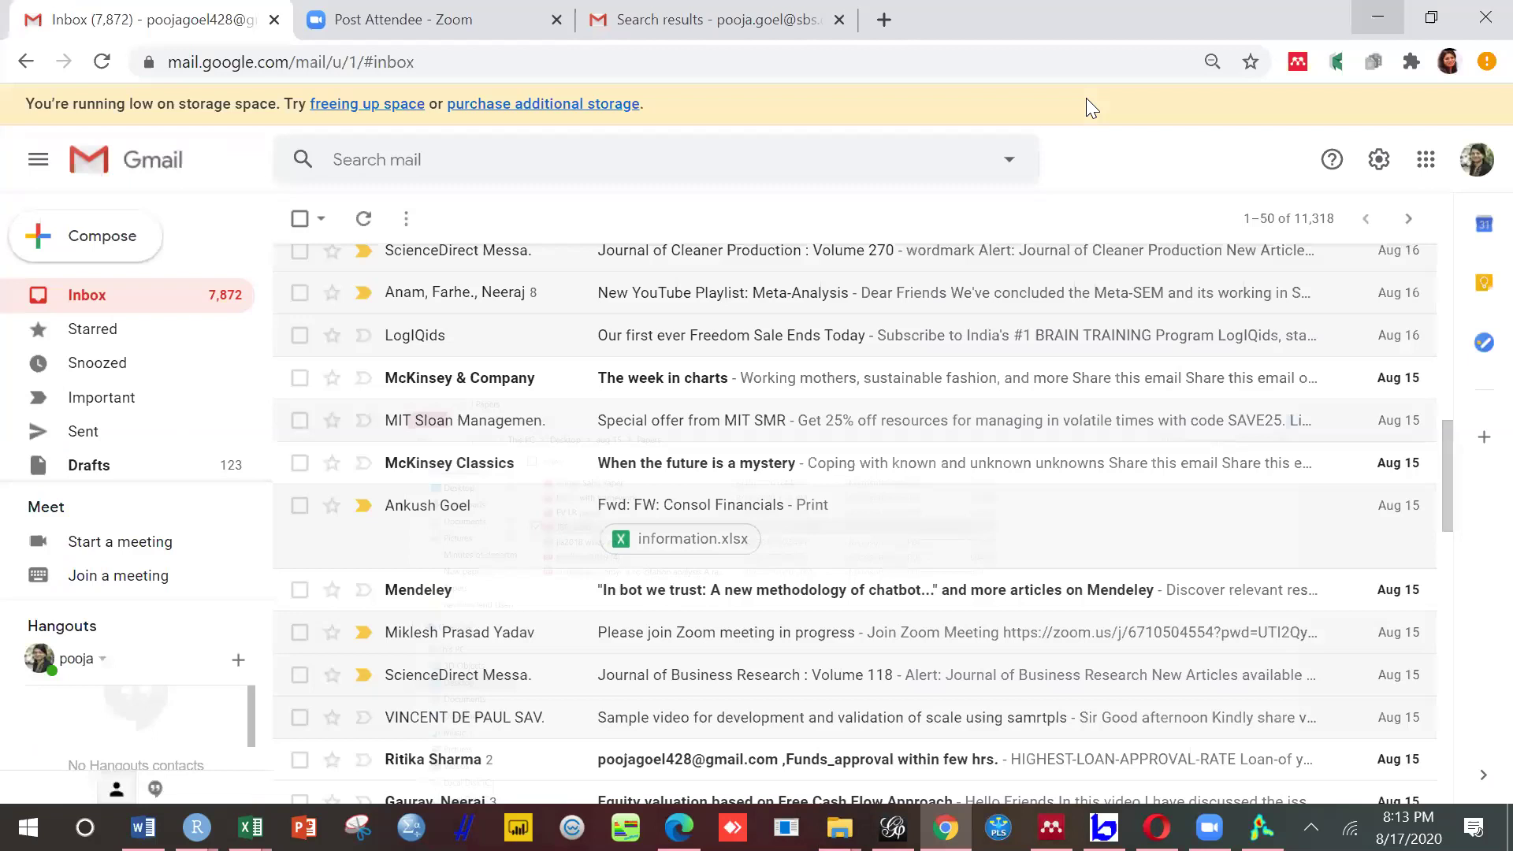
pyautogui.hotkey('alt', 'Tab')
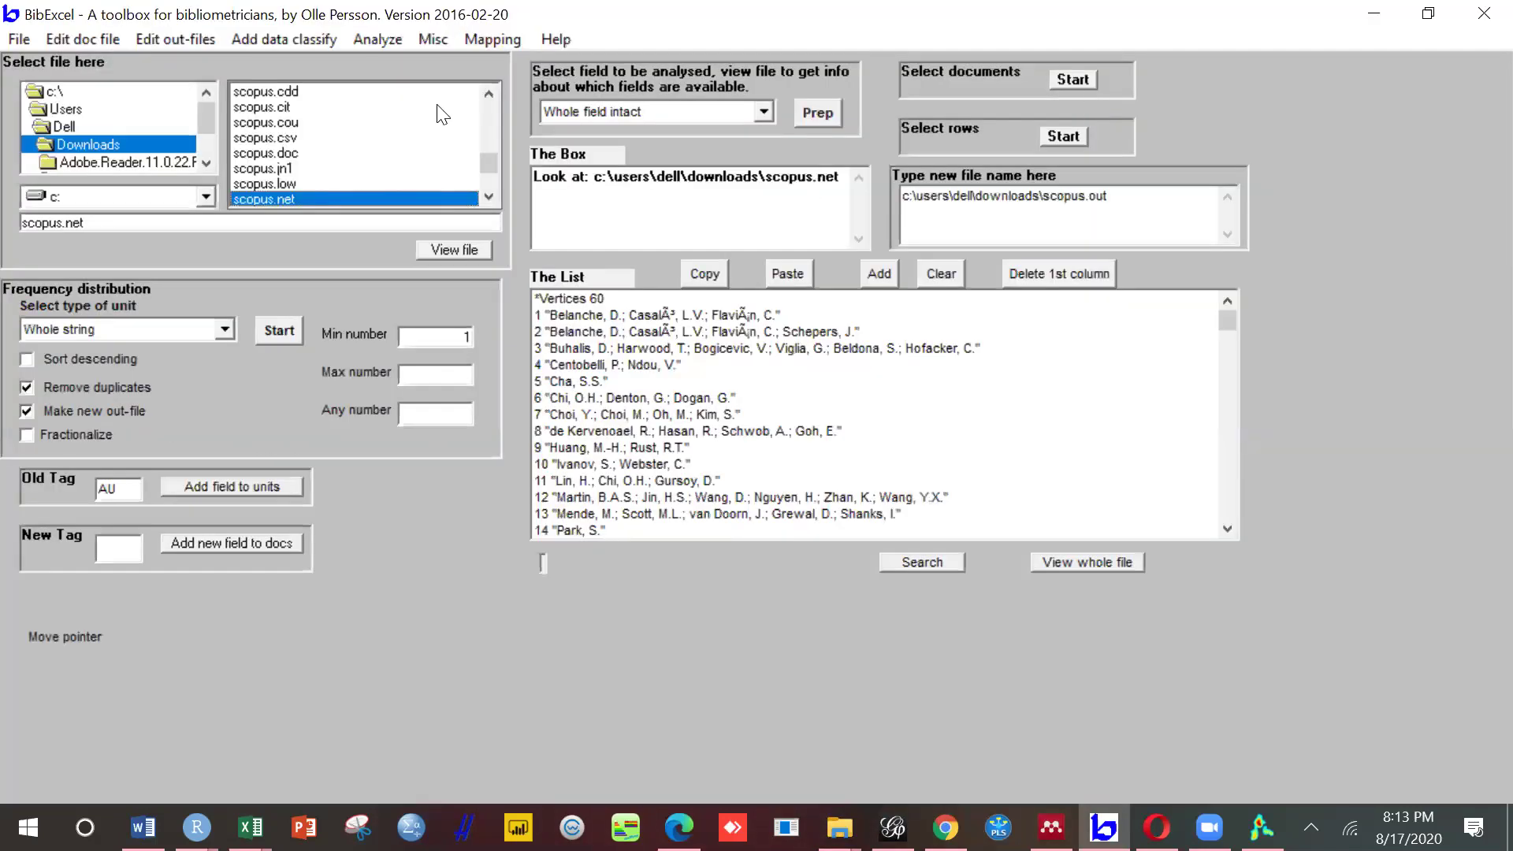
pyautogui.scroll(5, 482, 115)
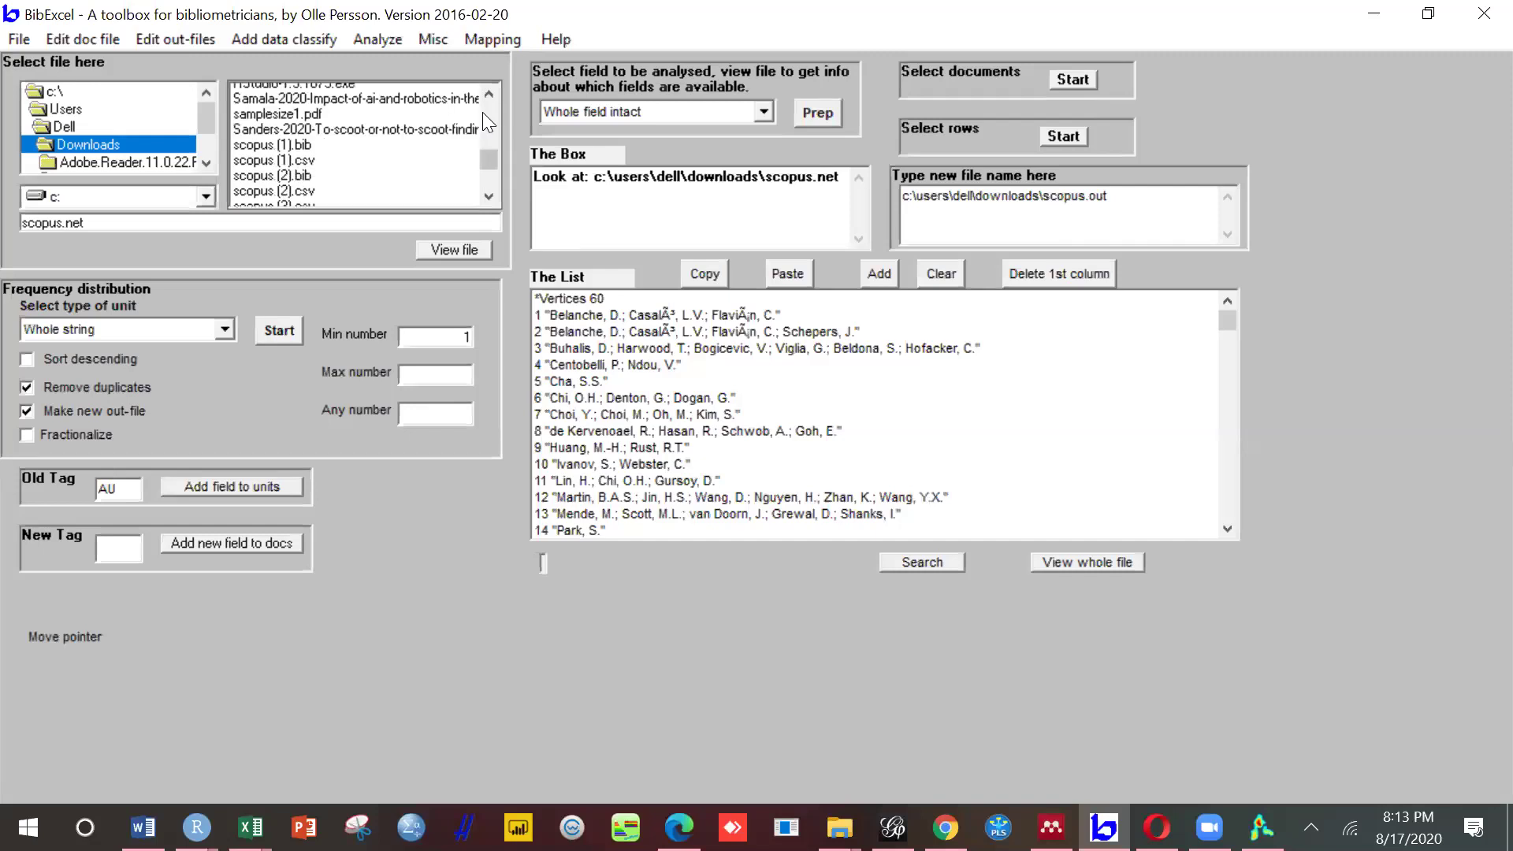
pyautogui.scroll(5, 482, 119)
pyautogui.click(489, 197)
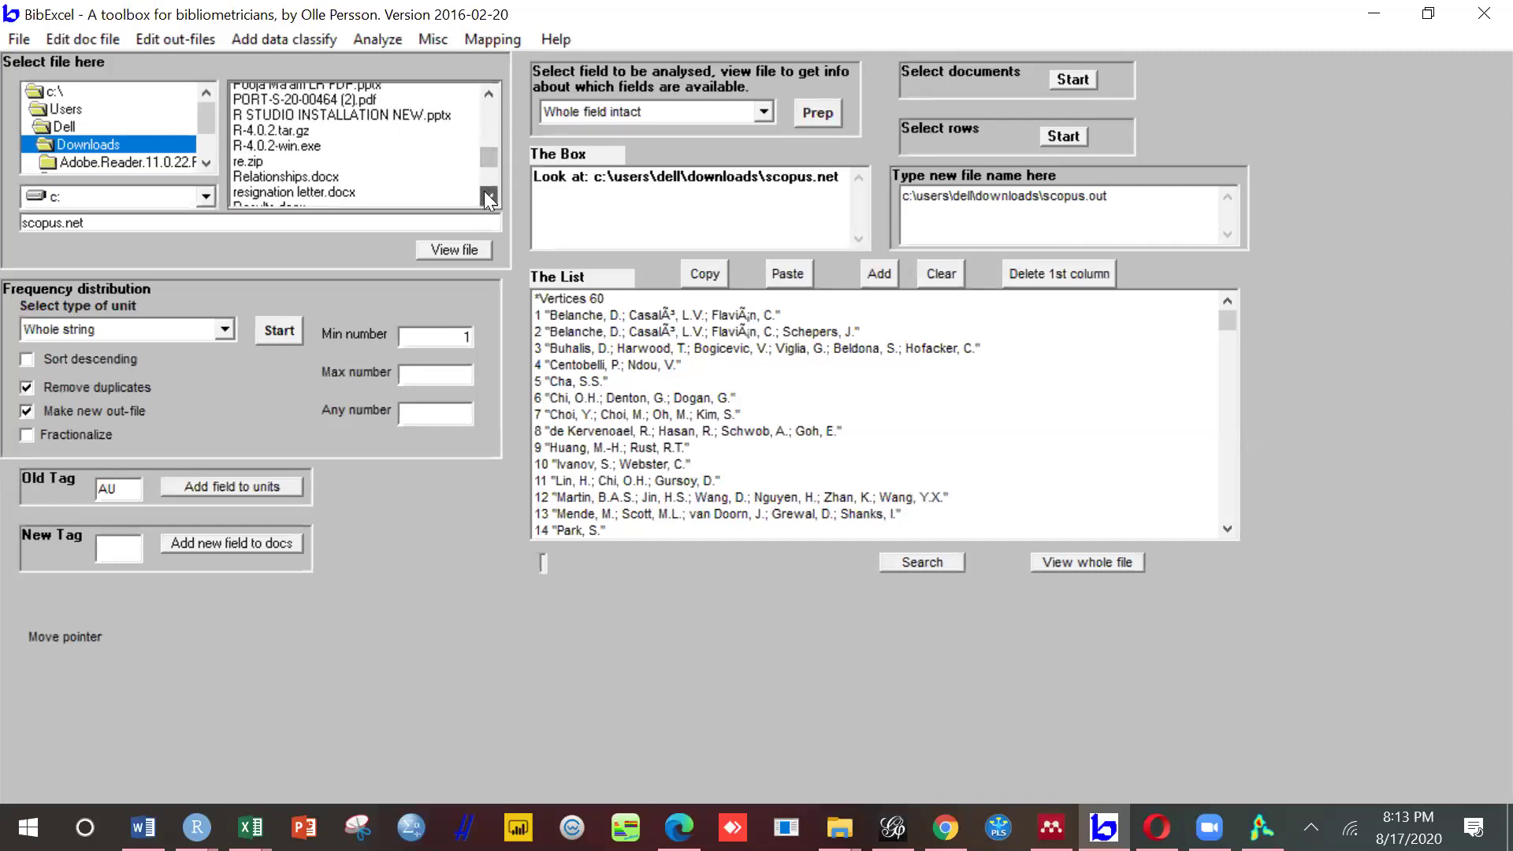
pyautogui.click(489, 198)
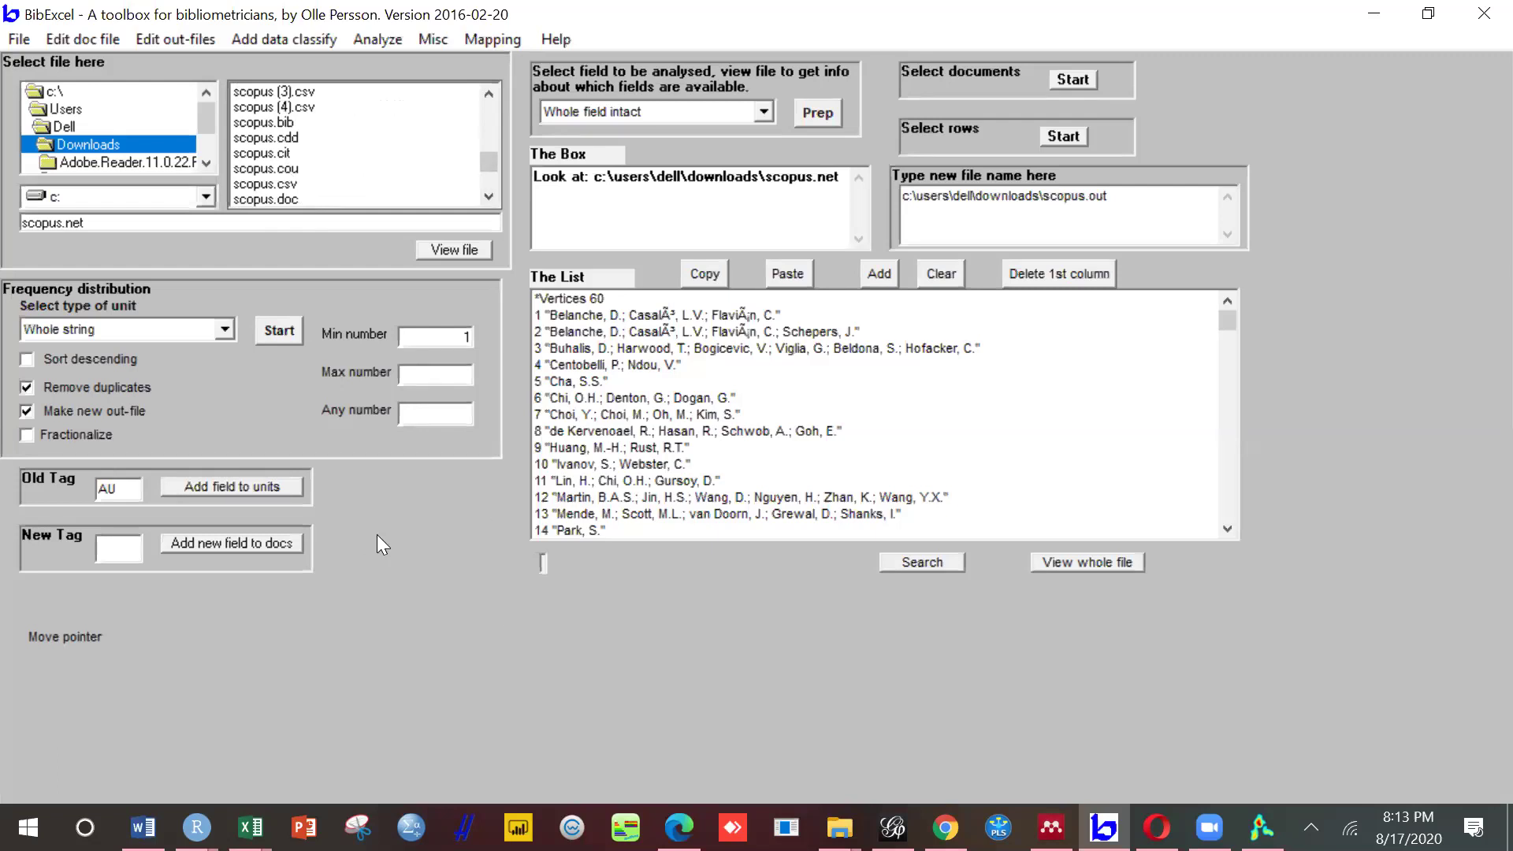
# Step: Restart BibExcel by launching the bibexcel application from the Downloads folder, and maximize its window
pyautogui.hotkey('alt', 'Tab')
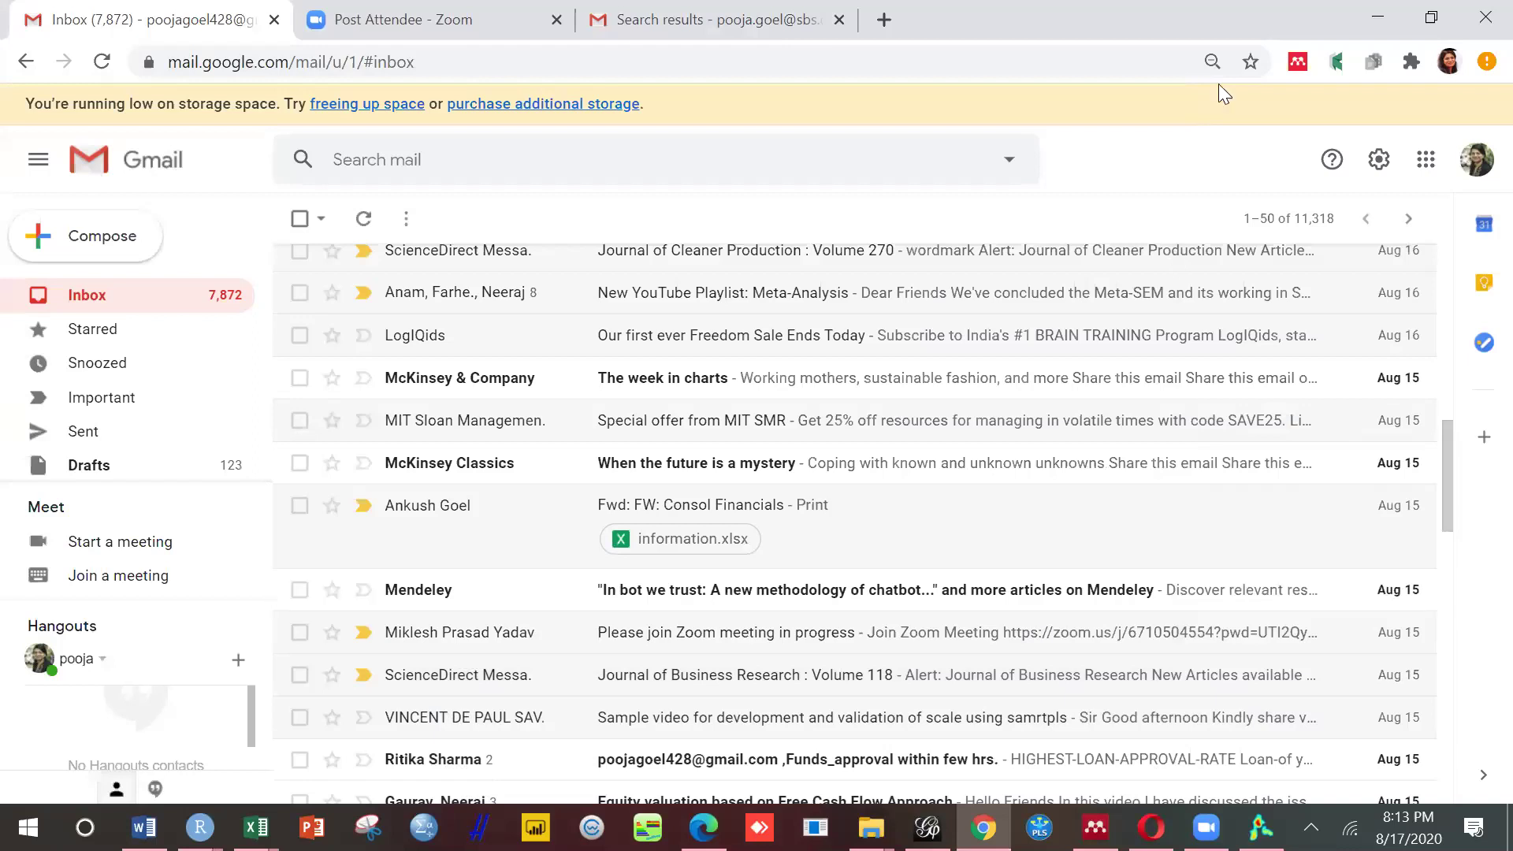
pyautogui.moveTo(870, 827)
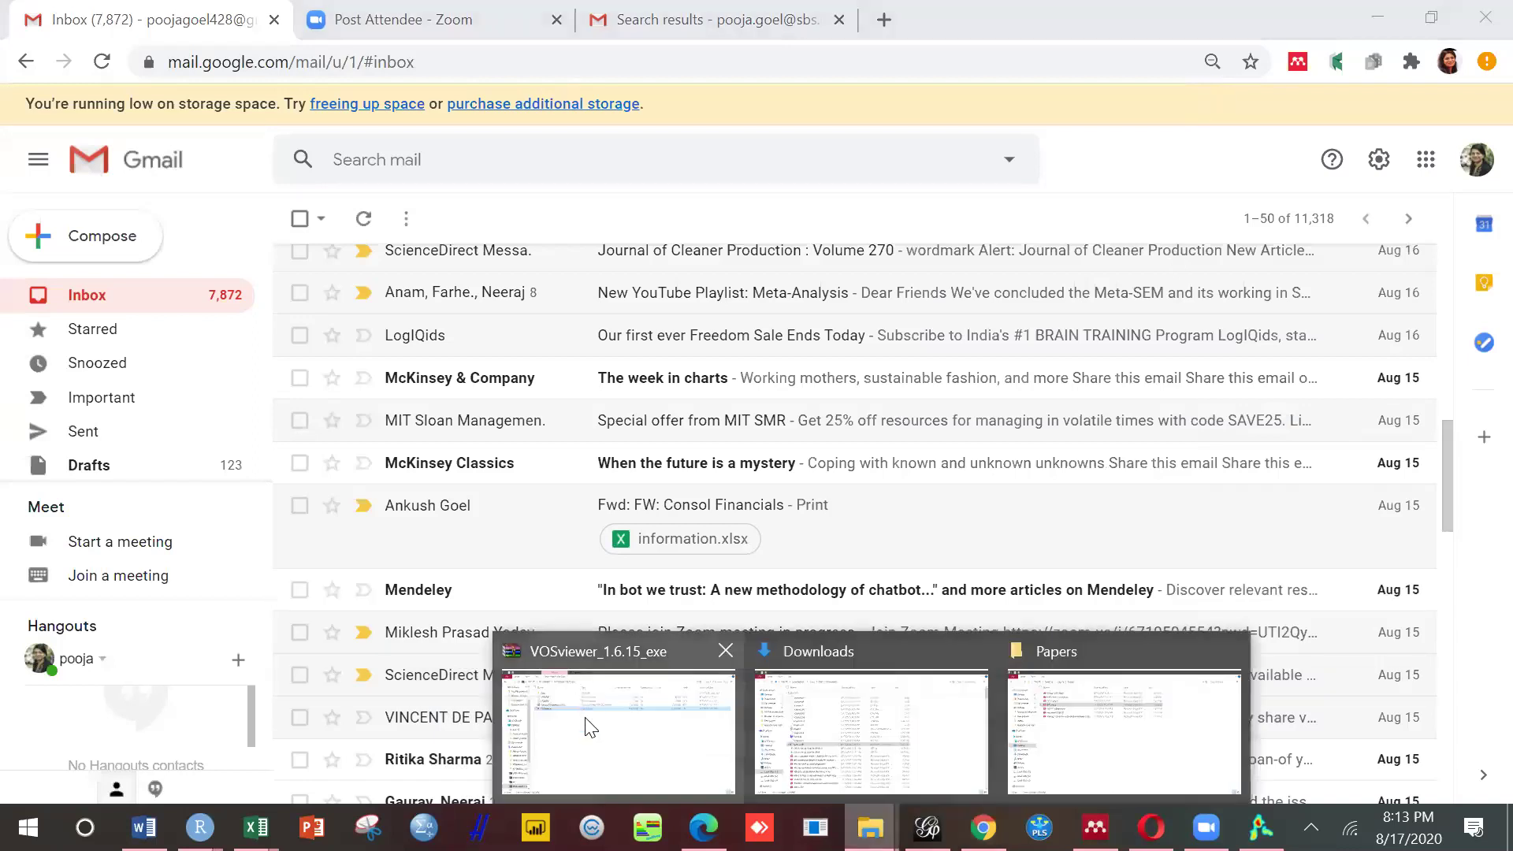
pyautogui.moveTo(605, 744)
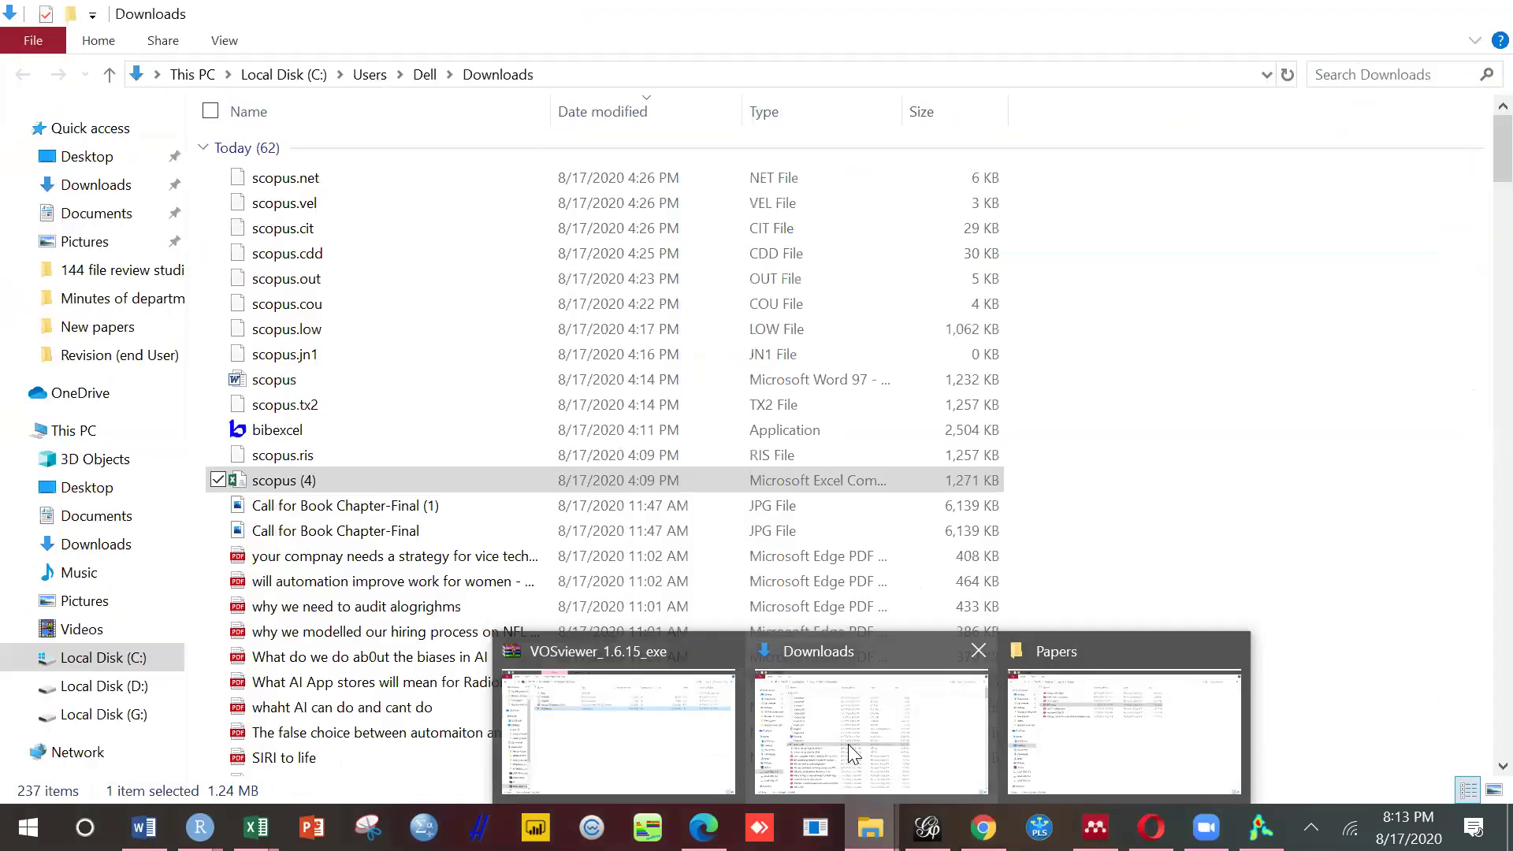
pyautogui.click(848, 744)
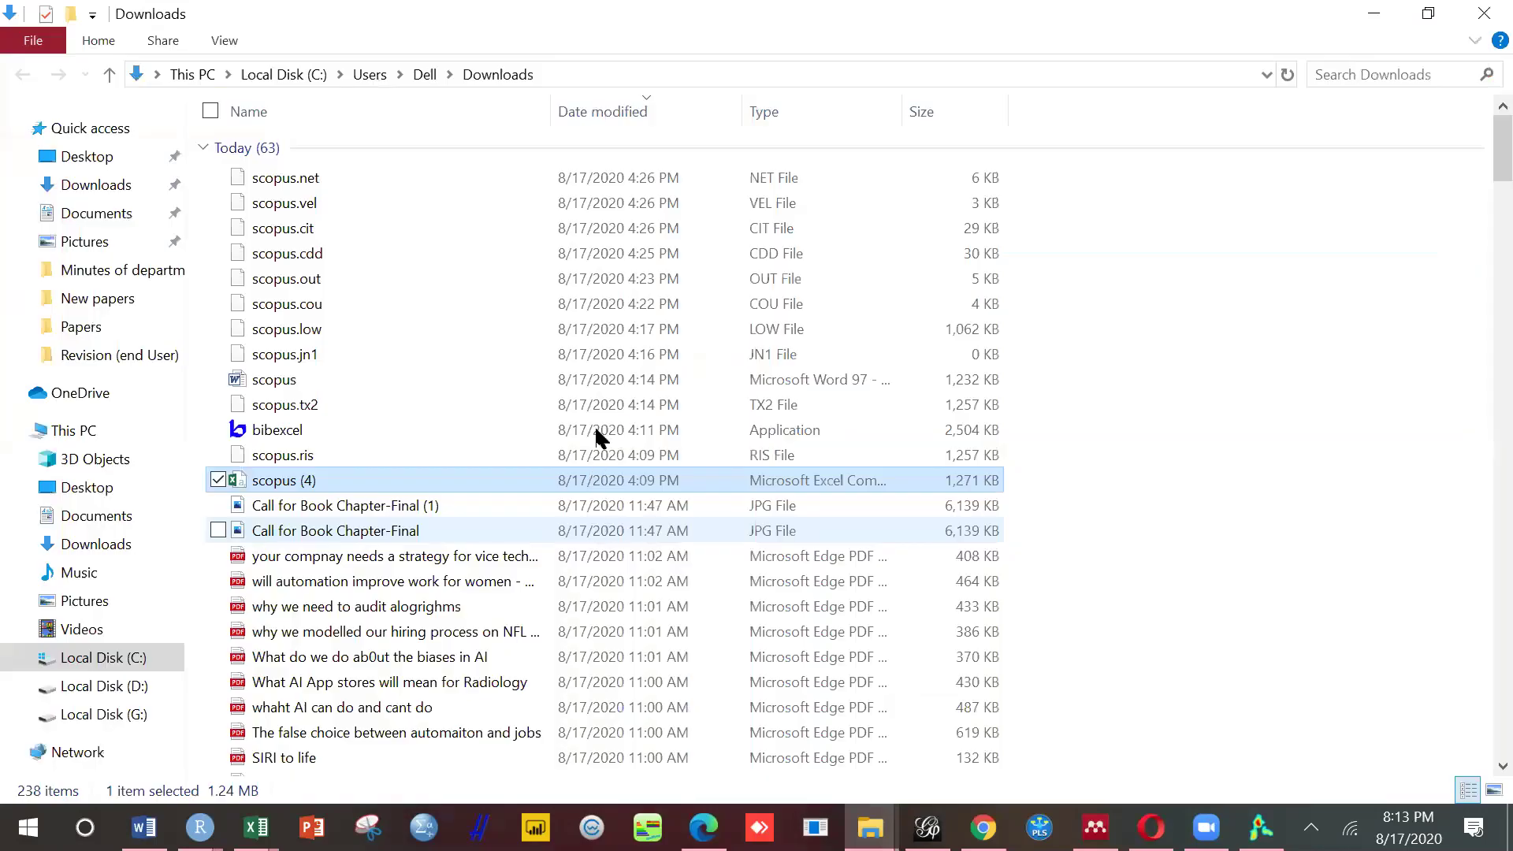
pyautogui.doubleClick(598, 431)
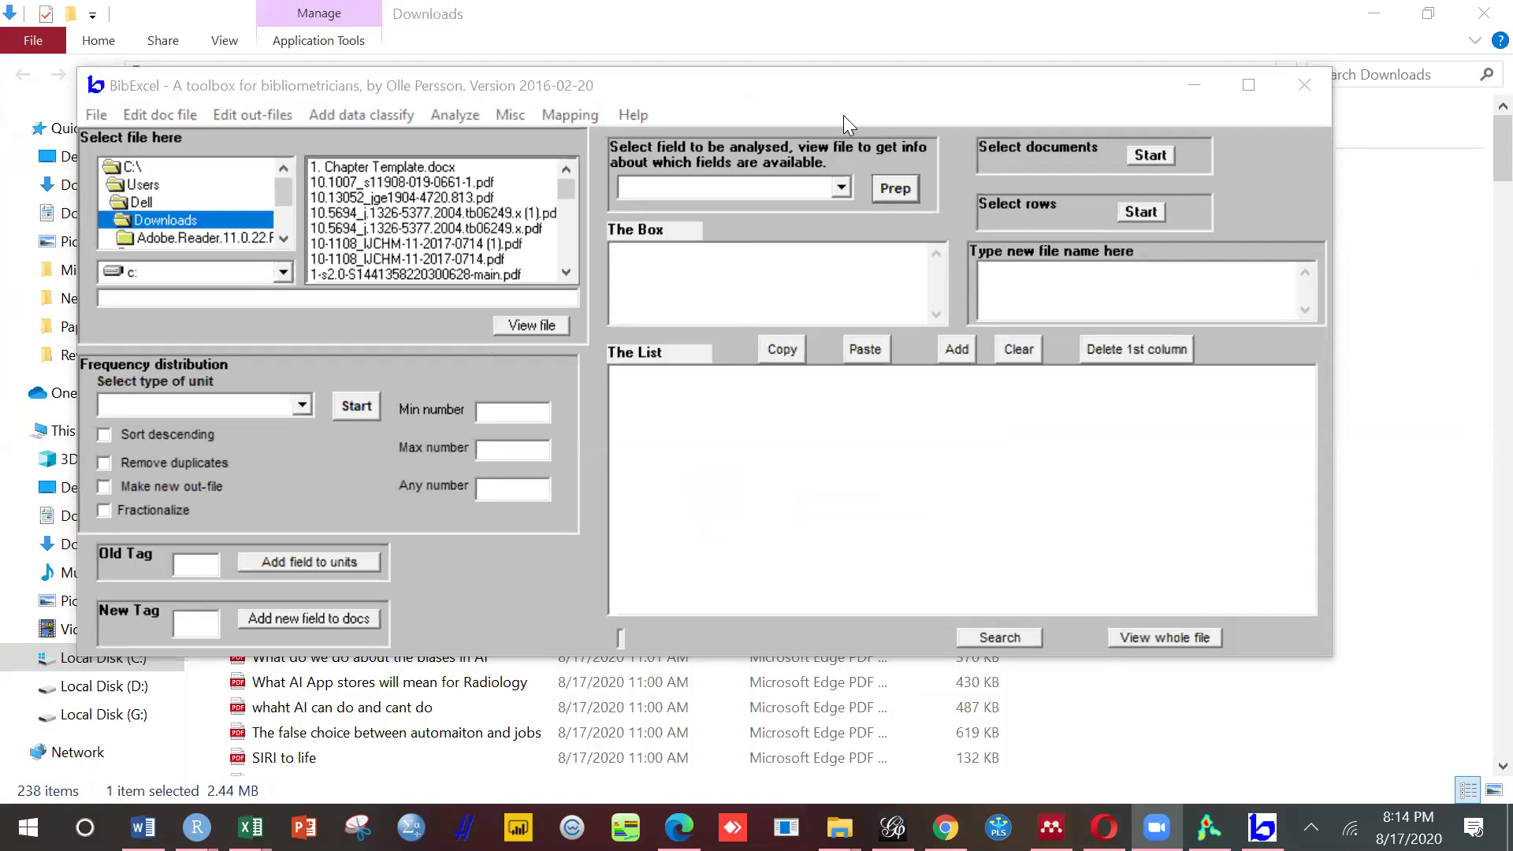
pyautogui.click(1248, 85)
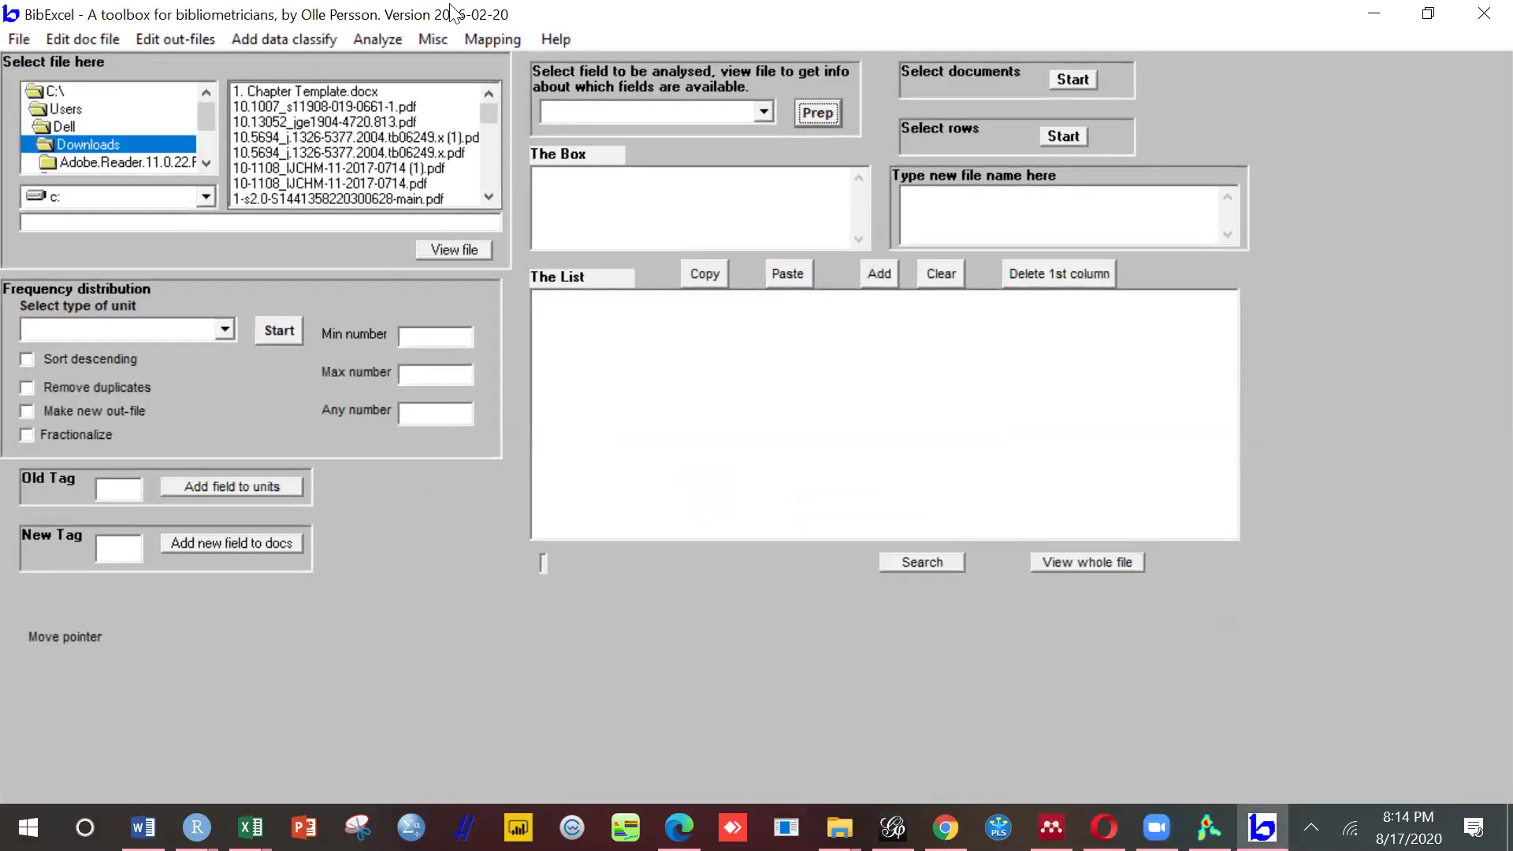
# Step: Select the scopus.ris file from the Downloads folder as the file to process
pyautogui.doubleClick(163, 143)
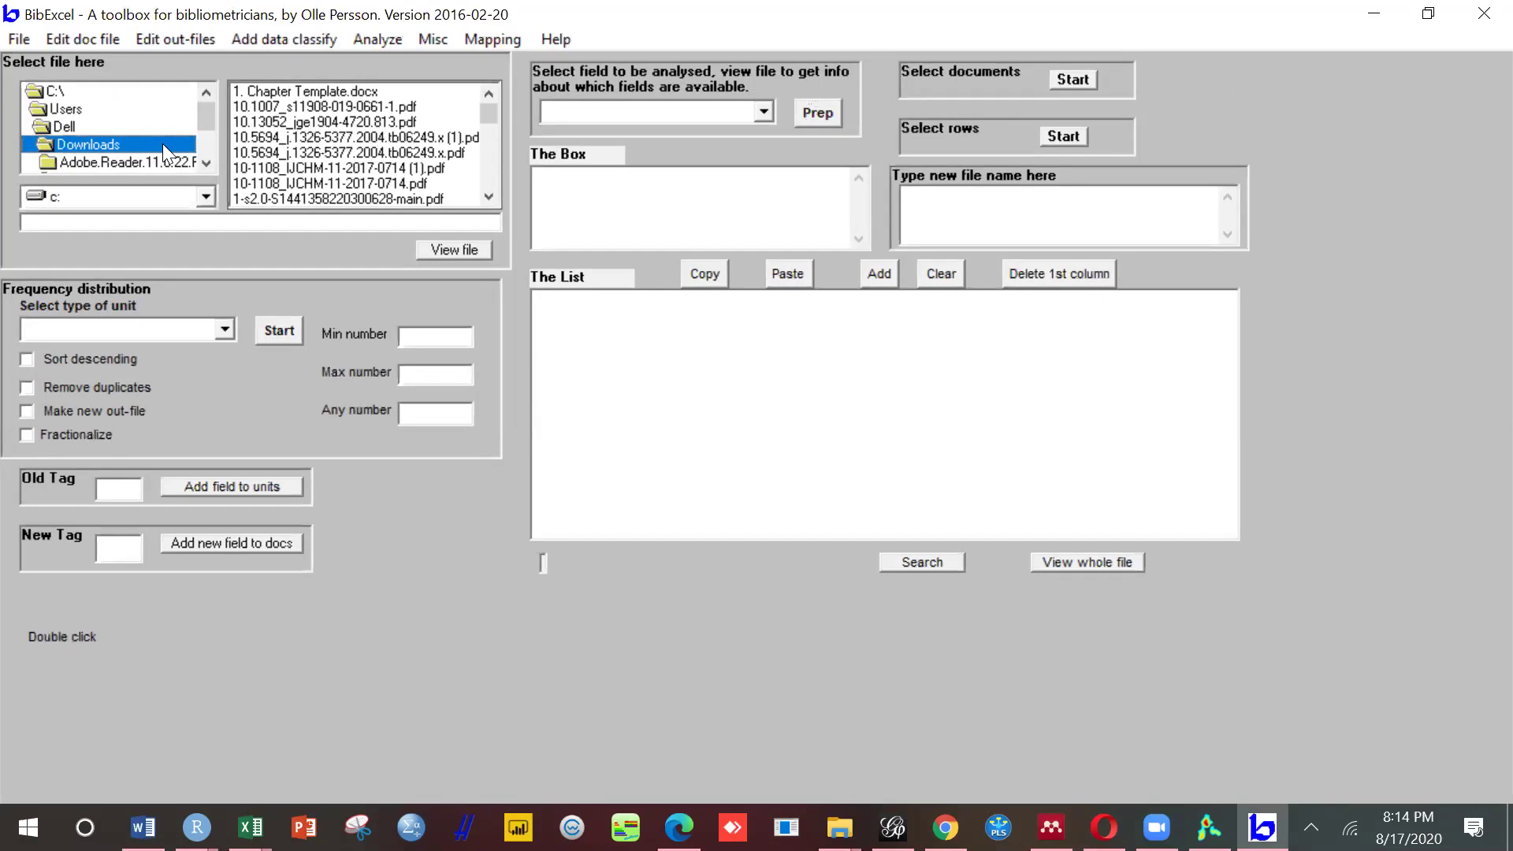
pyautogui.click(483, 198)
pyautogui.moveTo(482, 198); pyautogui.dragTo(486, 200)
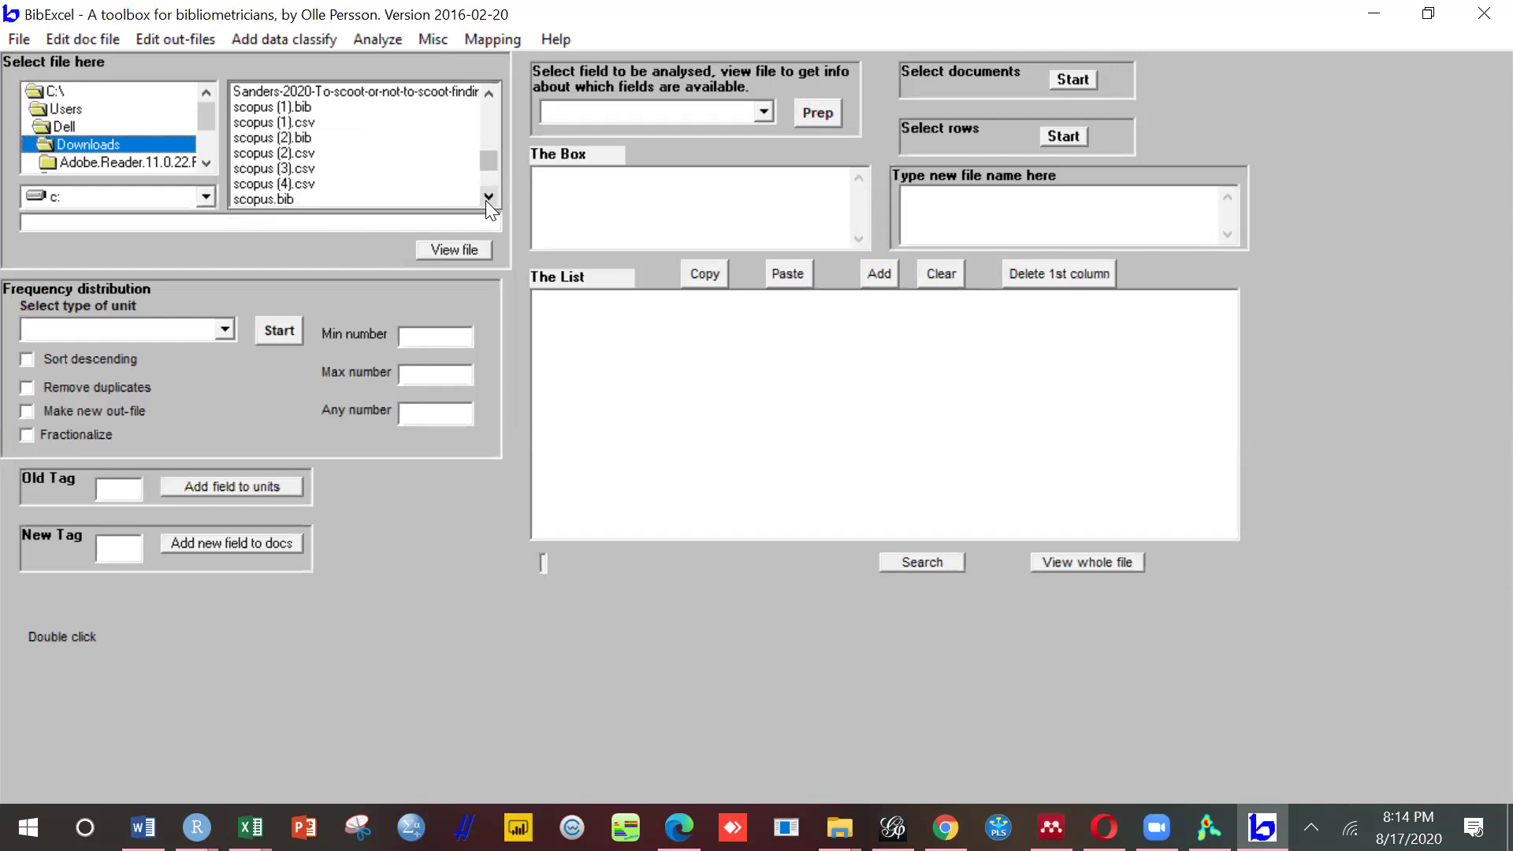
pyautogui.moveTo(485, 200); pyautogui.dragTo(486, 200)
pyautogui.click(260, 186)
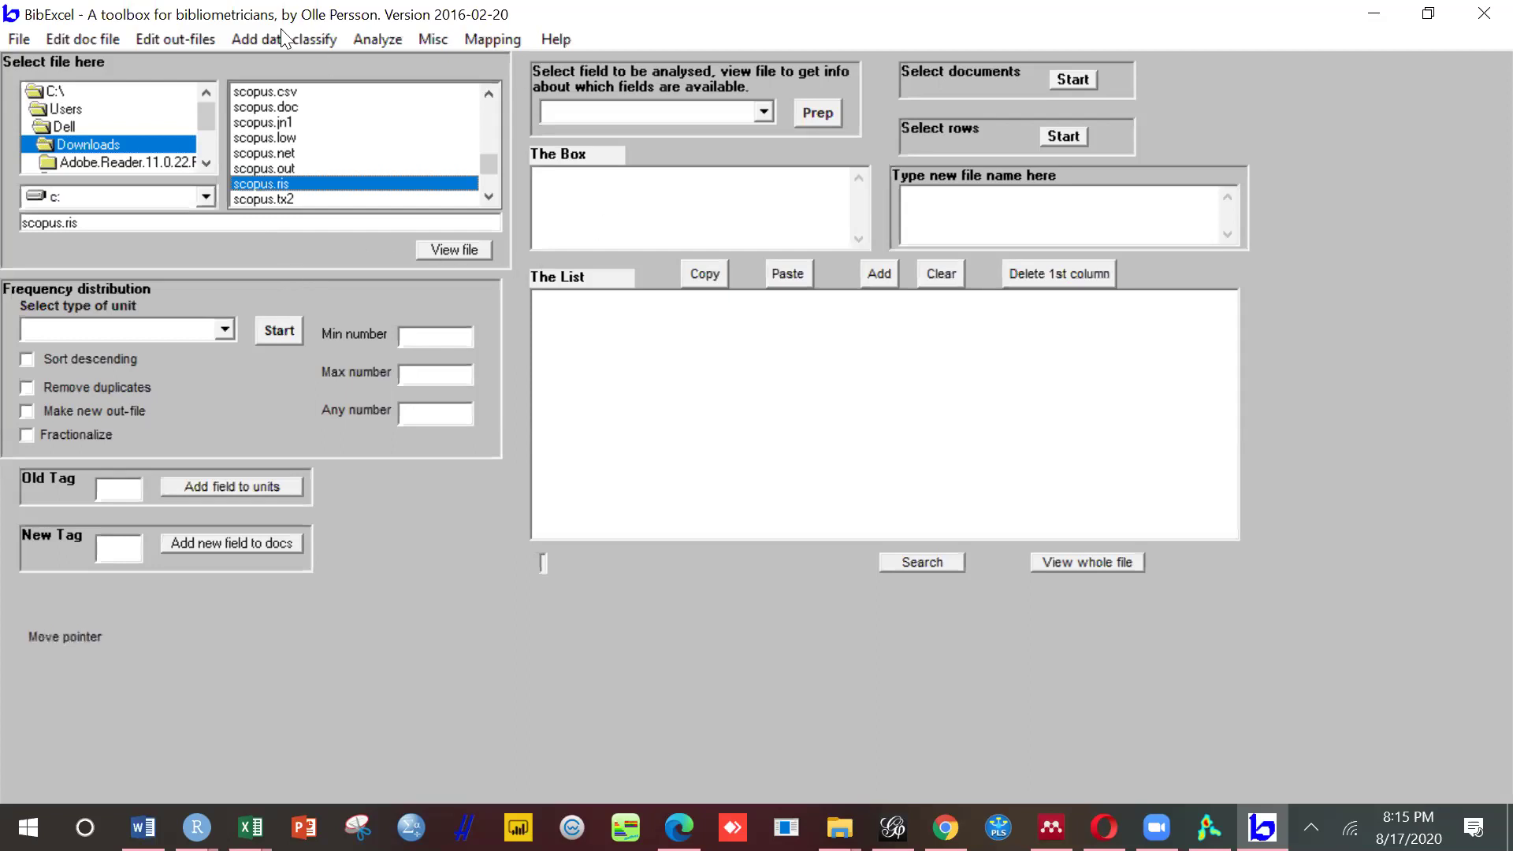
# Step: Replace line feeds with carriage returns in scopus.ris, keeping the downloaded version without CR
pyautogui.click(100, 36)
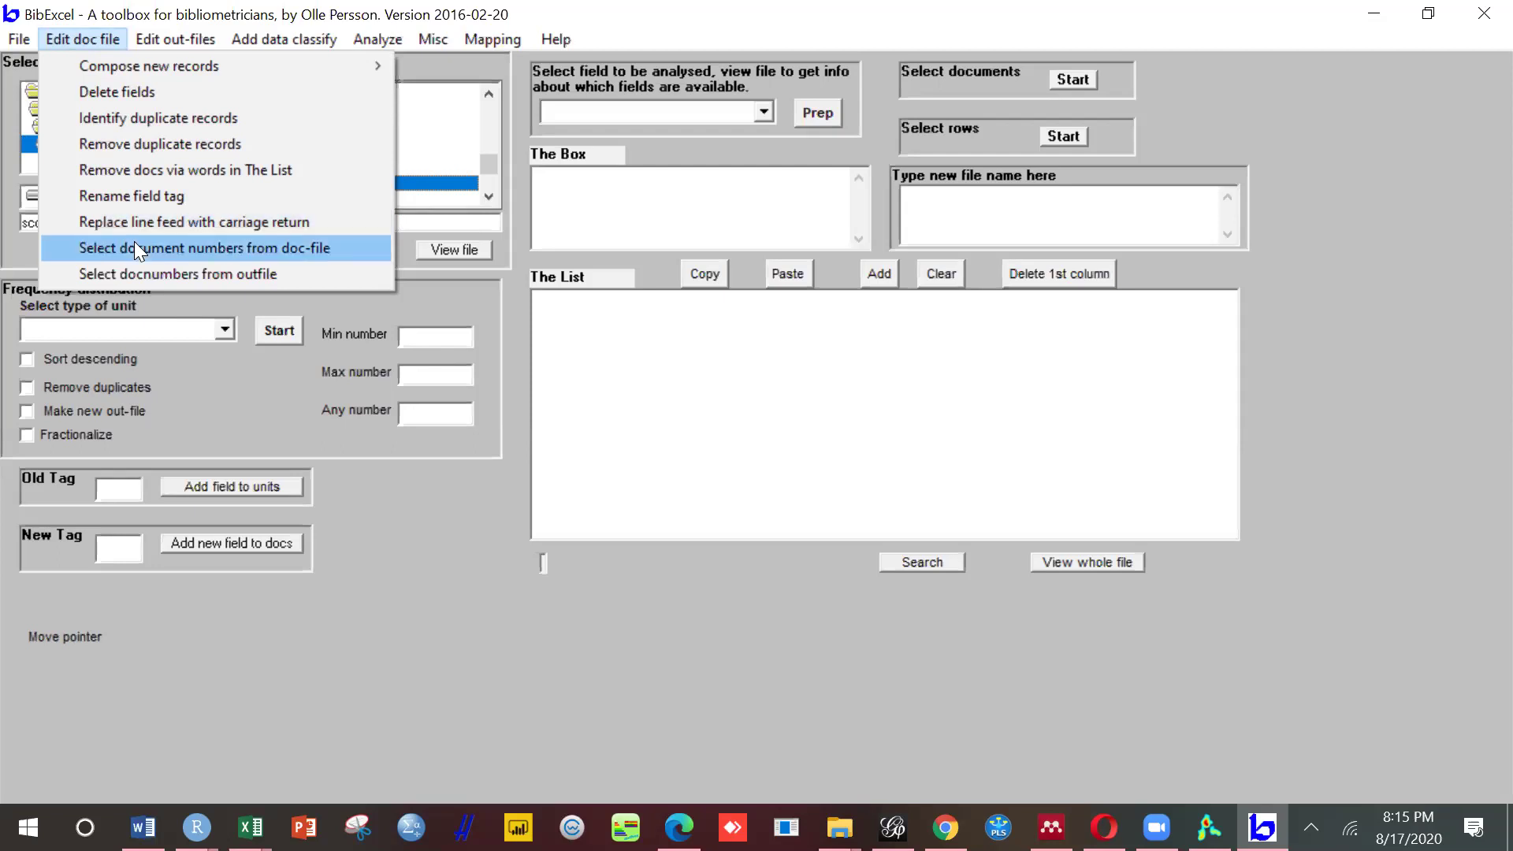
pyautogui.click(158, 226)
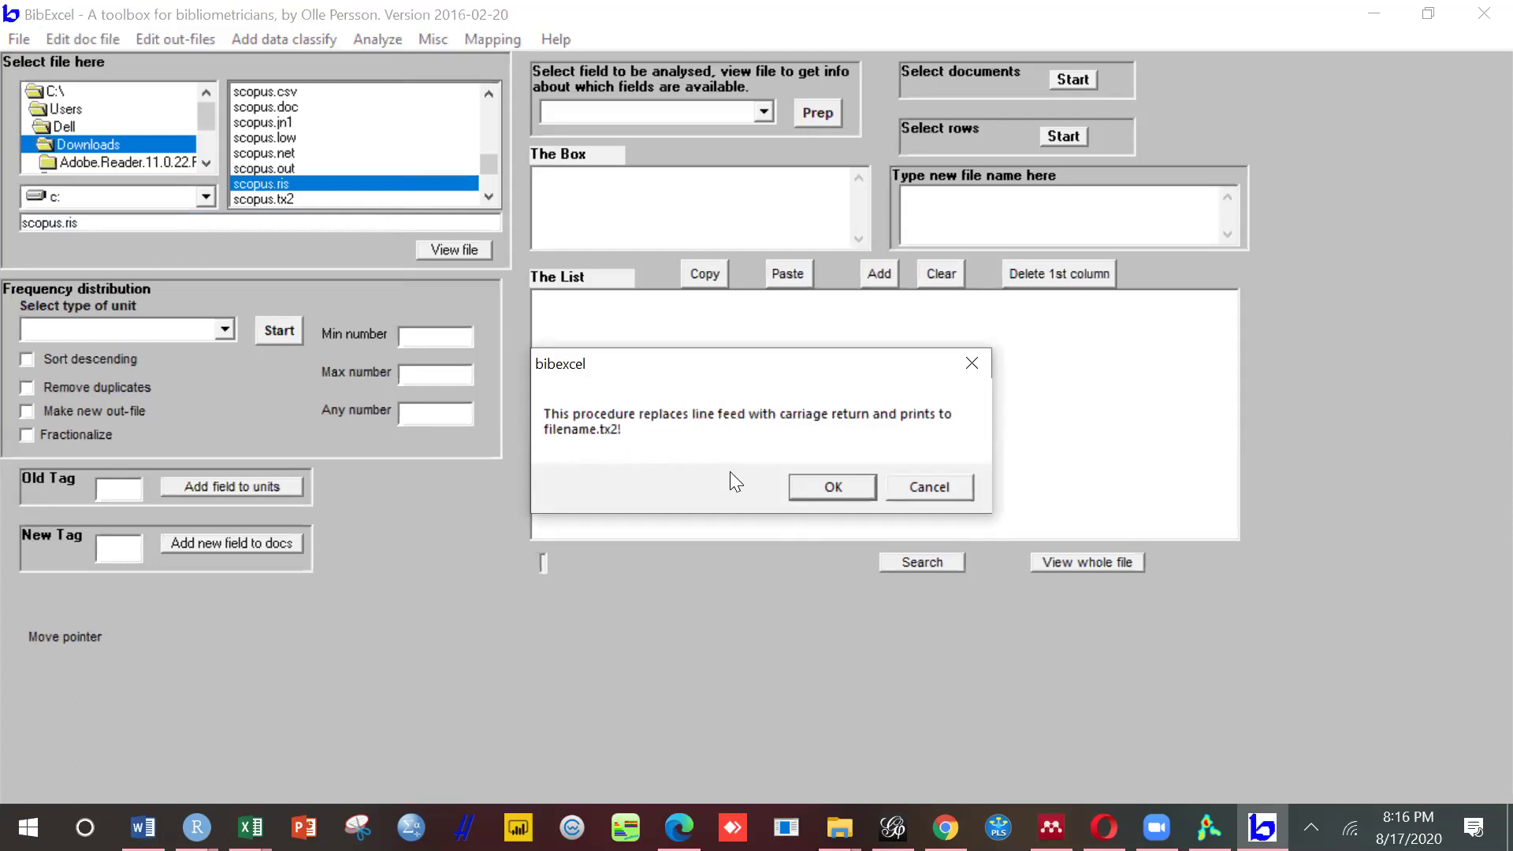
pyautogui.click(829, 488)
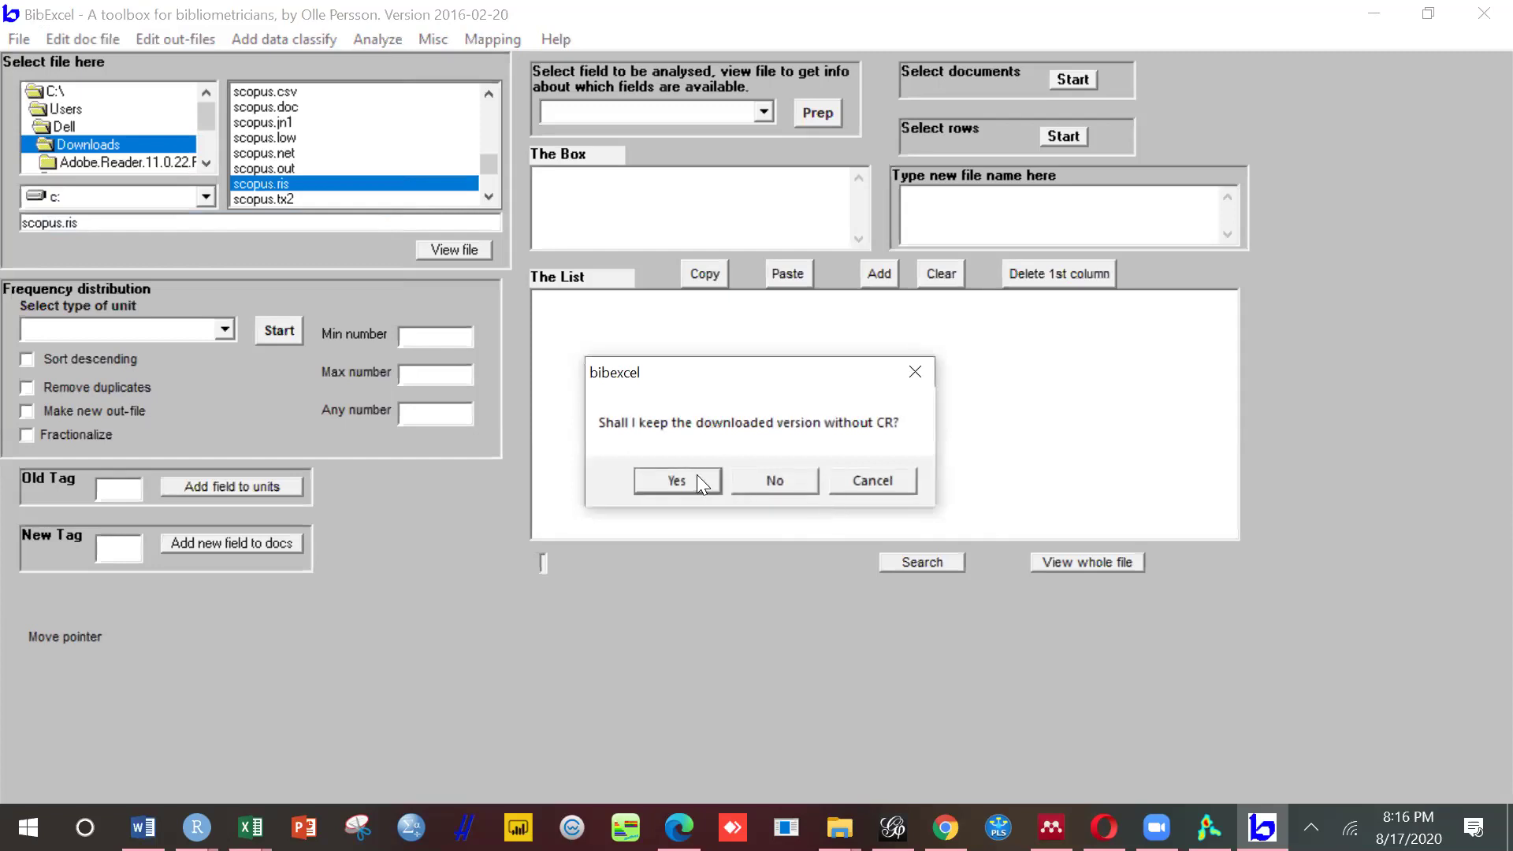
pyautogui.click(696, 475)
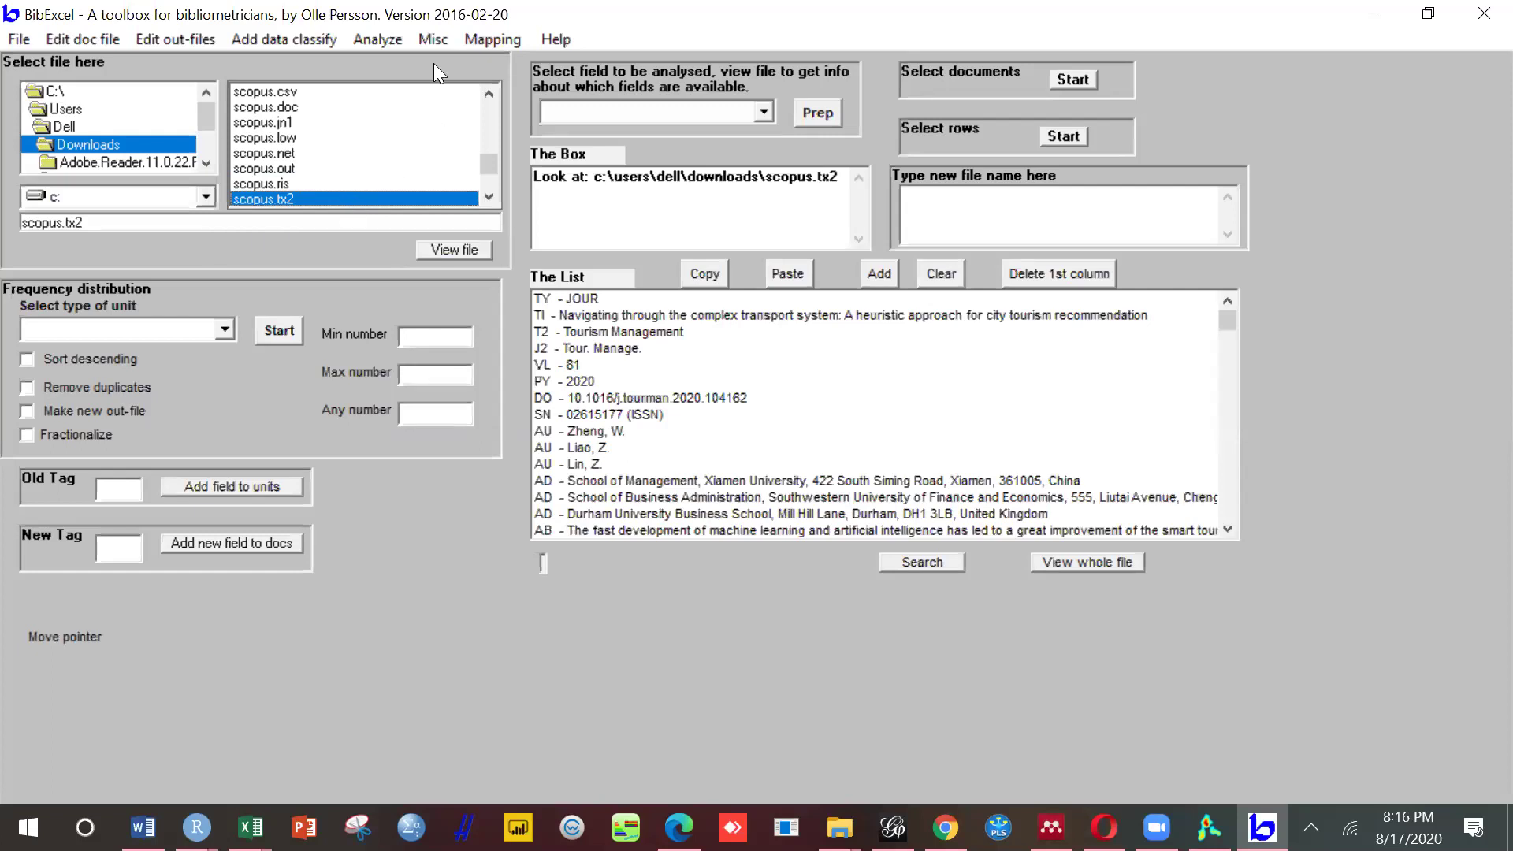
# Step: Convert scopus.tx2 from Scopus RIS format to Dialog format
pyautogui.click(434, 41)
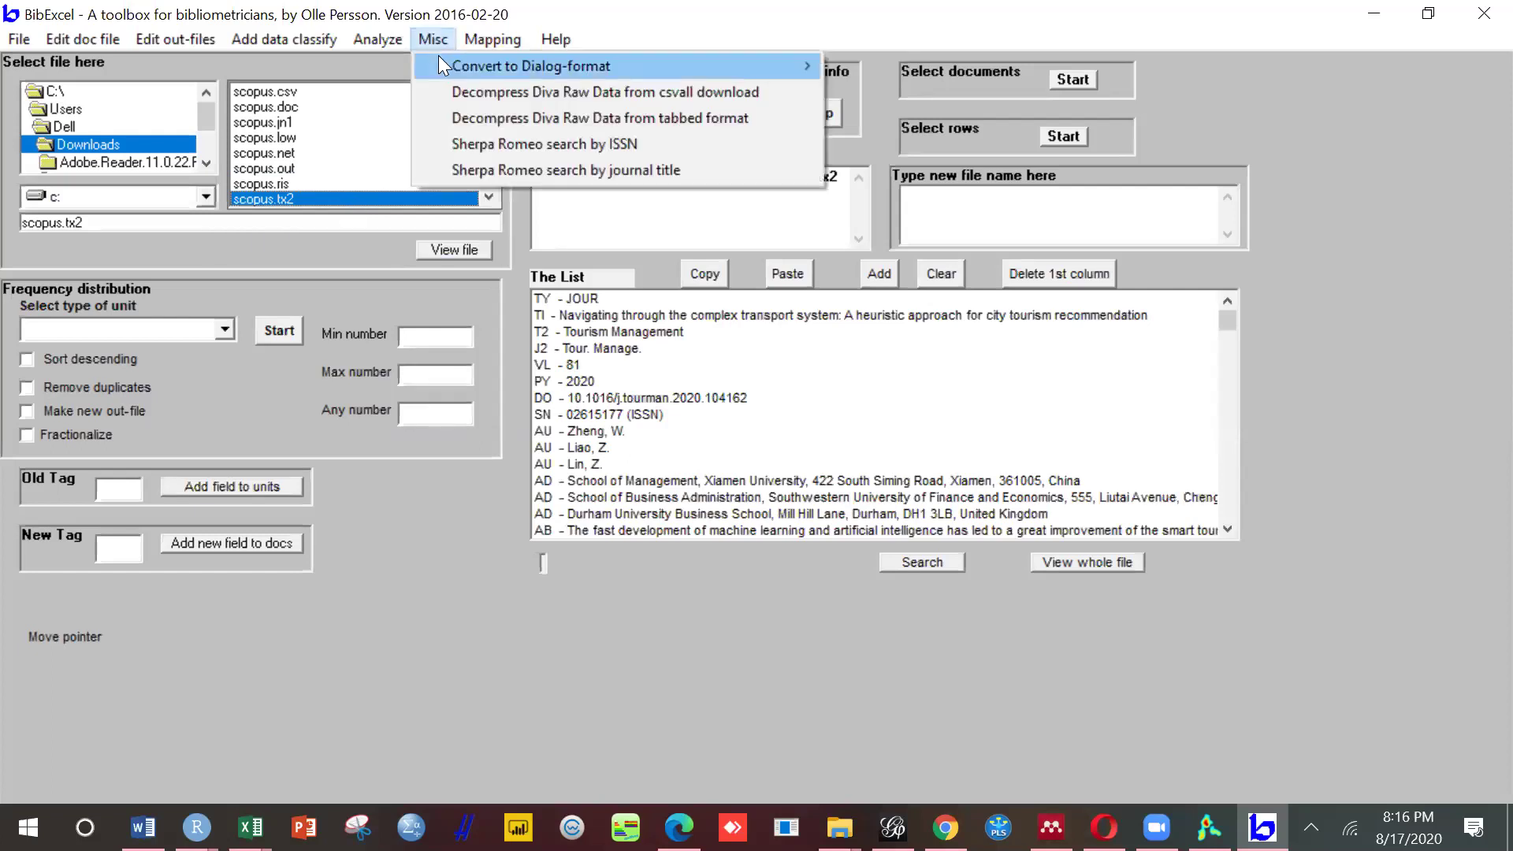
pyautogui.moveTo(439, 59)
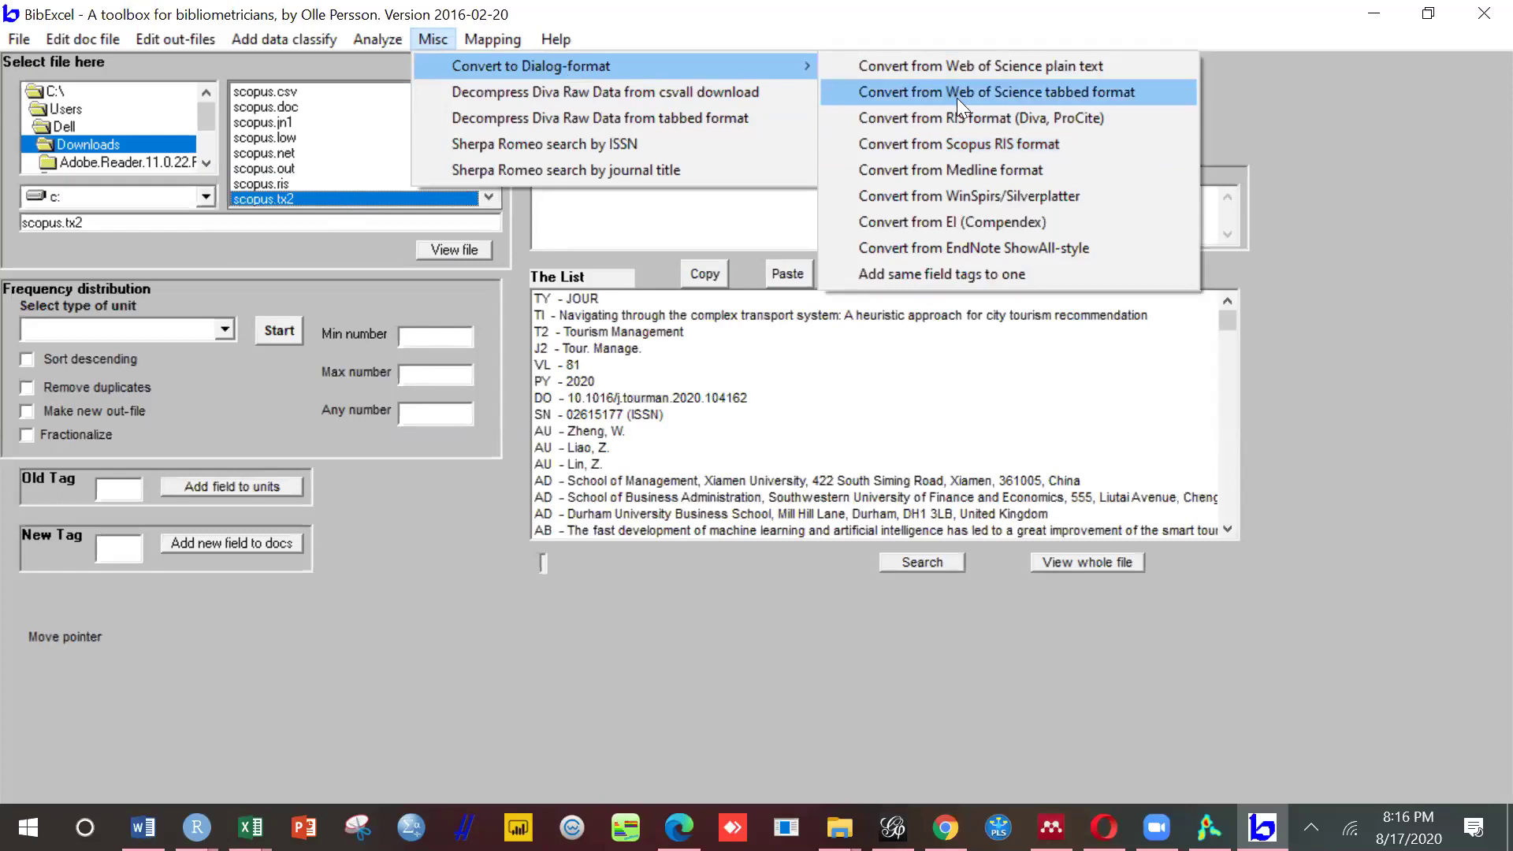
pyautogui.click(938, 145)
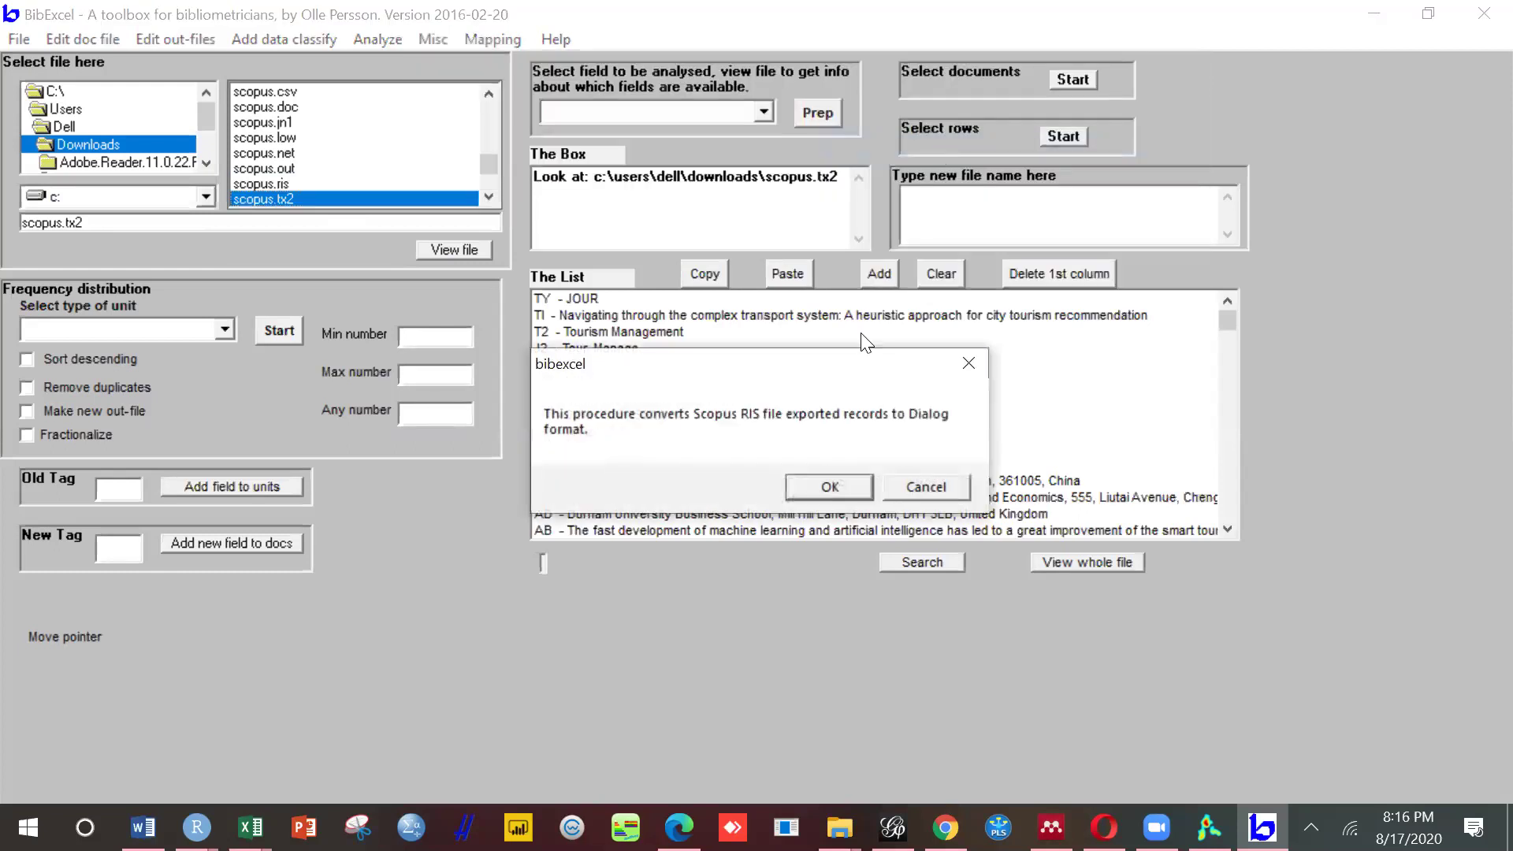
pyautogui.click(819, 494)
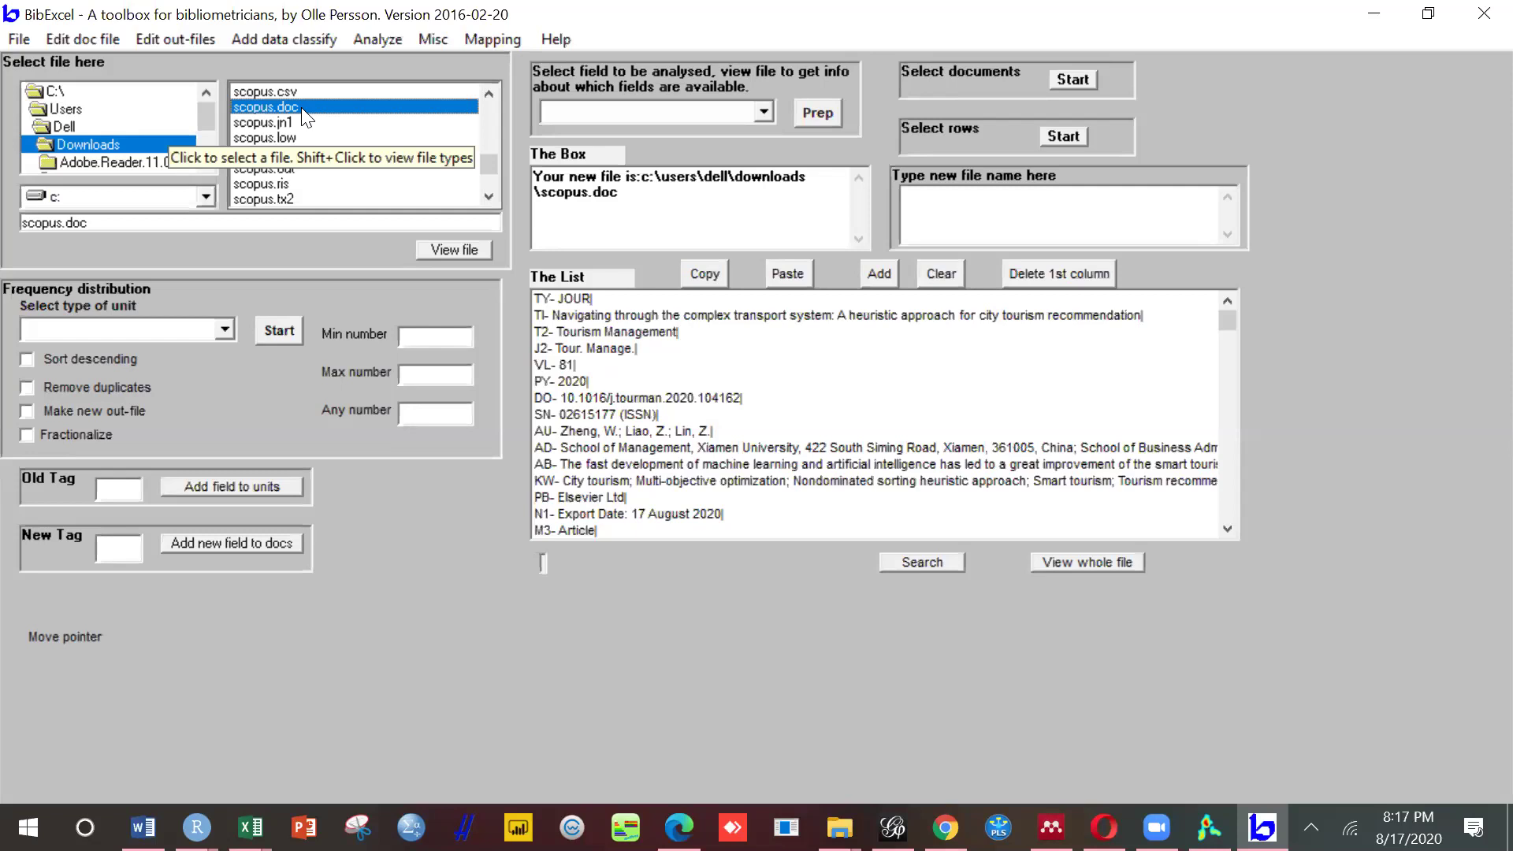
# Step: Set the old tag to CD and try to add that field to units with / as delimiter, overwriting scopus.jn1
pyautogui.click(119, 487)
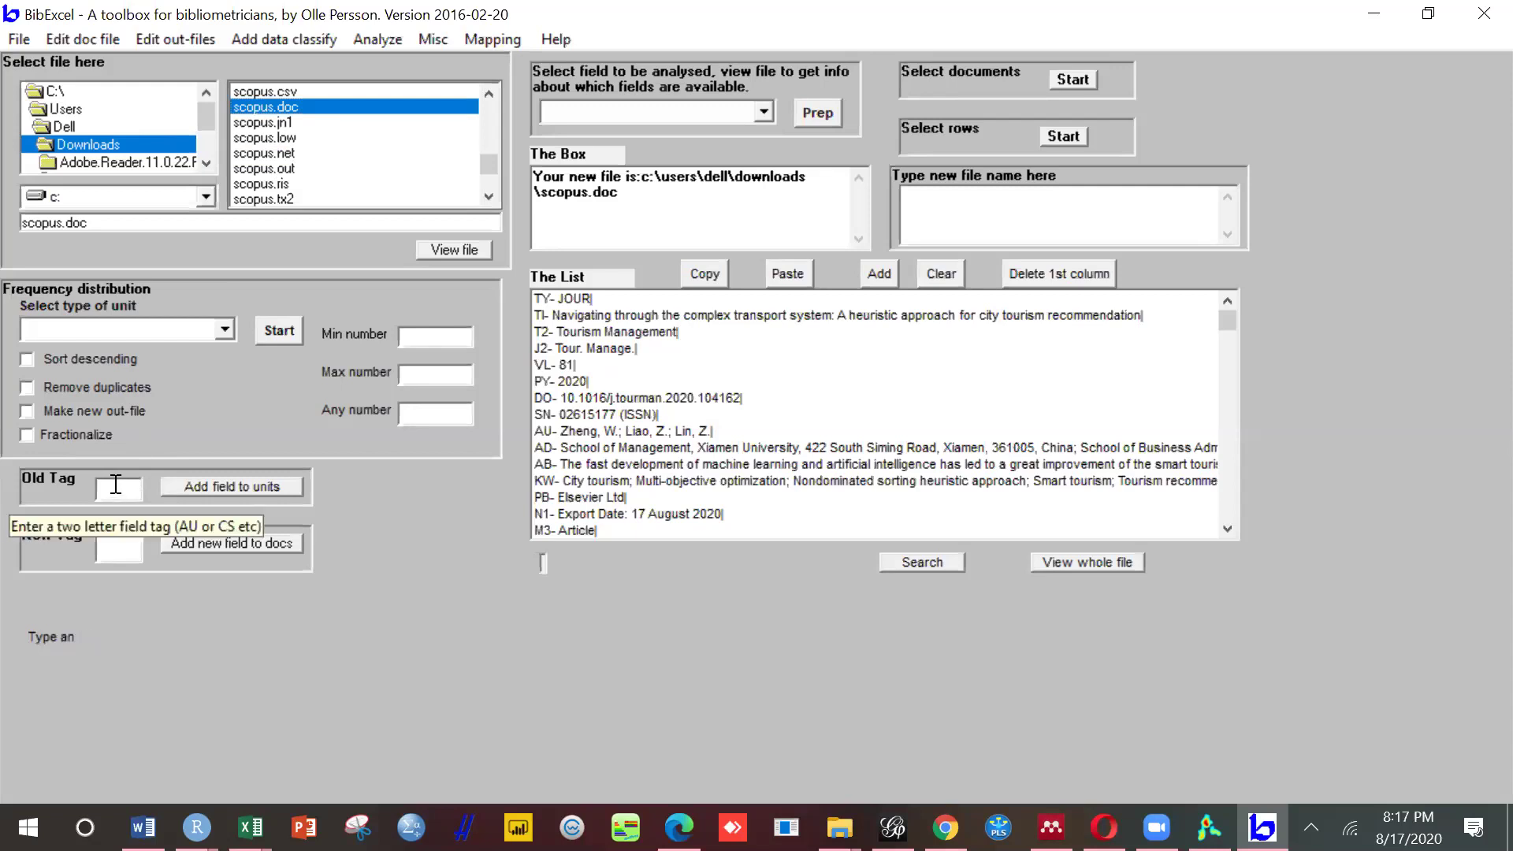
pyautogui.write('C')
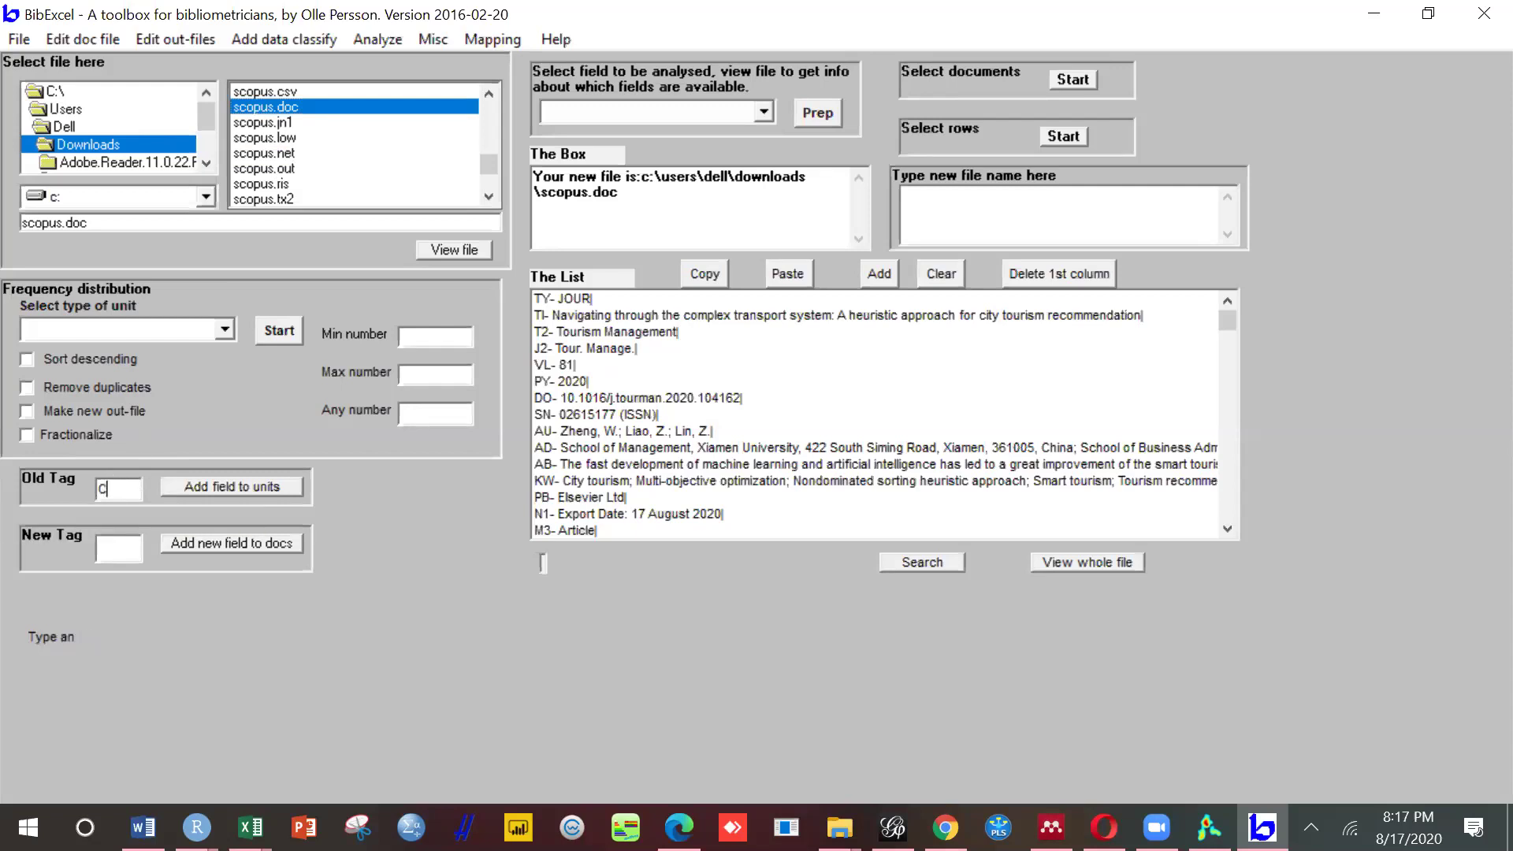
pyautogui.write('D')
pyautogui.click(269, 487)
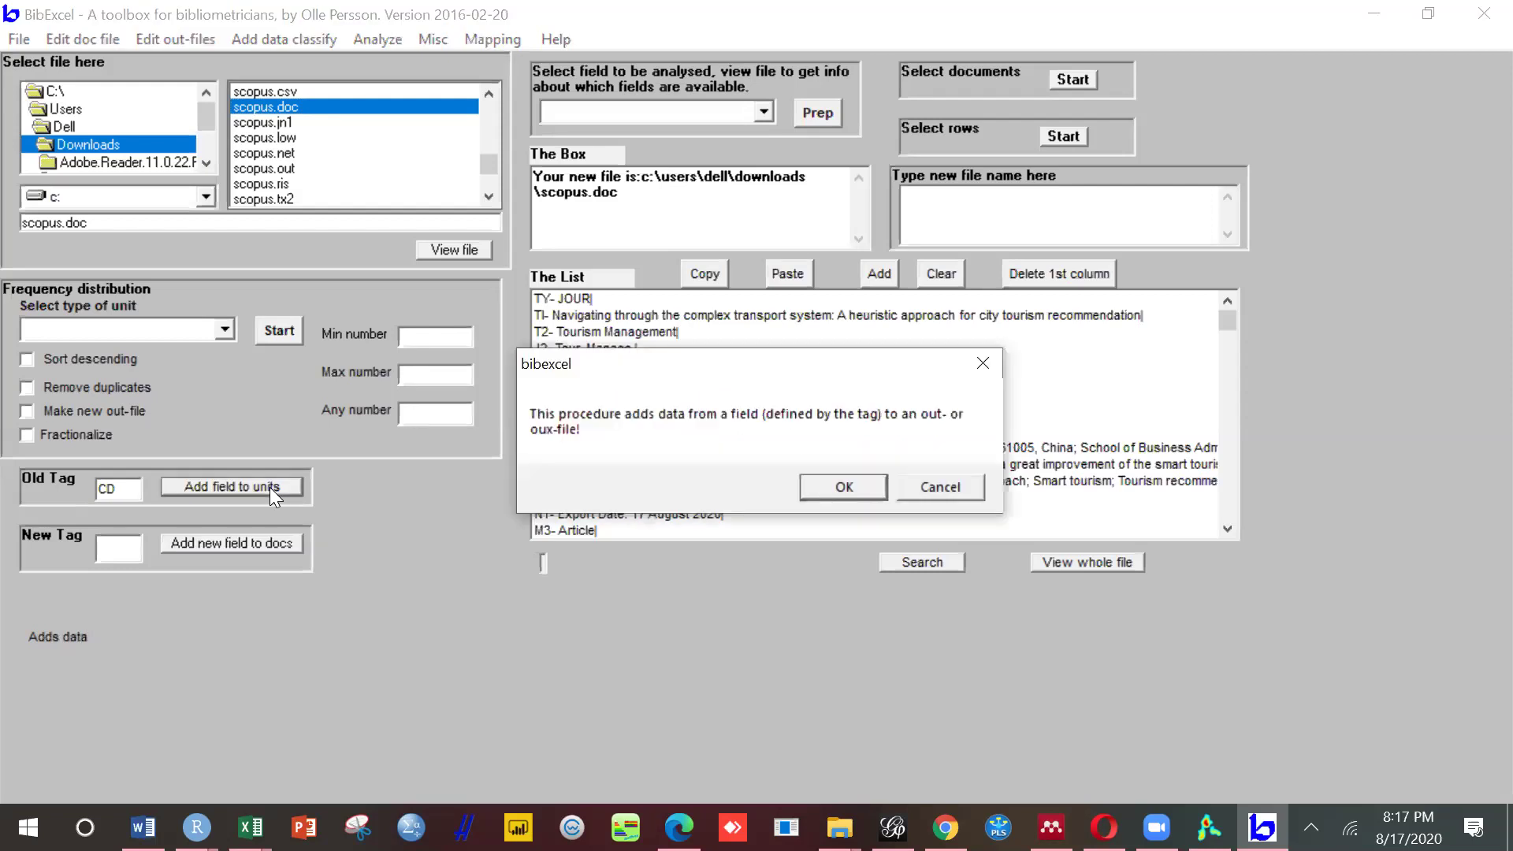
pyautogui.click(826, 482)
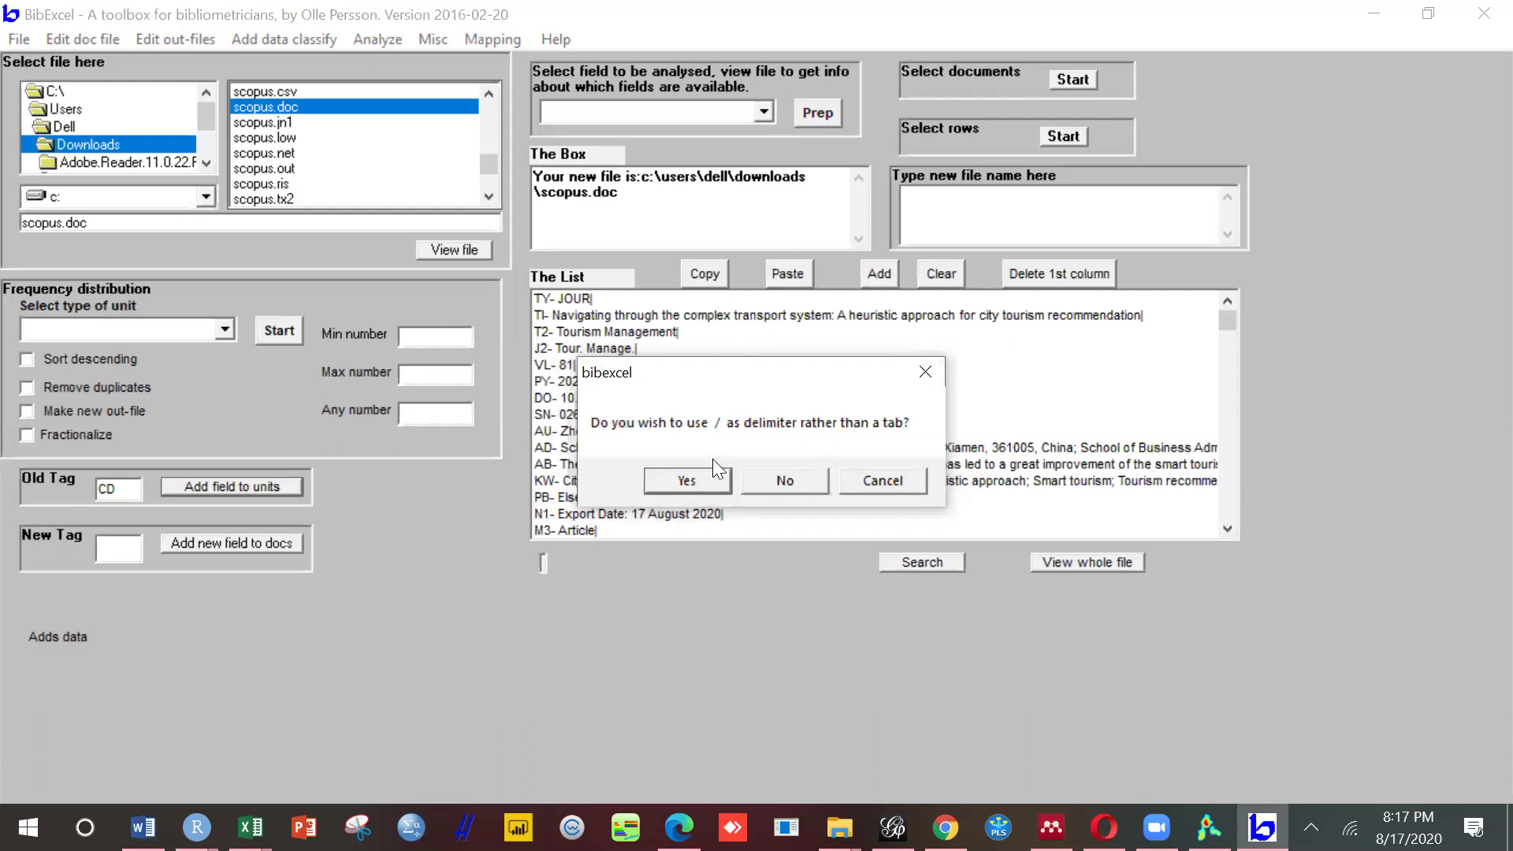
pyautogui.click(690, 477)
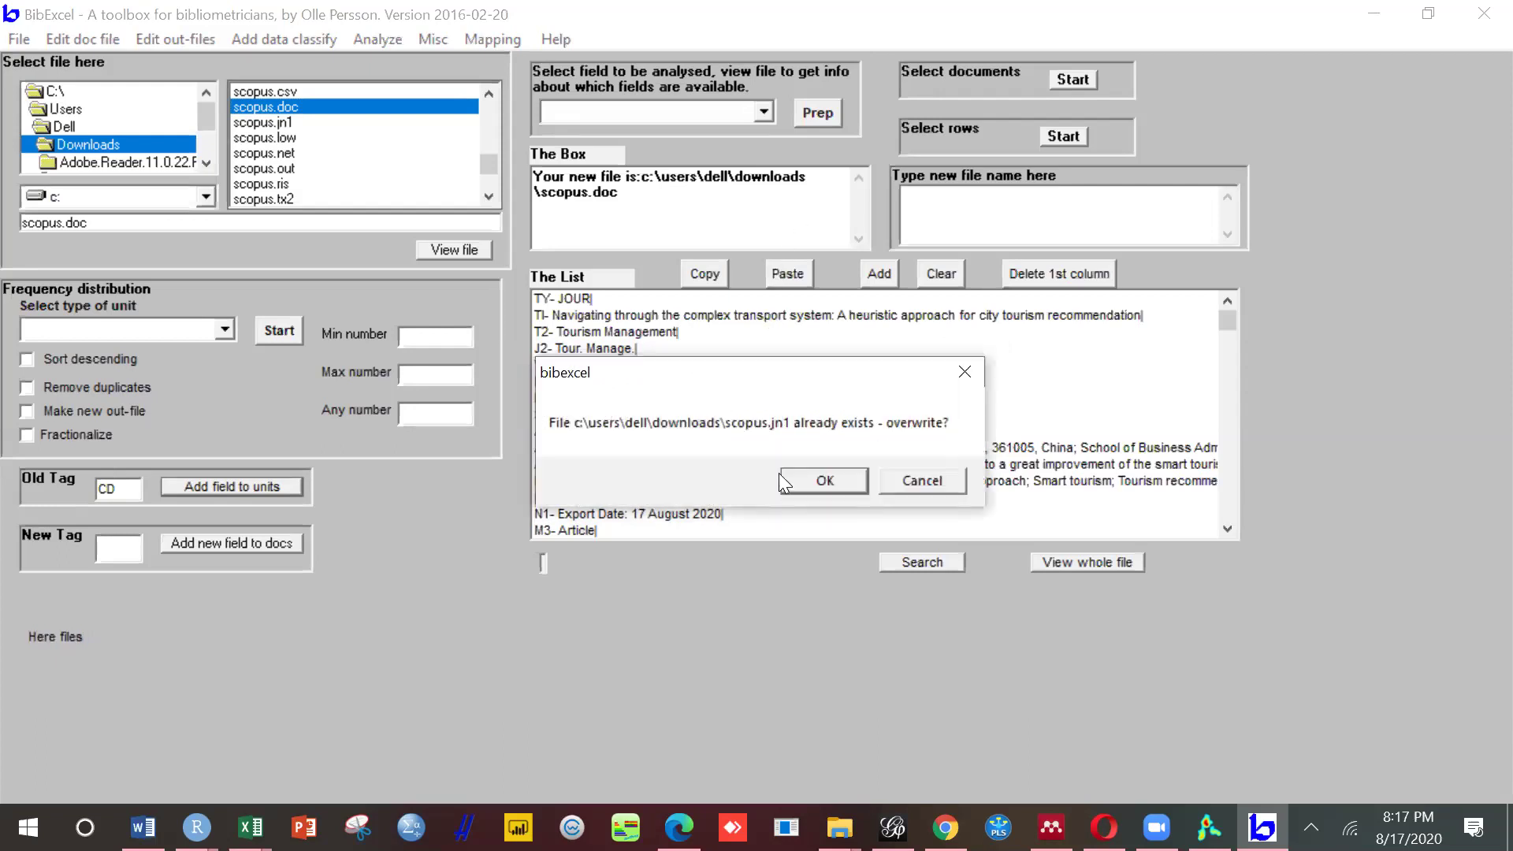
pyautogui.click(811, 488)
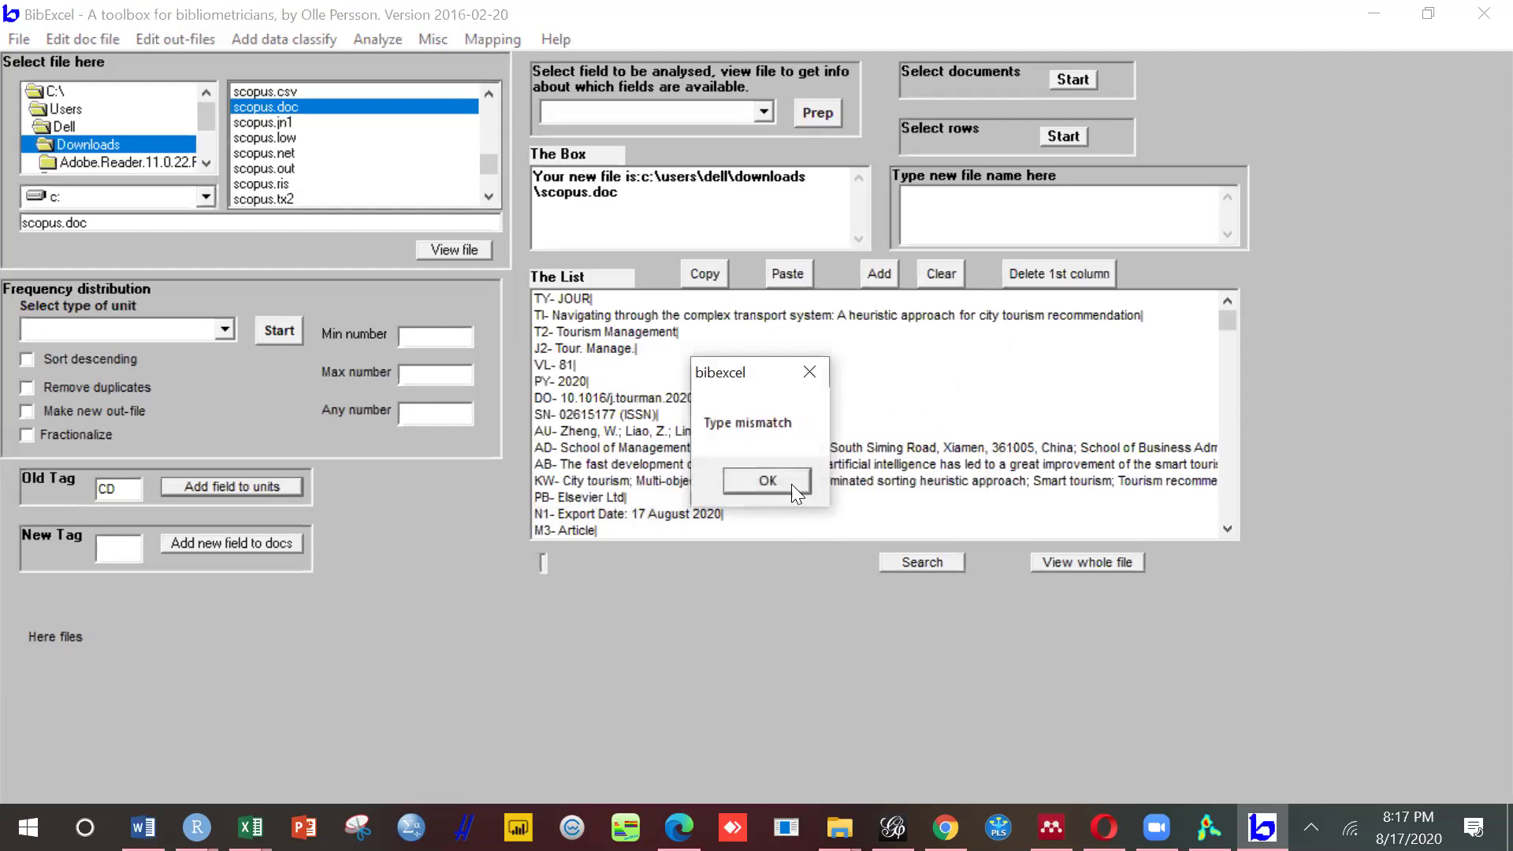
pyautogui.click(791, 484)
pyautogui.click(225, 485)
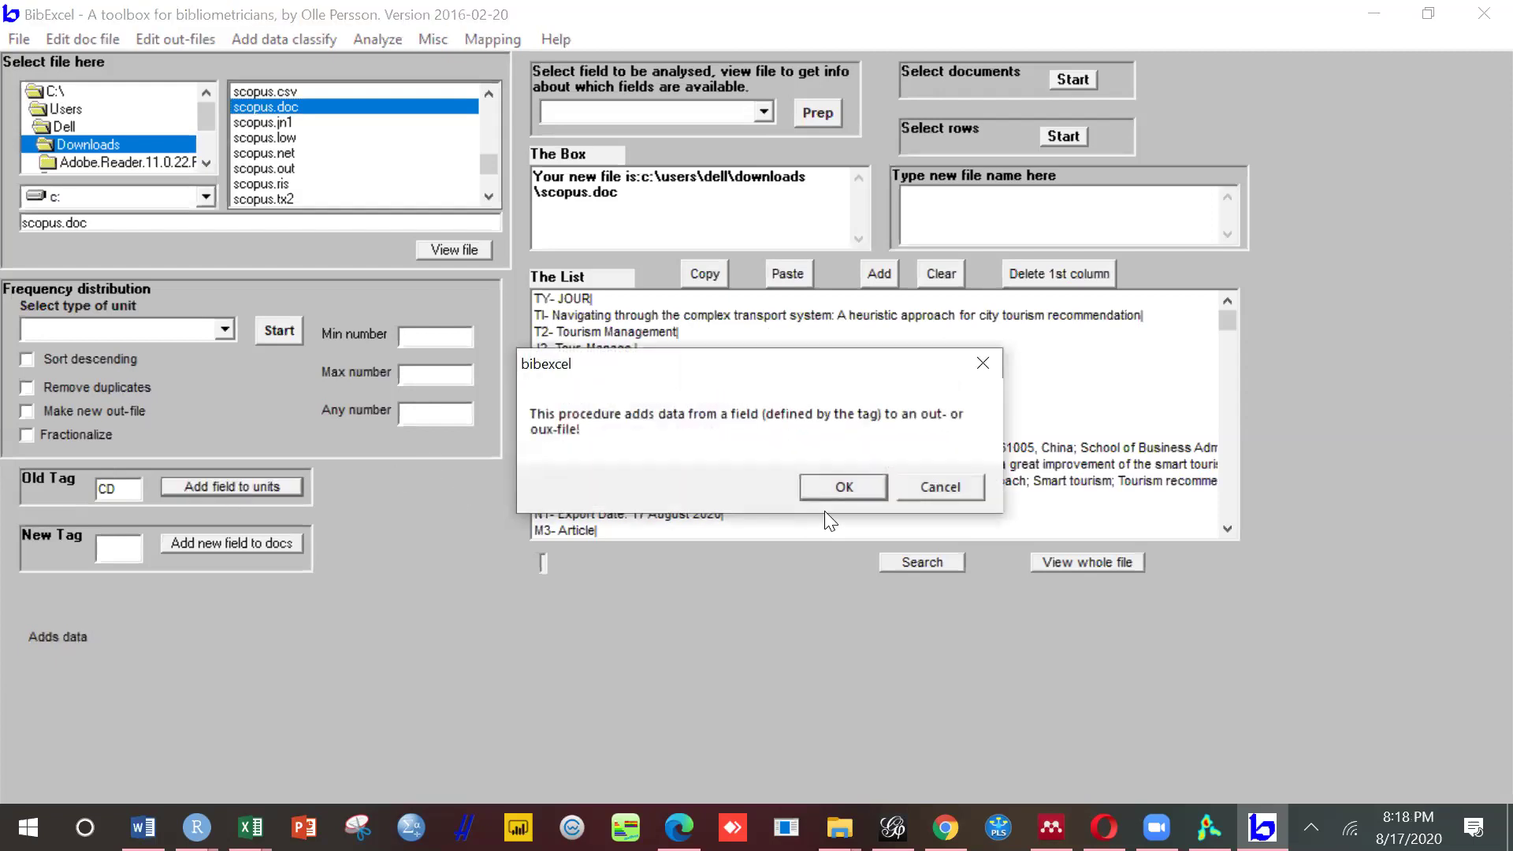
pyautogui.click(983, 363)
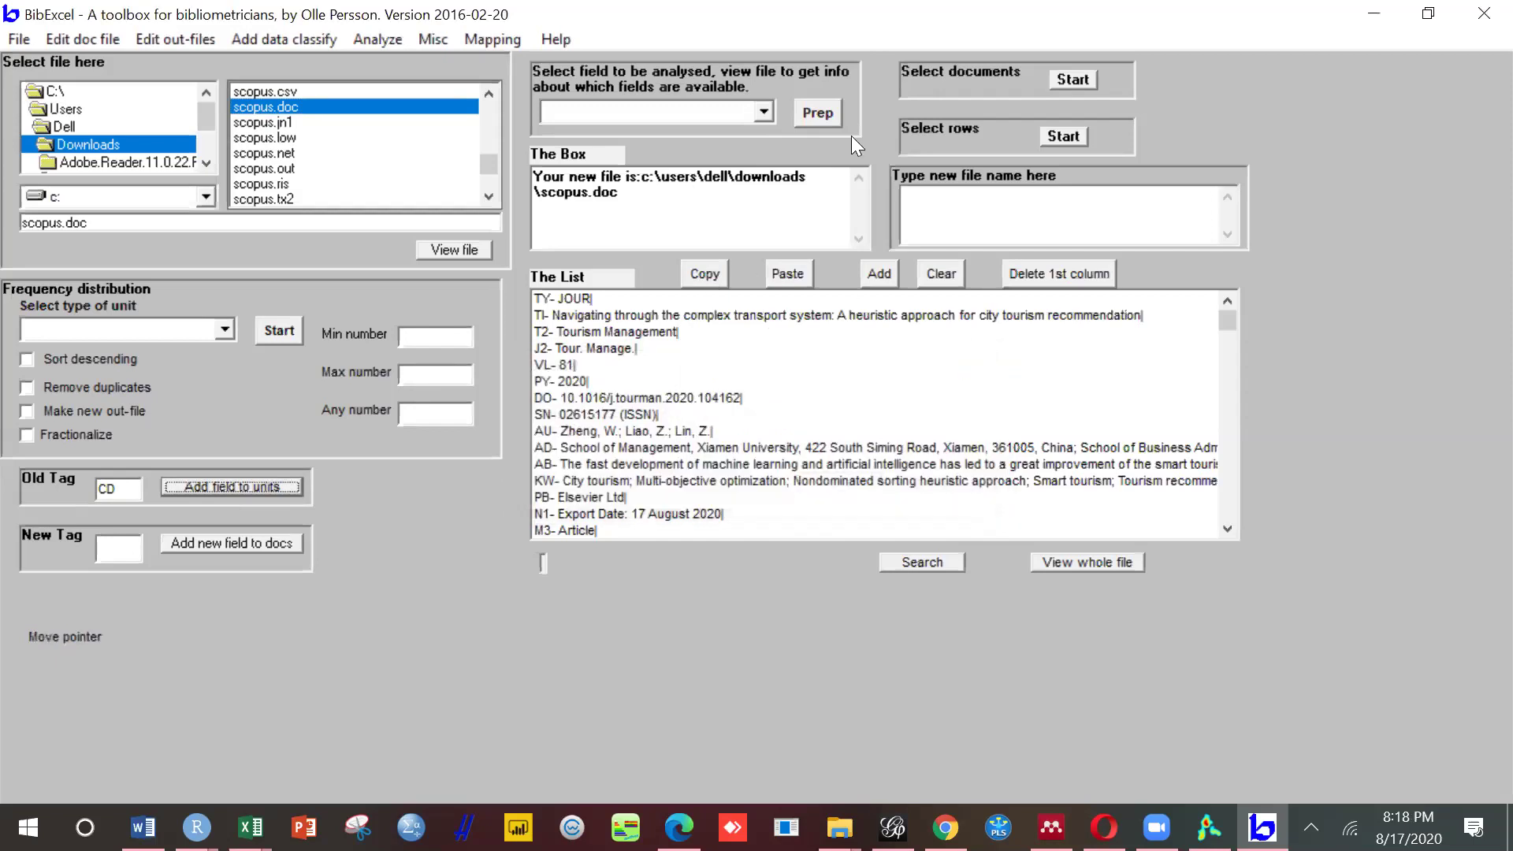
# Step: Prepare an out-file from scopus.doc using Any ; separated field, overwriting scopus.out and keeping the ordering of units
pyautogui.click(763, 112)
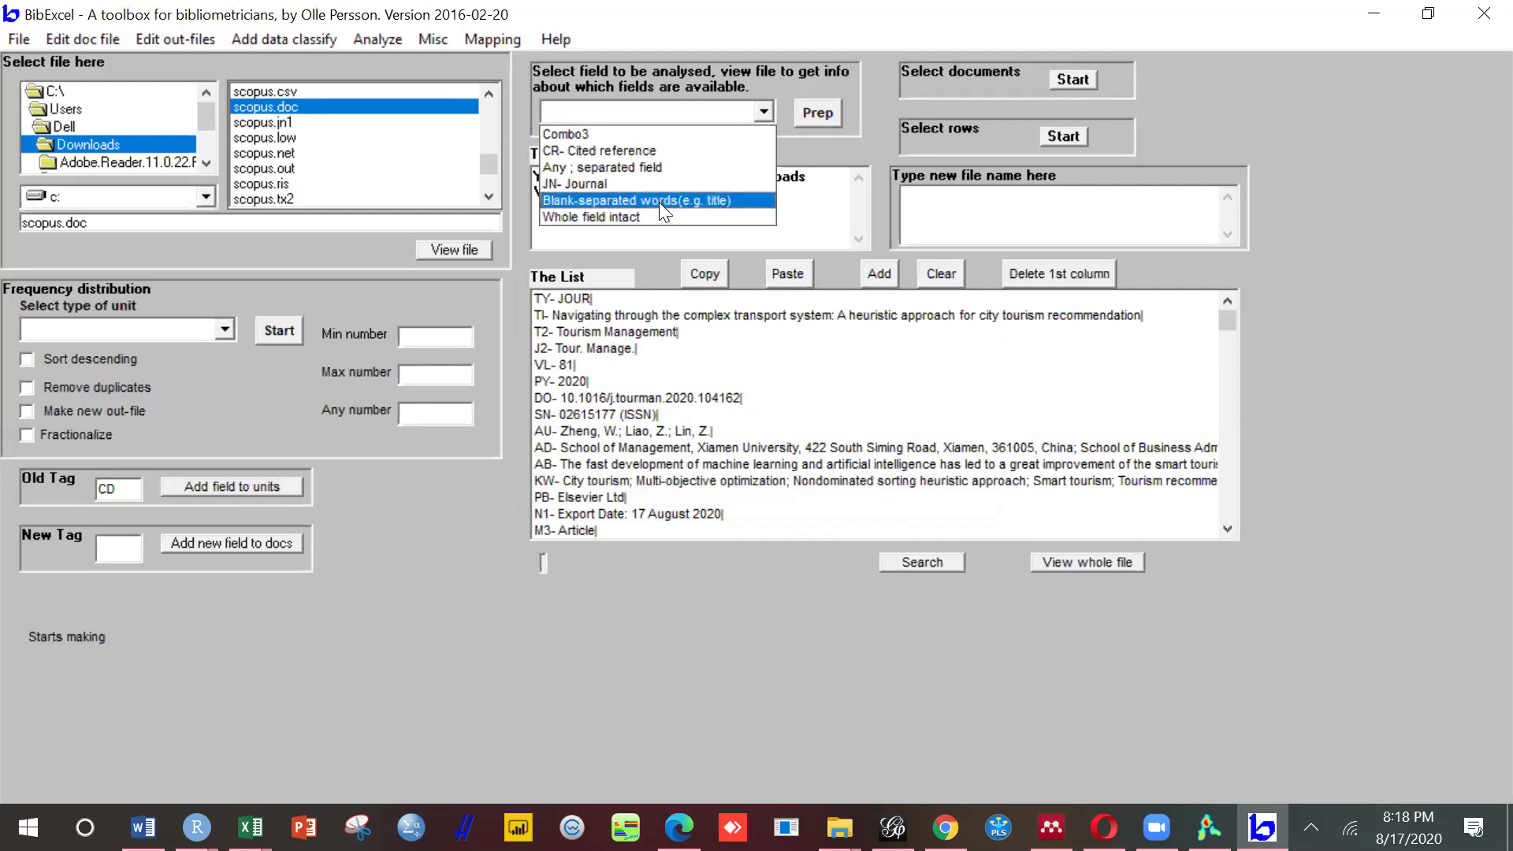
pyautogui.click(630, 163)
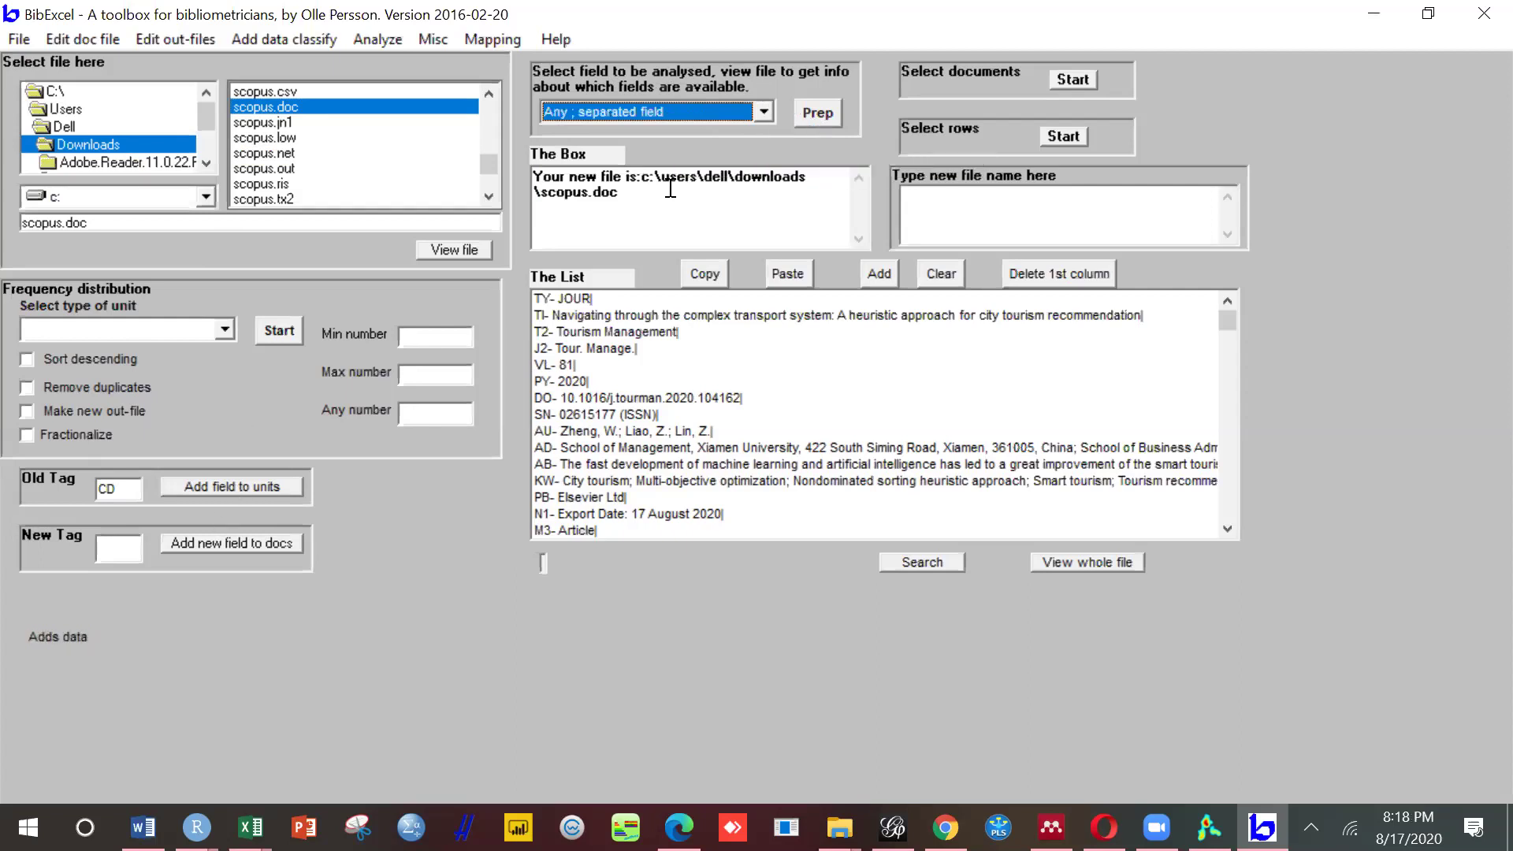
pyautogui.click(822, 112)
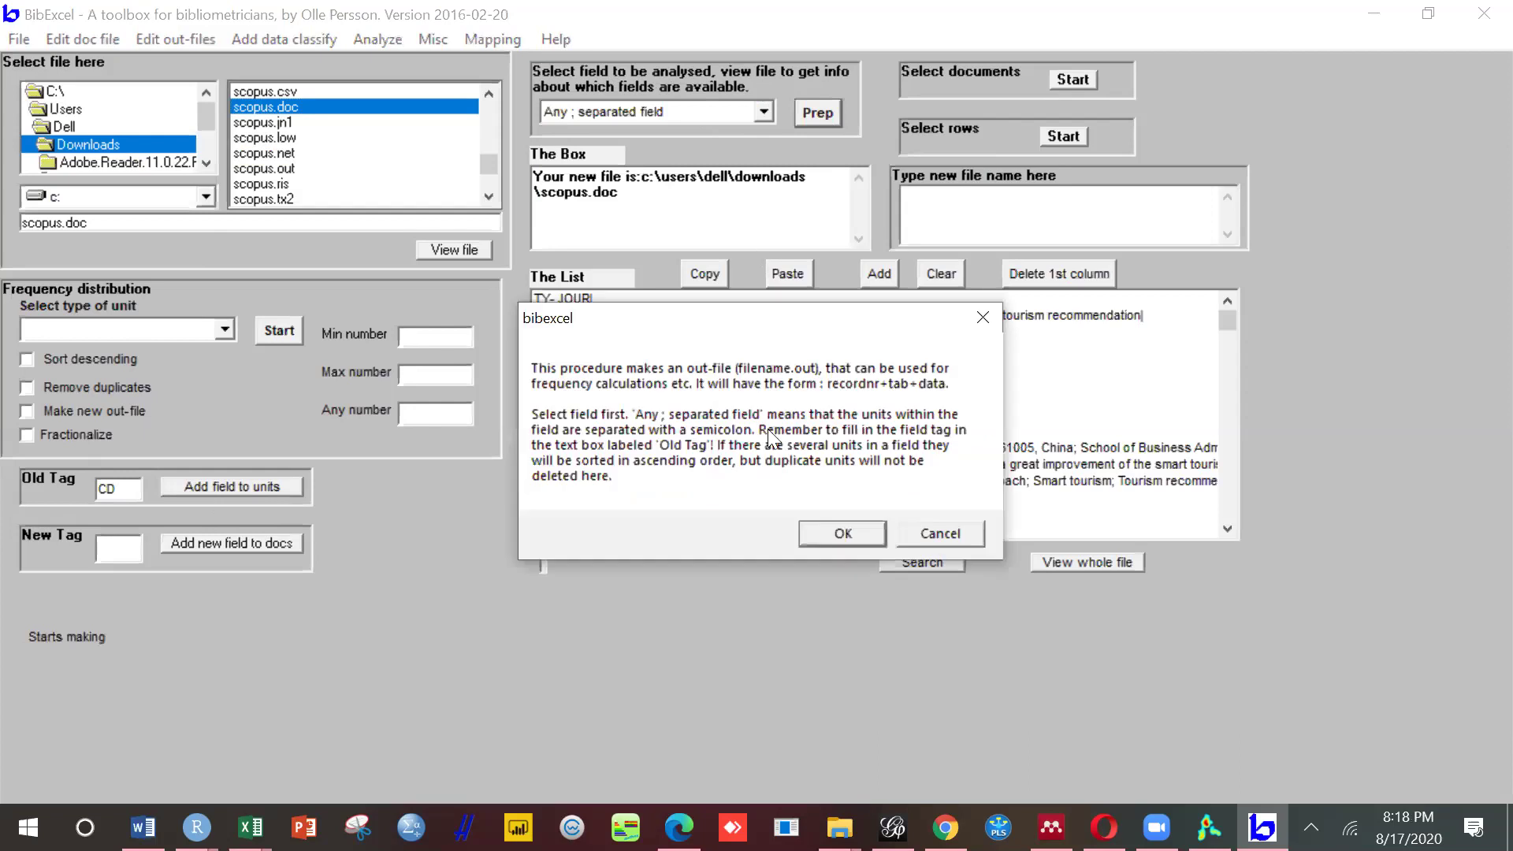
pyautogui.click(825, 528)
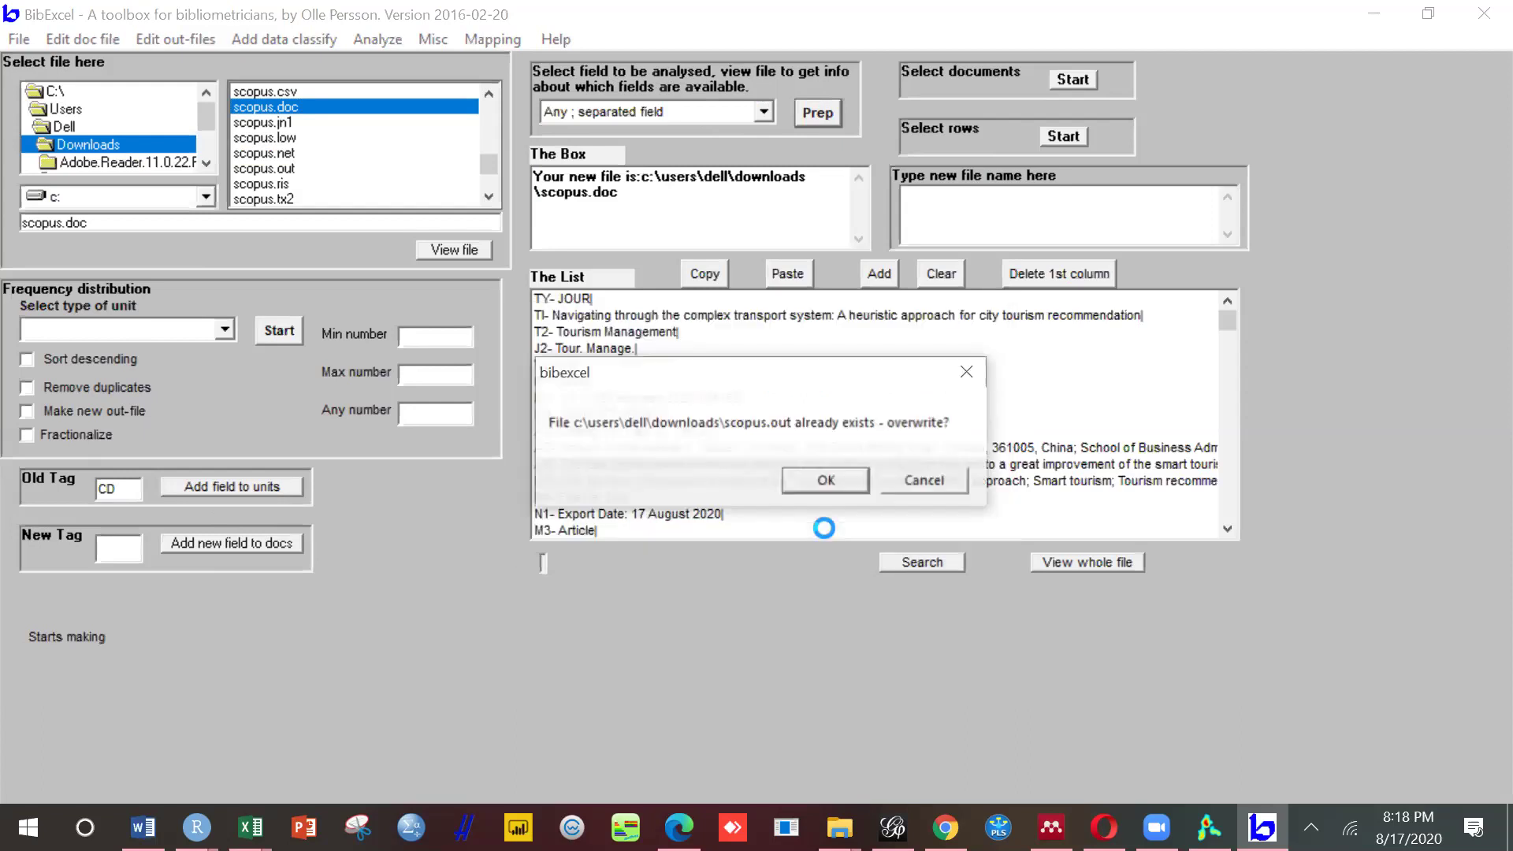
pyautogui.click(838, 483)
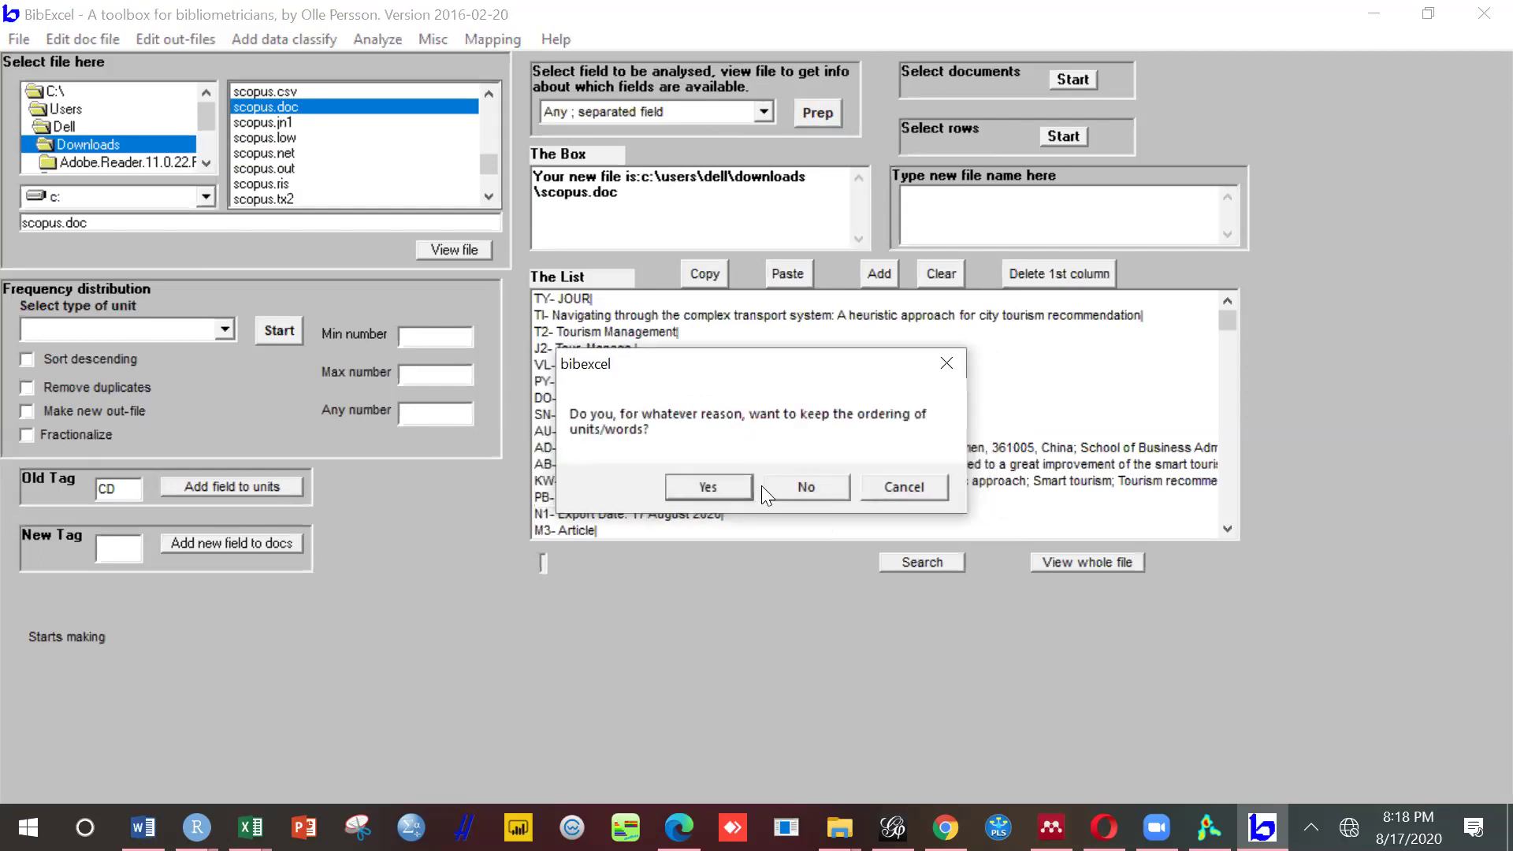
pyautogui.click(721, 486)
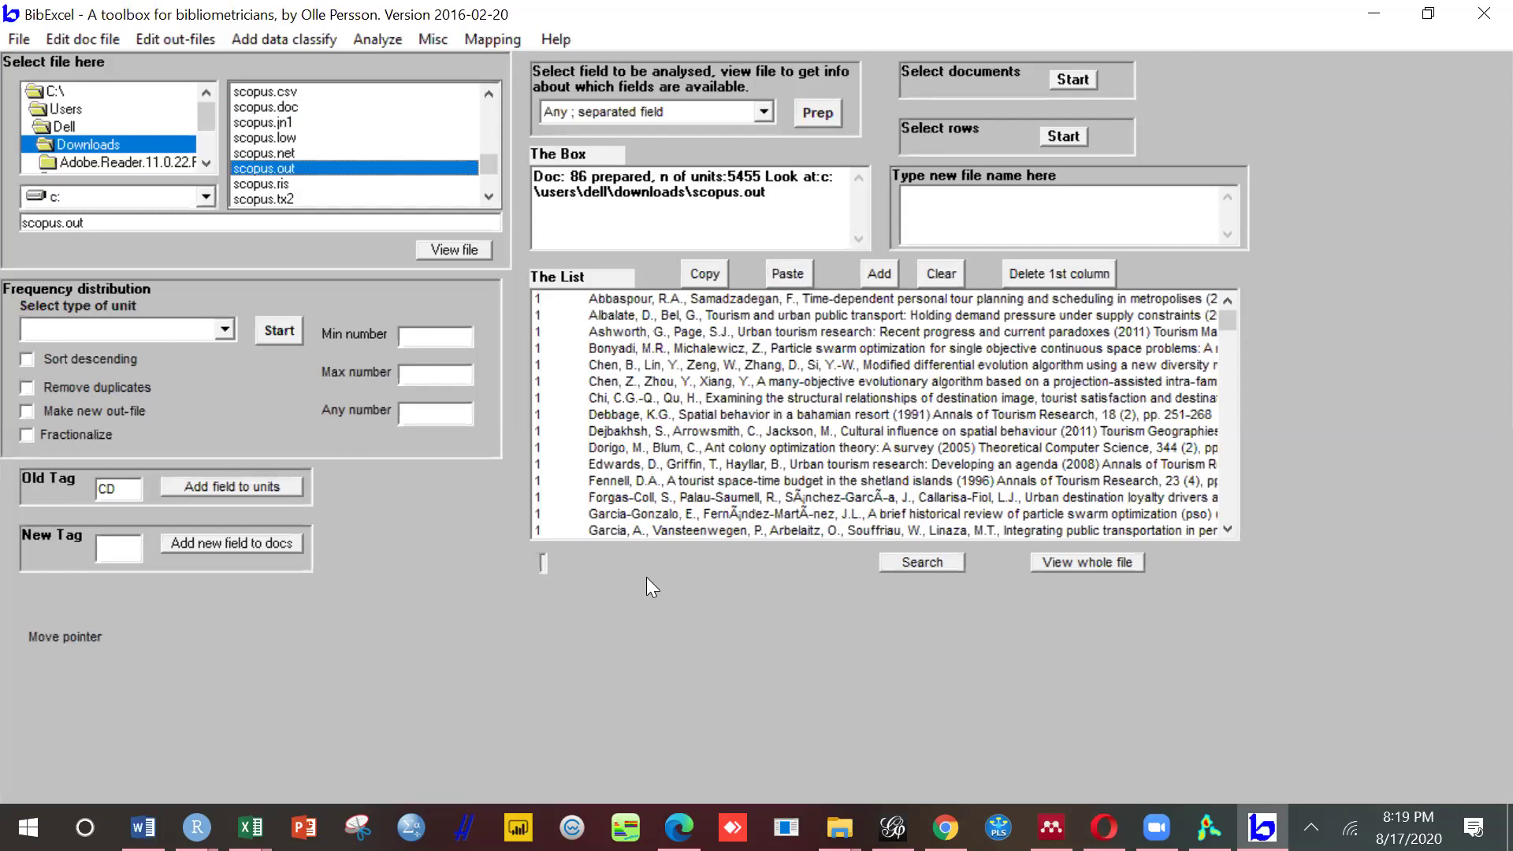
# Step: Try to convert the upper and lower case of scopus.ris with the option good for cited reference strings, overwriting scopus.low
pyautogui.press('Down')
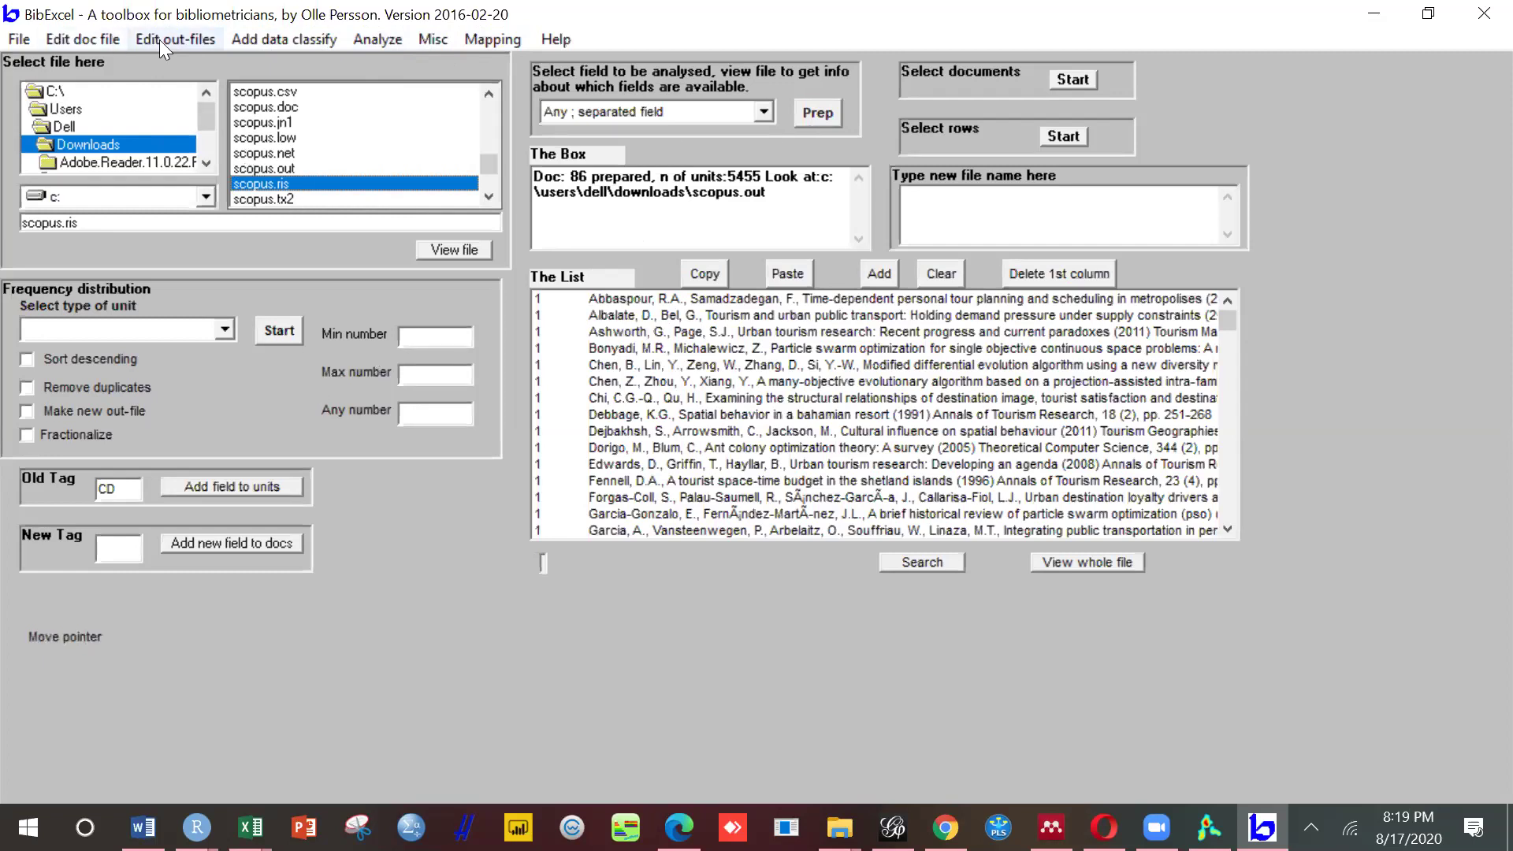
pyautogui.click(363, 40)
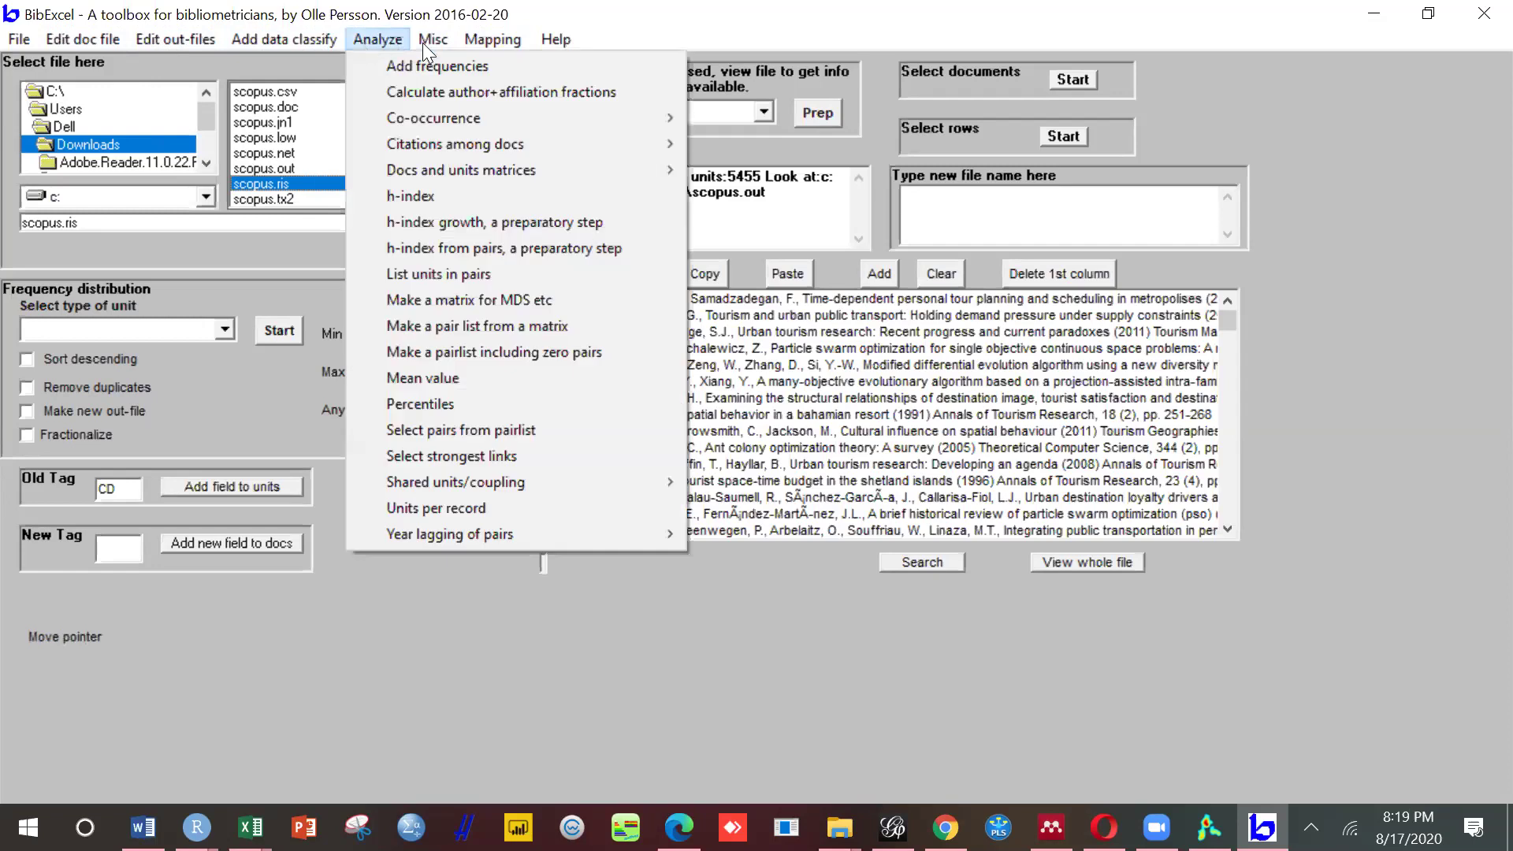
pyautogui.moveTo(438, 42)
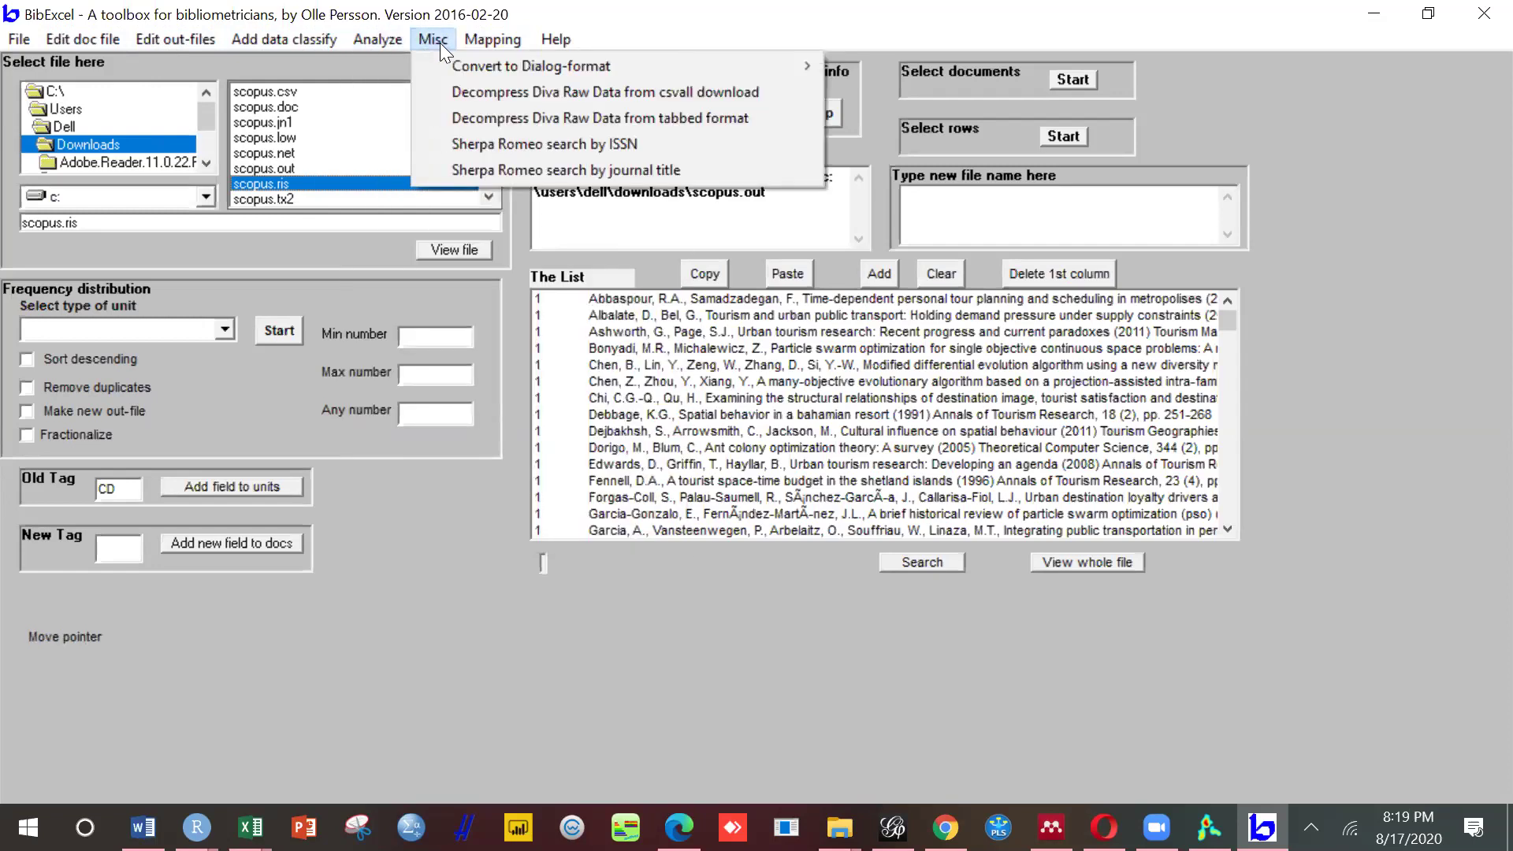
pyautogui.moveTo(185, 47)
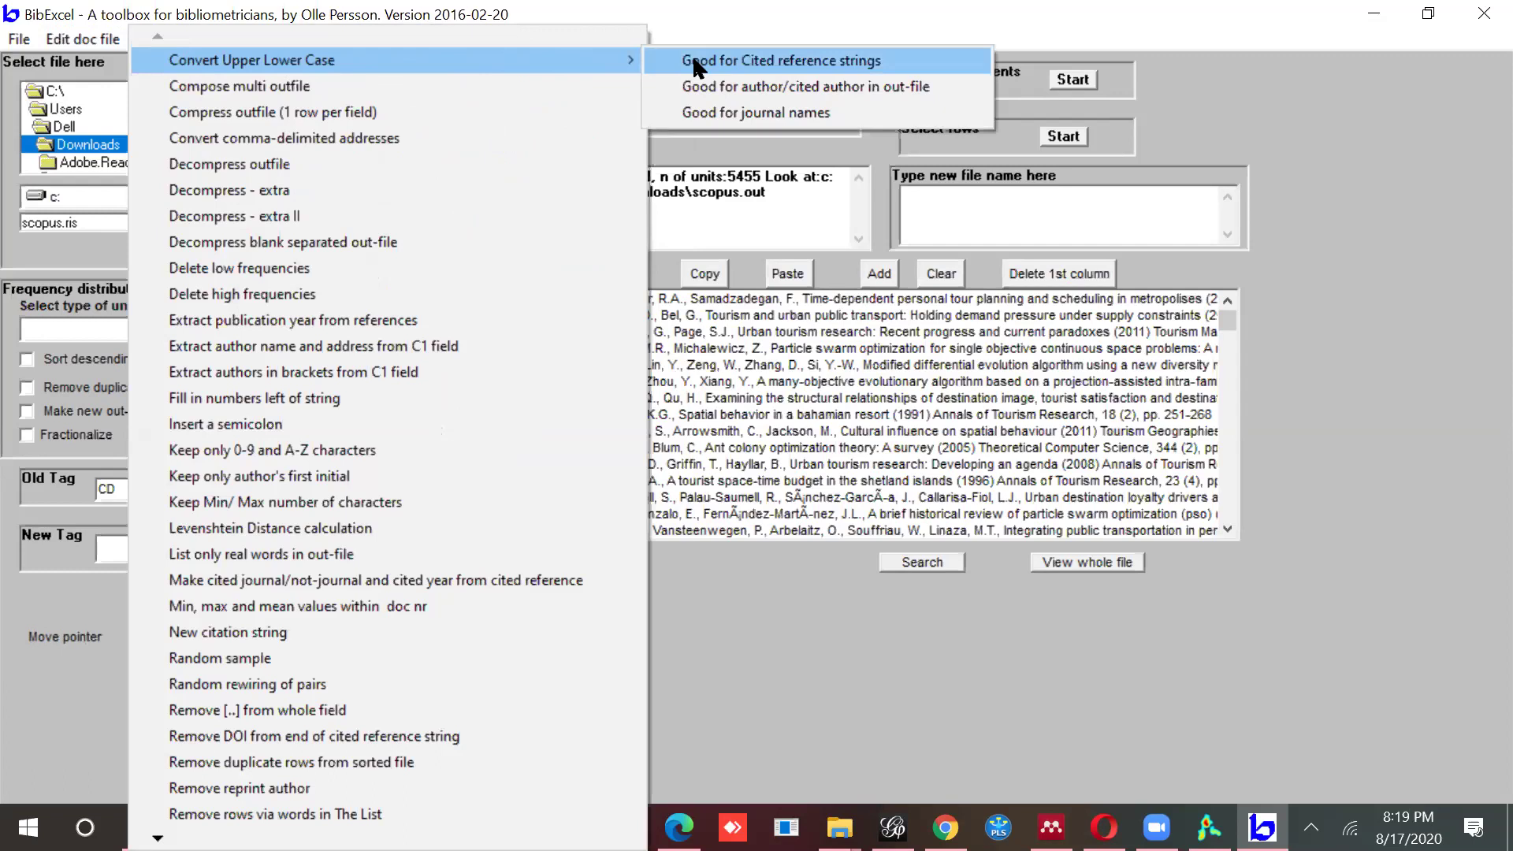
pyautogui.click(827, 577)
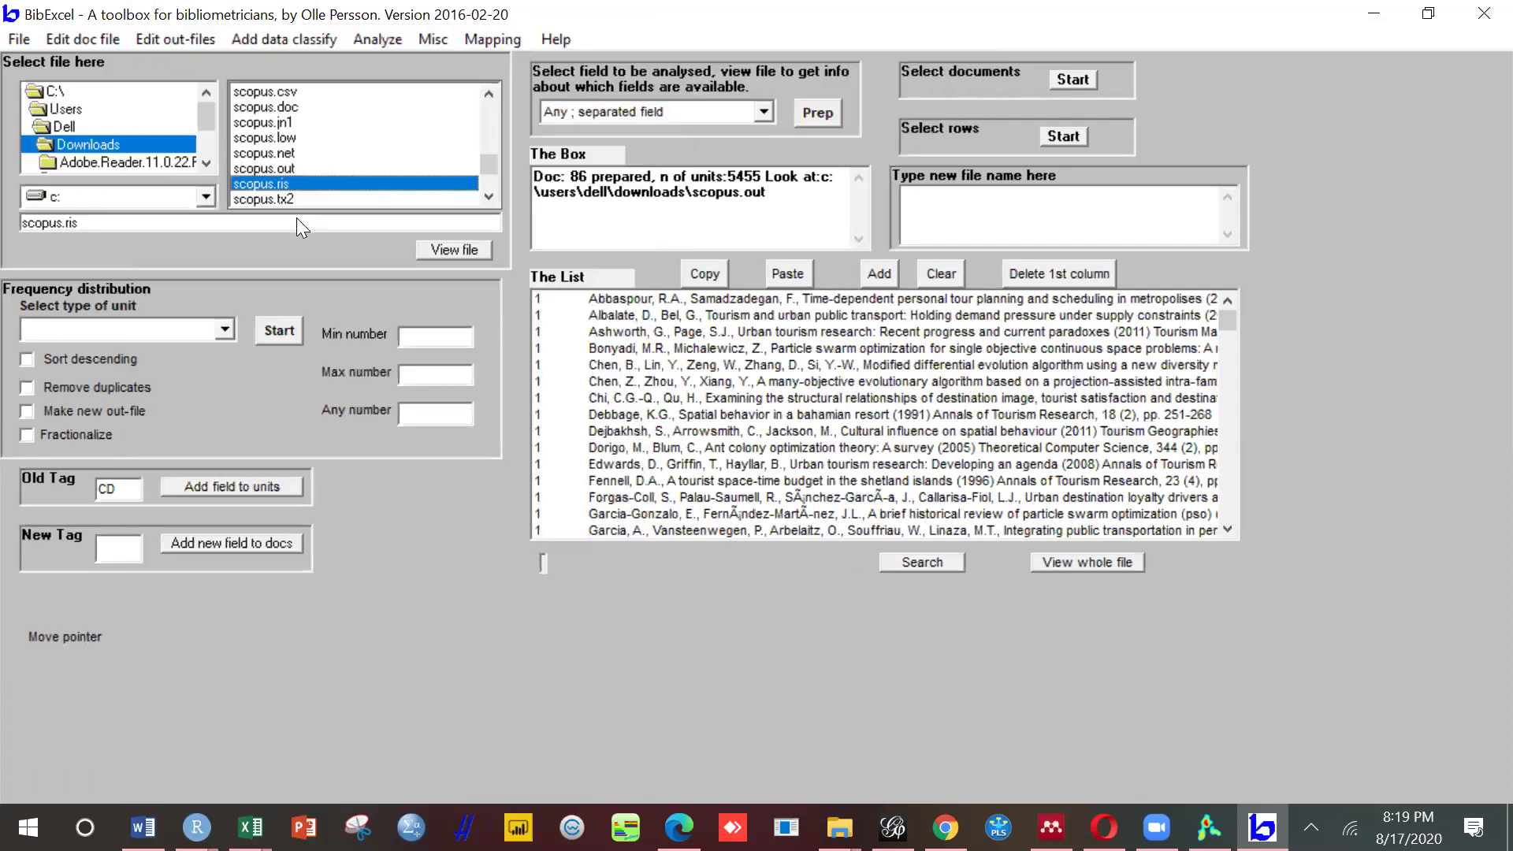
pyautogui.click(196, 36)
pyautogui.moveTo(308, 59)
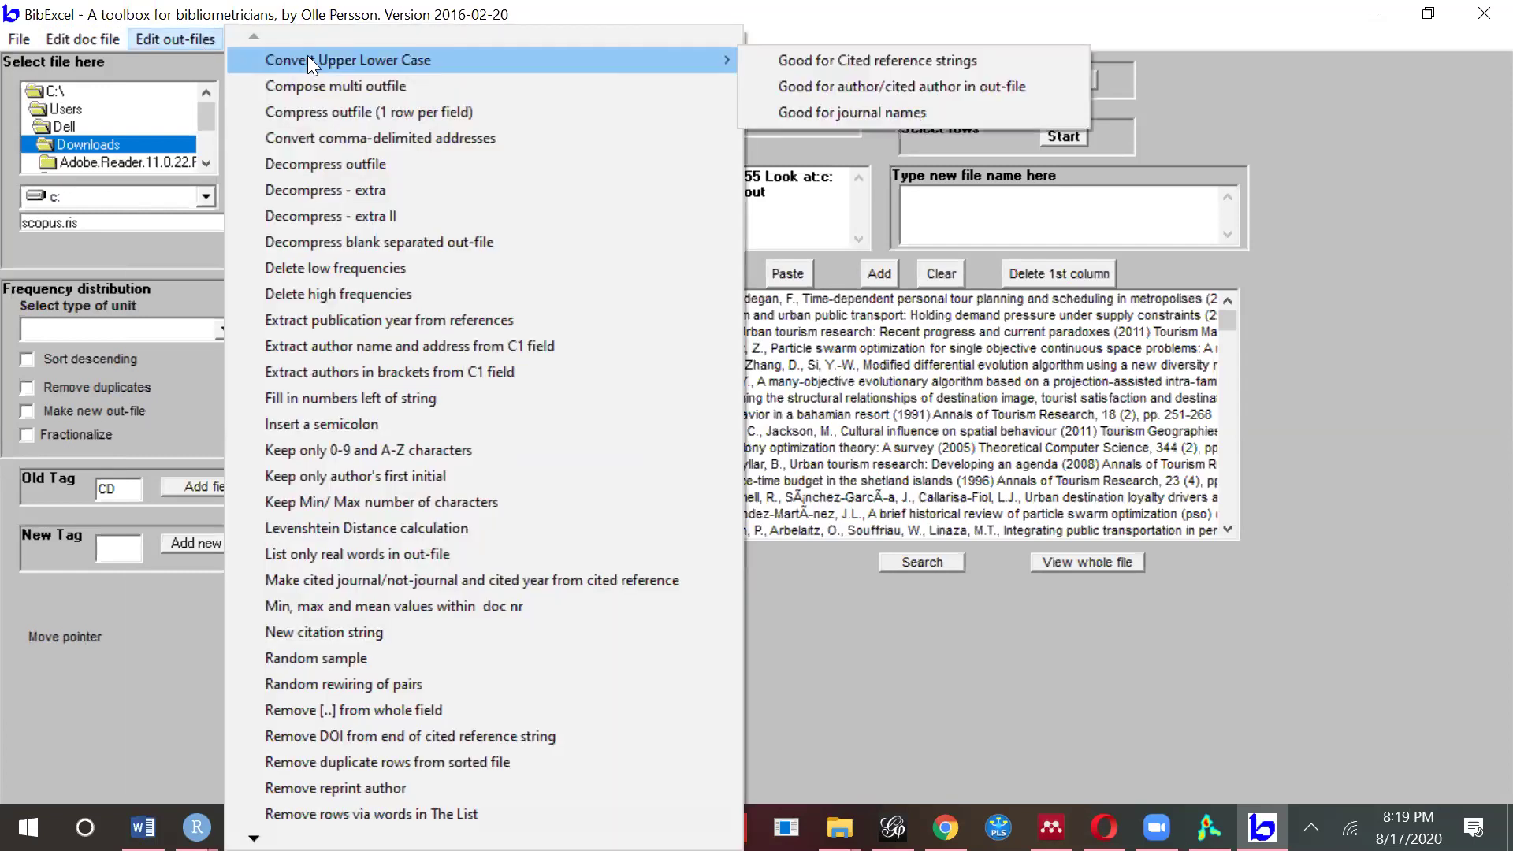
pyautogui.click(793, 58)
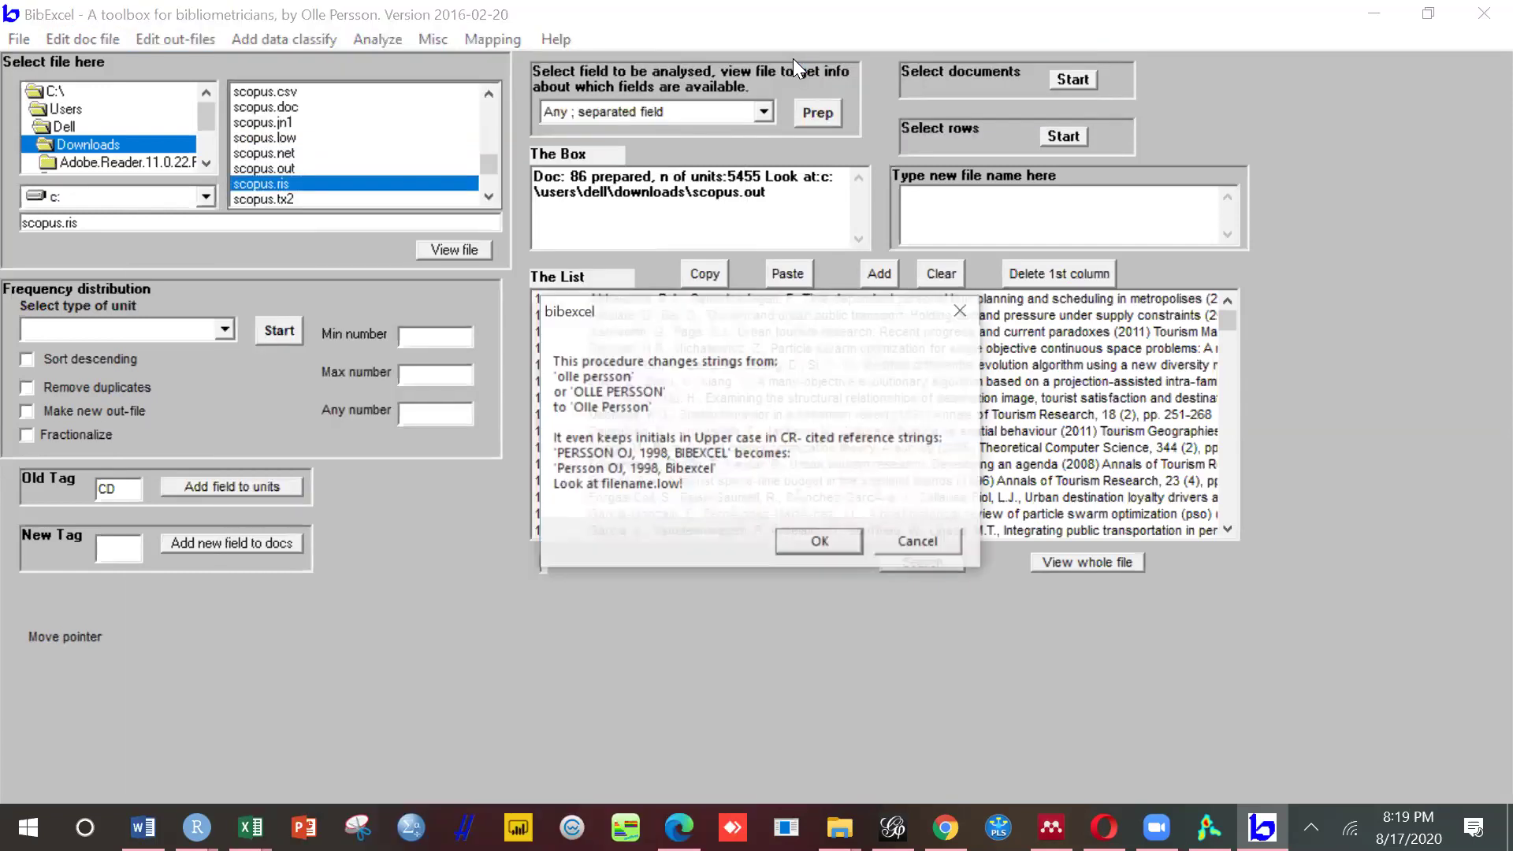
pyautogui.click(788, 537)
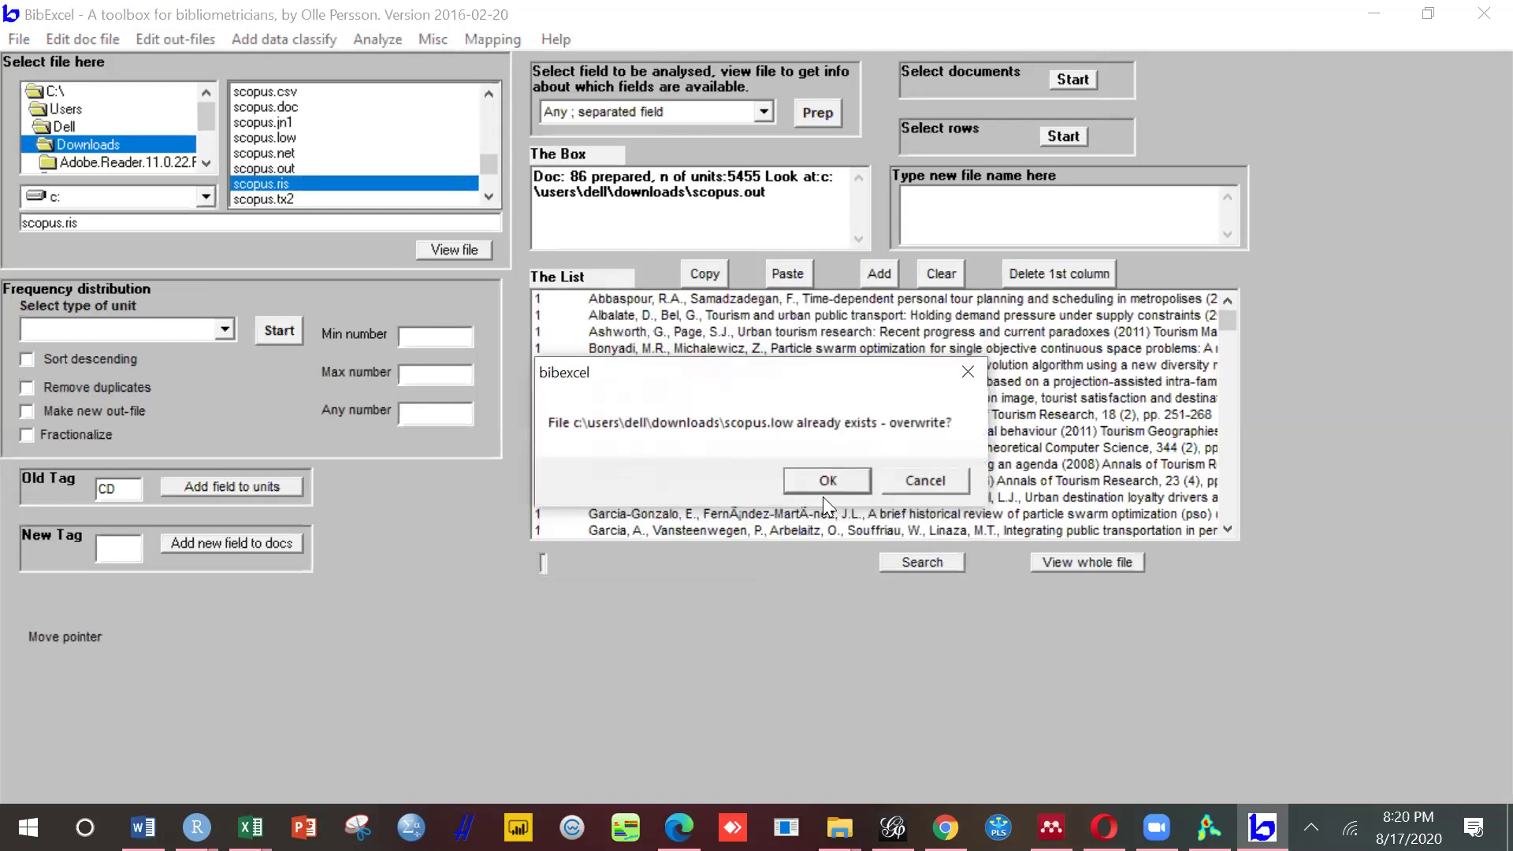
pyautogui.click(832, 479)
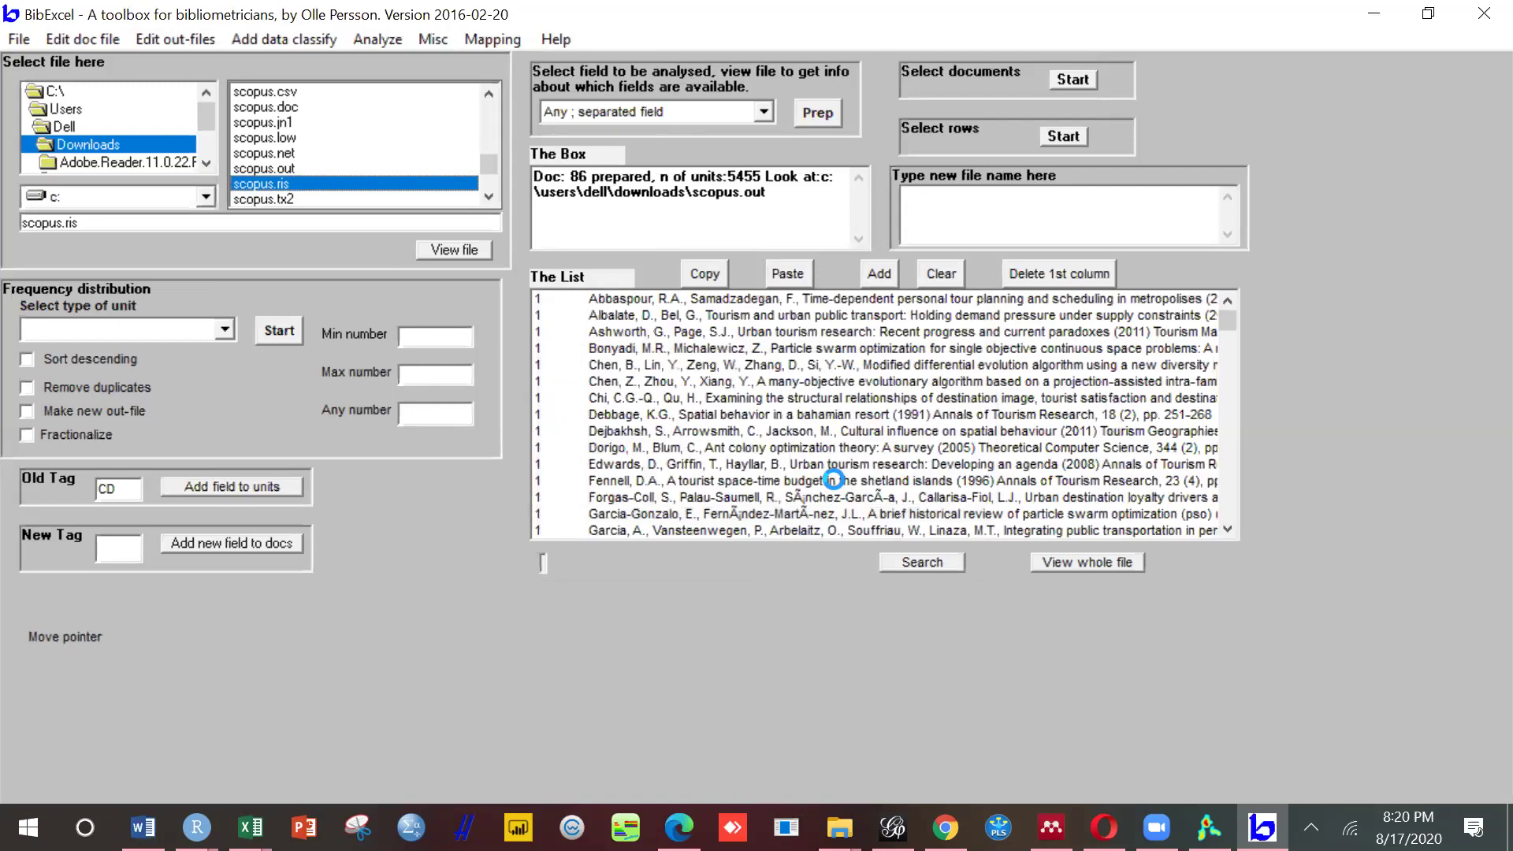
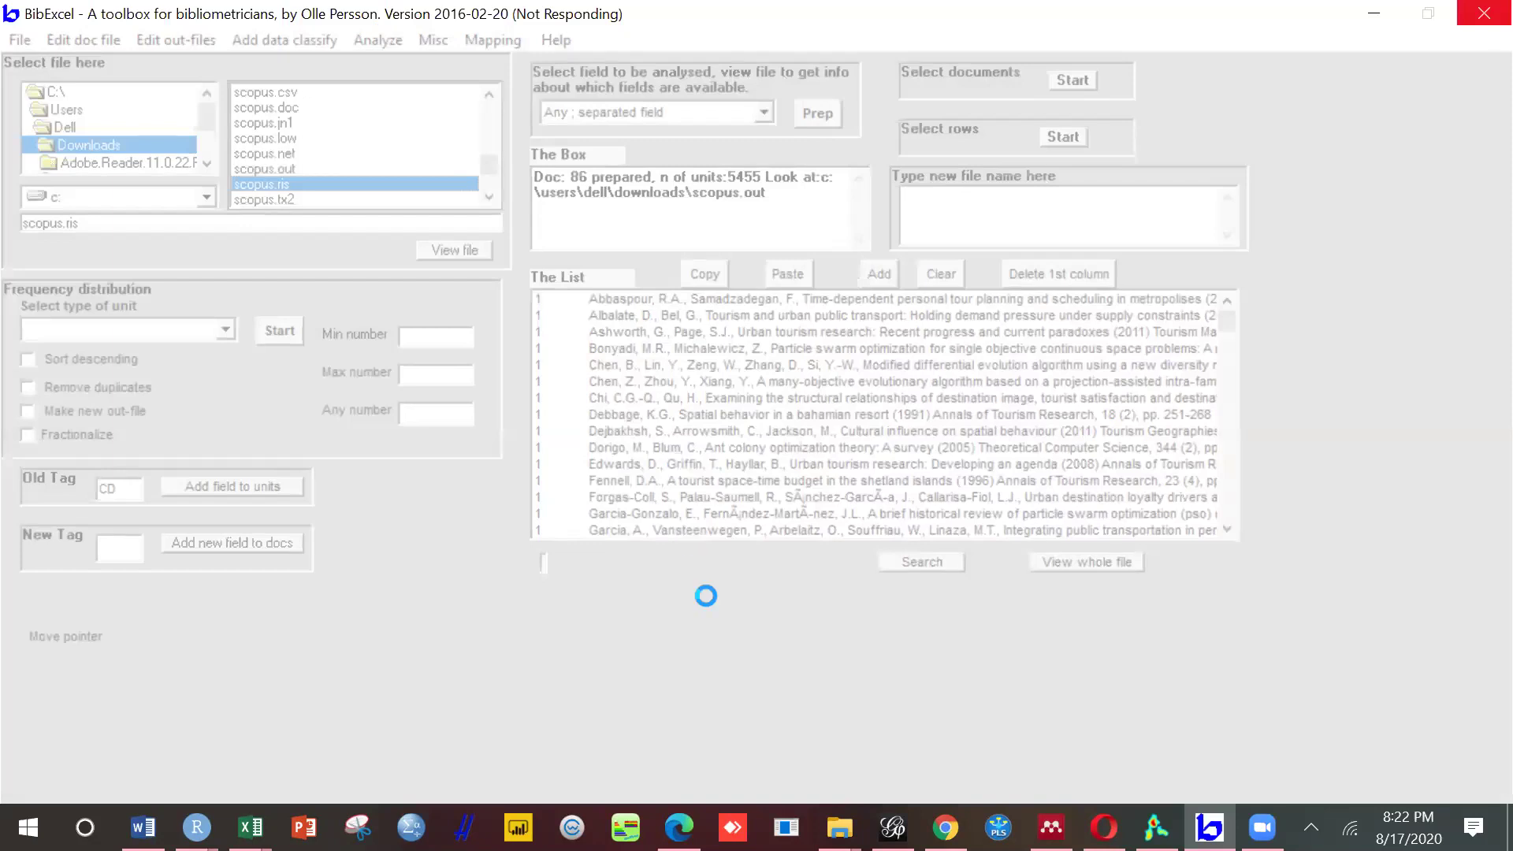
# Step: Force the unresponsive BibExcel to close and relaunch bibexcel from the Downloads folder
pyautogui.hotkey('alt', 'Tab')
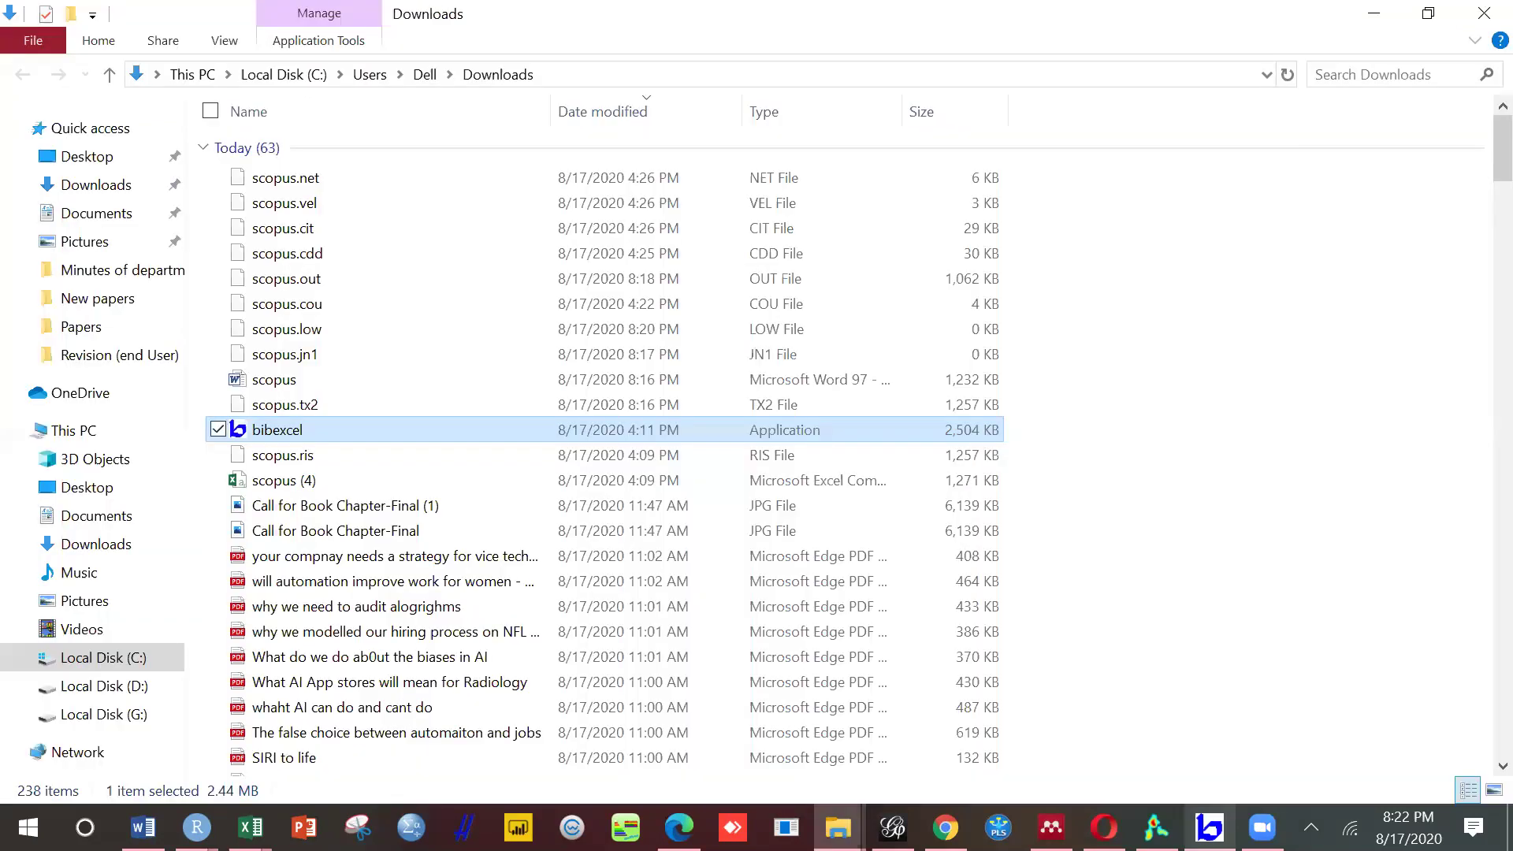
pyautogui.hotkey('alt', 'Tab')
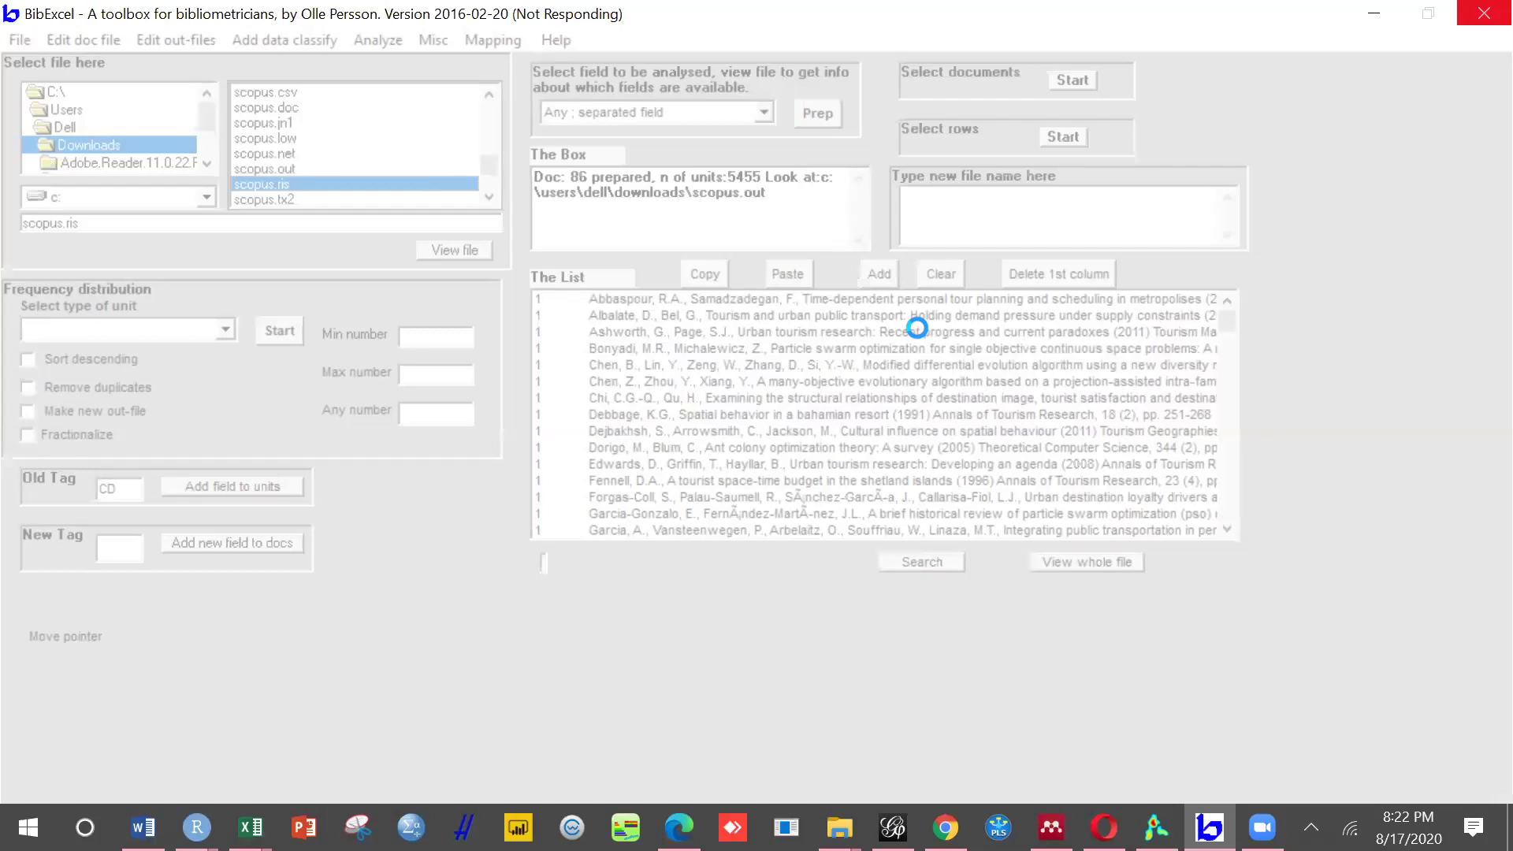
pyautogui.click(1474, 28)
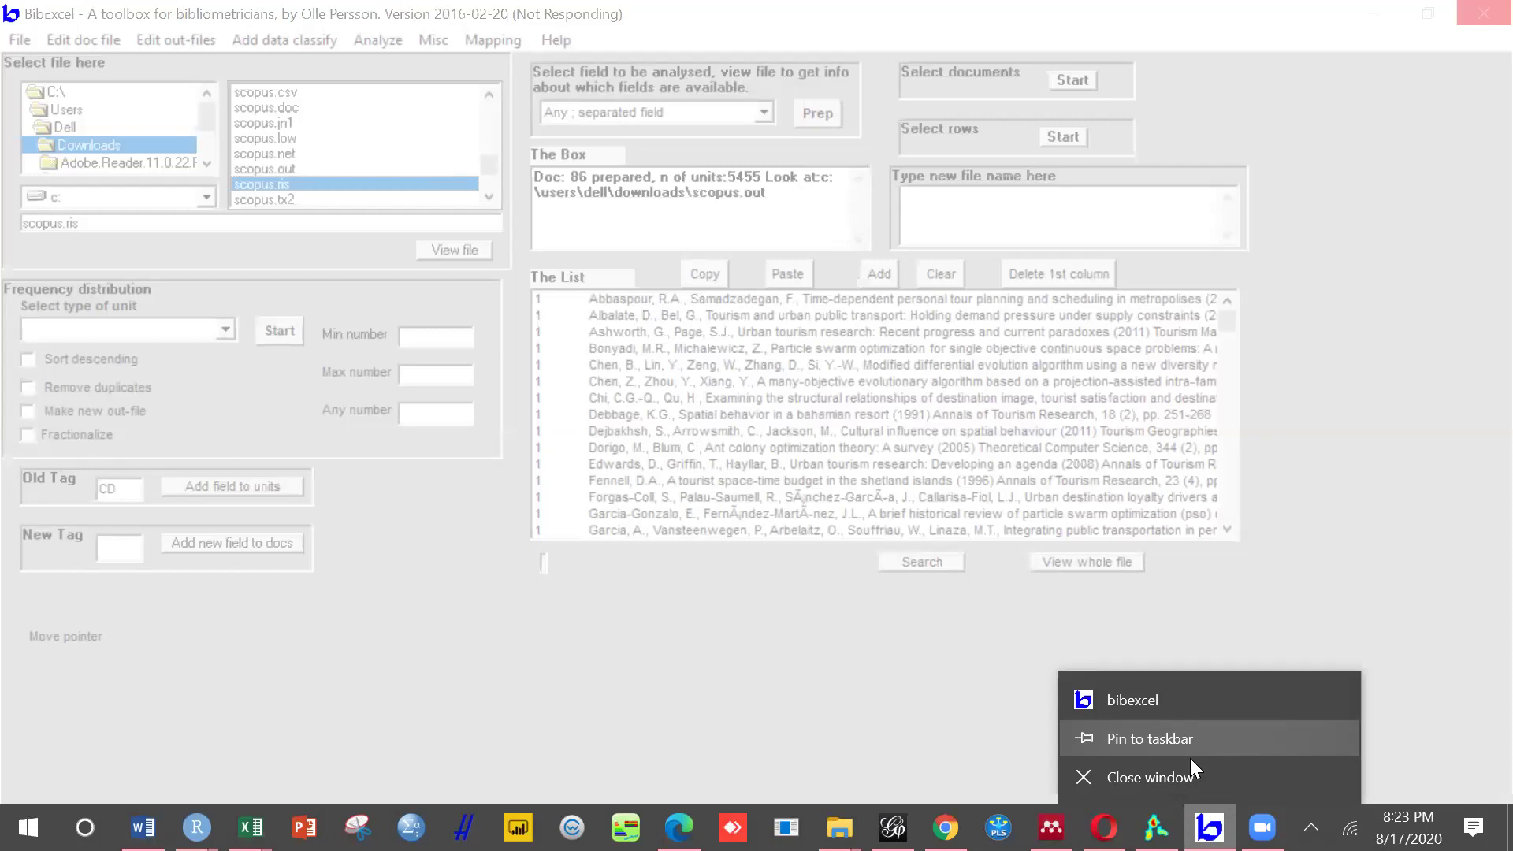
pyautogui.click(1187, 777)
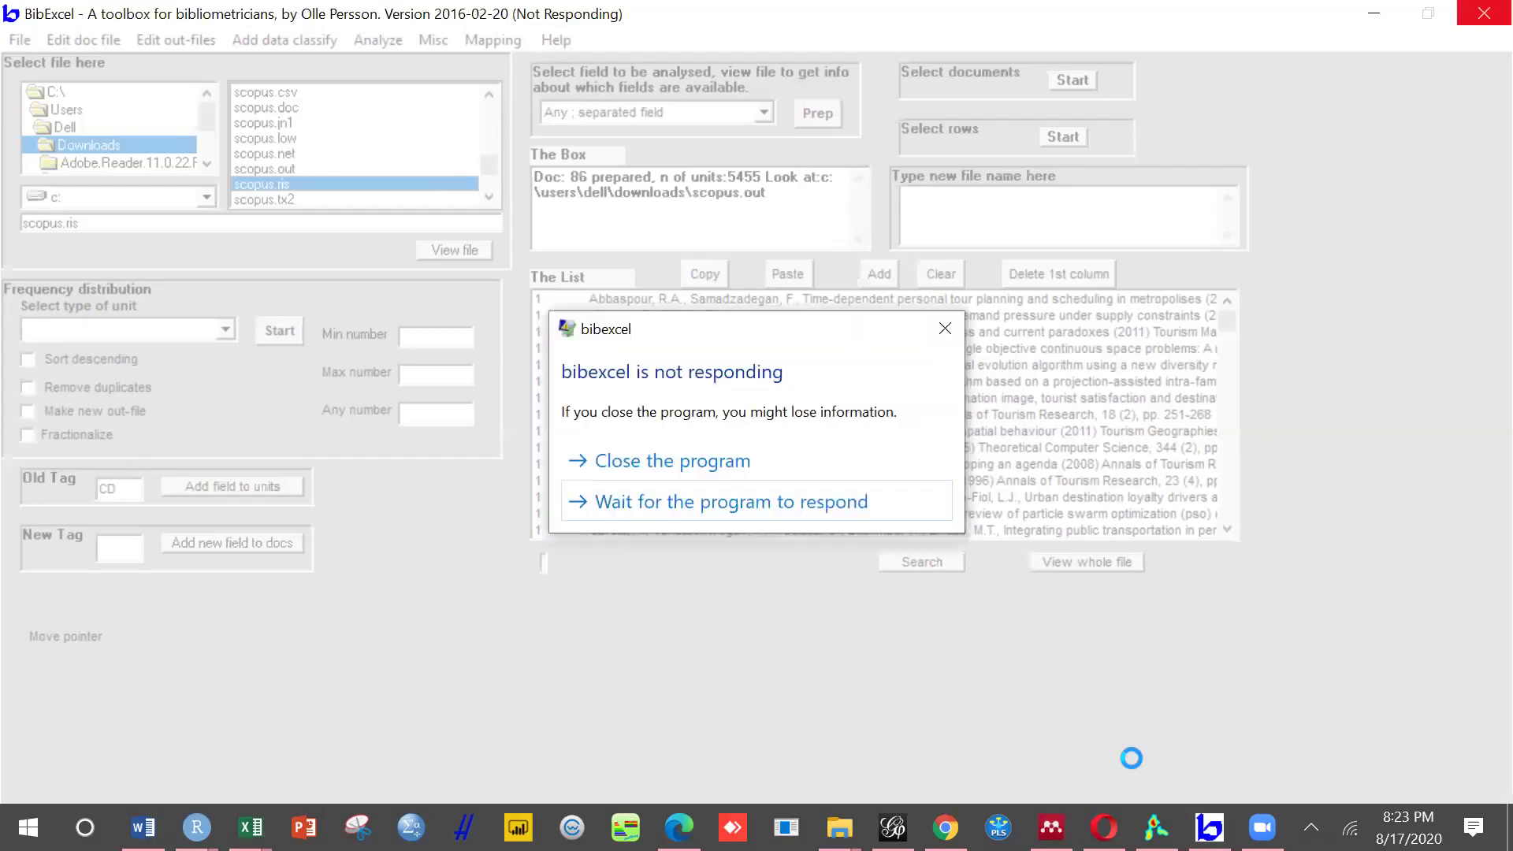
pyautogui.click(744, 465)
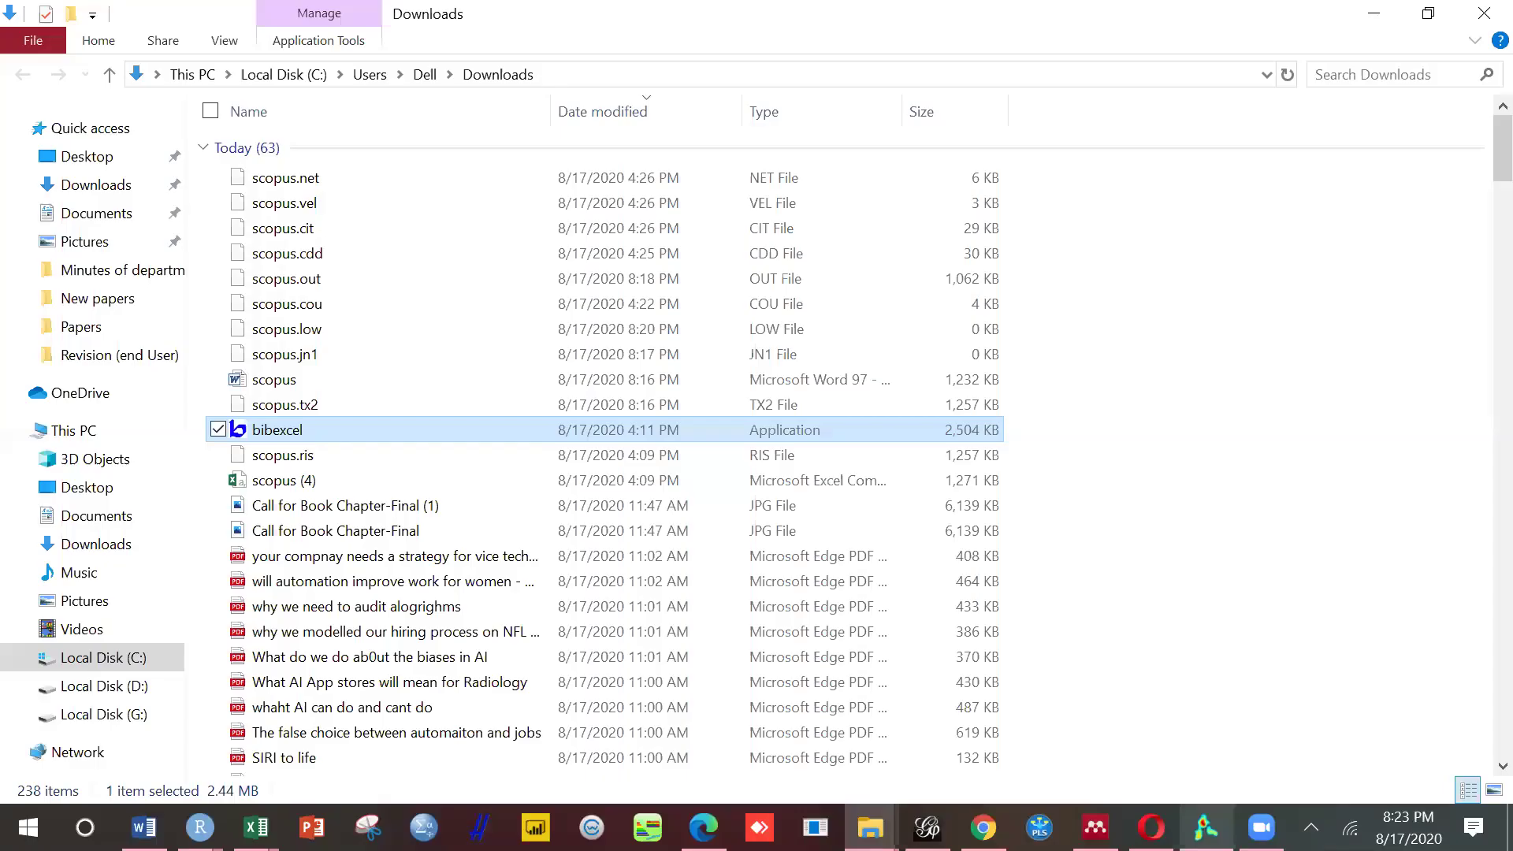
pyautogui.doubleClick(785, 430)
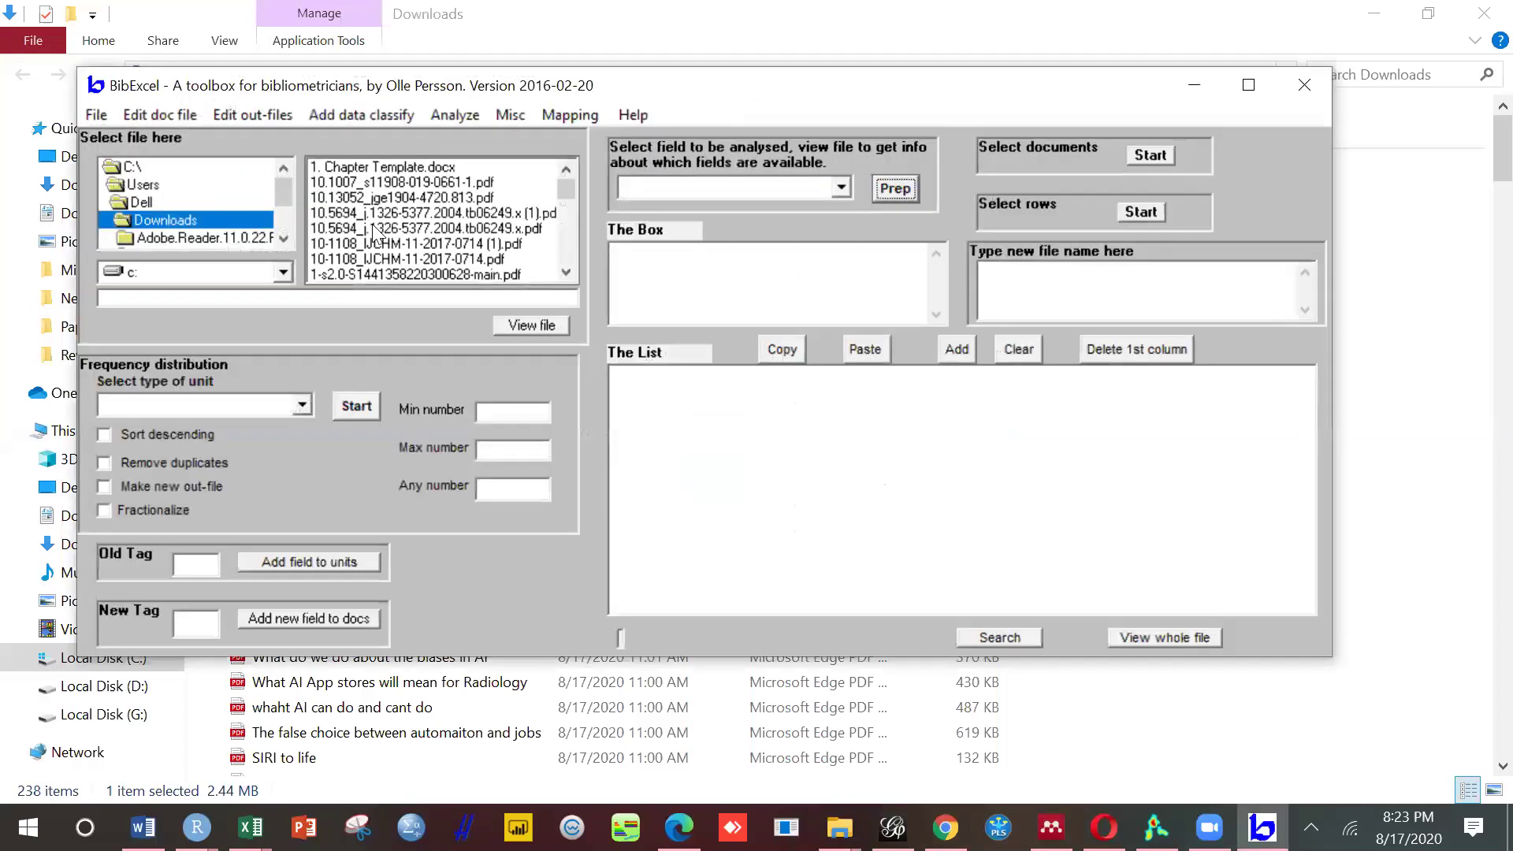
# Step: Replace line feeds with carriage returns in scopus.ris from the Downloads folder, keeping the downloaded version without CR
pyautogui.click(565, 271)
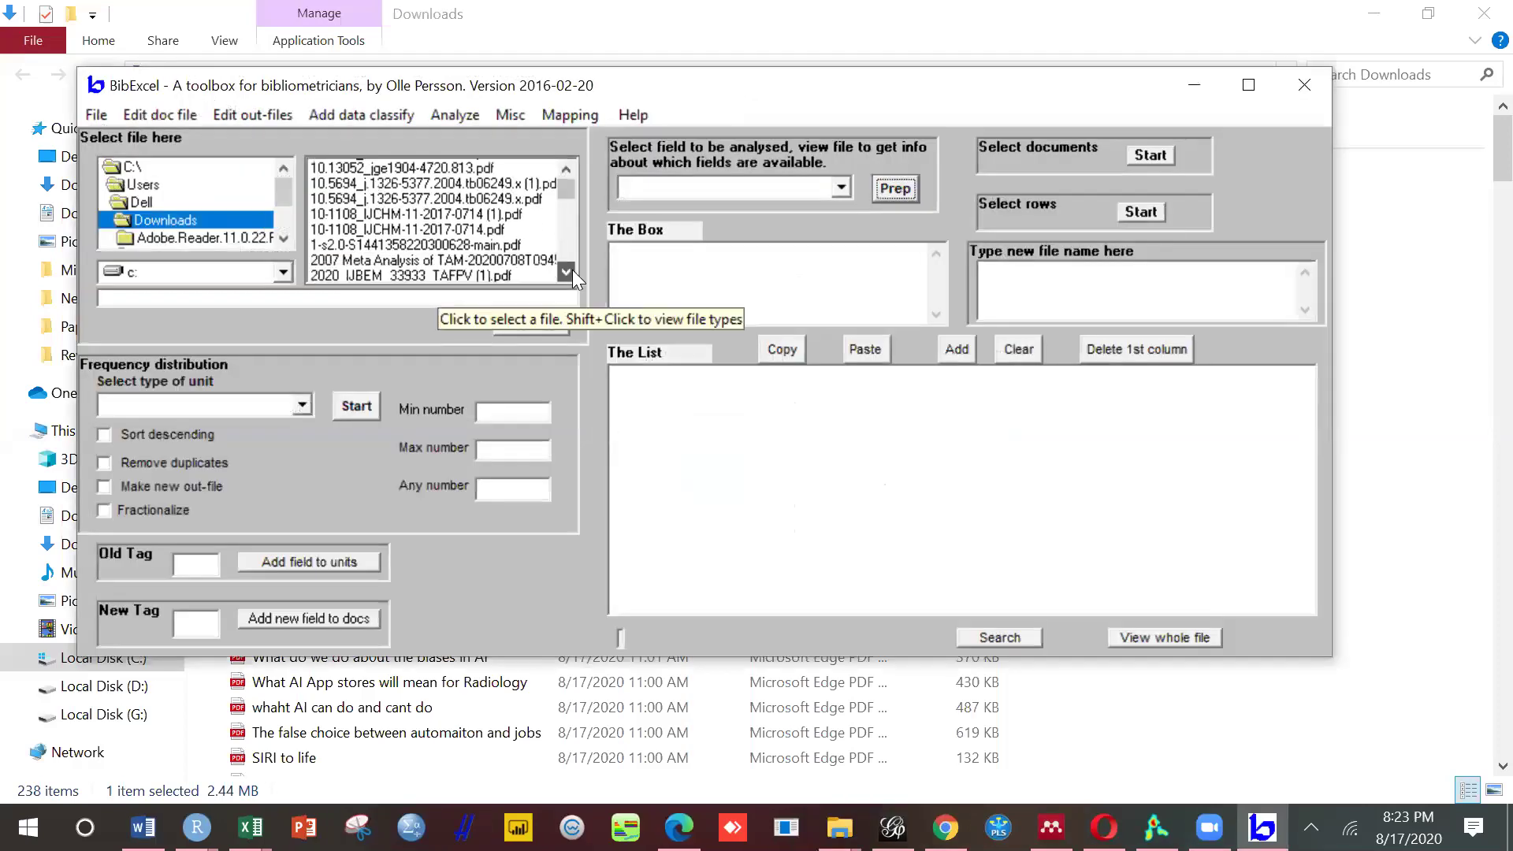
pyautogui.moveTo(572, 269); pyautogui.dragTo(572, 270)
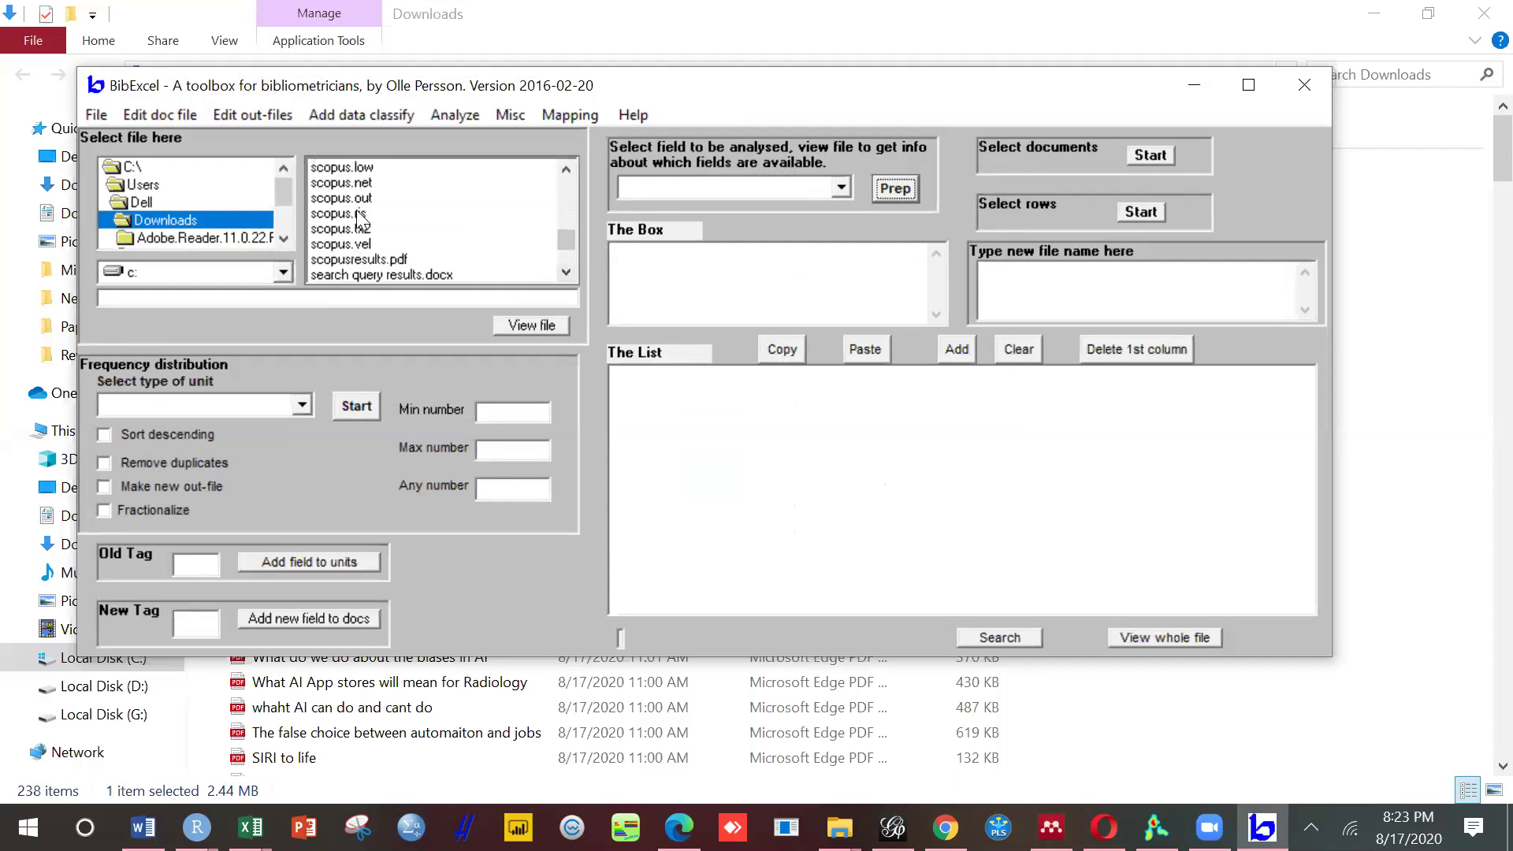
pyautogui.click(357, 213)
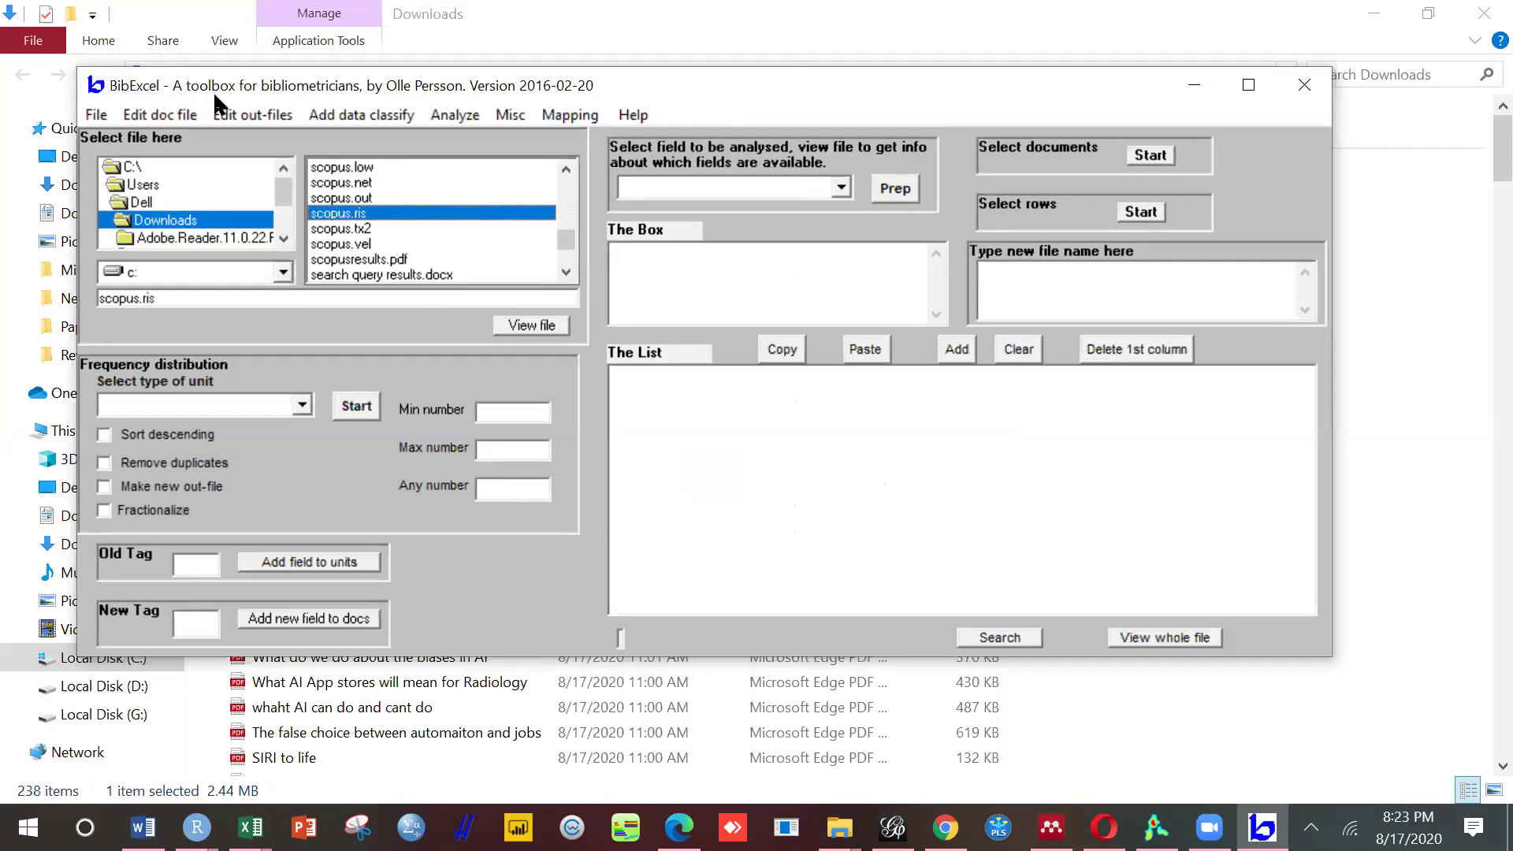
pyautogui.click(199, 114)
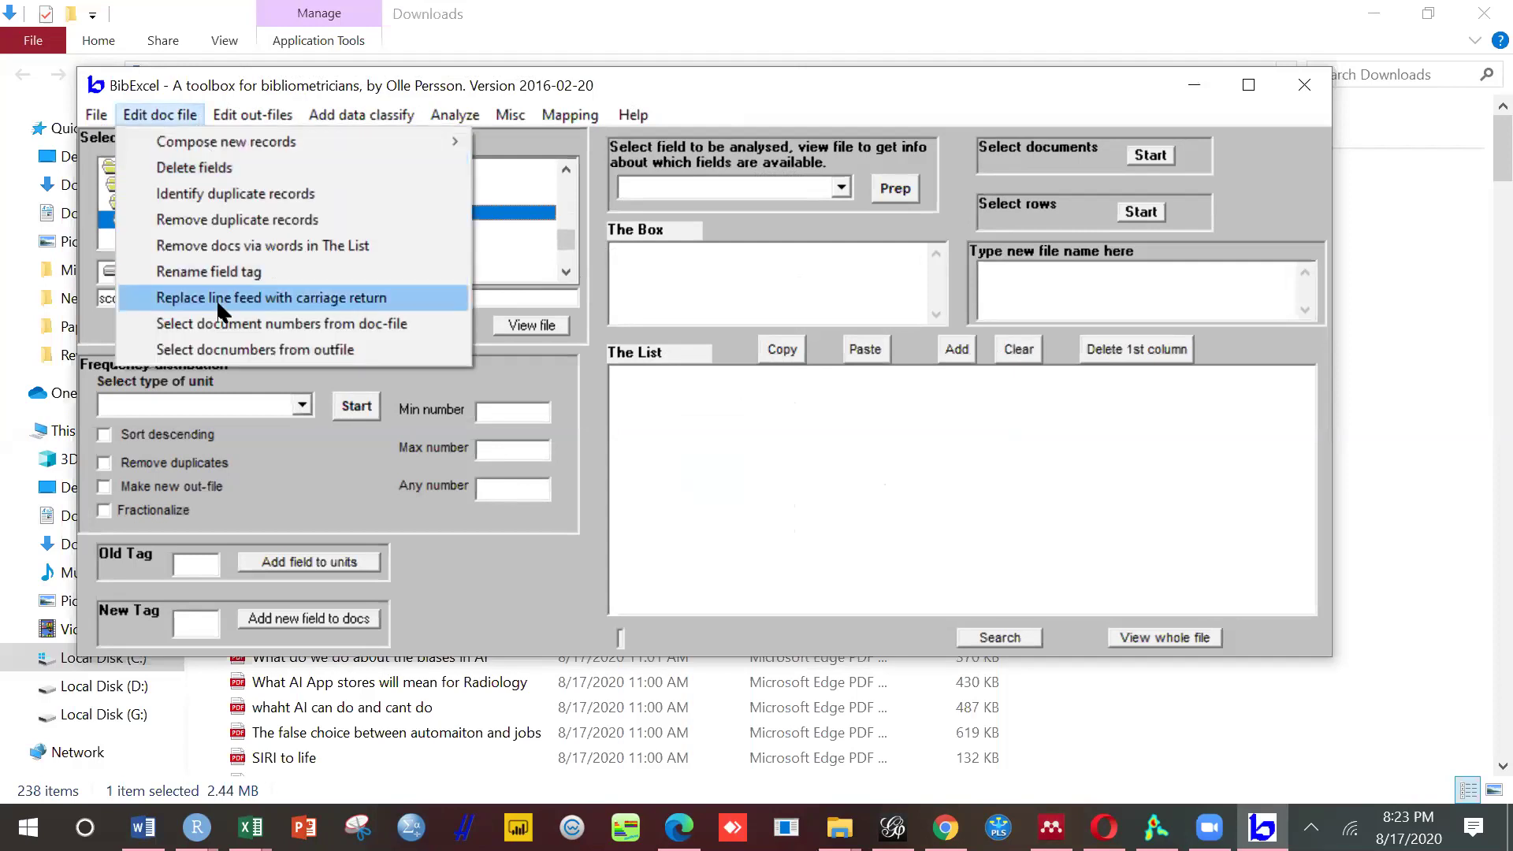
pyautogui.click(260, 298)
pyautogui.click(821, 494)
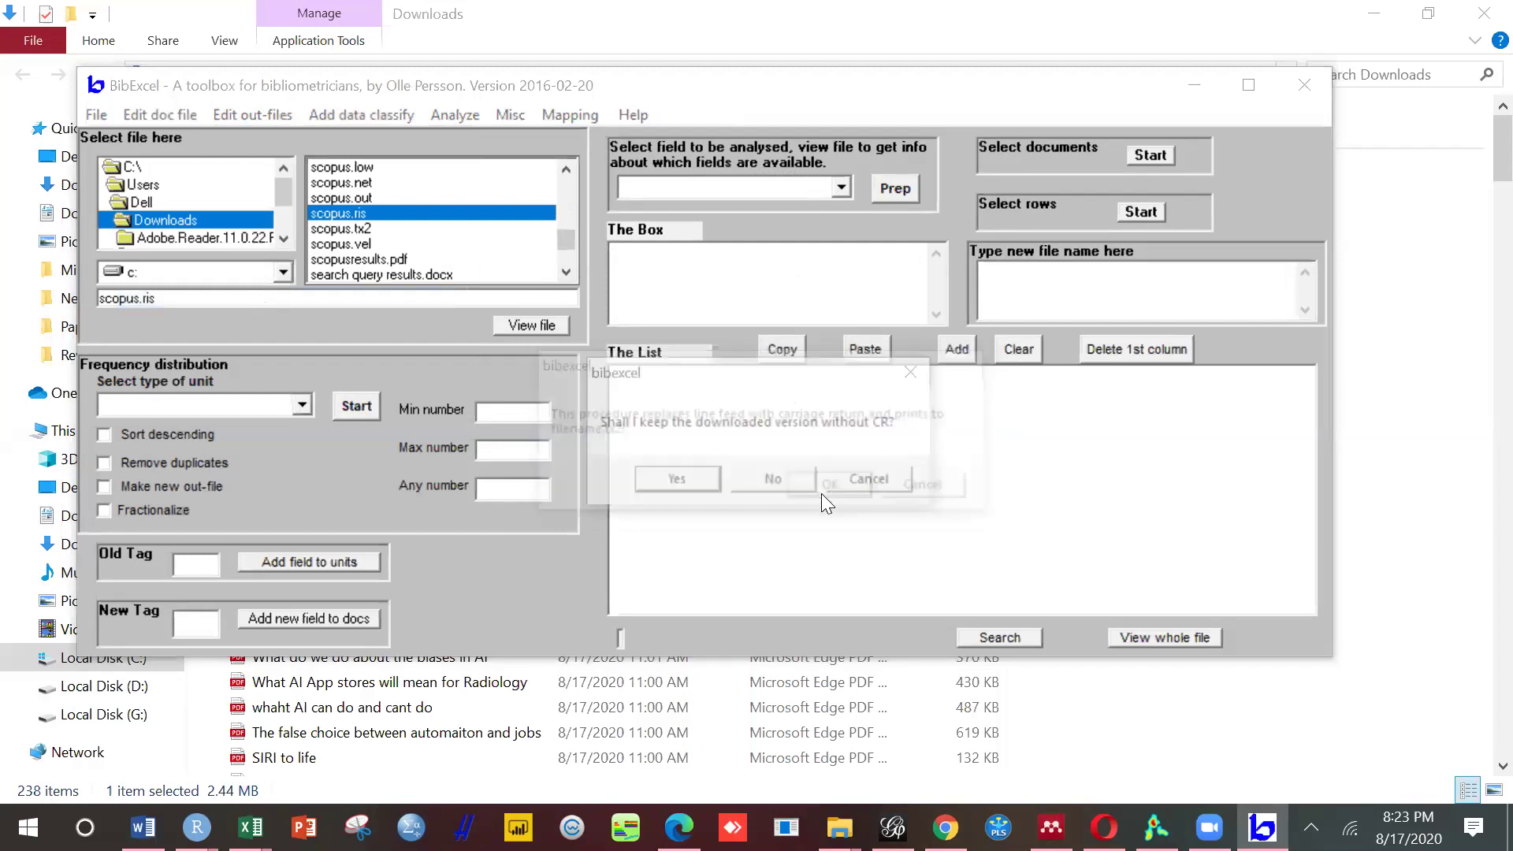
pyautogui.click(676, 481)
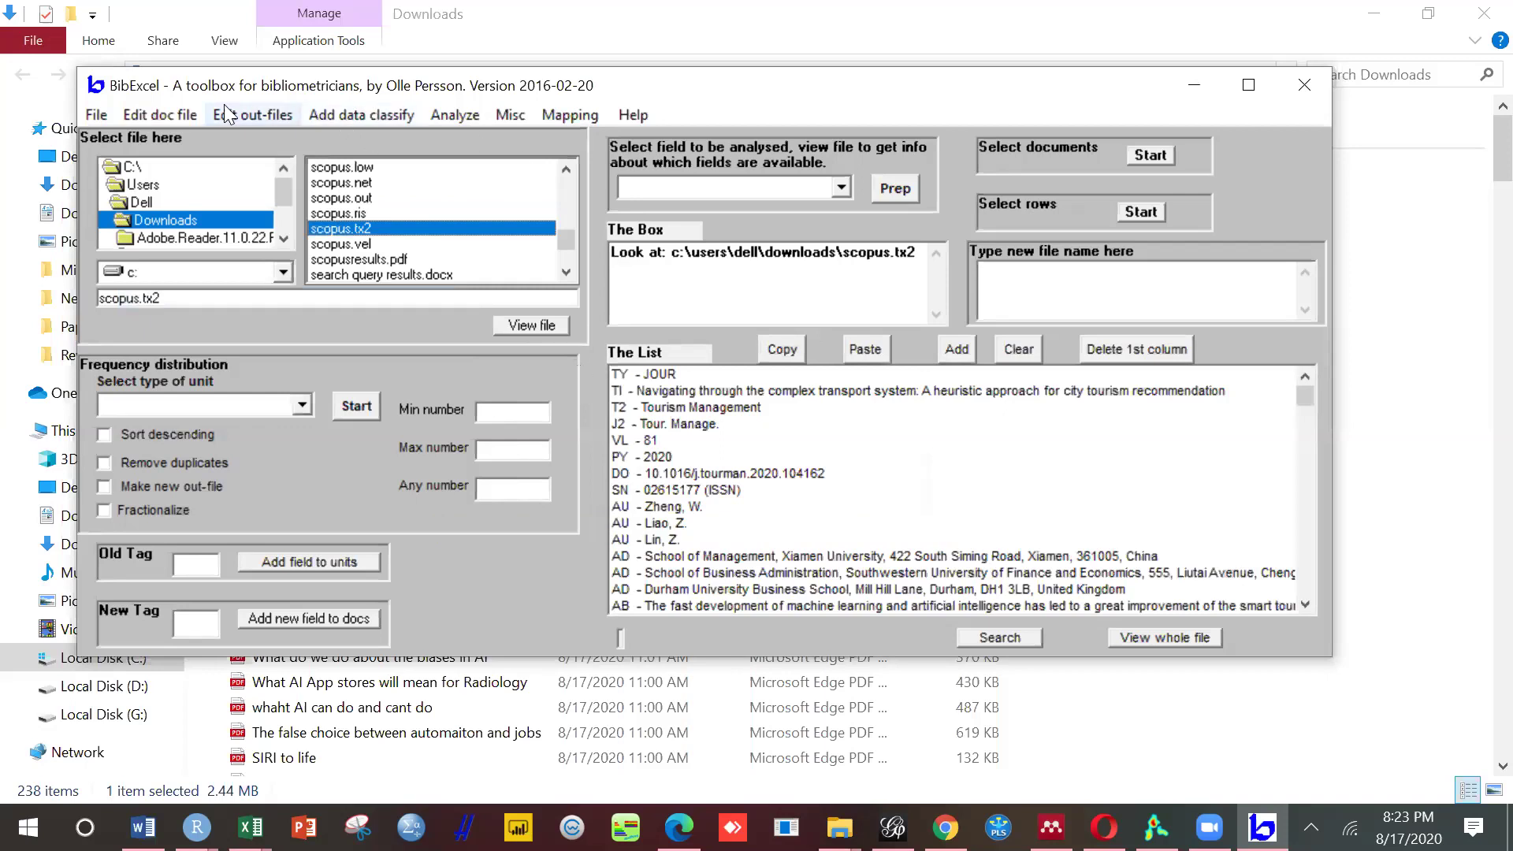
# Step: Convert the scopus.tx2 records from Scopus RIS format to Dialog format
pyautogui.click(519, 118)
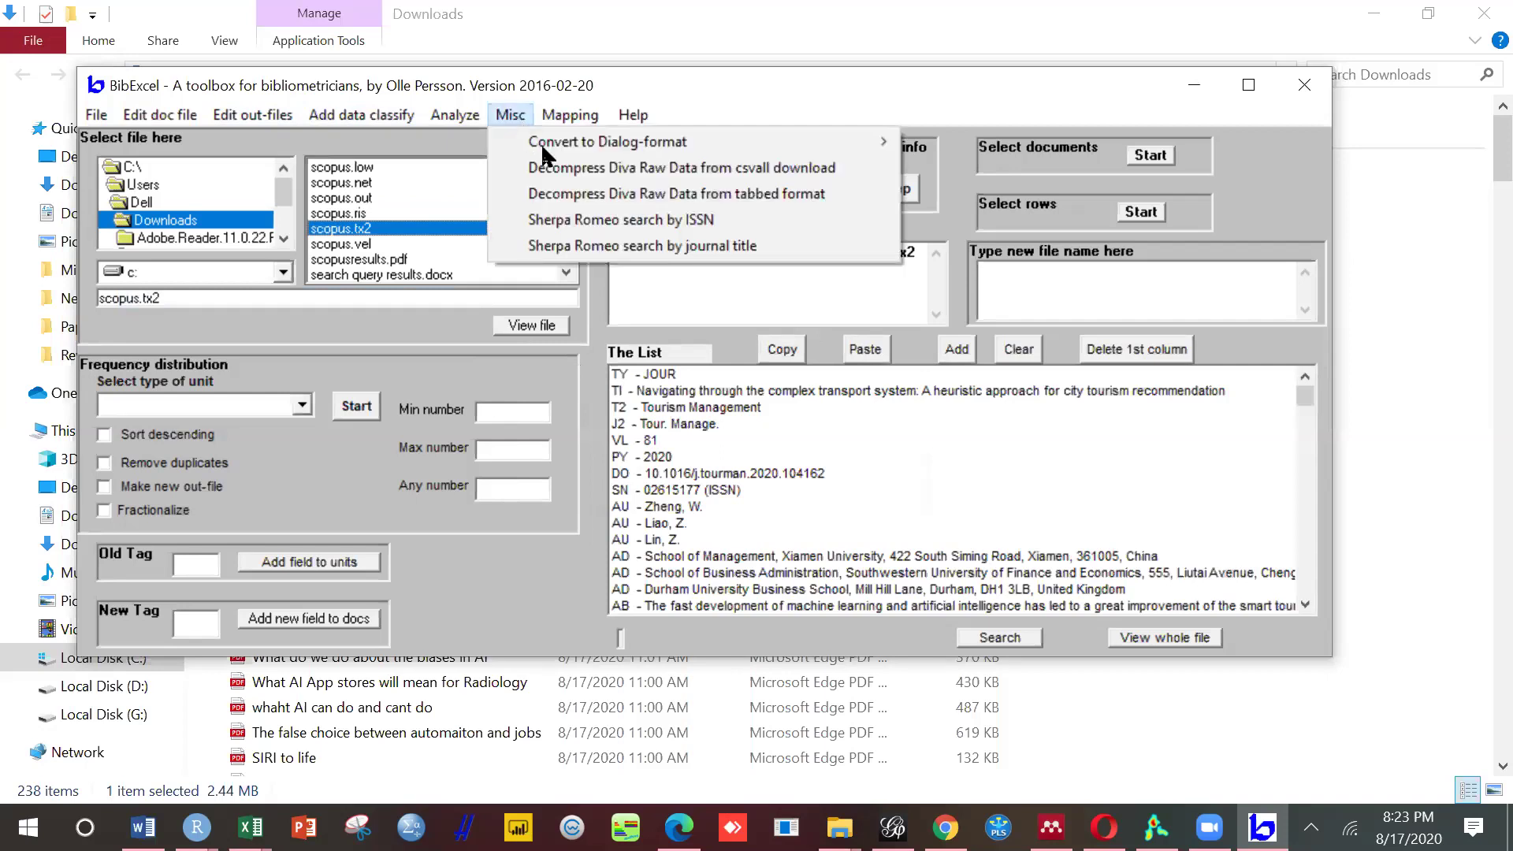
pyautogui.moveTo(652, 141)
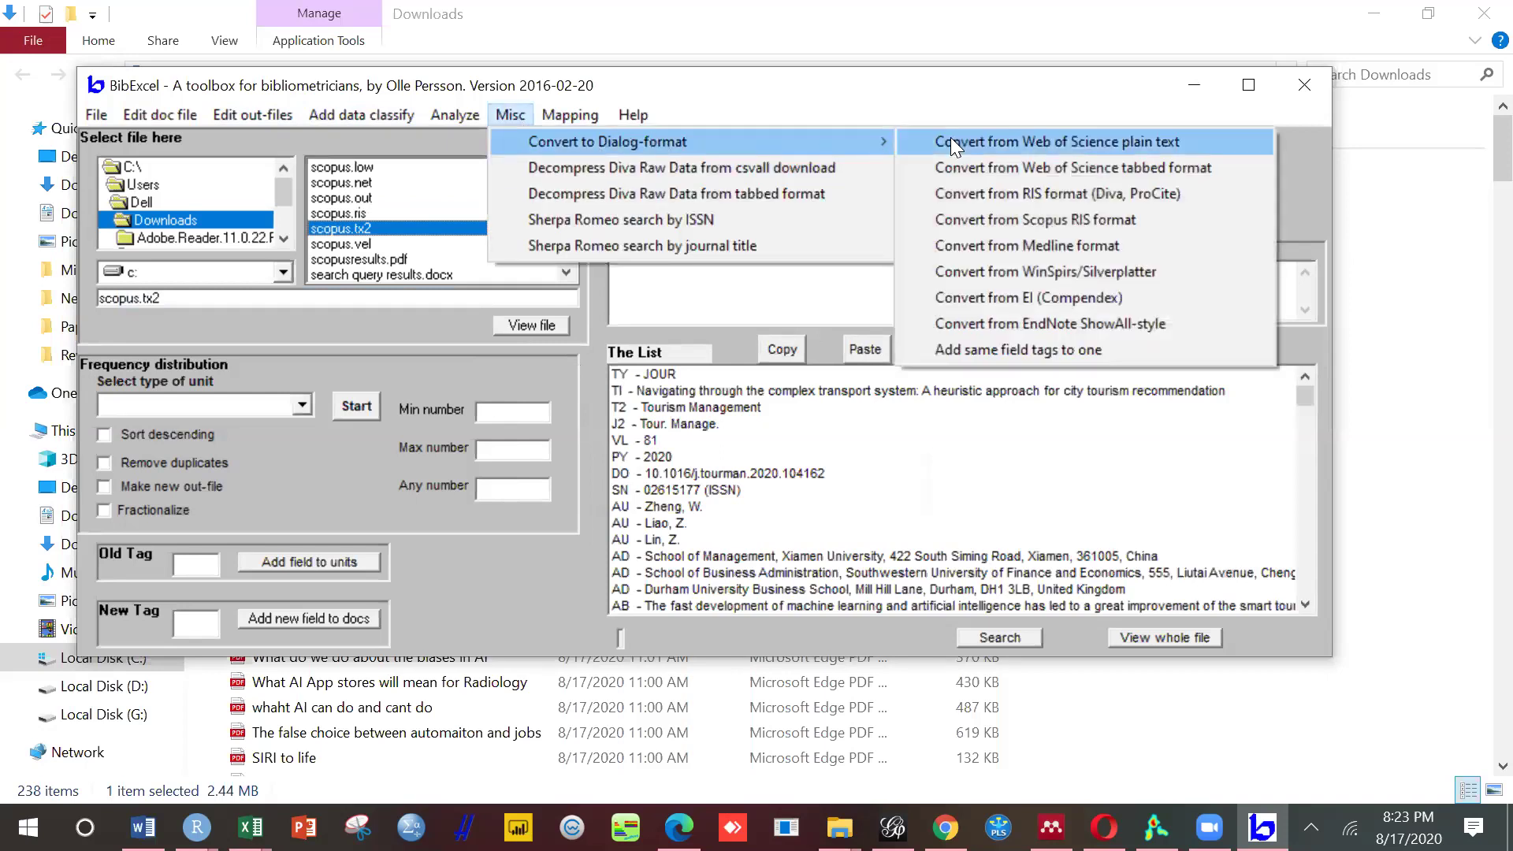
pyautogui.click(983, 220)
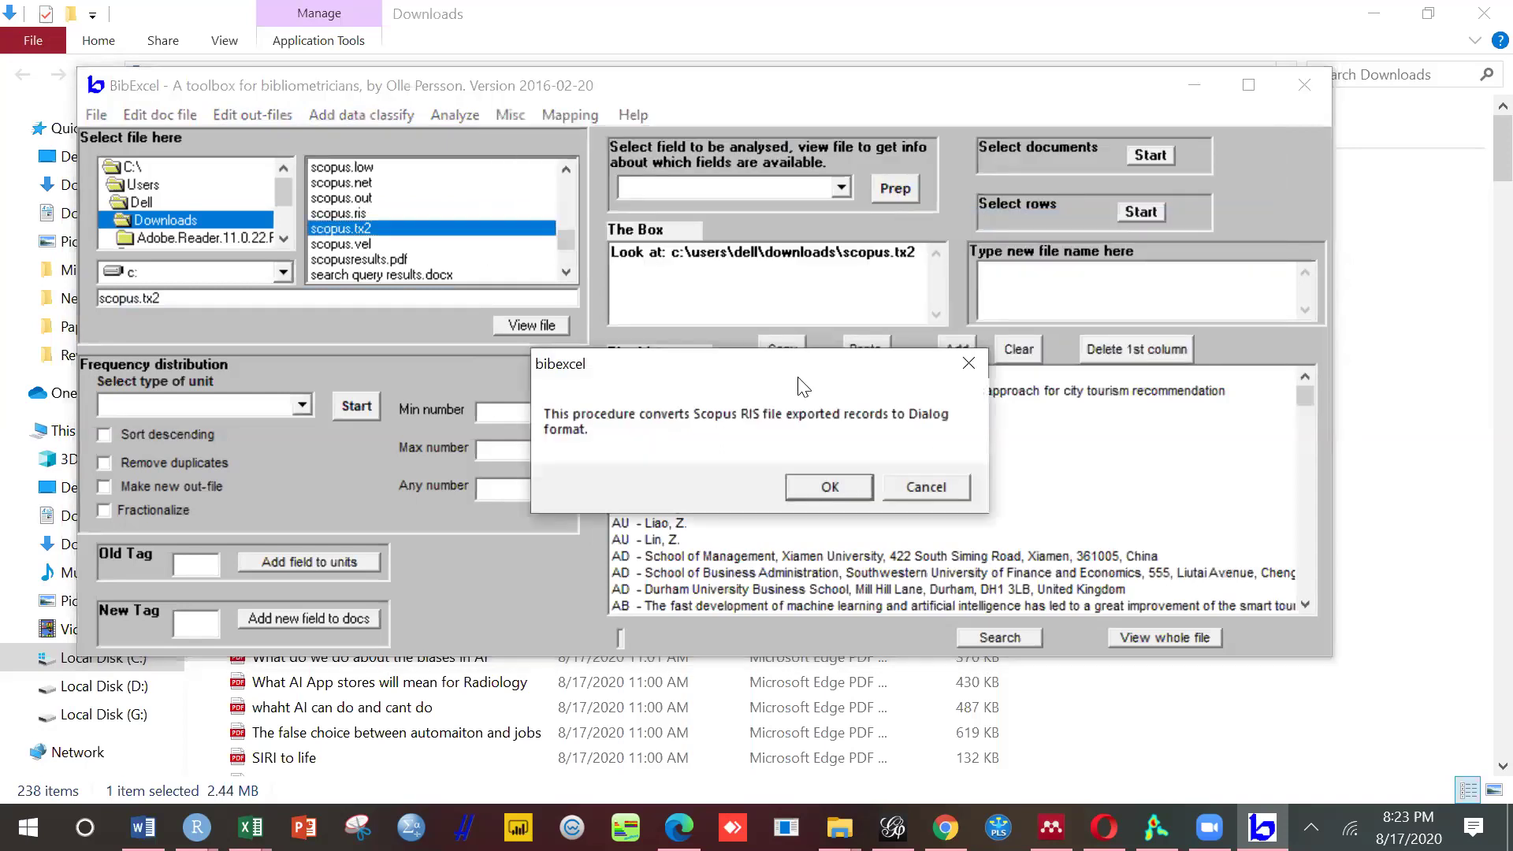
pyautogui.click(805, 487)
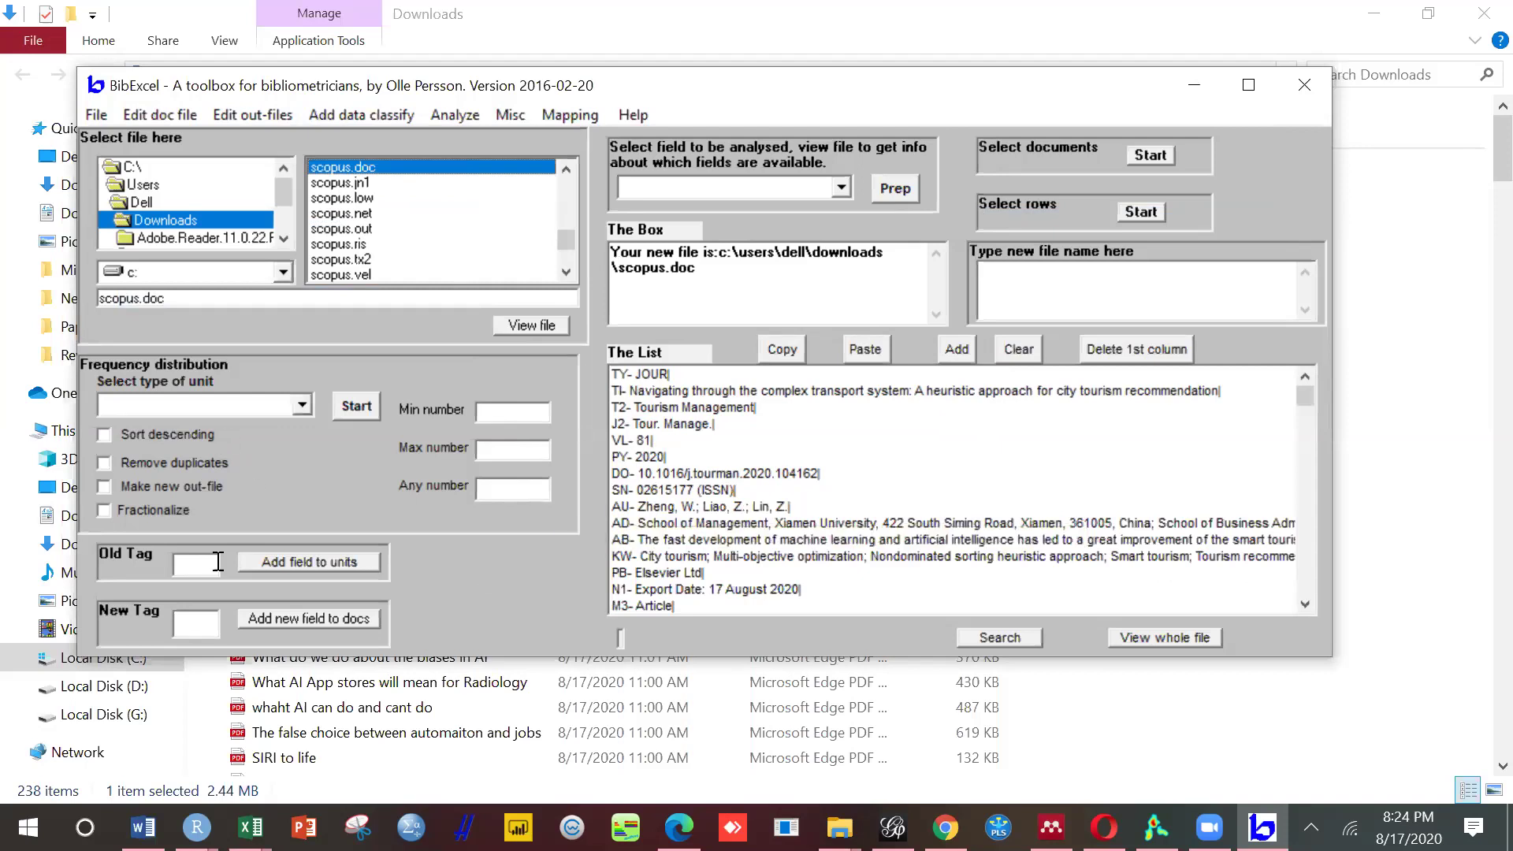
# Step: Set the old tag to CD for the scopus.doc records
pyautogui.click(201, 567)
pyautogui.write('CD')
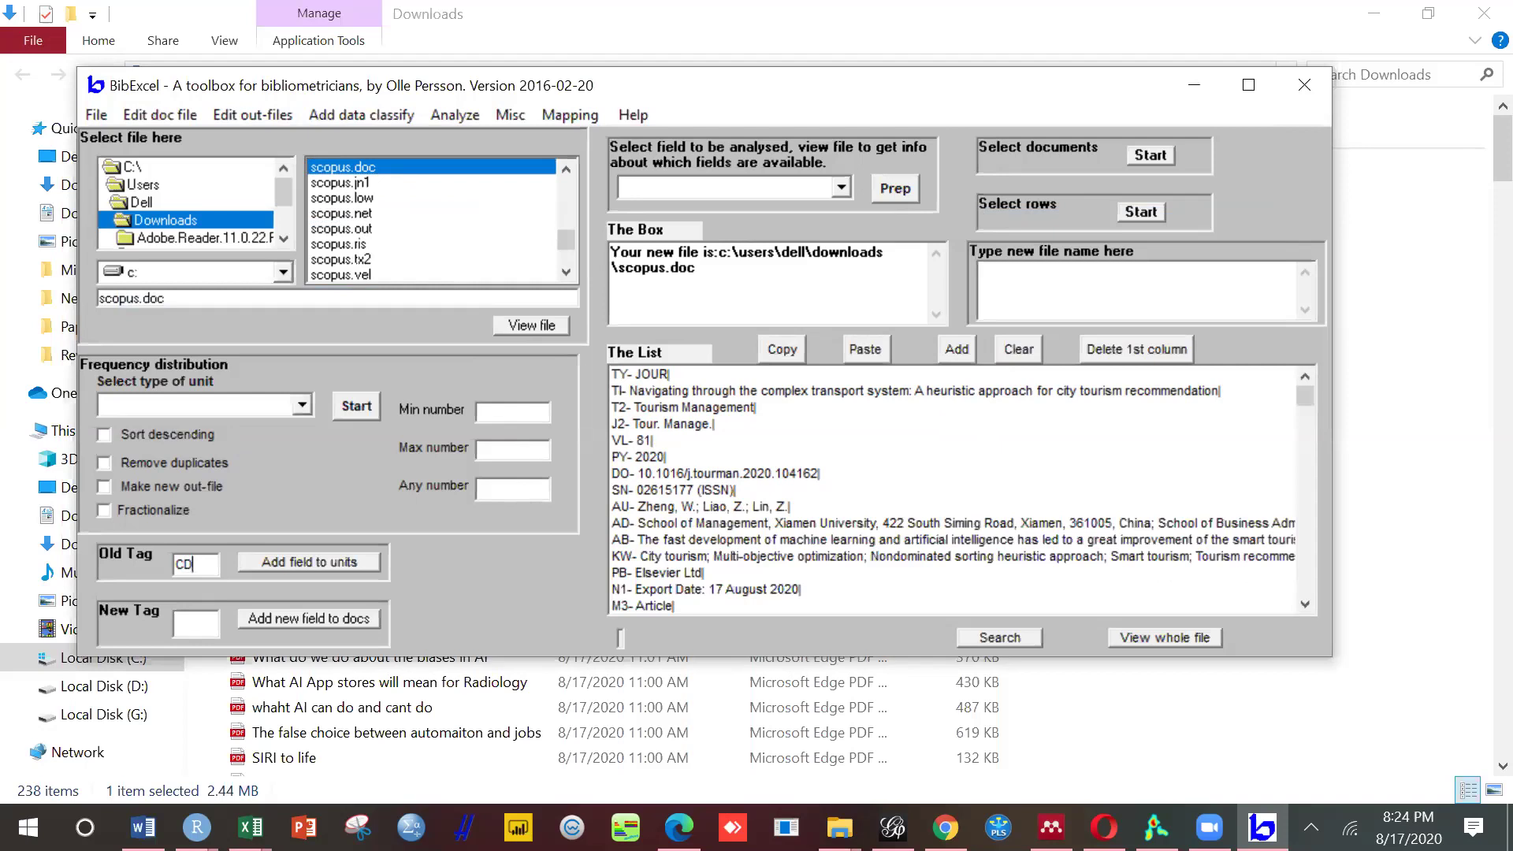
# Step: Try to add the CD field to the units with / as the delimiter, overwriting scopus.jn1
pyautogui.click(326, 561)
pyautogui.click(833, 485)
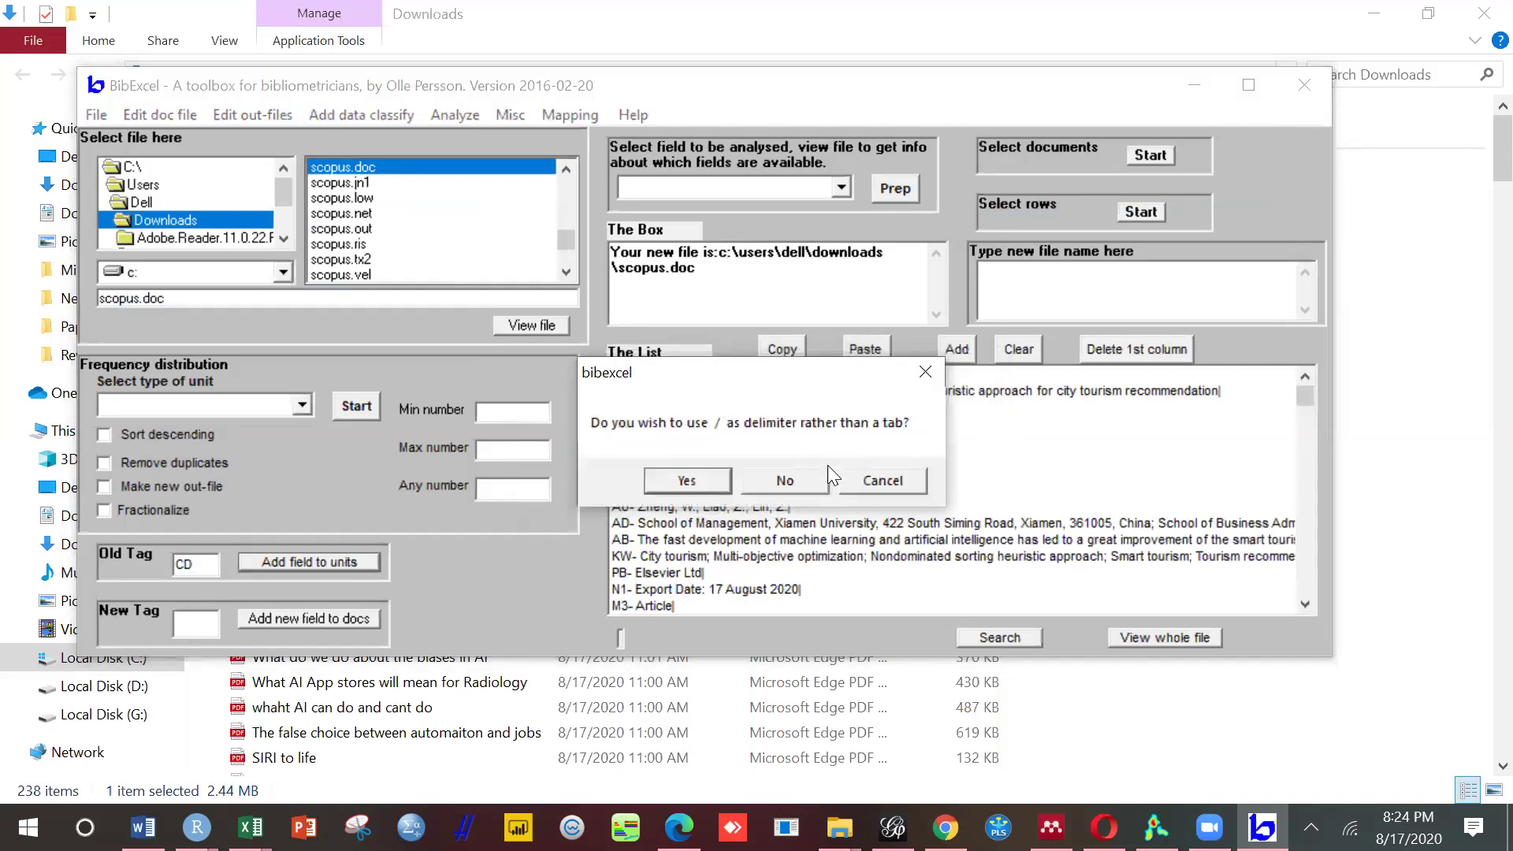
pyautogui.click(691, 477)
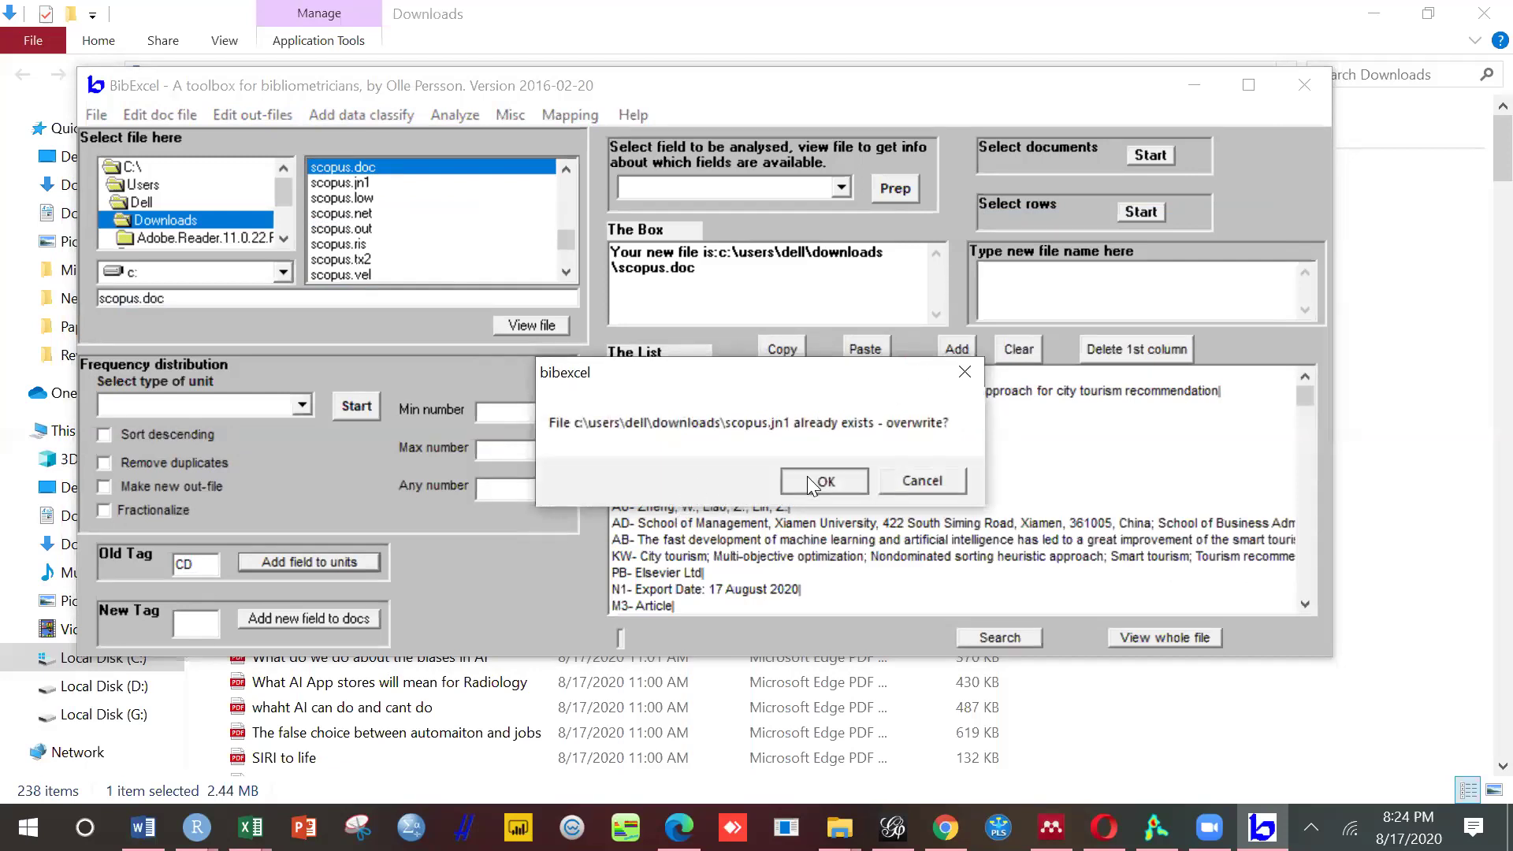
pyautogui.click(807, 476)
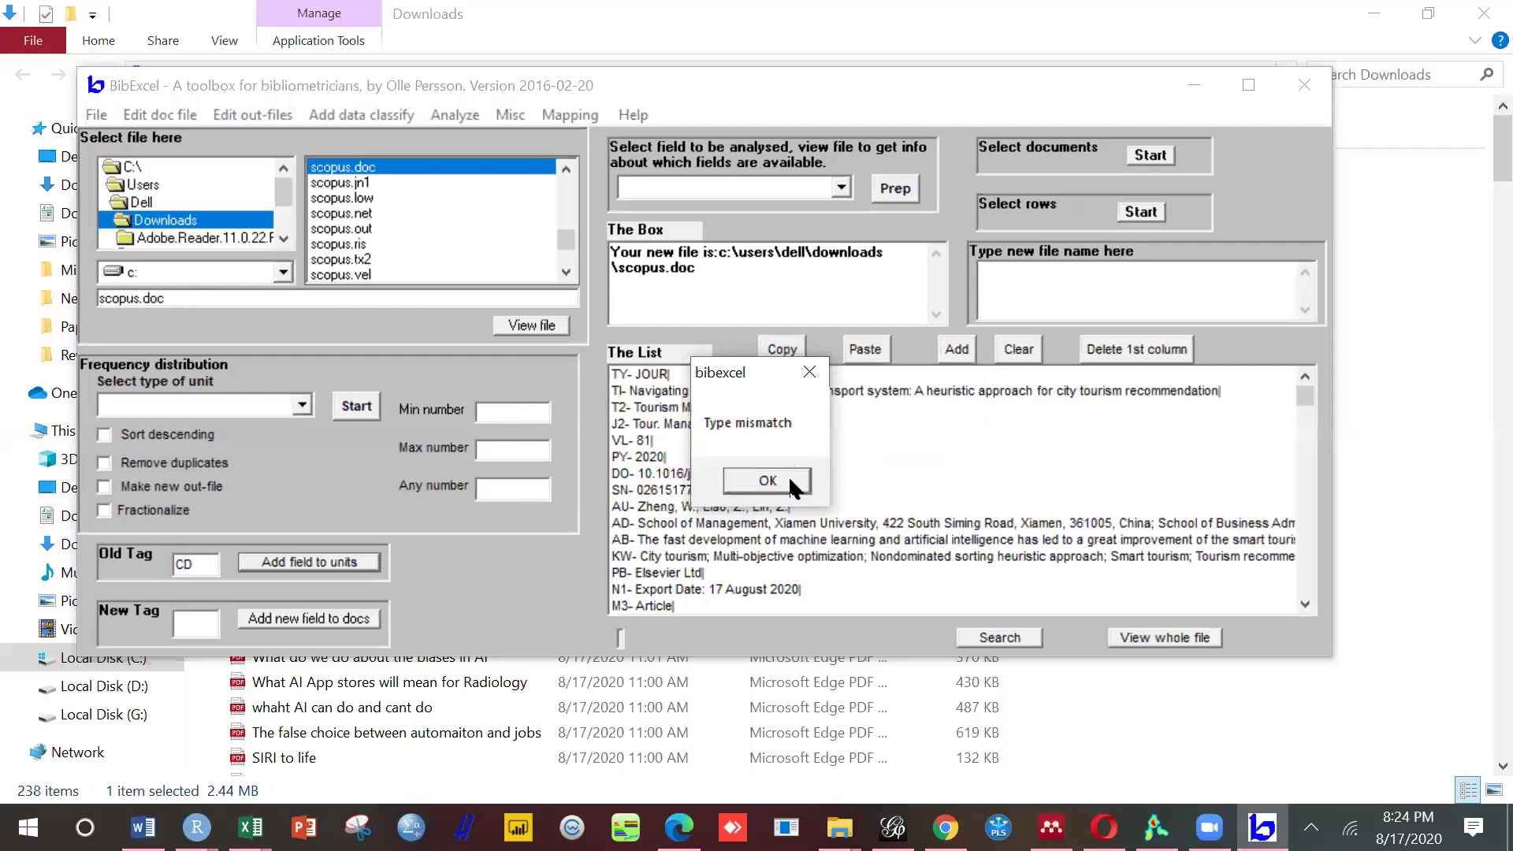
pyautogui.click(788, 476)
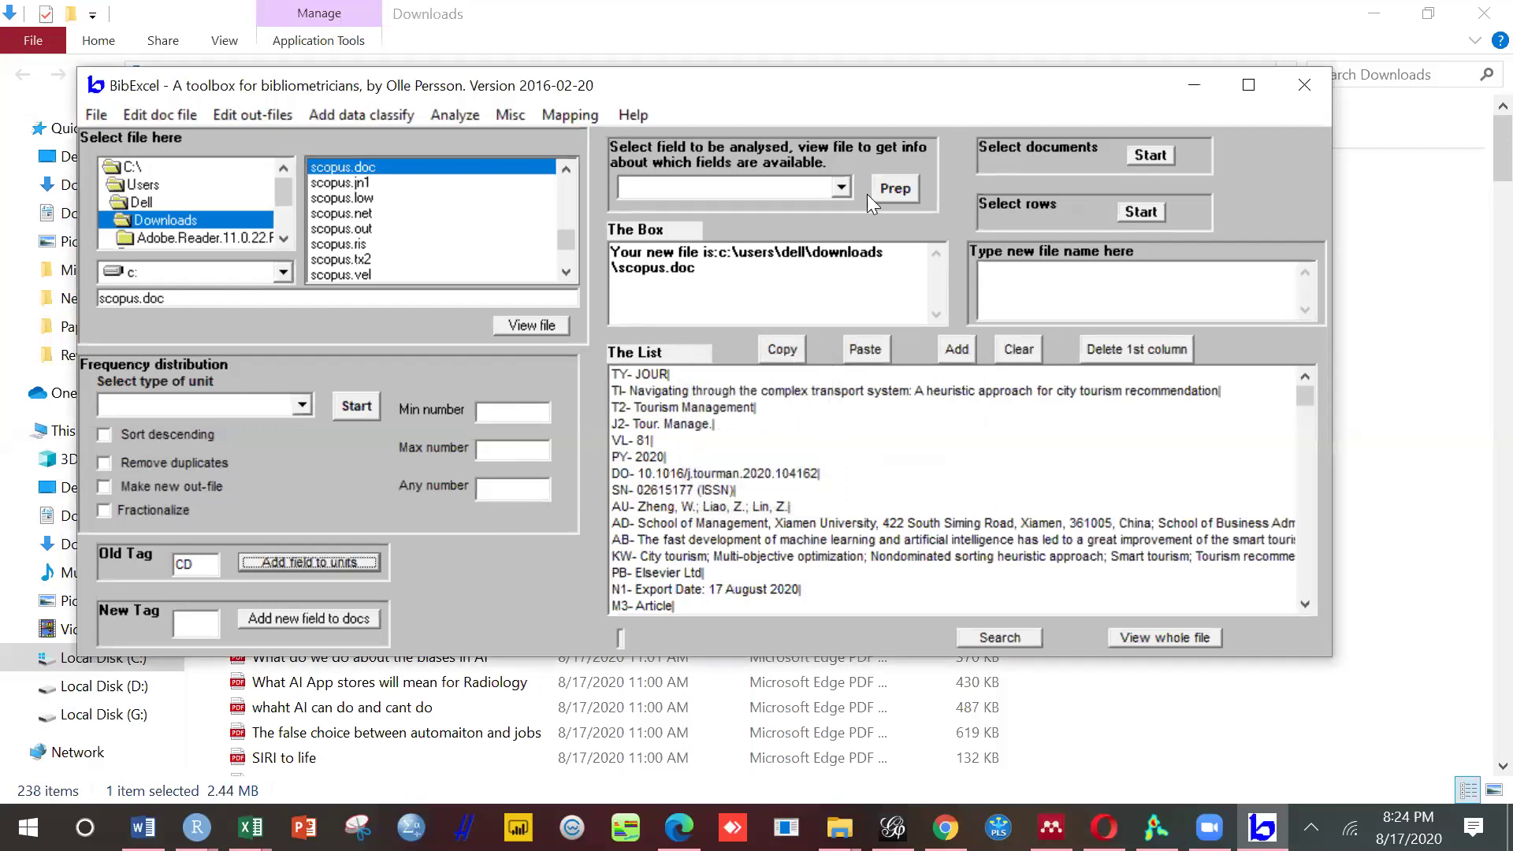
# Step: Prepare an out-file from the CD field as Any ; separated field, overwriting scopus.out and keeping the ordering of units
pyautogui.click(842, 189)
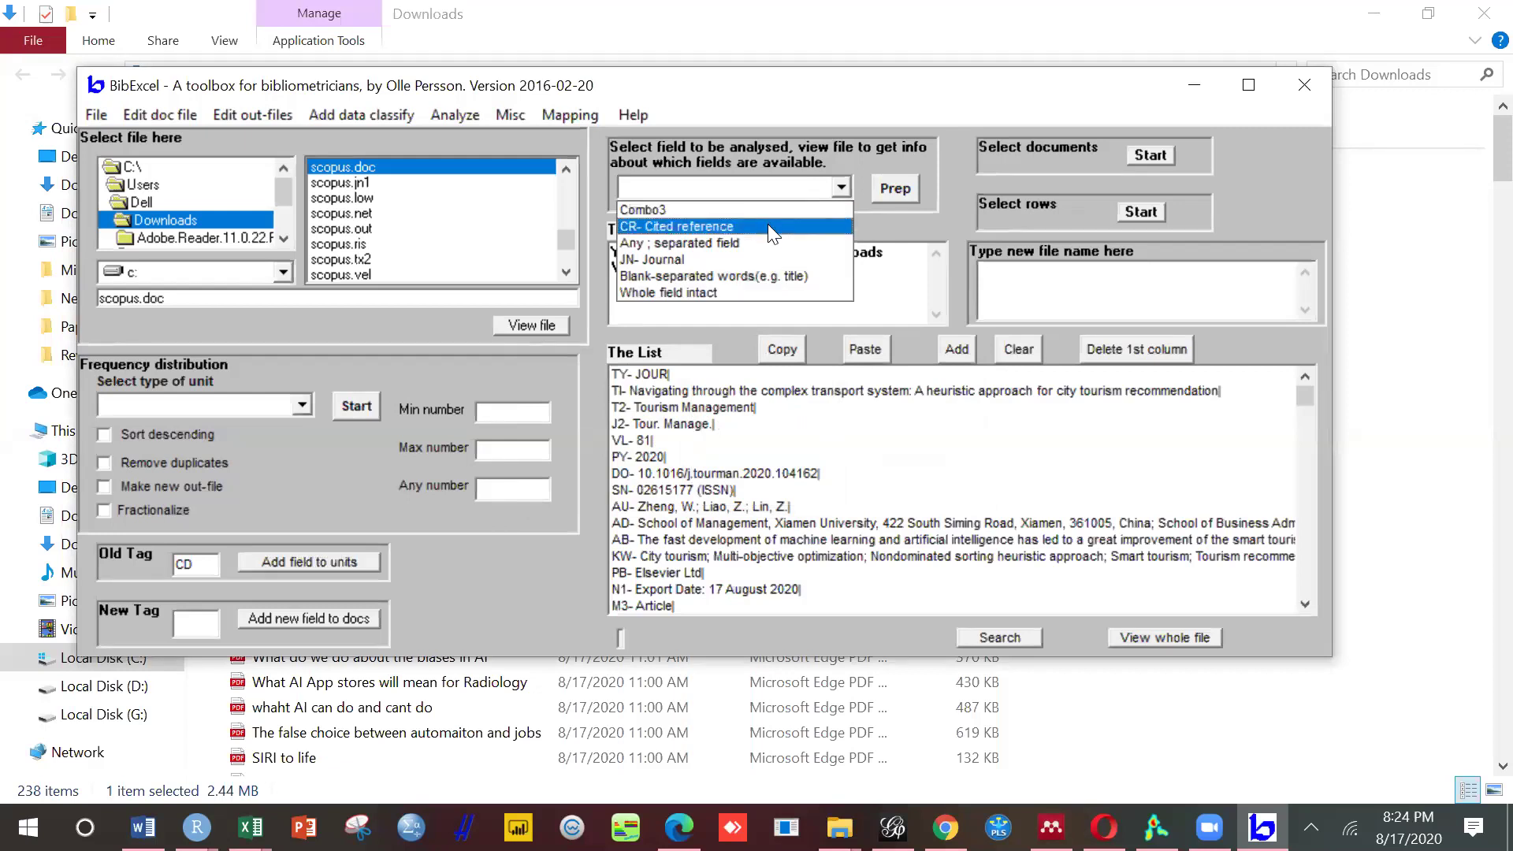
pyautogui.click(766, 240)
pyautogui.click(894, 188)
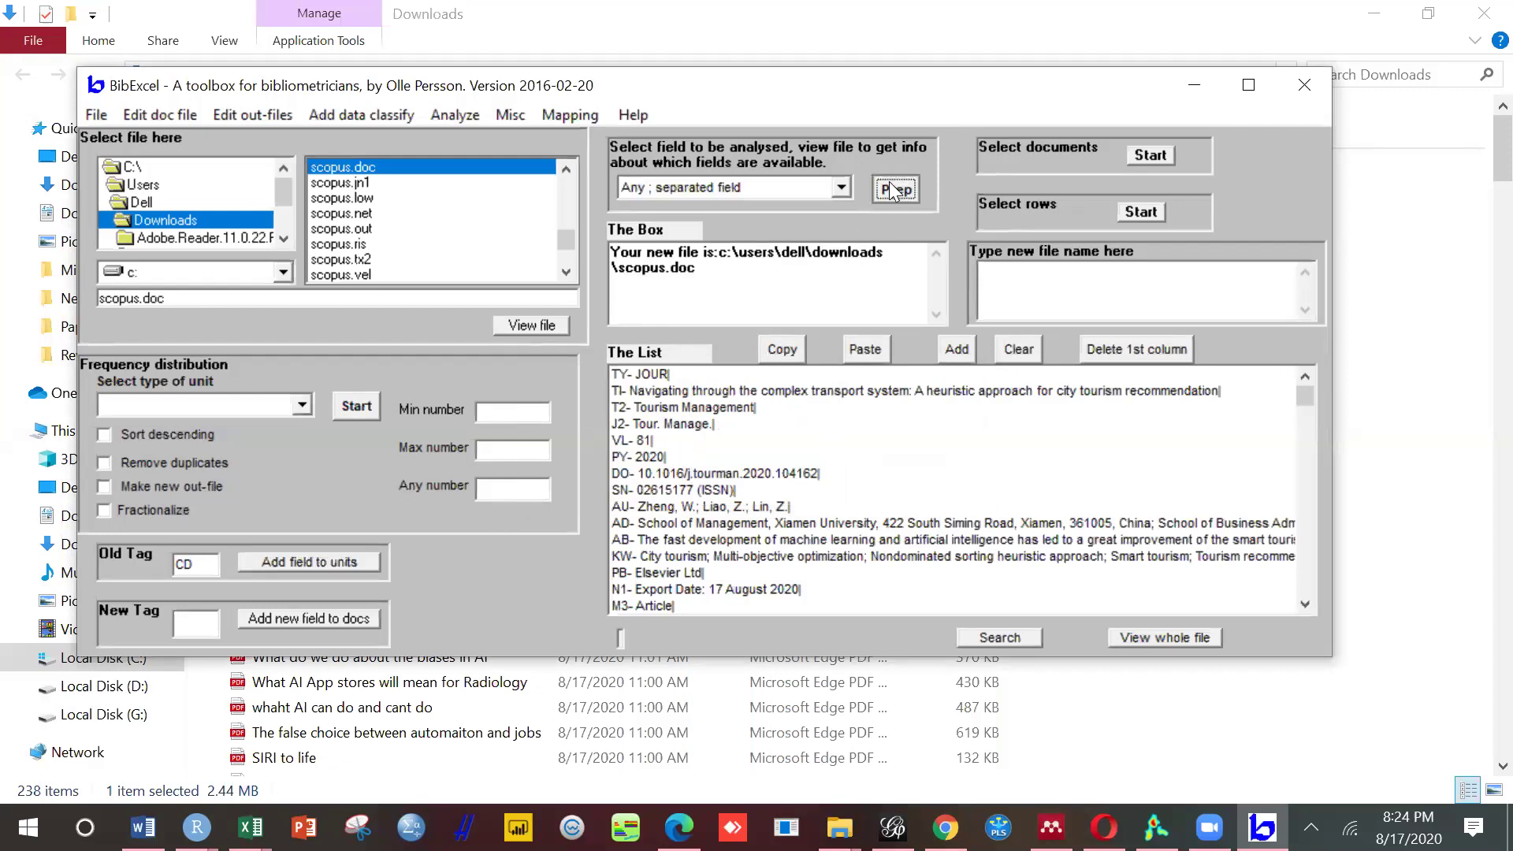
pyautogui.click(824, 533)
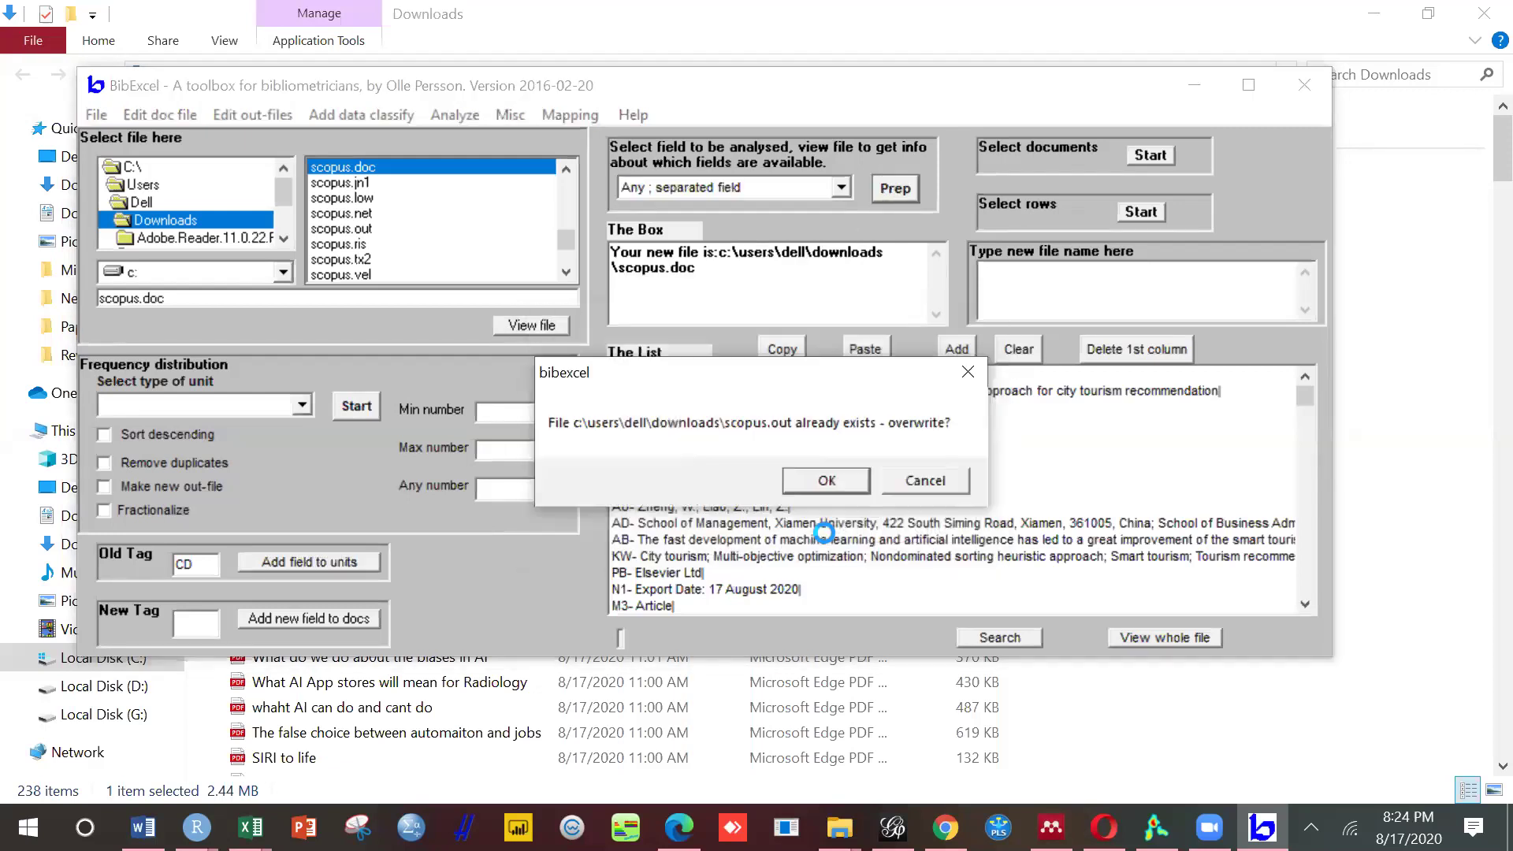
pyautogui.click(826, 482)
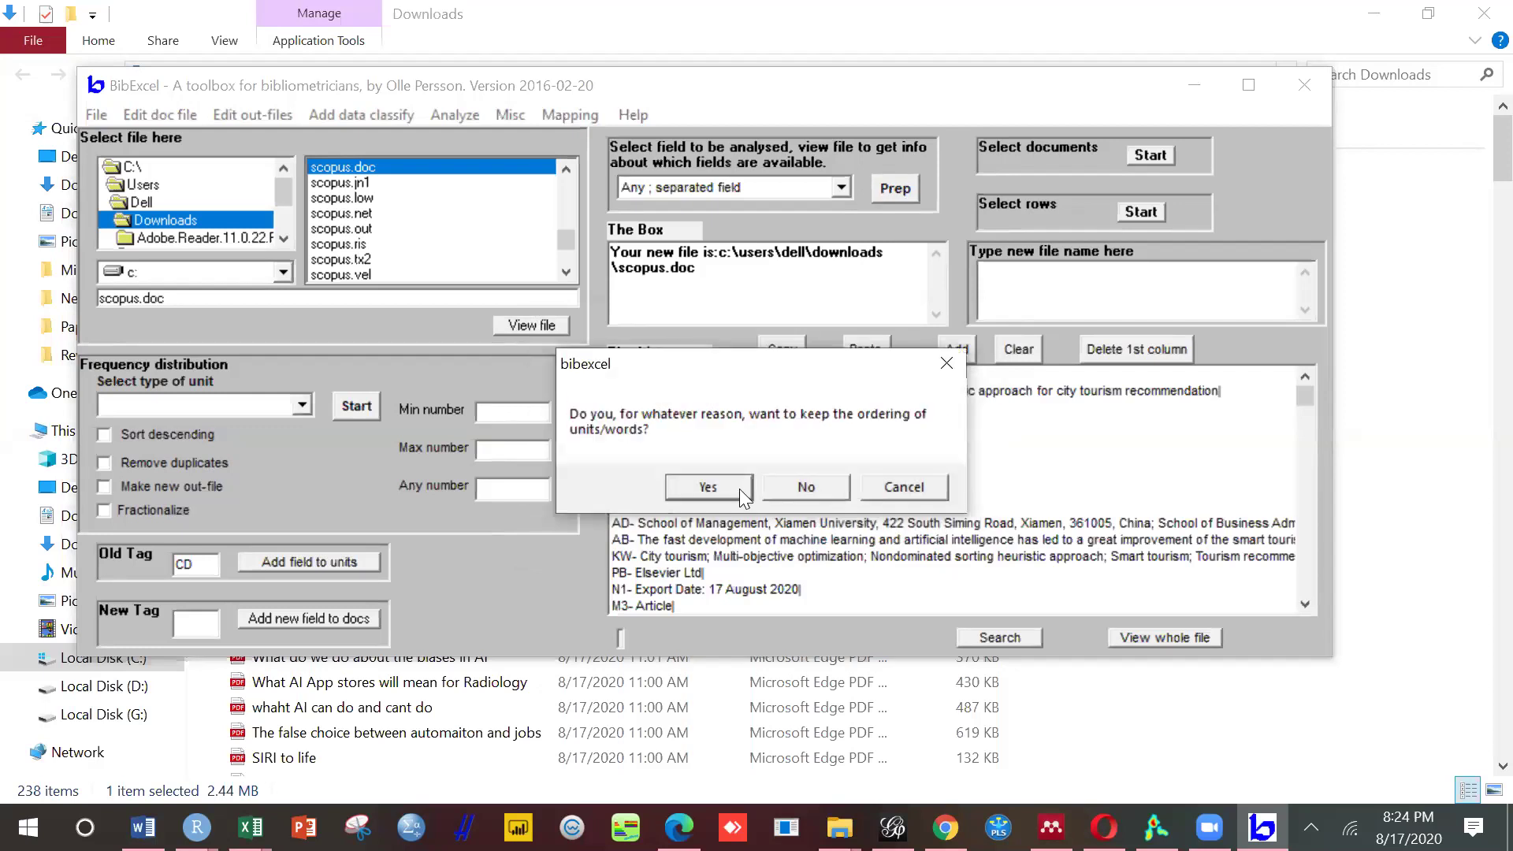
pyautogui.click(716, 489)
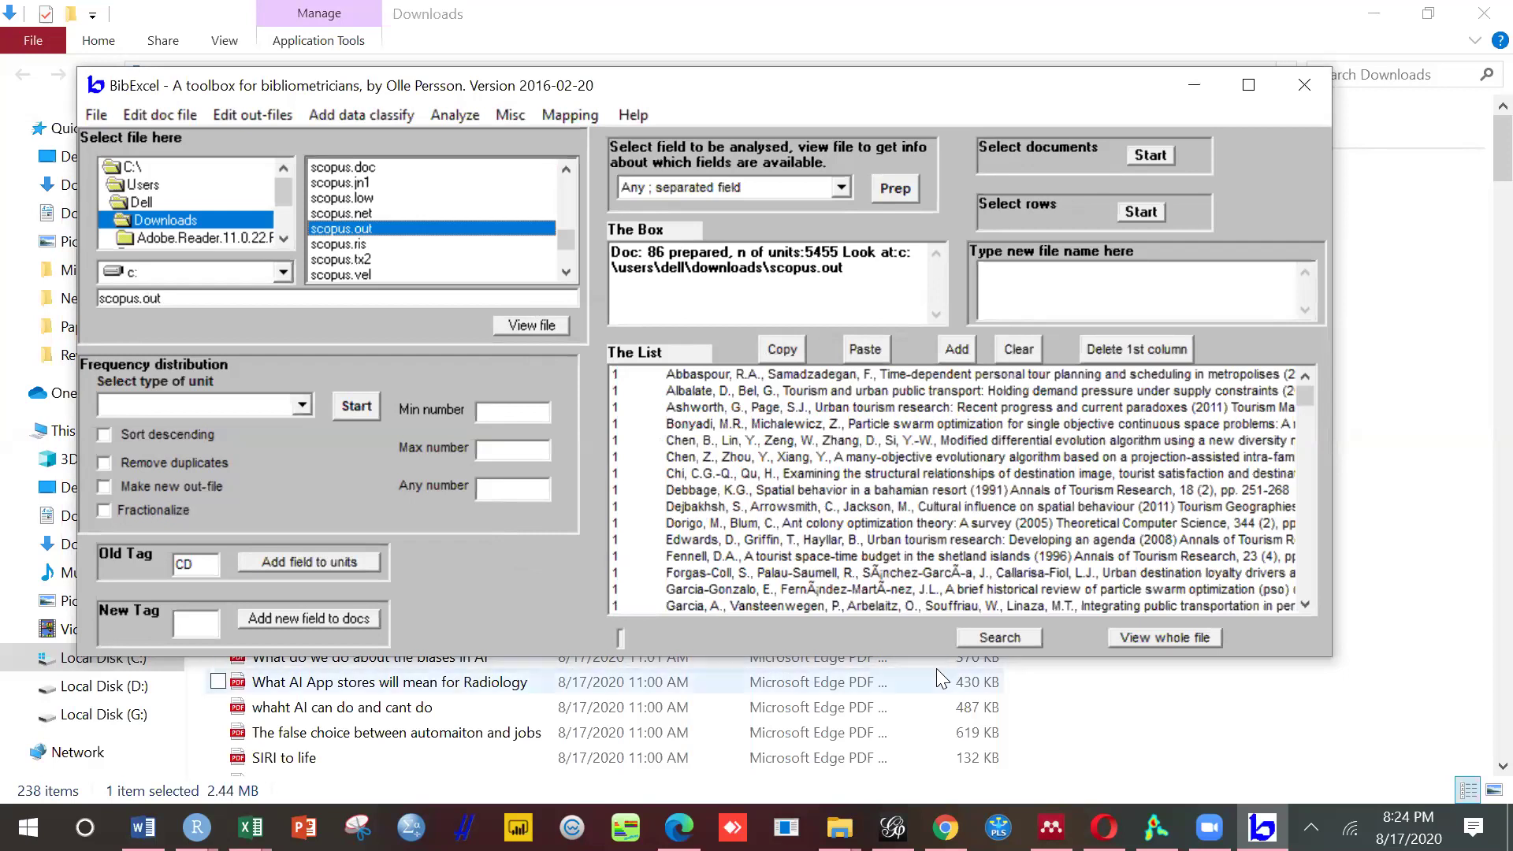
# Step: Convert the upper and lower case of scopus.out with the option good for cited reference strings
pyautogui.click(263, 125)
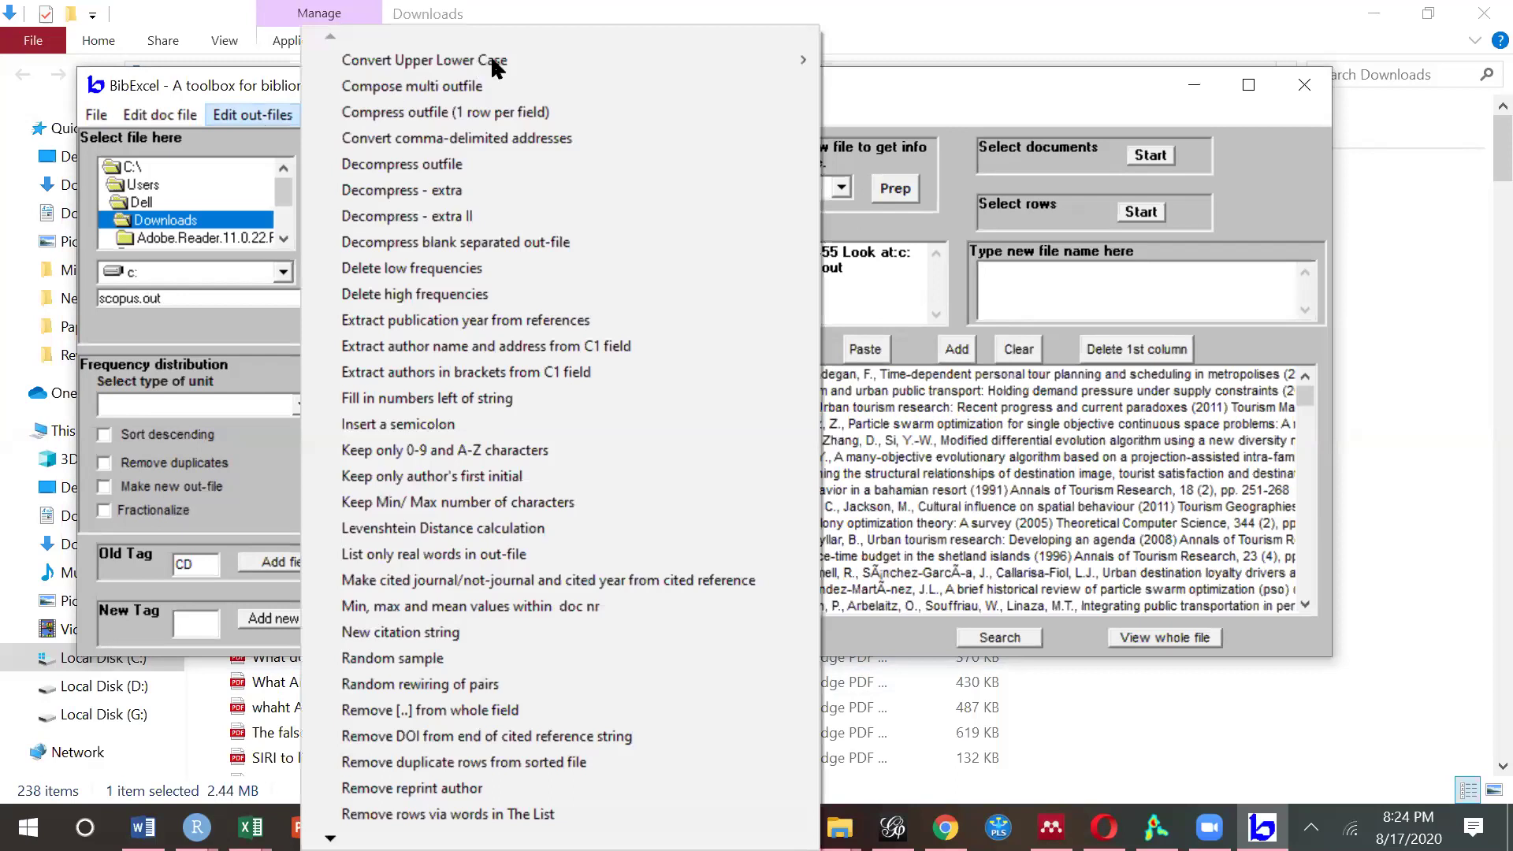
pyautogui.click(877, 63)
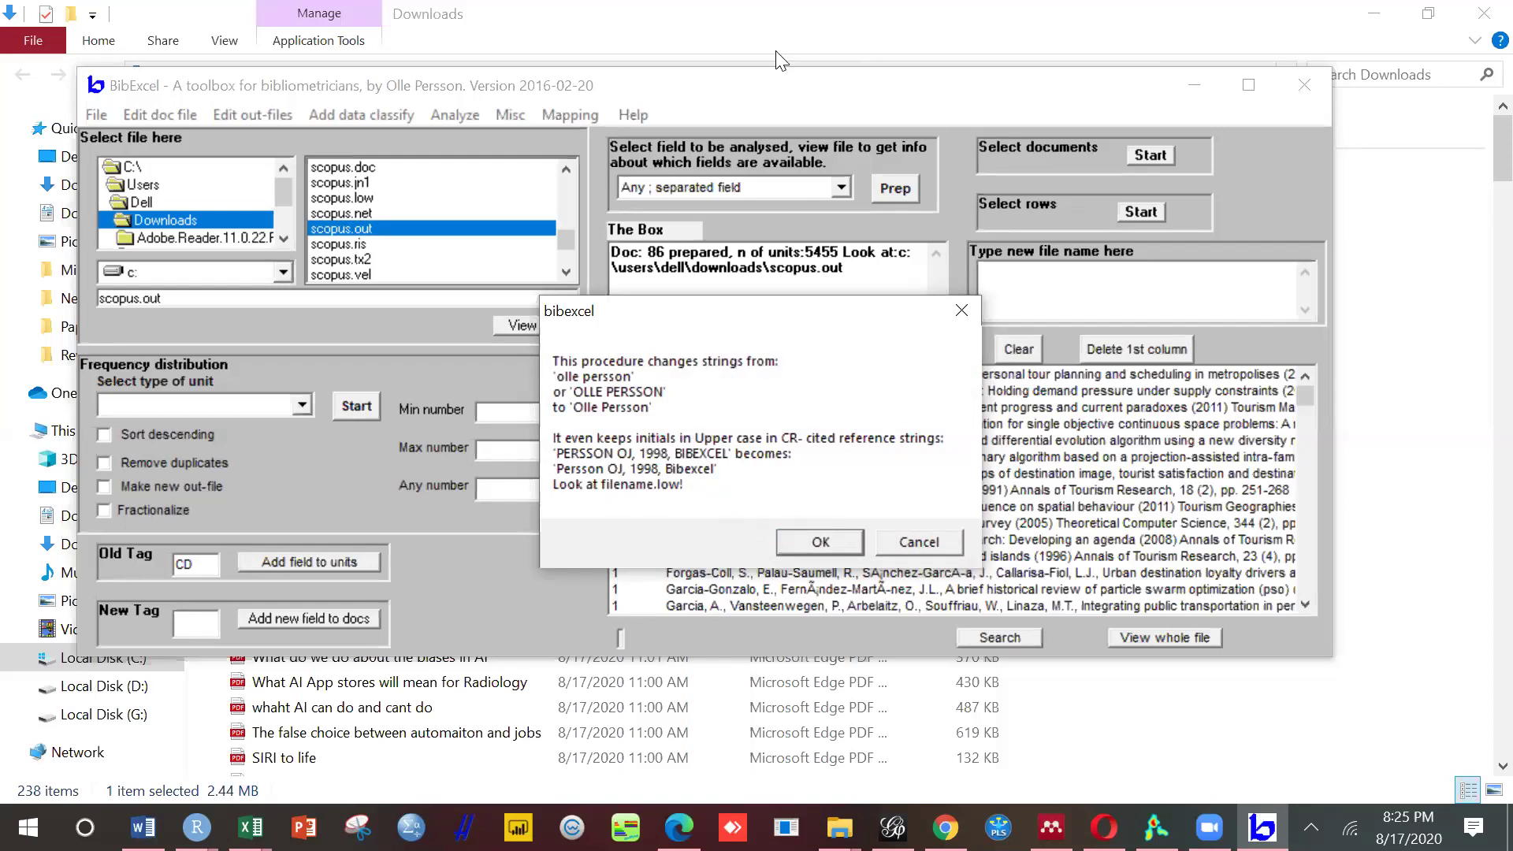
pyautogui.press('Return')
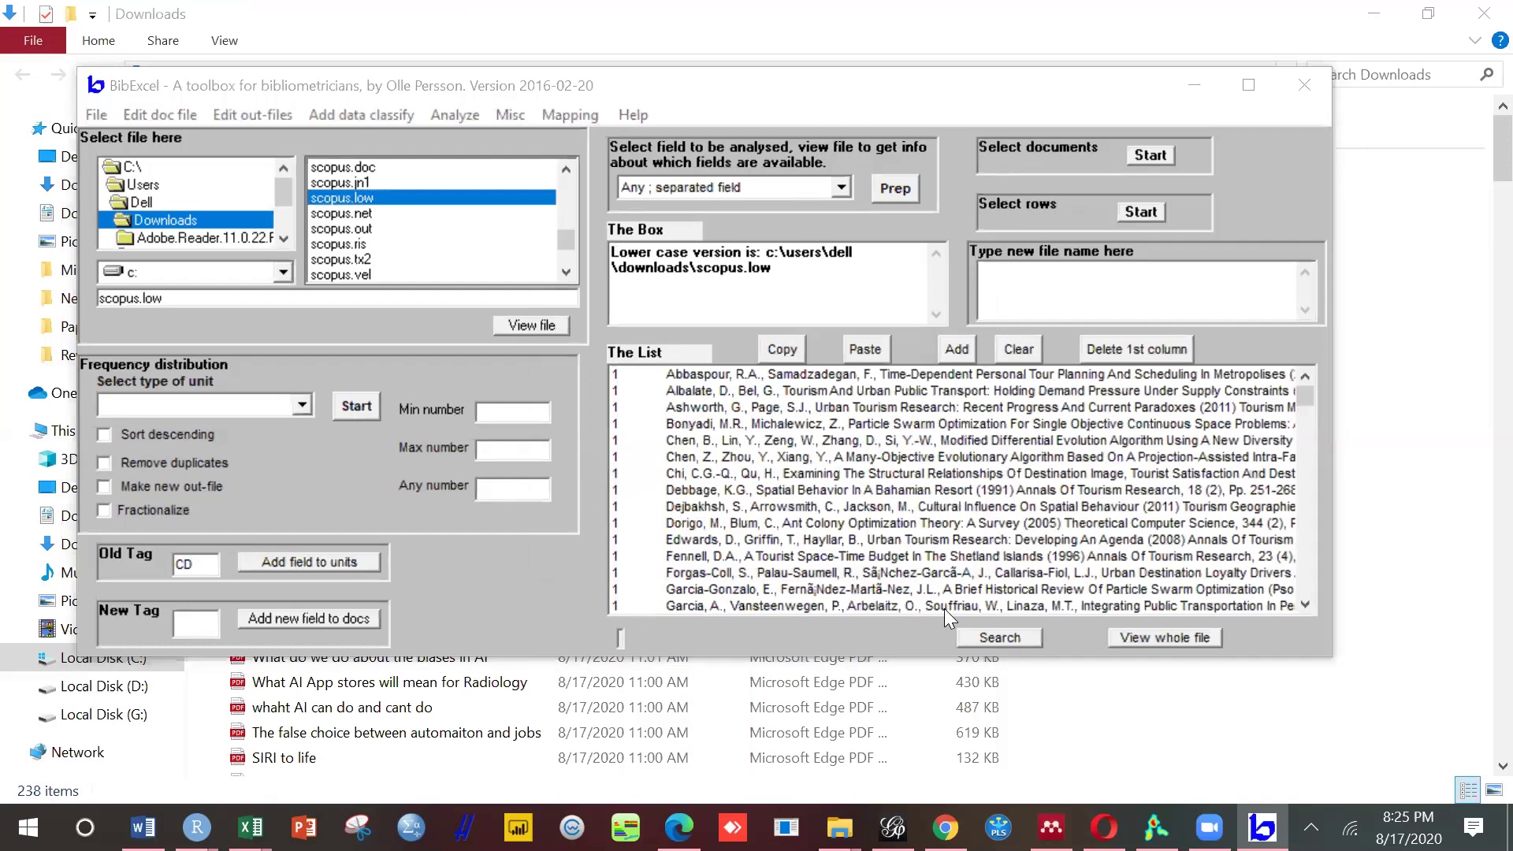
# Step: Calculate the shared units between documents in scopus.low, treating the left column as document numbers and continuing with all listed documents
pyautogui.click(434, 116)
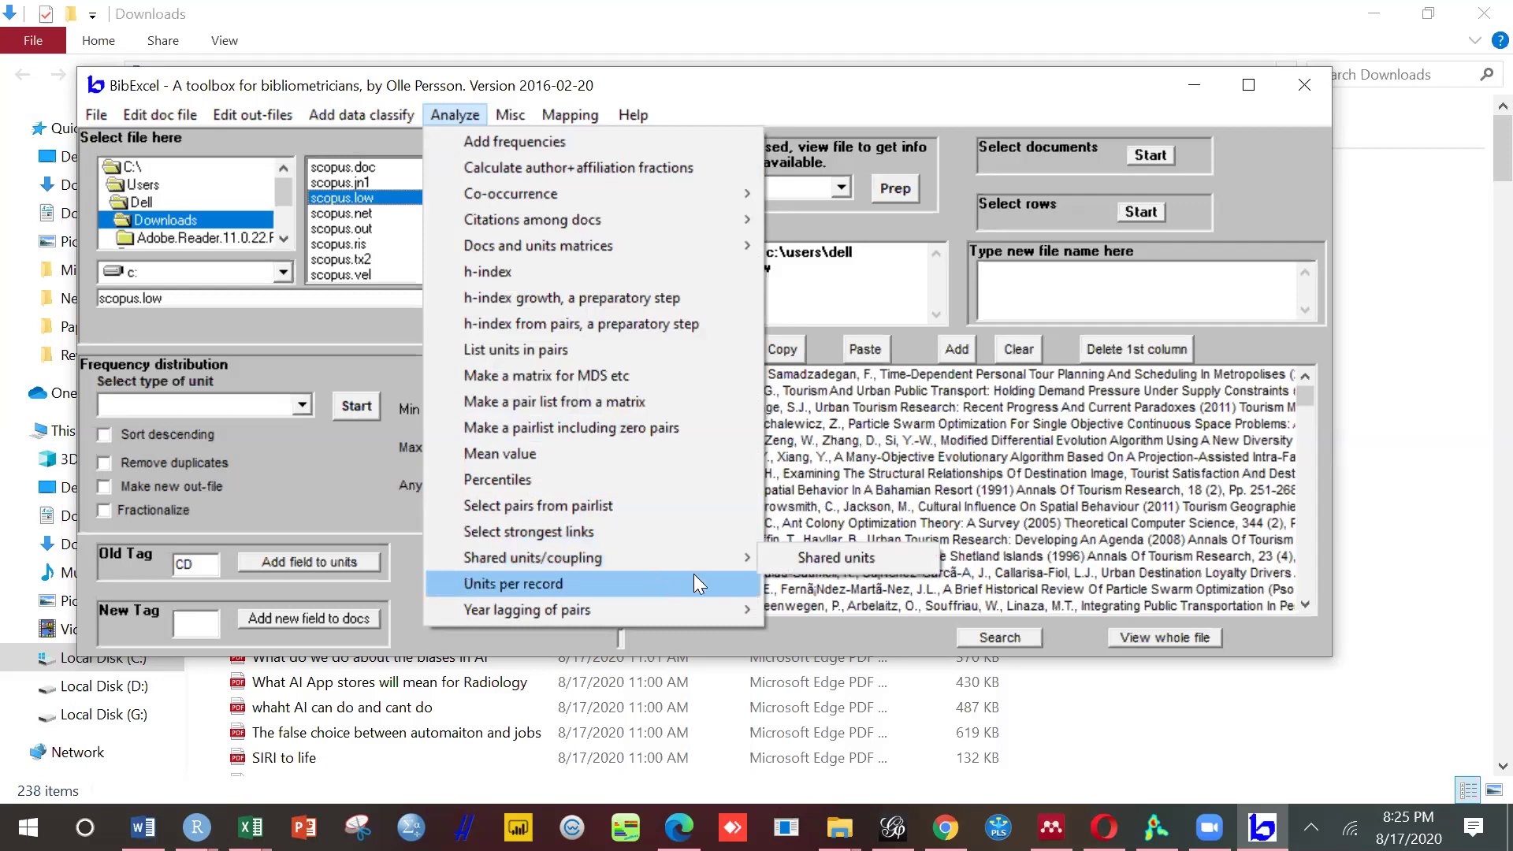
pyautogui.moveTo(749, 557)
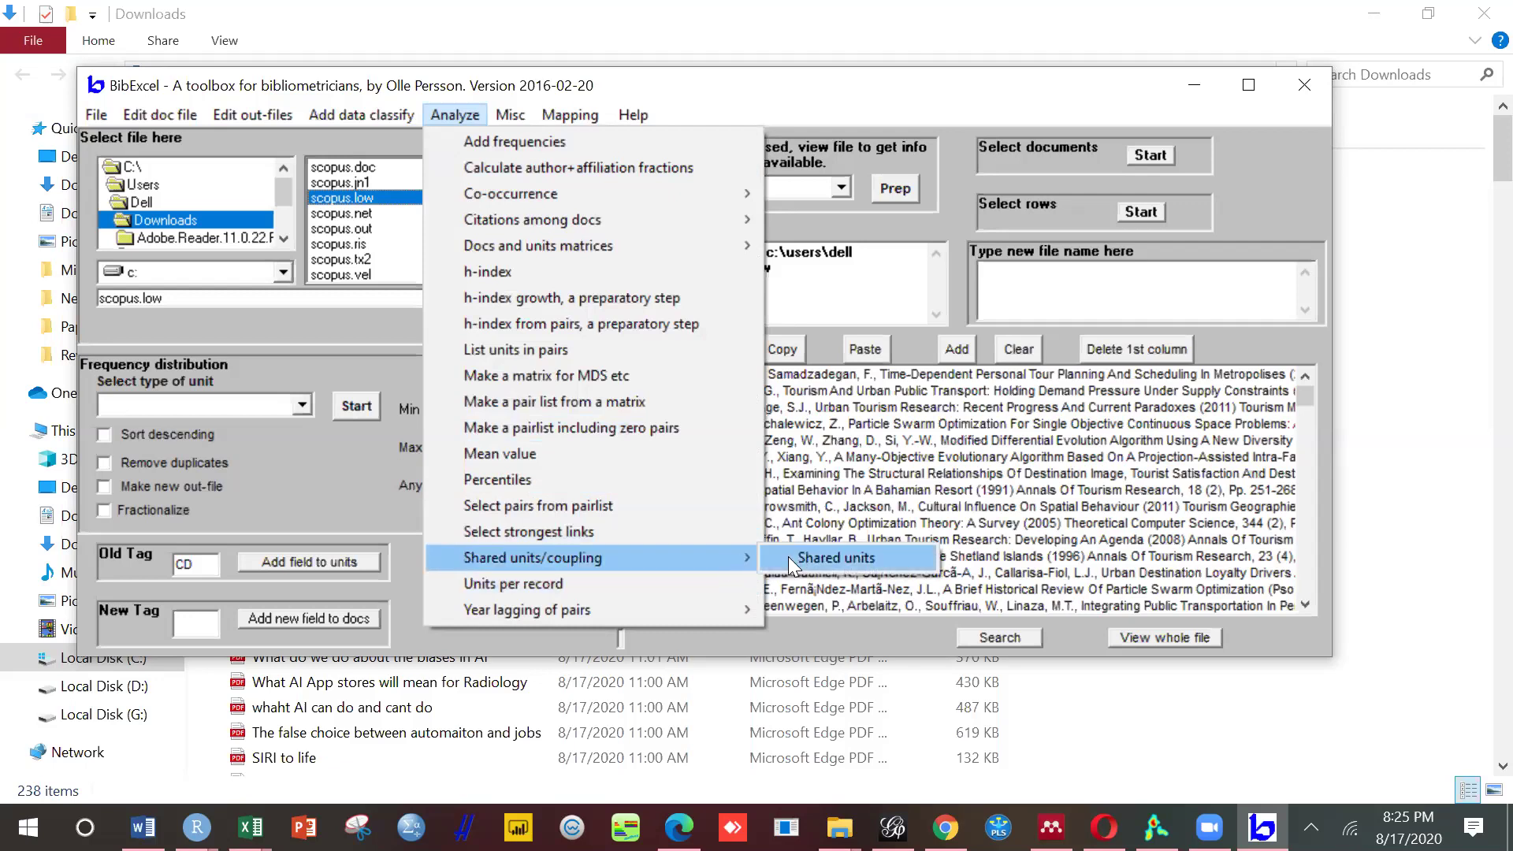
pyautogui.click(788, 556)
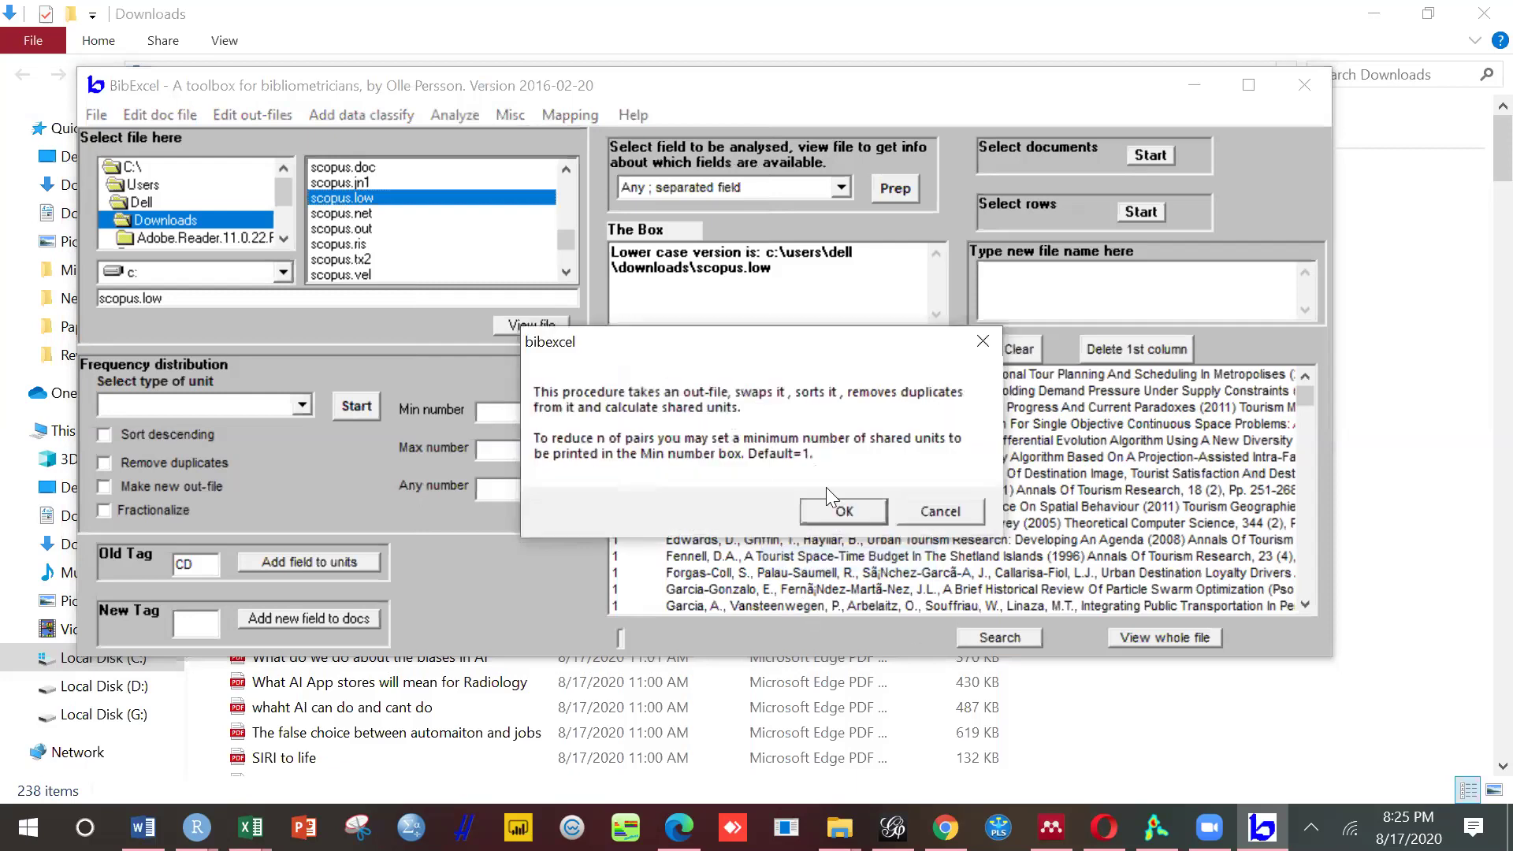
pyautogui.click(842, 513)
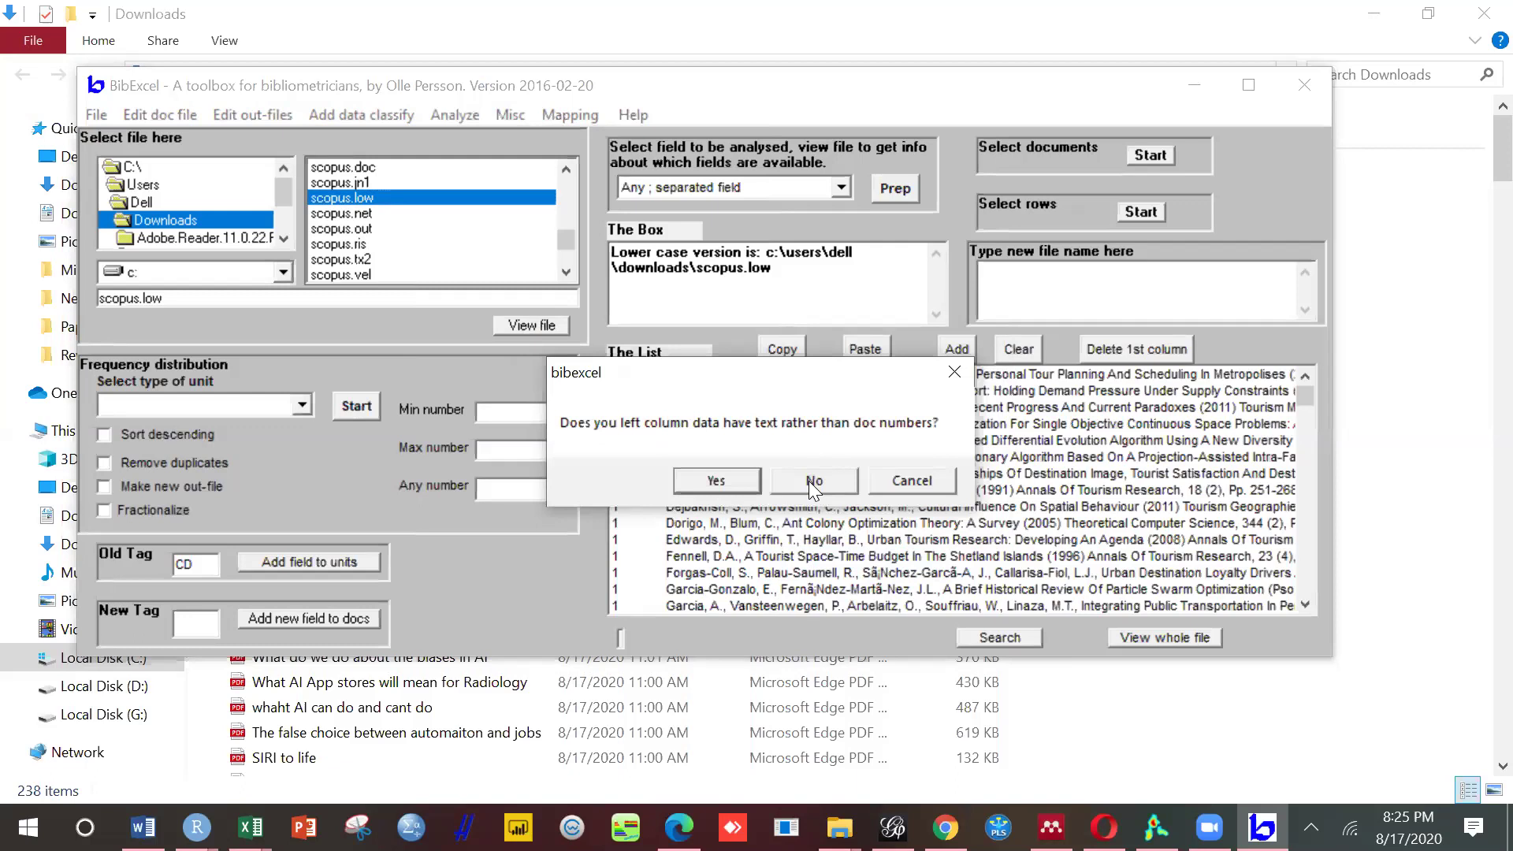
pyautogui.click(813, 482)
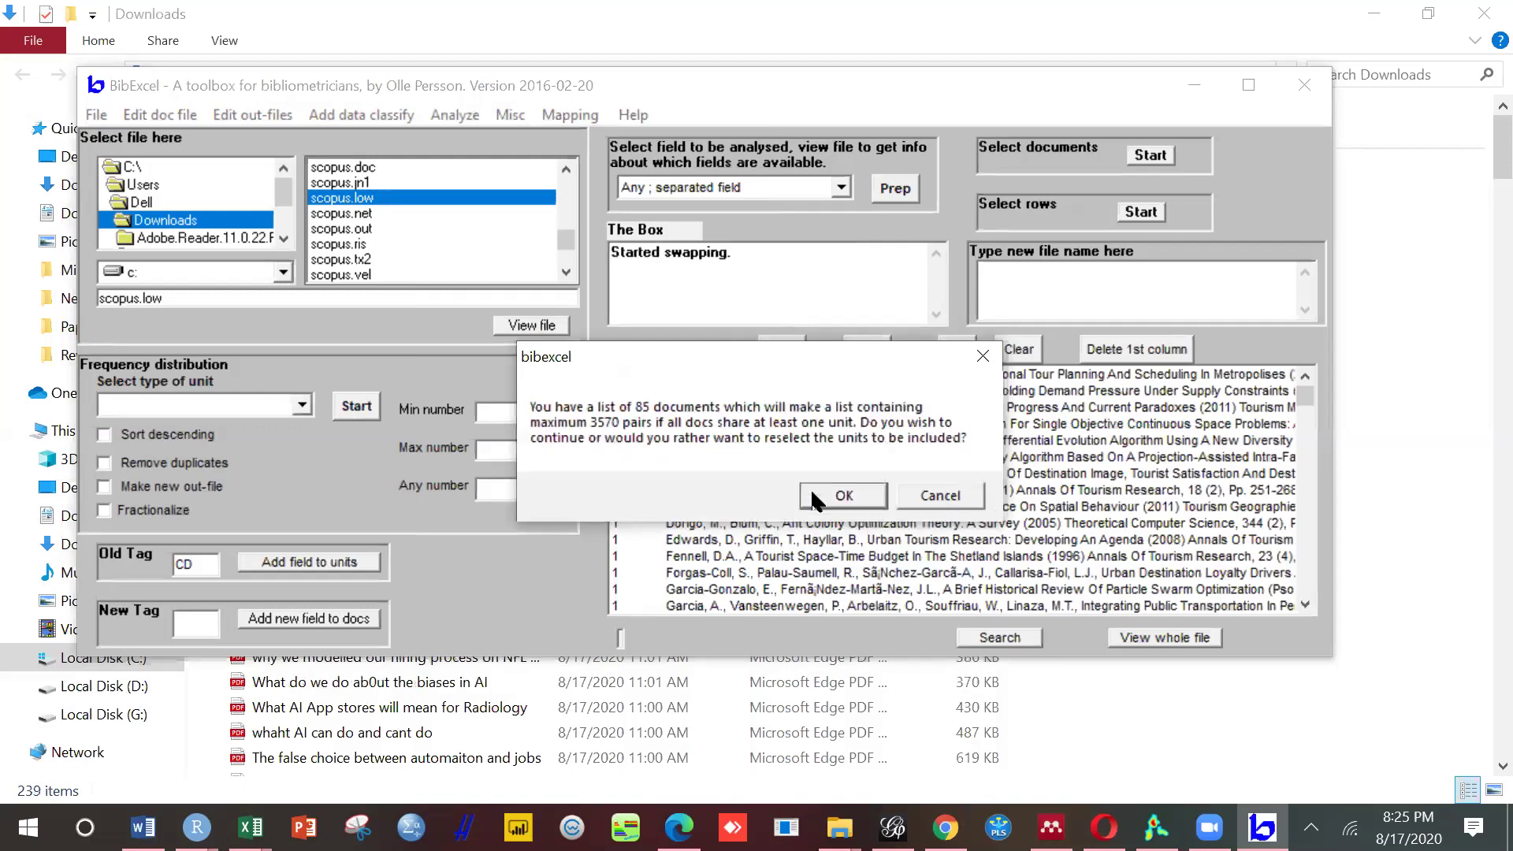
pyautogui.click(810, 489)
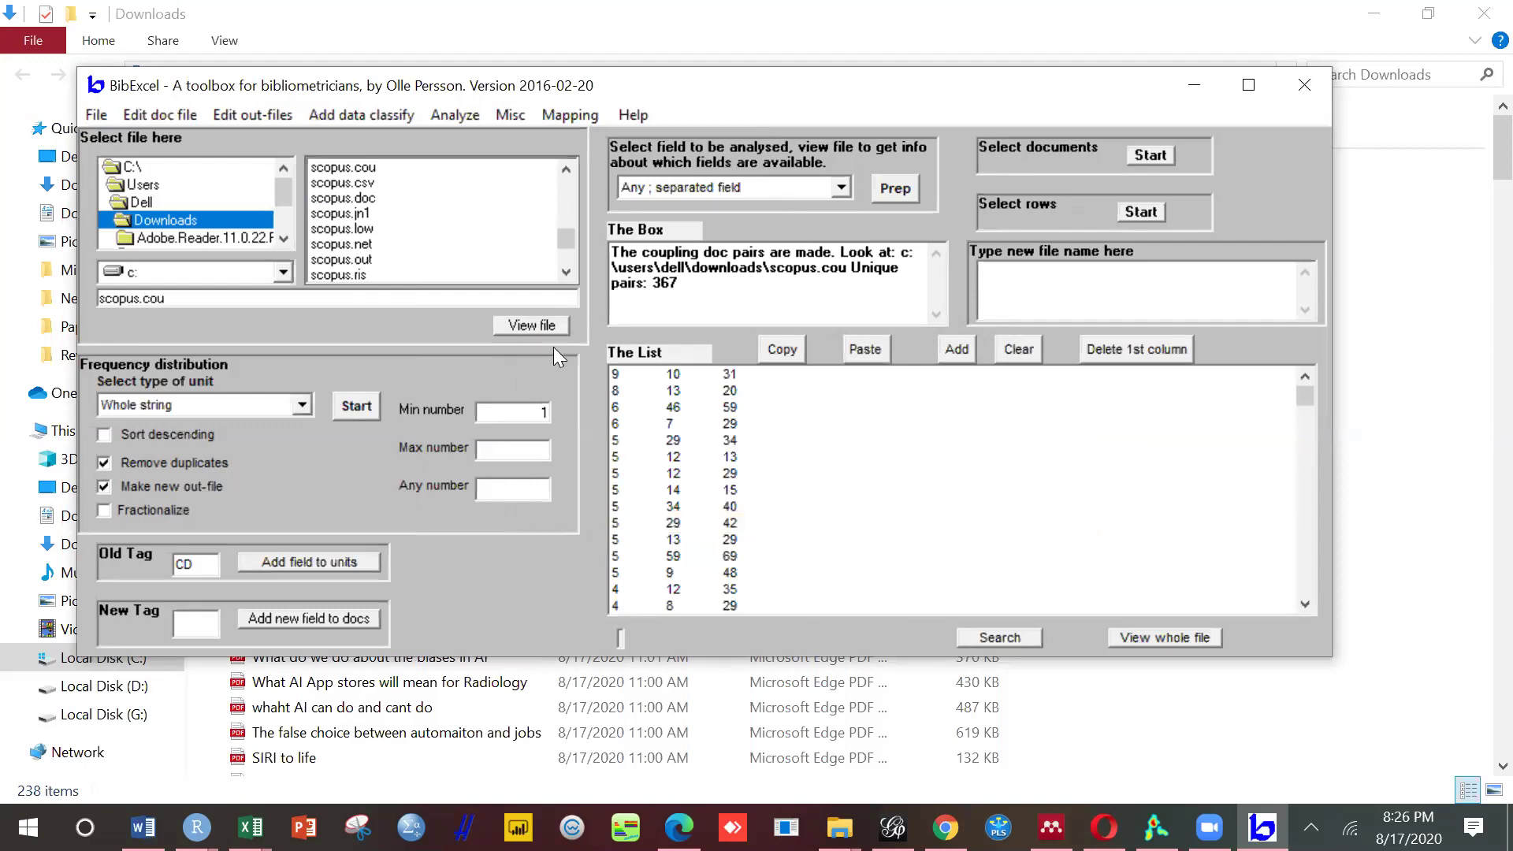
# Step: Prepare a new out-file from the CD field of scopus.doc with Whole field intact, overwriting scopus.out
pyautogui.click(375, 198)
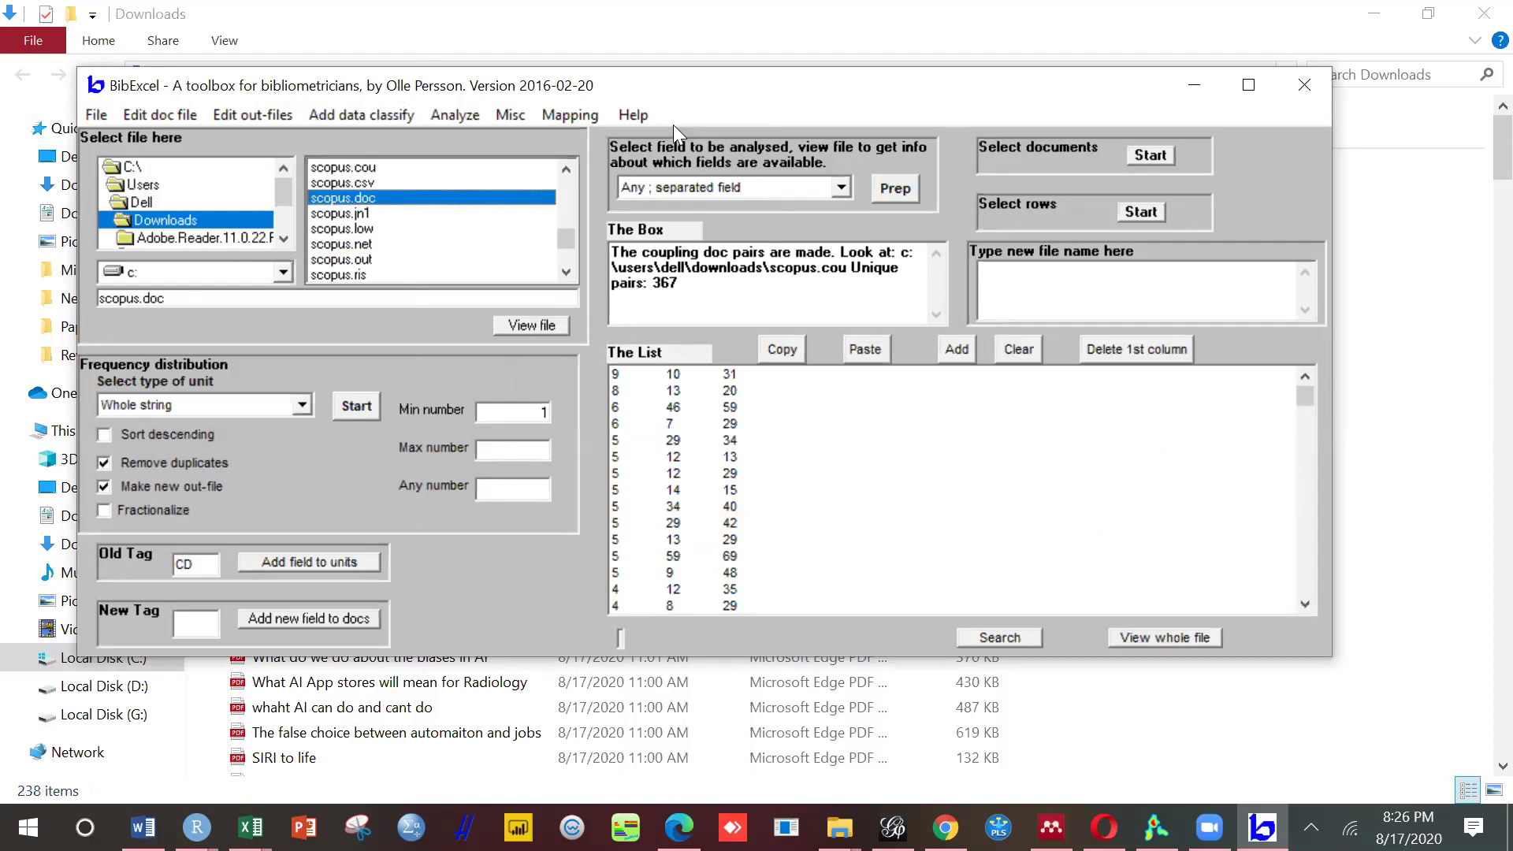
pyautogui.click(842, 187)
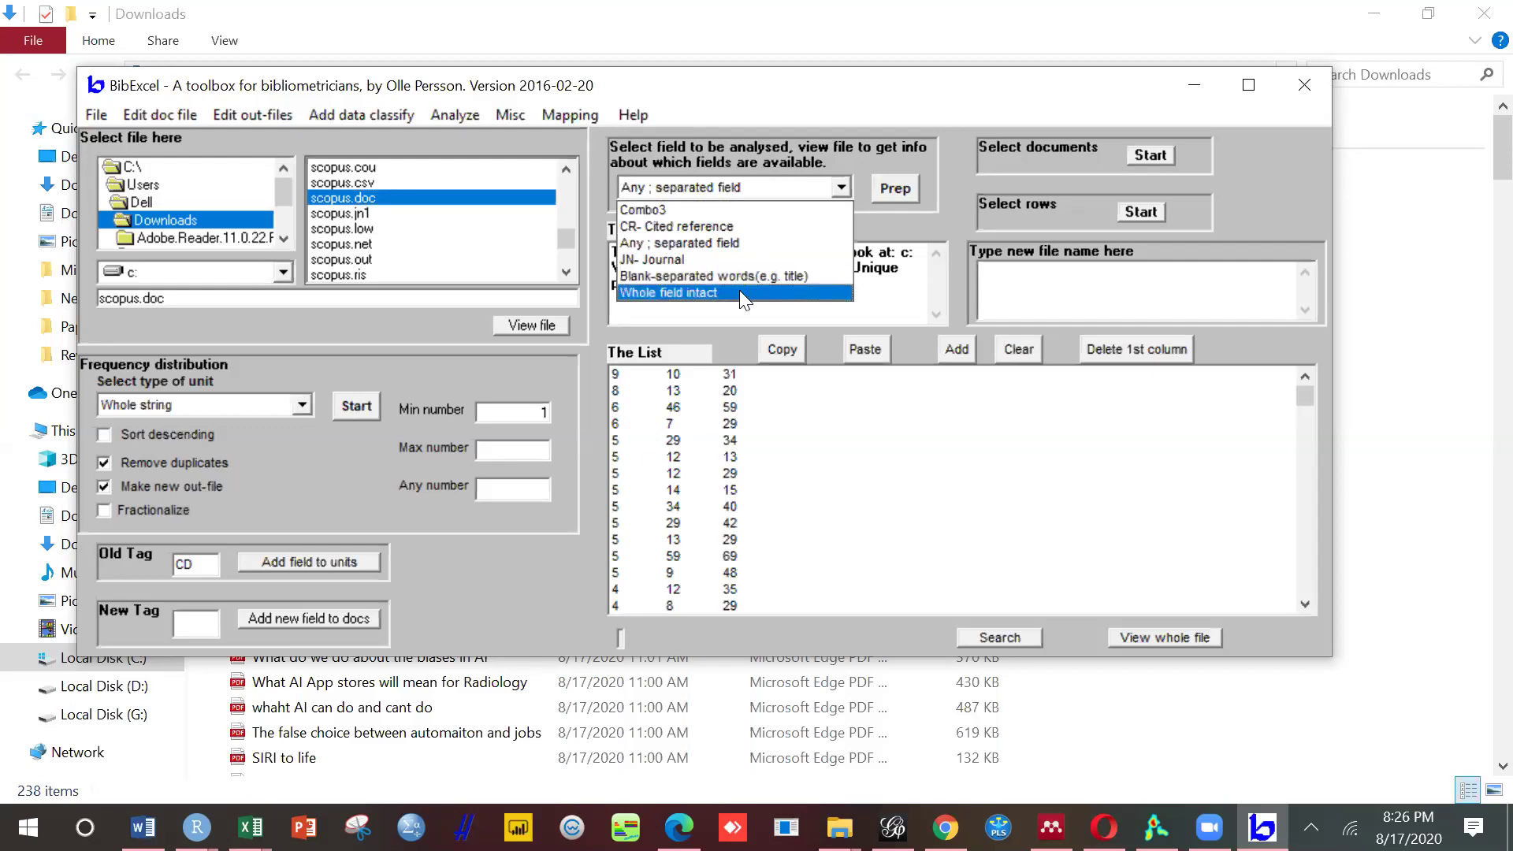
pyautogui.click(741, 291)
pyautogui.click(902, 191)
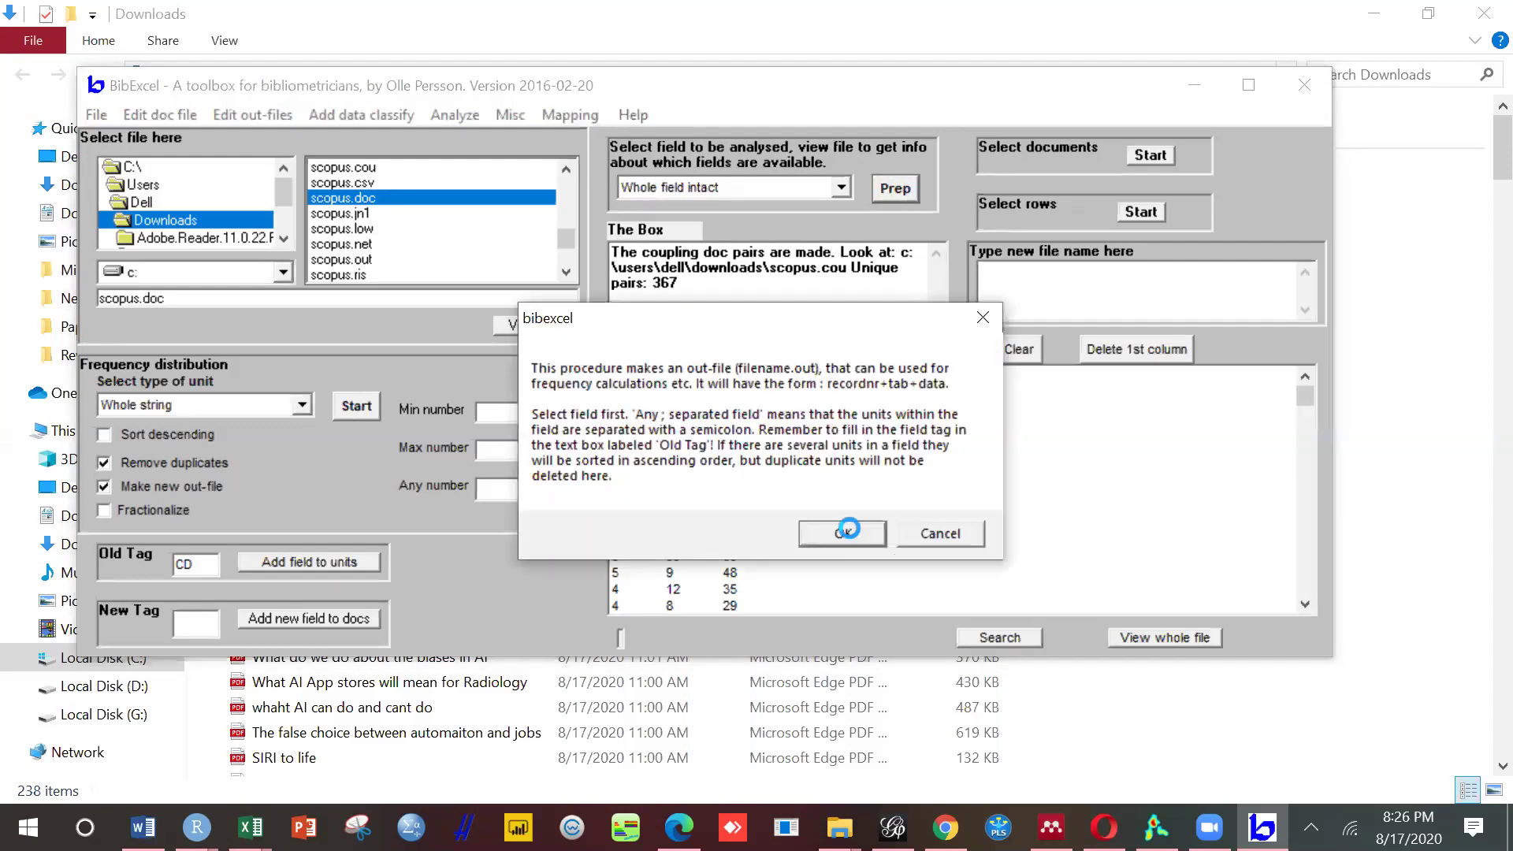
pyautogui.click(848, 528)
pyautogui.click(836, 489)
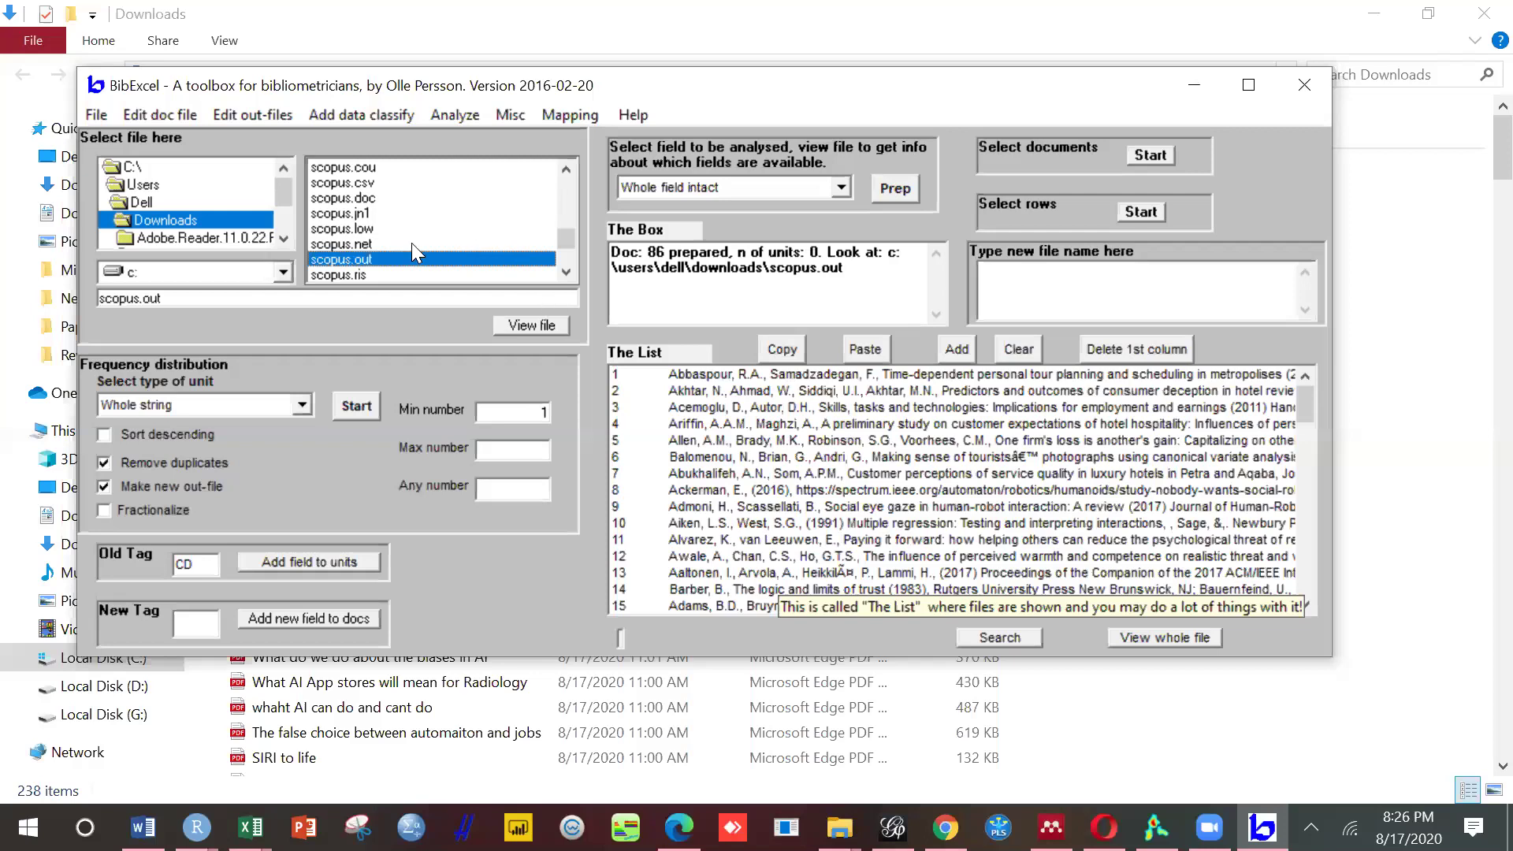
# Step: Fill in the full path of scopus.out in the Downloads folder as the new file name
pyautogui.scroll(-1, 393, 245)
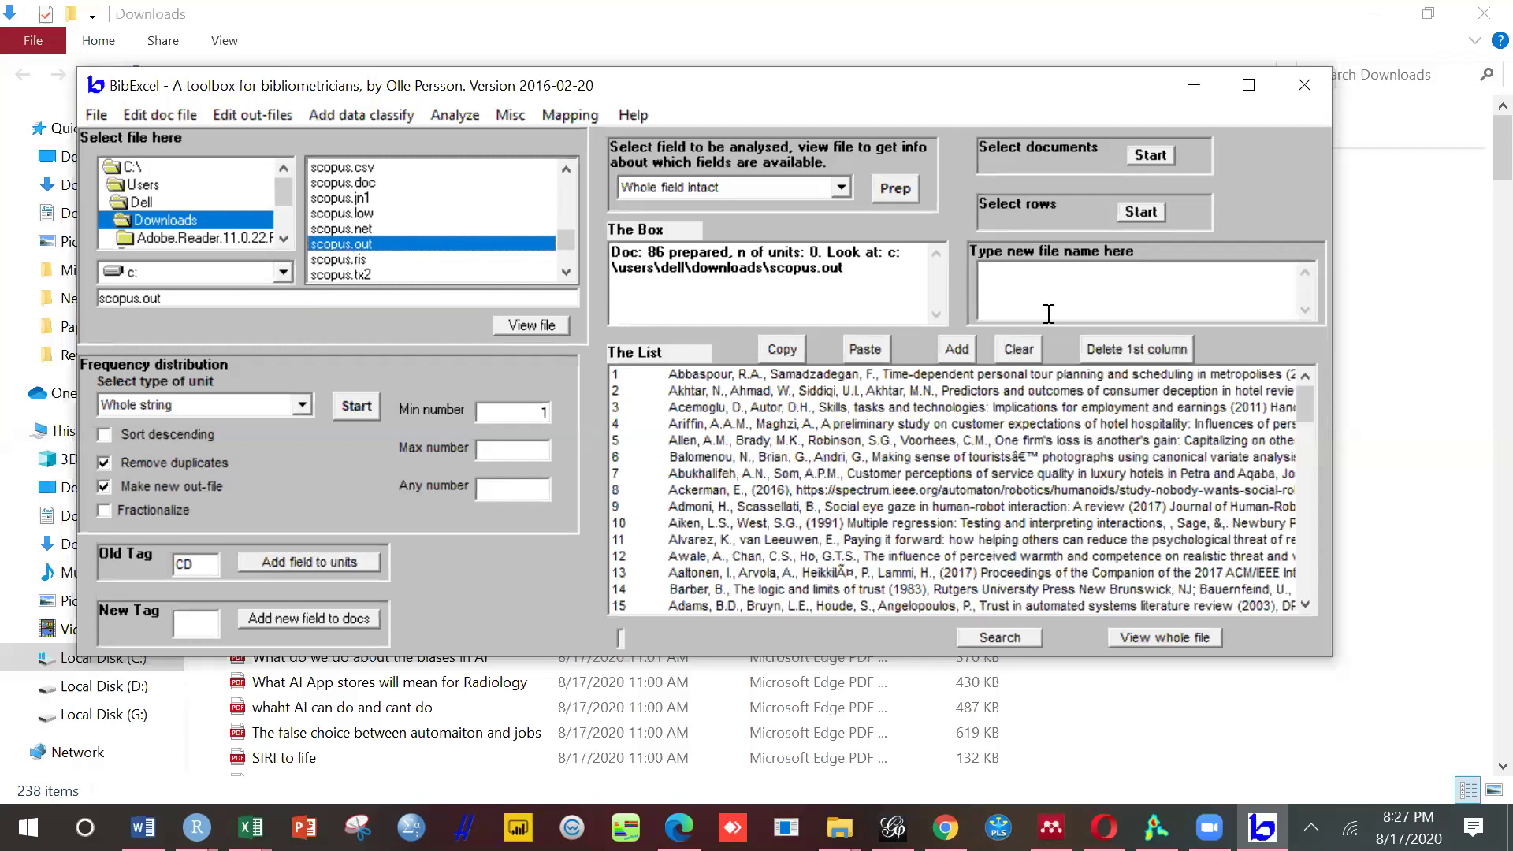
pyautogui.click(1096, 287)
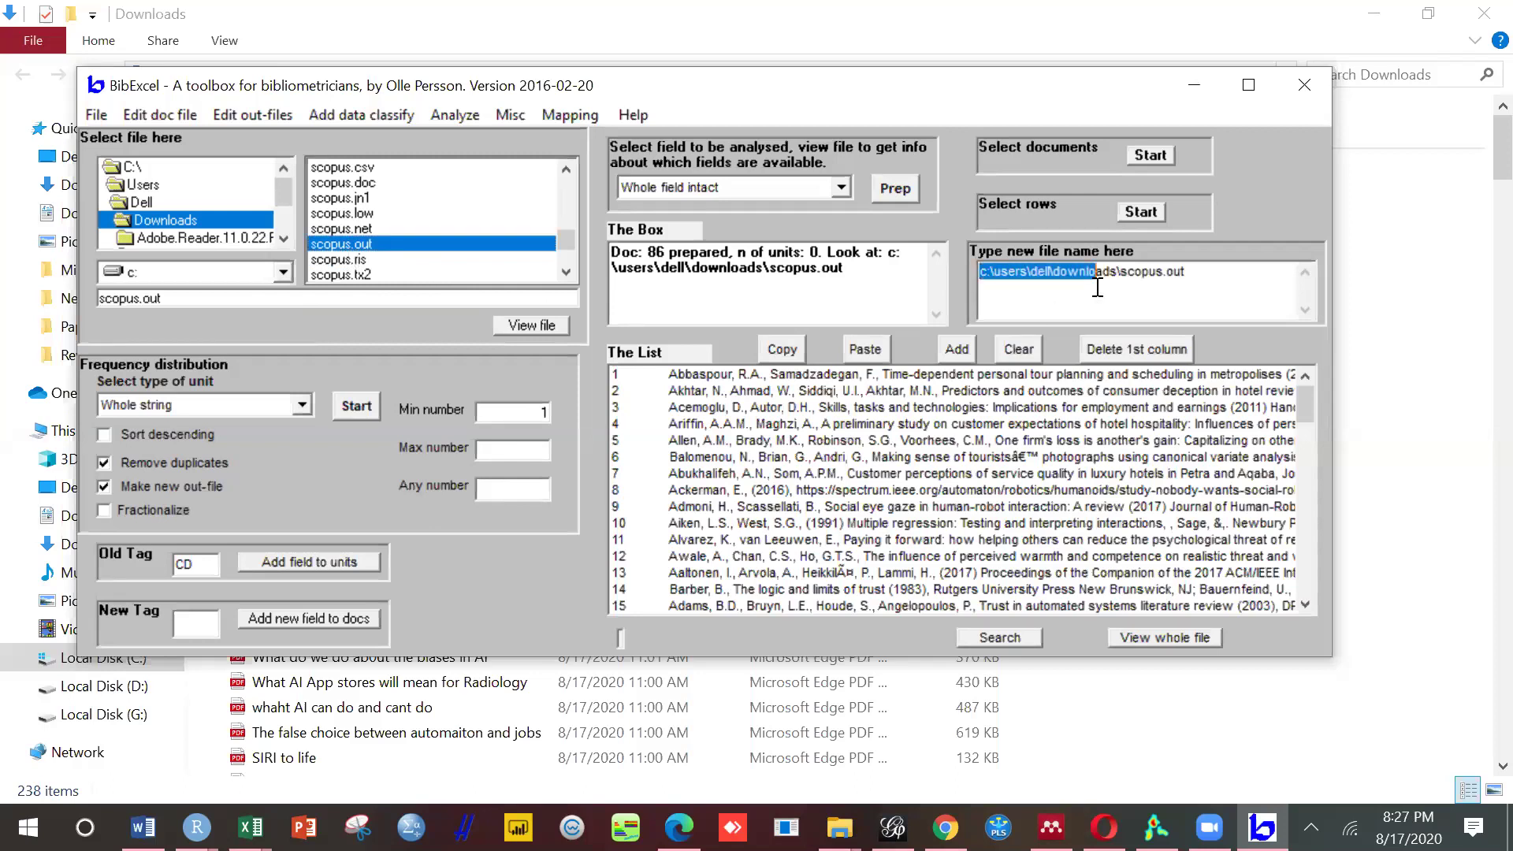
pyautogui.click(1102, 284)
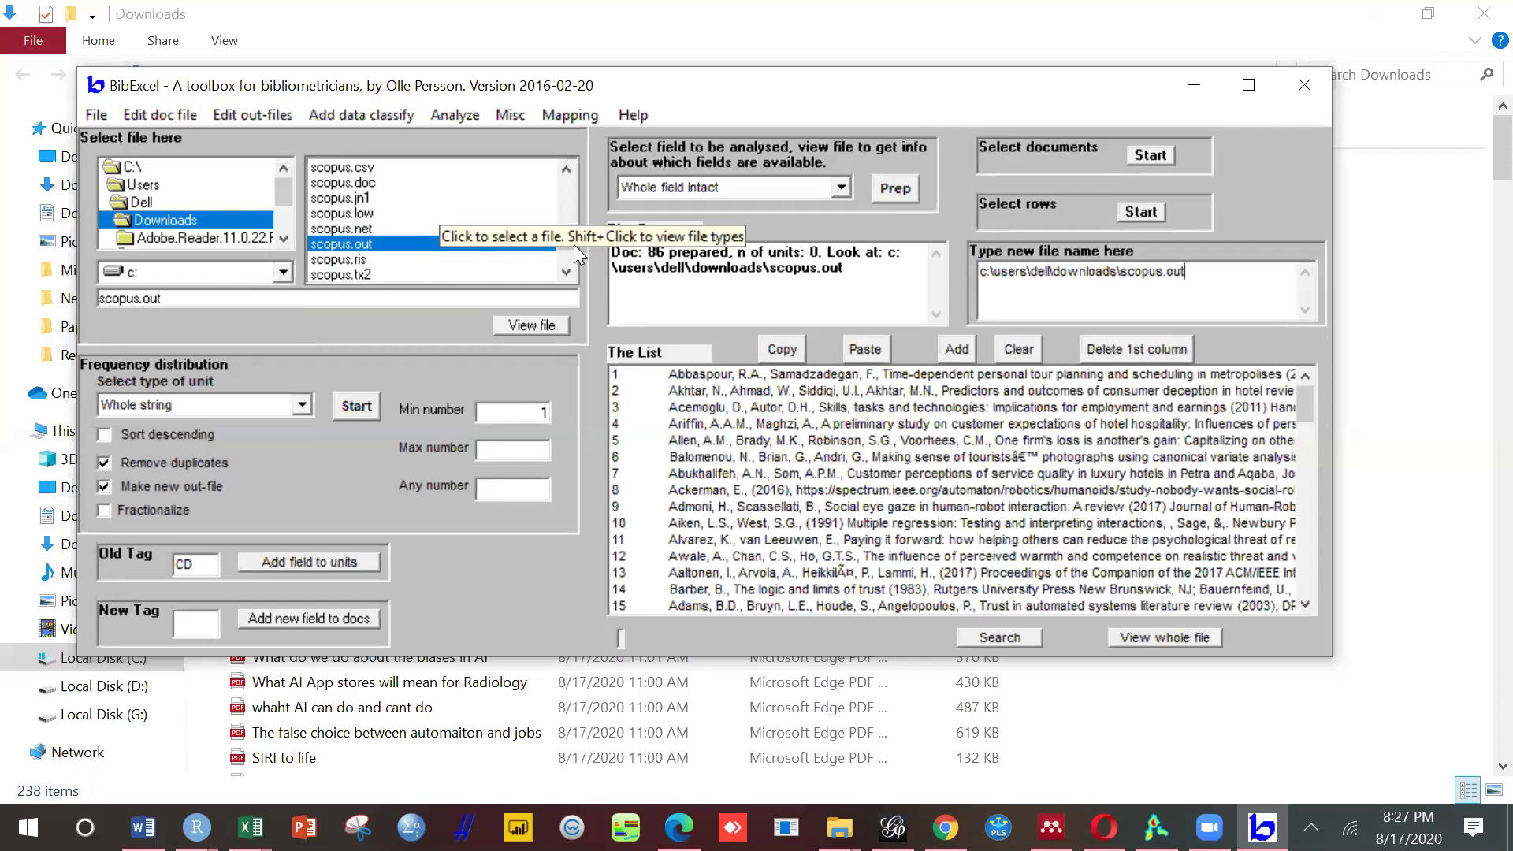
pyautogui.click(567, 271)
pyautogui.click(567, 272)
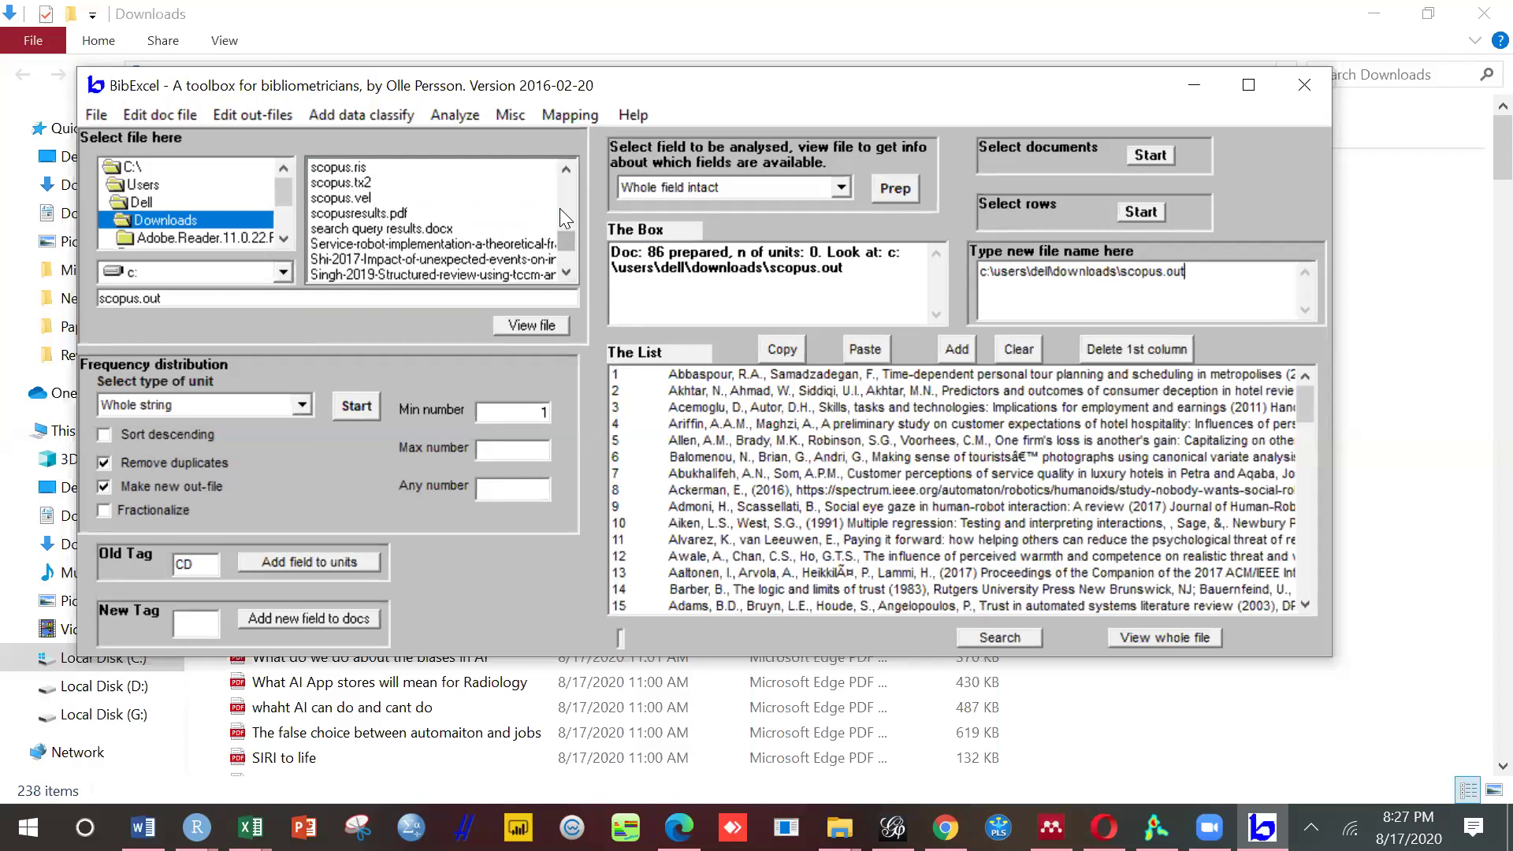
pyautogui.scroll(2, 560, 208)
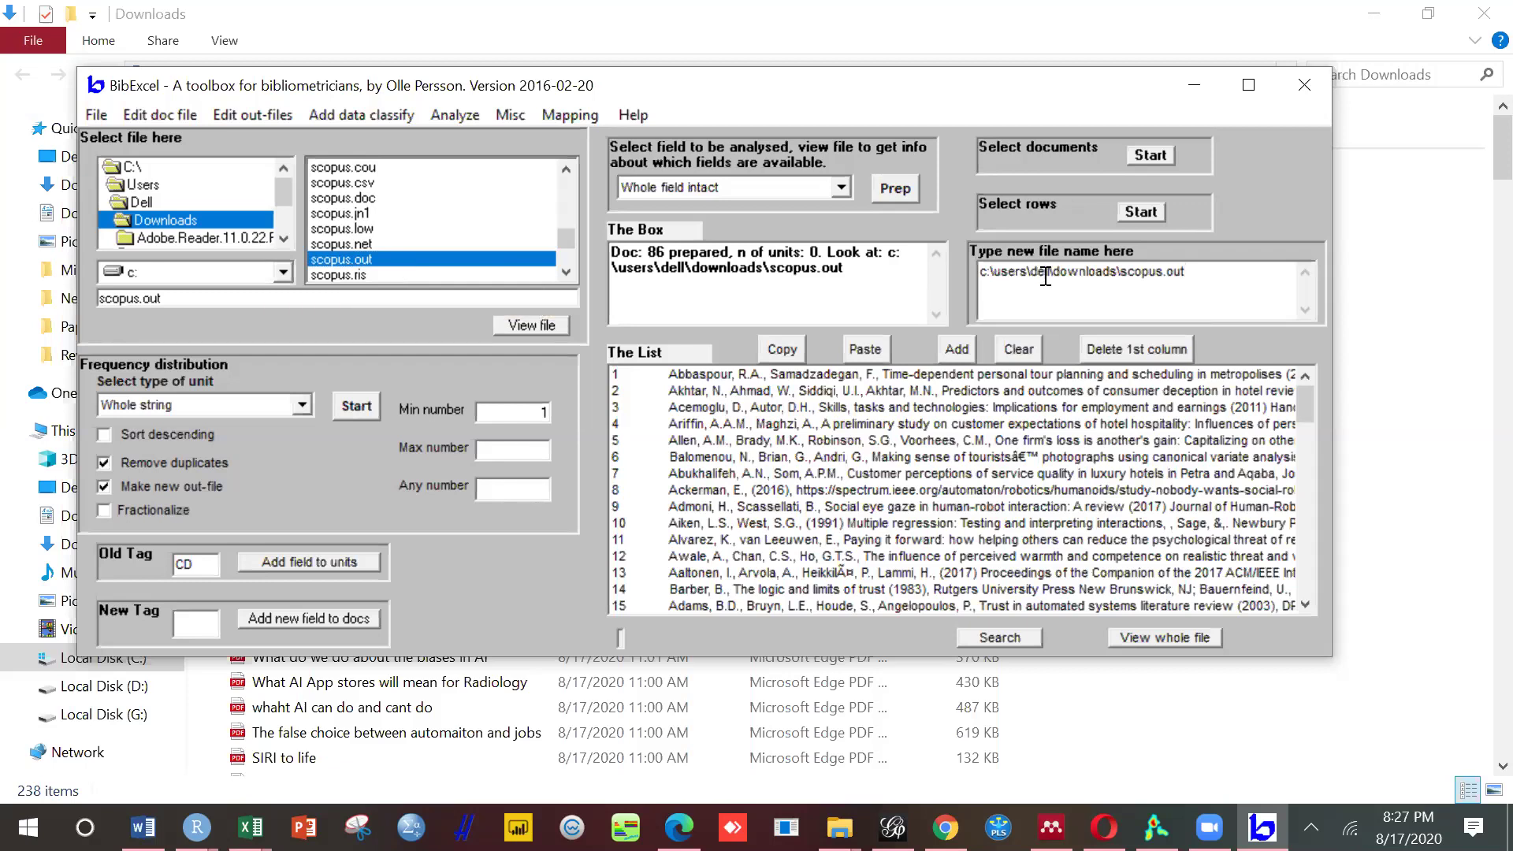
pyautogui.moveTo(1045, 275); pyautogui.dragTo(513, 277)
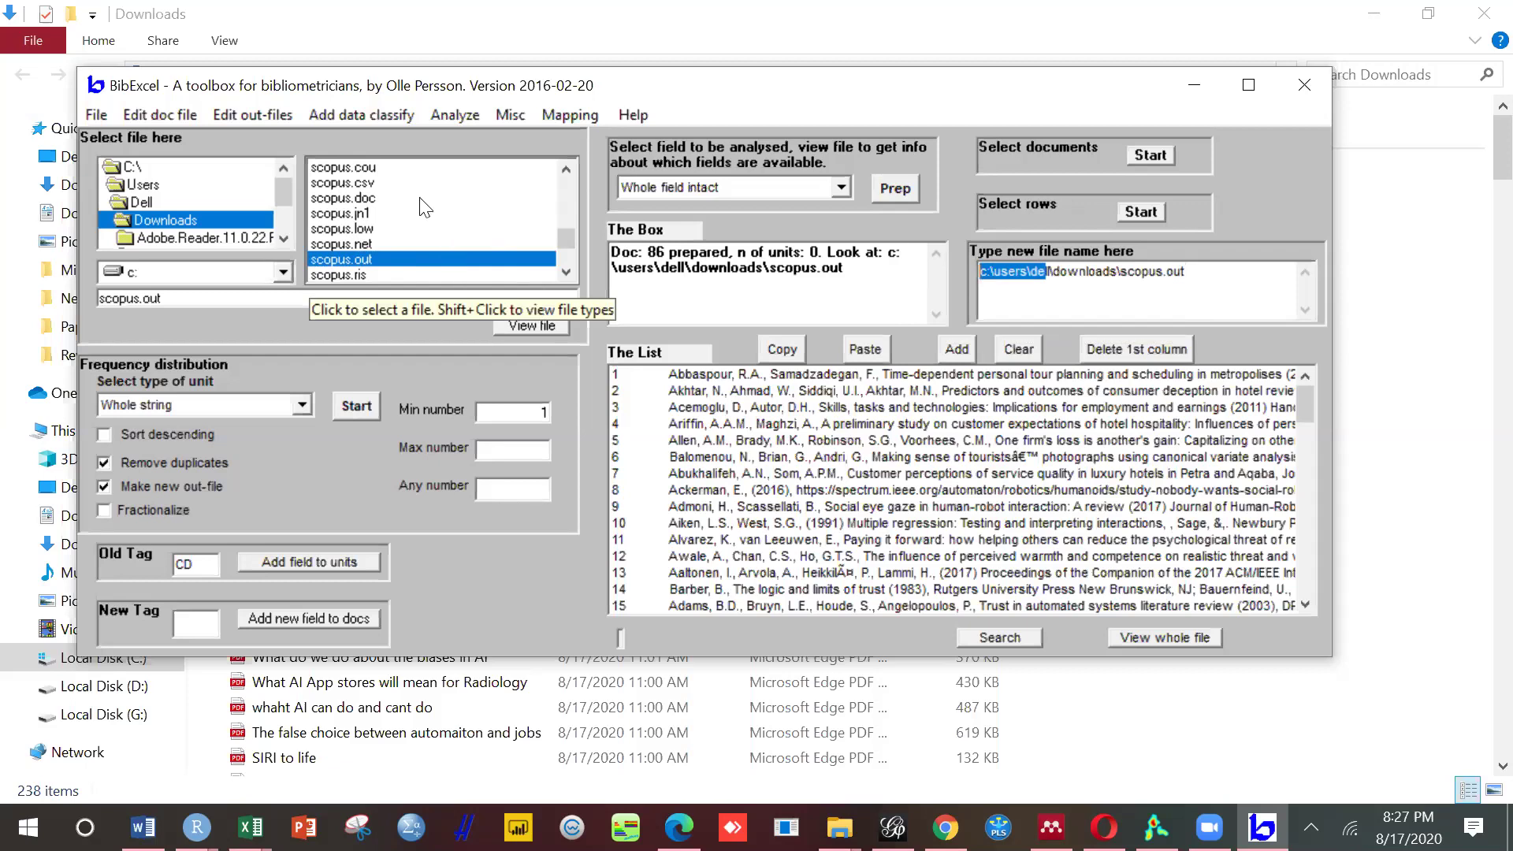
# Step: Add labels to the pairs in scopus.cou as freq-docnr-label-docnr-label, swapping within pairs alphabetically and deleting self-related pairs
pyautogui.click(371, 166)
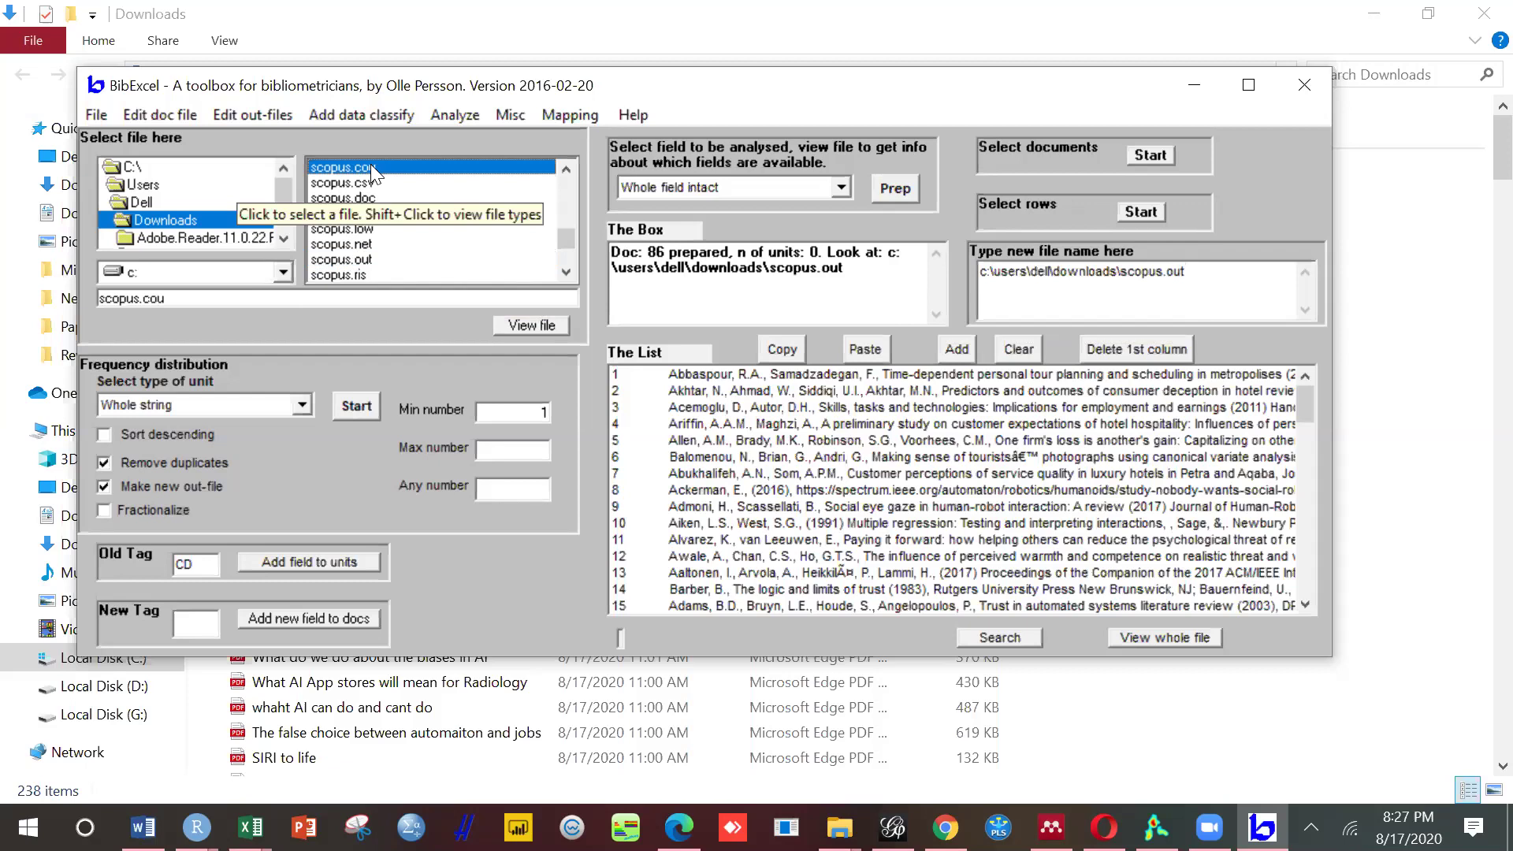
pyautogui.click(390, 114)
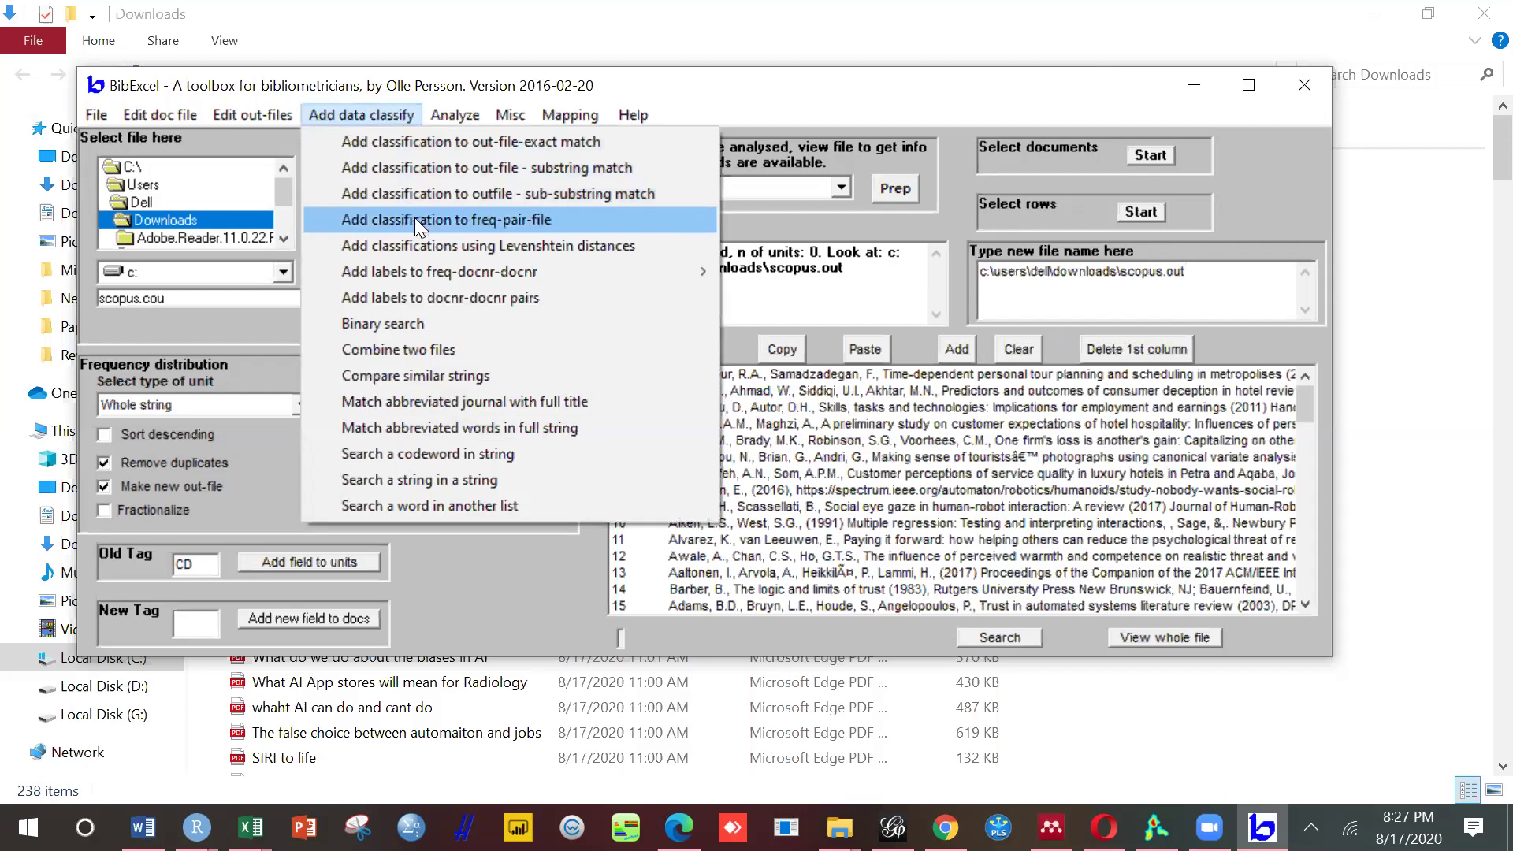
pyautogui.moveTo(536, 269)
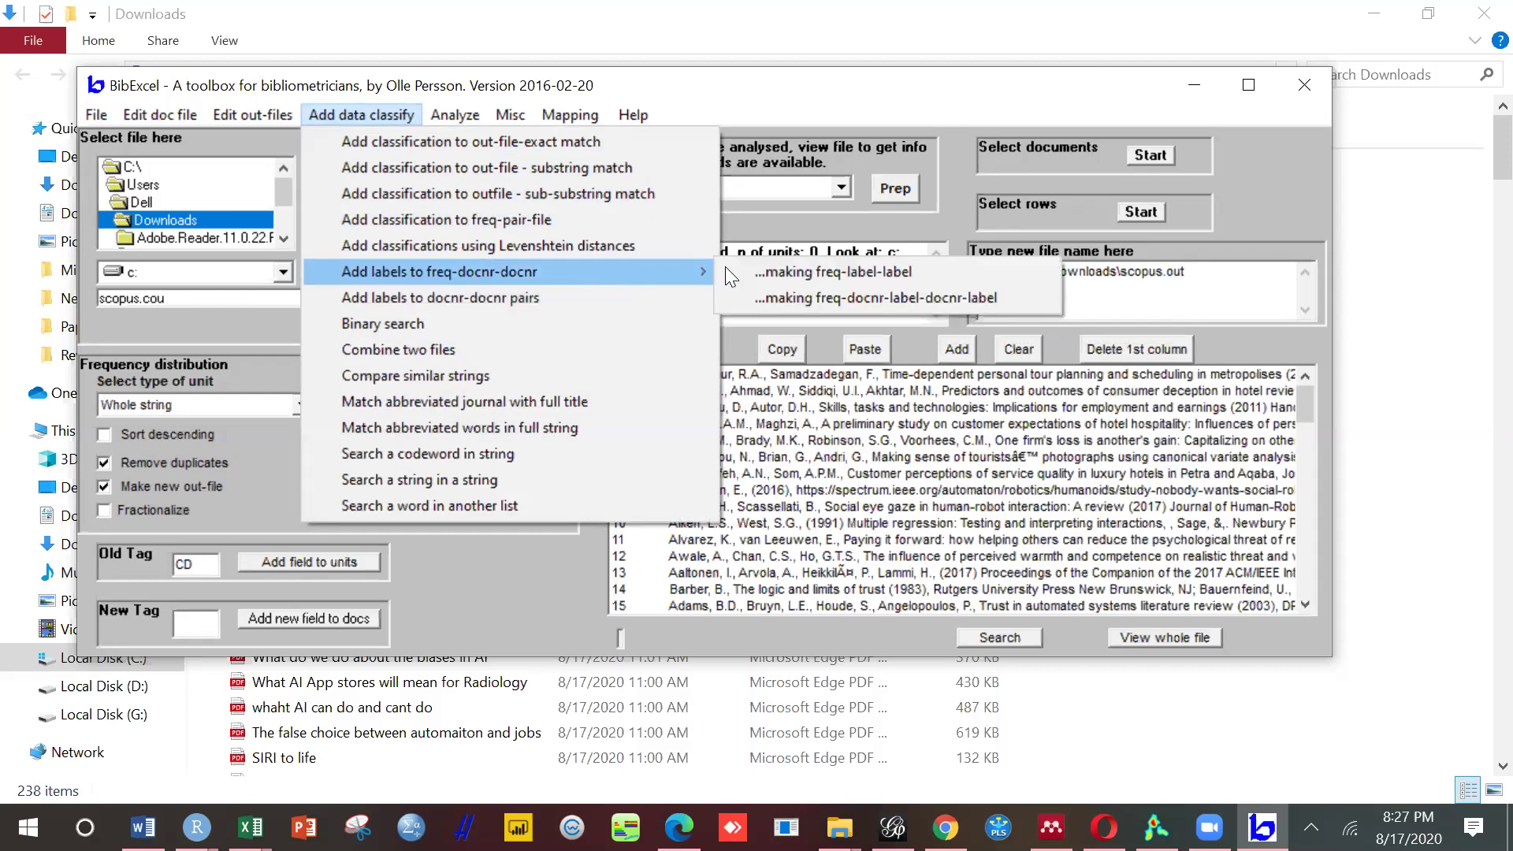
pyautogui.click(815, 298)
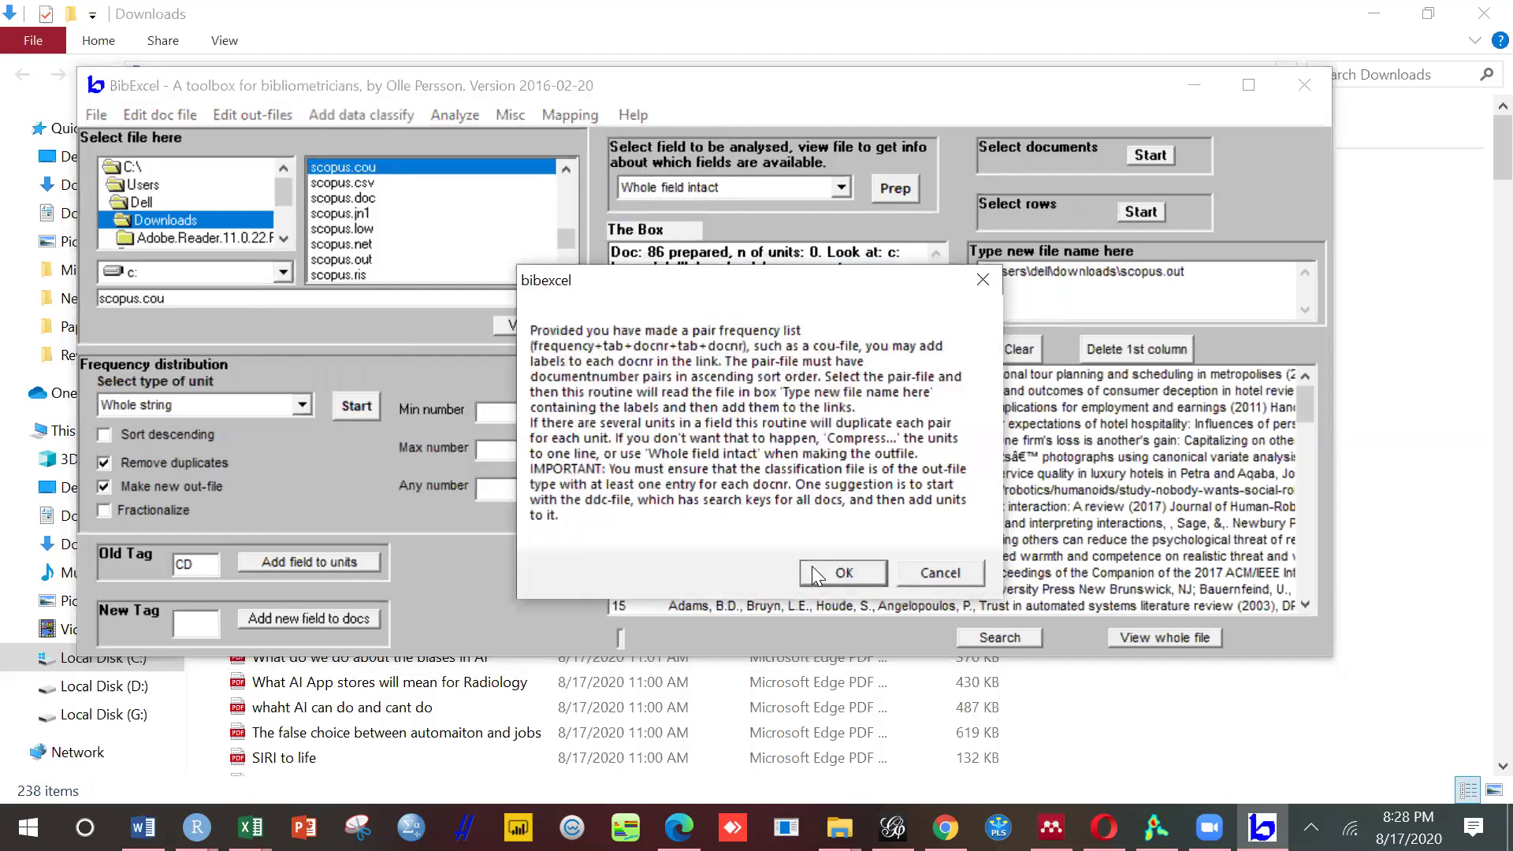
pyautogui.click(812, 566)
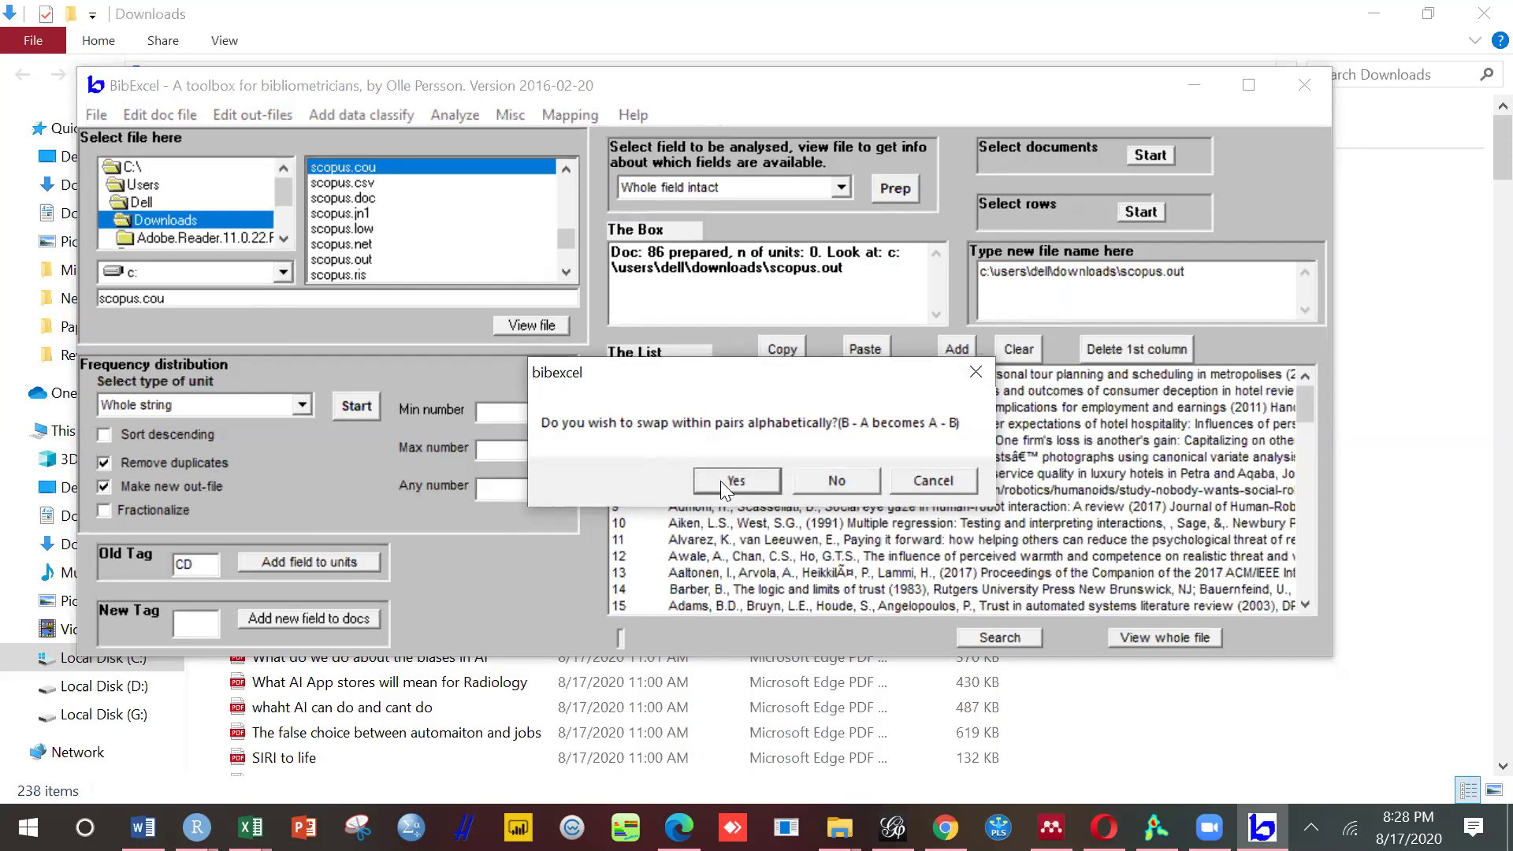
pyautogui.click(720, 481)
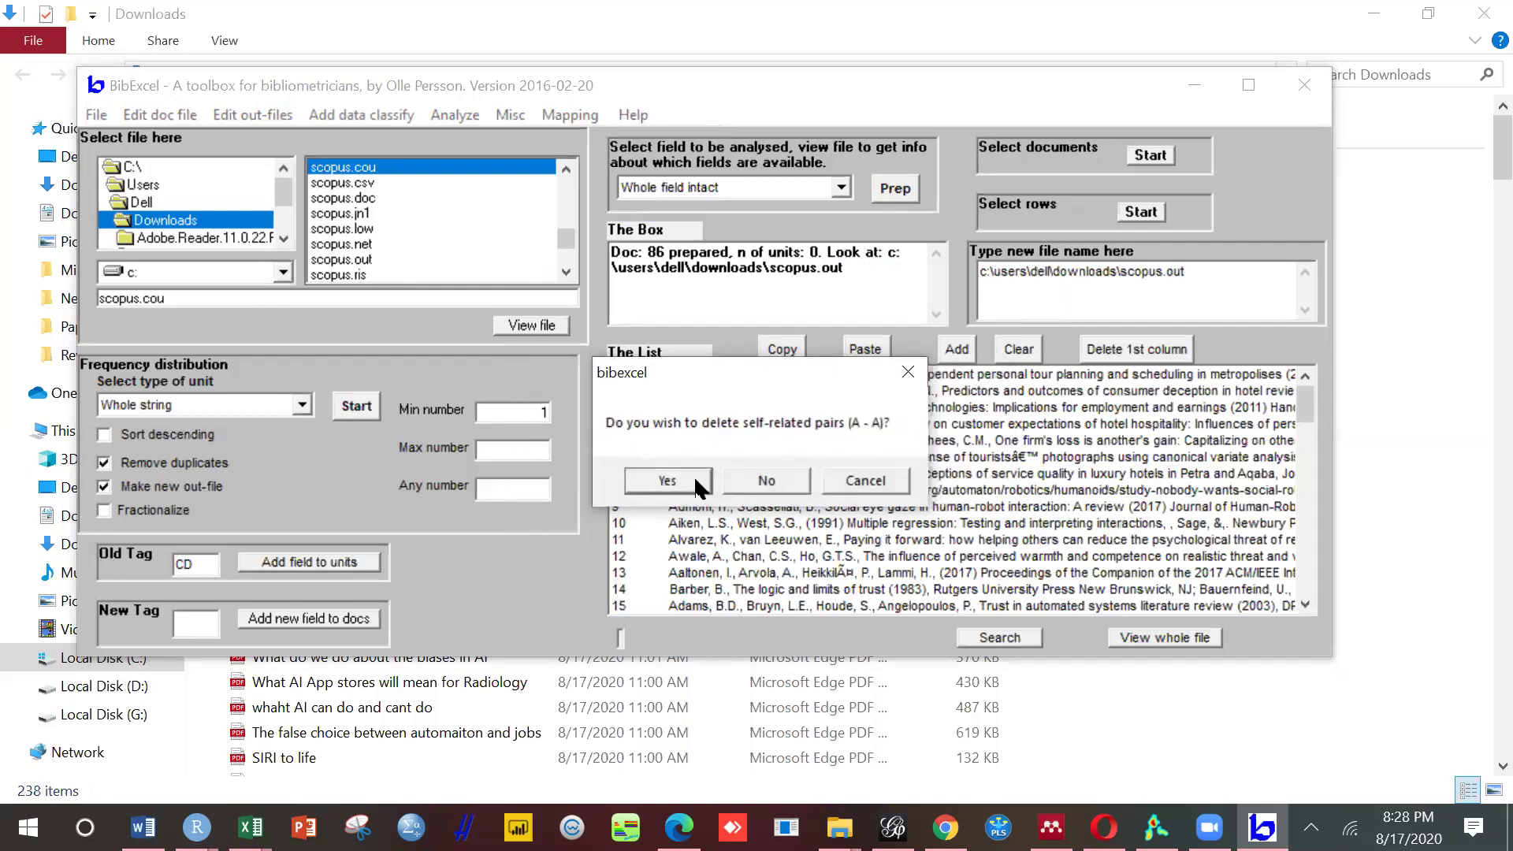
pyautogui.click(686, 477)
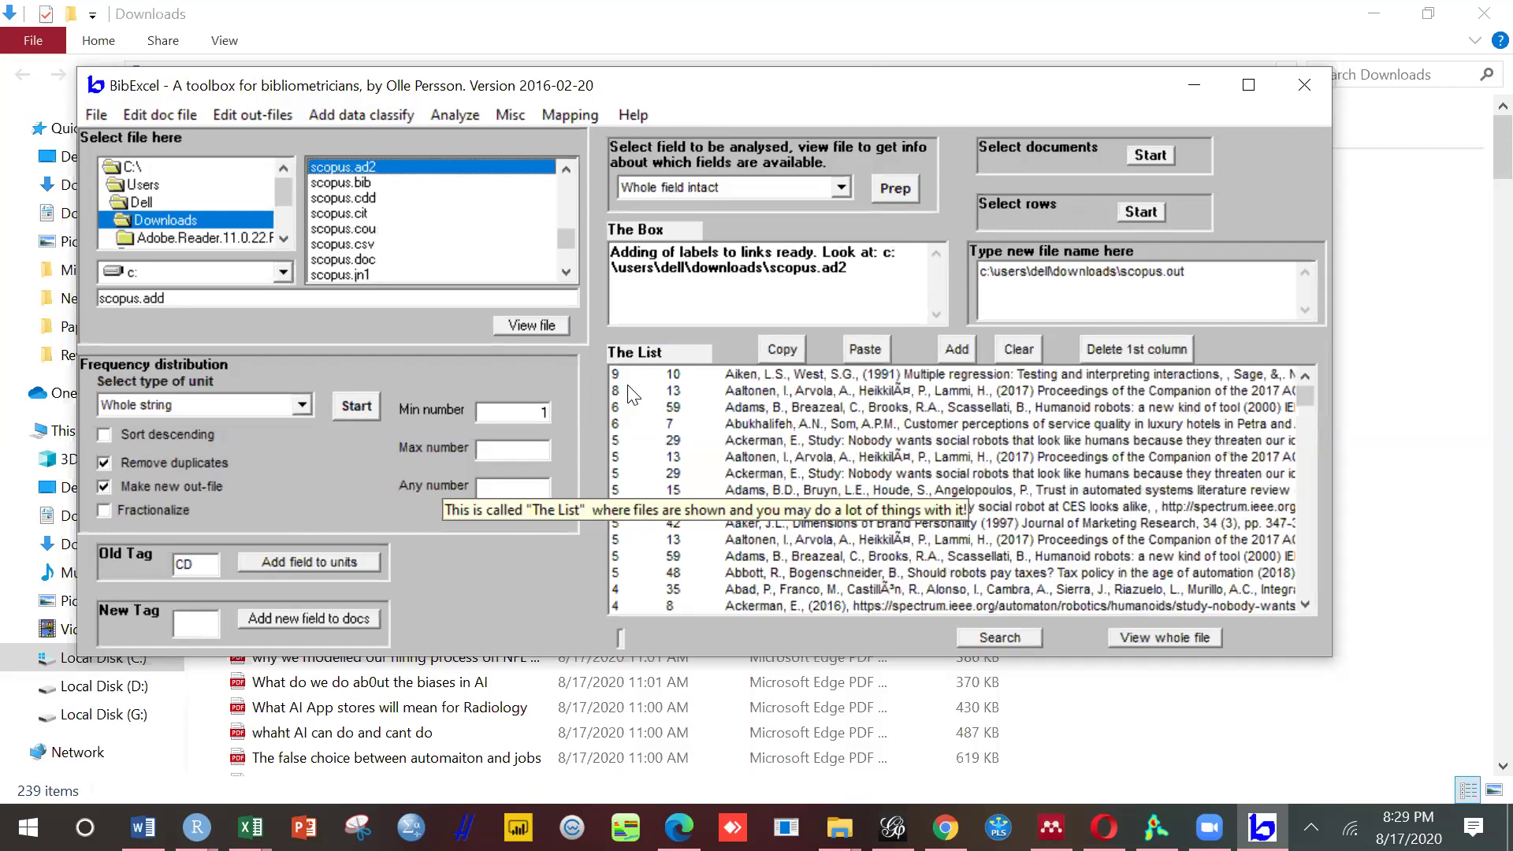
# Step: Add up the frequencies of the labelled pairs in scopus.ad2
pyautogui.click(452, 120)
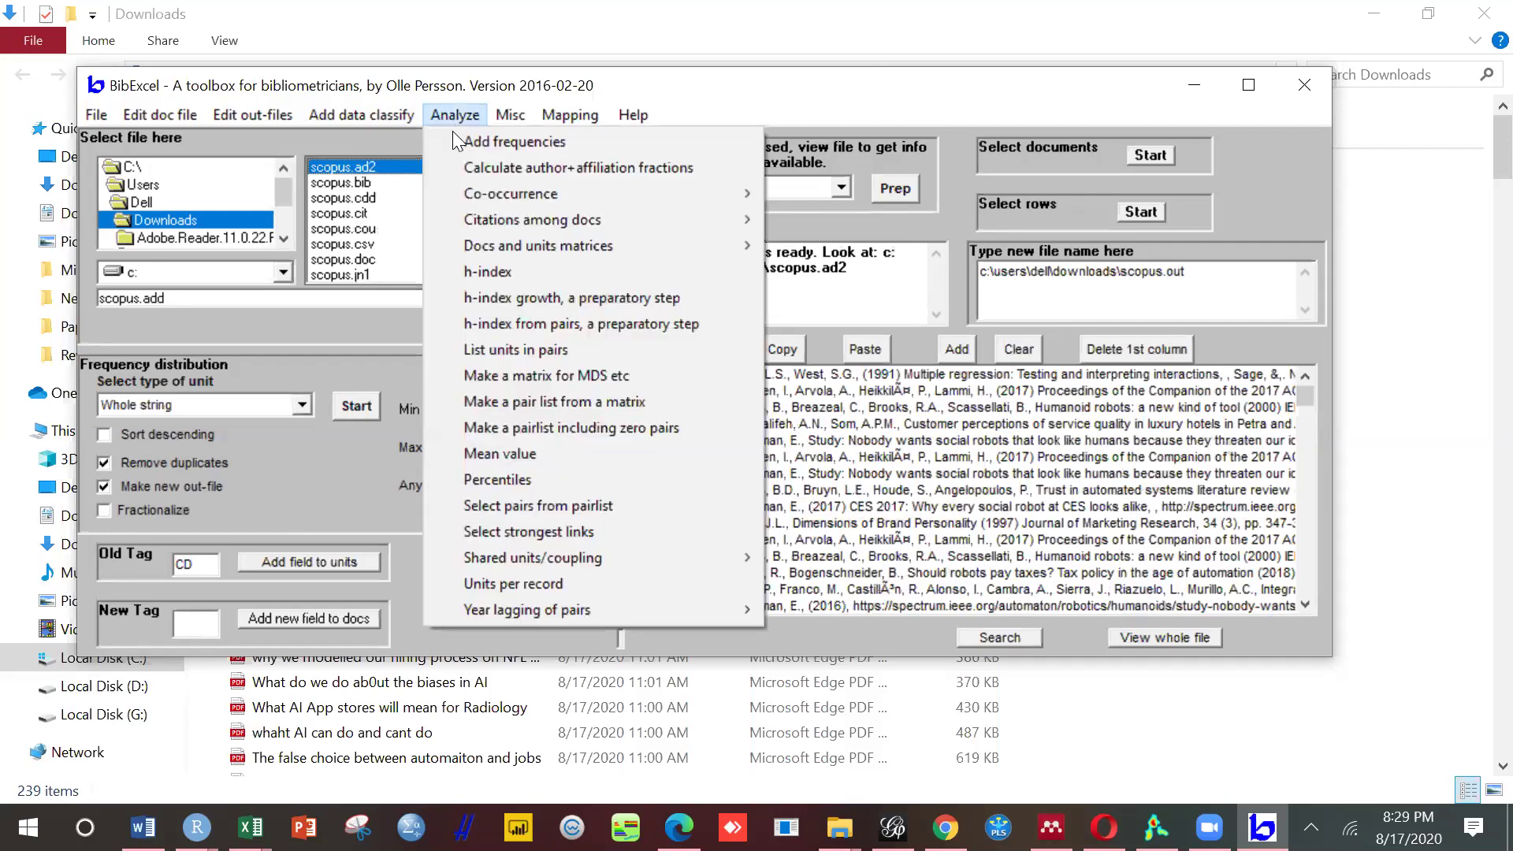
pyautogui.click(490, 141)
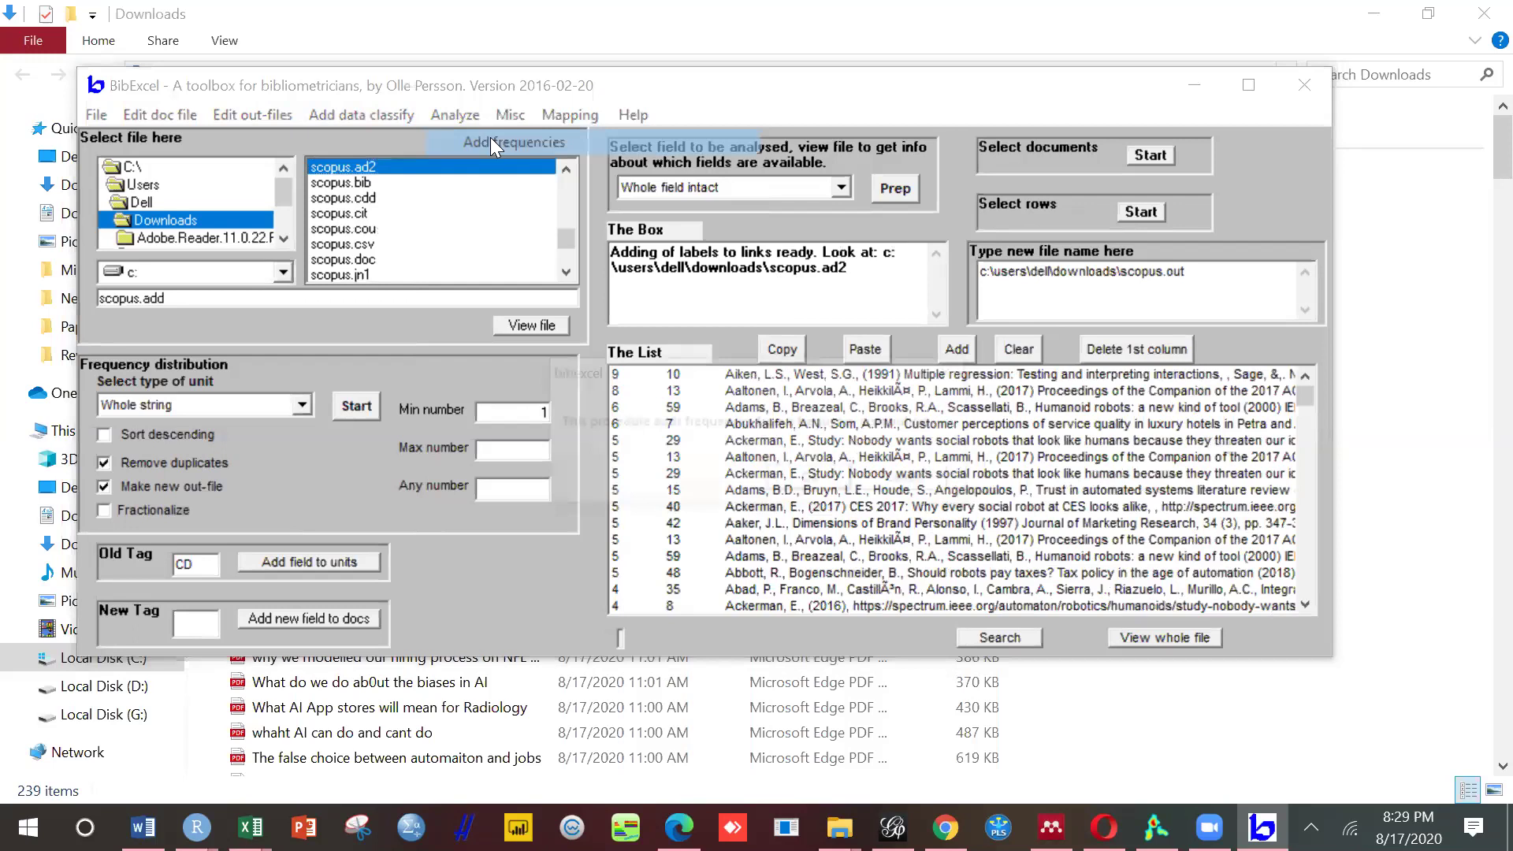
pyautogui.click(812, 482)
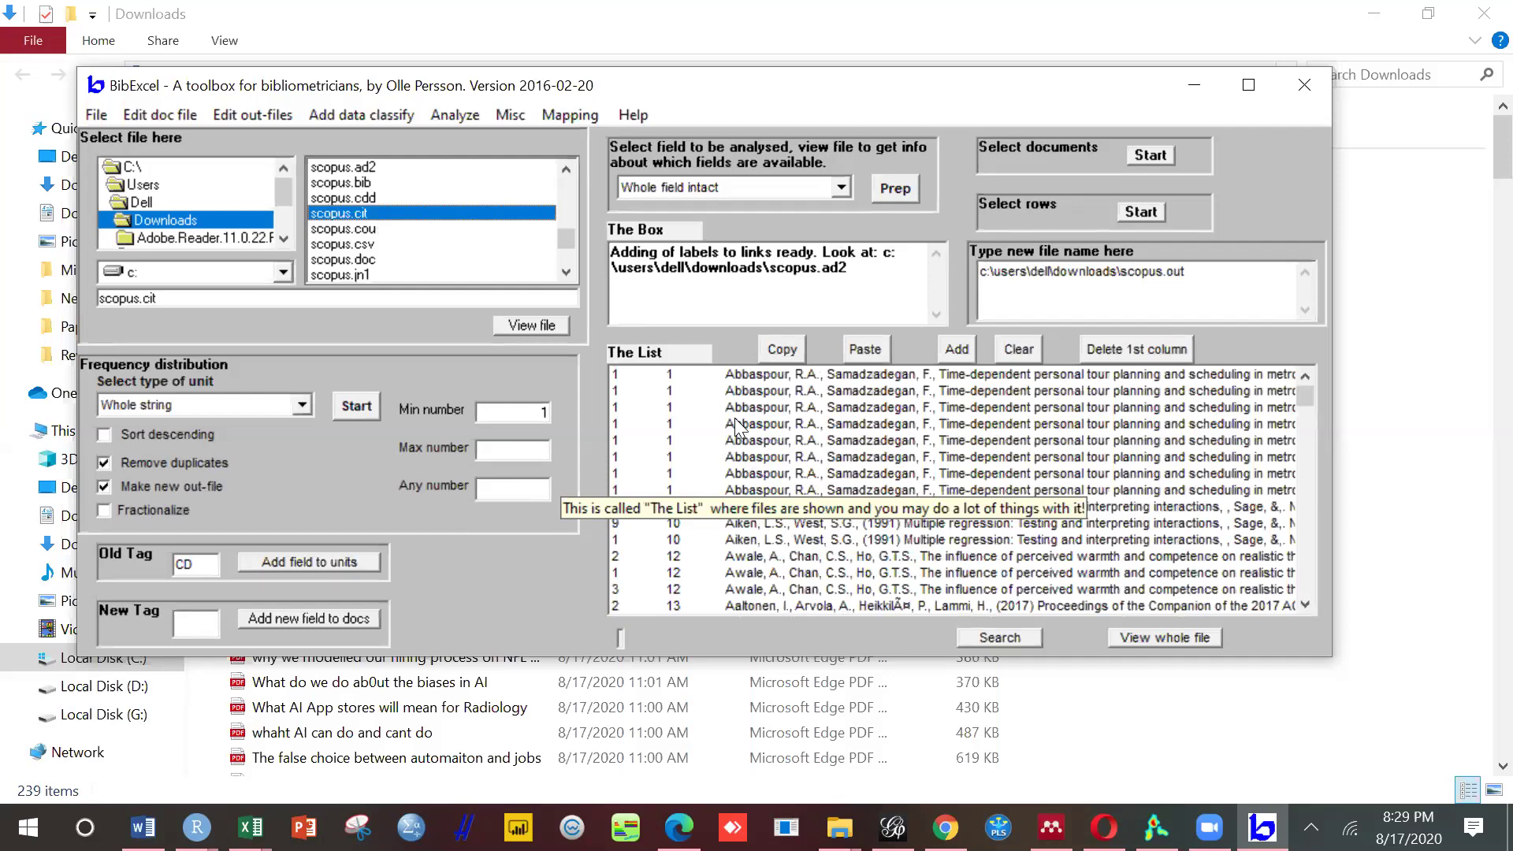
# Step: Create a net-file from scopus.cit for directed arcs, without replacing zero line values with 1
pyautogui.click(555, 116)
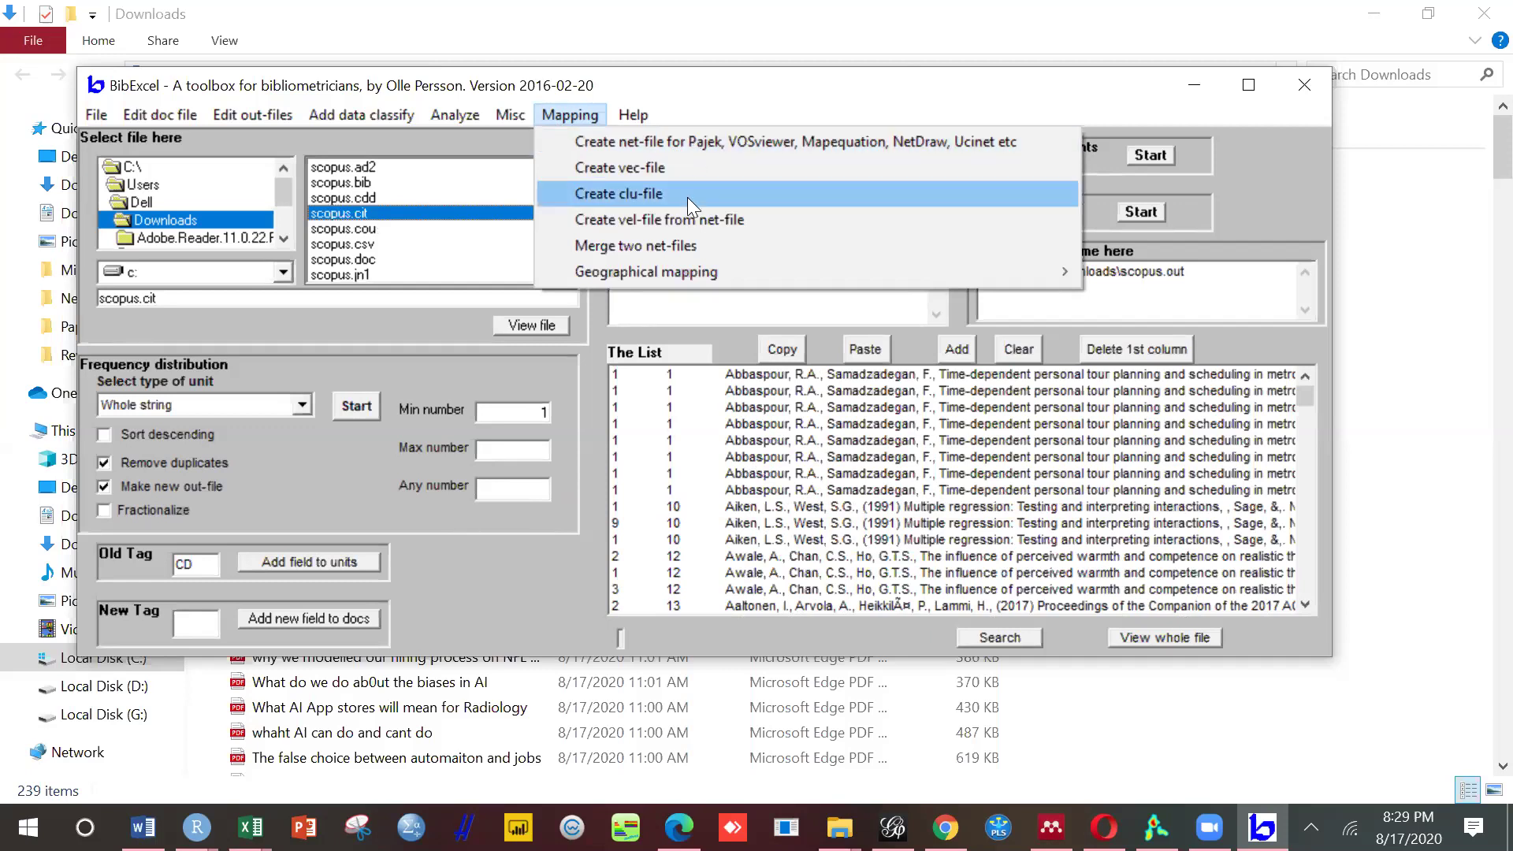
pyautogui.click(689, 141)
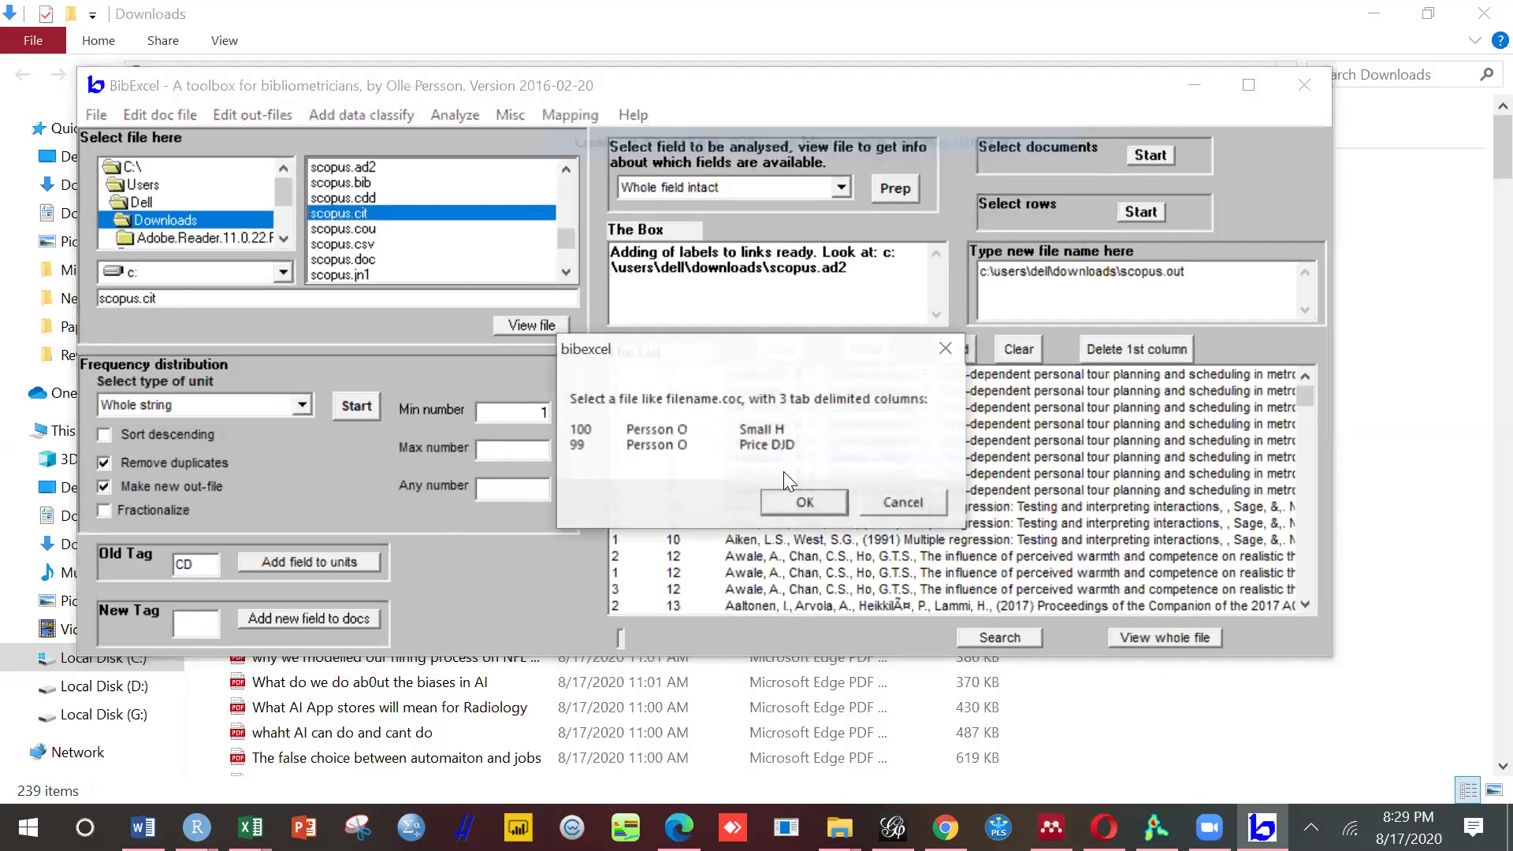
pyautogui.click(791, 510)
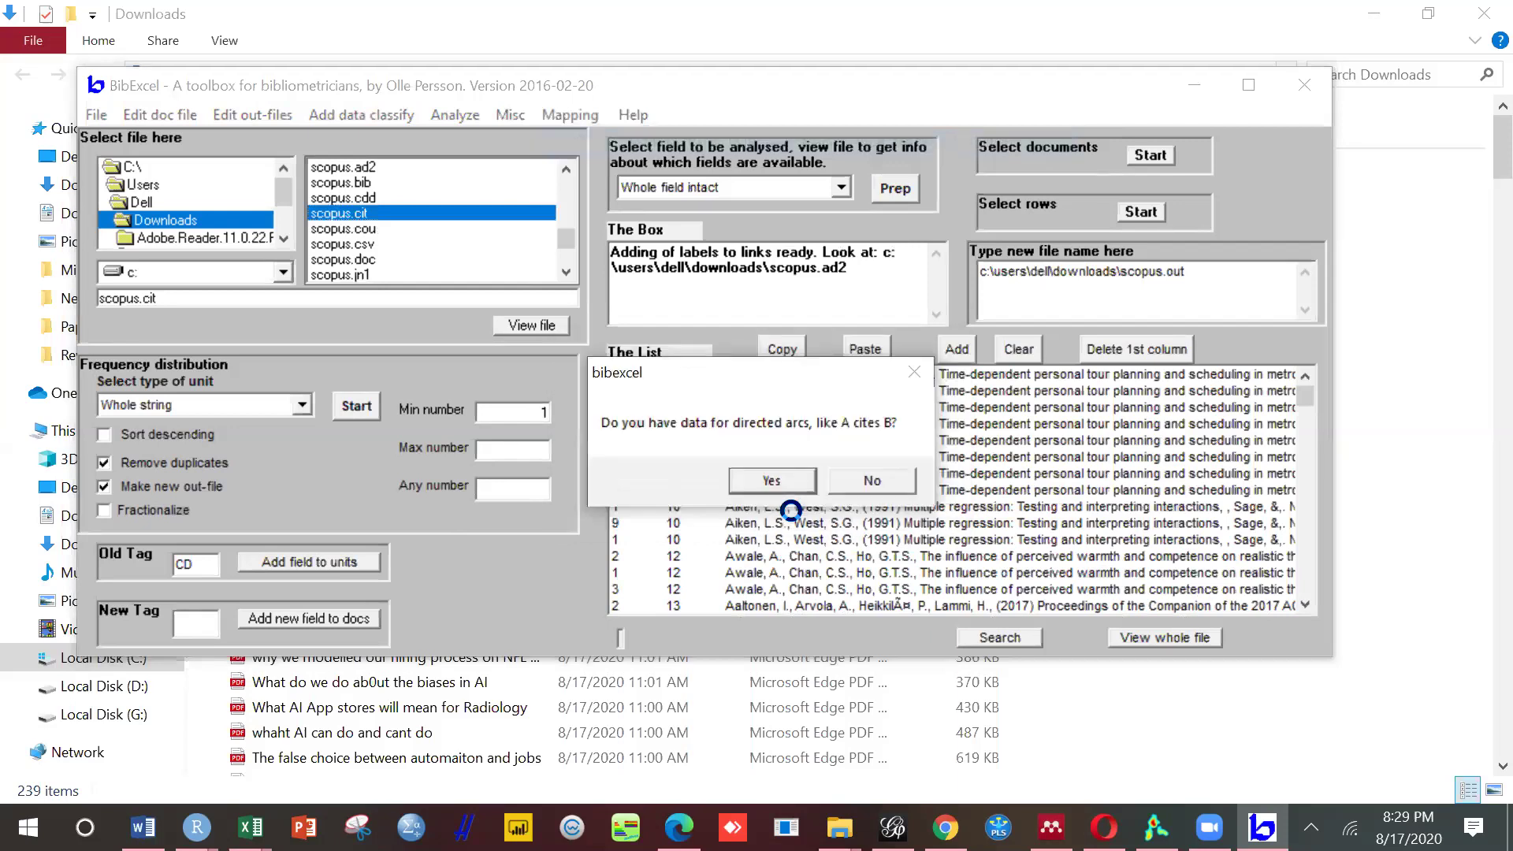
pyautogui.click(775, 476)
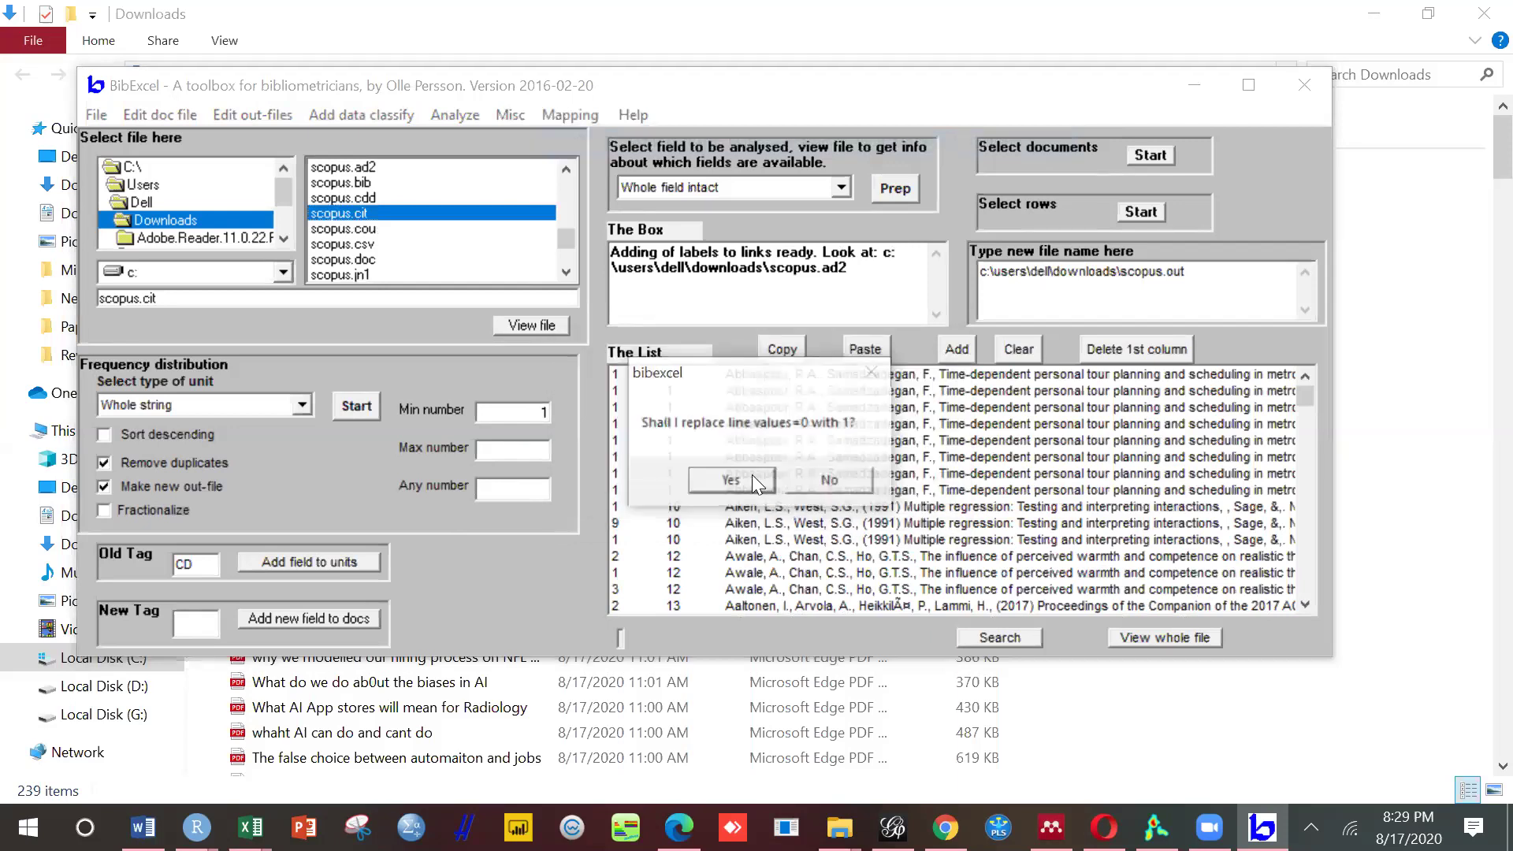
pyautogui.click(820, 480)
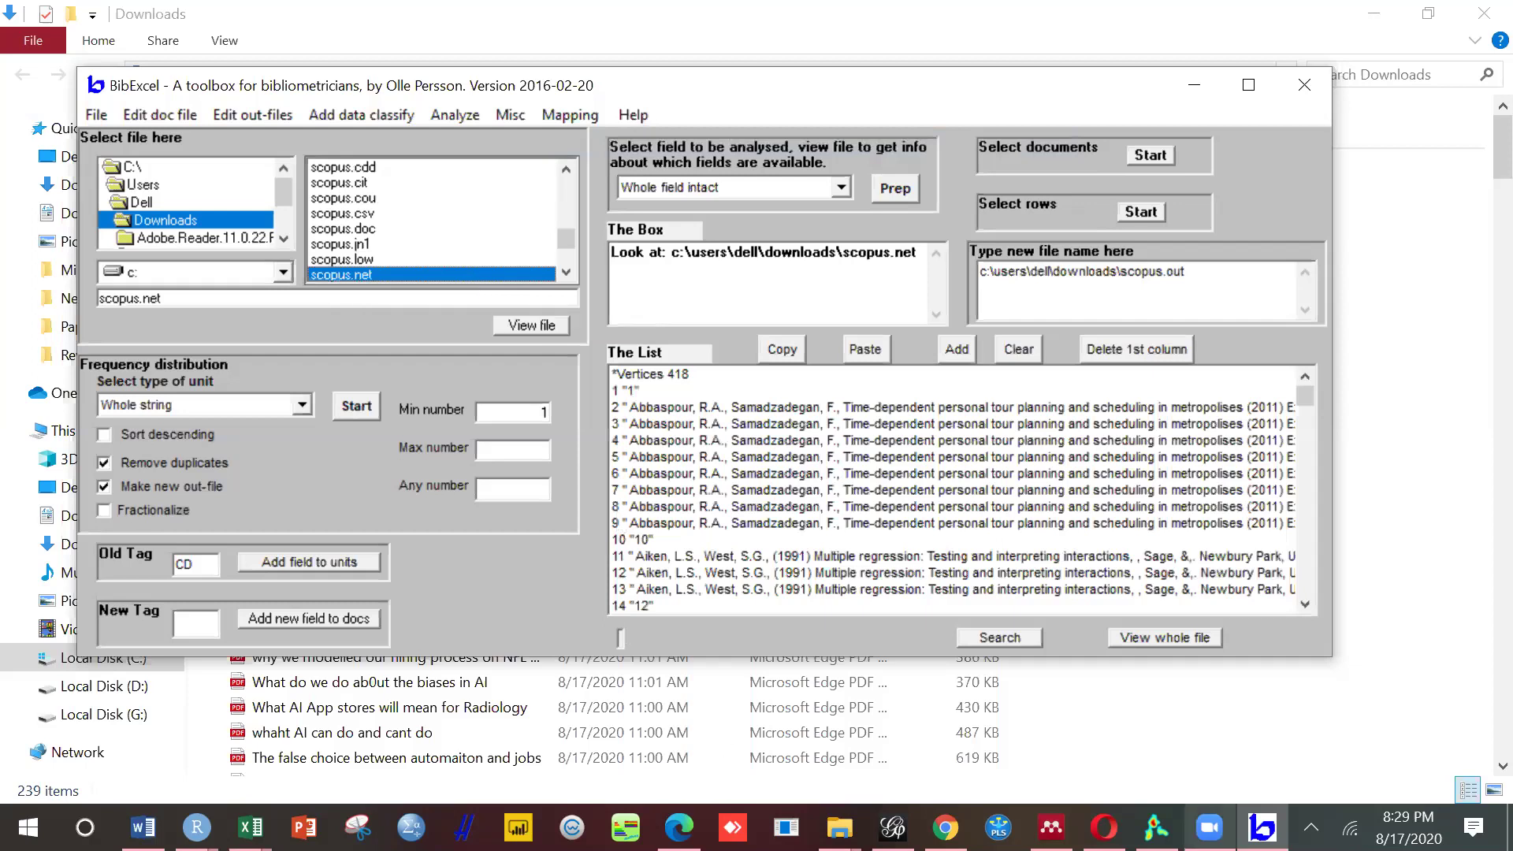
# Step: Switch to Gephi, close the session with the old workspaces, and start a new project
pyautogui.click(892, 828)
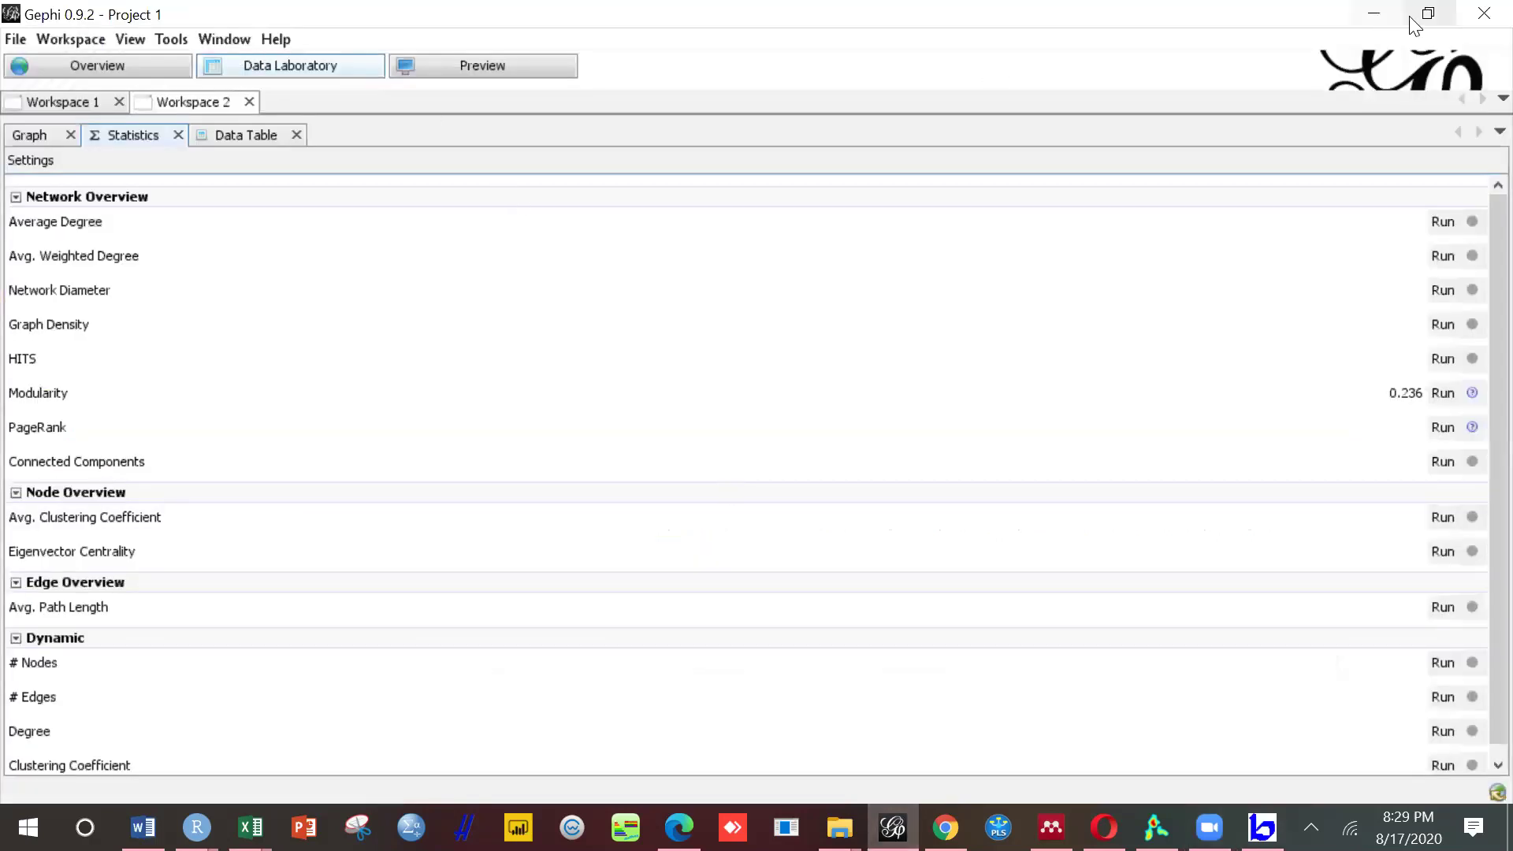
pyautogui.click(69, 104)
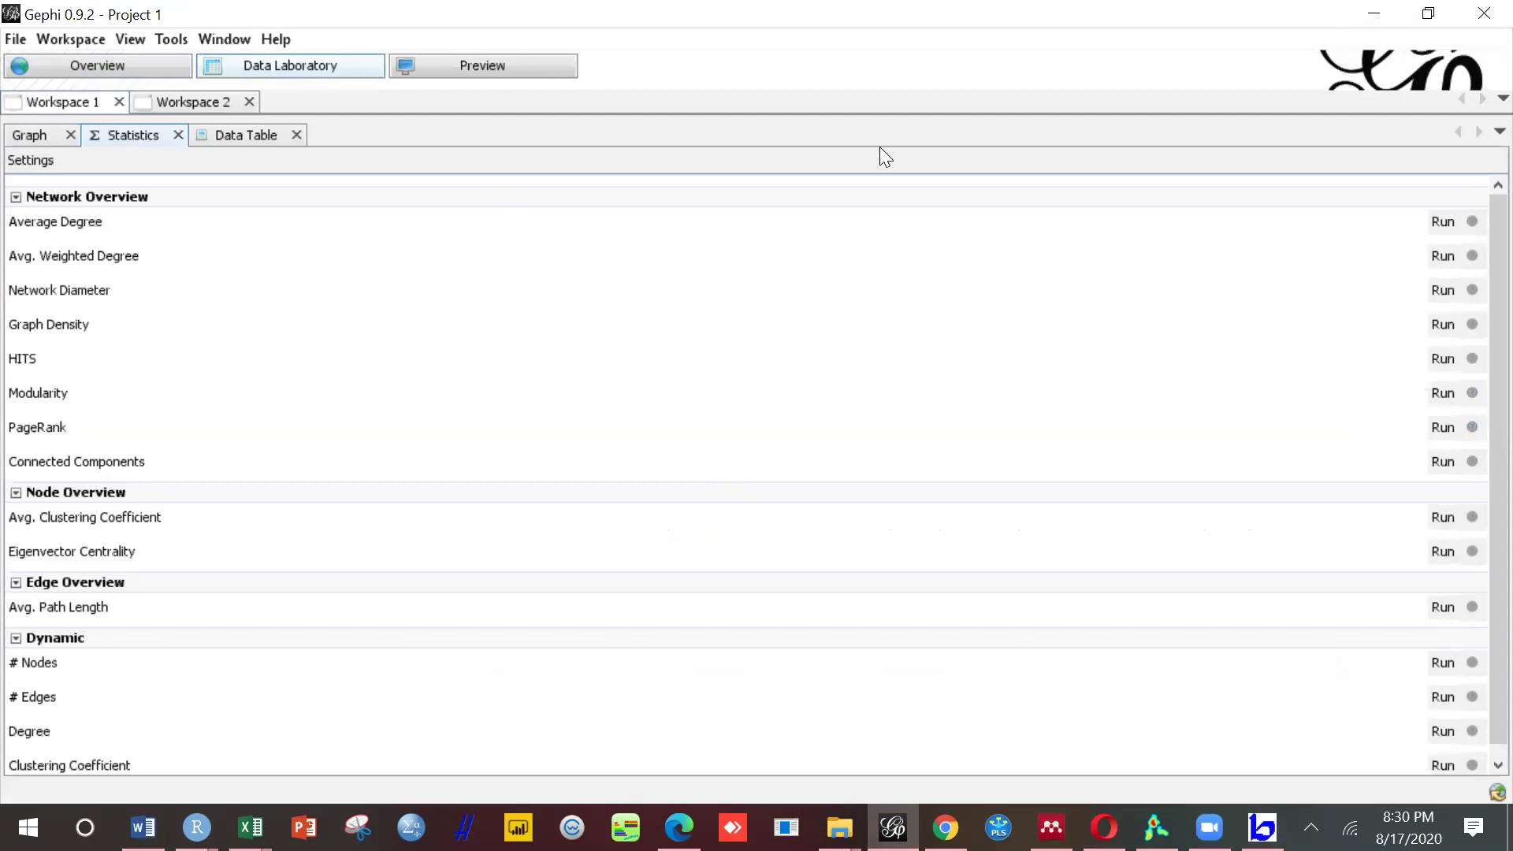
pyautogui.hotkey('alt', 'F4')
pyautogui.click(761, 443)
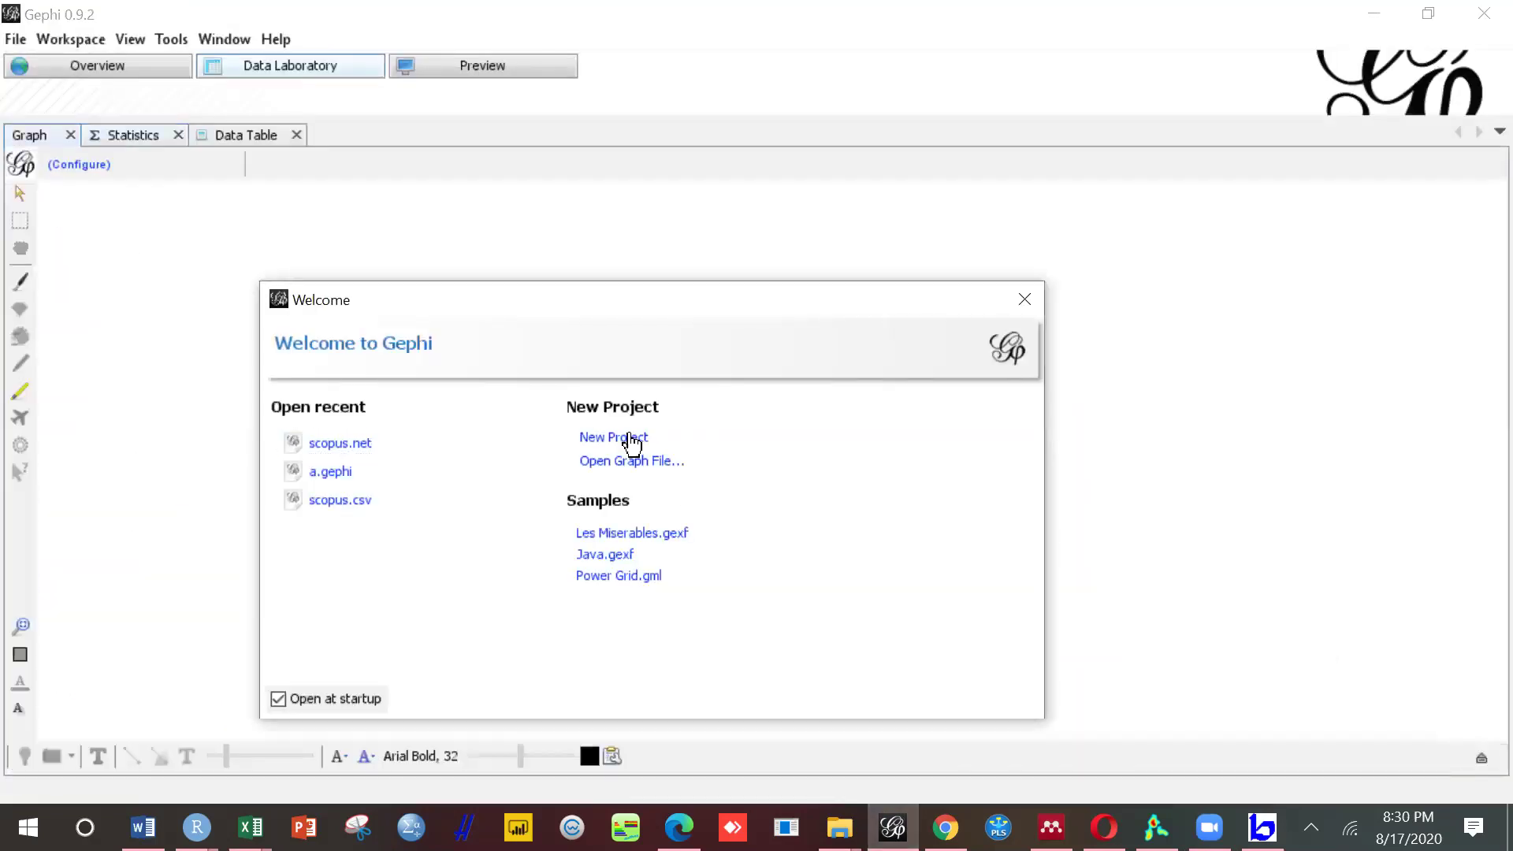
pyautogui.click(630, 439)
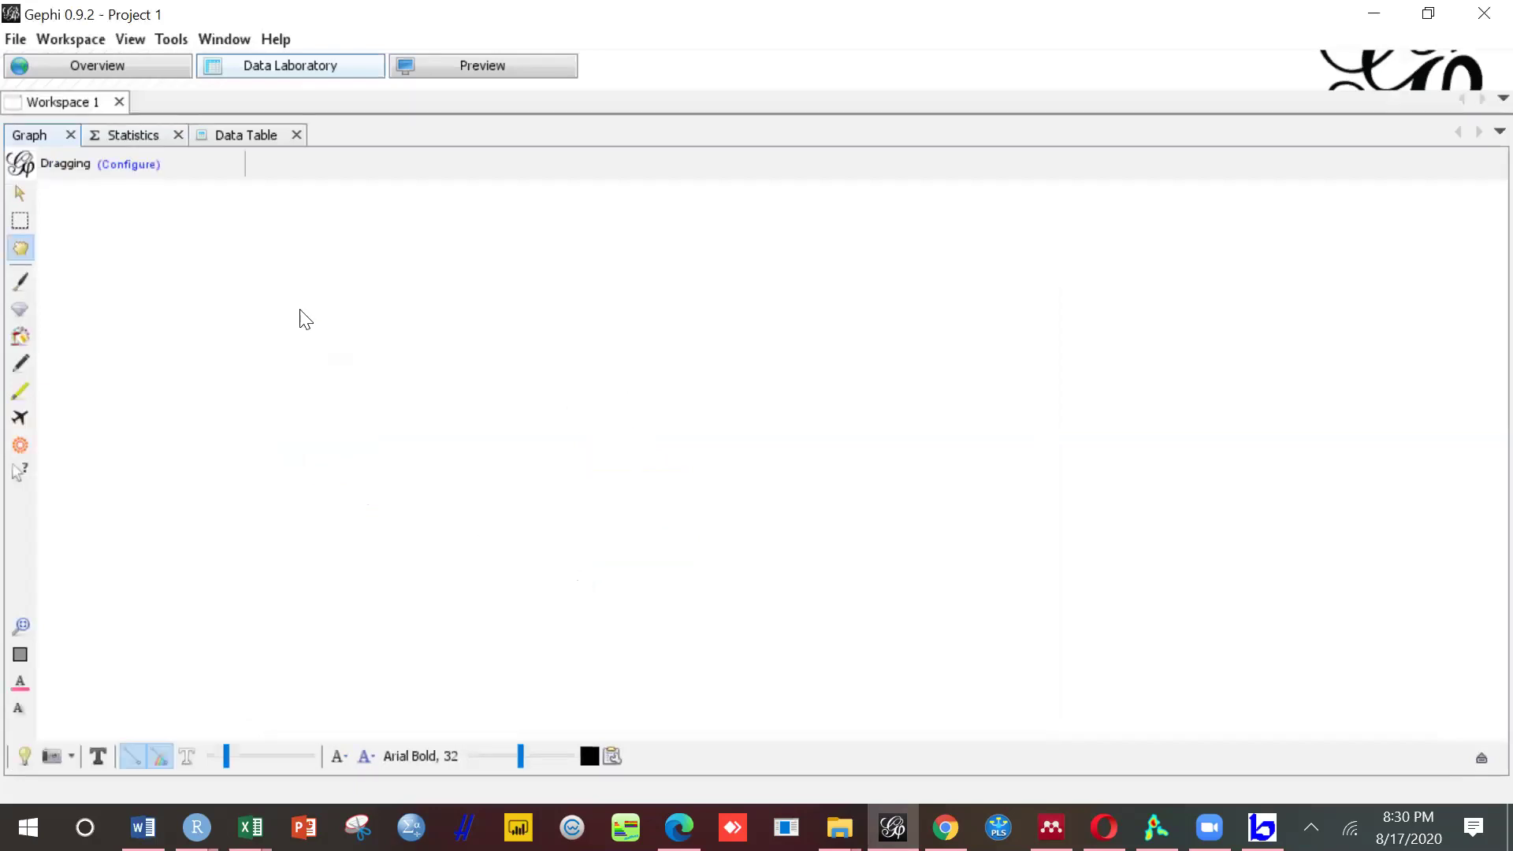
# Step: Import scopus.net from the Downloads folder as a Mixed graph in a new workspace
pyautogui.click(24, 42)
pyautogui.click(48, 95)
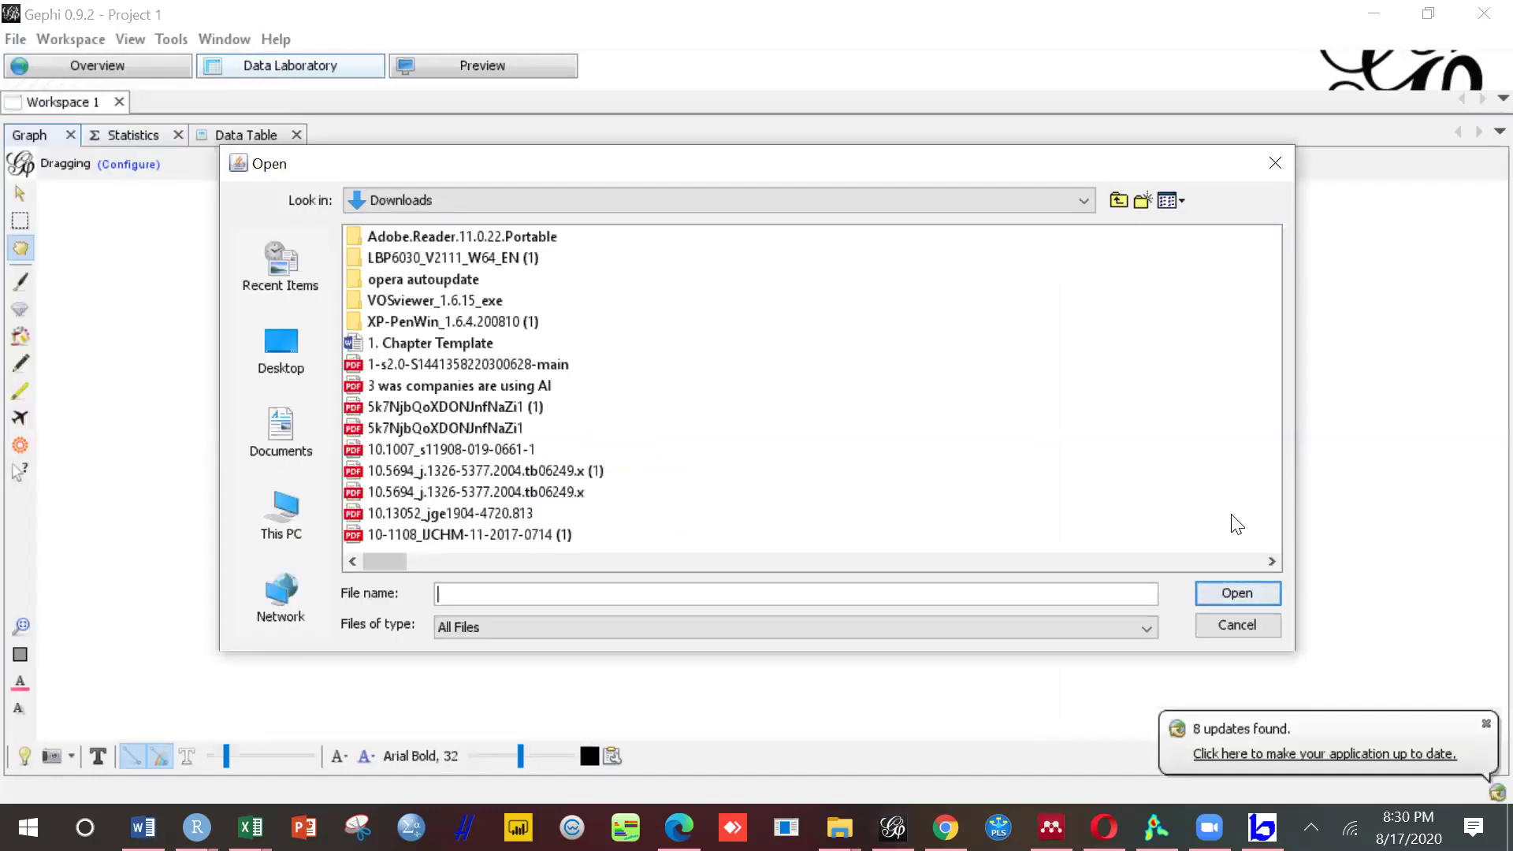
pyautogui.click(1272, 561)
pyautogui.click(1272, 561)
pyautogui.click(1271, 561)
pyautogui.click(1272, 561)
pyautogui.click(1272, 561)
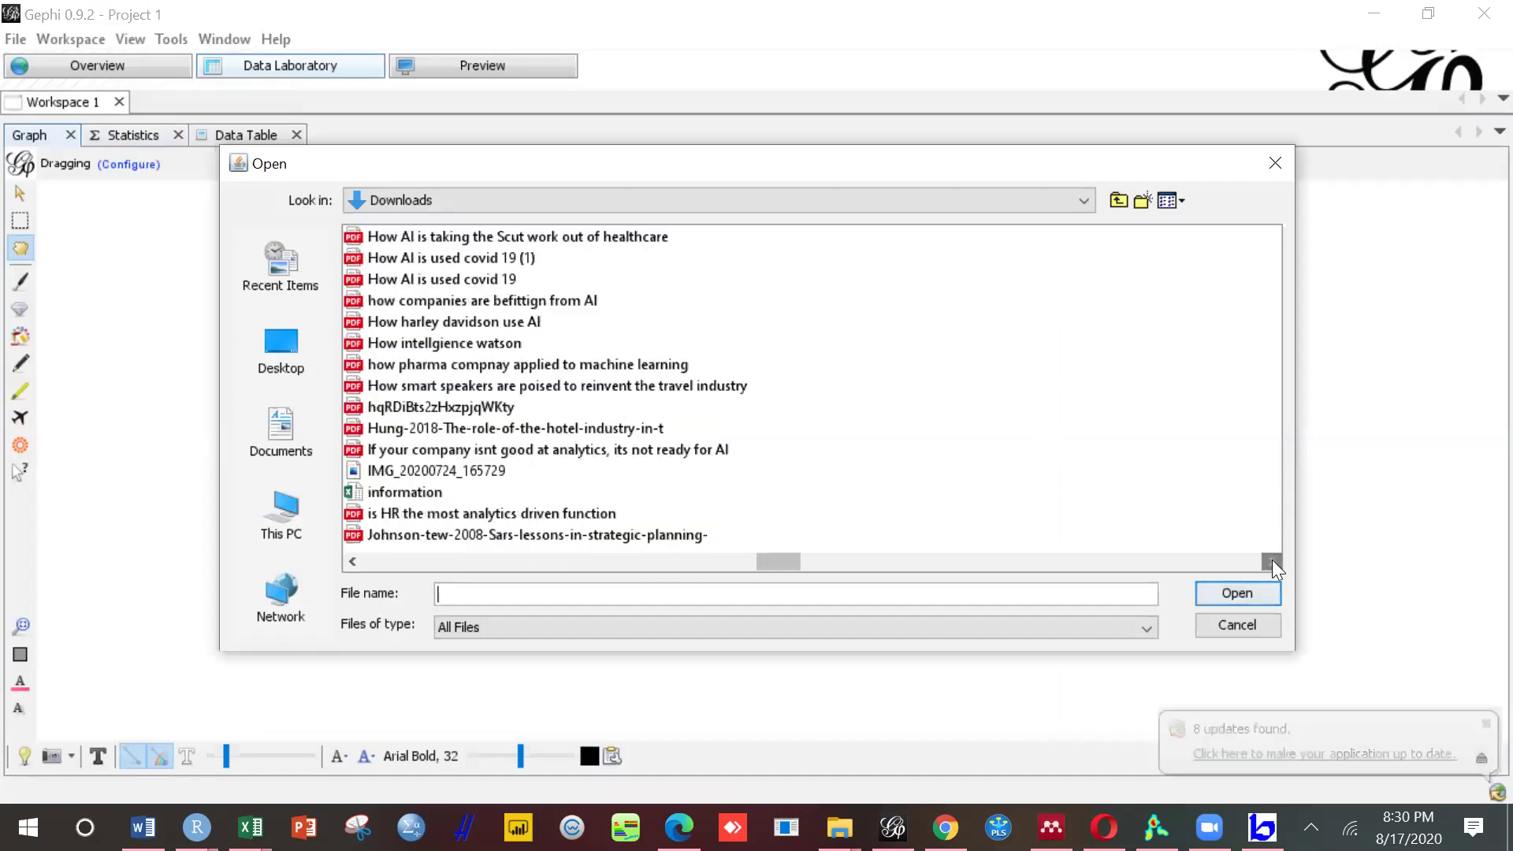
pyautogui.click(1272, 561)
pyautogui.click(1271, 561)
pyautogui.click(1272, 561)
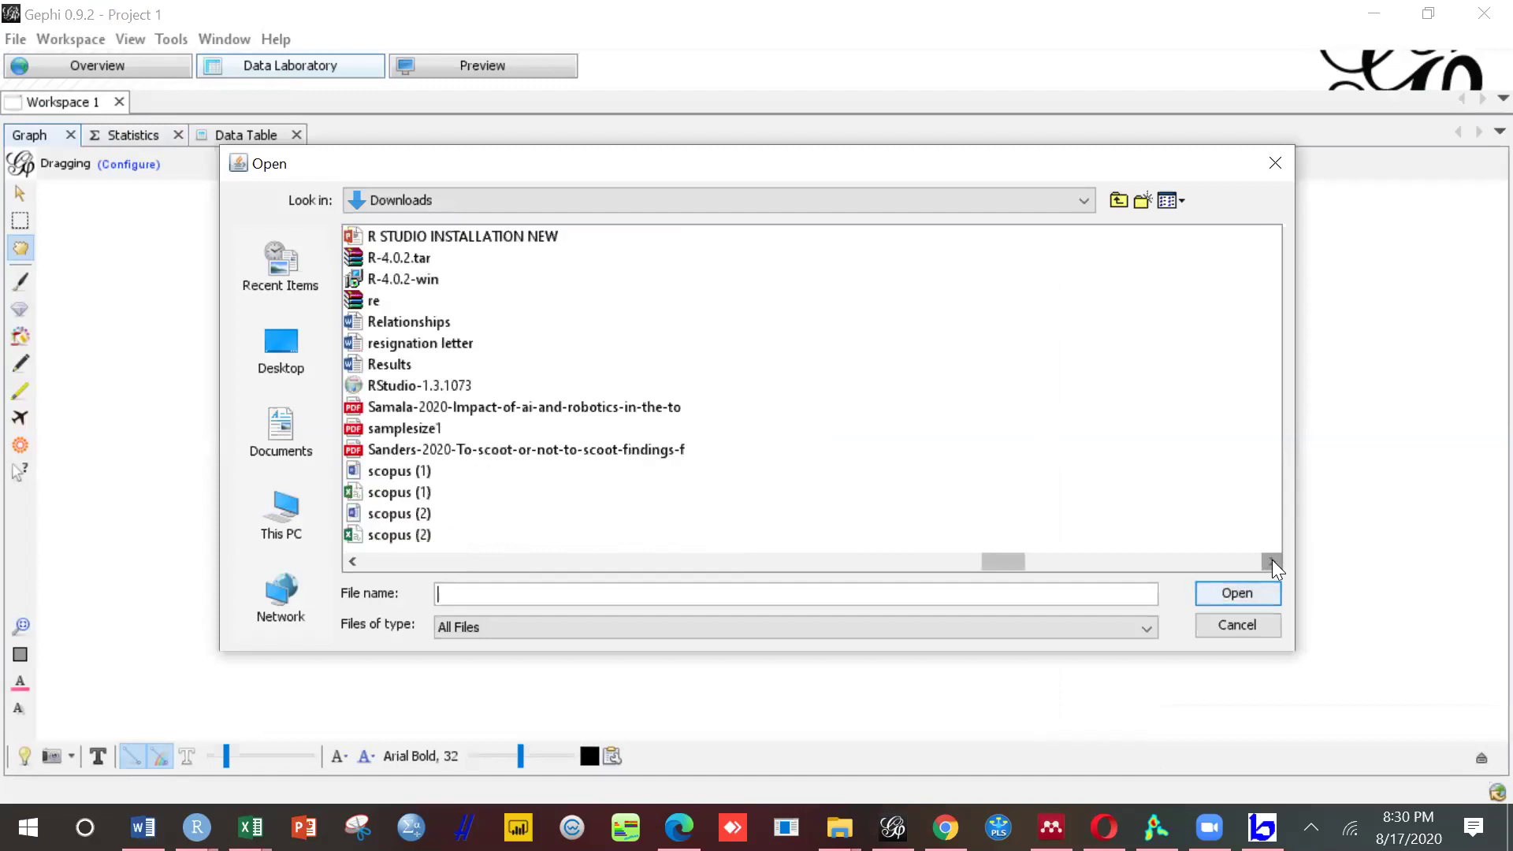
pyautogui.click(1272, 561)
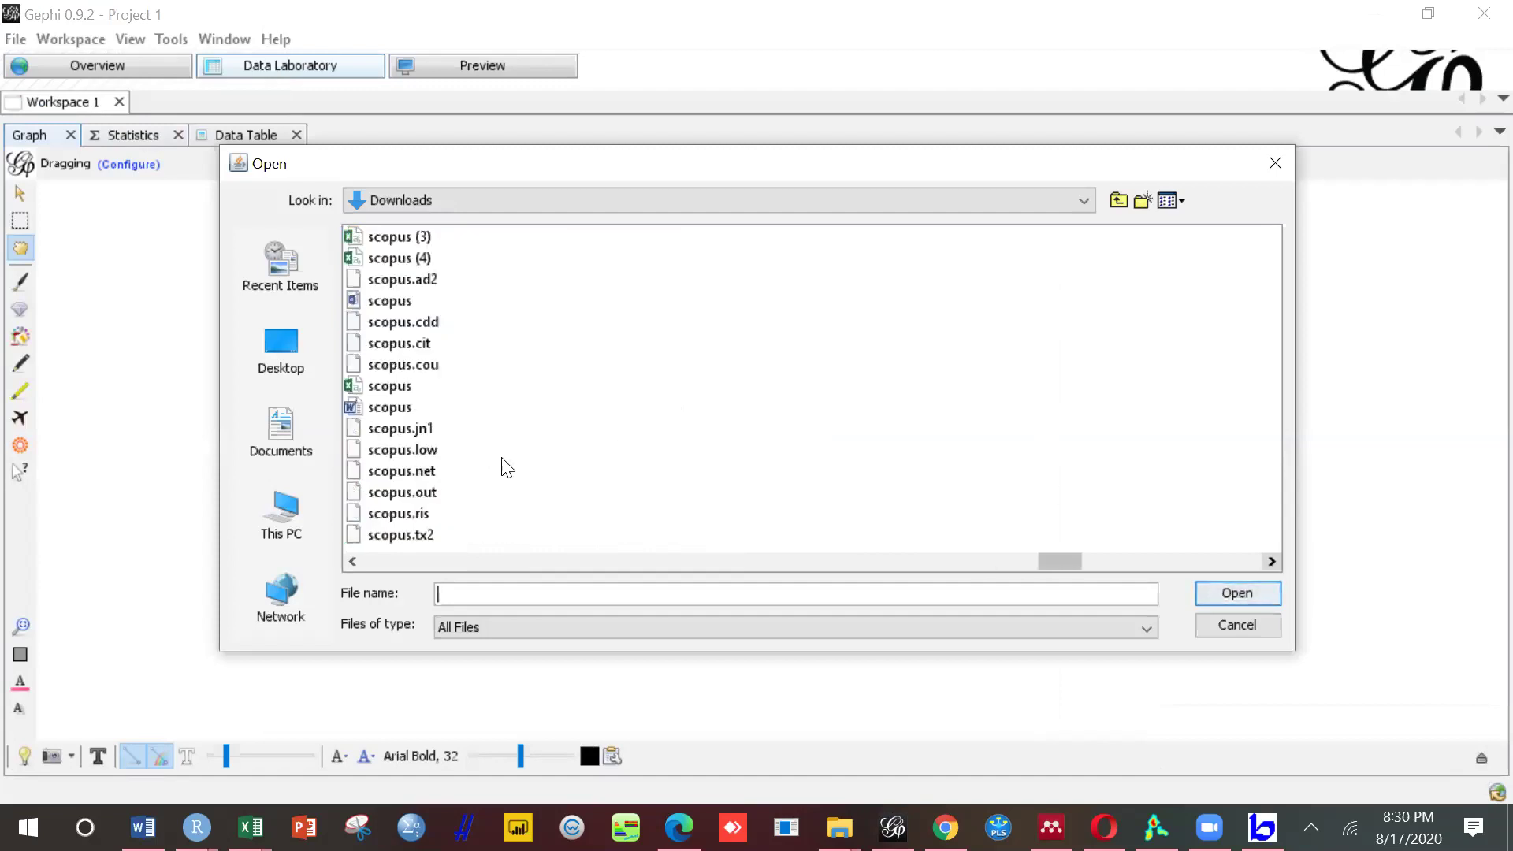
pyautogui.click(431, 476)
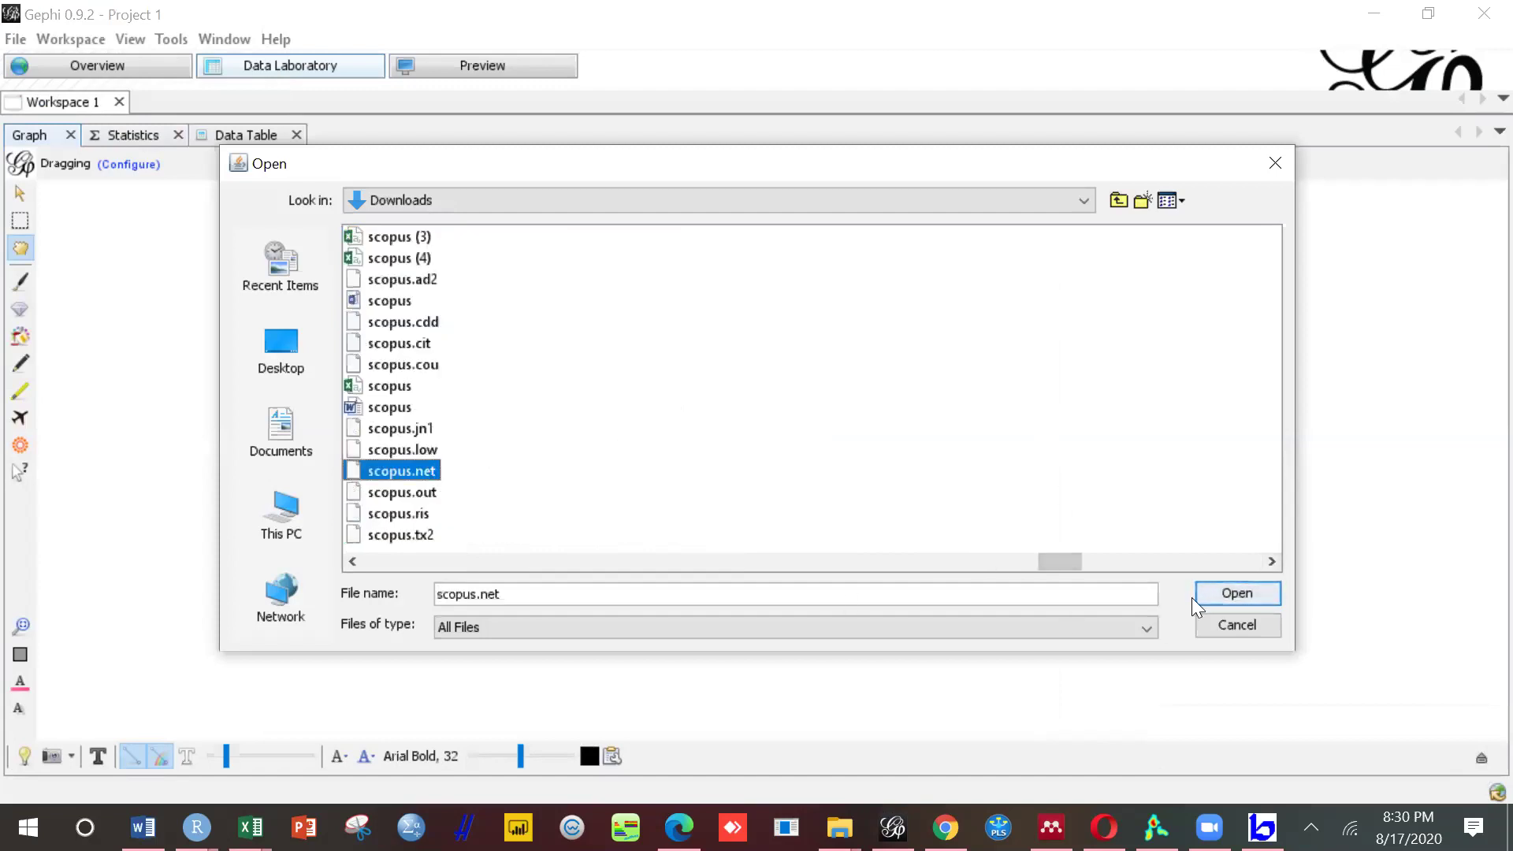
pyautogui.click(1236, 593)
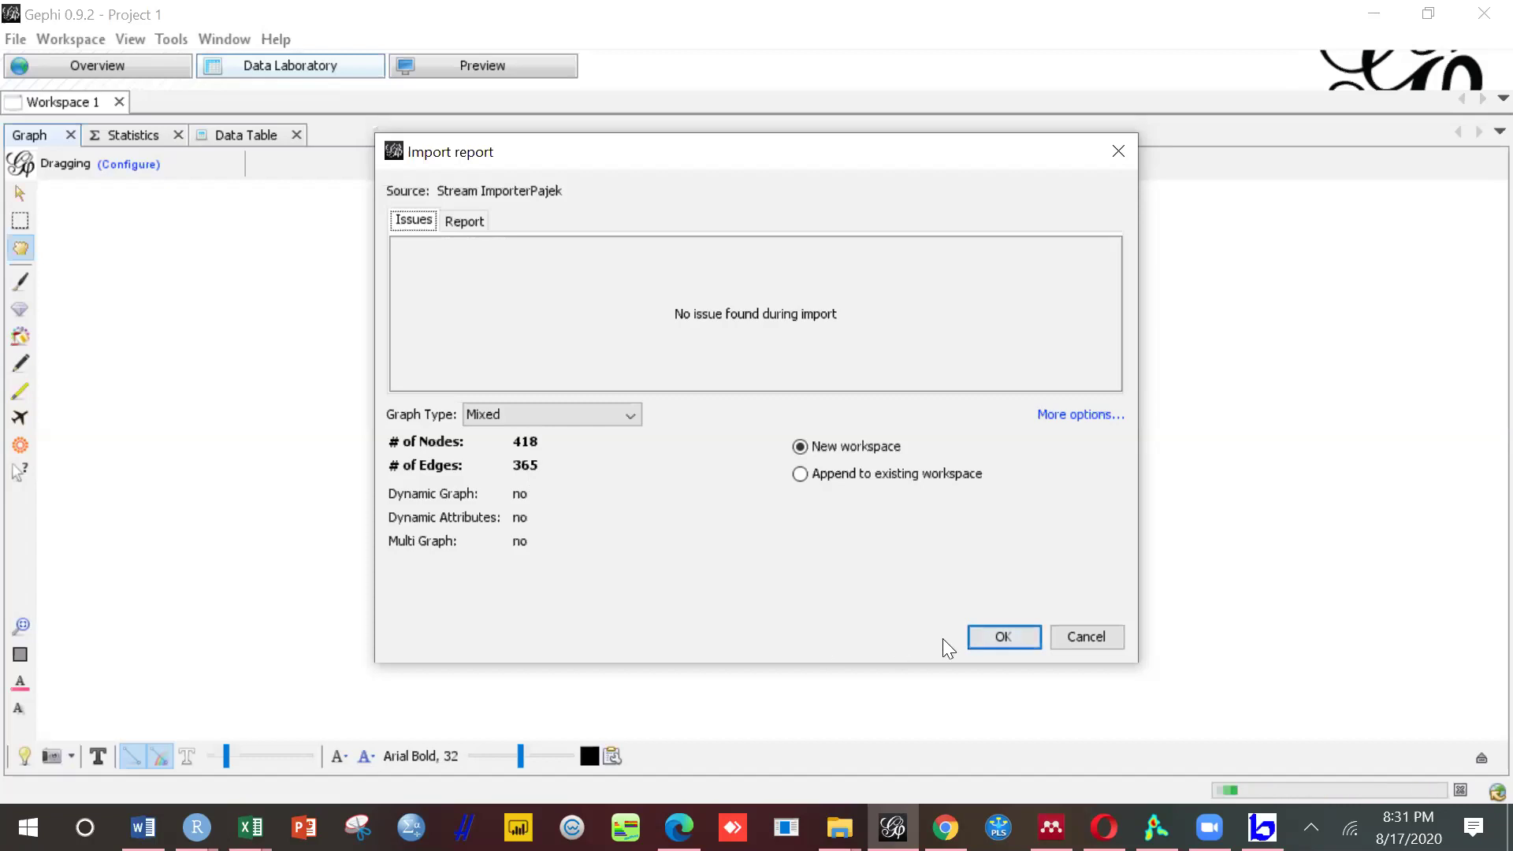
pyautogui.click(994, 638)
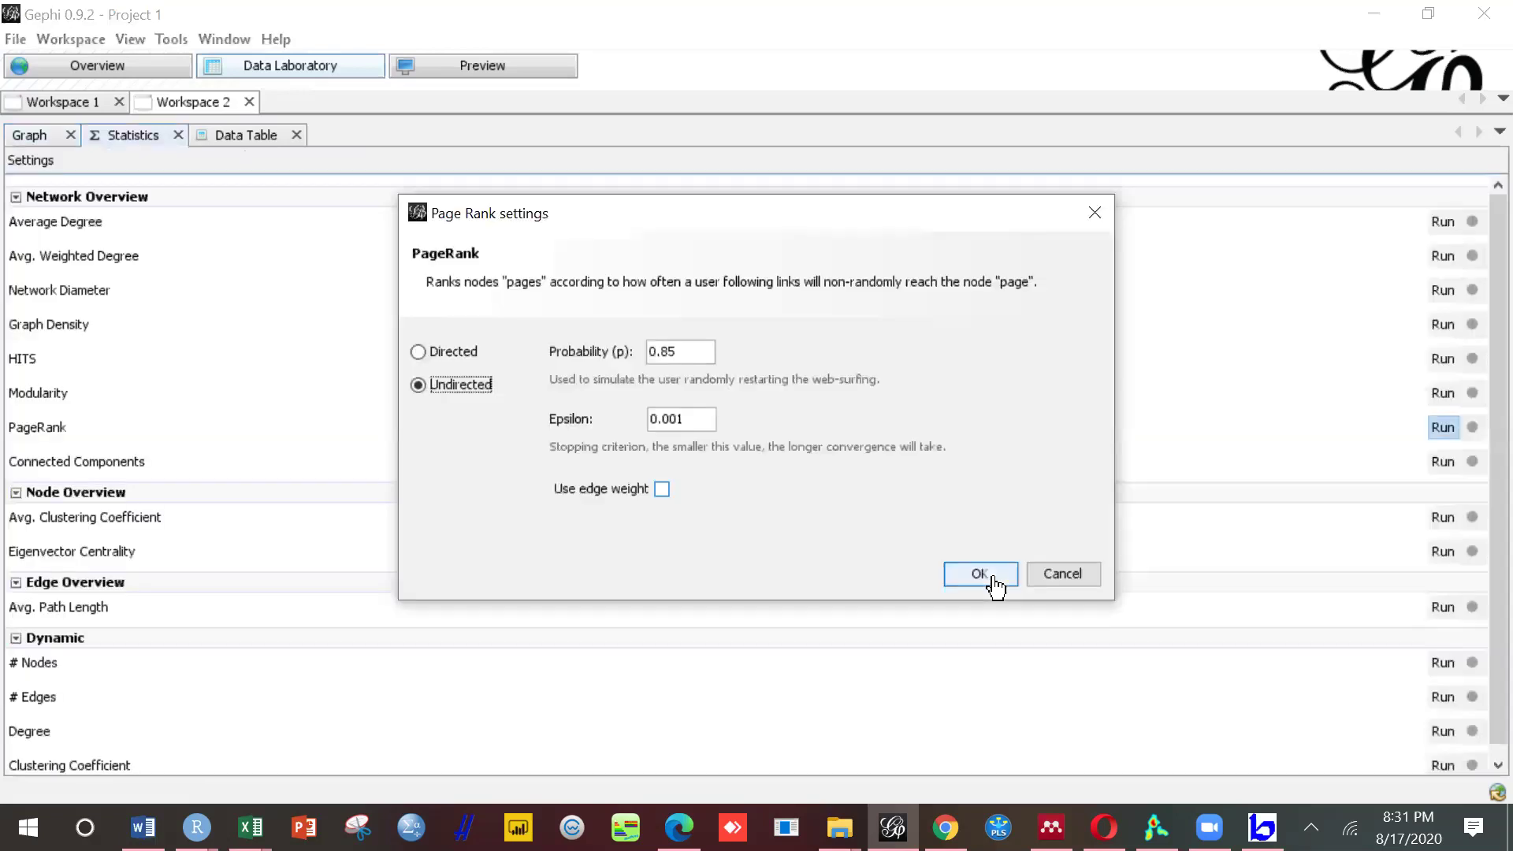
# Step: Run PageRank as undirected with probability 0.85 and epsilon 0.001, without edge weight, and review its distribution report
pyautogui.click(995, 588)
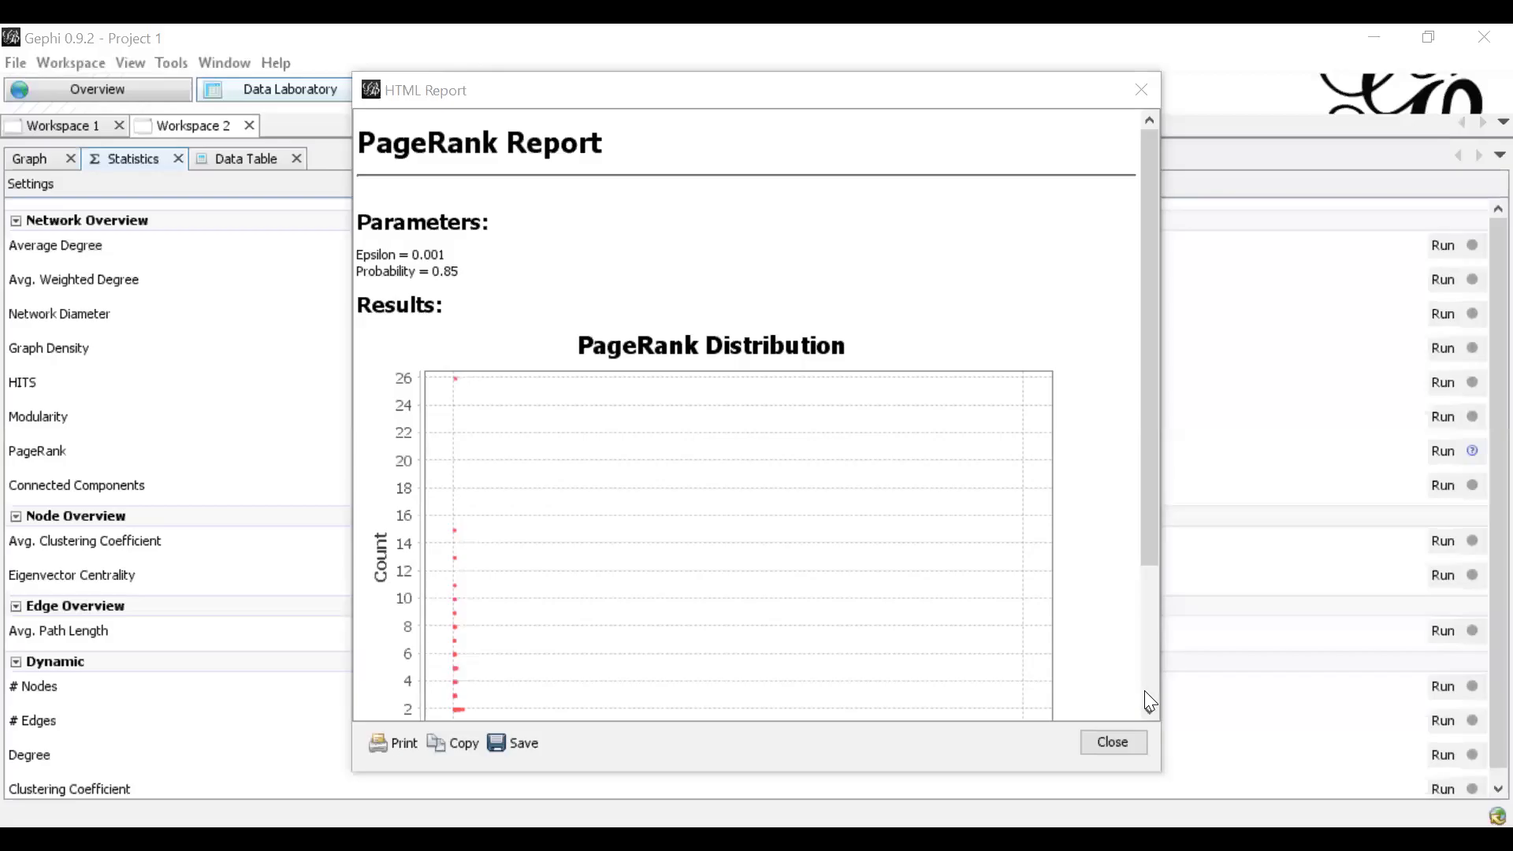
pyautogui.scroll(-3, 1150, 709)
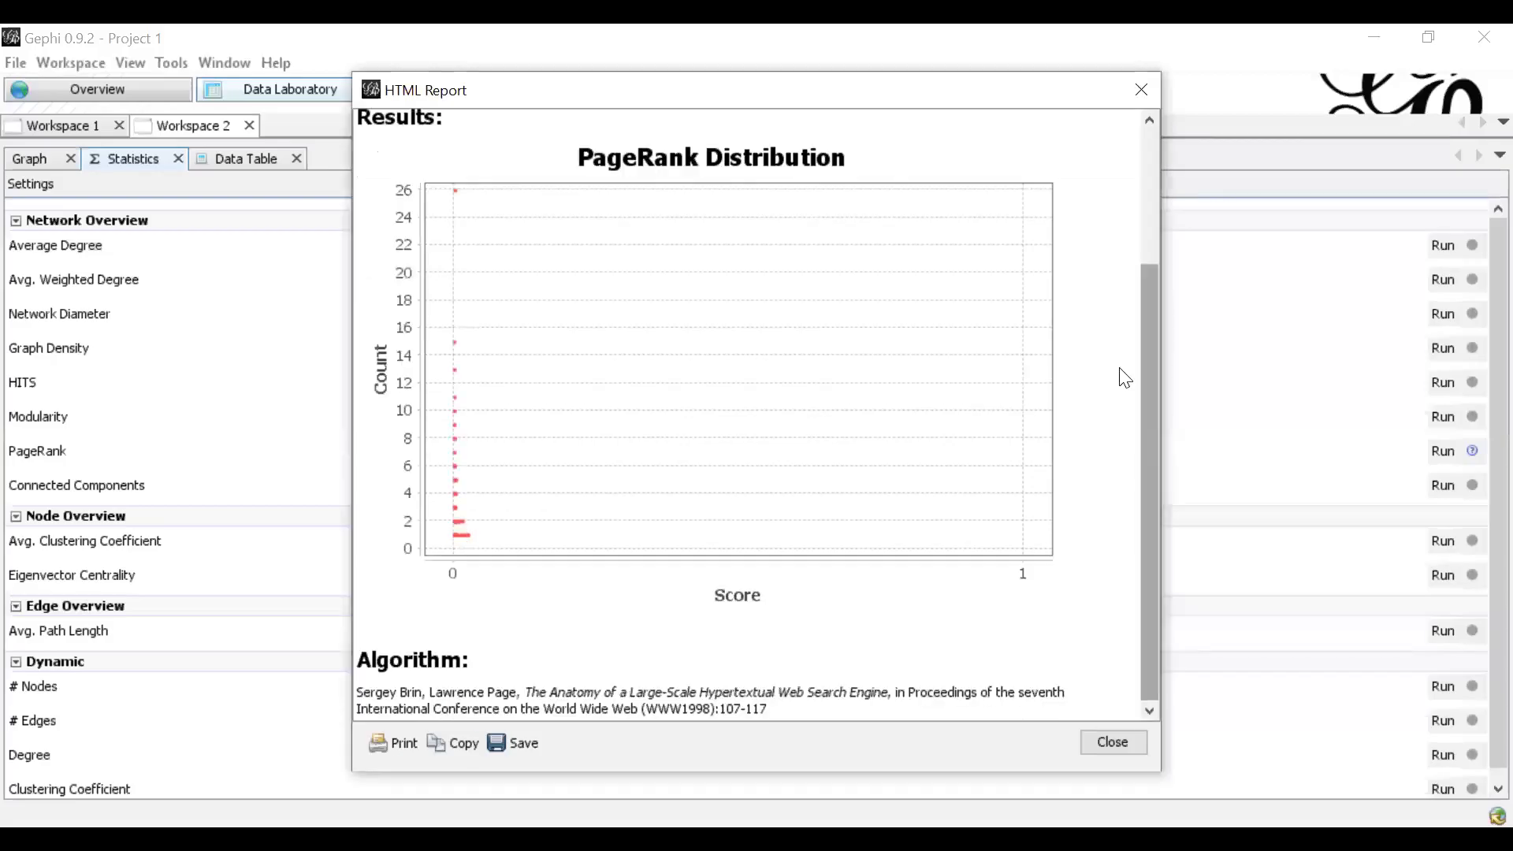
pyautogui.scroll(3, 1152, 154)
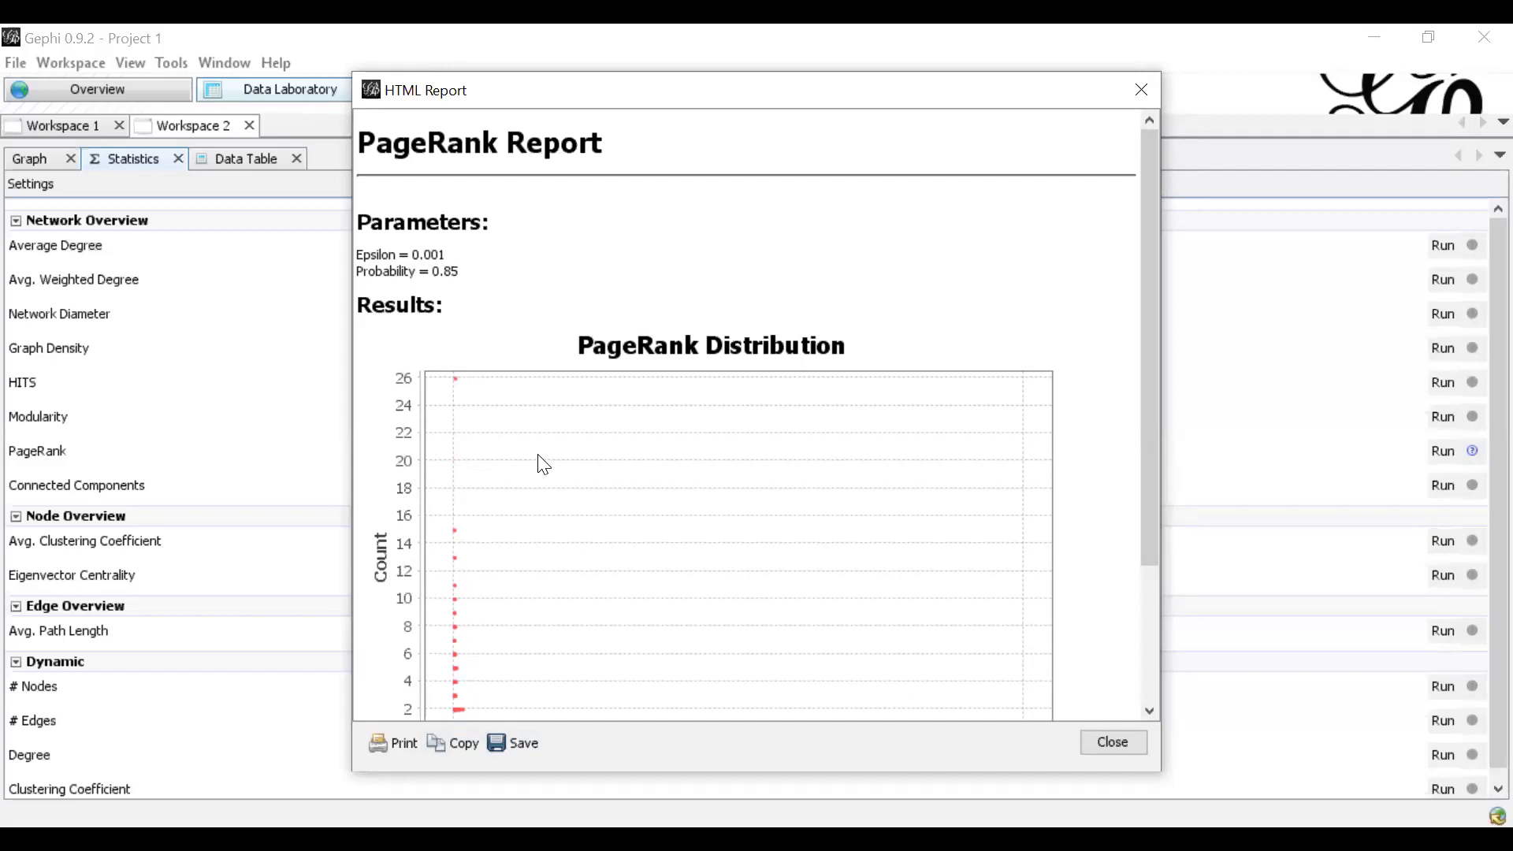
pyautogui.click(1149, 710)
pyautogui.click(1149, 710)
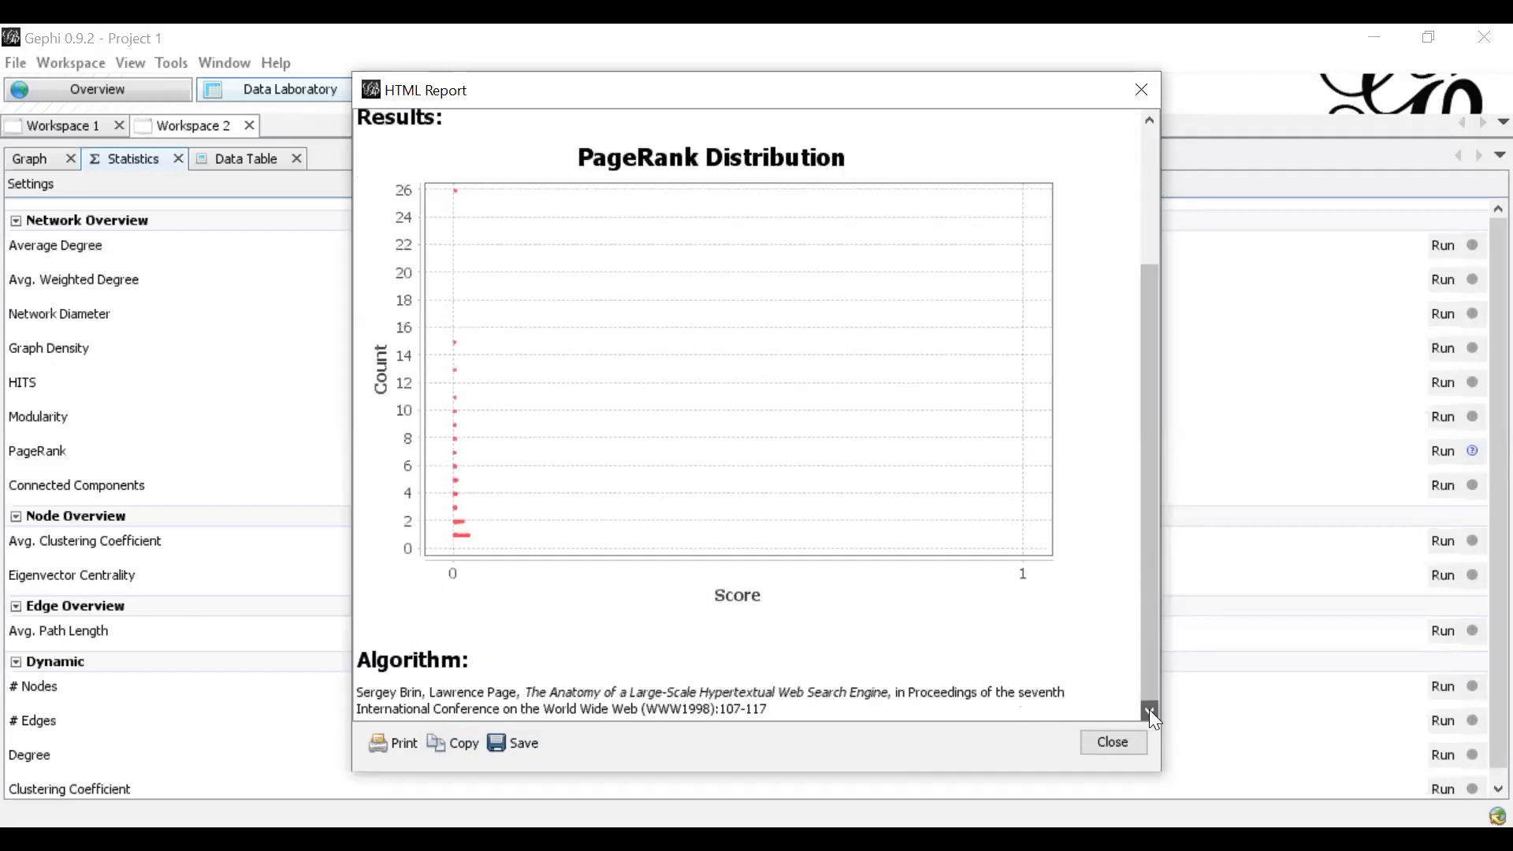
pyautogui.click(1142, 159)
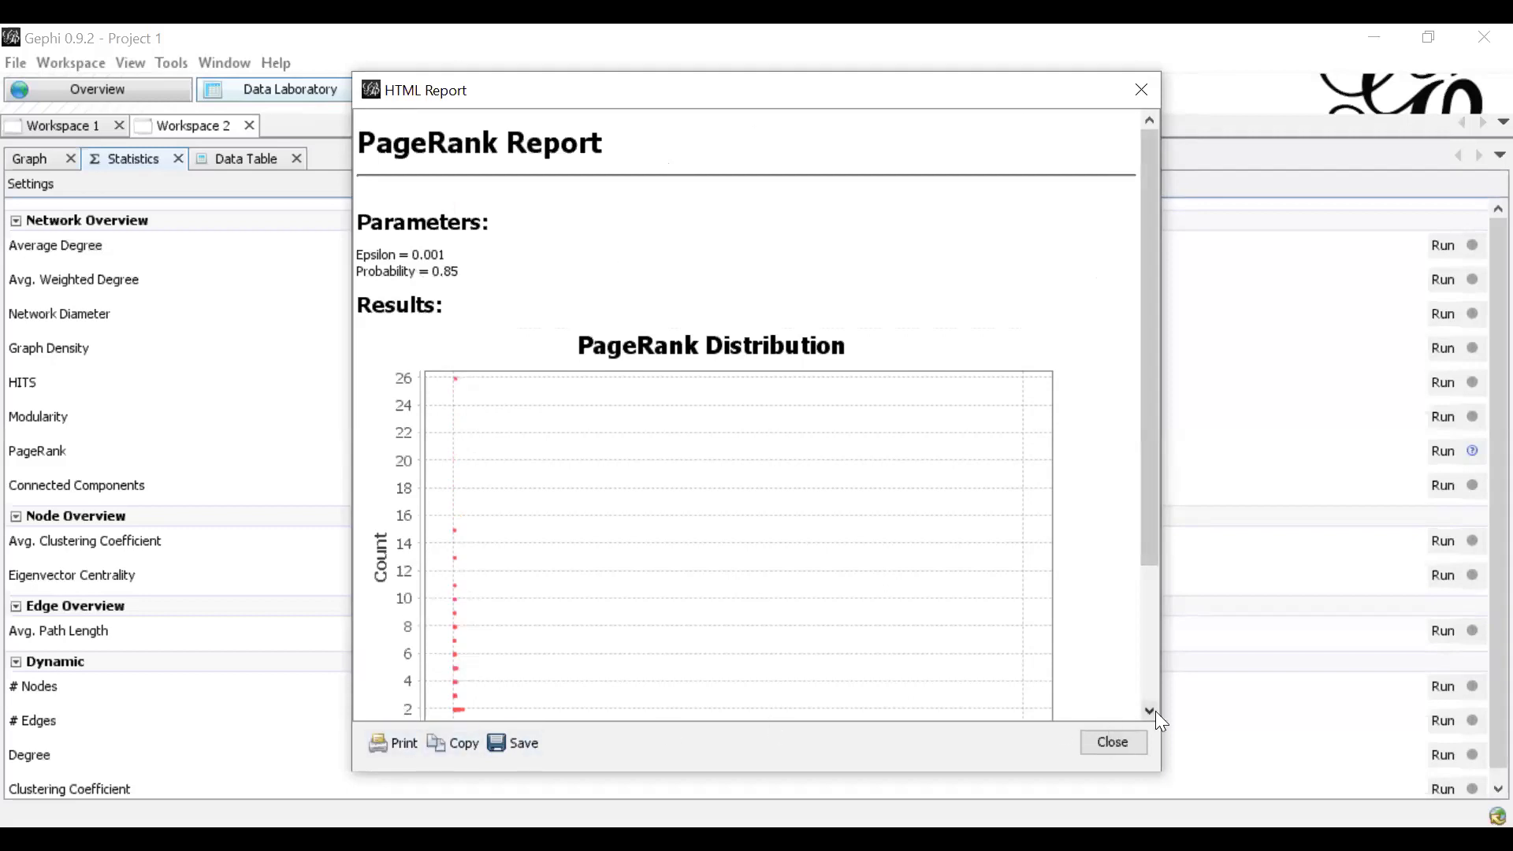
pyautogui.scroll(-2, 1155, 710)
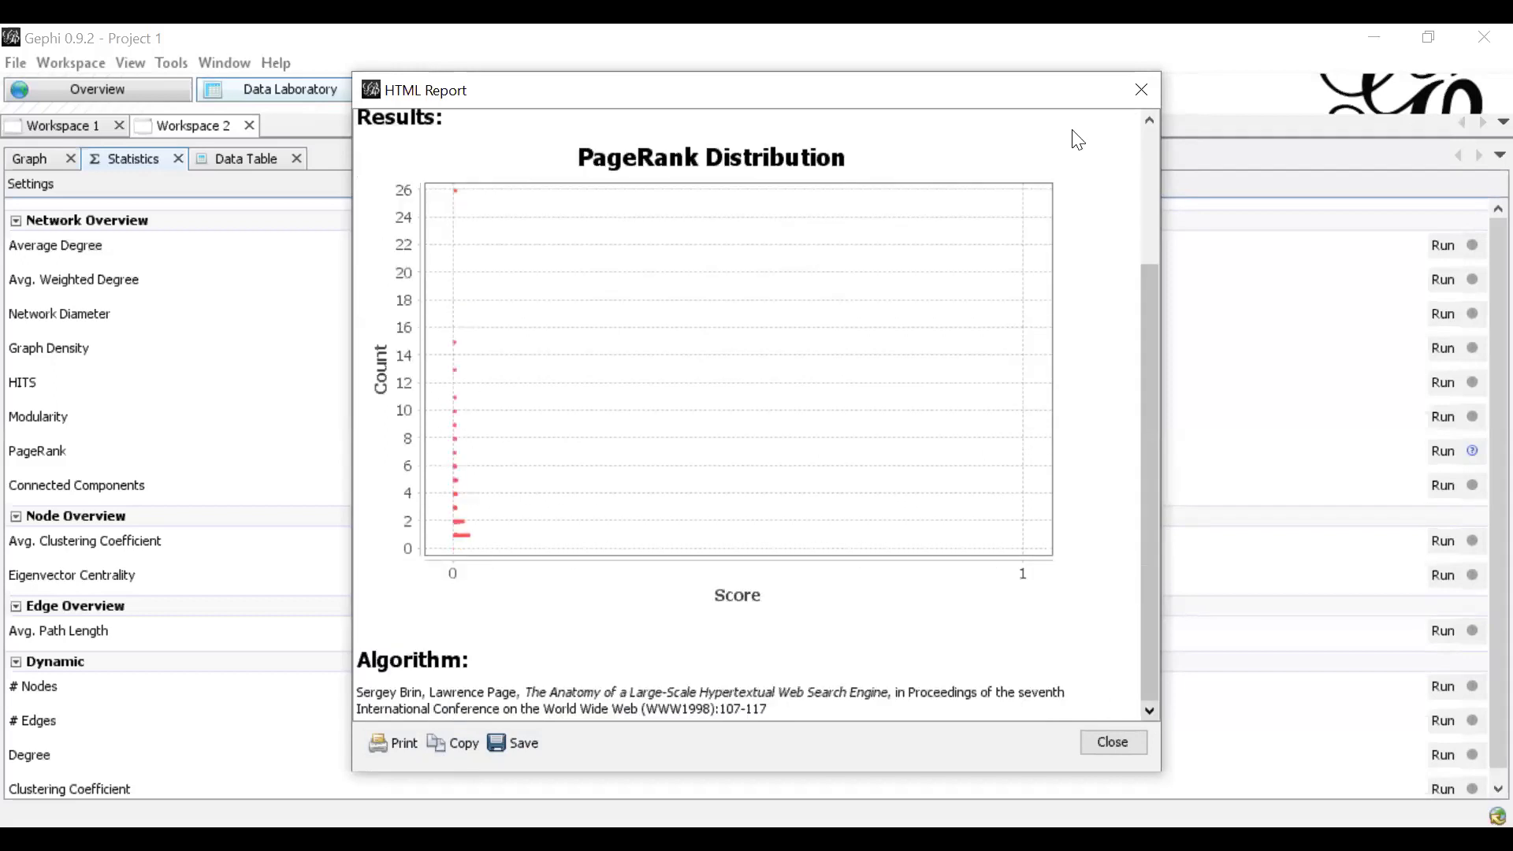
pyautogui.click(1140, 90)
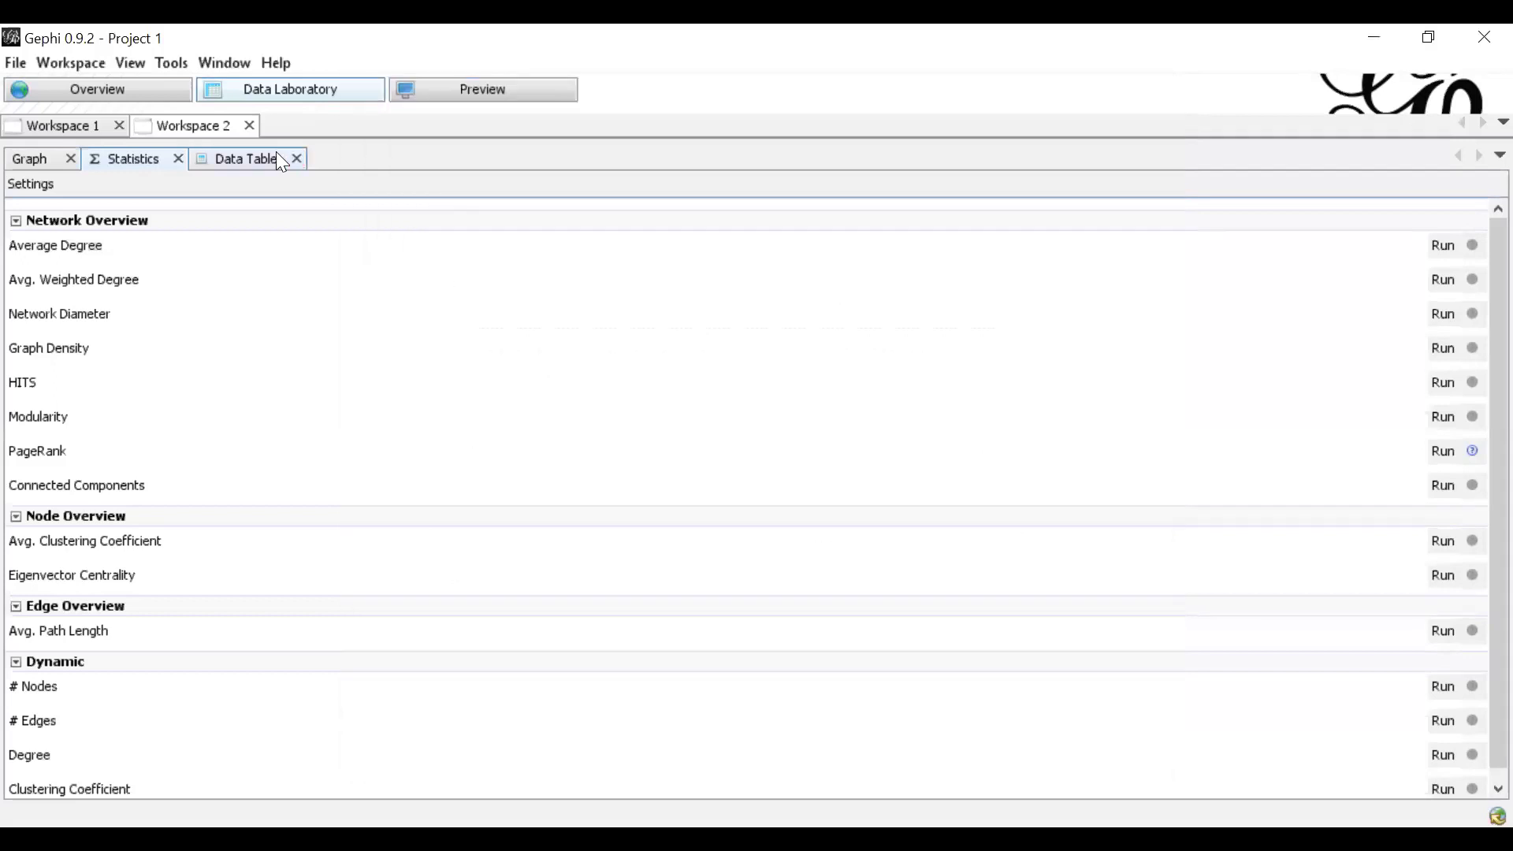
# Step: Examine the PageRank values of the nodes in the data table and the table's export options without exporting
pyautogui.click(252, 157)
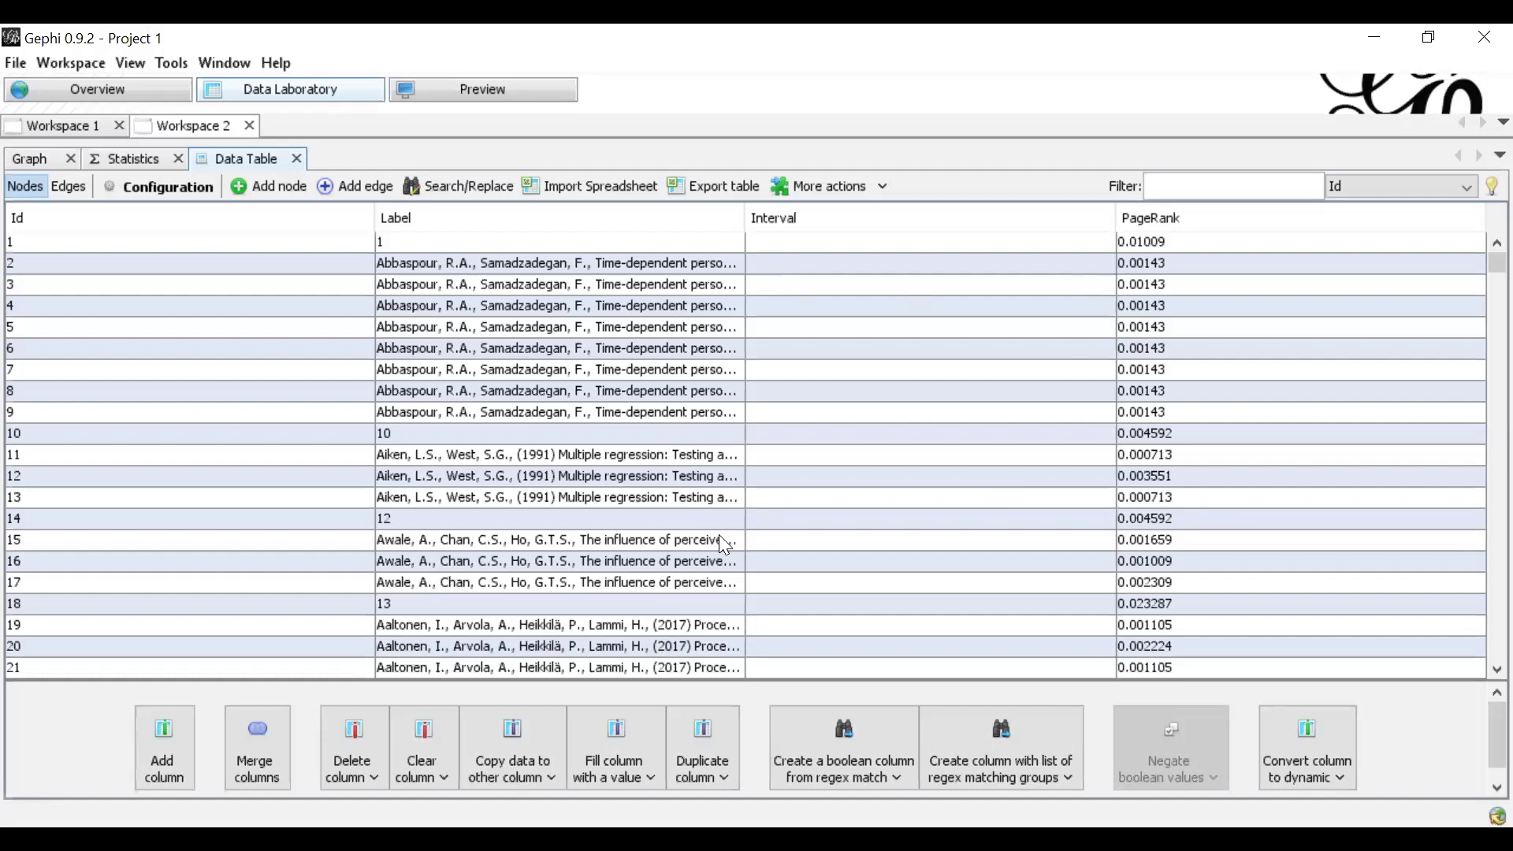
pyautogui.scroll(-7, 1475, 657)
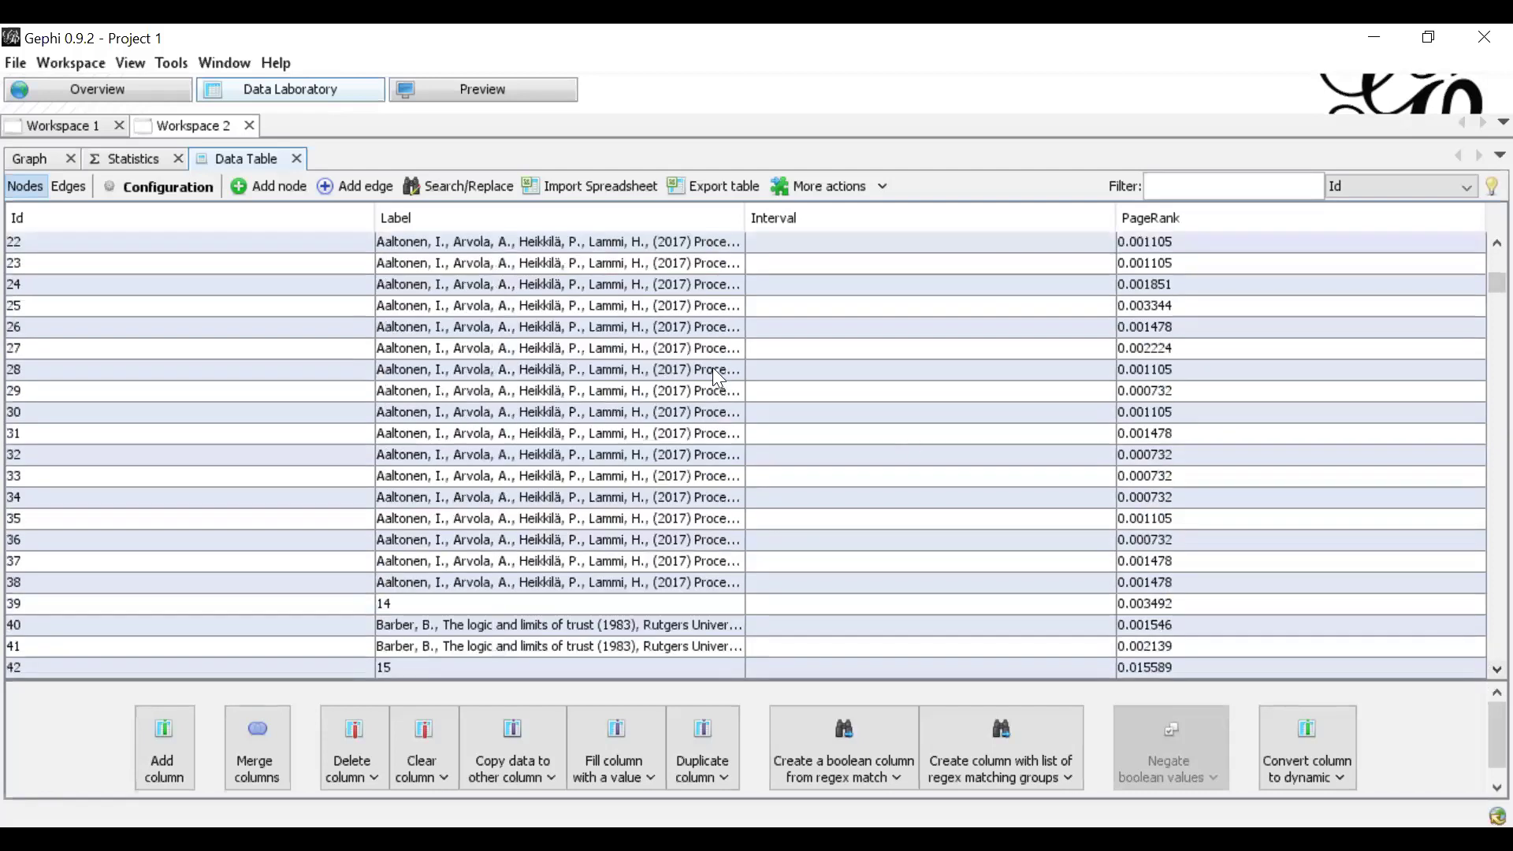
pyautogui.click(725, 191)
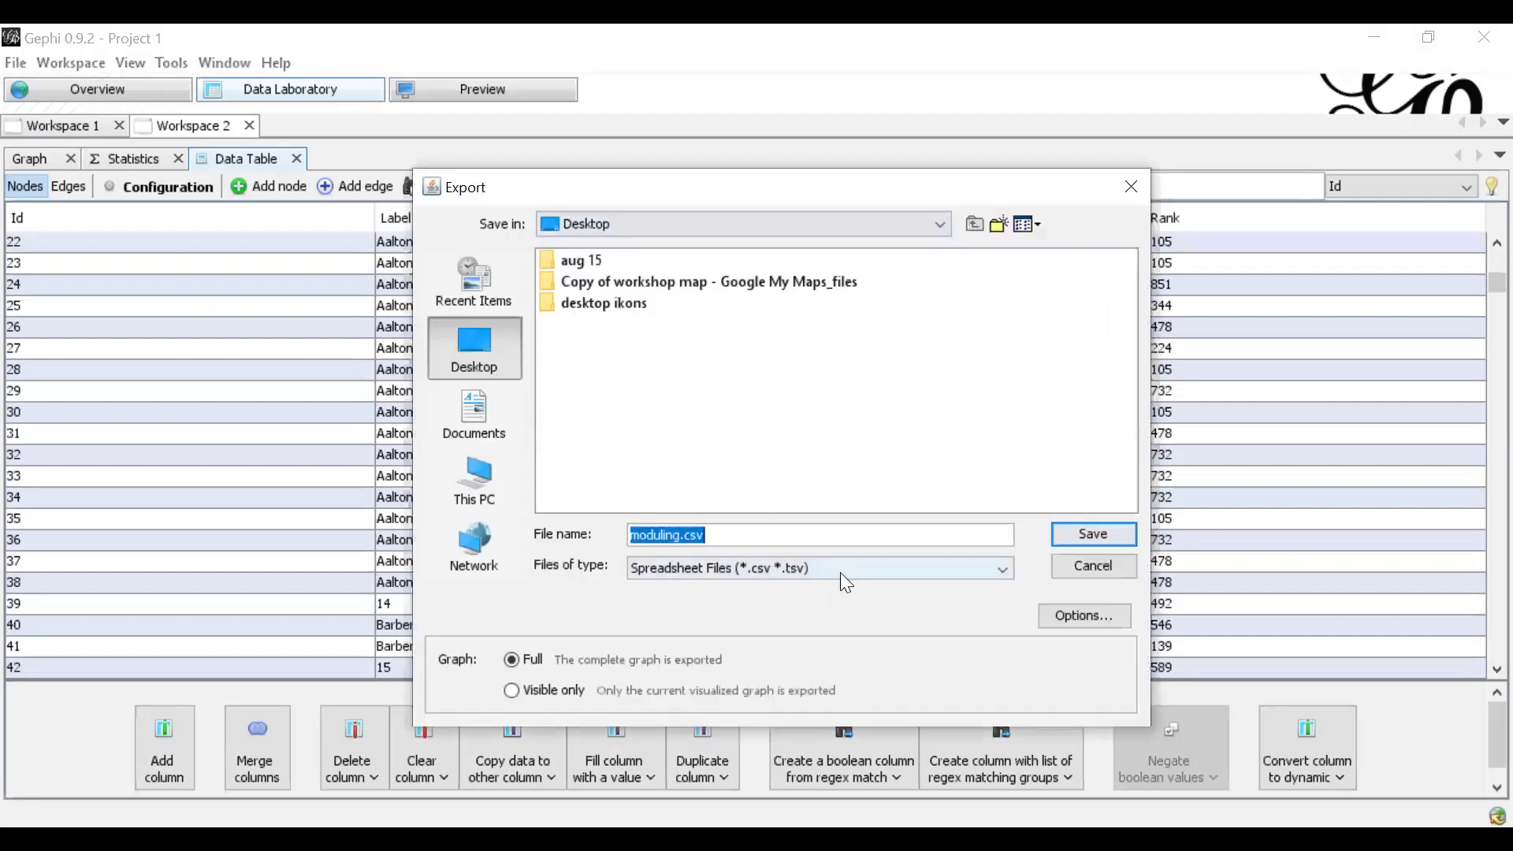
pyautogui.click(1129, 197)
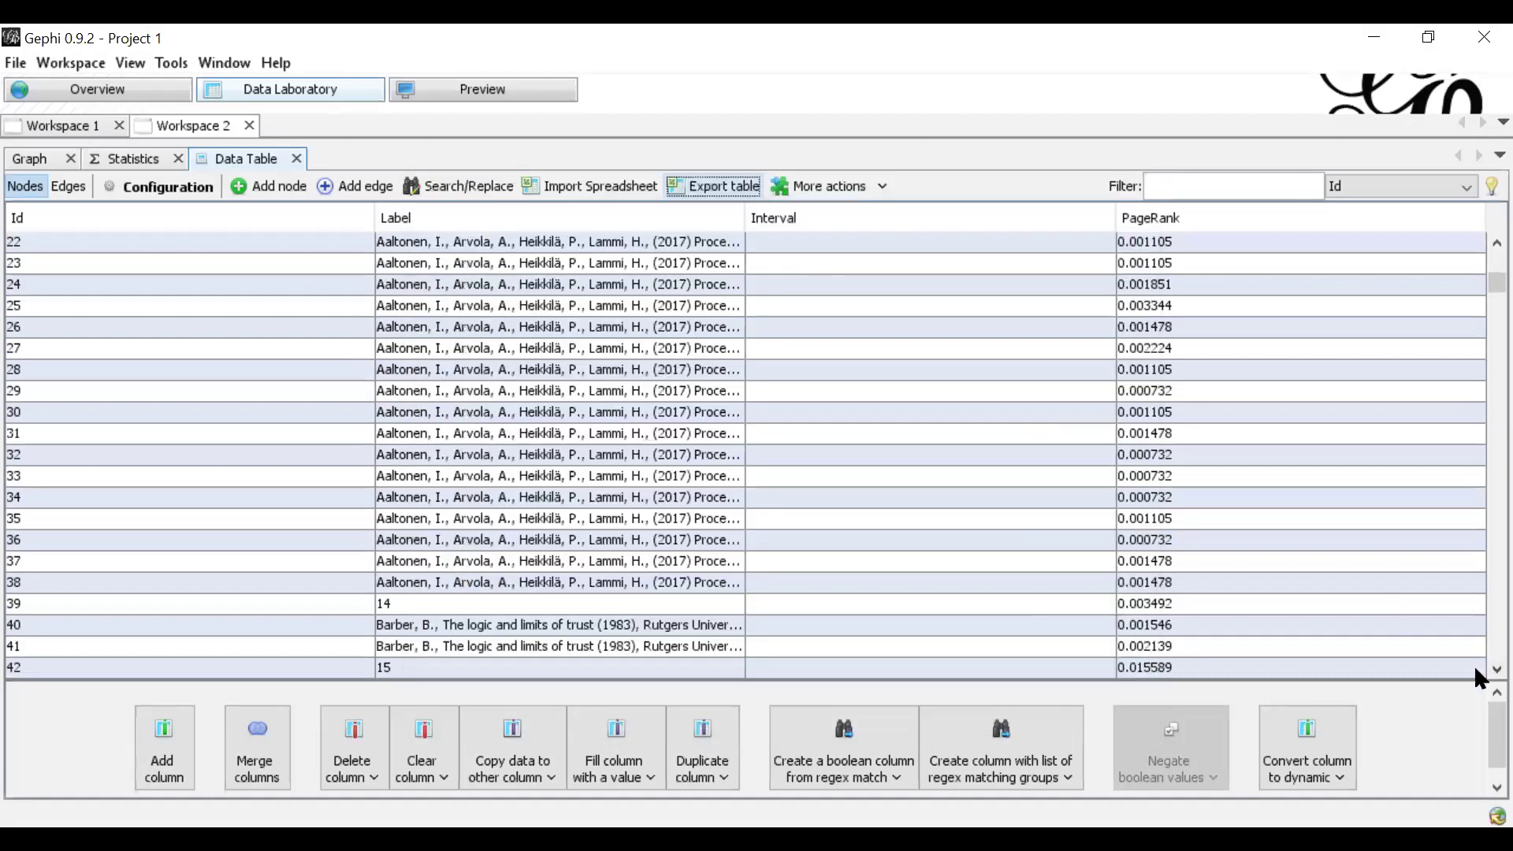
pyautogui.scroll(-4, 1474, 670)
pyautogui.scroll(-8, 1475, 672)
pyautogui.scroll(-2, 1474, 665)
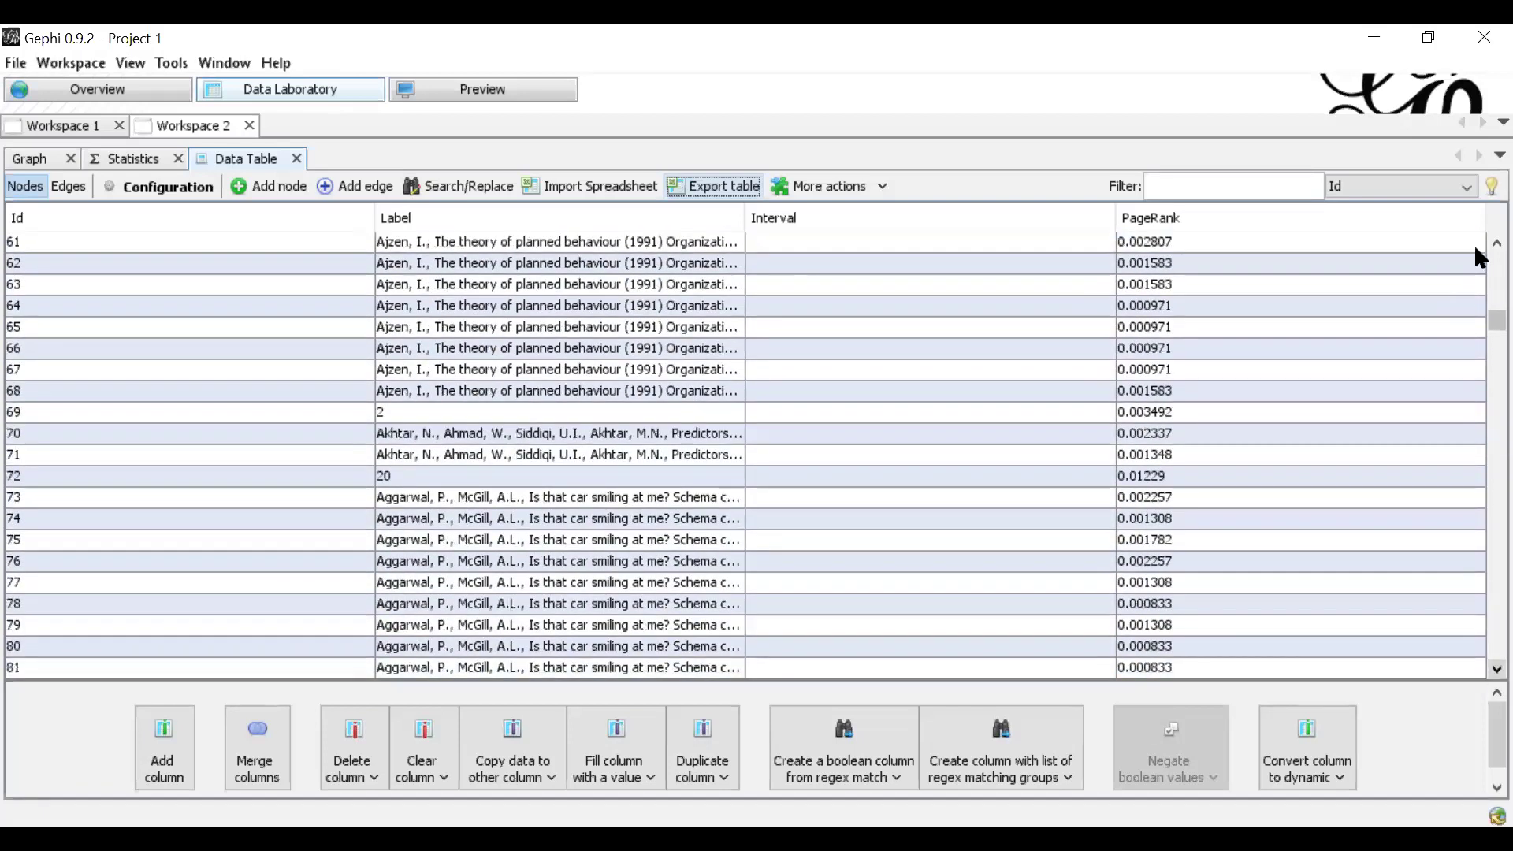
pyautogui.scroll(20, 1474, 258)
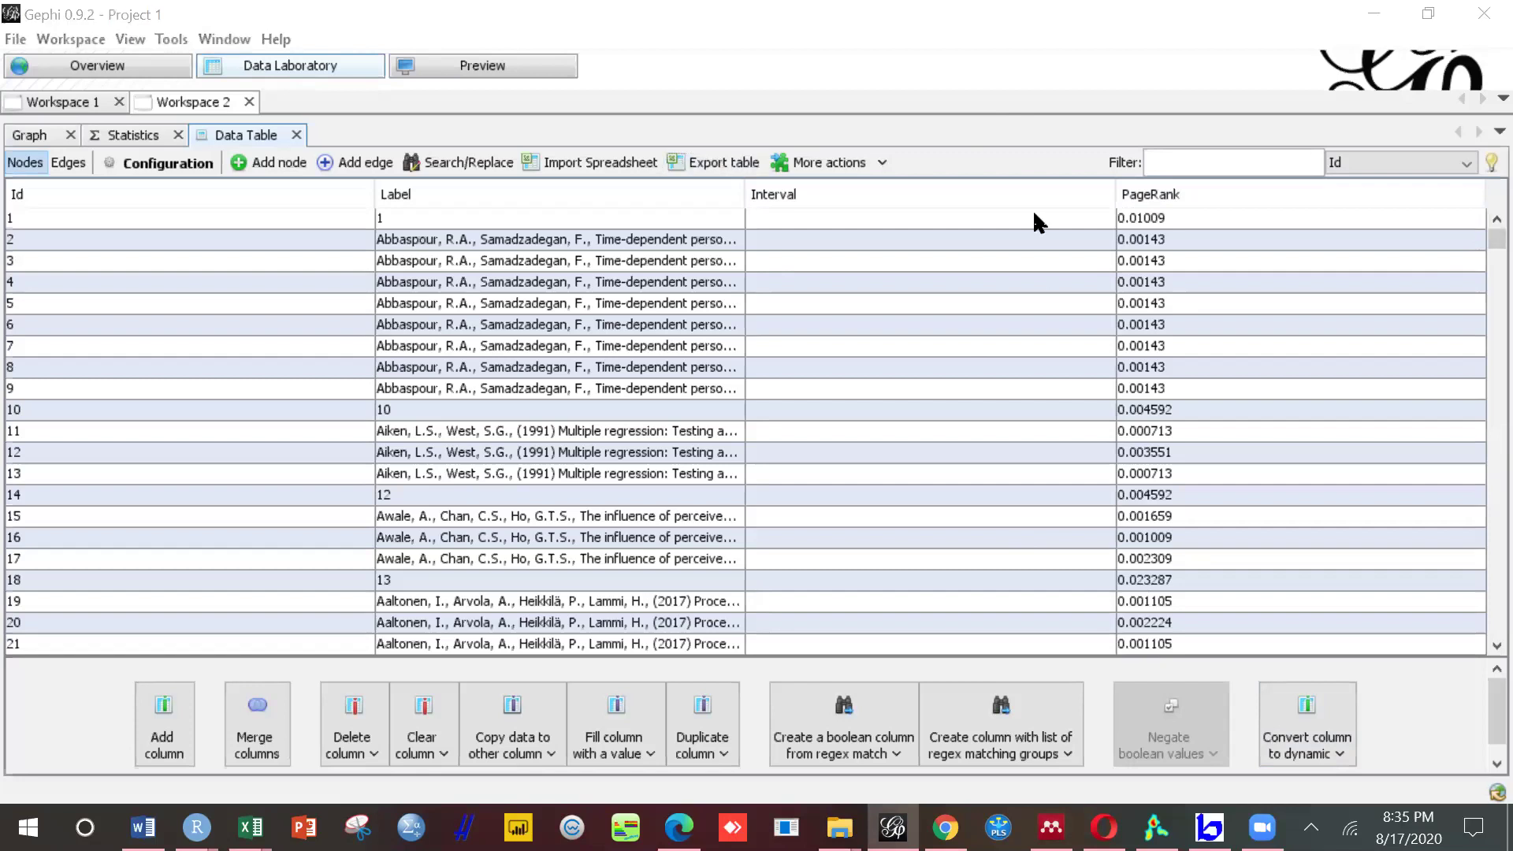
# Step: Close Gephi without saving the changes and start it again
pyautogui.click(1480, 19)
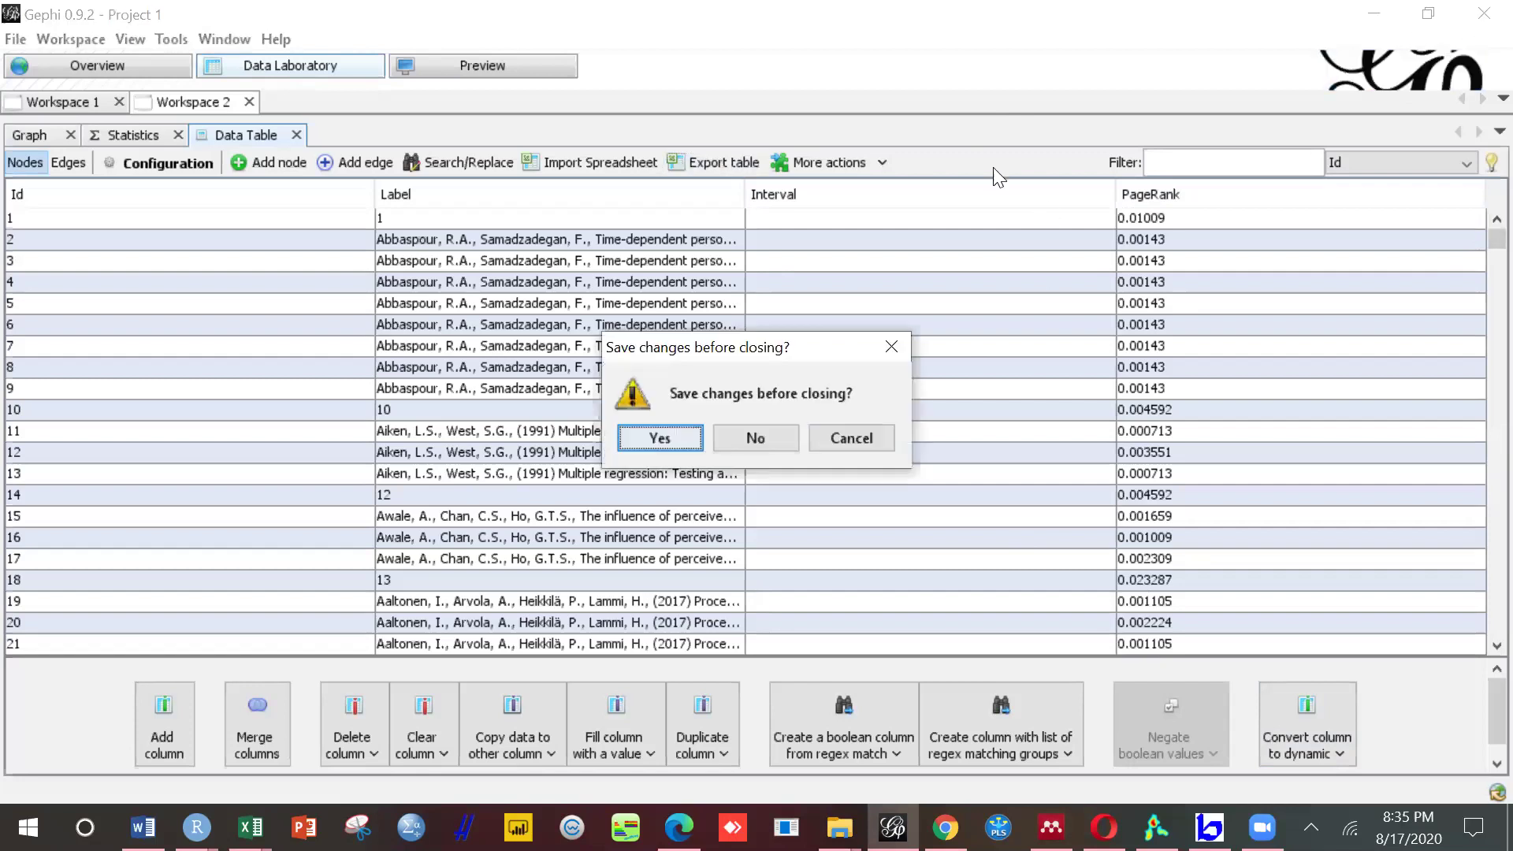
pyautogui.click(762, 438)
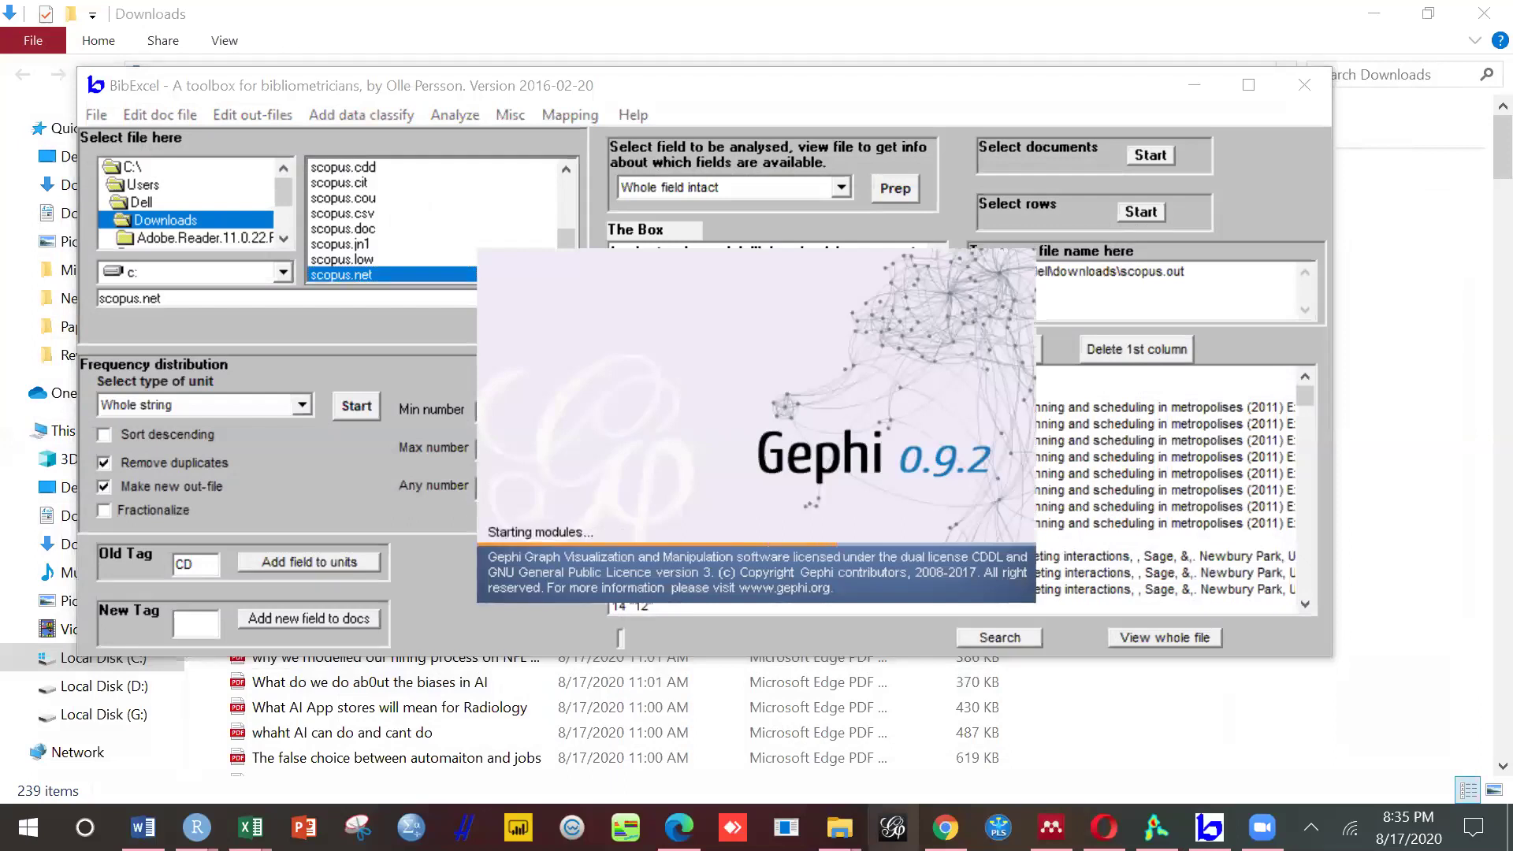
pyautogui.hotkey('alt', 'Tab')
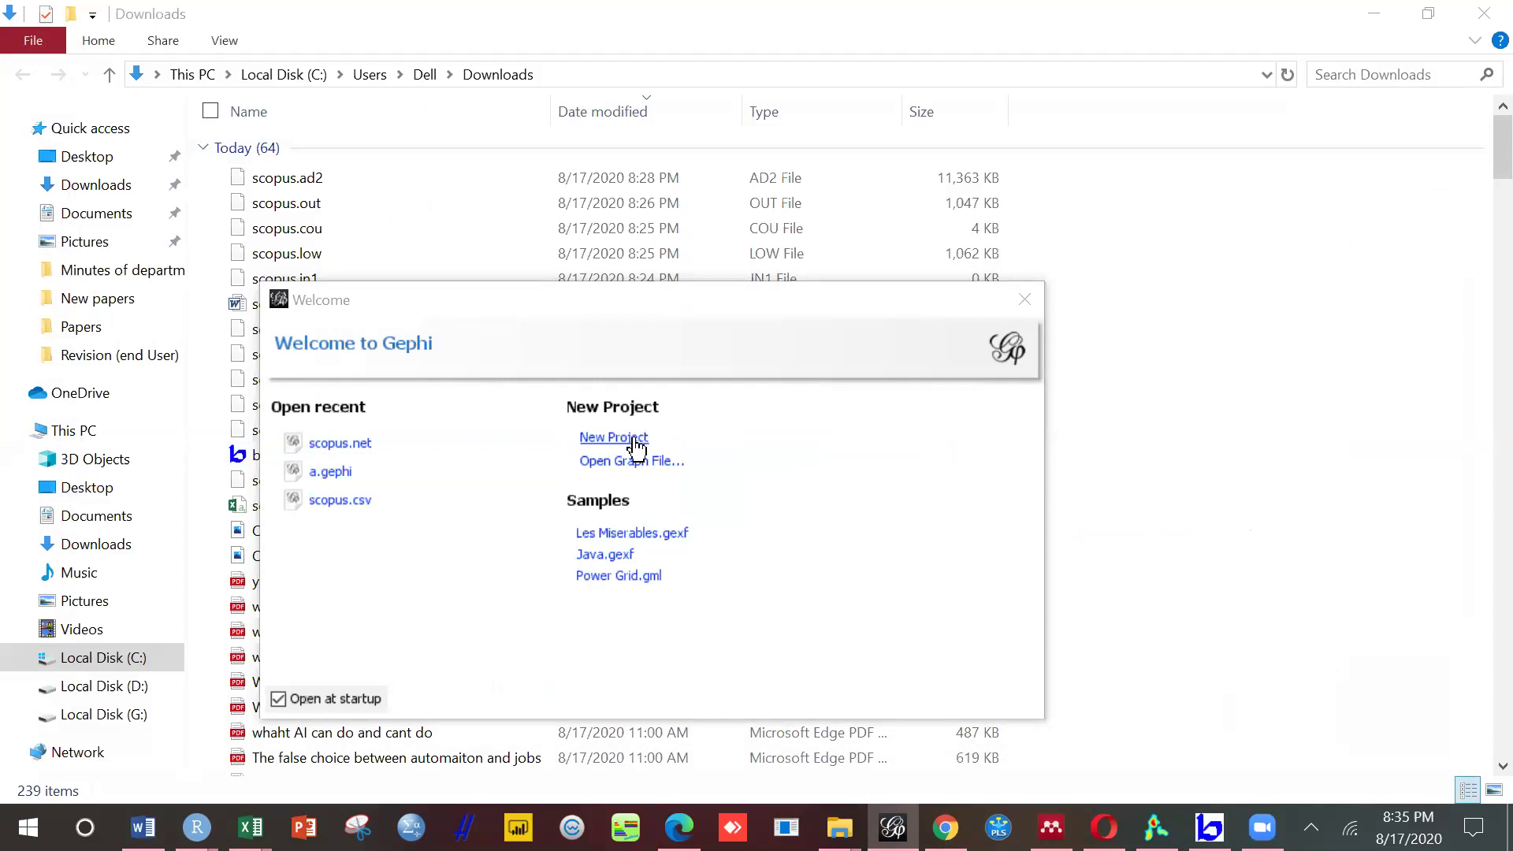
# Step: Open the recent file scopus.net as a Mixed graph in a new workspace and bring the Gephi project window forward
pyautogui.click(340, 446)
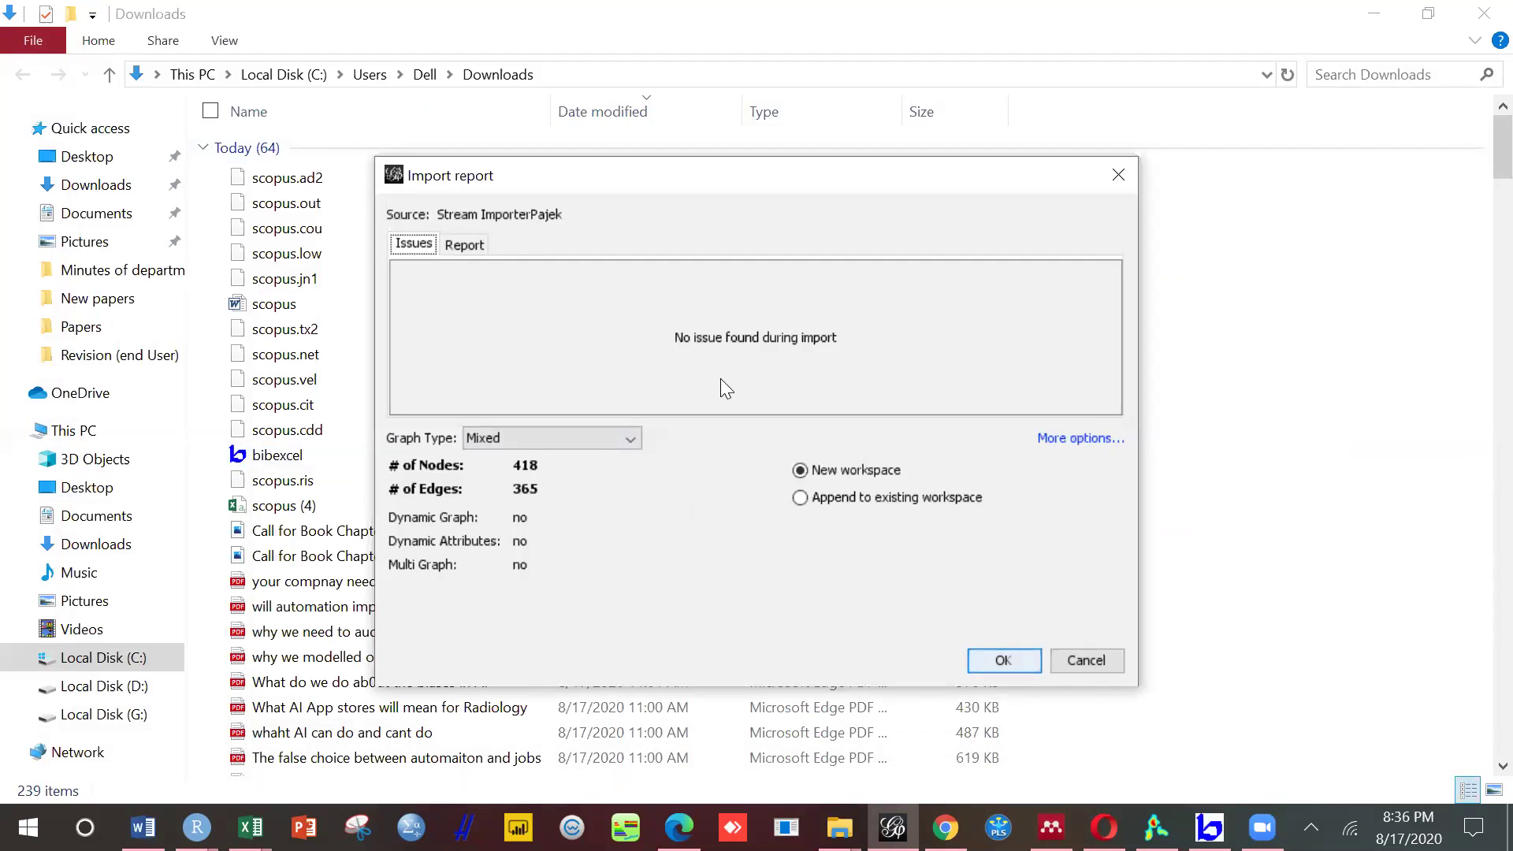
pyautogui.click(1003, 660)
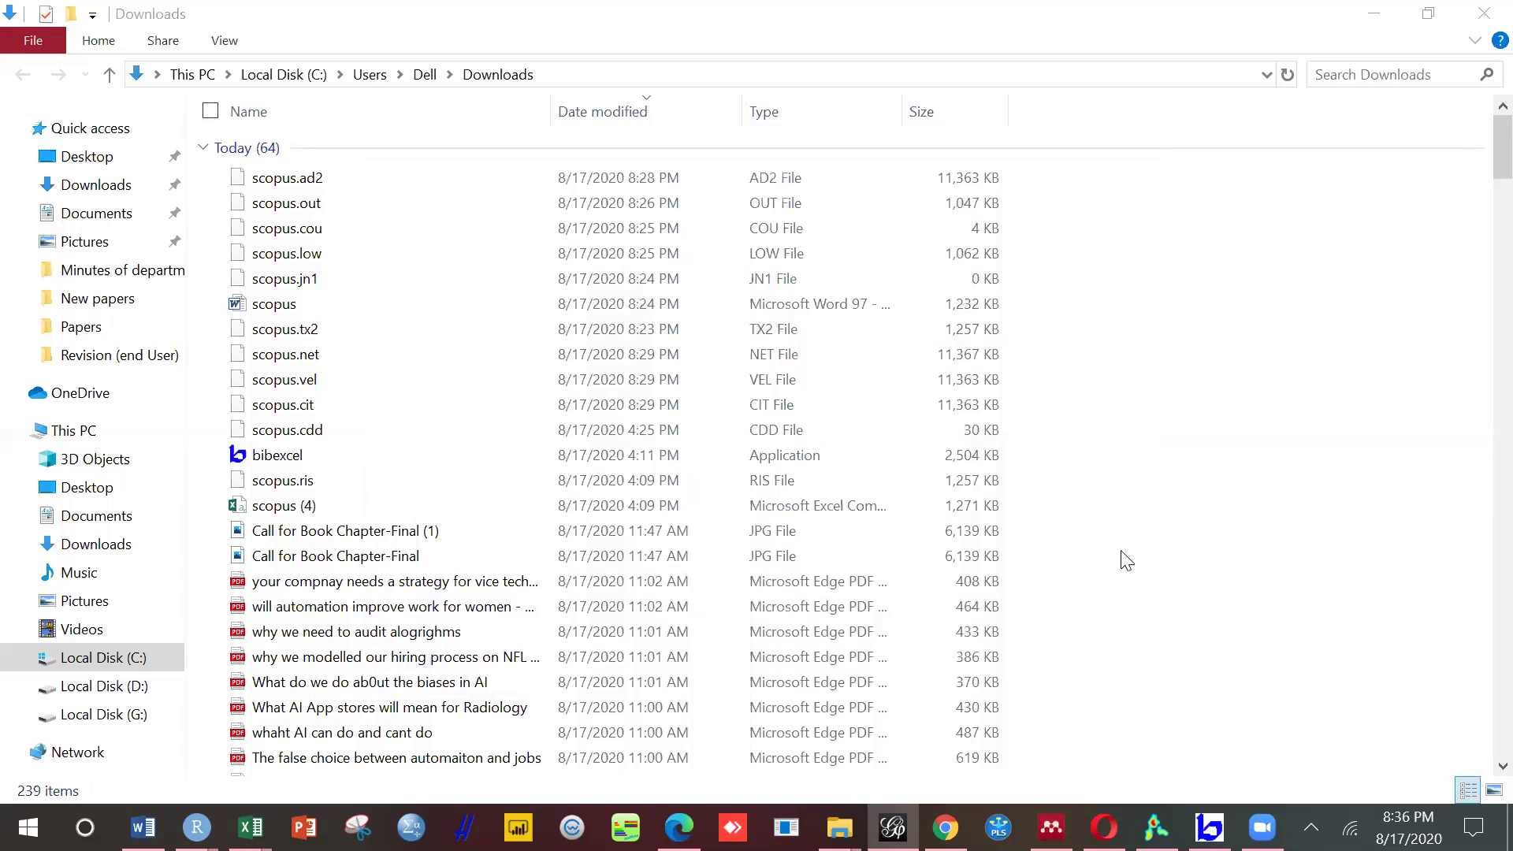
pyautogui.moveTo(892, 827)
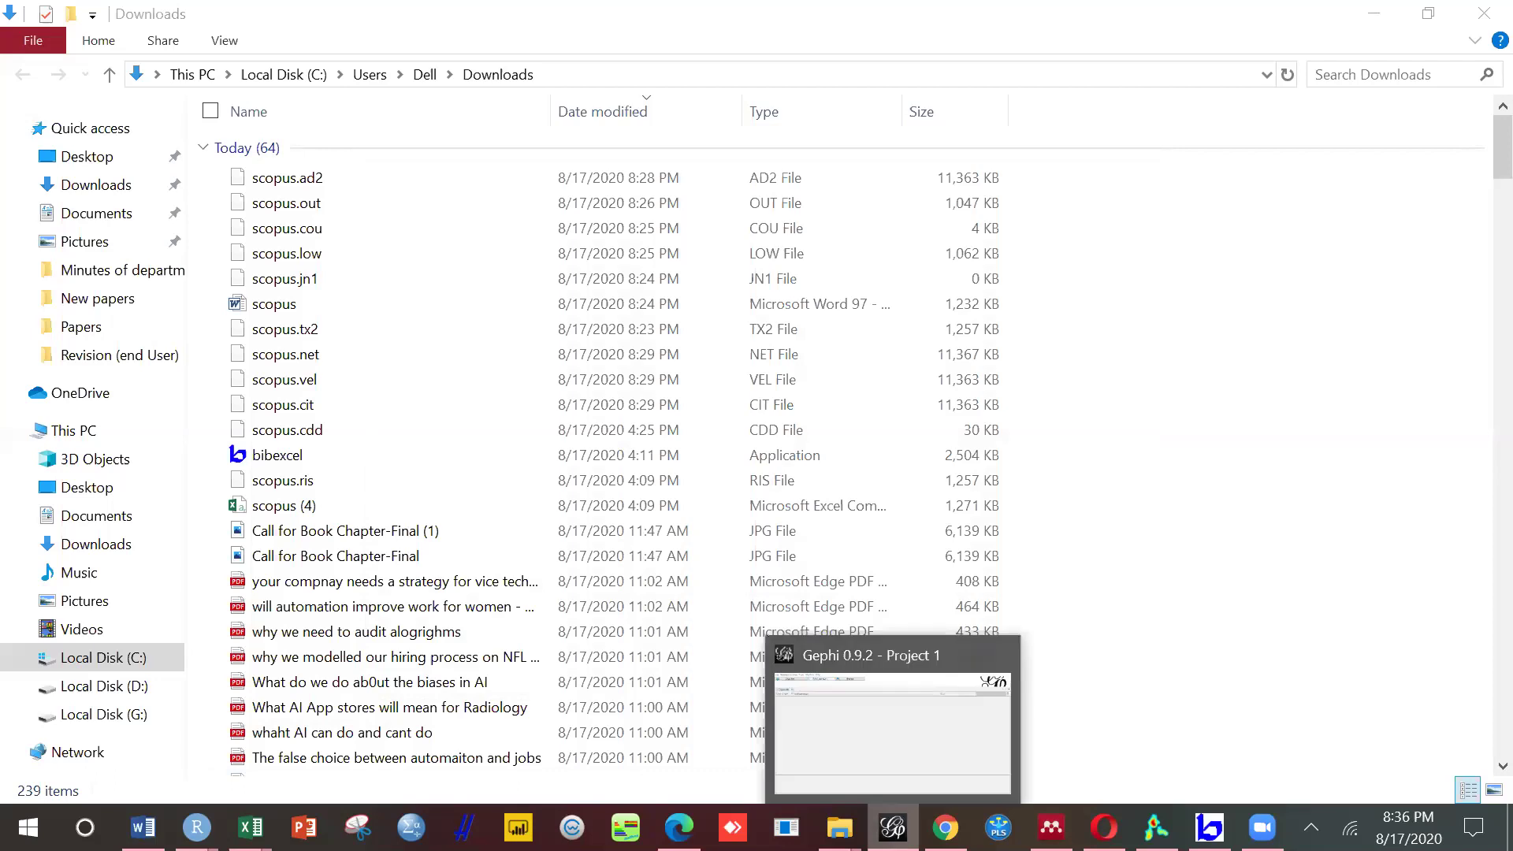
pyautogui.click(888, 751)
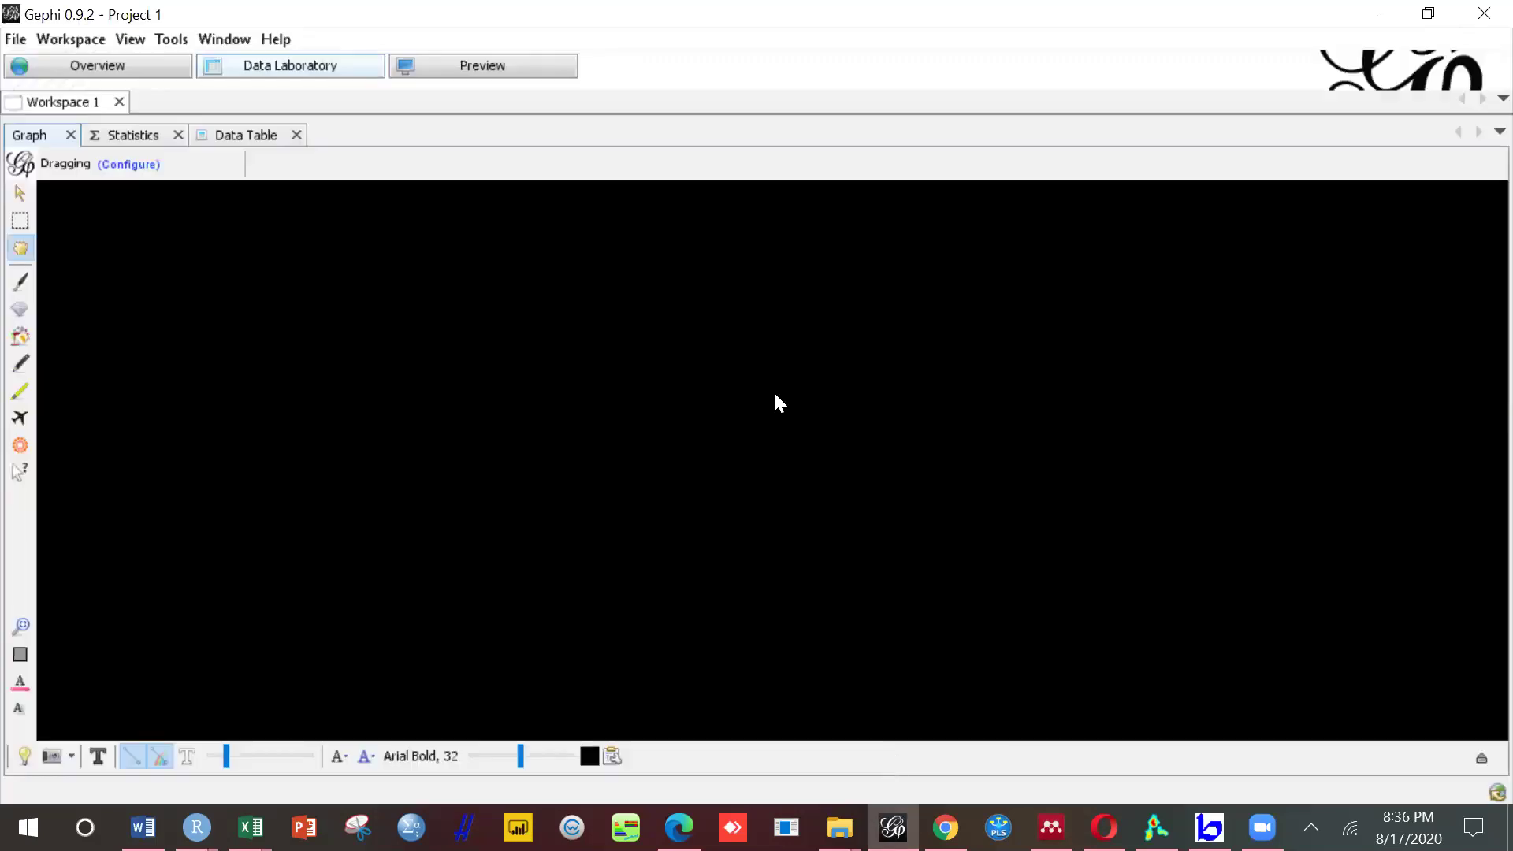
# Step: Reduce the graph's label size slightly and show the imported nodes in the data table
pyautogui.click(496, 754)
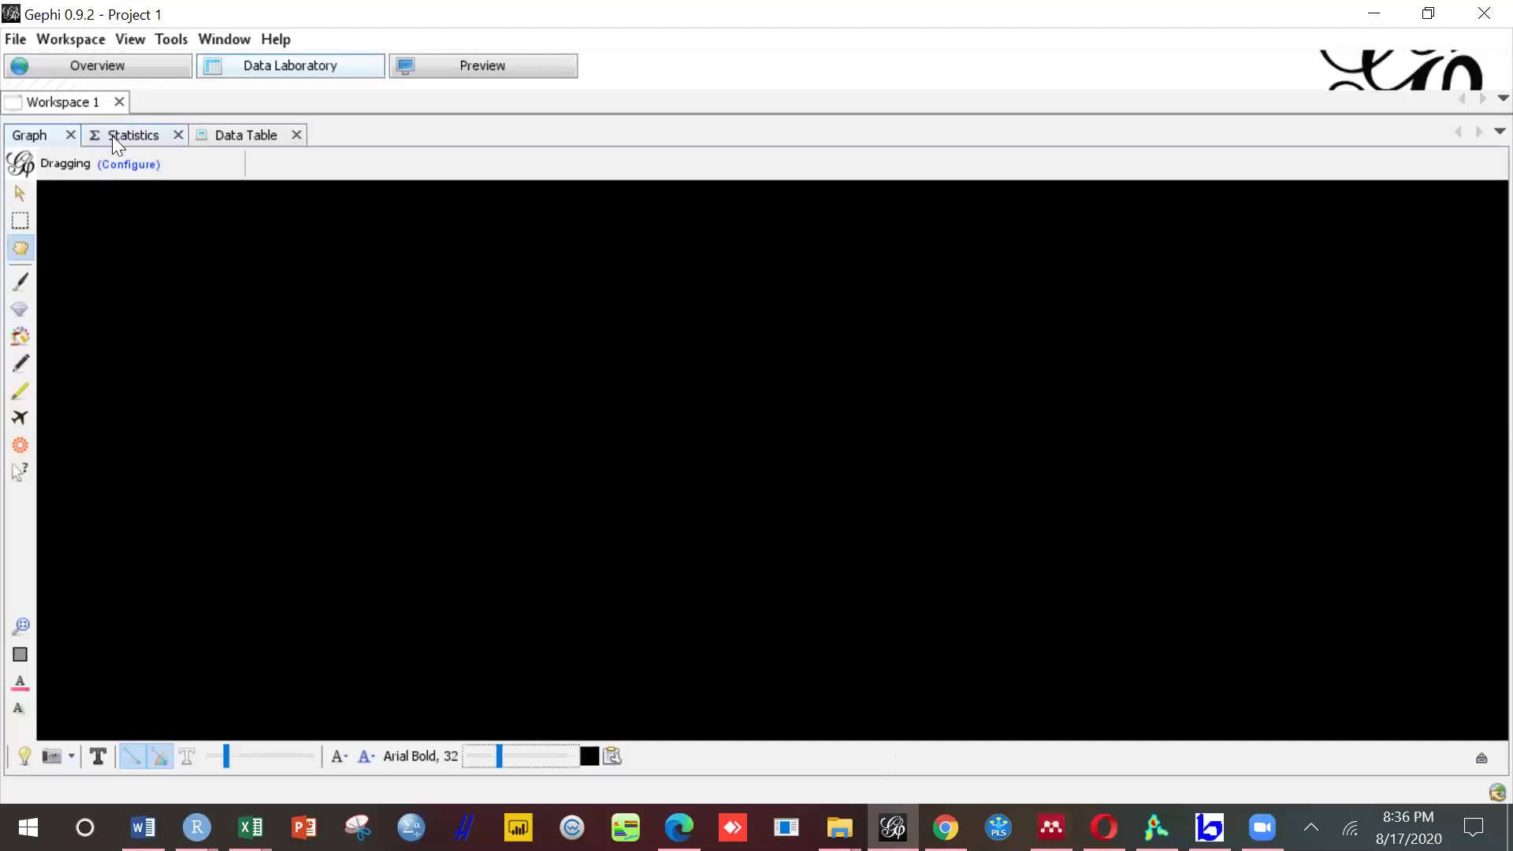
pyautogui.click(112, 135)
pyautogui.click(236, 139)
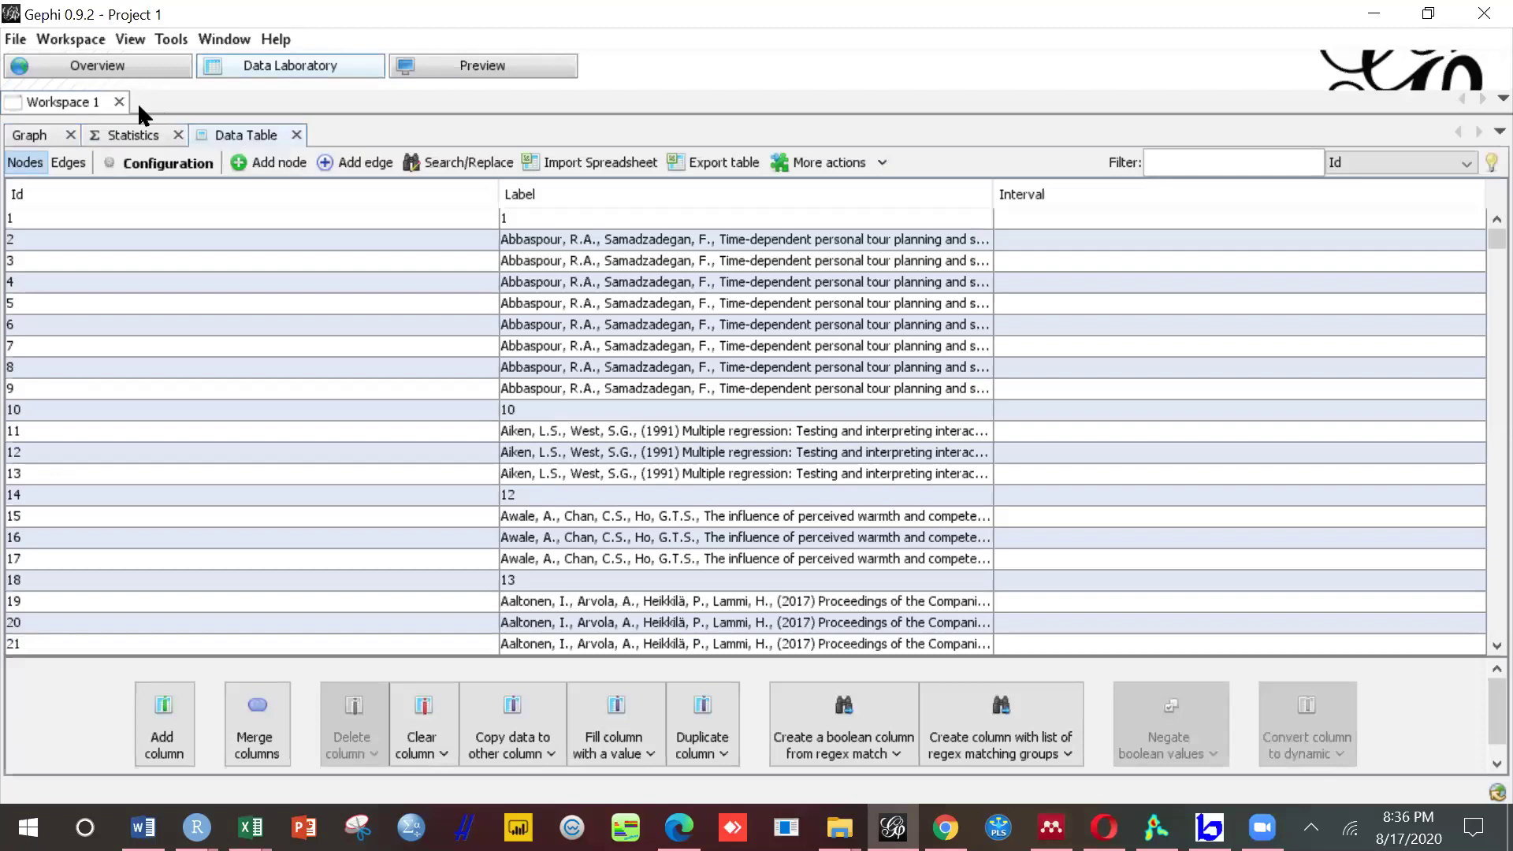
# Step: Create a second workspace in the project and switch to it in the Overview
pyautogui.click(72, 38)
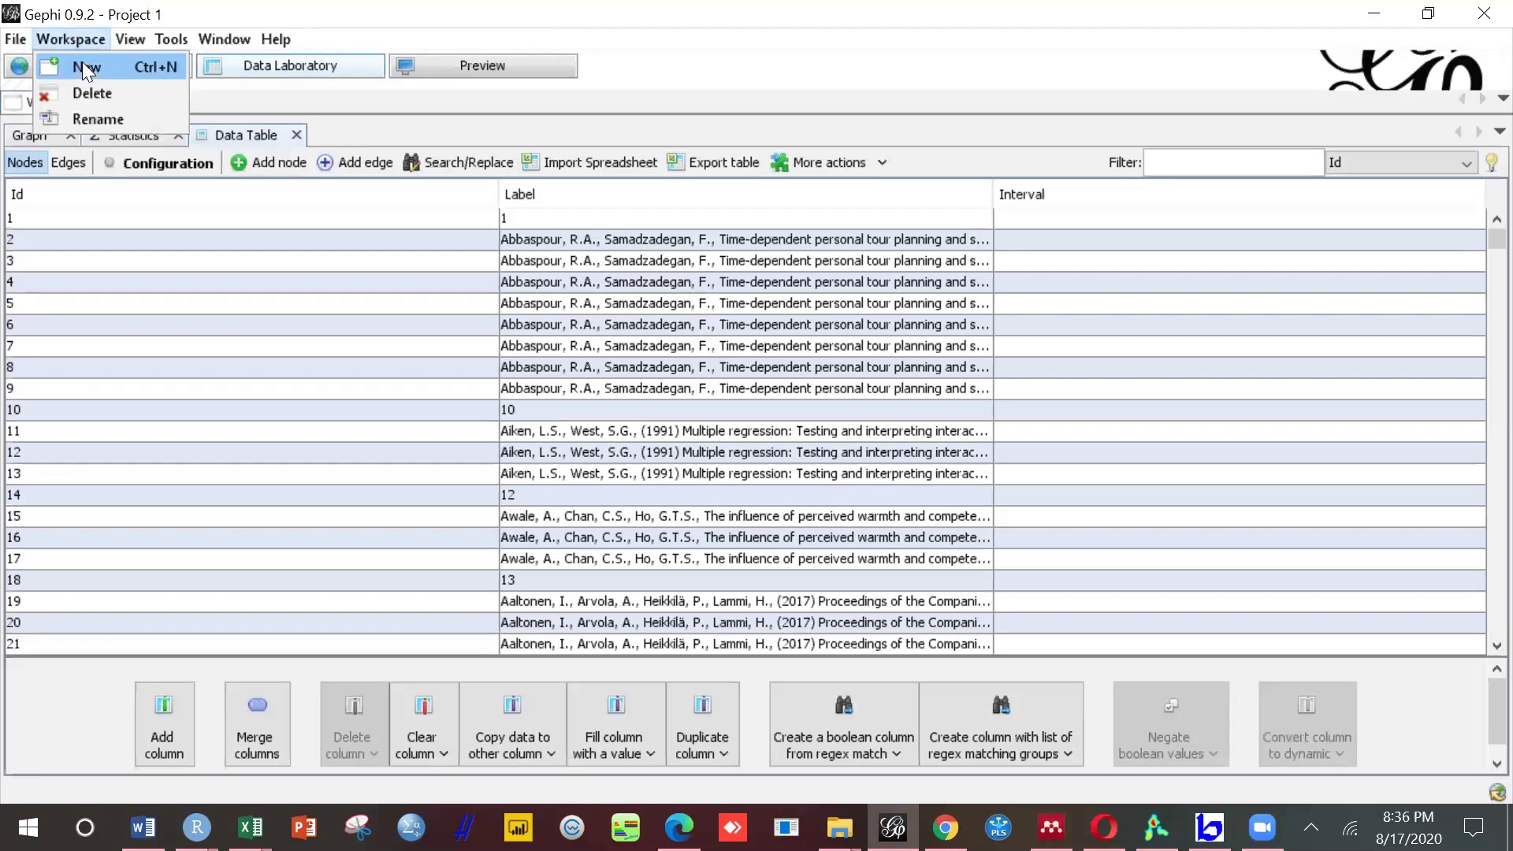
pyautogui.click(85, 67)
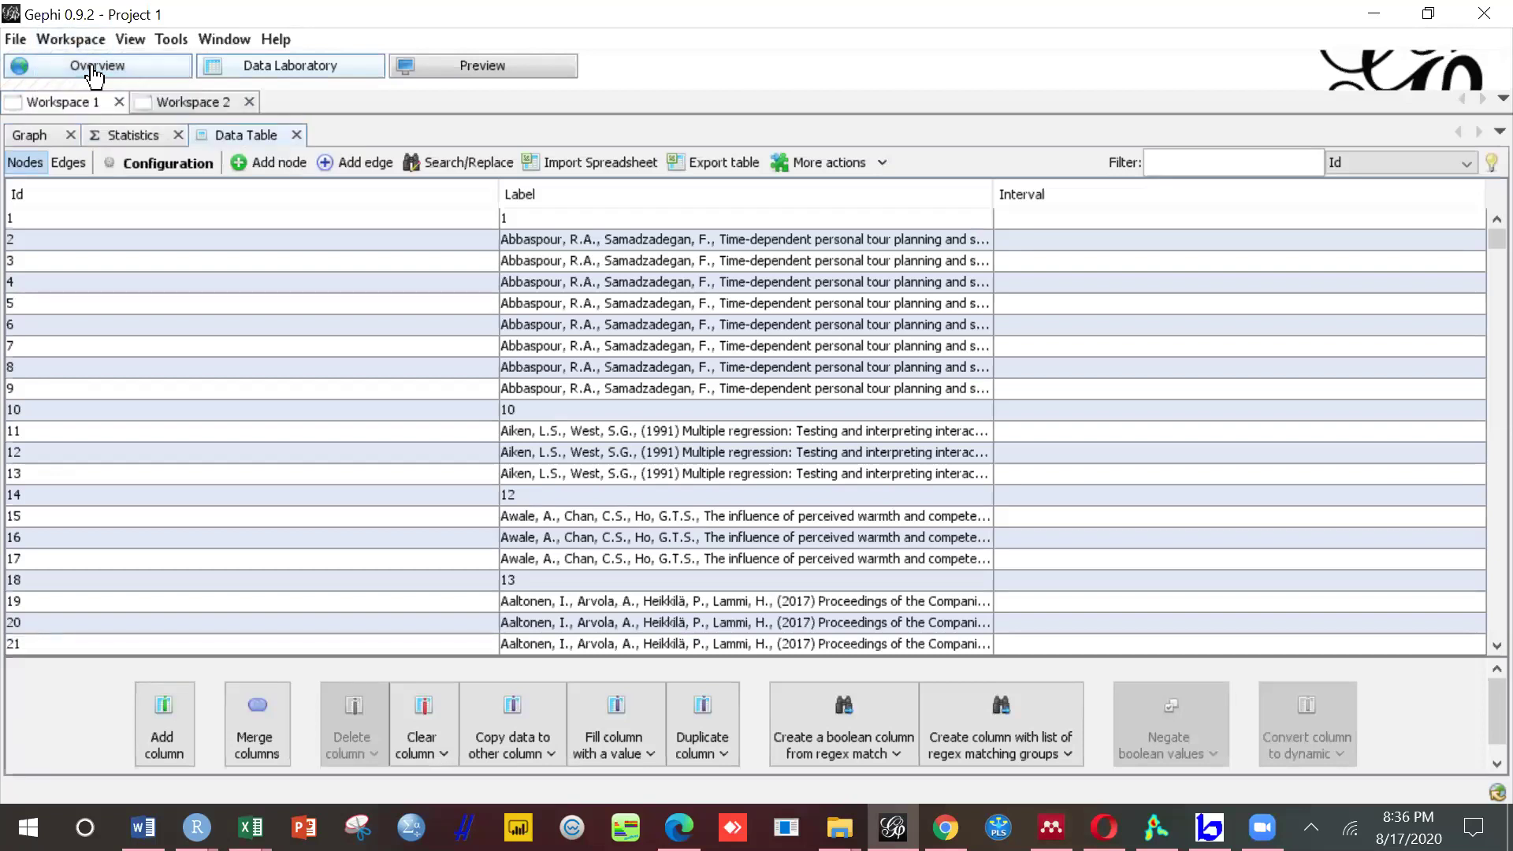
pyautogui.click(168, 111)
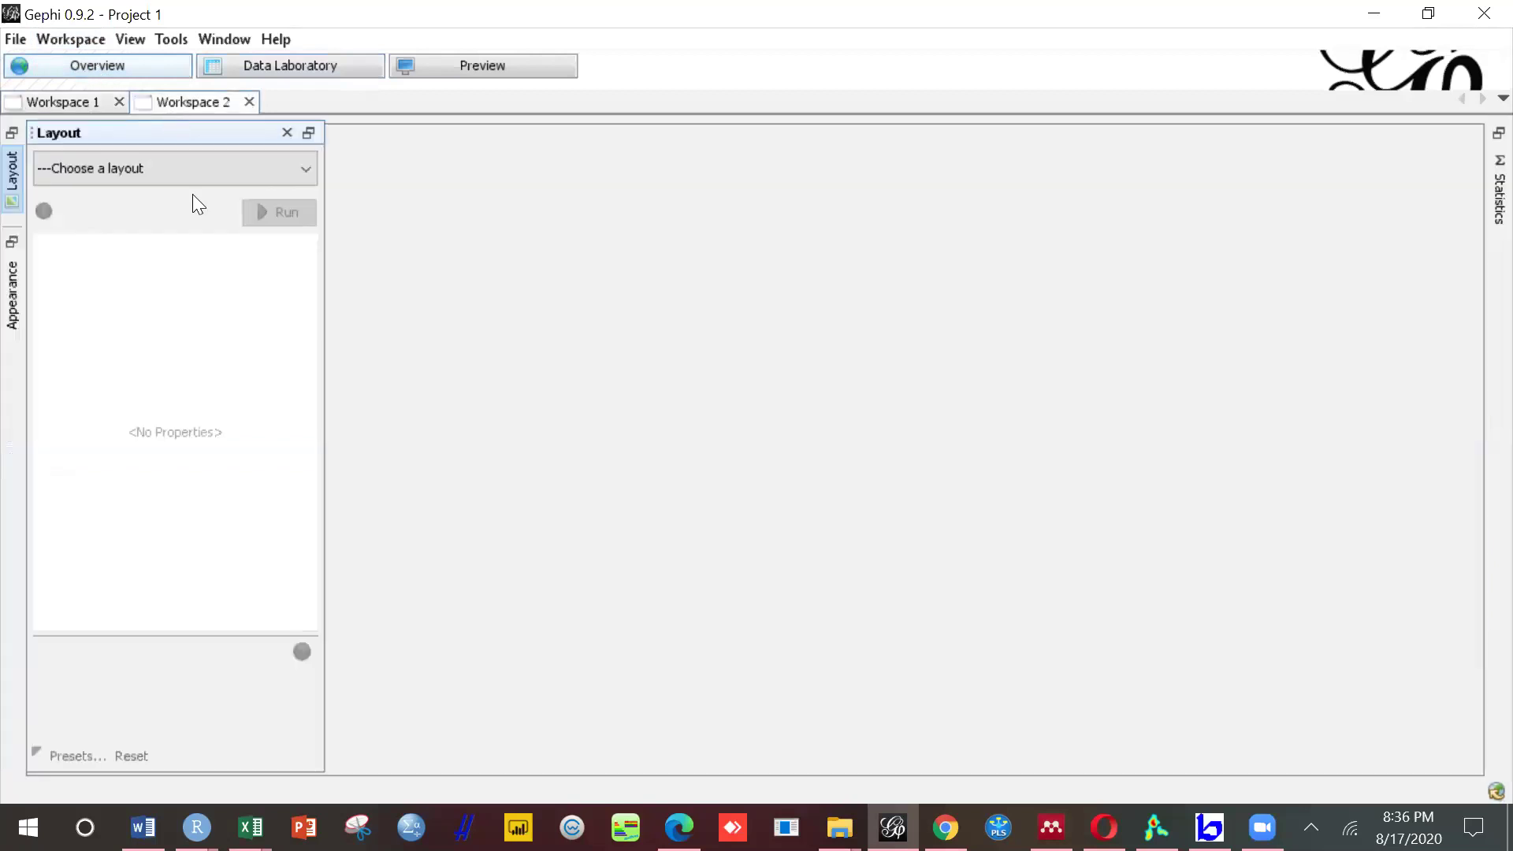
# Step: Import scopus.net from the Downloads folder again as a Mixed graph in a new workspace
pyautogui.click(23, 37)
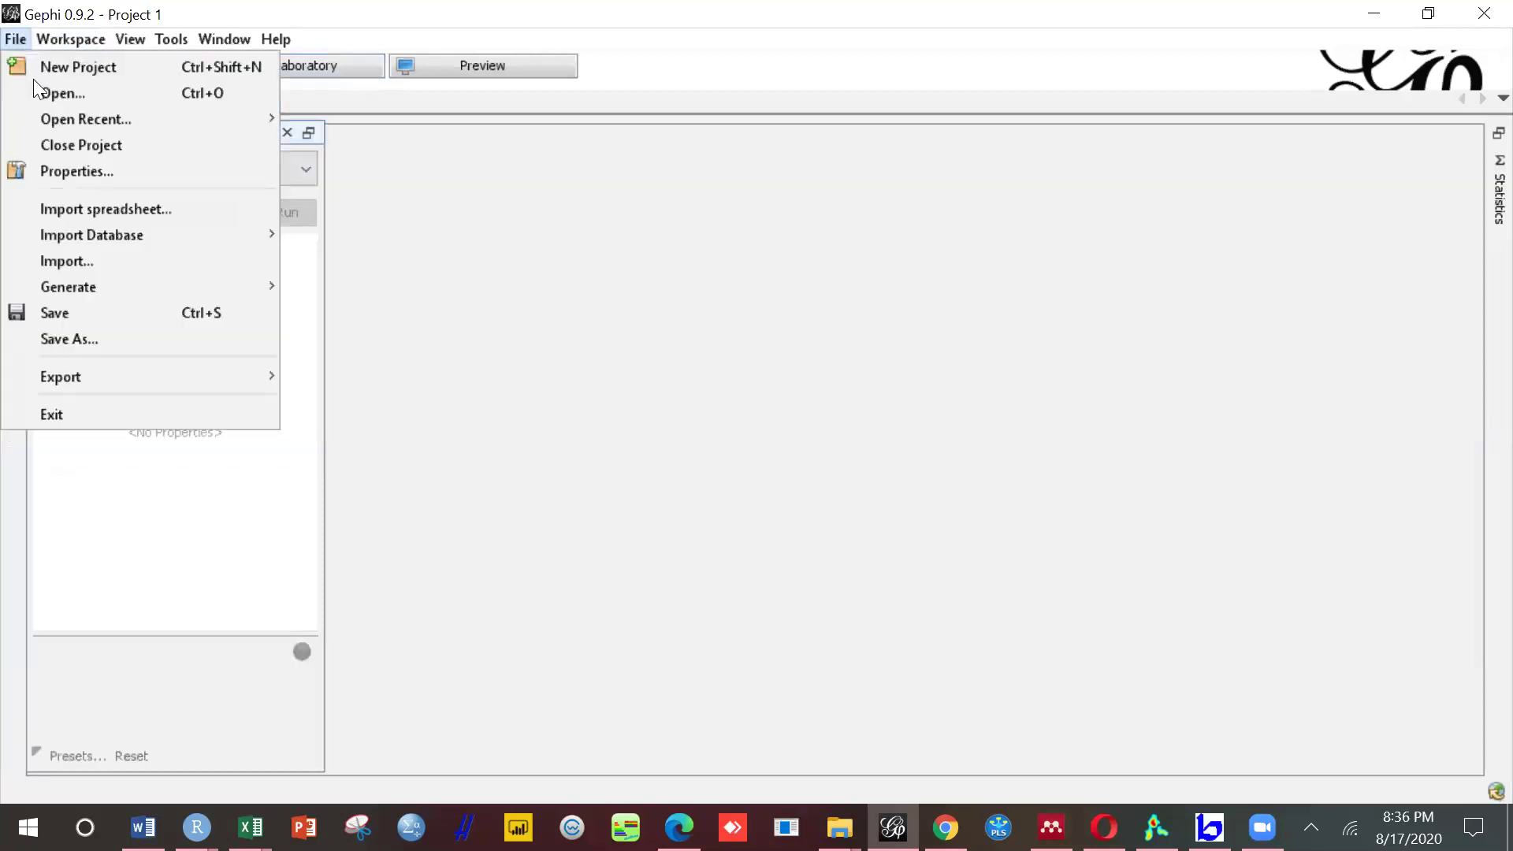
pyautogui.click(44, 86)
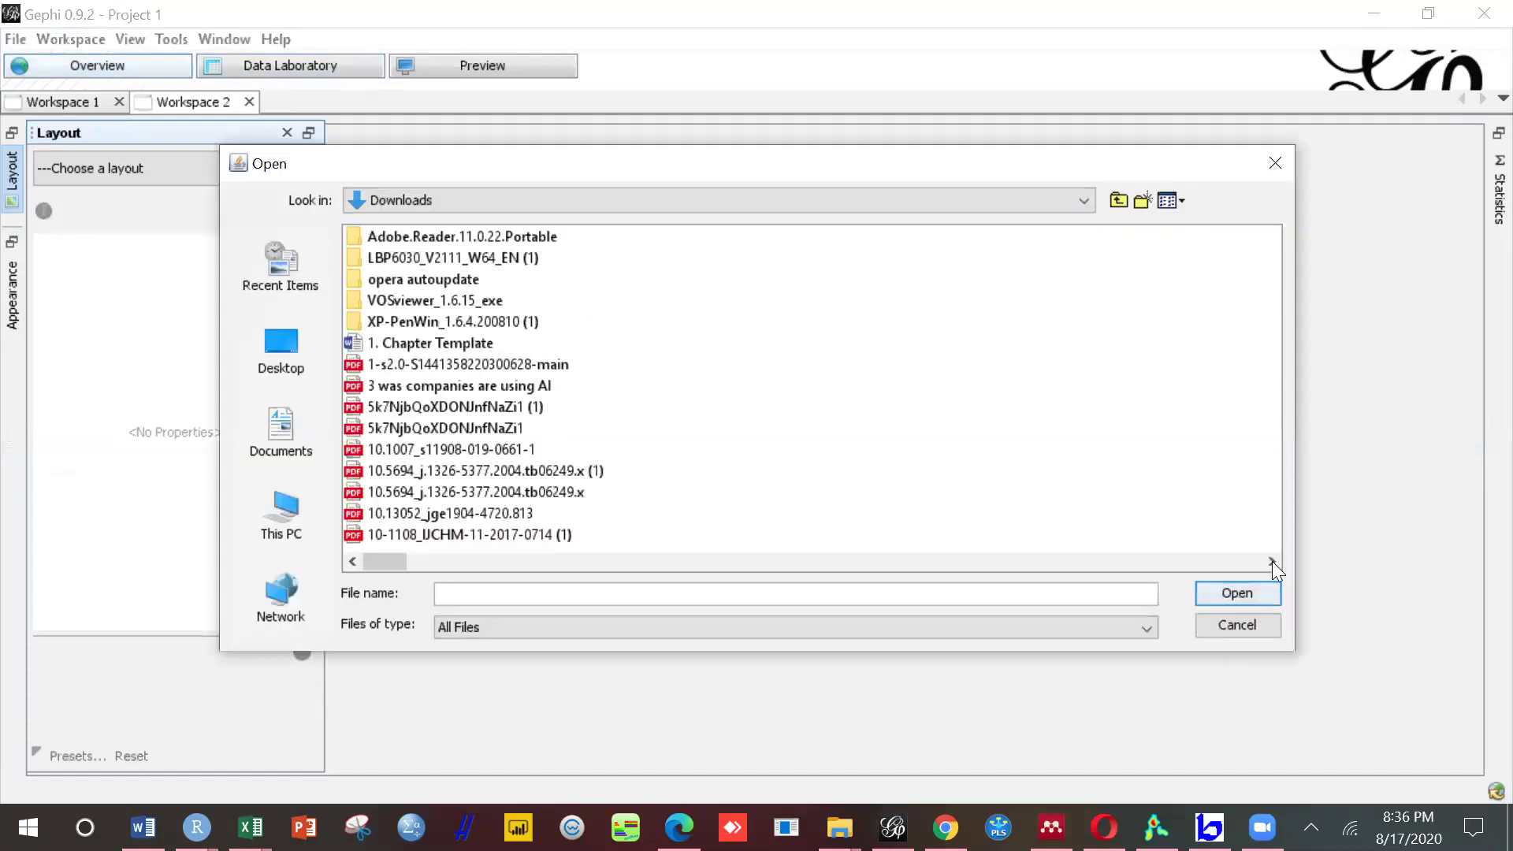
pyautogui.click(1272, 561)
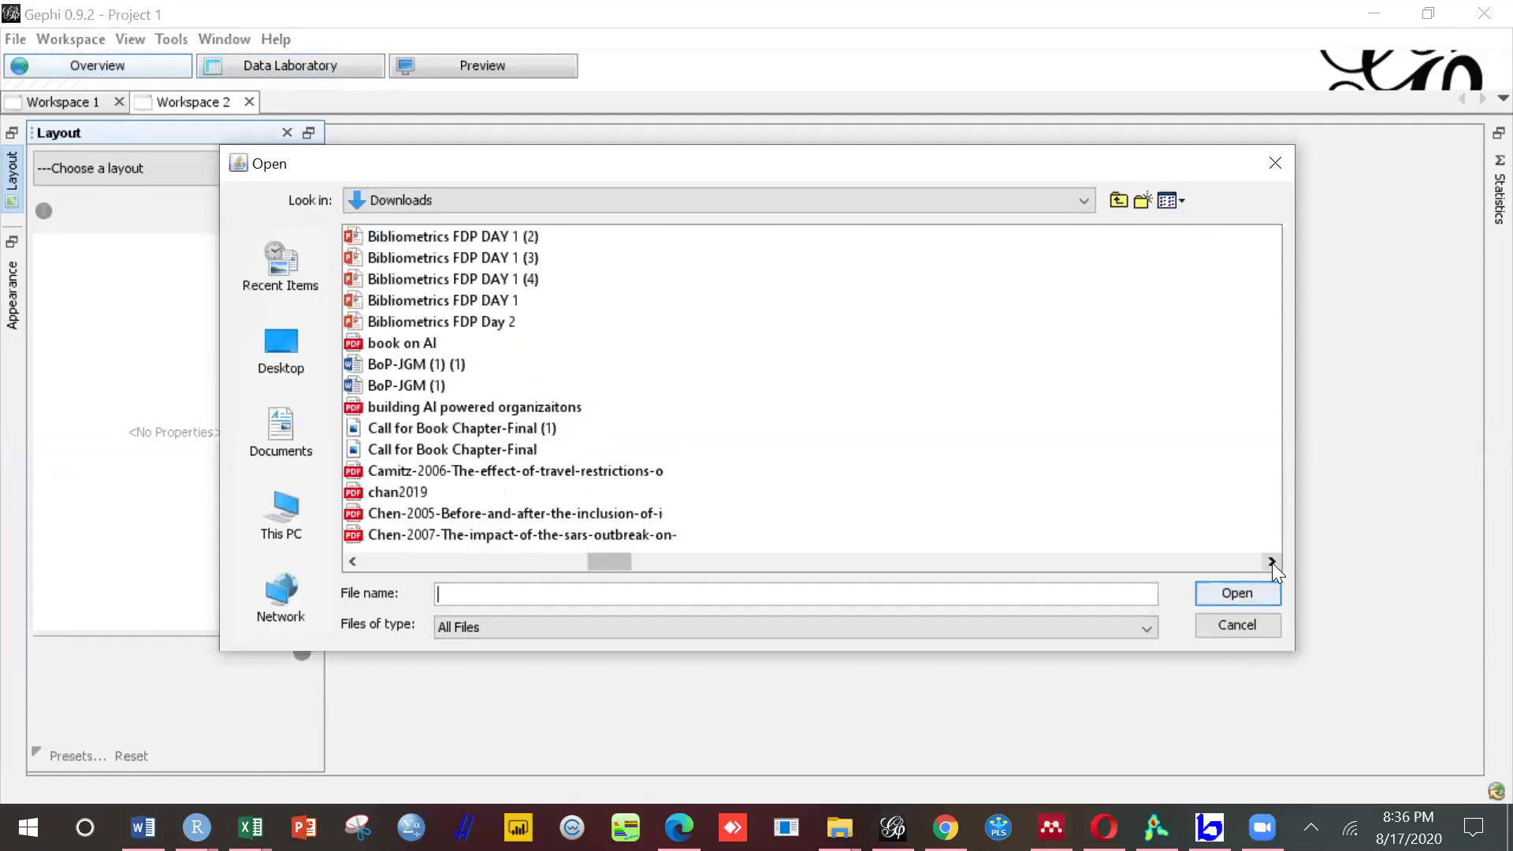
pyautogui.click(1272, 562)
pyautogui.click(1271, 562)
pyautogui.click(1271, 562)
pyautogui.click(1271, 562)
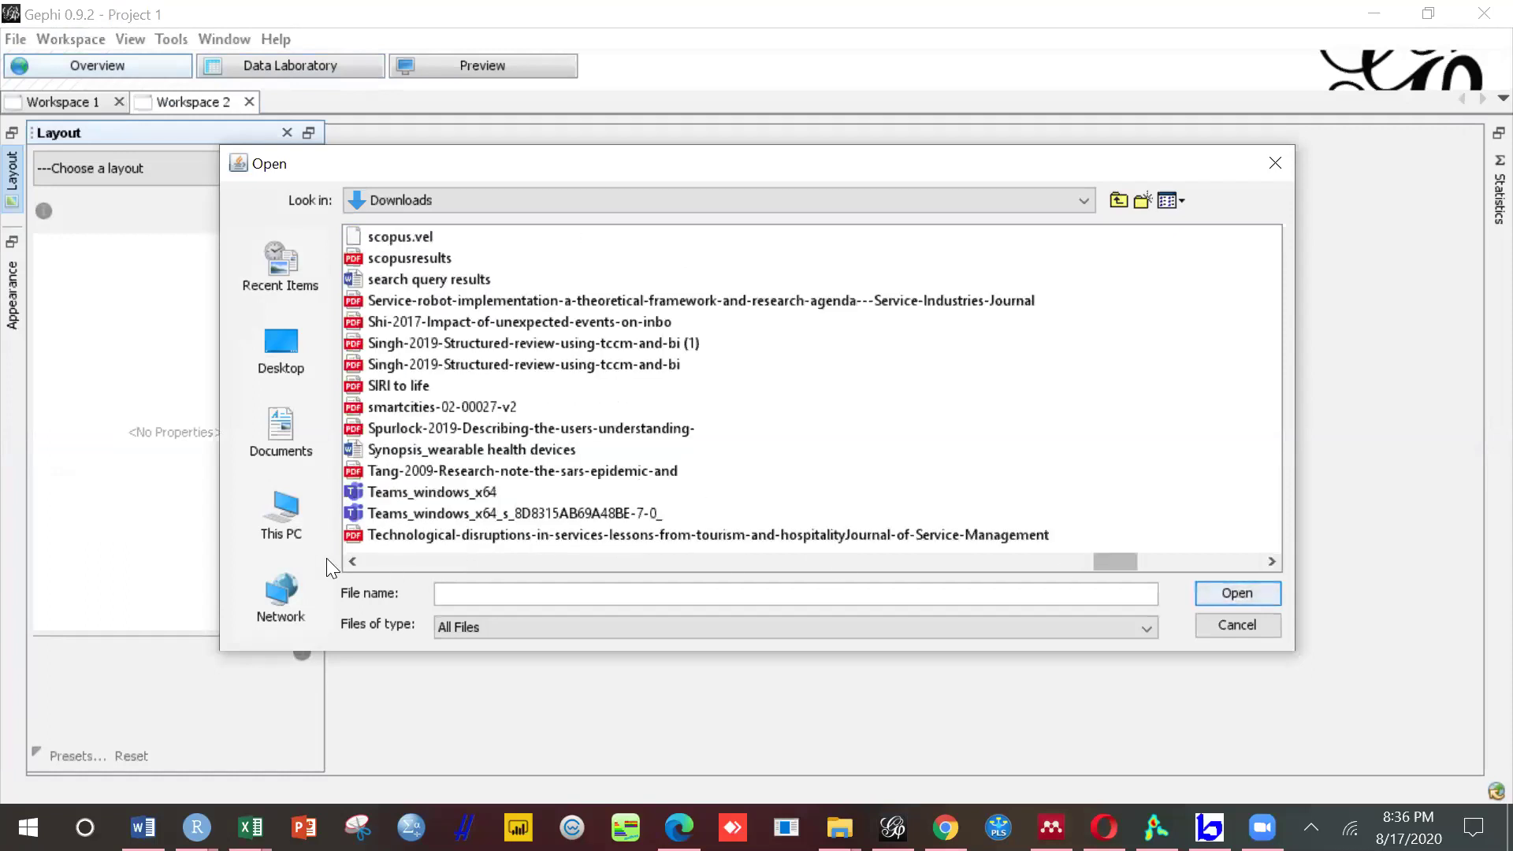
pyautogui.click(351, 563)
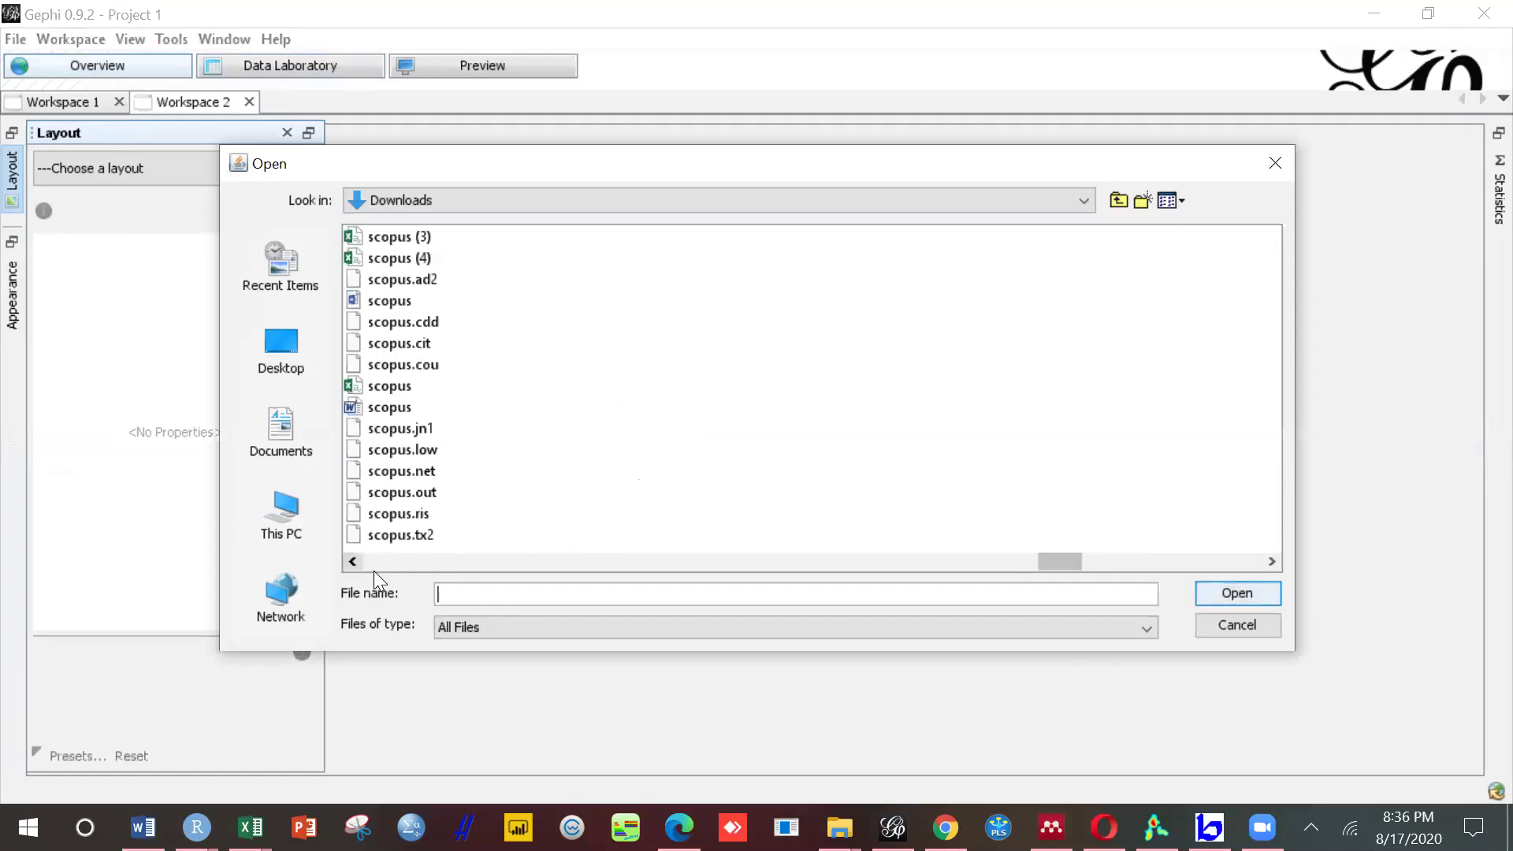
pyautogui.click(431, 472)
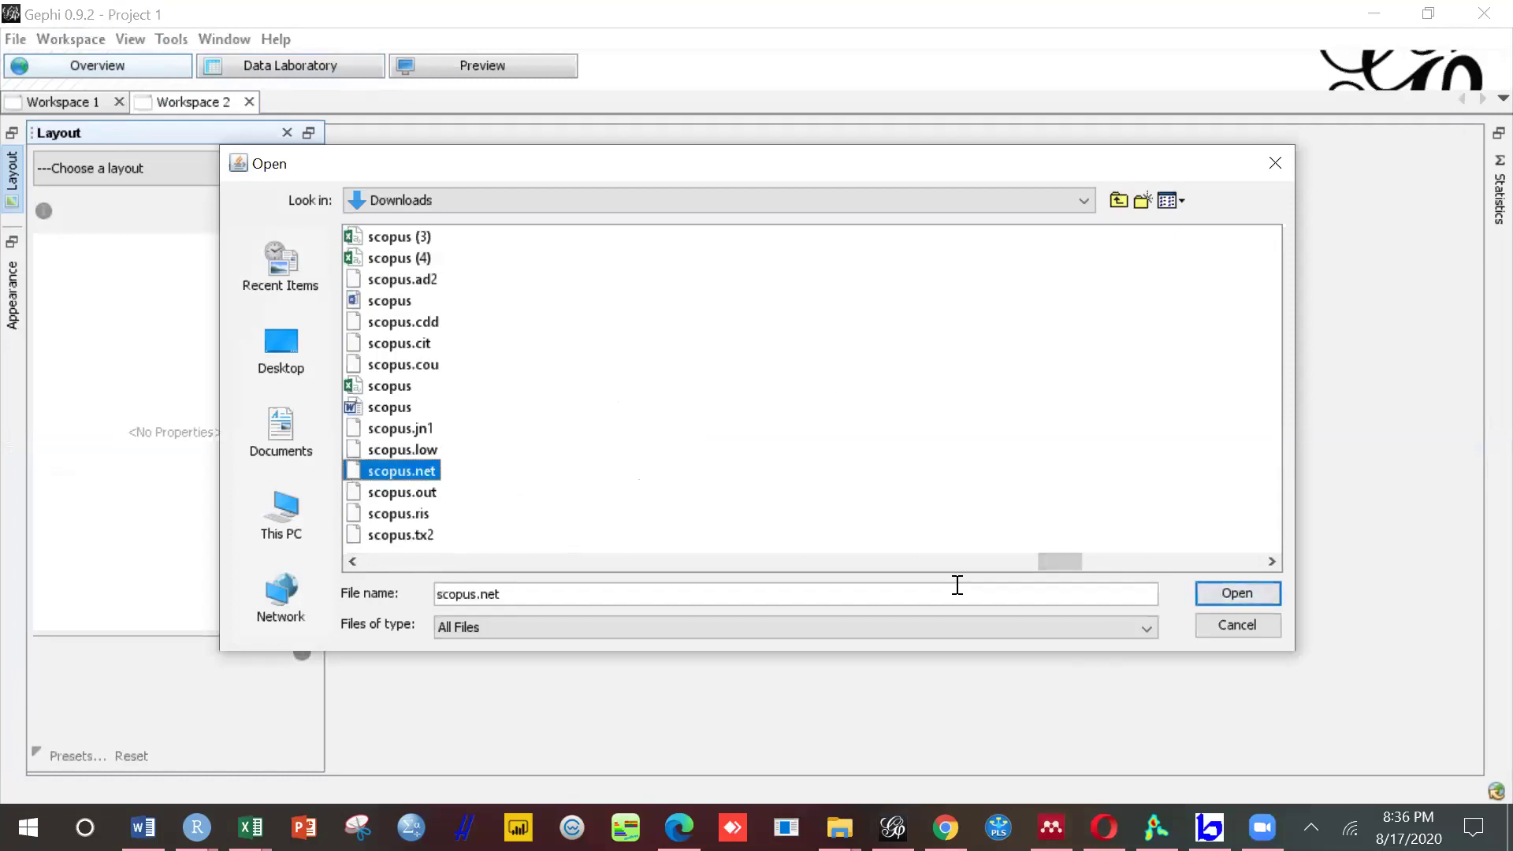
pyautogui.click(1233, 594)
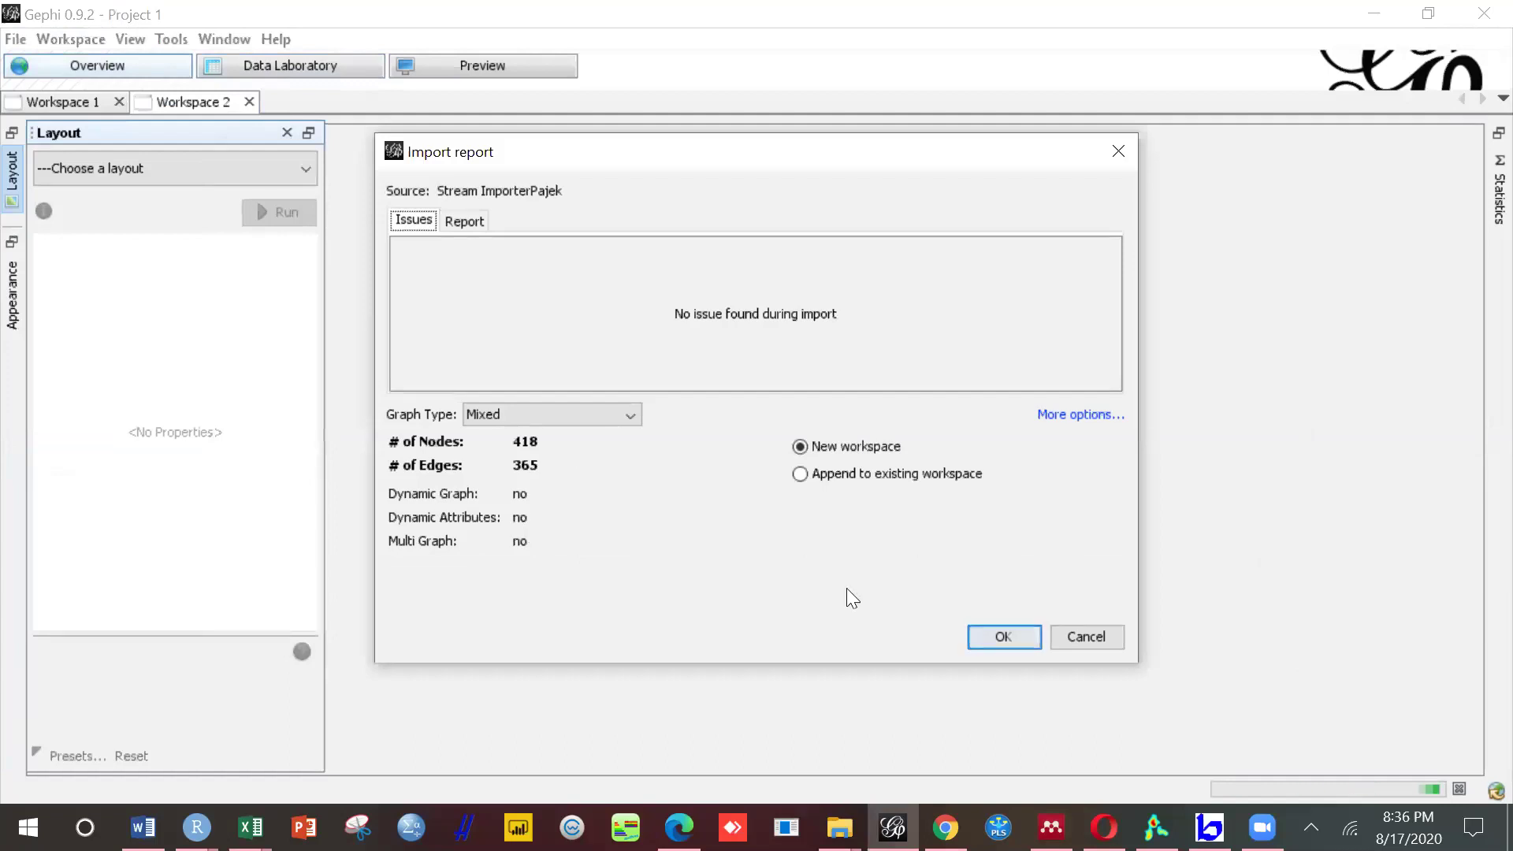
pyautogui.click(985, 643)
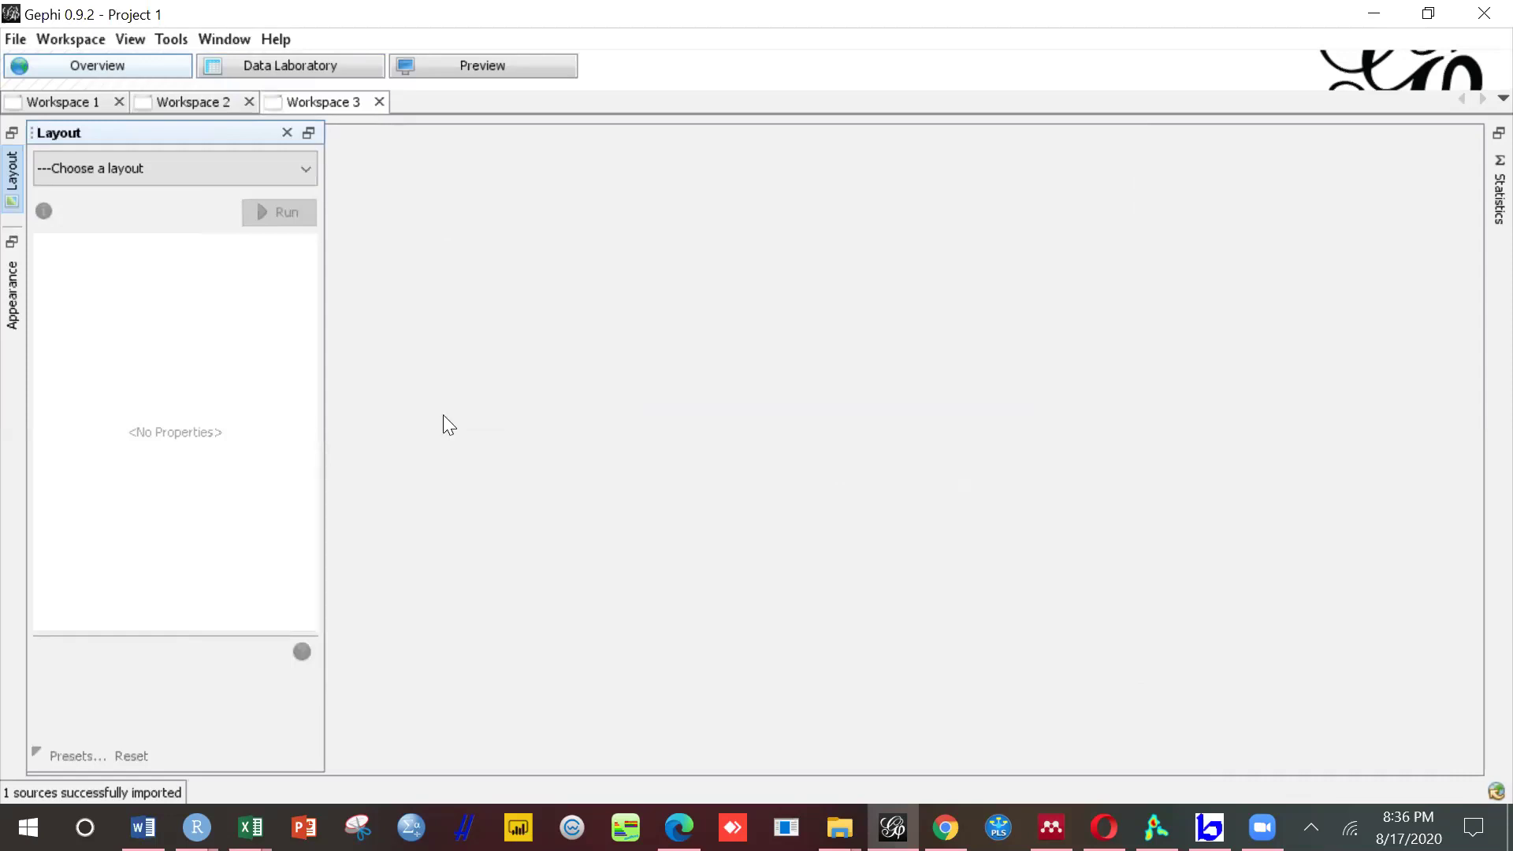
# Step: Make Workspace 1 active, with the layout settings closed and the list of network statistics expanded
pyautogui.click(287, 132)
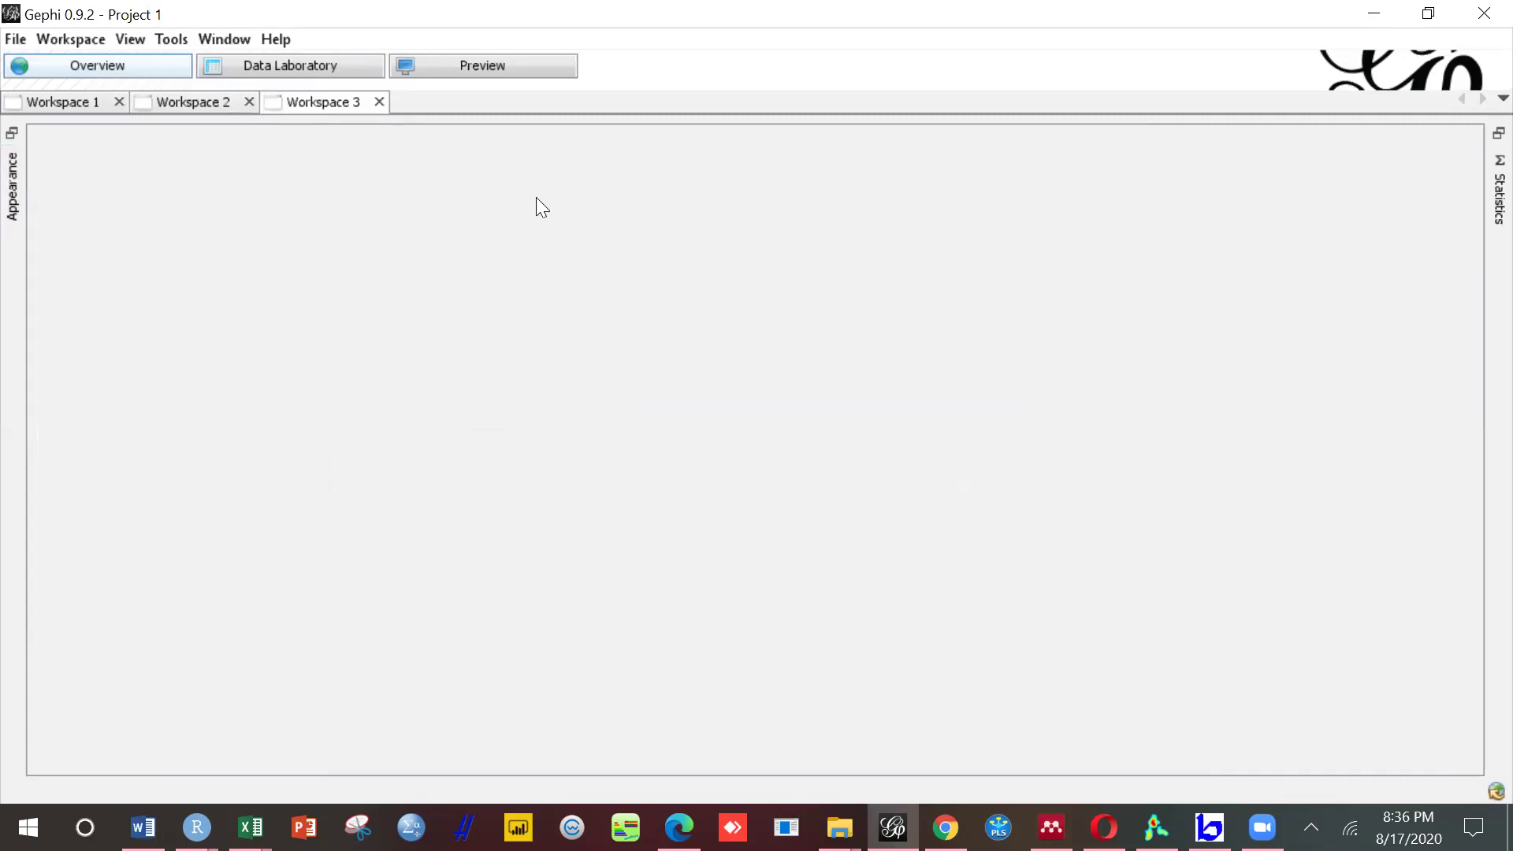
pyautogui.click(224, 107)
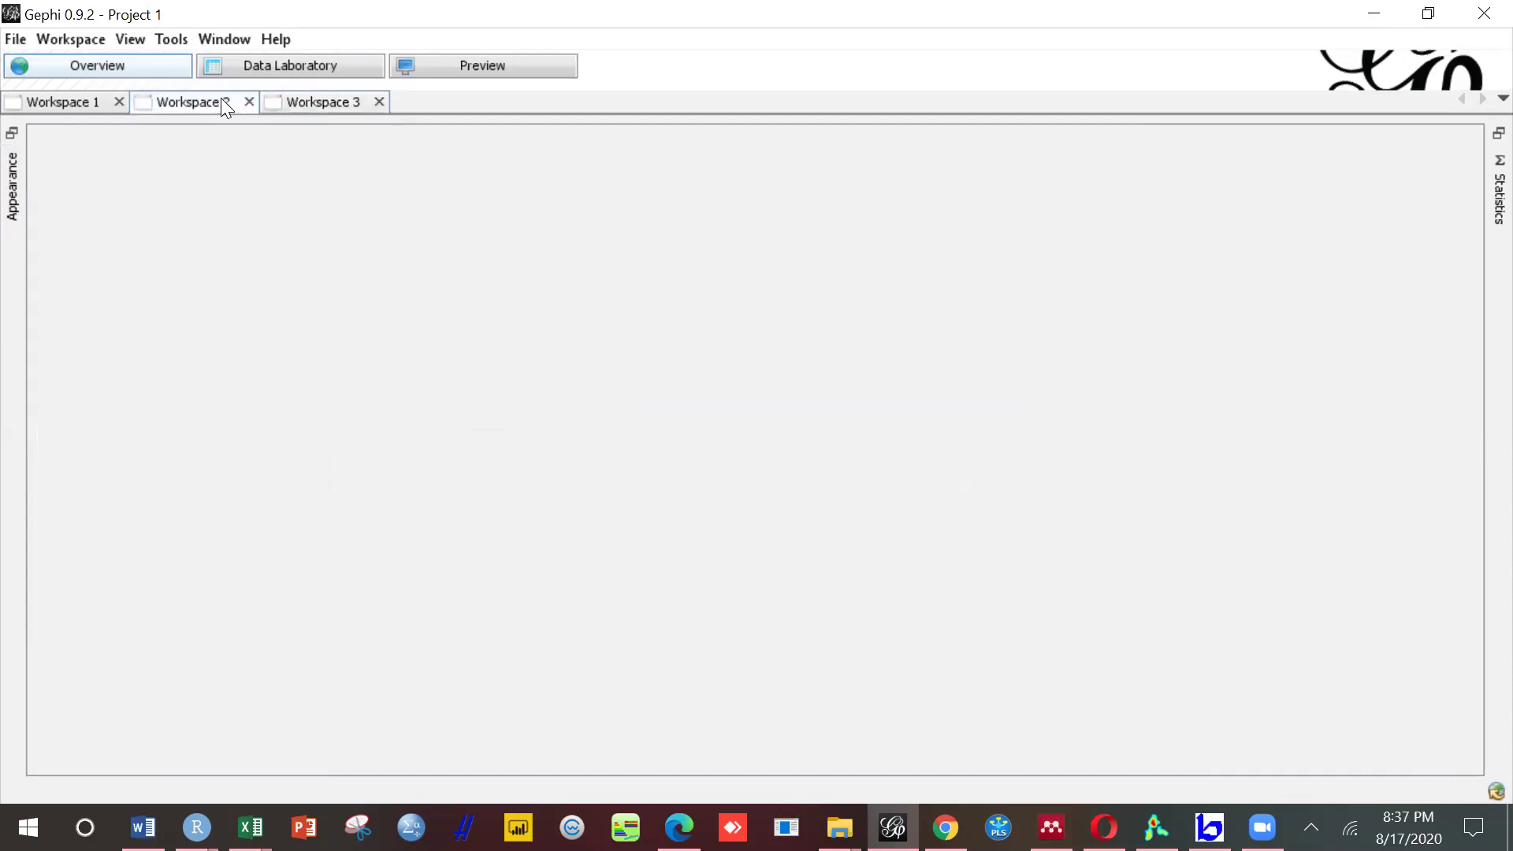
pyautogui.click(63, 107)
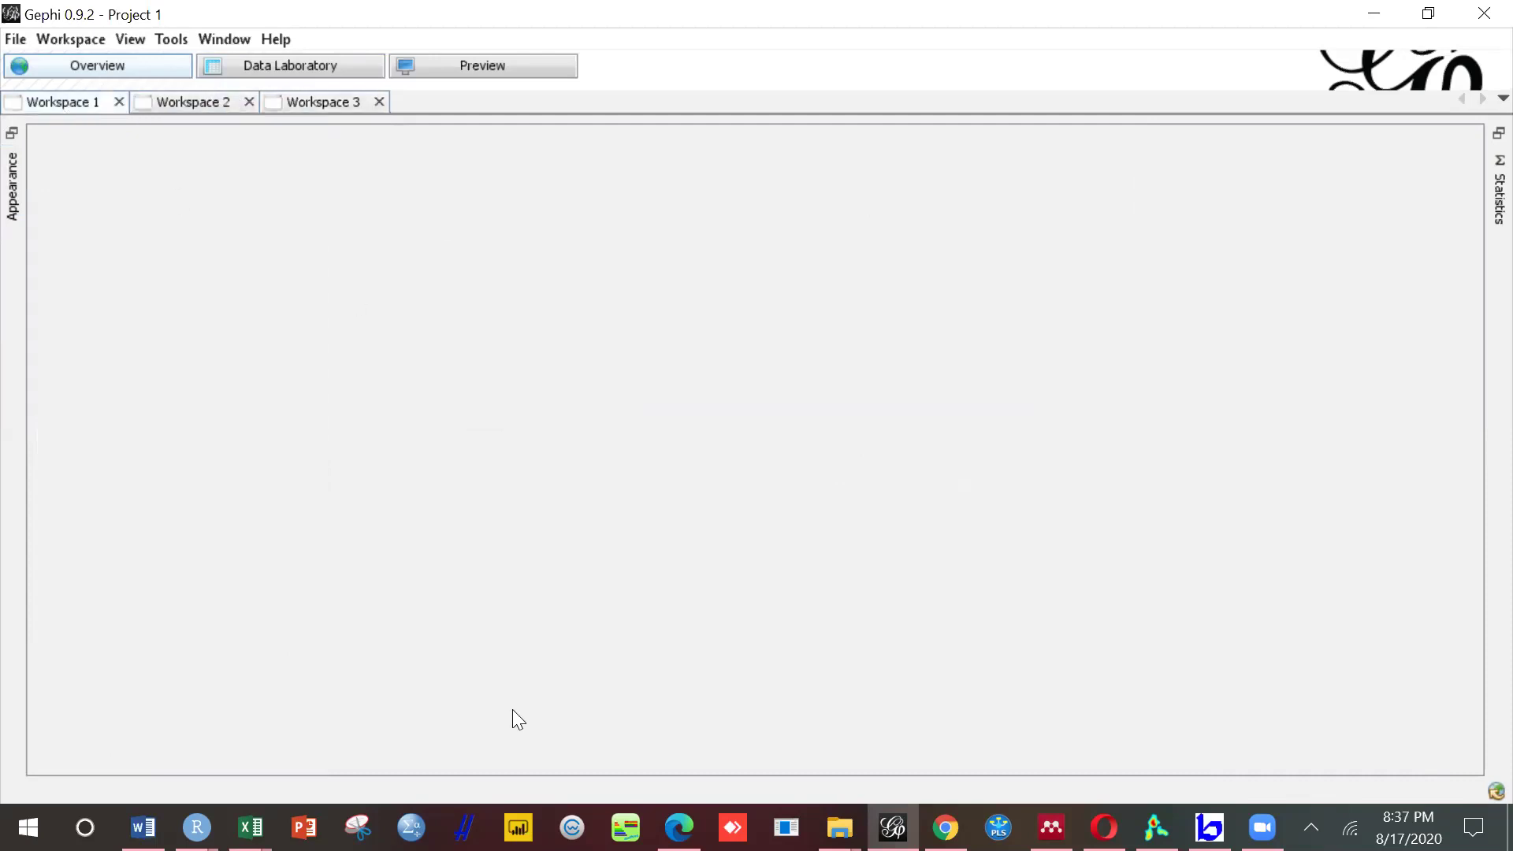
pyautogui.click(1494, 791)
pyautogui.click(1493, 132)
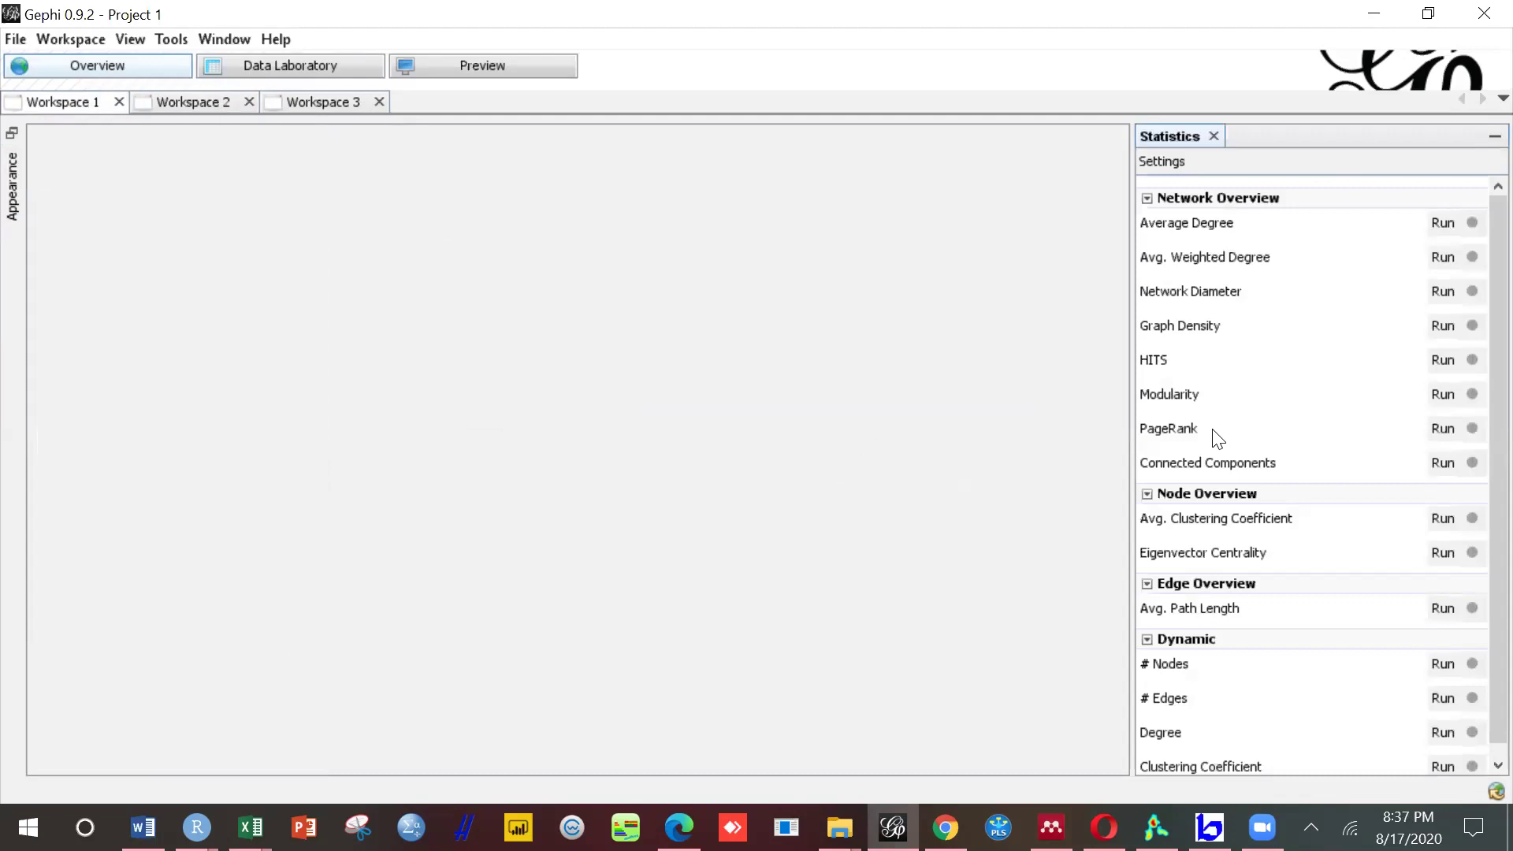
# Step: Run PageRank as undirected with probability 0.85 and epsilon 0.001, without edge weight, and show the resulting values in the node table
pyautogui.click(1456, 429)
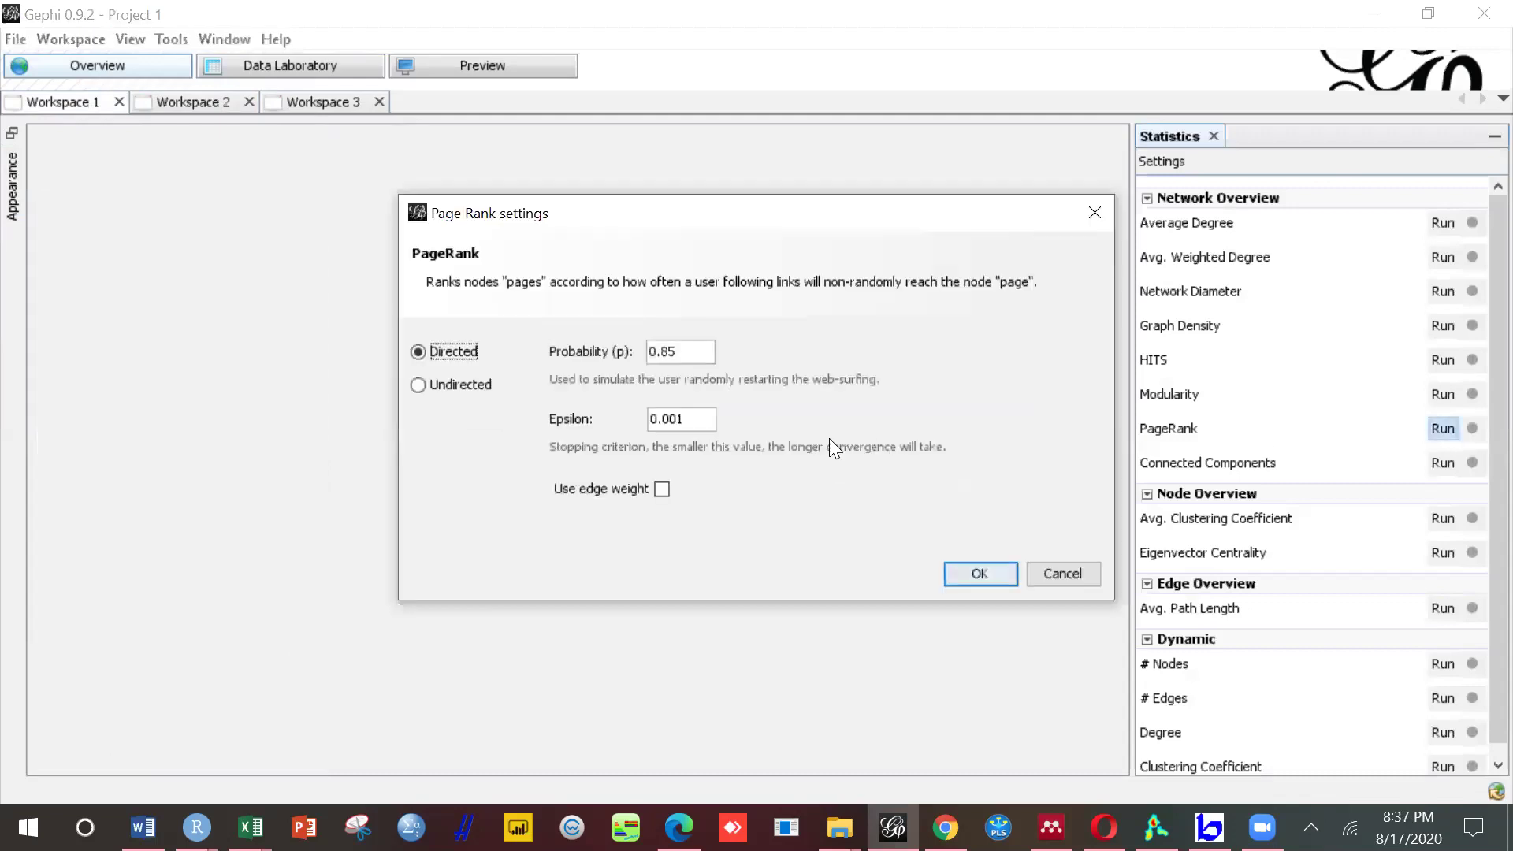
pyautogui.click(457, 384)
pyautogui.click(661, 490)
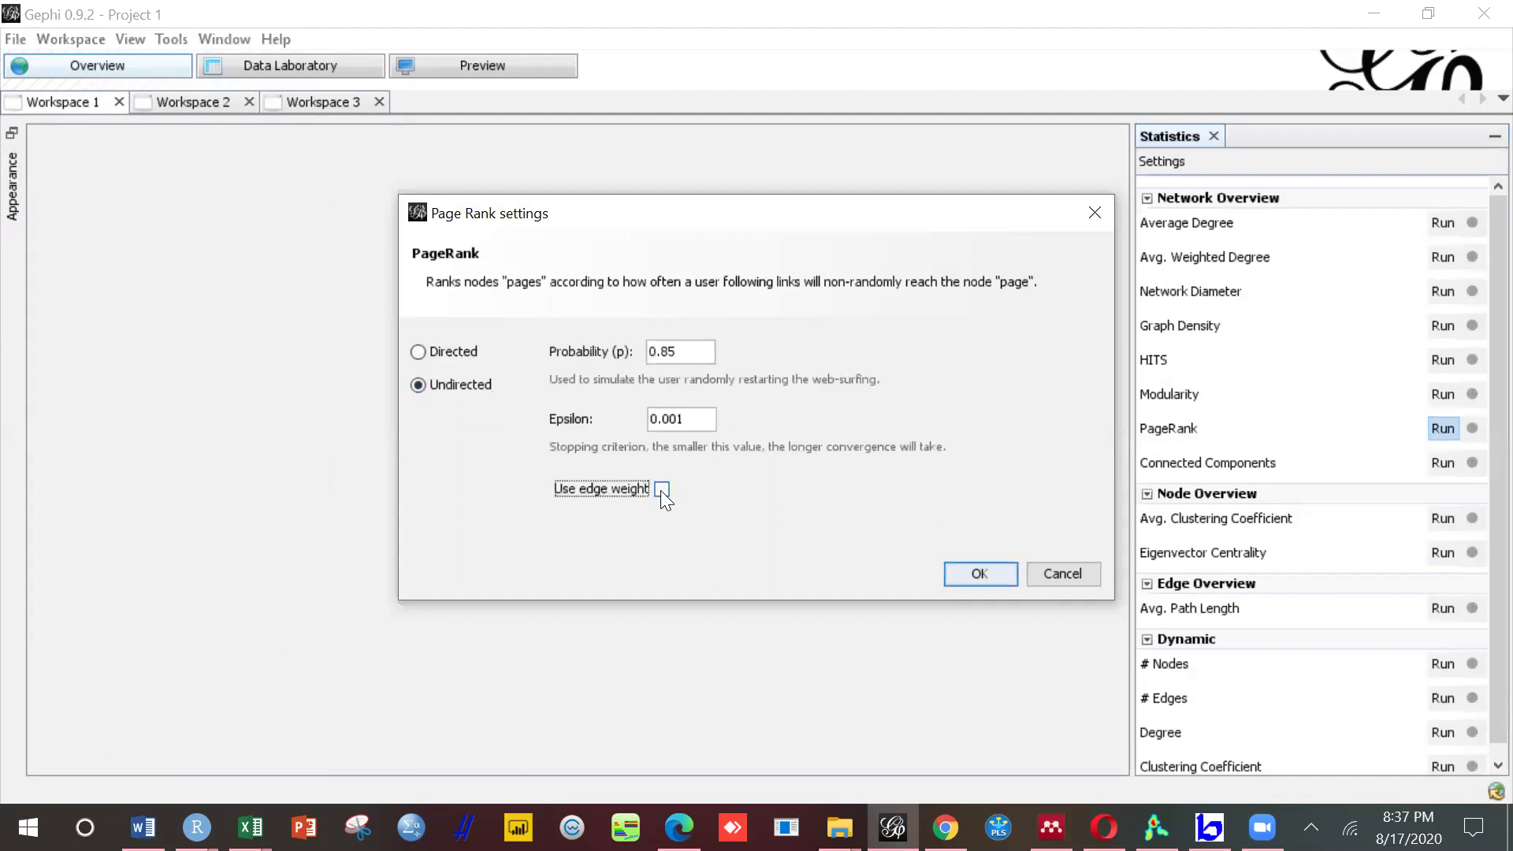
pyautogui.click(980, 573)
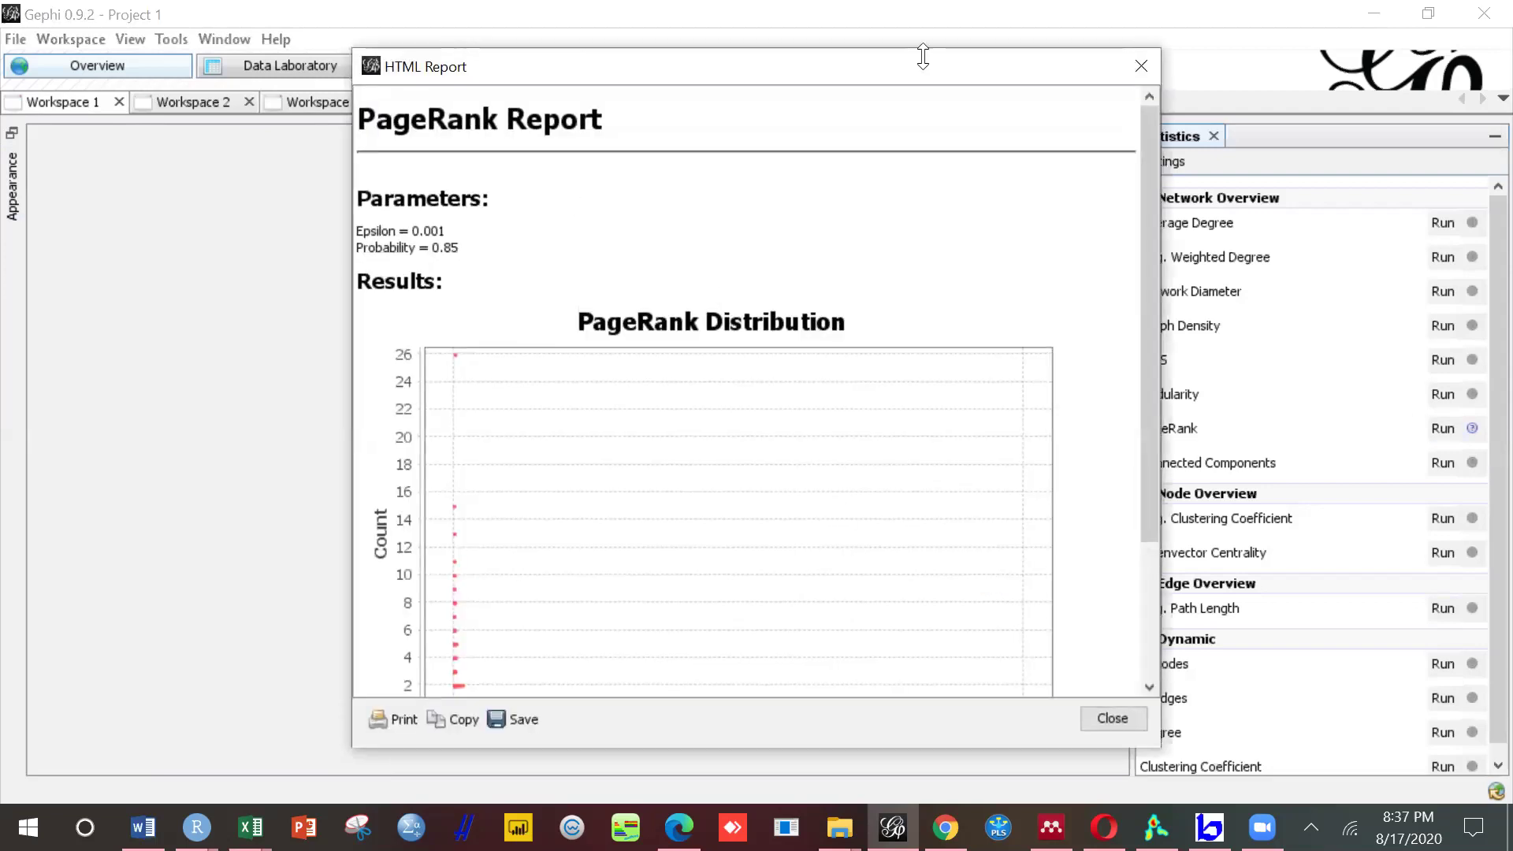
pyautogui.click(1141, 65)
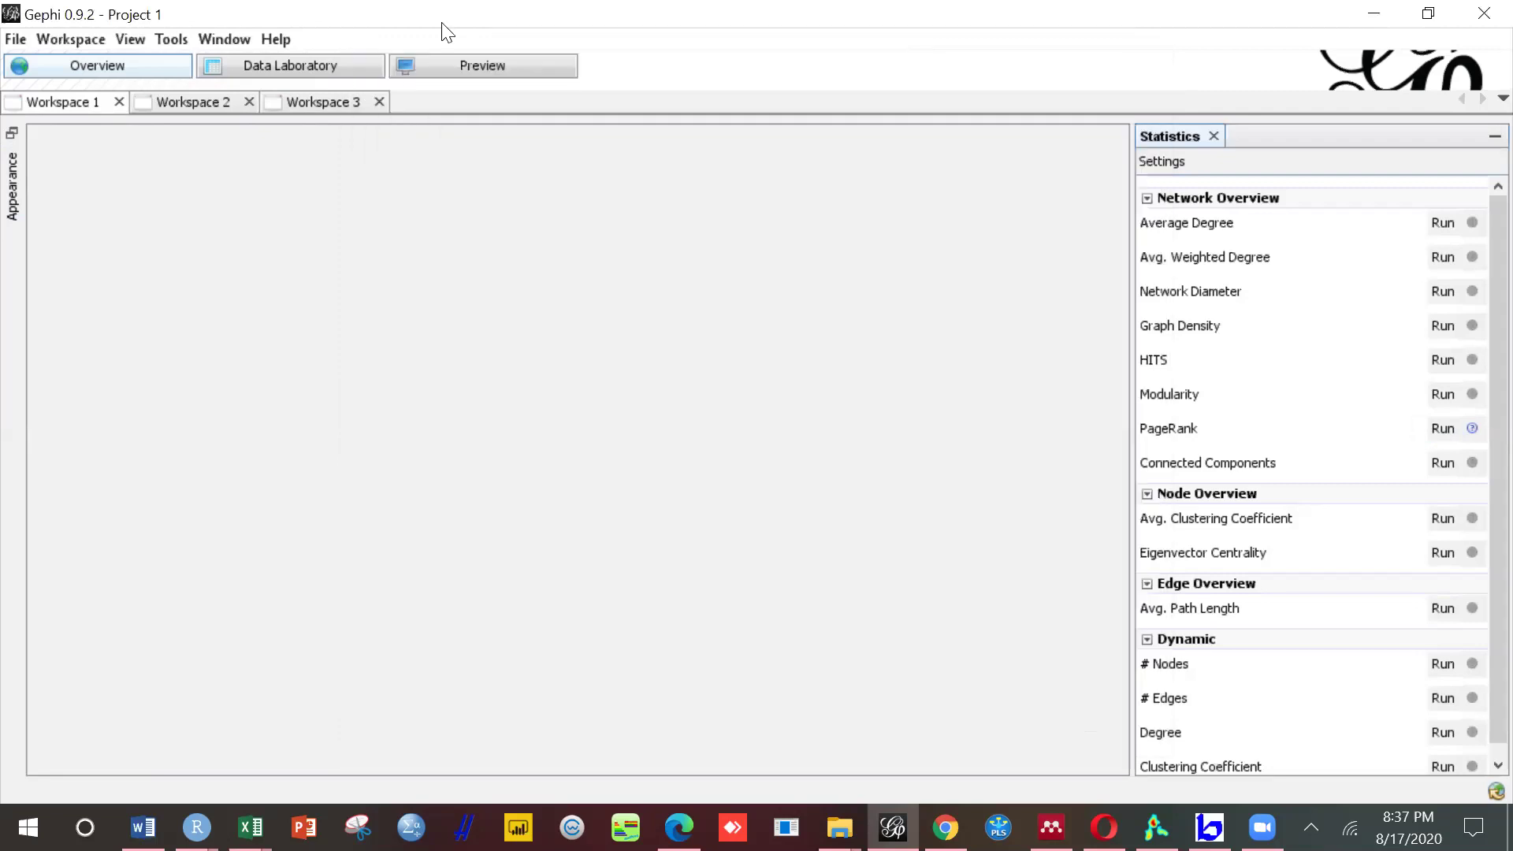
pyautogui.click(319, 73)
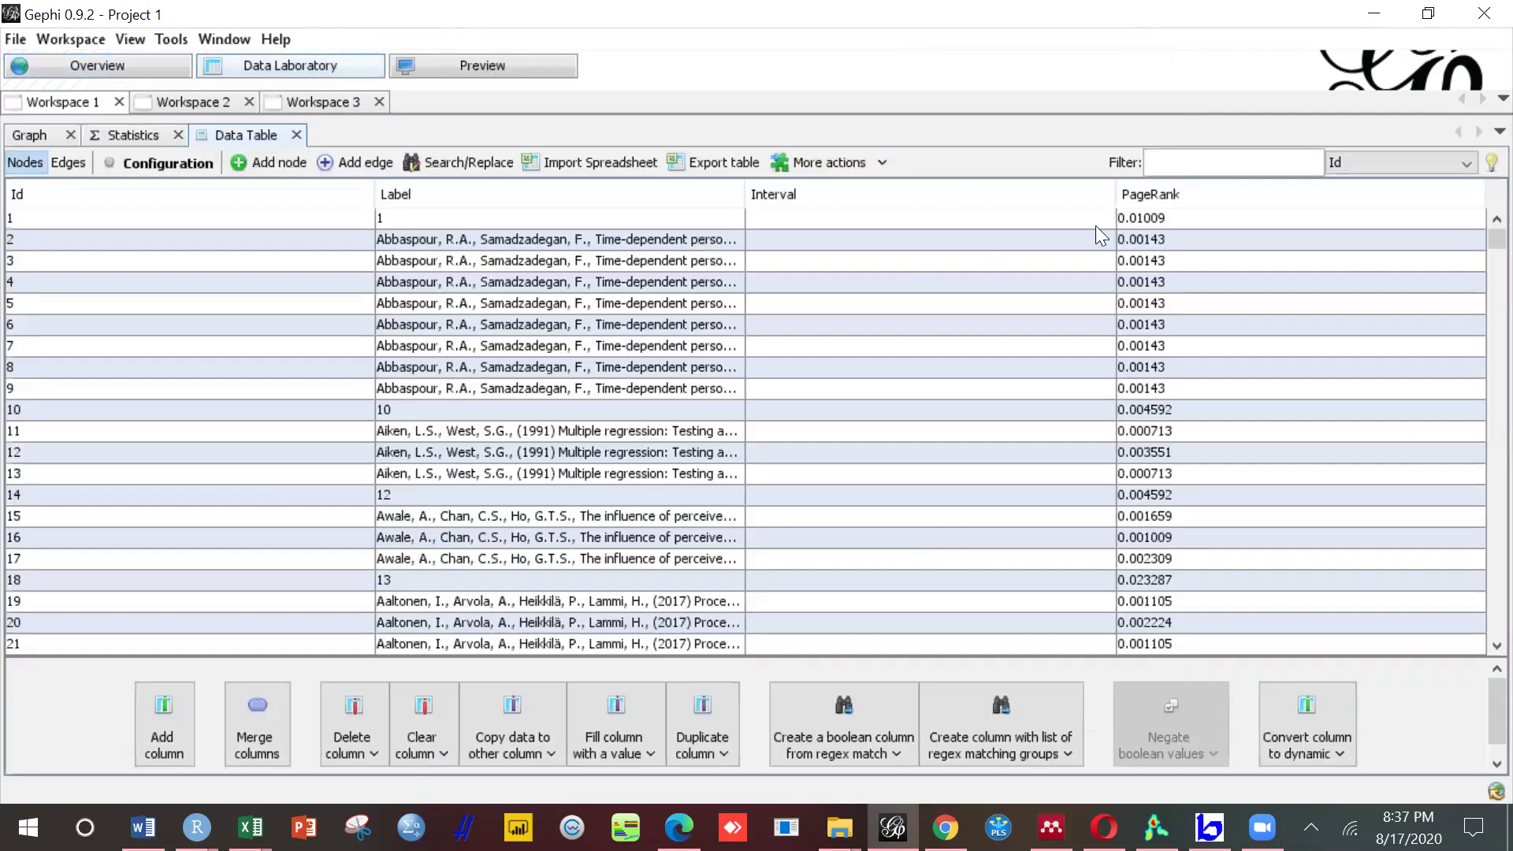
# Step: Examine the PageRank values of the nodes in the data table, comparing the rows that share the same label
pyautogui.click(381, 259)
pyautogui.click(400, 304)
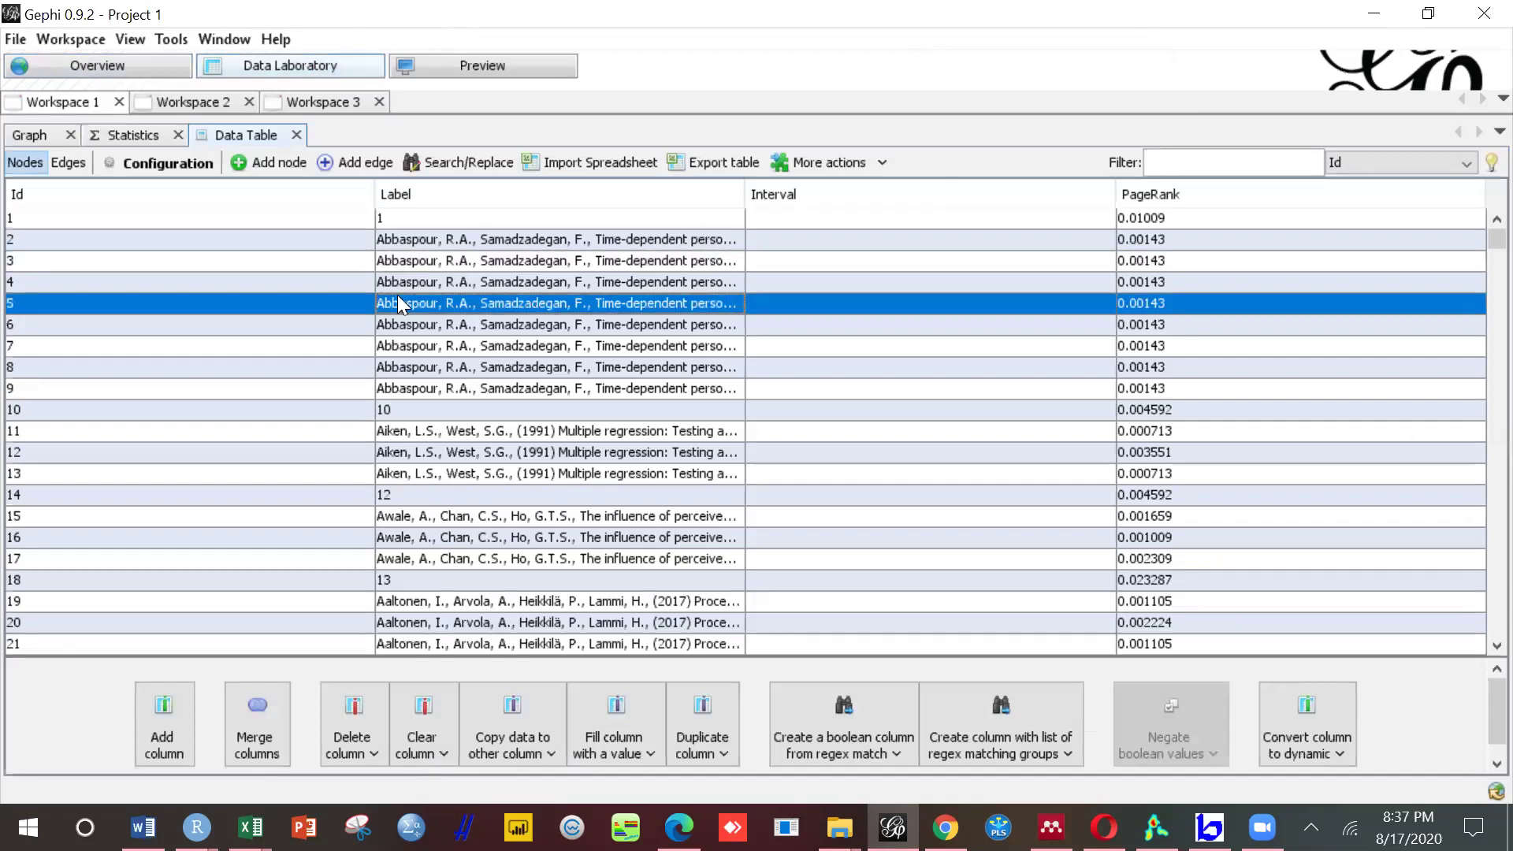
pyautogui.click(412, 388)
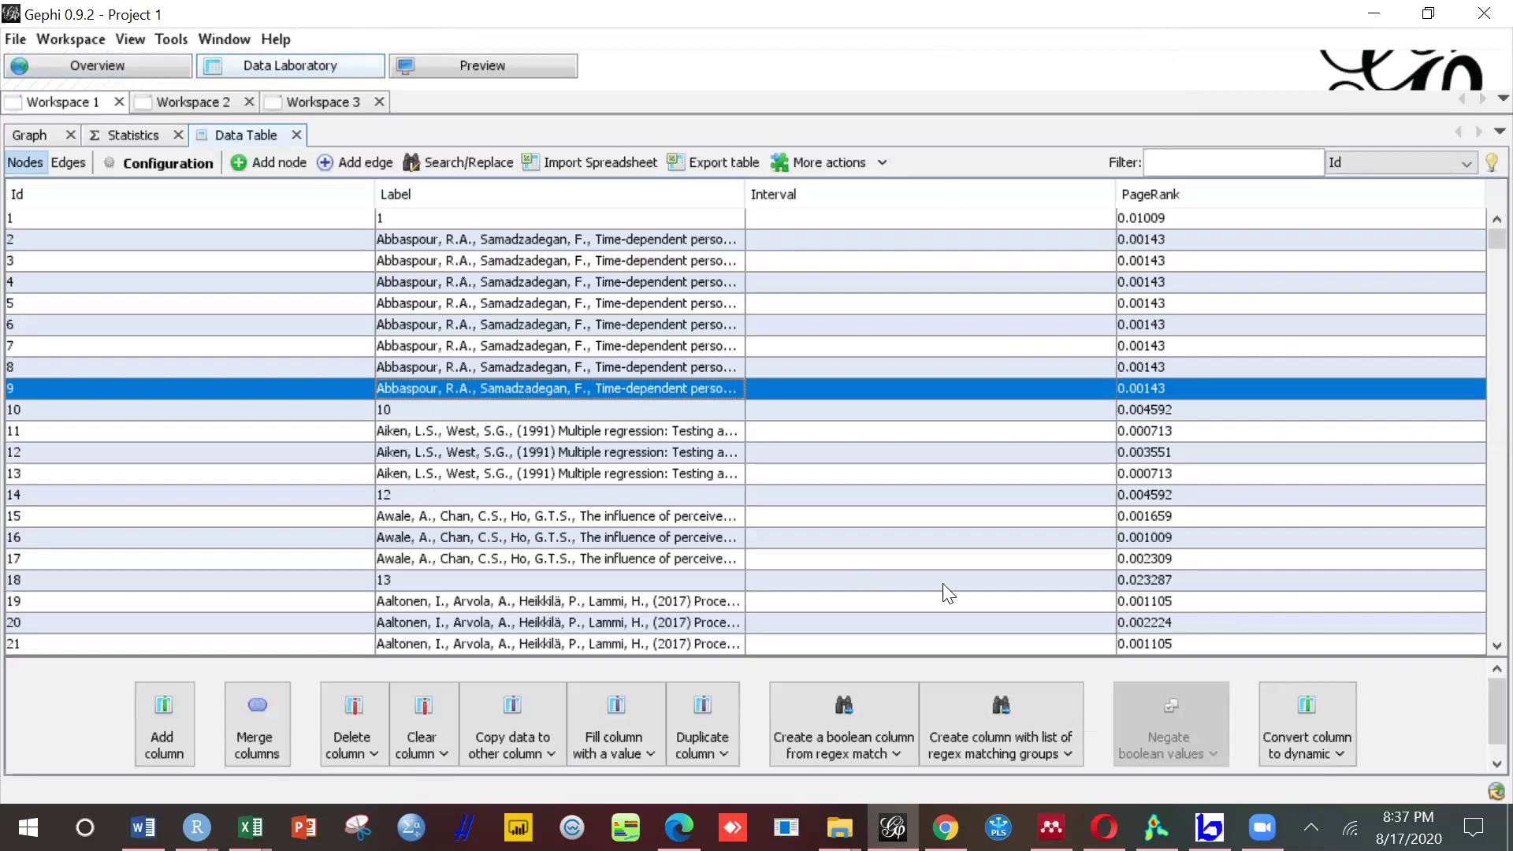
pyautogui.scroll(-3, 1473, 636)
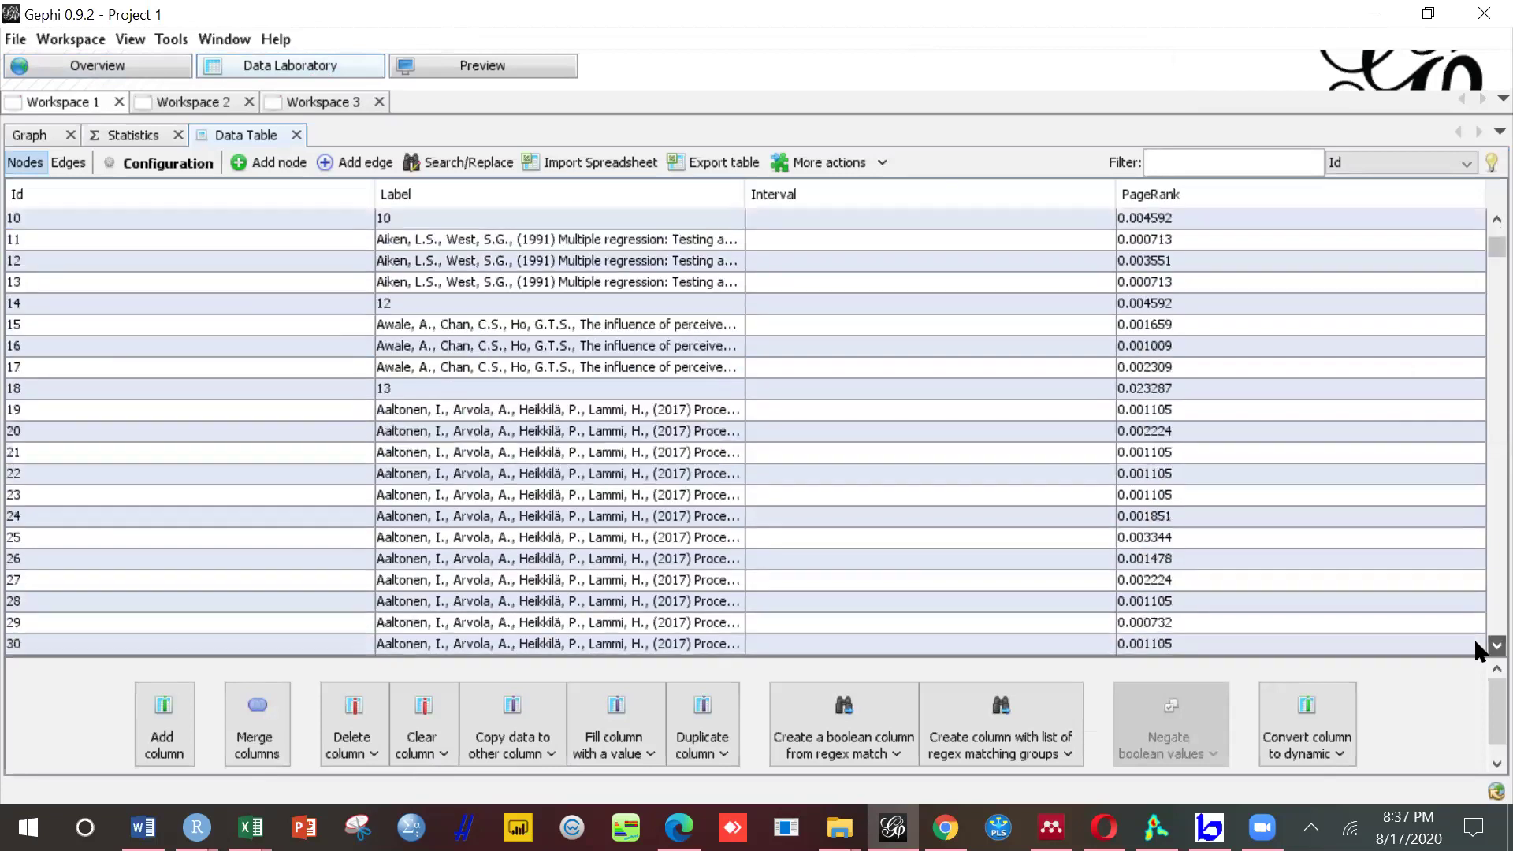
pyautogui.scroll(-7, 1473, 637)
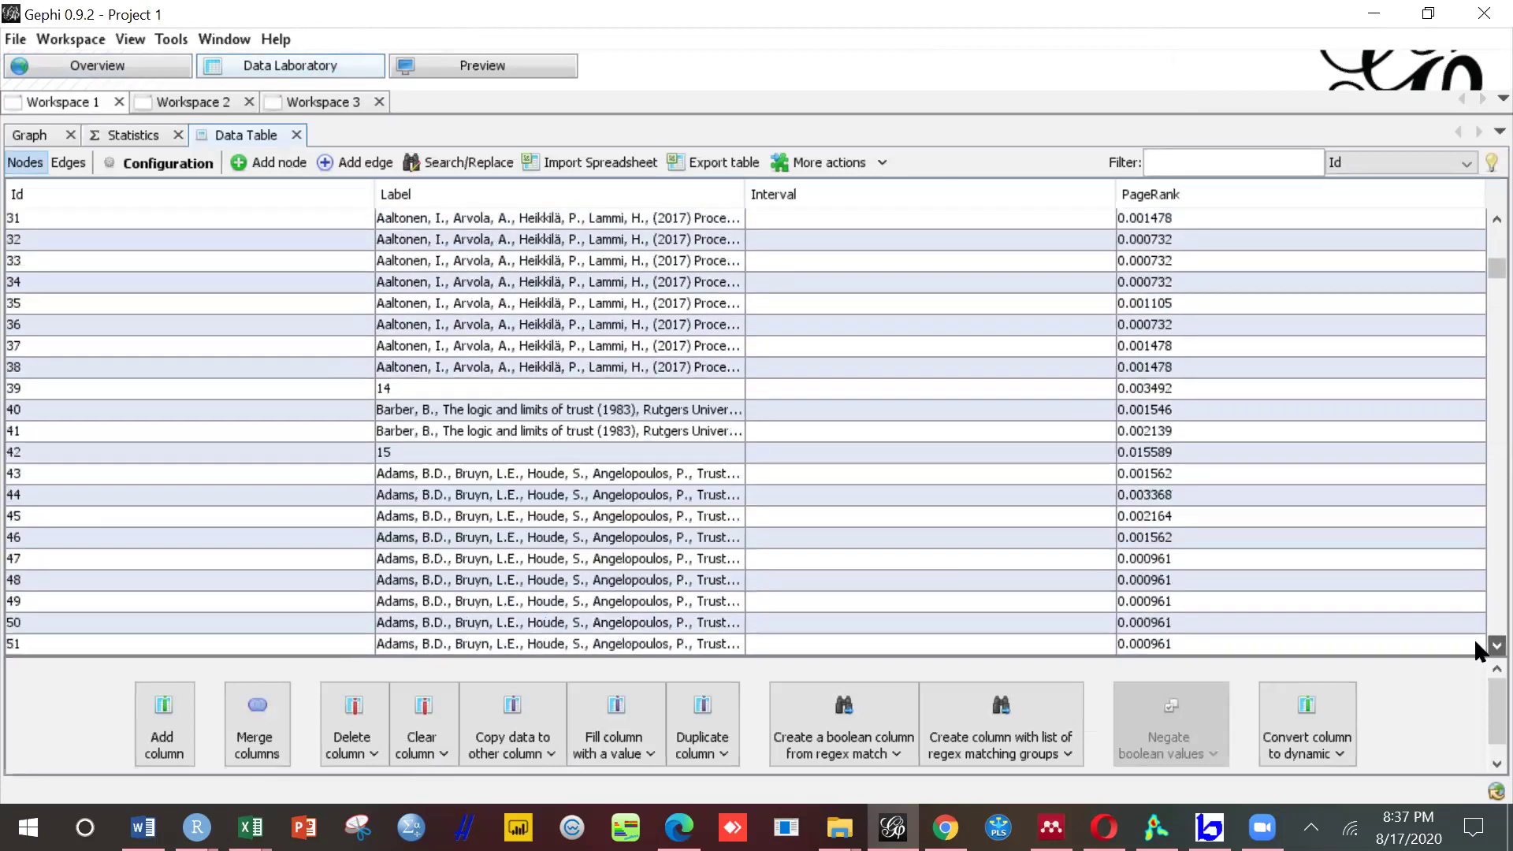
pyautogui.scroll(-2, 1474, 637)
pyautogui.scroll(7, 1474, 228)
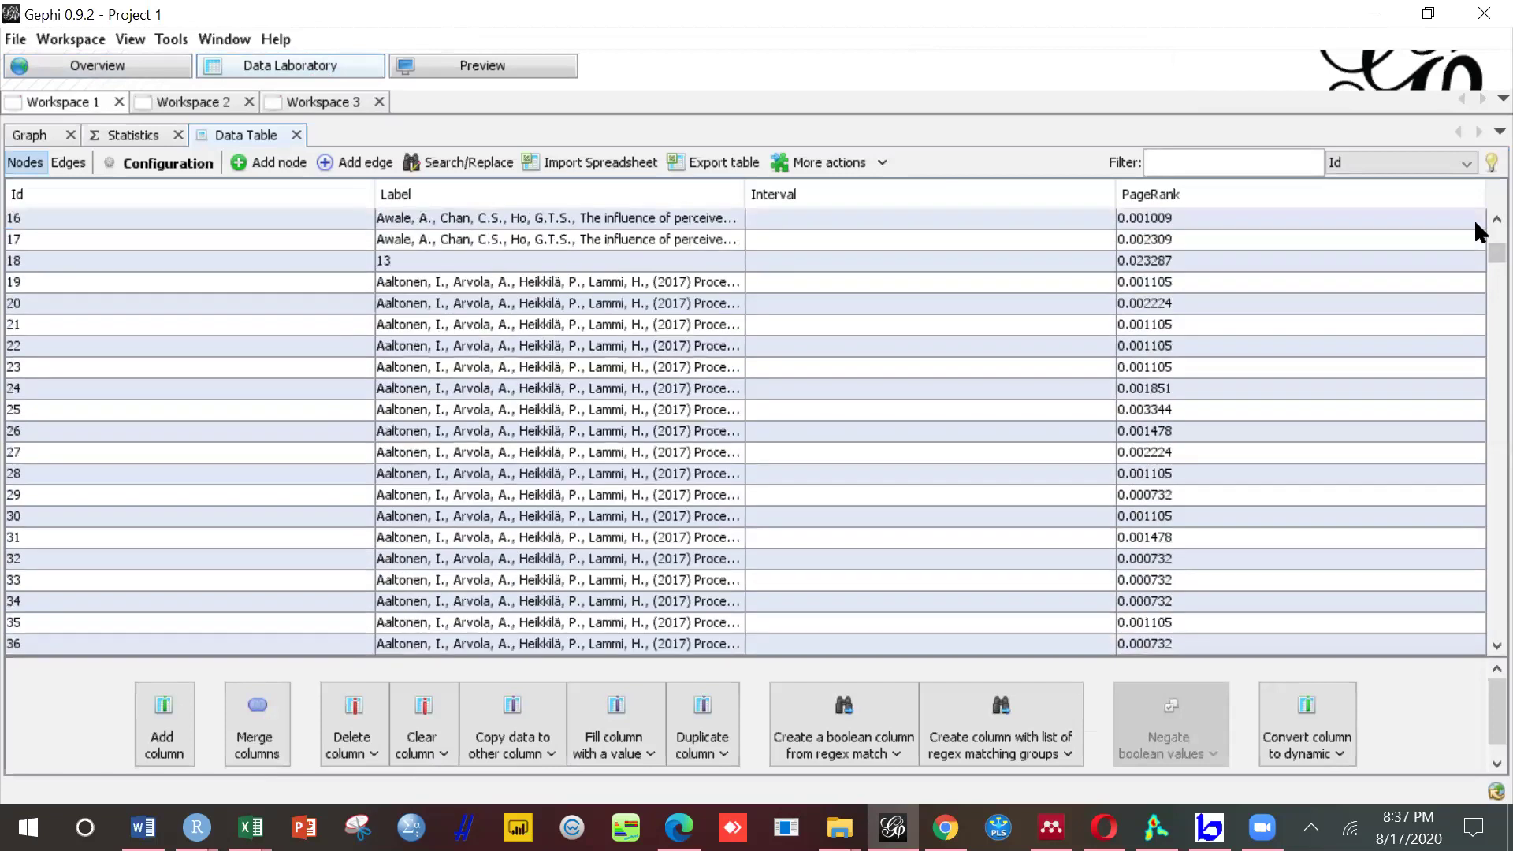
pyautogui.scroll(3, 1475, 224)
pyautogui.scroll(3, 1475, 228)
pyautogui.click(590, 164)
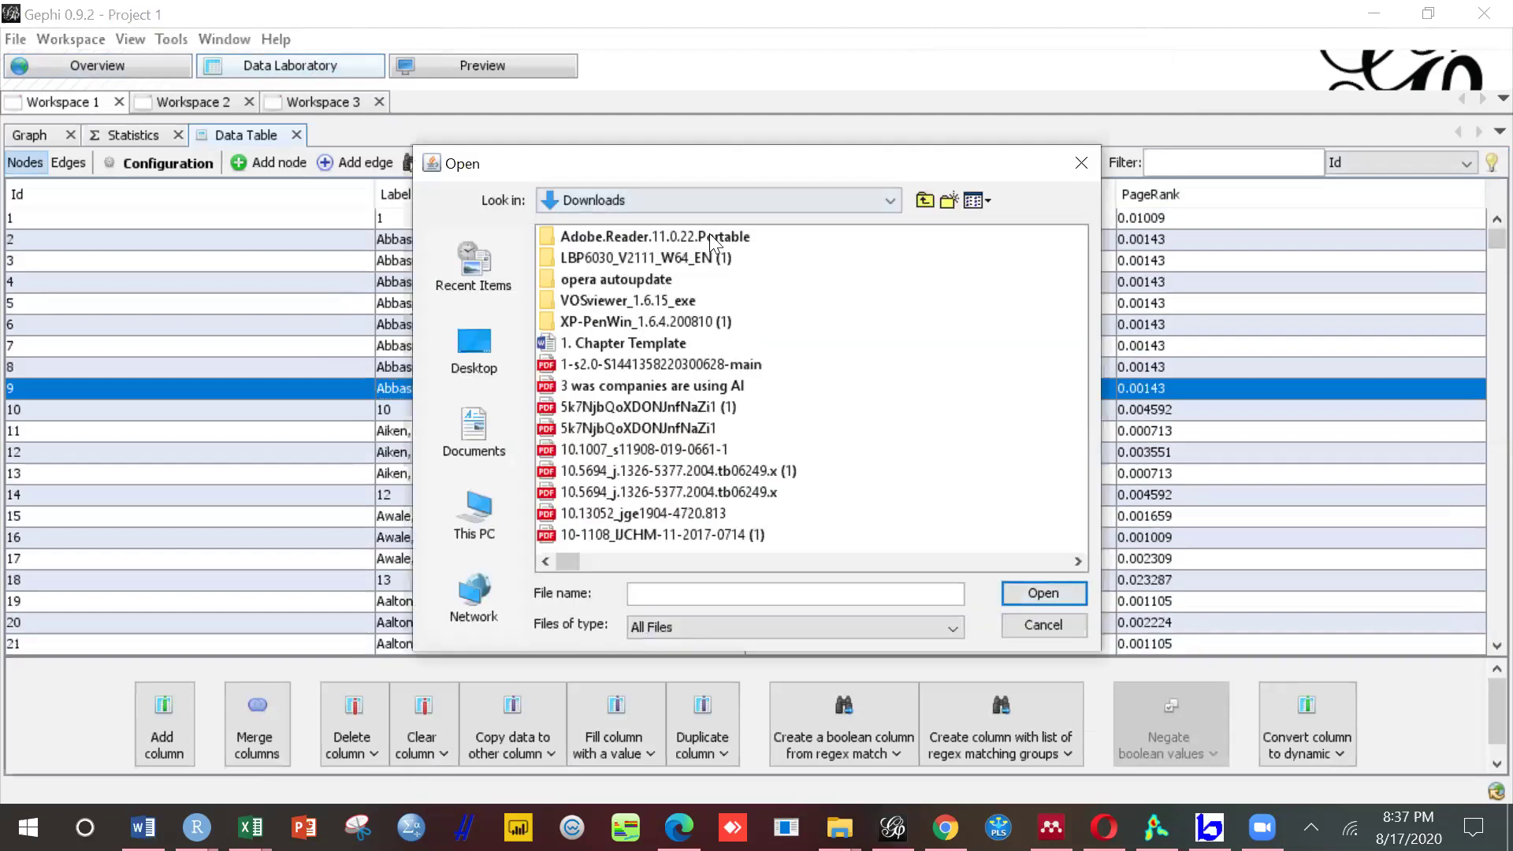
pyautogui.press('Escape')
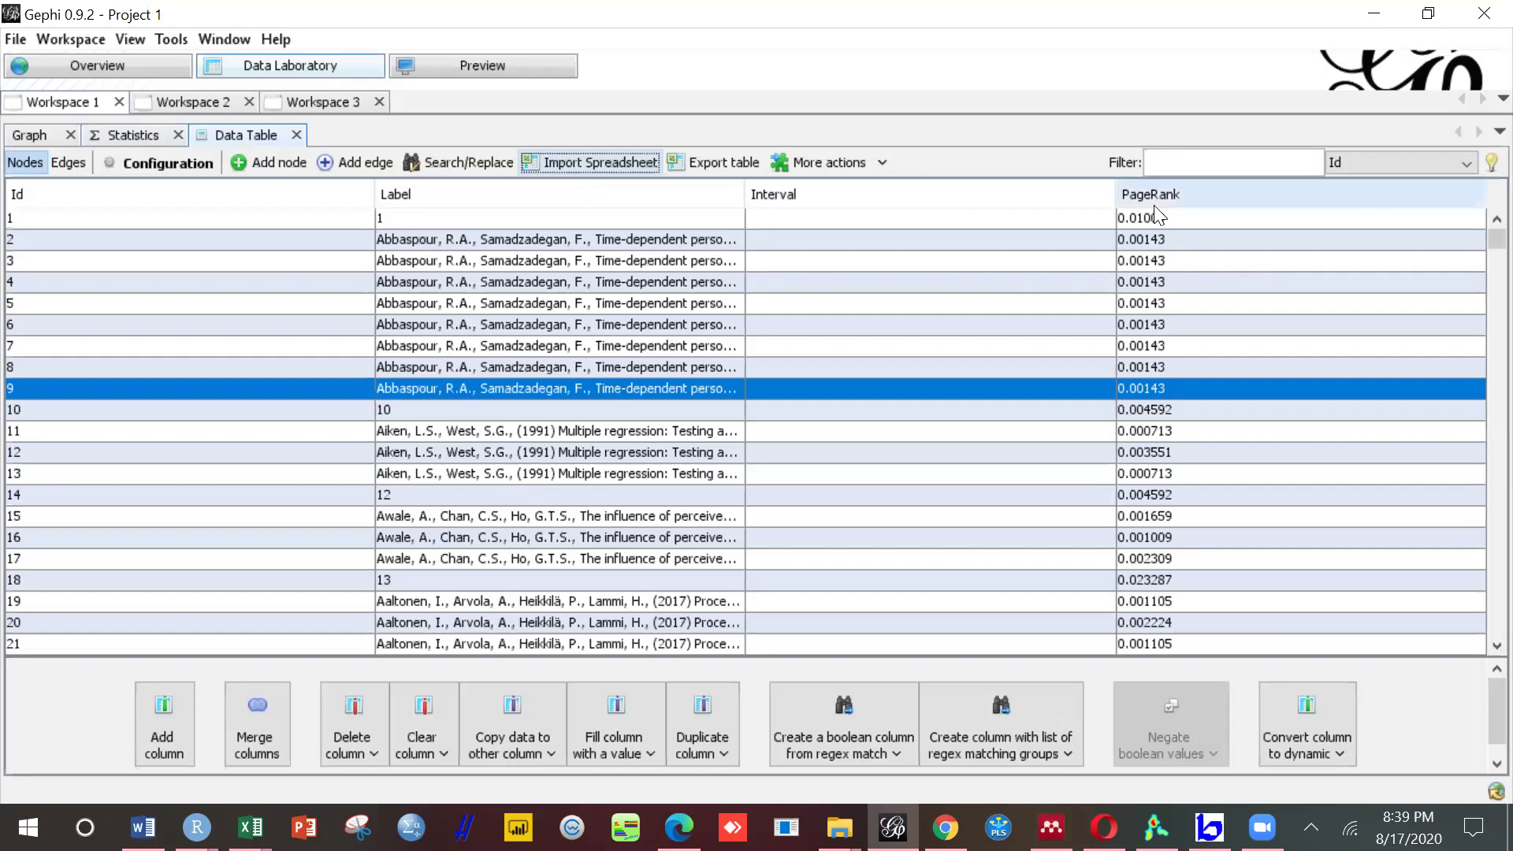
# Step: Run Modularity with randomization, edge weights and resolution 1.0, close its report, and show the resulting classes in the node table
pyautogui.click(134, 141)
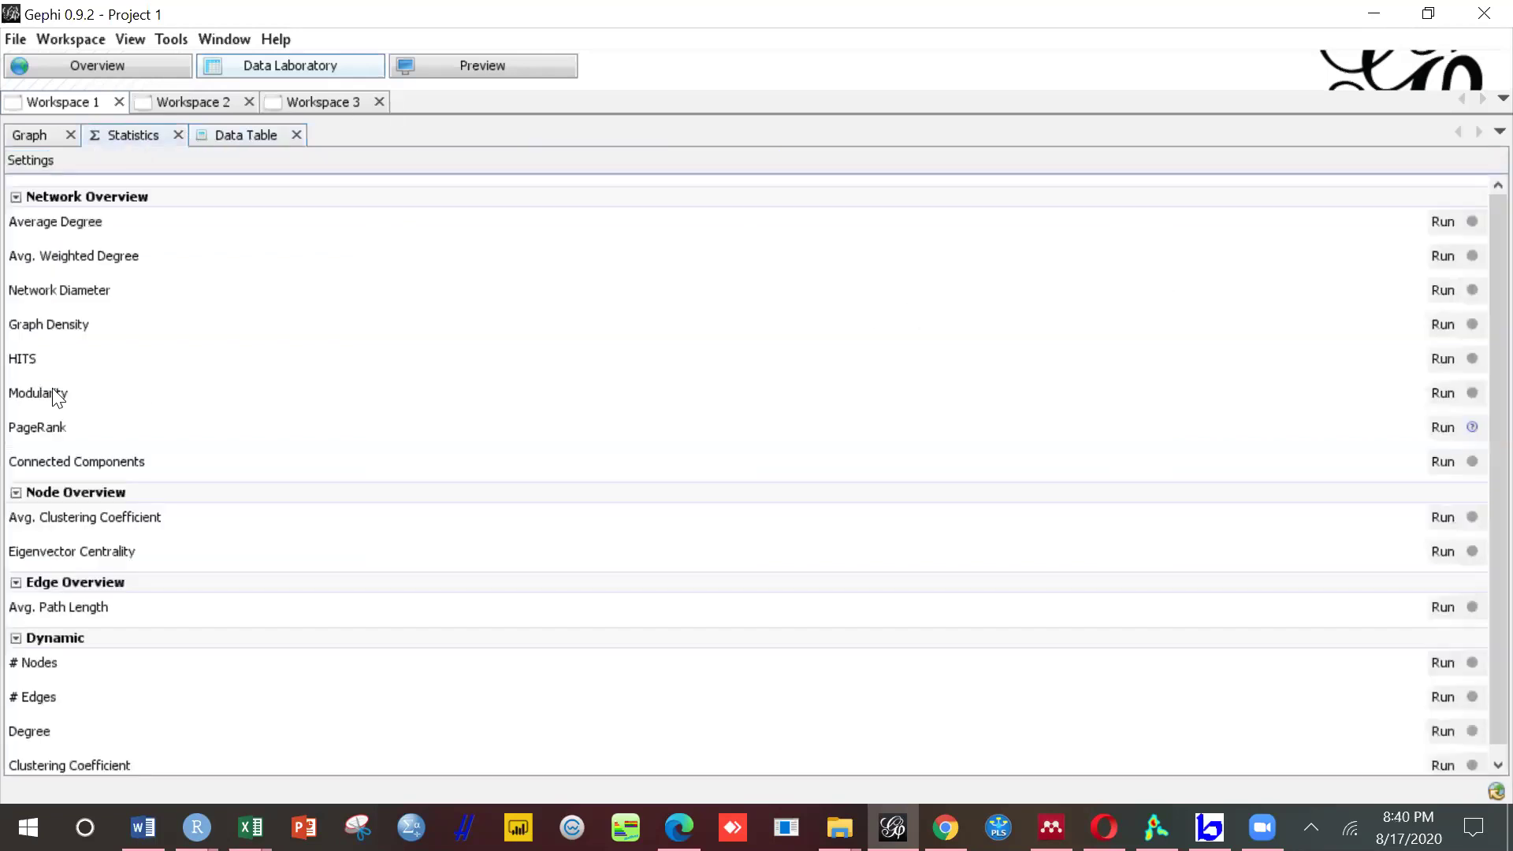
pyautogui.click(1443, 392)
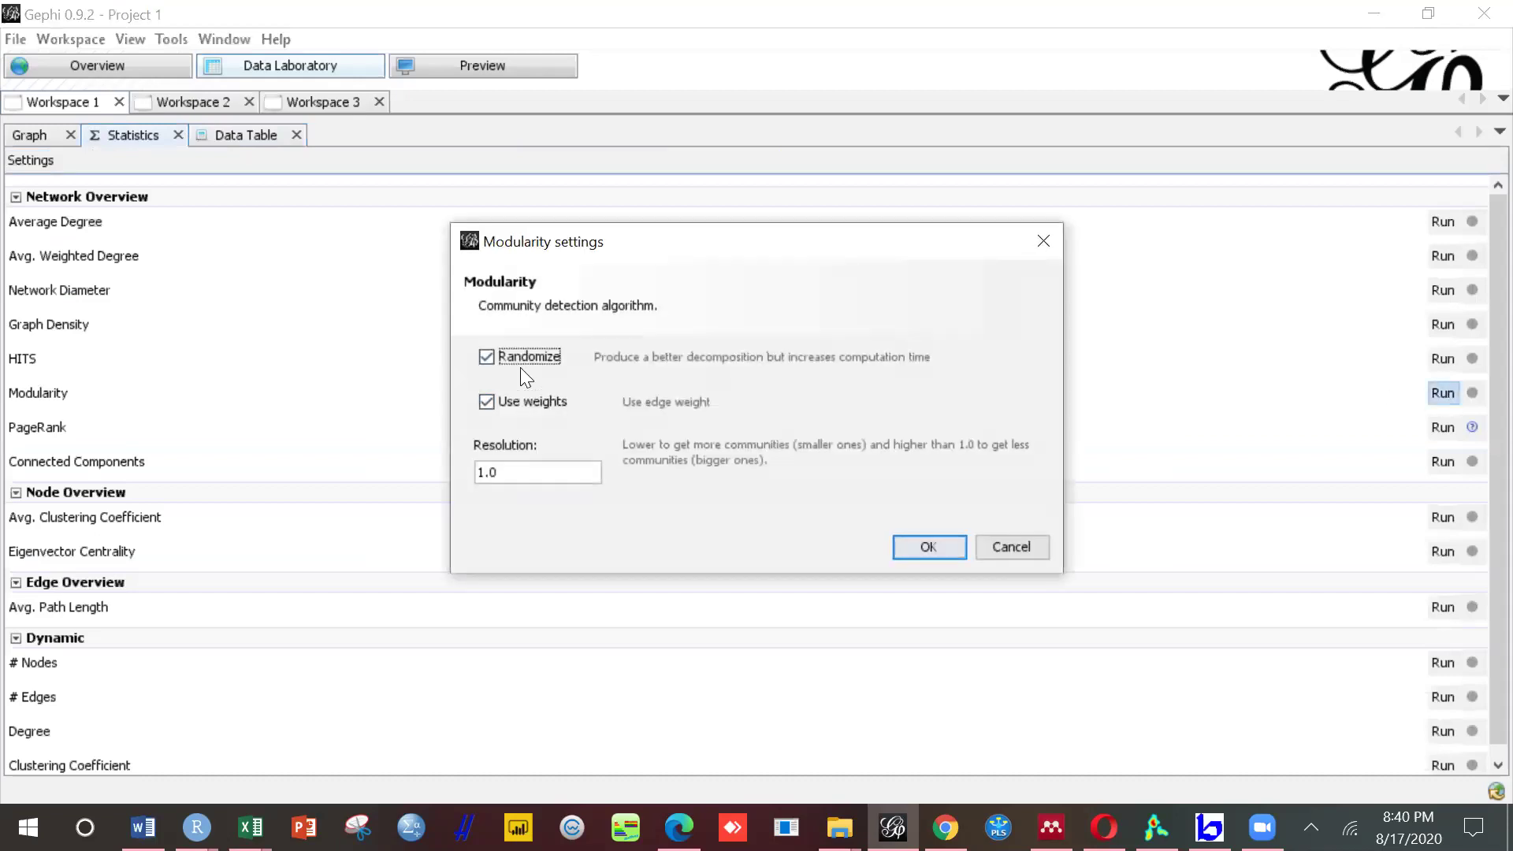
pyautogui.click(920, 544)
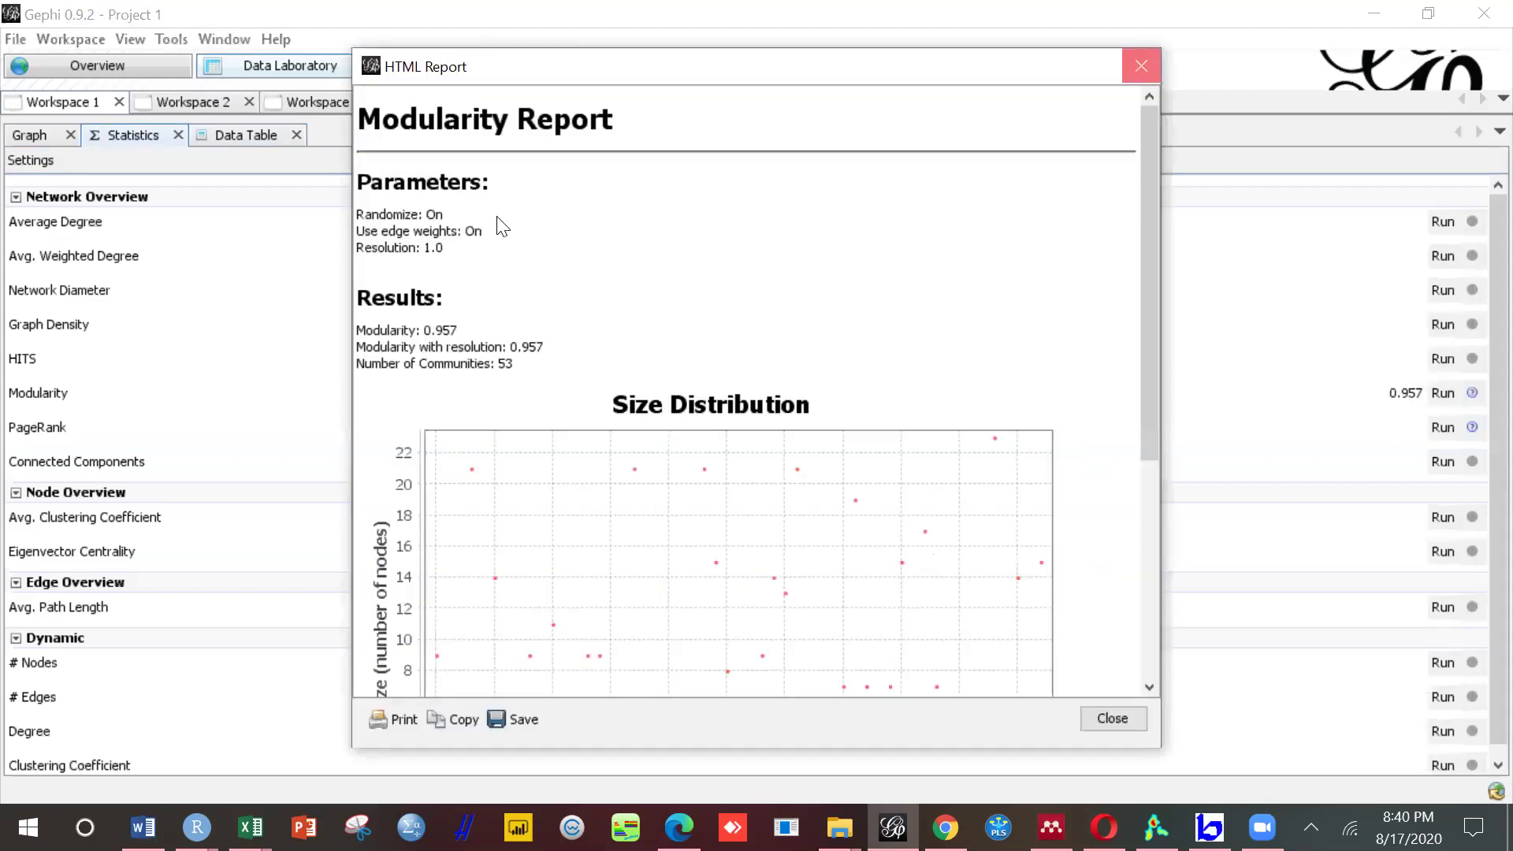
pyautogui.press('Escape')
pyautogui.click(253, 135)
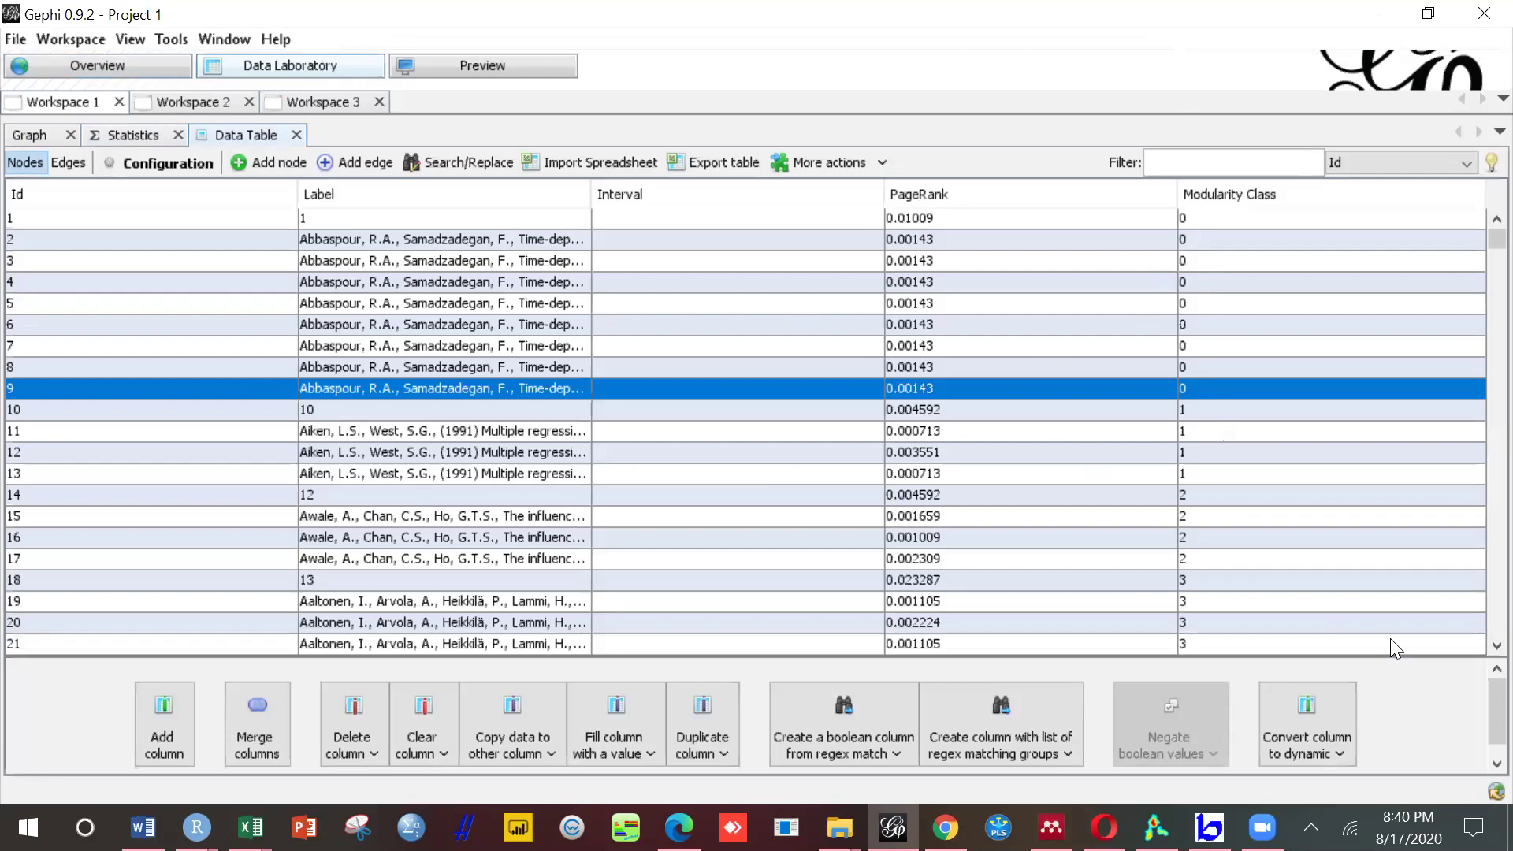
# Step: Examine how the Modularity Class values group the nodes throughout the table, returning to the first rows
pyautogui.scroll(-5, 1476, 653)
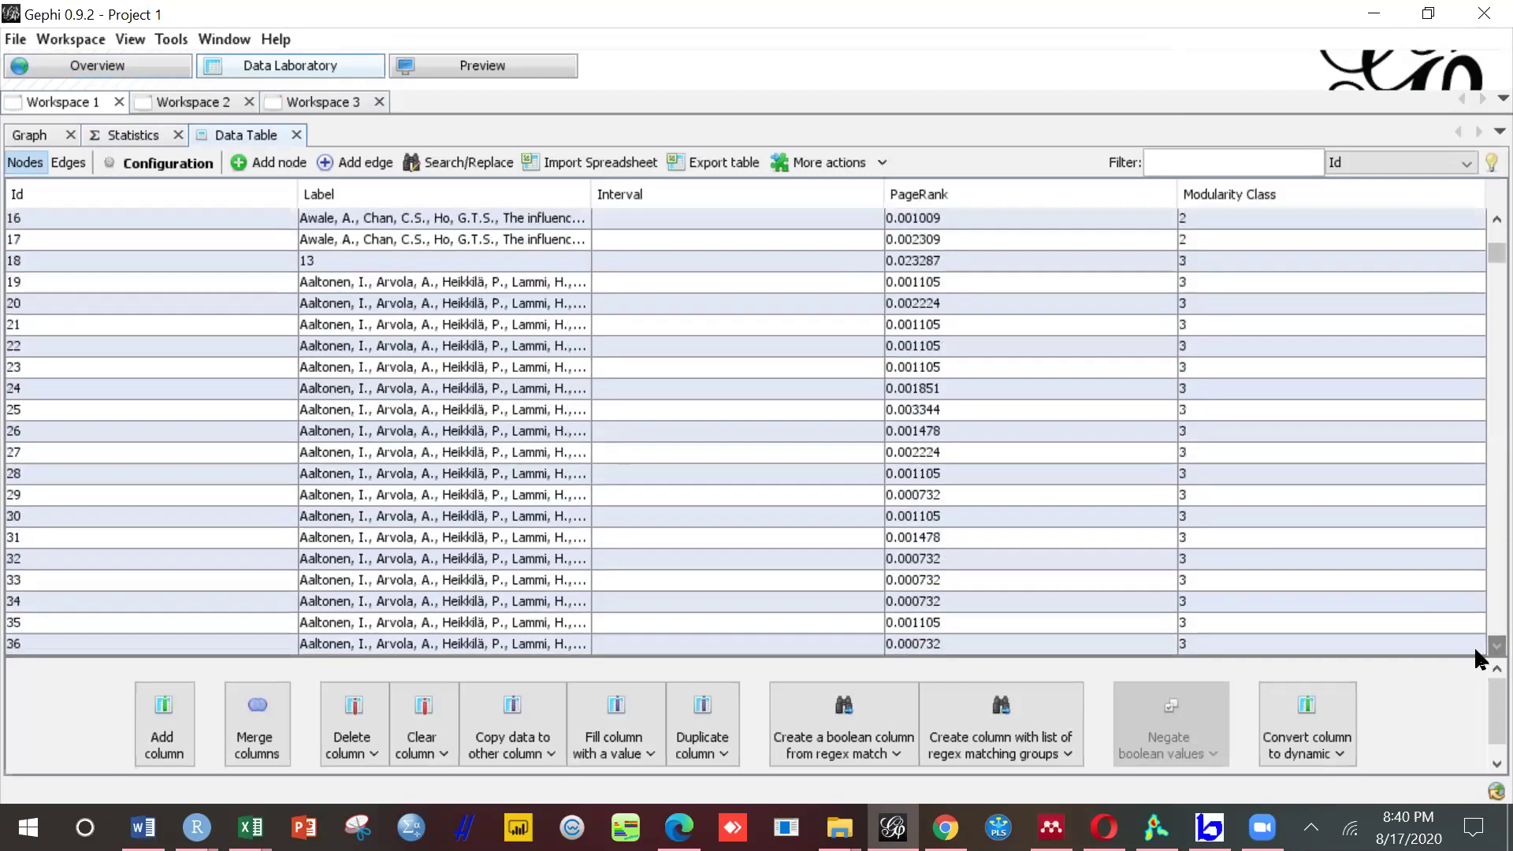
pyautogui.scroll(-7, 1473, 645)
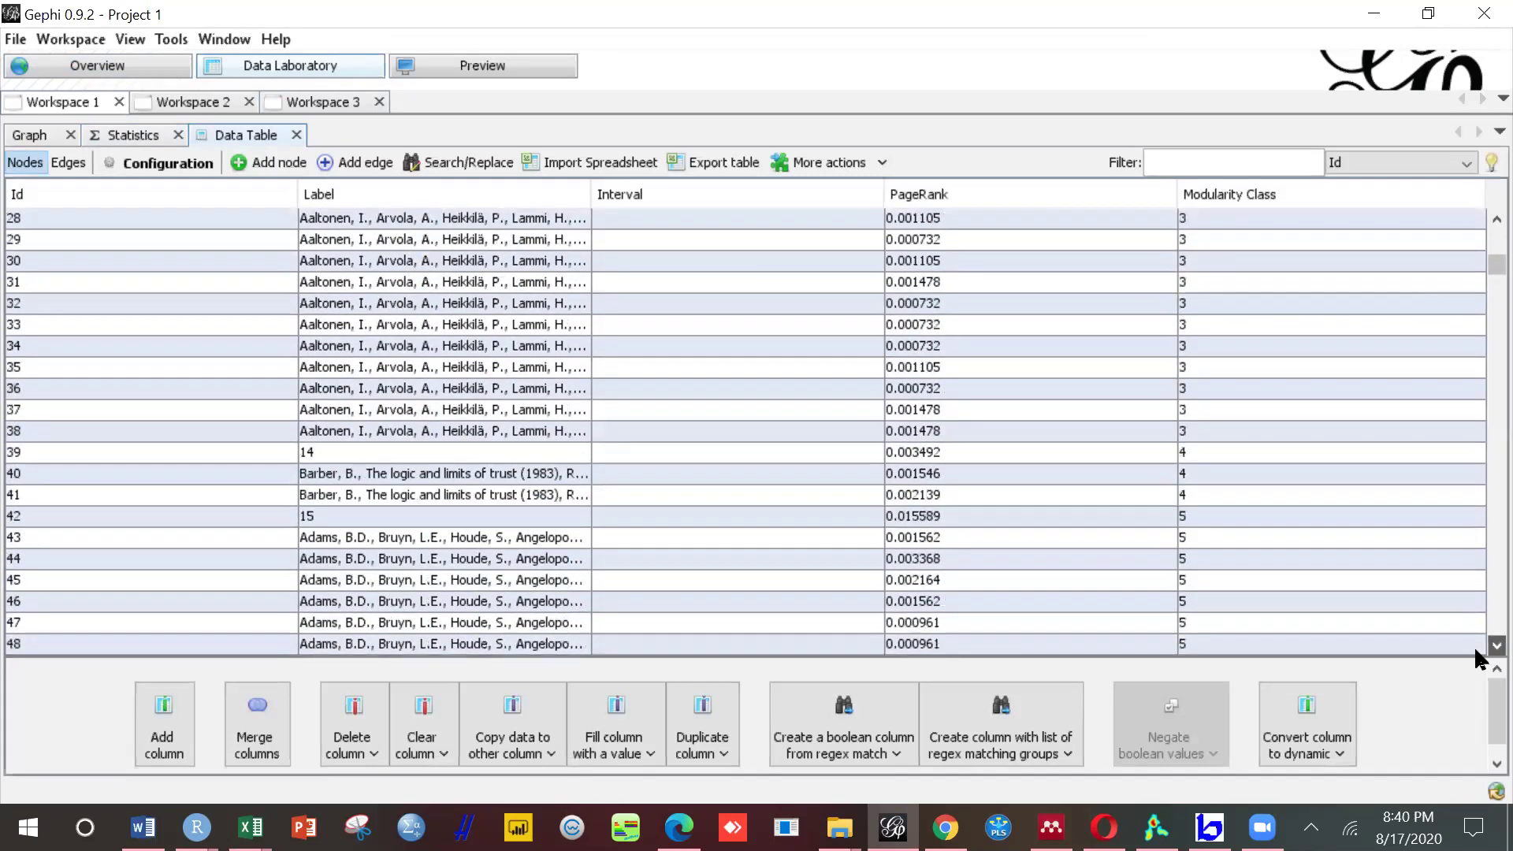
pyautogui.scroll(-10, 1473, 645)
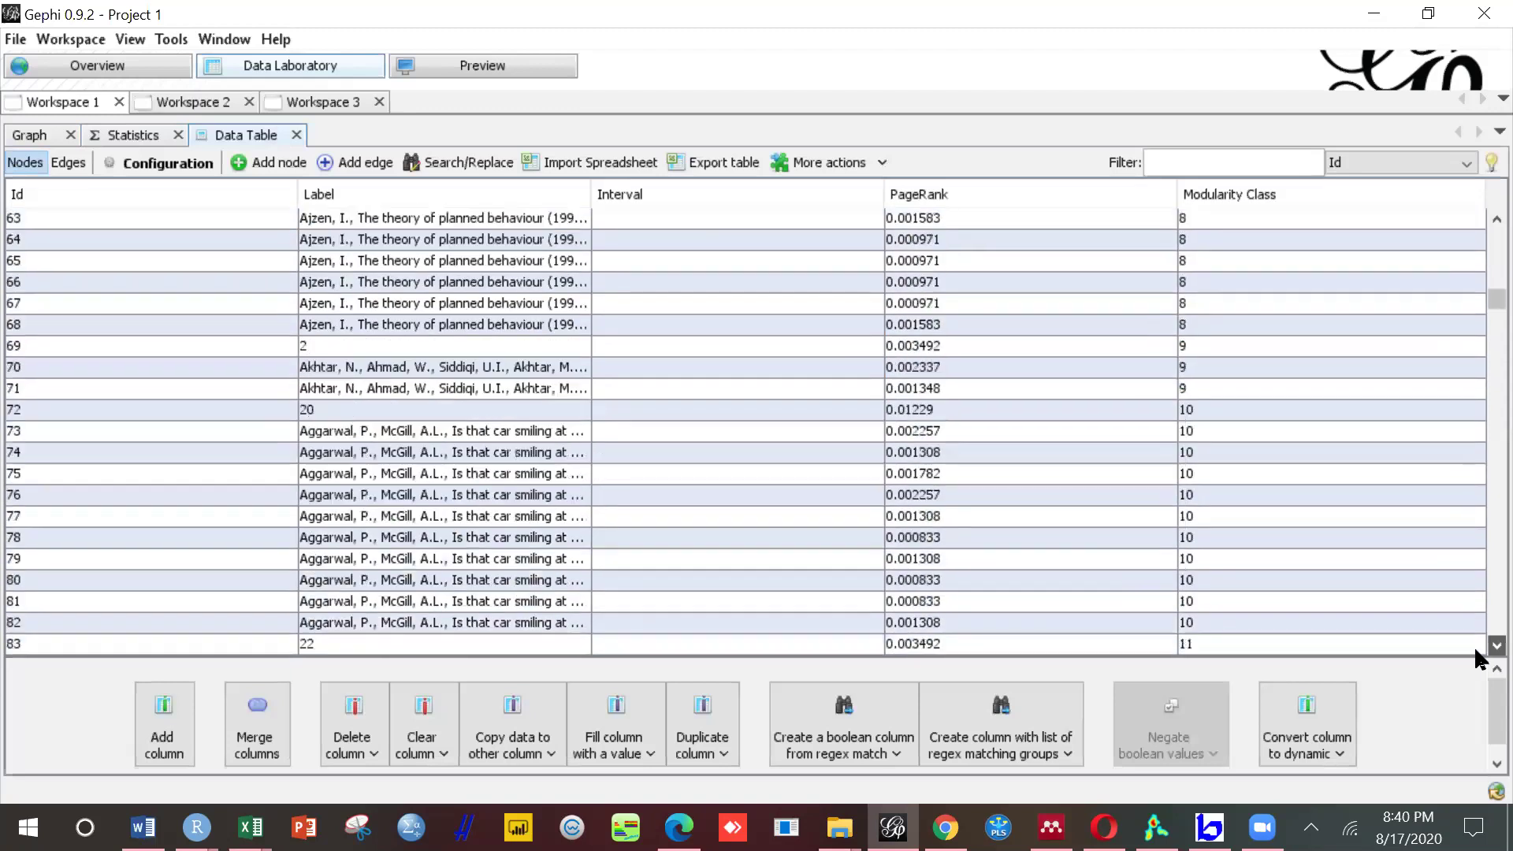
pyautogui.scroll(-12, 1474, 645)
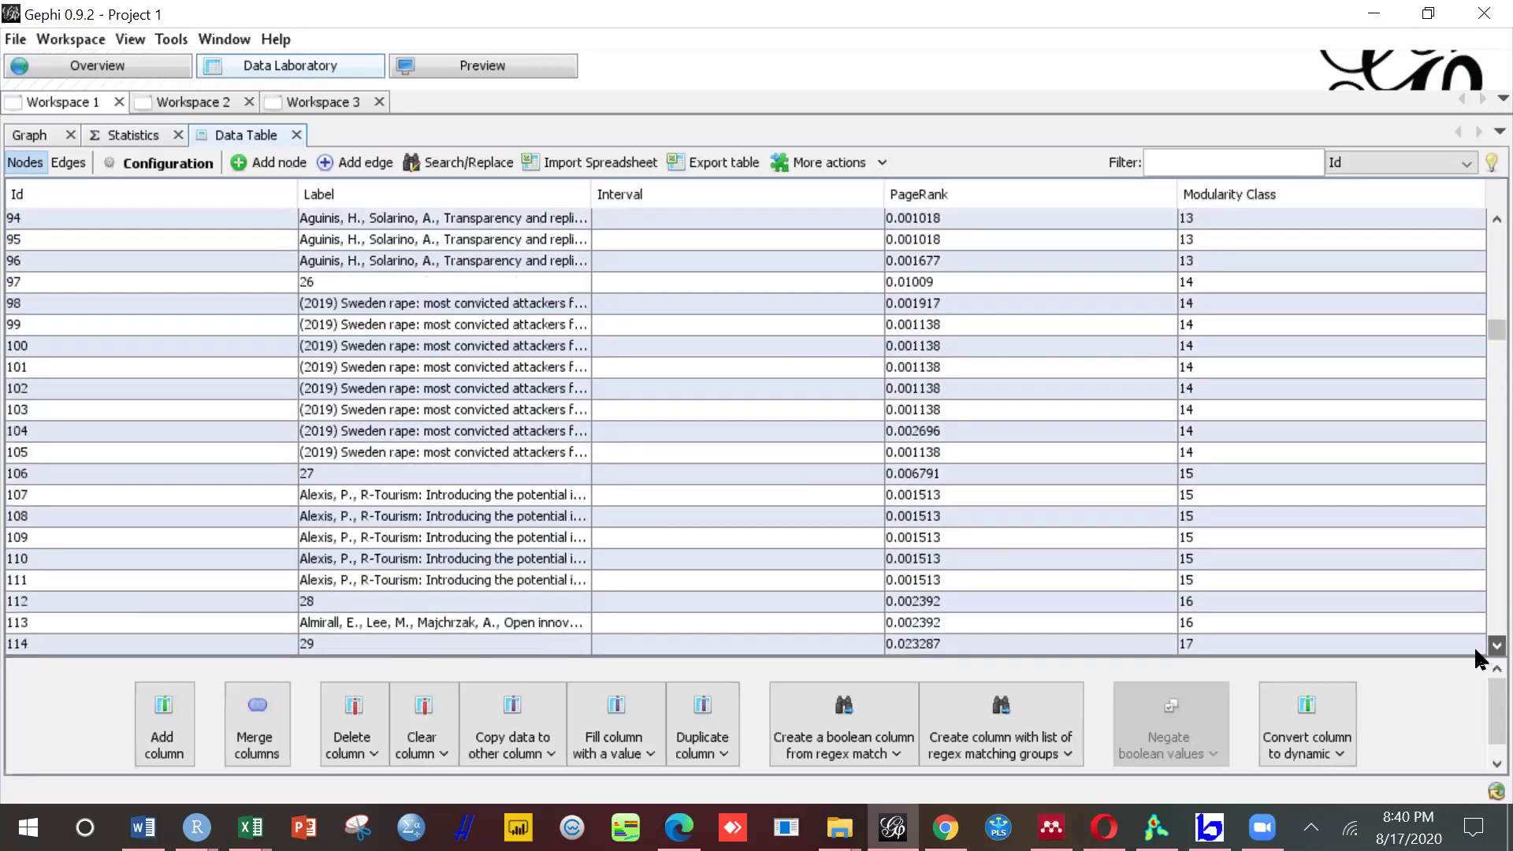
pyautogui.scroll(-2, 1473, 645)
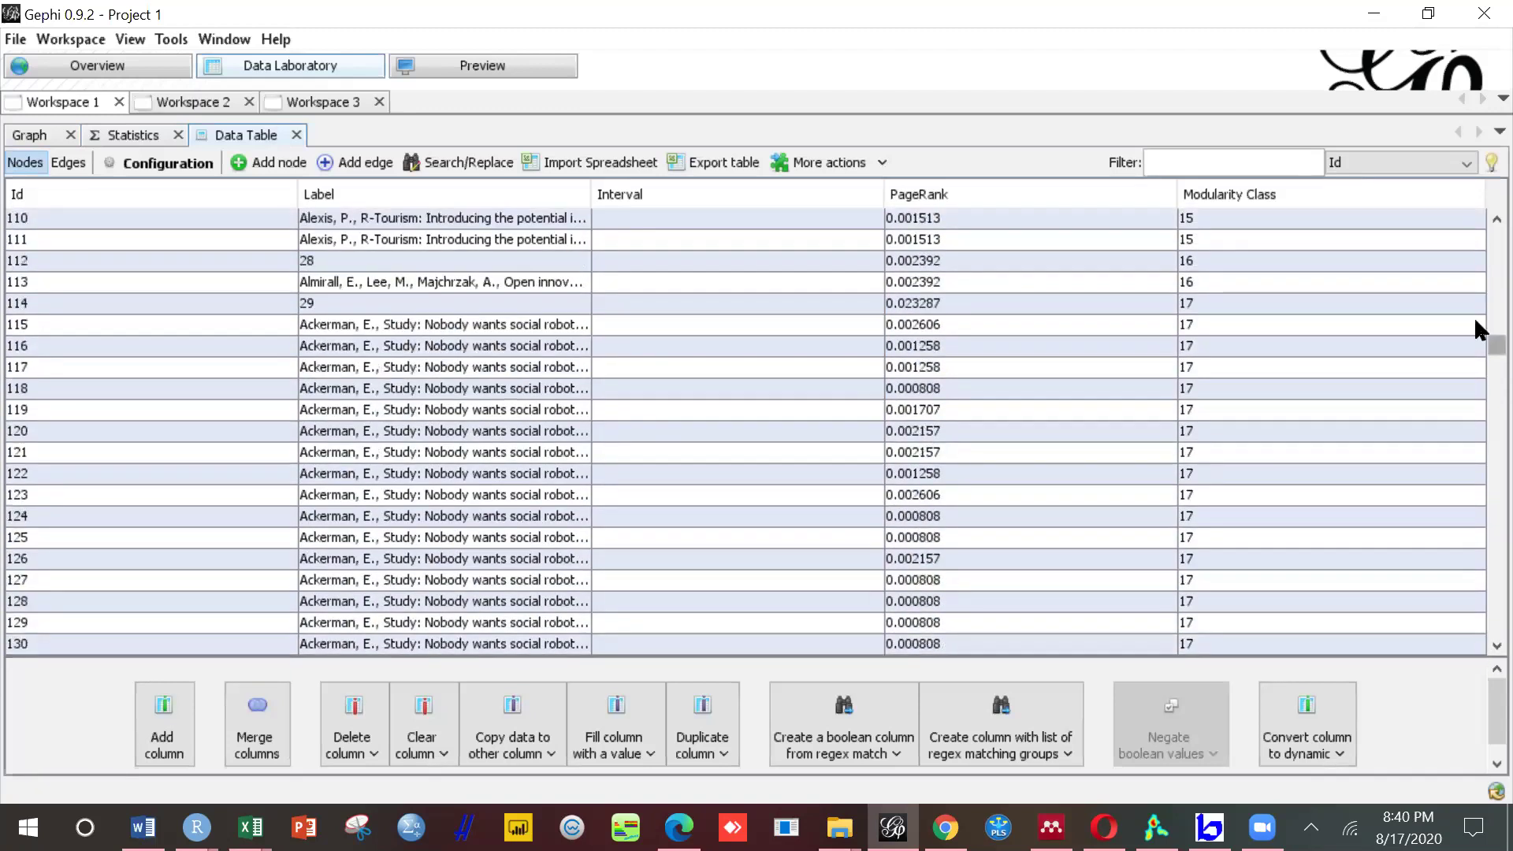
pyautogui.scroll(20, 1474, 268)
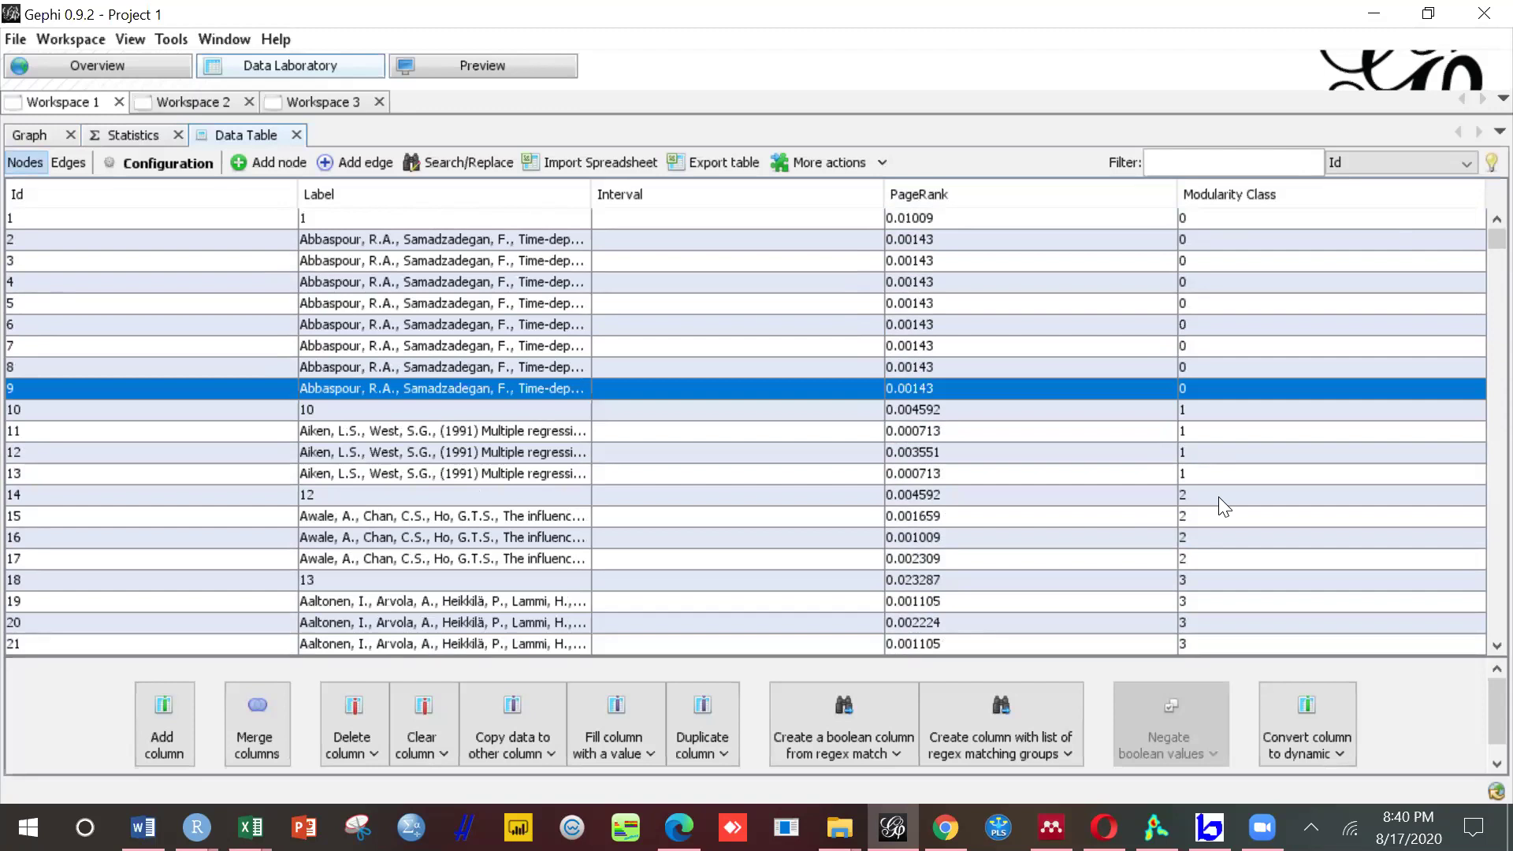
pyautogui.scroll(-1, 1474, 645)
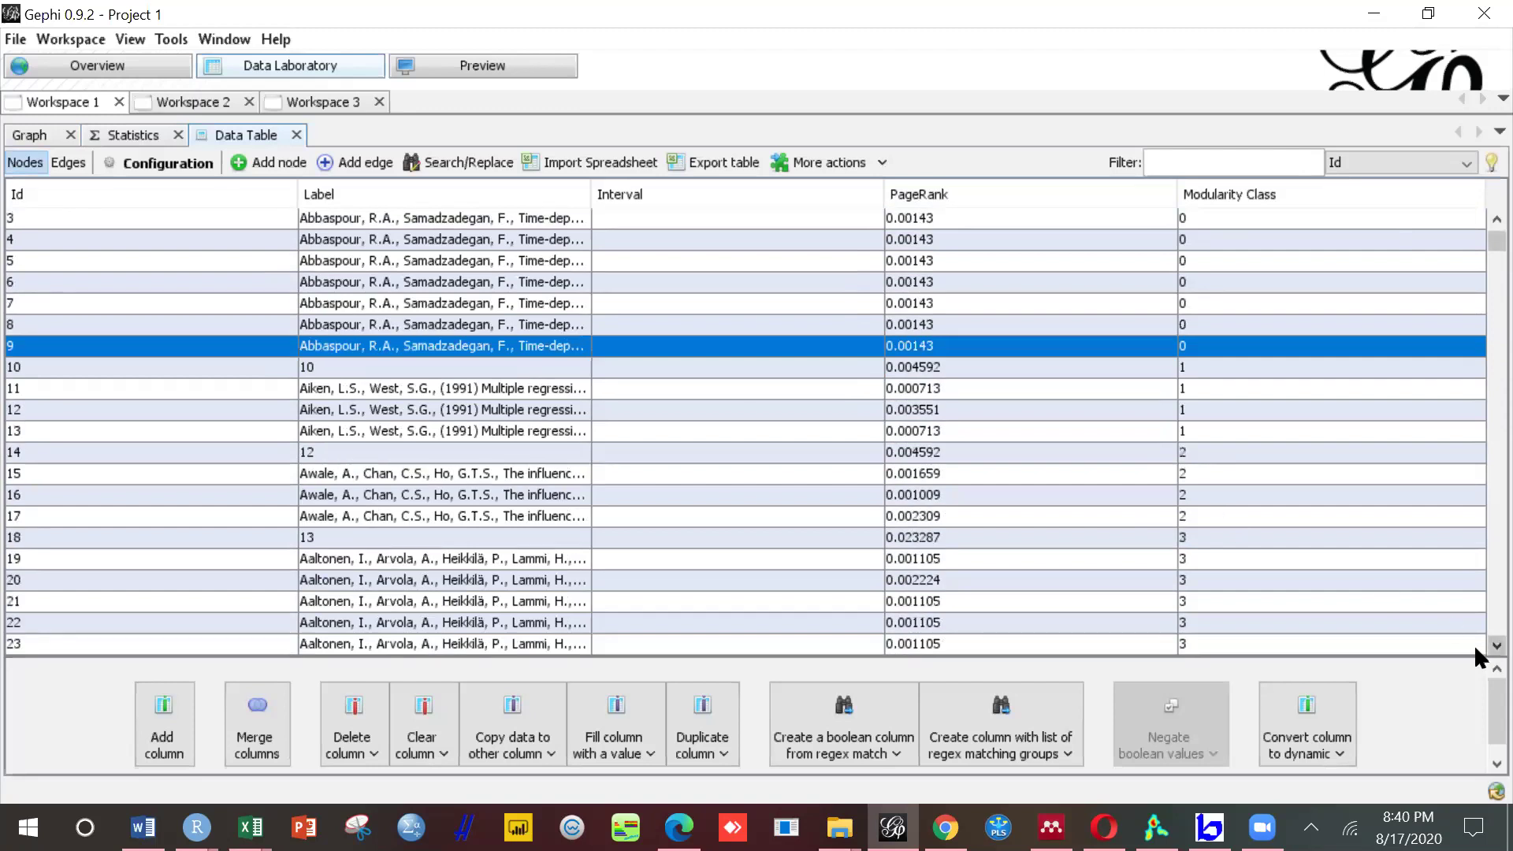
pyautogui.scroll(-5, 1474, 645)
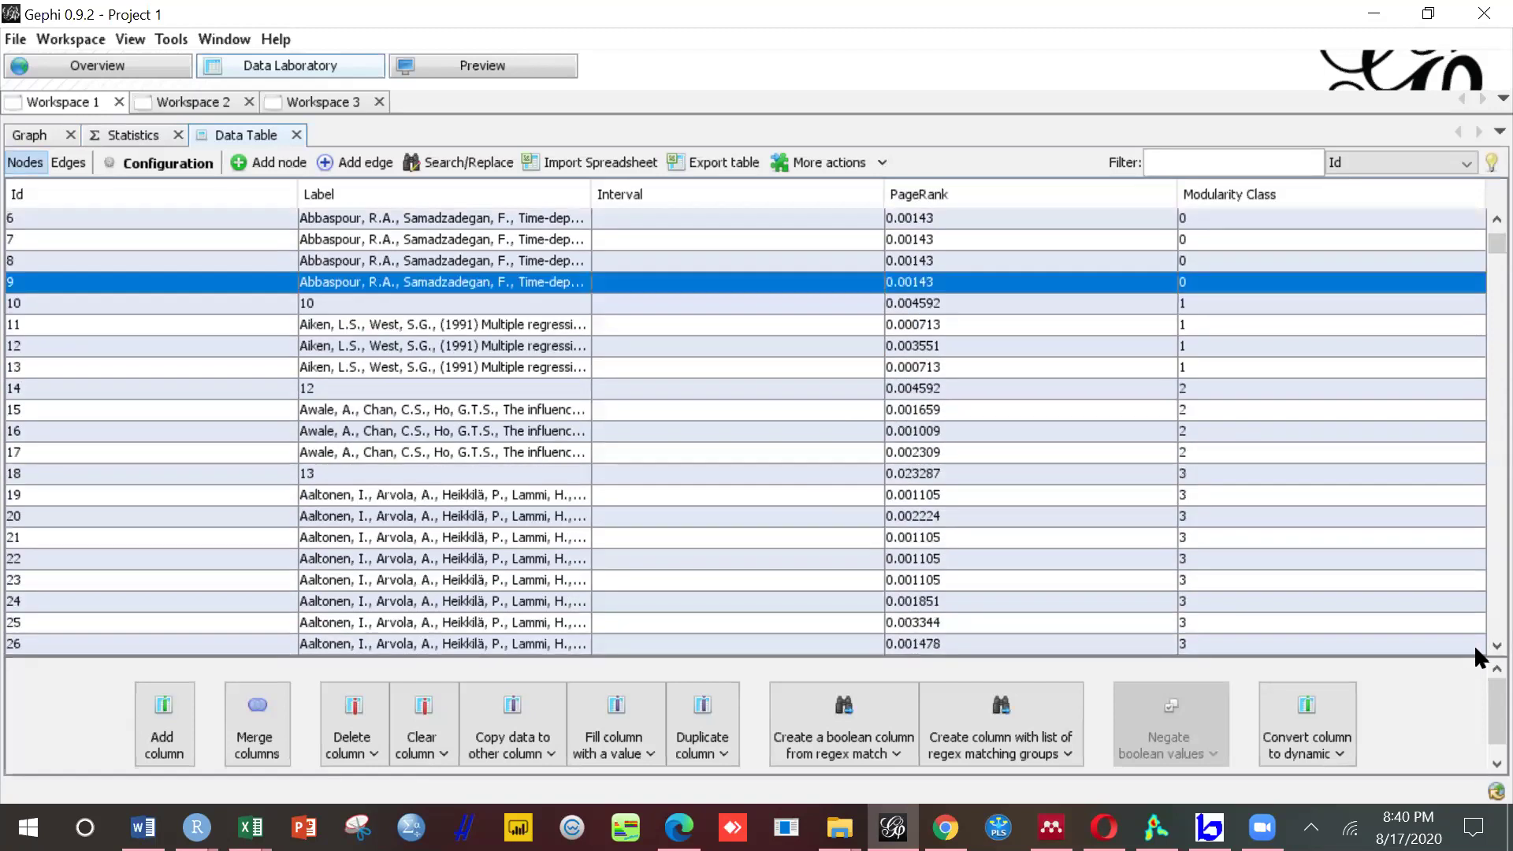
pyautogui.scroll(-3, 1473, 645)
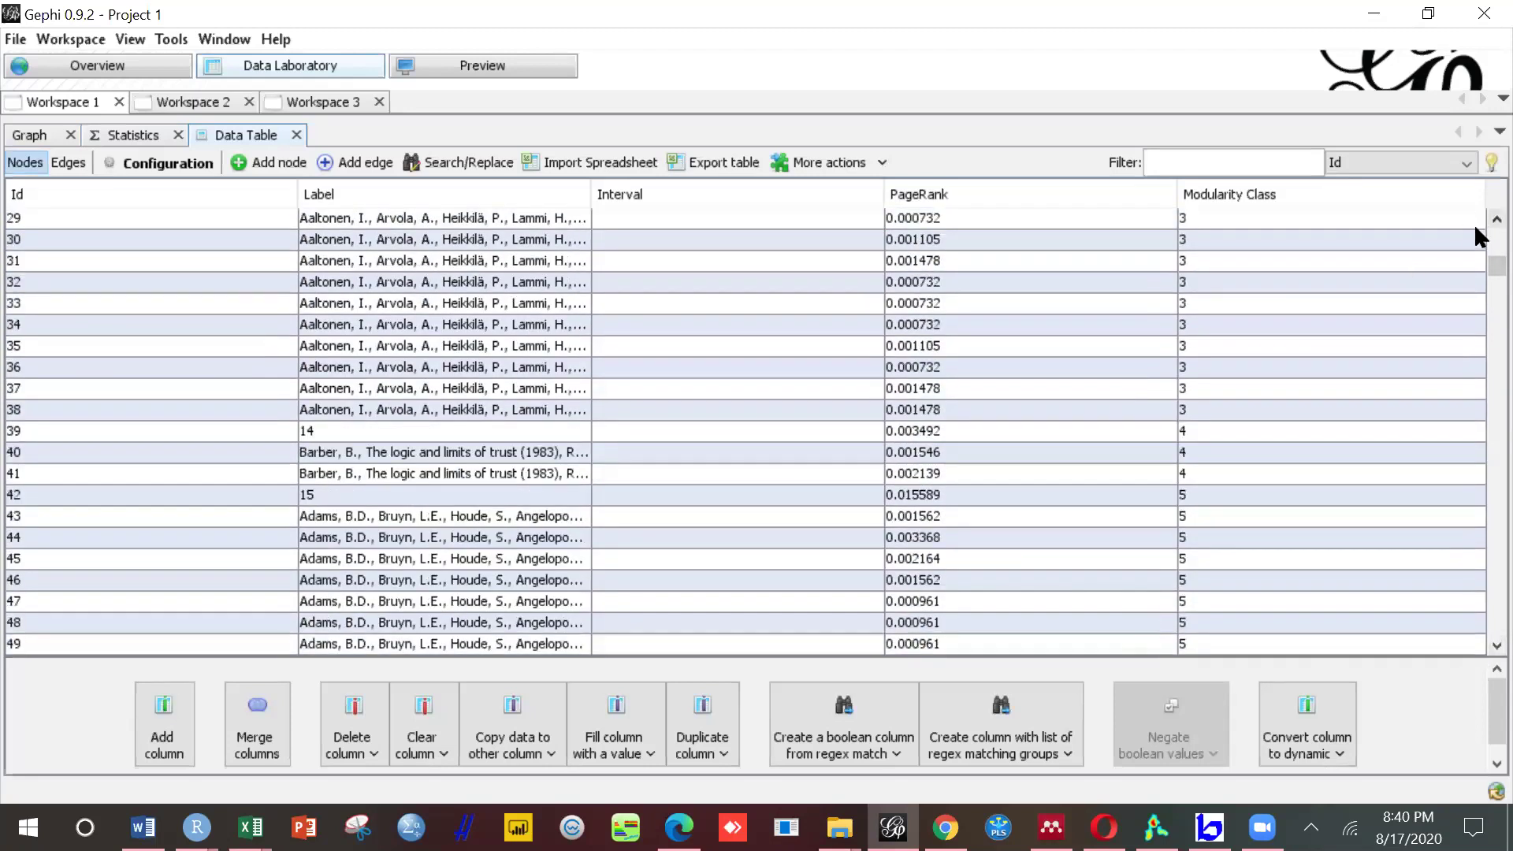
pyautogui.scroll(7, 1474, 222)
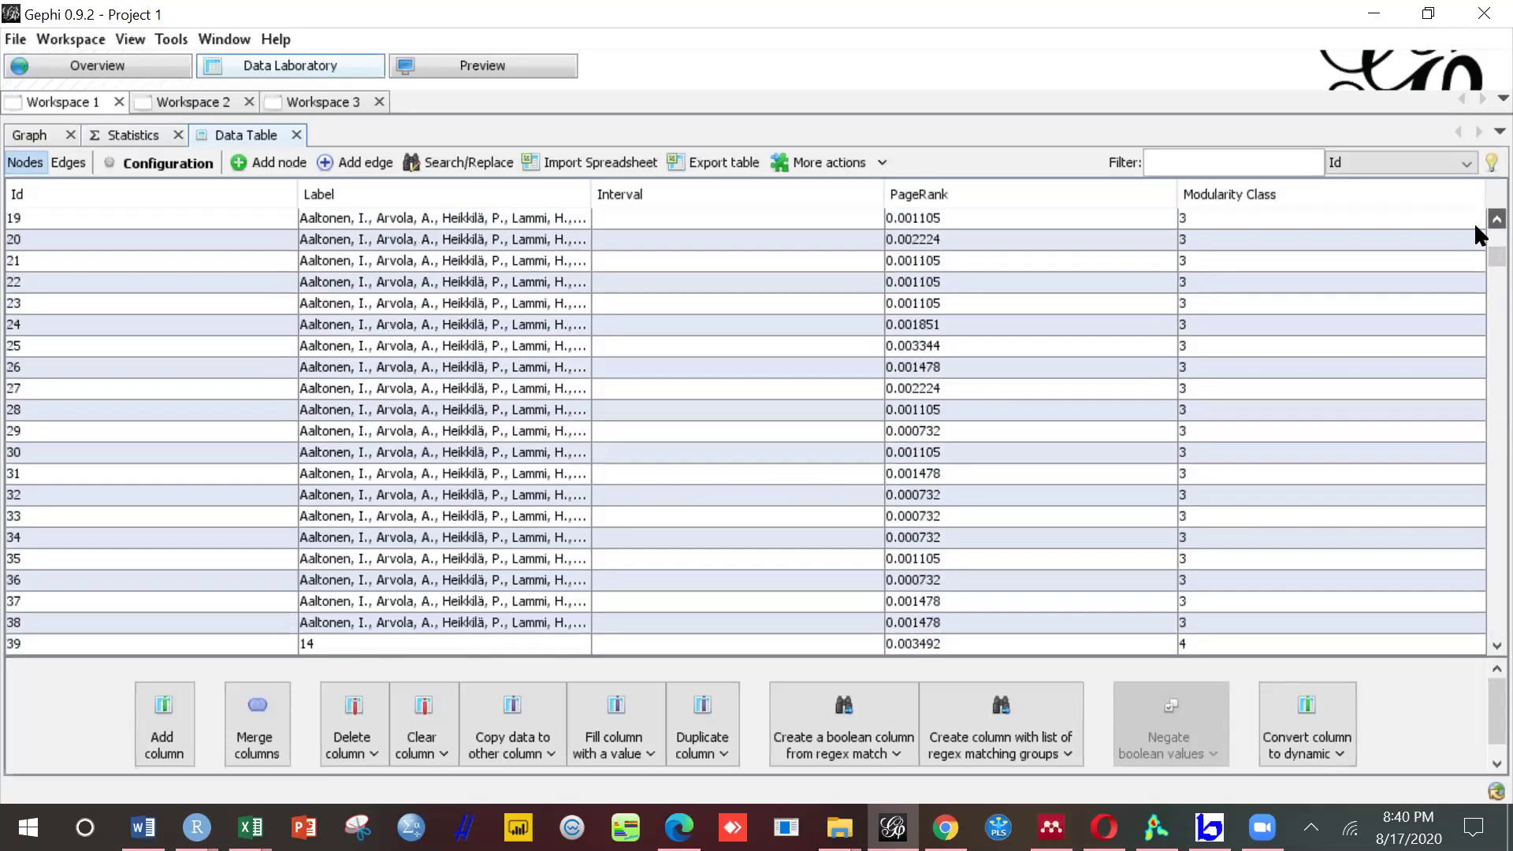
pyautogui.click(1474, 222)
pyautogui.scroll(3, 1473, 222)
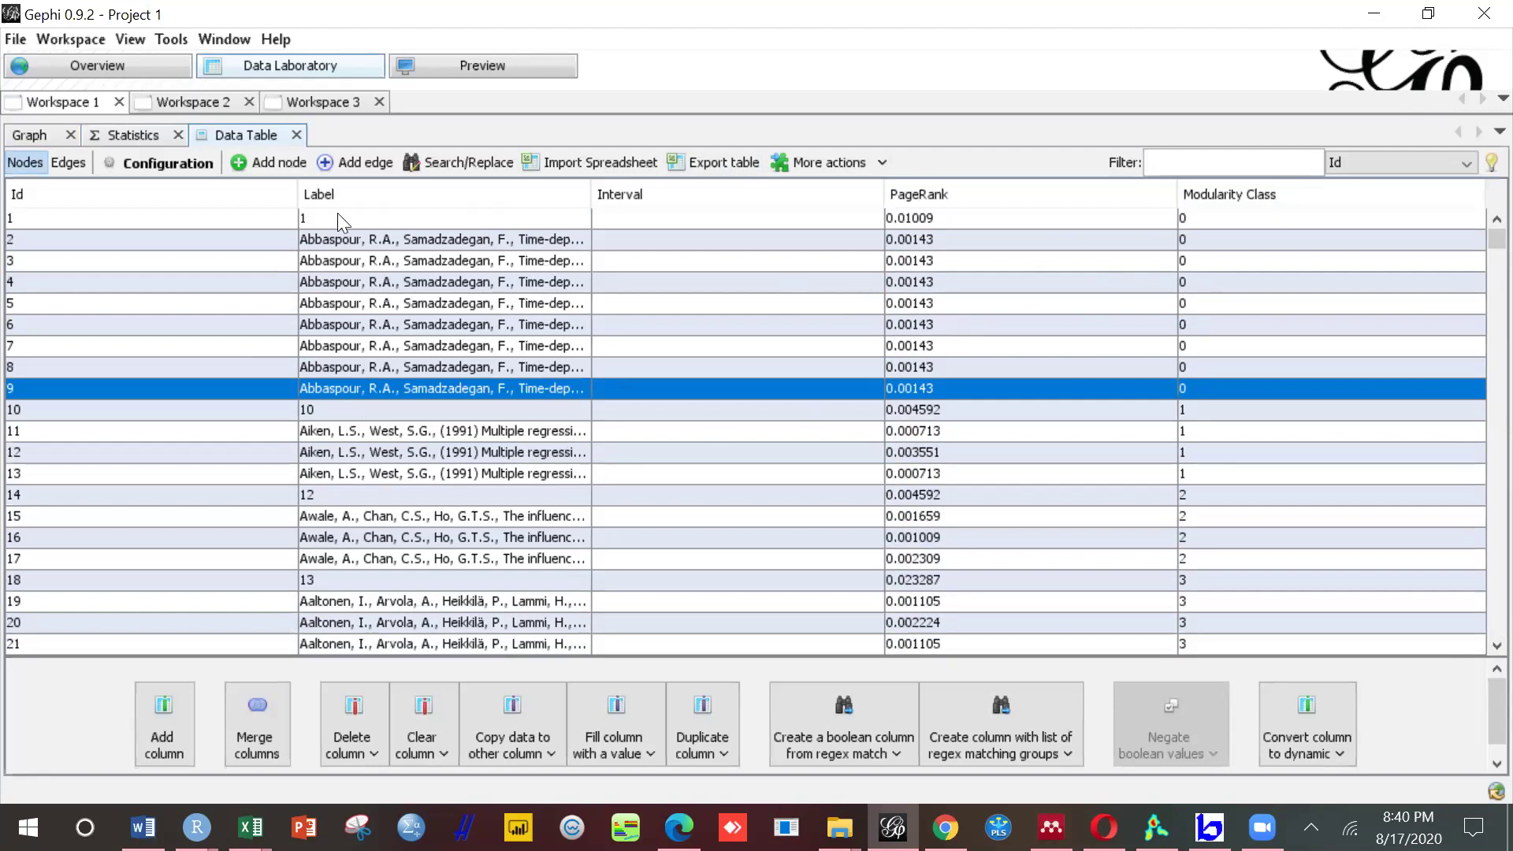
pyautogui.click(105, 132)
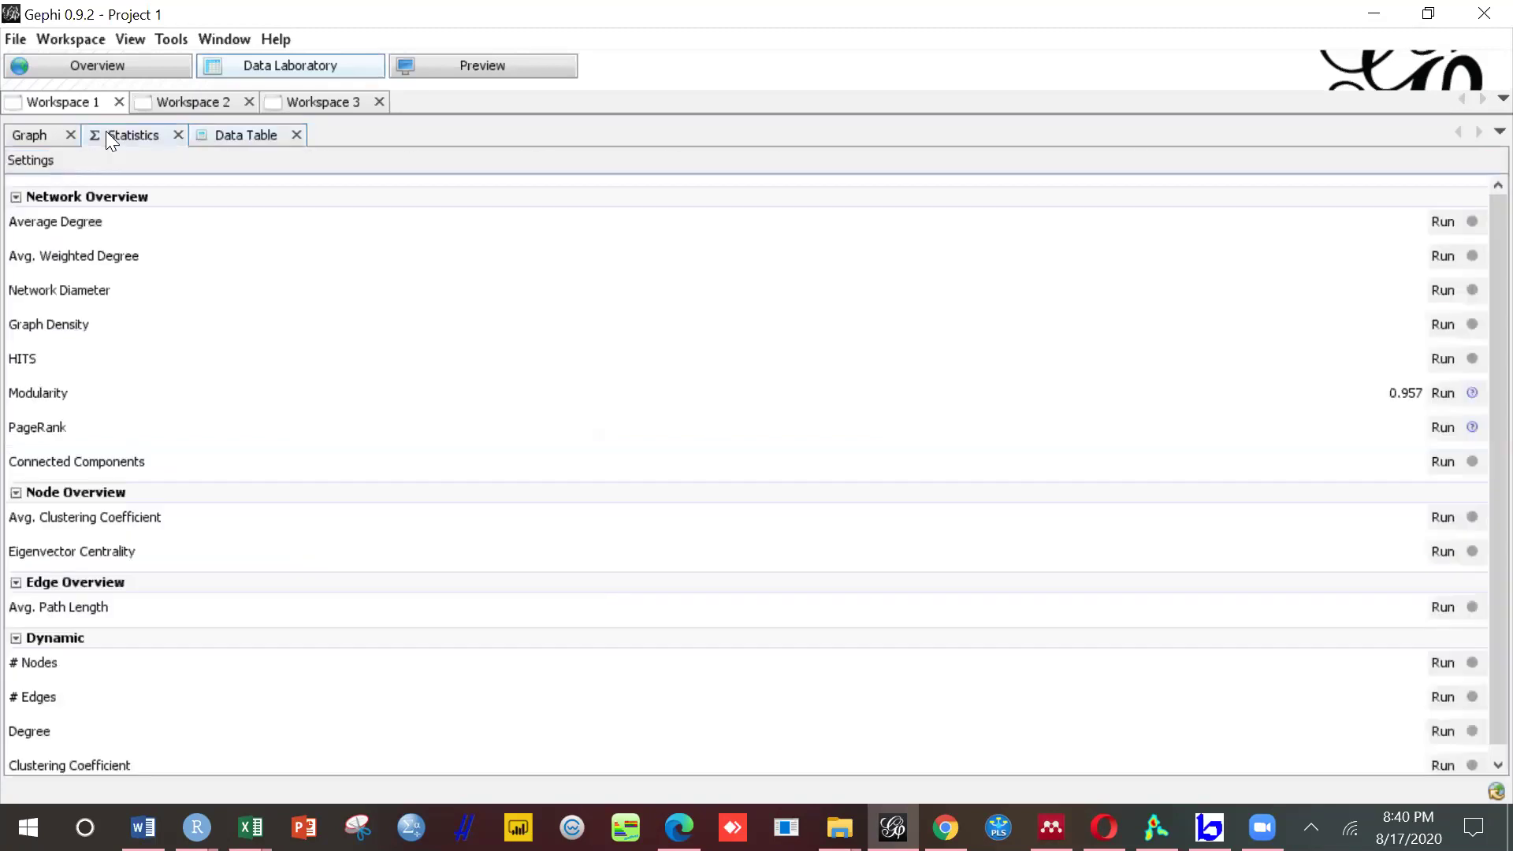
pyautogui.click(36, 133)
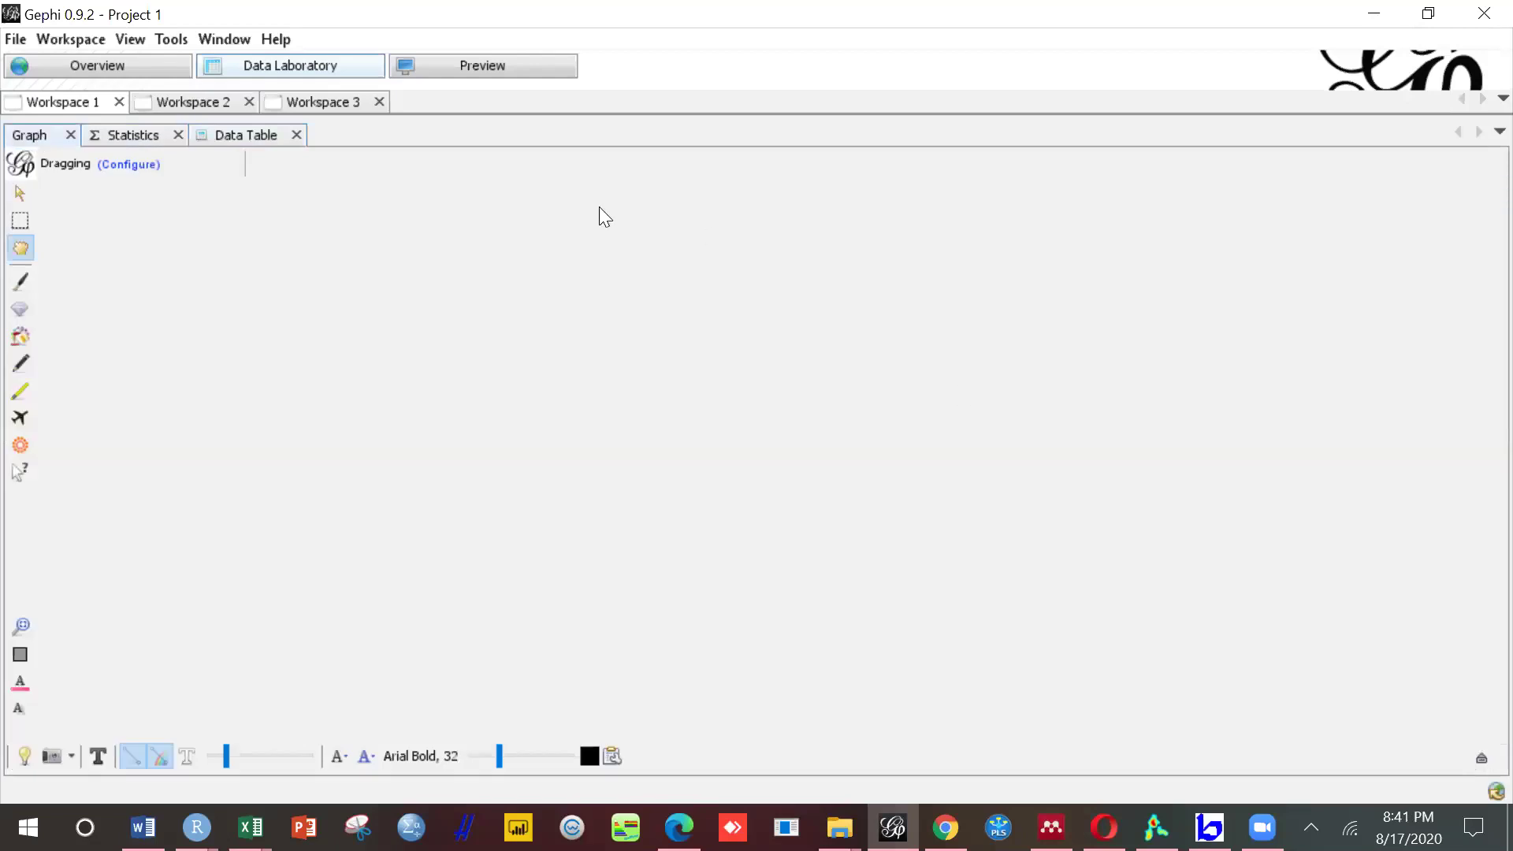
pyautogui.click(146, 130)
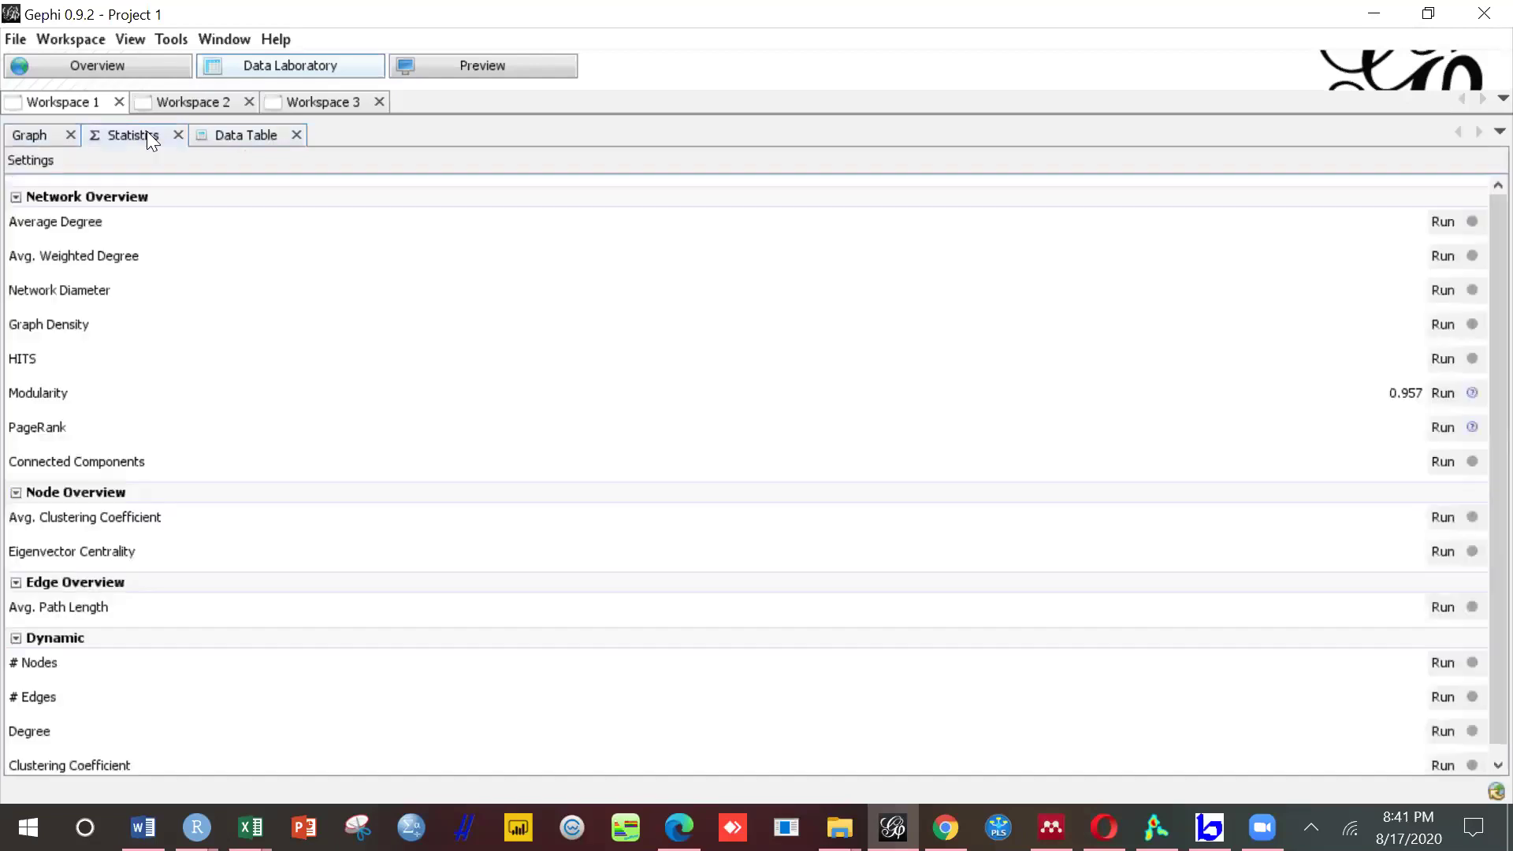
pyautogui.click(255, 134)
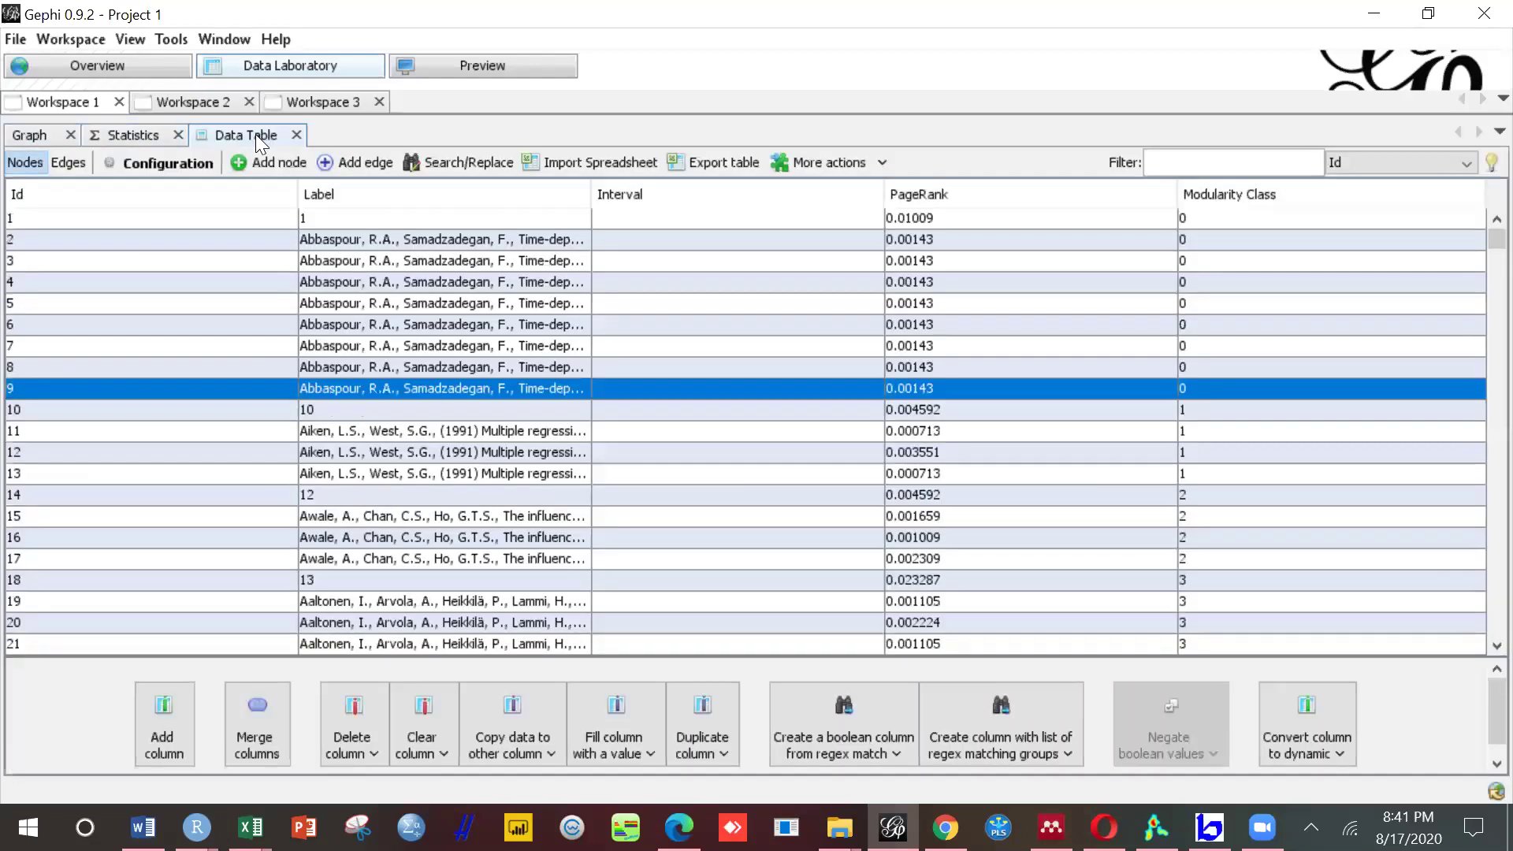
pyautogui.click(134, 135)
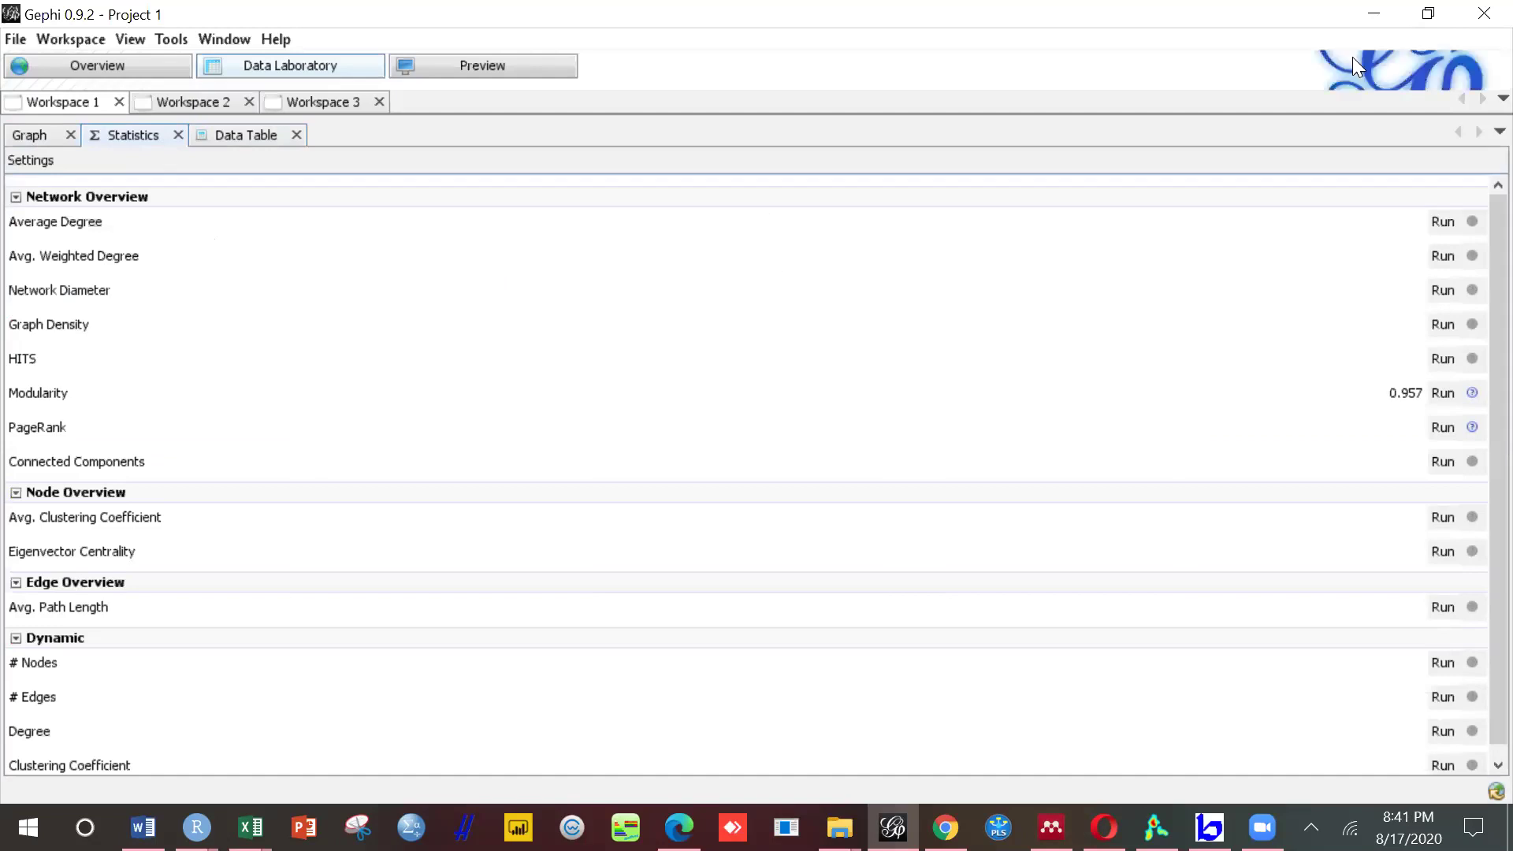
# Step: Minimize Gephi, switch to Opera to close the saved workshop map page, and minimize that browser as well
pyautogui.click(1369, 21)
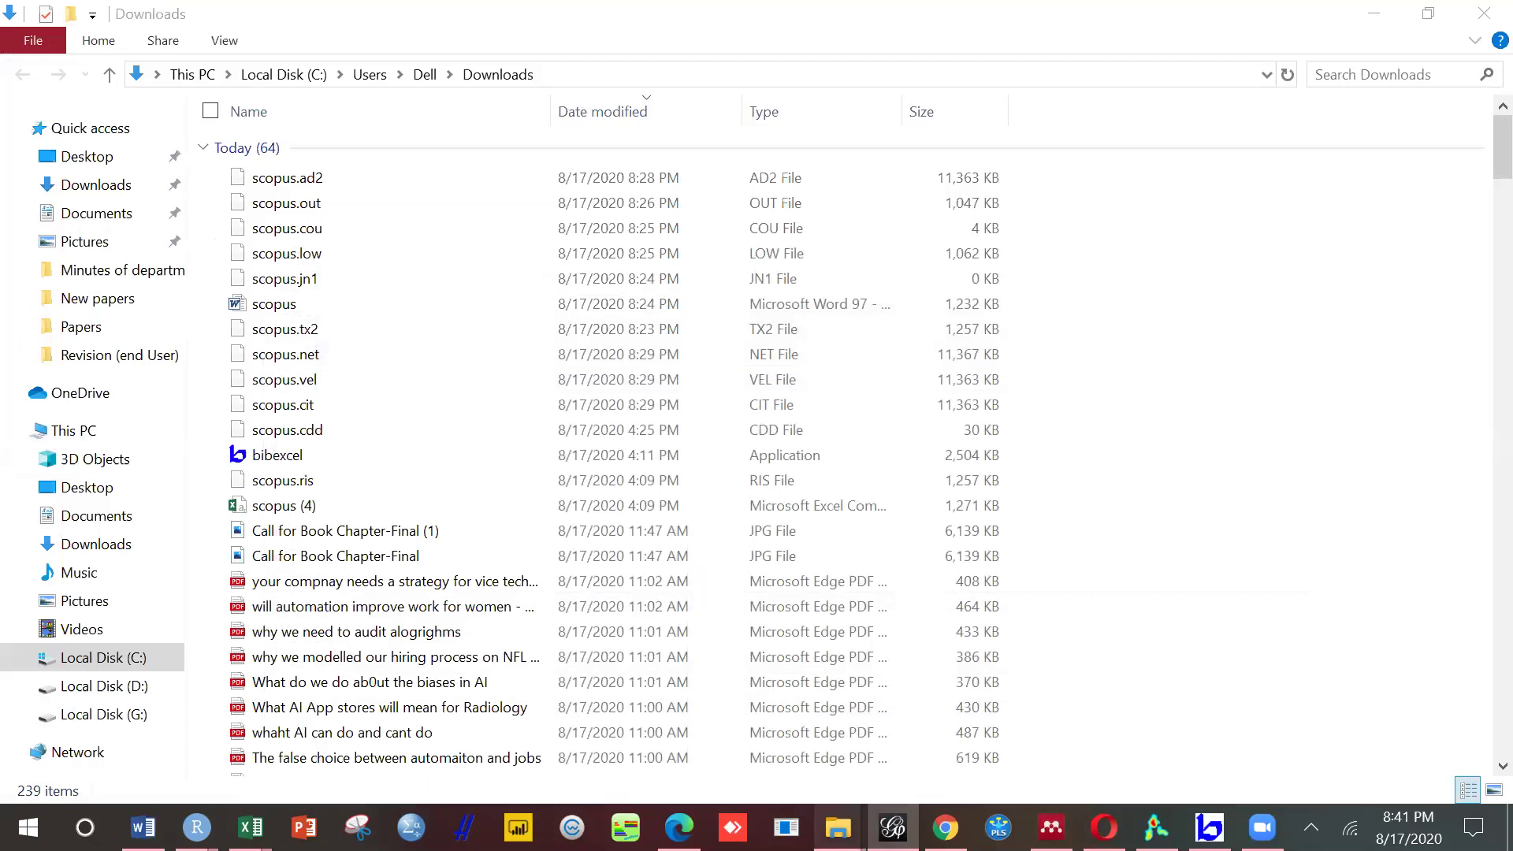
pyautogui.click(946, 827)
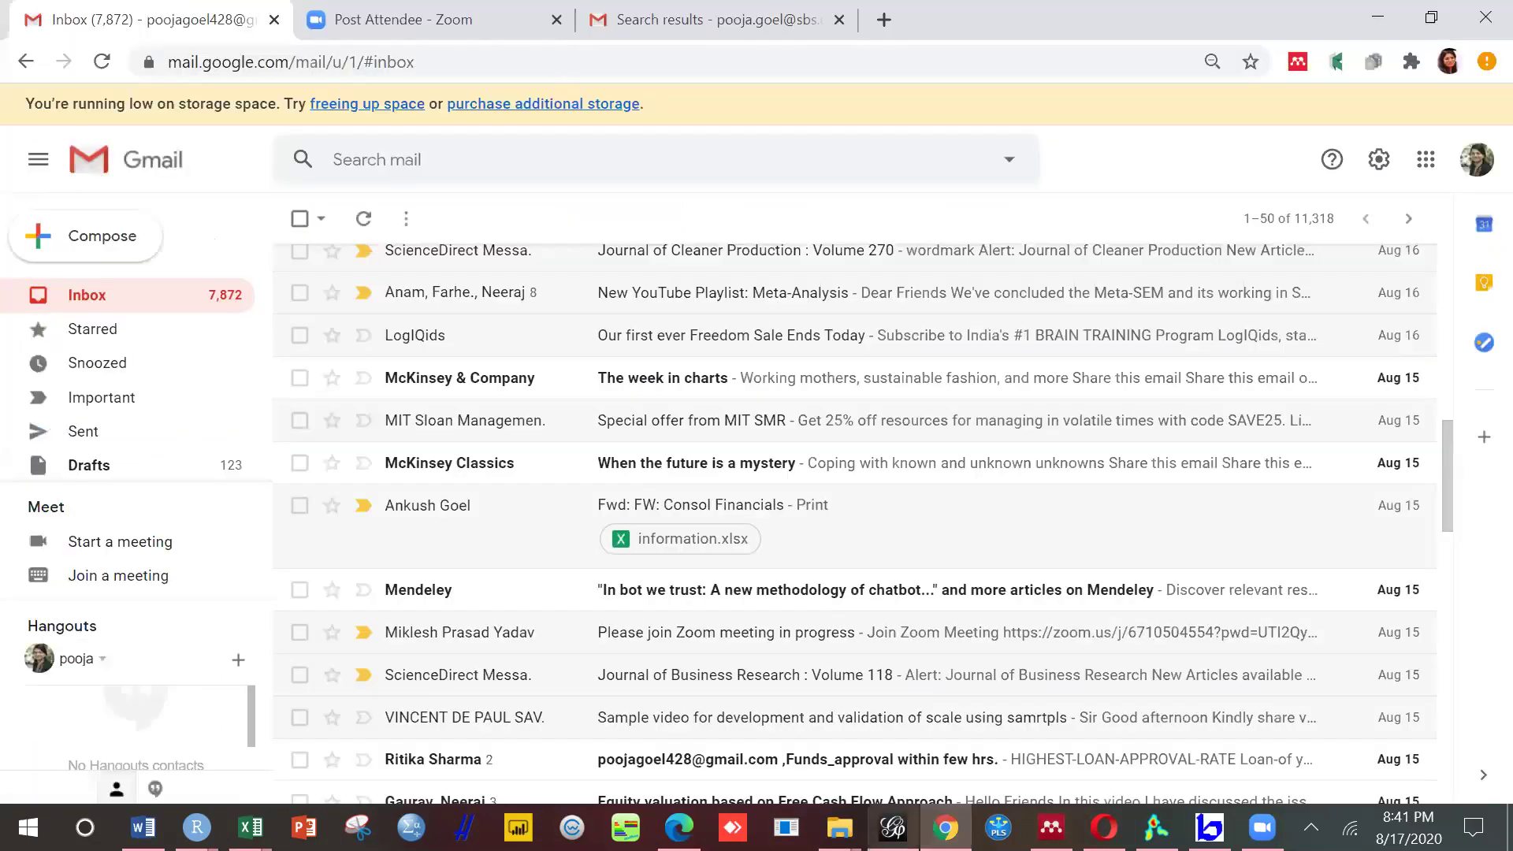
pyautogui.moveTo(893, 827)
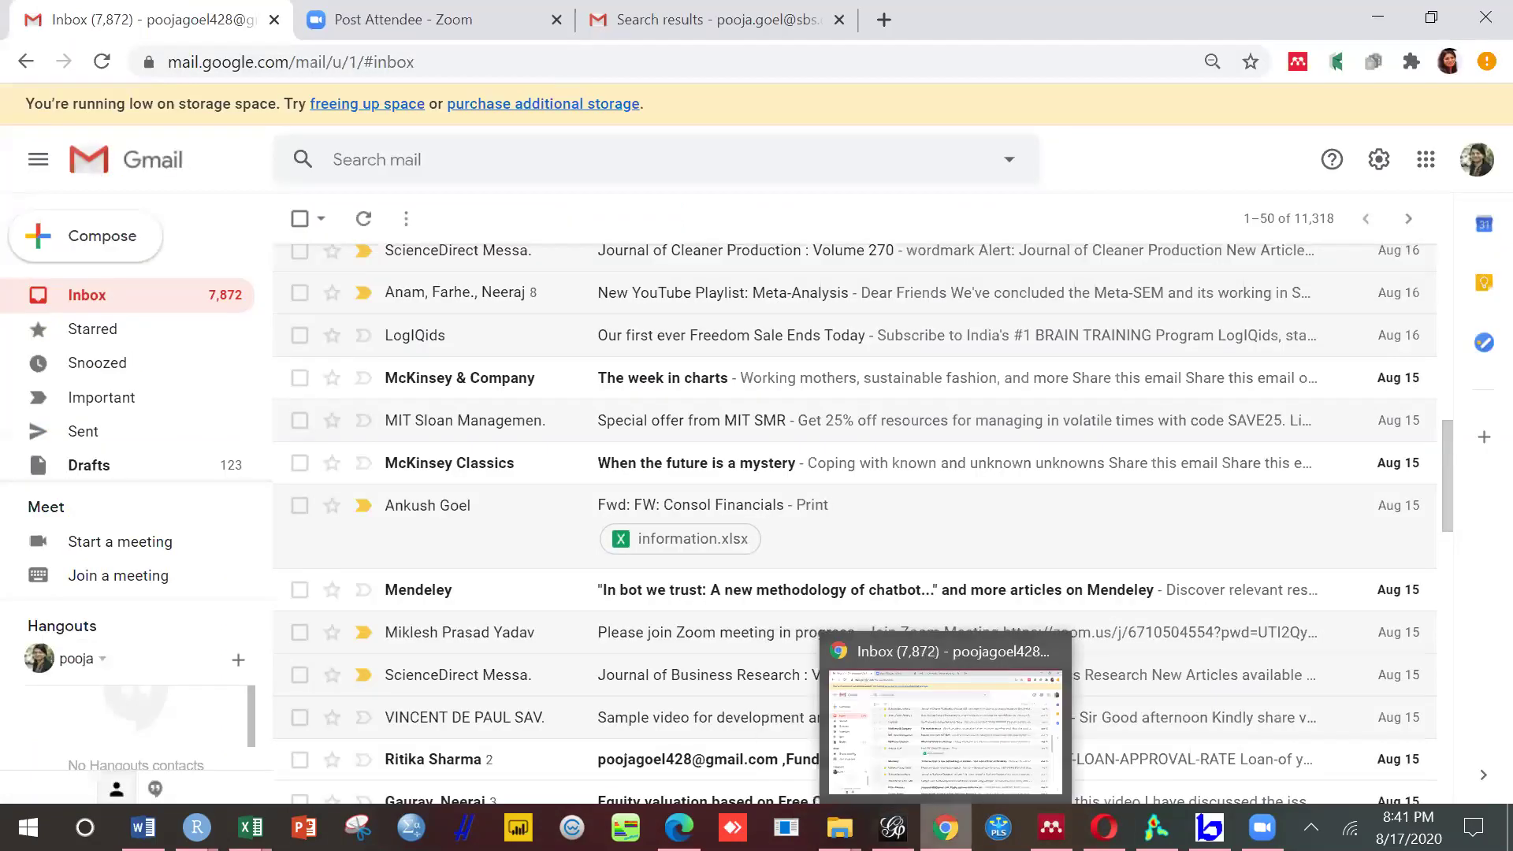
pyautogui.click(1093, 763)
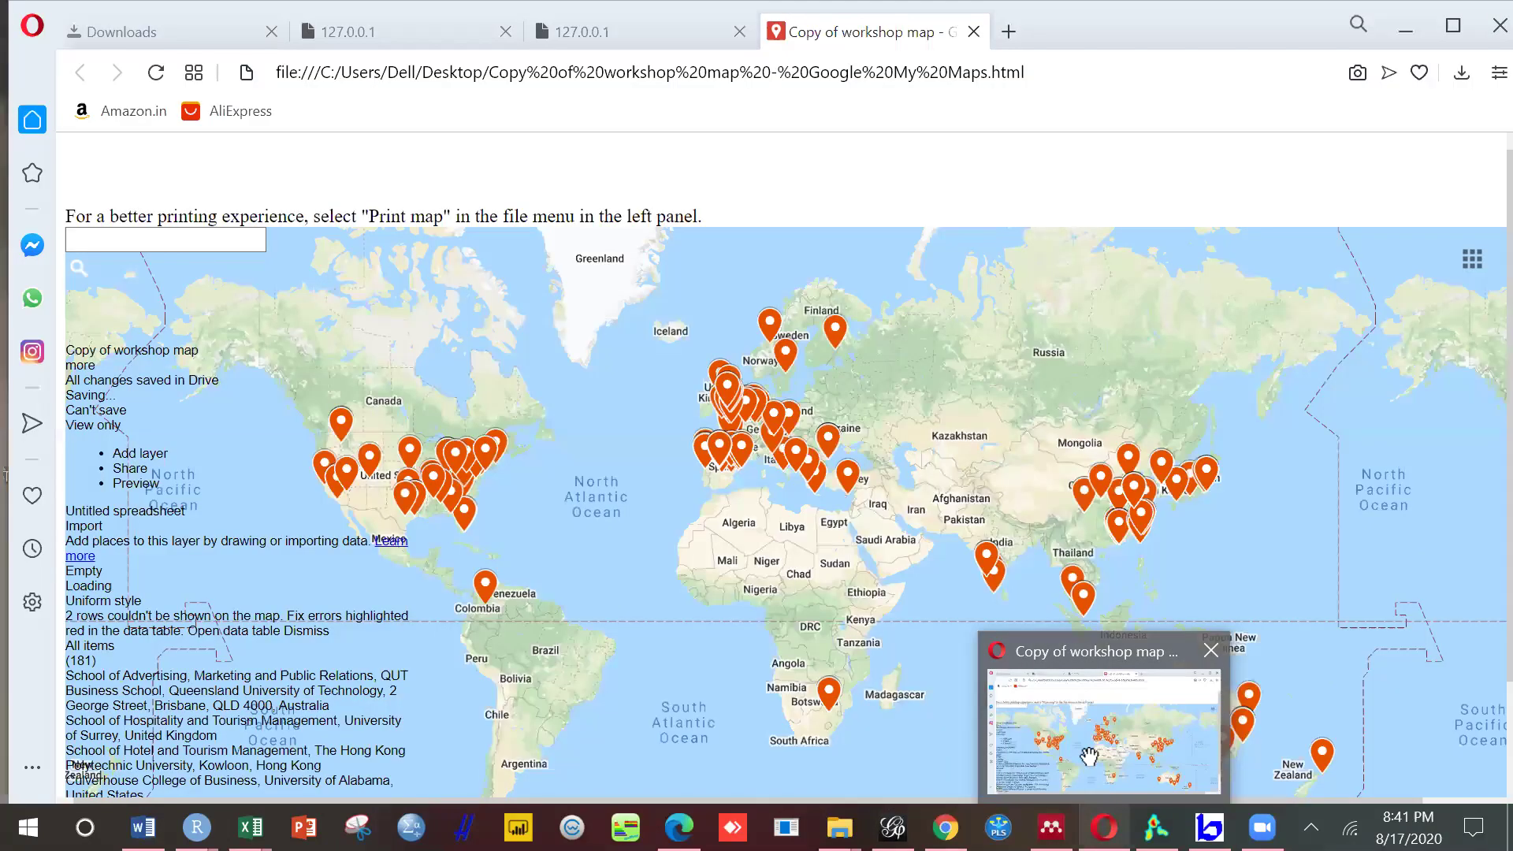
pyautogui.click(1089, 757)
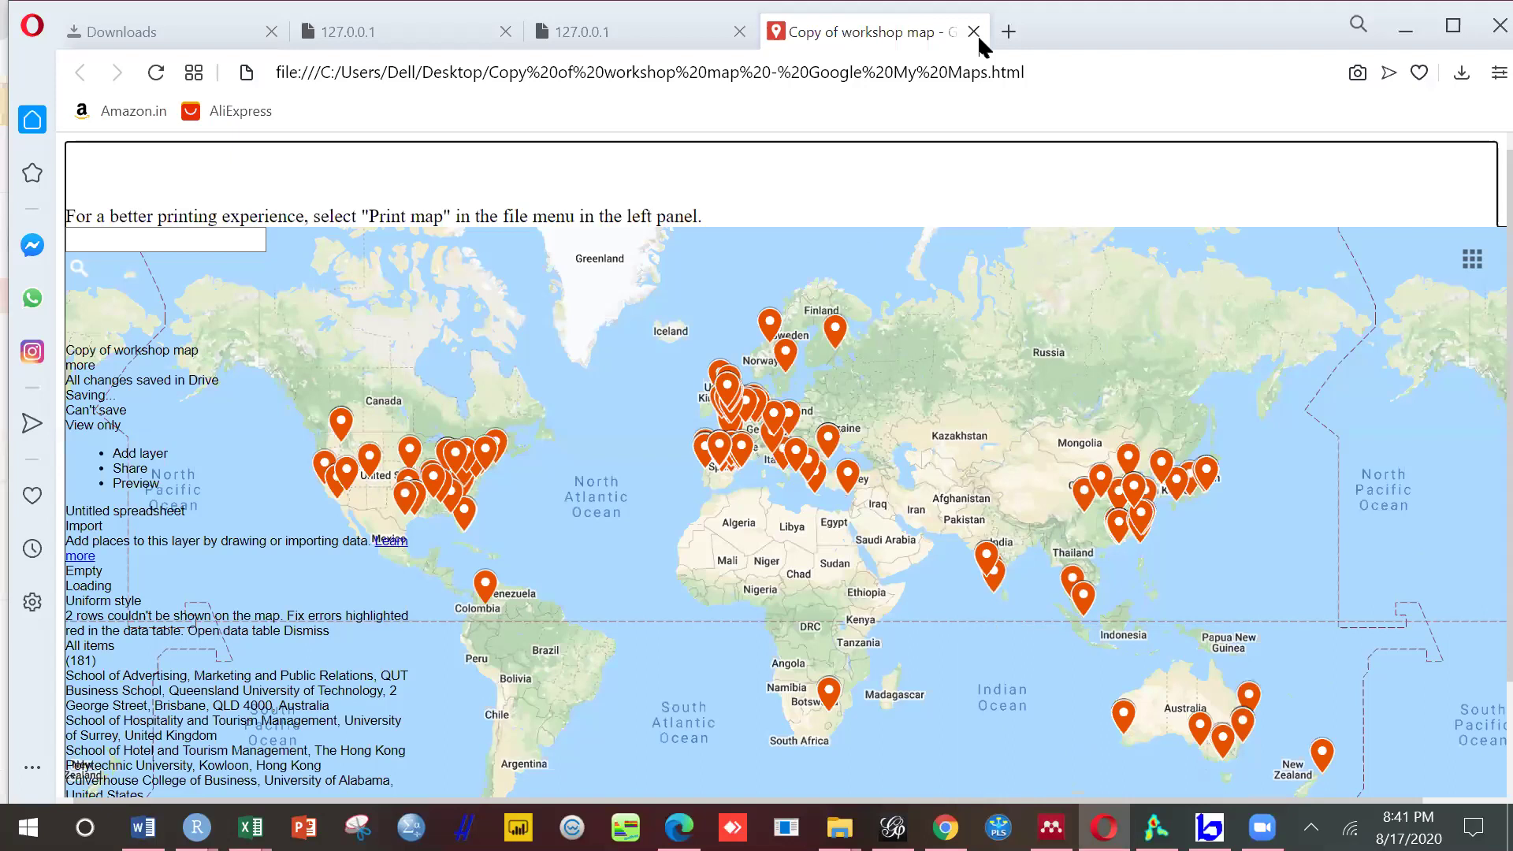
pyautogui.click(996, 541)
pyautogui.hotkey('ctrl', 'w')
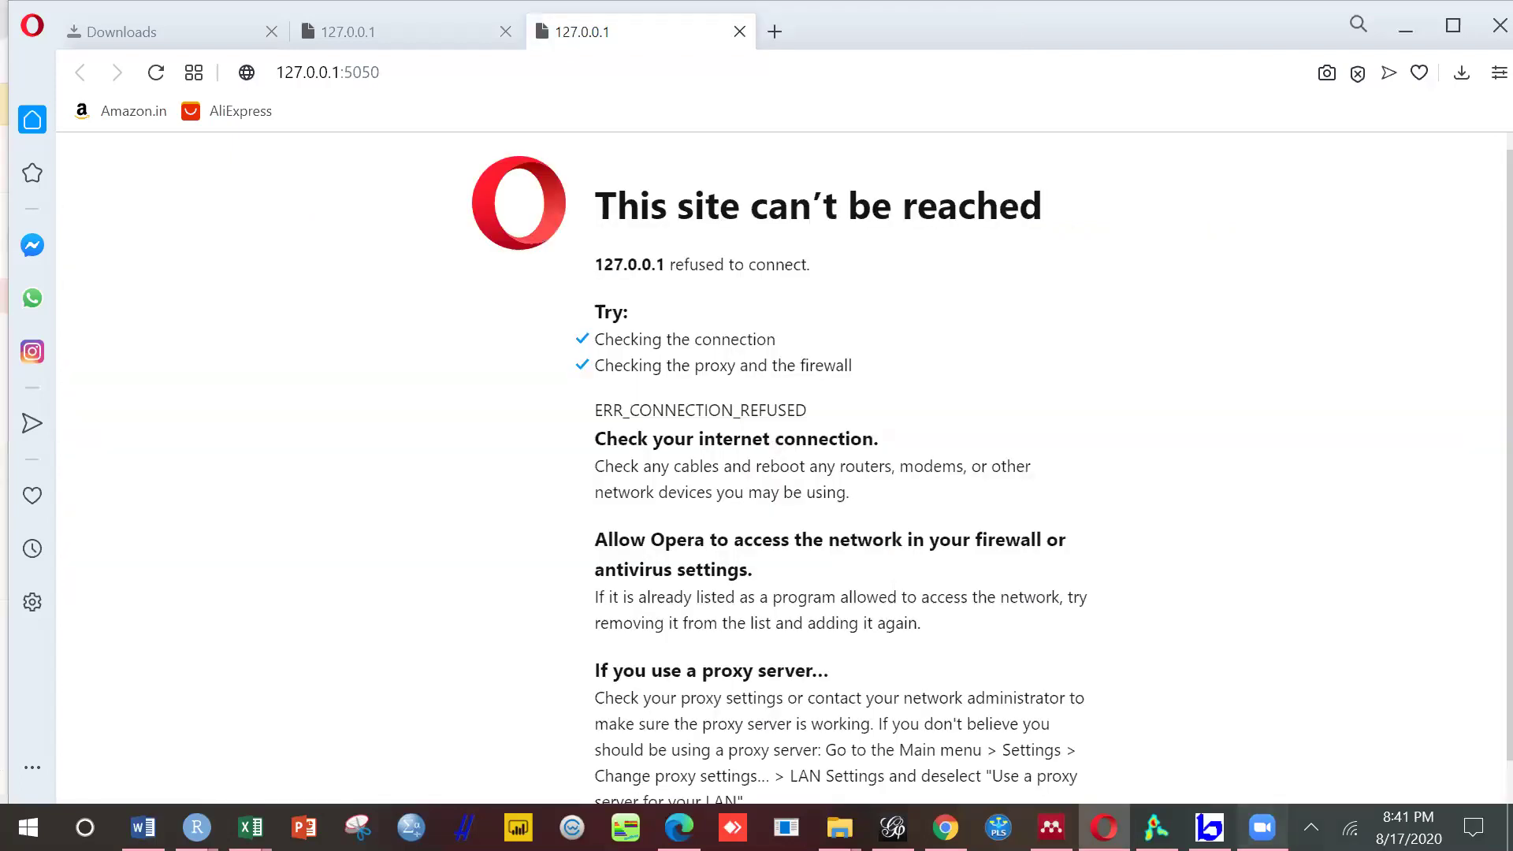
pyautogui.click(422, 32)
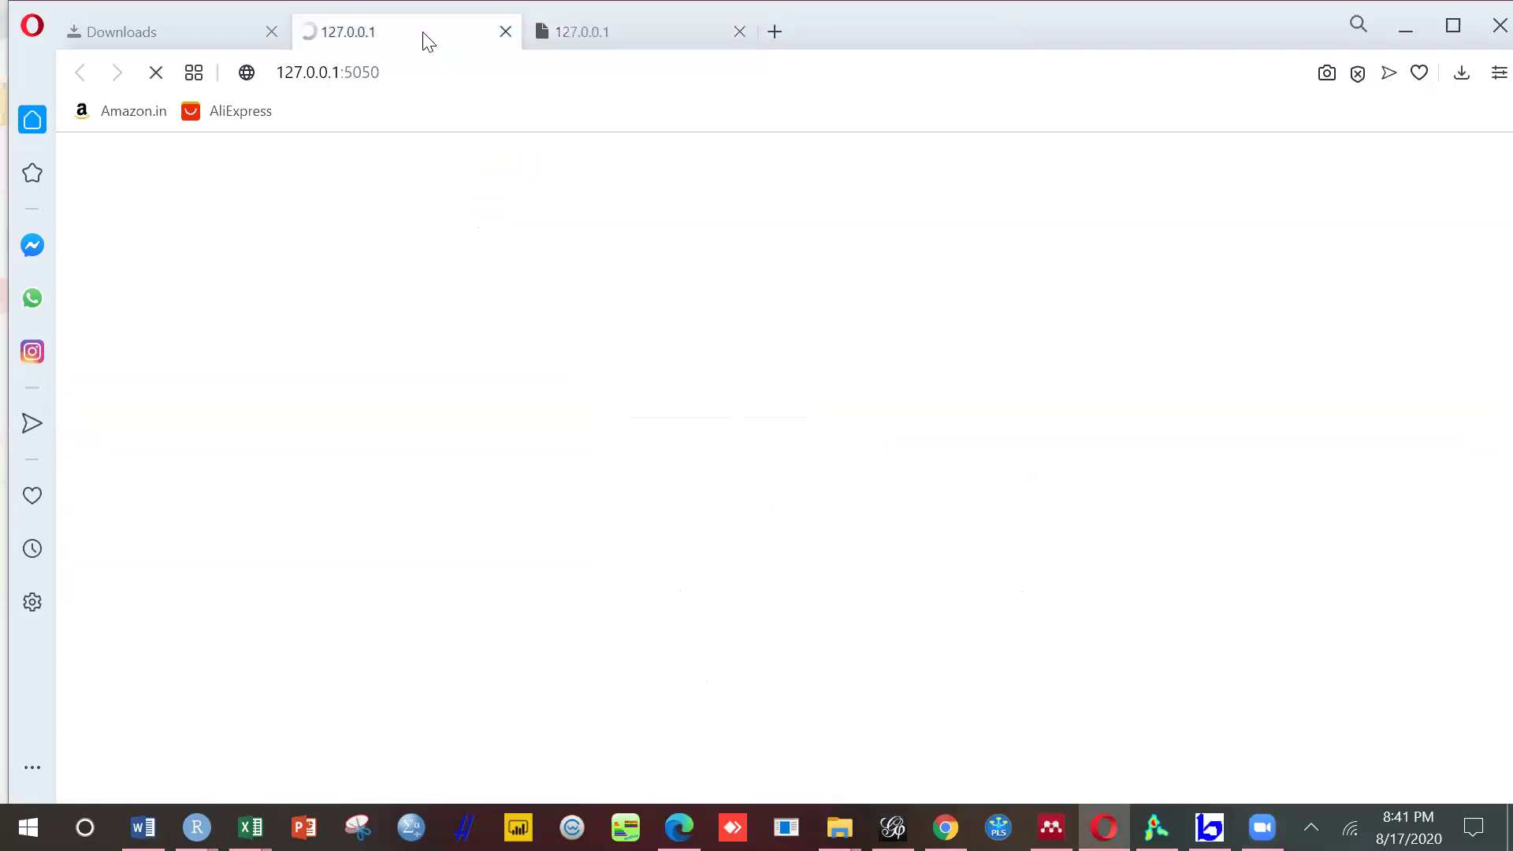
pyautogui.click(1404, 28)
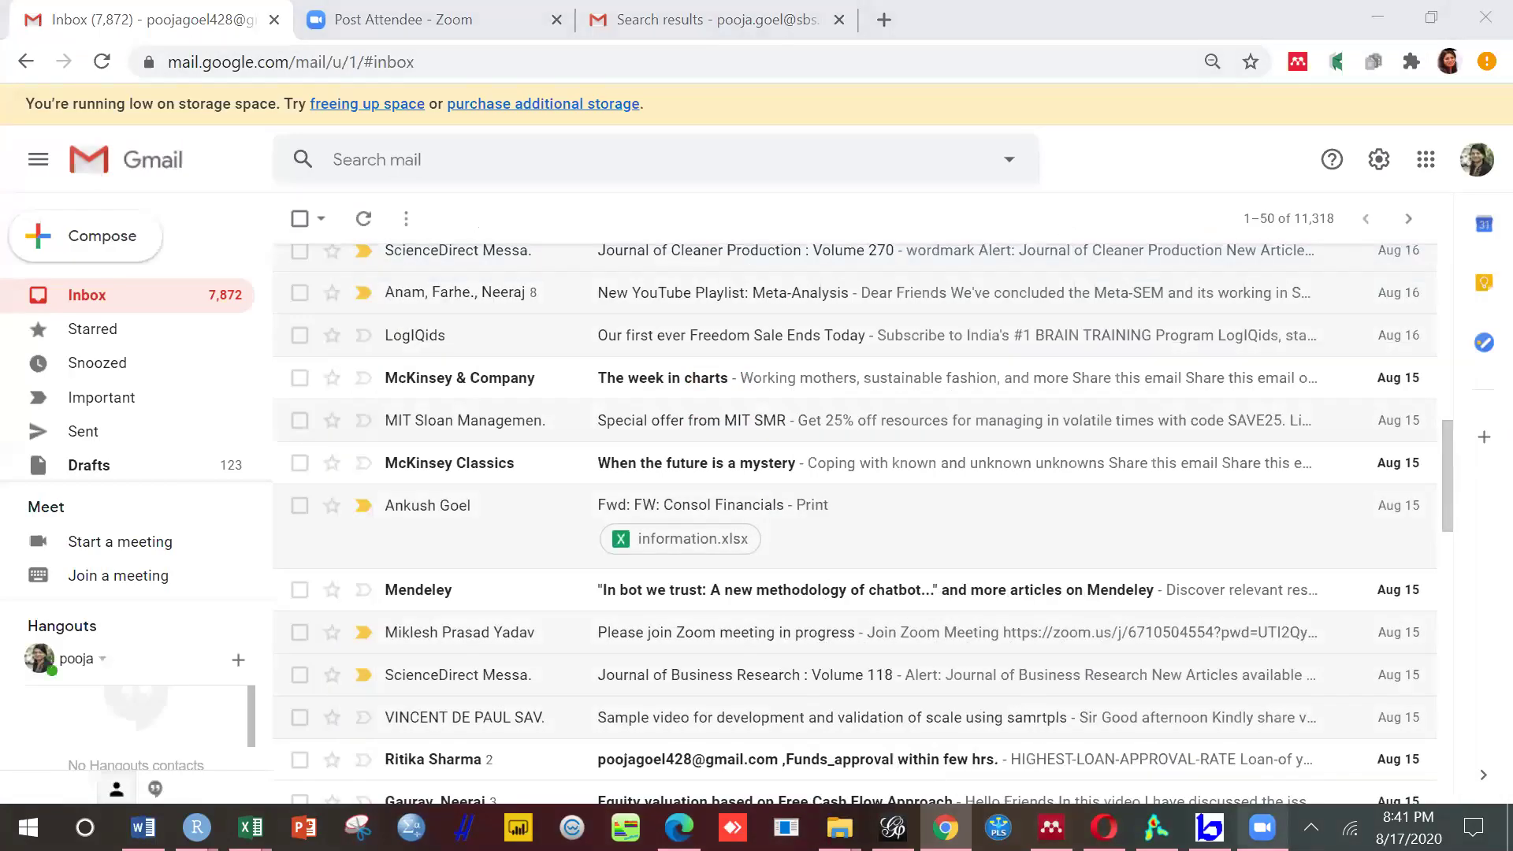
# Step: Open the Zoom Cloud Meetings window from the hidden background programs and minimize it again
pyautogui.click(1310, 827)
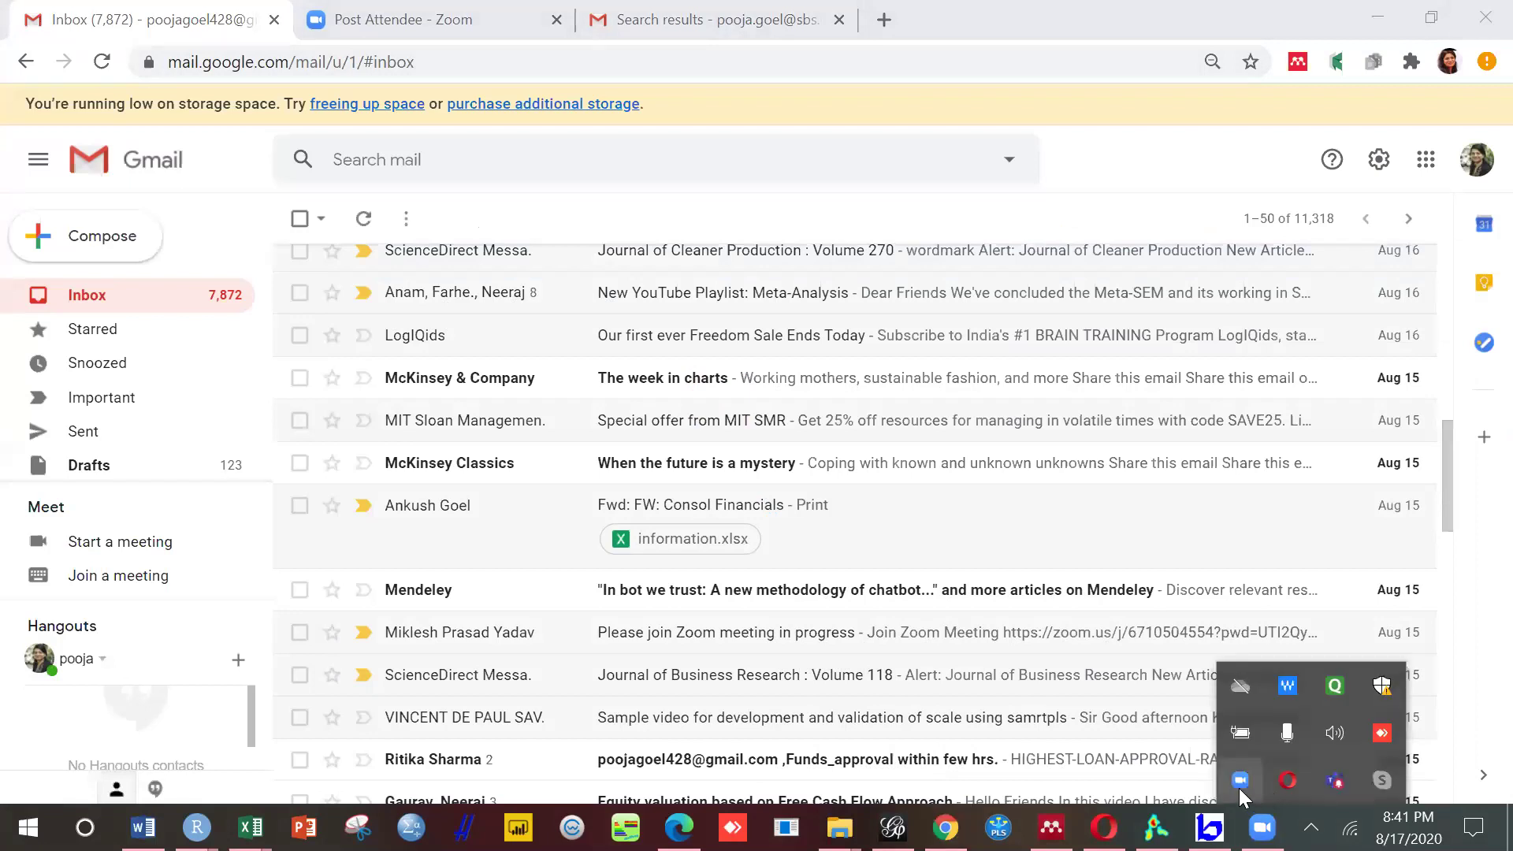
pyautogui.click(1239, 780)
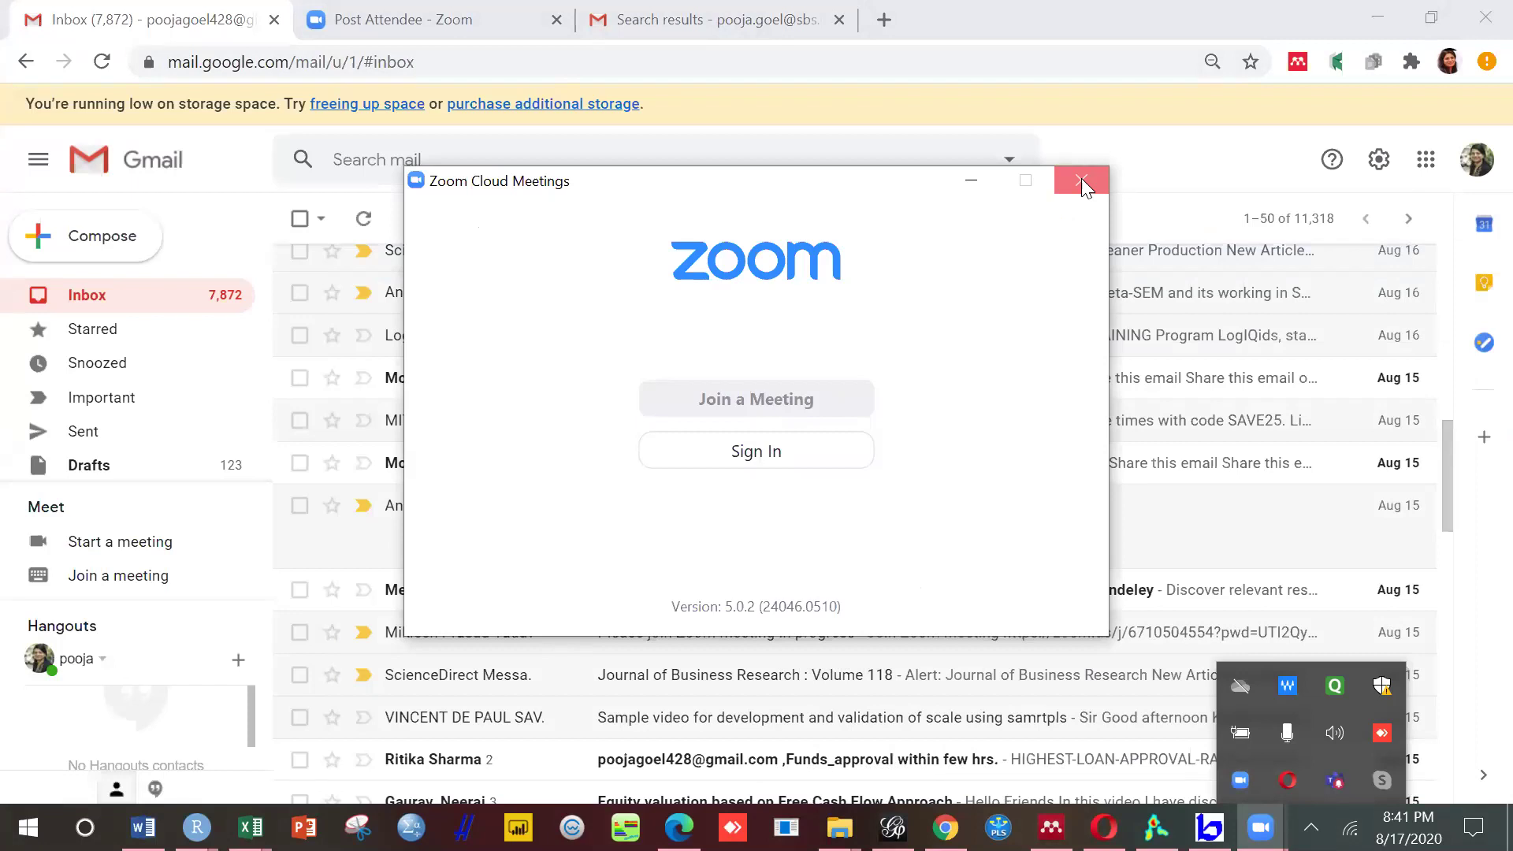
pyautogui.click(970, 189)
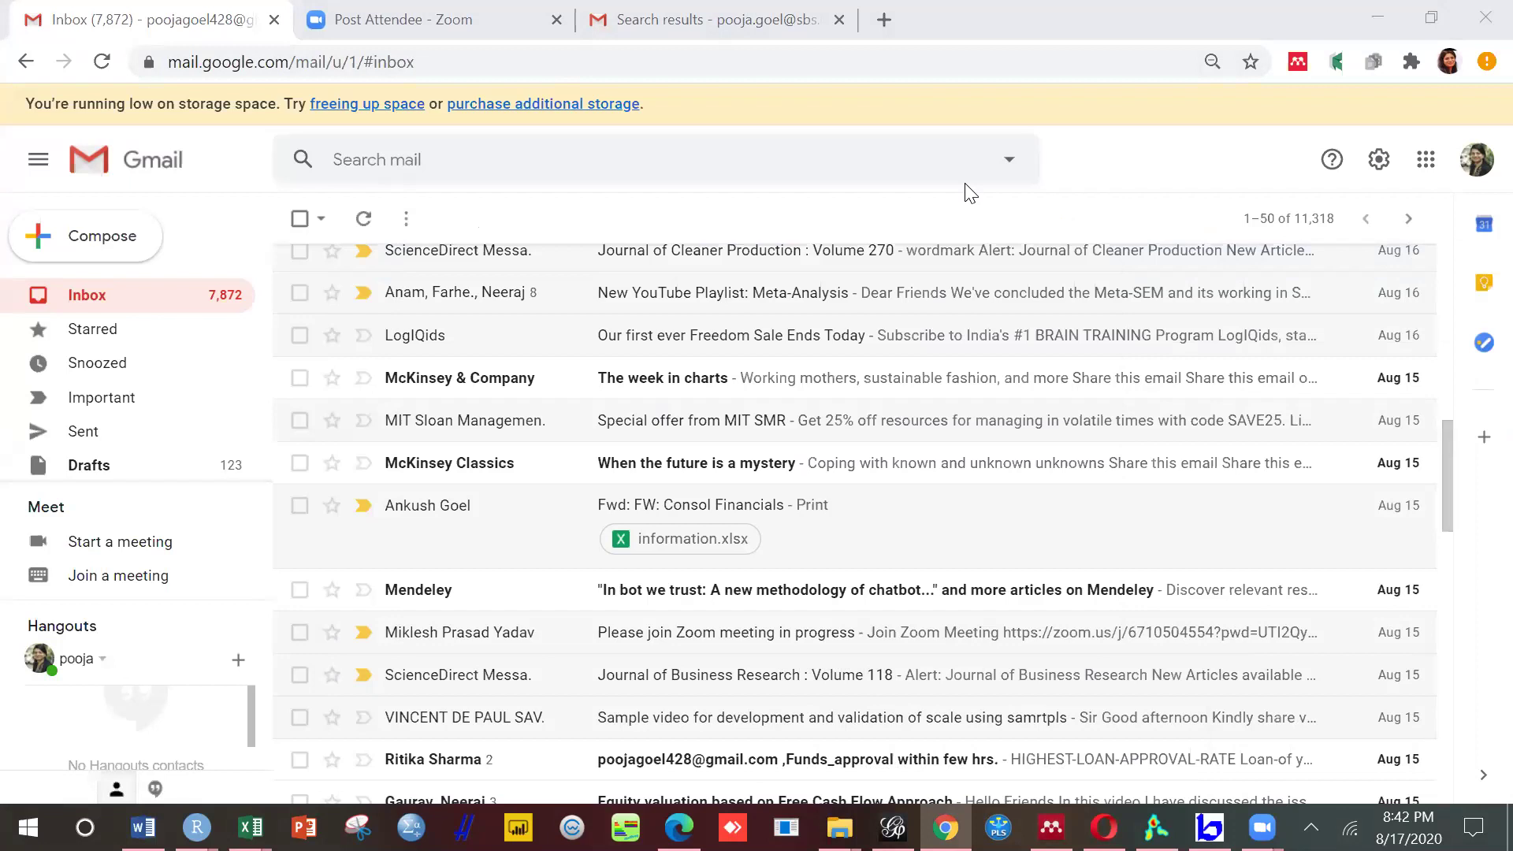
# Step: Switch to the Gmail search results page and minimize Chrome to get back to the Downloads folder
pyautogui.click(742, 22)
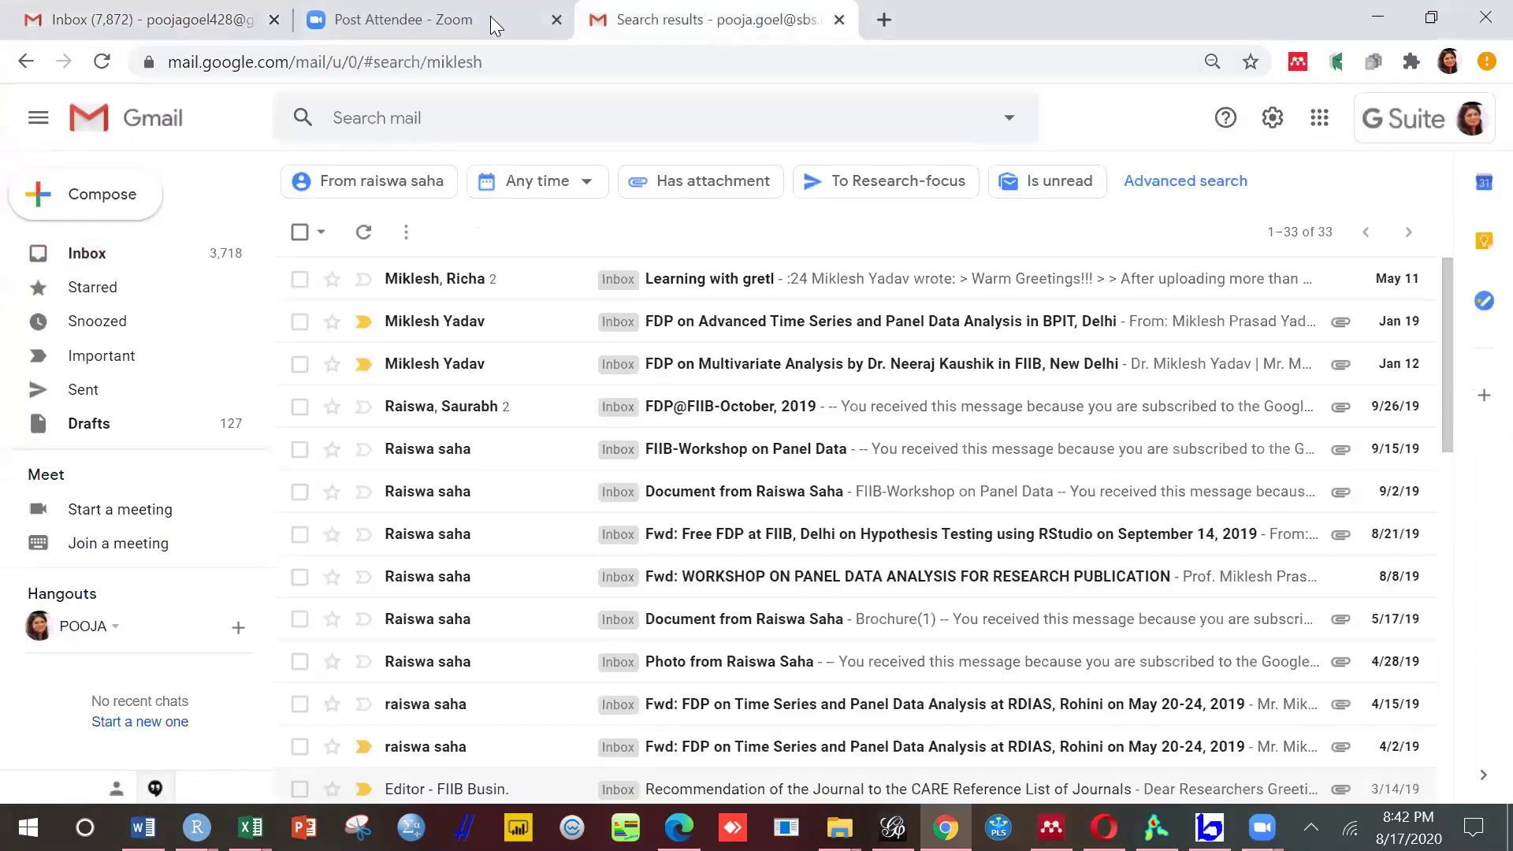
pyautogui.click(1371, 22)
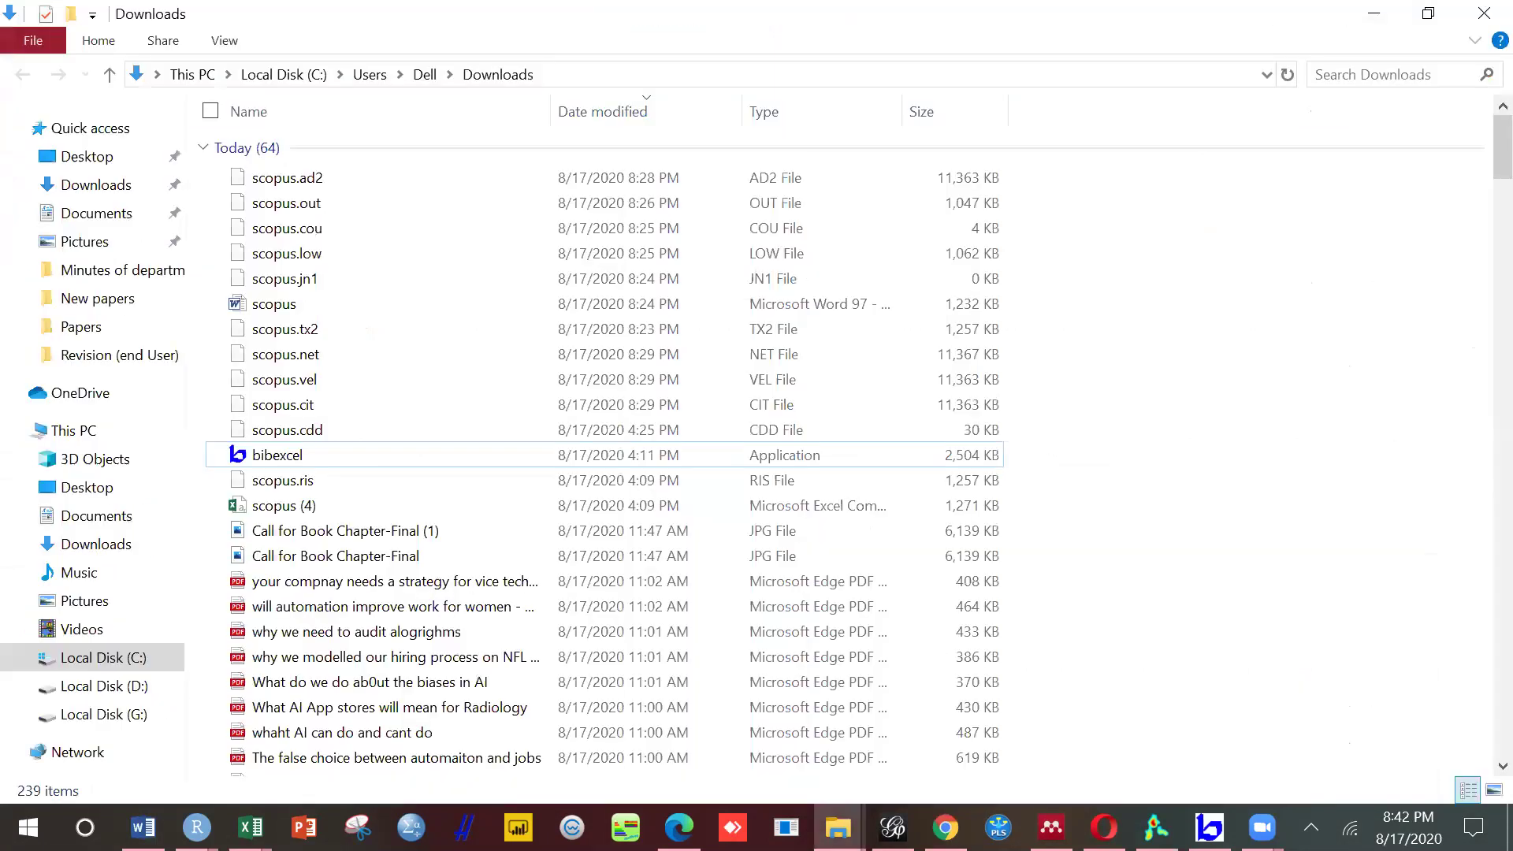
pyautogui.click(1262, 827)
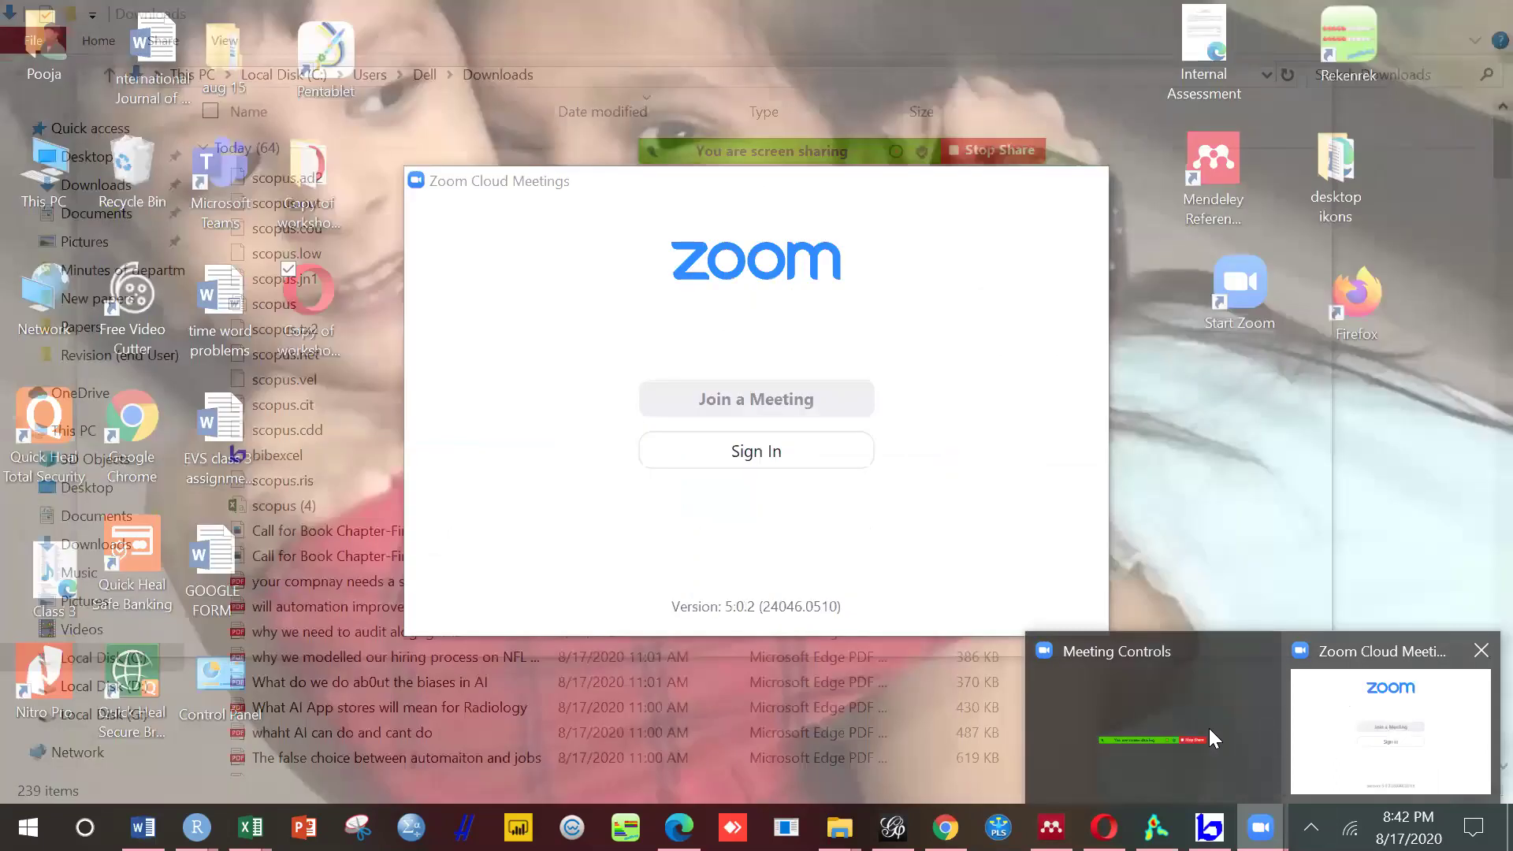
pyautogui.moveTo(1211, 732)
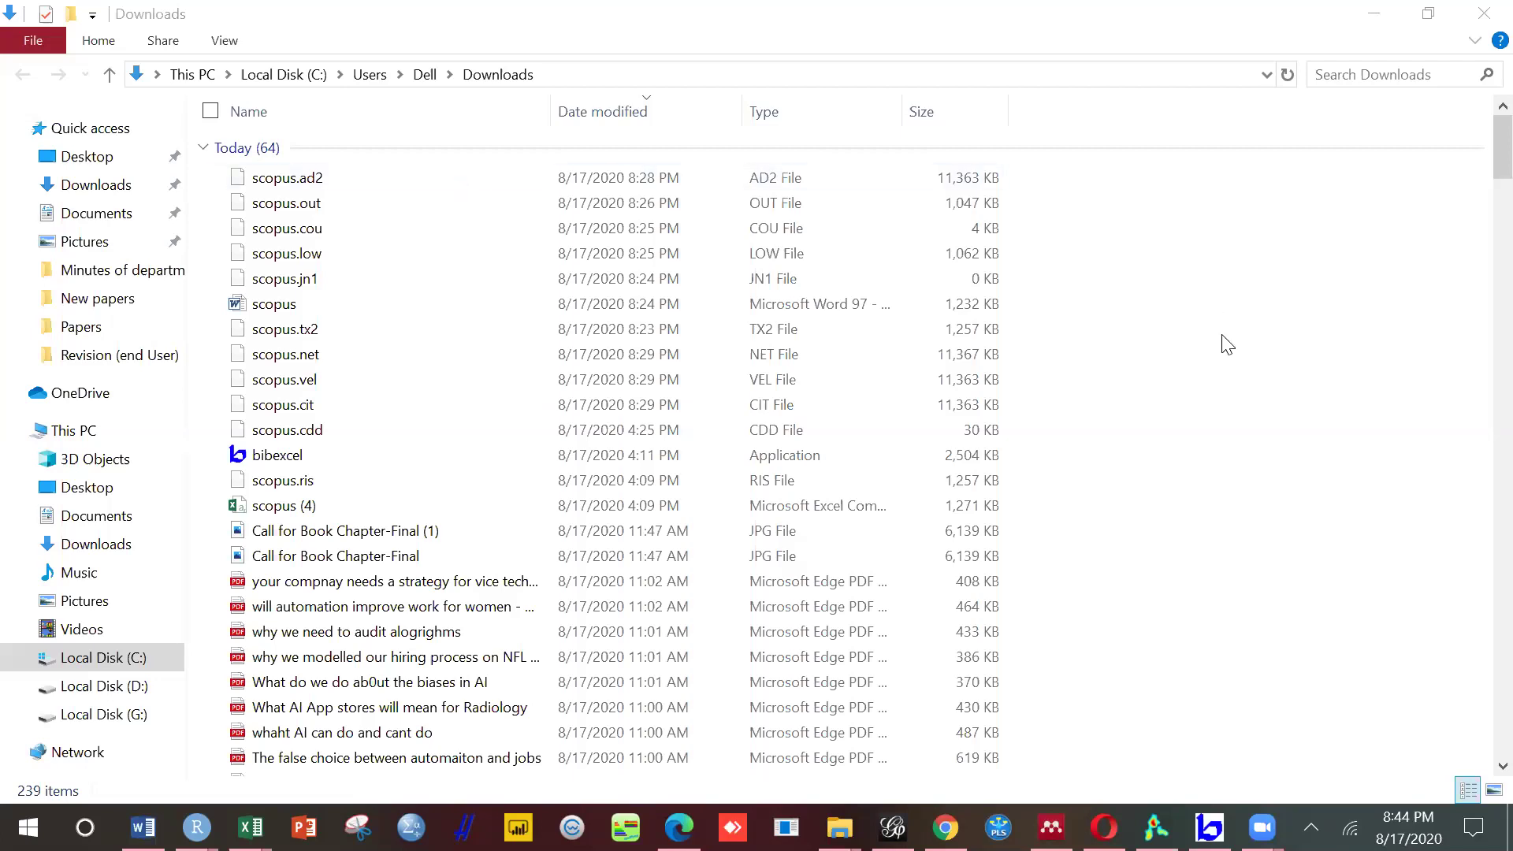
pyautogui.click(1200, 350)
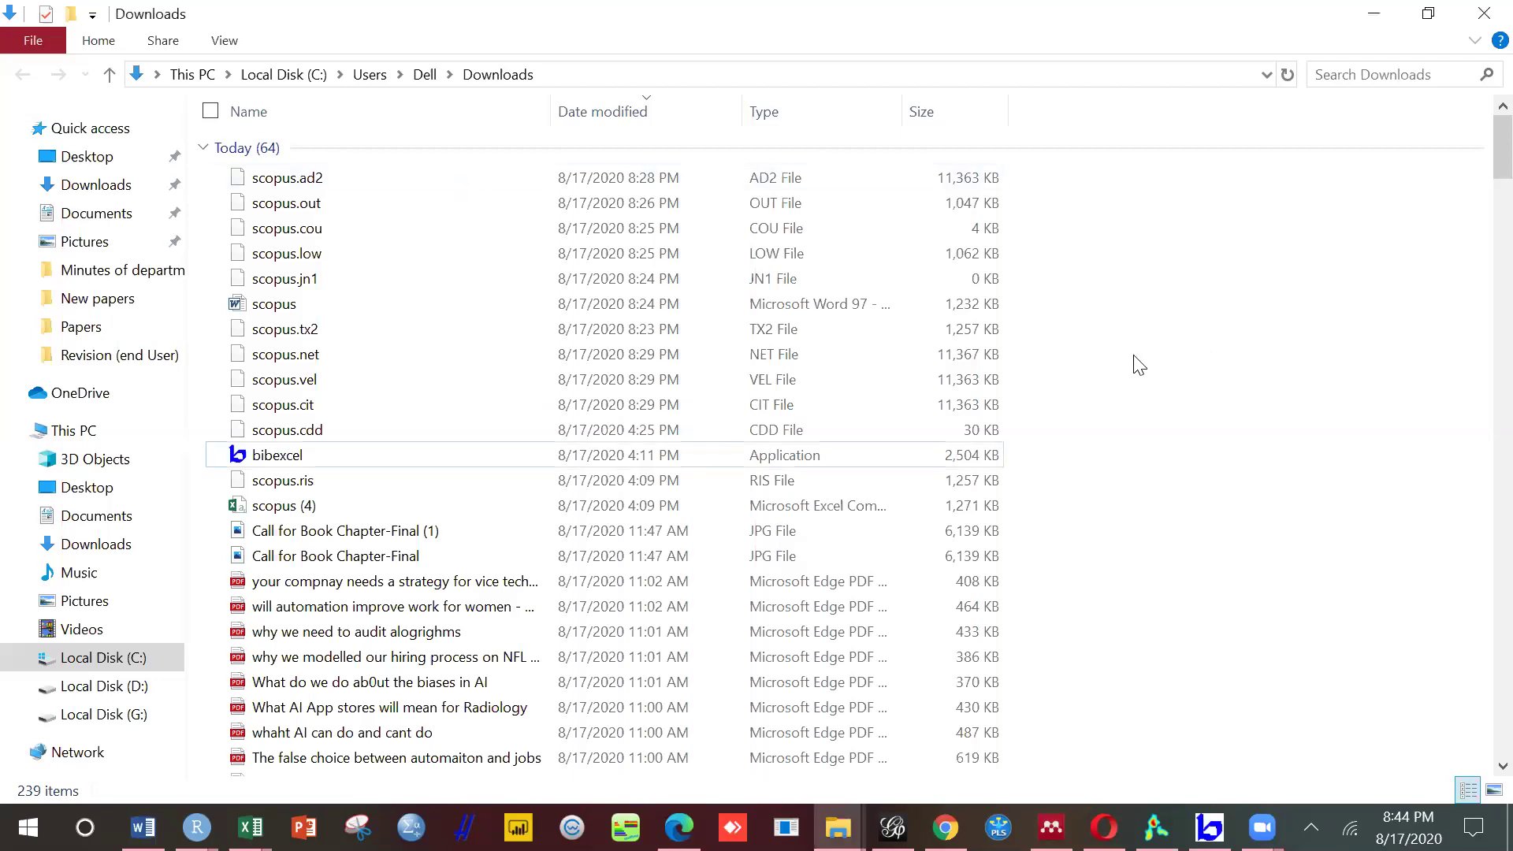